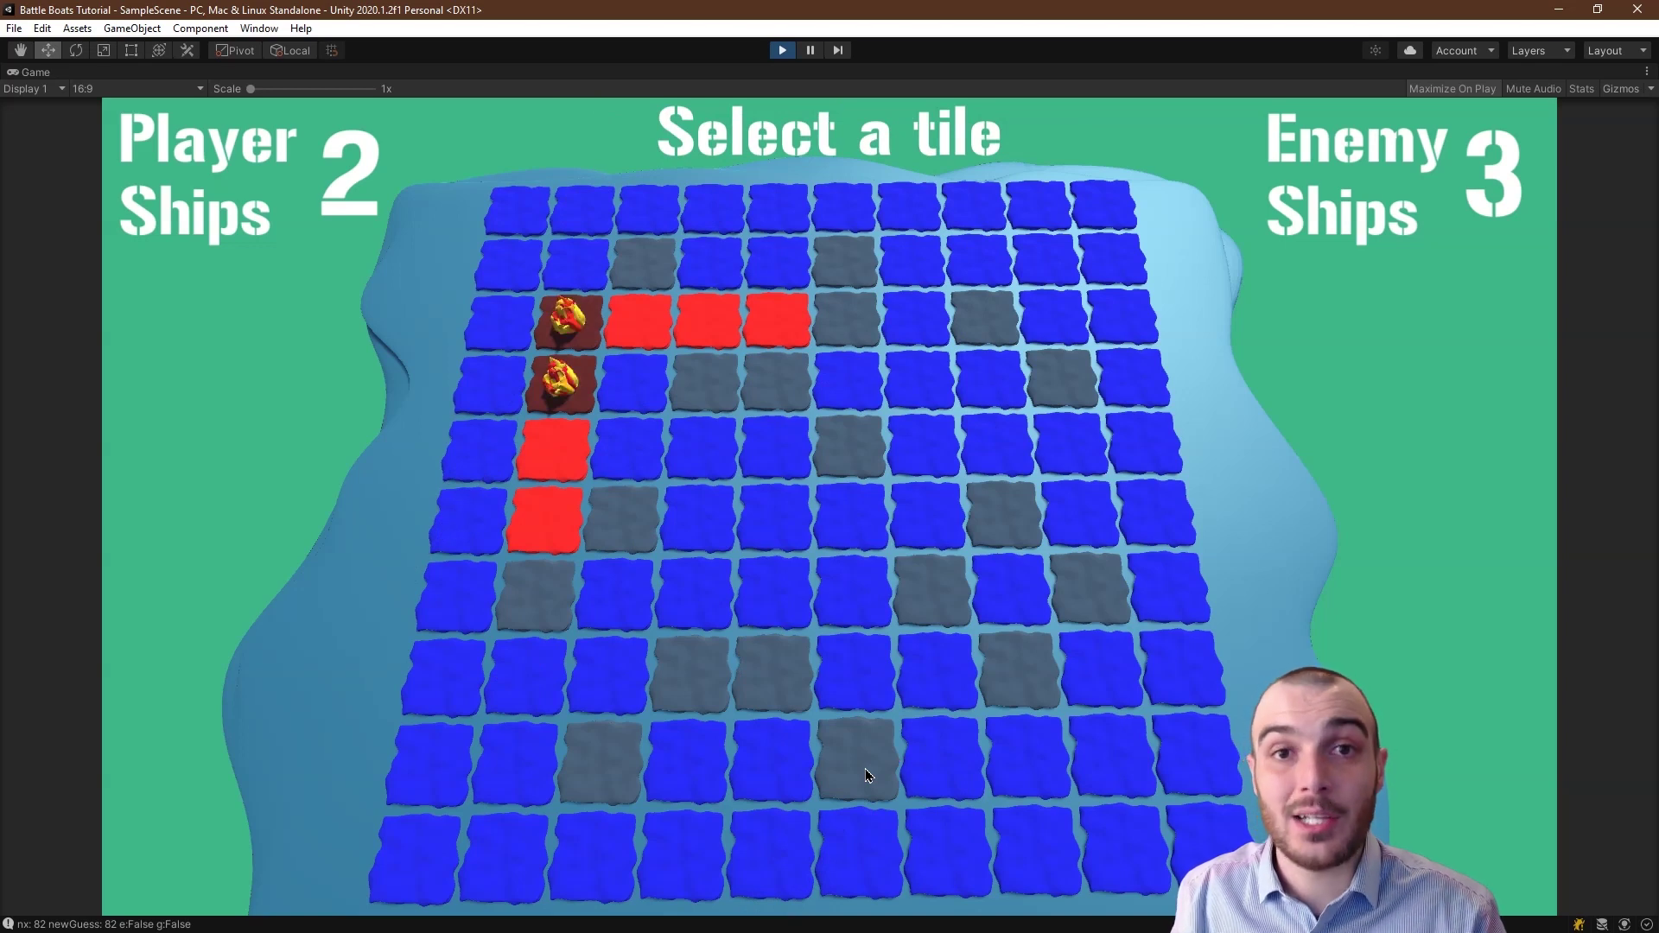
# Playtest the battle boats game by firing at enemy tiles, including the run of tiles down the last column
pyautogui.click(774, 500)
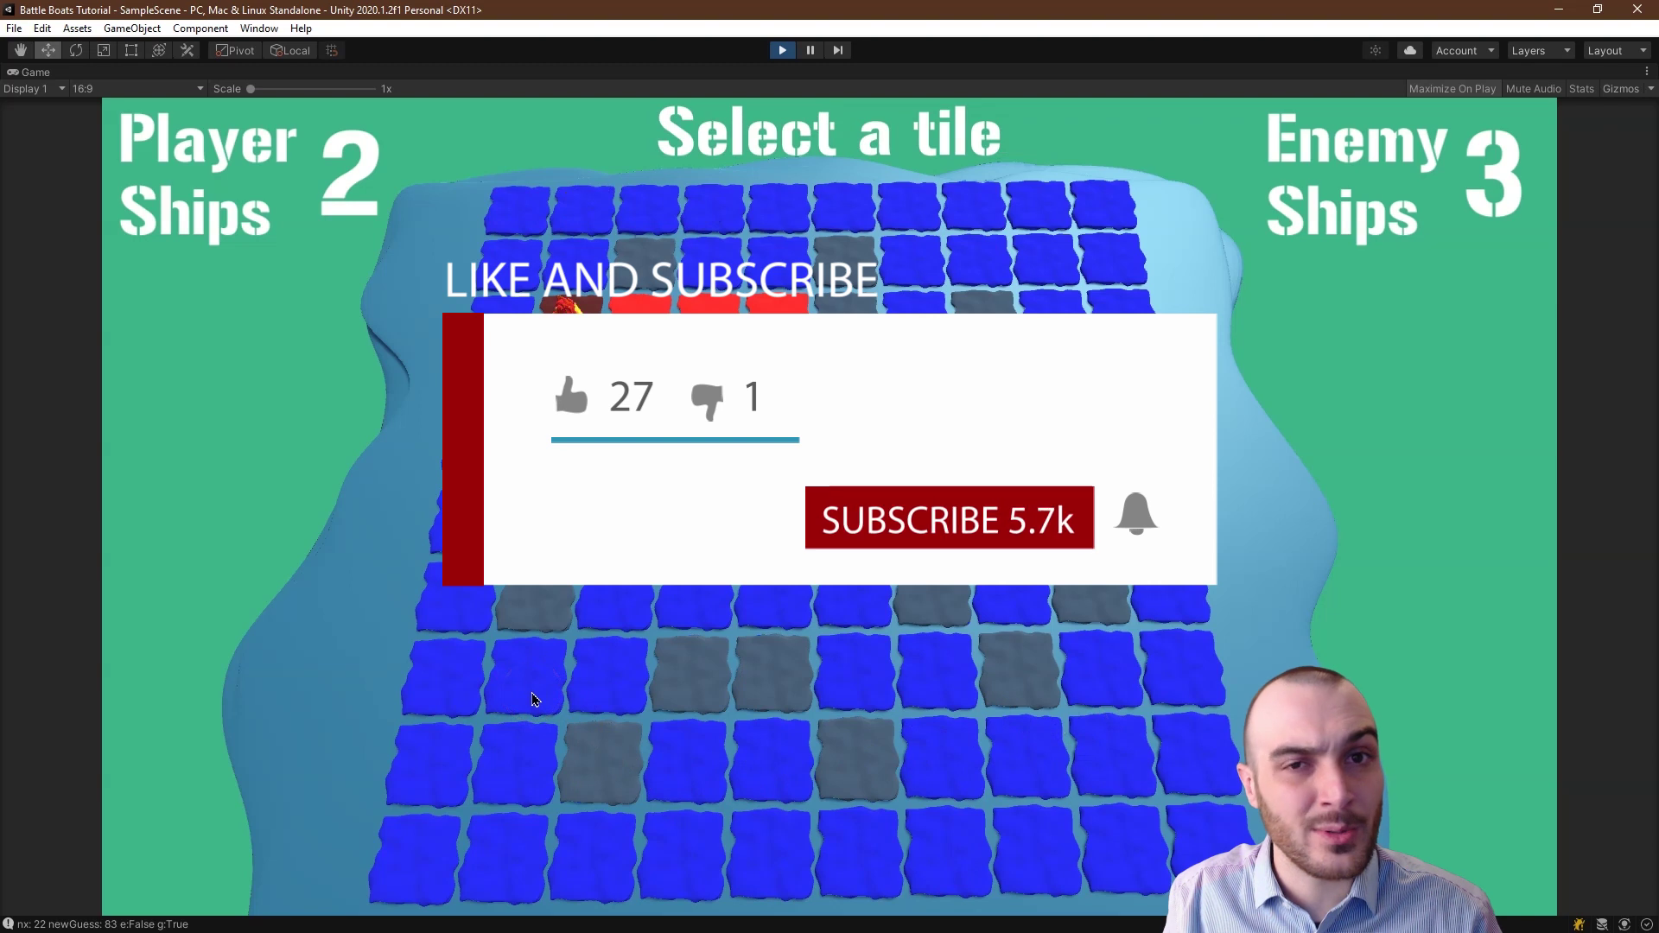
pyautogui.click(767, 662)
pyautogui.click(1044, 261)
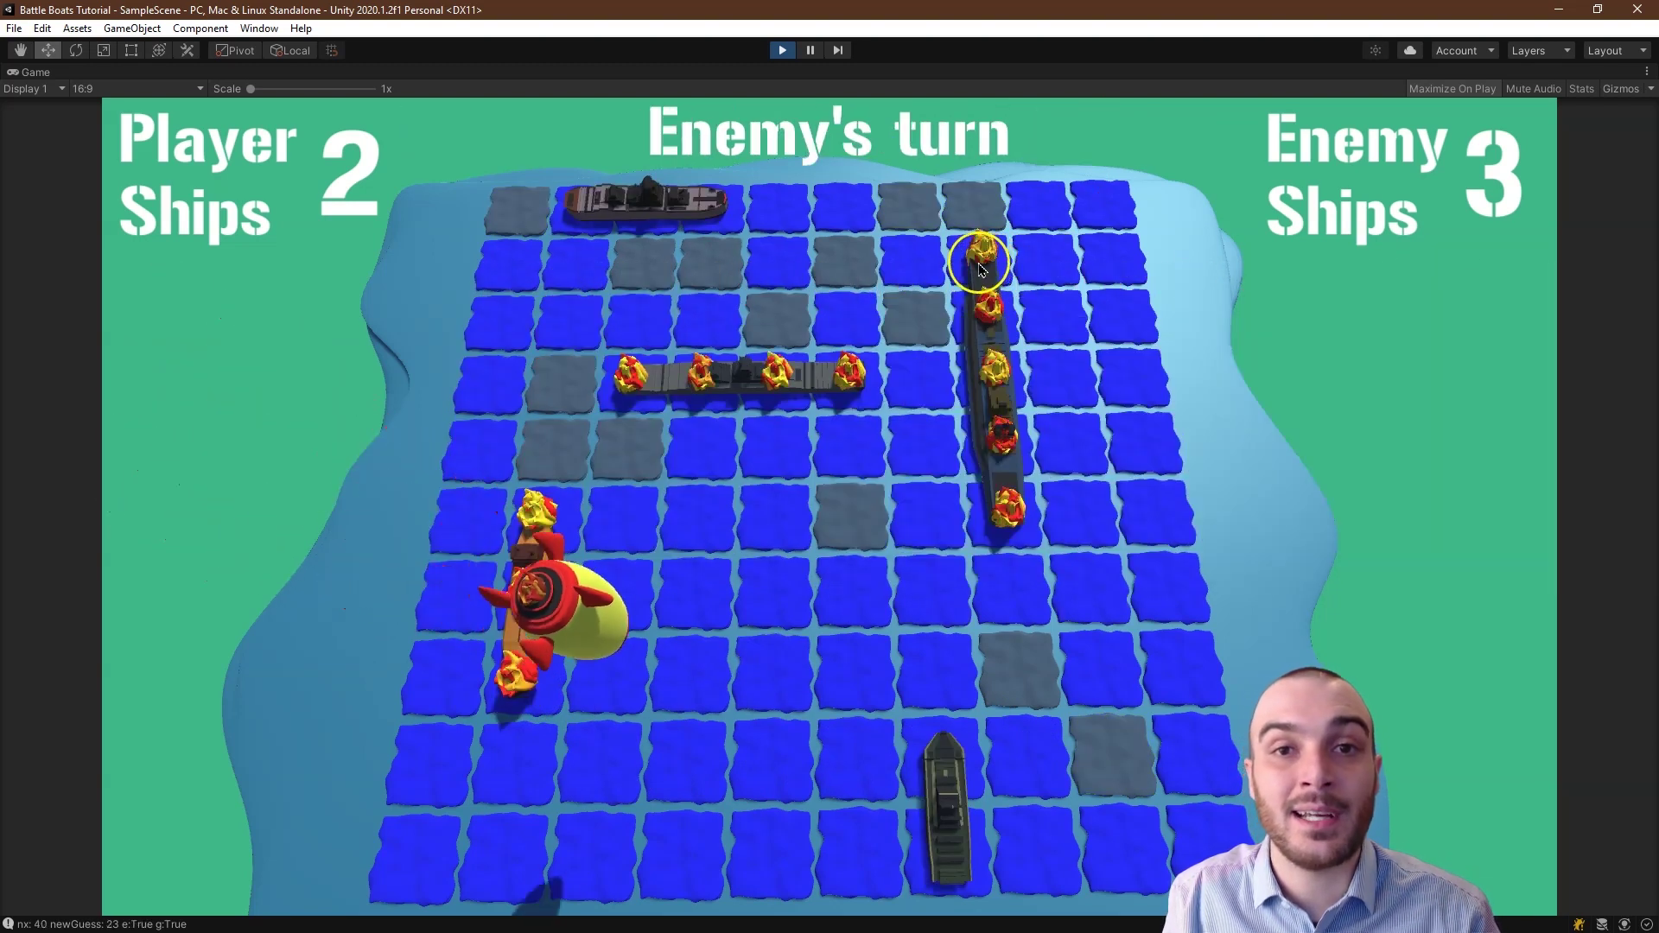
pyautogui.click(1134, 449)
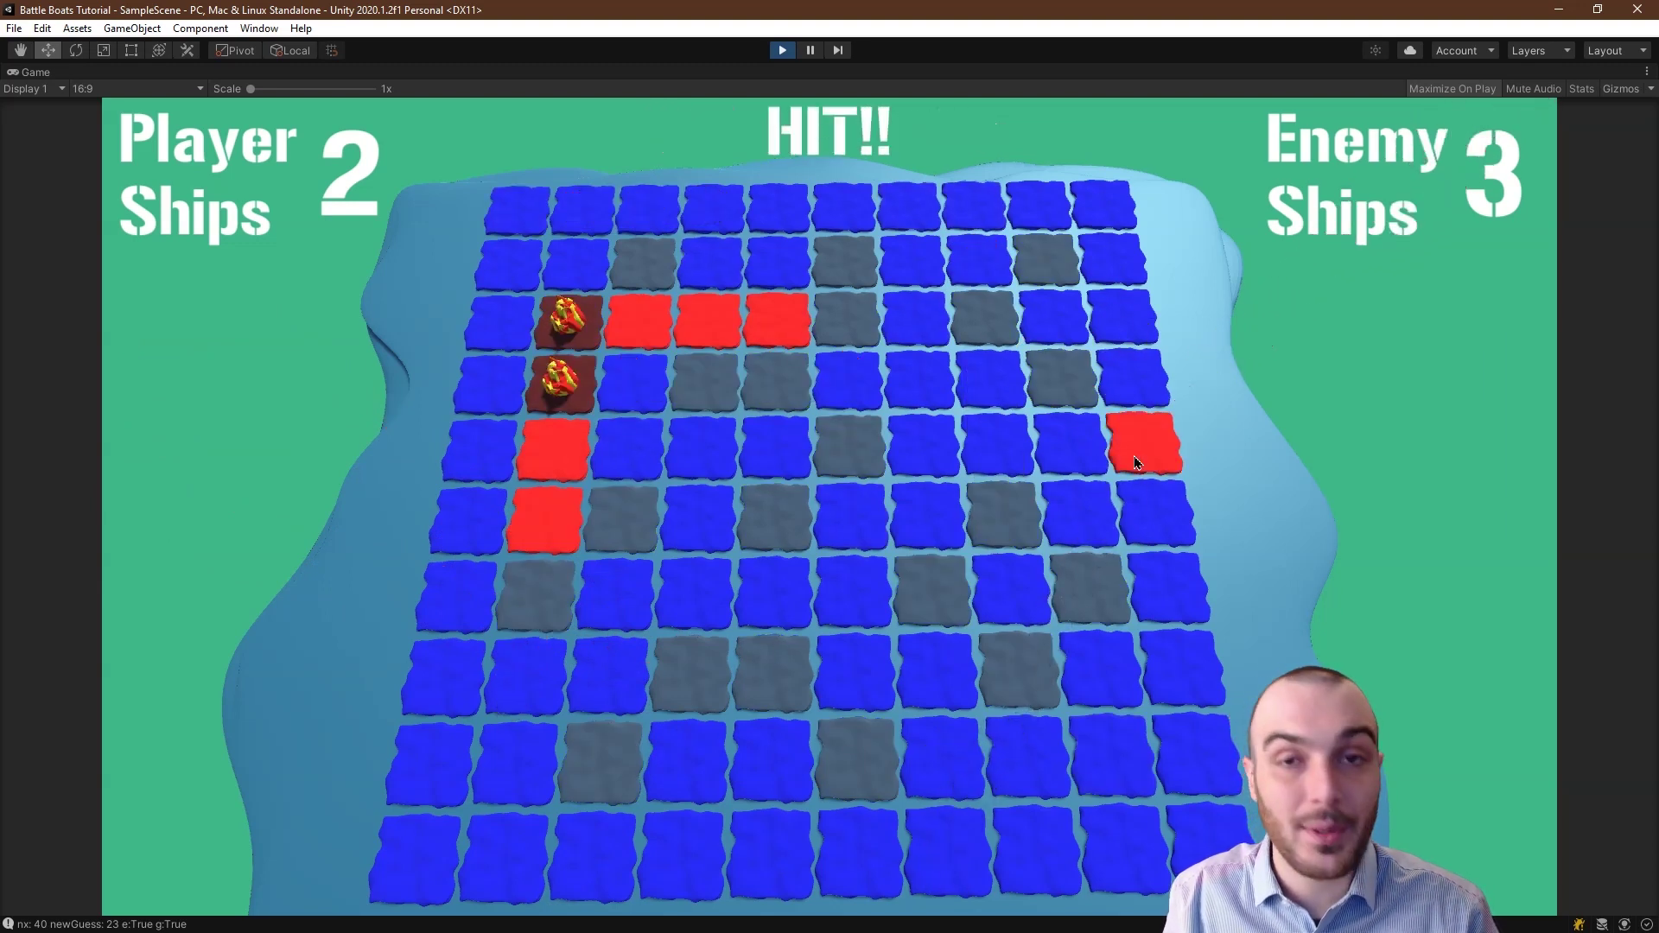
pyautogui.click(1109, 447)
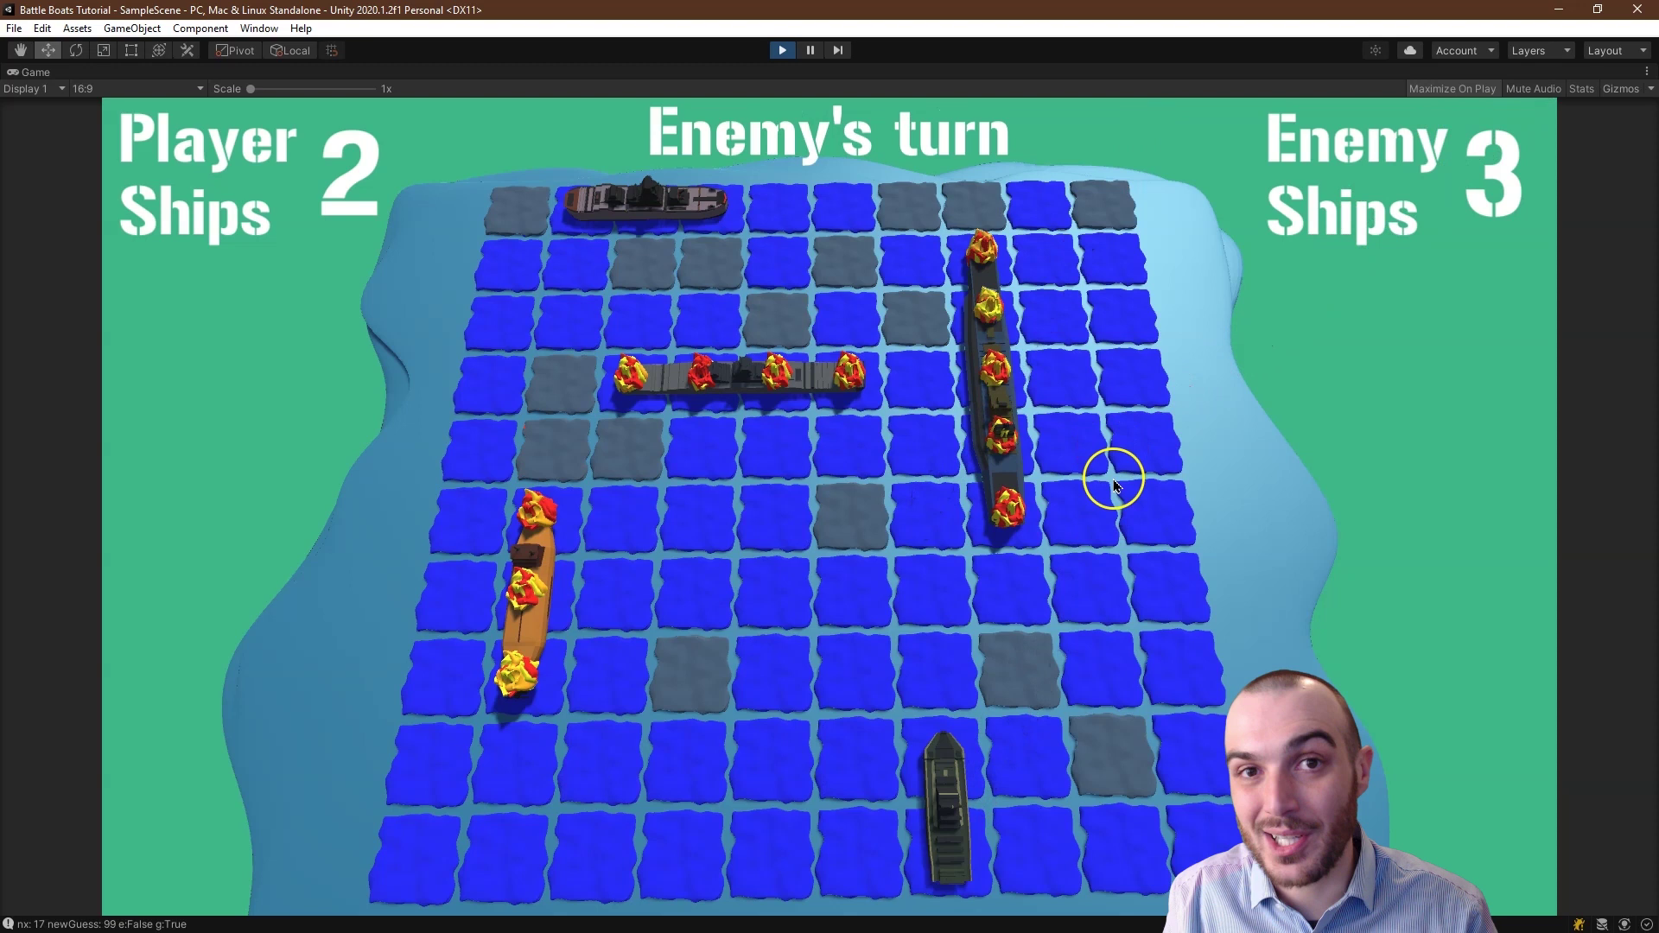
pyautogui.click(1155, 496)
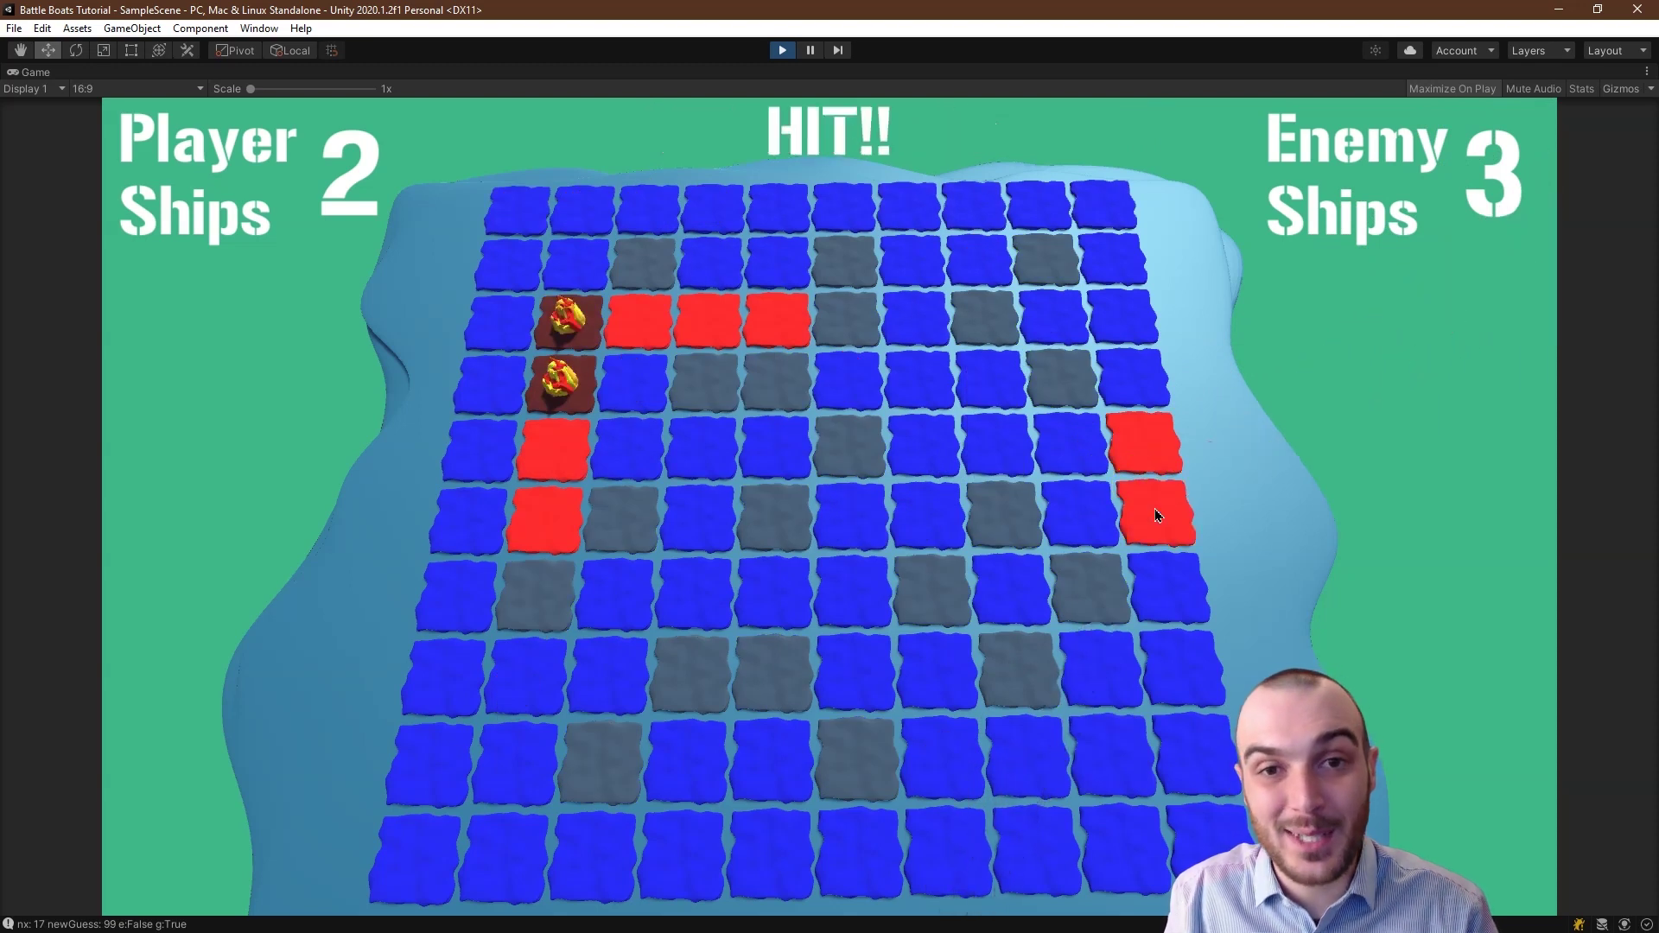
pyautogui.click(1177, 600)
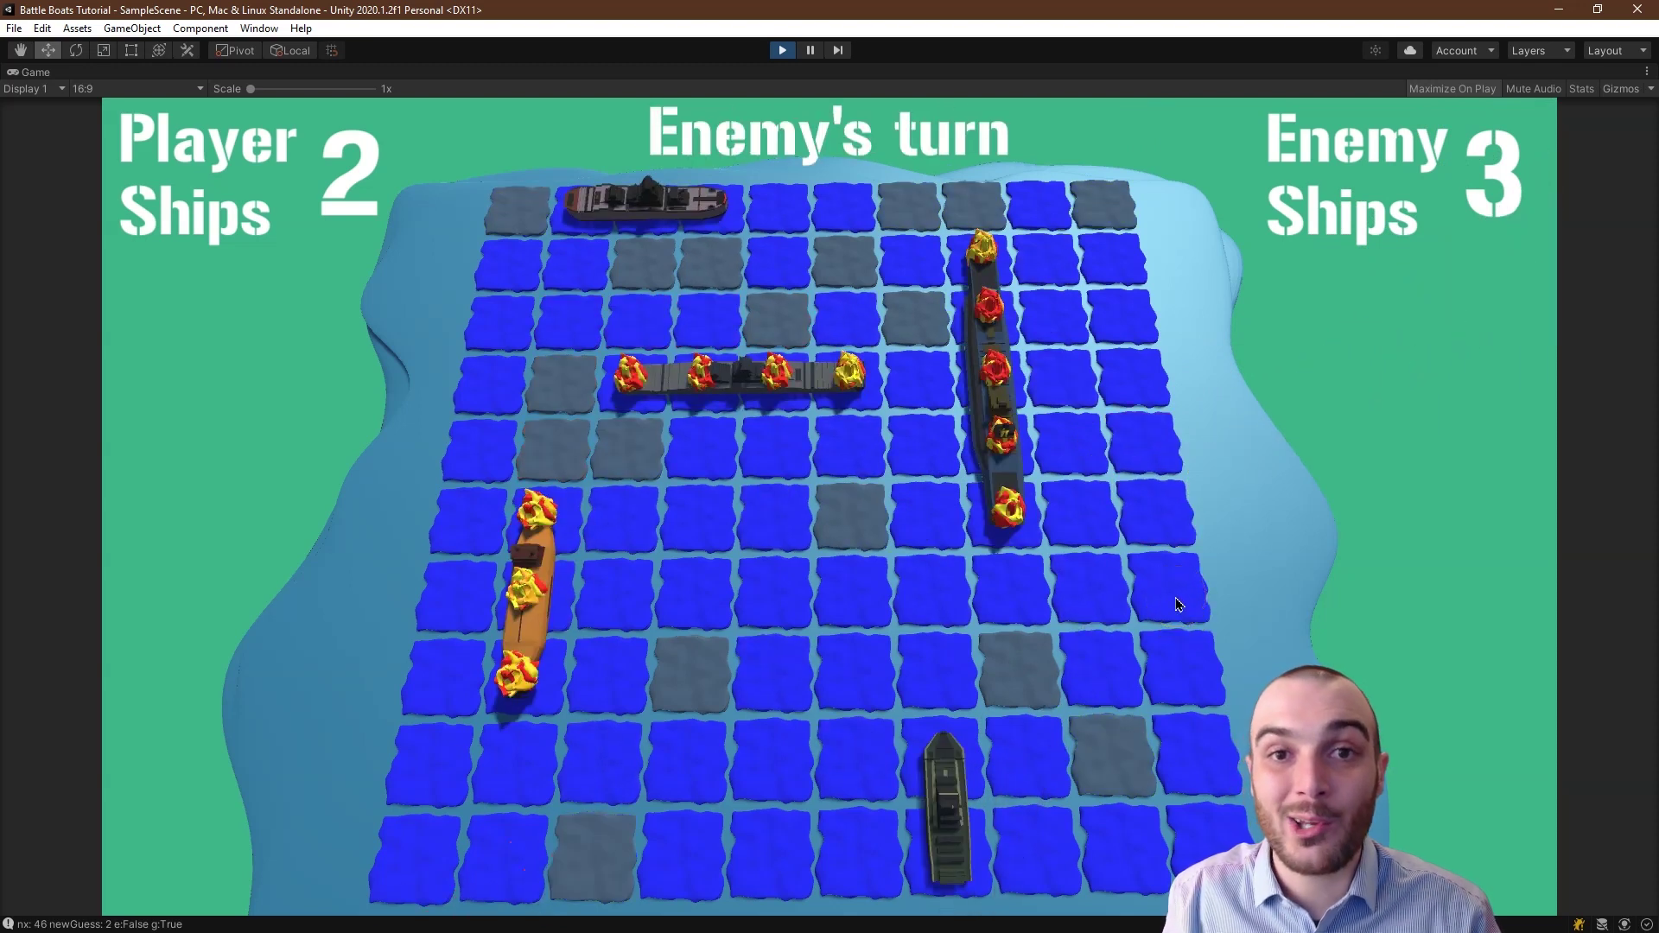
pyautogui.click(1176, 600)
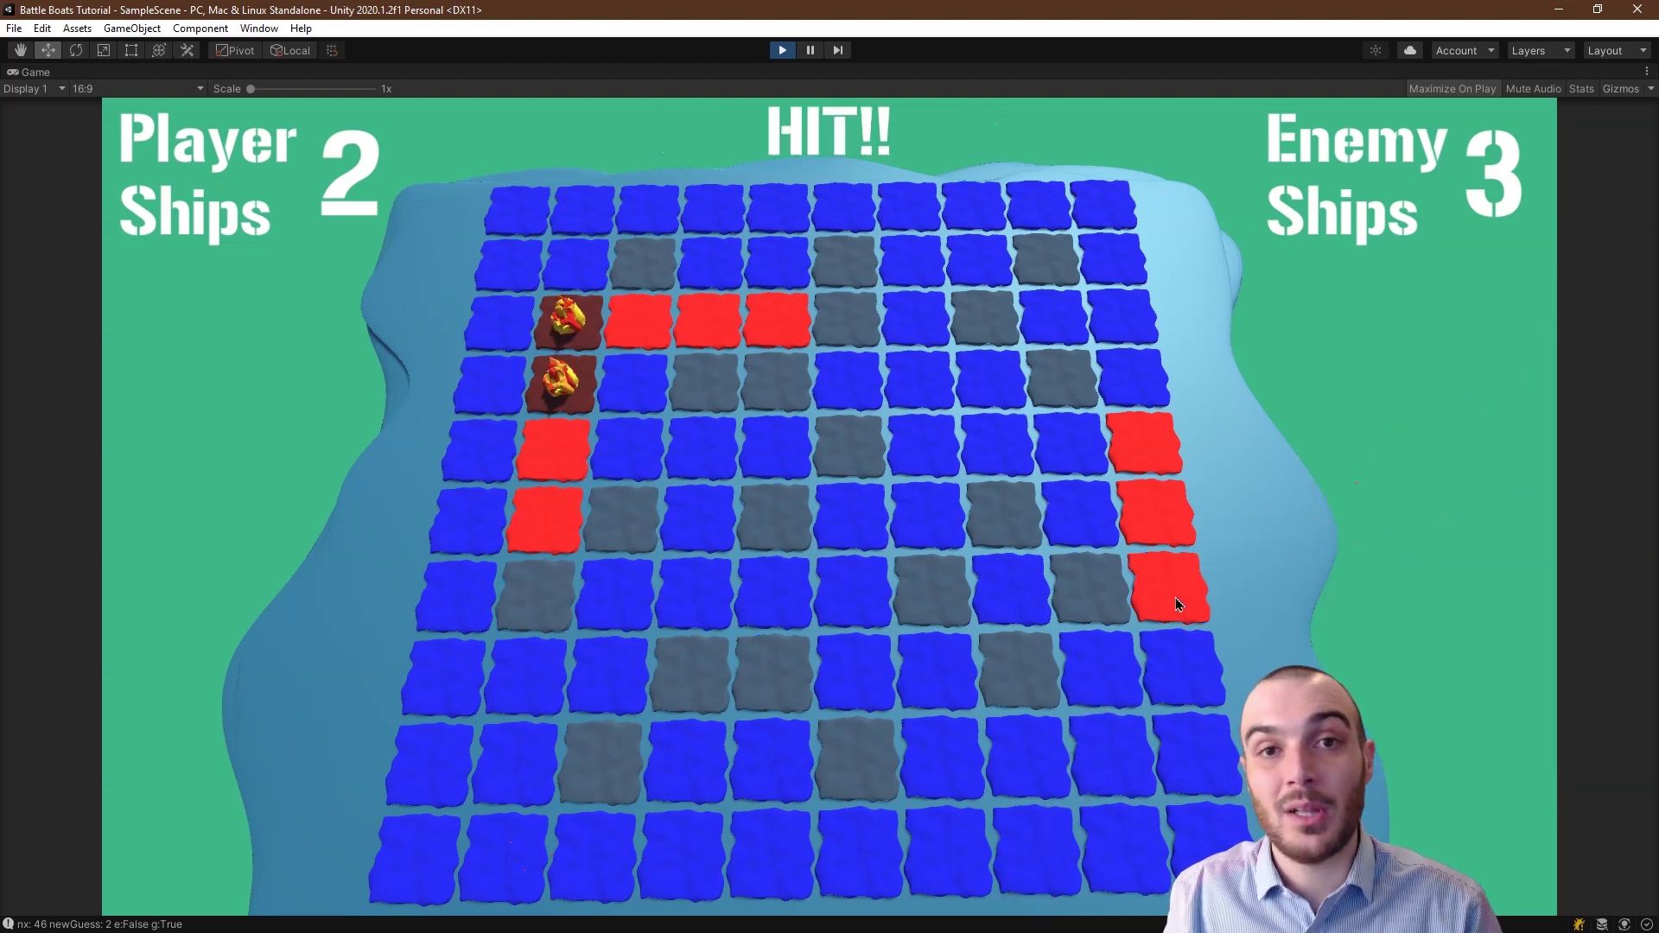
pyautogui.click(1178, 656)
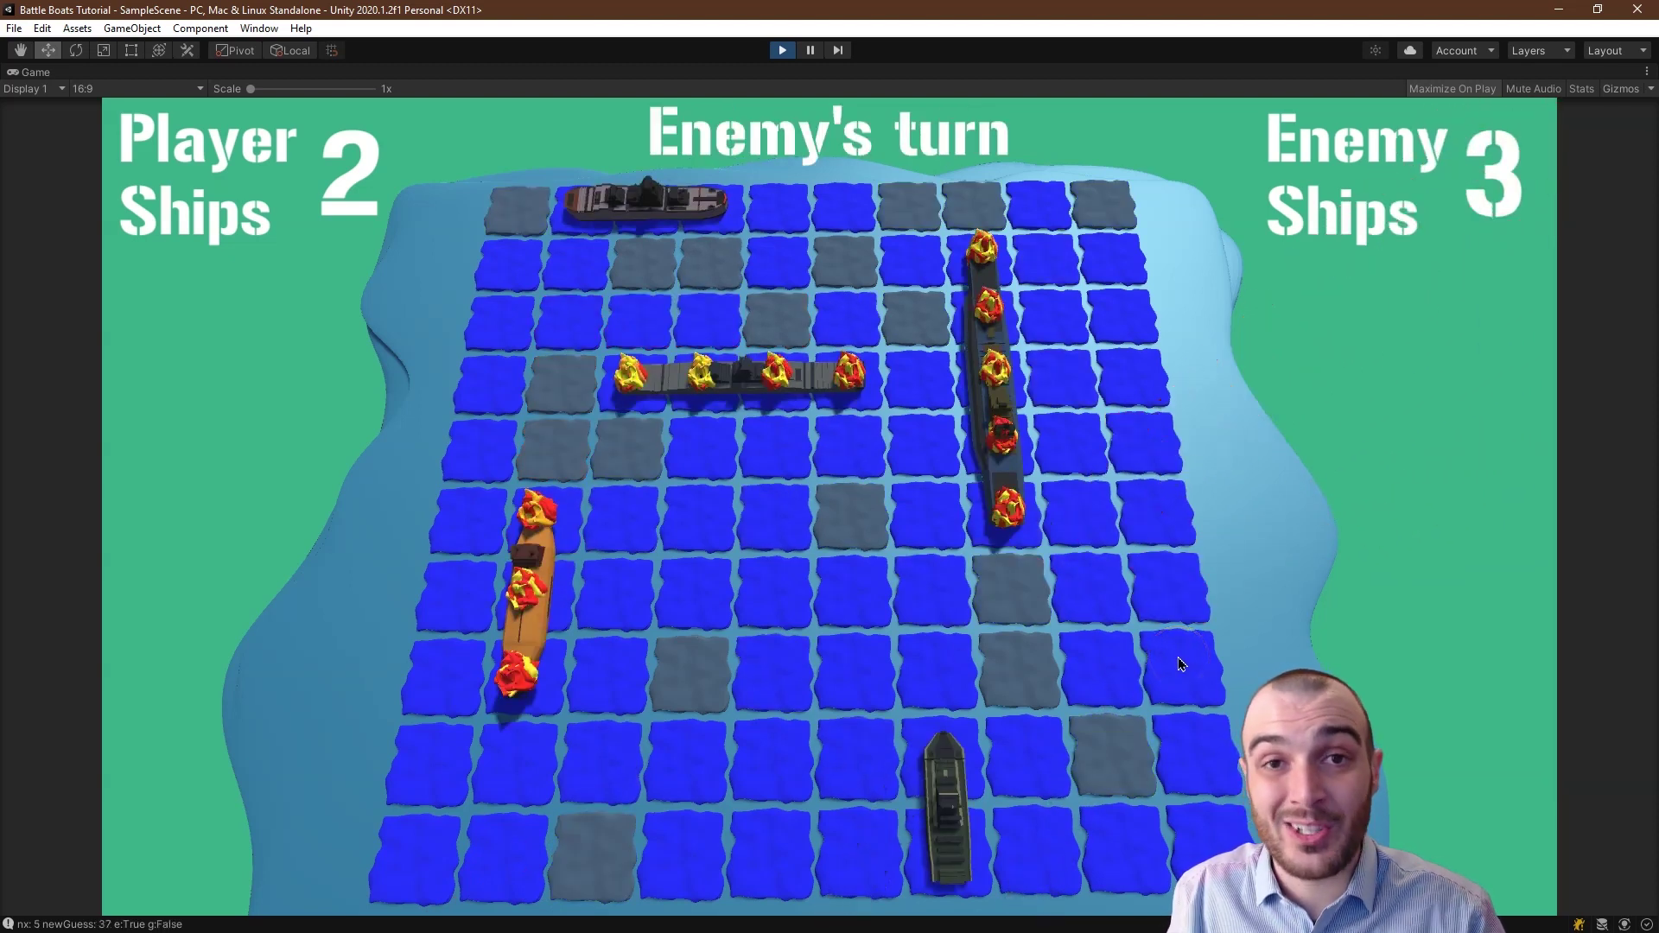
pyautogui.click(1175, 661)
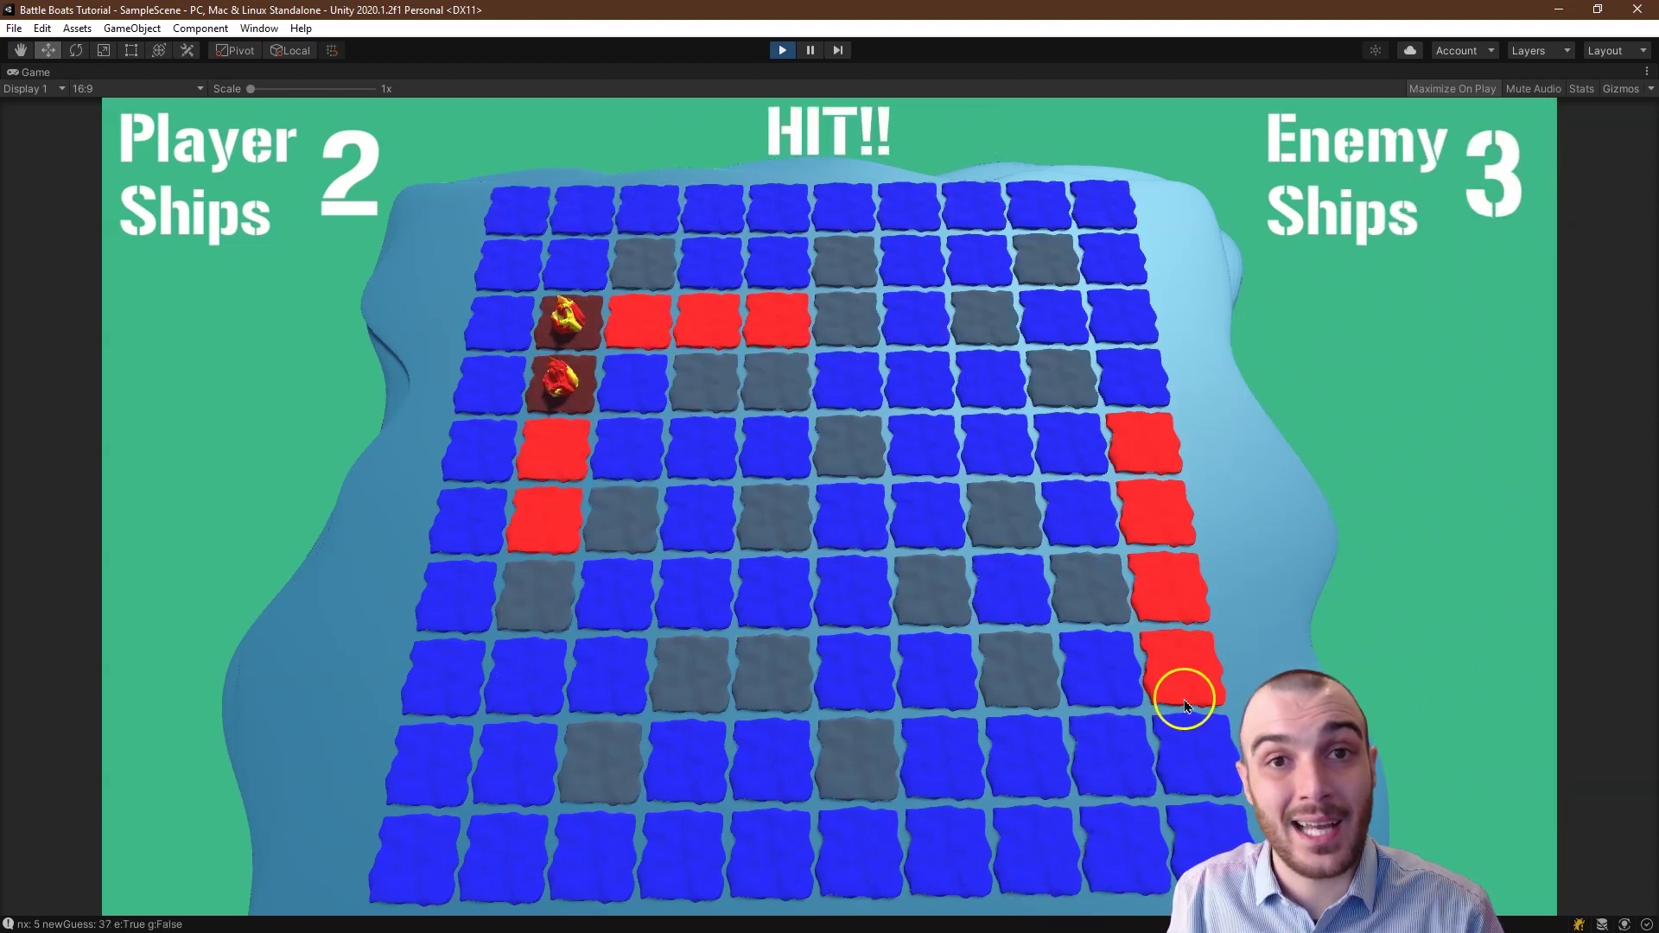
pyautogui.click(1196, 745)
pyautogui.click(1196, 745)
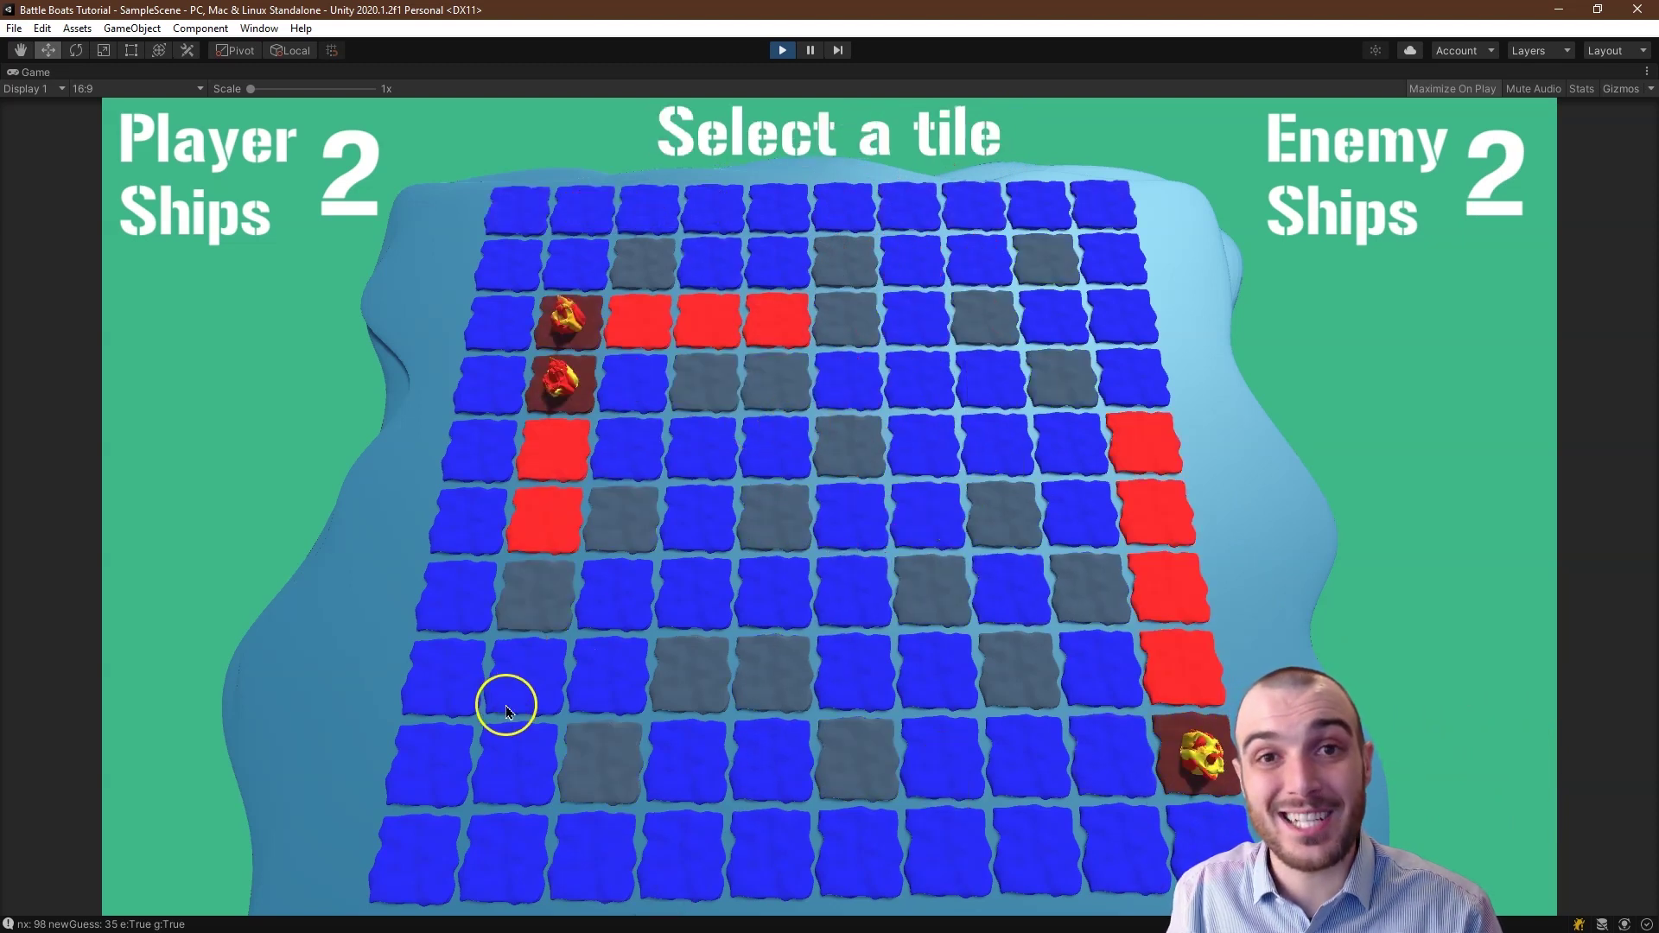
pyautogui.click(449, 687)
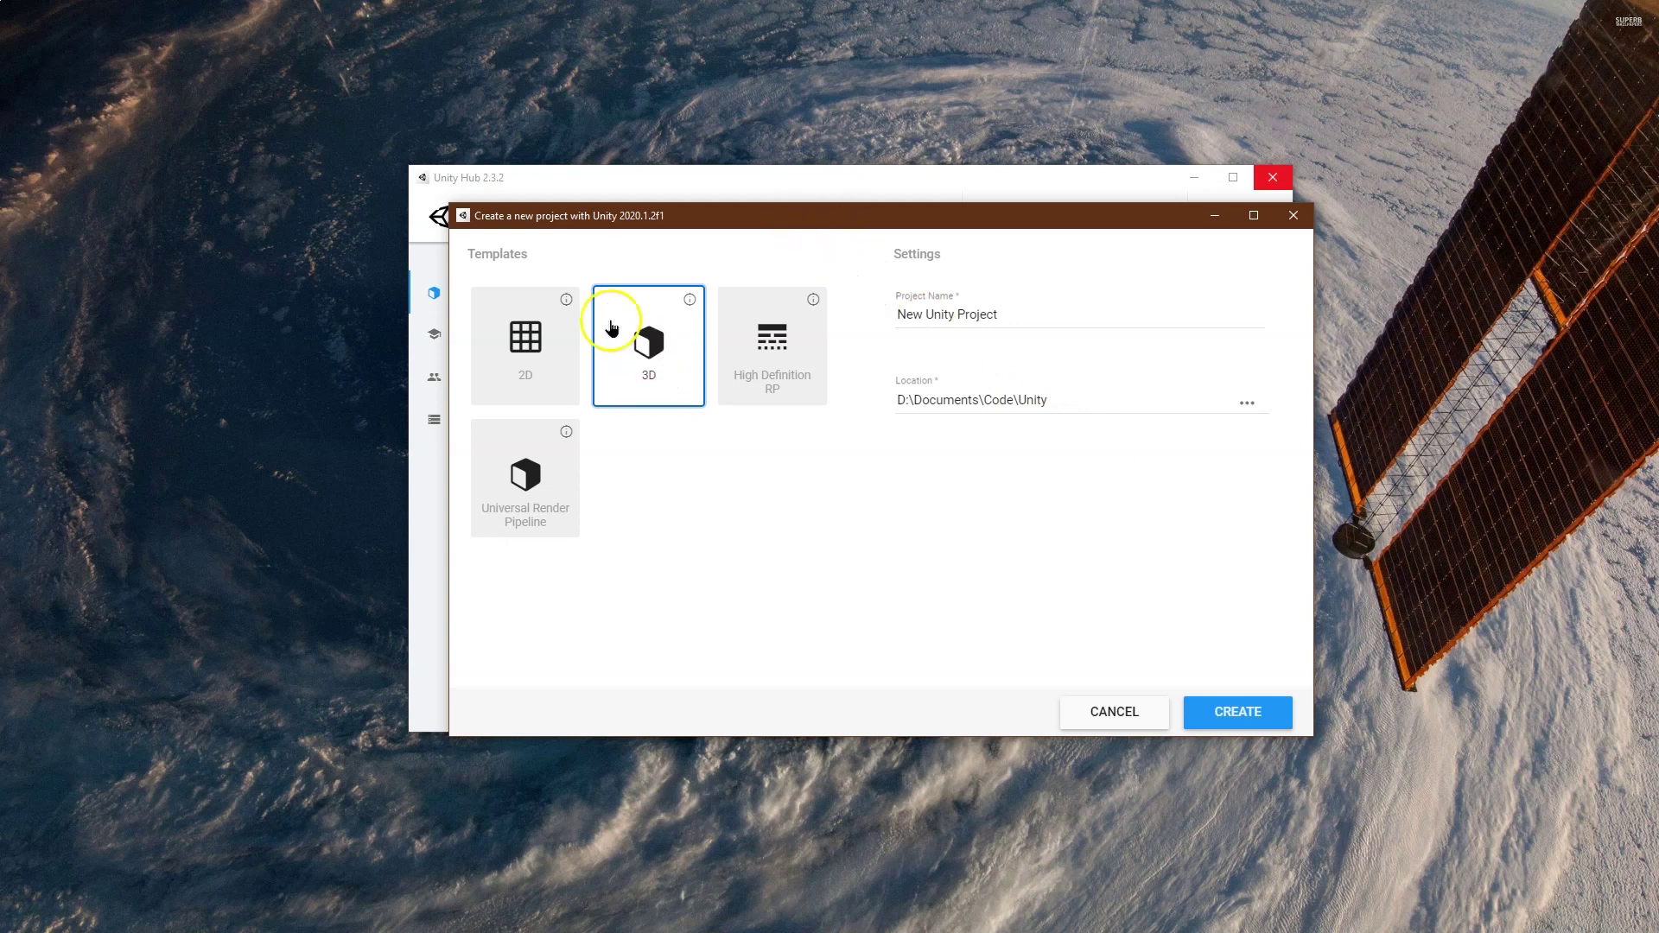
# Create a new project from the 3D template, named Battle Boats Tutorial
pyautogui.click(963, 313)
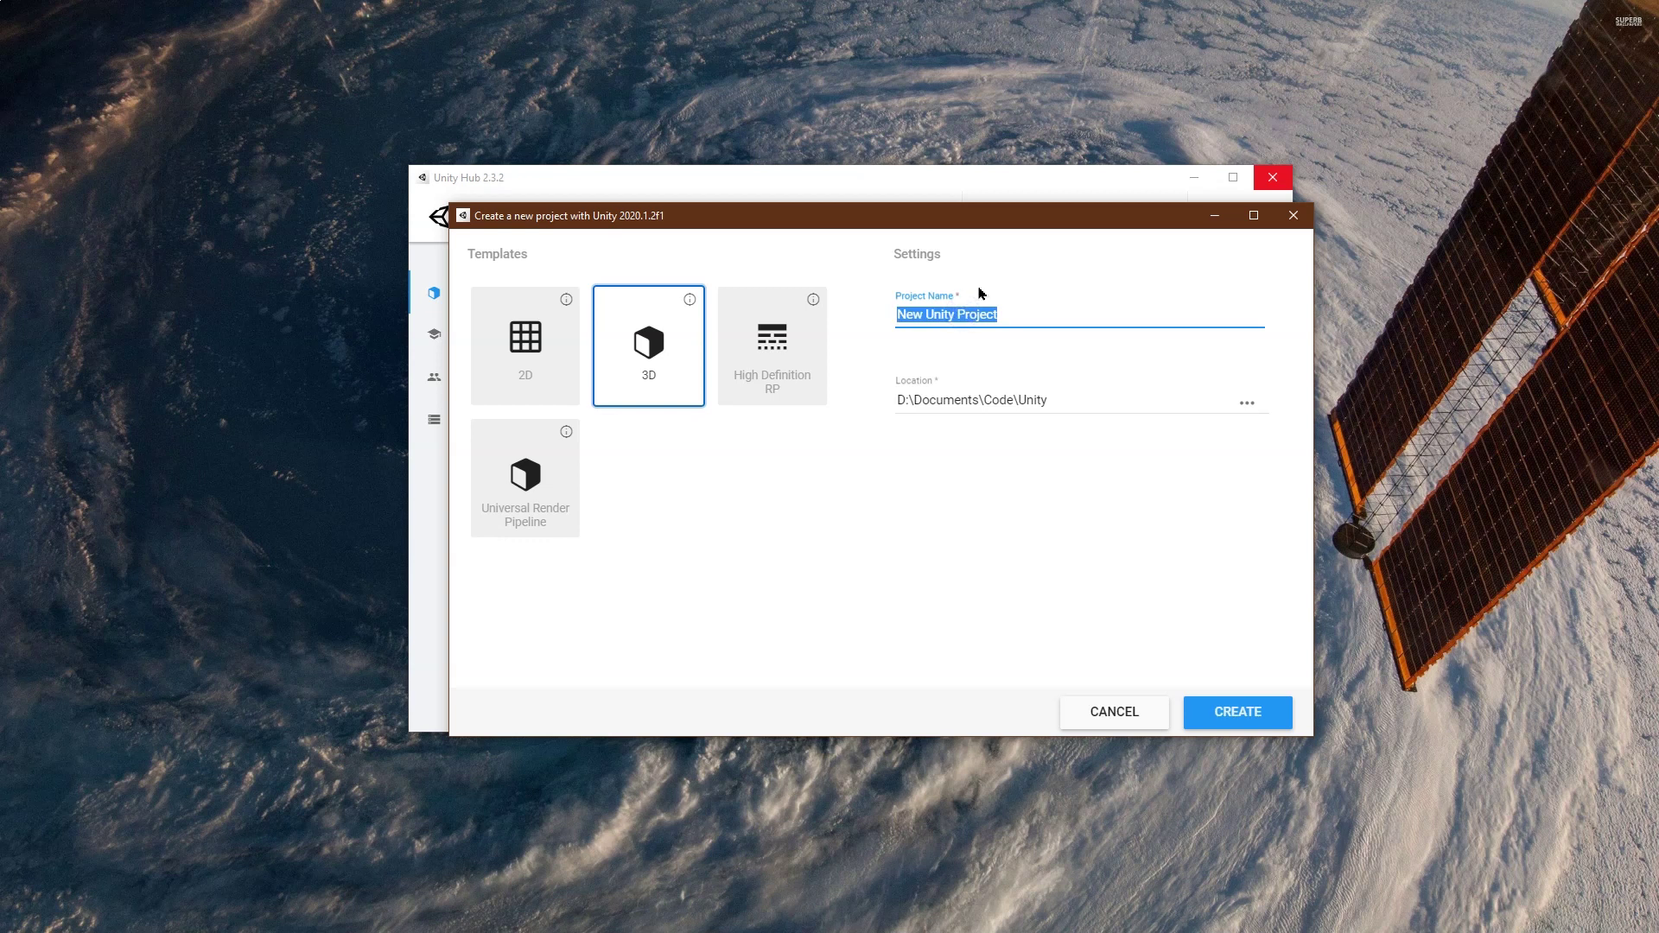
pyautogui.write('Battle Boats Tutorial')
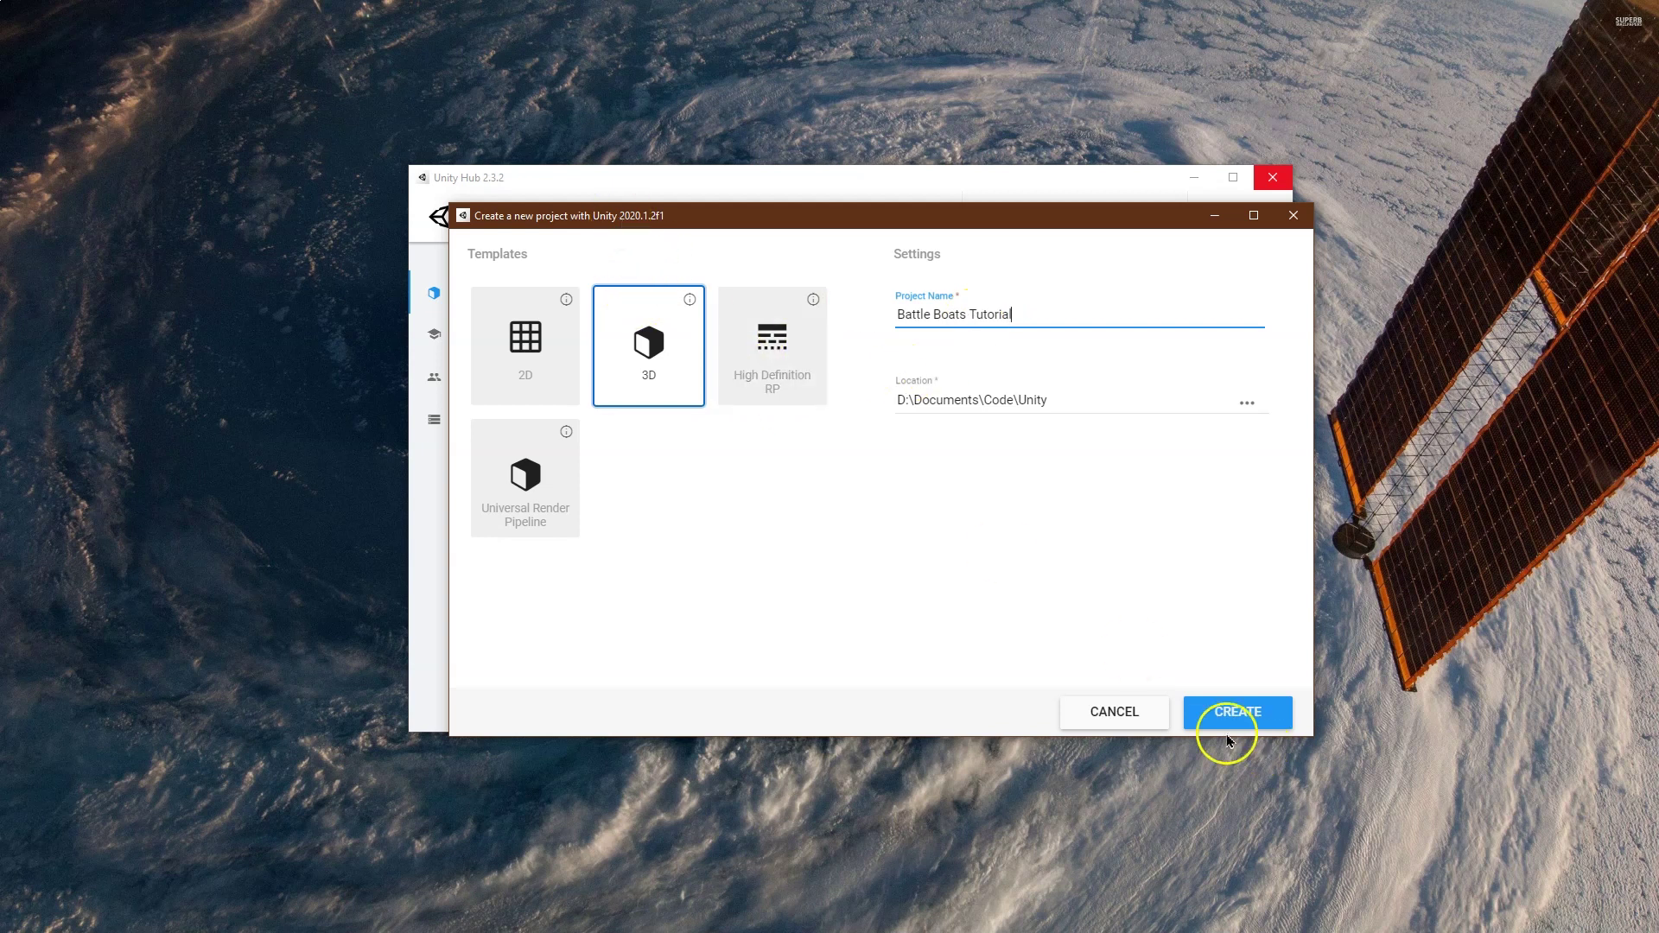
pyautogui.click(1253, 724)
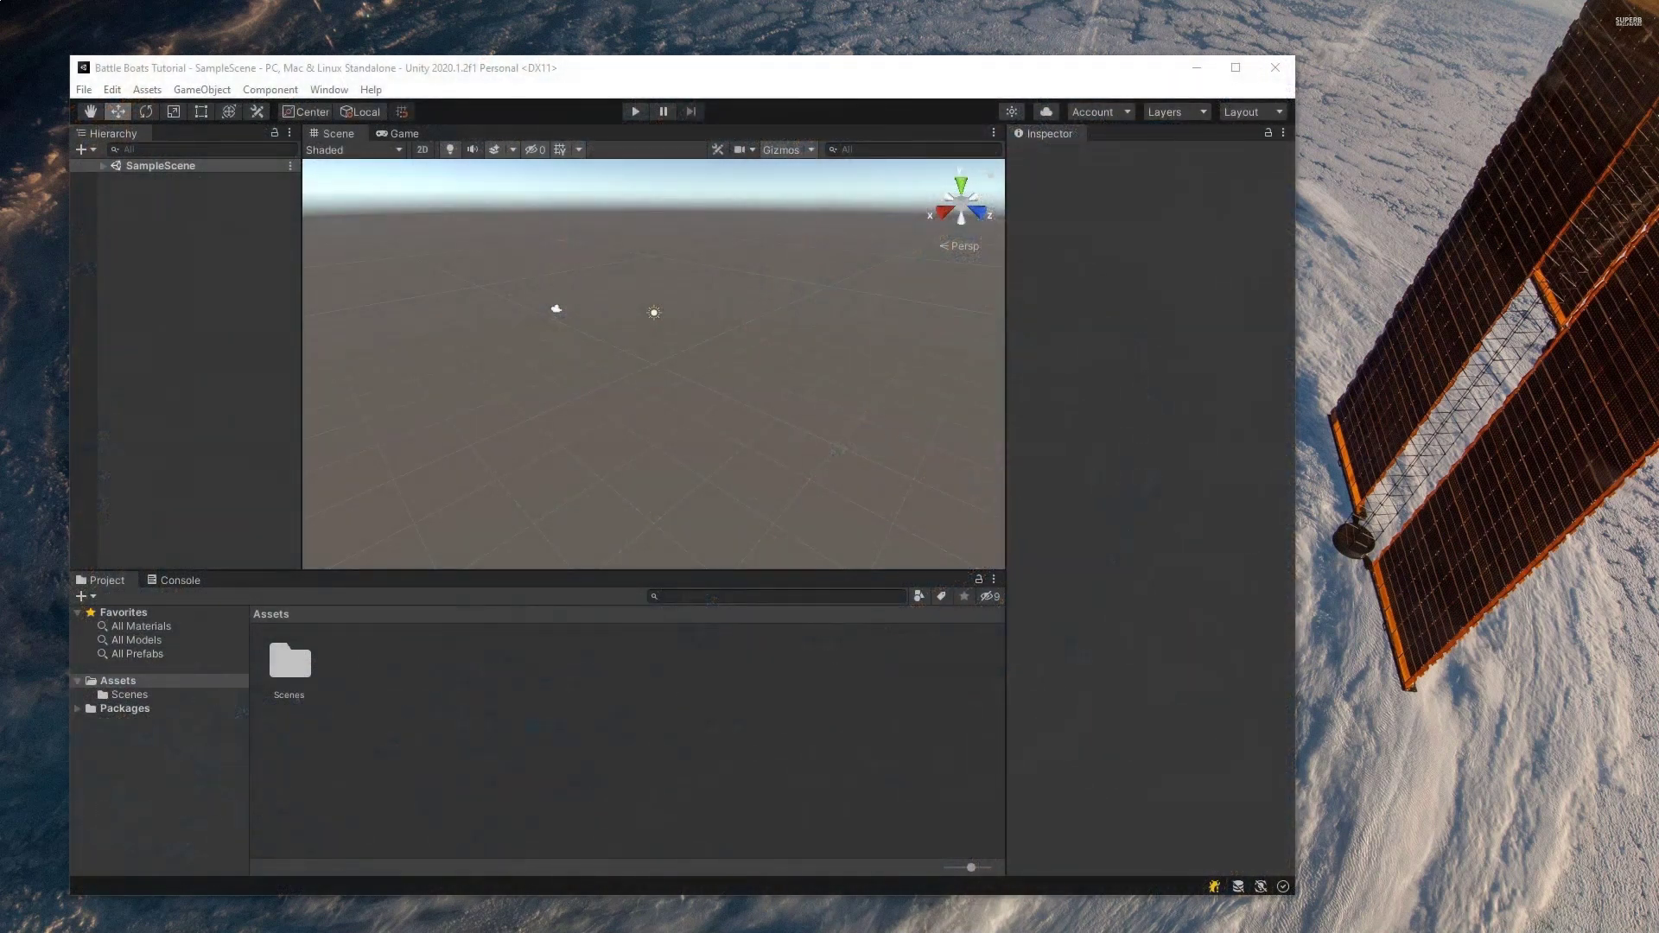
# Maximize the editor window and expand SampleScene to show its objects
pyautogui.click(1235, 67)
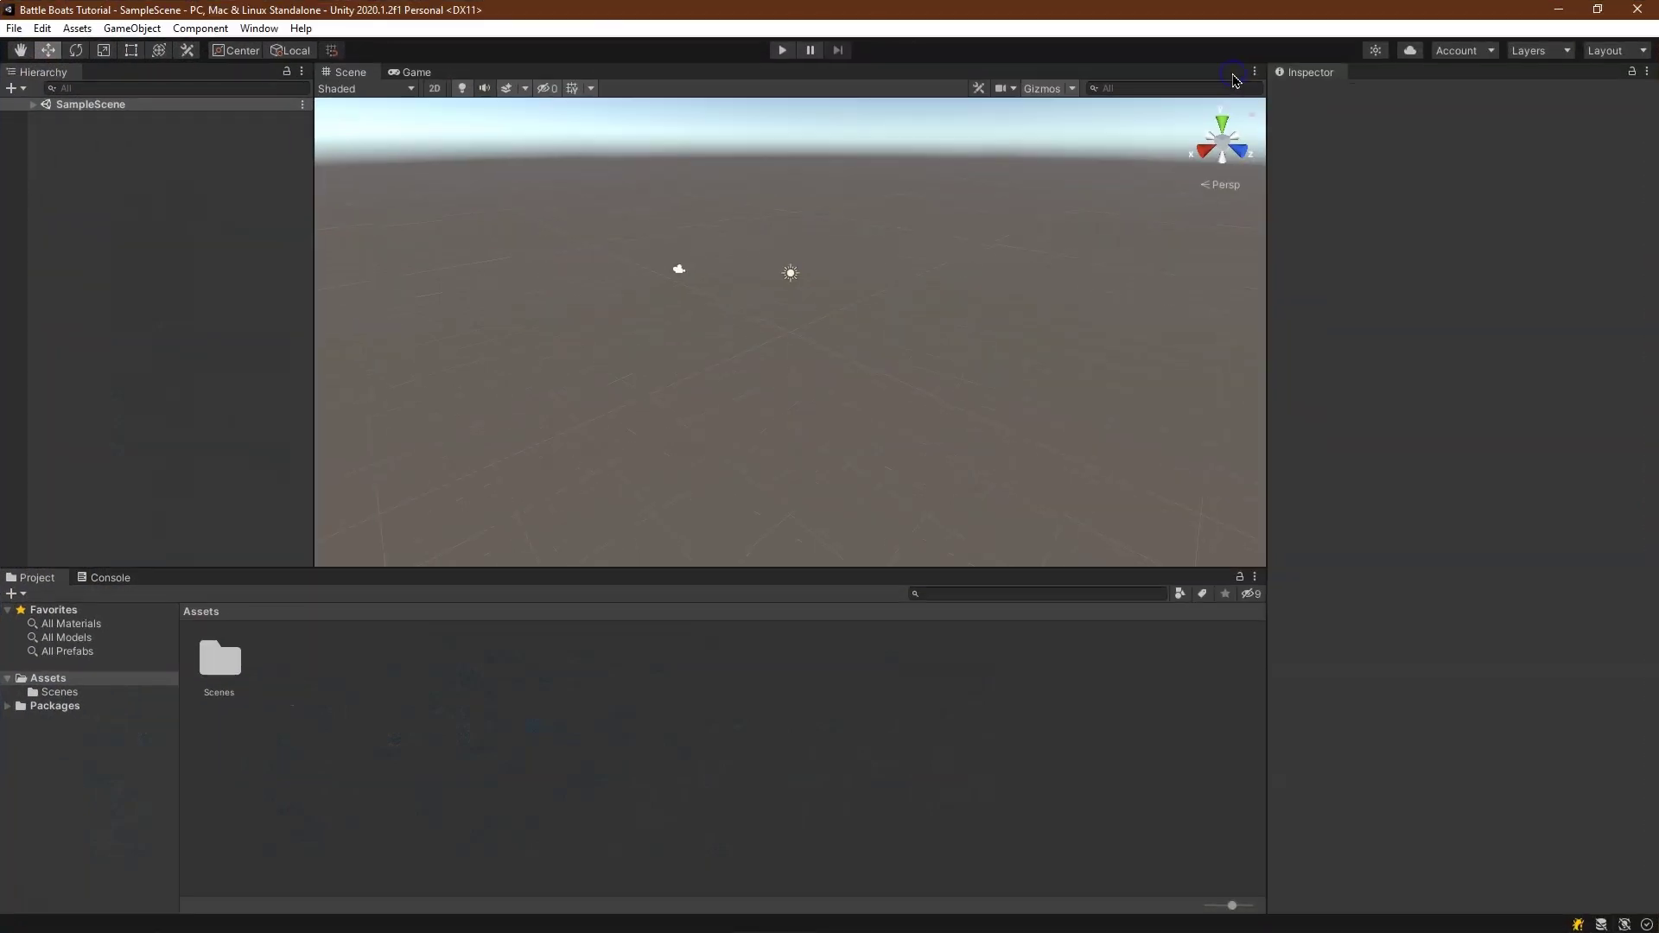
pyautogui.click(33, 105)
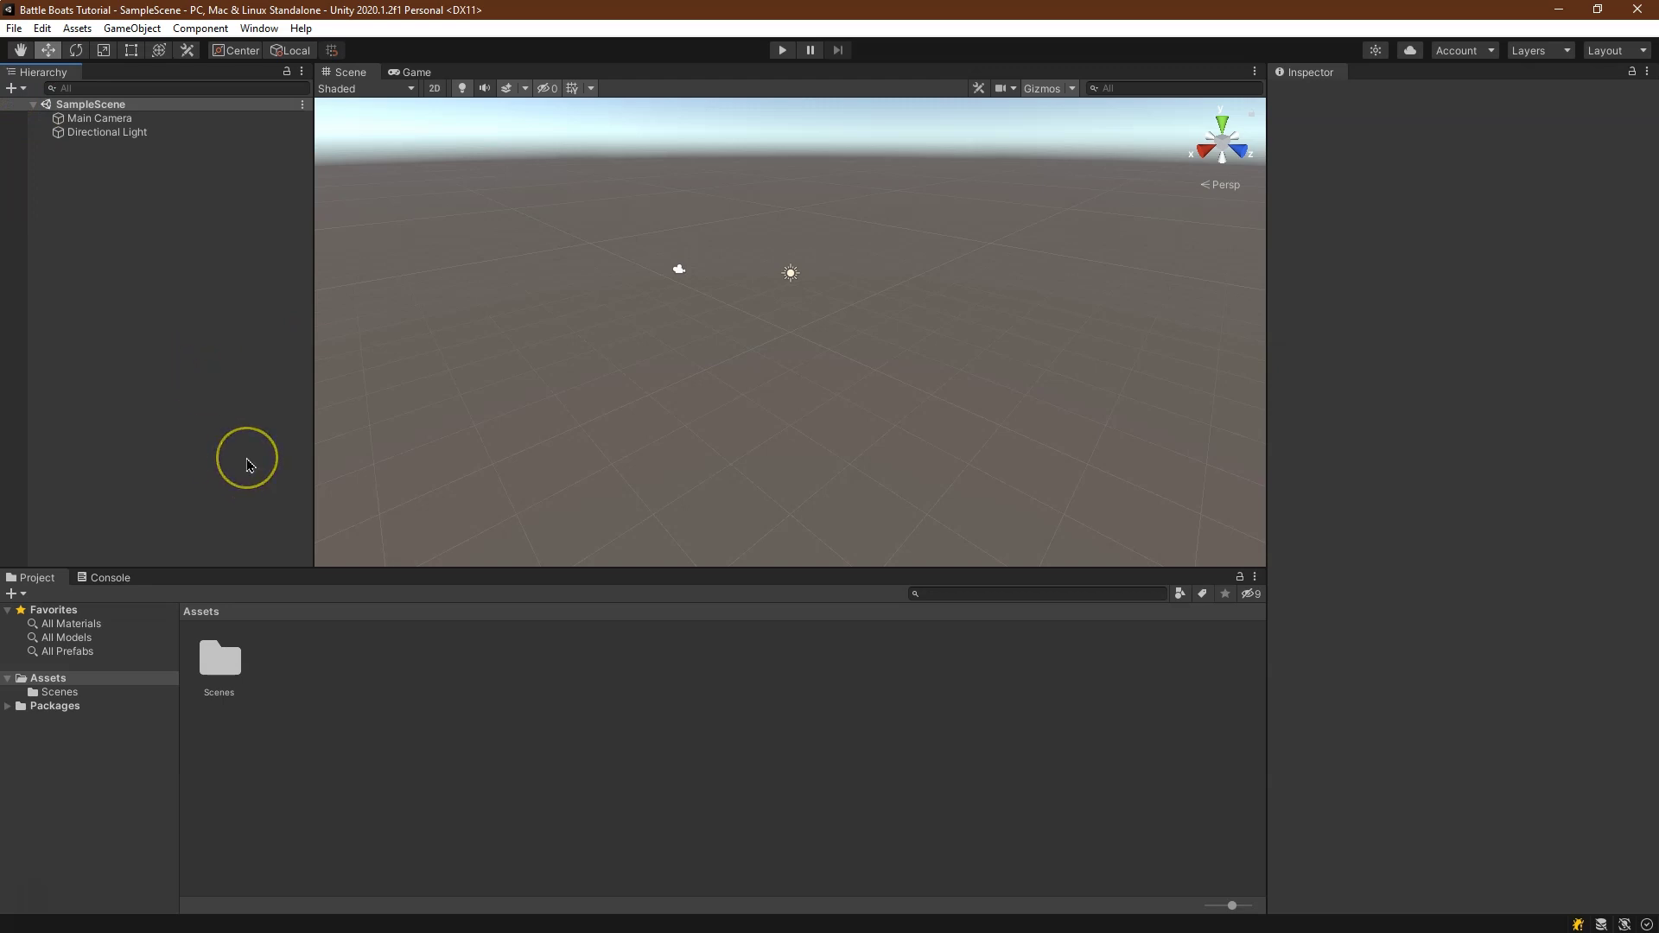
pyautogui.press('w')
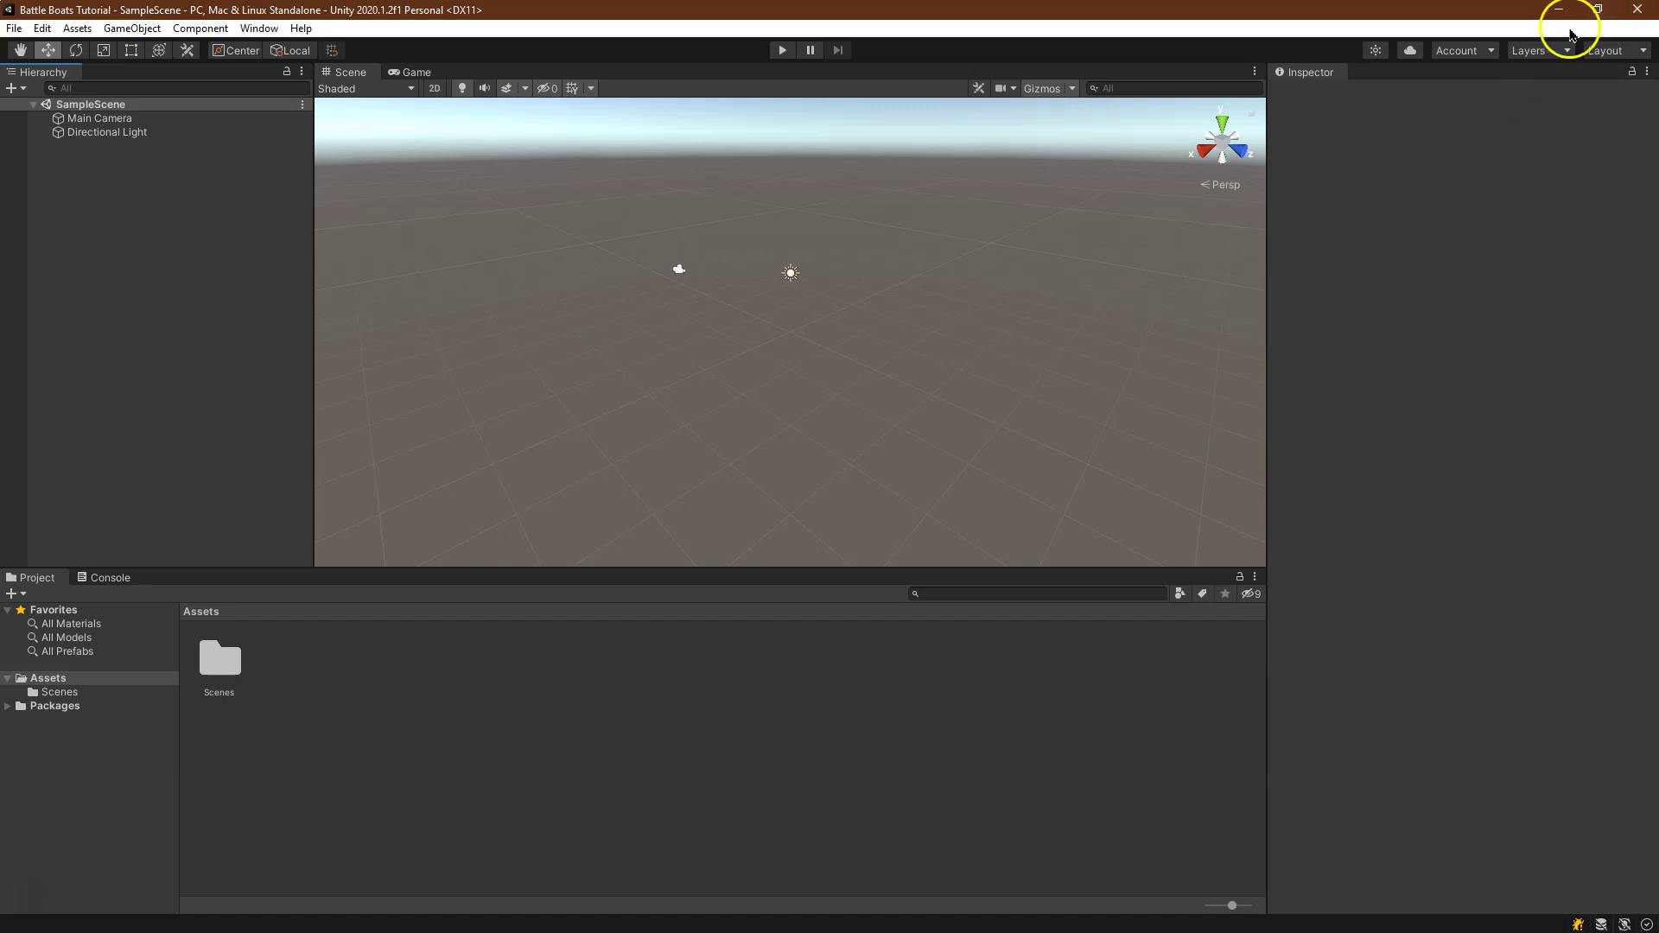
# Import the HUD and Objects folders from the "Assets - Battle at Sea" folder into the project's Assets, with the editor maximized again
pyautogui.click(1598, 9)
pyautogui.click(1324, 215)
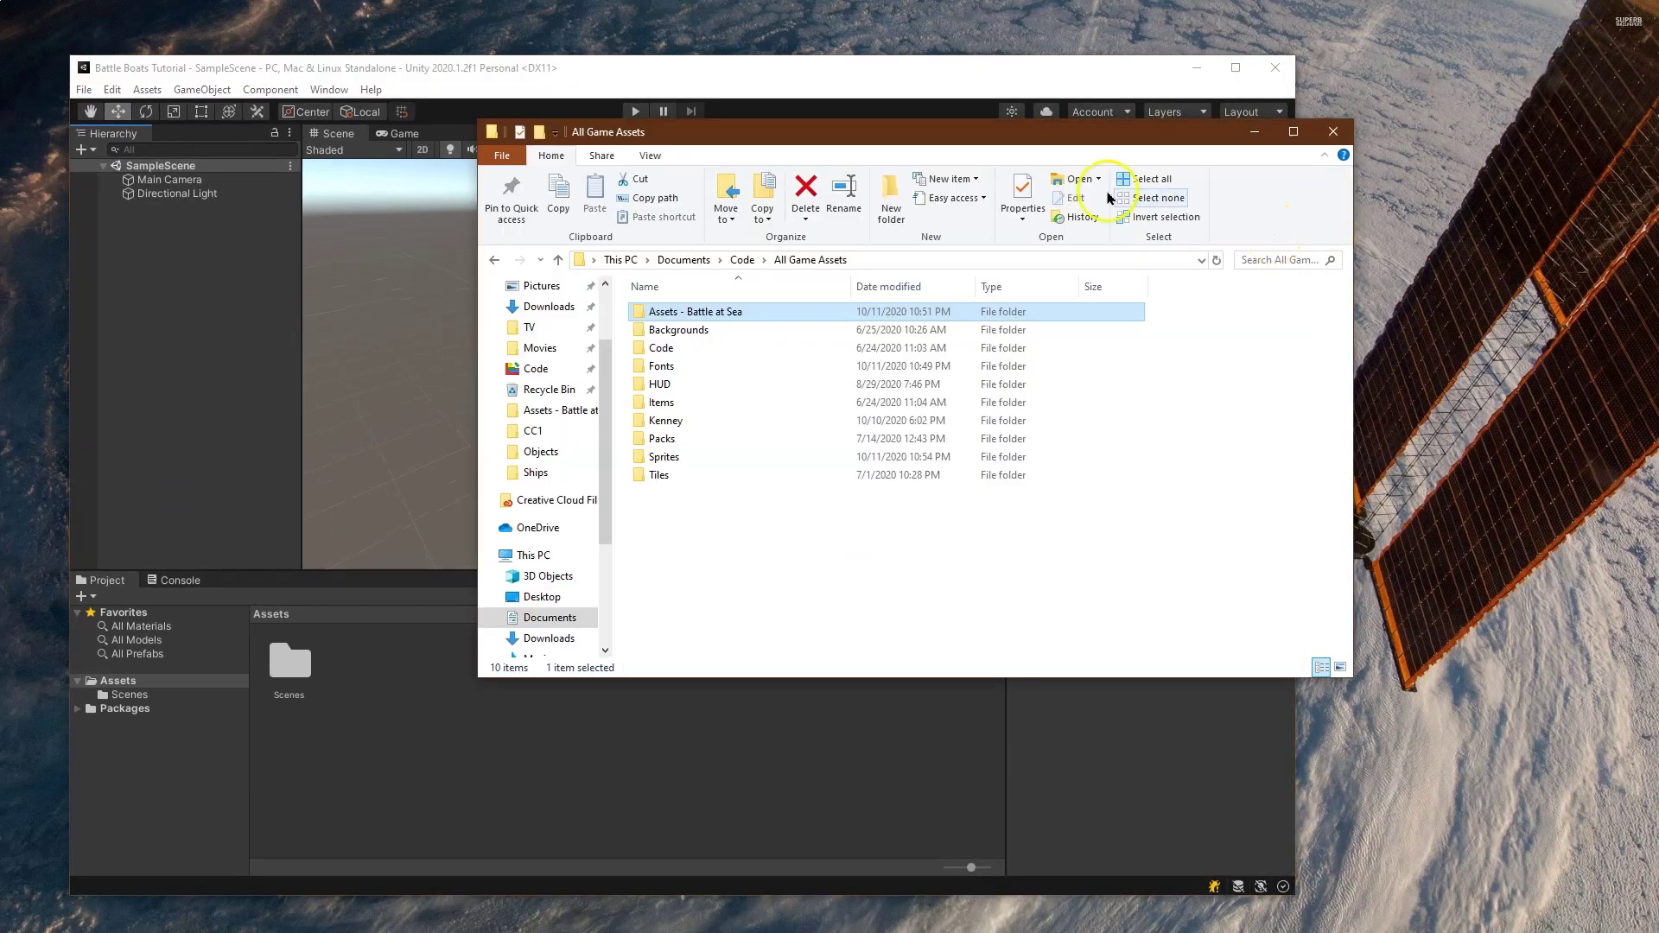
pyautogui.moveTo(916, 132); pyautogui.dragTo(999, 90)
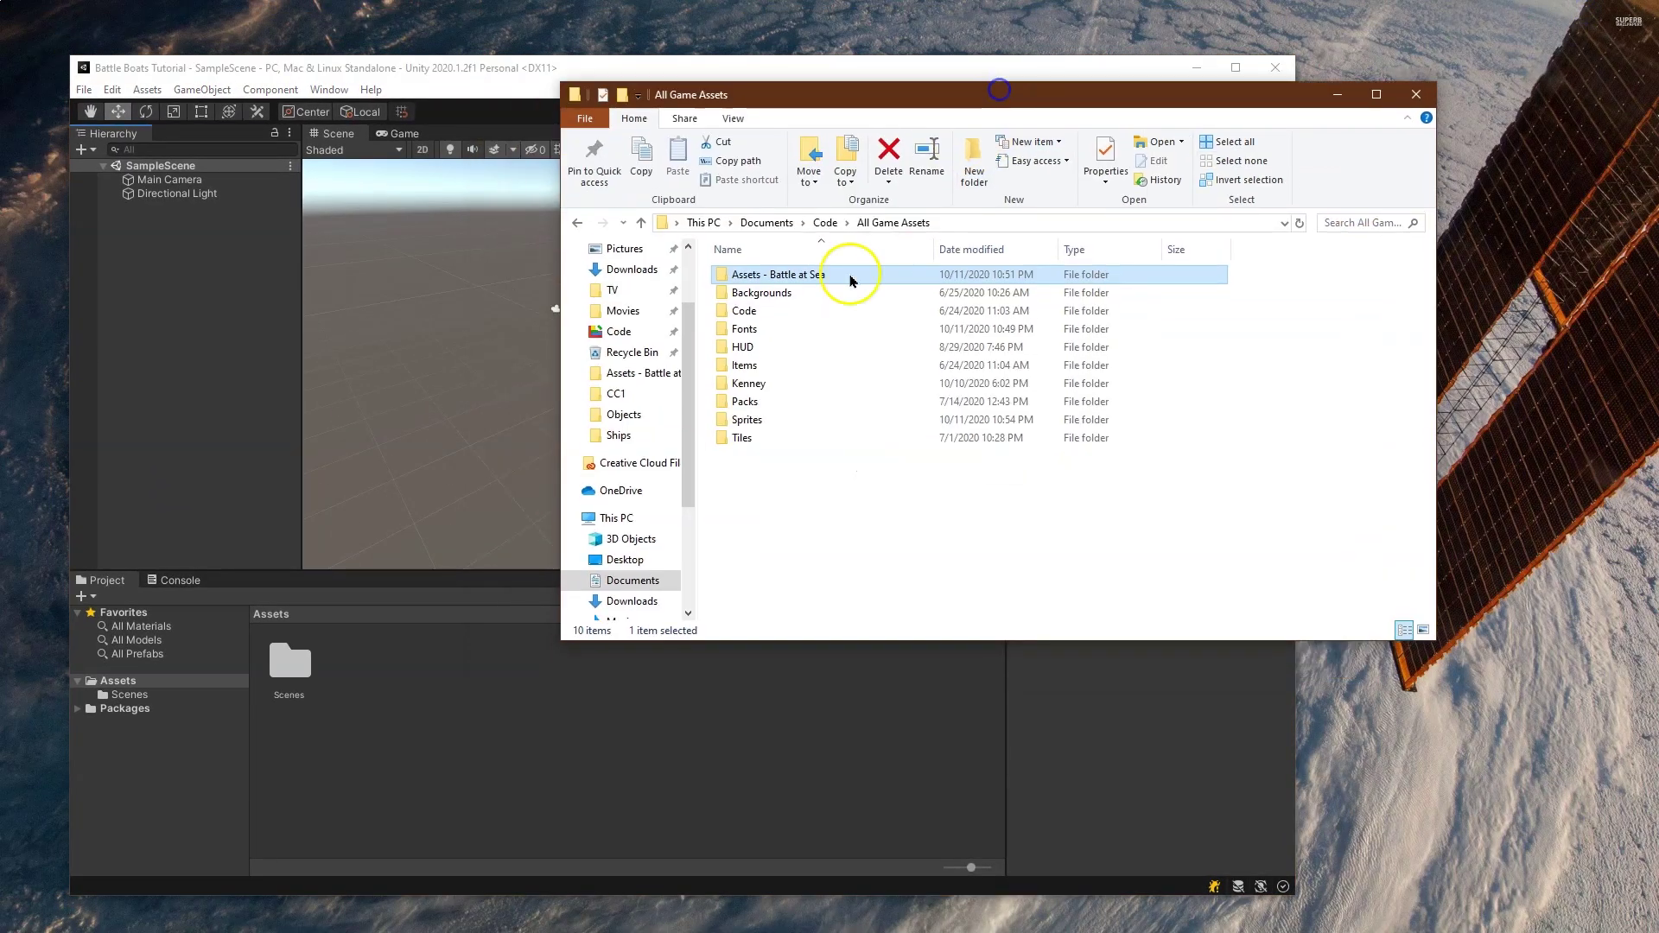
pyautogui.doubleClick(802, 283)
pyautogui.click(799, 375)
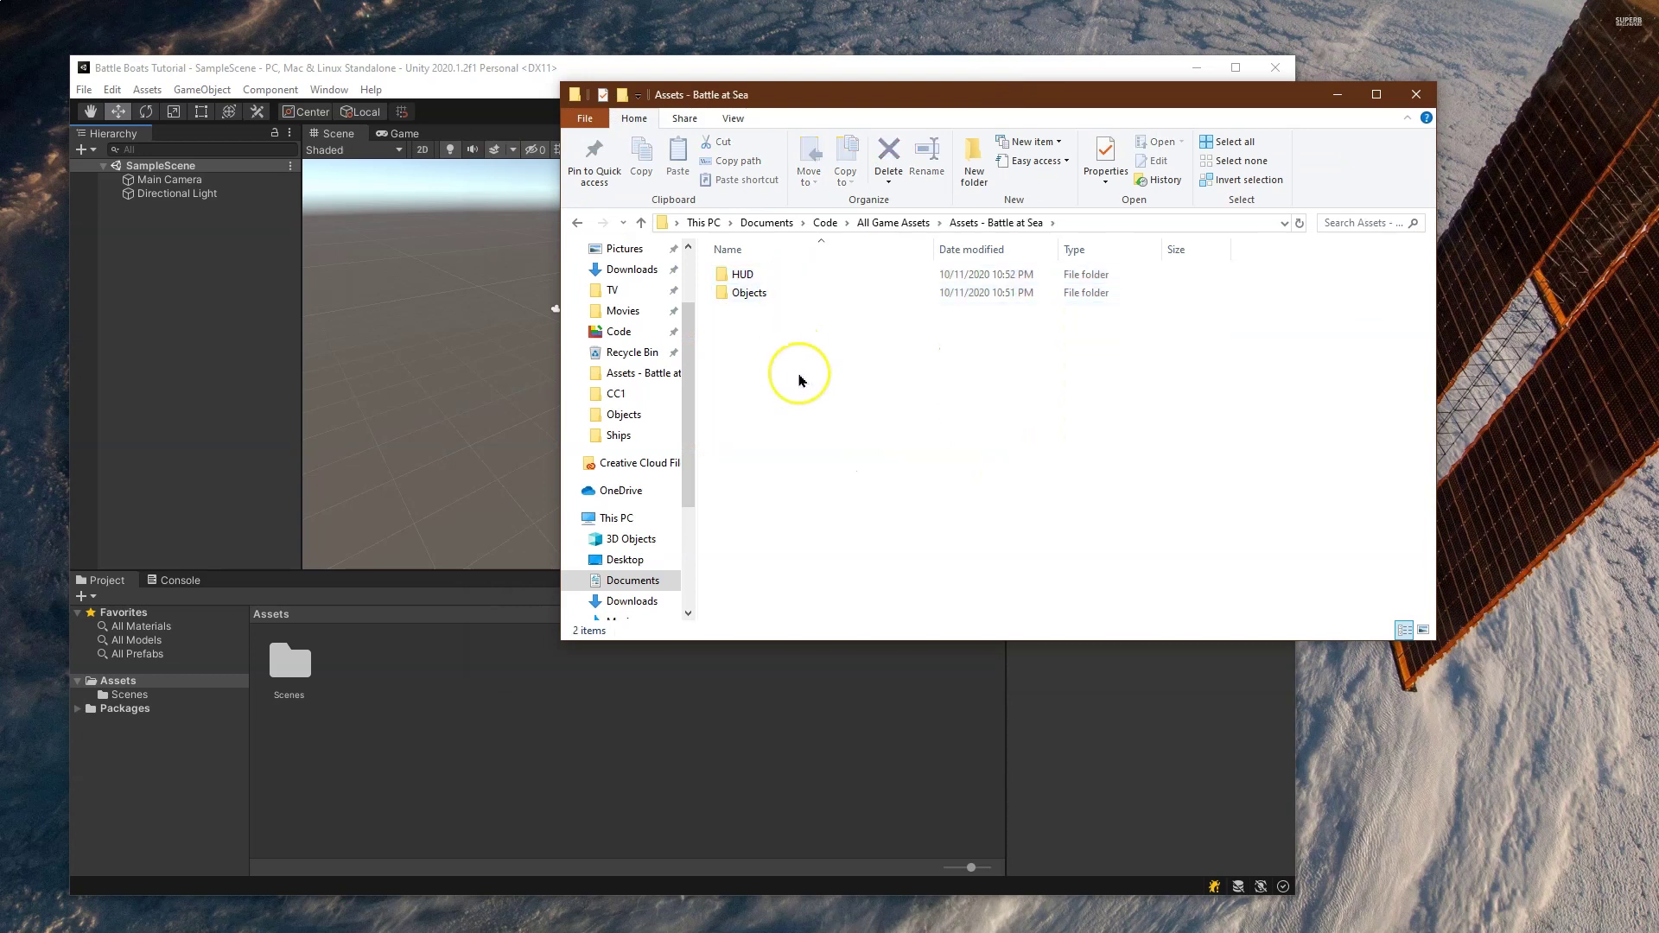
pyautogui.moveTo(860, 350); pyautogui.dragTo(444, 731)
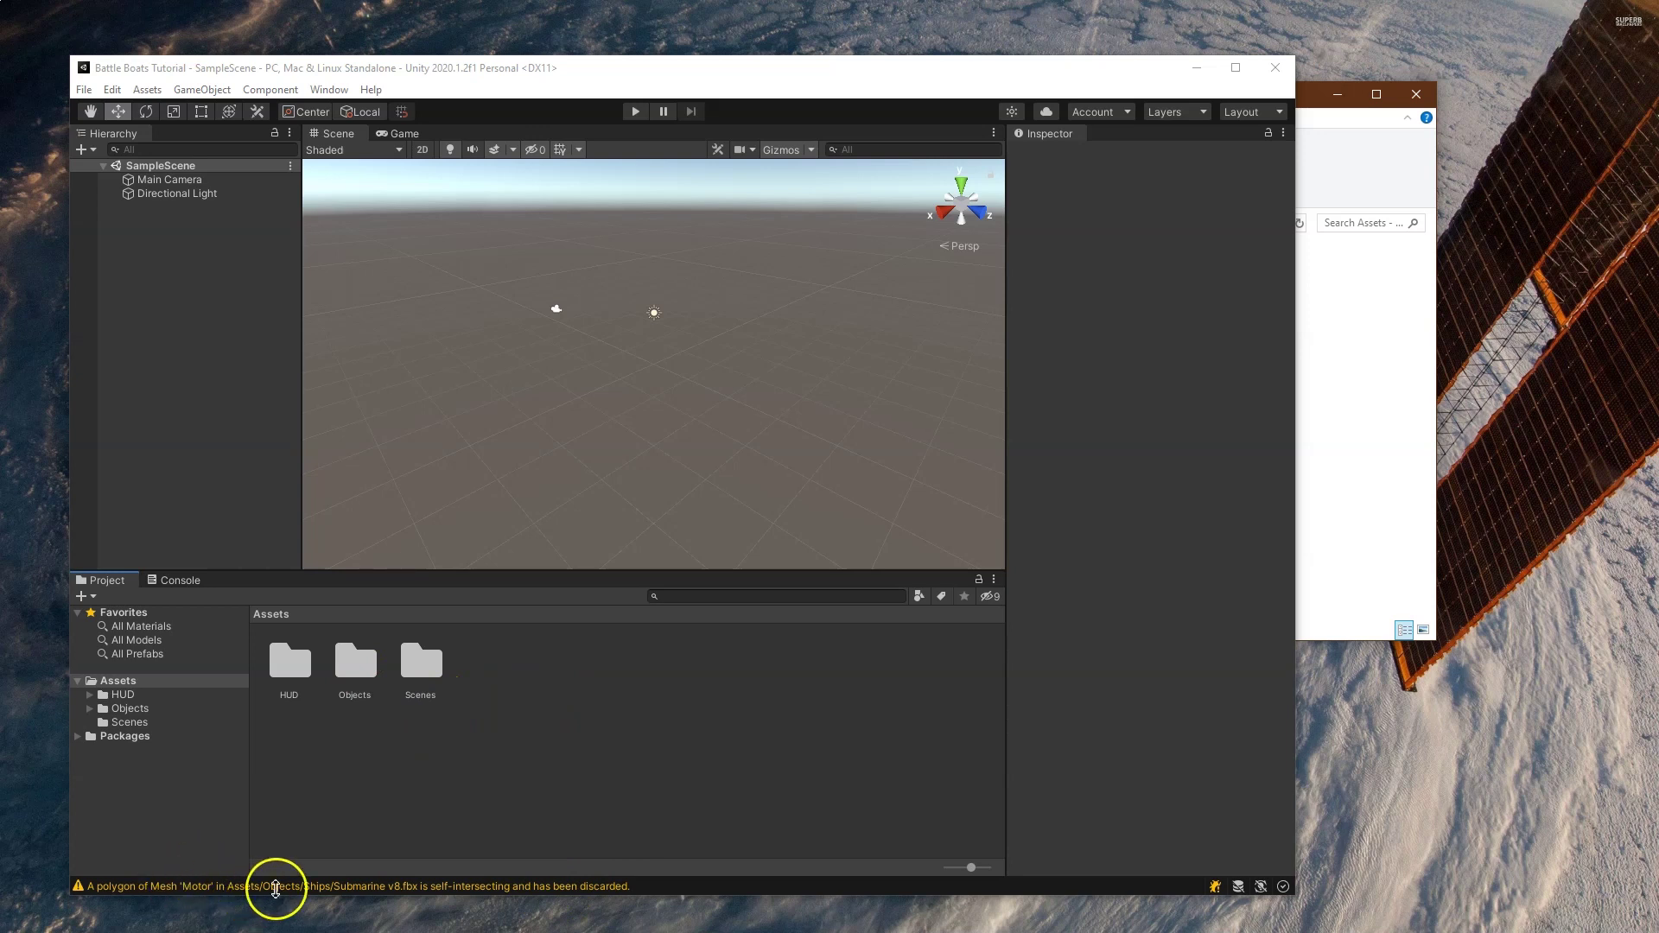
pyautogui.click(1235, 68)
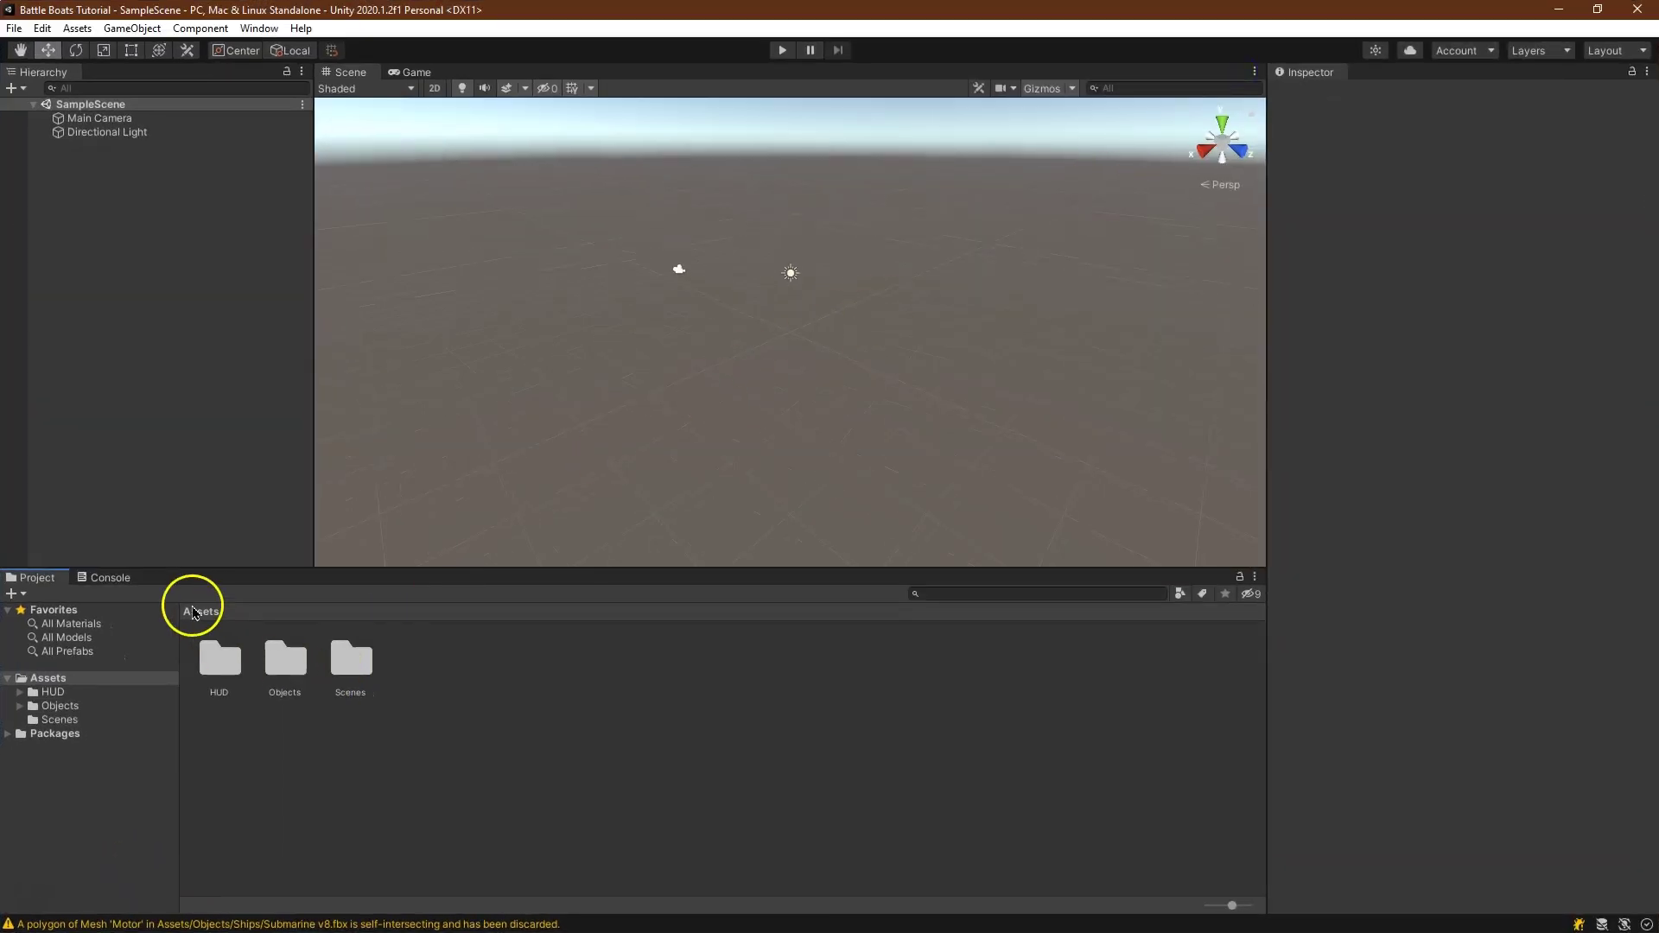
pyautogui.click(277, 670)
pyautogui.click(351, 661)
pyautogui.click(202, 671)
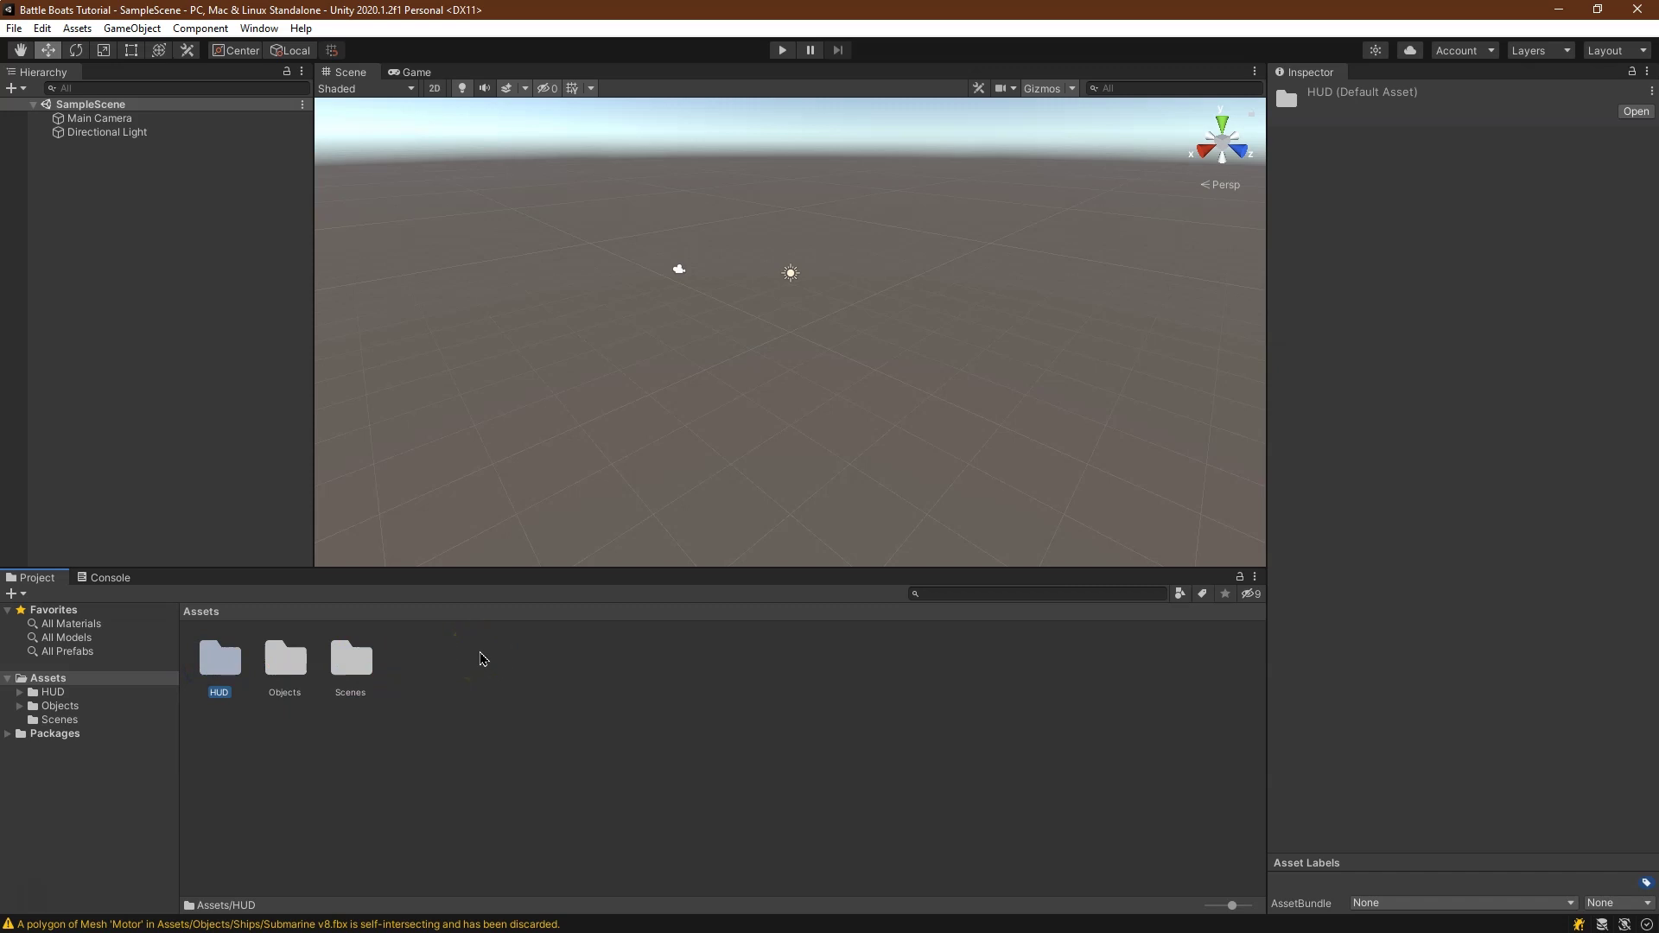
# Set the Main Camera's clear flags to Solid Color with a green background, hexadecimal 3FBA89
pyautogui.click(124, 119)
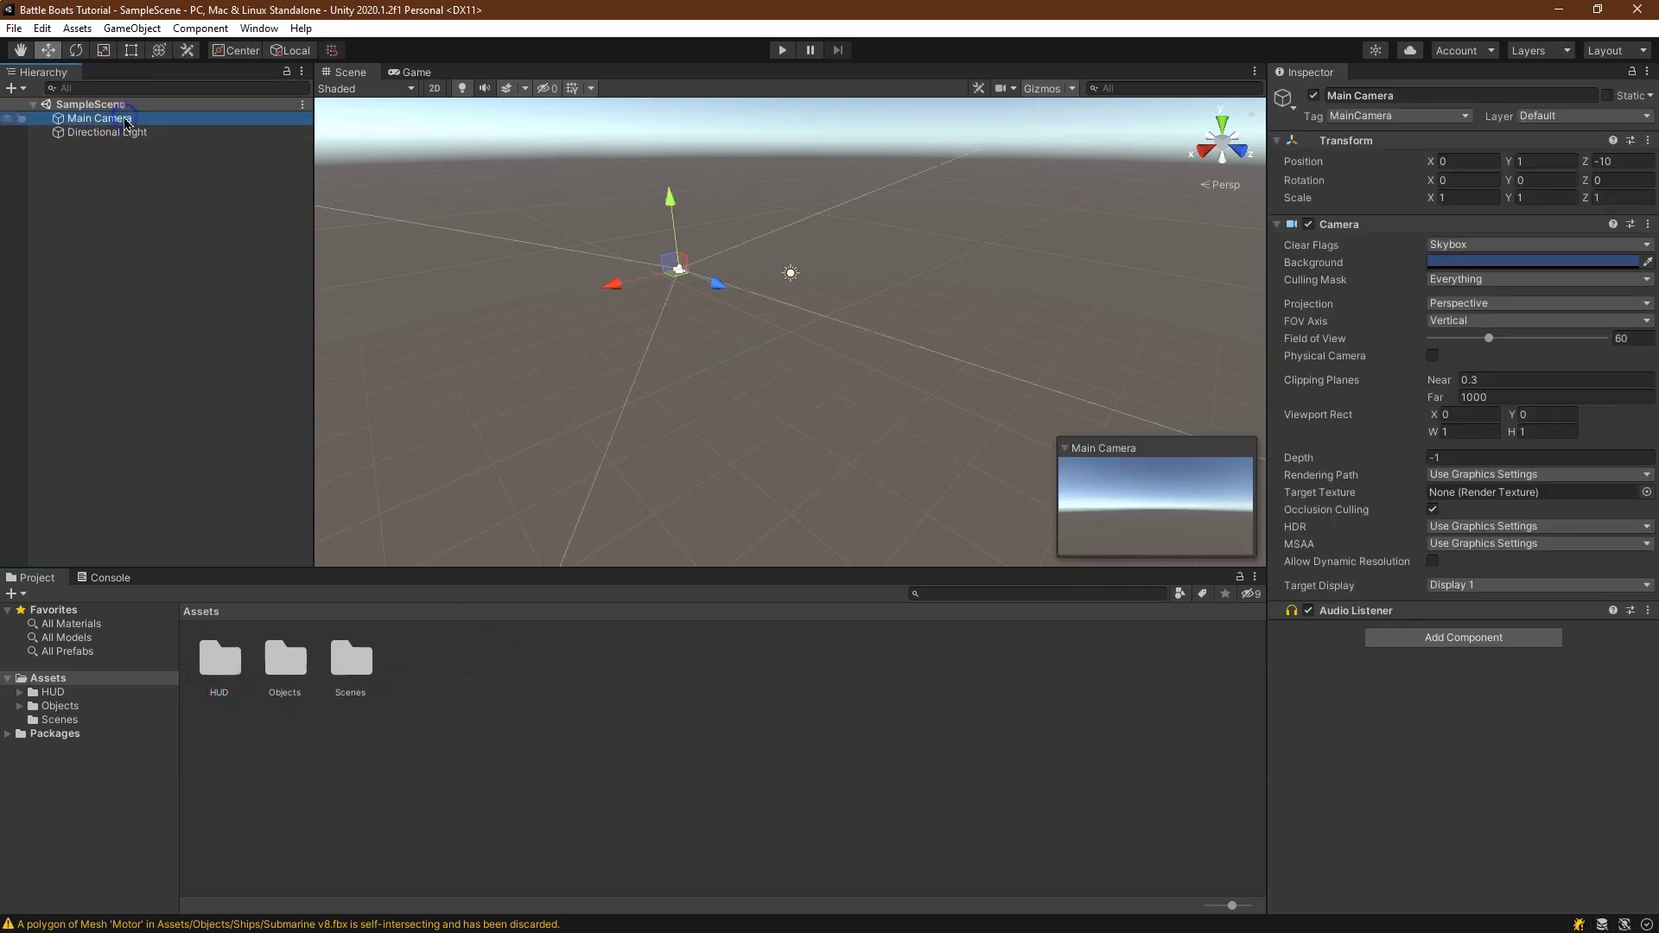
pyautogui.click(1544, 246)
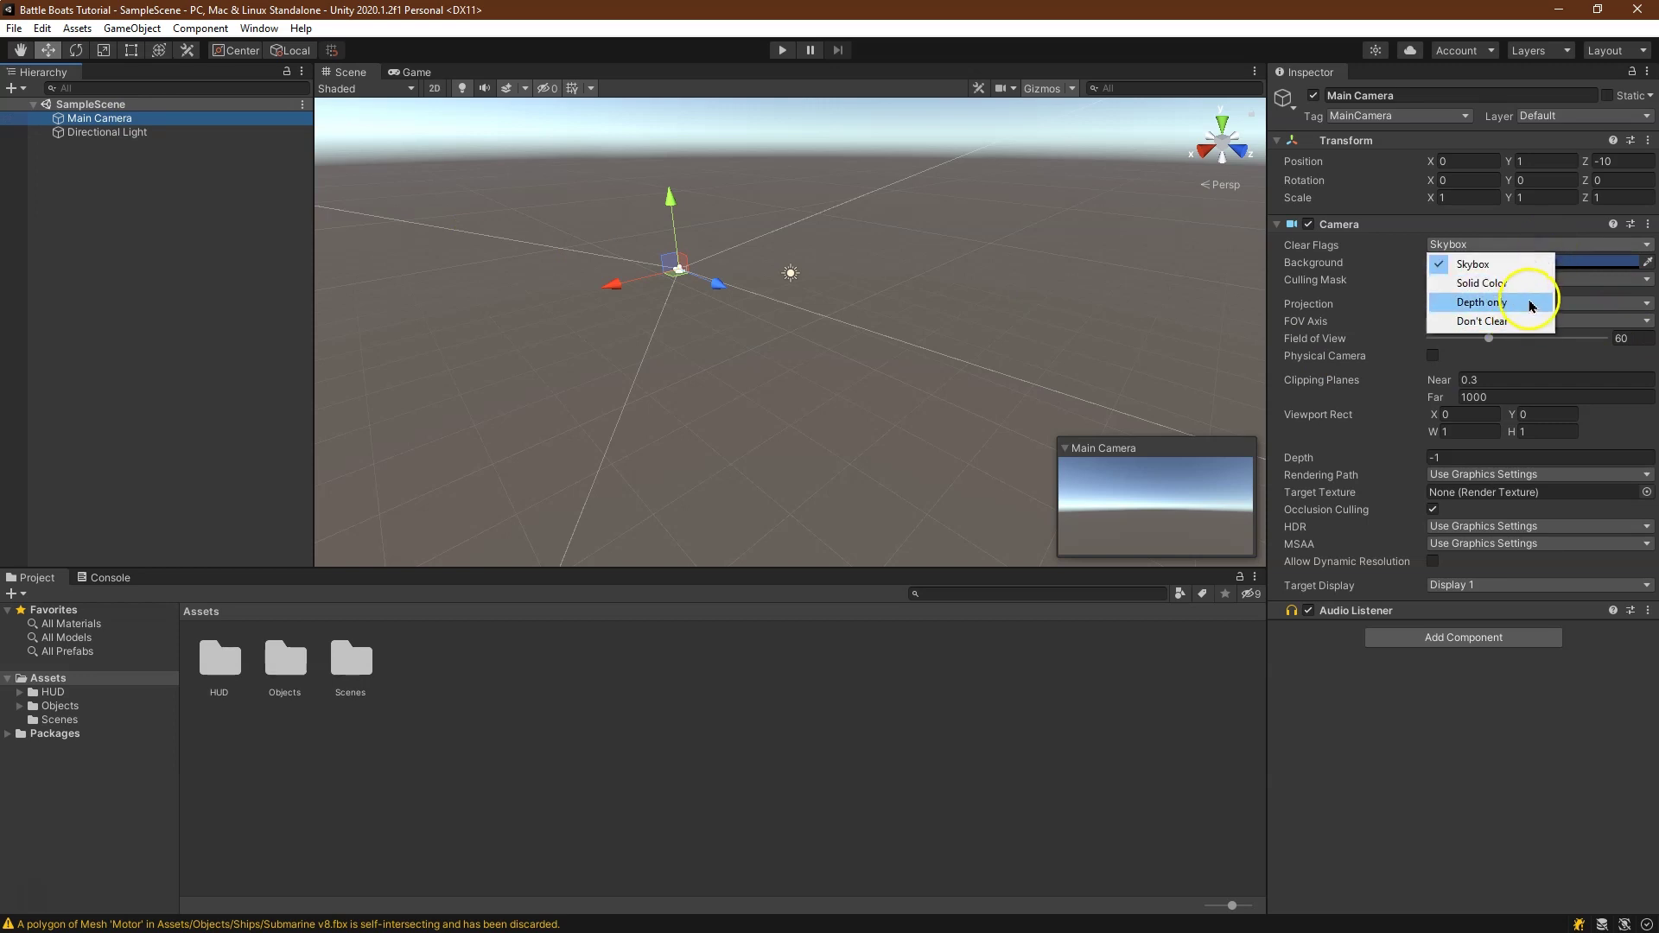
pyautogui.click(1520, 282)
pyautogui.click(1546, 264)
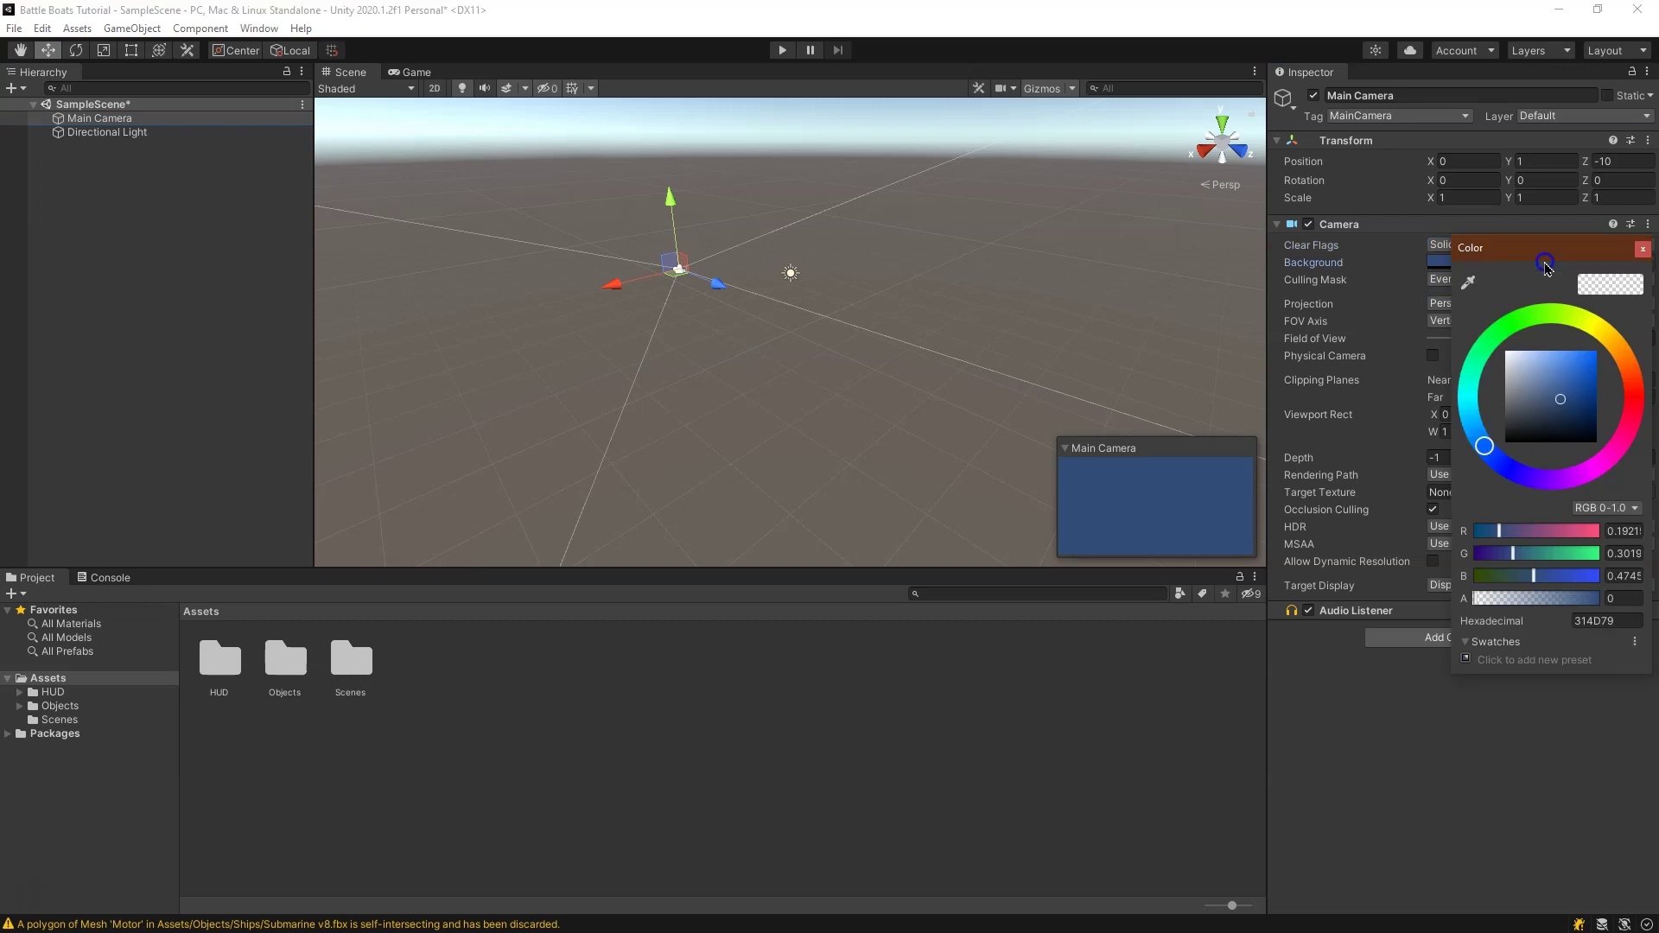
pyautogui.moveTo(1488, 352); pyautogui.dragTo(1569, 383)
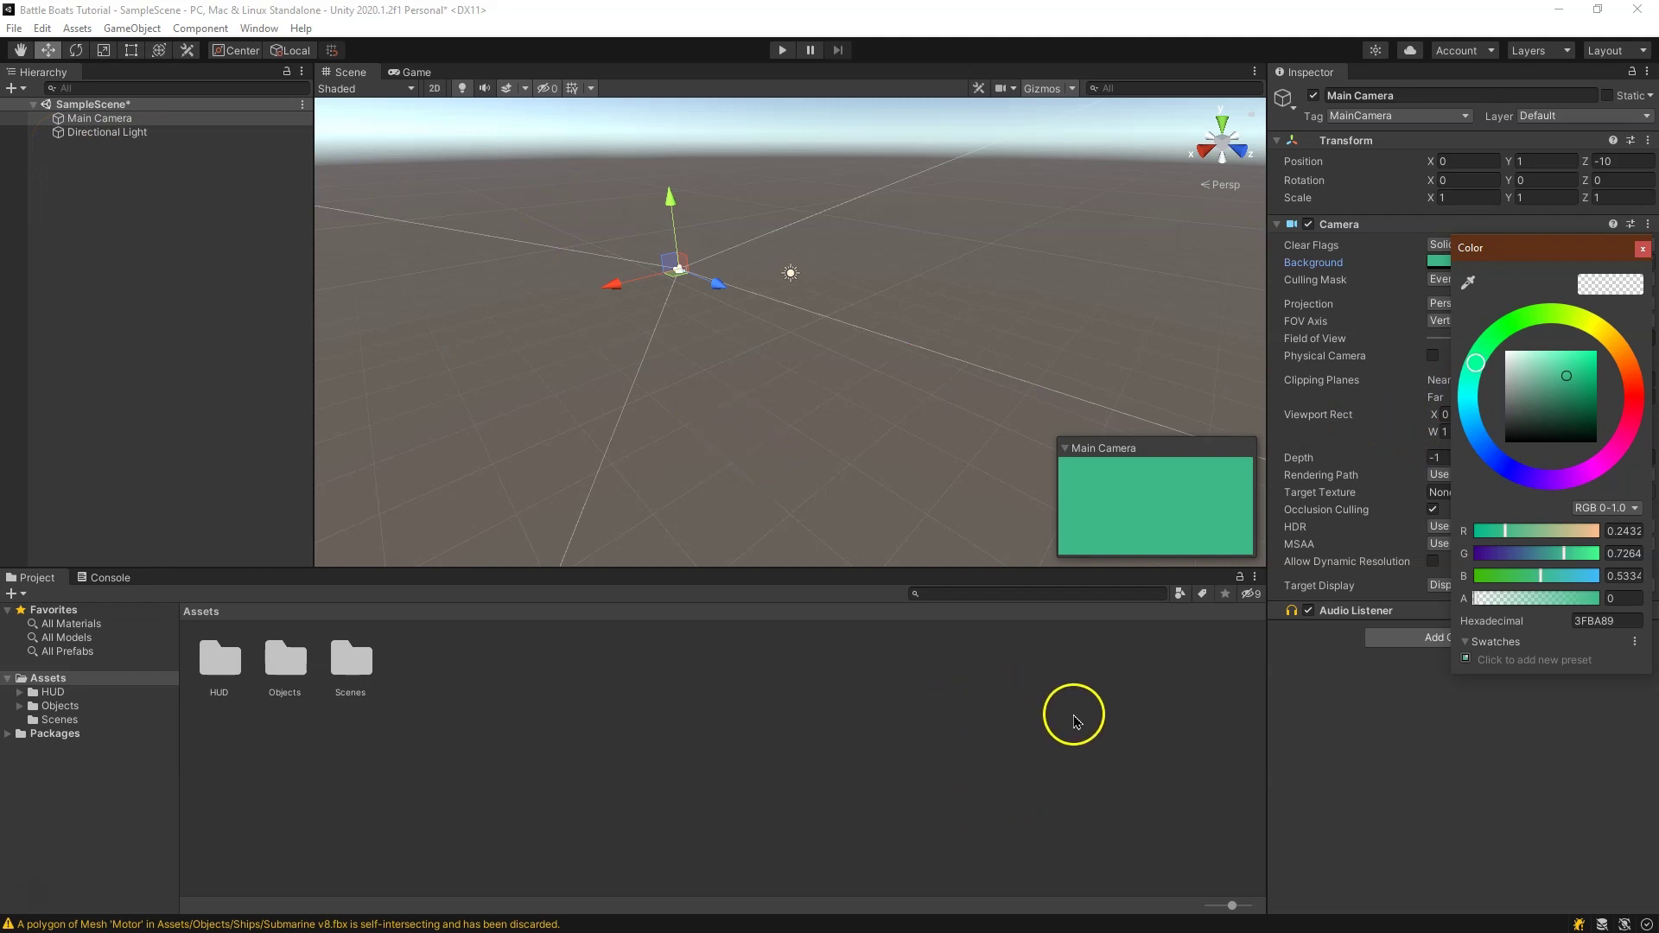
pyautogui.click(1355, 774)
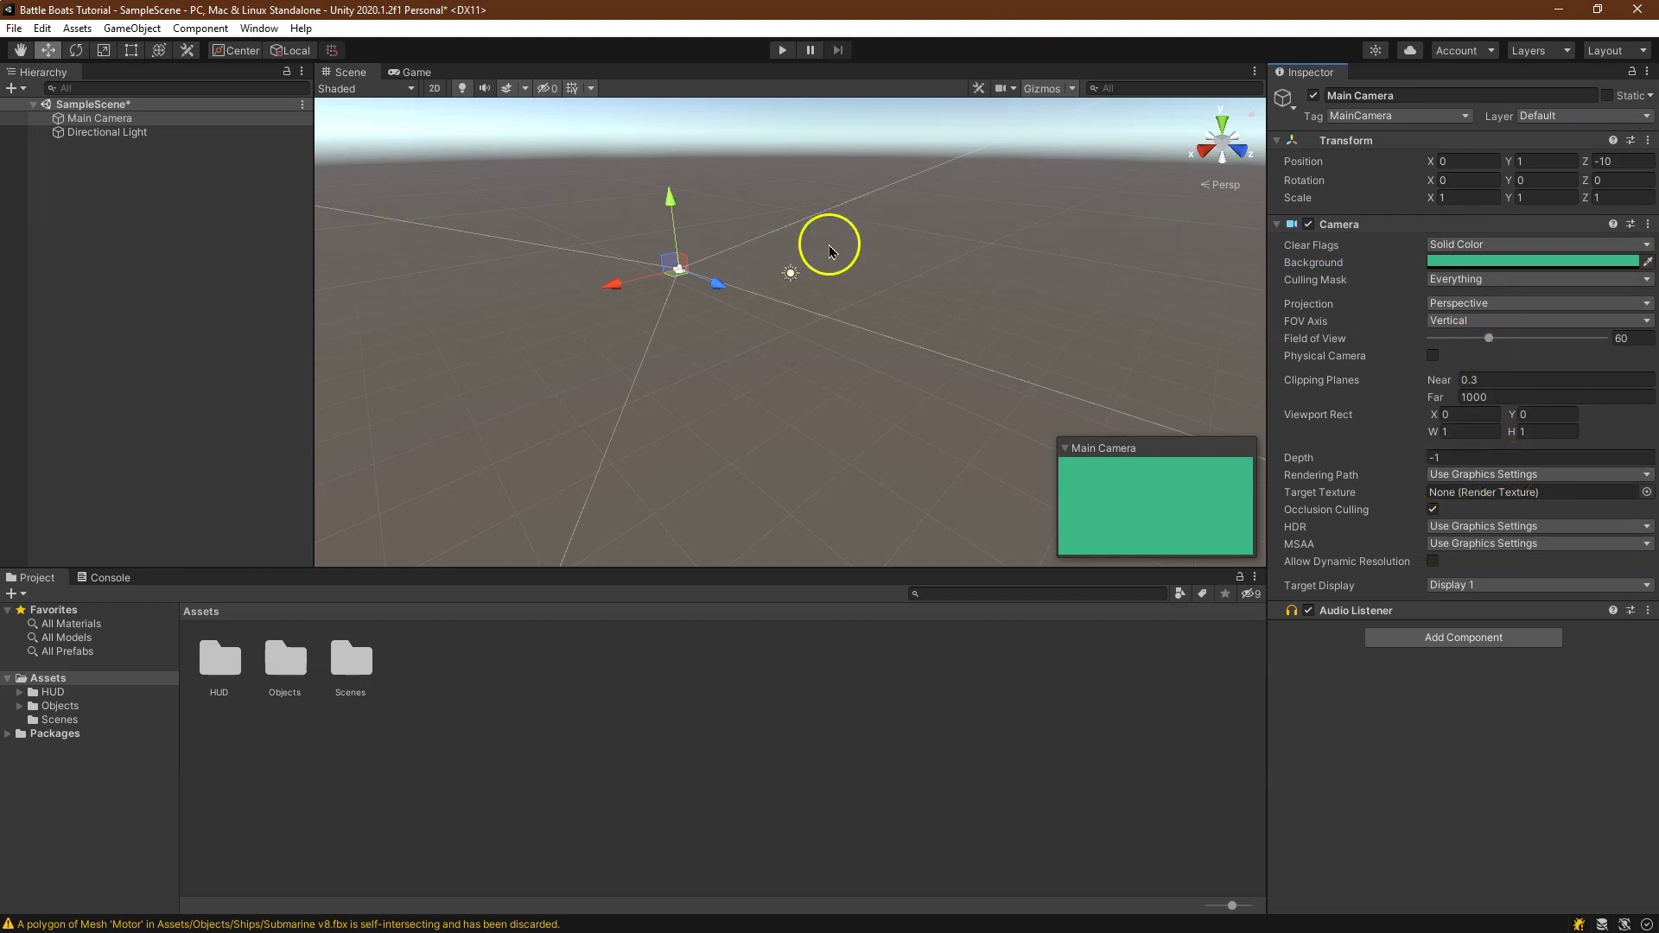
# Open the project's Objects folder and clear the import warning from the console
pyautogui.doubleClick(268, 678)
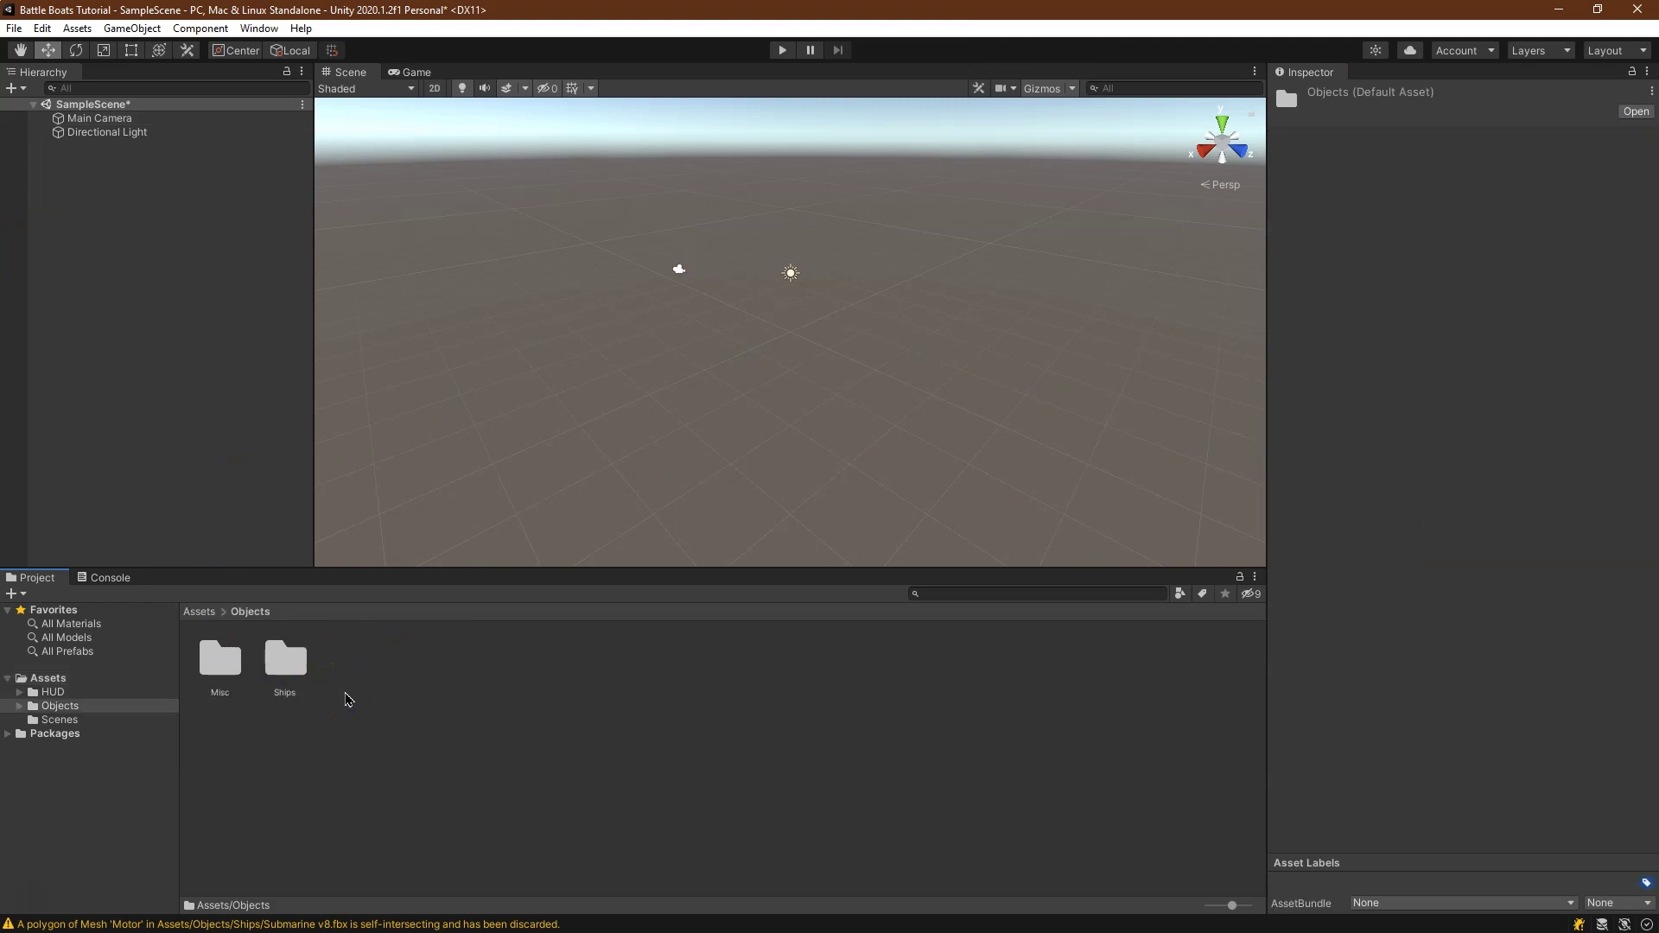
pyautogui.click(107, 578)
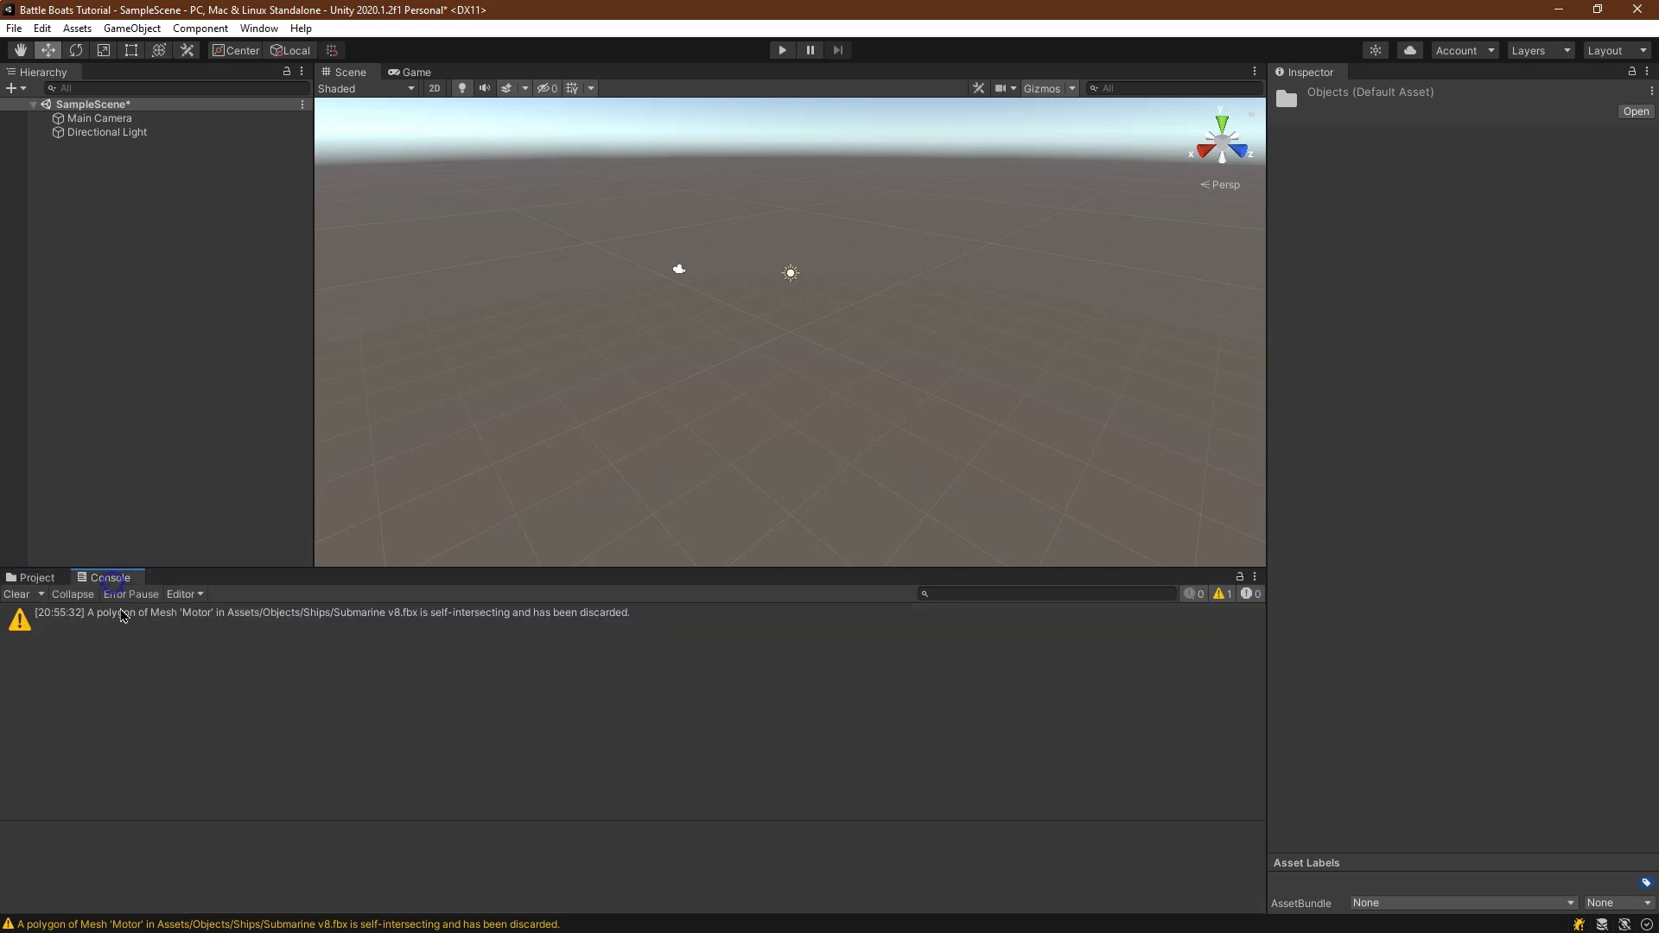
pyautogui.click(19, 594)
pyautogui.click(36, 578)
# Place the Water Tile v4 model from the Misc folder into the scene
pyautogui.click(272, 672)
pyautogui.doubleClick(221, 661)
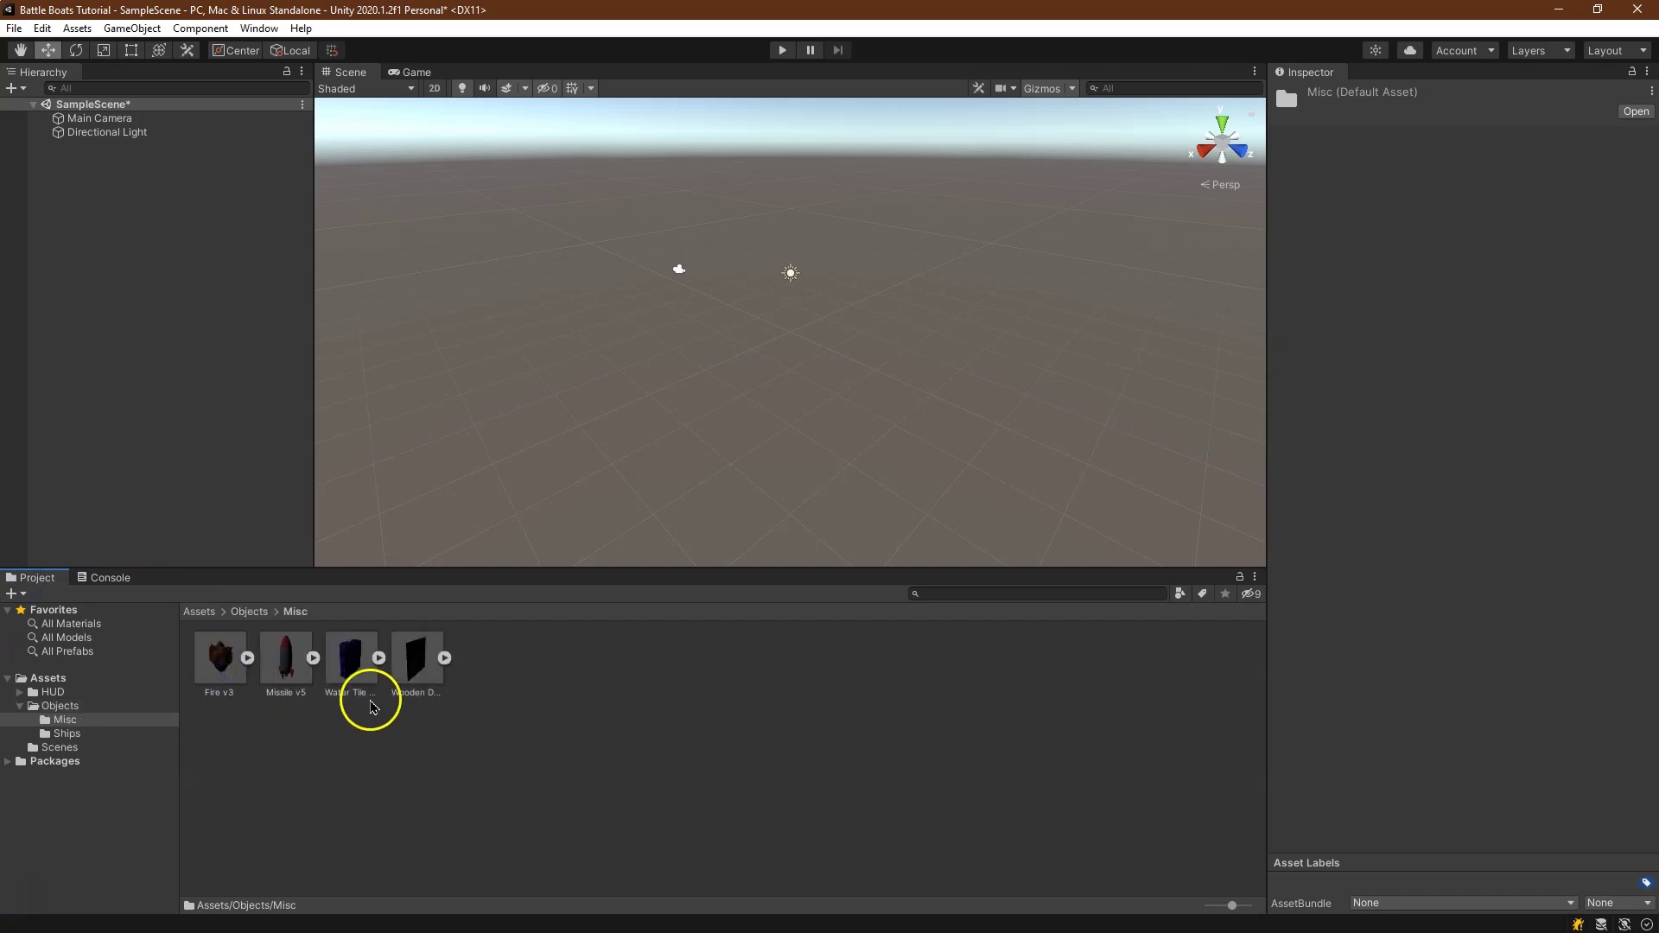
pyautogui.click(356, 666)
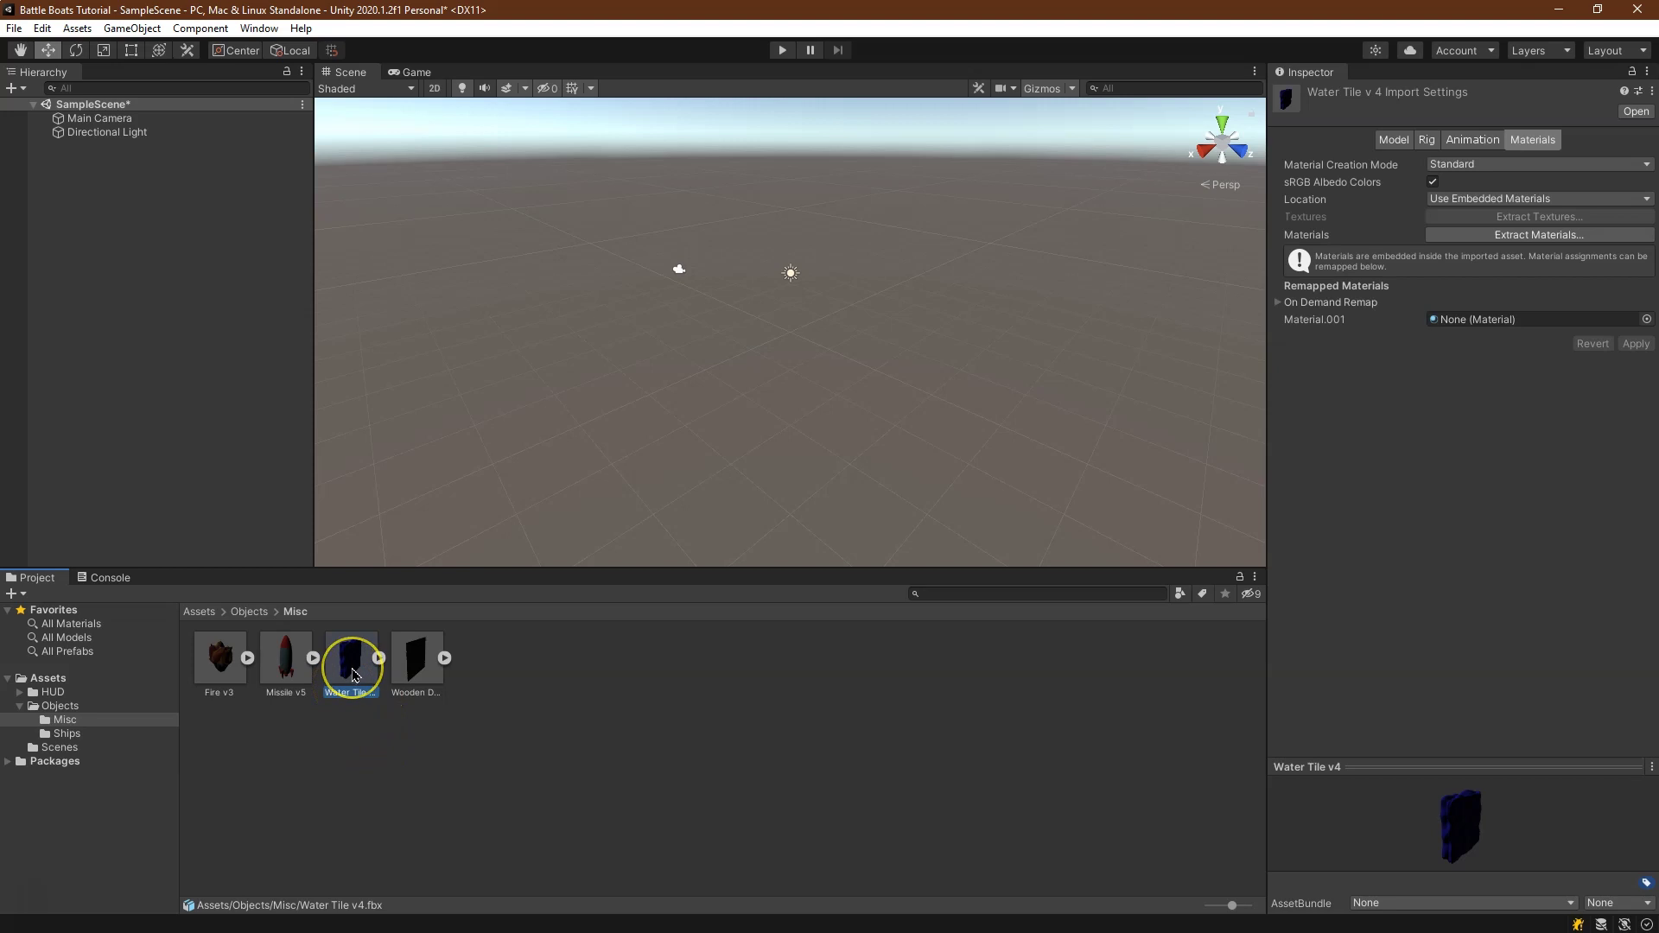
pyautogui.moveTo(354, 674); pyautogui.dragTo(714, 302)
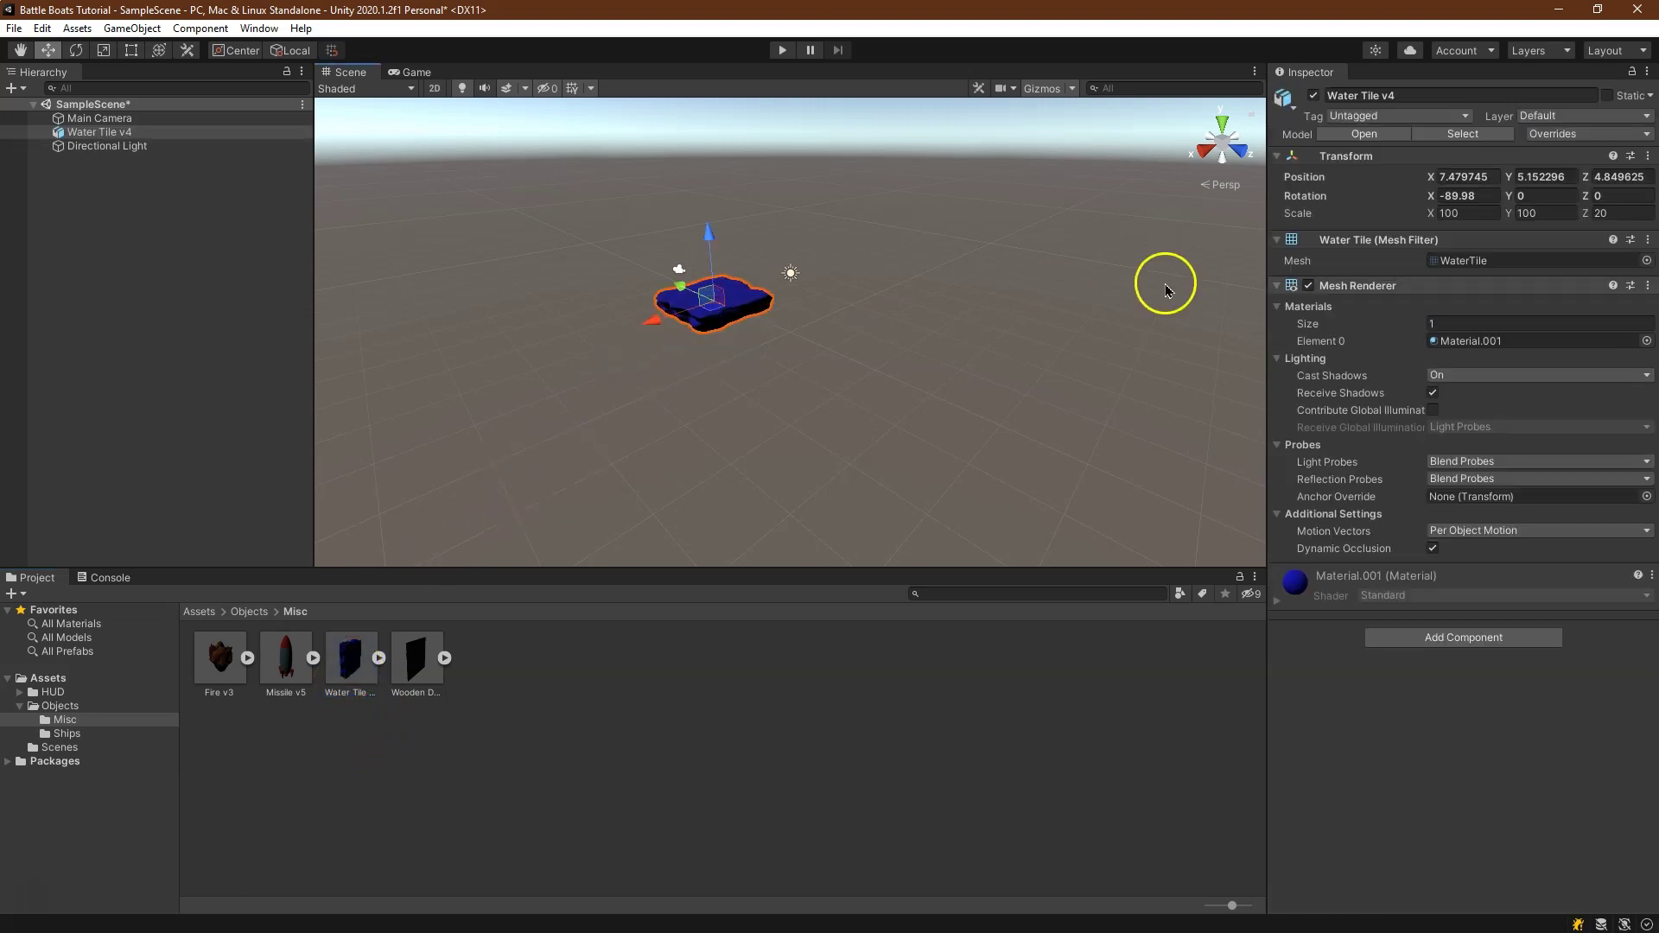
# Set the Water Tile v4 object's position to 0, 0, 0 and its X rotation to -90
pyautogui.click(1458, 177)
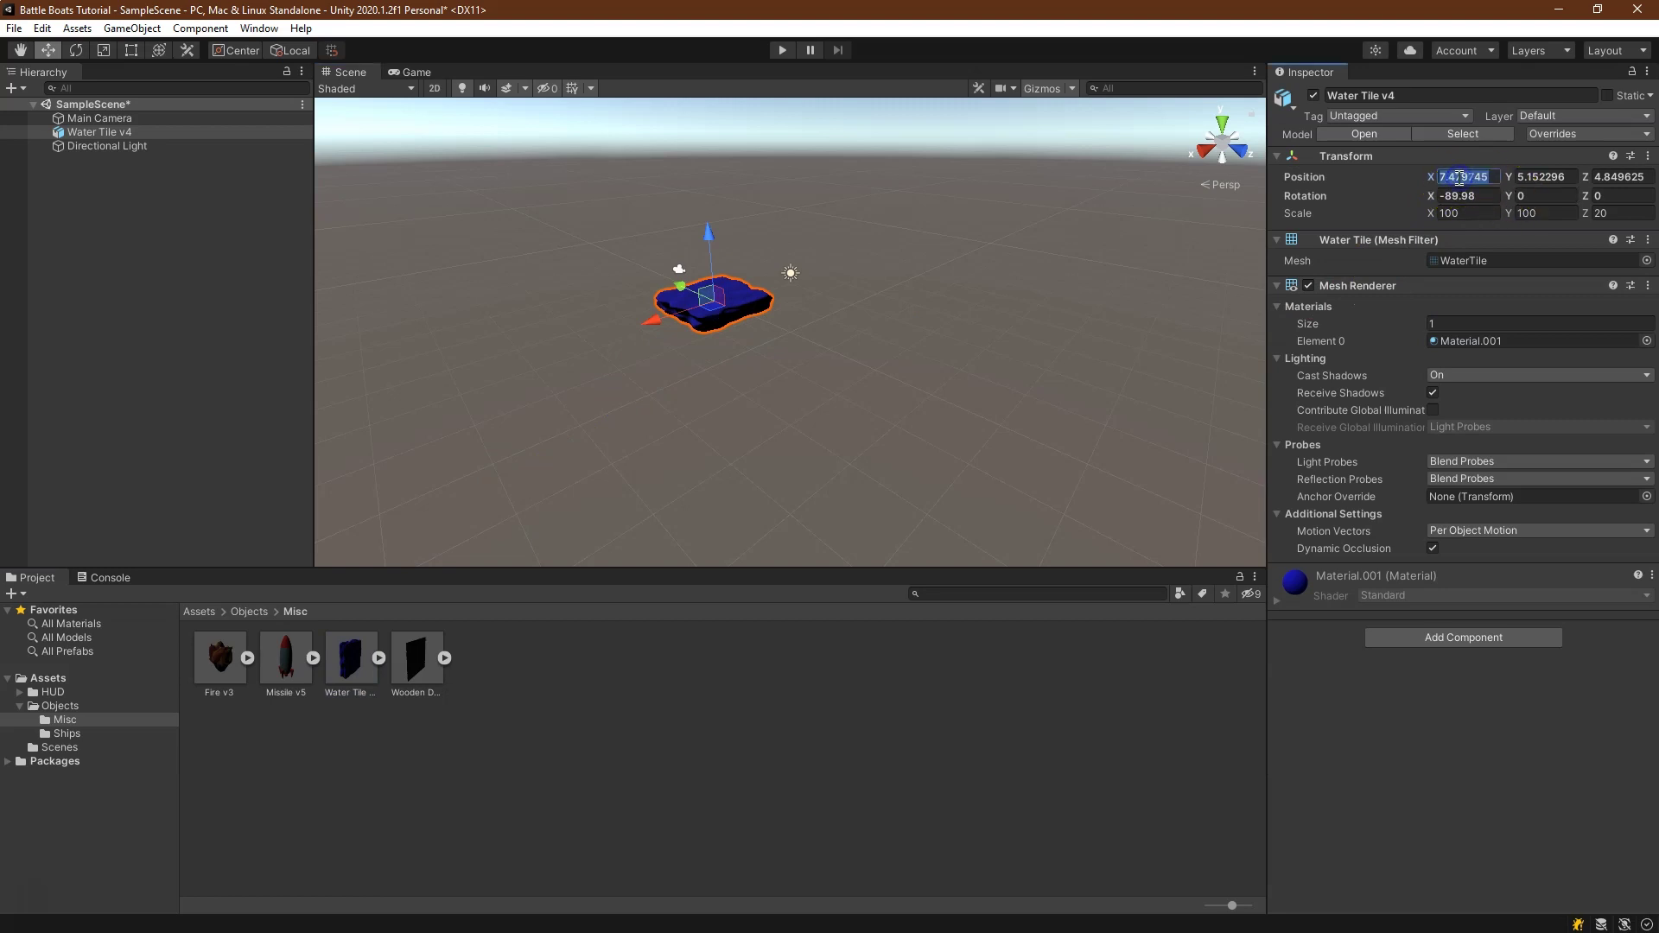
pyautogui.write('0')
pyautogui.press('Tab')
pyautogui.write('0')
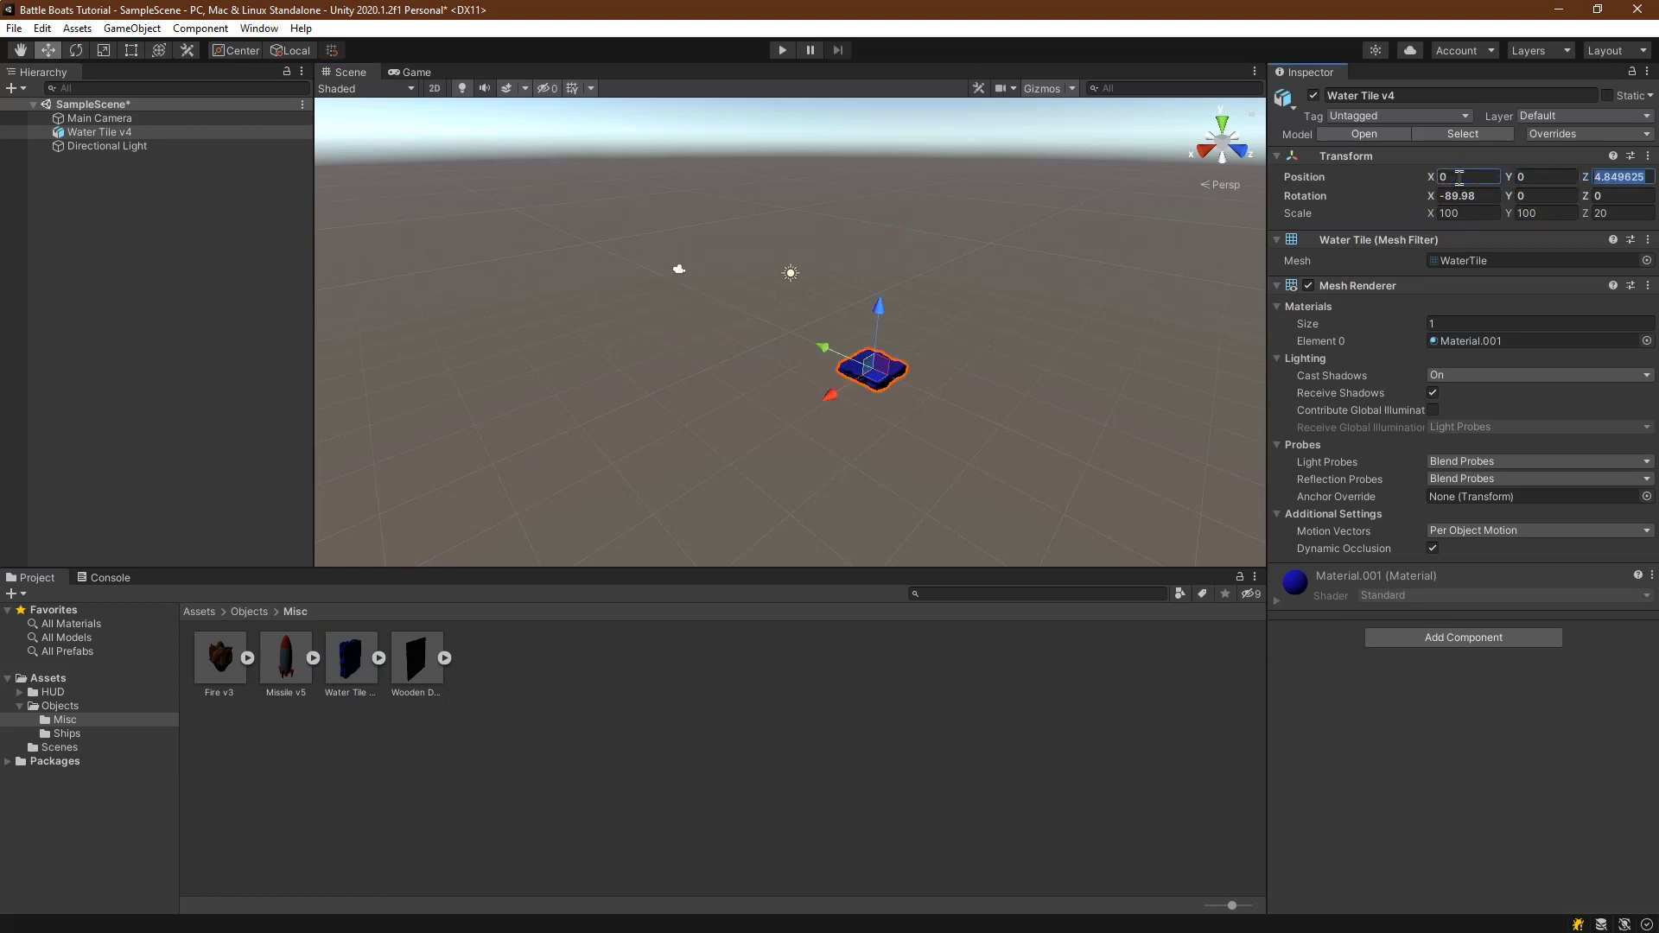
pyautogui.write('0')
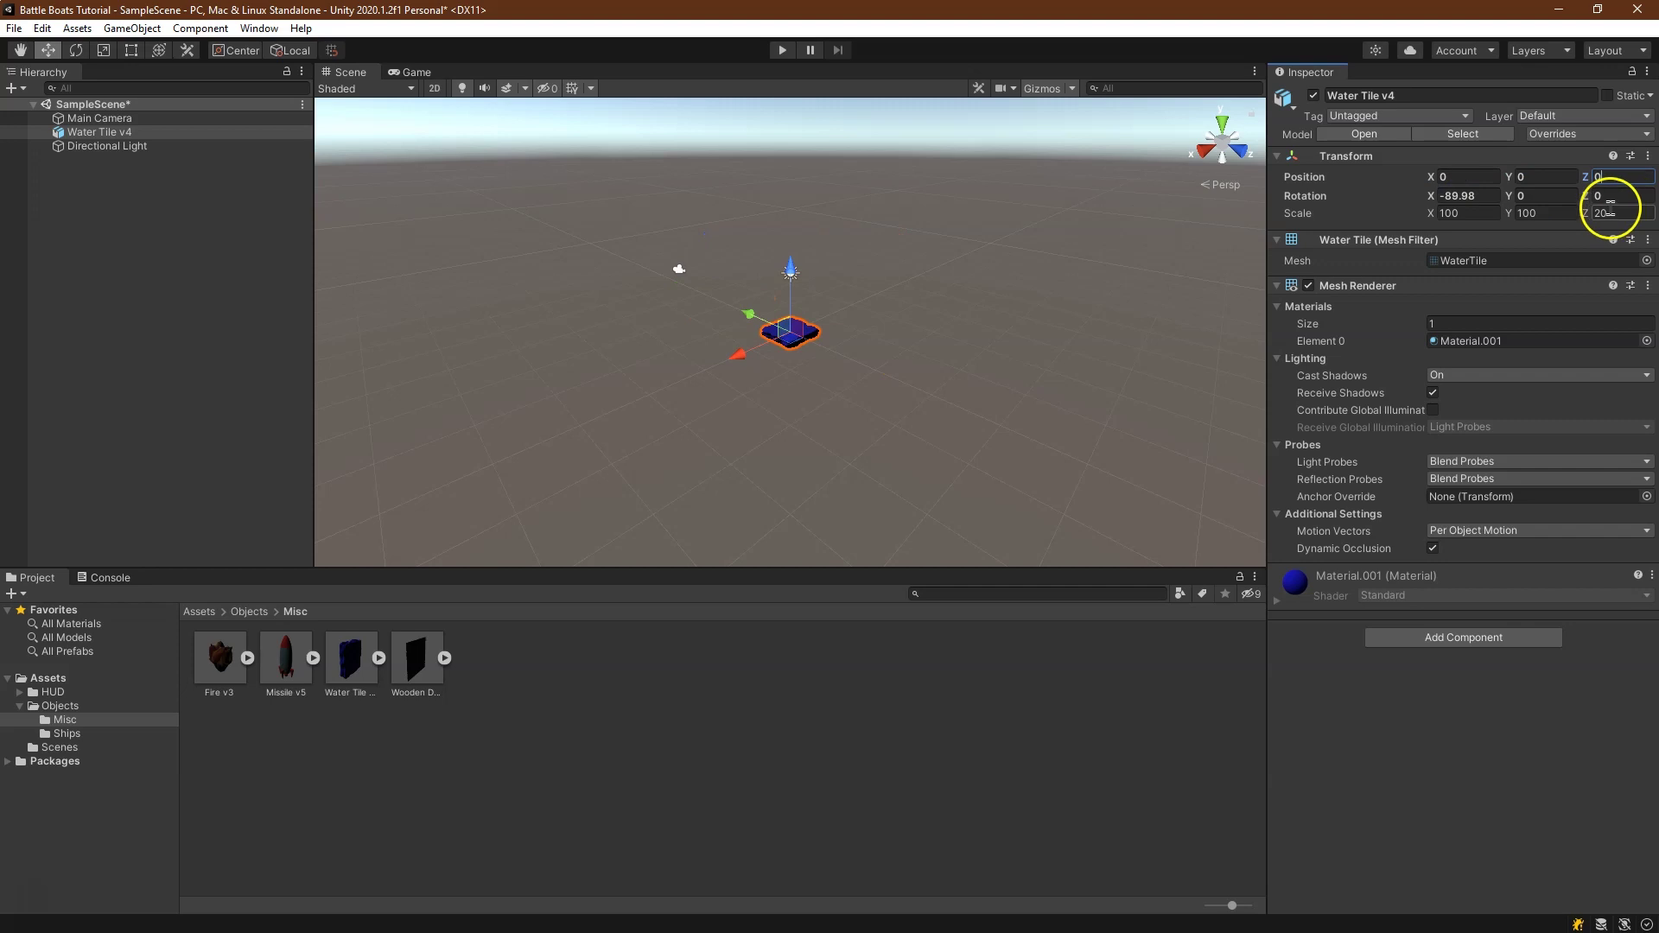
pyautogui.write('-90')
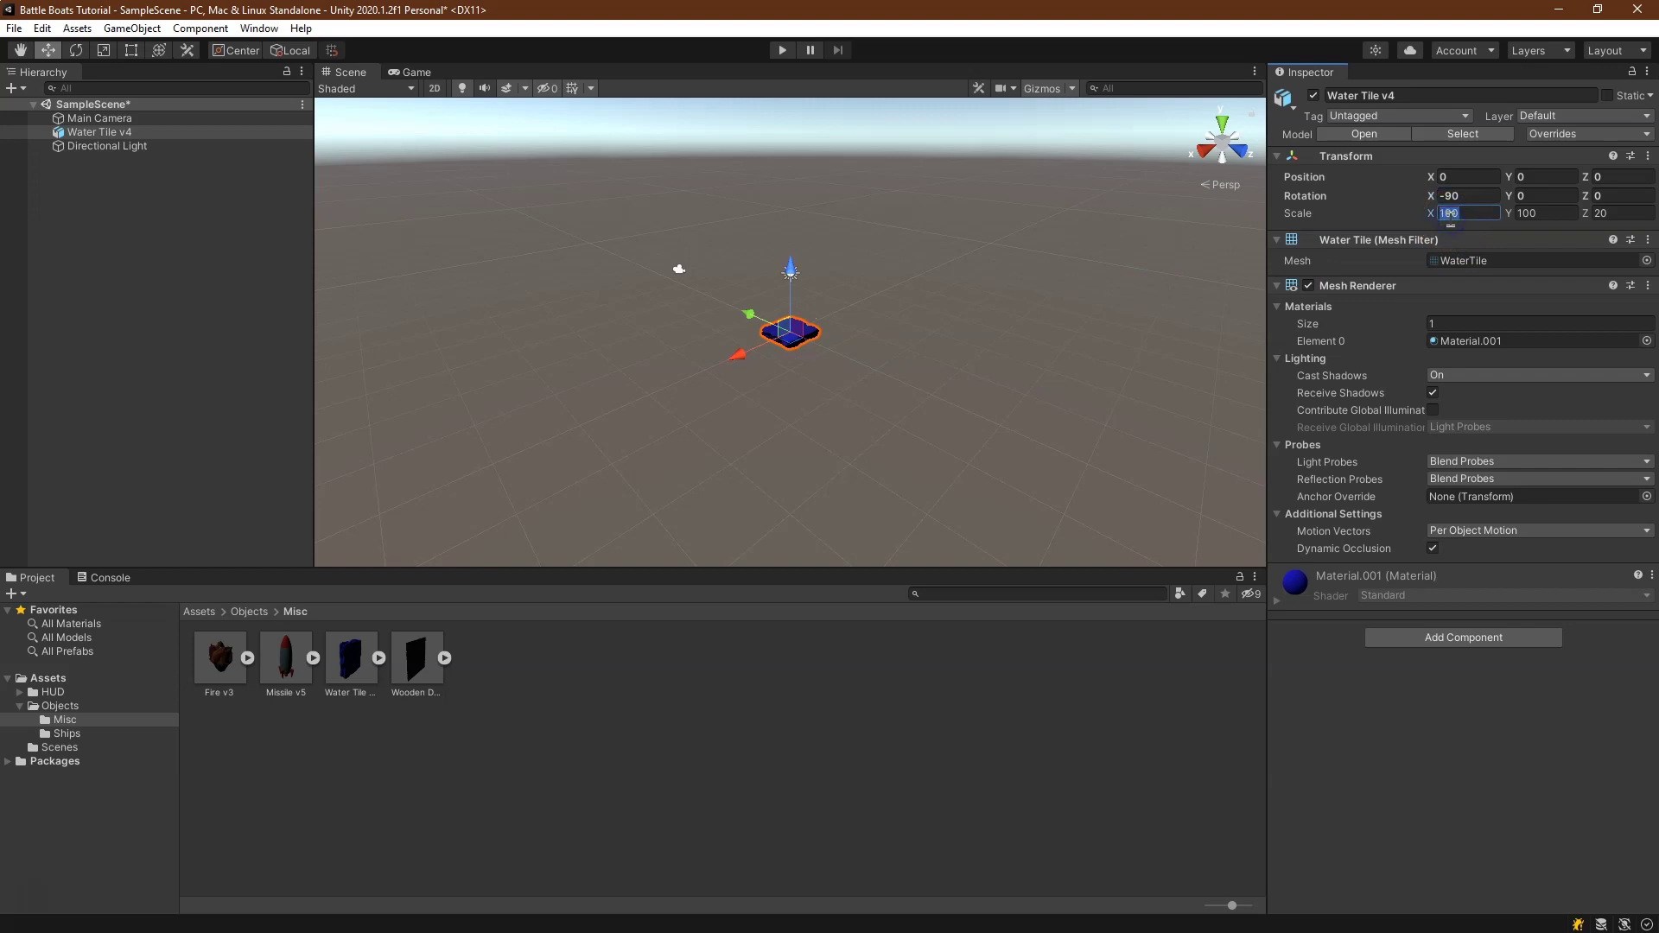
# Scale the Water Tile v4 object to 1400 in X and 1260 in Y
pyautogui.write('1400')
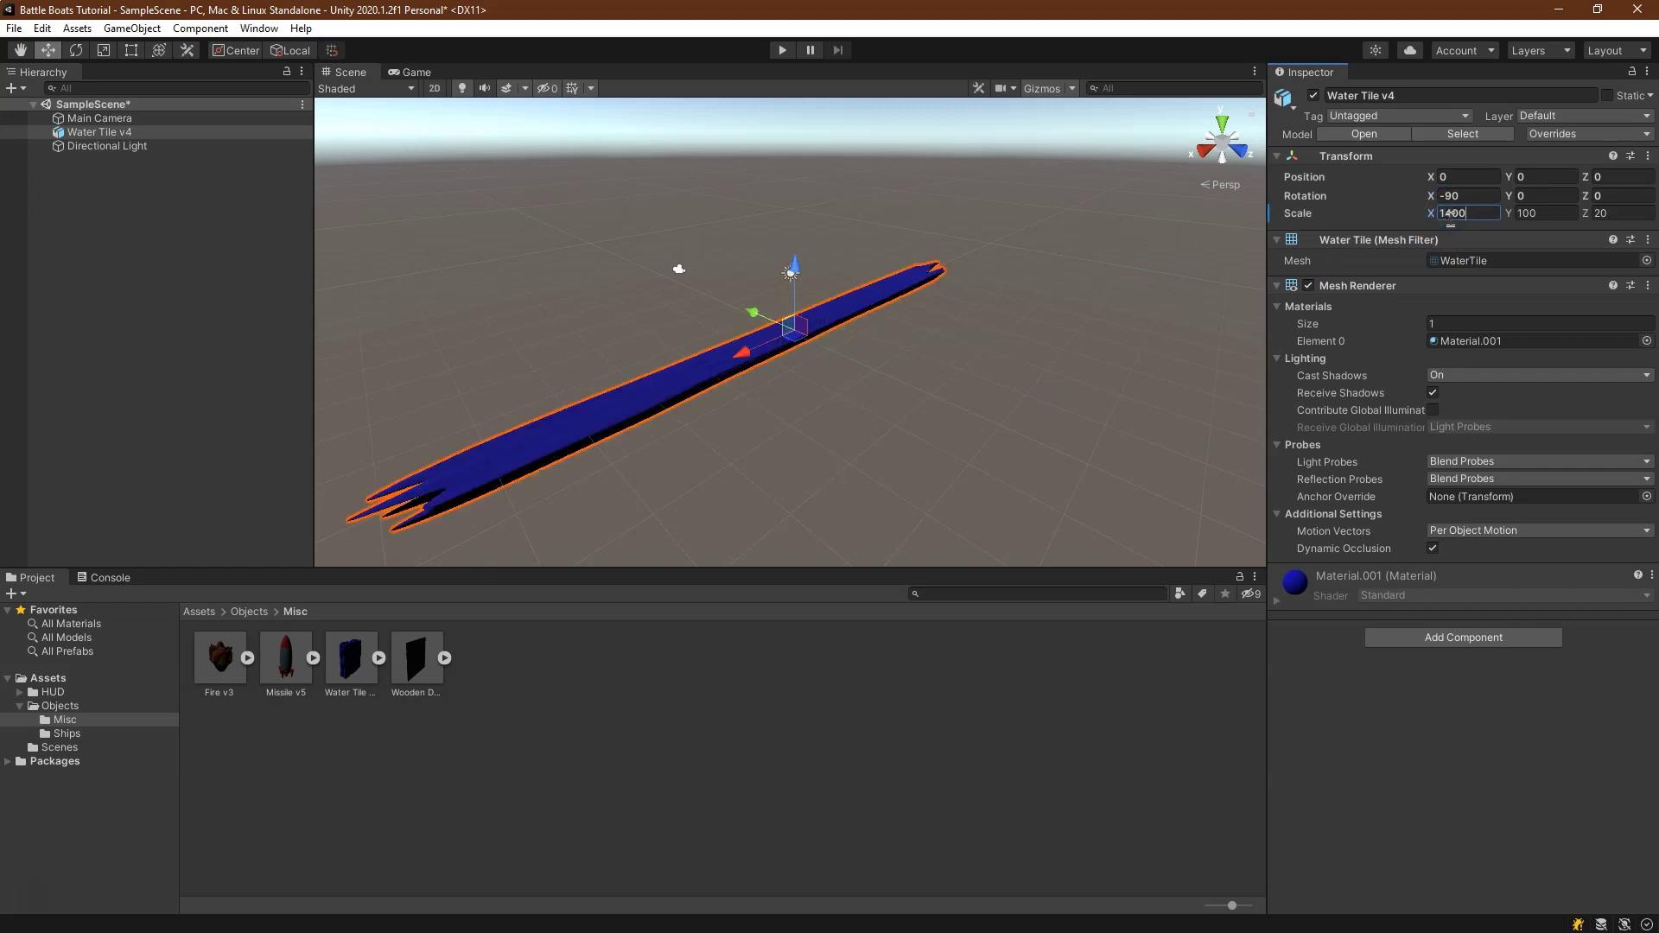
pyautogui.write('1260')
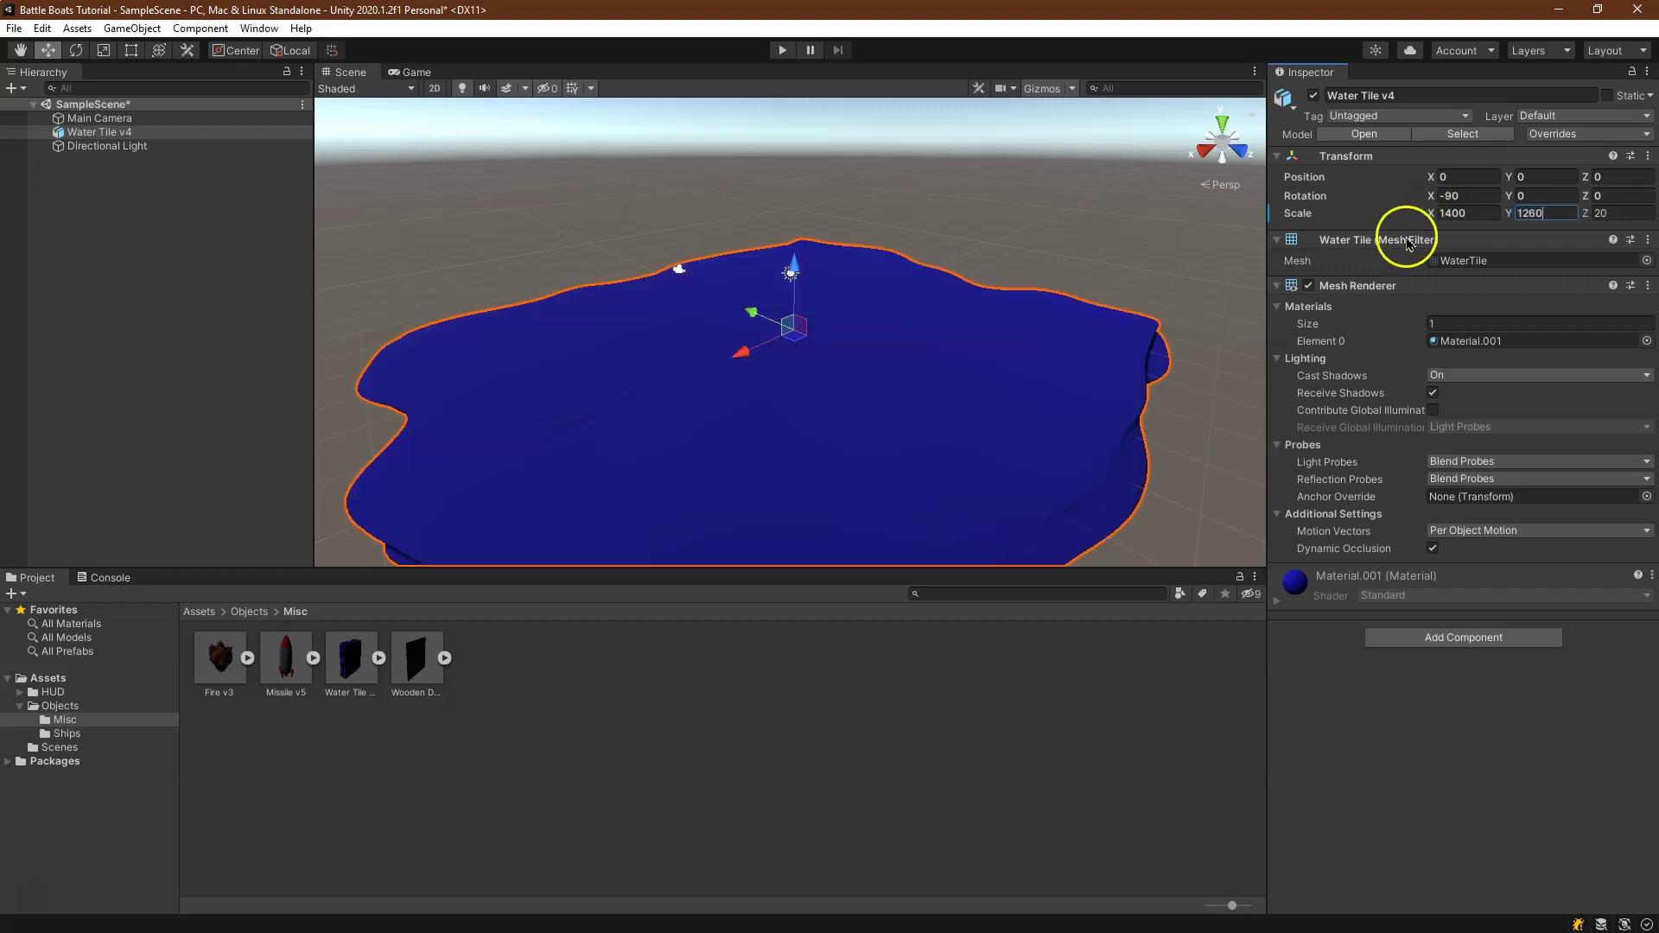
pyautogui.click(1045, 340)
pyautogui.keyDown('alt'); pyautogui.moveTo(1047, 335); pyautogui.dragTo(536, 250); pyautogui.keyUp('alt')
pyautogui.moveTo(1367, 299); pyautogui.dragTo(1650, 224, button='right')
pyautogui.click(562, 347)
pyautogui.click(24, 49)
pyautogui.moveTo(1049, 194); pyautogui.dragTo(605, 250, button='right')
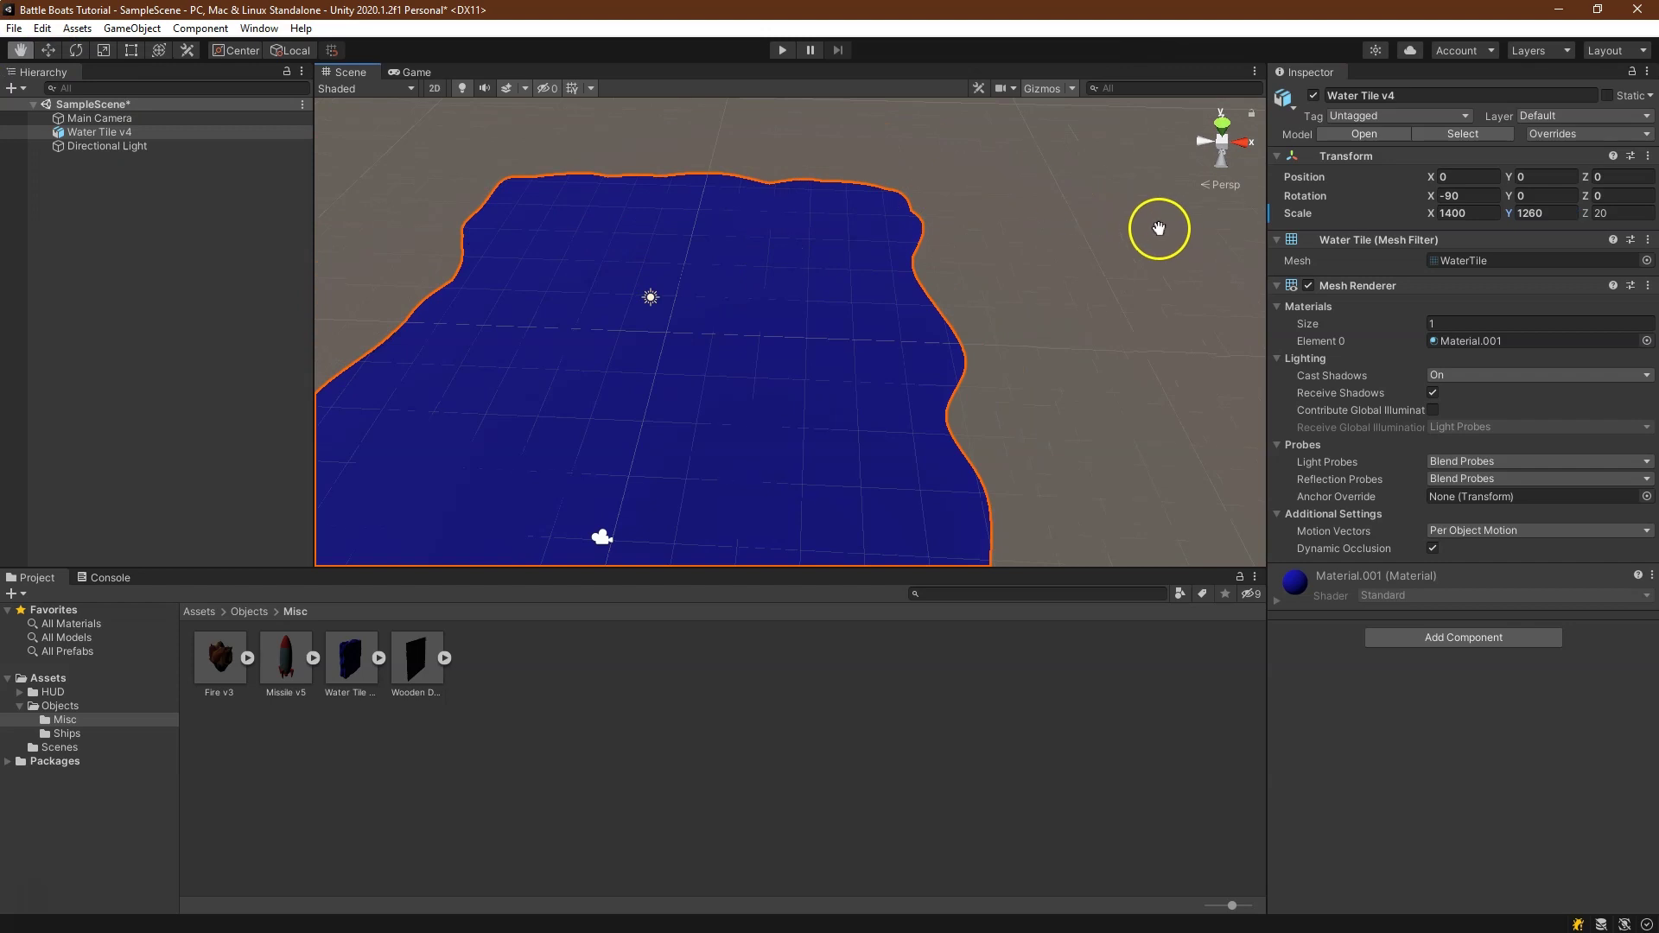
# Set the Water Tile v4 object's Y scale to 1270
pyautogui.click(1529, 212)
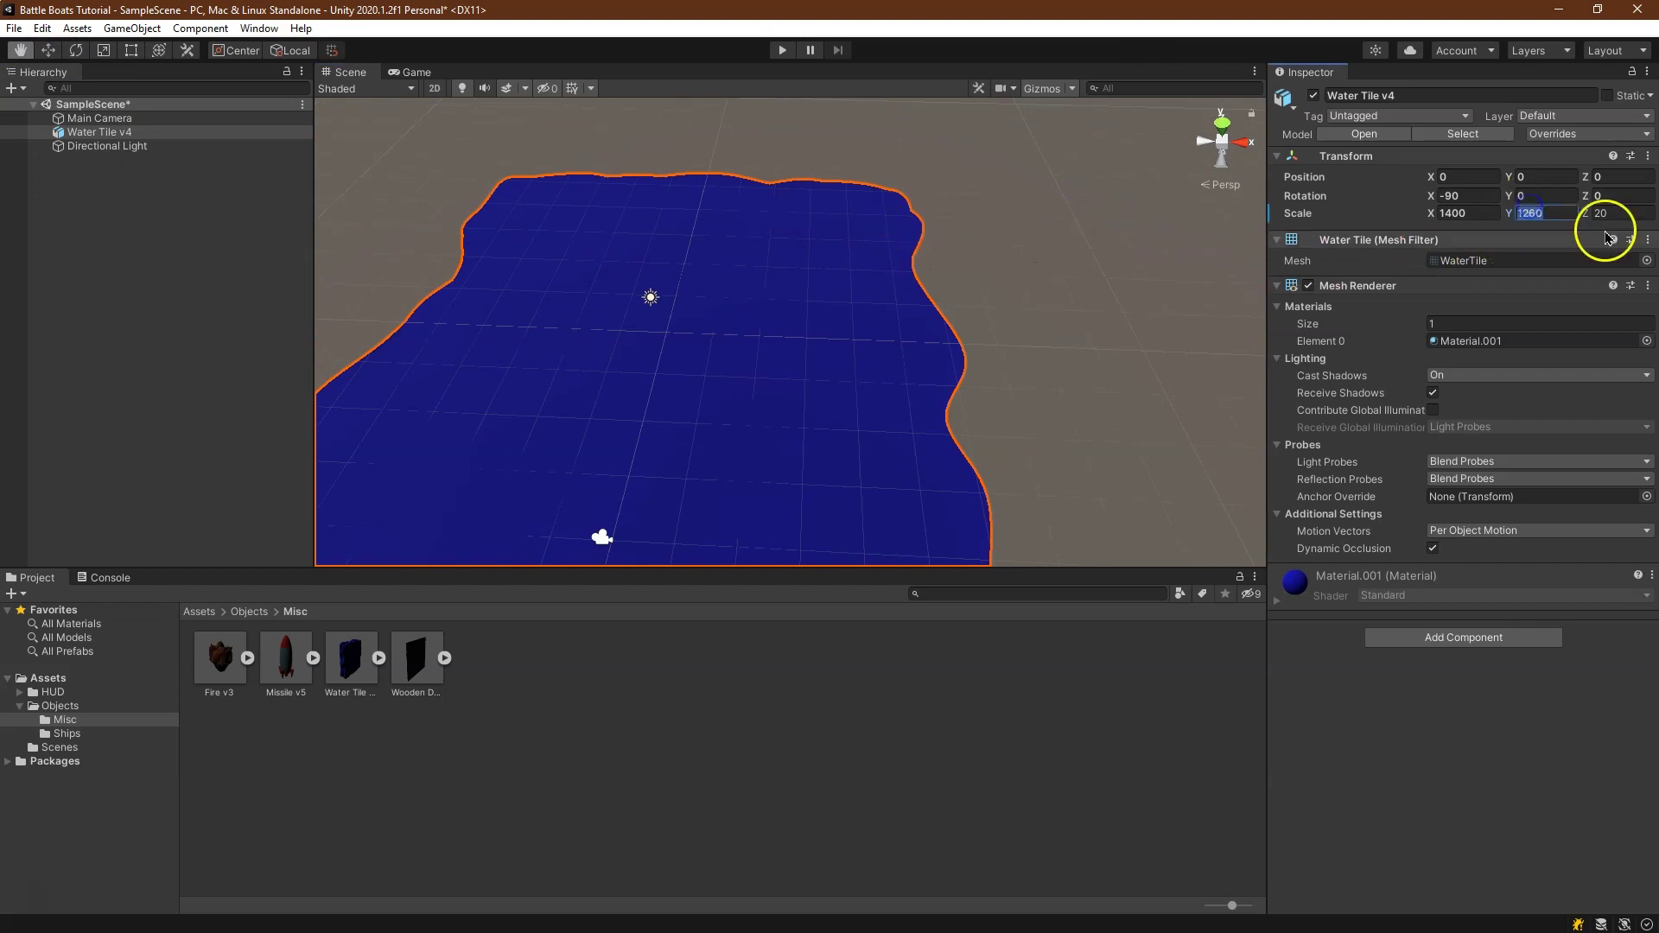
pyautogui.write('12')
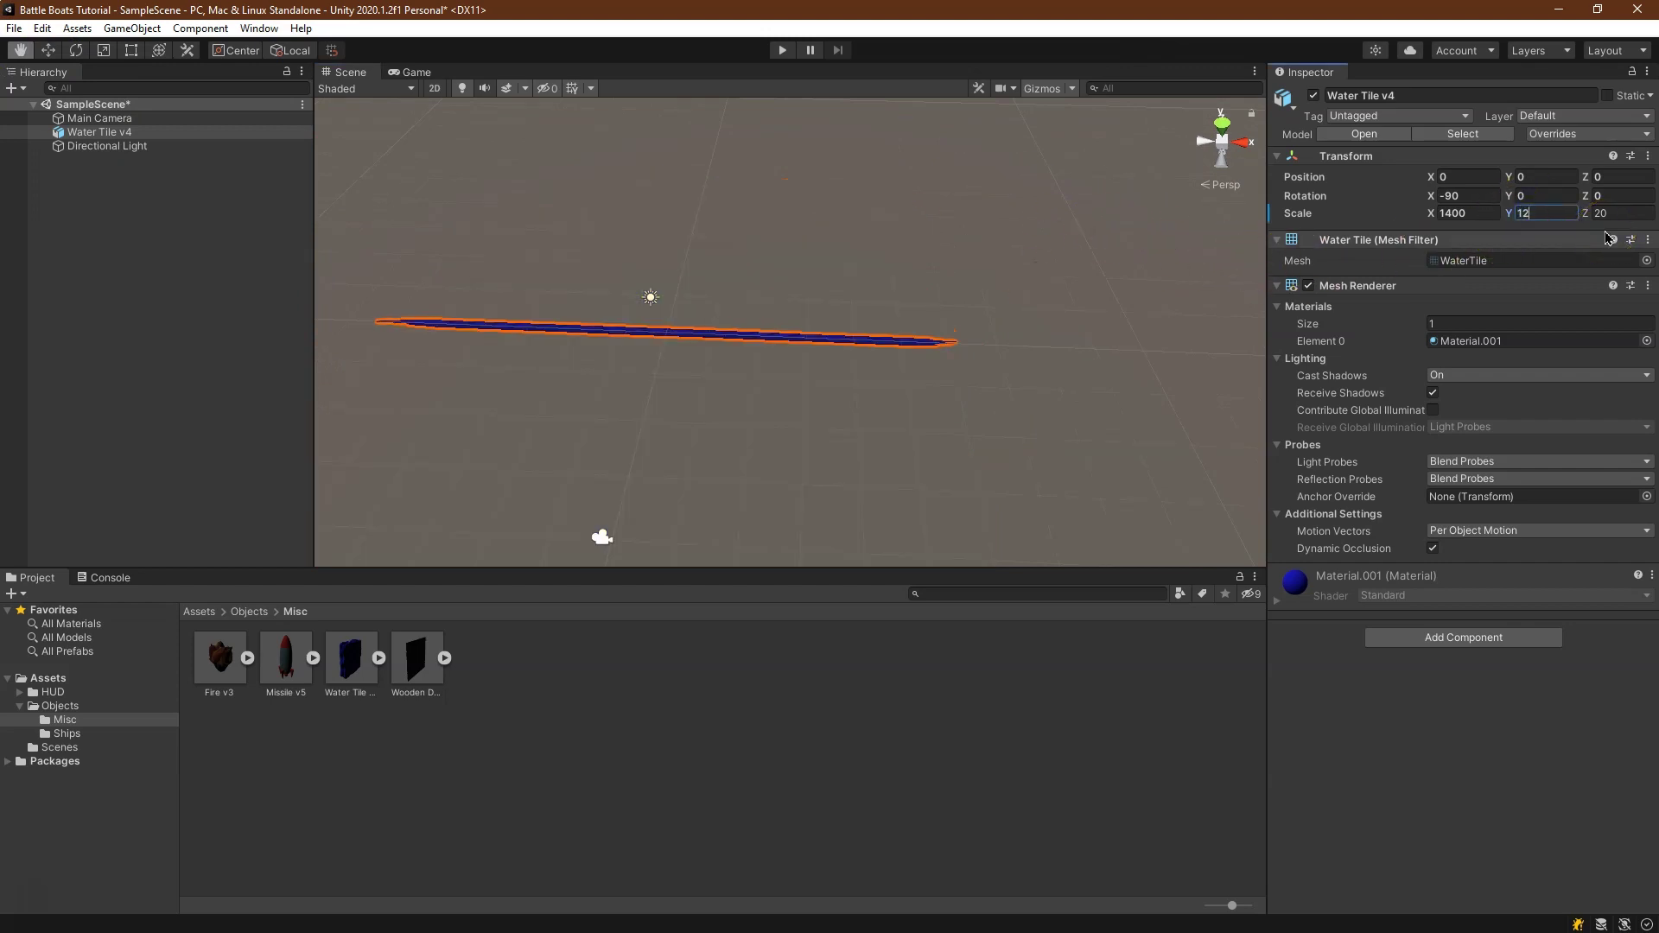
pyautogui.write('70')
pyautogui.scroll(-3, 682, 454)
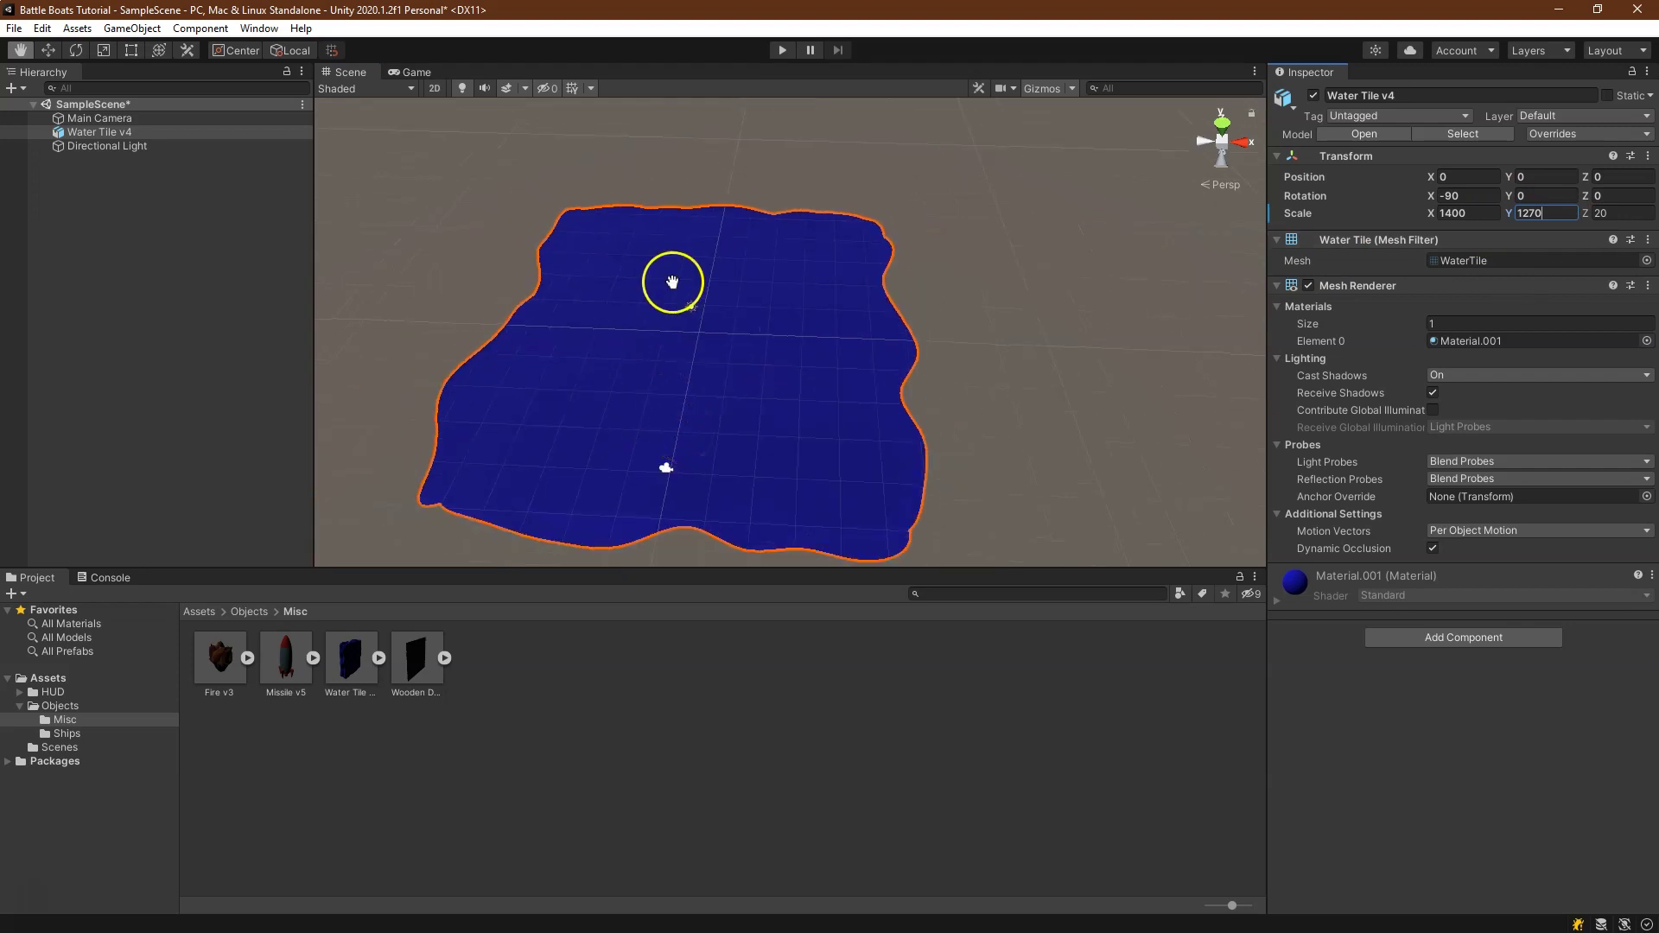
# Create a folder named Materials inside the project's Objects folder and open it
pyautogui.click(61, 679)
pyautogui.doubleClick(284, 661)
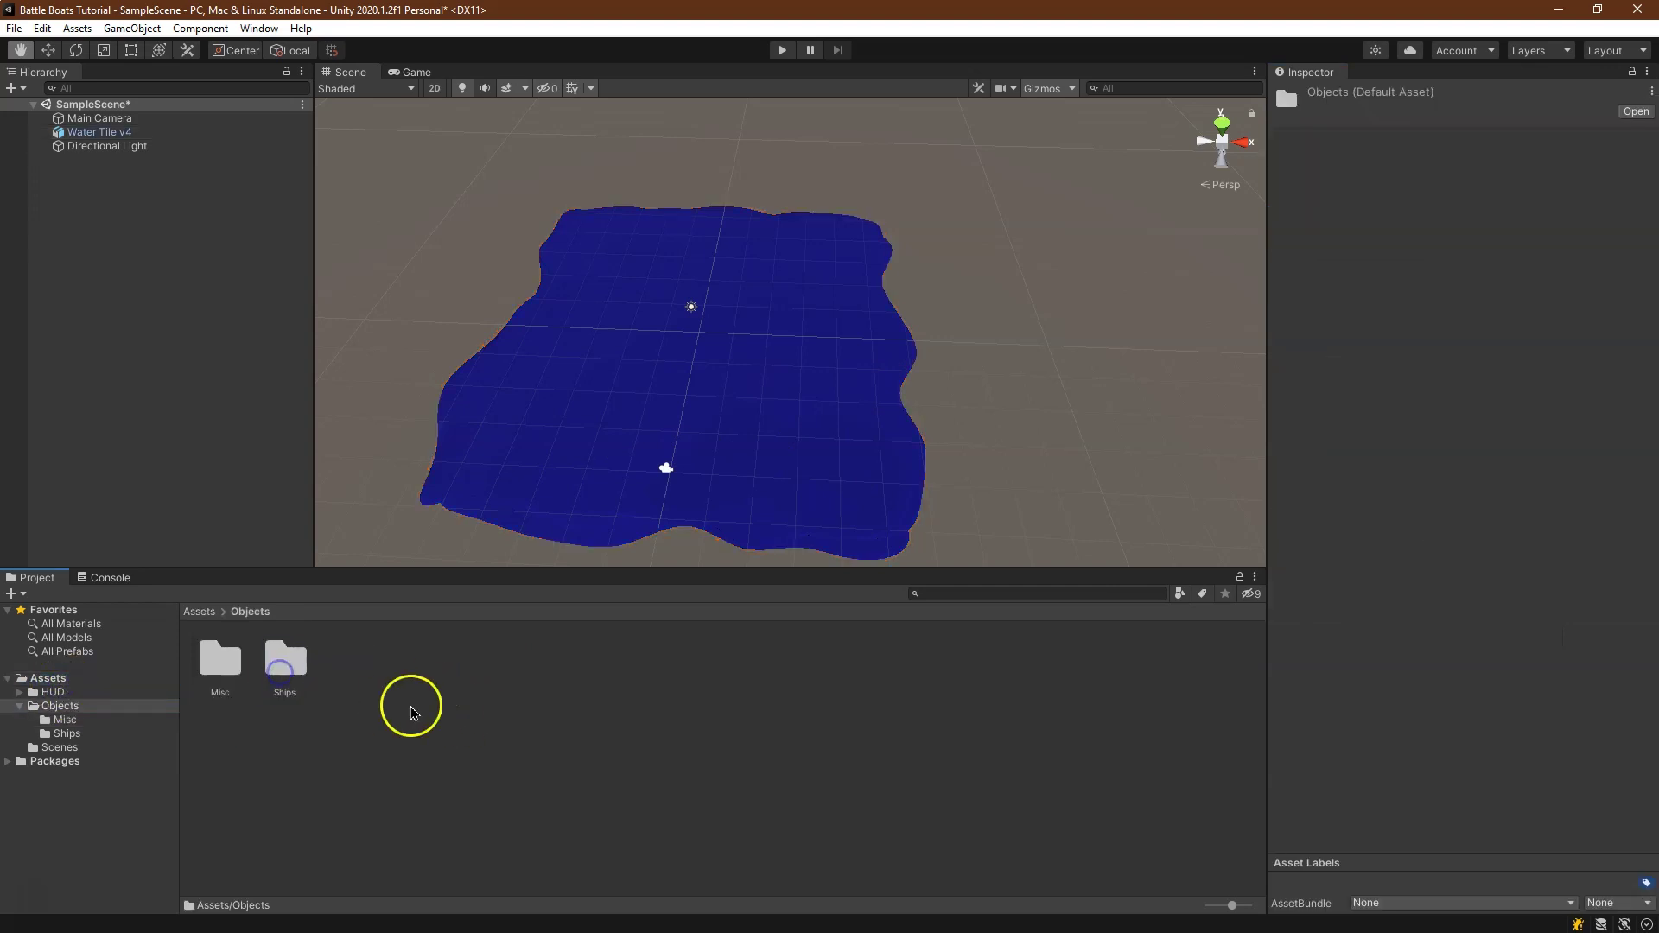
pyautogui.rightClick(425, 707)
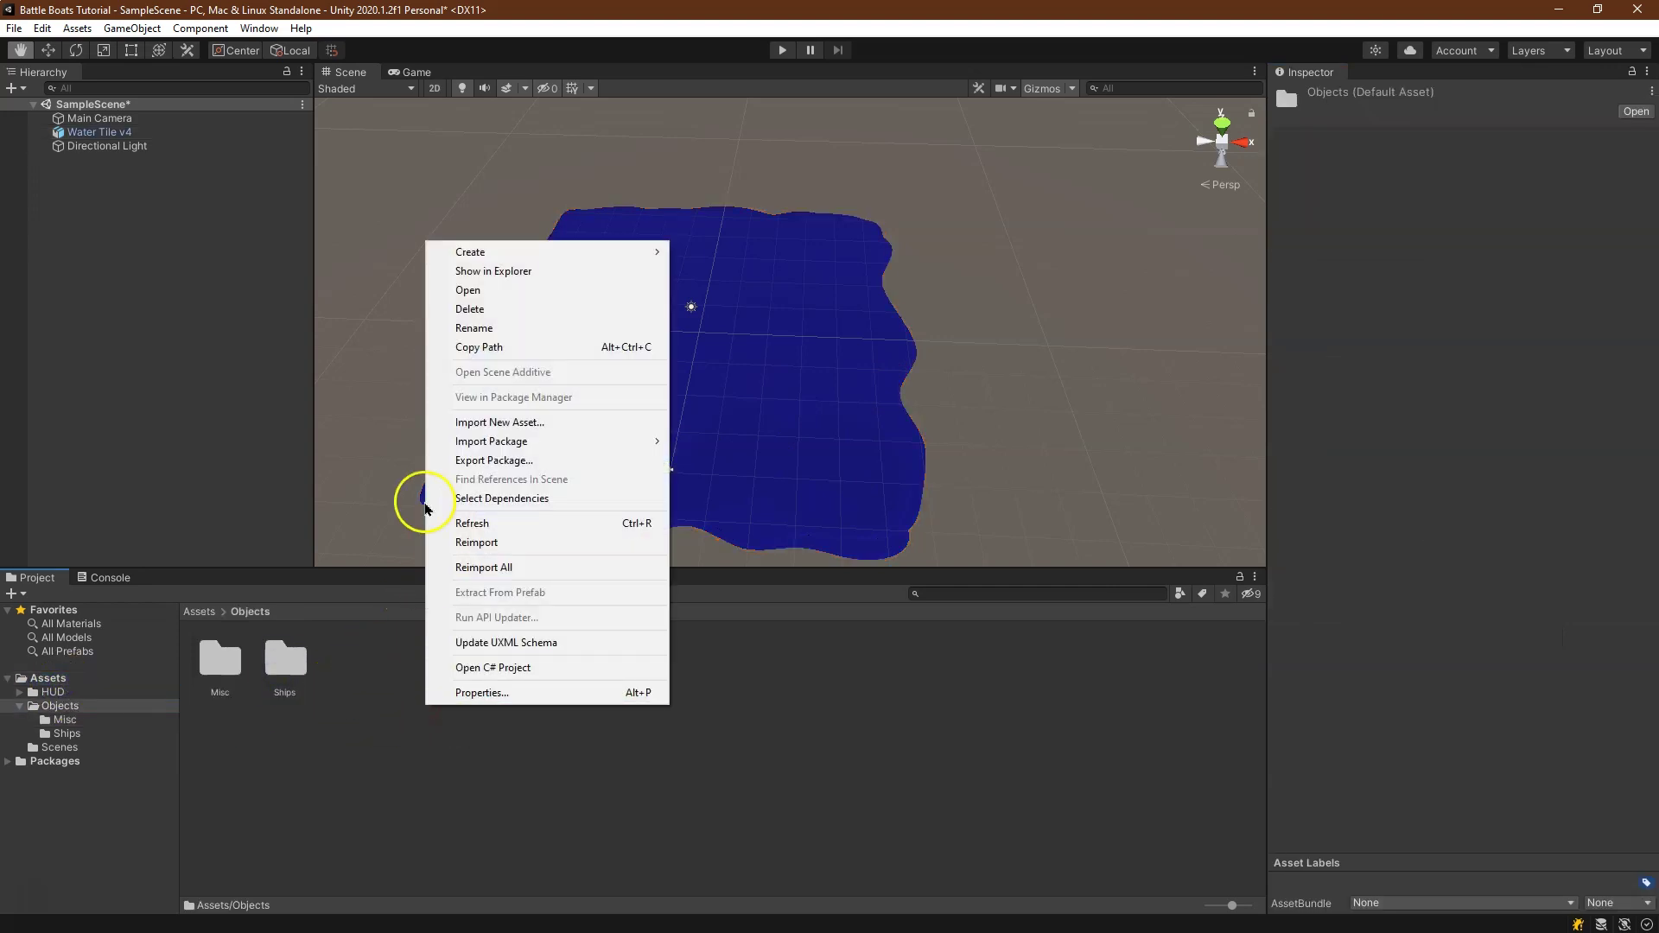
pyautogui.moveTo(582, 251)
pyautogui.click(703, 252)
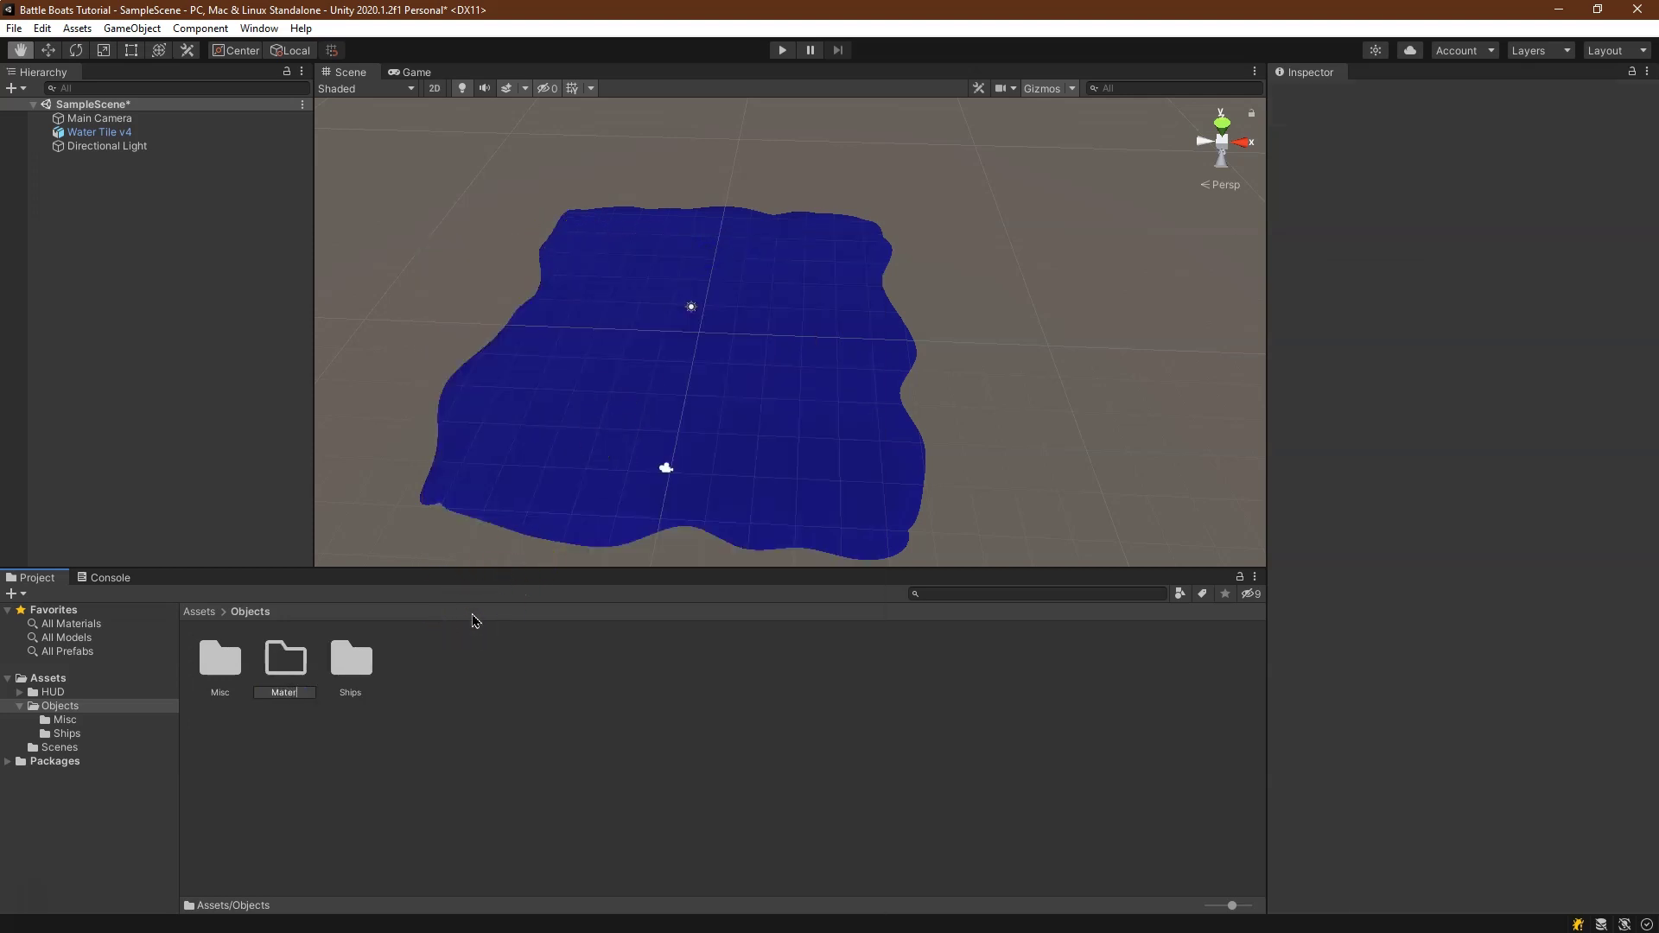
pyautogui.press('Return')
pyautogui.press('Return')
# Create a new material named BlueSapphire in the Materials folder
pyautogui.rightClick(335, 697)
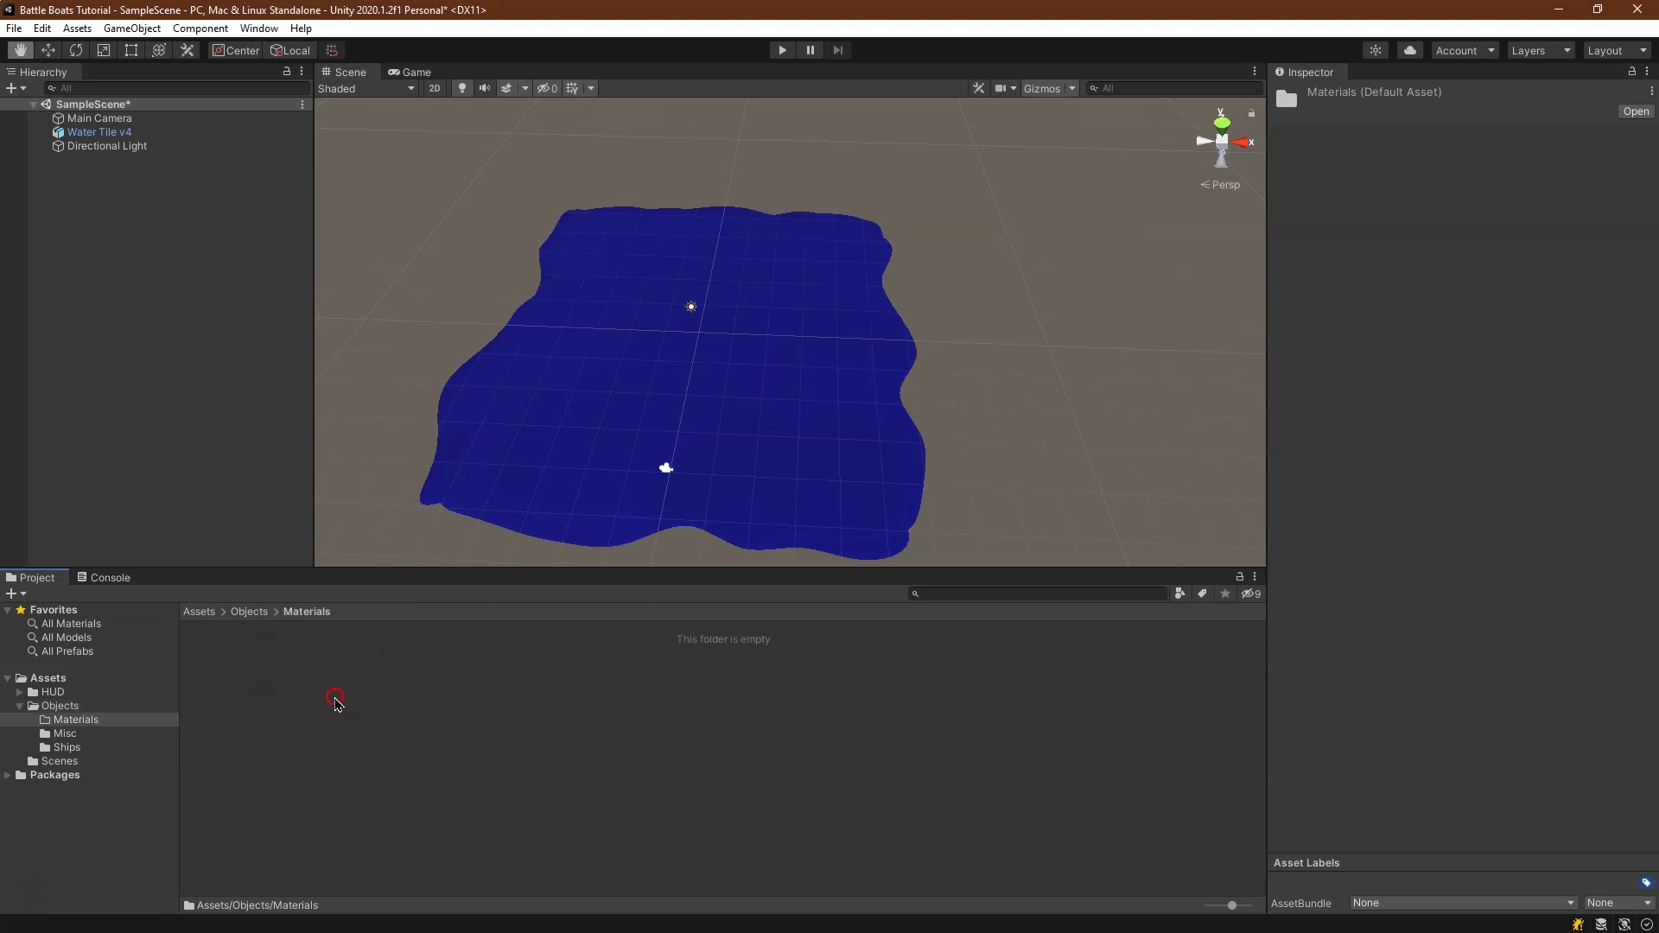
pyautogui.moveTo(473, 244)
pyautogui.click(678, 477)
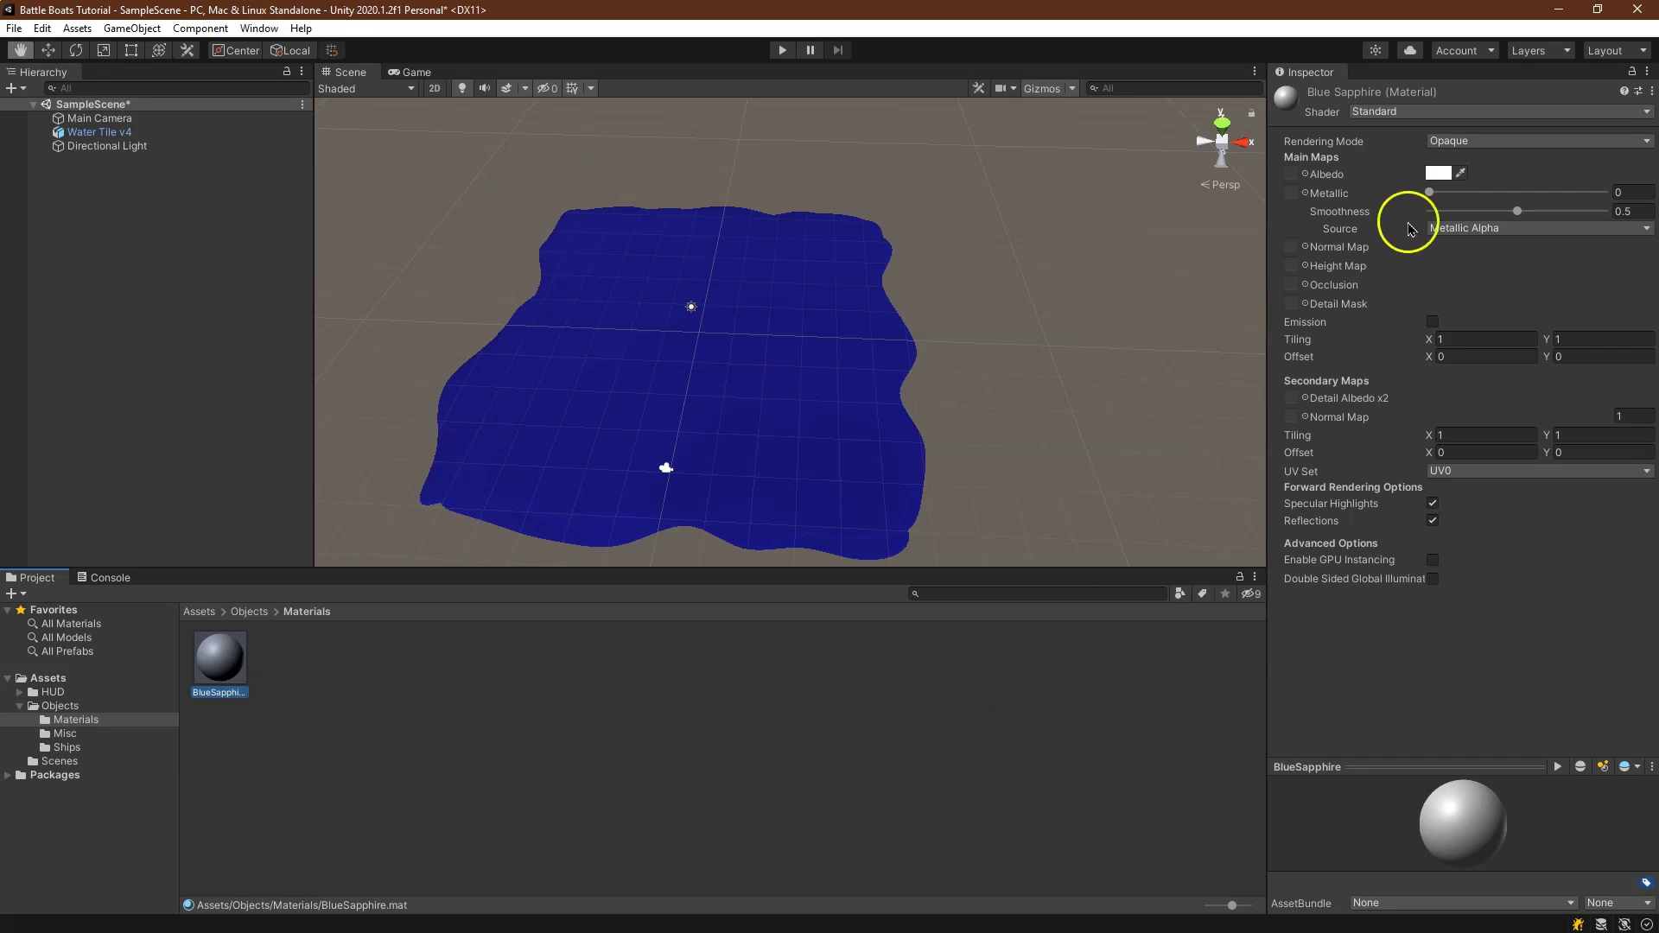
# Set the BlueSapphire material's albedo color to hexadecimal 175D77 and apply the material to the large water tile in the scene
pyautogui.click(1439, 172)
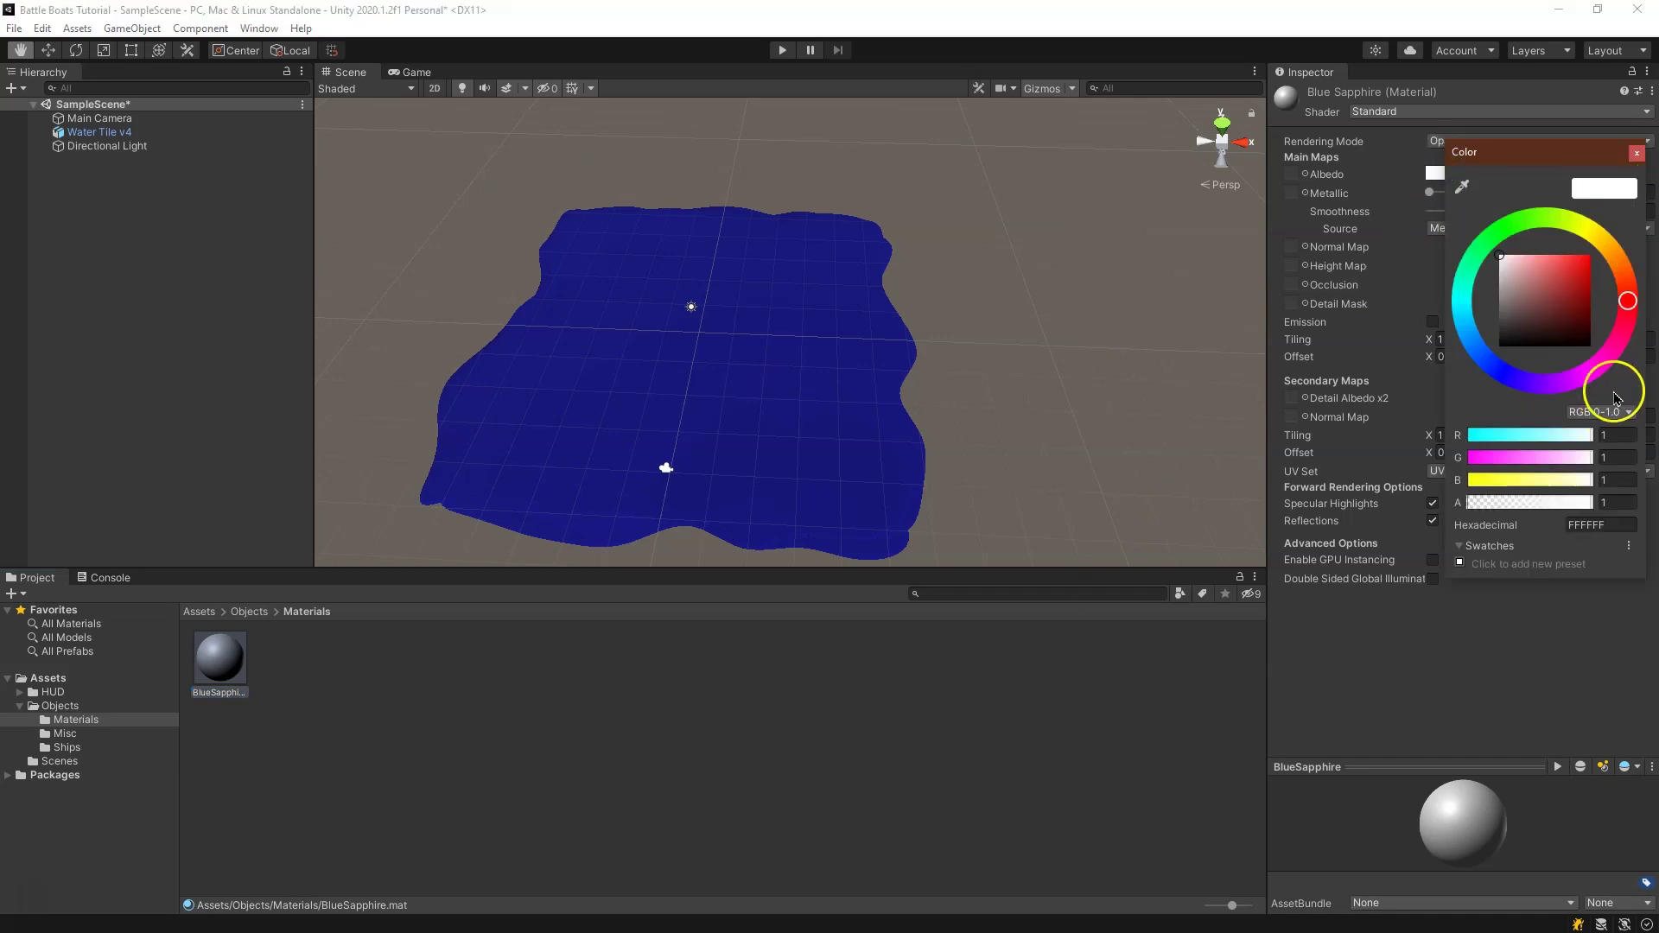
pyautogui.click(1611, 523)
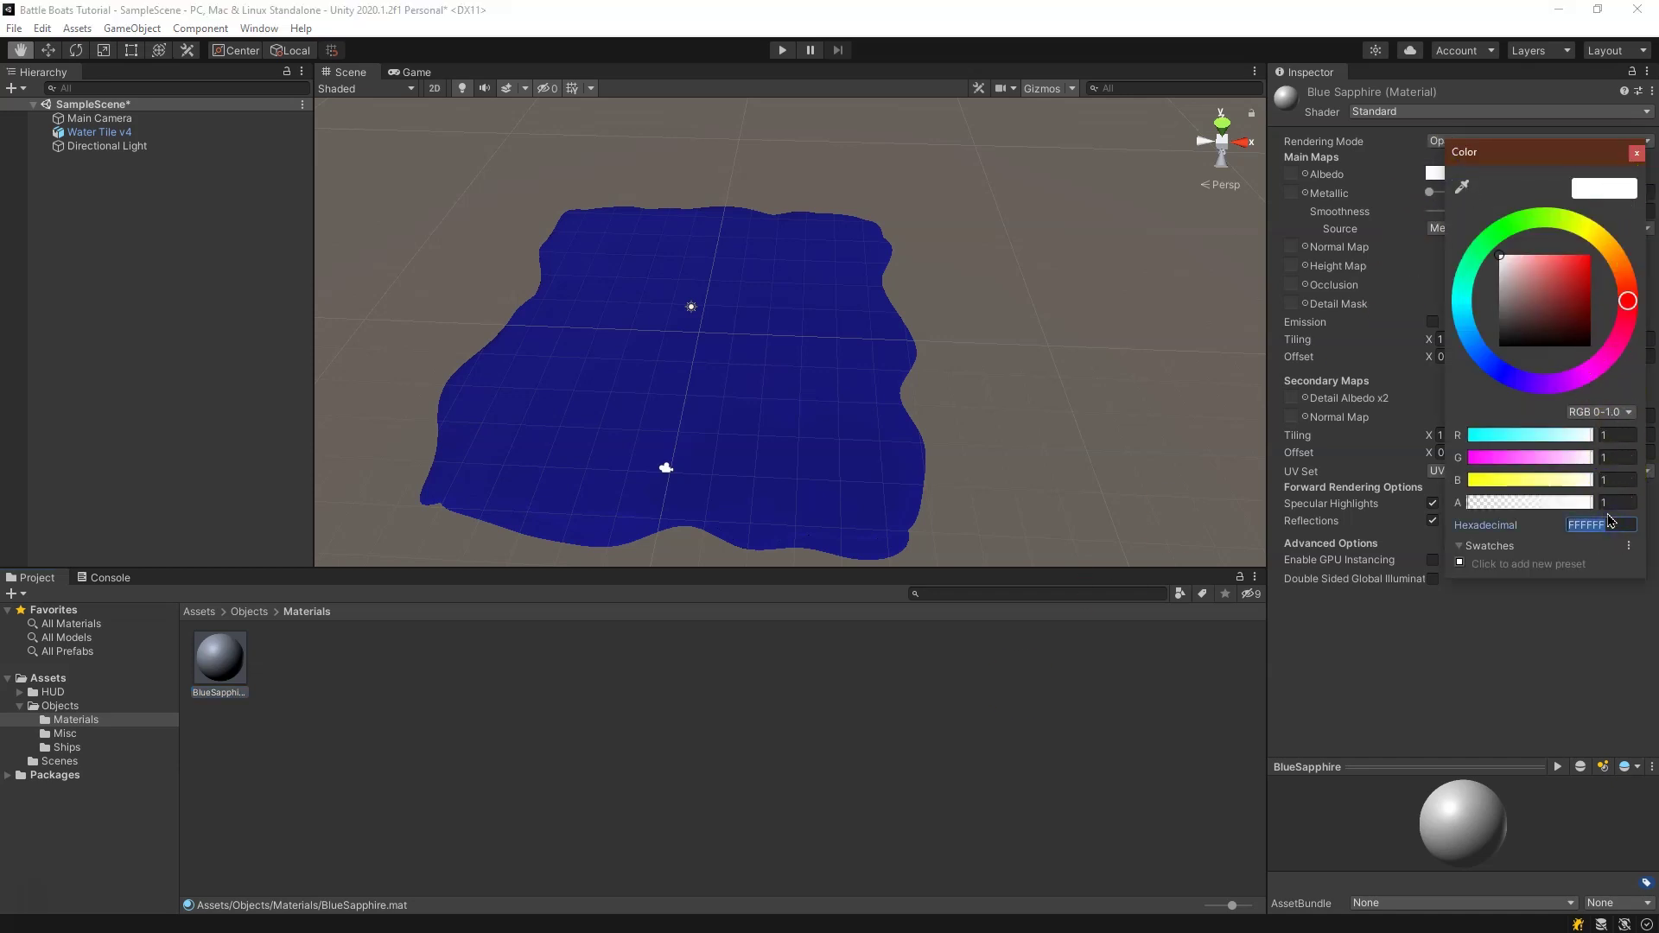
pyautogui.write('175D77')
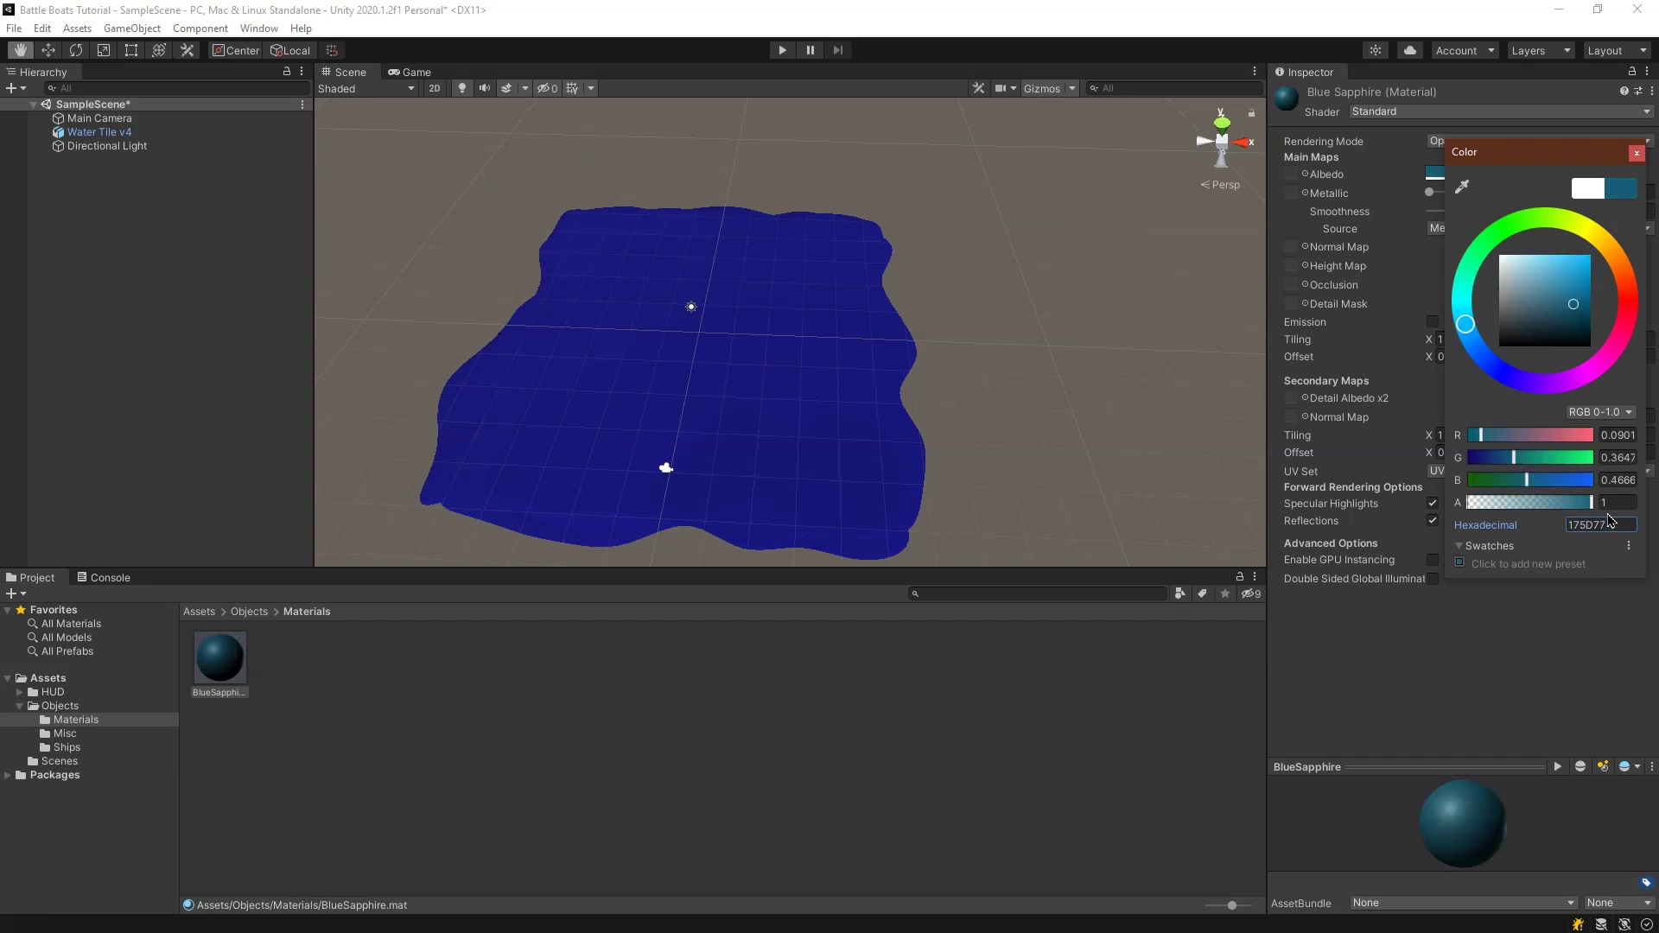
pyautogui.click(1598, 669)
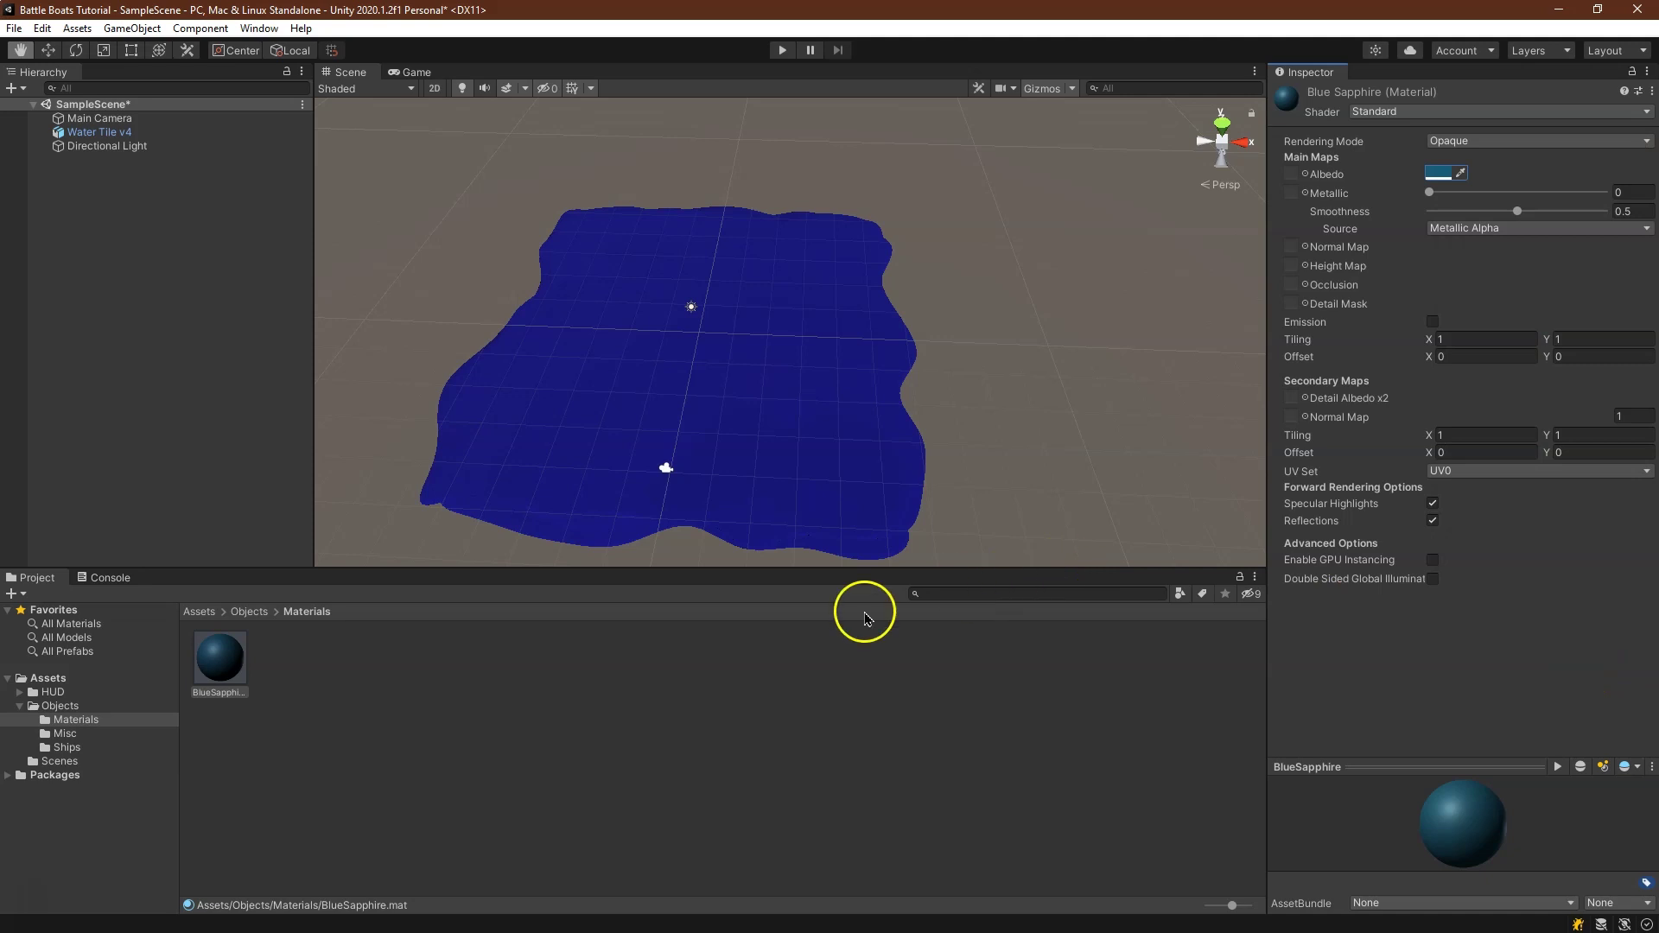
pyautogui.moveTo(231, 658); pyautogui.dragTo(800, 293)
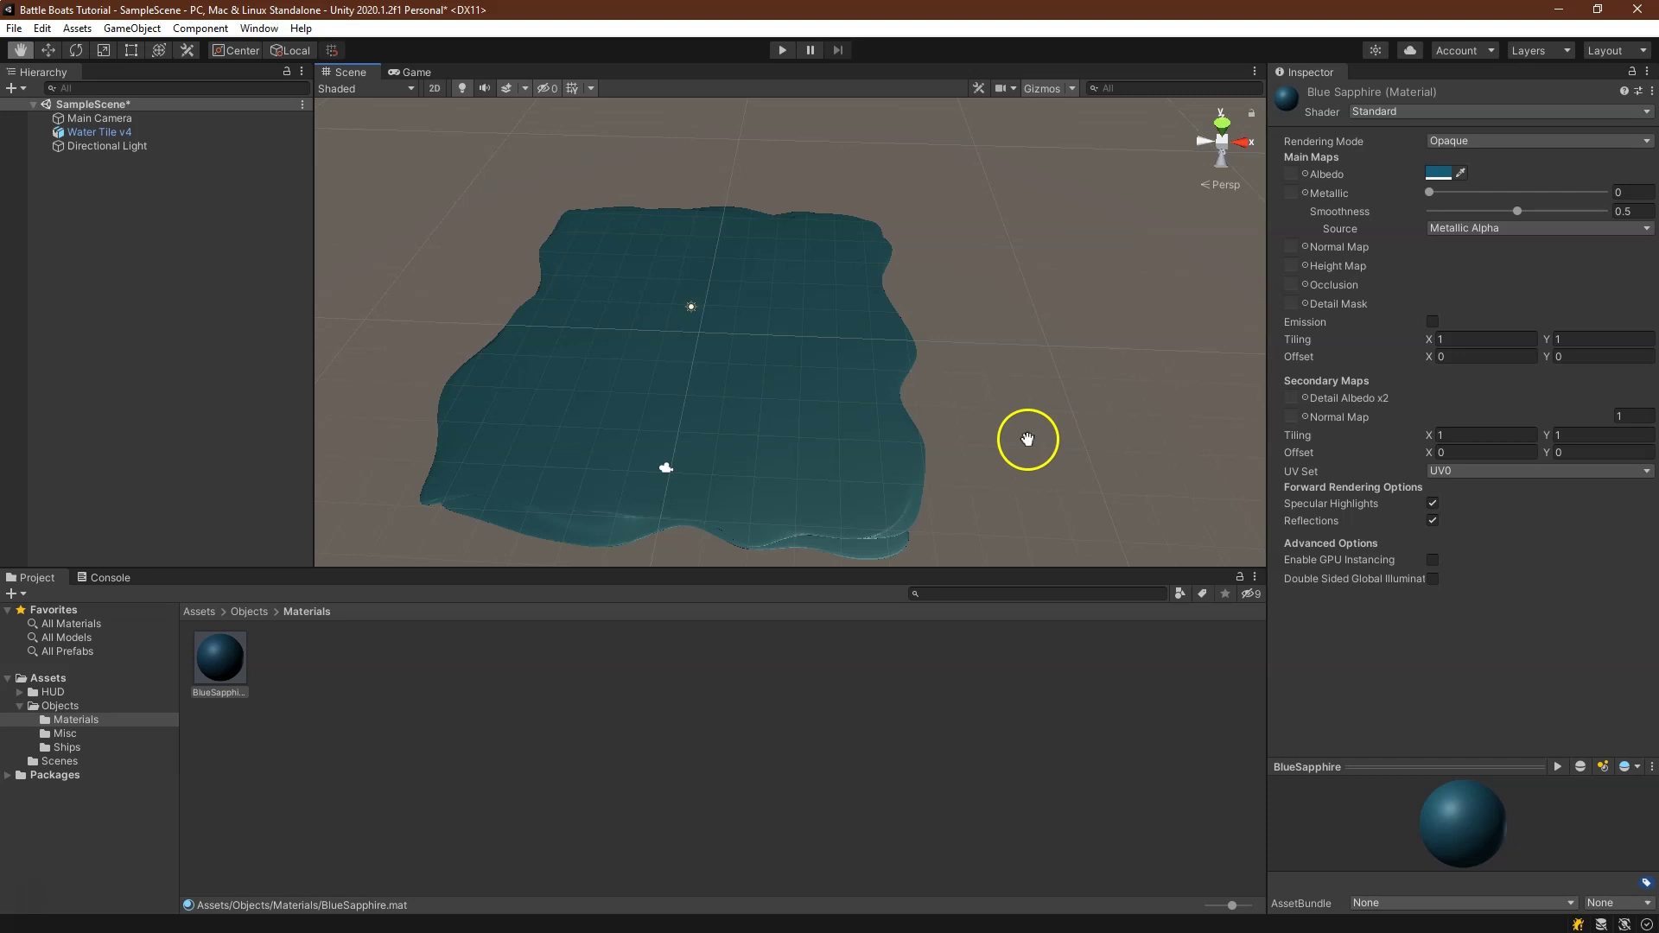
# Turn on Auto Generate in the scene's Lighting settings and close them
pyautogui.click(269, 30)
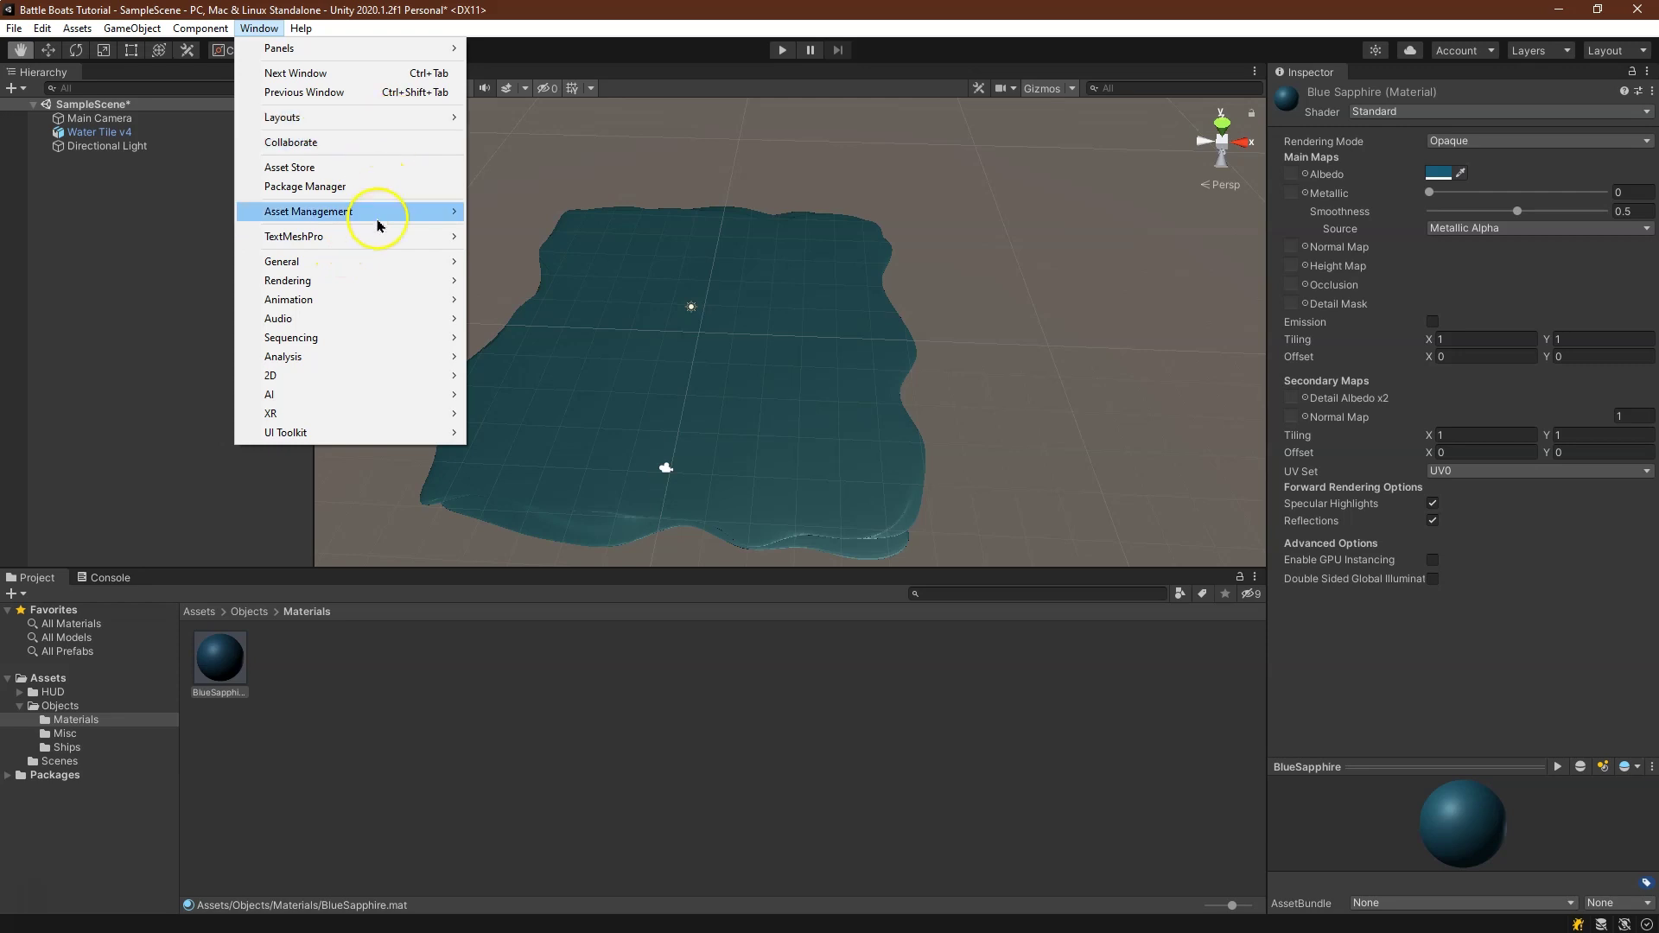
pyautogui.moveTo(430, 282)
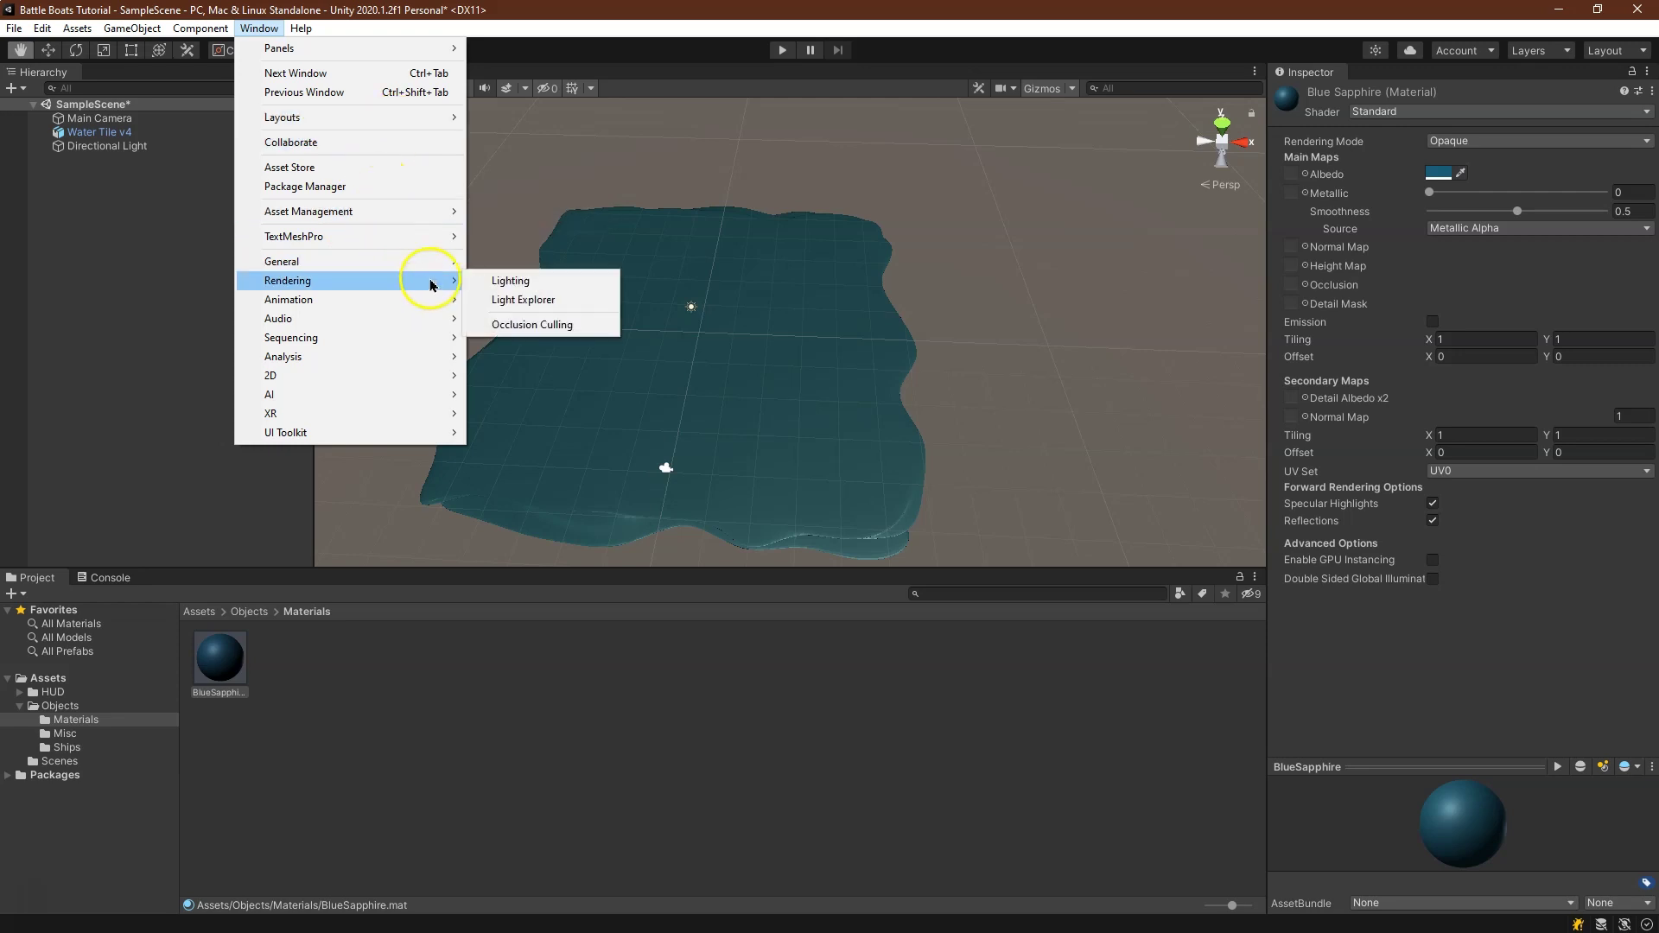
pyautogui.click(530, 285)
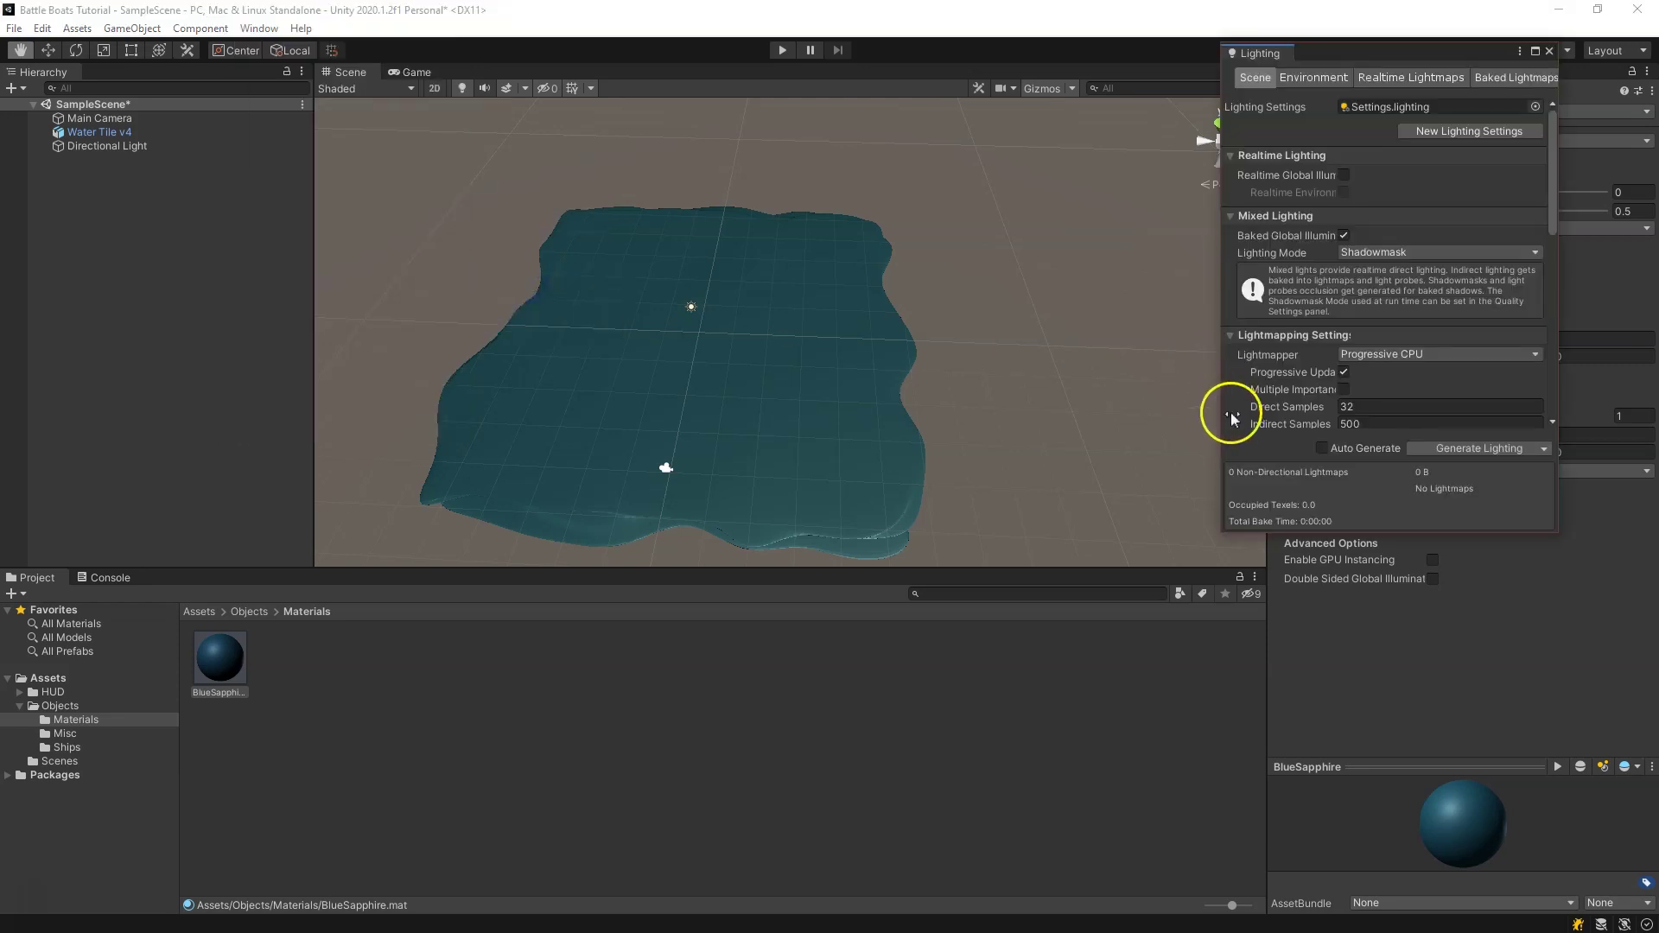
pyautogui.click(1342, 449)
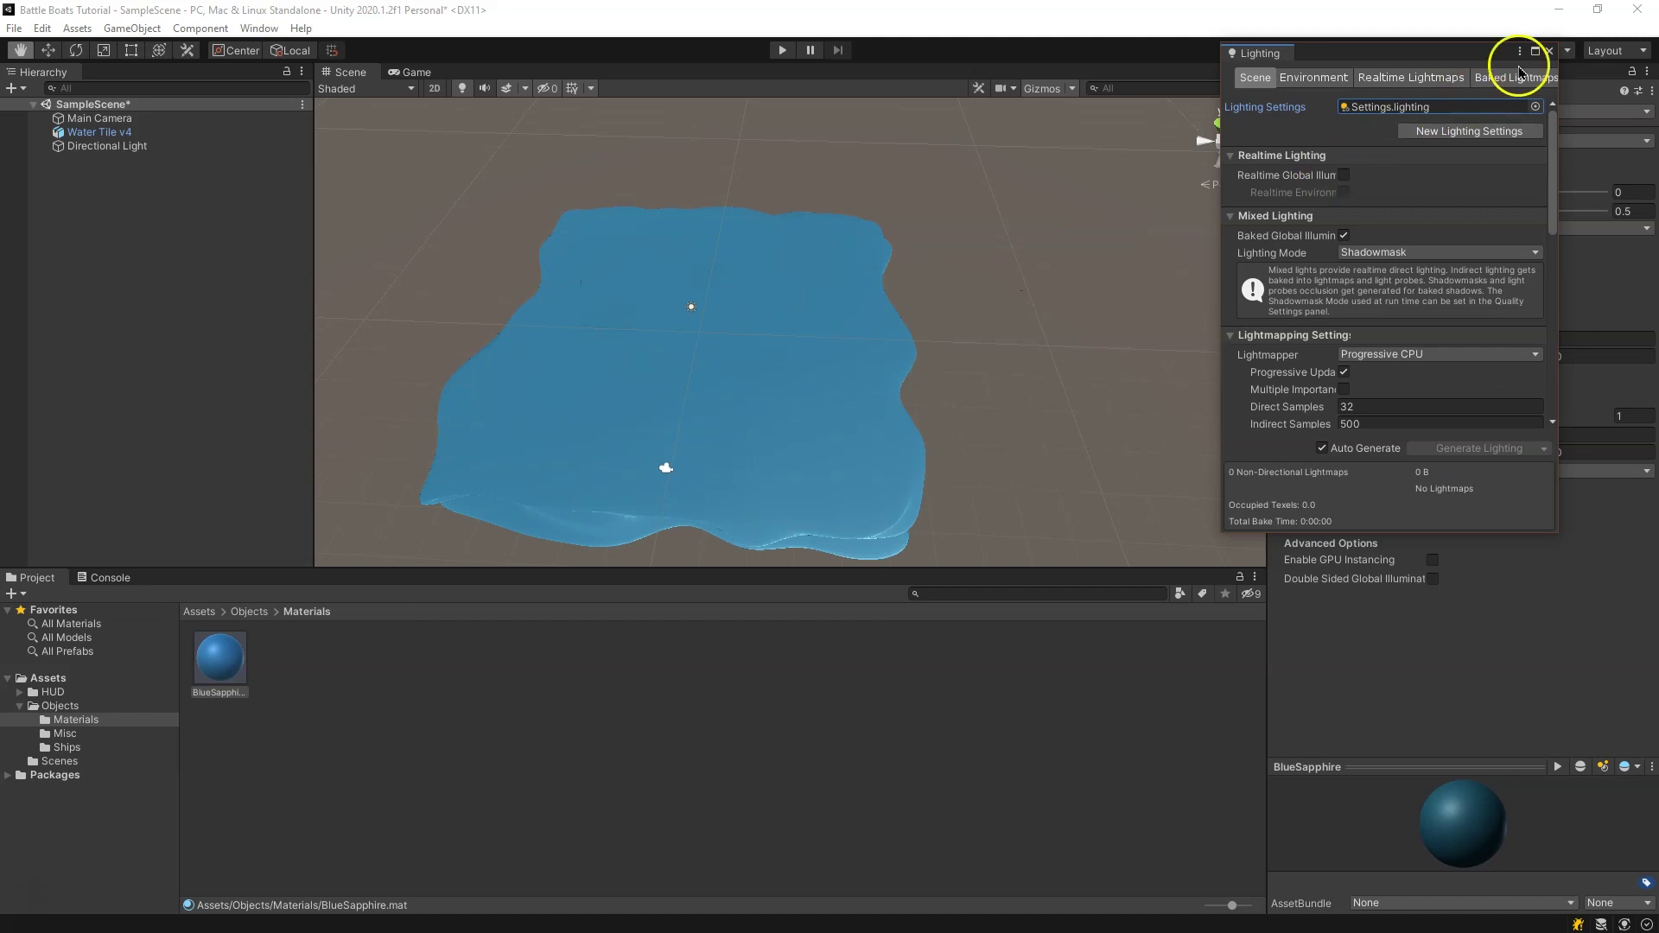
pyautogui.click(1550, 52)
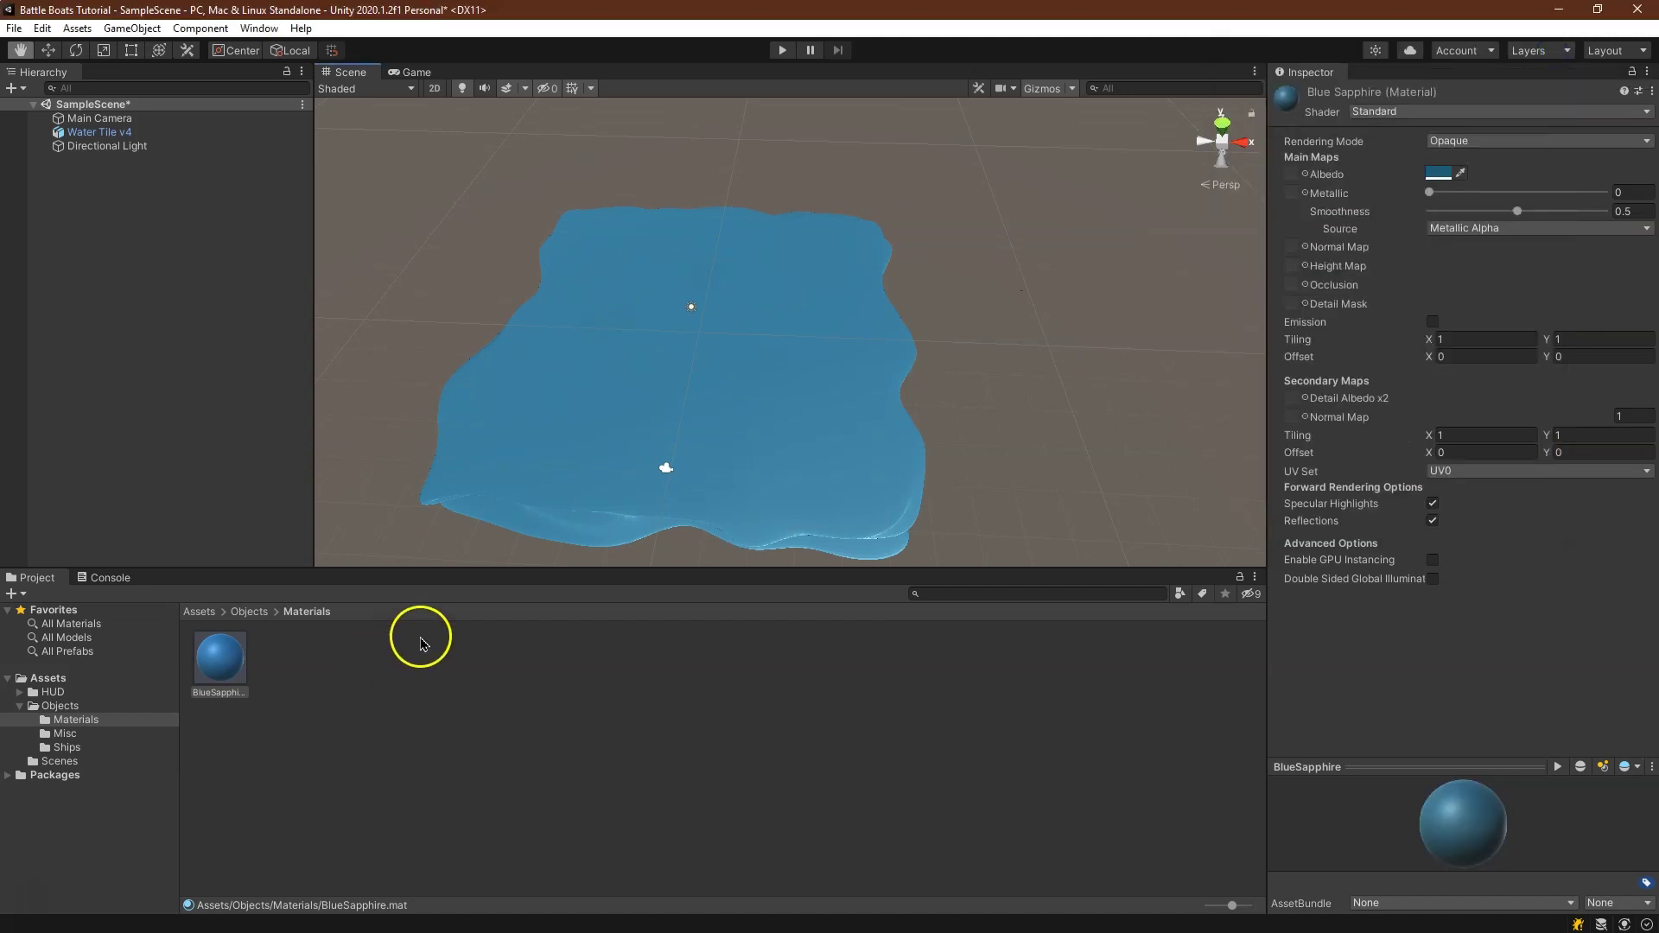
# Rename the large Water Tile v4 object in the scene to Gameboard
pyautogui.click(130, 134)
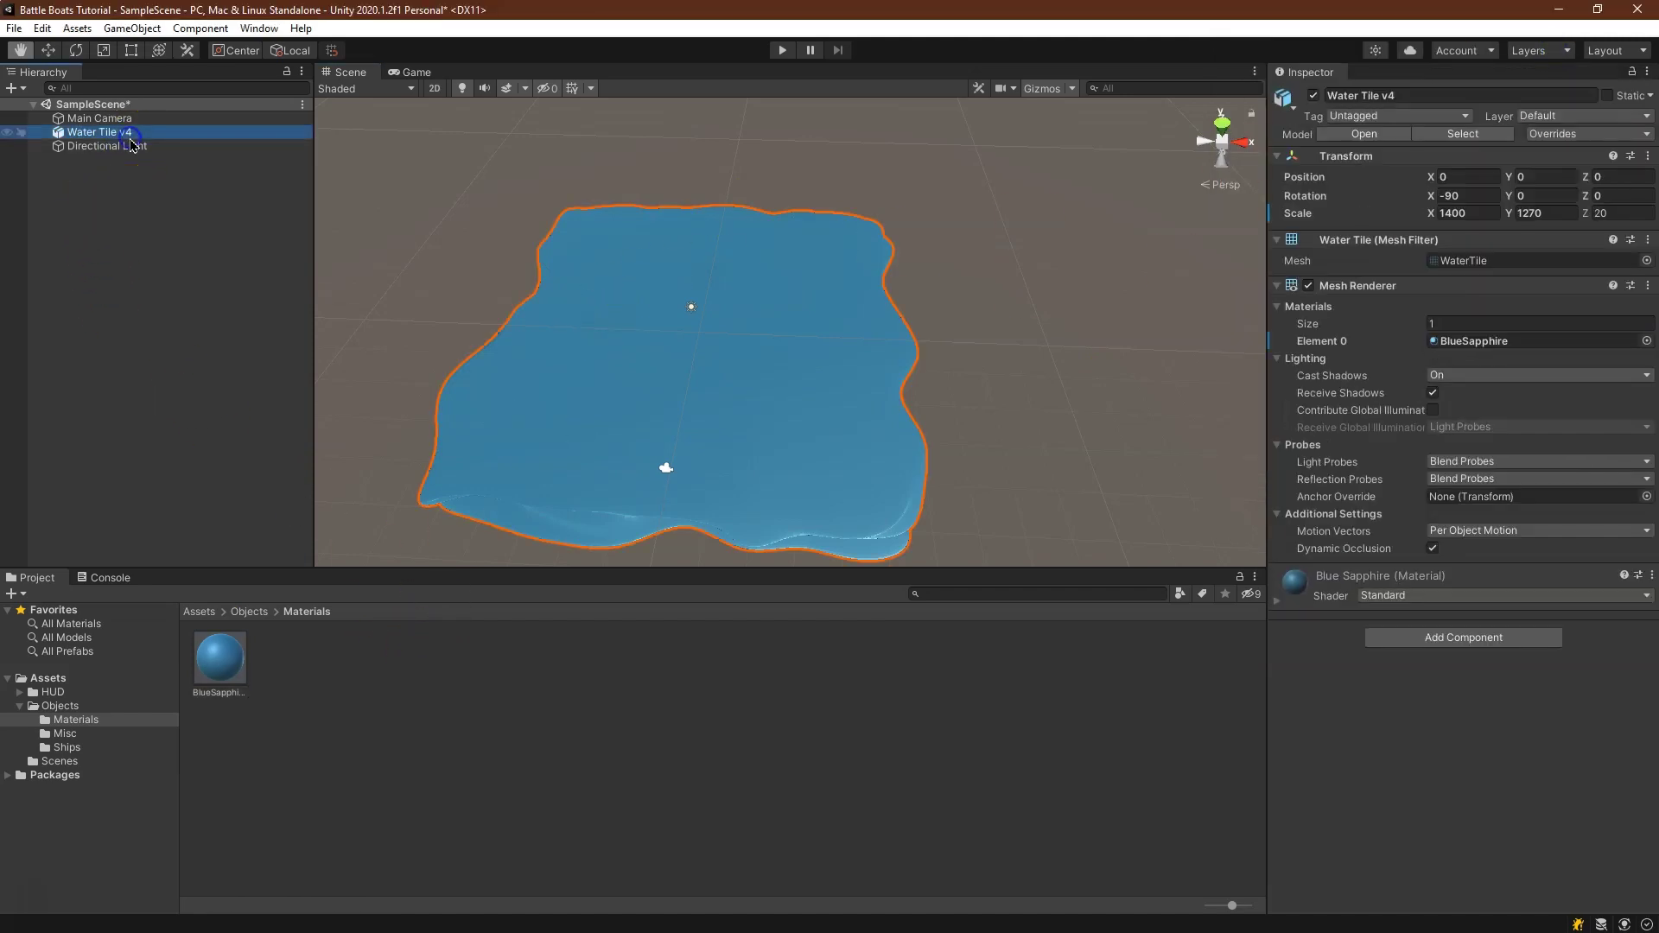
pyautogui.click(1432, 98)
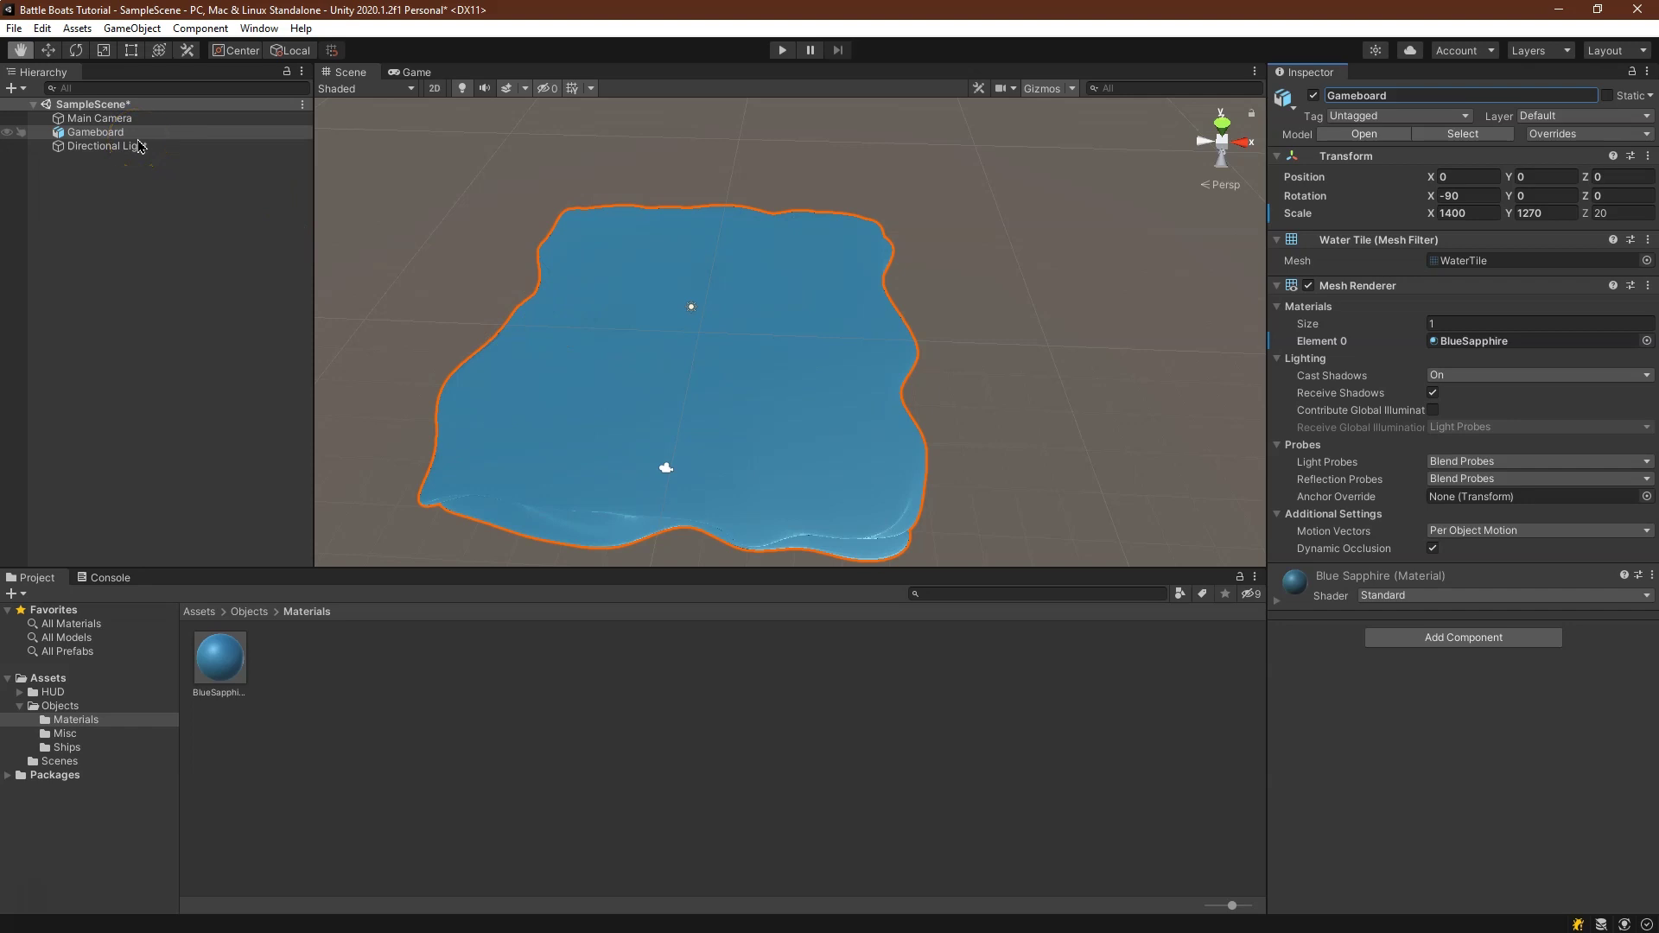
# Place another Water Tile v4 from the Misc folder at position 0, 0, 0 and name it Tile (1)
pyautogui.click(78, 734)
pyautogui.moveTo(359, 685); pyautogui.dragTo(666, 334)
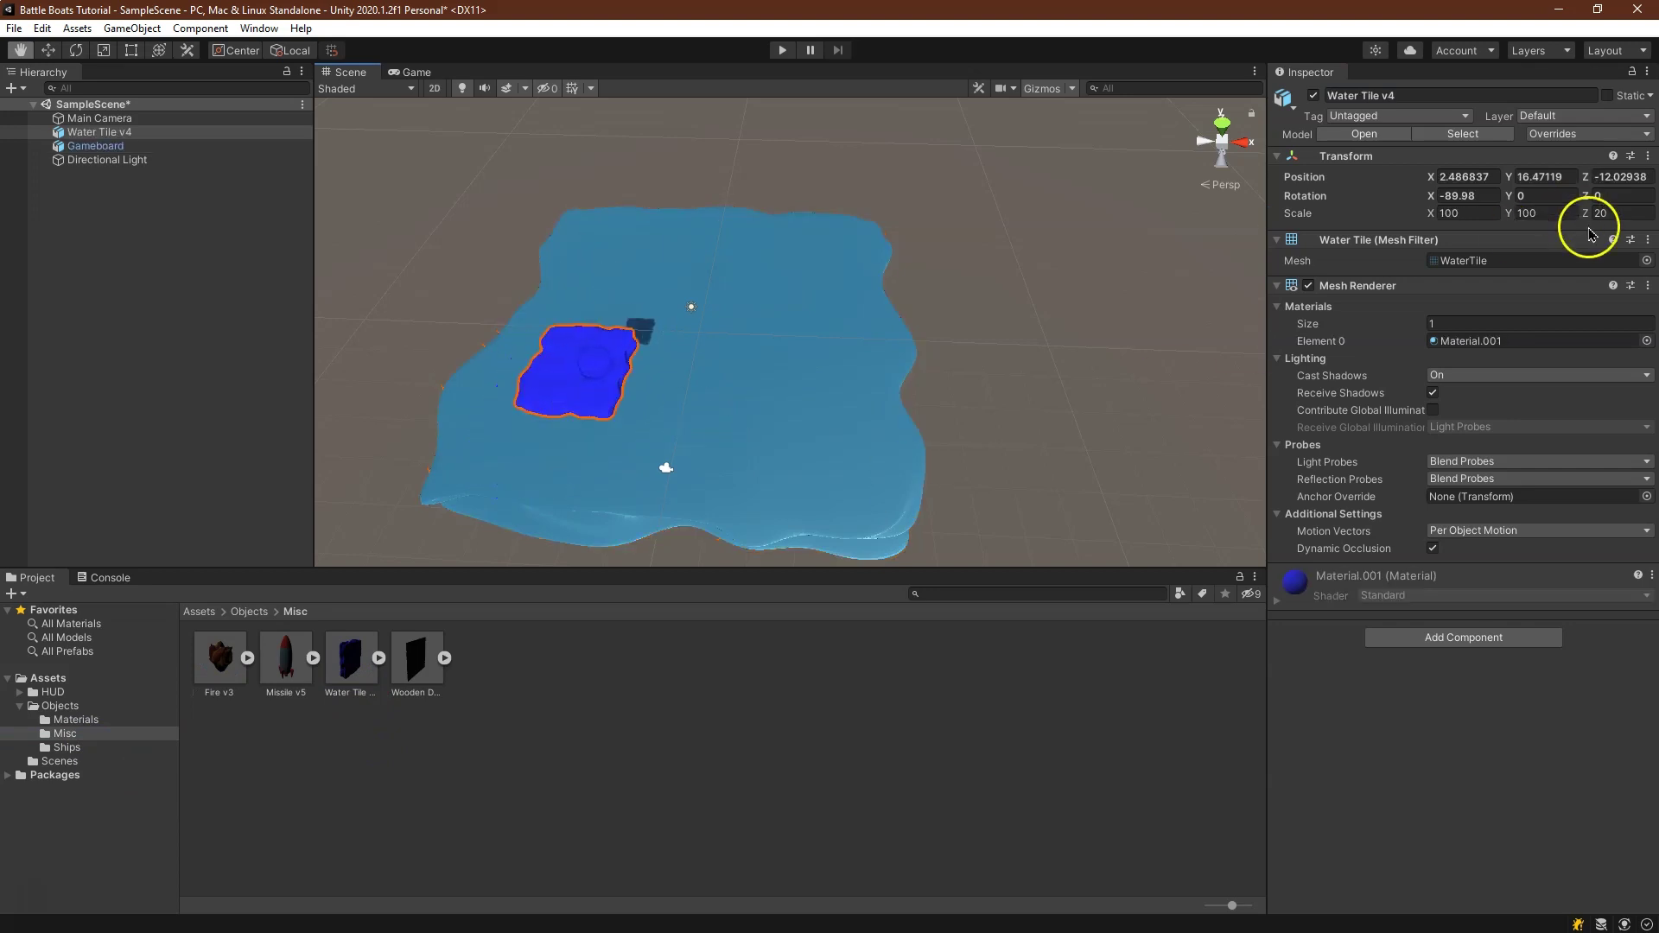
pyautogui.write('0')
pyautogui.press('Tab')
pyautogui.write('0')
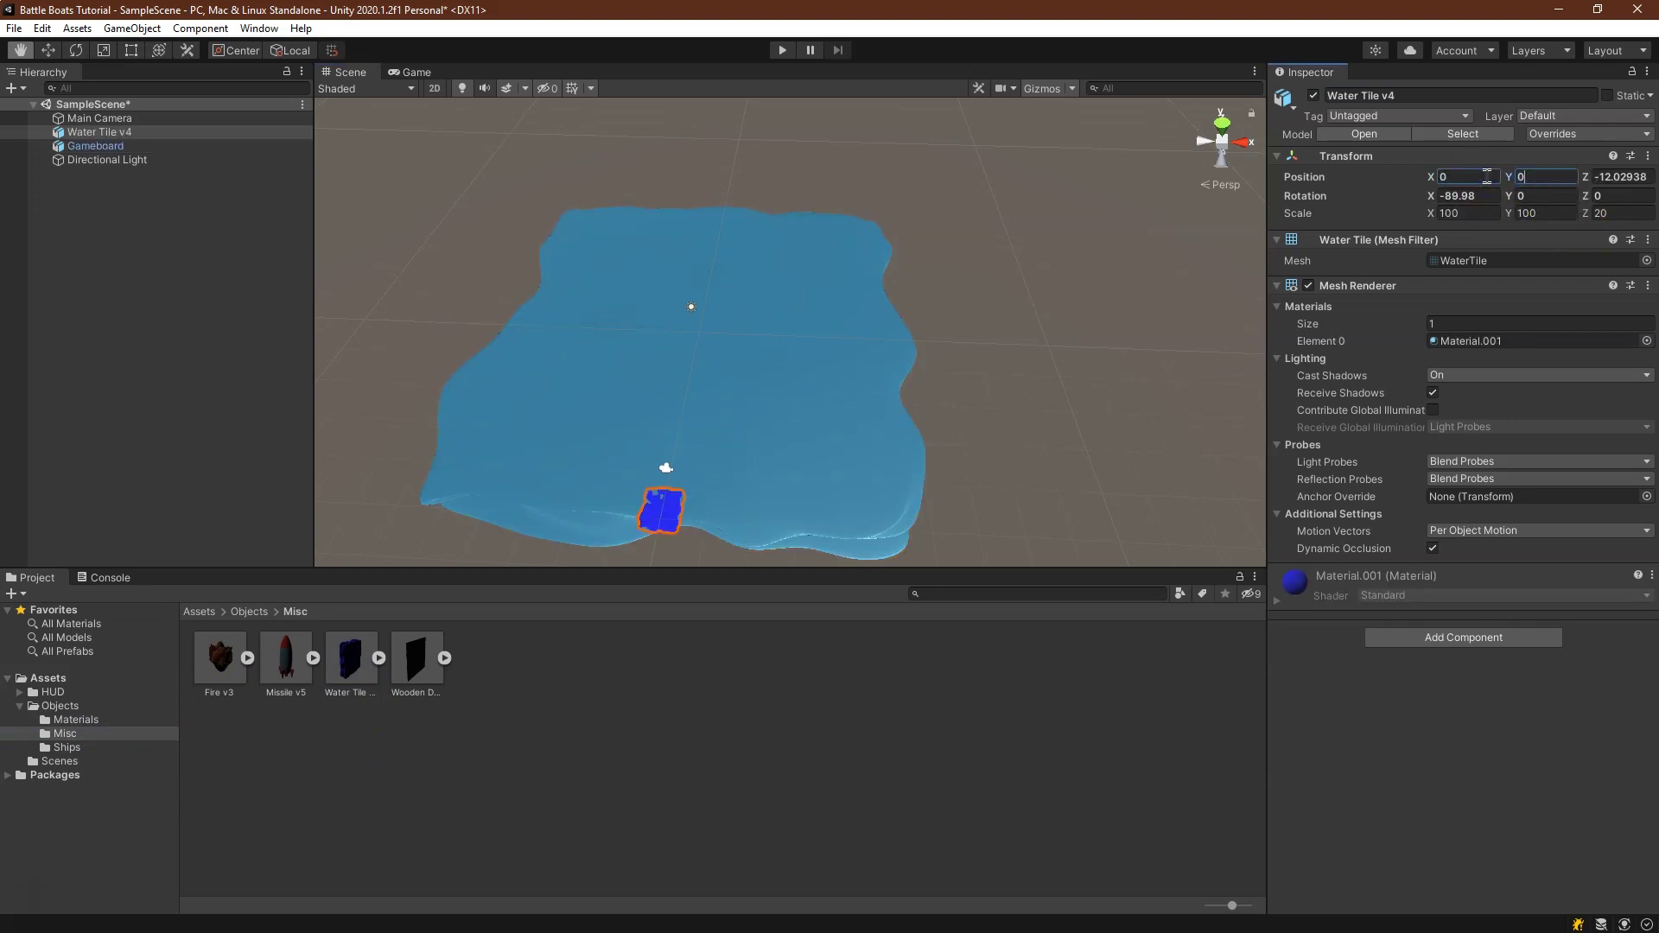
pyautogui.press('Tab')
pyautogui.write('0')
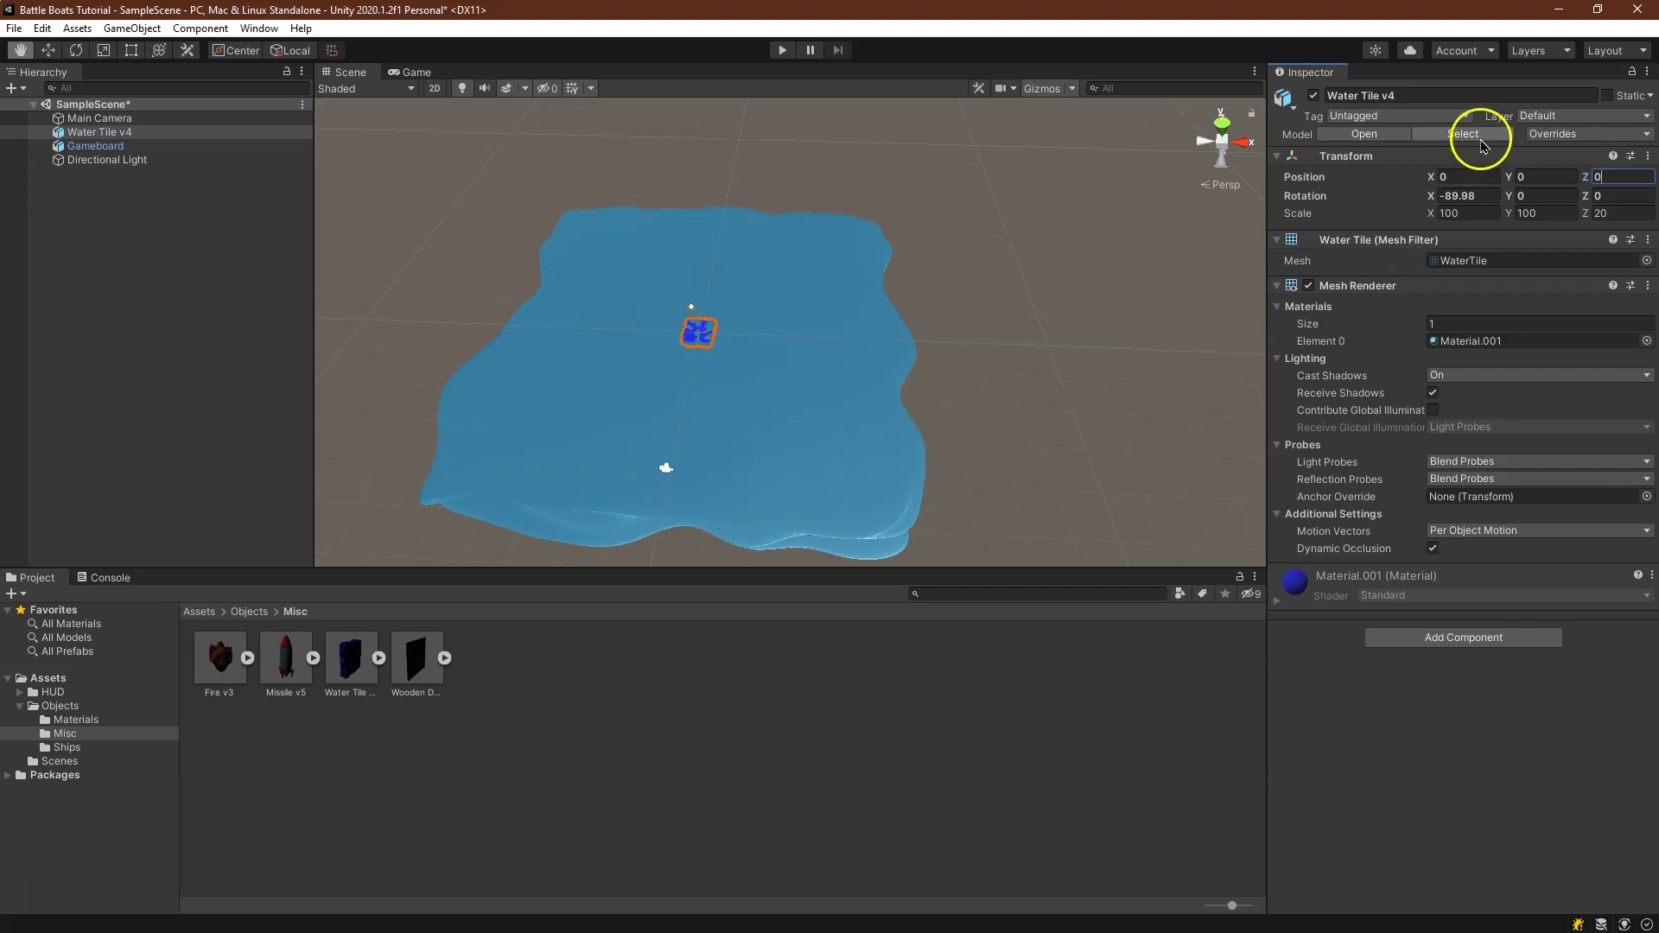
pyautogui.click(1435, 96)
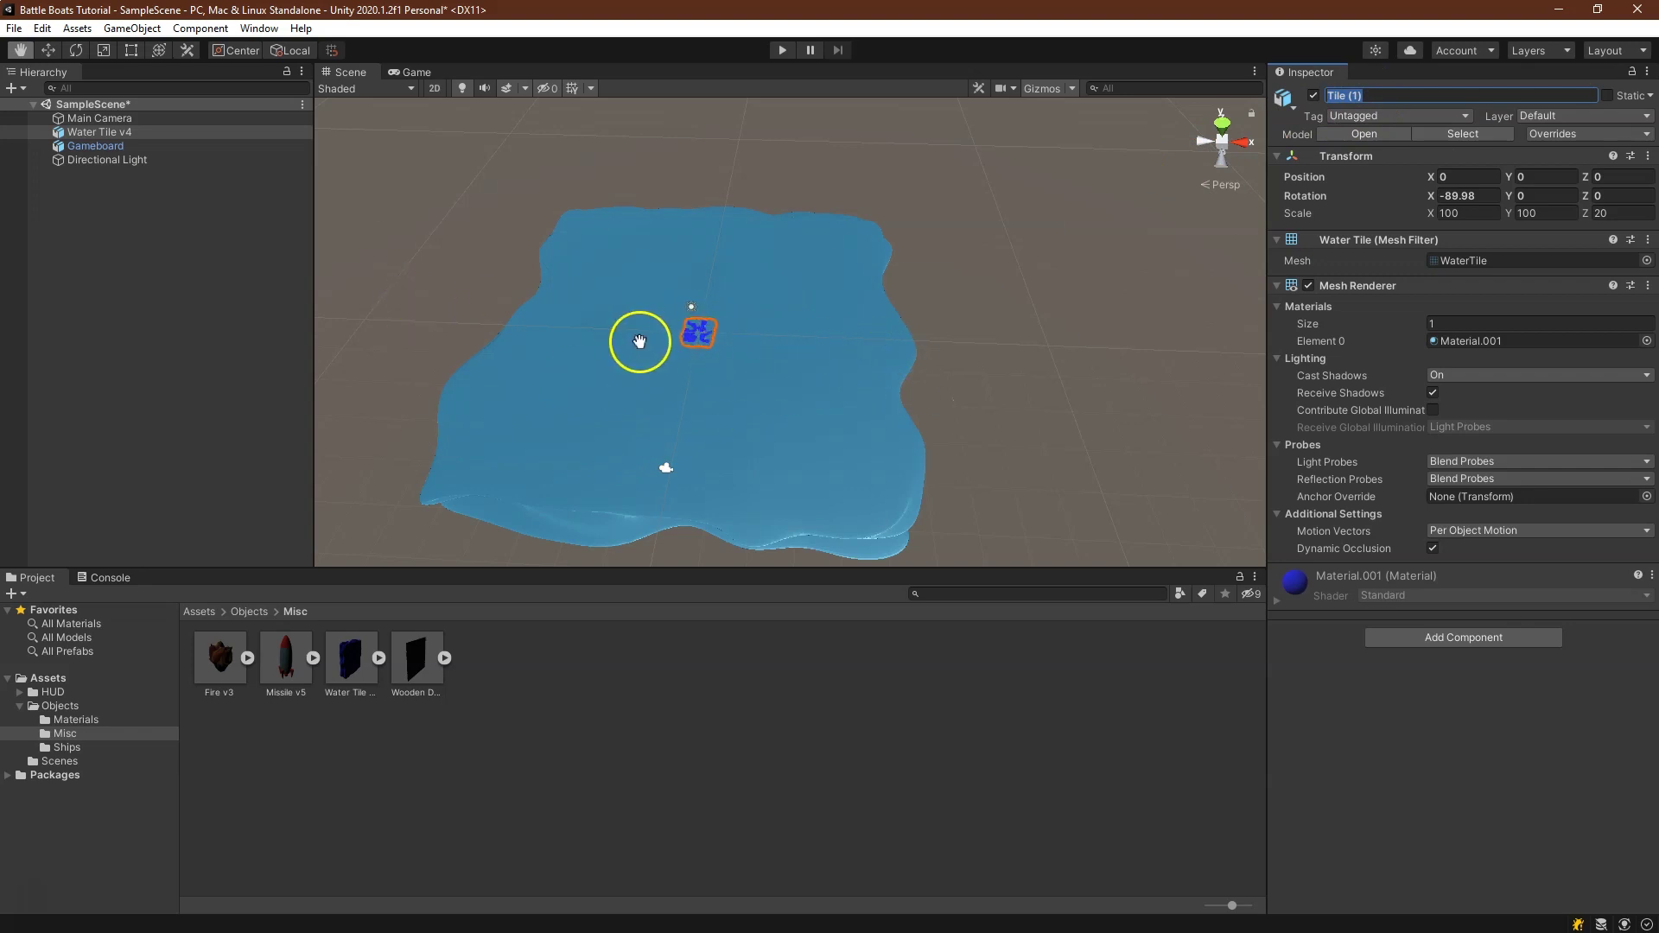
# Move the Gameboard to about X 11.63, Z 8.95 so that Tile (1) lies near the board's corner
pyautogui.click(112, 145)
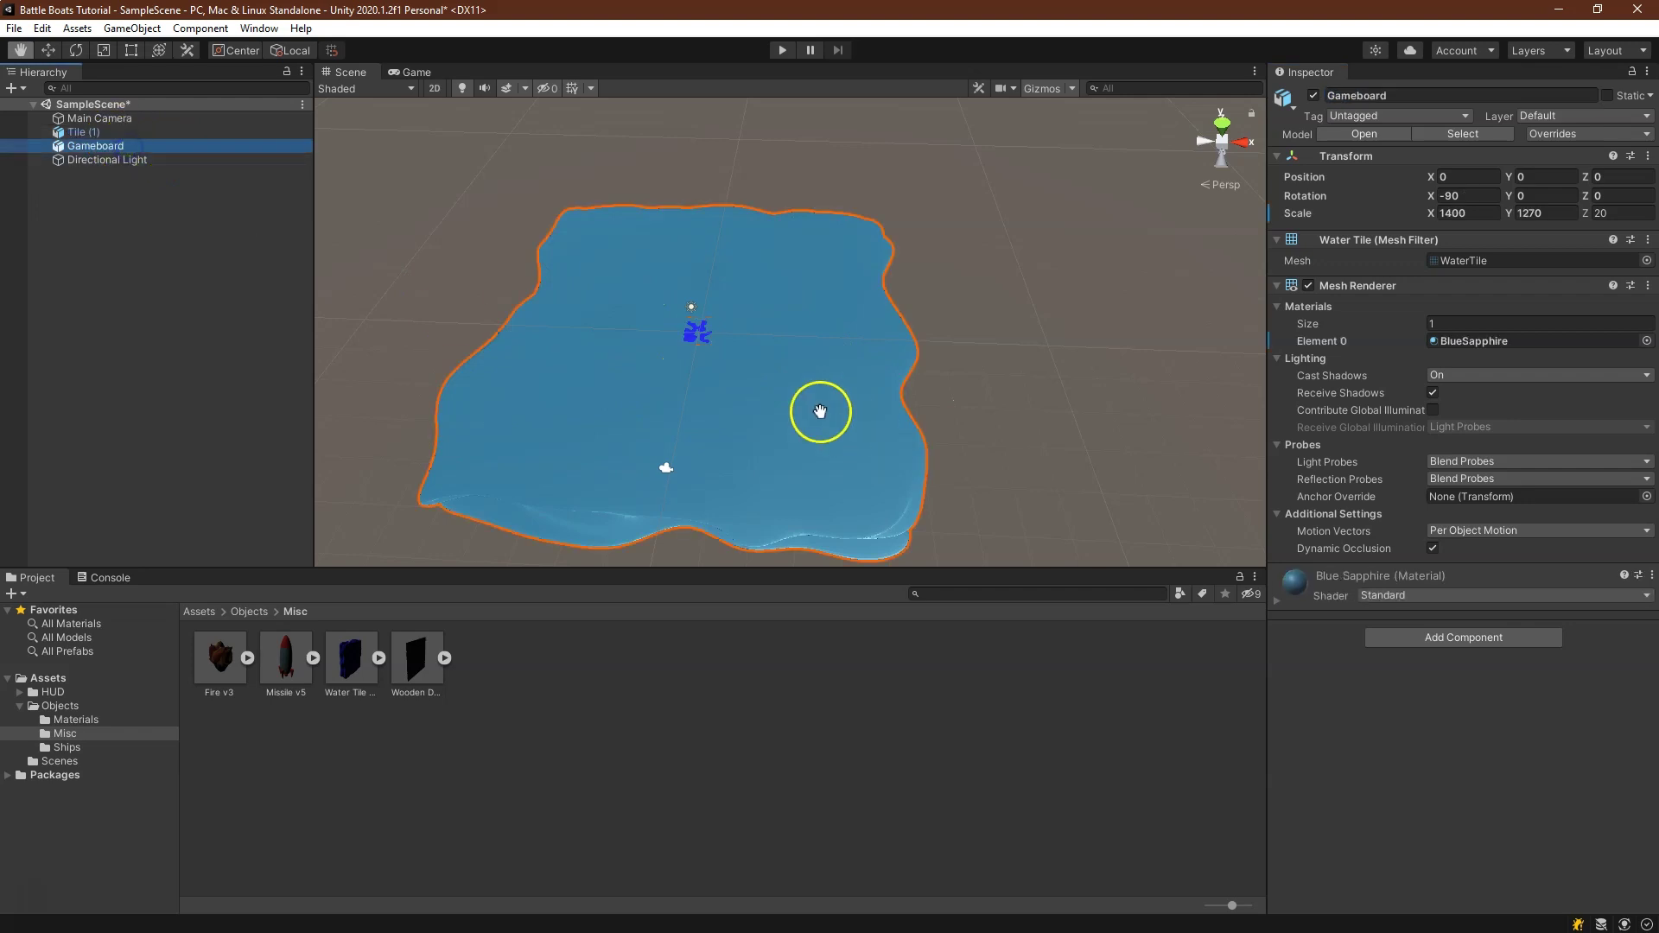
pyautogui.click(47, 50)
pyautogui.moveTo(688, 378); pyautogui.dragTo(922, 249)
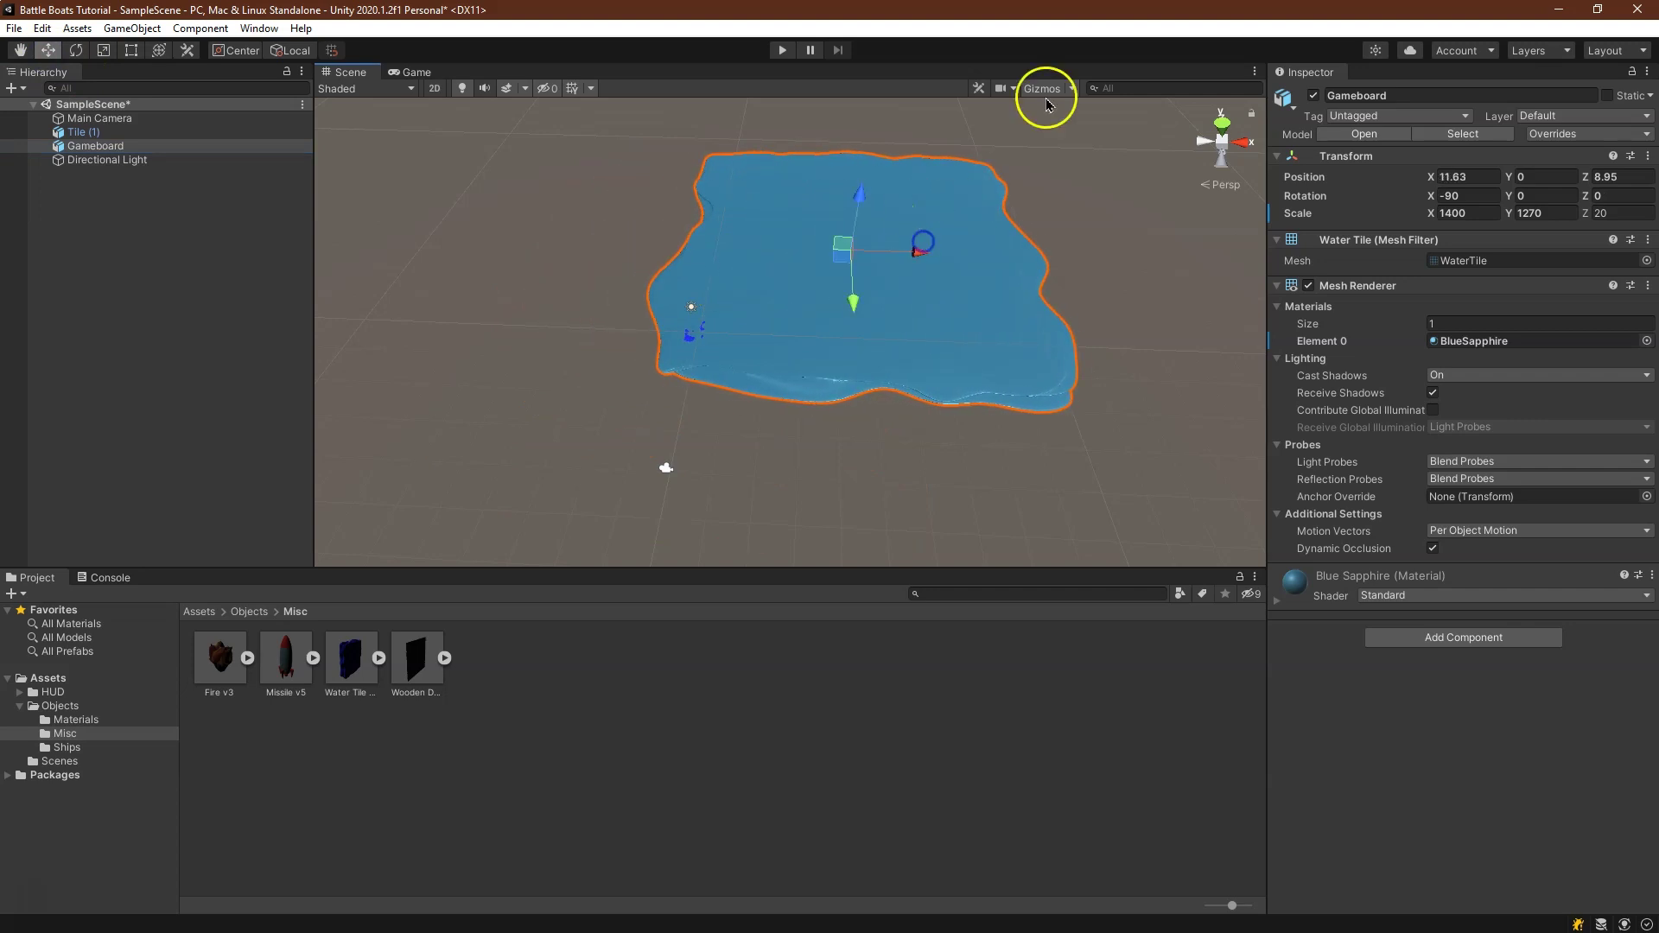
# Set the Gameboard's Y position to -0.1 and shift the board along Z to about 10.3
pyautogui.click(1222, 124)
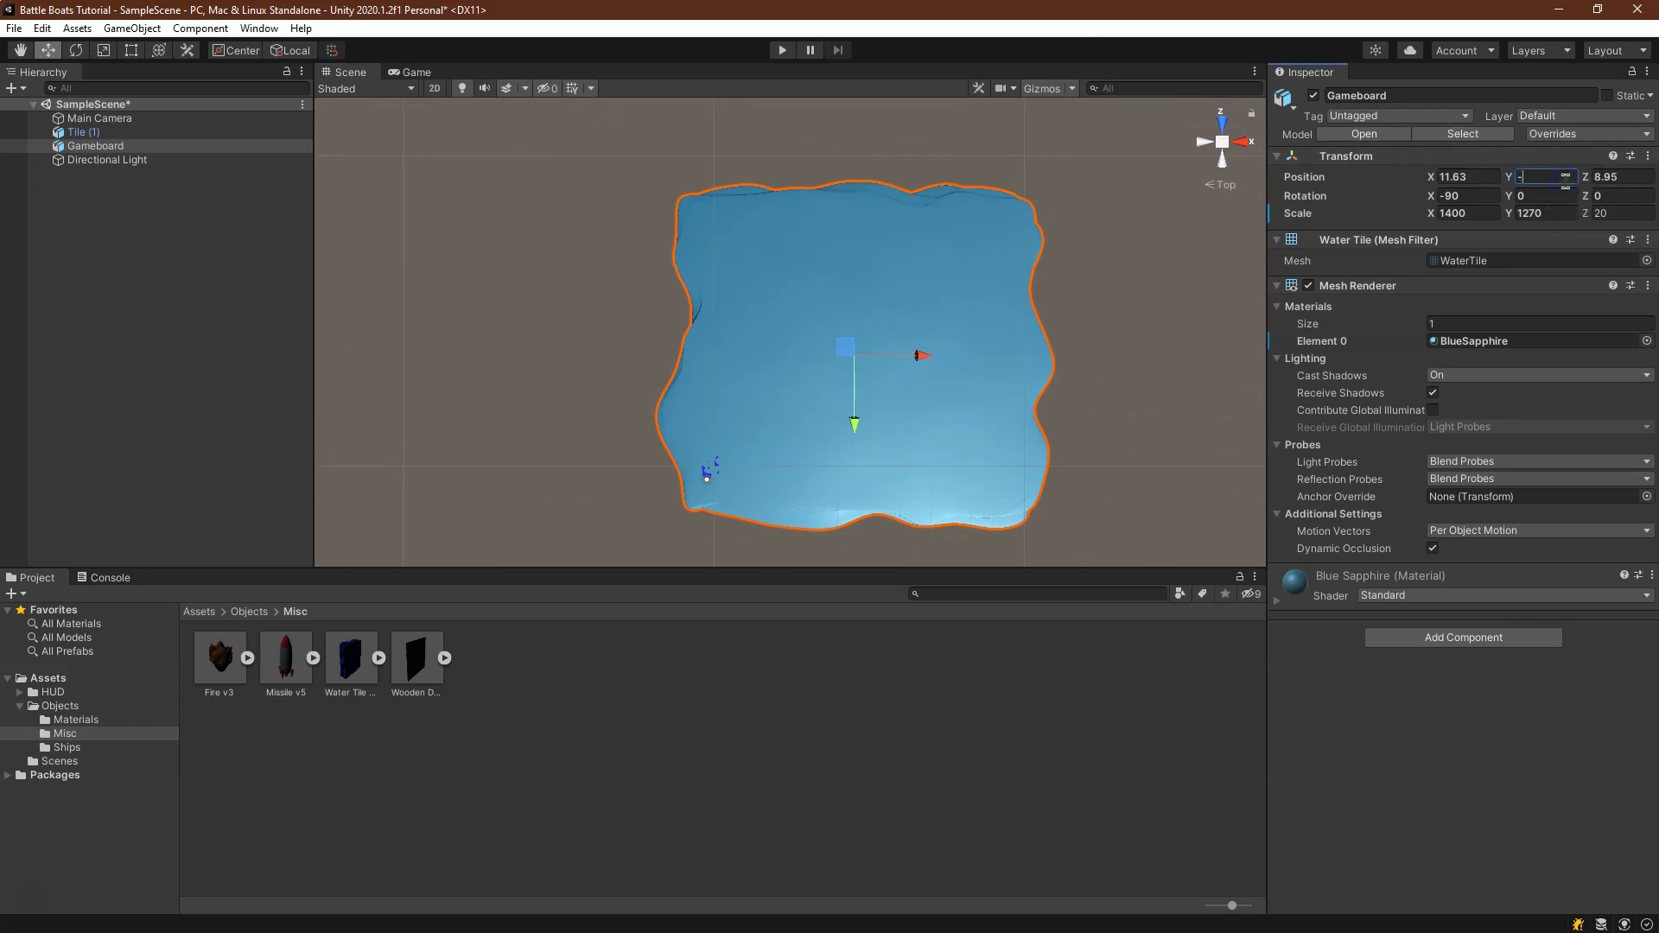
pyautogui.moveTo(1058, 393); pyautogui.dragTo(970, 193, button='right')
pyautogui.scroll(-4, 872, 381)
pyautogui.moveTo(822, 546); pyautogui.dragTo(829, 532)
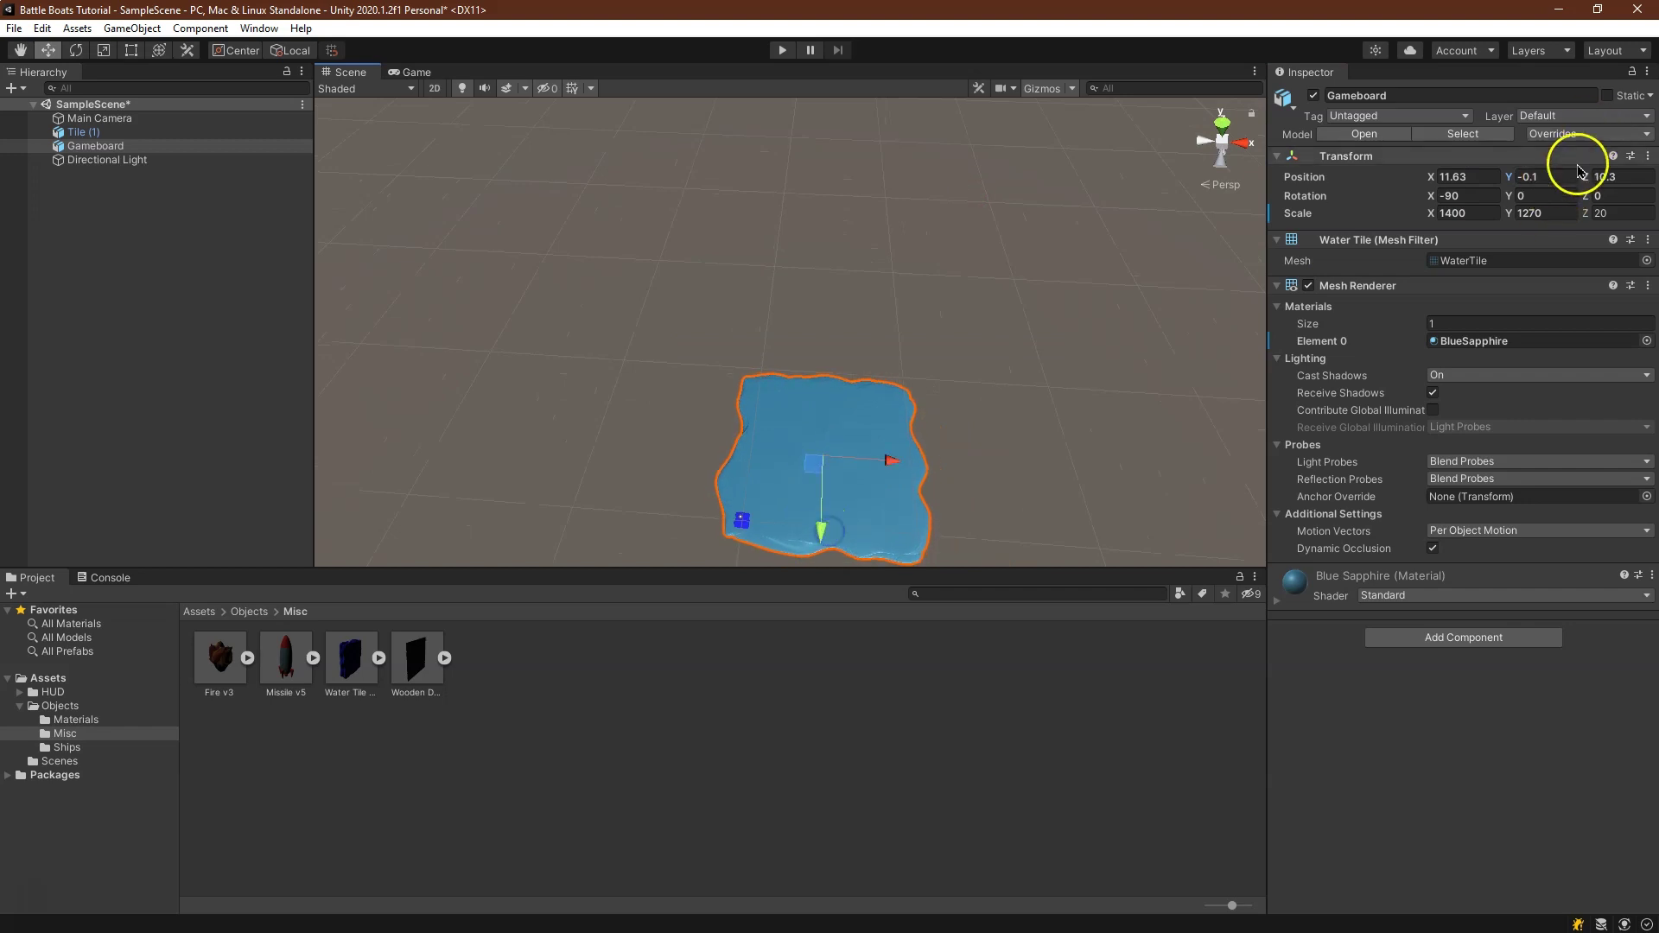
# Set the Gameboard's position to X 10, Y -0.1, Z 10
pyautogui.click(1478, 177)
pyautogui.write('10.5')
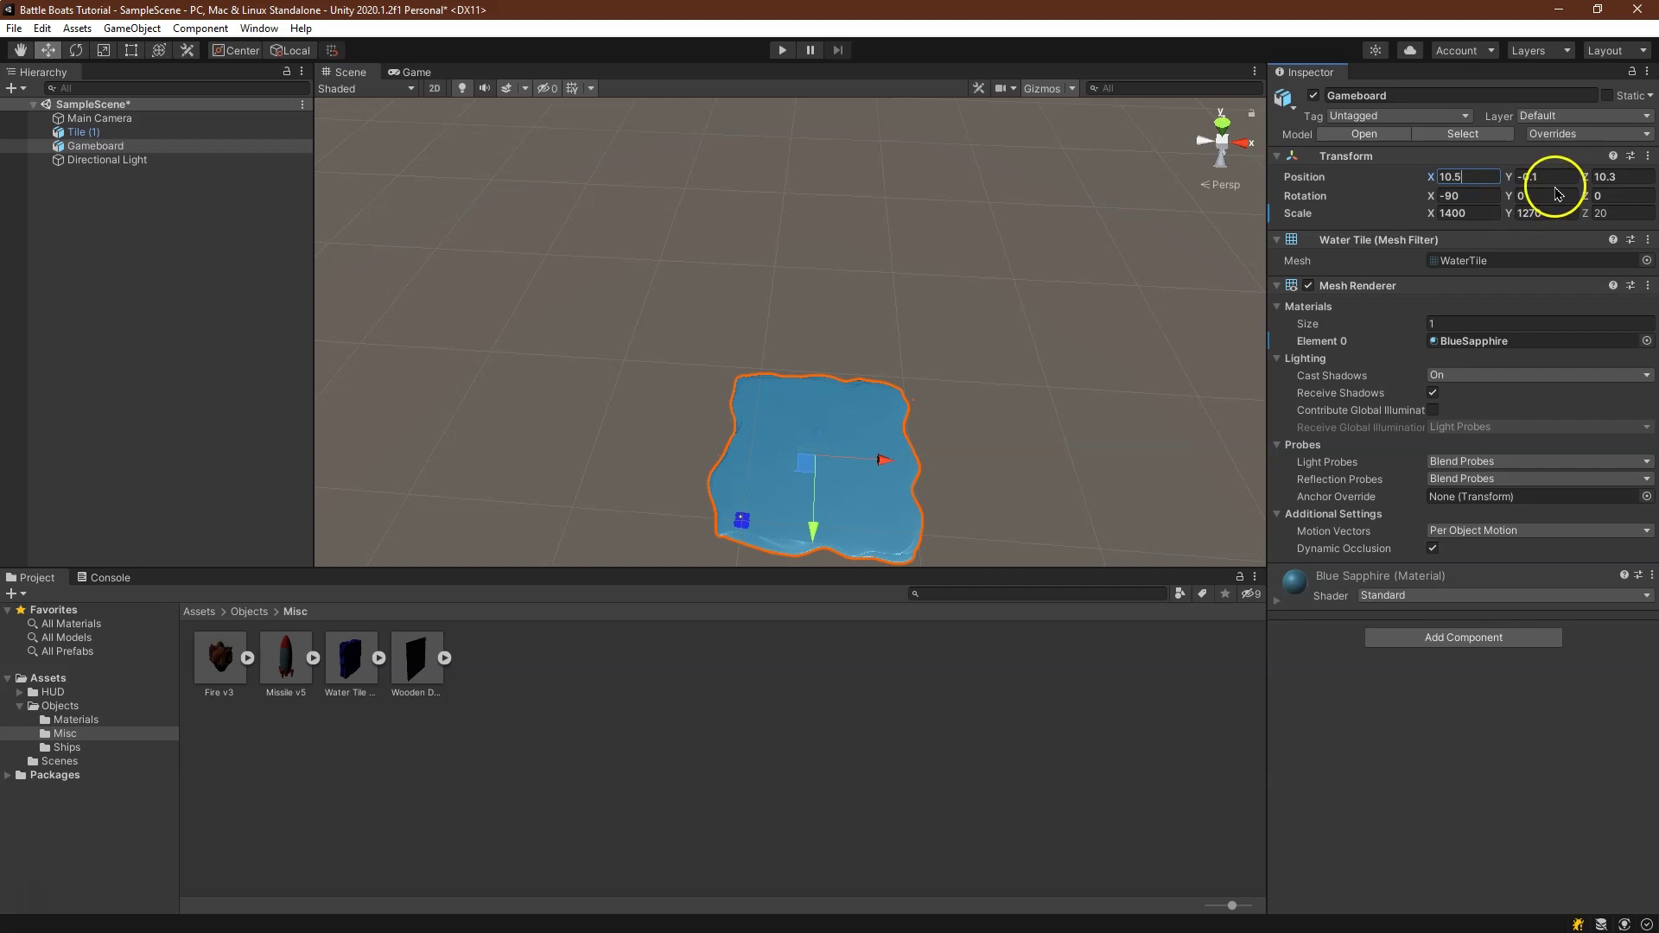
pyautogui.click(1619, 175)
pyautogui.write('10.5')
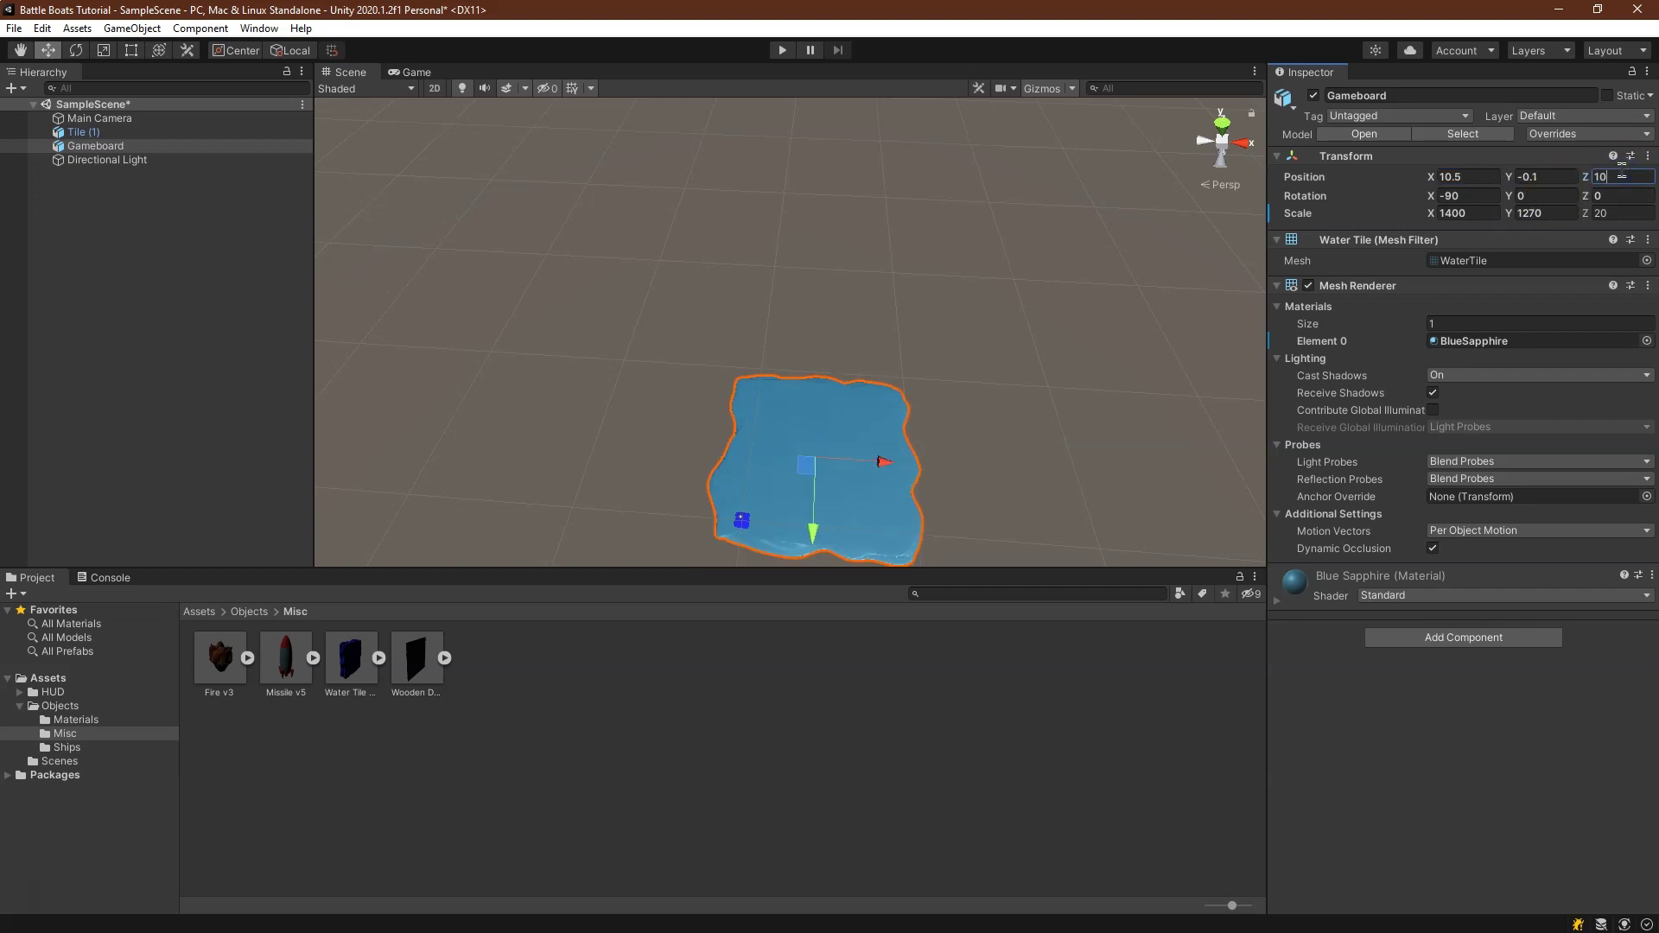
pyautogui.write('10')
pyautogui.press('Tab')
pyautogui.press('BackSpace')
pyautogui.write('-0.1')
pyautogui.press('Tab')
pyautogui.write('10')
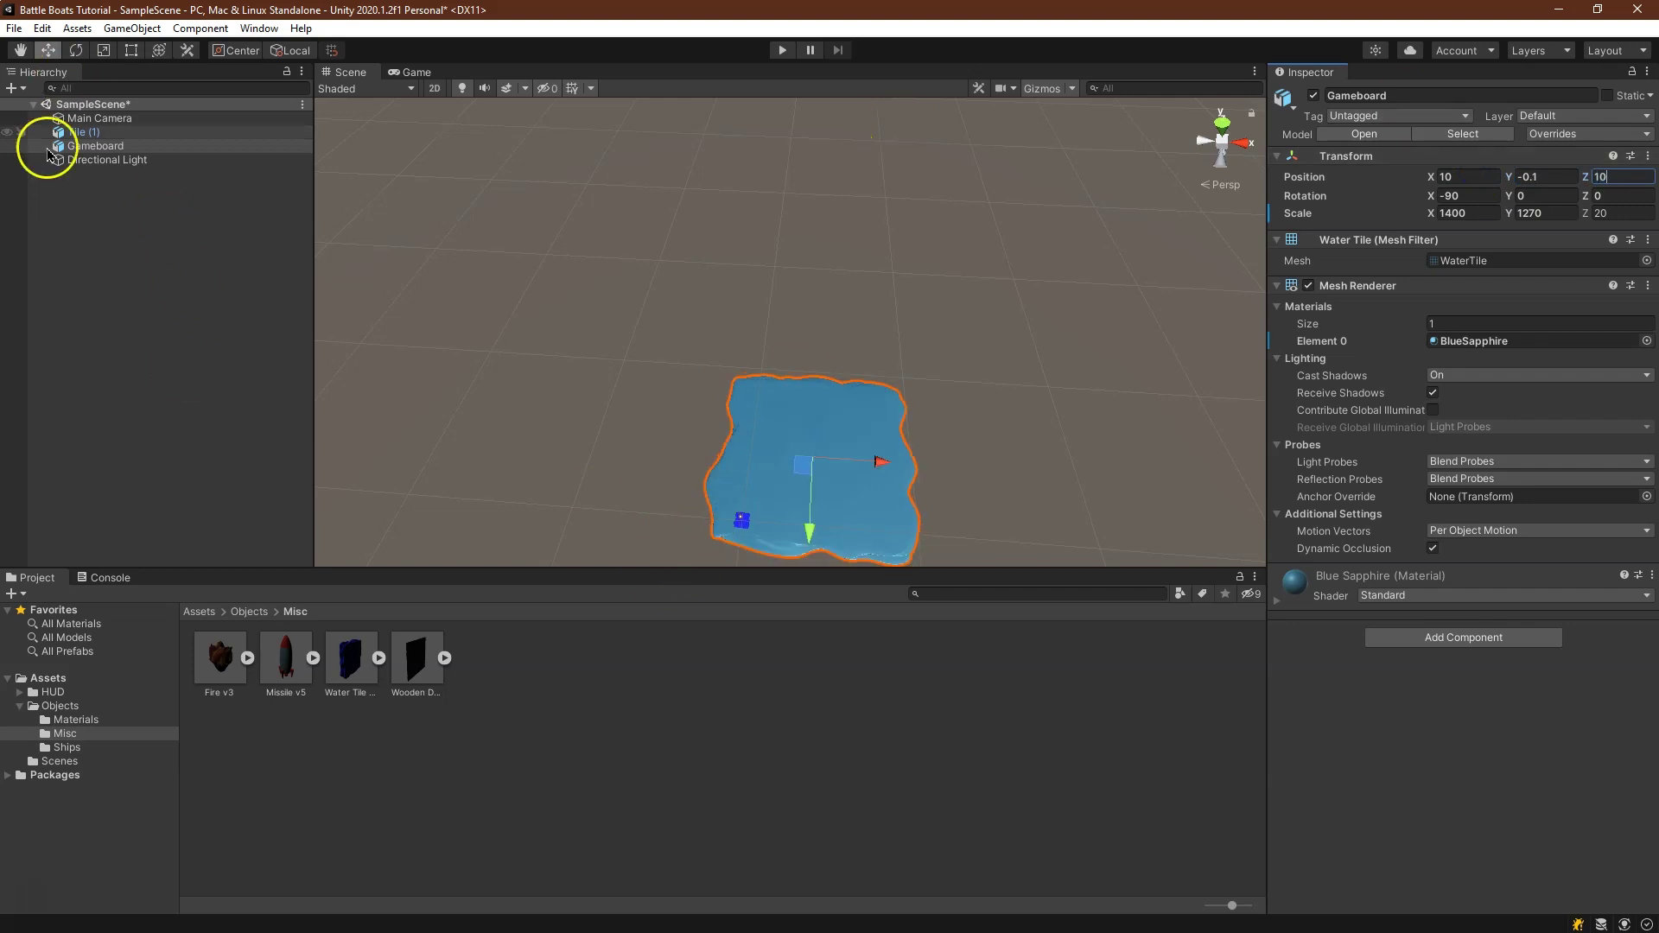
# Reorder the scene hierarchy so Gameboard sits above Tile (1), and nest Directional Light under Main Camera
pyautogui.doubleClick(134, 131)
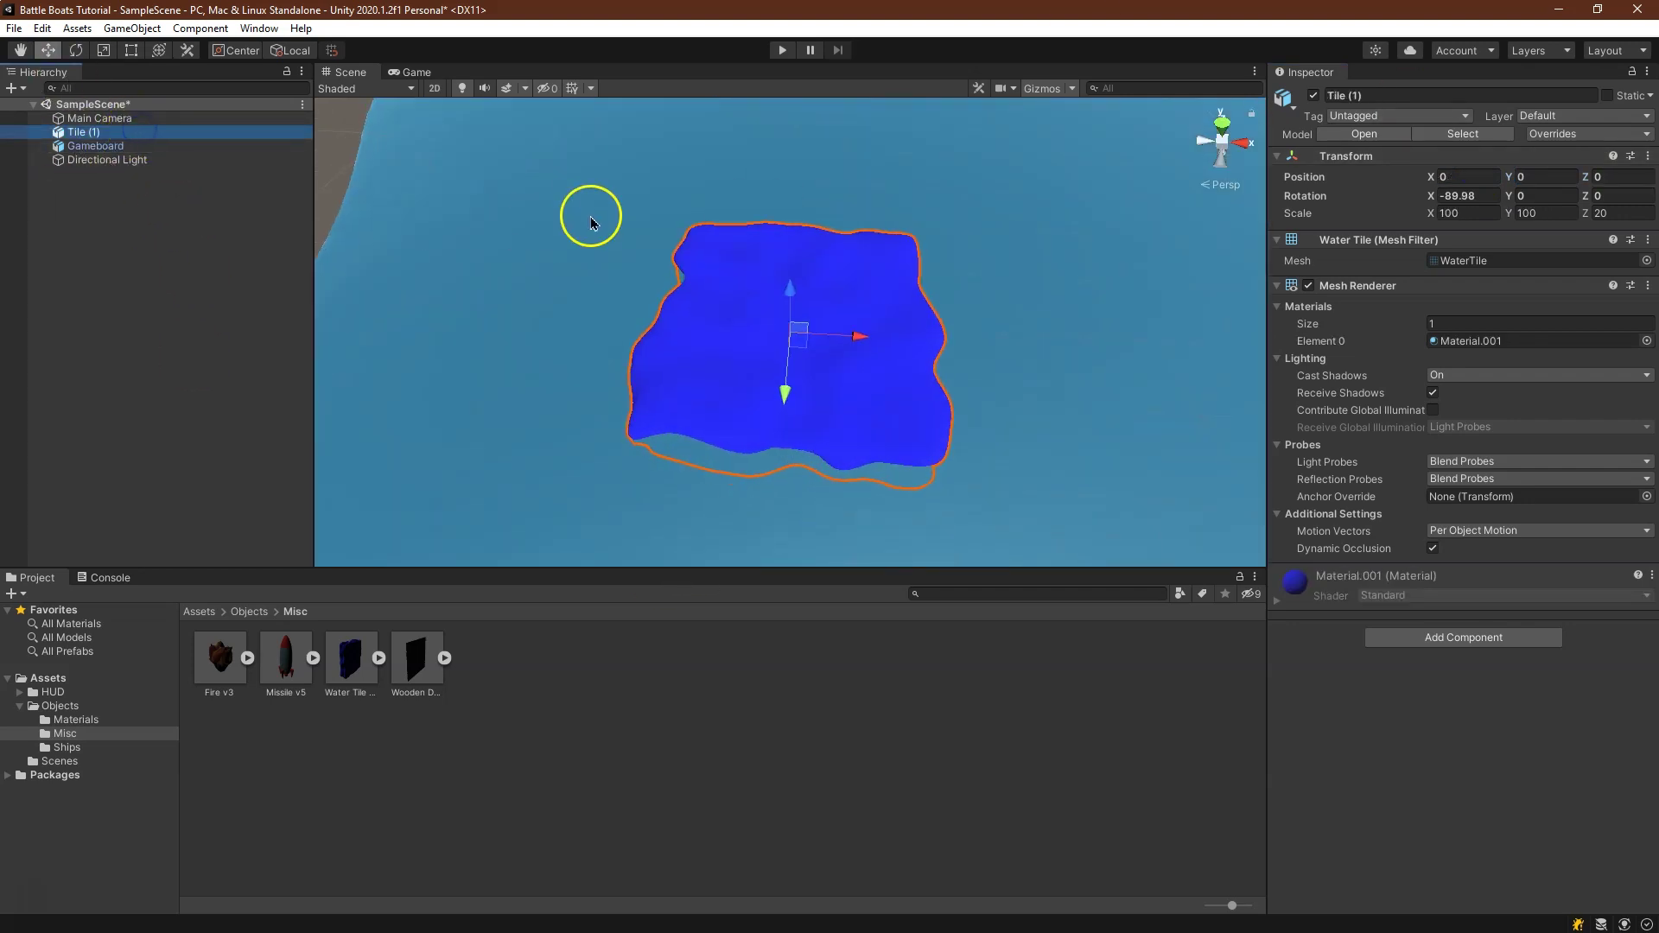
pyautogui.keyDown('alt'); pyautogui.moveTo(853, 283); pyautogui.dragTo(1146, 205); pyautogui.keyUp('alt')
pyautogui.moveTo(1146, 205); pyautogui.dragTo(1153, 261, button='right')
pyautogui.click(27, 52)
pyautogui.moveTo(1025, 260); pyautogui.dragTo(971, 380)
pyautogui.click(86, 132)
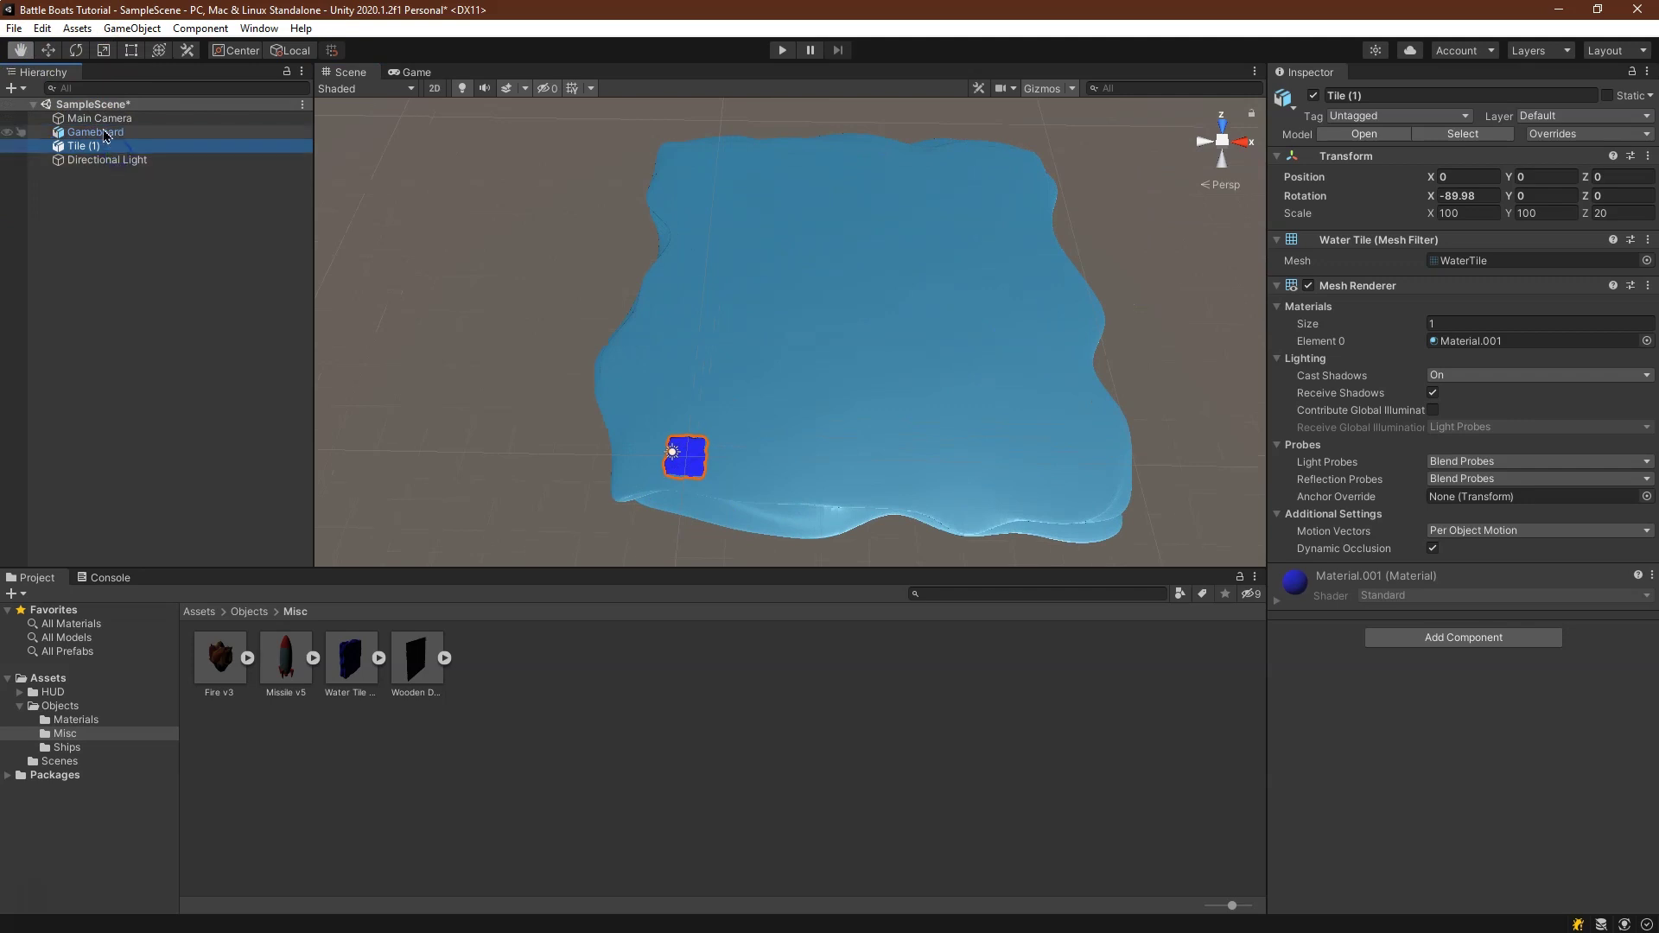
pyautogui.moveTo(121, 160); pyautogui.dragTo(129, 120)
pyautogui.click(45, 119)
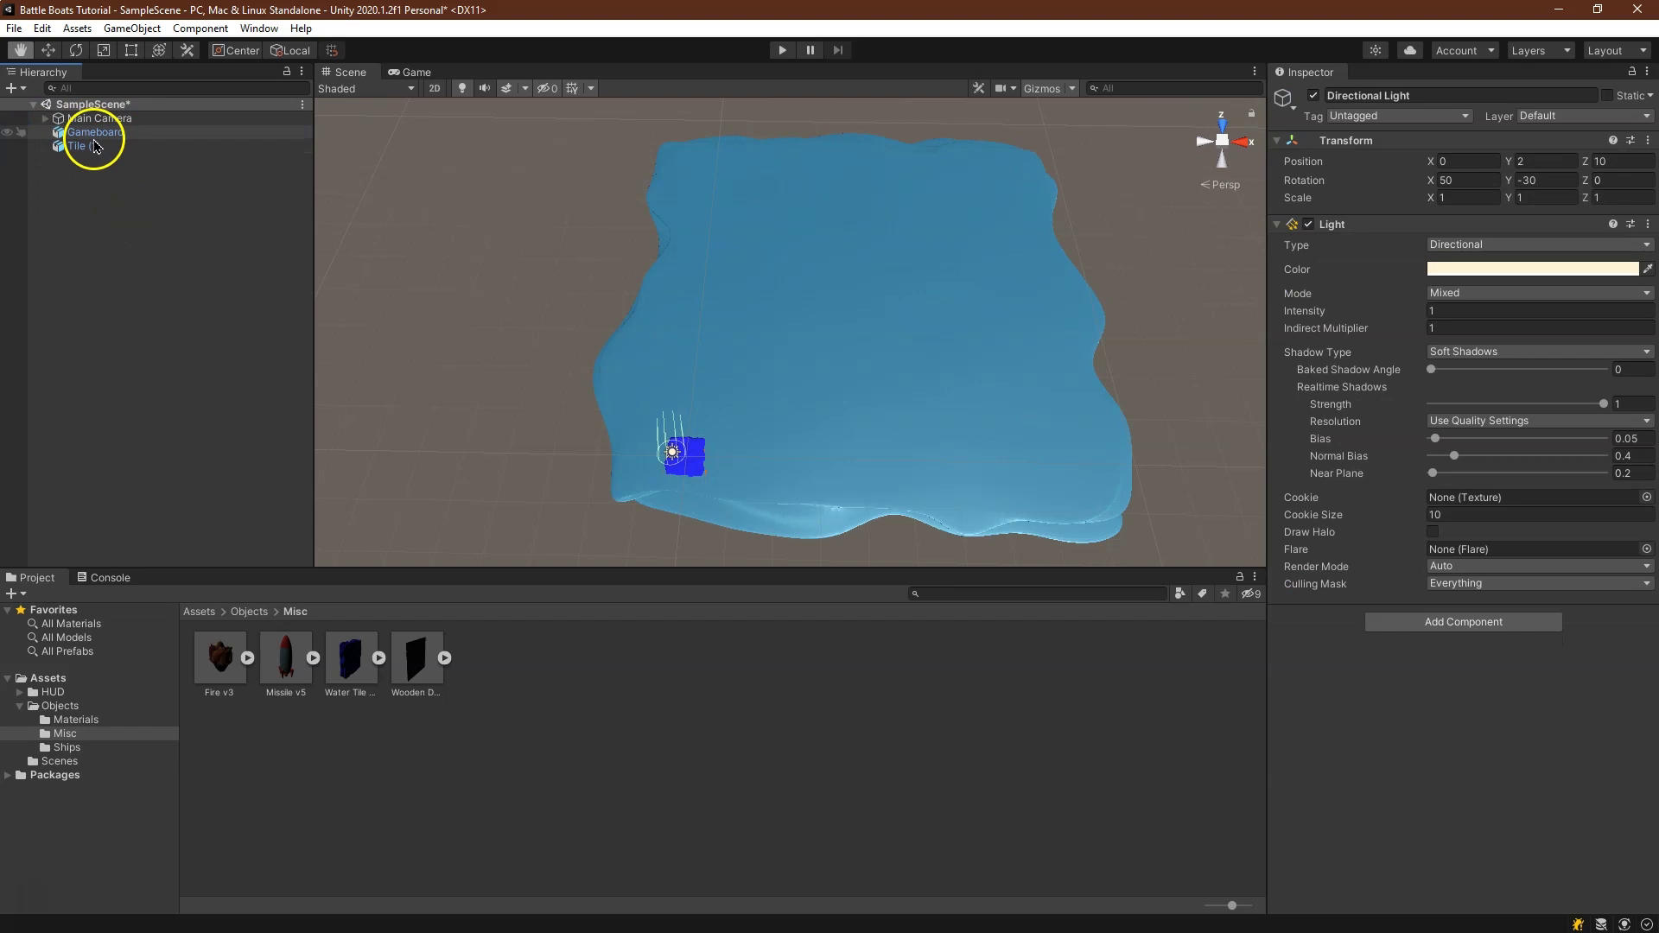
# Duplicate Tile (1) in the scene
pyautogui.click(123, 146)
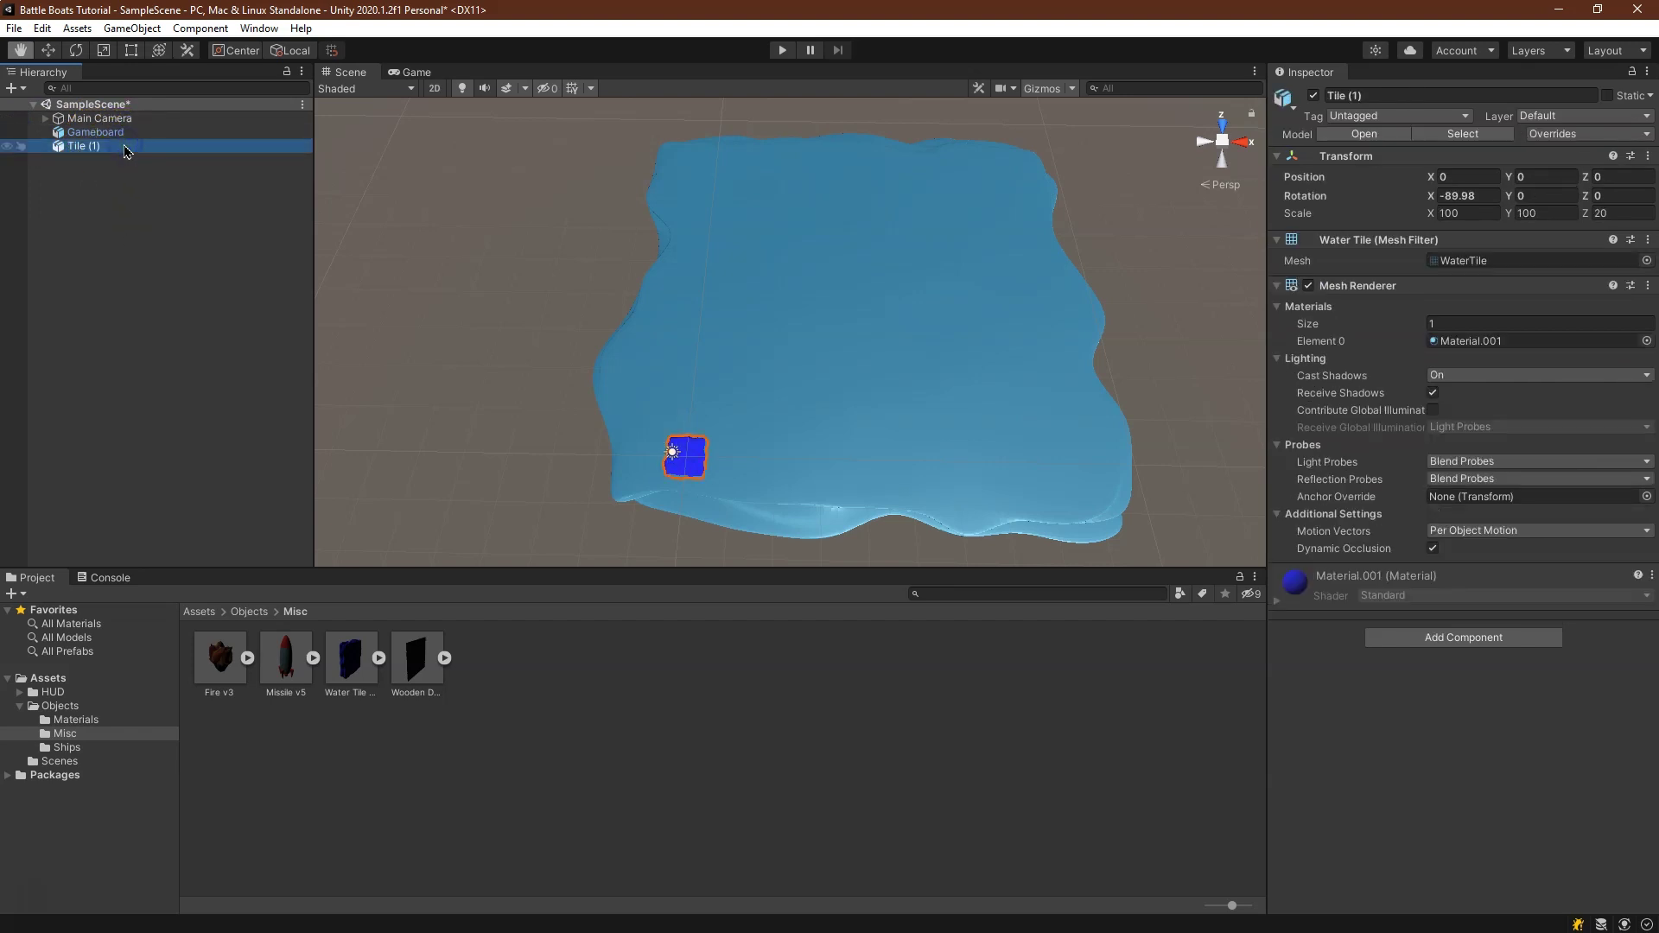
pyautogui.rightClick(90, 145)
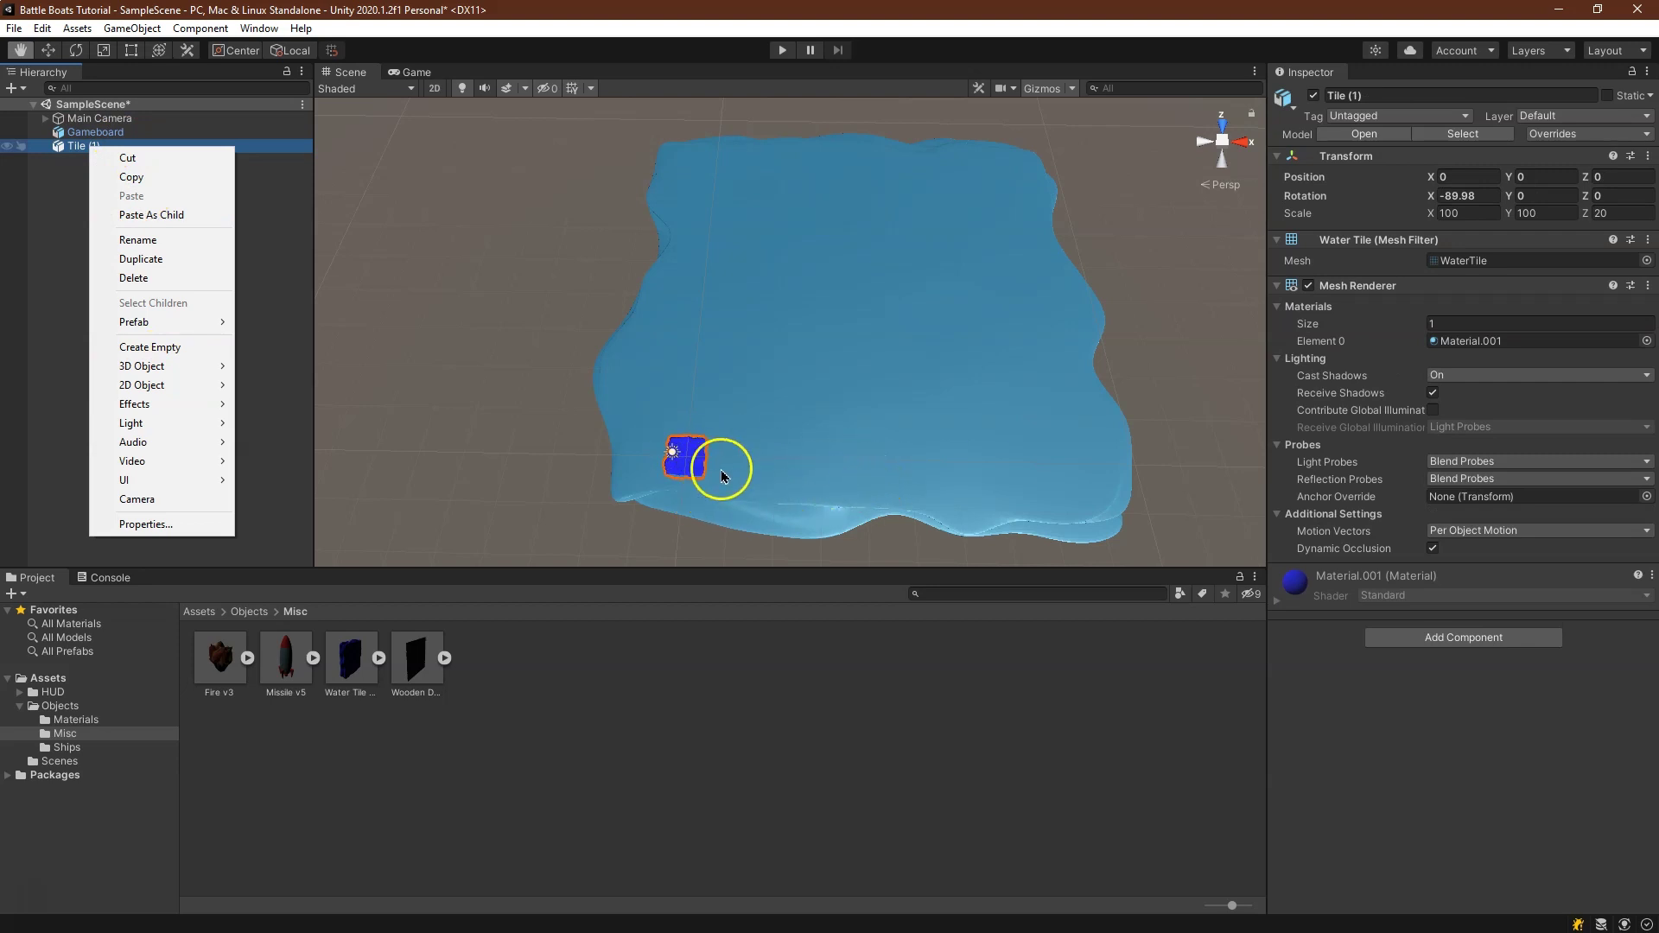
pyautogui.click(173, 259)
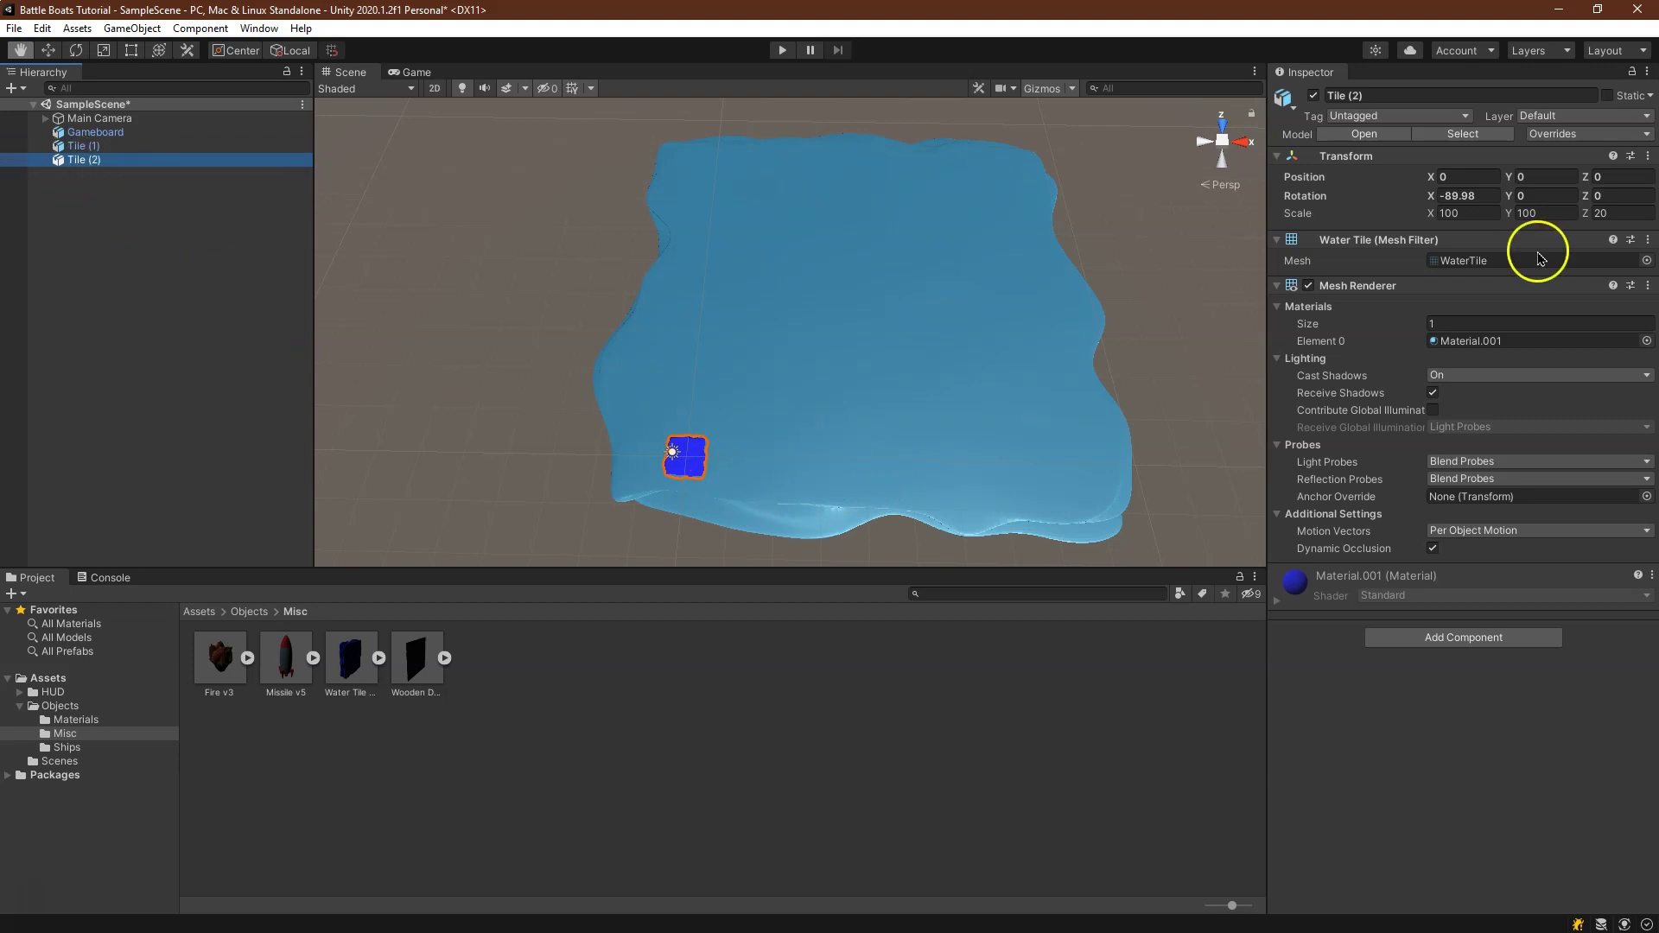
# Set the X rotation of both Tile (1) and Tile (2) to -90
pyautogui.click(91, 147)
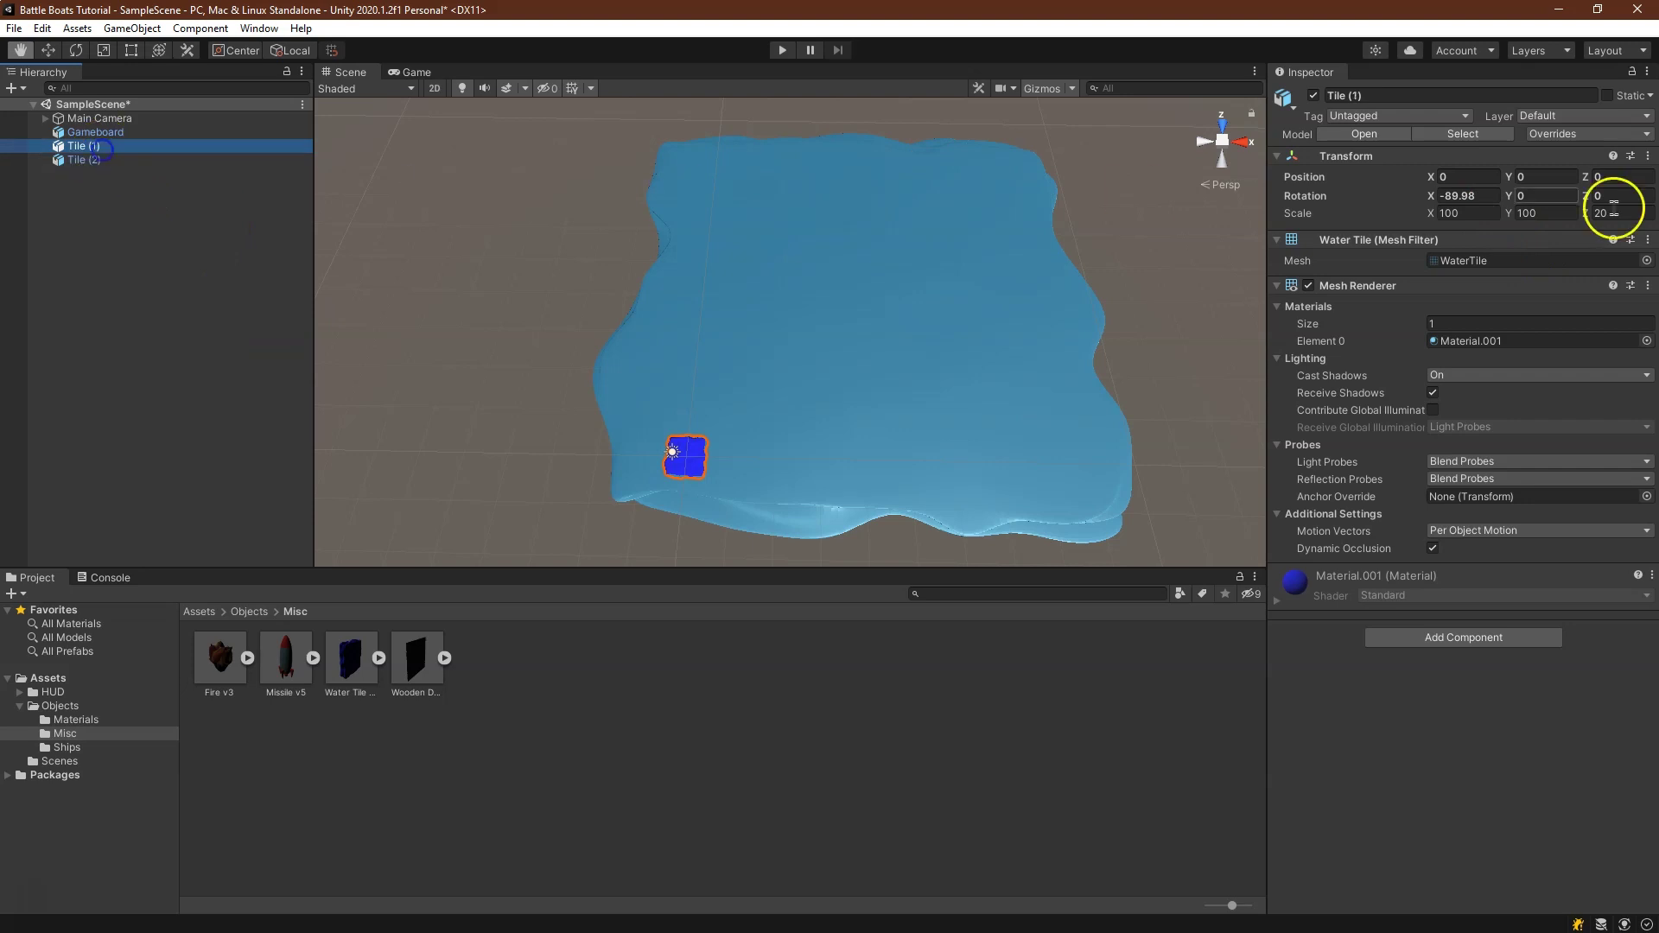
pyautogui.click(1487, 197)
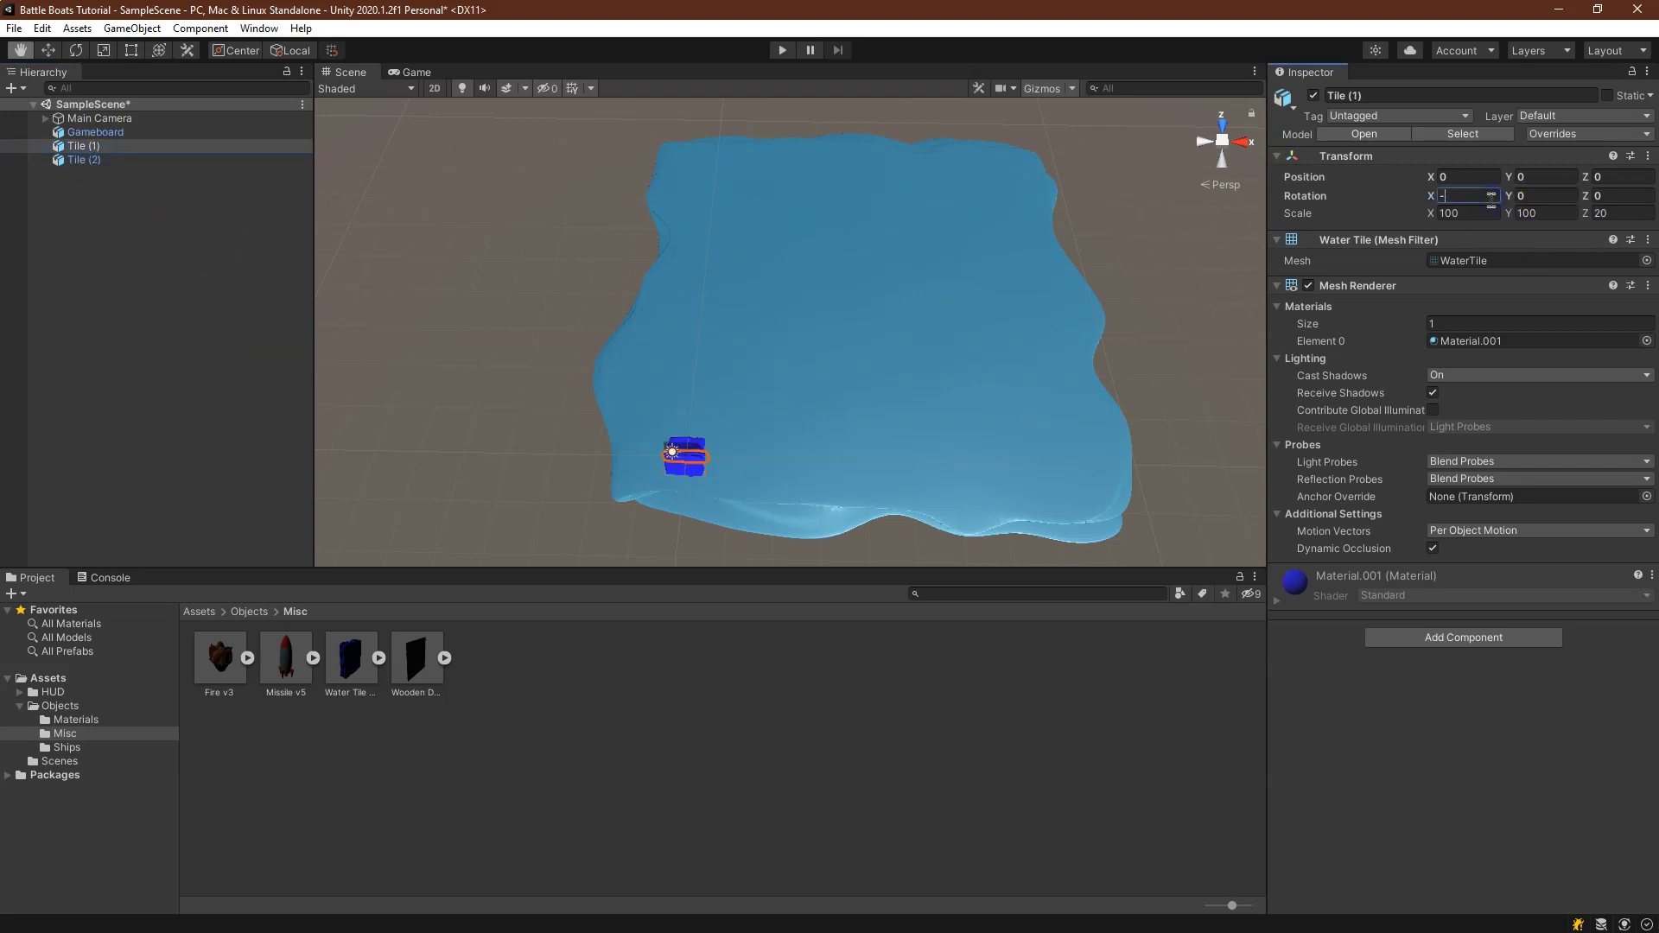
pyautogui.click(84, 160)
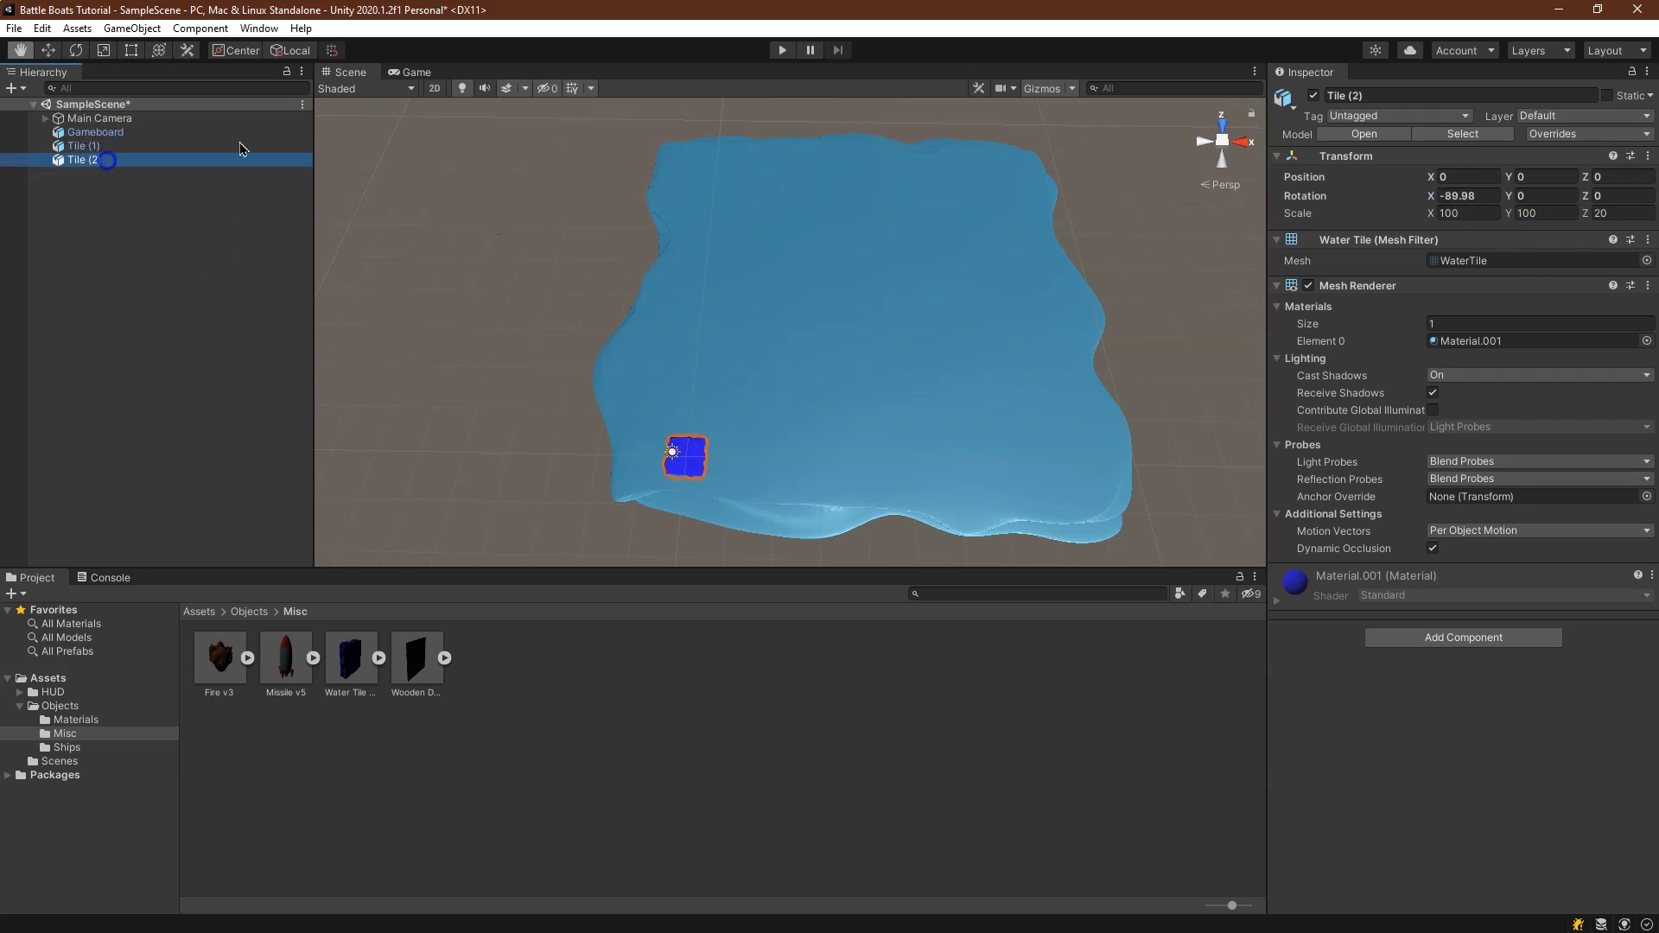
pyautogui.click(1487, 196)
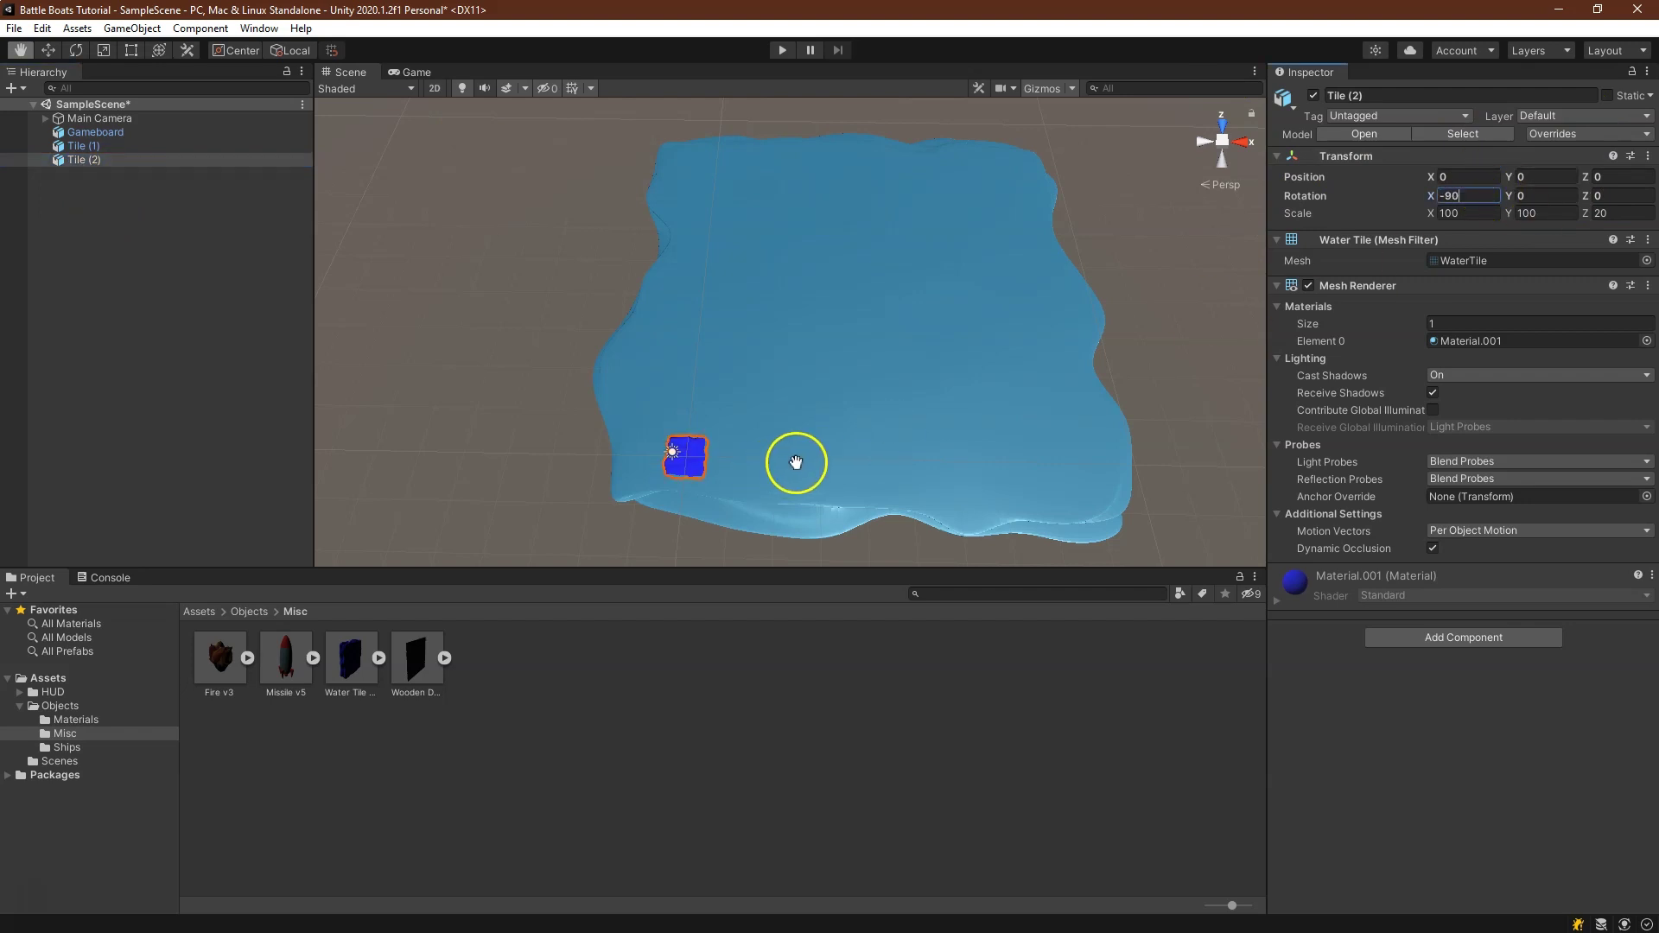
# Place Tile (2) beside Tile (1) by setting its X position to 2.25
pyautogui.scroll(1, 611, 470)
pyautogui.scroll(4, 704, 418)
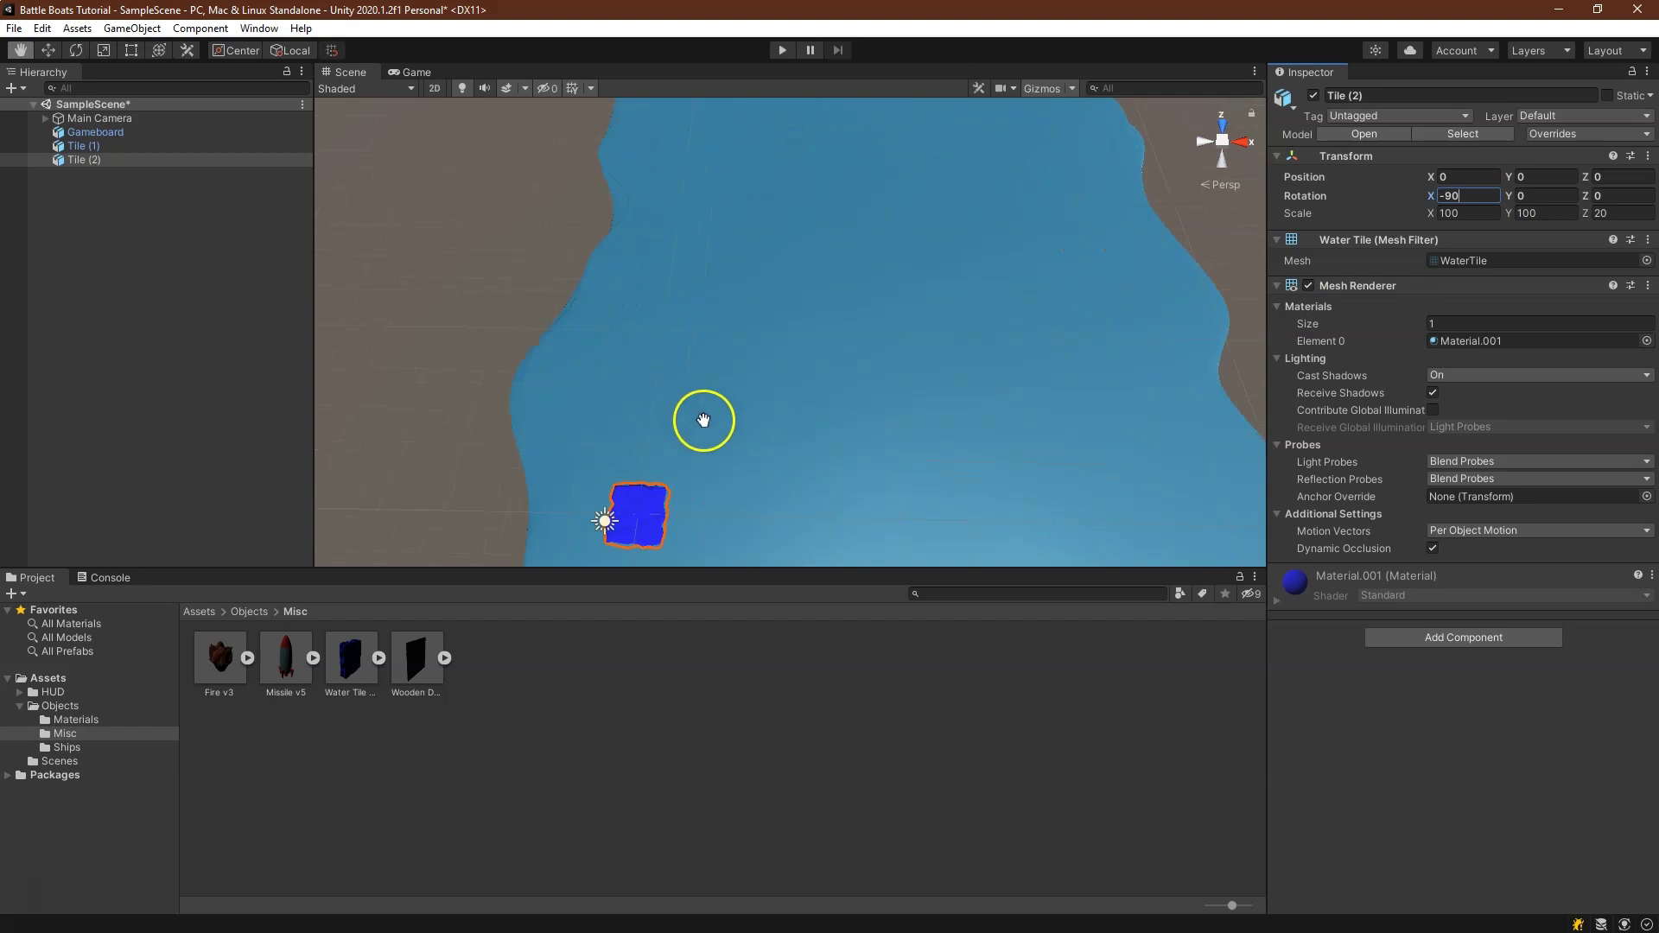
pyautogui.moveTo(715, 437); pyautogui.dragTo(761, 237)
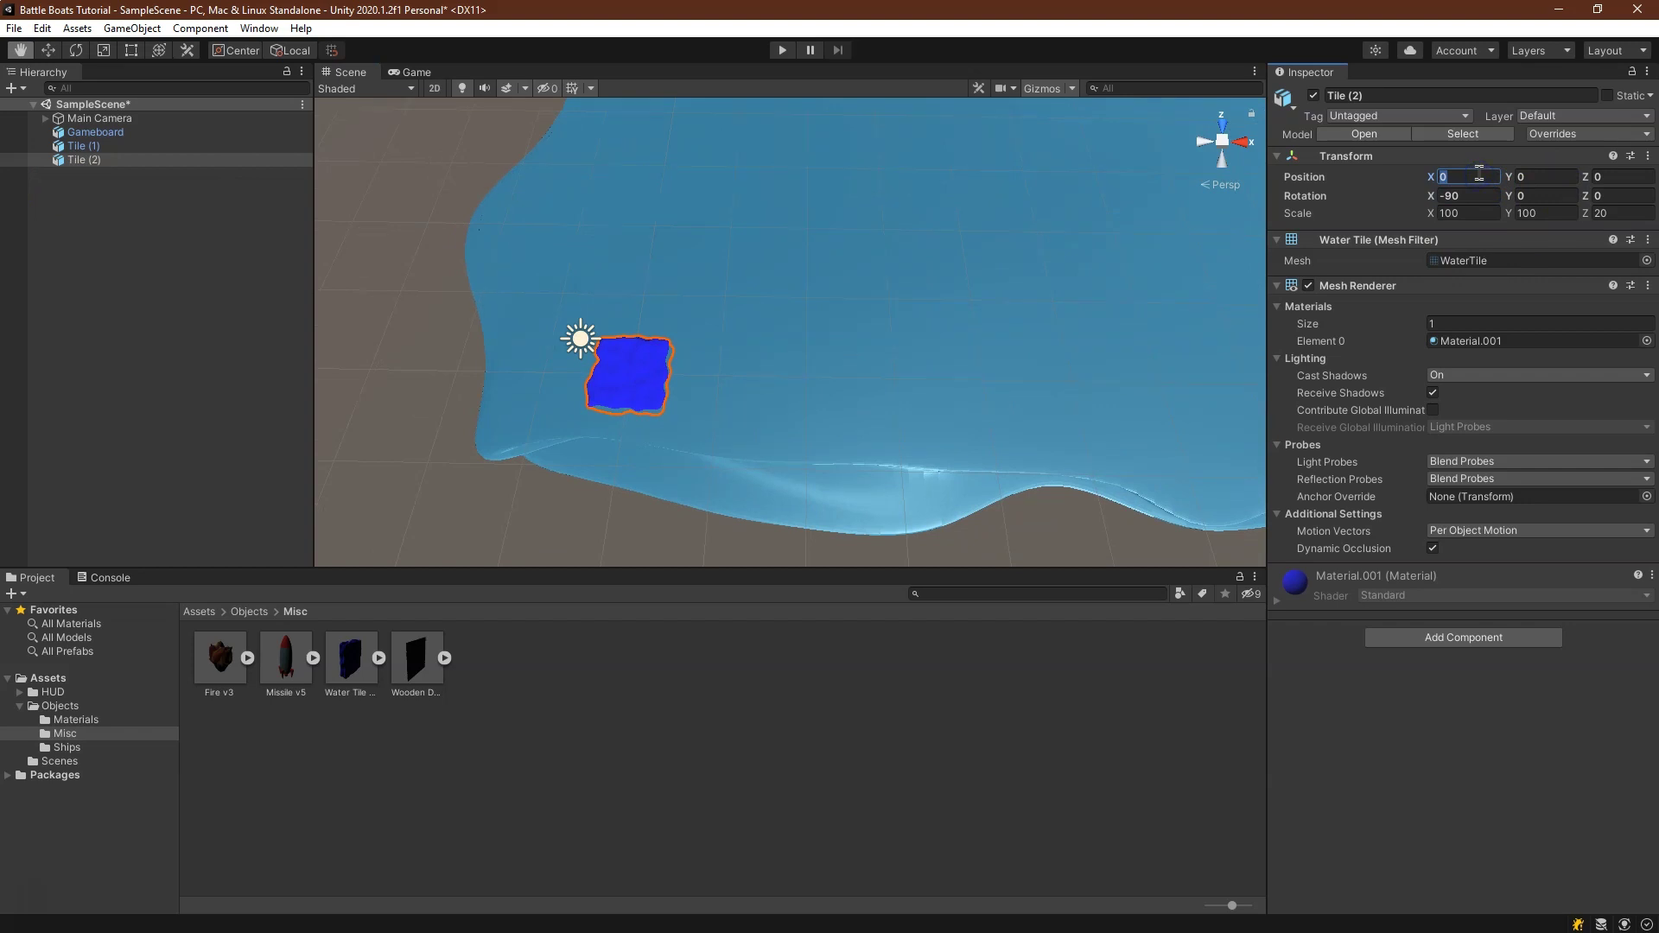
pyautogui.write('2.25')
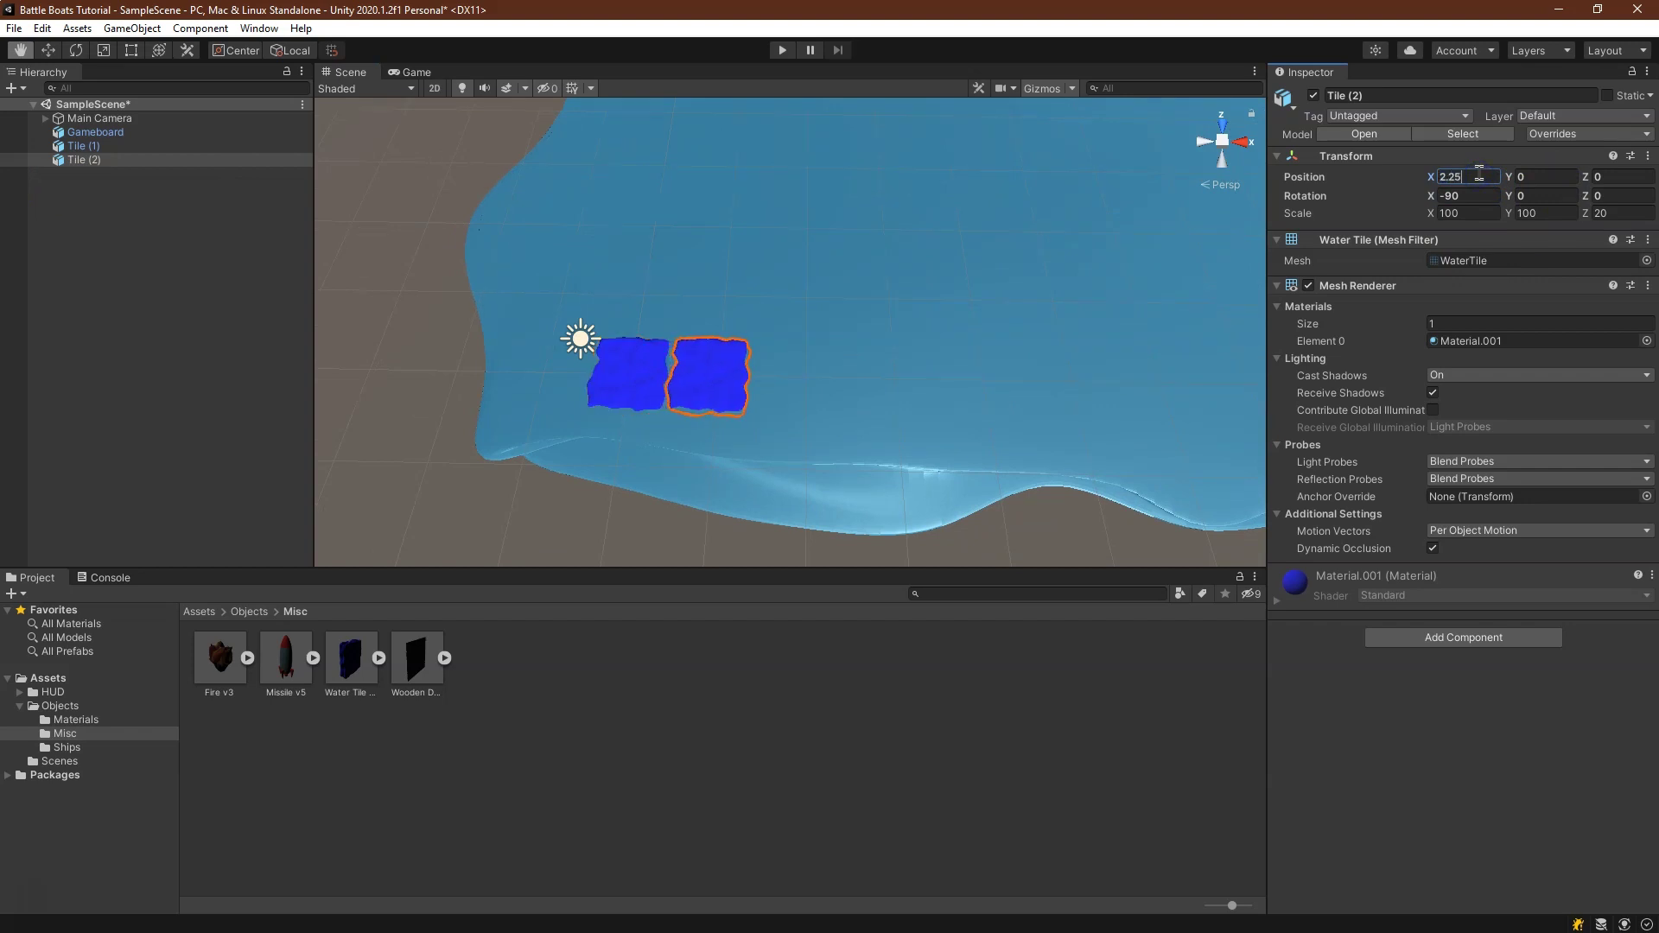
# Examine the spacing between Tile (1) and Tile (2) on the gameboard up close and from several angles
pyautogui.click(97, 161)
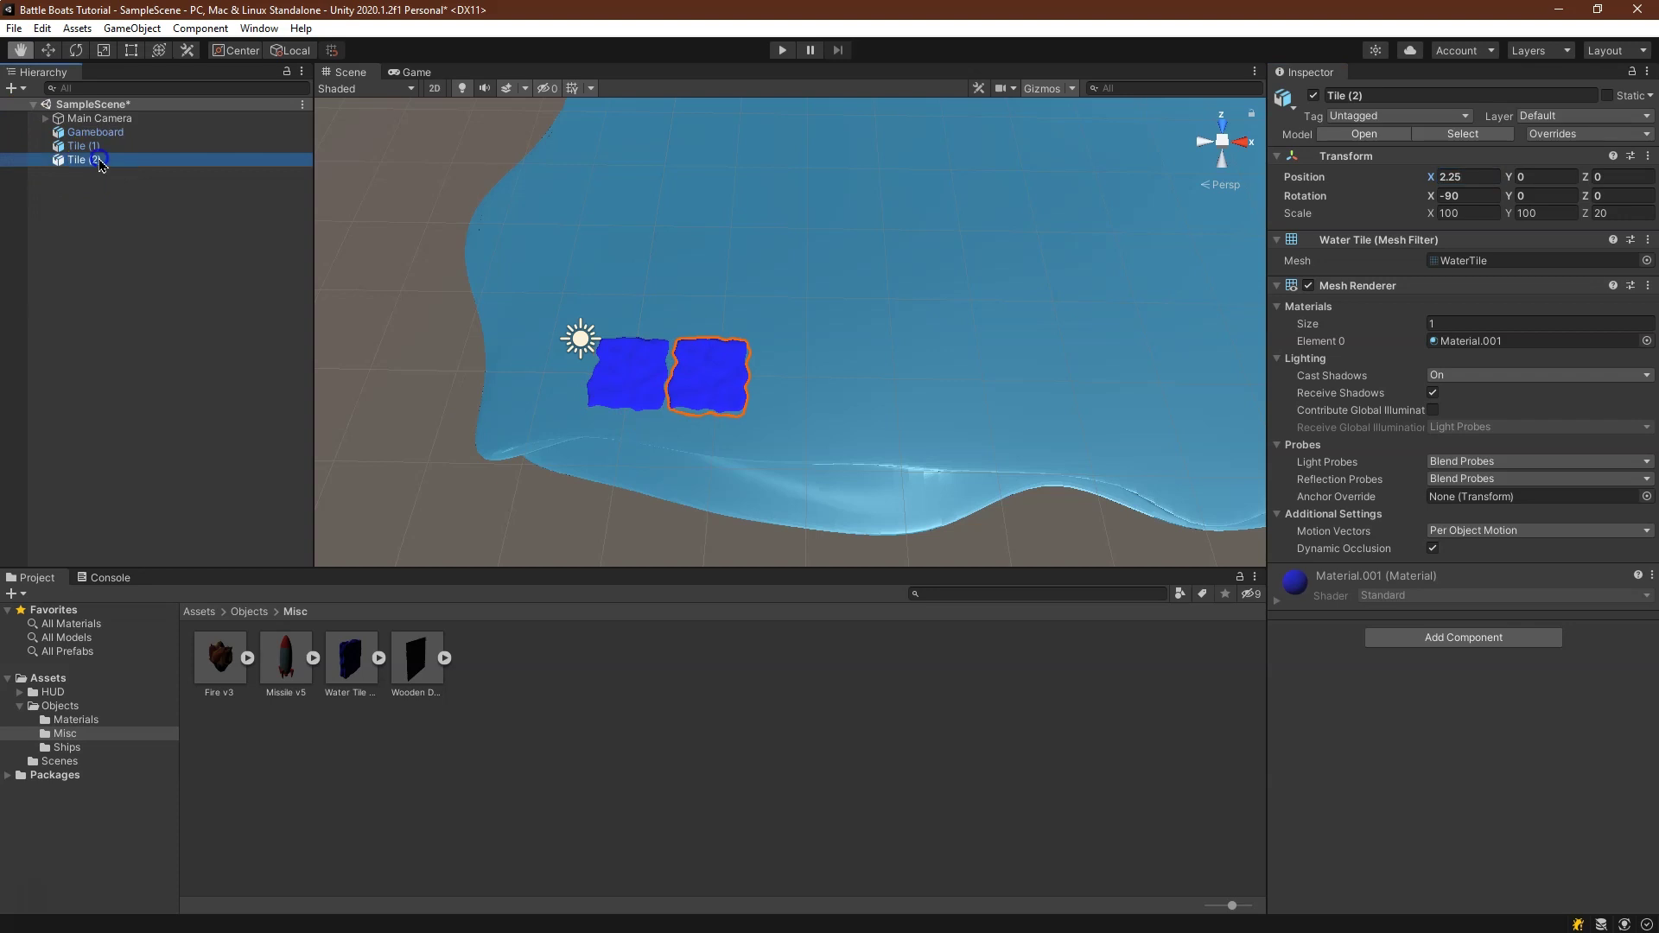
pyautogui.doubleClick(99, 160)
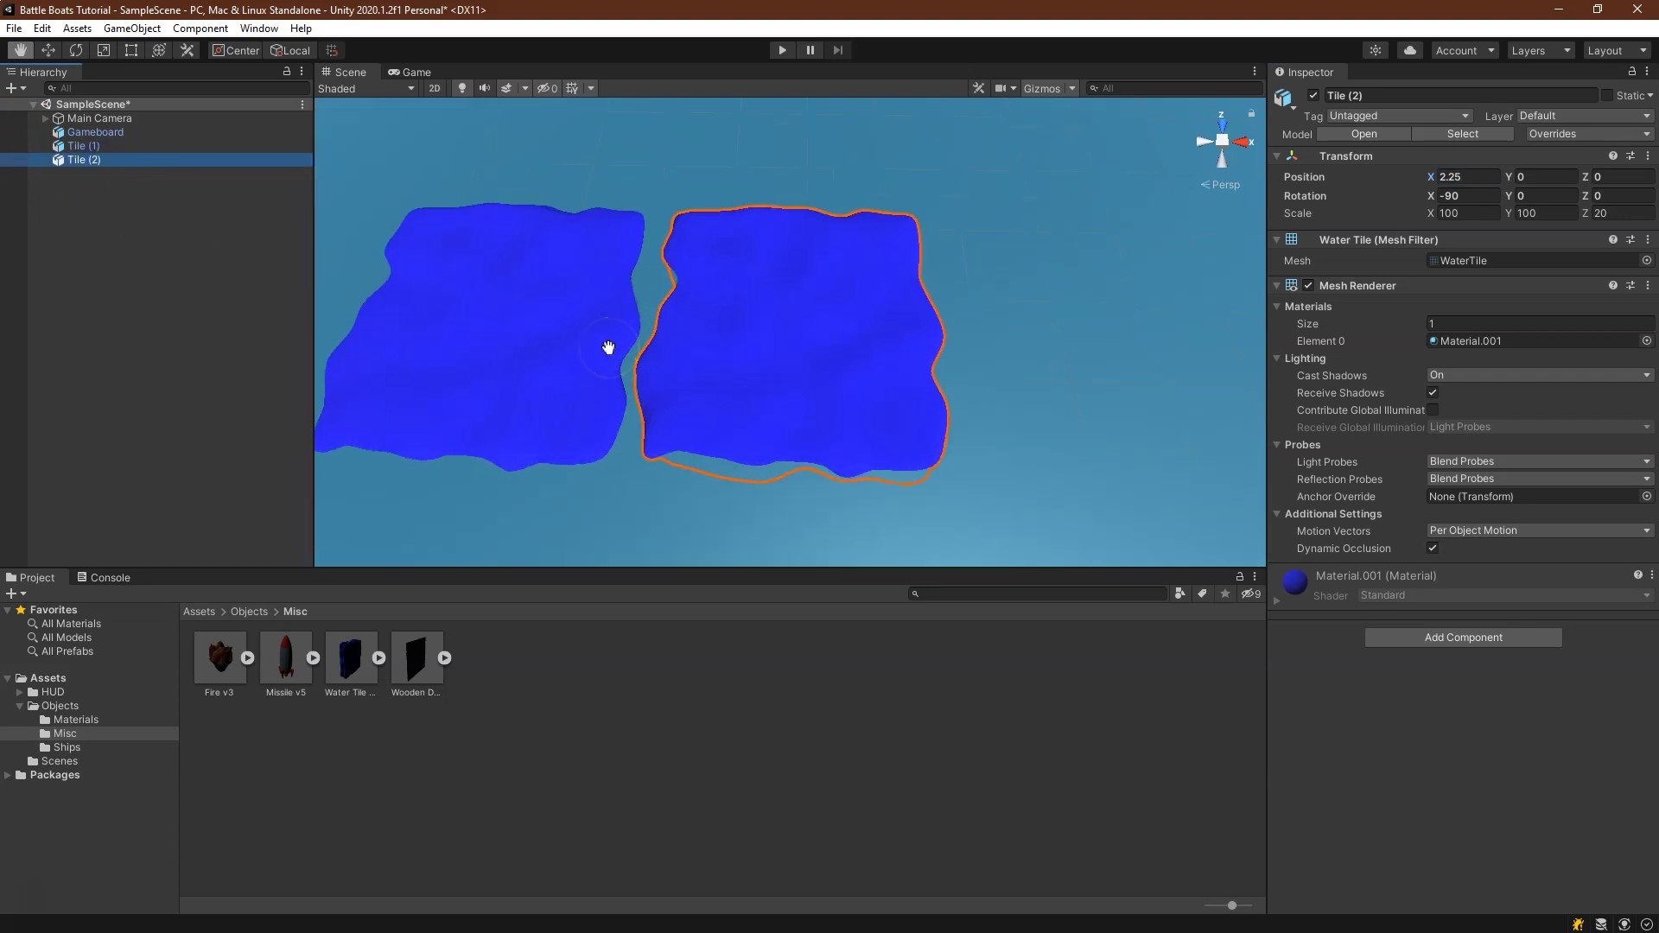
pyautogui.moveTo(680, 415); pyautogui.dragTo(719, 273, button='right')
pyautogui.moveTo(692, 385); pyautogui.dragTo(712, 136)
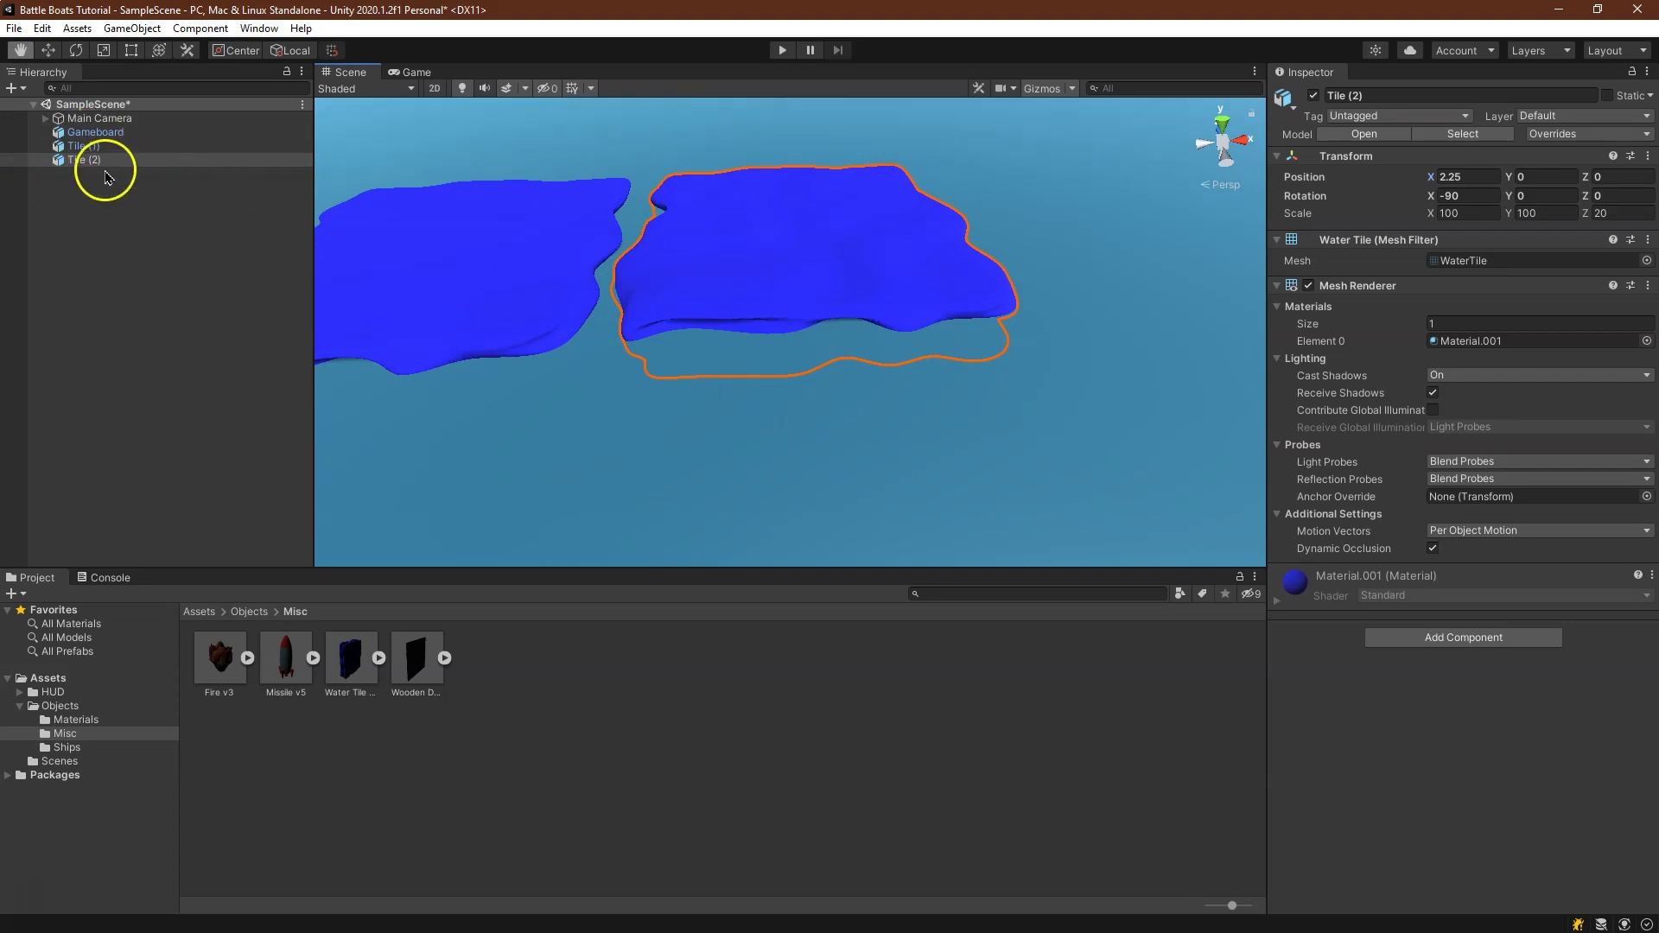
pyautogui.scroll(-5, 548, 308)
pyautogui.scroll(-5, 534, 275)
pyautogui.moveTo(915, 281); pyautogui.dragTo(781, 138, button='right')
pyautogui.moveTo(781, 138); pyautogui.dragTo(718, 282)
pyautogui.moveTo(717, 282); pyautogui.dragTo(1005, 291, button='right')
pyautogui.moveTo(1005, 291); pyautogui.dragTo(870, 307)
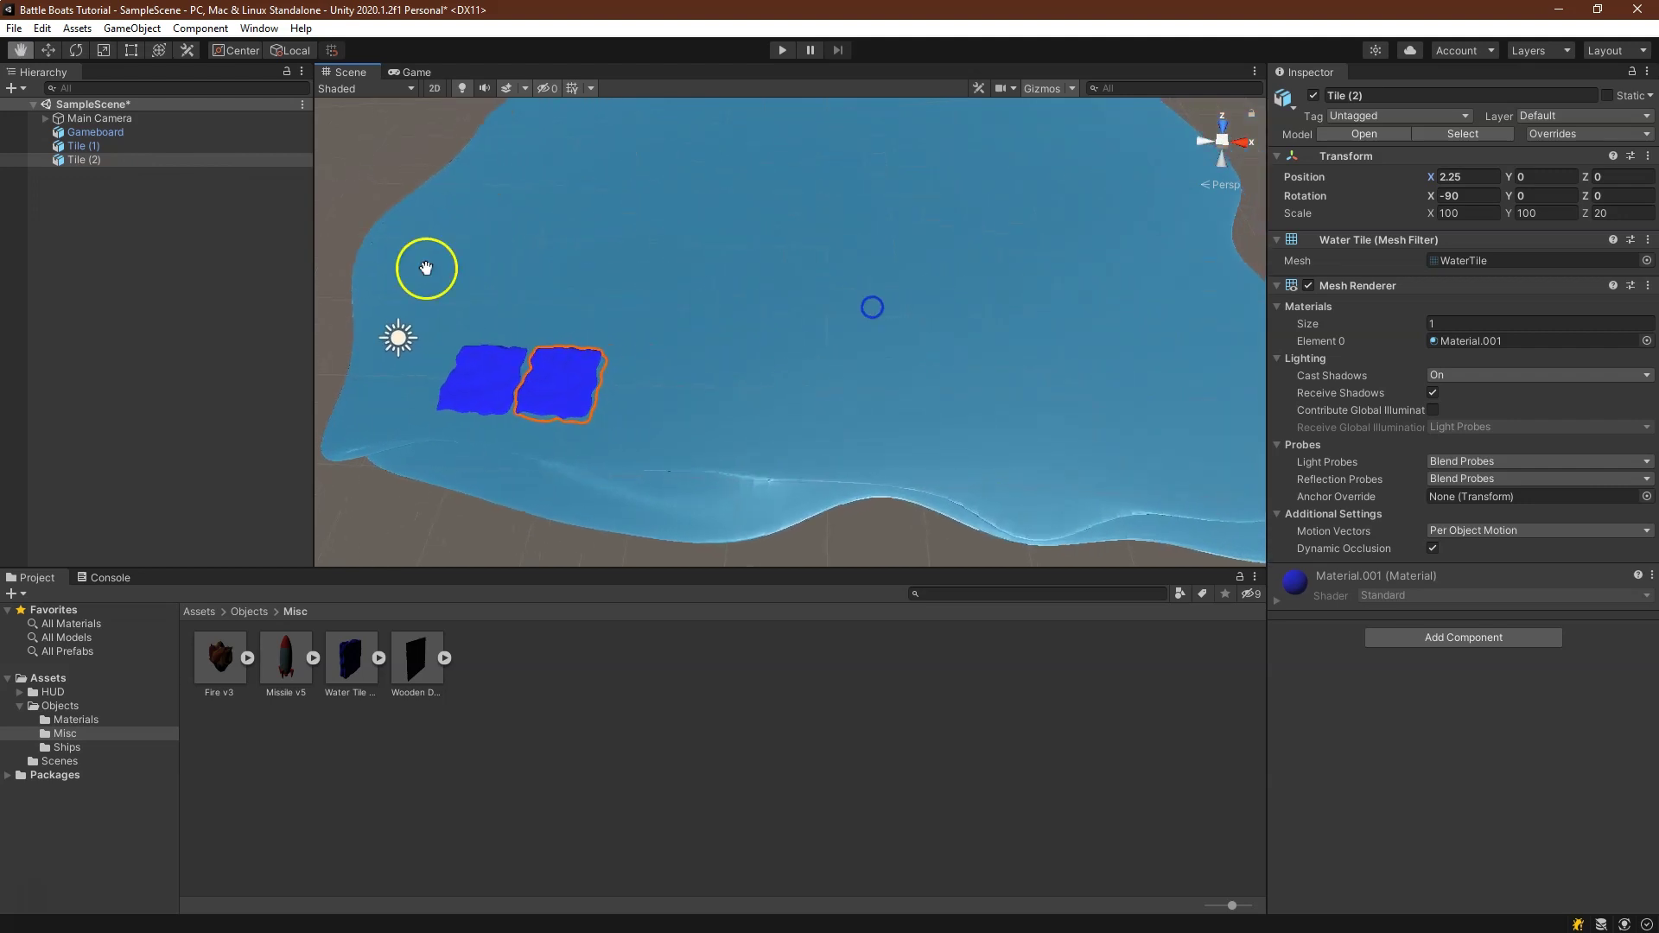
# Duplicate Tile (2) and offset the copy by 2.25 along X to 4.5
pyautogui.rightClick(110, 163)
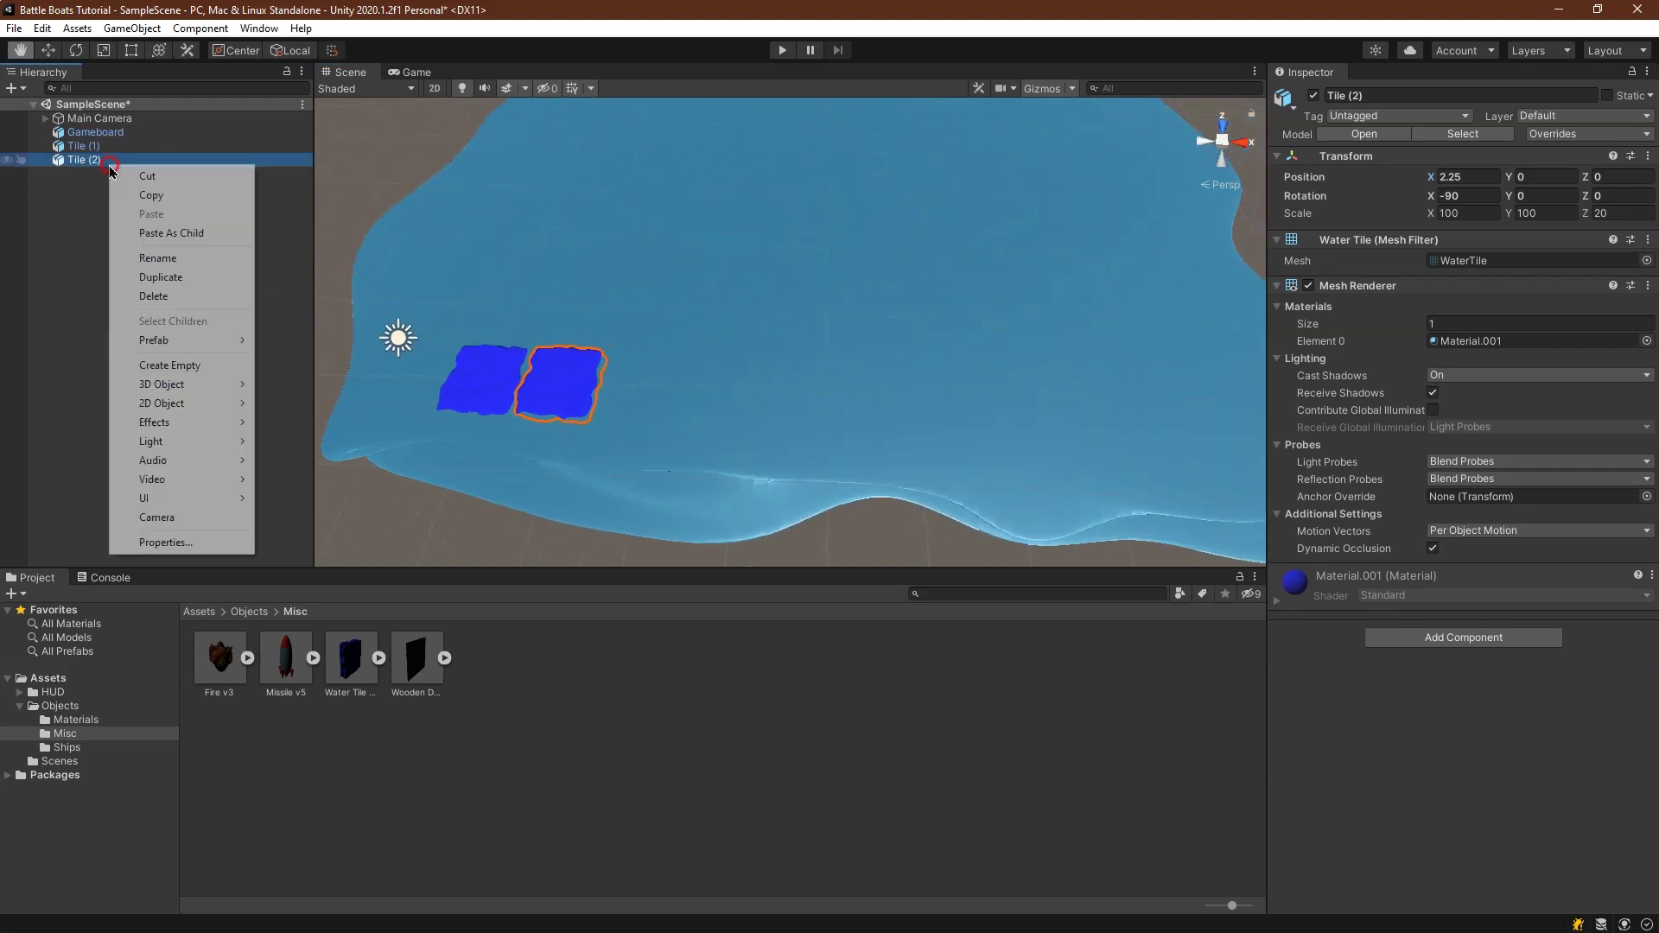
pyautogui.click(186, 277)
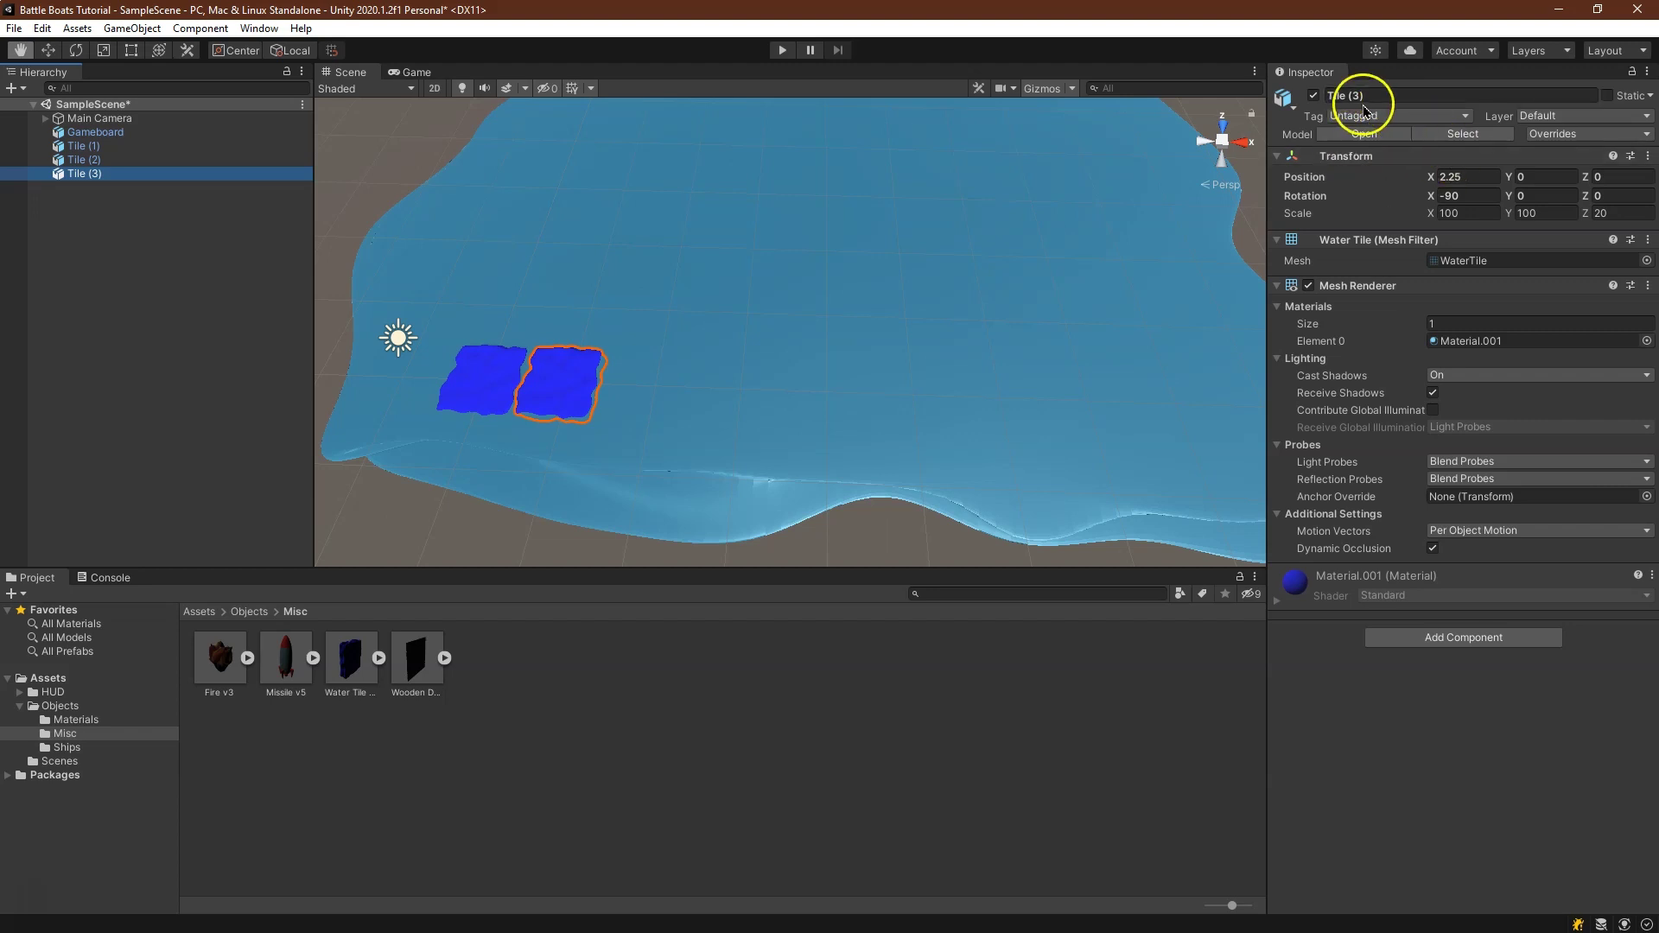
pyautogui.click(1472, 178)
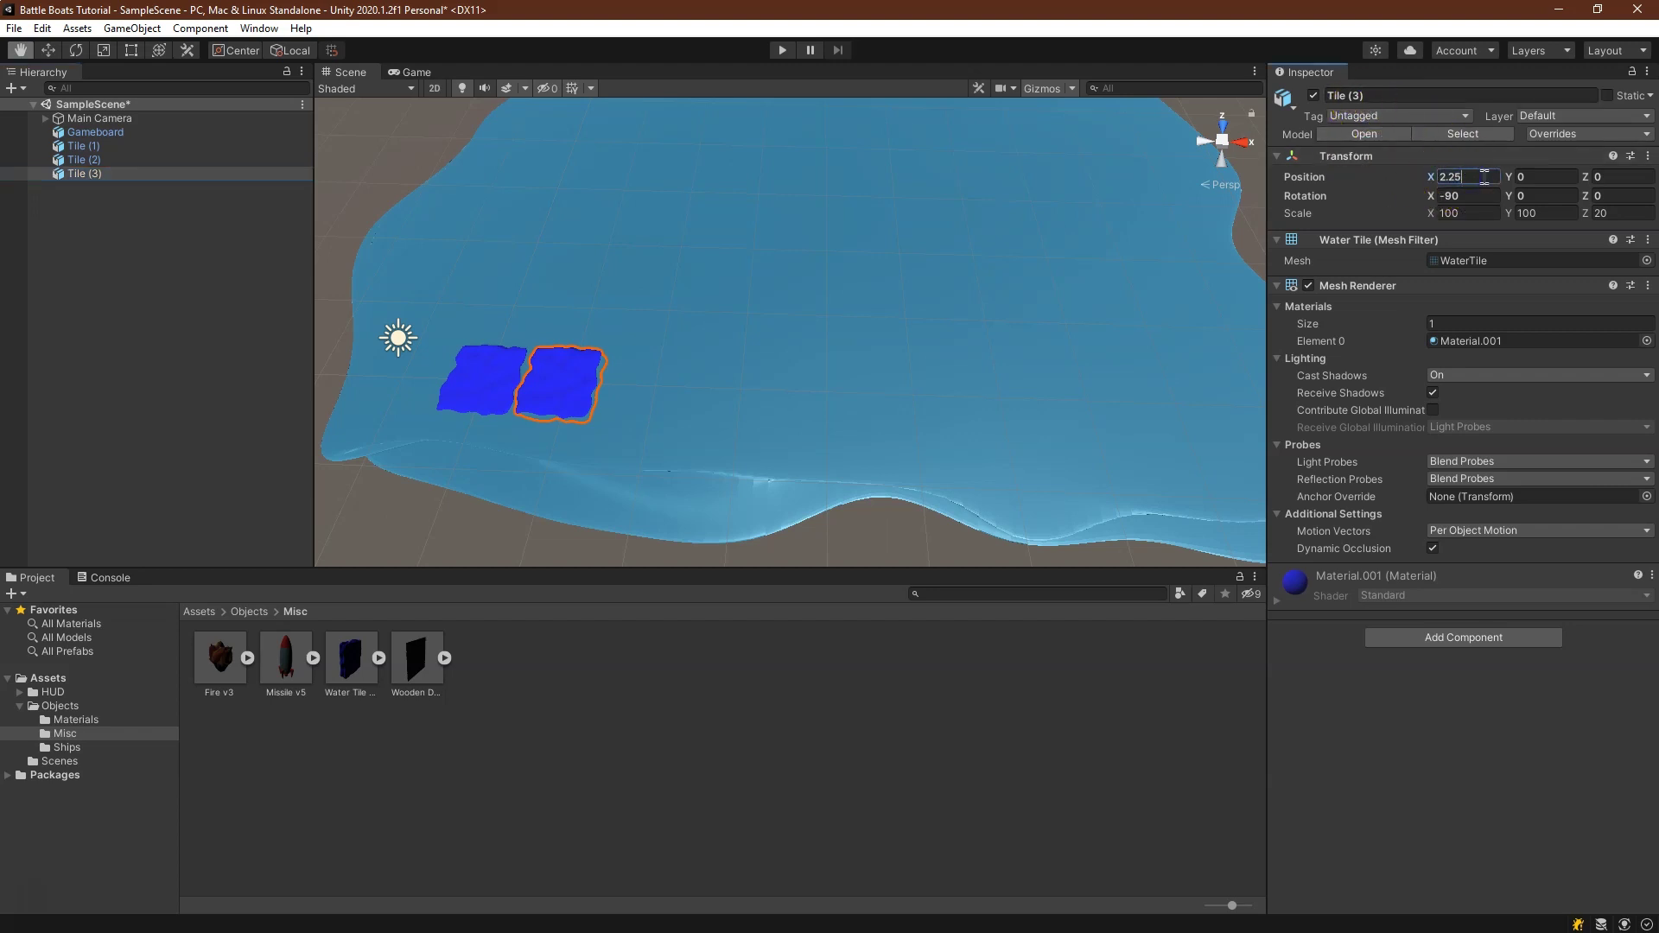
pyautogui.write('+2')
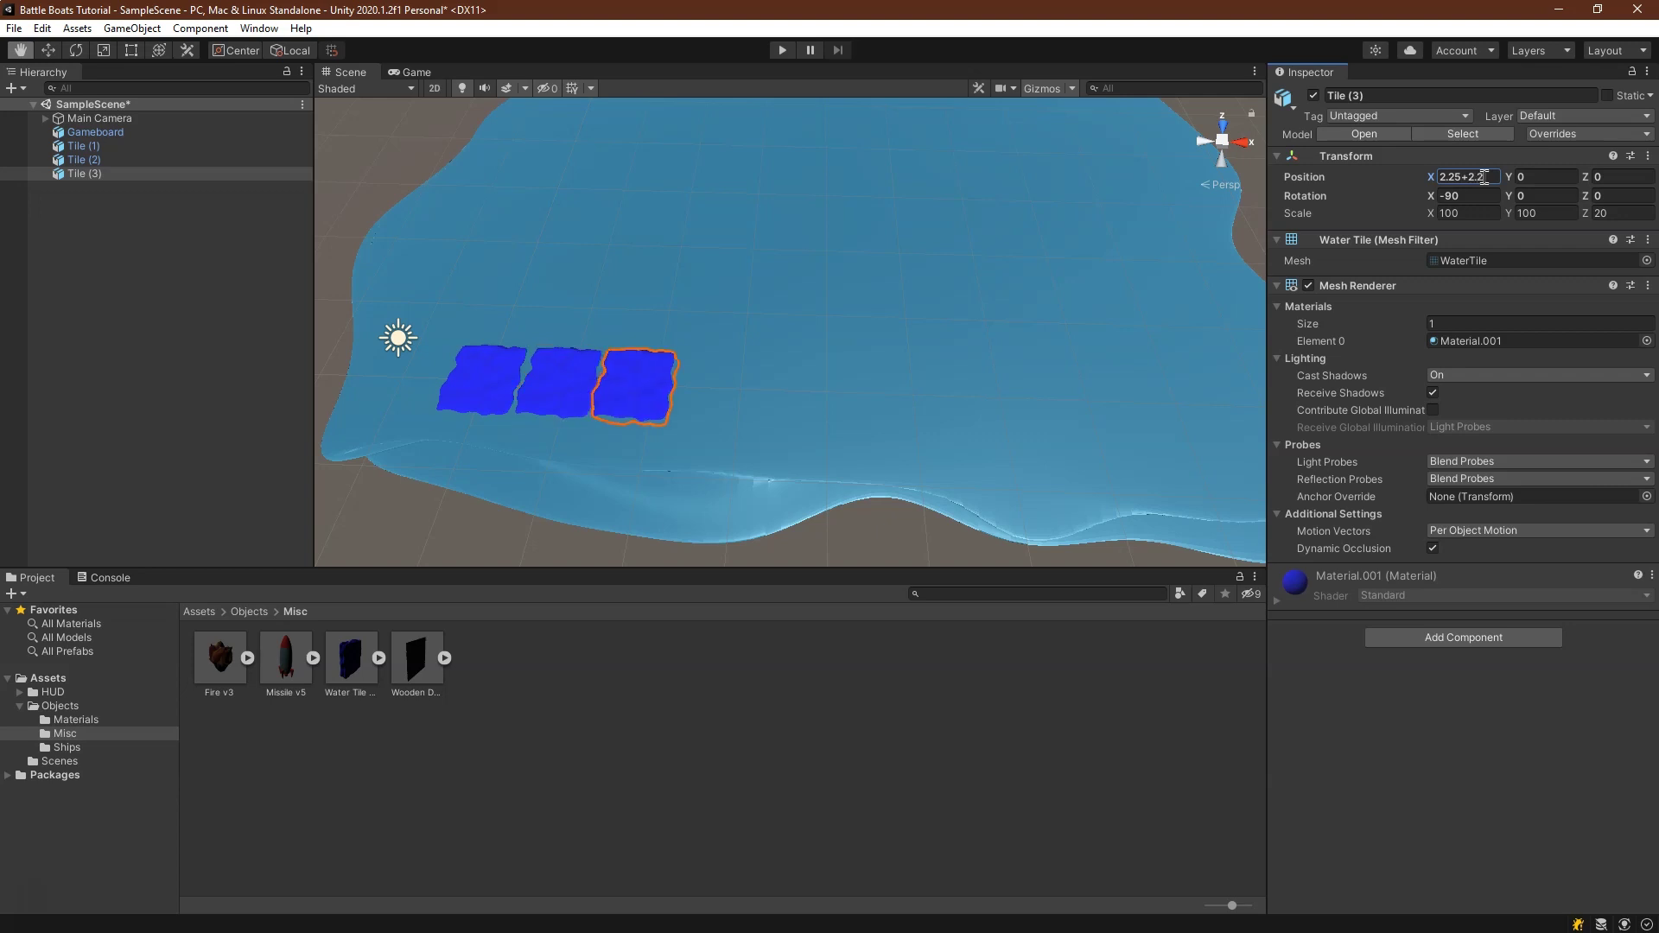
# Duplicate Tile (3) and offset the copy by 2.25 along X to 6.75
pyautogui.rightClick(130, 174)
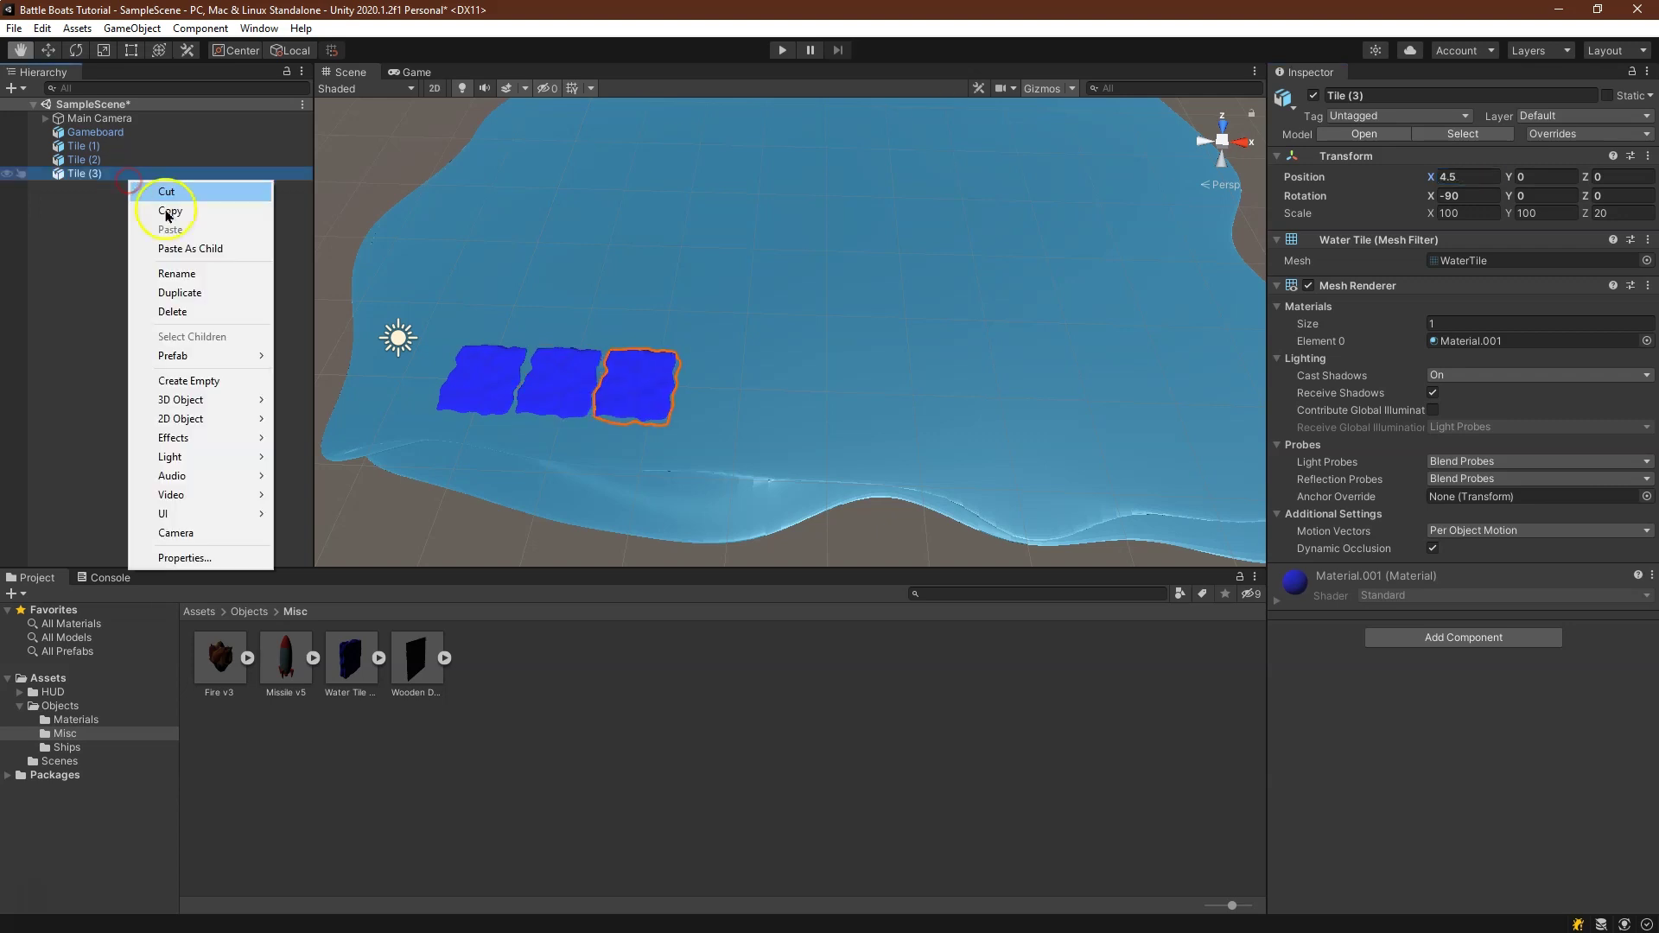
pyautogui.click(242, 294)
pyautogui.click(1495, 176)
pyautogui.write('+2.25')
pyautogui.press('Return')
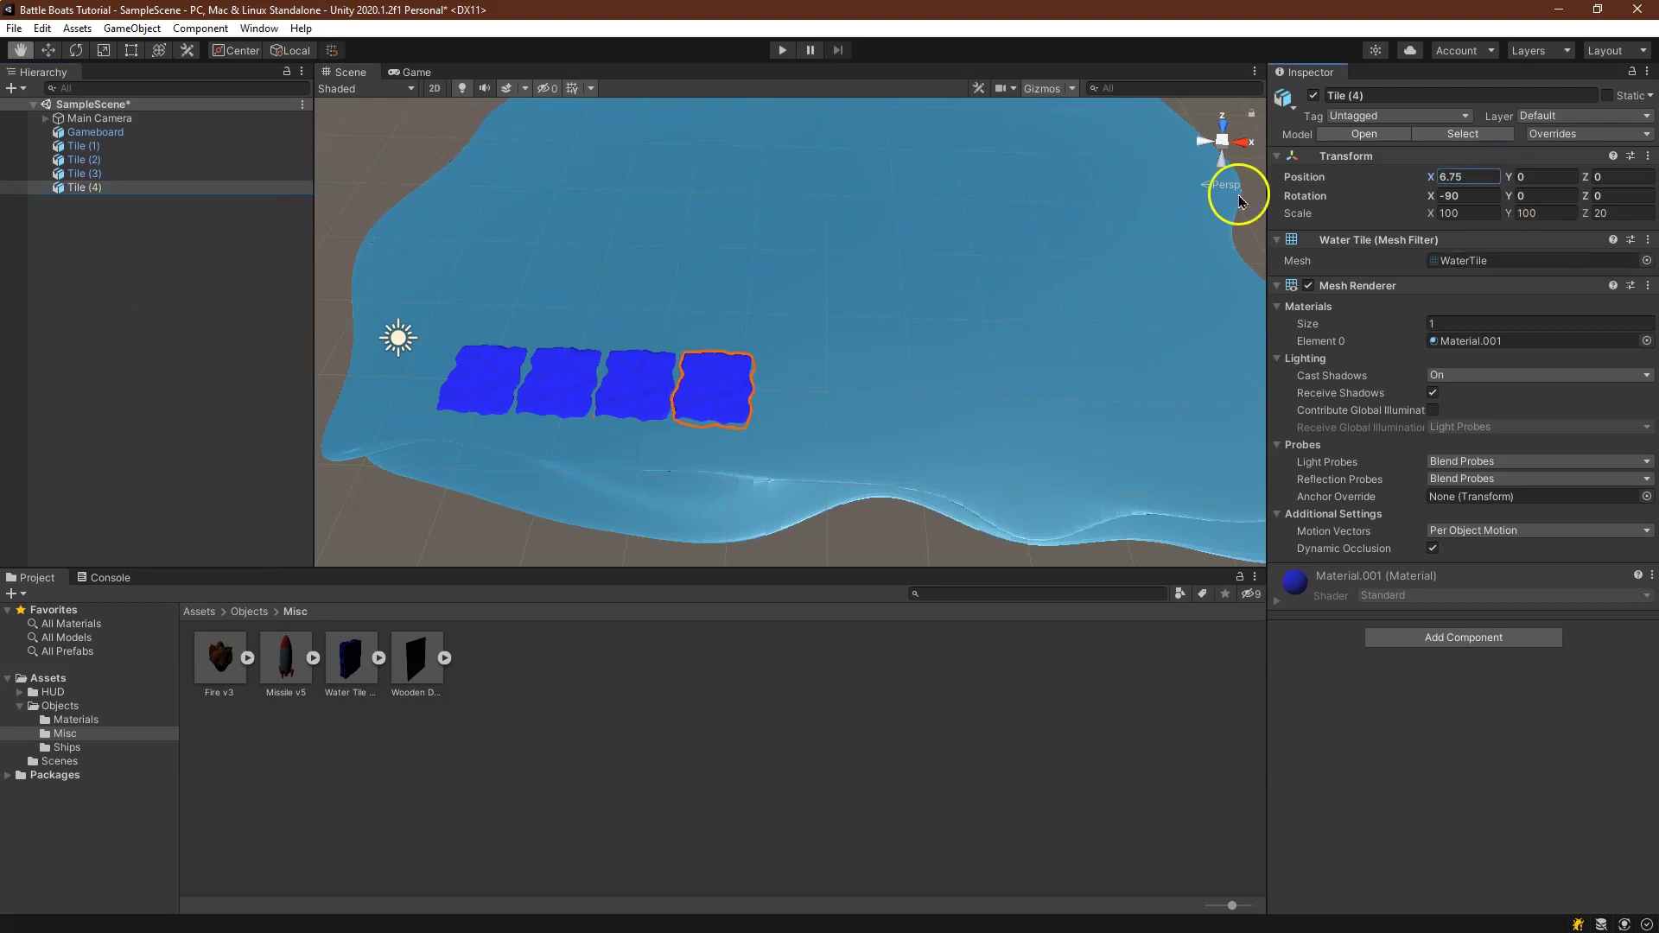
# Add two more tiles to the row by duplicating the last tile each time, placing the copies at X 9 and X 11.25
pyautogui.rightClick(95, 188)
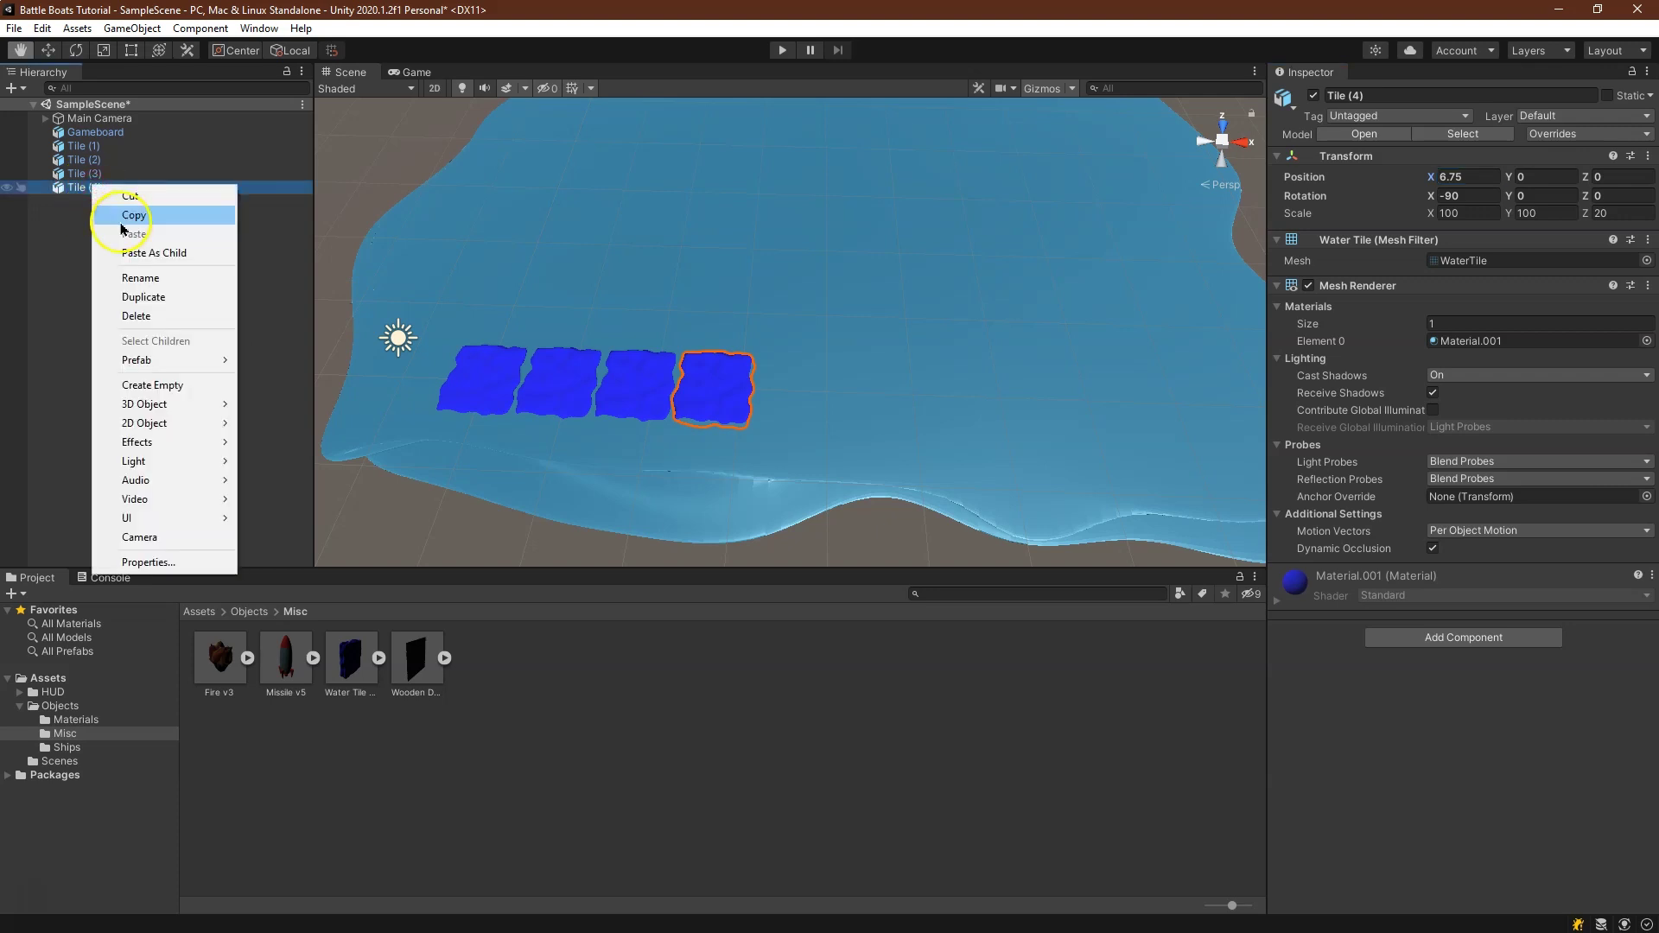
pyautogui.click(130, 296)
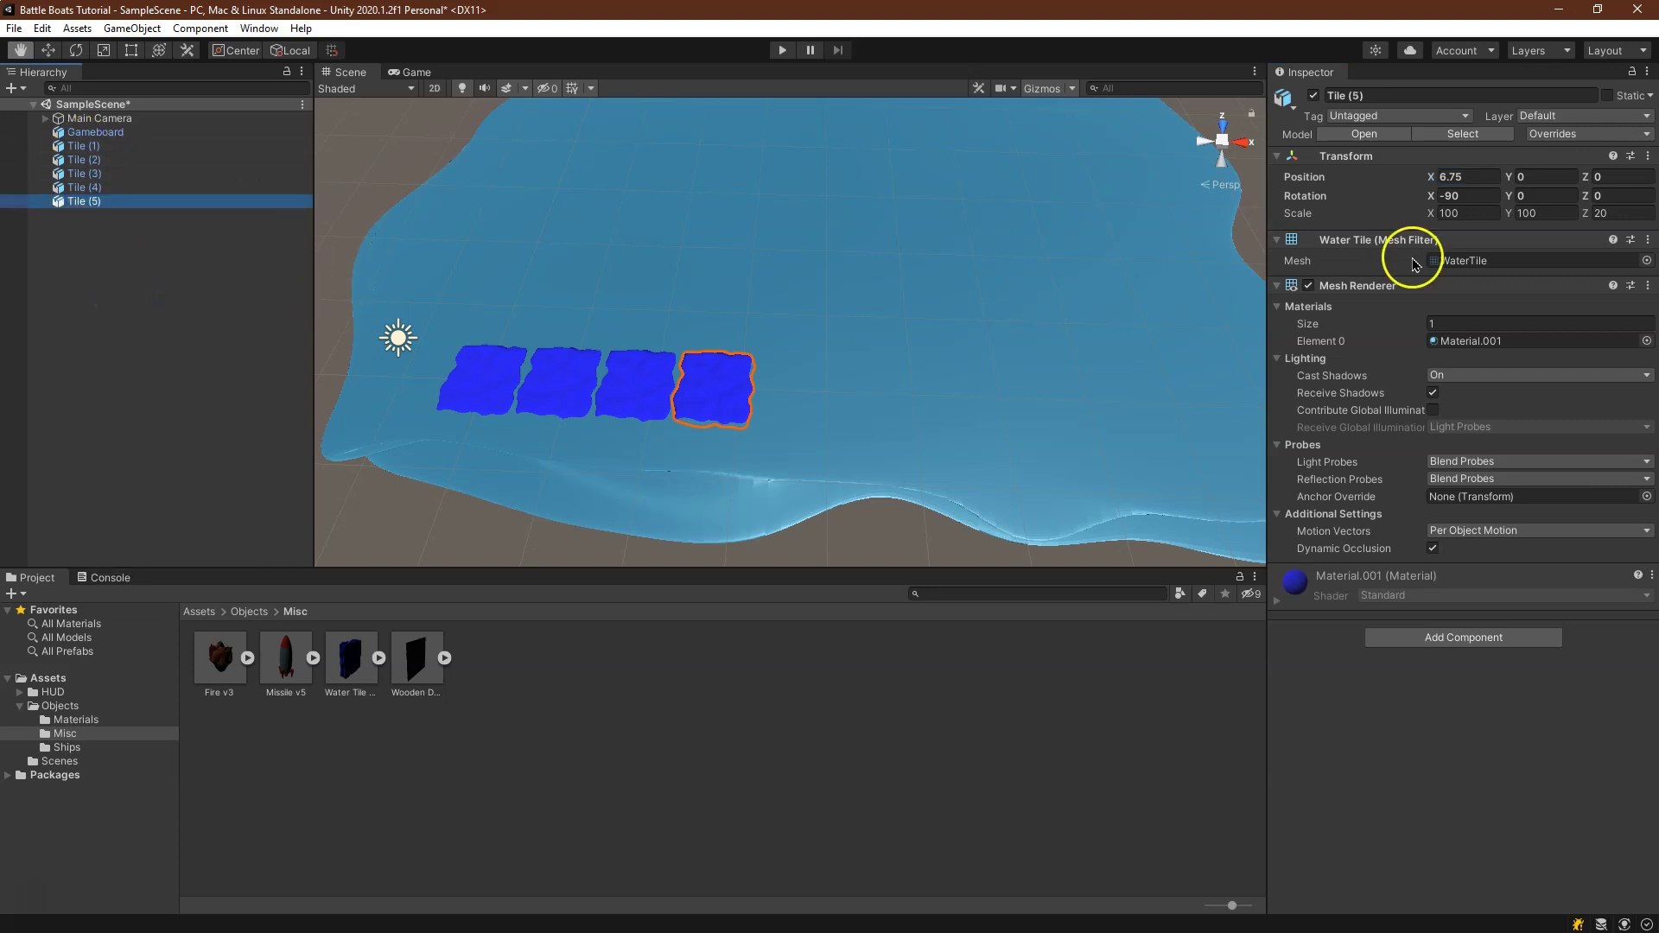
pyautogui.write('+2.25')
pyautogui.rightClick(86, 198)
pyautogui.click(164, 311)
pyautogui.click(1492, 177)
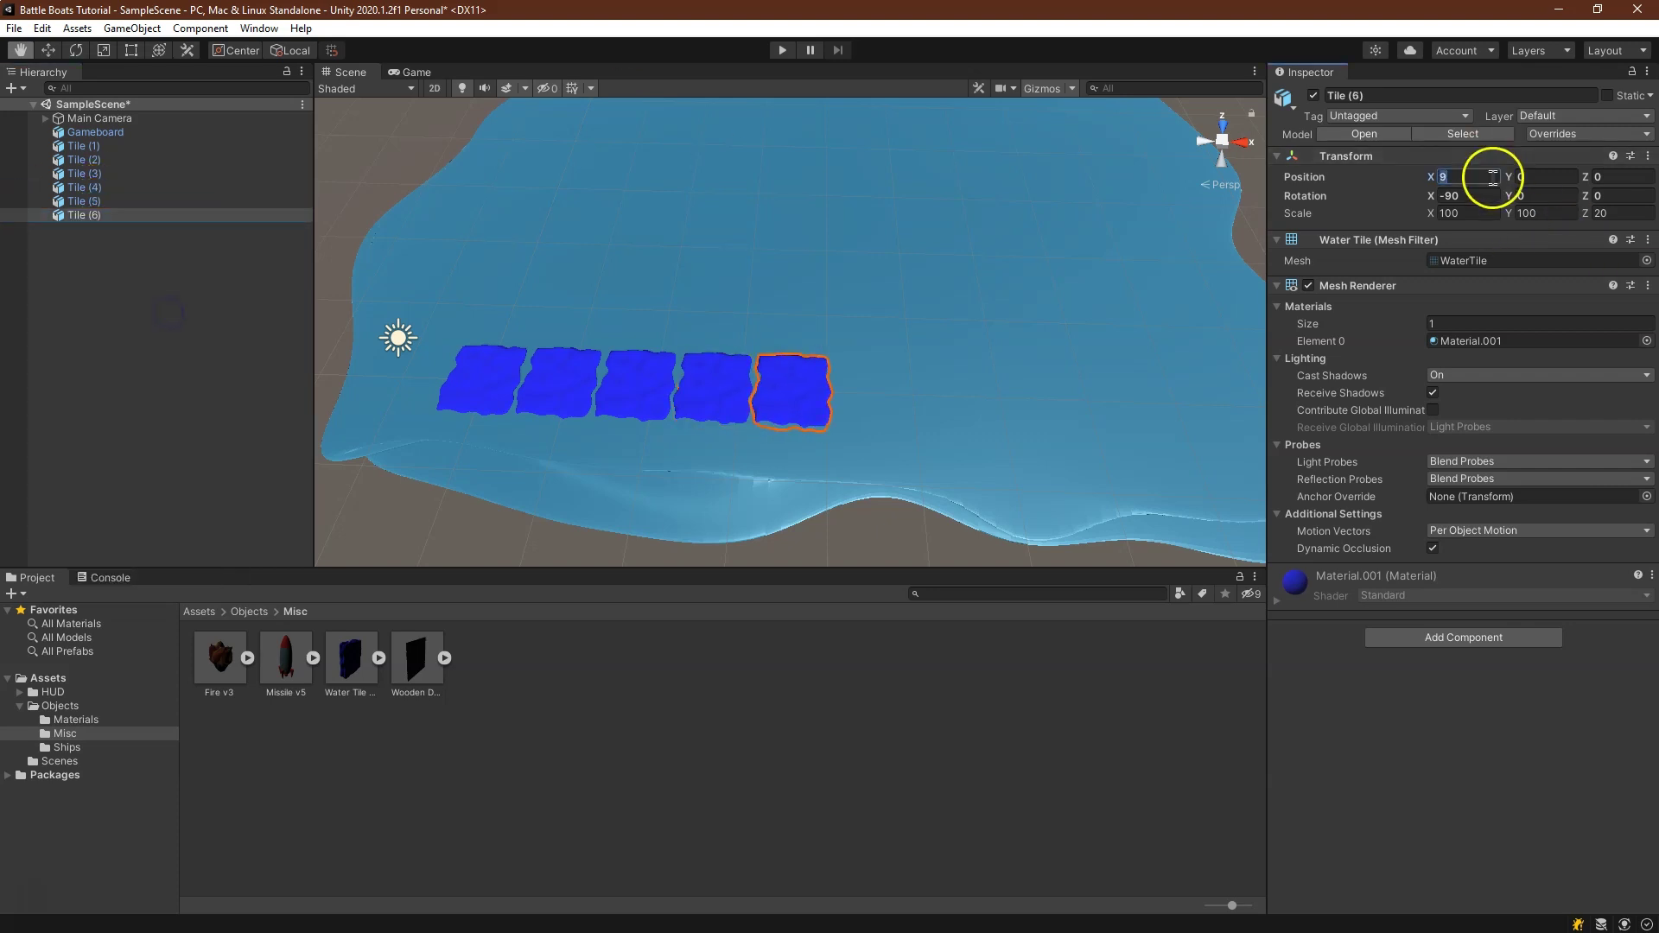
pyautogui.write('9+2.25')
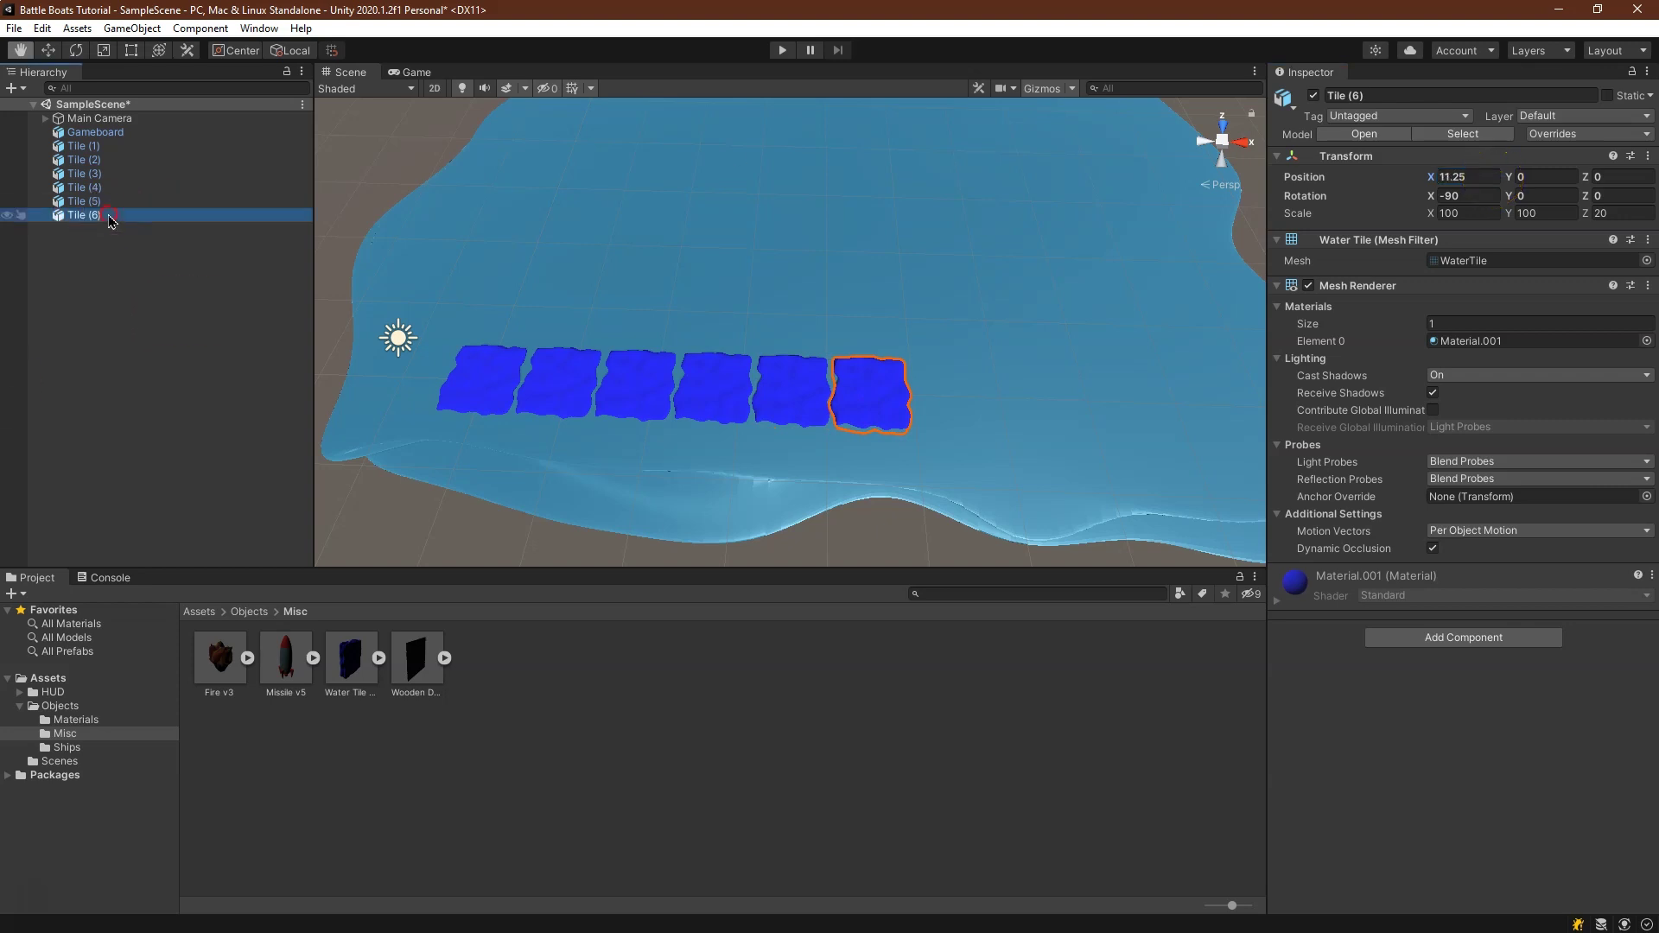
# Extend the row with Tile (7) and Tile (8), each a duplicate of the previous tile offset by 2.25 along X
pyautogui.rightClick(117, 215)
pyautogui.click(202, 326)
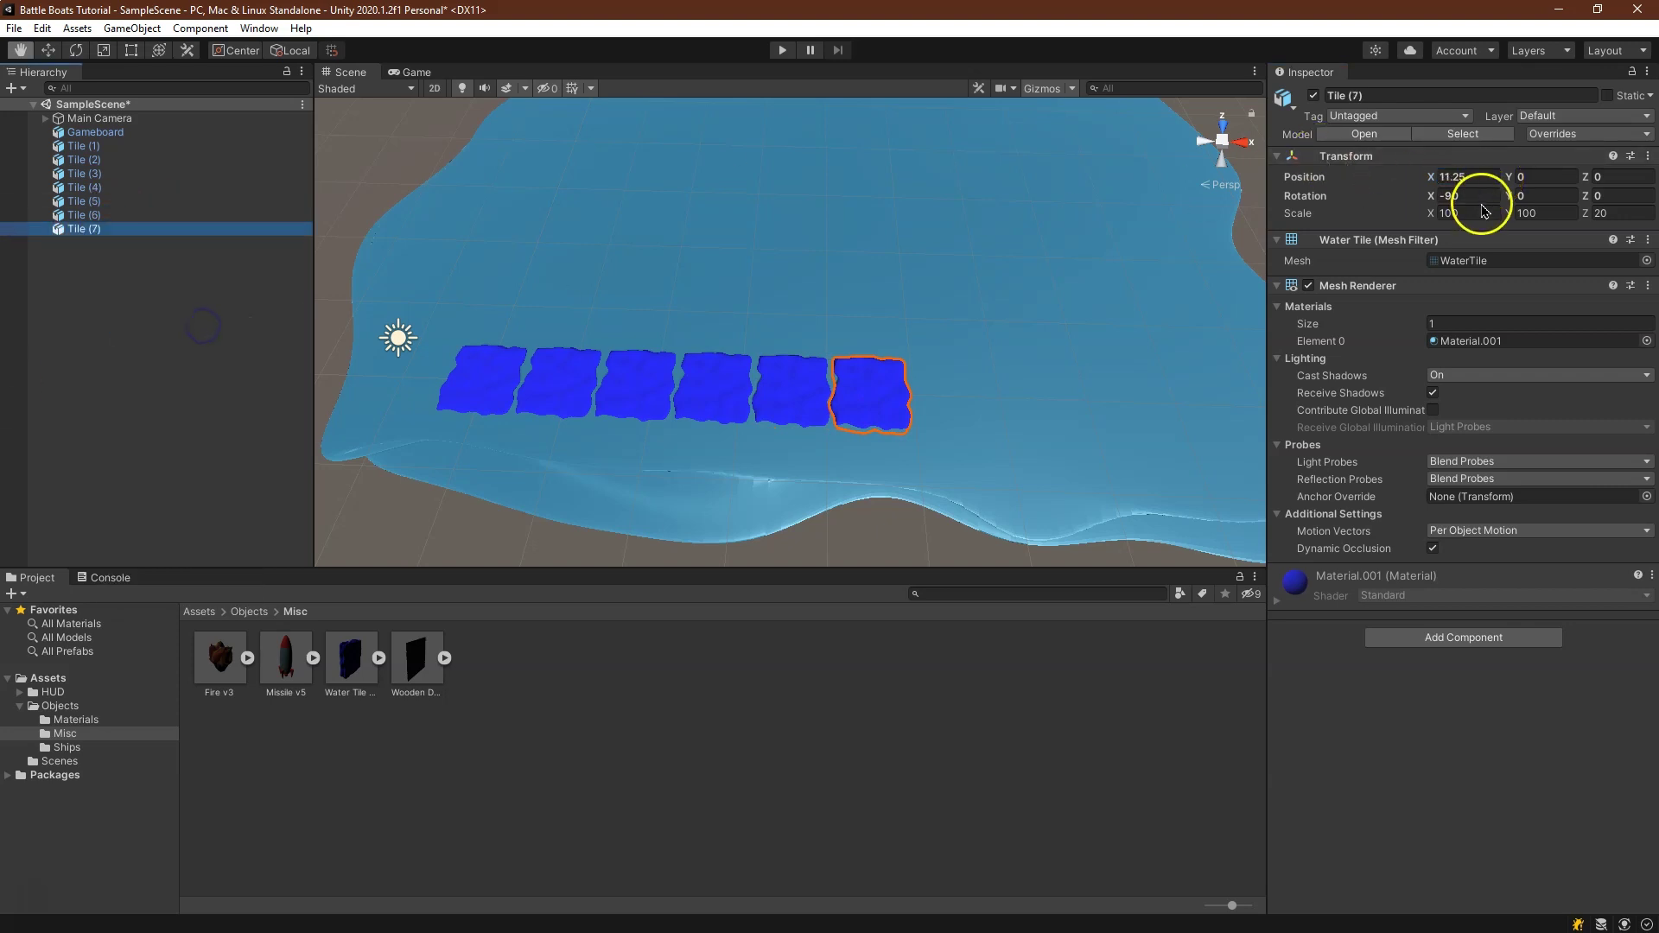
pyautogui.click(1463, 177)
pyautogui.write('+2.25')
pyautogui.rightClick(150, 231)
pyautogui.click(225, 346)
pyautogui.click(1483, 175)
pyautogui.write('+2.25')
# Complete the ten-tile row with Tile (9) and Tile (10), each duplicated from the previous tile and offset 2.25 along X, ending at 20.25
pyautogui.rightClick(99, 241)
pyautogui.click(172, 347)
pyautogui.click(1479, 176)
pyautogui.write('+2.25')
pyautogui.rightClick(89, 261)
pyautogui.click(164, 371)
pyautogui.click(1492, 178)
pyautogui.write('+2.25')
pyautogui.press('Return')
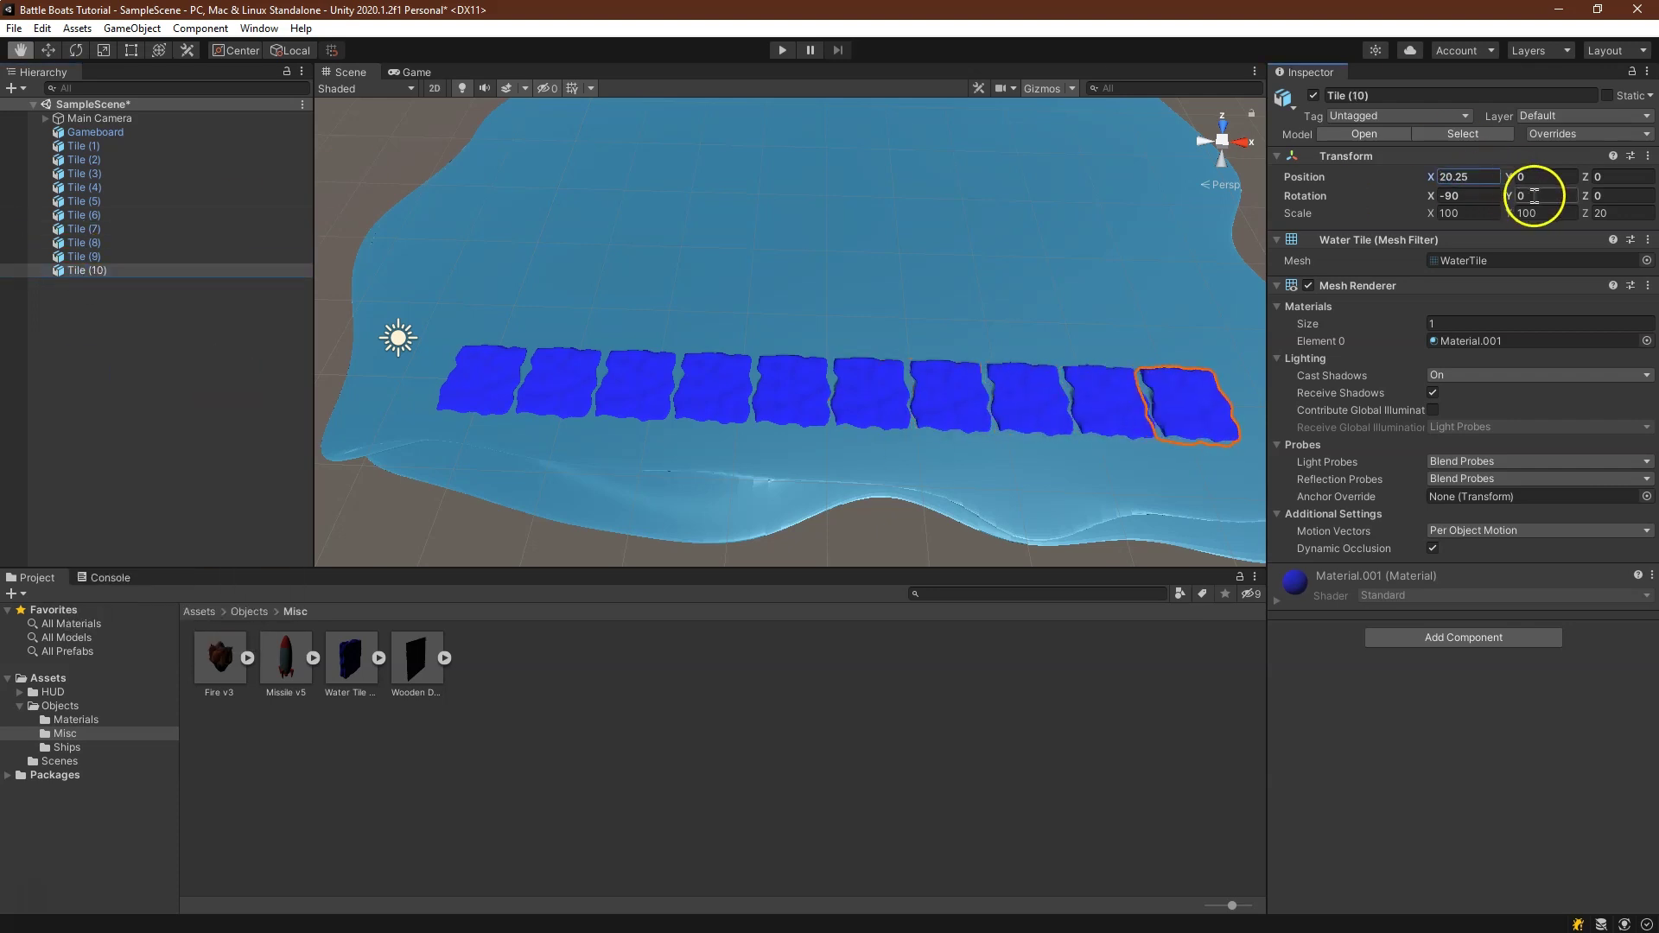
# Duplicate the full row of ten tiles, Tile (1) through Tile (10), as the basis for a second row
pyautogui.scroll(-4, 1185, 446)
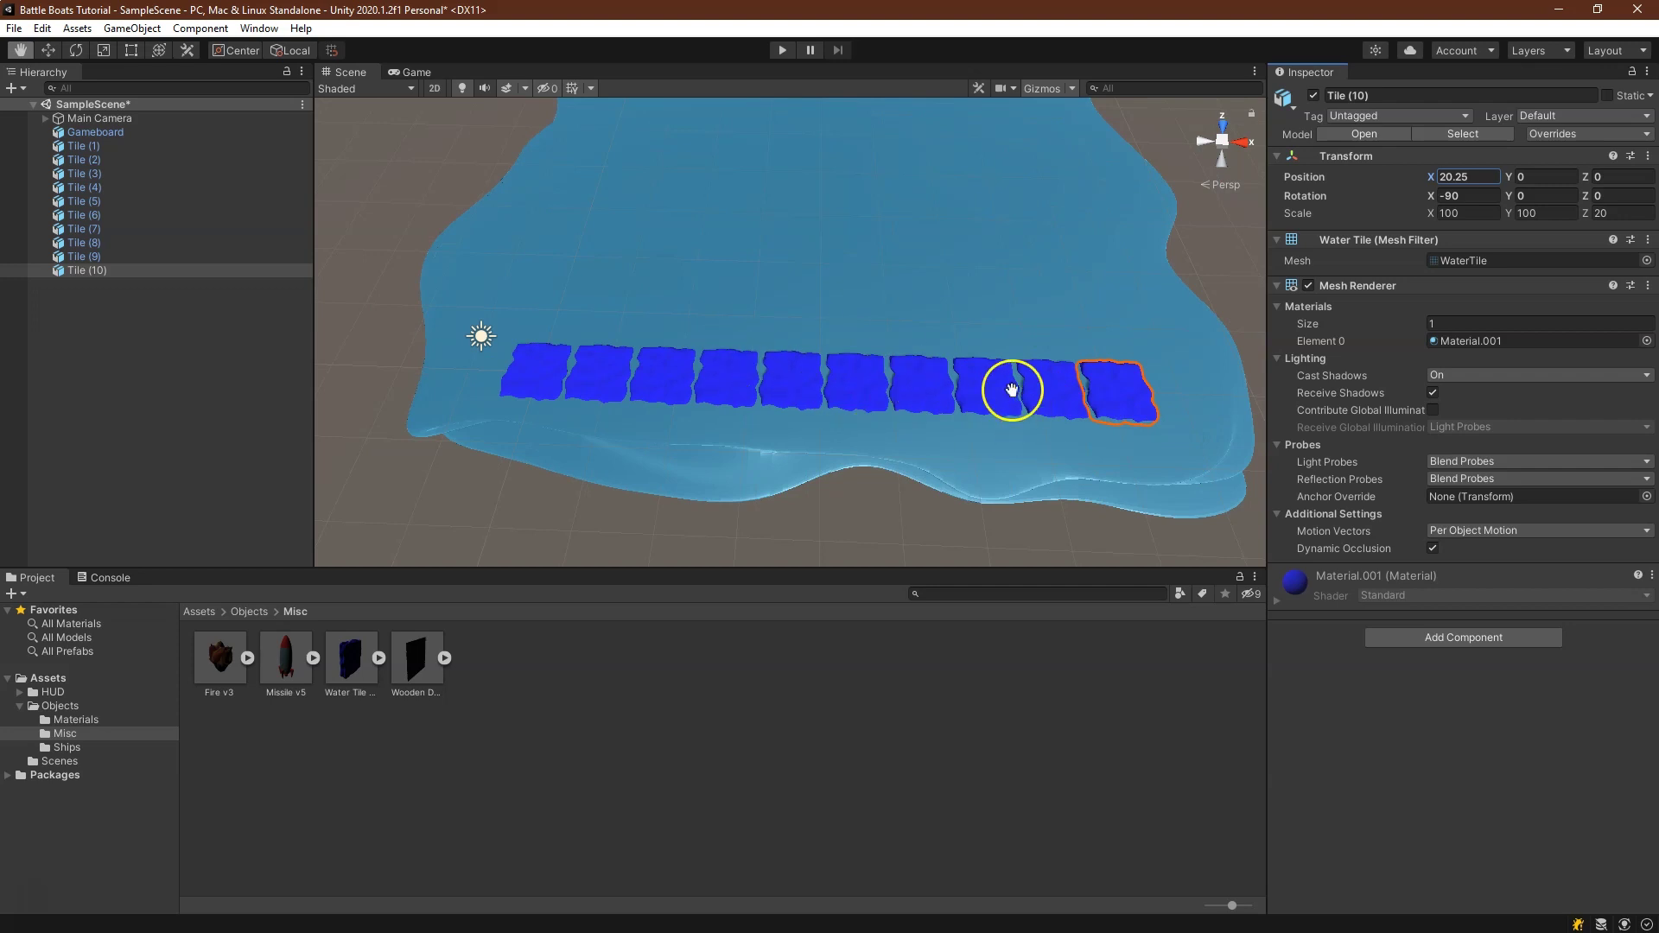
pyautogui.click(178, 146)
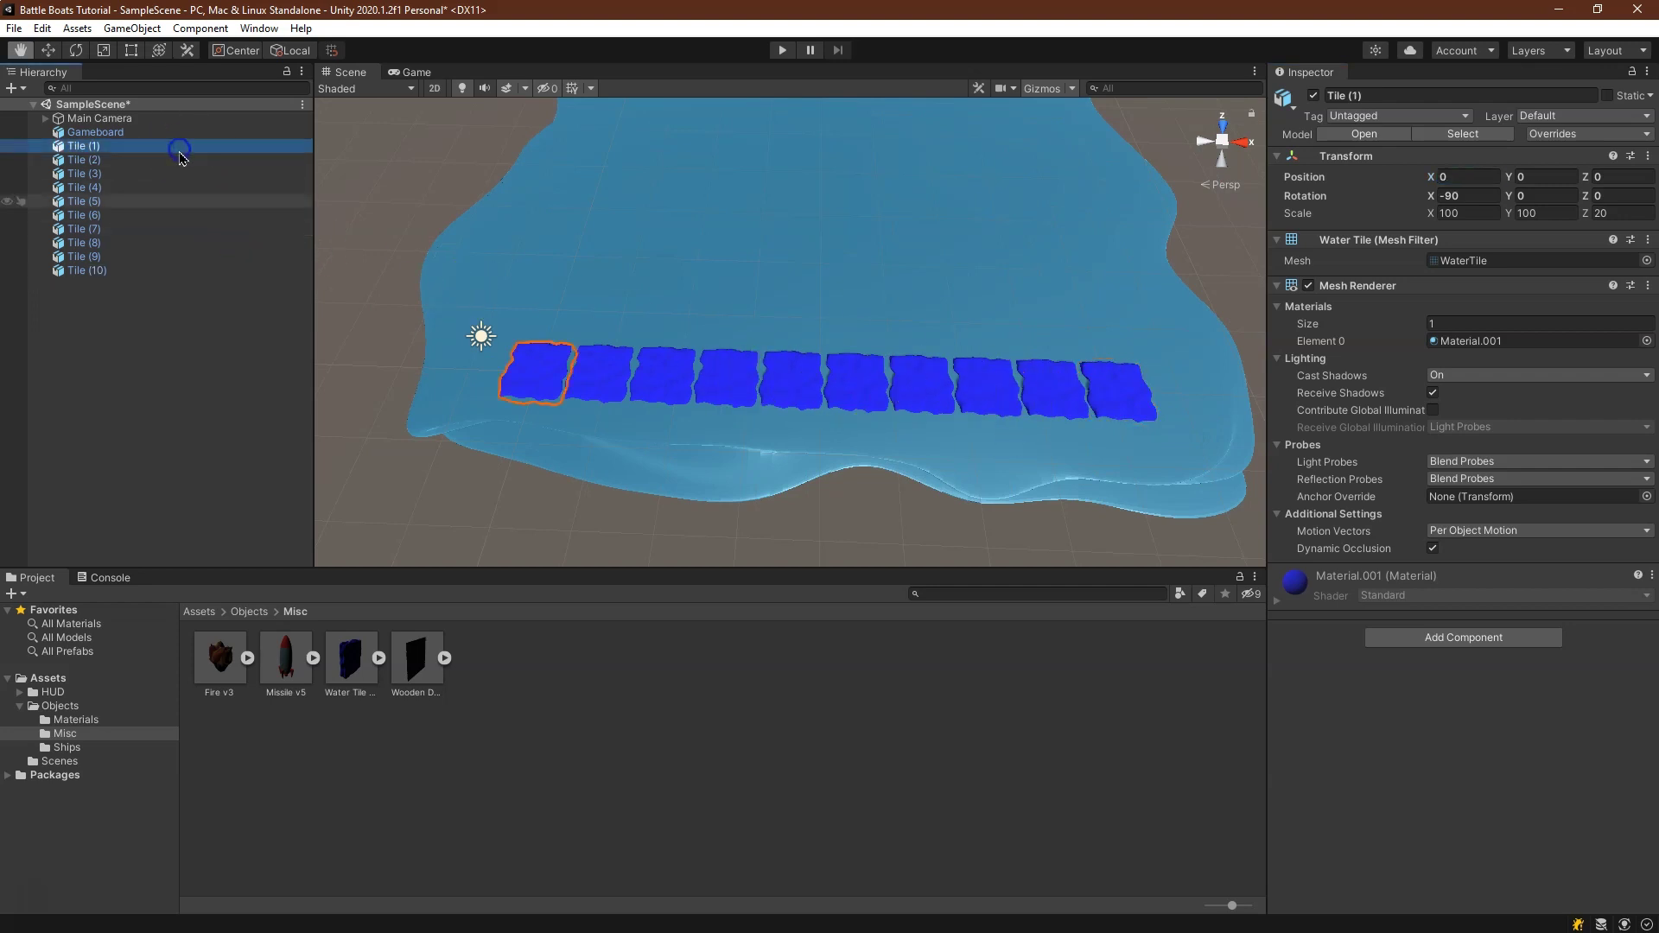
pyautogui.keyDown('shift'); pyautogui.click(147, 270); pyautogui.keyUp('shift')
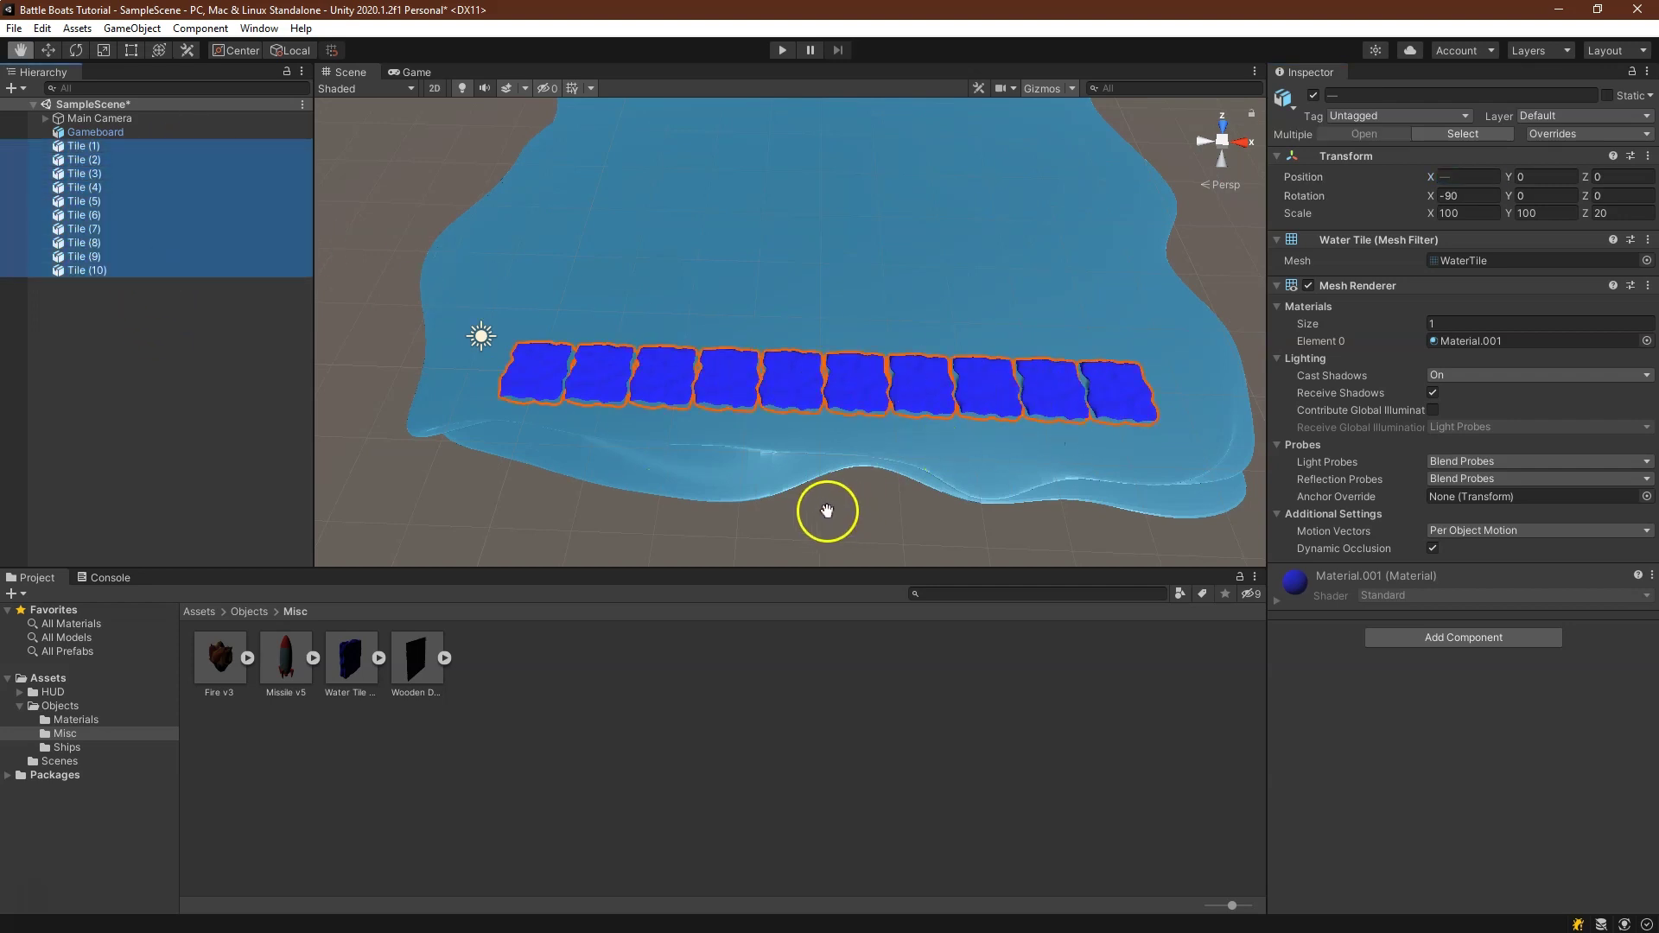
pyautogui.rightClick(260, 254)
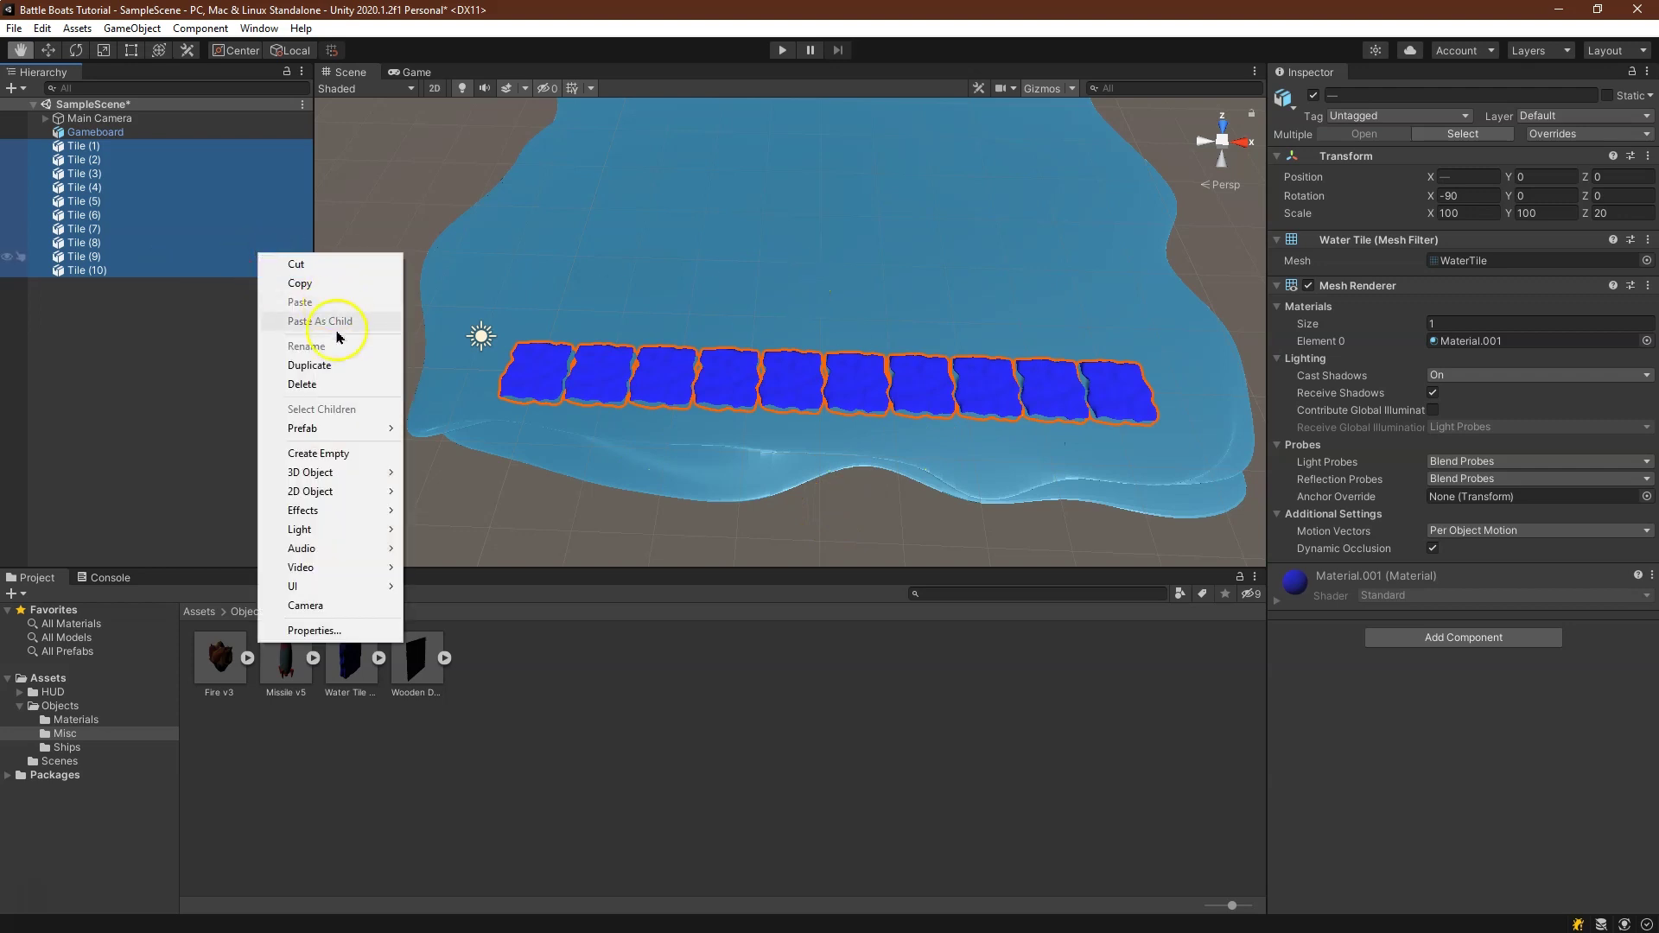
pyautogui.click(334, 365)
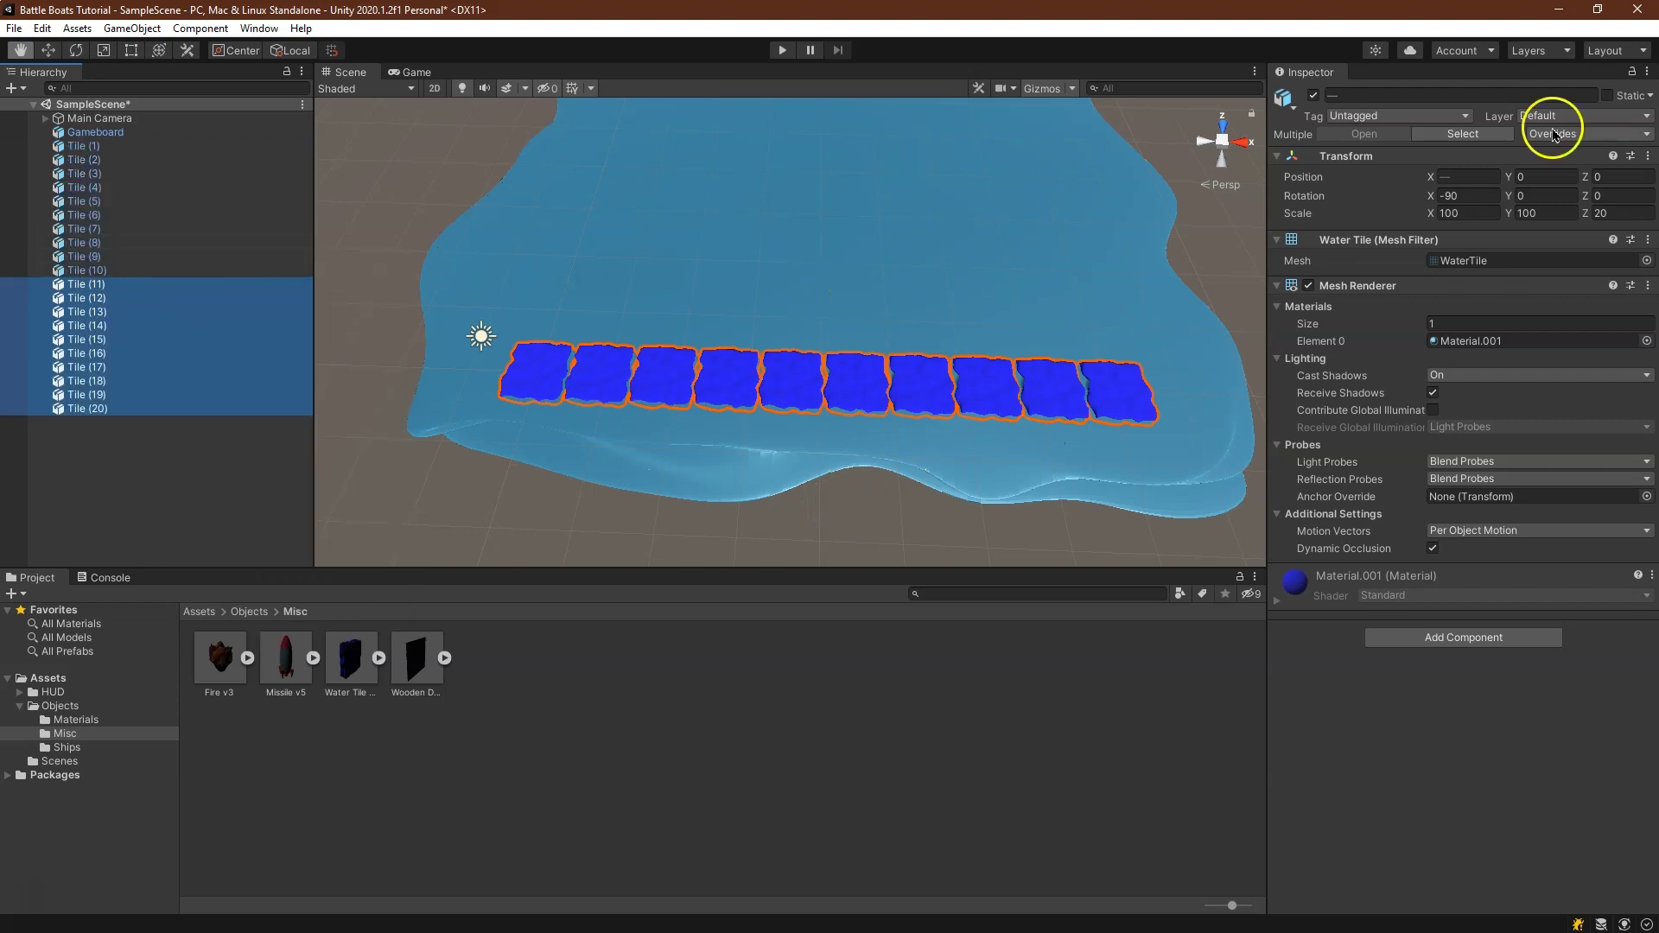
# Place the duplicated row, Tile (11) through Tile (20), at Z position 2.25 with its Y position at 0
pyautogui.click(1566, 177)
pyautogui.write('2.25')
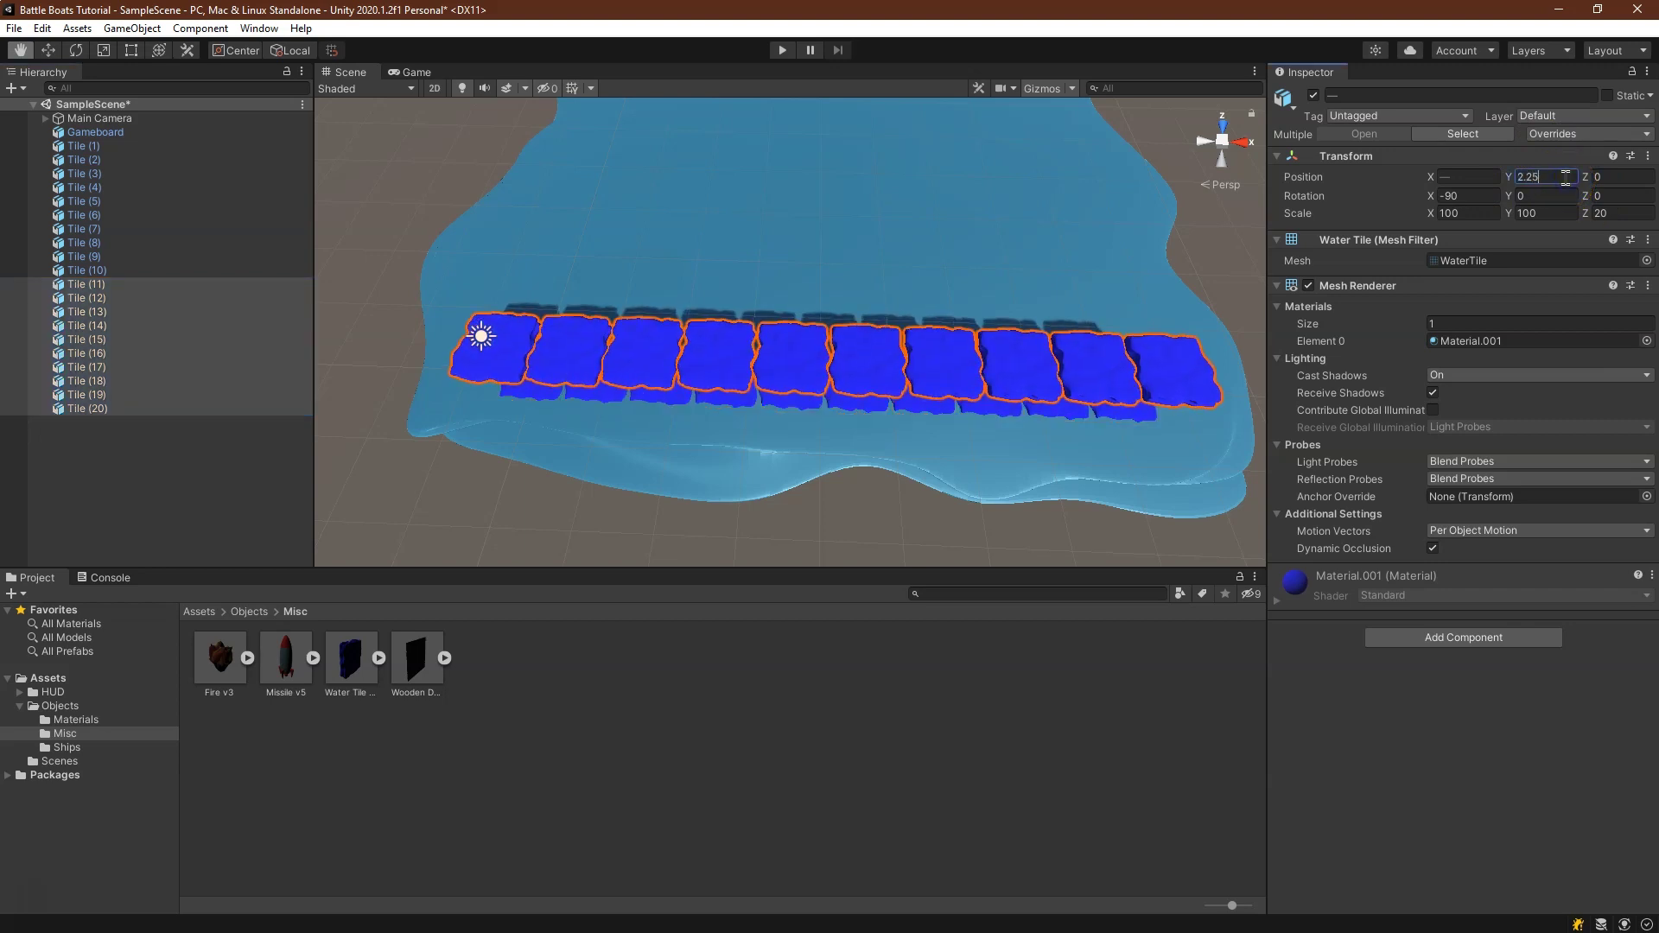
pyautogui.press('BackSpace')
pyautogui.press('BackSpace')
pyautogui.press('BackSpace')
pyautogui.press('BackSpace')
pyautogui.write('2.25')
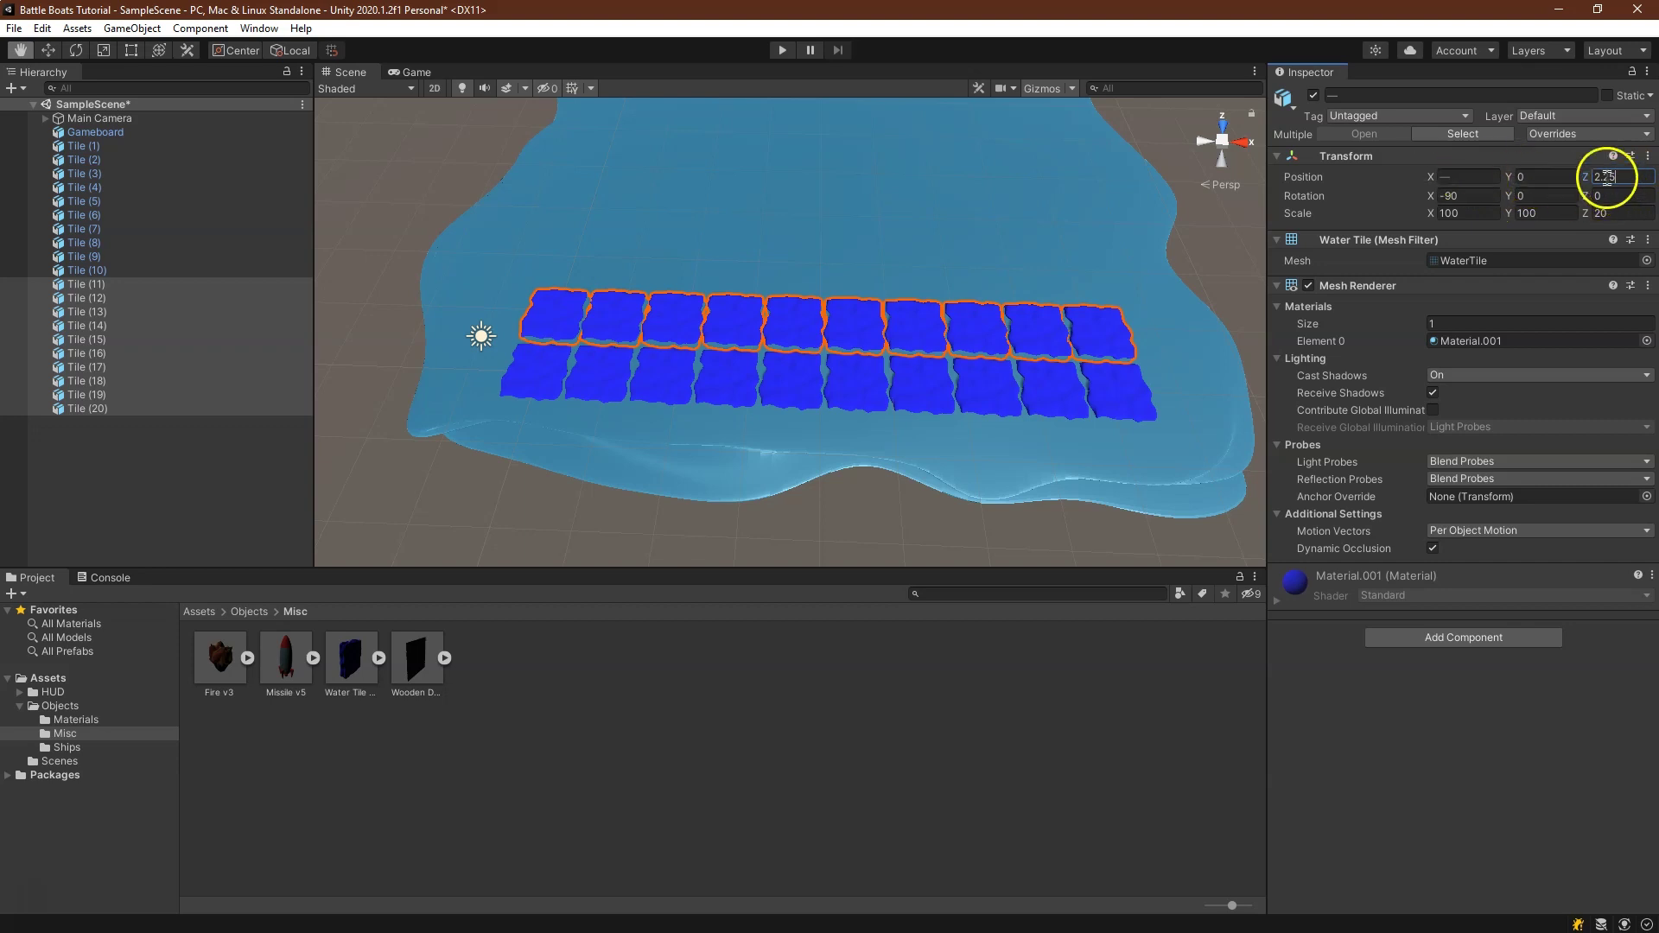
# Check the second row tile by tile, from Tile (11) to Tile (20), for correct numbering order and positions
pyautogui.click(134, 411)
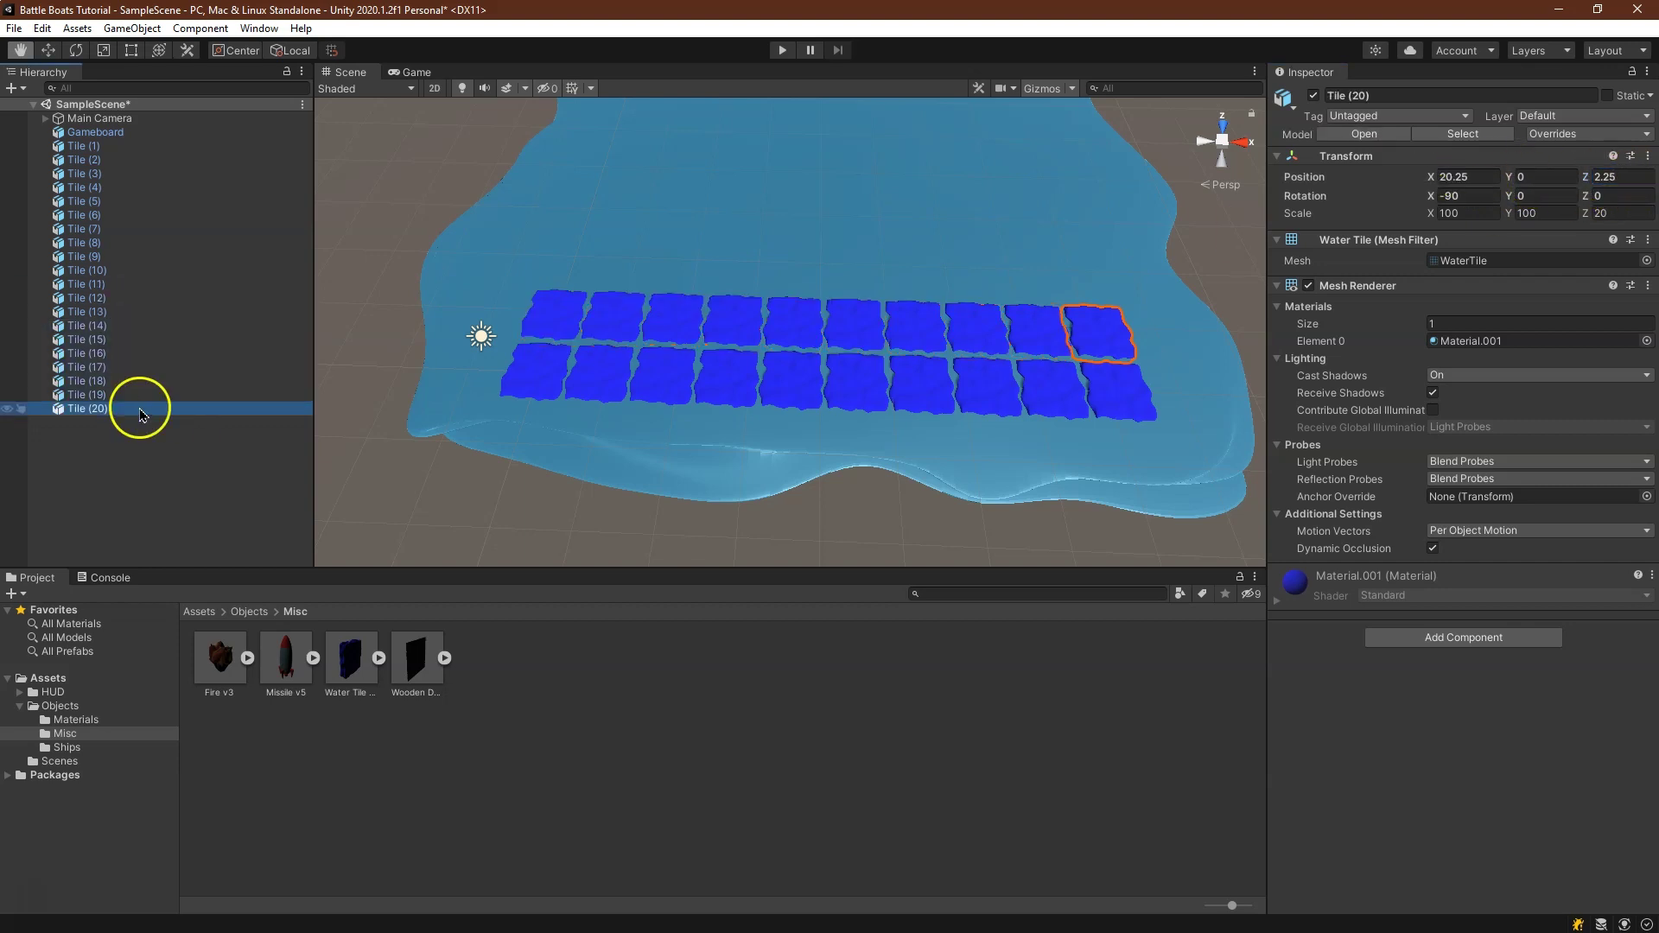
pyautogui.click(105, 273)
pyautogui.click(162, 285)
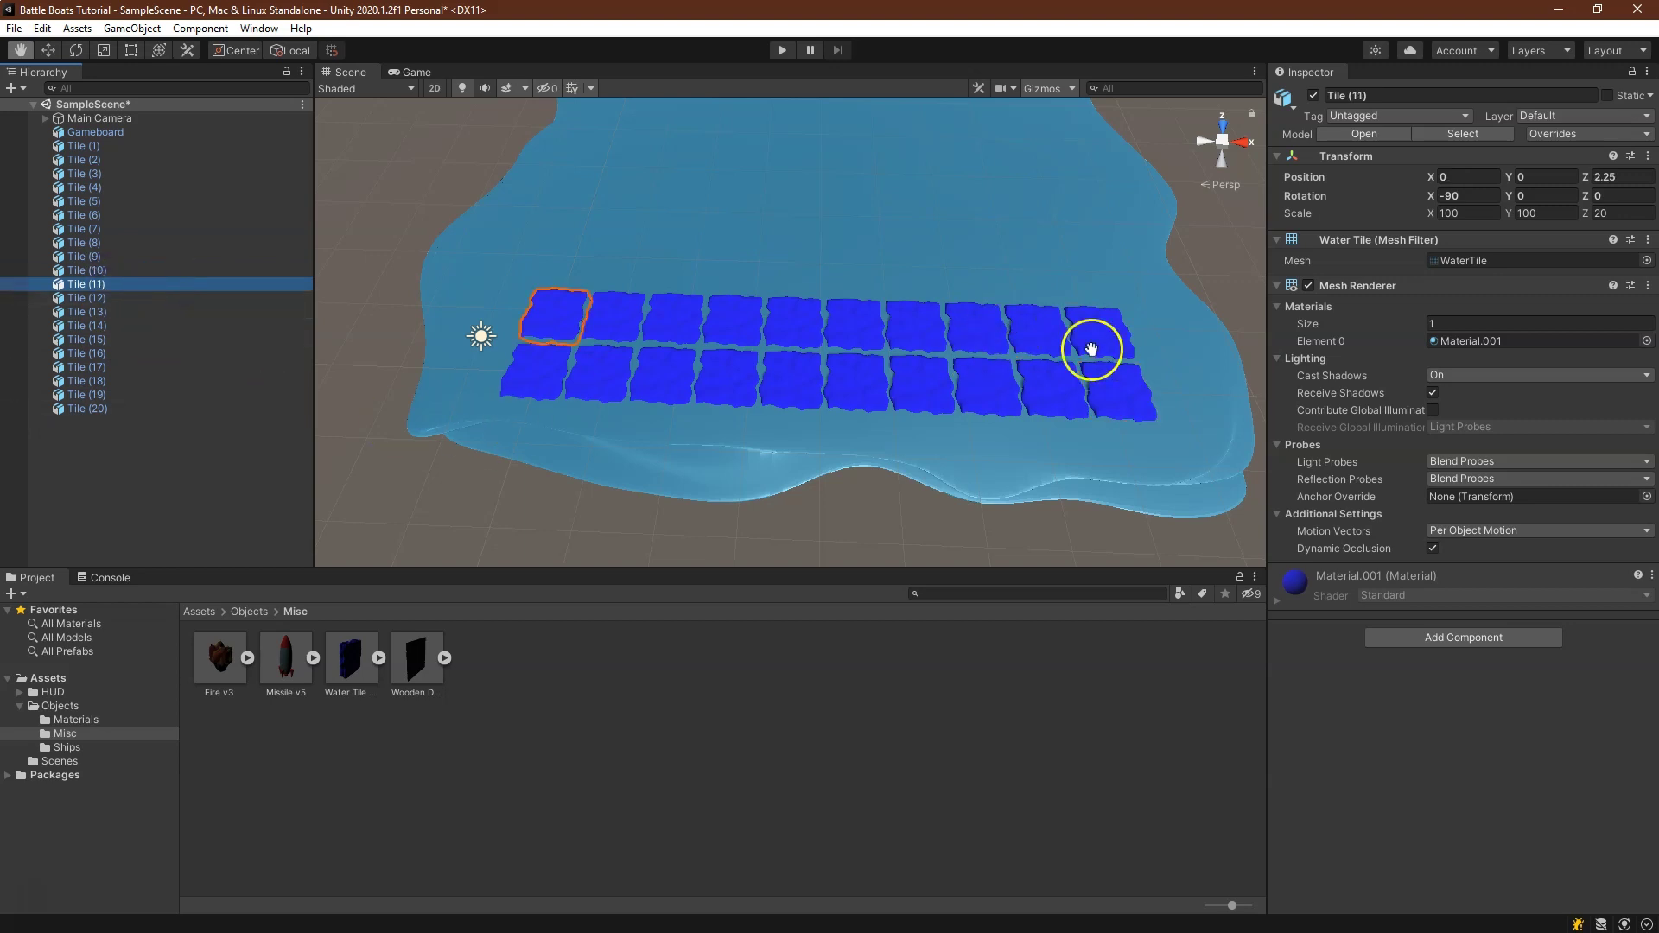
pyautogui.click(201, 294)
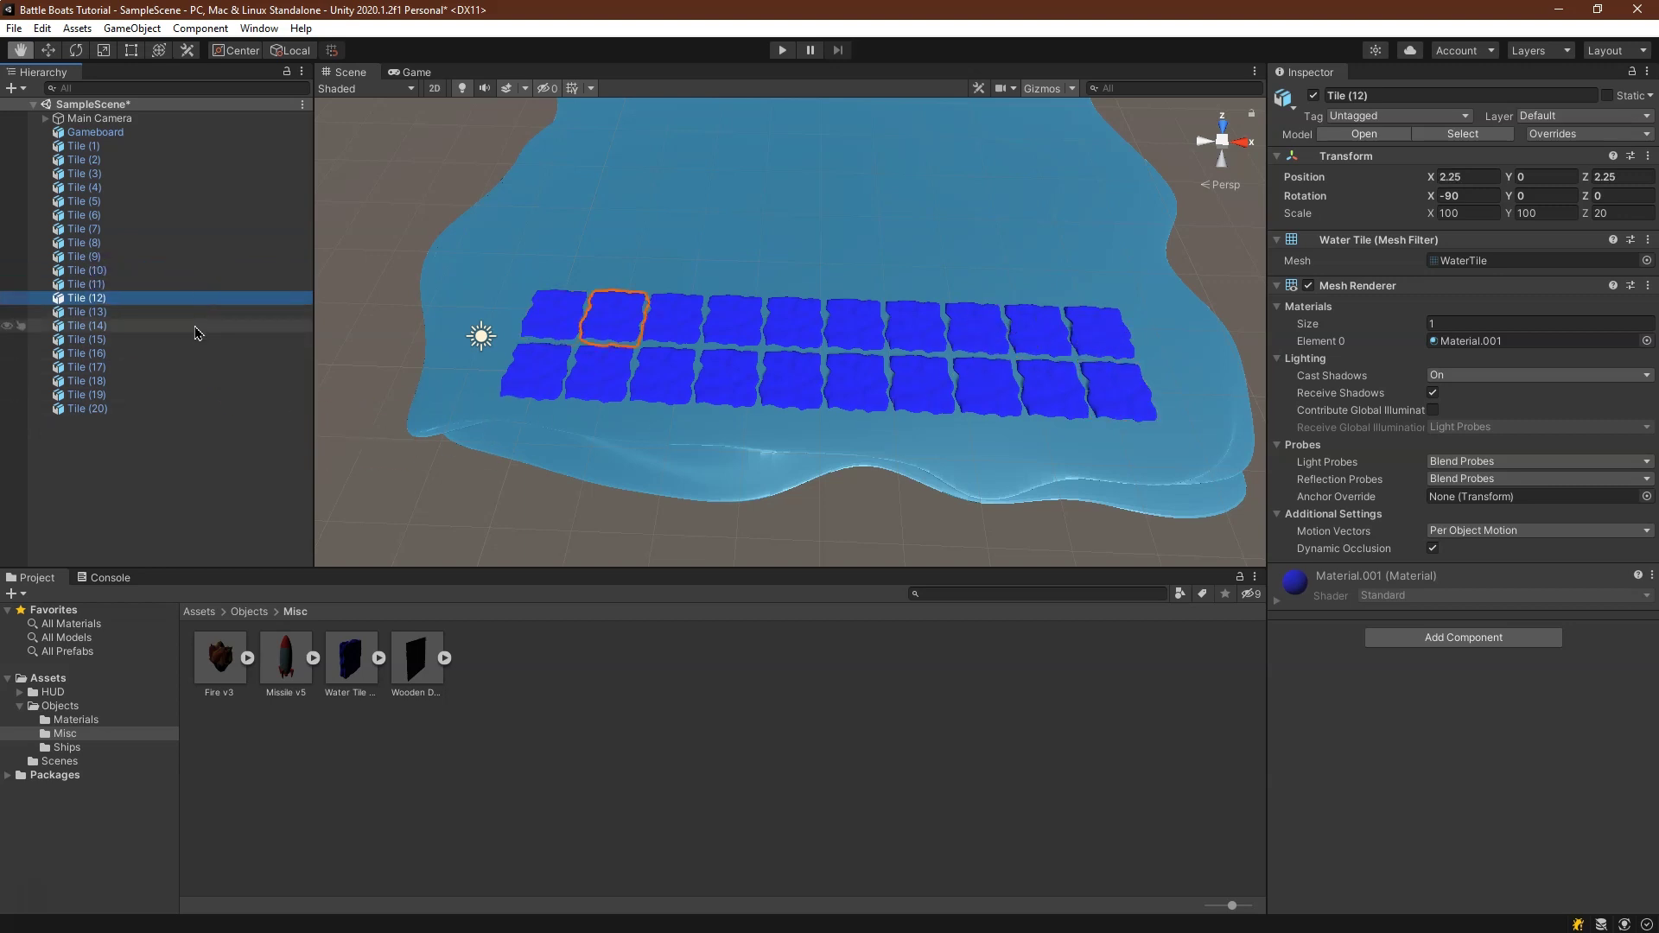
pyautogui.press('Down')
pyautogui.press('Down')
pyautogui.press('Down')
pyautogui.press('Down')
pyautogui.press('Down')
pyautogui.press('Down')
pyautogui.press('Down')
pyautogui.press('Down')
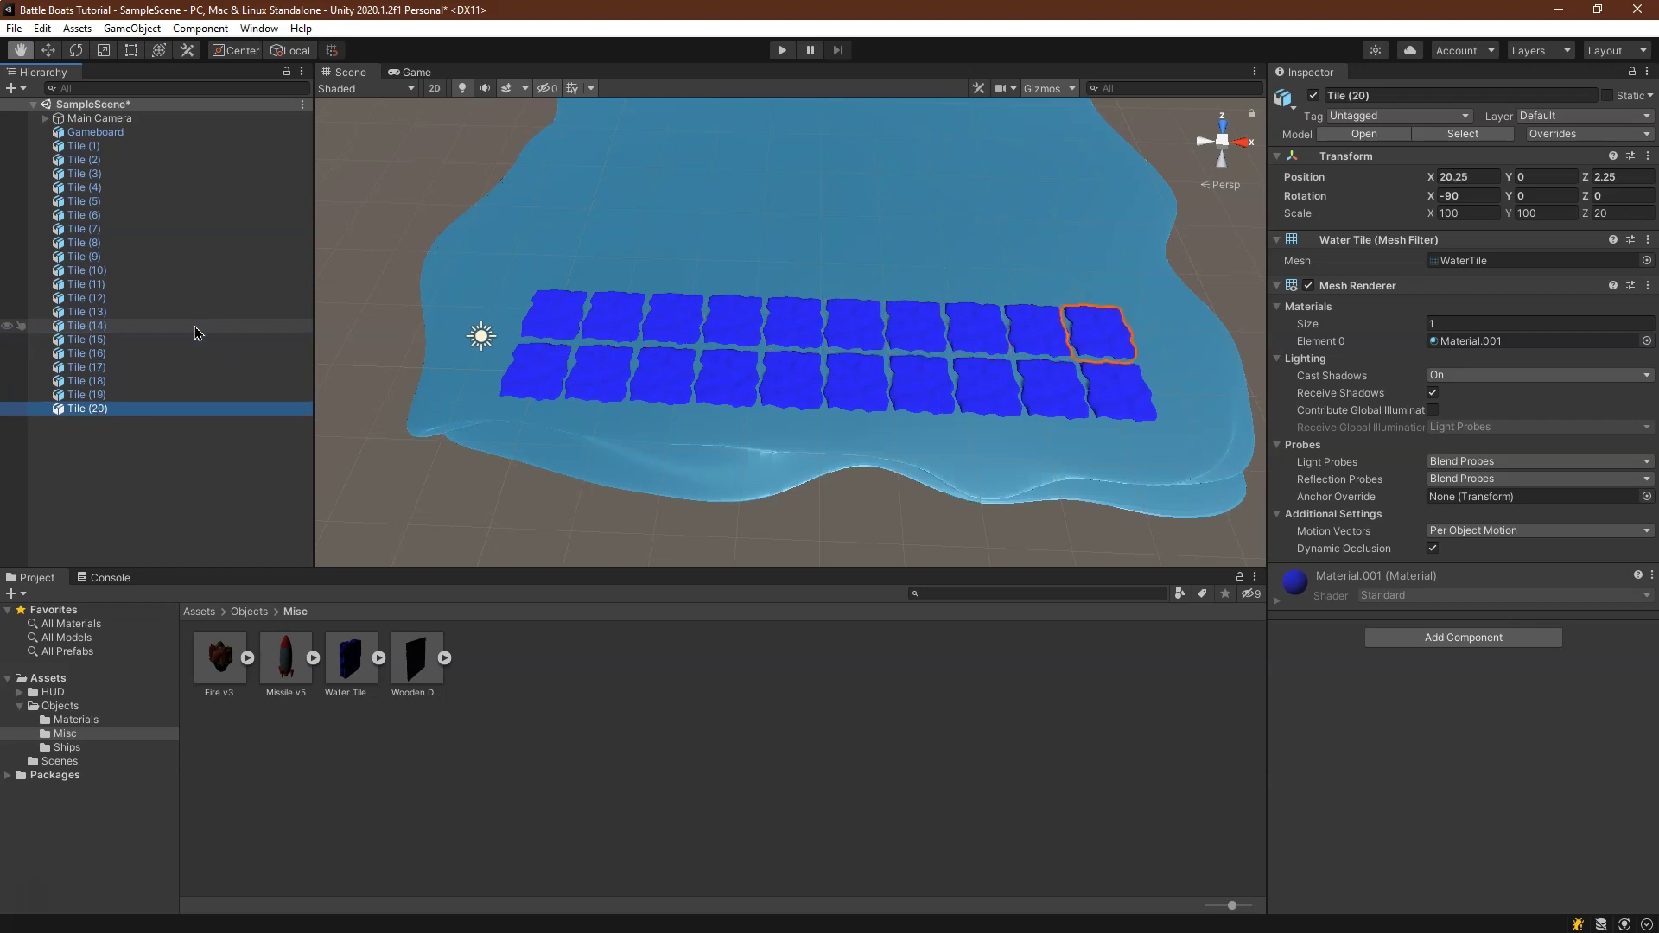
# Duplicate Tile (1) through Tile (10) again and set the Z position of the copies to 4.5 as the third row
pyautogui.click(160, 147)
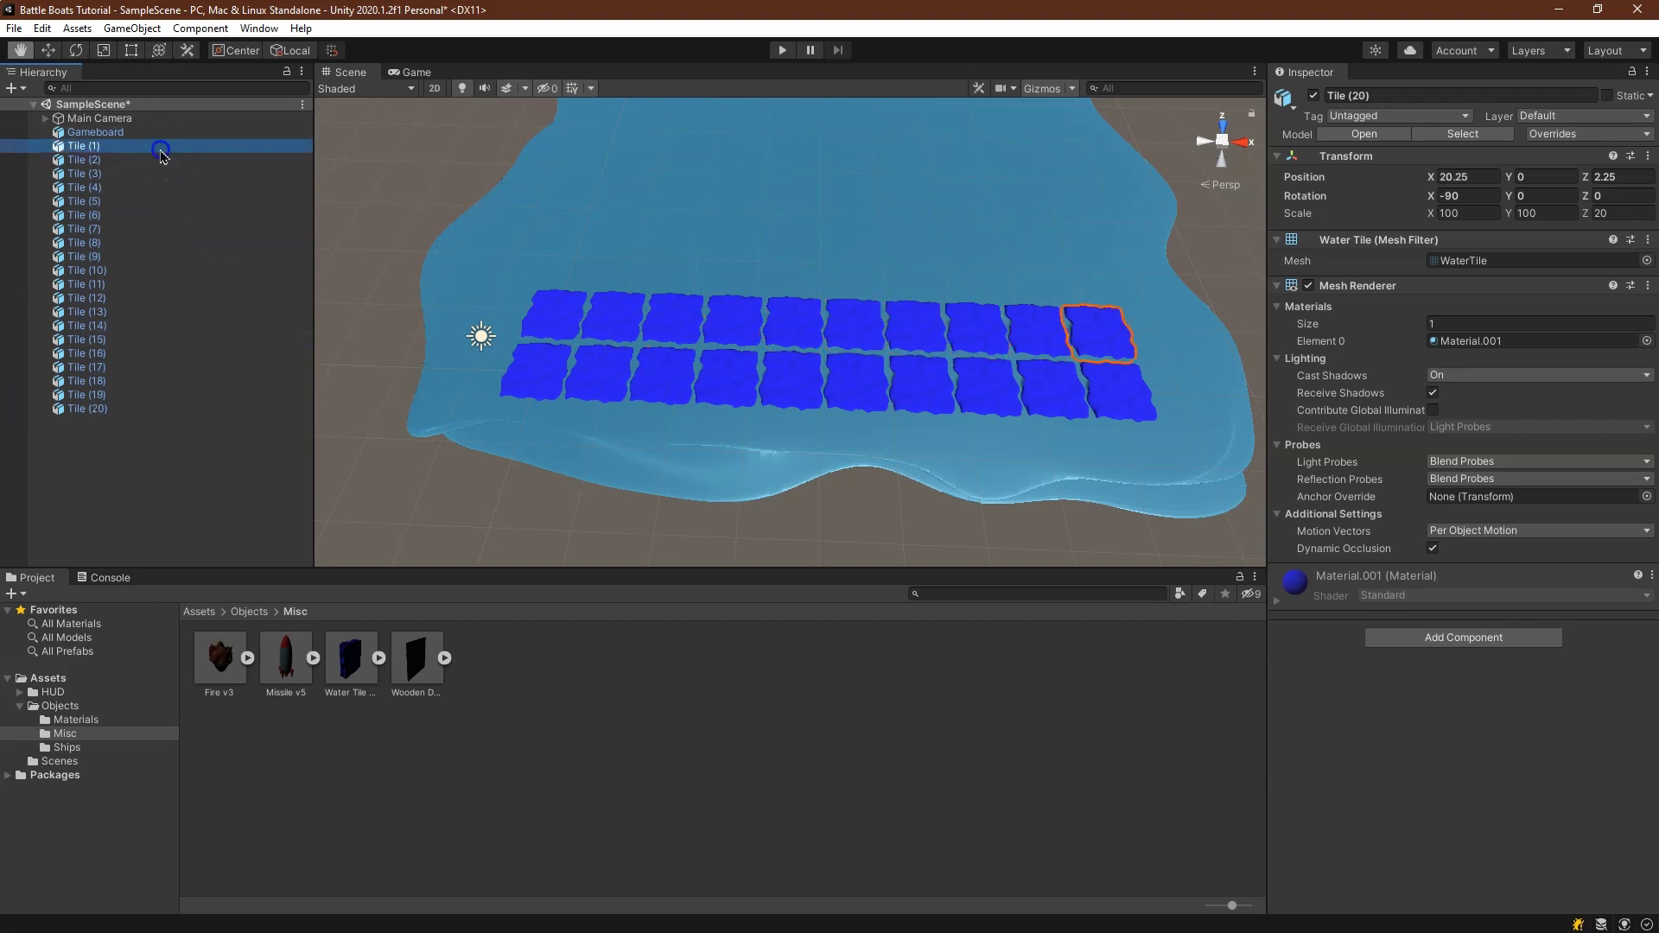
pyautogui.keyDown('shift'); pyautogui.click(144, 258); pyautogui.keyUp('shift')
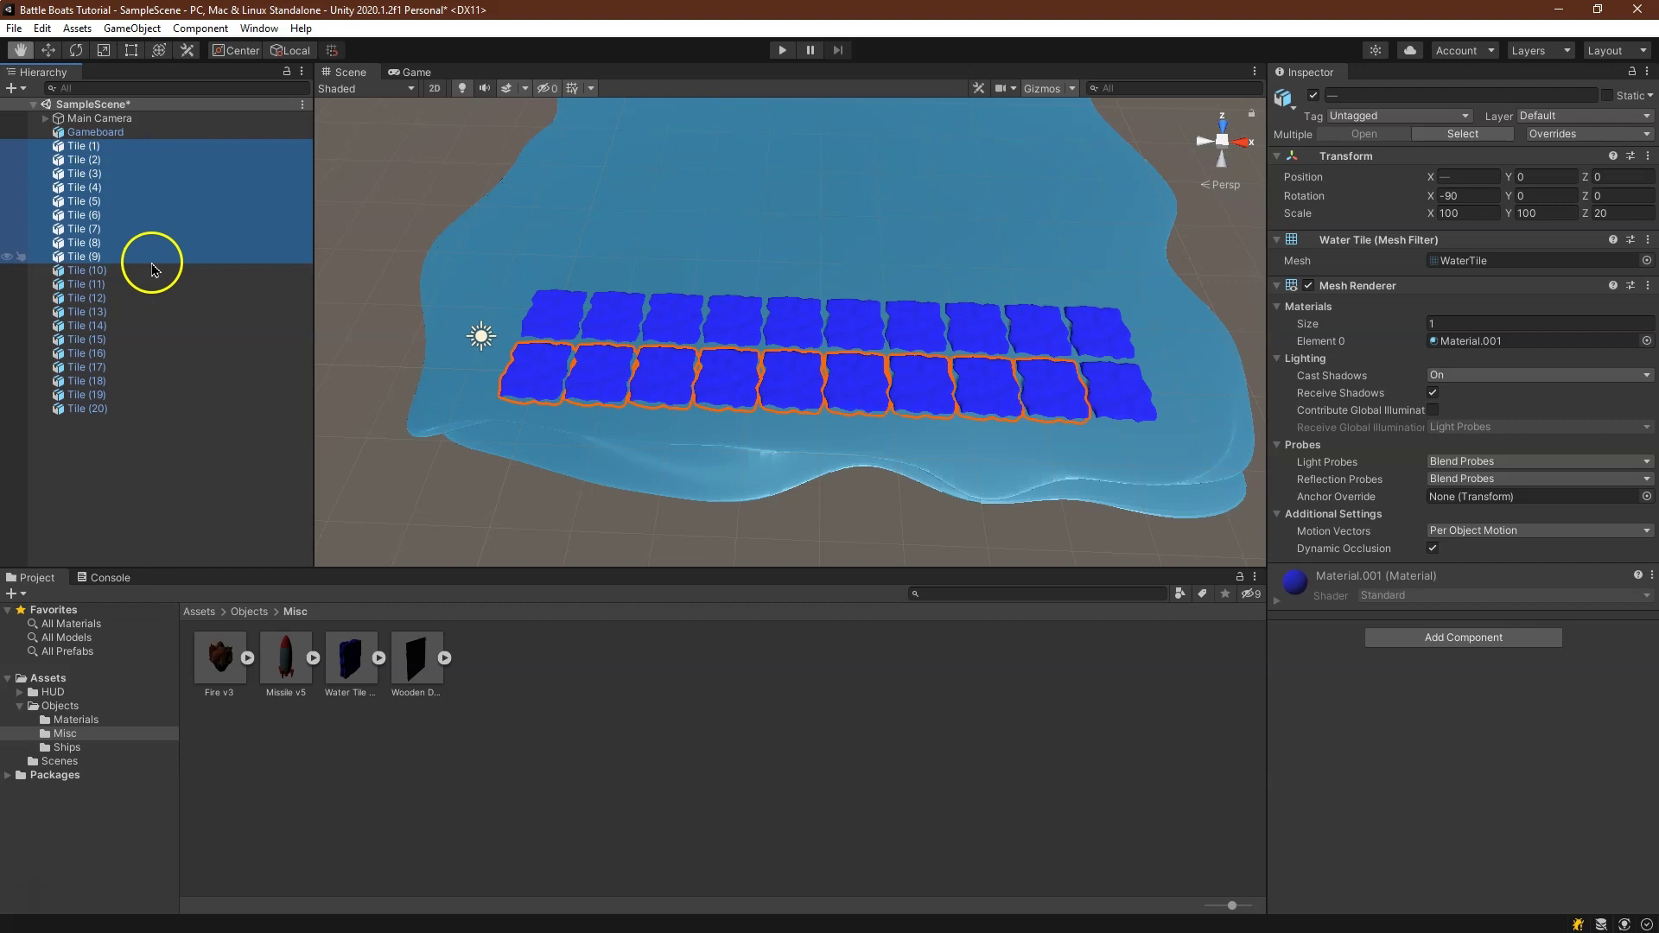
pyautogui.keyDown('shift'); pyautogui.click(147, 269); pyautogui.keyUp('shift')
pyautogui.rightClick(186, 225)
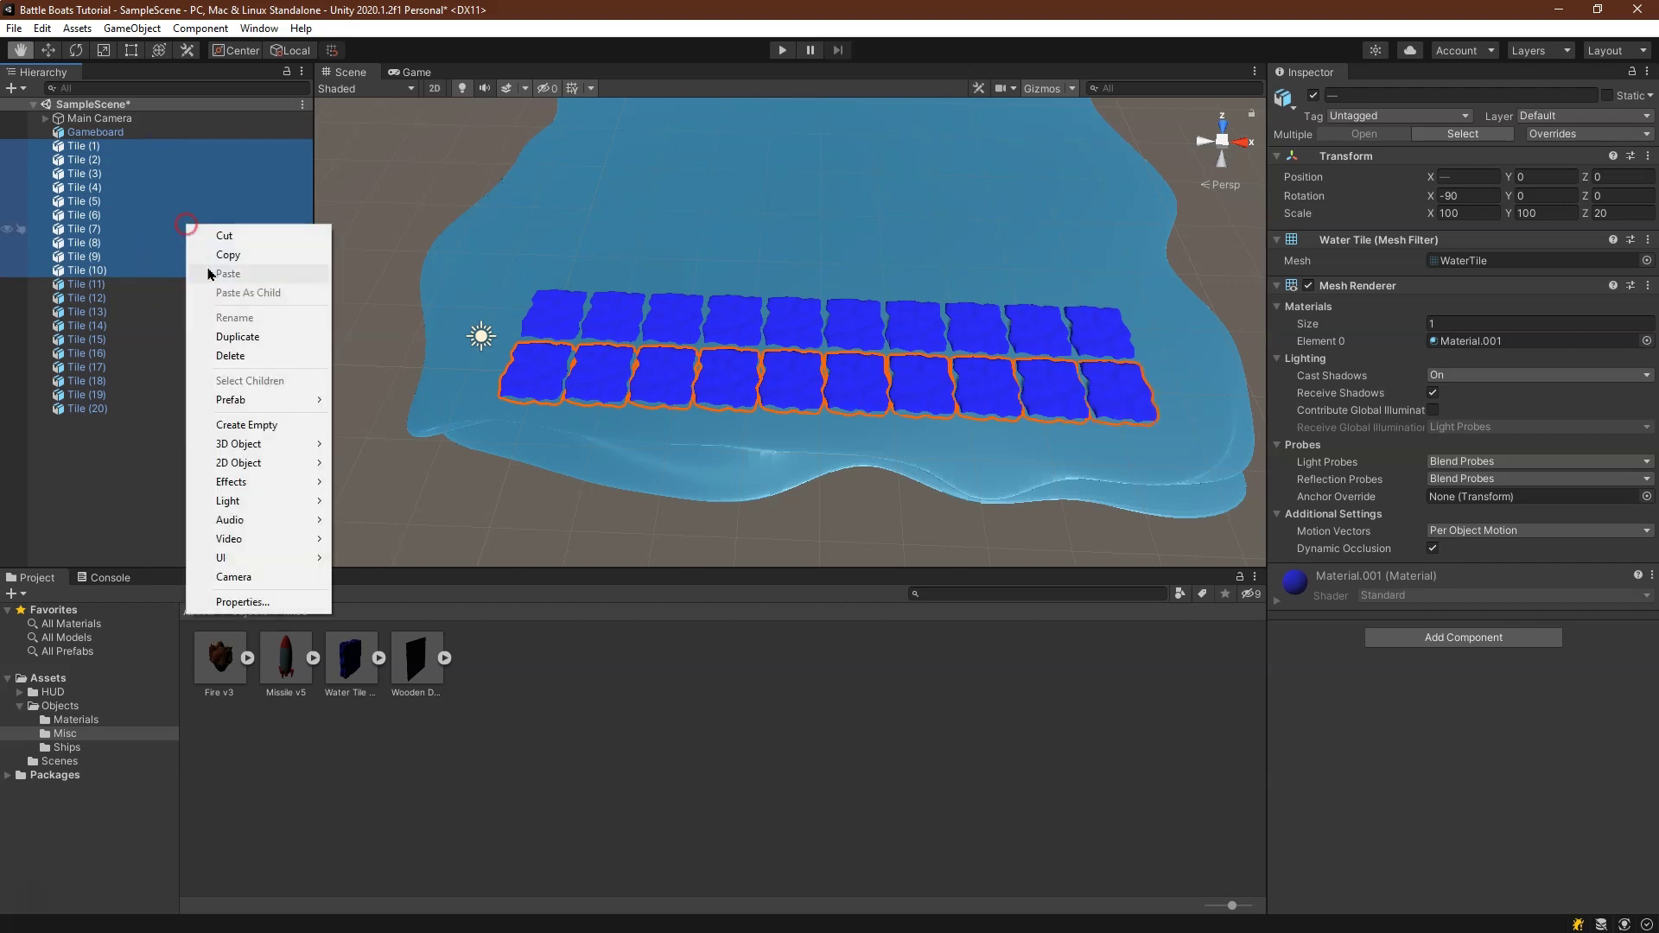
pyautogui.click(235, 336)
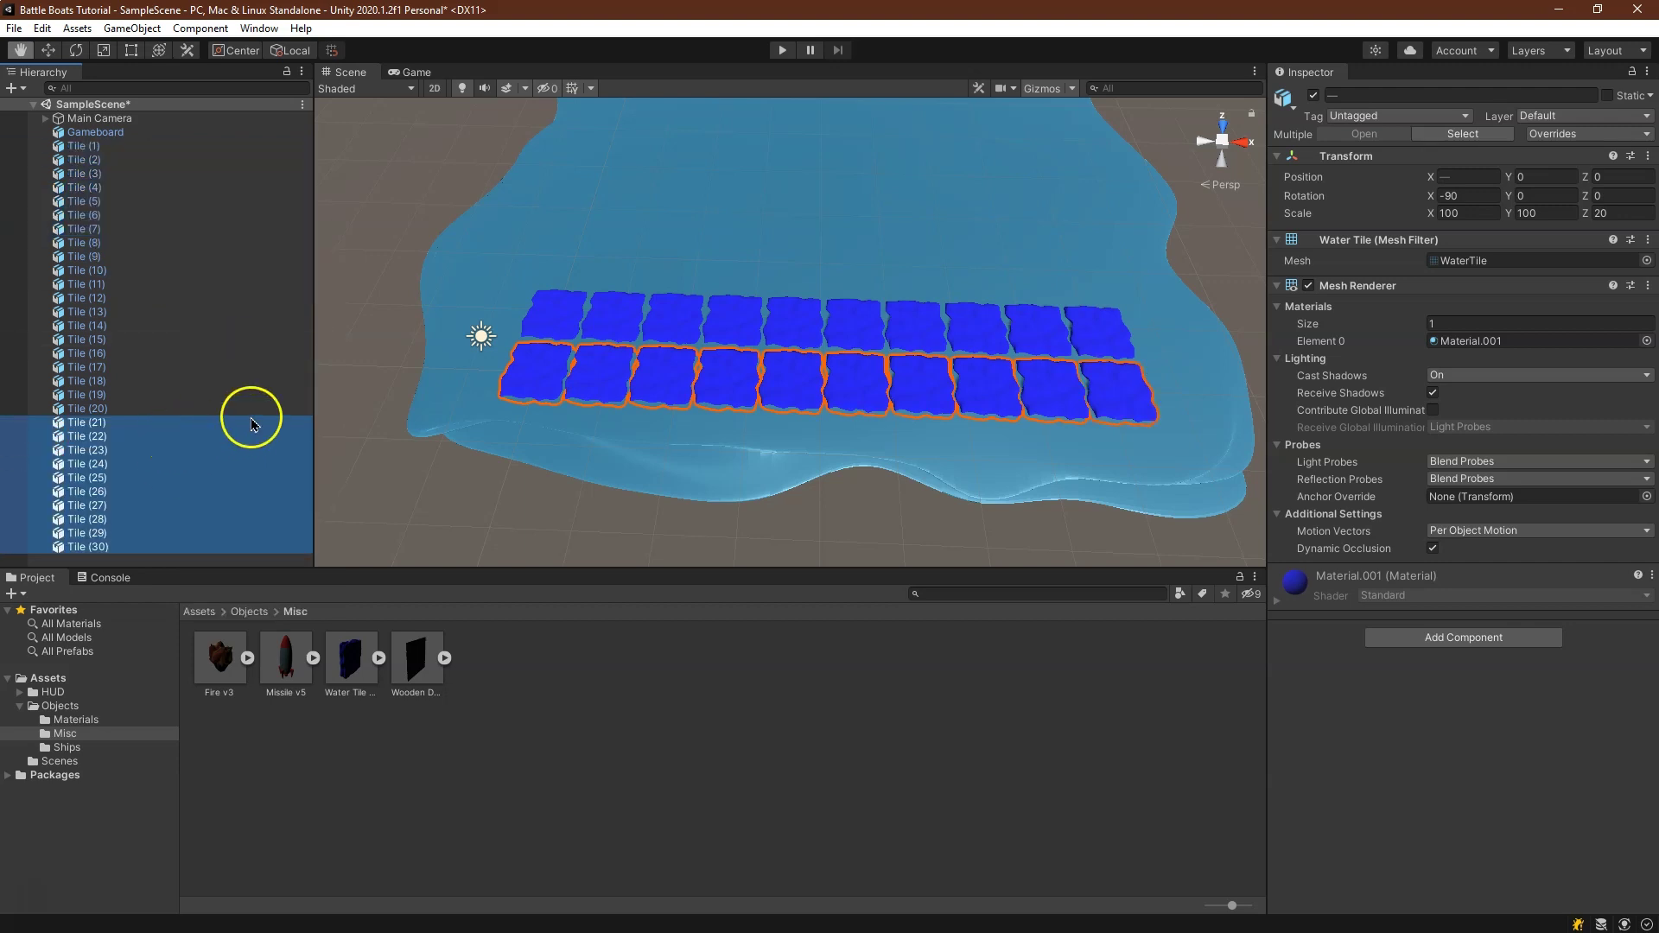
pyautogui.click(1632, 177)
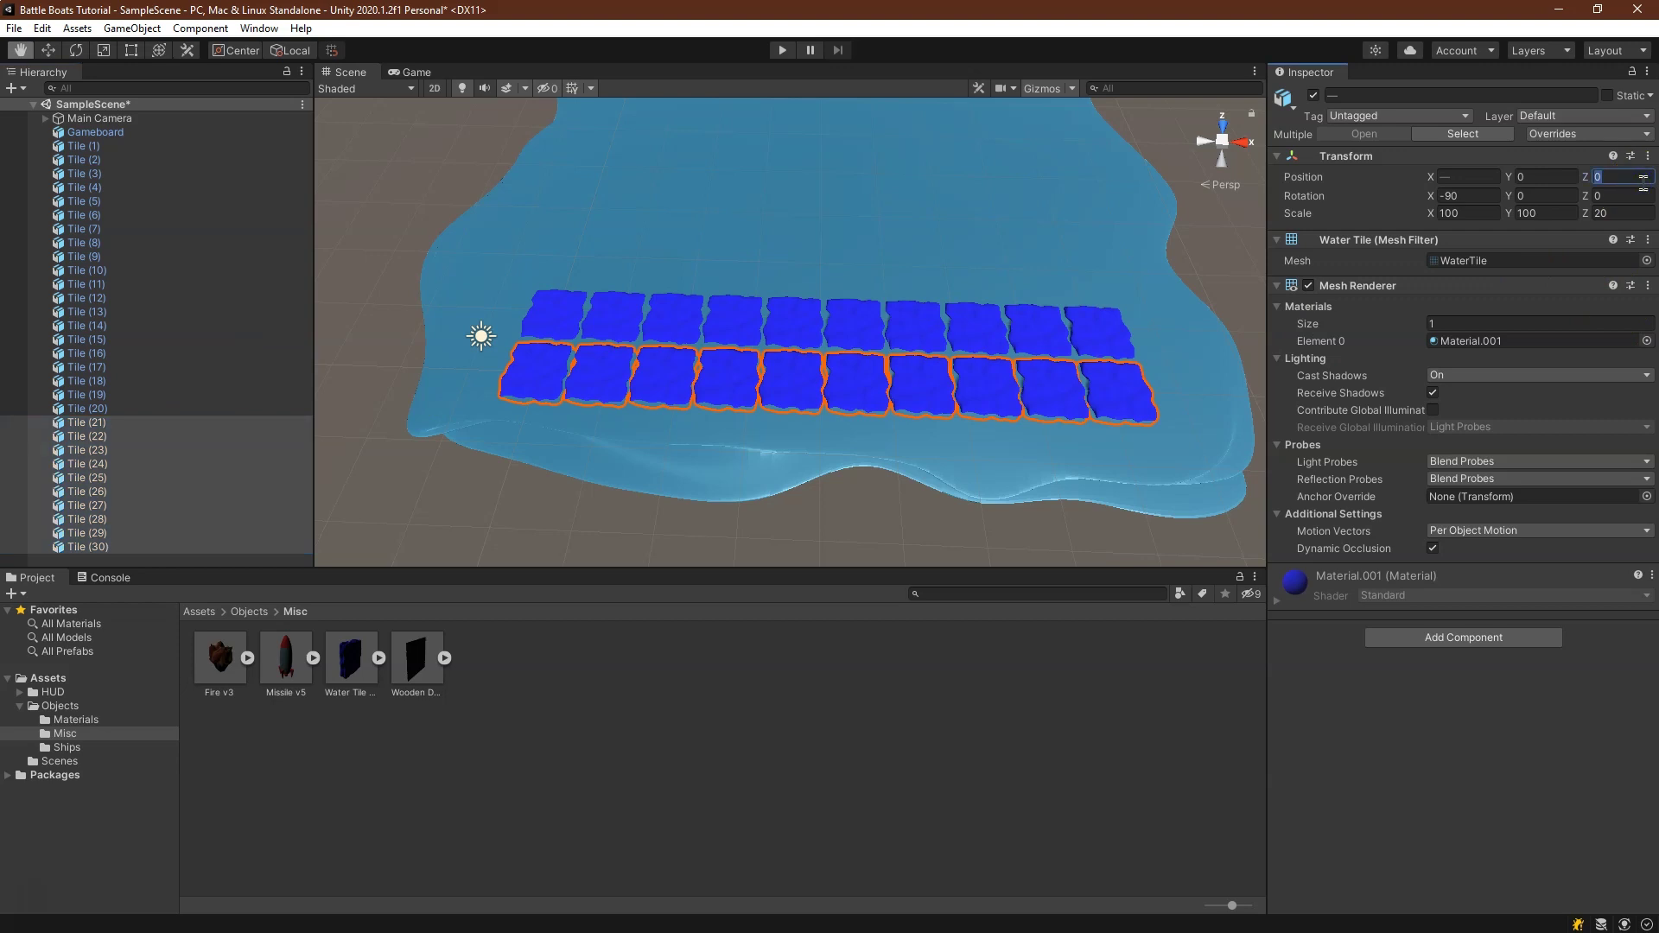
pyautogui.write('+2')
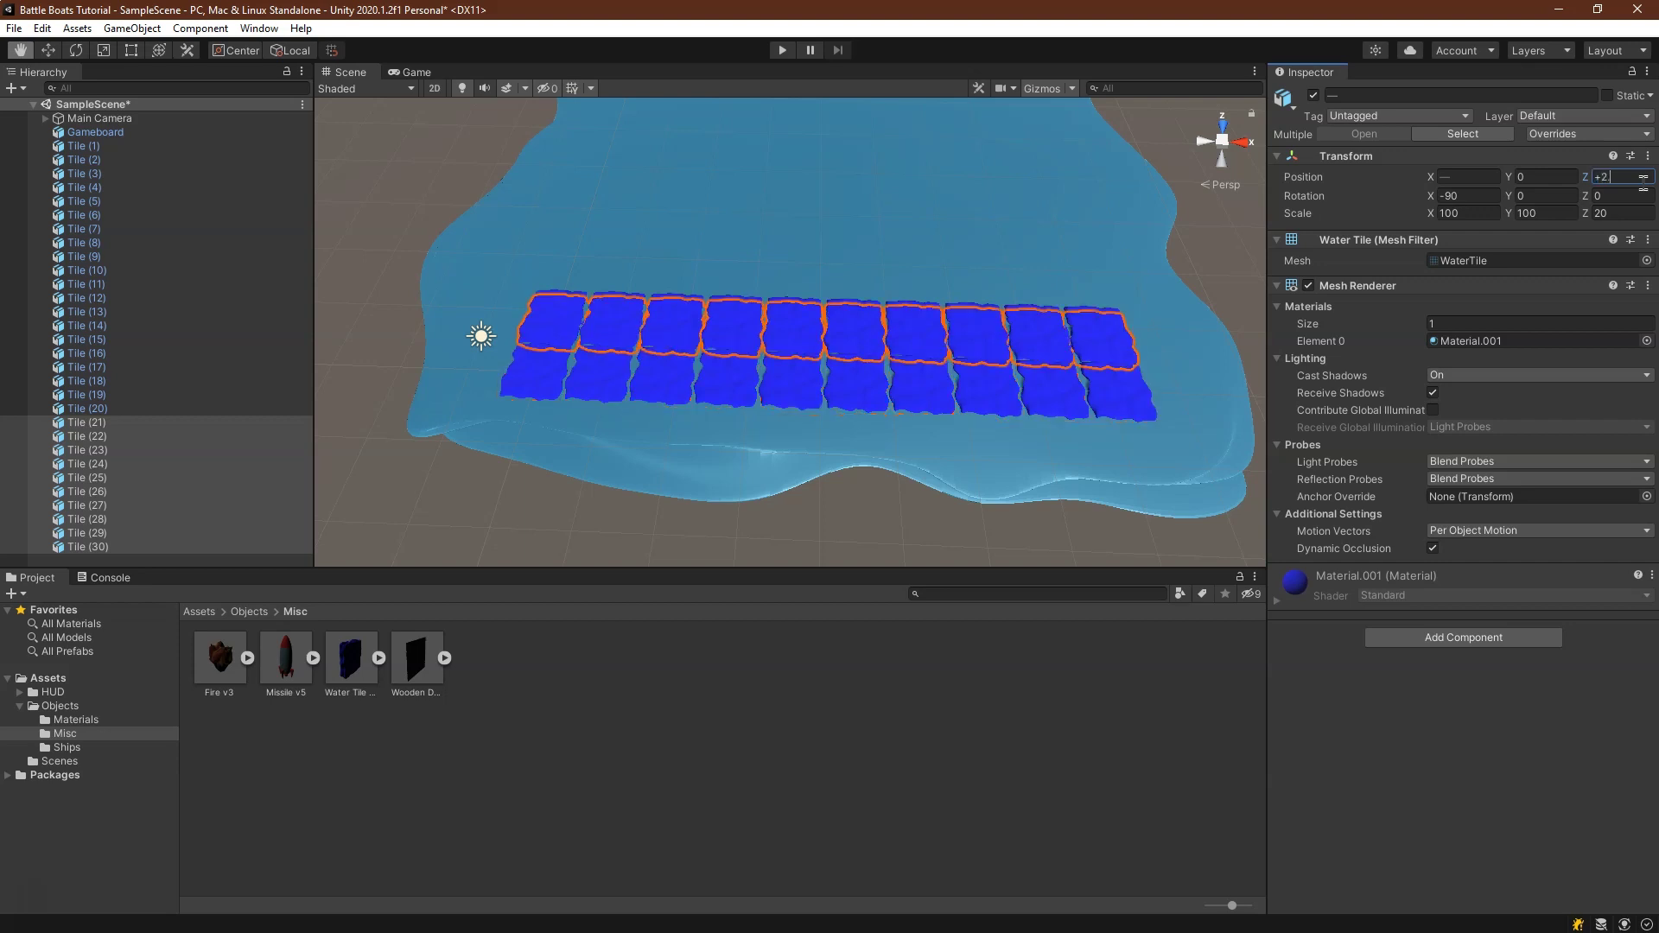
pyautogui.write('.25+')
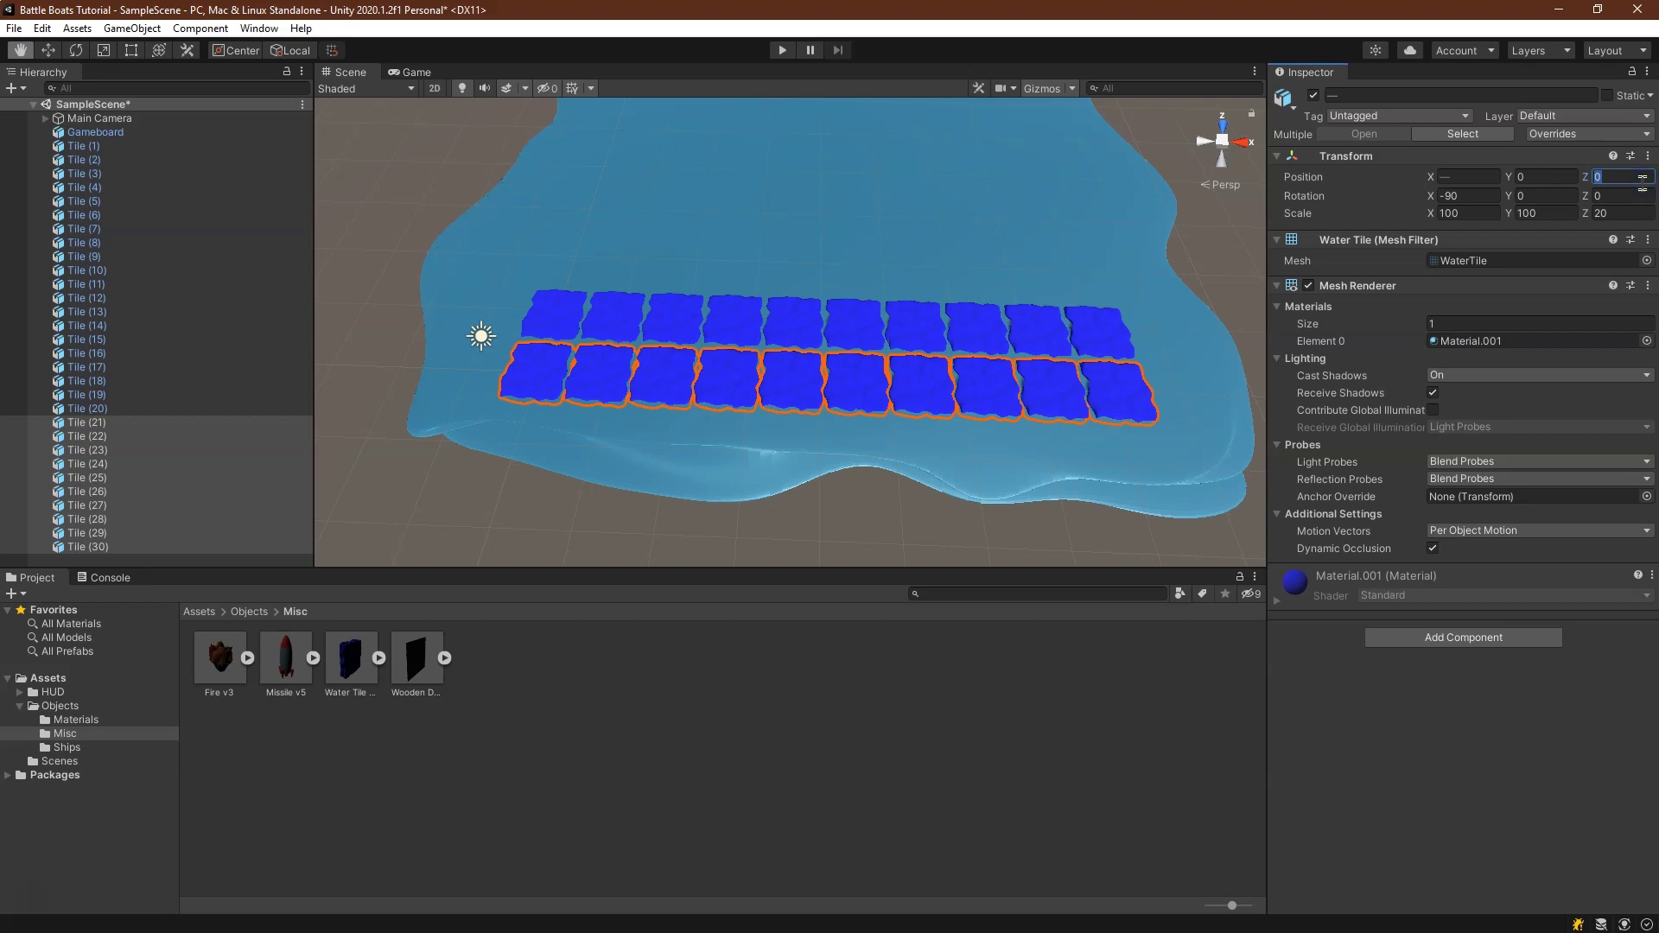
pyautogui.write('4.5')
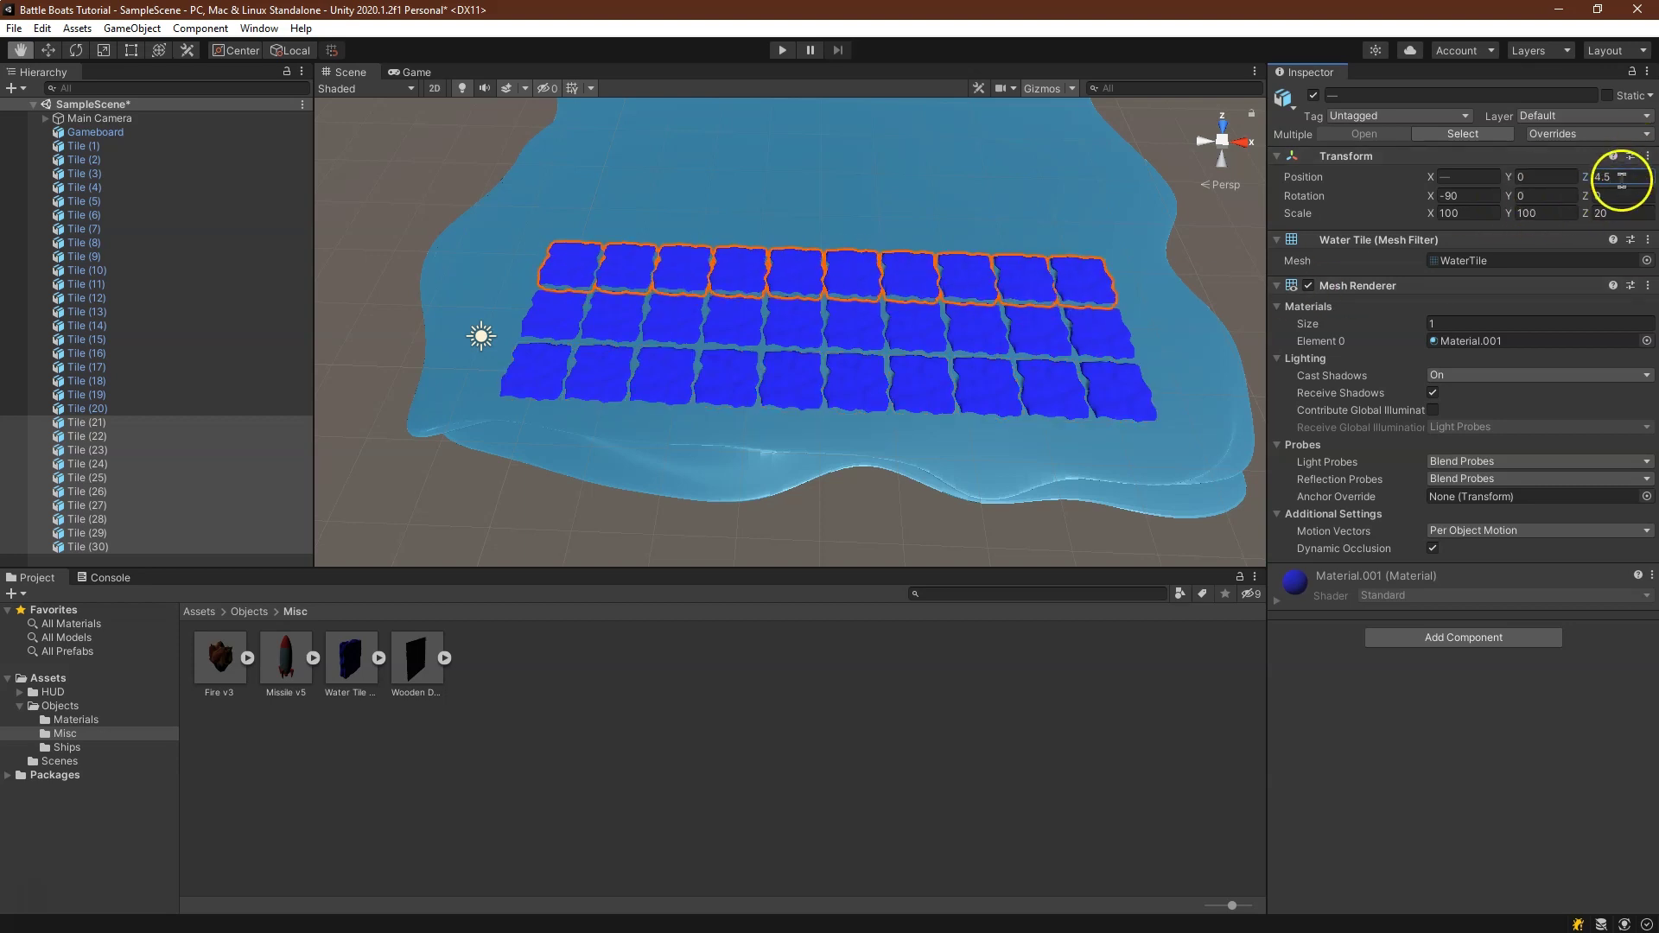
# Check the third row tile by tile, from Tile (21) to Tile (30), for correct numbering order and positions
pyautogui.click(113, 425)
pyautogui.click(104, 414)
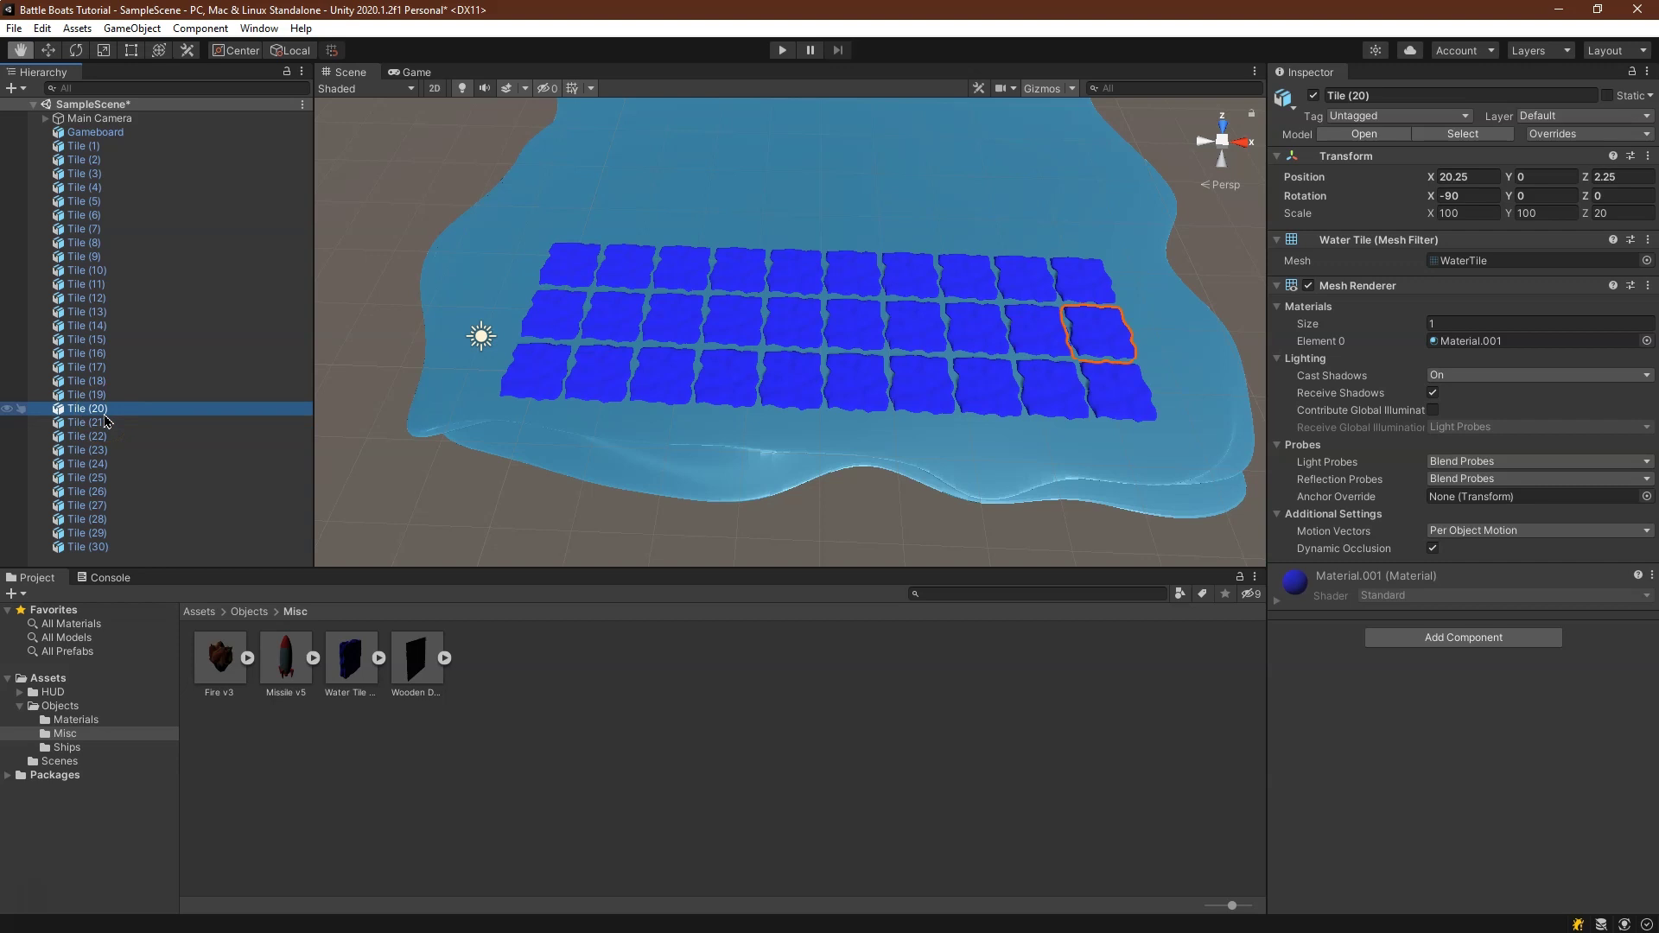
pyautogui.click(107, 422)
pyautogui.press('Down')
pyautogui.press('Down')
pyautogui.press('Down')
pyautogui.press('Down')
pyautogui.press('Down')
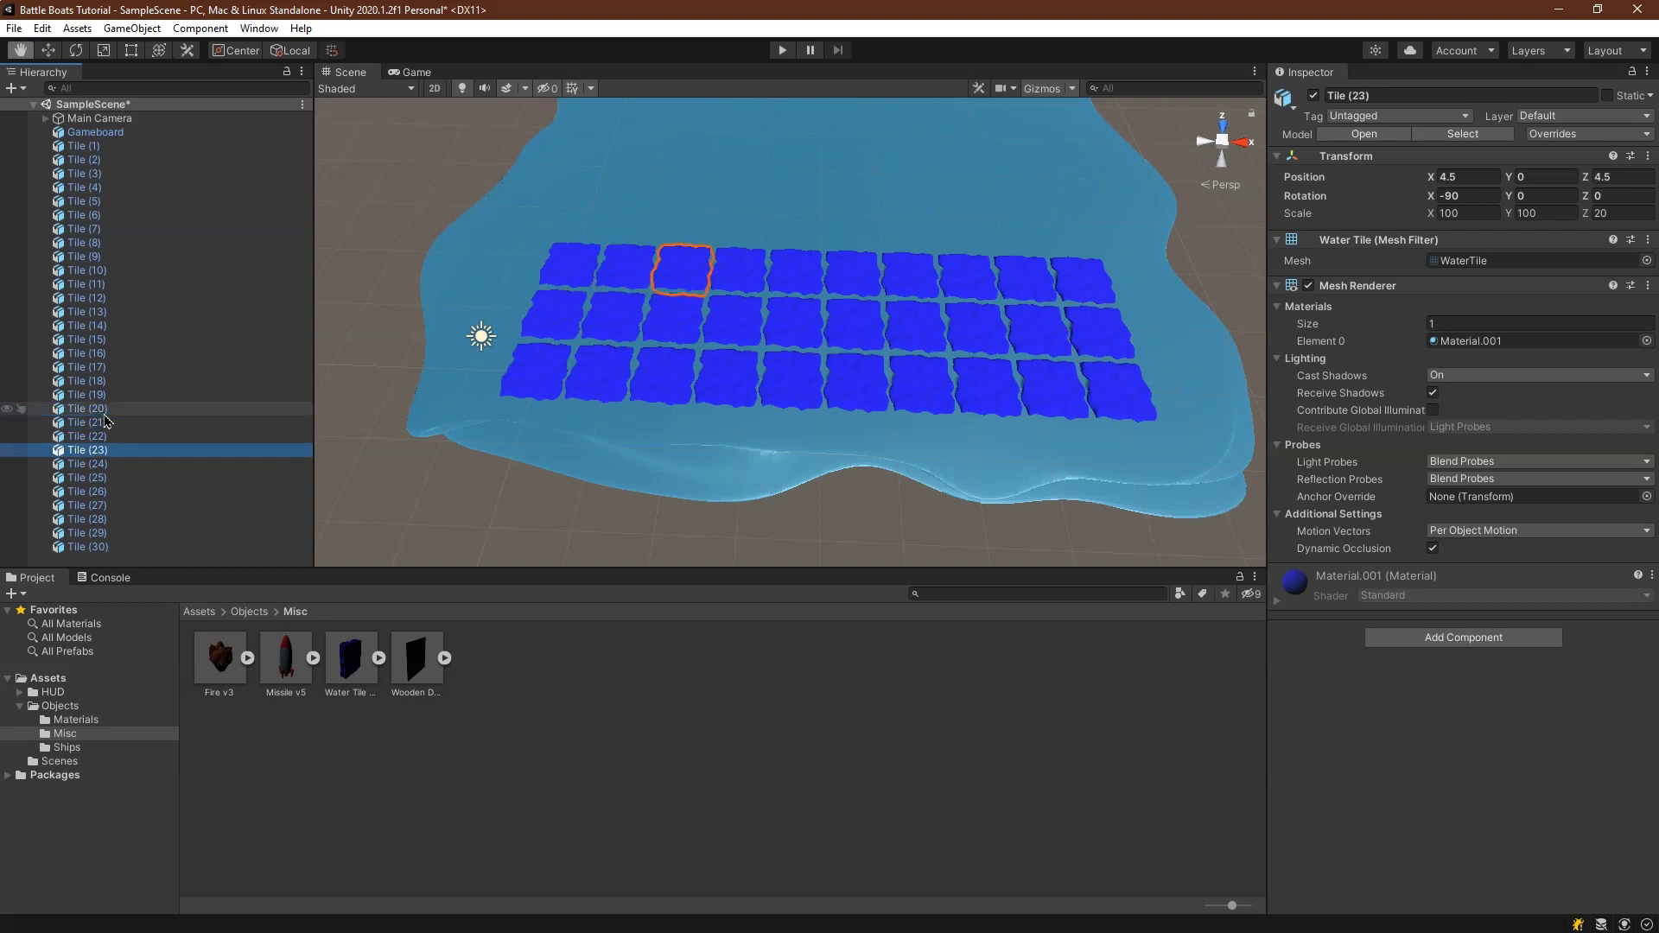
pyautogui.press('Down')
pyautogui.press('Down')
pyautogui.press('Down')
pyautogui.press('Down')
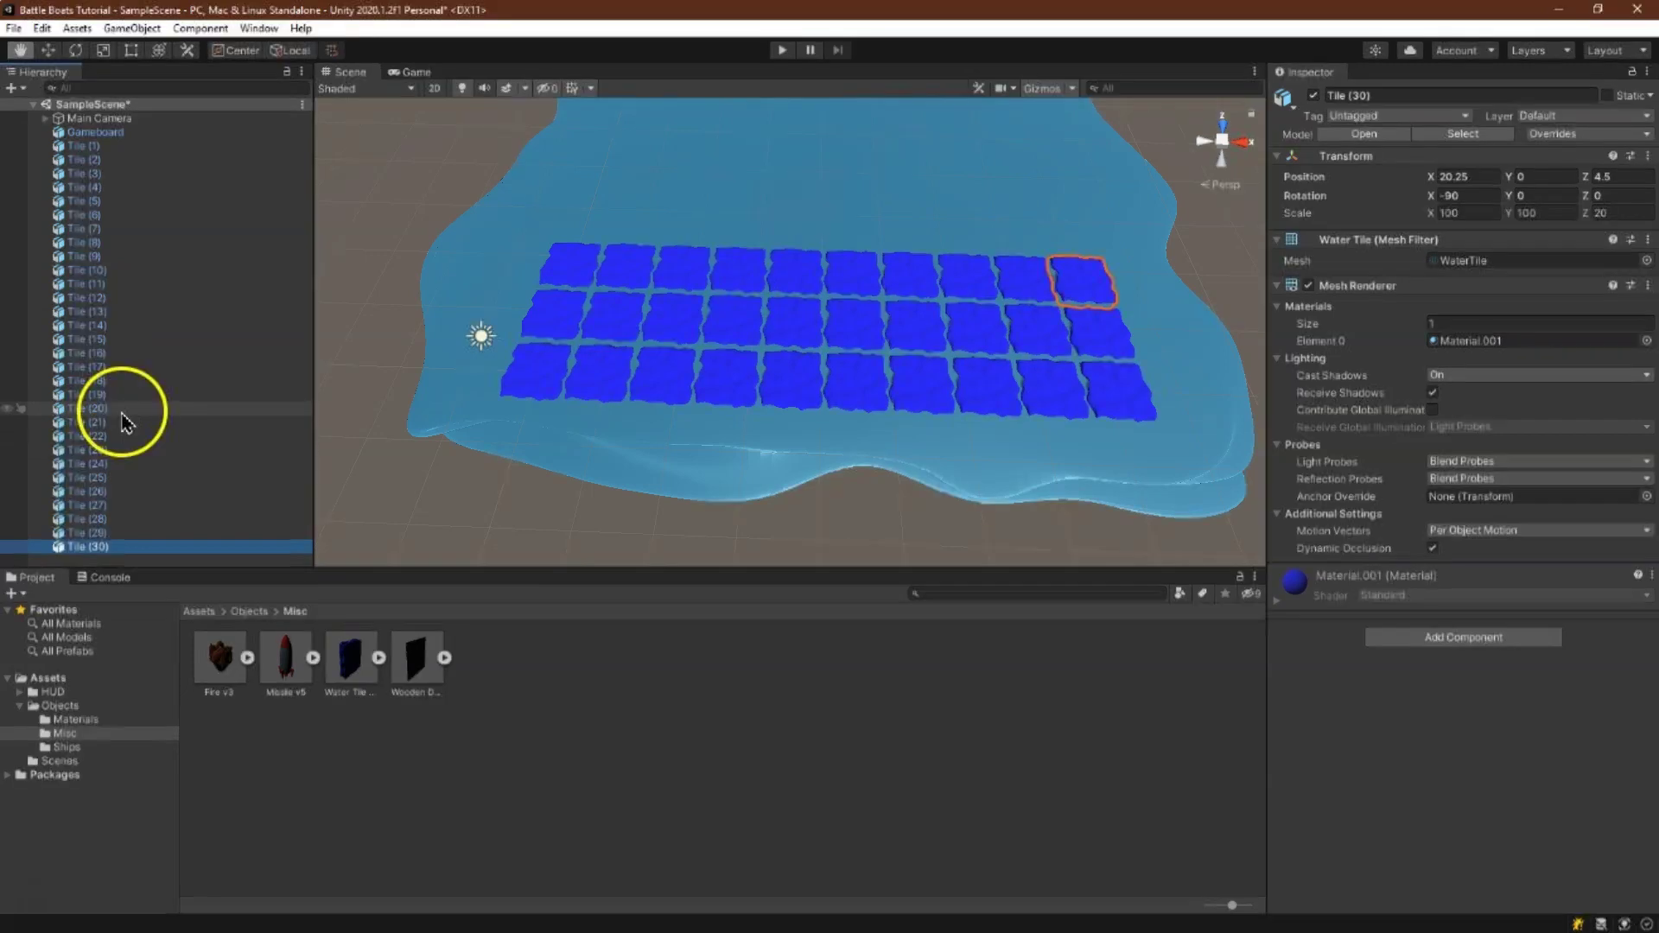
# Duplicate the second row, Tile (11) through Tile (20), and offset the copies by 4.5 along Z to form the fourth row
pyautogui.click(110, 275)
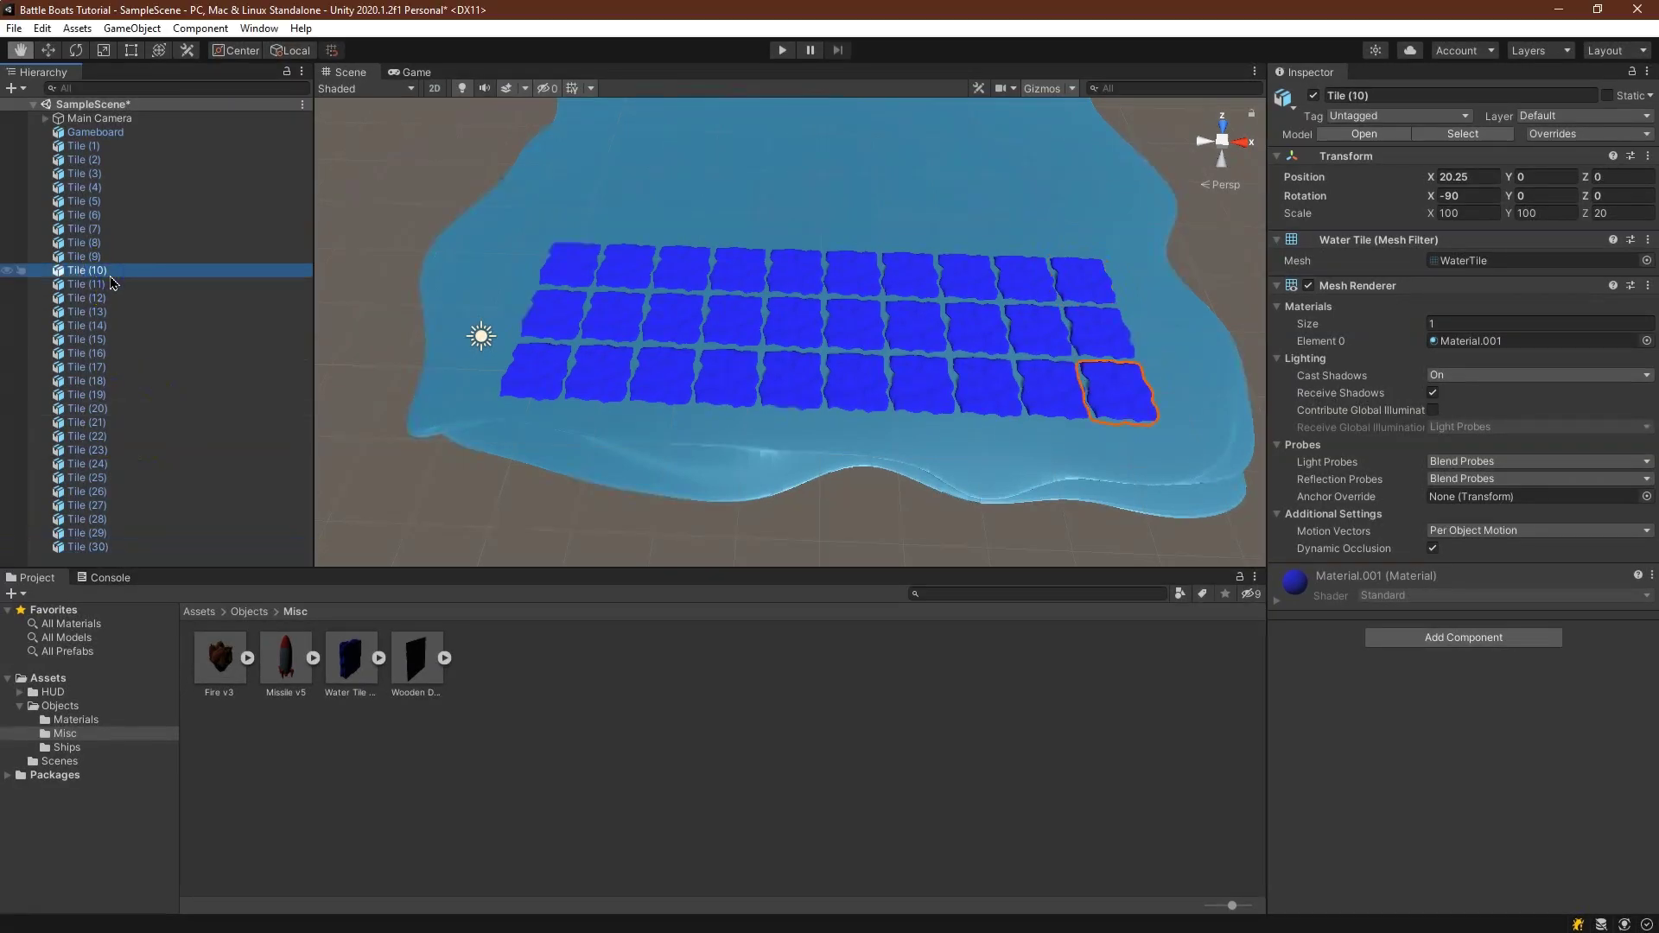
pyautogui.click(110, 285)
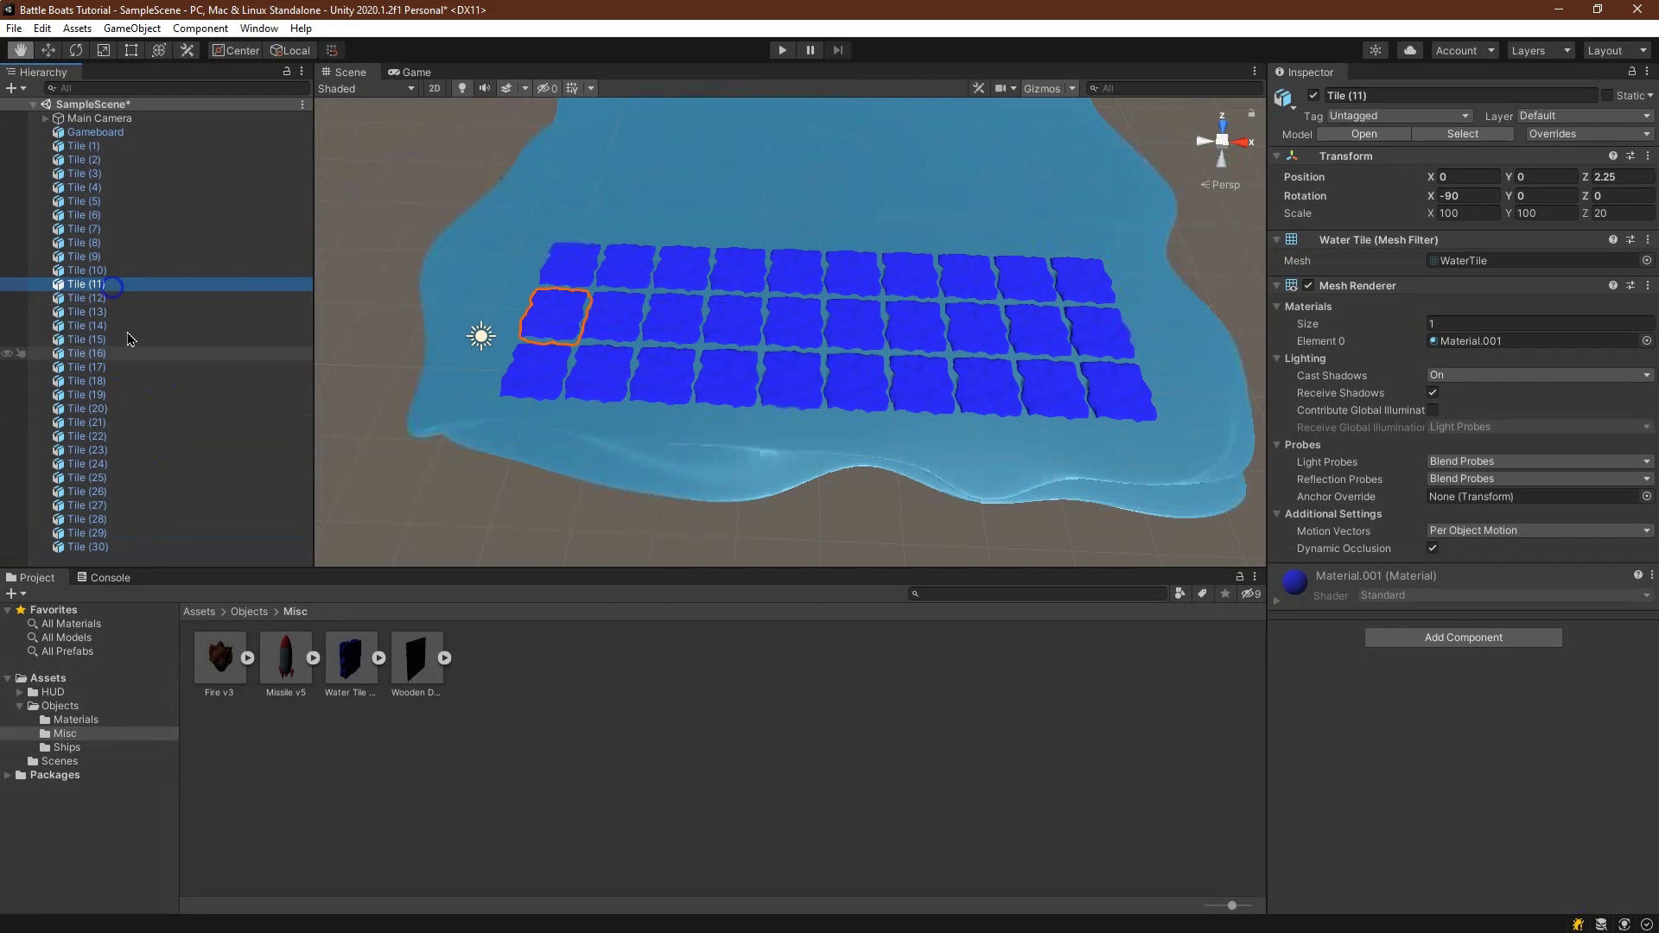
pyautogui.keyDown('shift'); pyautogui.click(145, 412); pyautogui.keyUp('shift')
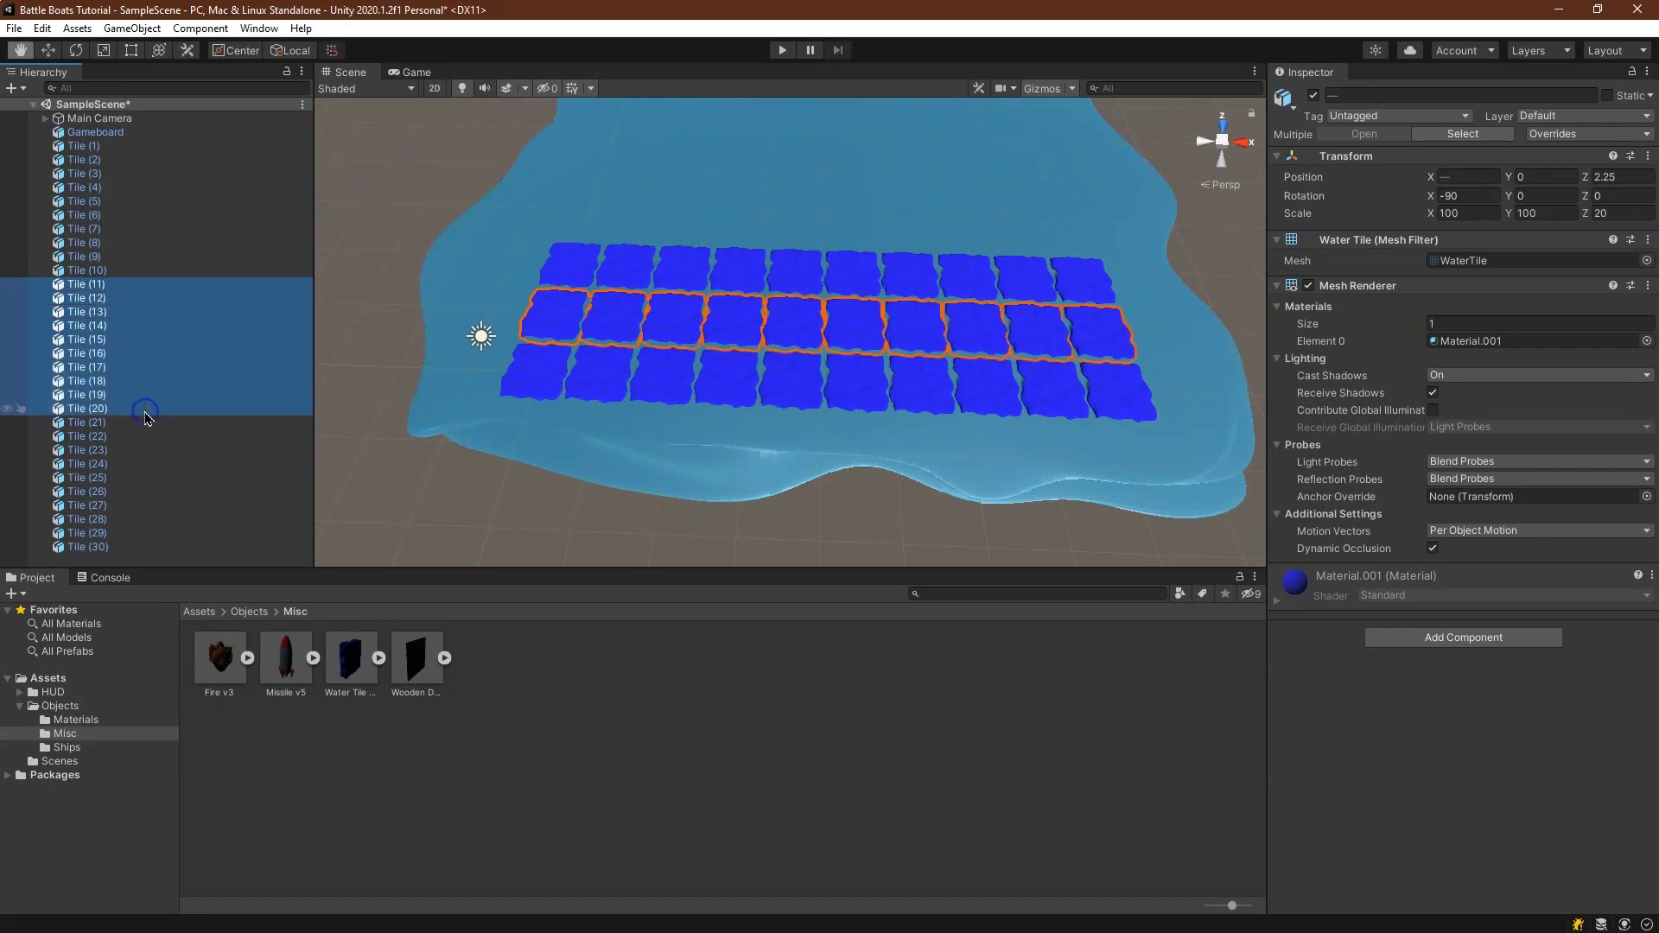
pyautogui.rightClick(145, 412)
pyautogui.click(221, 524)
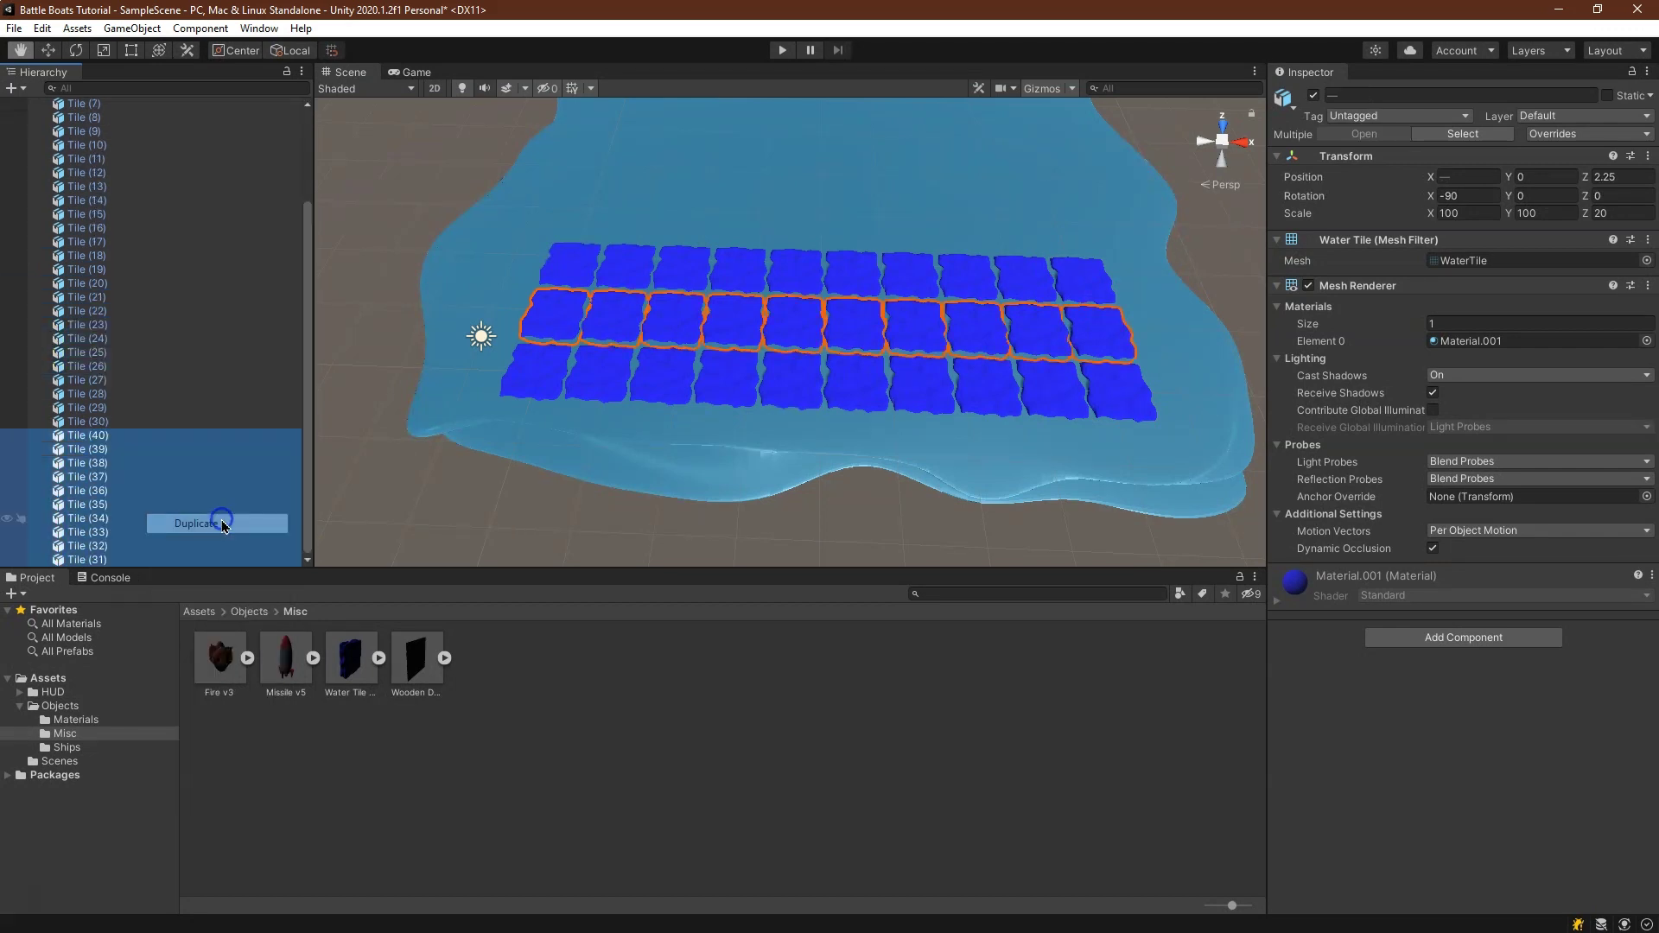
pyautogui.click(1632, 176)
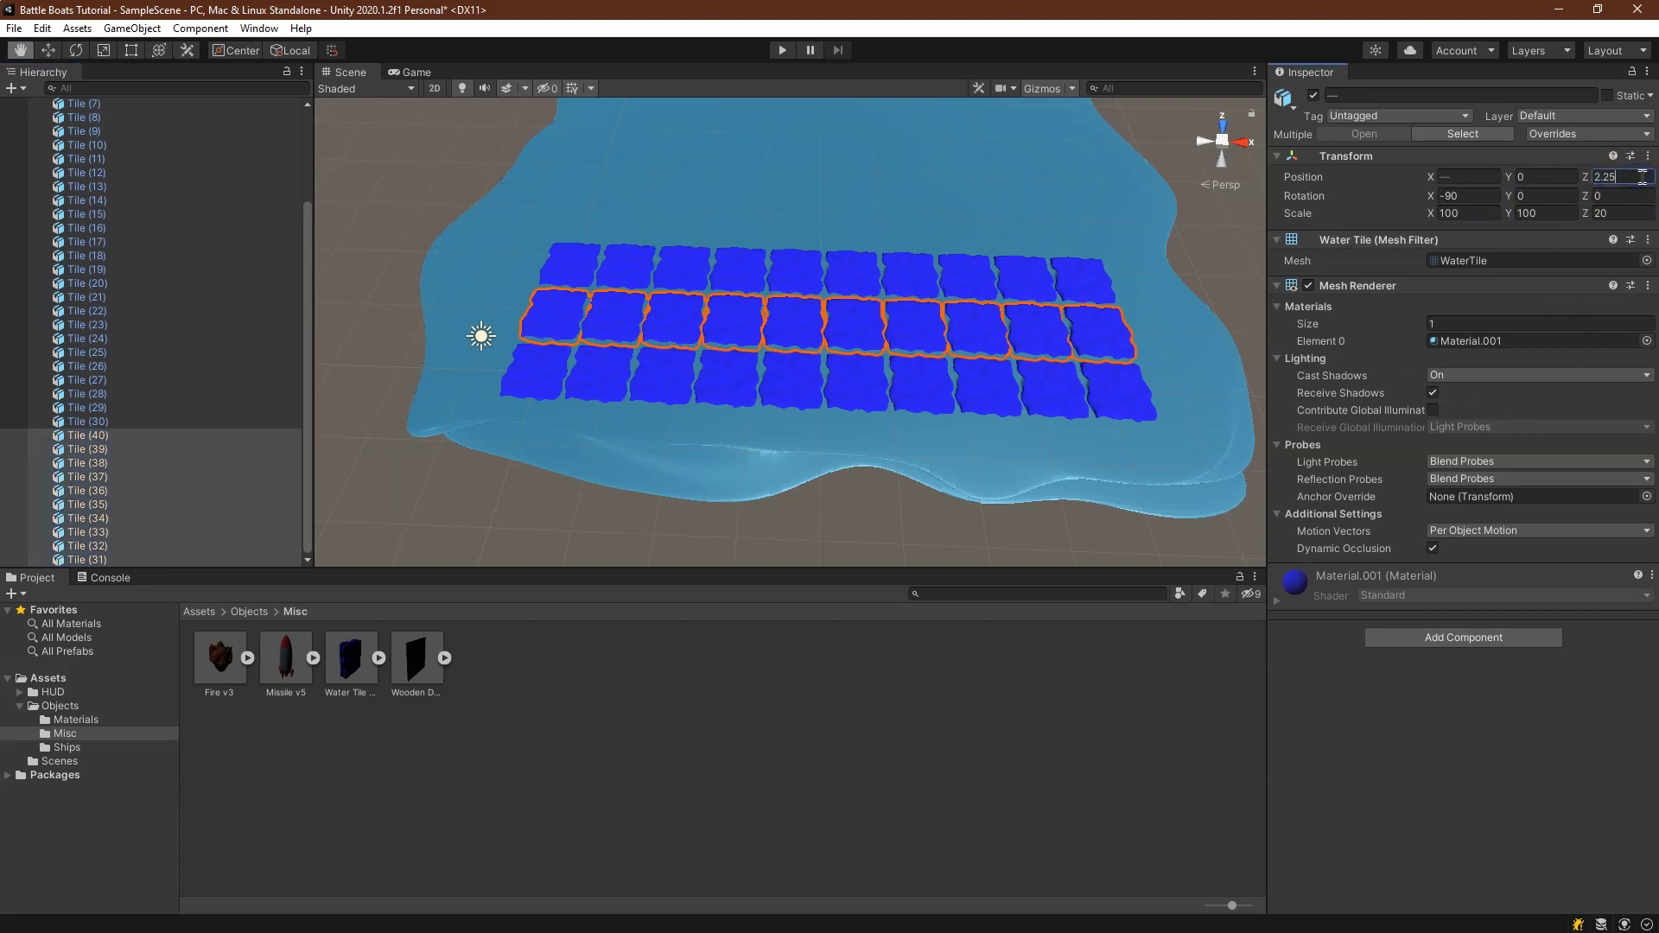
pyautogui.write('+4.5')
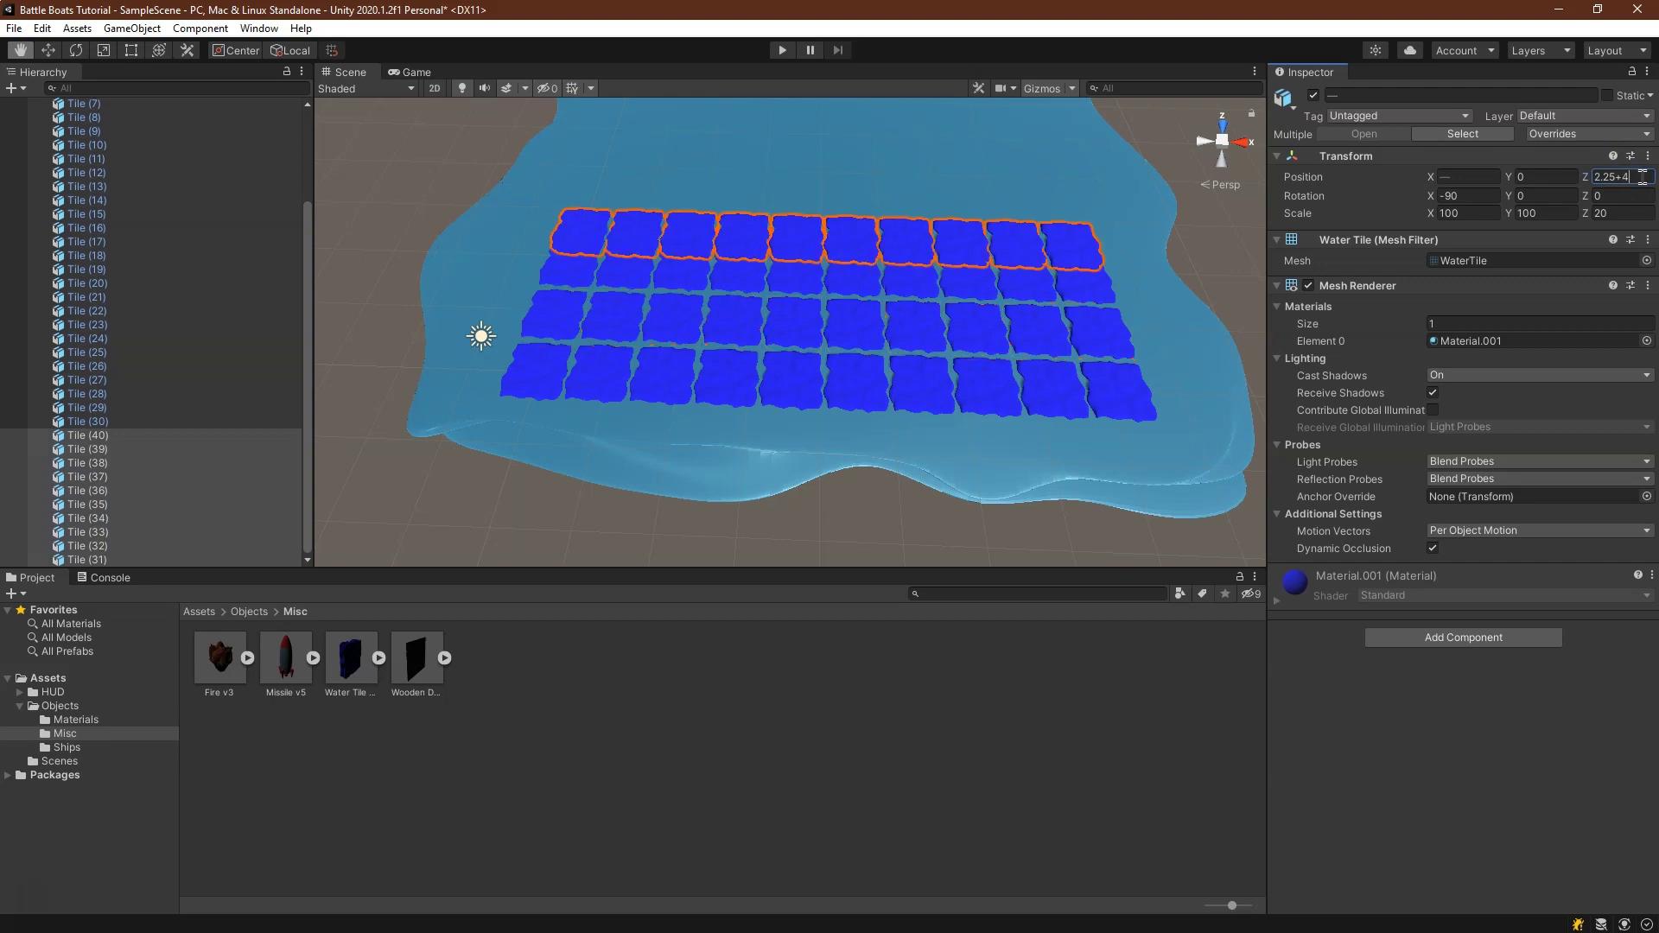
# Reorder the fourth row's tiles in the hierarchy into ascending order, from Tile (31) to Tile (40)
pyautogui.click(114, 436)
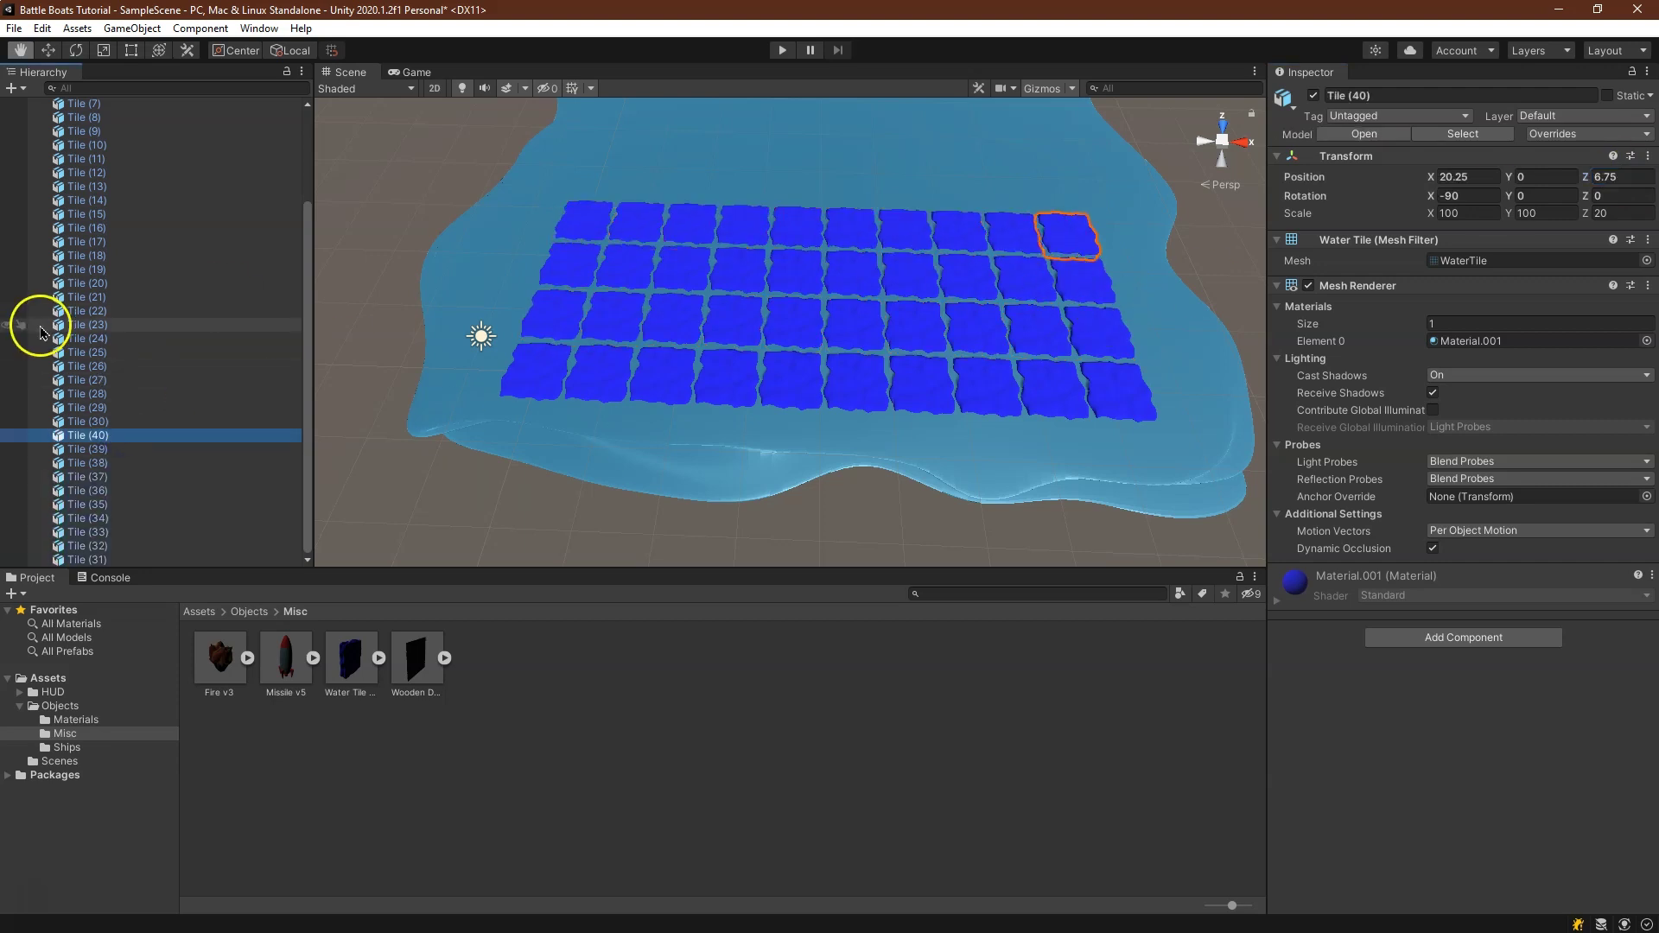
pyautogui.moveTo(100, 441)
pyautogui.mouseDown()
pyautogui.moveTo(119, 567)
pyautogui.moveTo(95, 540)
pyautogui.moveTo(107, 433)
pyautogui.mouseUp()
pyautogui.moveTo(103, 450); pyautogui.dragTo(108, 551)
pyautogui.moveTo(103, 533); pyautogui.dragTo(105, 445)
pyautogui.moveTo(101, 464); pyautogui.dragTo(100, 539)
pyautogui.moveTo(97, 520); pyautogui.dragTo(97, 457)
pyautogui.moveTo(99, 478); pyautogui.dragTo(105, 525)
pyautogui.moveTo(102, 506); pyautogui.dragTo(102, 484)
pyautogui.moveTo(100, 479); pyautogui.dragTo(101, 512)
pyautogui.click(102, 465)
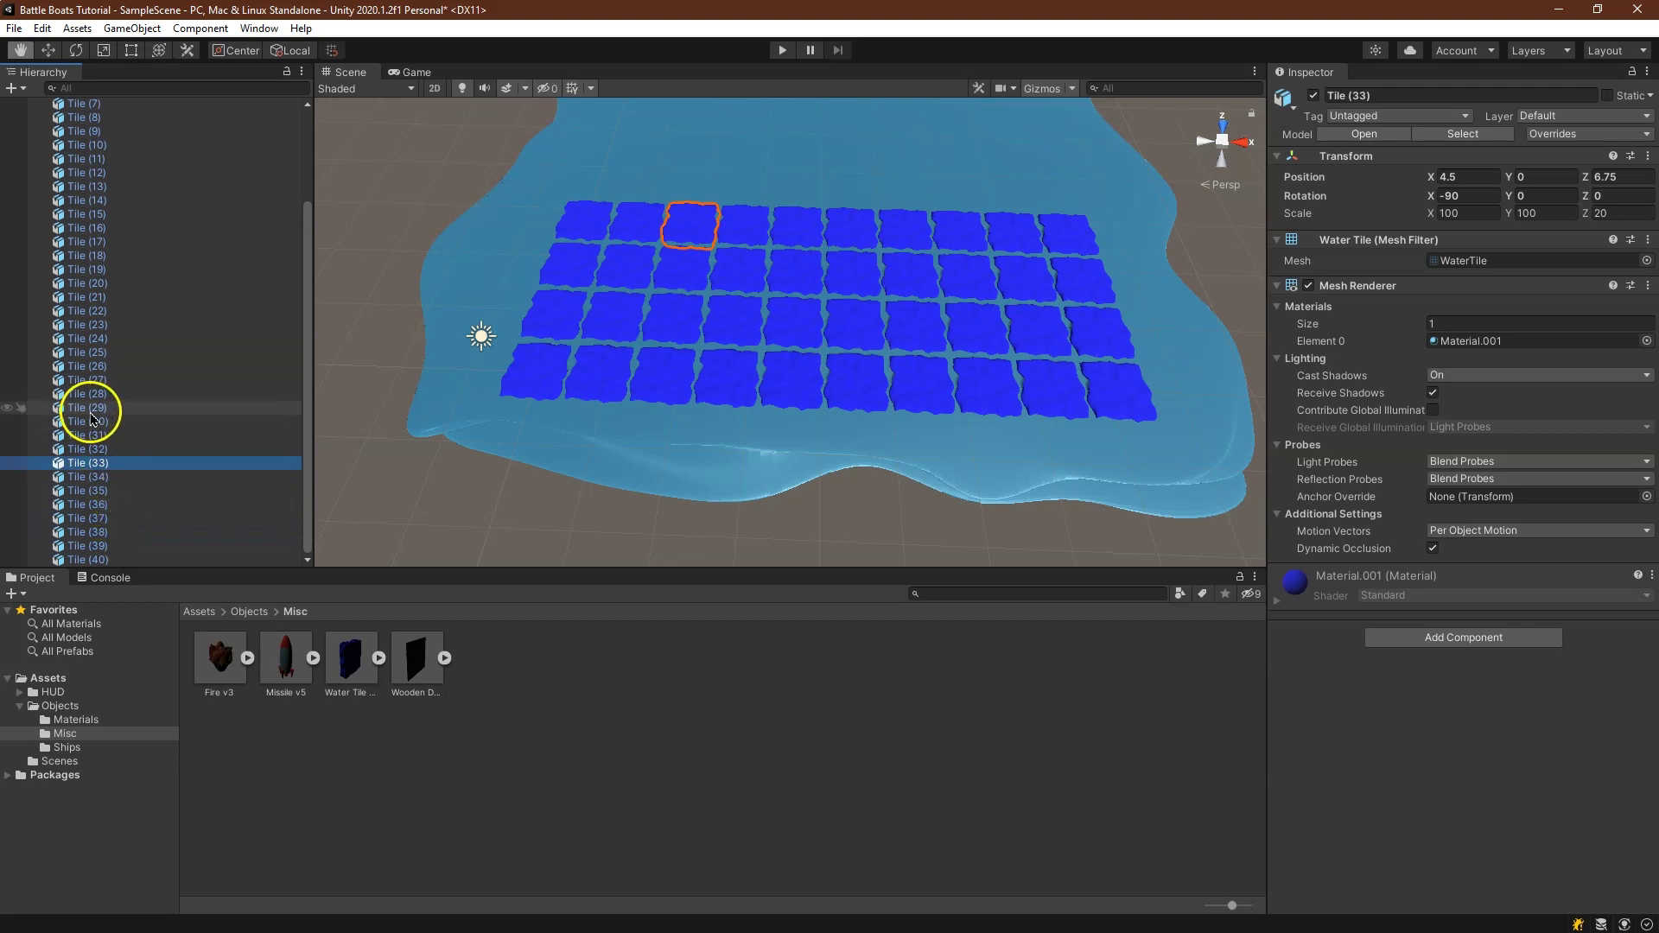
# Duplicate the third row, Tile (21) through Tile (30), and offset the copies by 4.5 along Z to 9 as the fifth row
pyautogui.click(126, 422)
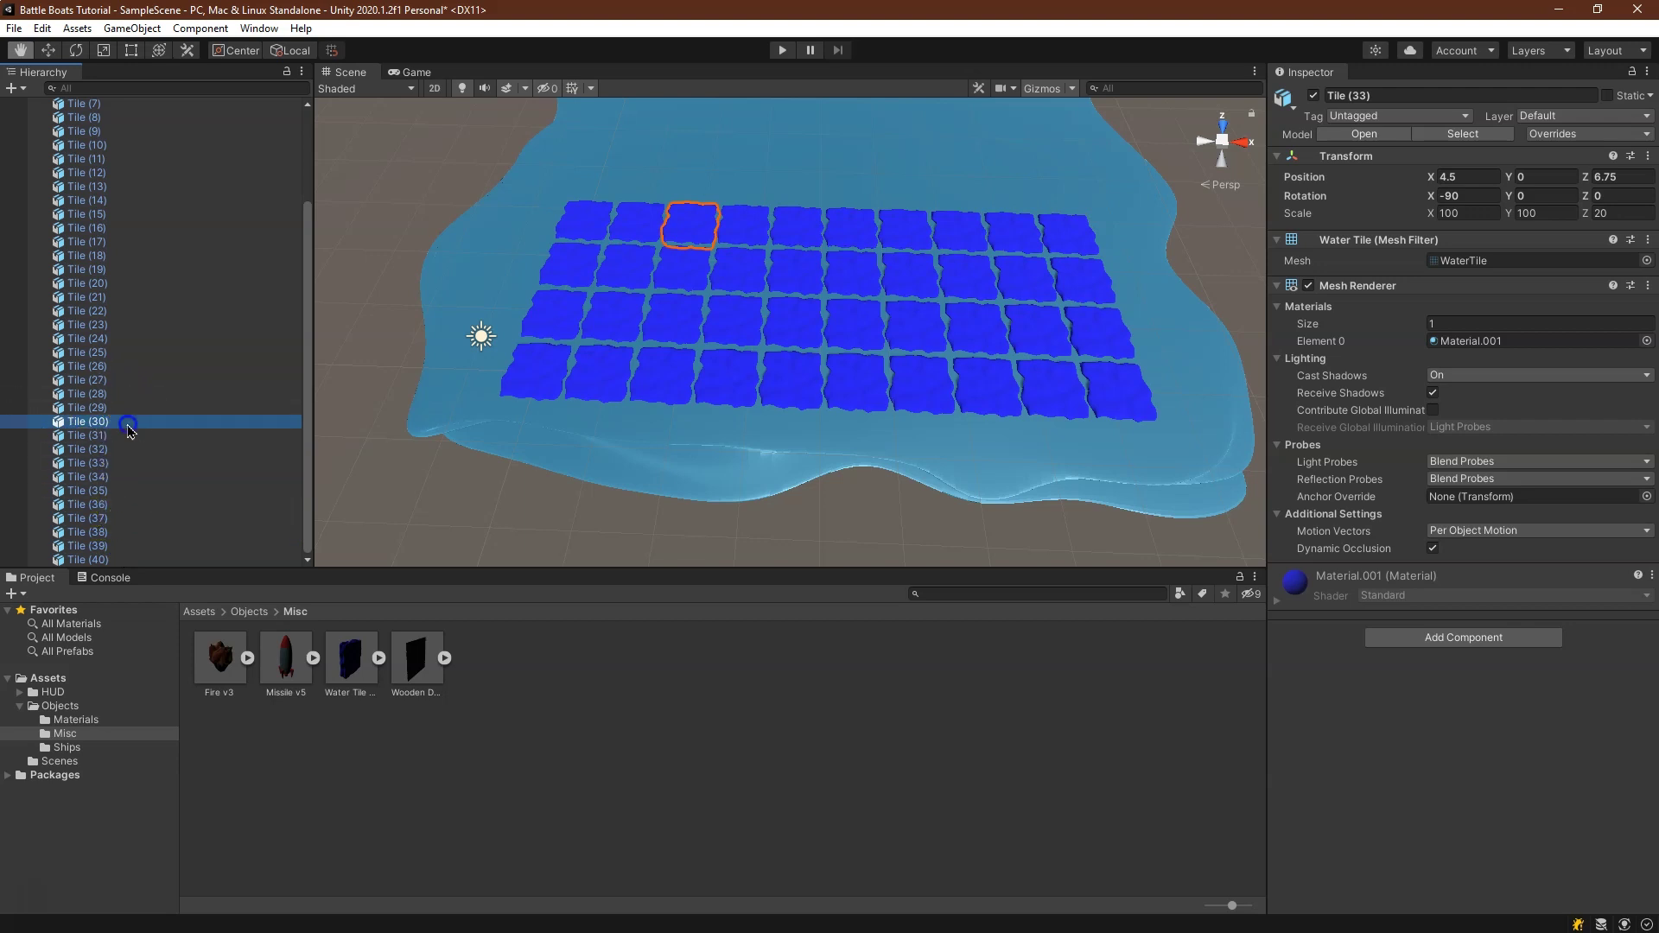
pyautogui.keyDown('shift'); pyautogui.click(114, 298); pyautogui.keyUp('shift')
pyautogui.rightClick(115, 300)
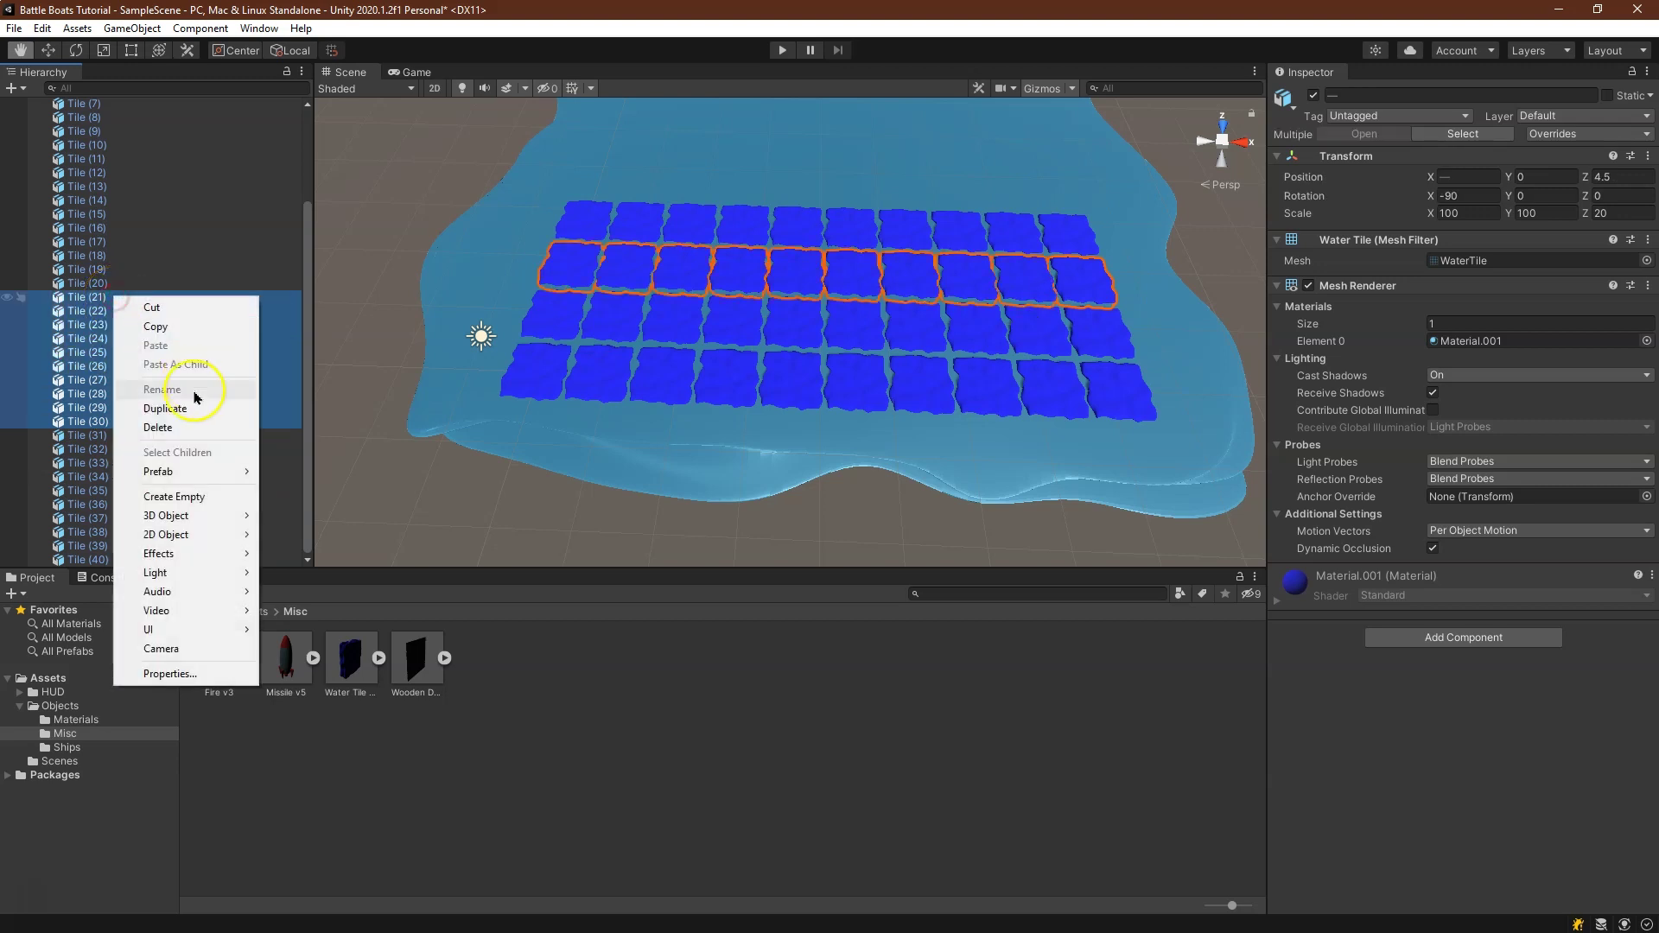
pyautogui.click(216, 399)
pyautogui.click(1628, 176)
pyautogui.write('+4.5')
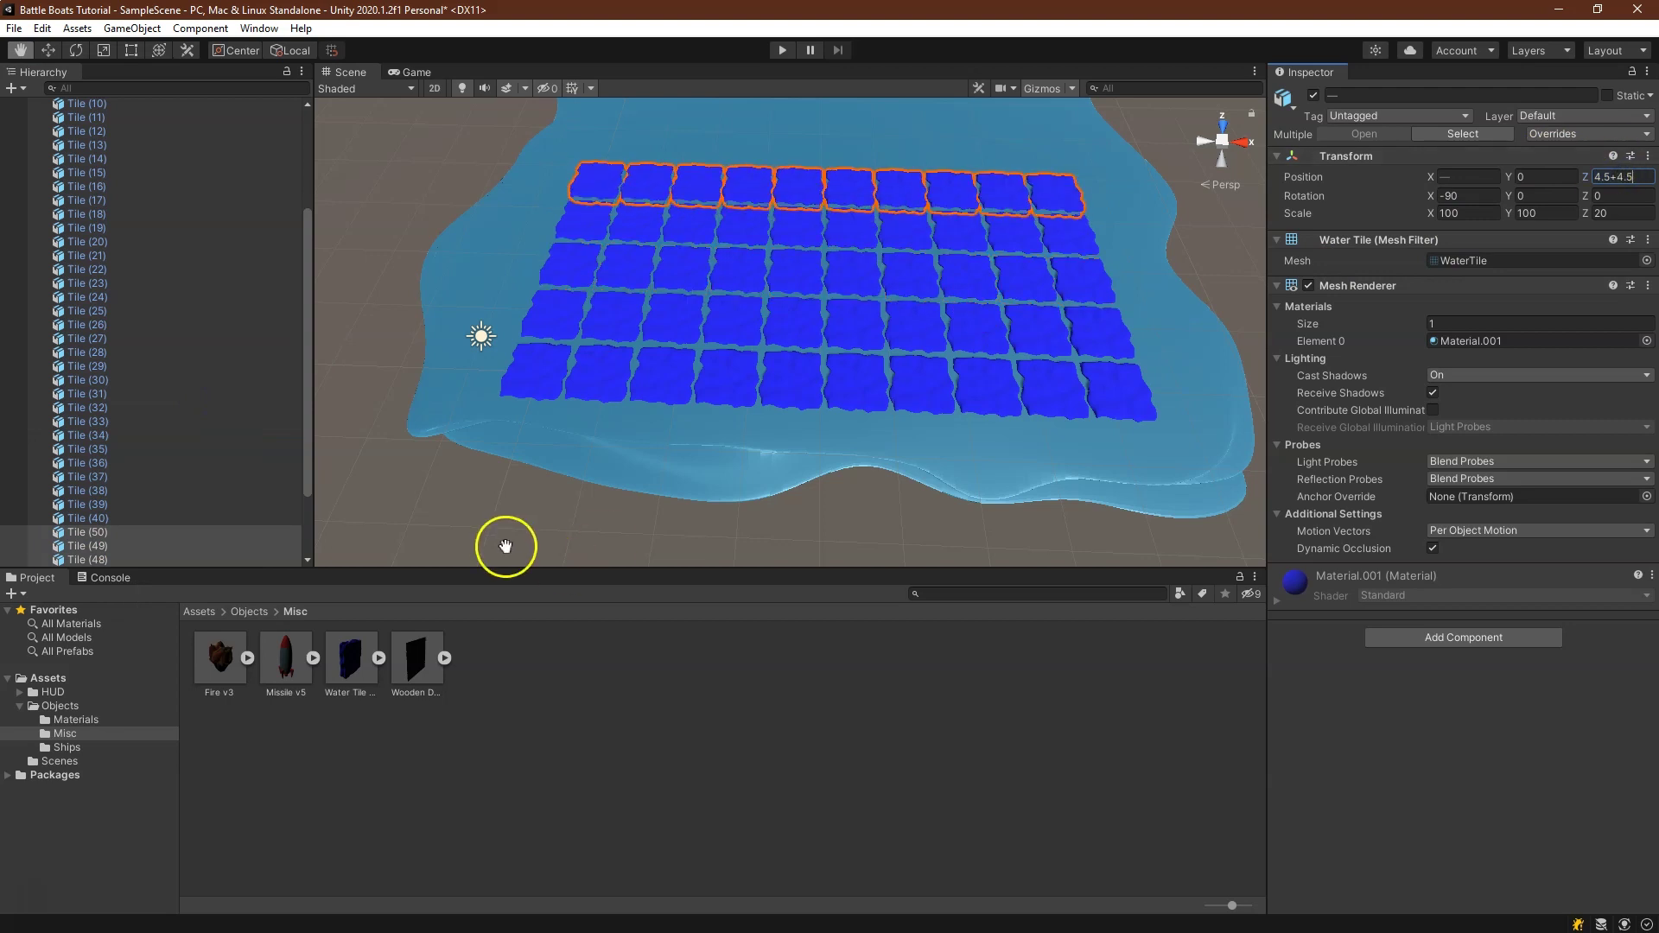
pyautogui.scroll(-2, 214, 524)
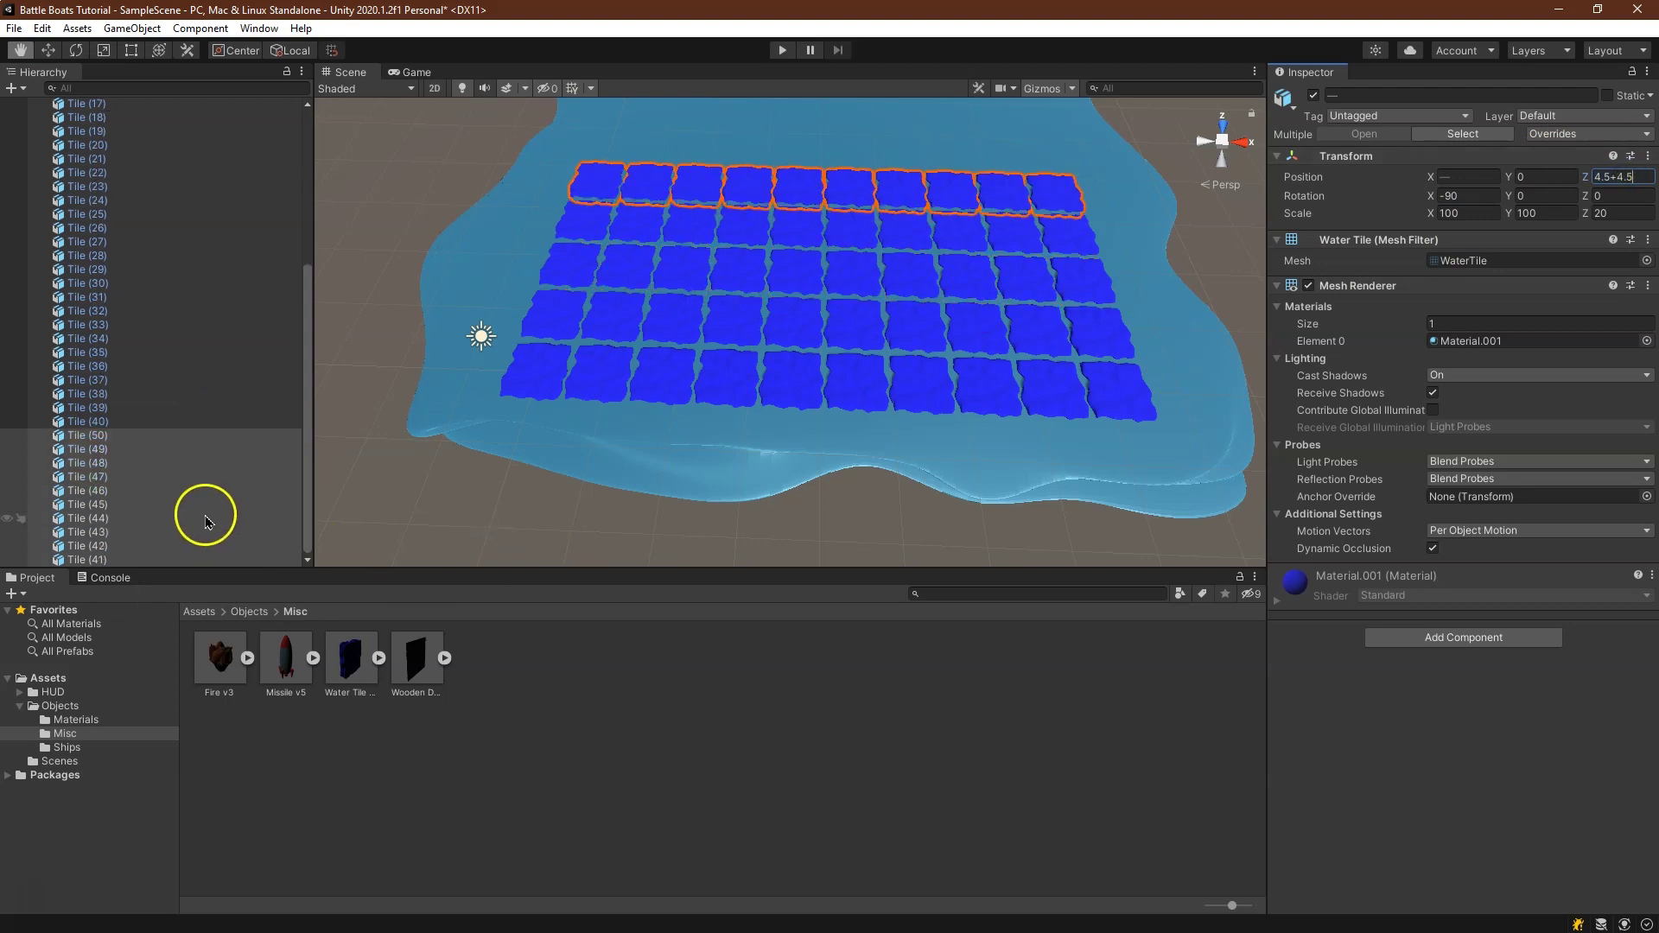
pyautogui.click(117, 435)
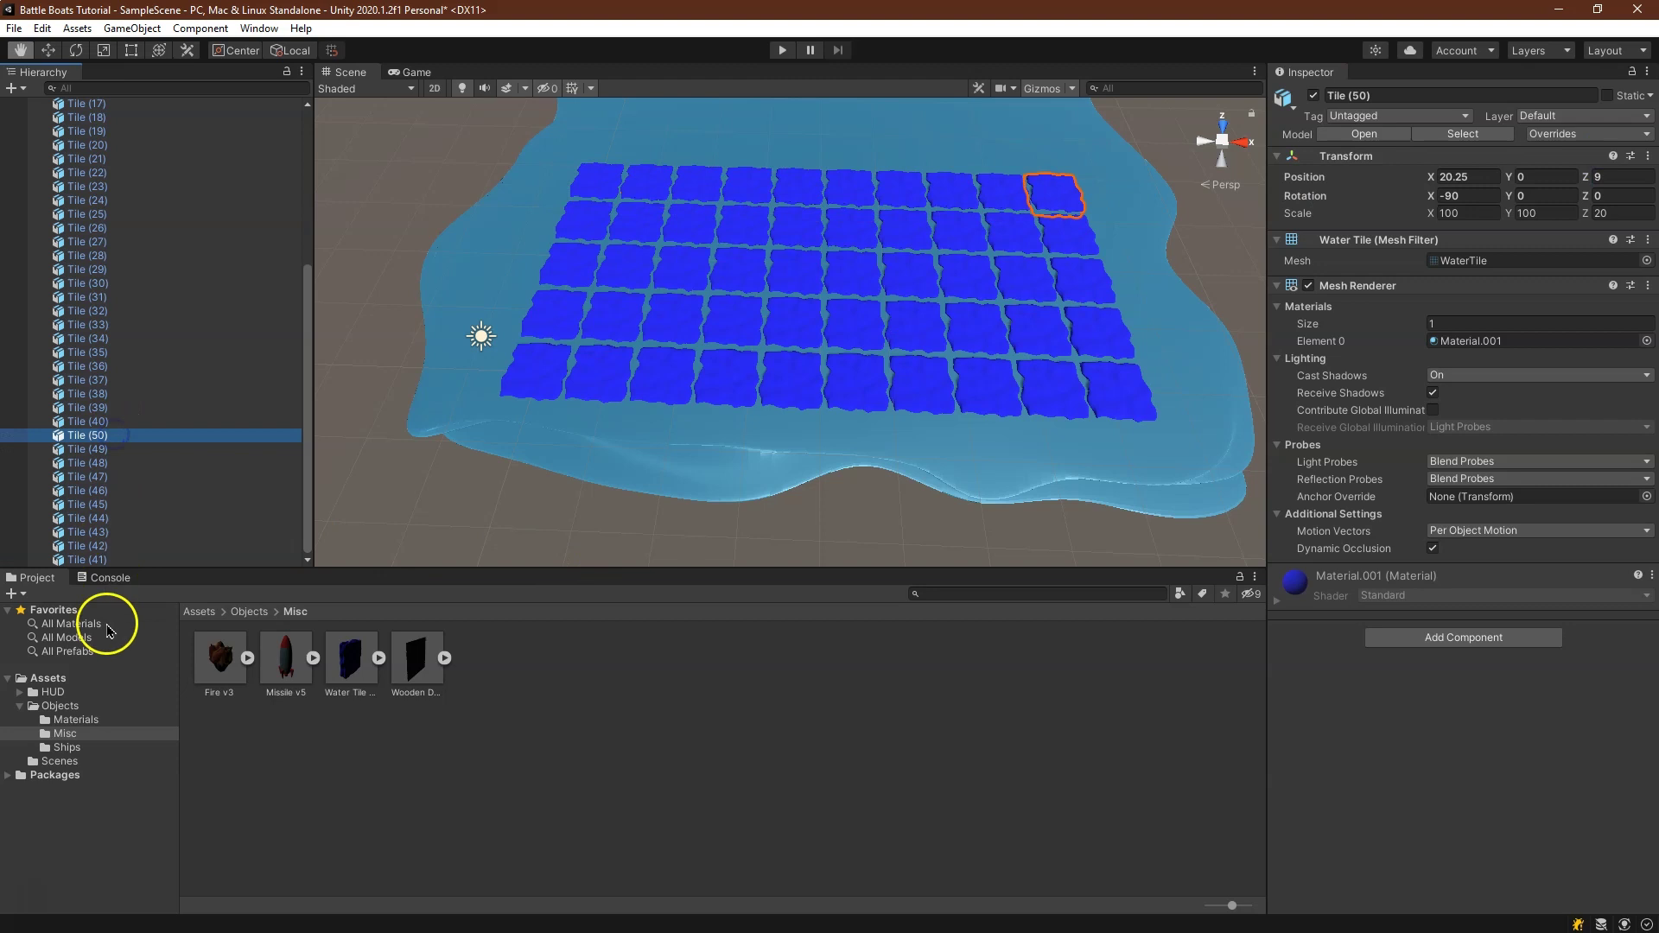
# Reorder the fifth row's tiles in the hierarchy into ascending order, from Tile (41) to Tile (50)
pyautogui.moveTo(90, 560); pyautogui.dragTo(118, 447)
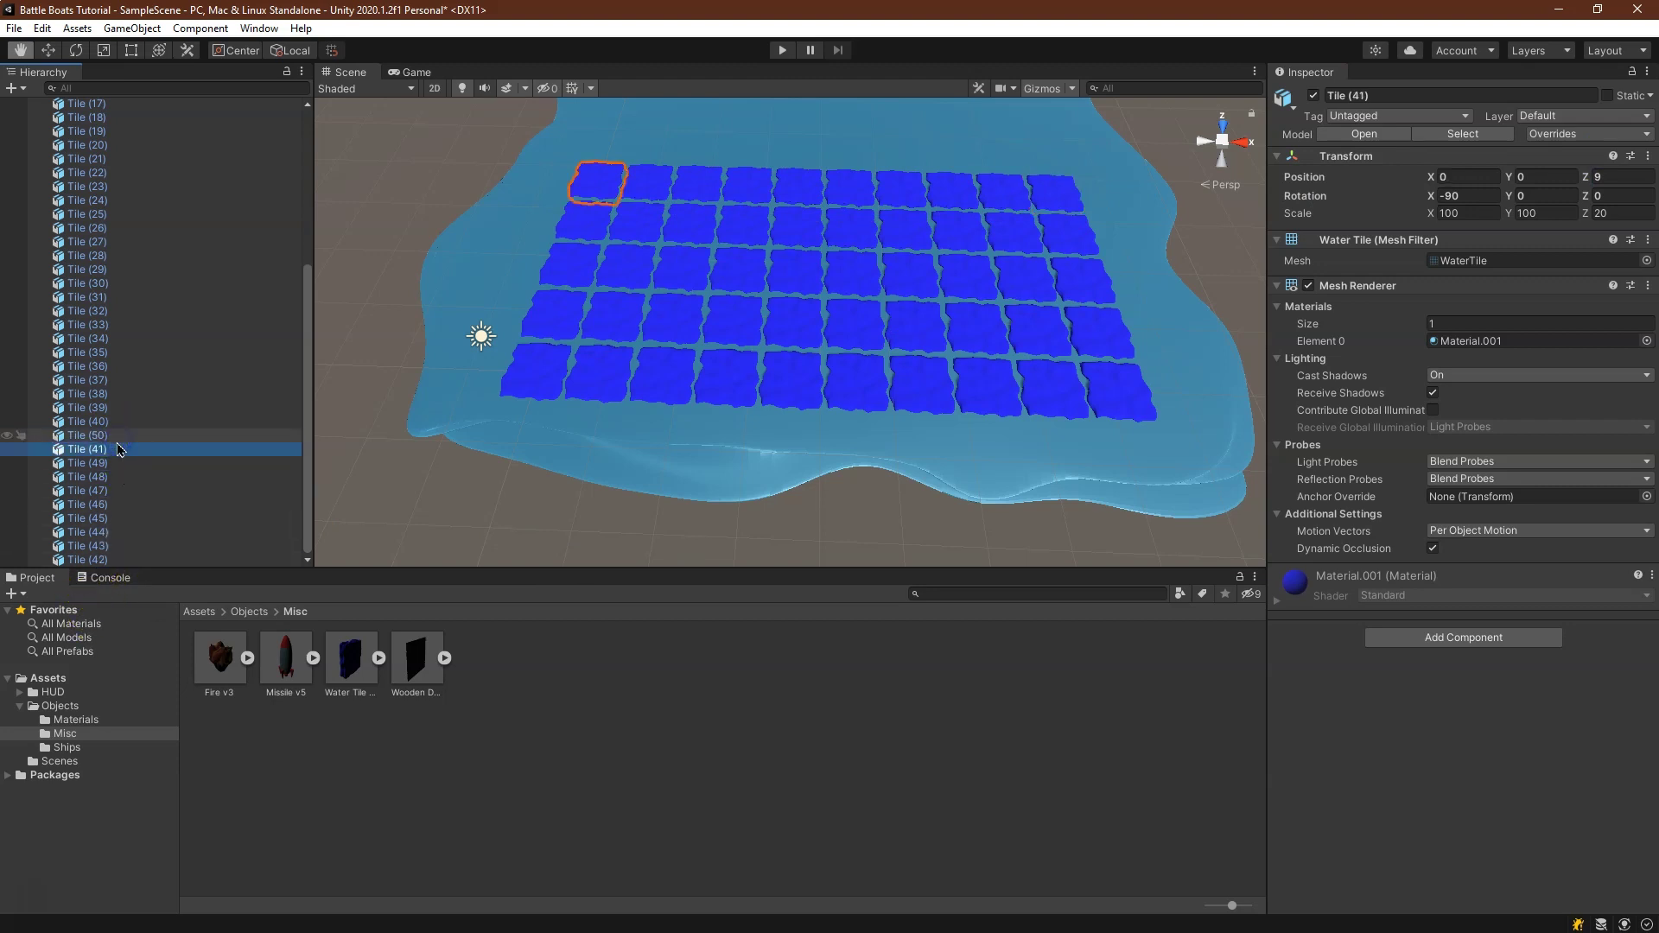
pyautogui.click(103, 435)
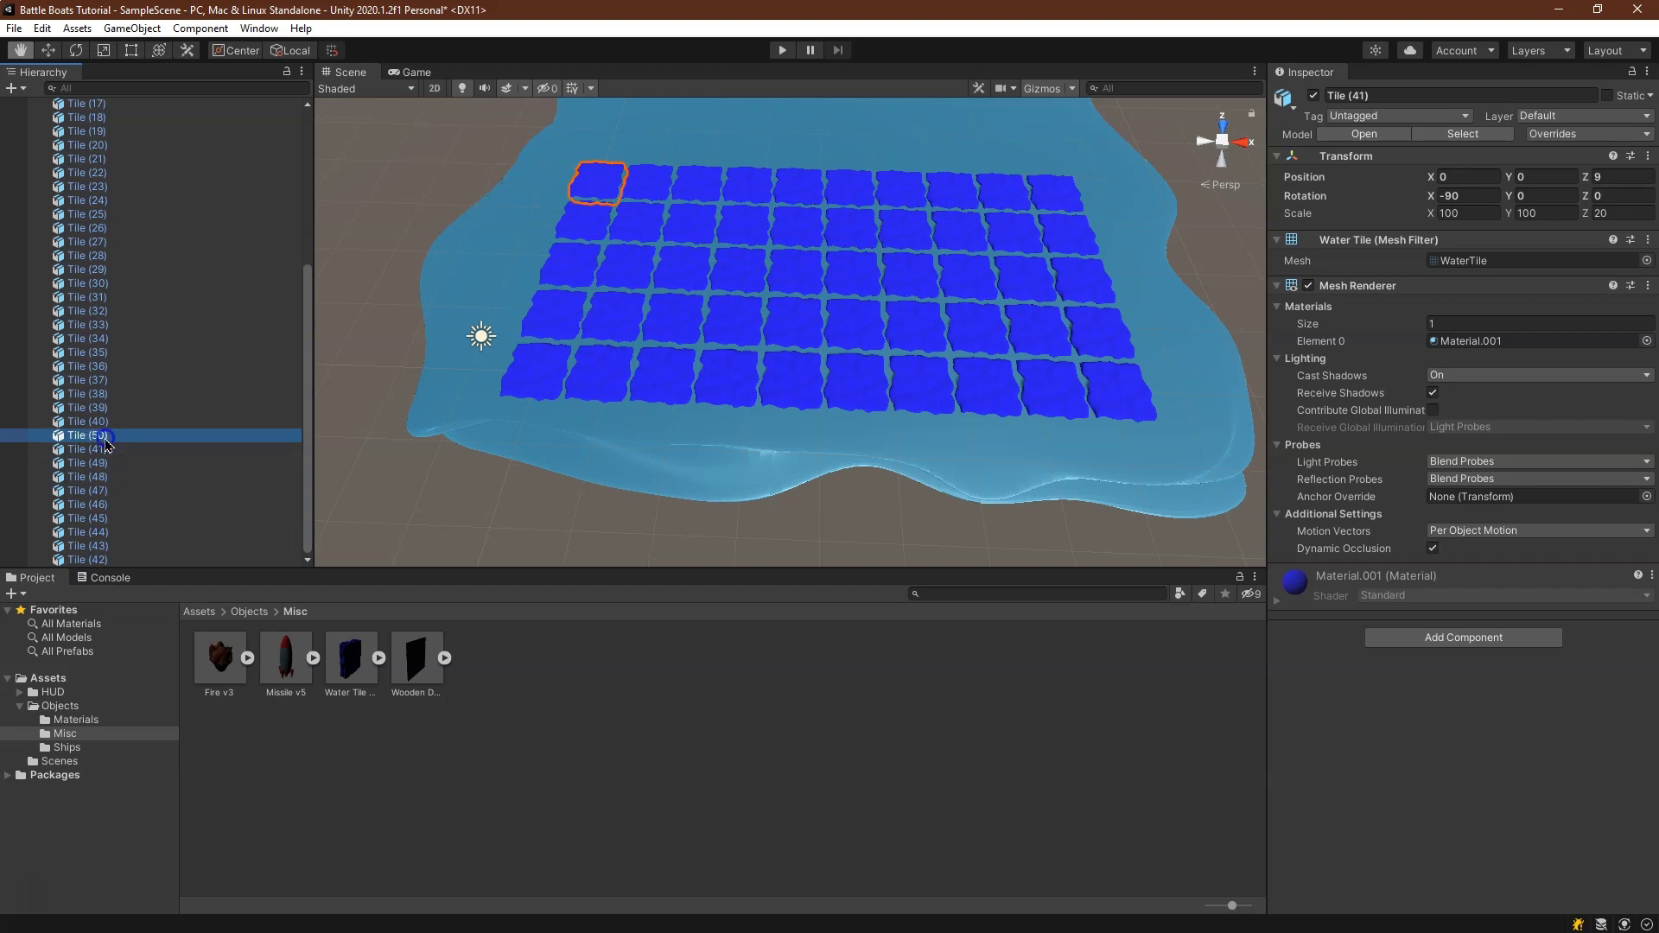
pyautogui.moveTo(104, 444)
pyautogui.mouseDown()
pyautogui.moveTo(119, 564)
pyautogui.moveTo(119, 438)
pyautogui.mouseUp()
pyautogui.hotkey('ctrl', 'z')
pyautogui.moveTo(93, 534); pyautogui.dragTo(105, 482)
pyautogui.moveTo(91, 533); pyautogui.dragTo(107, 497)
pyautogui.moveTo(93, 520); pyautogui.dragTo(107, 537)
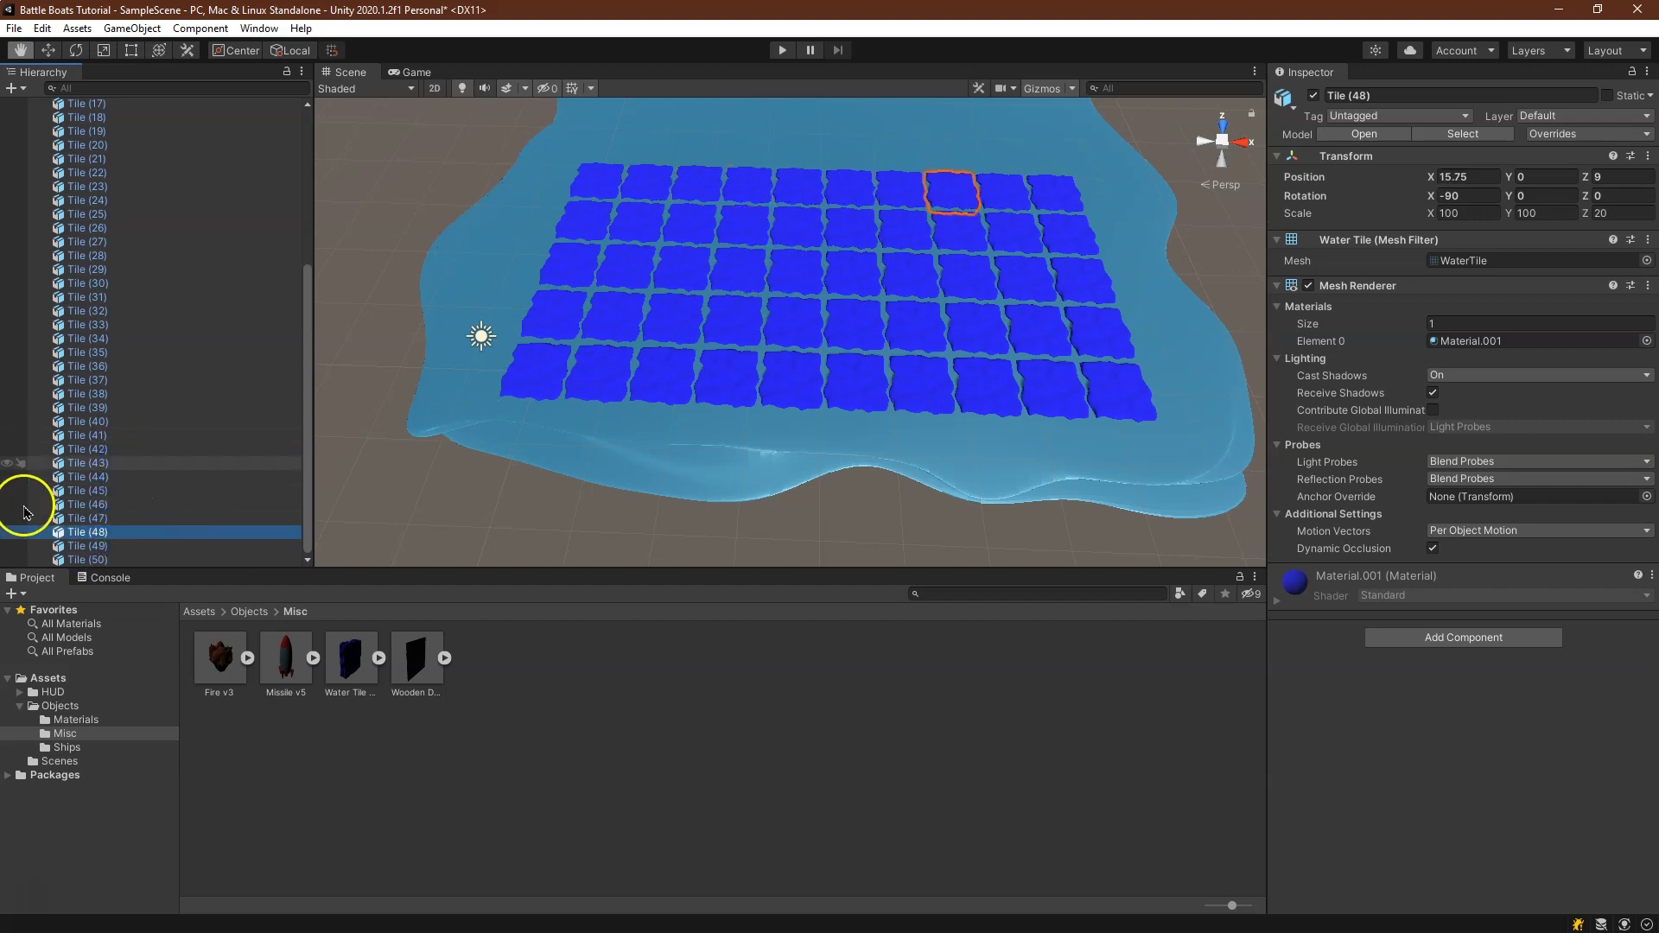
pyautogui.click(84, 559)
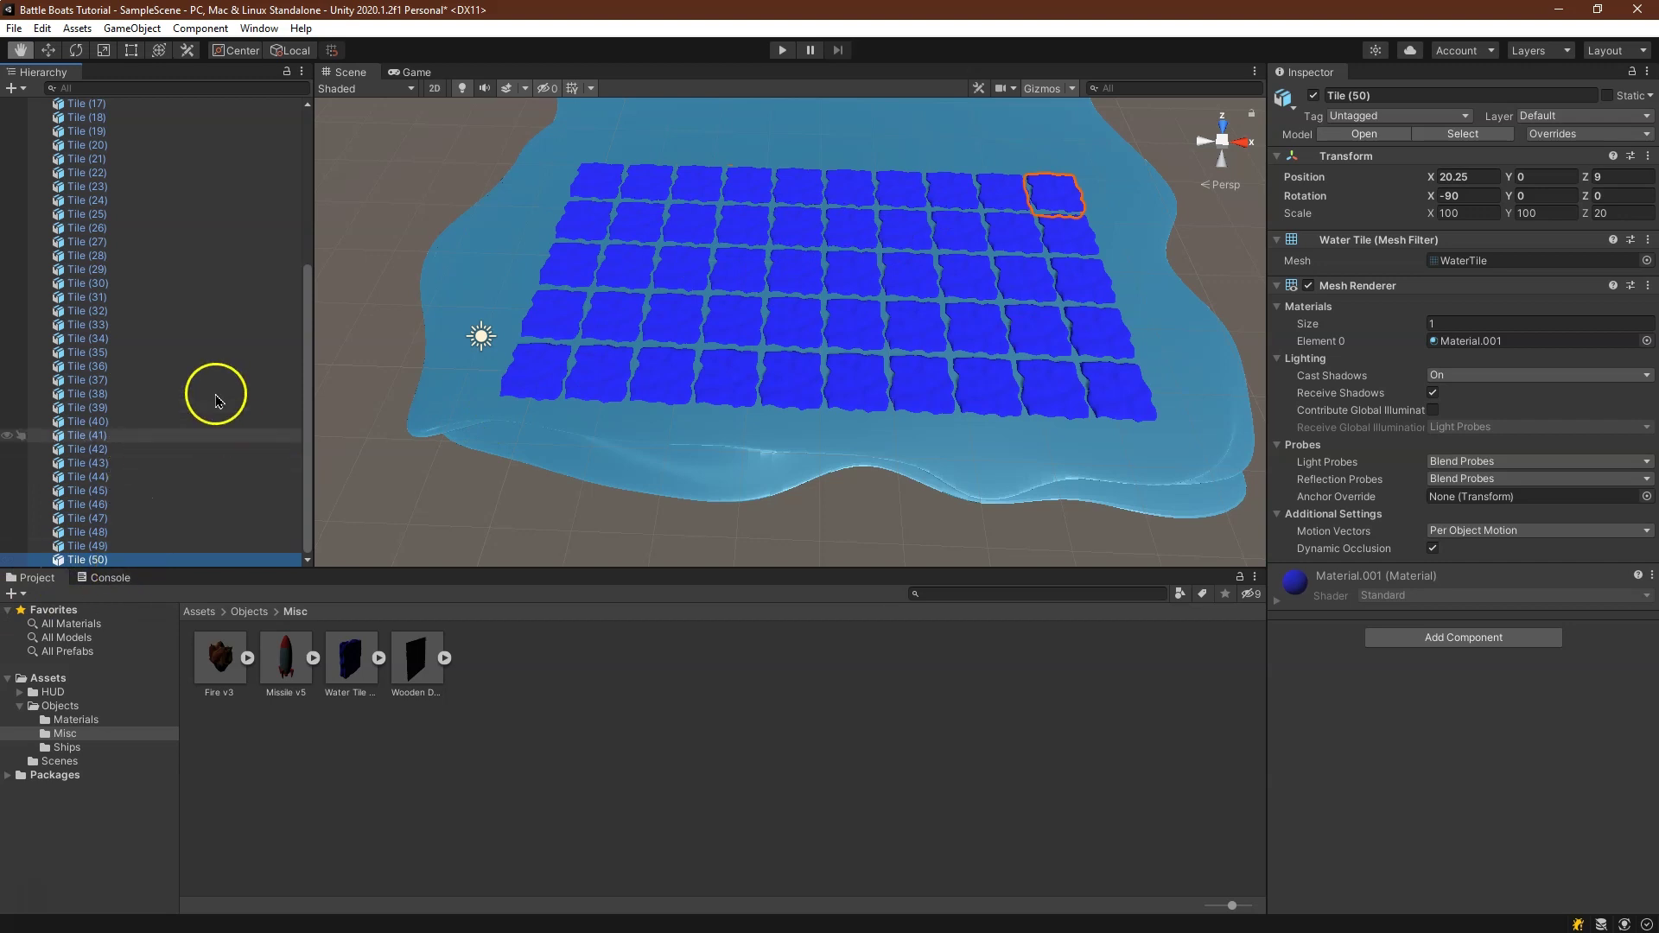
# Duplicate the fifth row, Tile (41) through Tile (50), and offset the copies by 2.25 along Z to 11.25 as the sixth row
pyautogui.scroll(5, 203, 346)
pyautogui.click(172, 142)
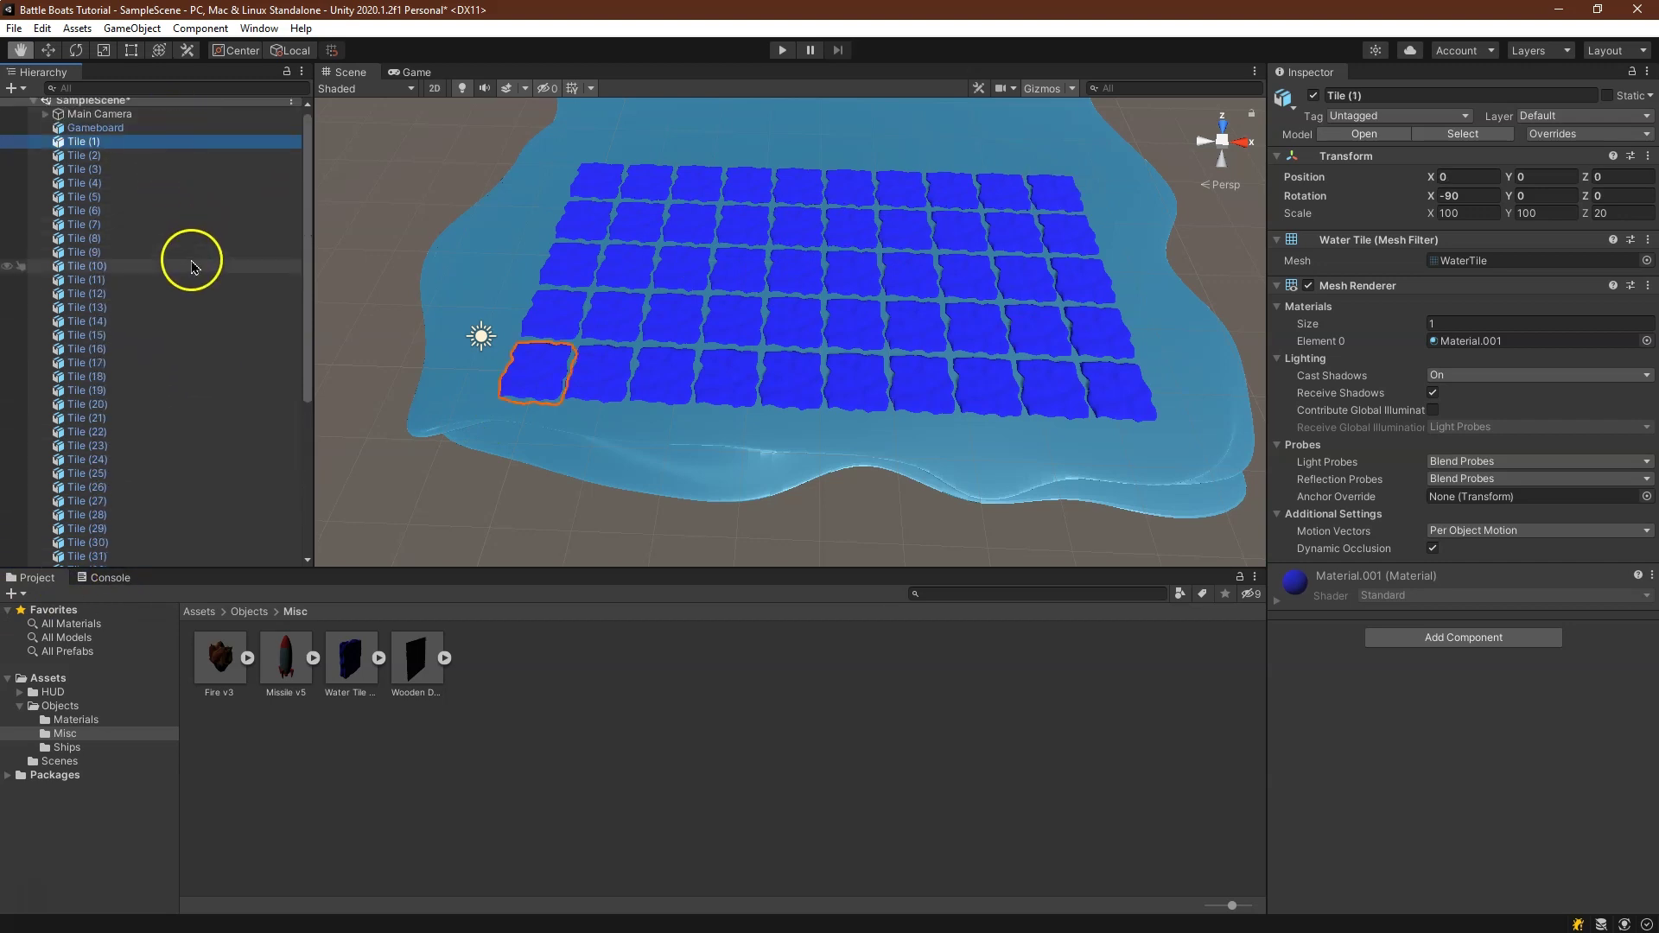
pyautogui.scroll(-5, 216, 345)
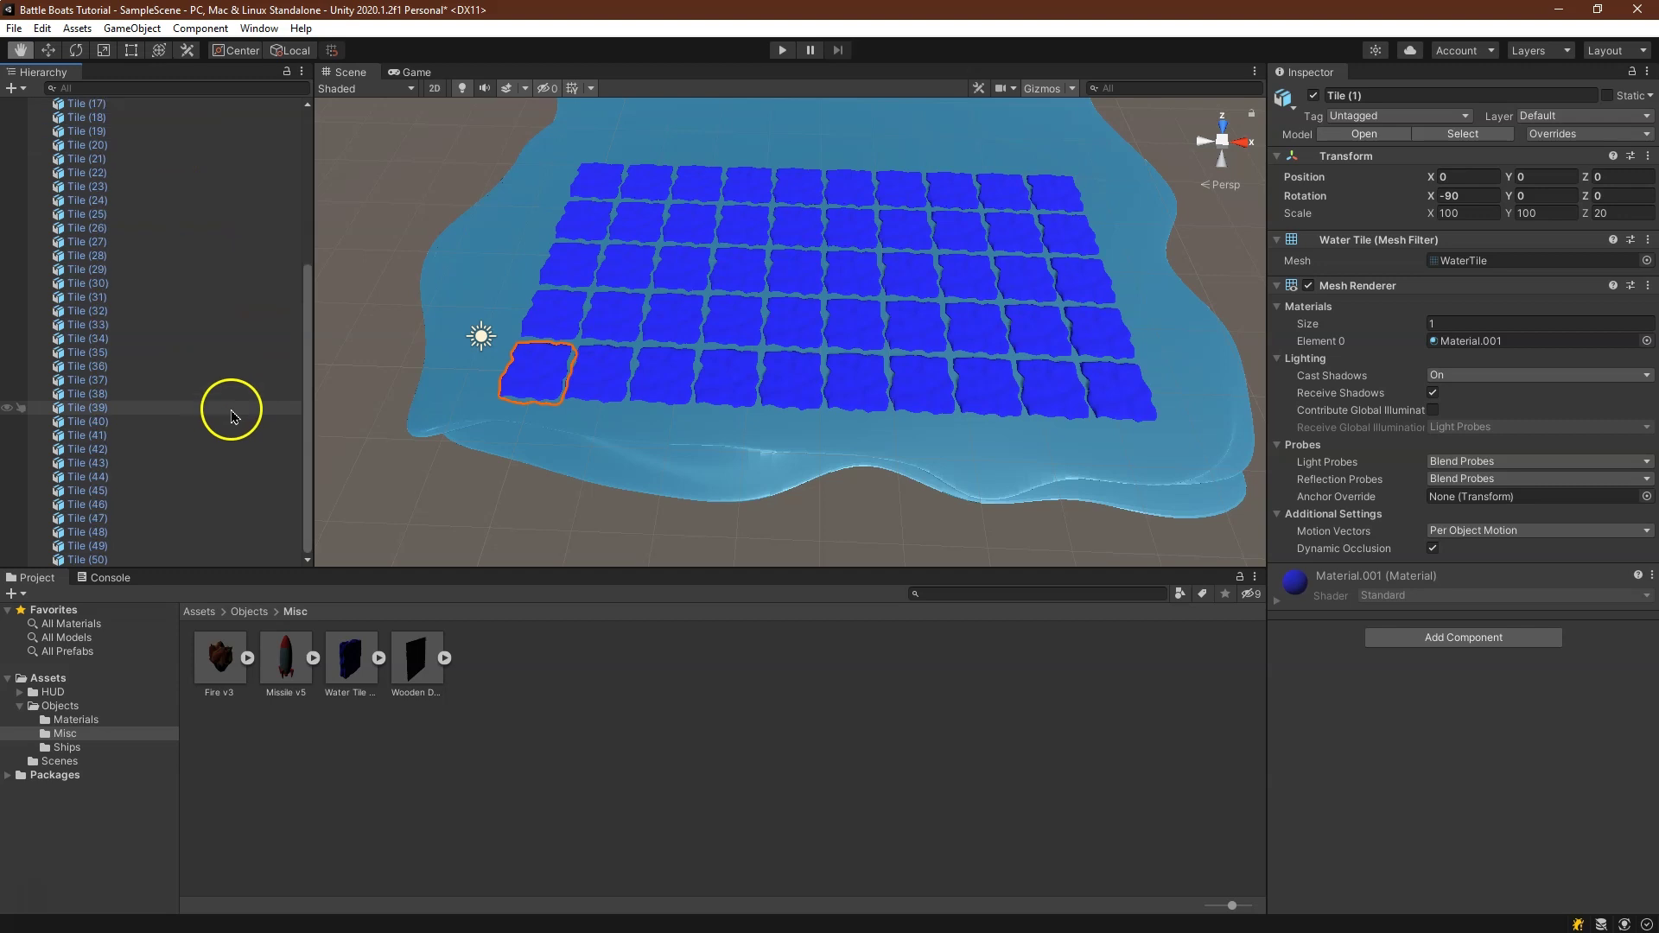
pyautogui.click(170, 560)
pyautogui.keyDown('shift'); pyautogui.click(167, 436); pyautogui.keyUp('shift')
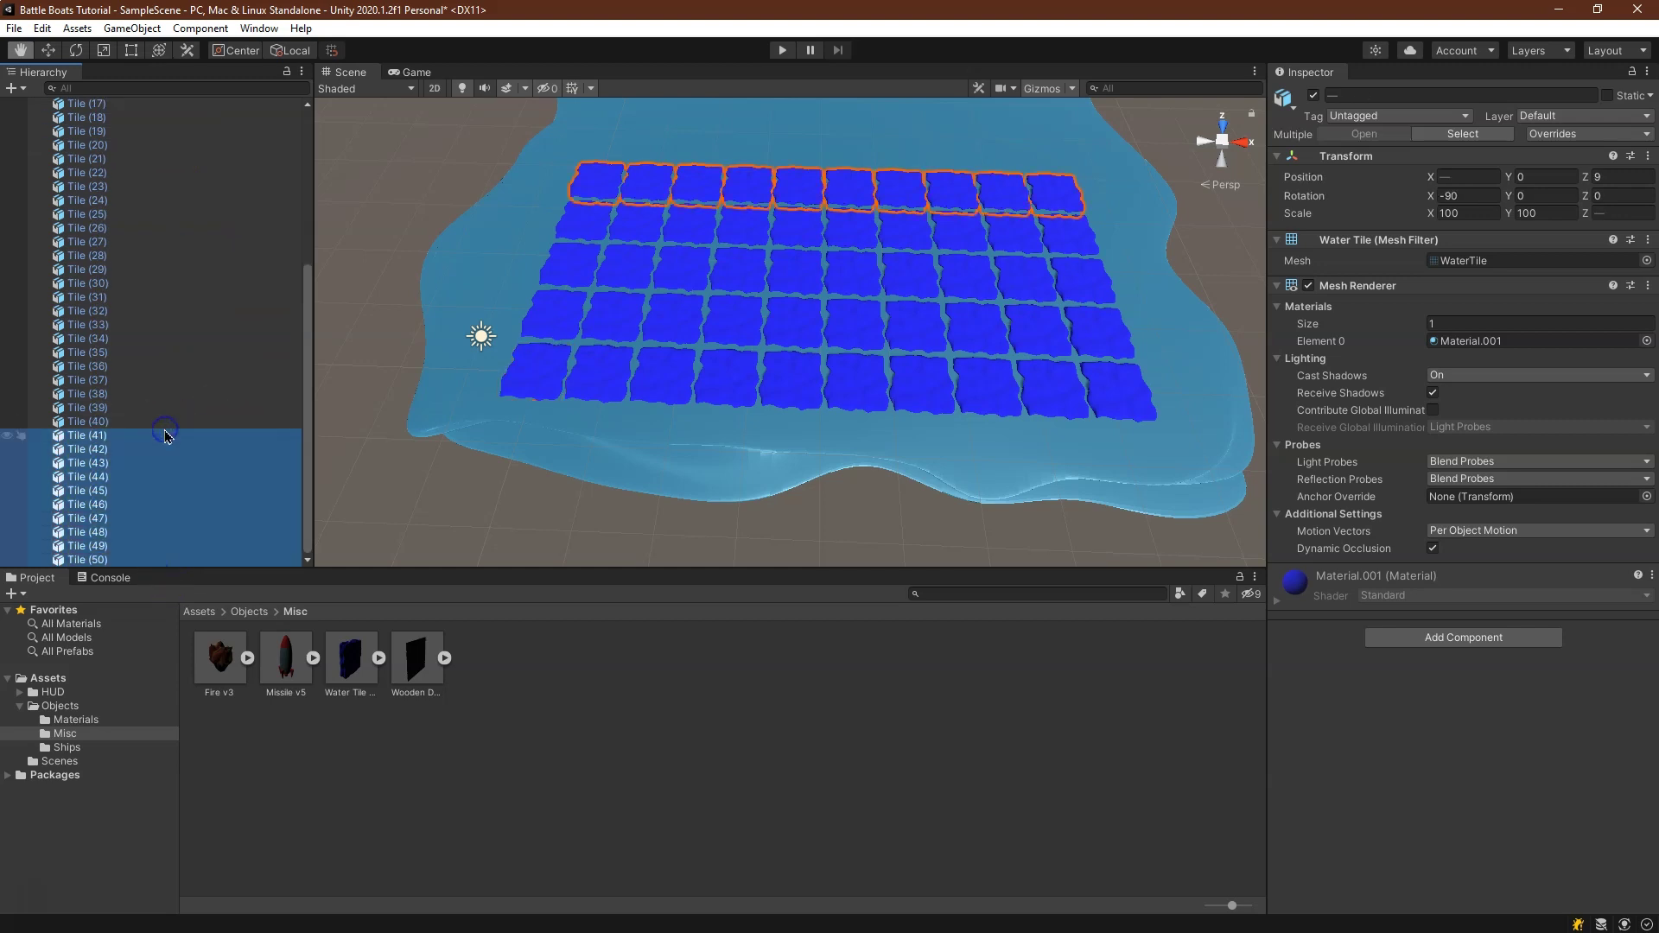
pyautogui.rightClick(167, 473)
pyautogui.click(233, 588)
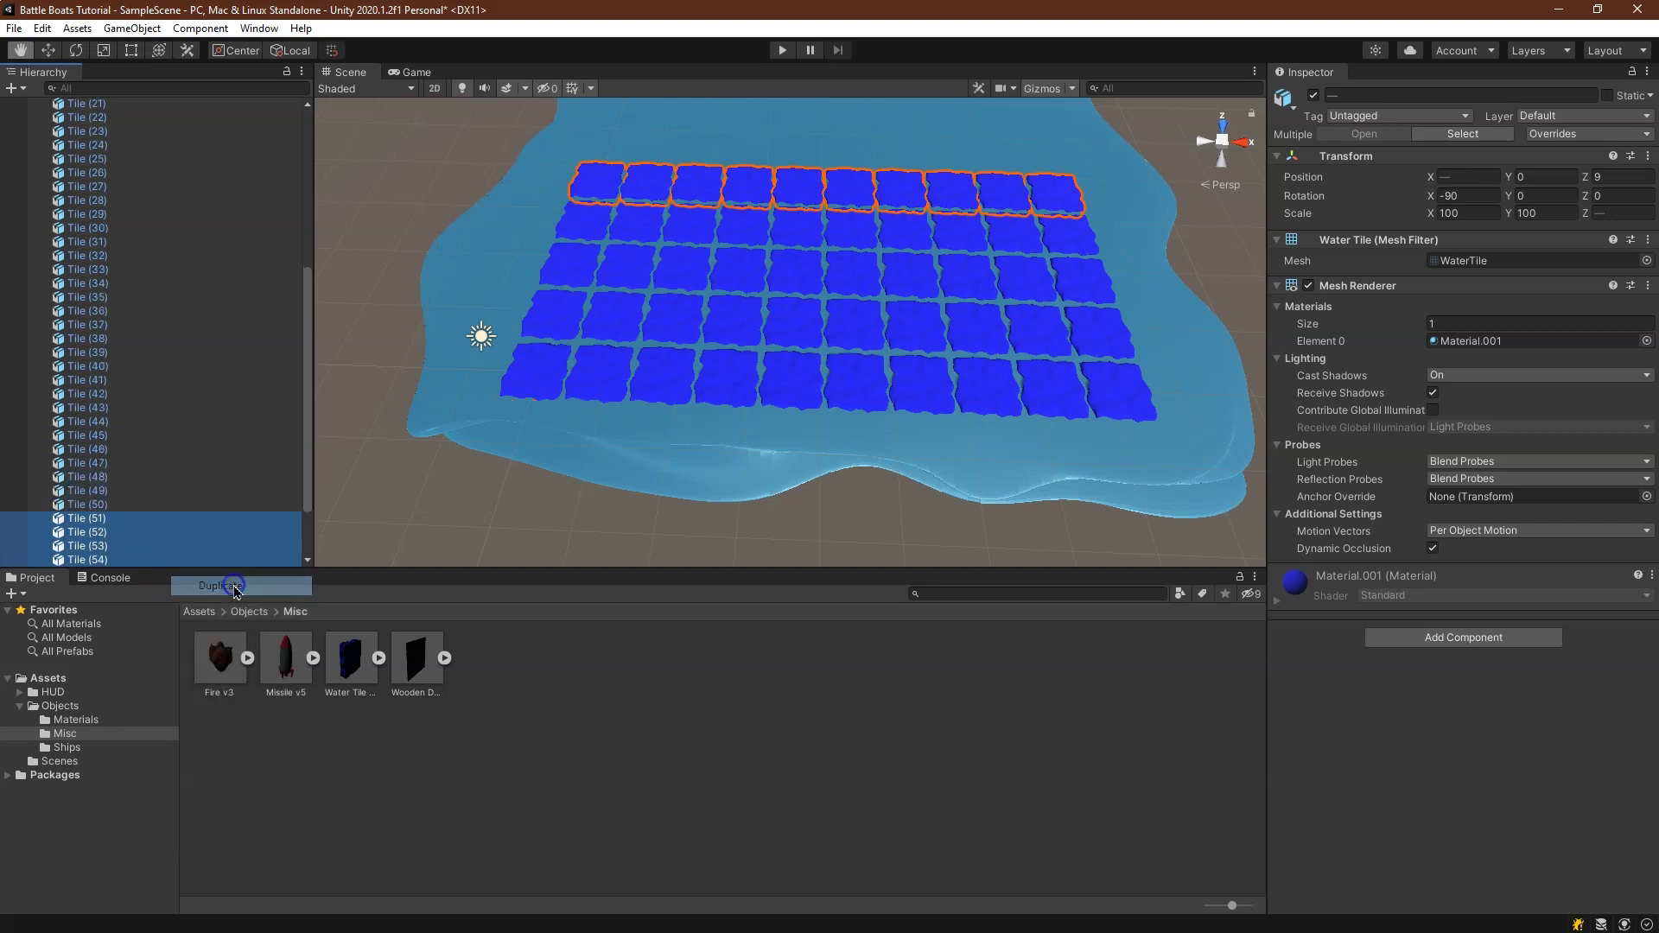
pyautogui.click(1609, 178)
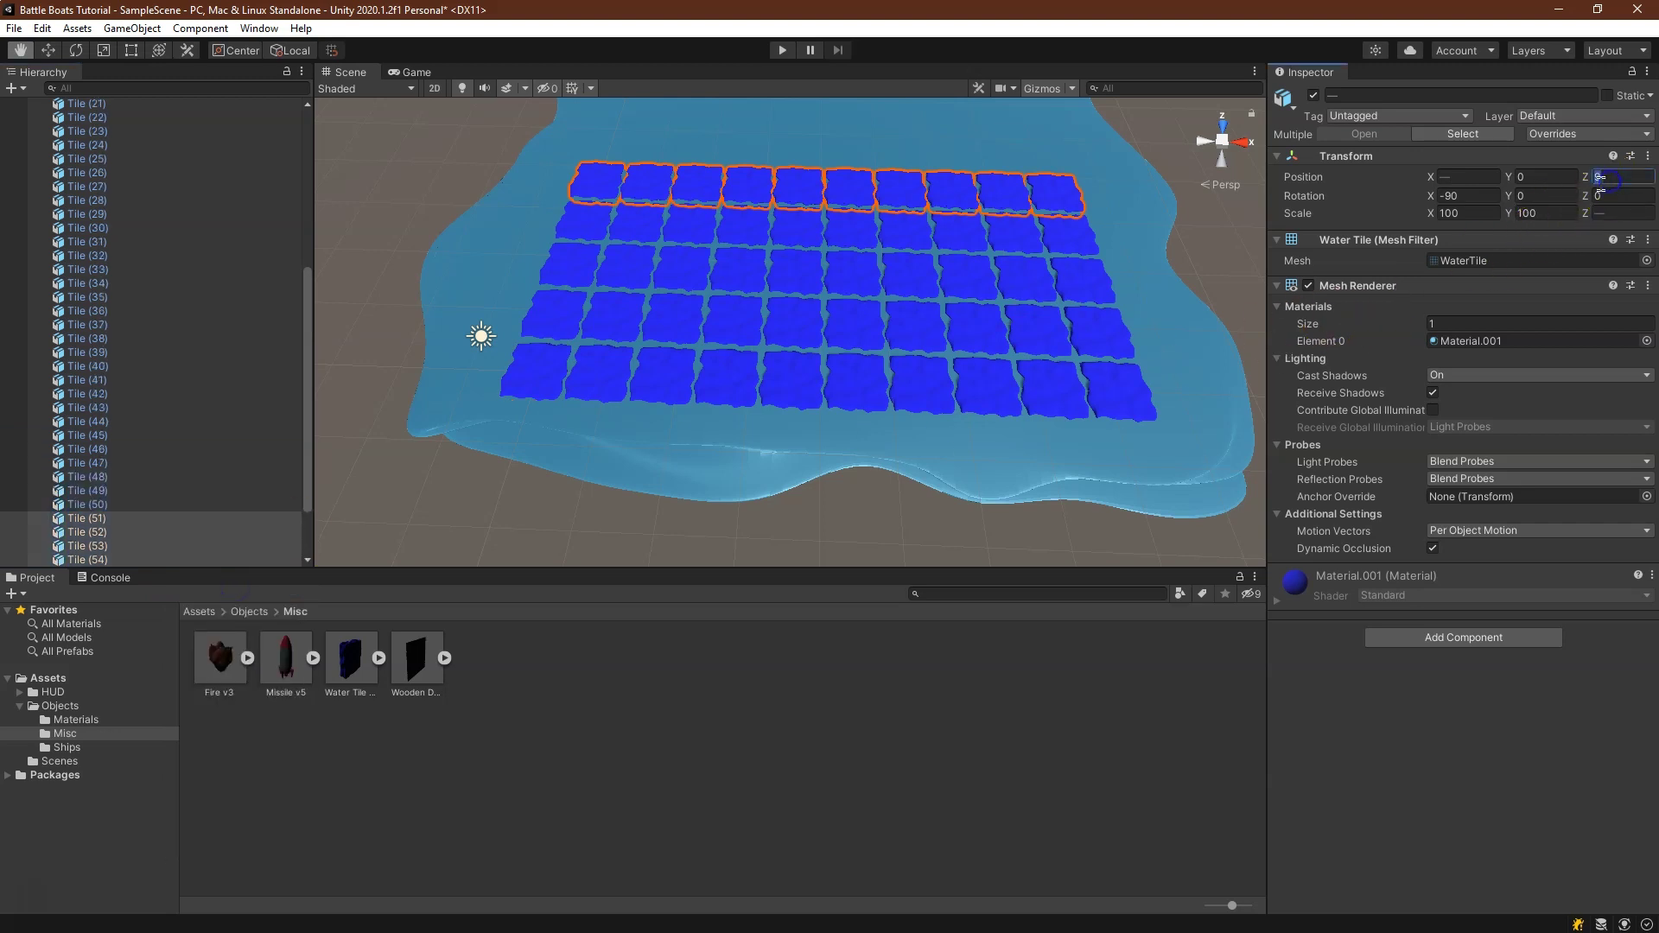
pyautogui.write('+2.25')
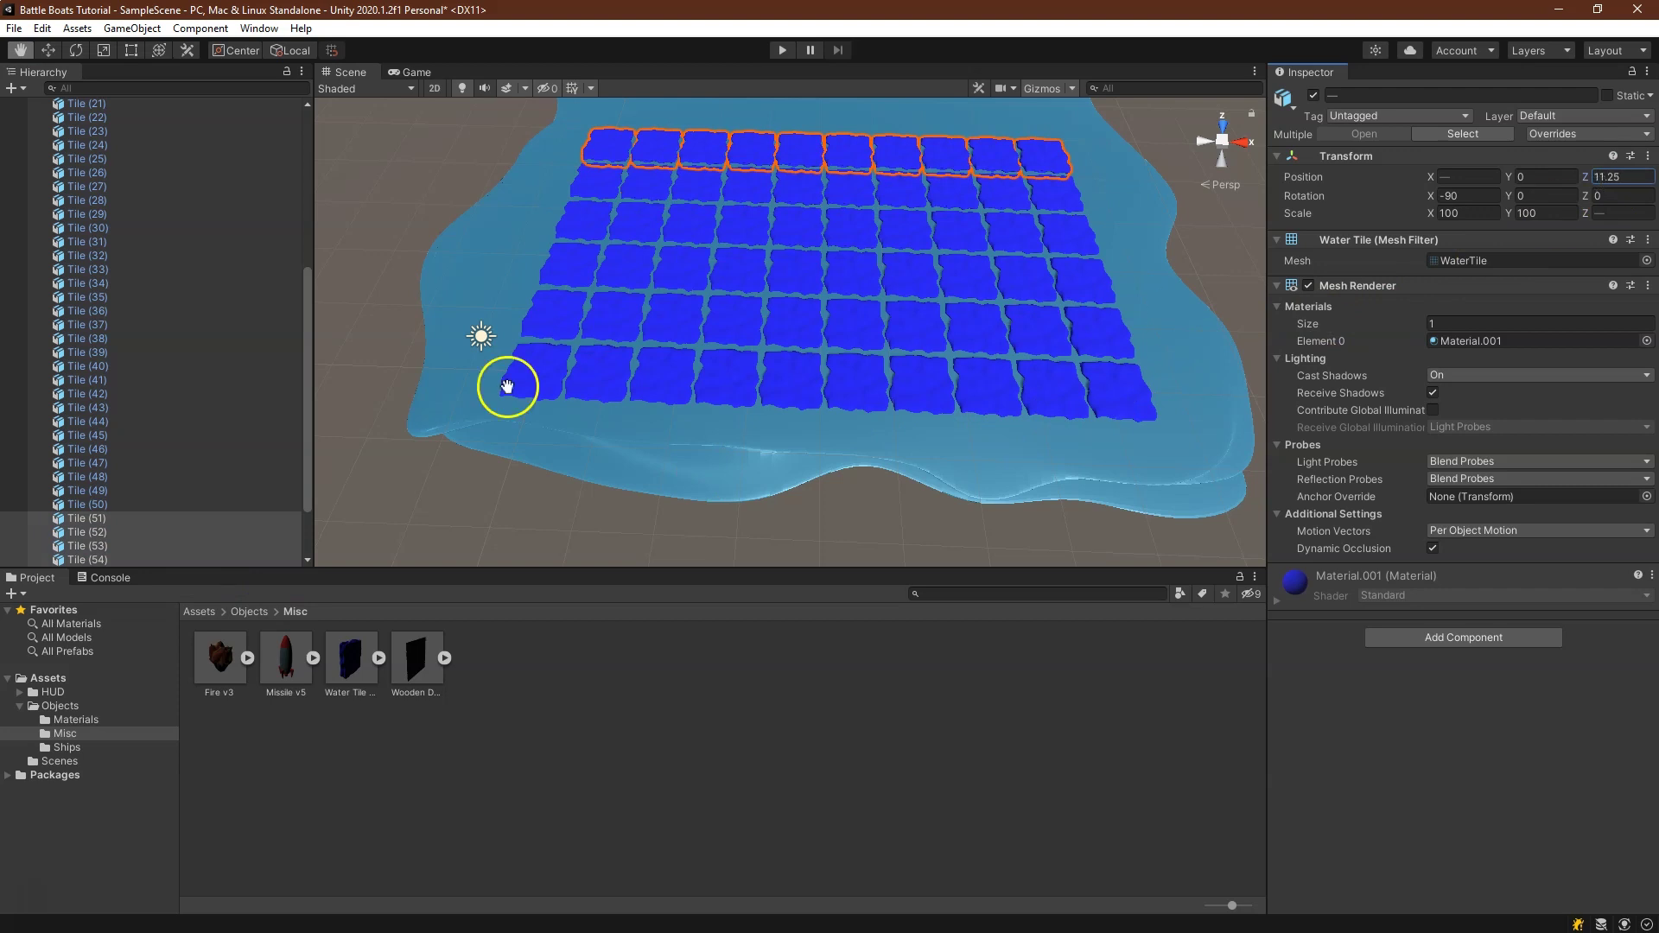
# Duplicate the fifth row, Tile (41) through Tile (50), again and offset the copies by 4.5 along Z as the seventh row
pyautogui.scroll(-2, 230, 458)
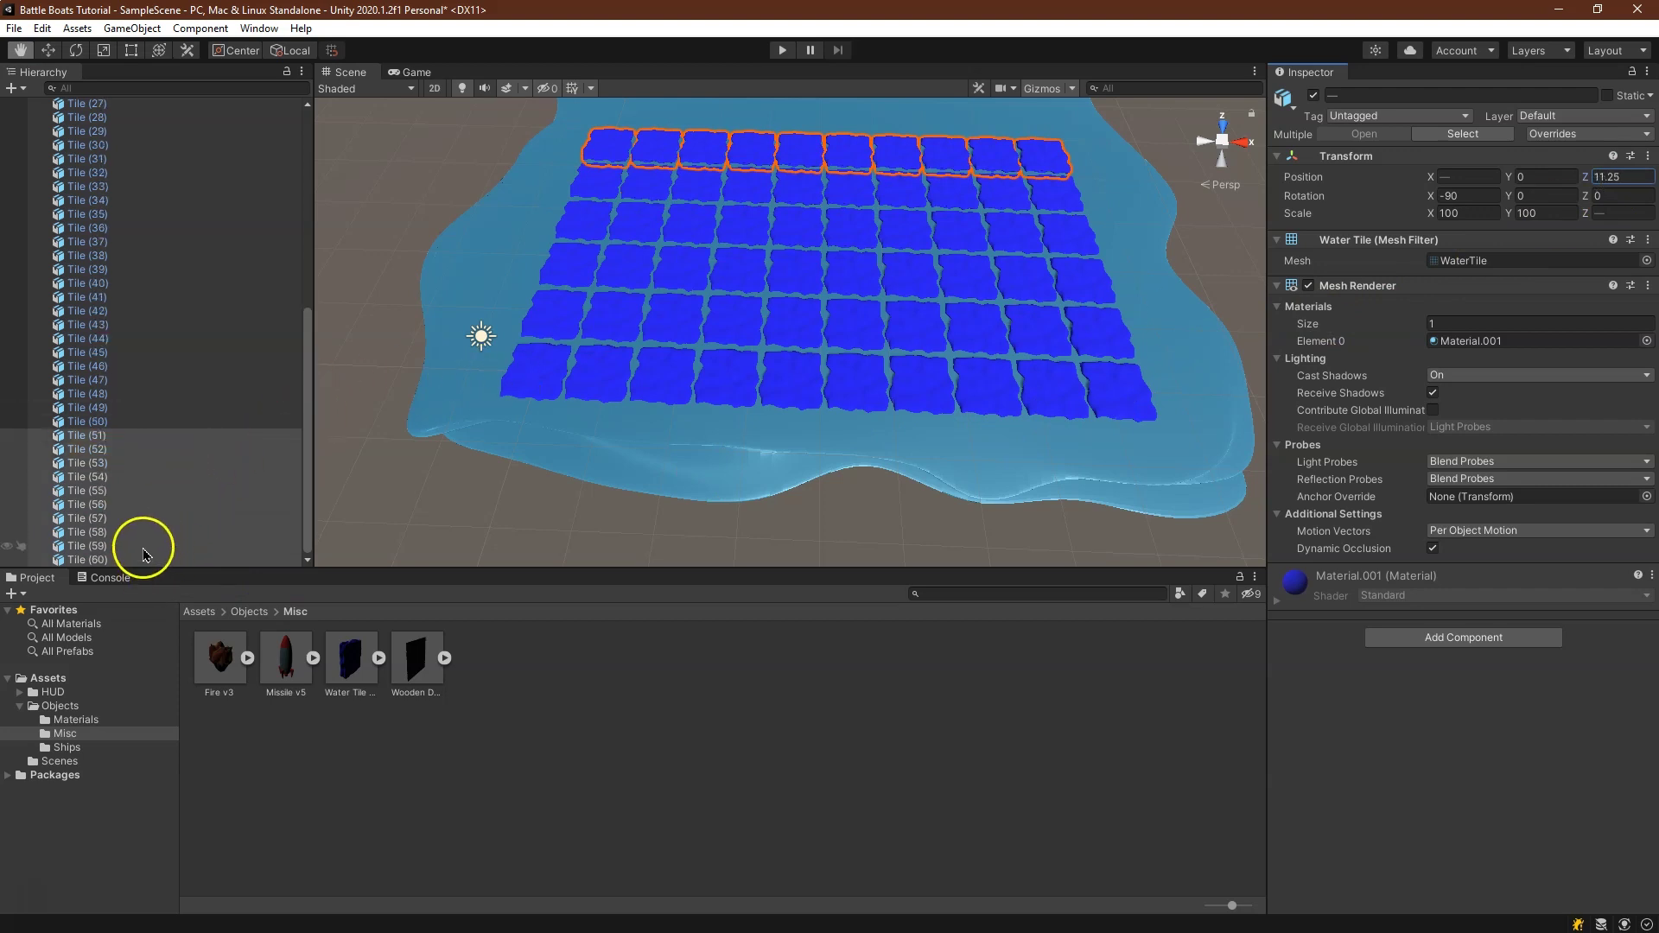
pyautogui.click(160, 421)
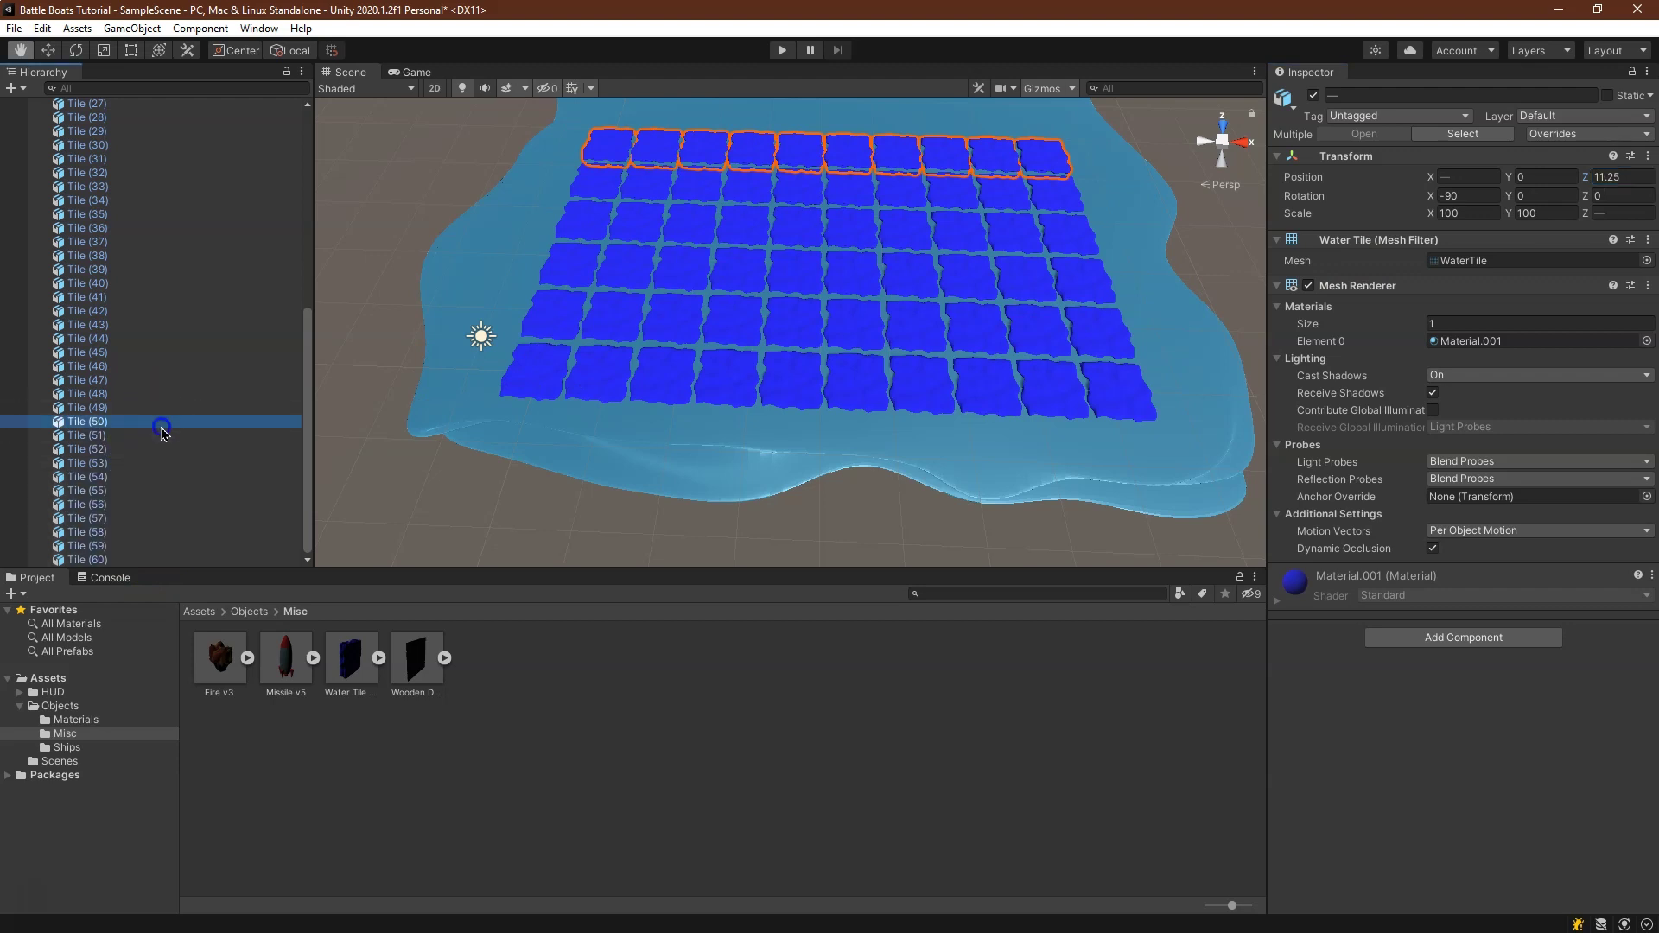
pyautogui.keyDown('shift'); pyautogui.click(217, 298); pyautogui.keyUp('shift')
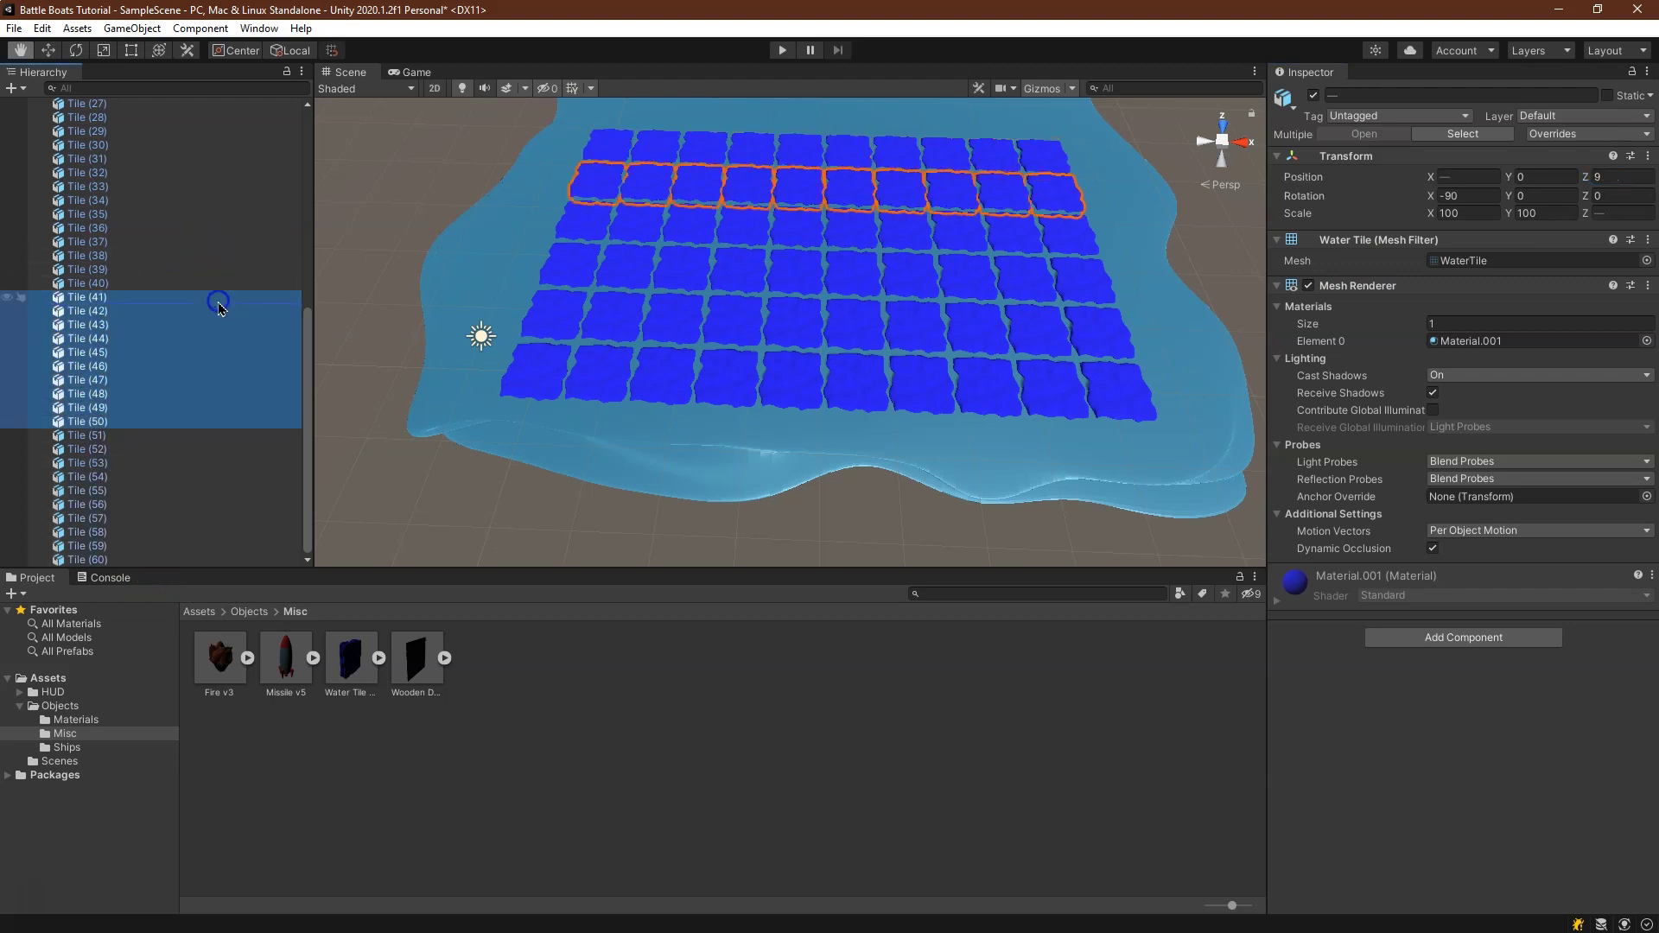
pyautogui.rightClick(218, 312)
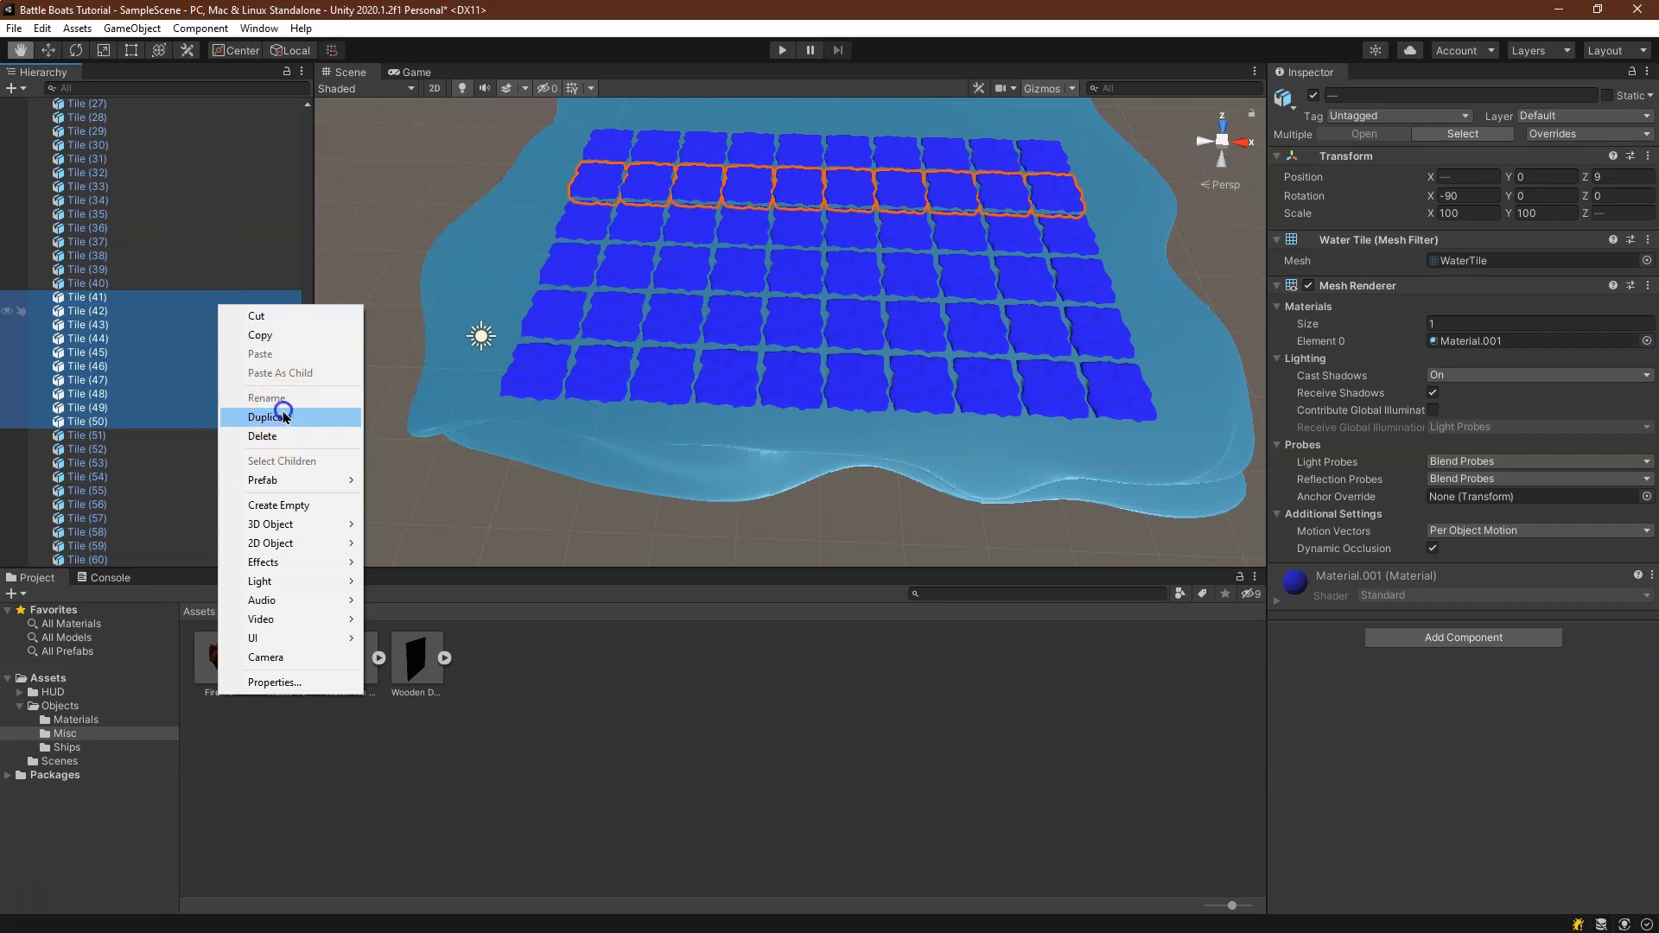
pyautogui.click(281, 416)
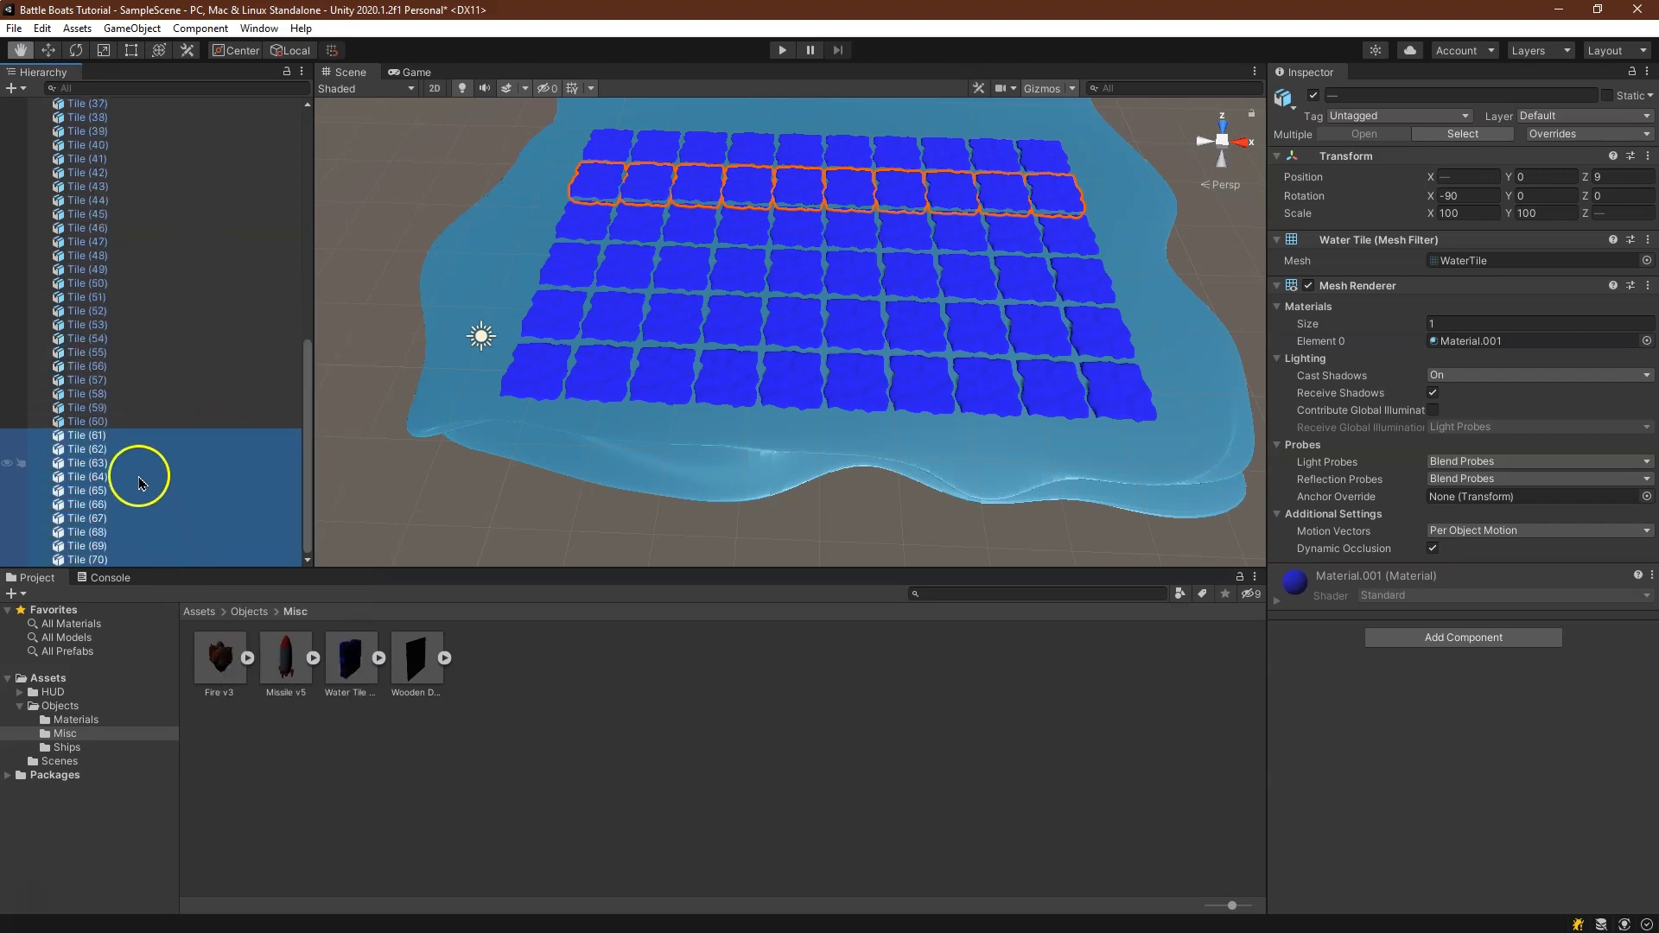
pyautogui.click(139, 434)
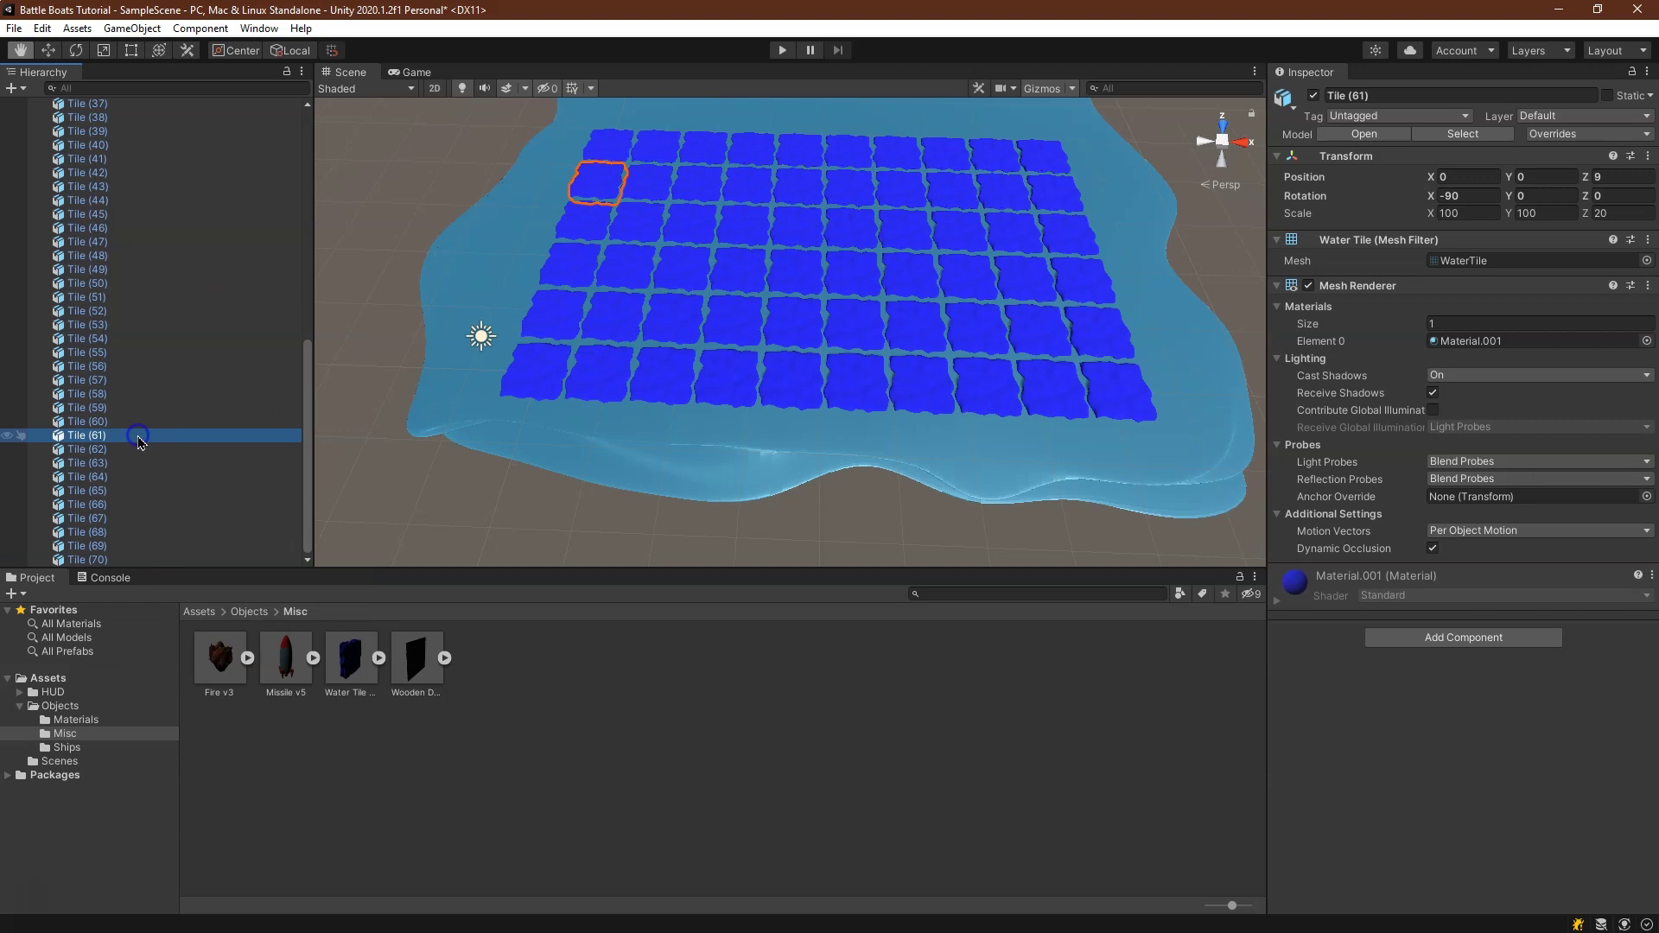
pyautogui.keyDown('shift'); pyautogui.click(143, 560); pyautogui.keyUp('shift')
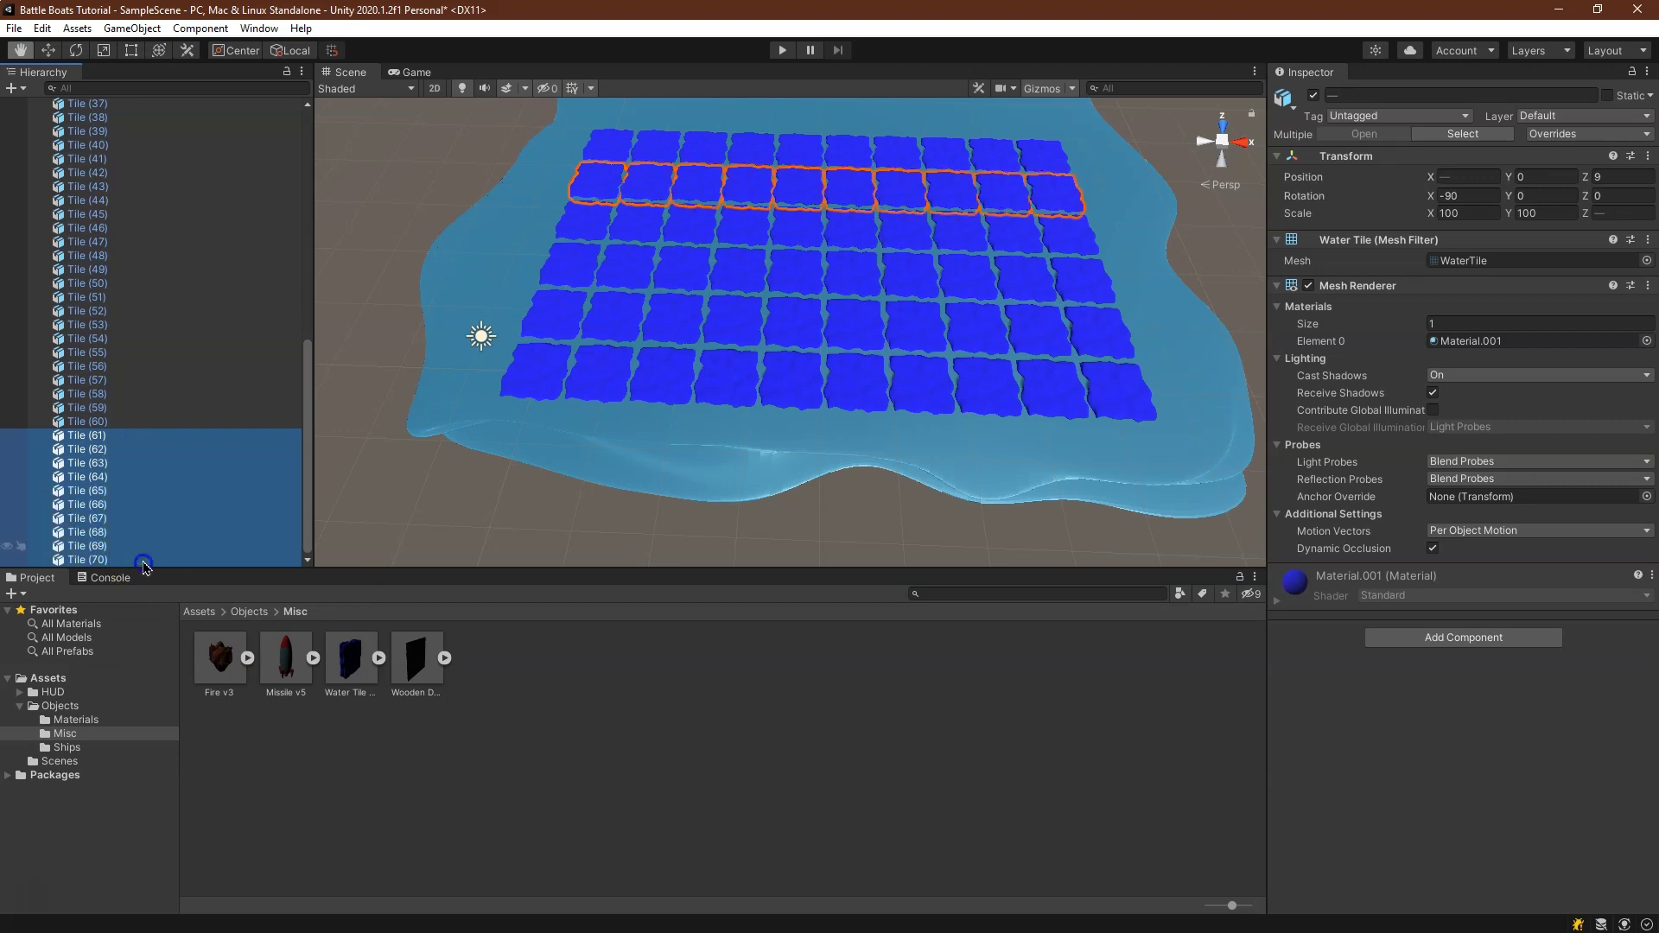
pyautogui.click(1633, 176)
pyautogui.write('+')
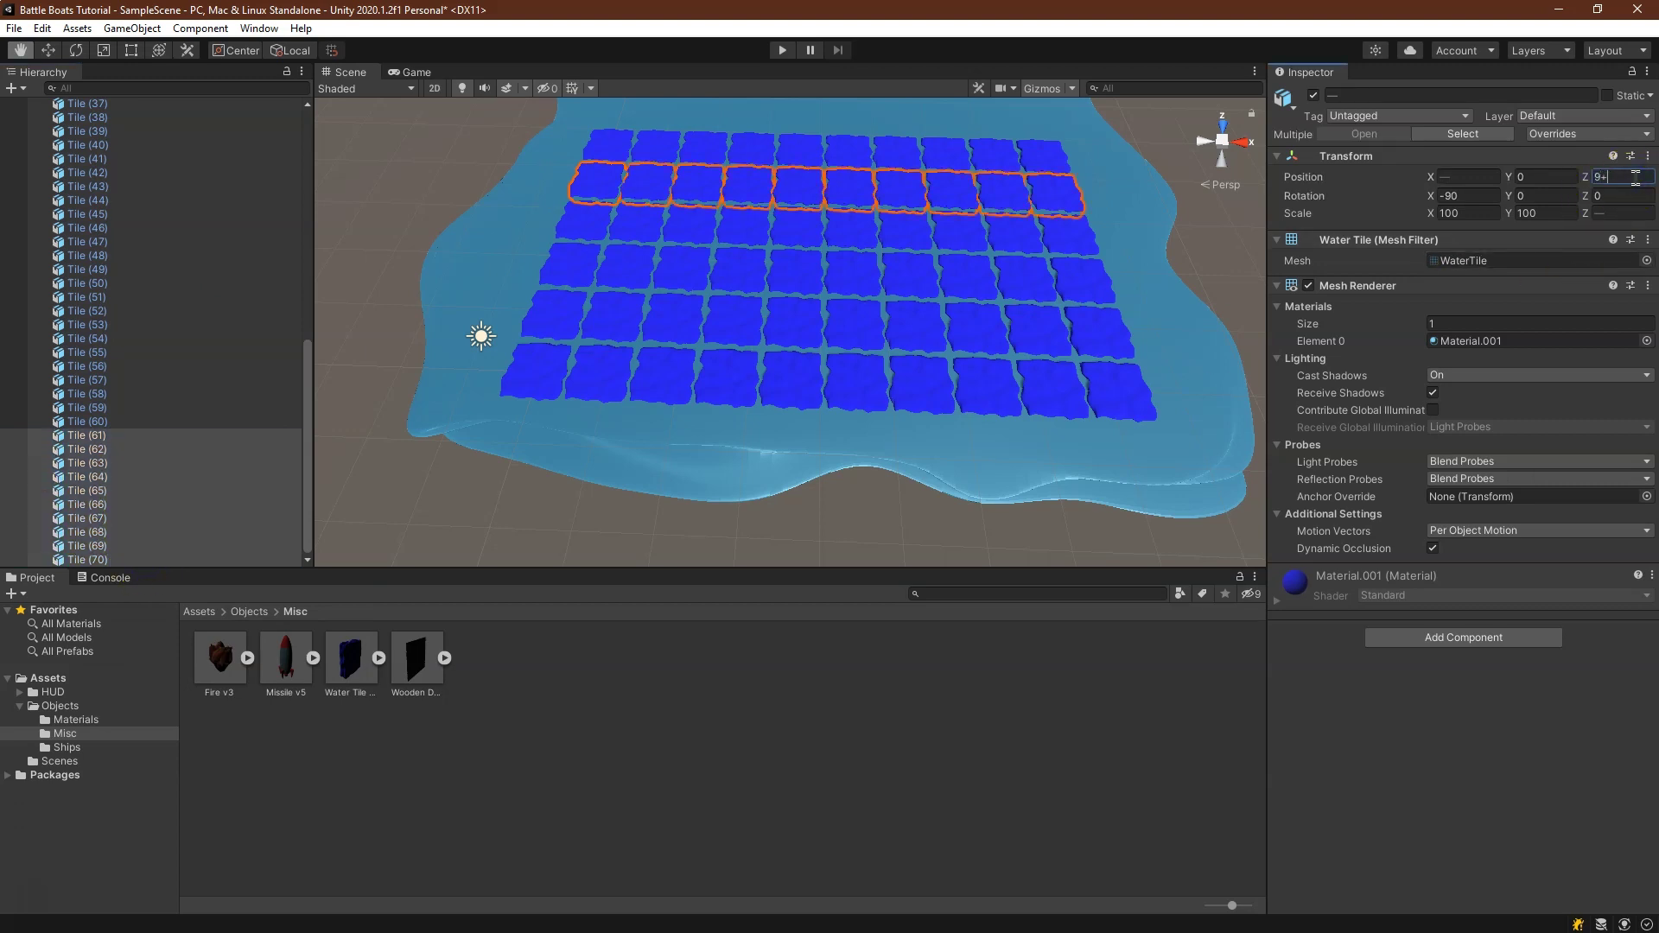
pyautogui.write('4.5')
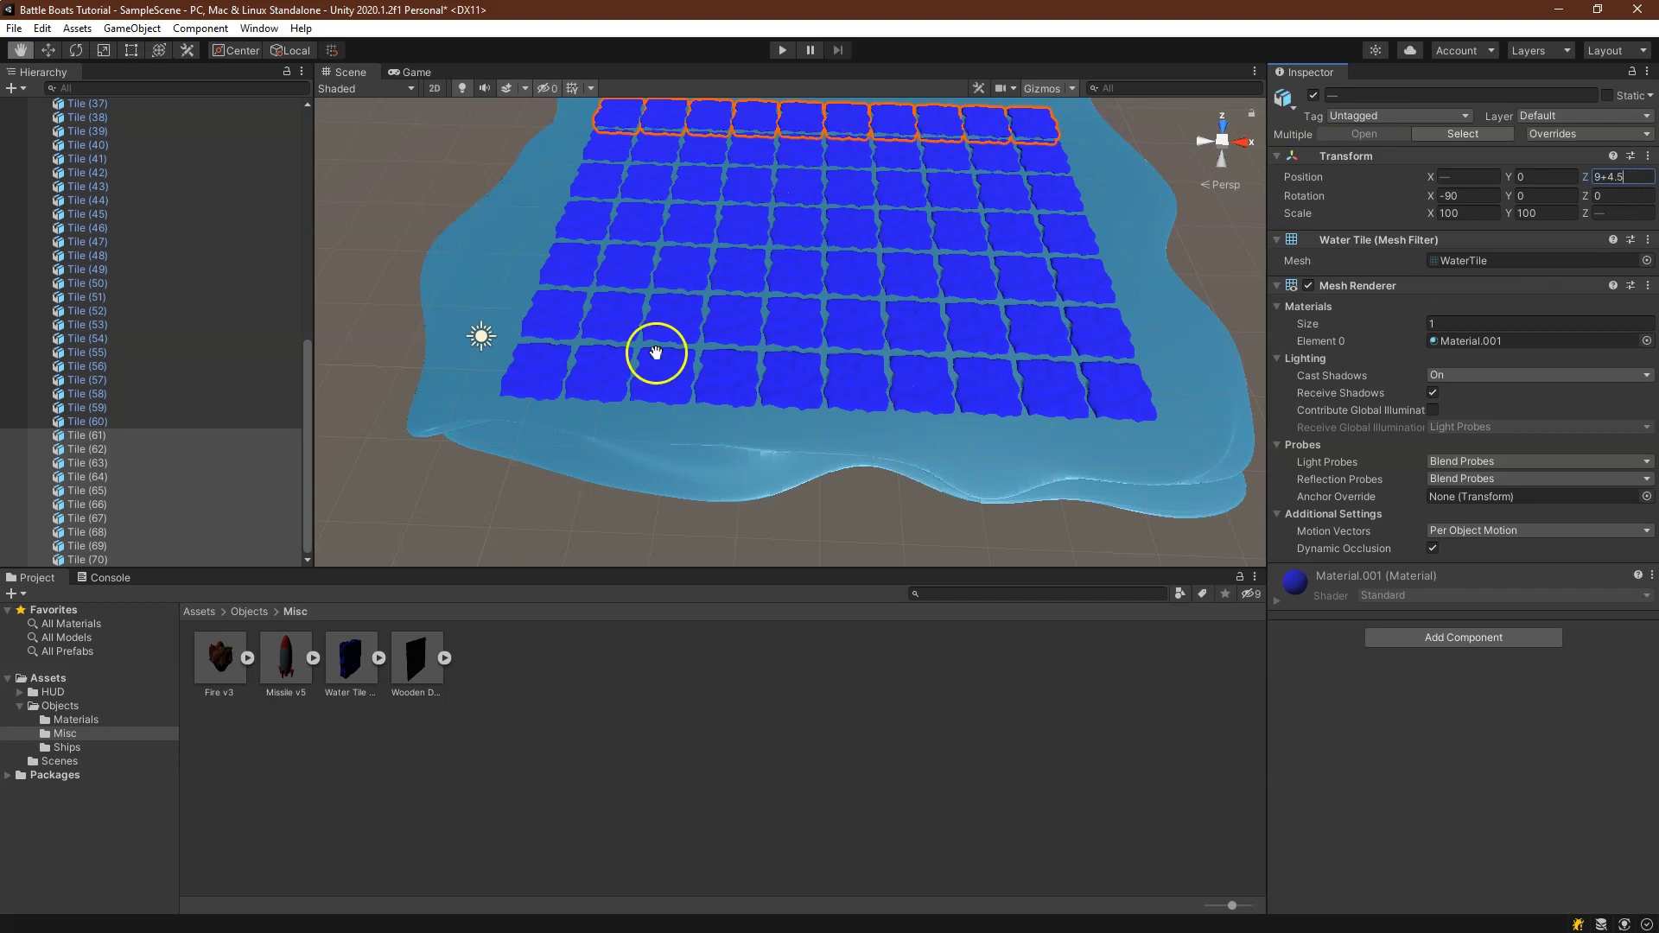
# Duplicate the sixth row, Tile (51) through Tile (60), and offset the copies by 4.5 along Z to 15.75 as the eighth row
pyautogui.click(141, 448)
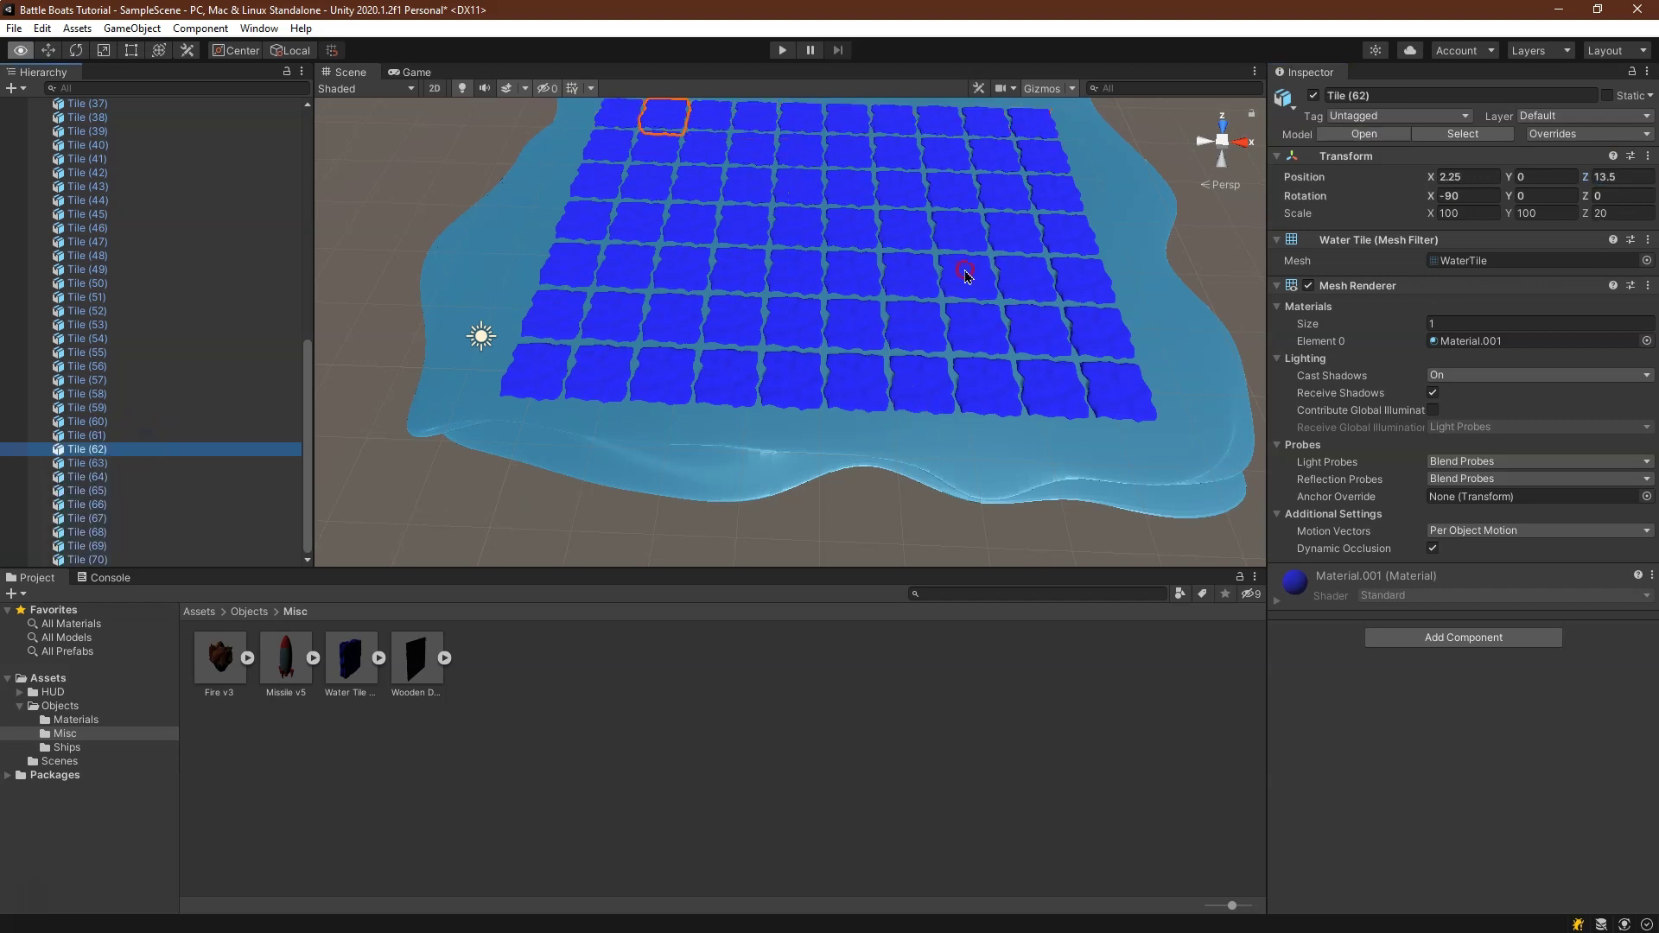
pyautogui.scroll(-5, 965, 275)
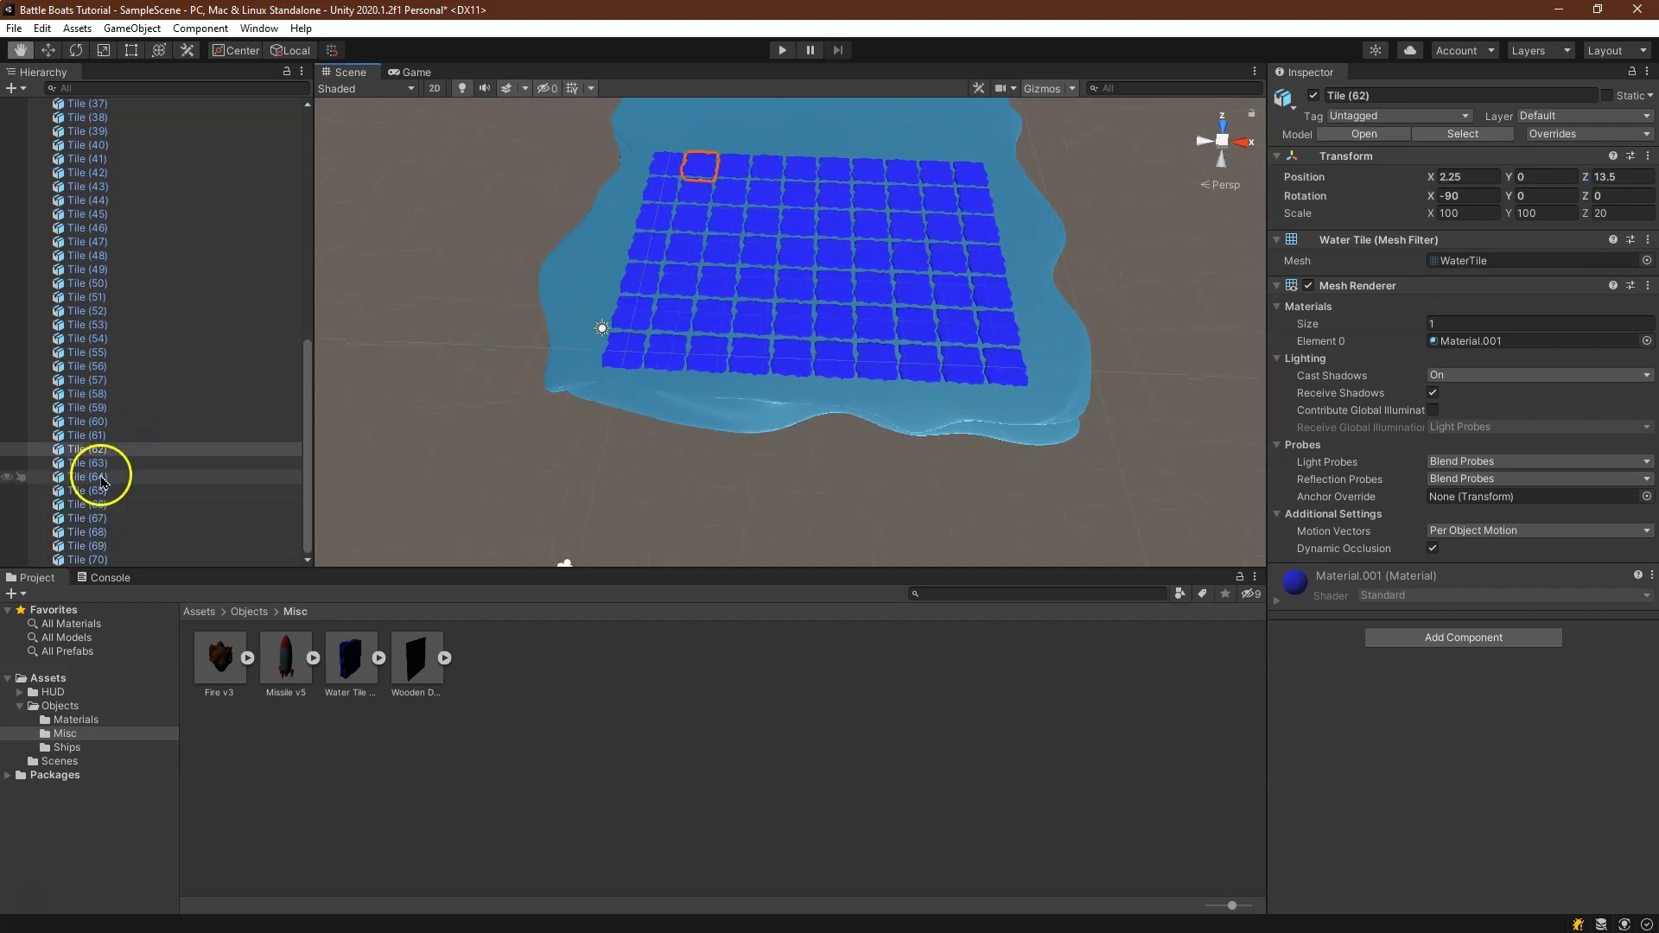
pyautogui.click(129, 435)
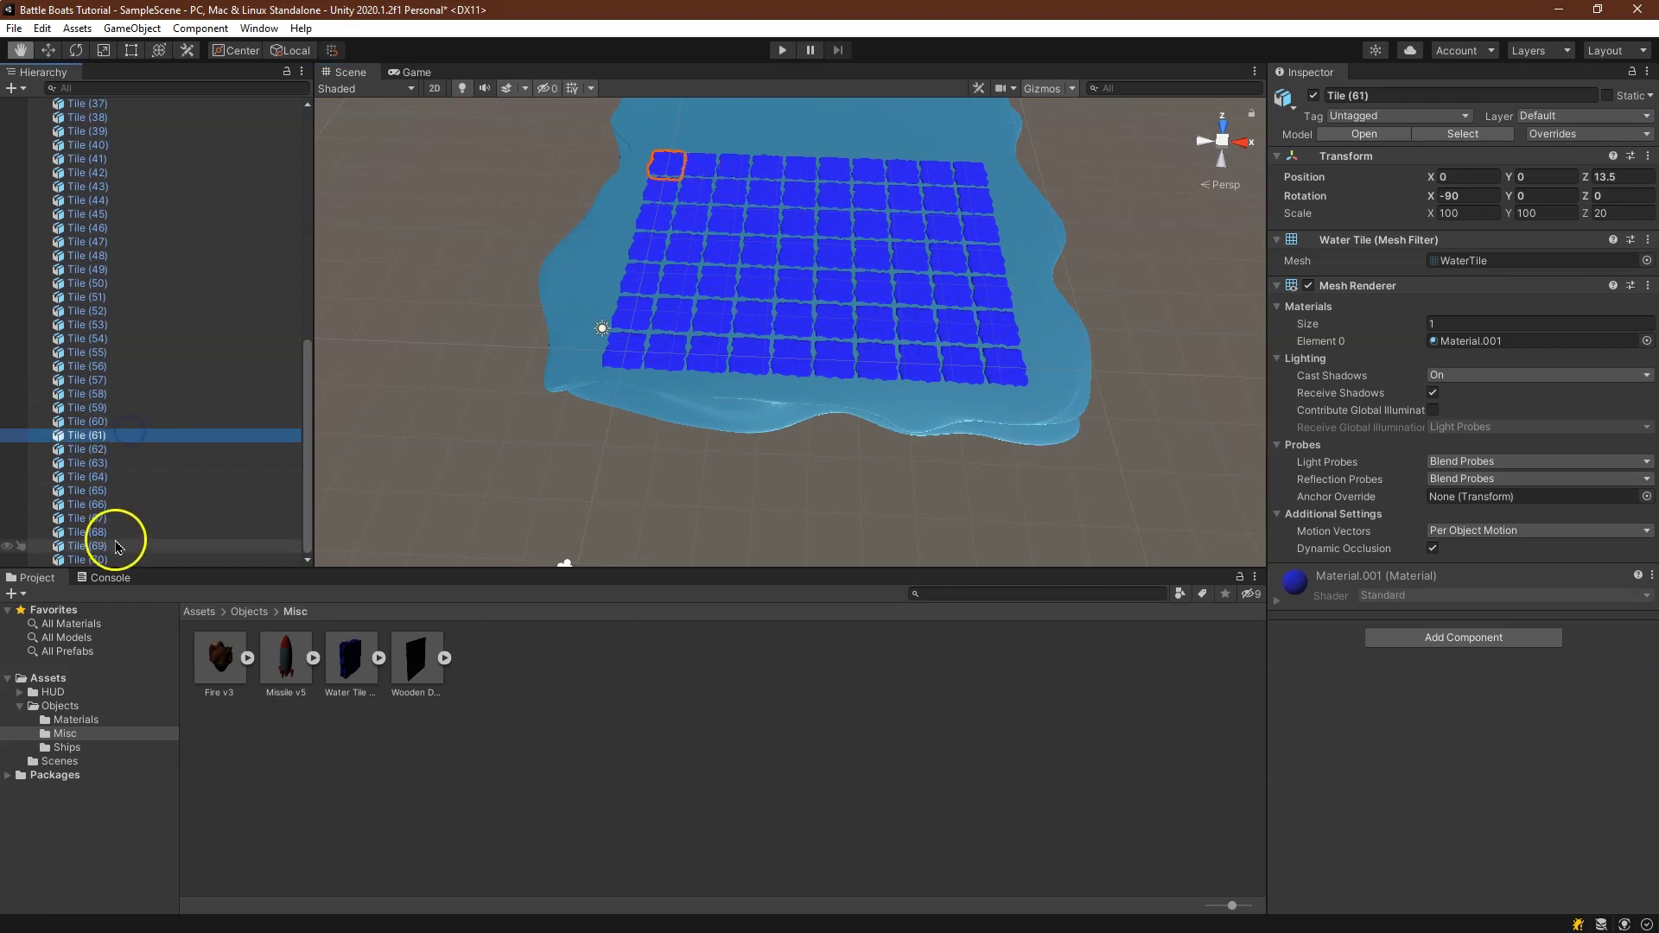
pyautogui.click(141, 420)
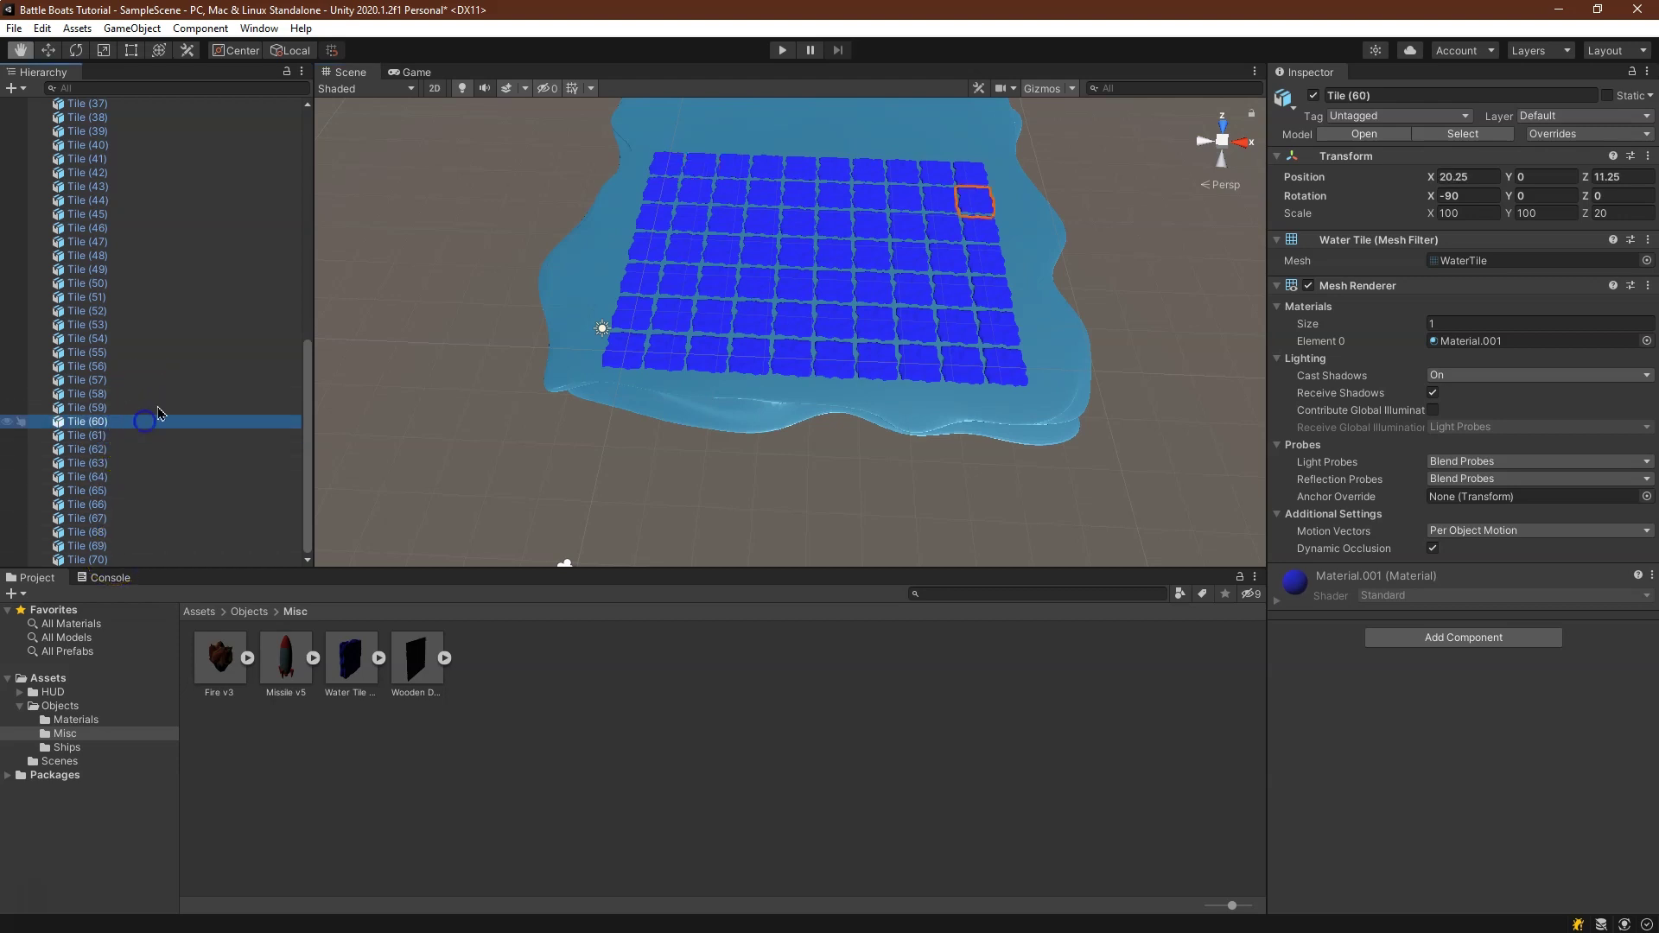
pyautogui.keyDown('shift'); pyautogui.click(196, 303); pyautogui.keyUp('shift')
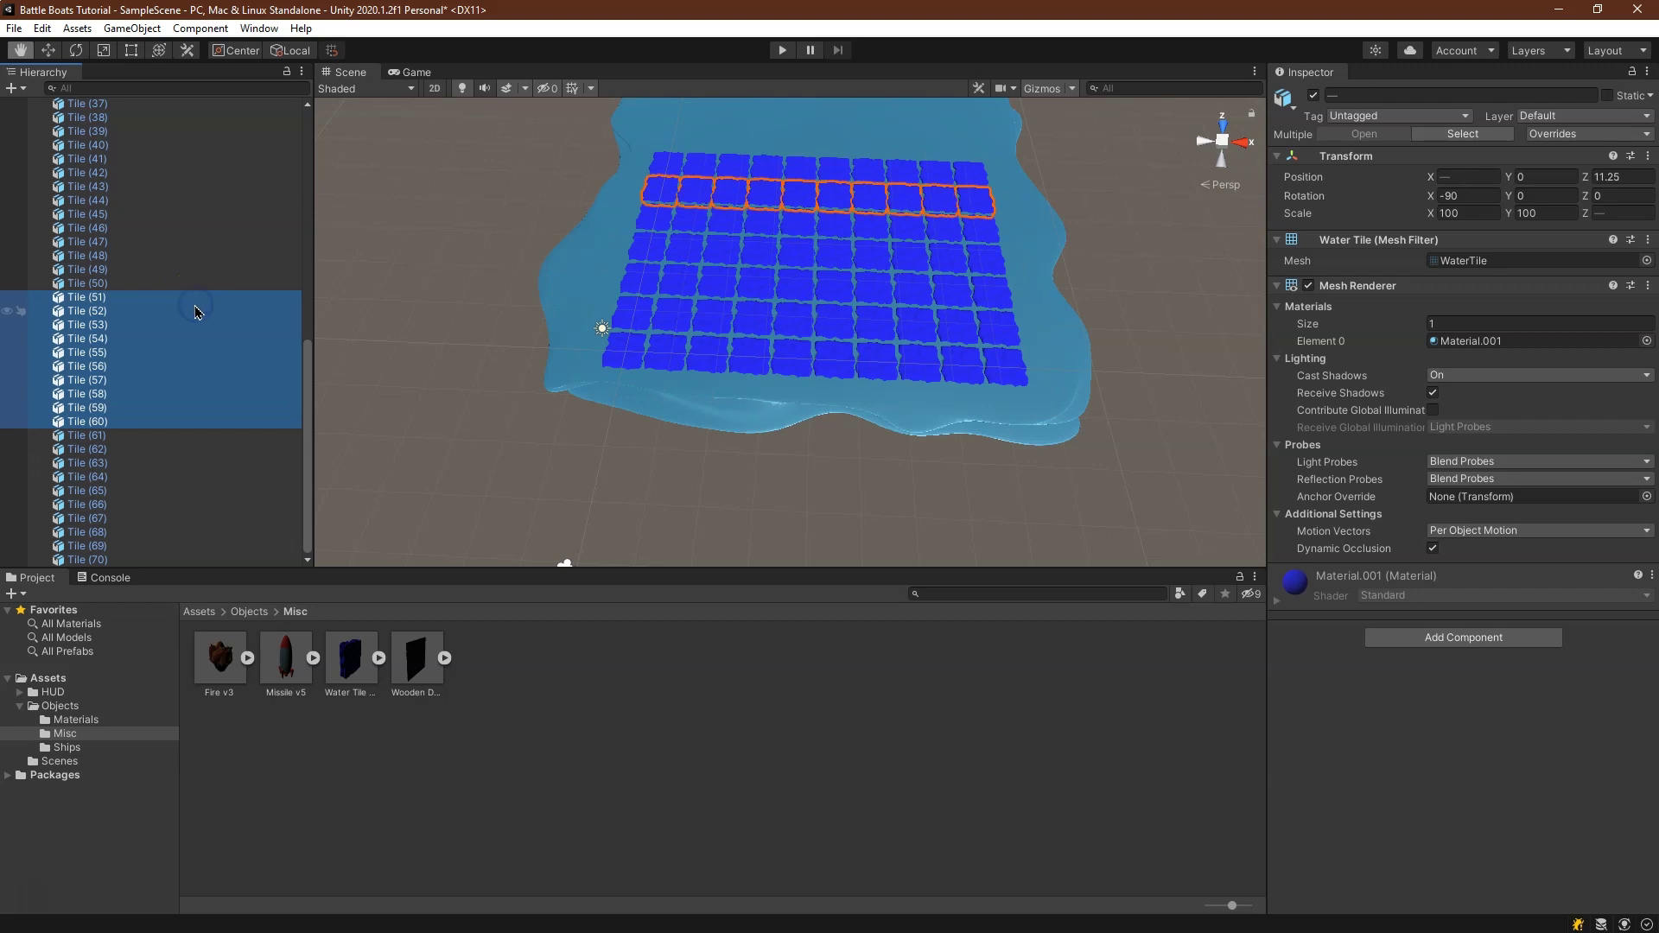
pyautogui.rightClick(195, 311)
pyautogui.click(255, 421)
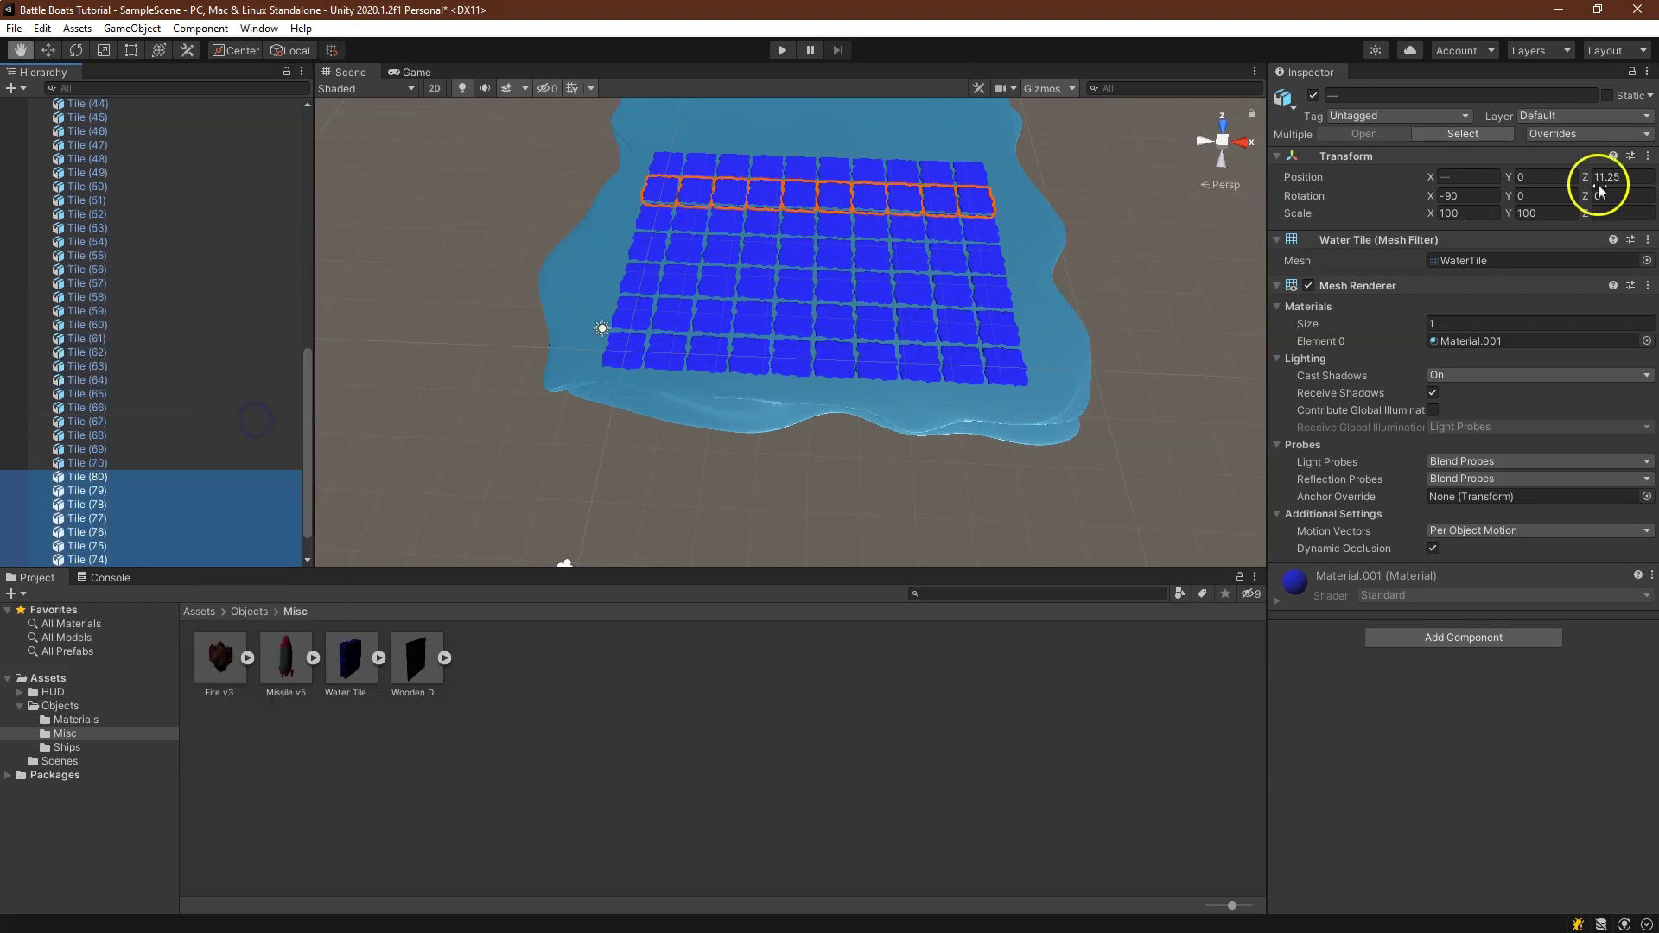
pyautogui.click(1641, 186)
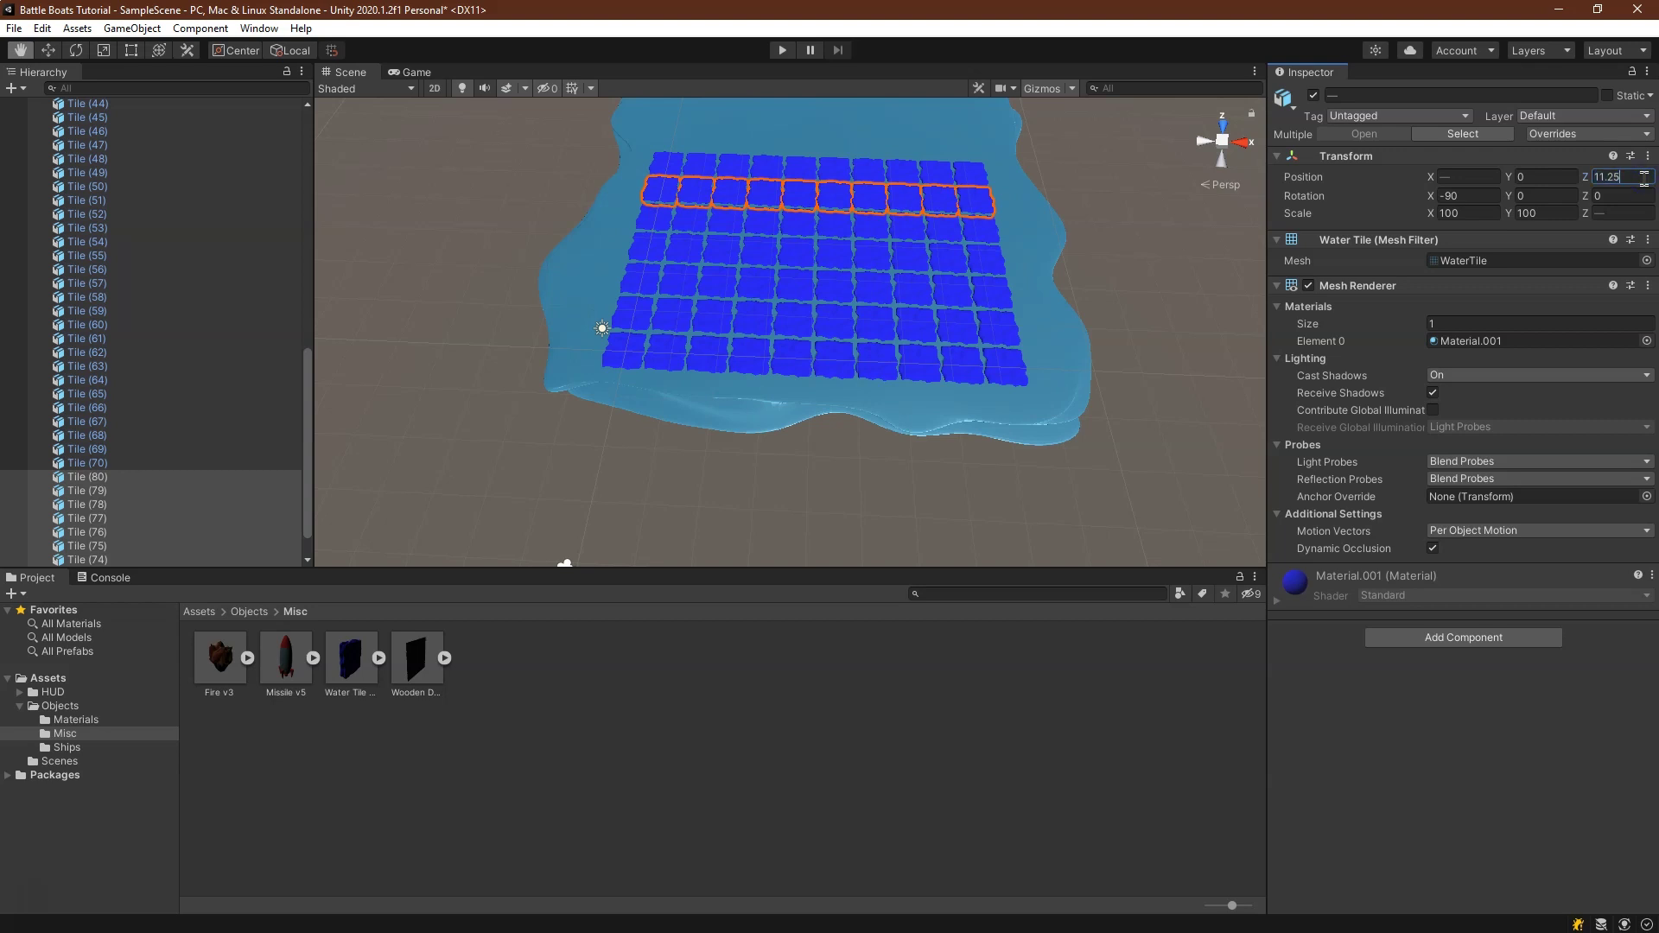
pyautogui.write('+4.5')
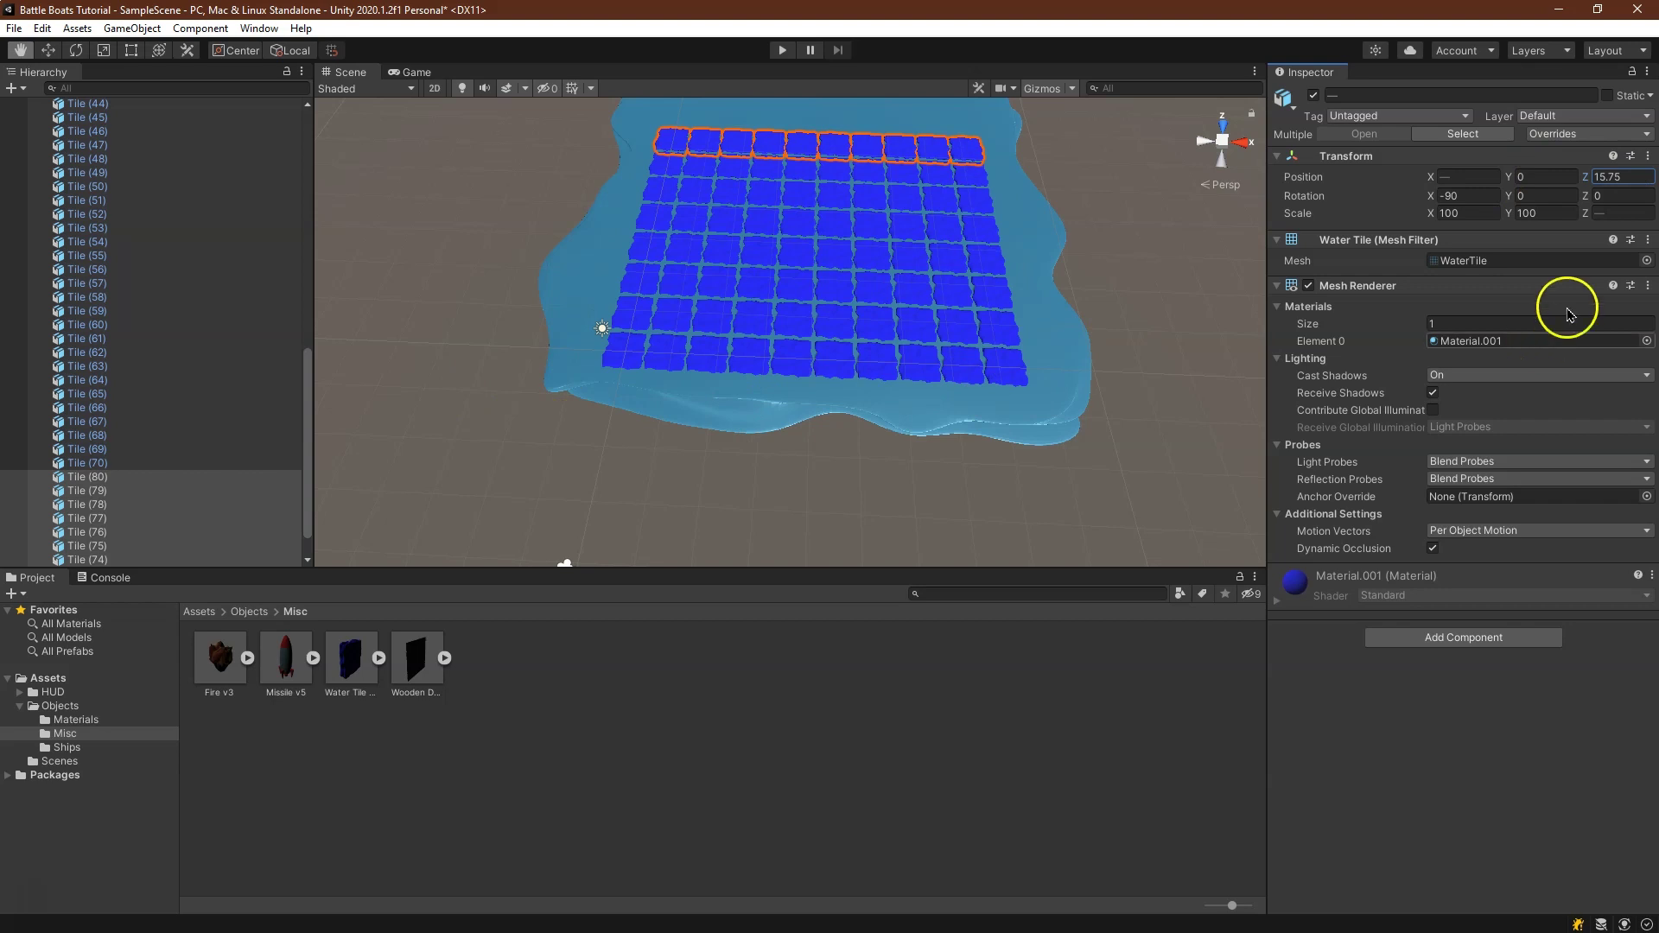
# Reorder the eighth row's tiles in the hierarchy into ascending order, from Tile (71) to Tile (80)
pyautogui.click(122, 482)
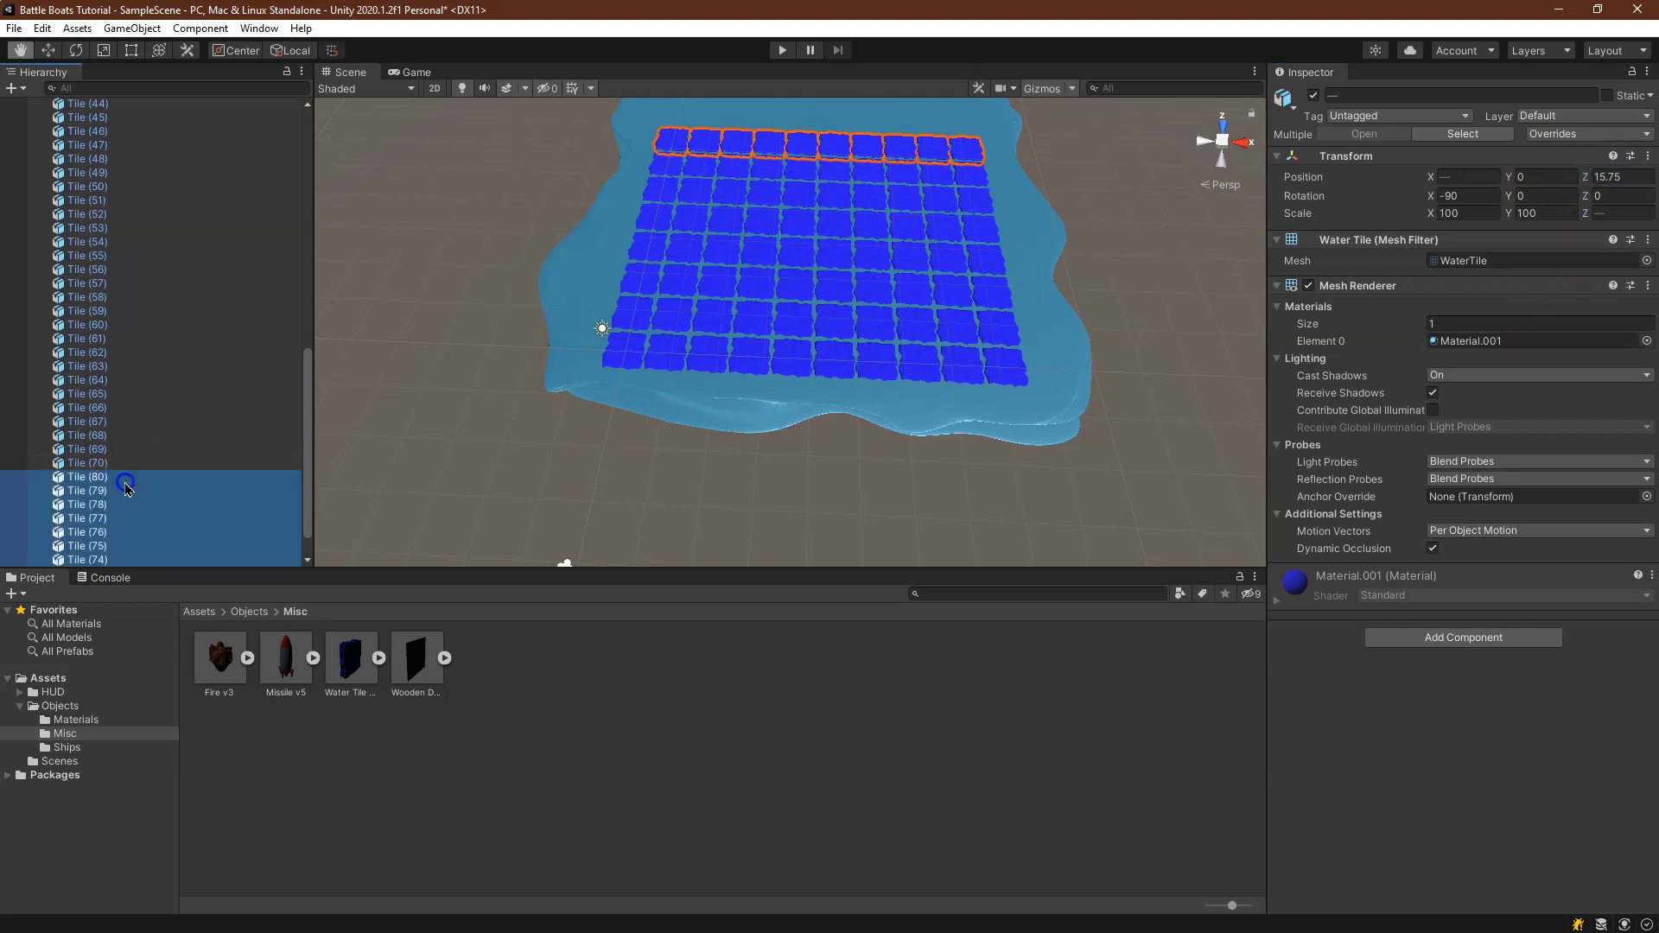
pyautogui.scroll(-1, 134, 487)
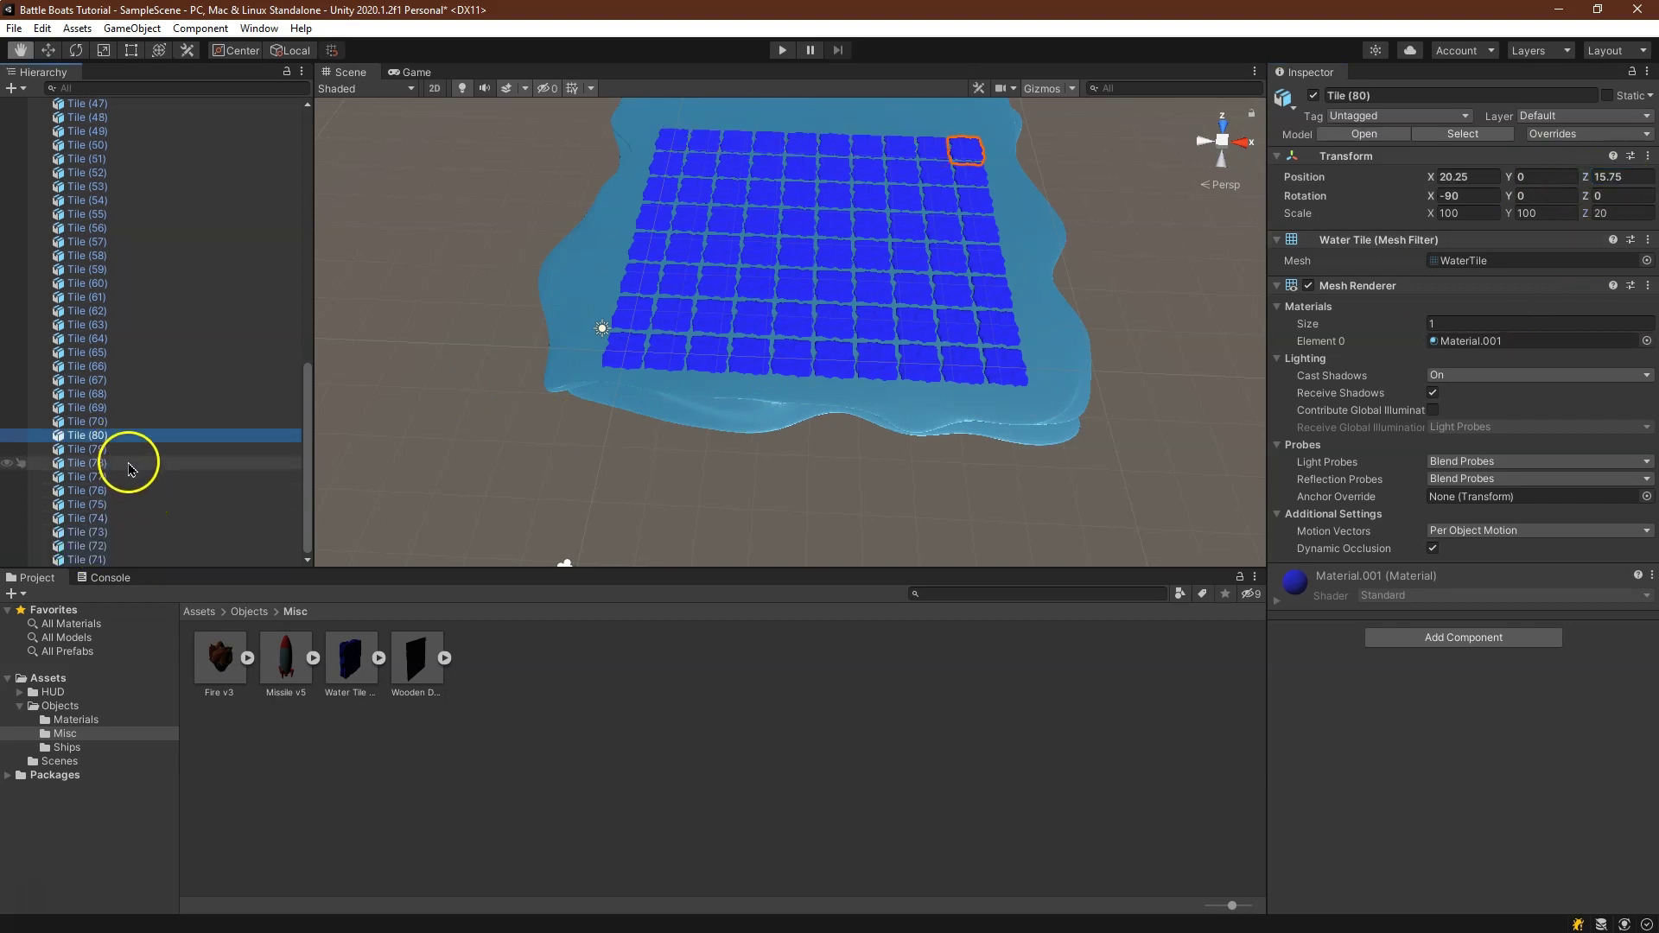
pyautogui.moveTo(121, 437); pyautogui.dragTo(122, 553)
pyautogui.moveTo(112, 451)
pyautogui.mouseDown()
pyautogui.moveTo(105, 554)
pyautogui.moveTo(108, 444)
pyautogui.moveTo(105, 525)
pyautogui.moveTo(116, 462)
pyautogui.mouseUp()
pyautogui.click(98, 482)
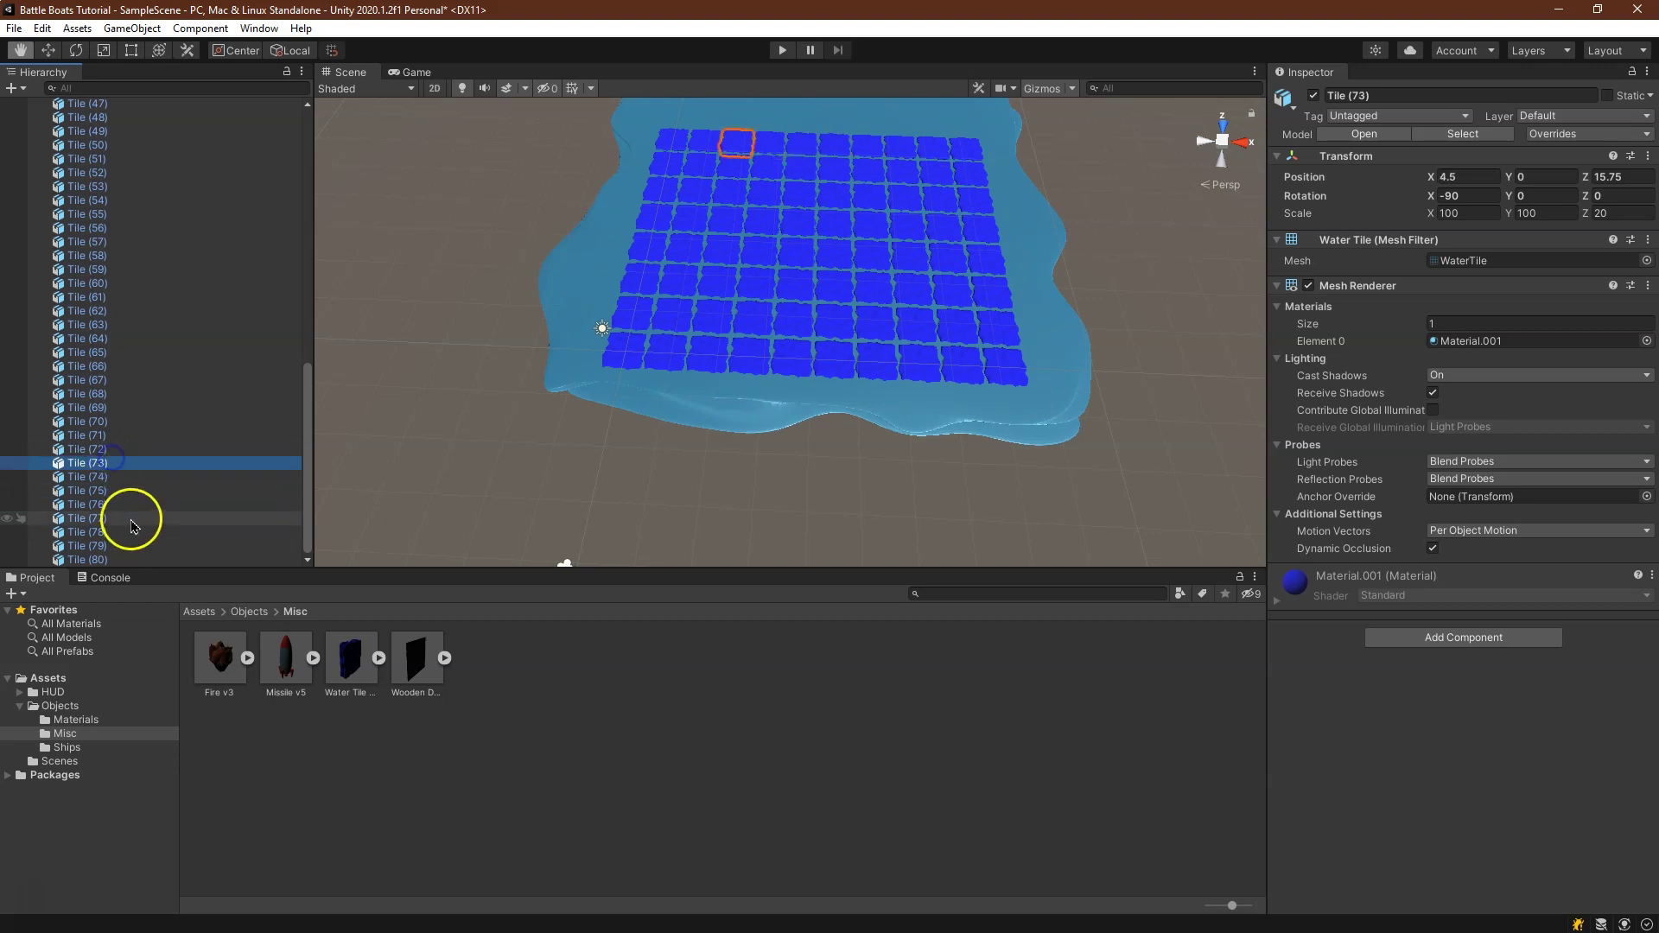
# Check the eighth row tile by tile, from Tile (73) to Tile (80), for correct numbering order and positions
pyautogui.press('Down')
pyautogui.press('Down')
pyautogui.press('Down')
pyautogui.press('Down')
pyautogui.press('Down')
pyautogui.press('Down')
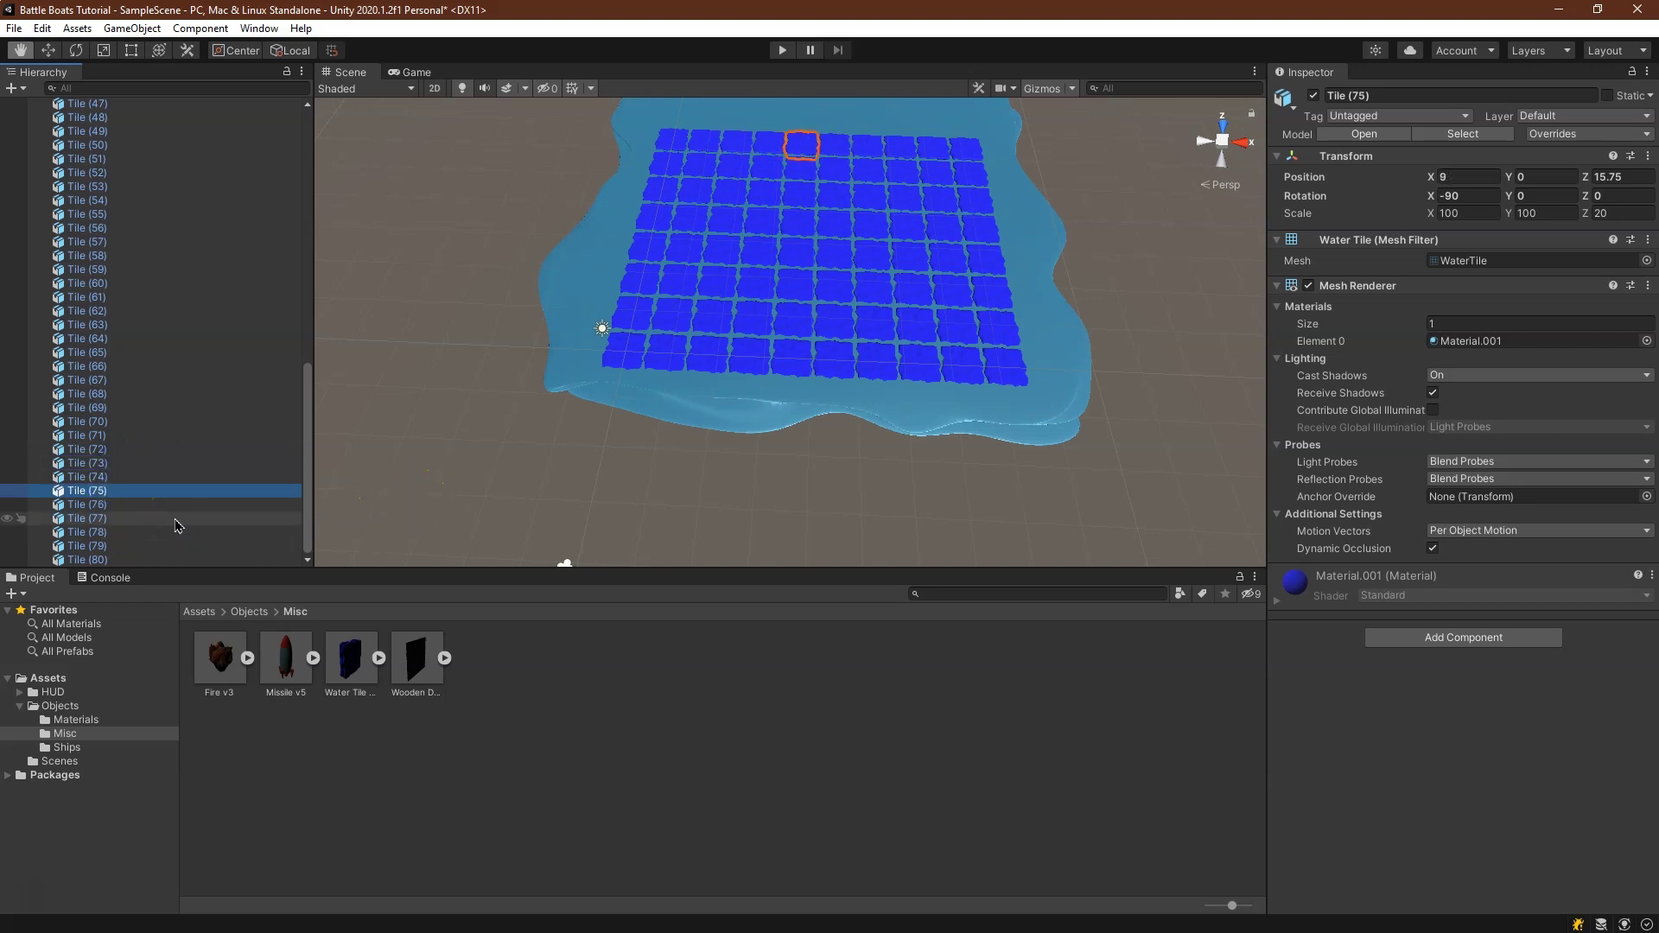
pyautogui.press('Down')
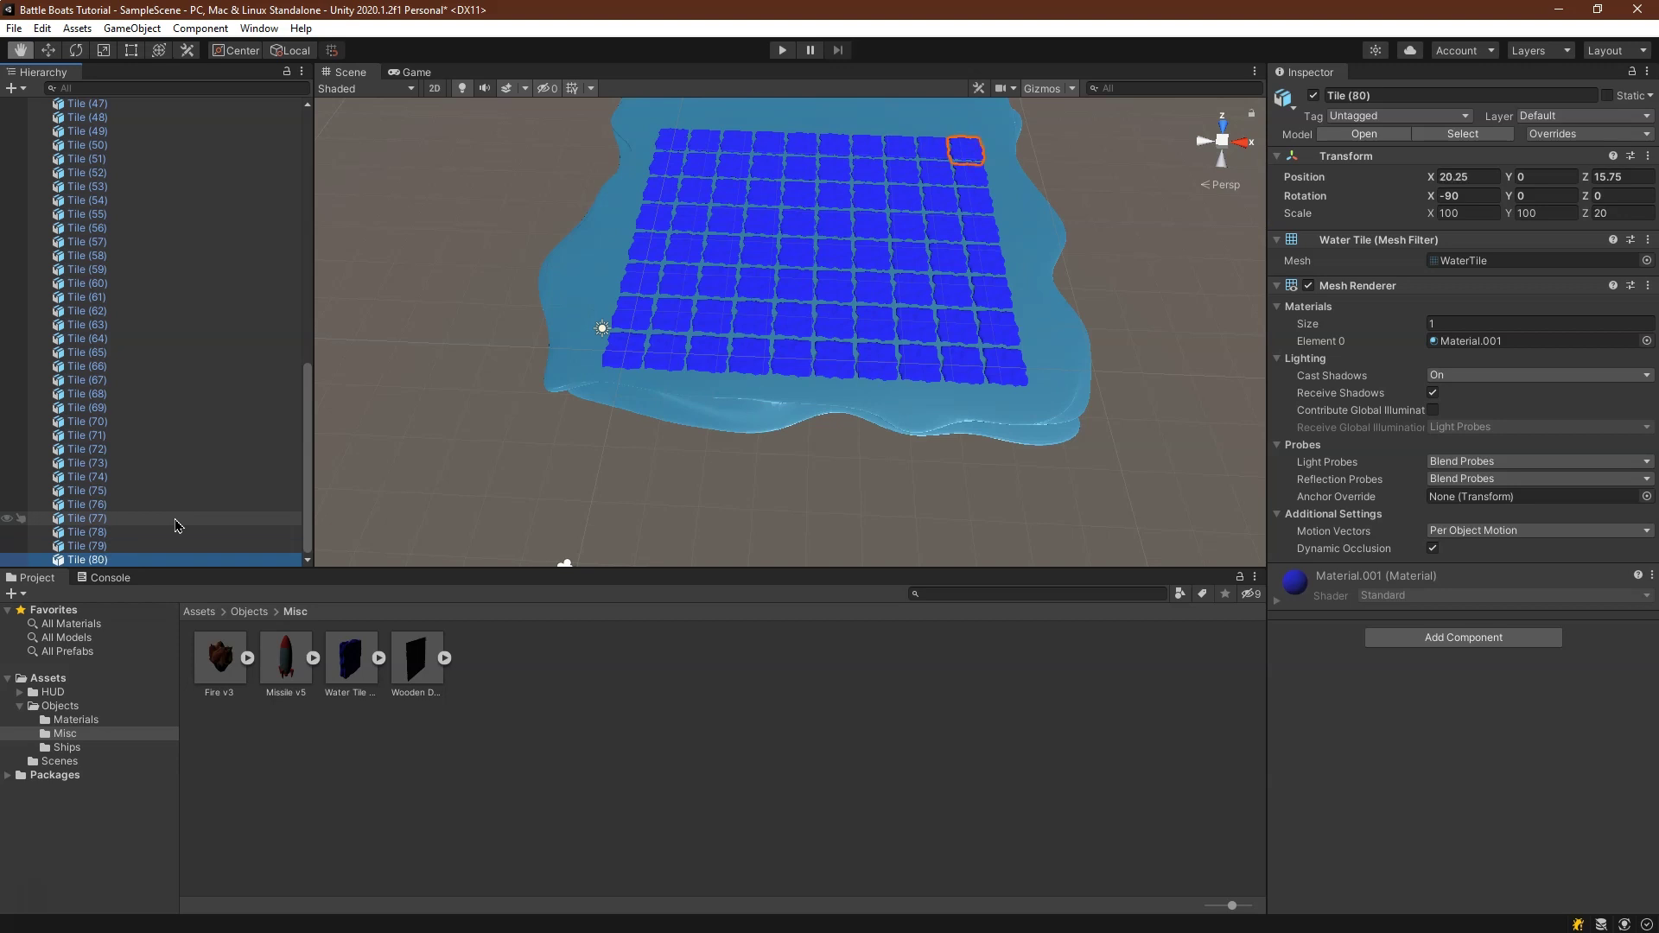
# Duplicate the eighth row, Tile (71) through Tile (80), and offset the copies by 2.25 along Z to 18 as the ninth row
pyautogui.keyDown('shift'); pyautogui.click(219, 440); pyautogui.keyUp('shift')
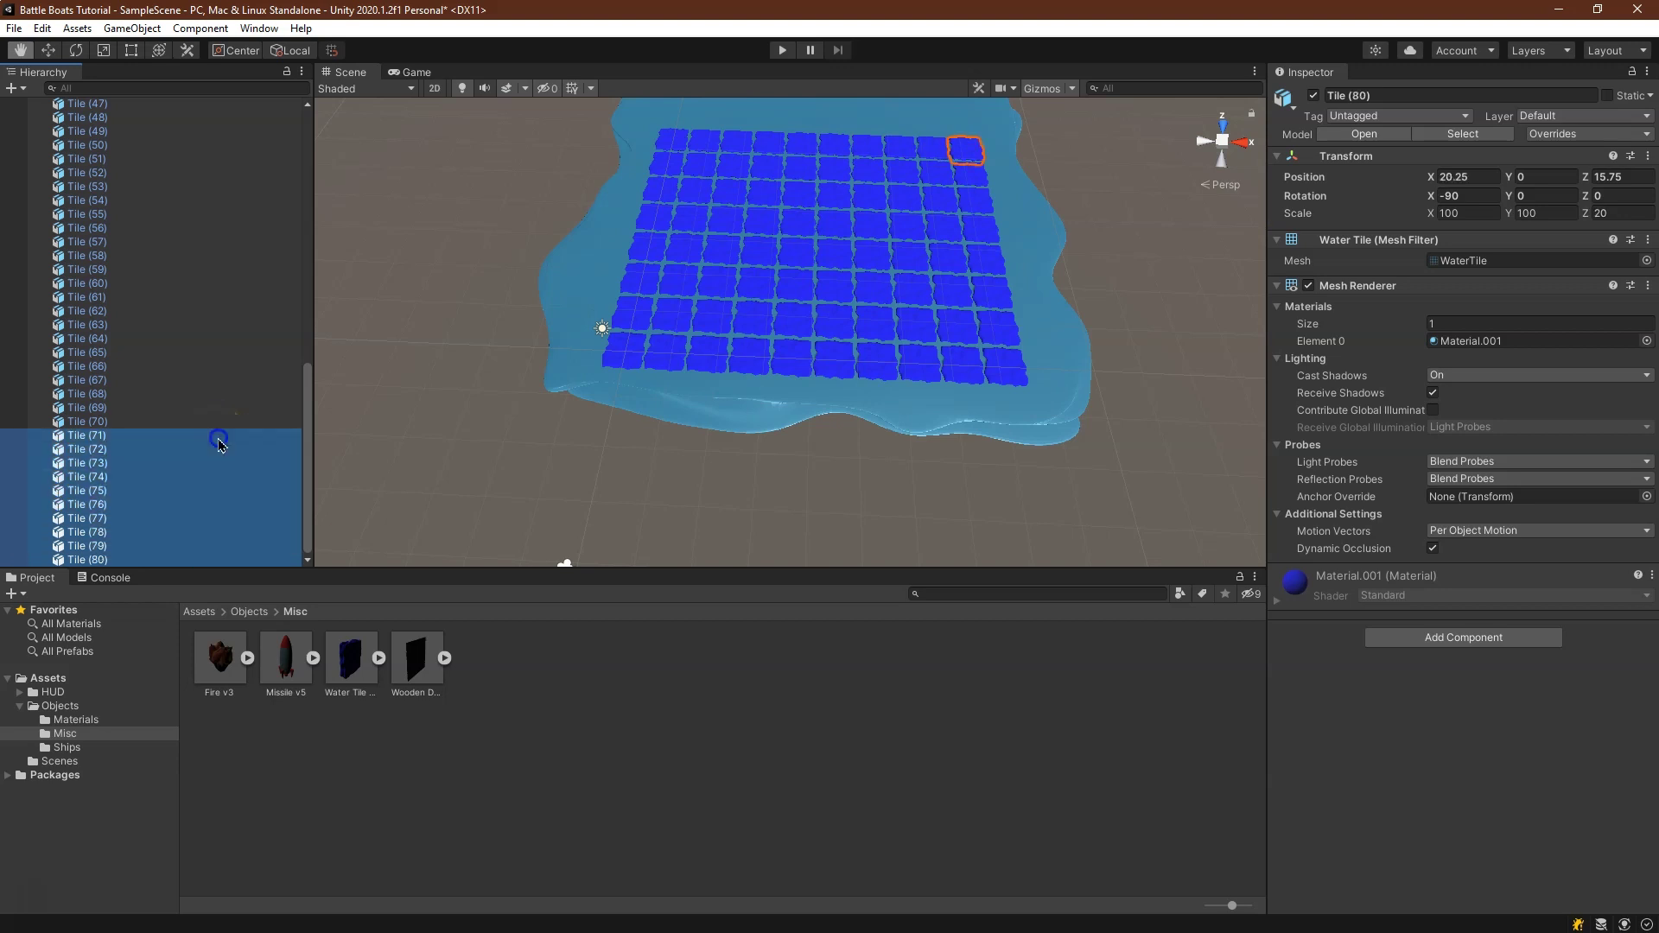
pyautogui.rightClick(218, 437)
pyautogui.click(292, 549)
pyautogui.click(1629, 177)
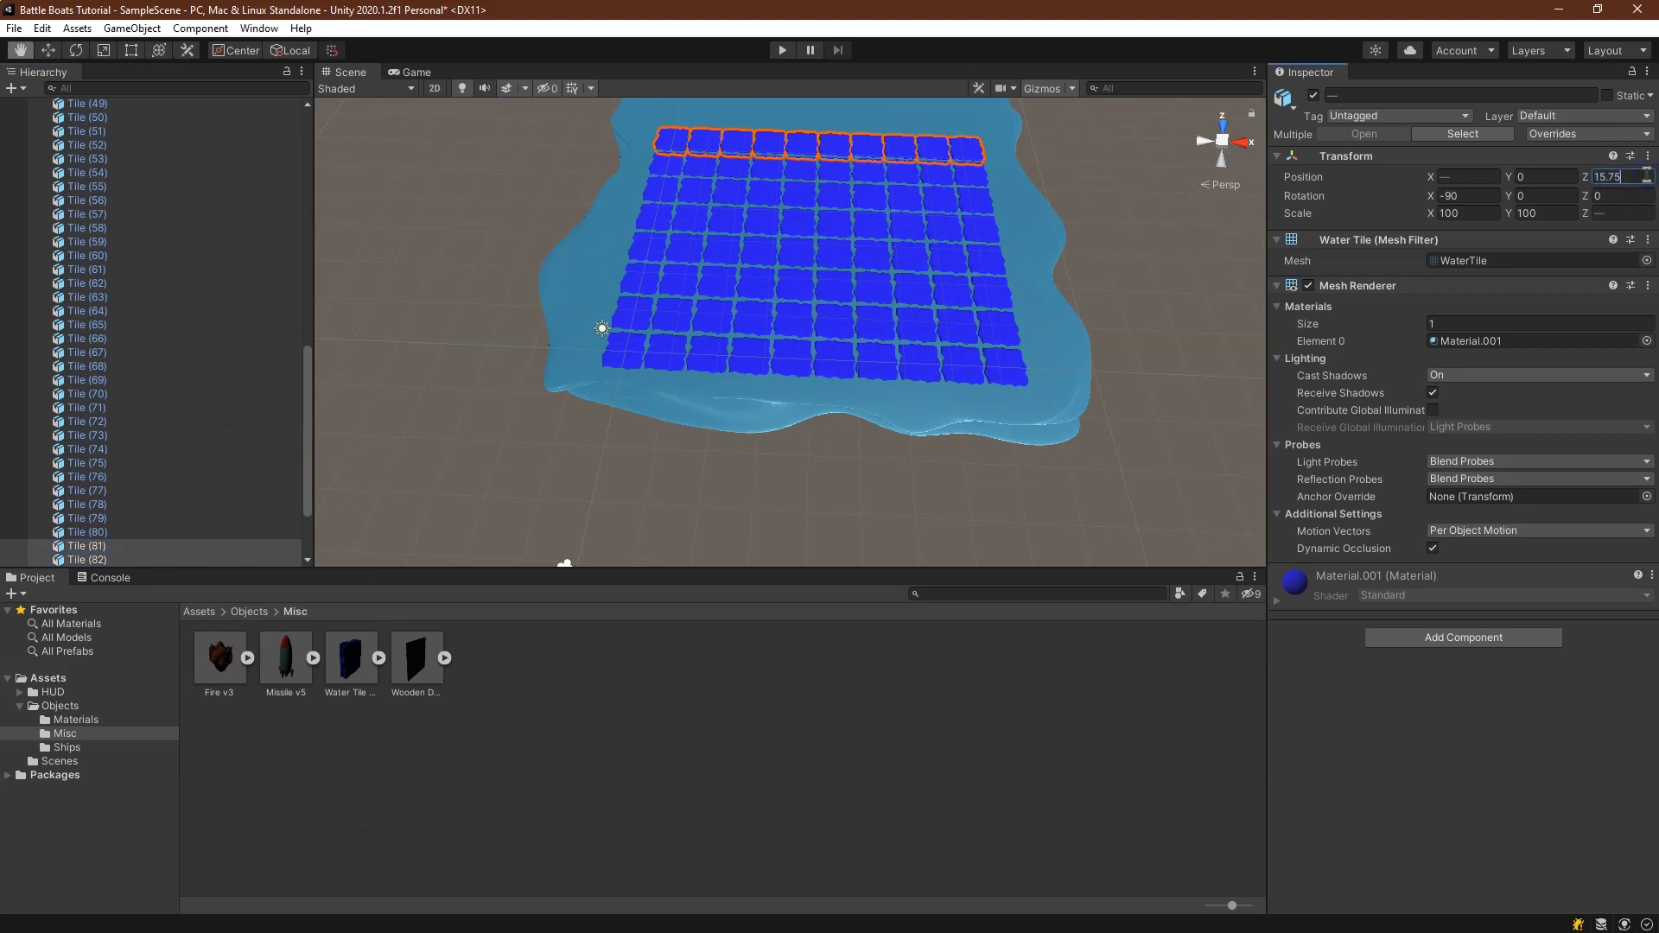
pyautogui.write('+2.2')
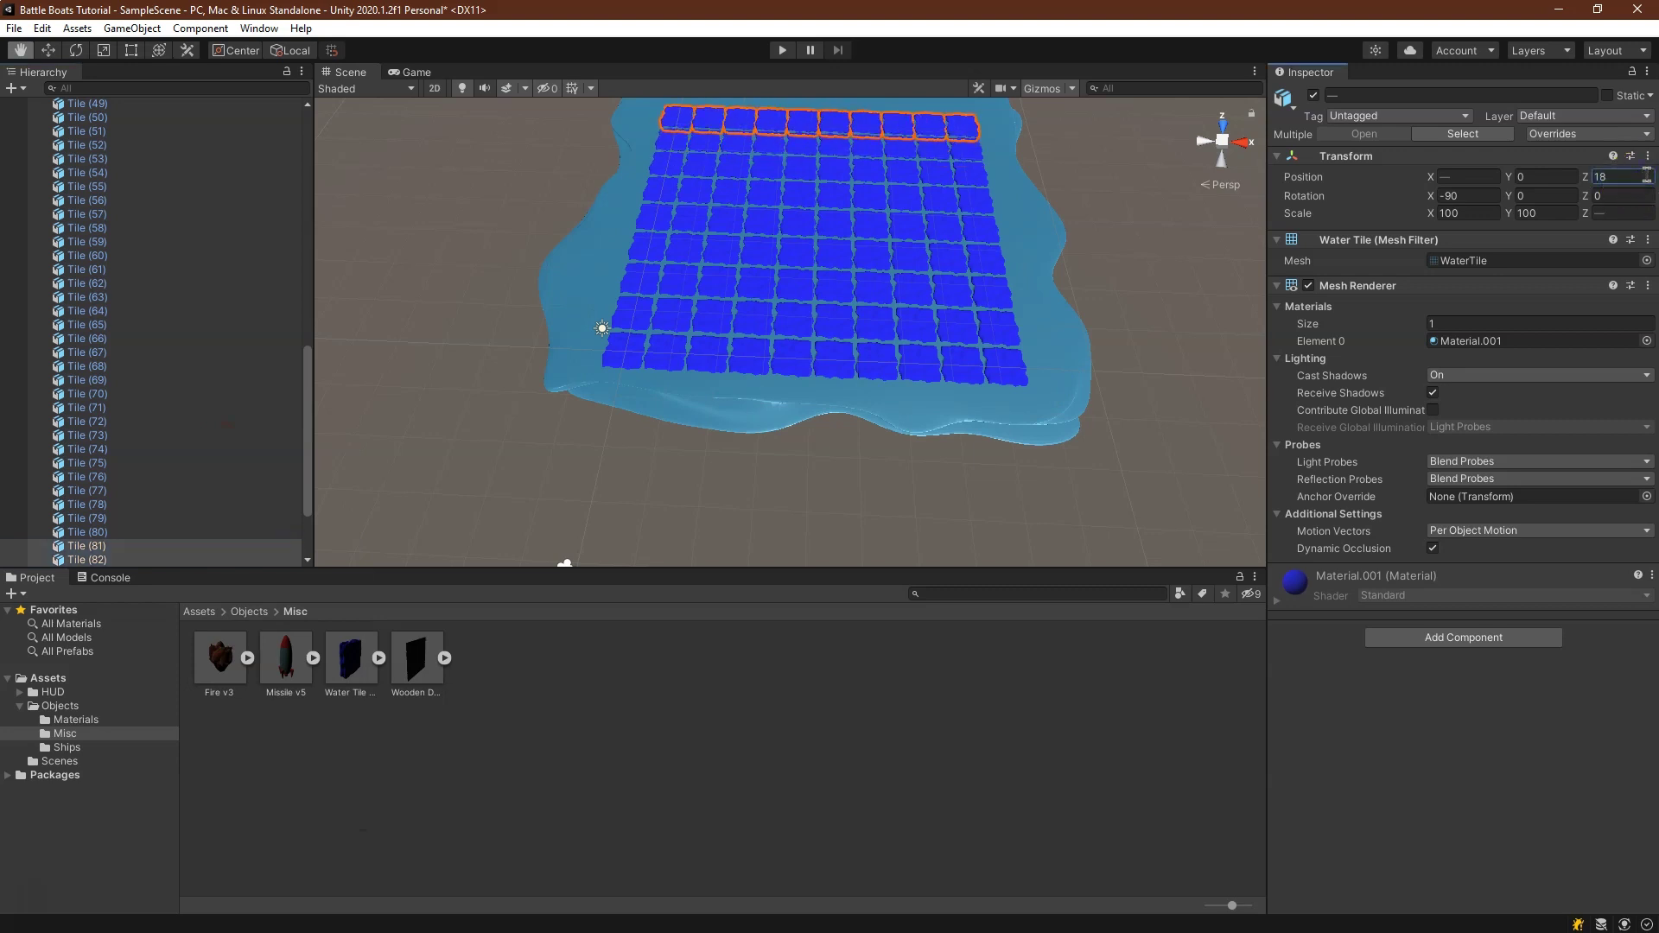
# Duplicate the ninth row, Tile (81) through Tile (90), and offset the copies by 2.25 along Z to 20.25 as the tenth row
pyautogui.scroll(-4, 241, 326)
pyautogui.rightClick(182, 447)
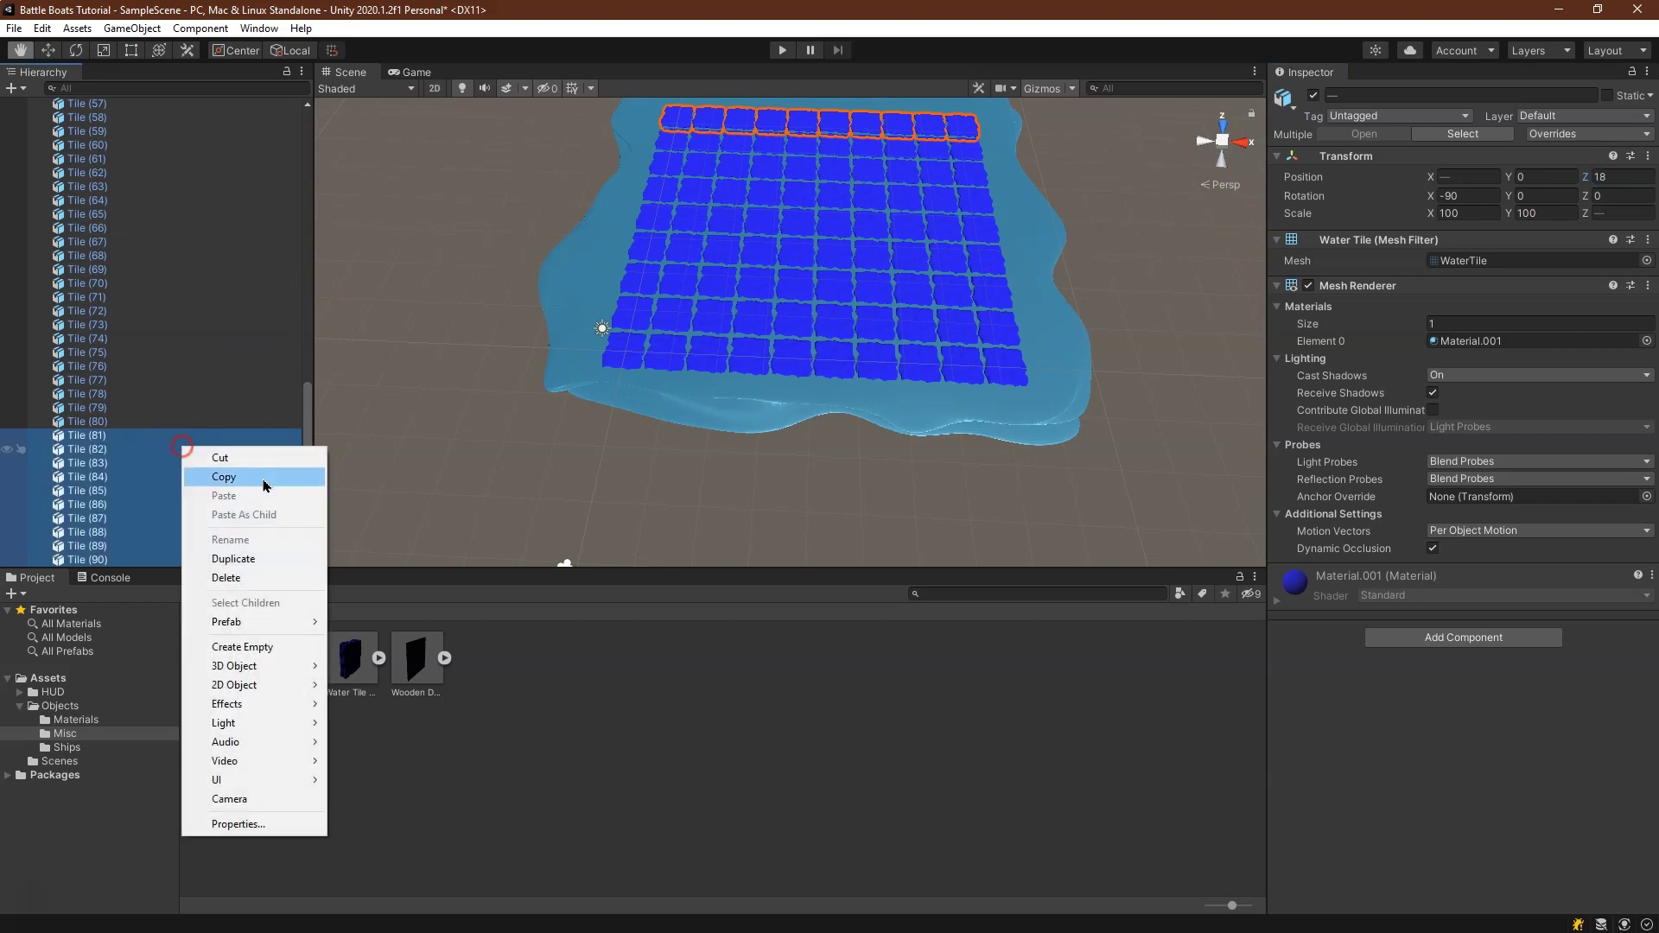
pyautogui.click(238, 559)
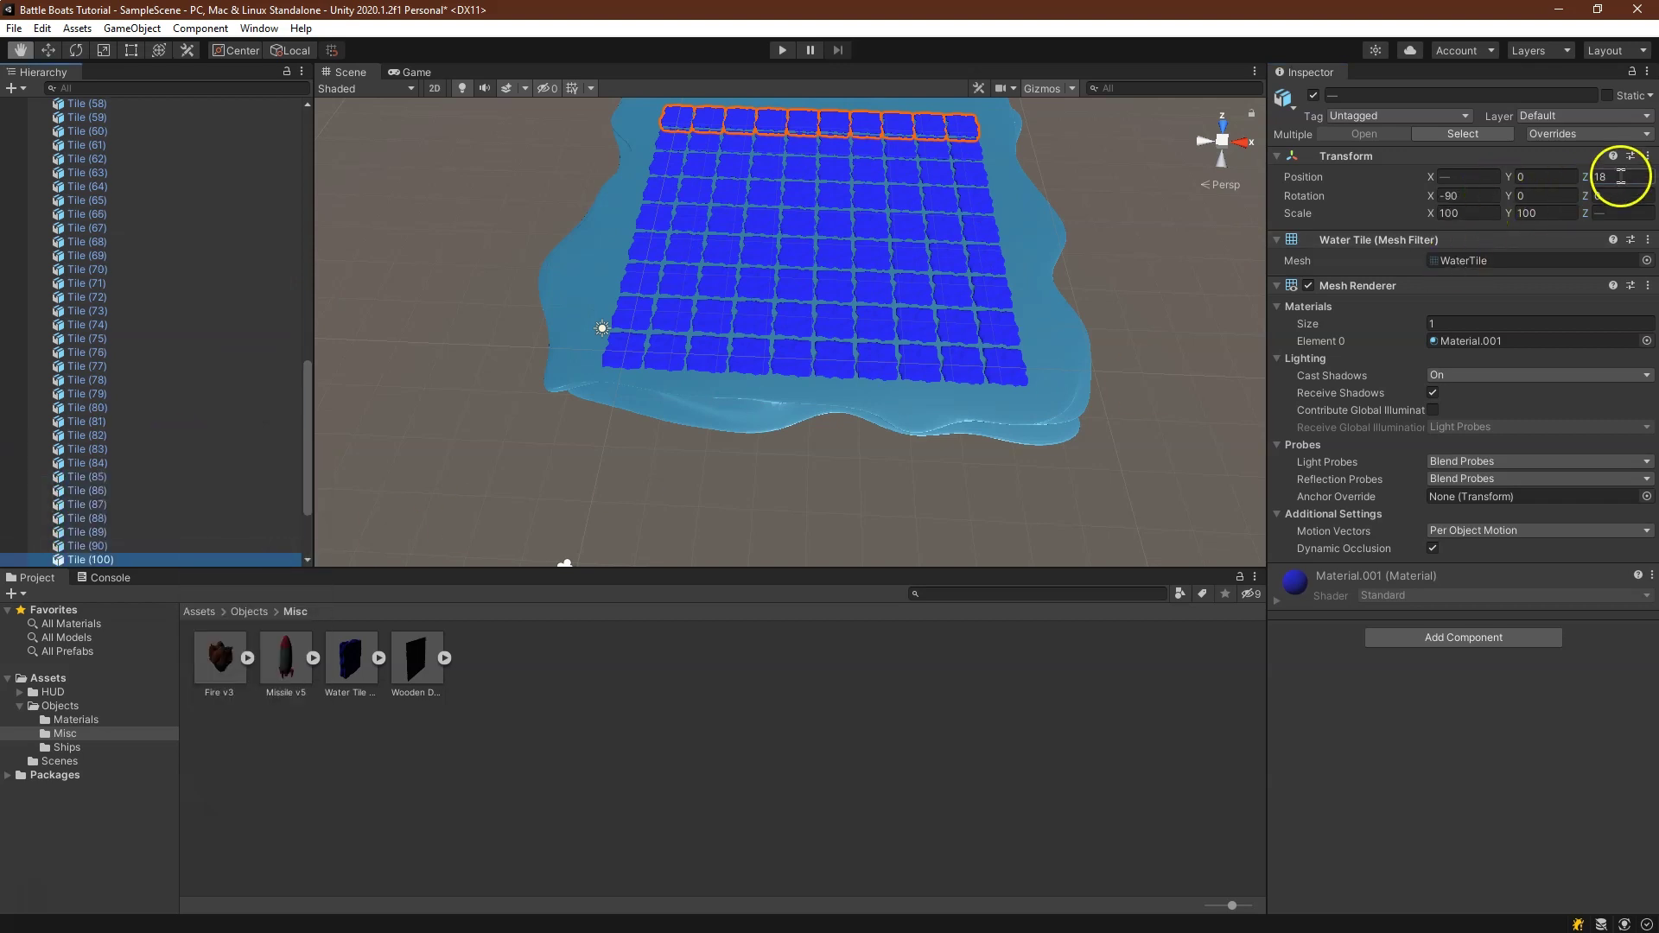
pyautogui.write('2.25')
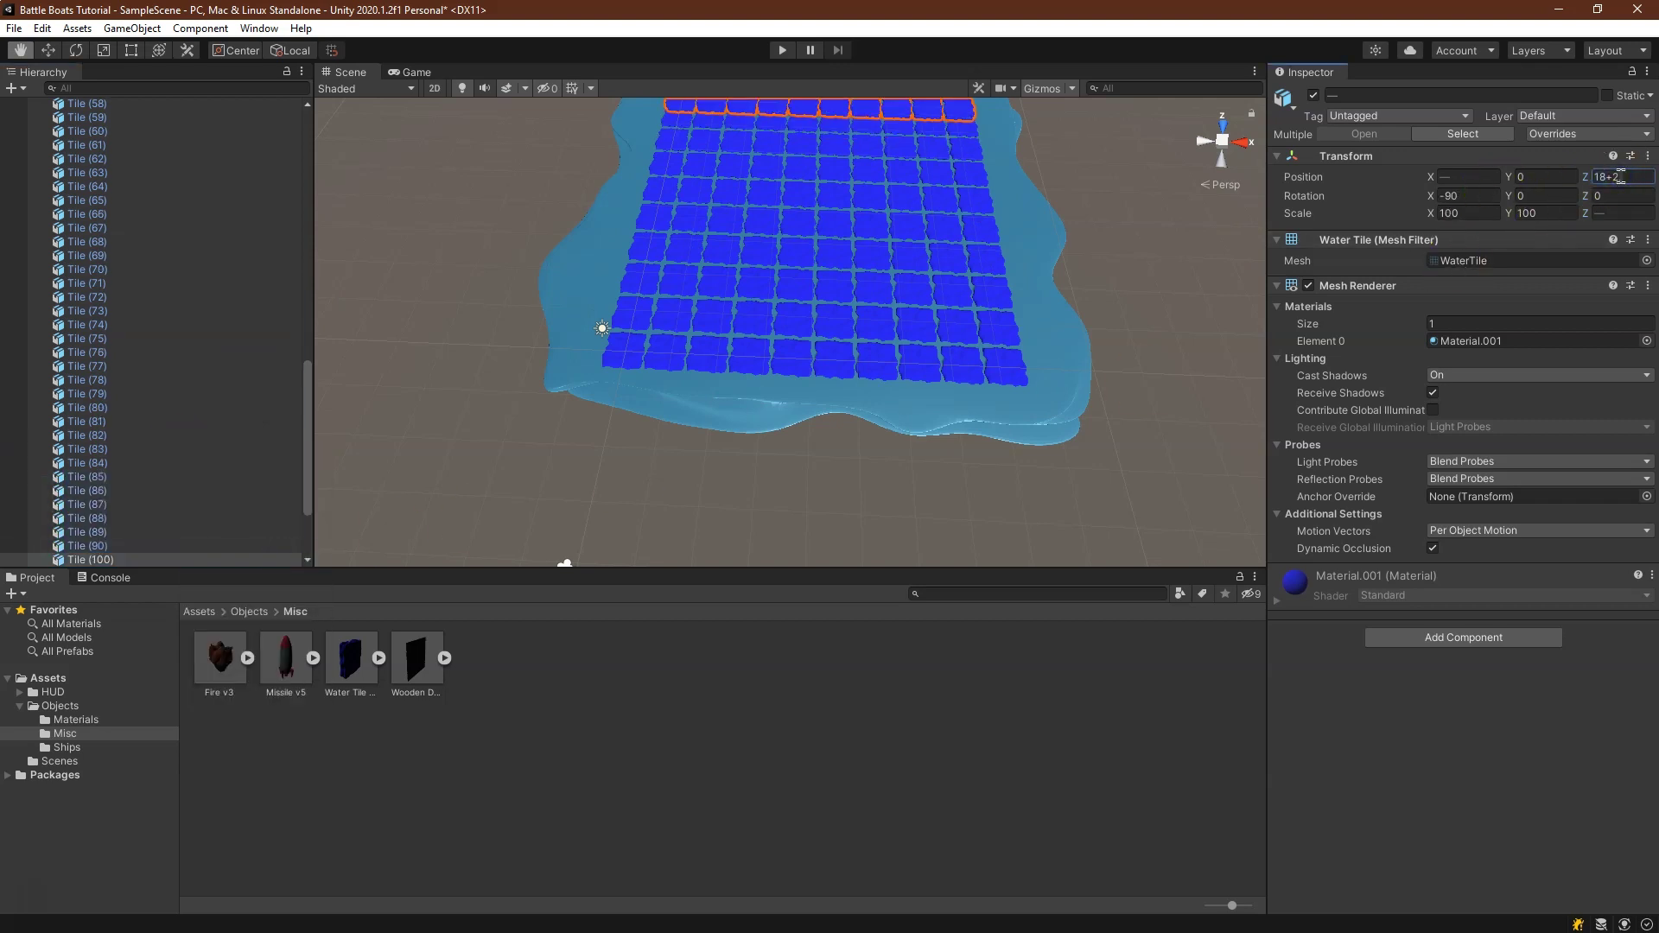
pyautogui.scroll(-5, 1017, 178)
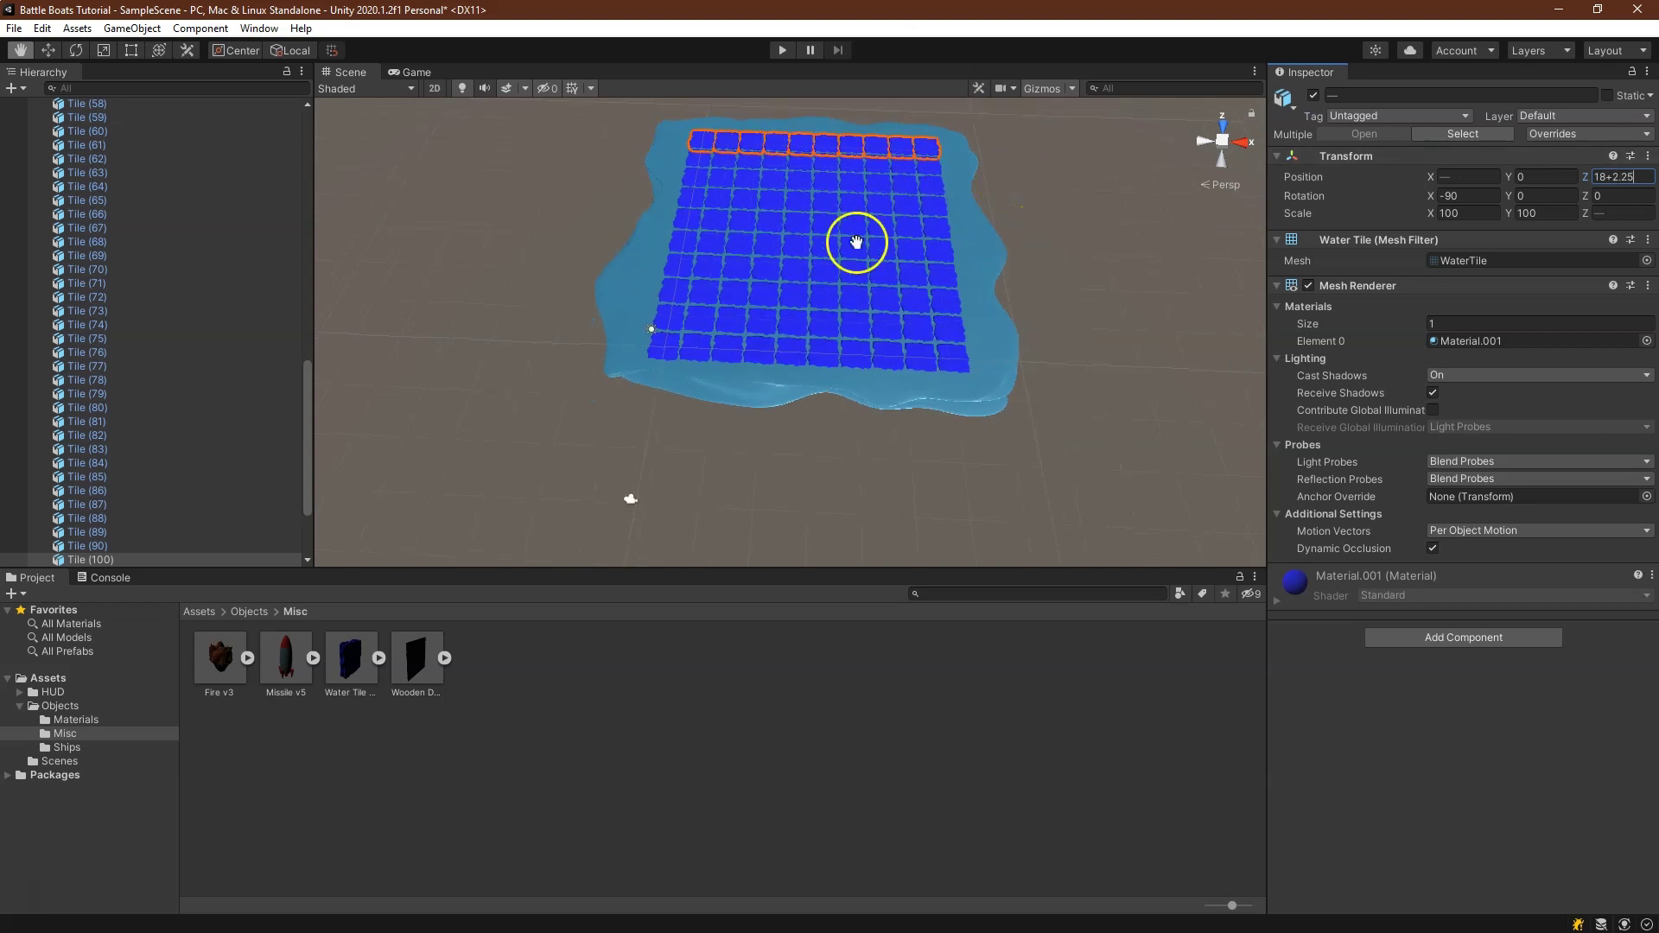
pyautogui.moveTo(897, 142); pyautogui.dragTo(888, 211)
pyautogui.scroll(-2, 214, 318)
pyautogui.scroll(-1, 214, 322)
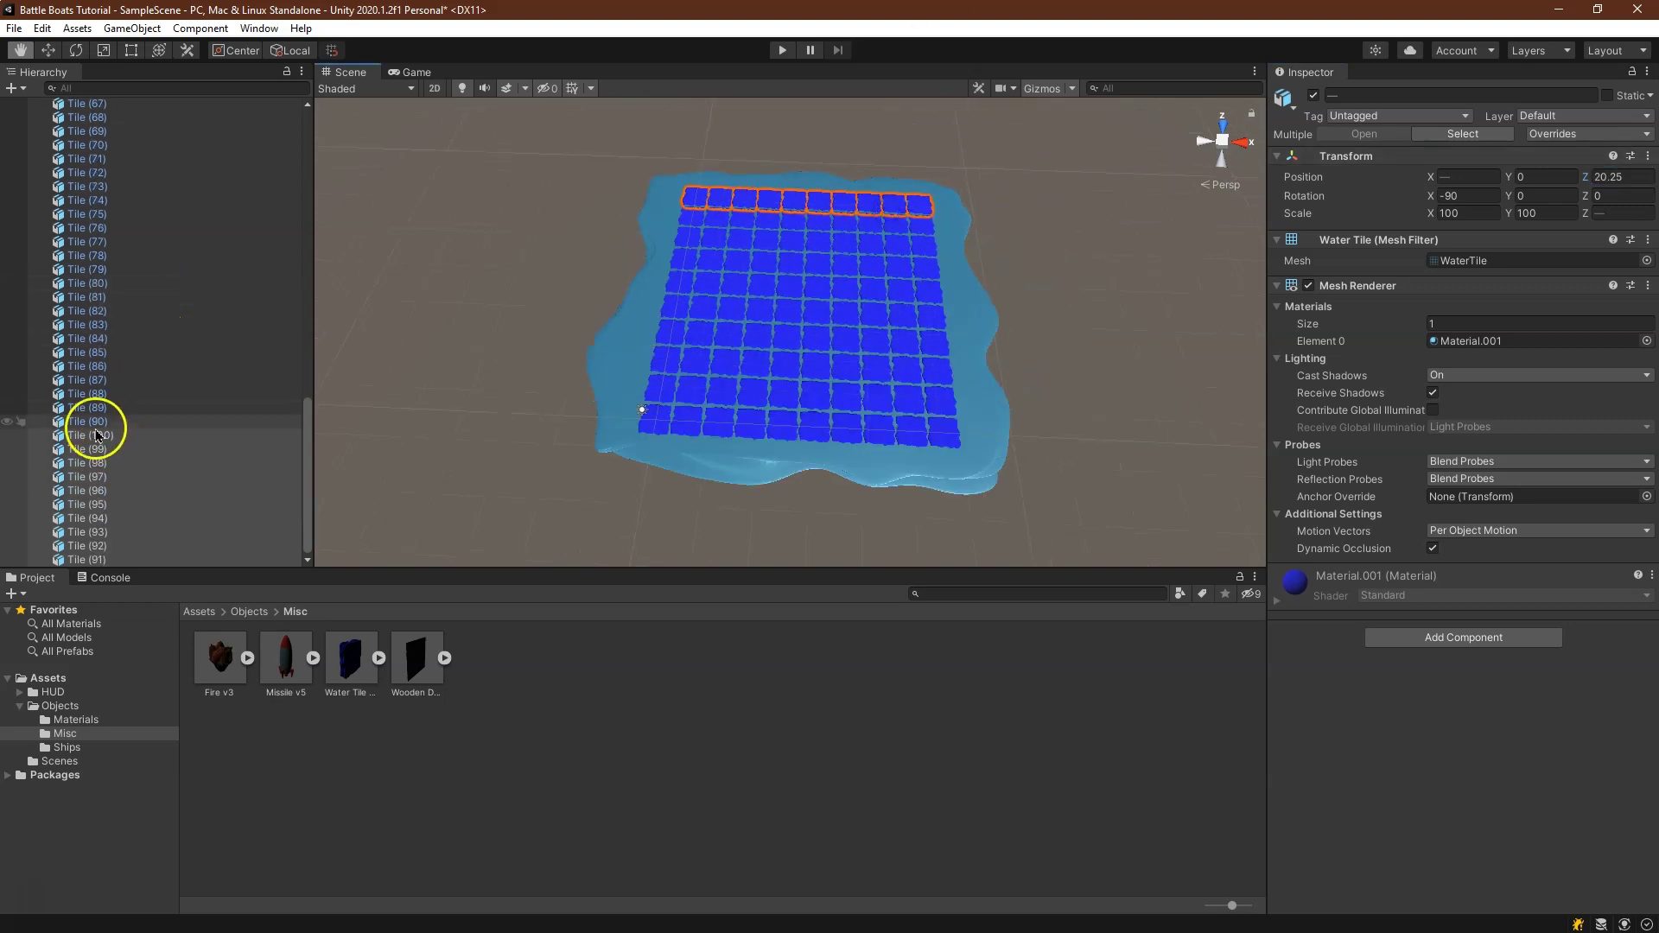
# Reorder the tenth row's tiles in the hierarchy into ascending order, from Tile (91) to Tile (100)
pyautogui.moveTo(95, 448)
pyautogui.mouseDown()
pyautogui.moveTo(144, 560)
pyautogui.moveTo(112, 431)
pyautogui.mouseUp()
pyautogui.moveTo(111, 450)
pyautogui.mouseDown()
pyautogui.moveTo(133, 551)
pyautogui.moveTo(109, 443)
pyautogui.mouseUp()
pyautogui.moveTo(107, 463)
pyautogui.mouseDown()
pyautogui.moveTo(120, 539)
pyautogui.moveTo(107, 457)
pyautogui.mouseUp()
pyautogui.moveTo(108, 477); pyautogui.dragTo(122, 525)
pyautogui.moveTo(112, 505); pyautogui.dragTo(103, 470)
pyautogui.moveTo(104, 490); pyautogui.dragTo(113, 512)
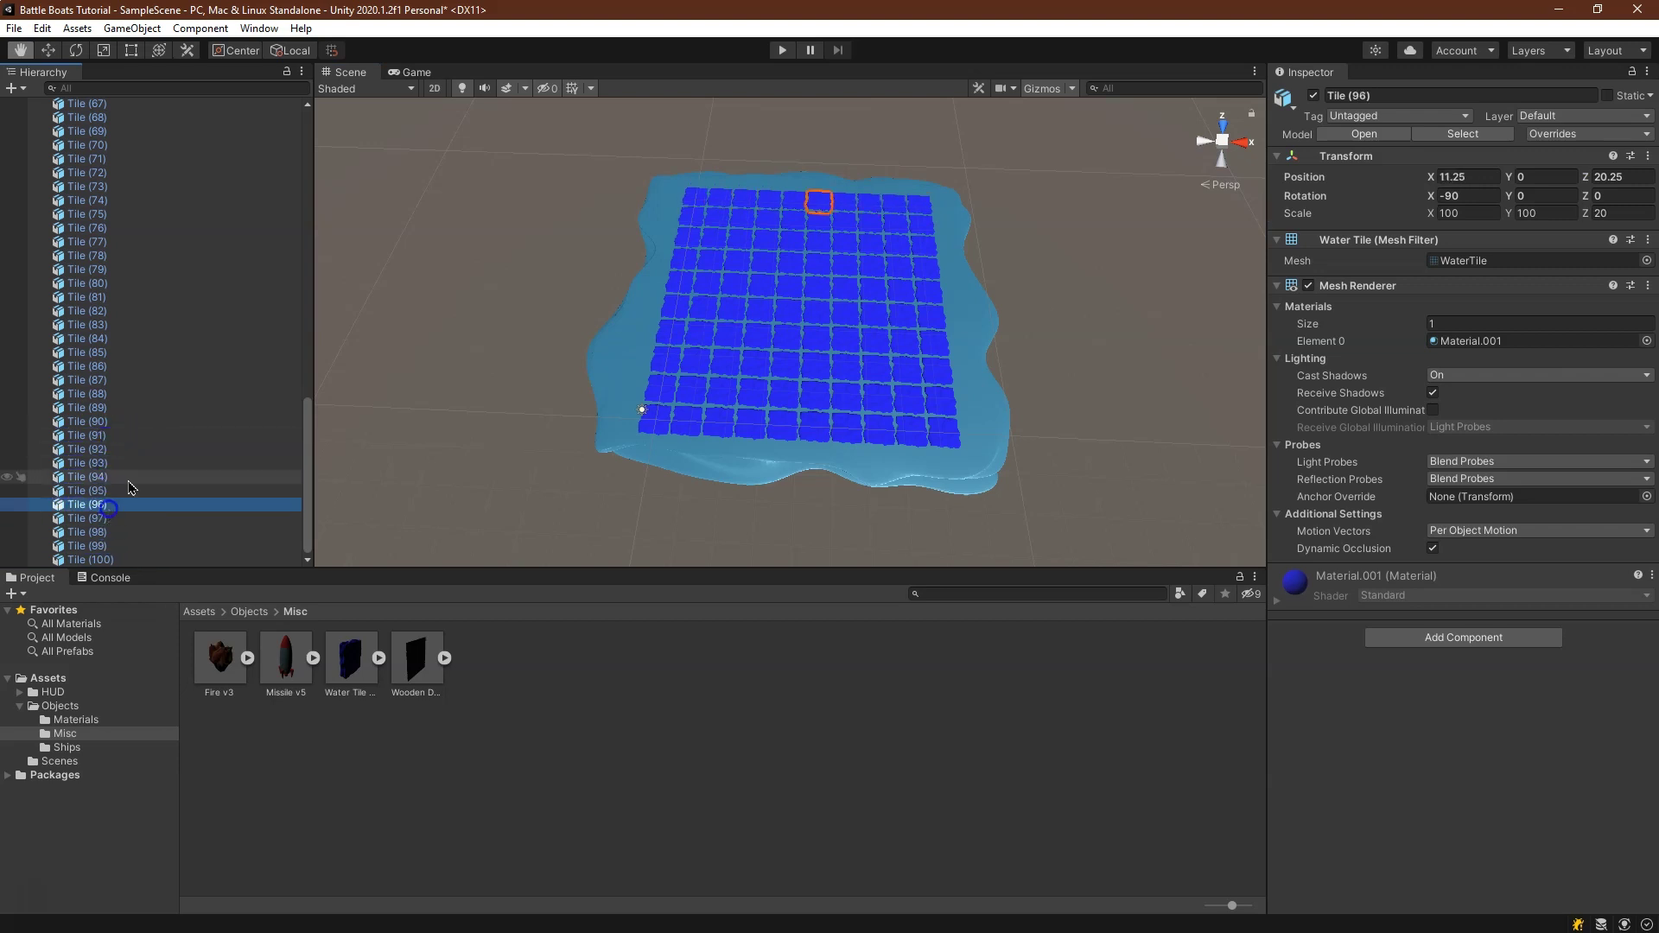
# Check the tenth row tile by tile from Tile (100) back to Tile (95), and look over the whole tile grid
pyautogui.click(152, 561)
pyautogui.press('Up')
pyautogui.press('Up')
pyautogui.press('Up')
pyautogui.press('Up')
pyautogui.press('Up')
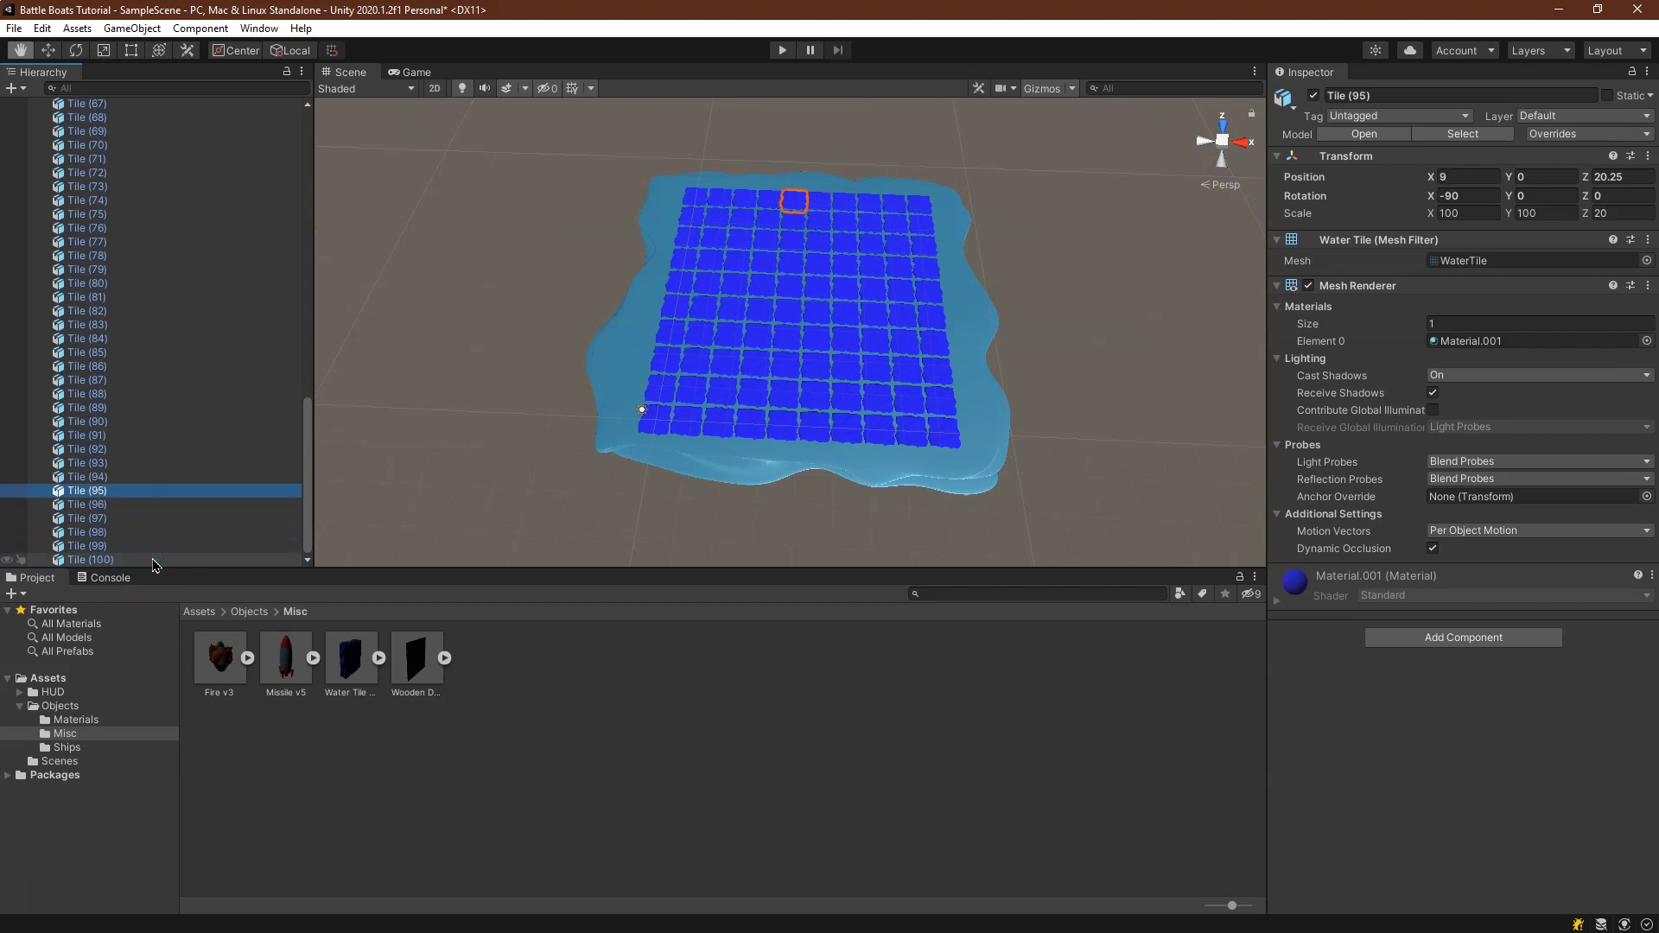
pyautogui.scroll(-1, 760, 322)
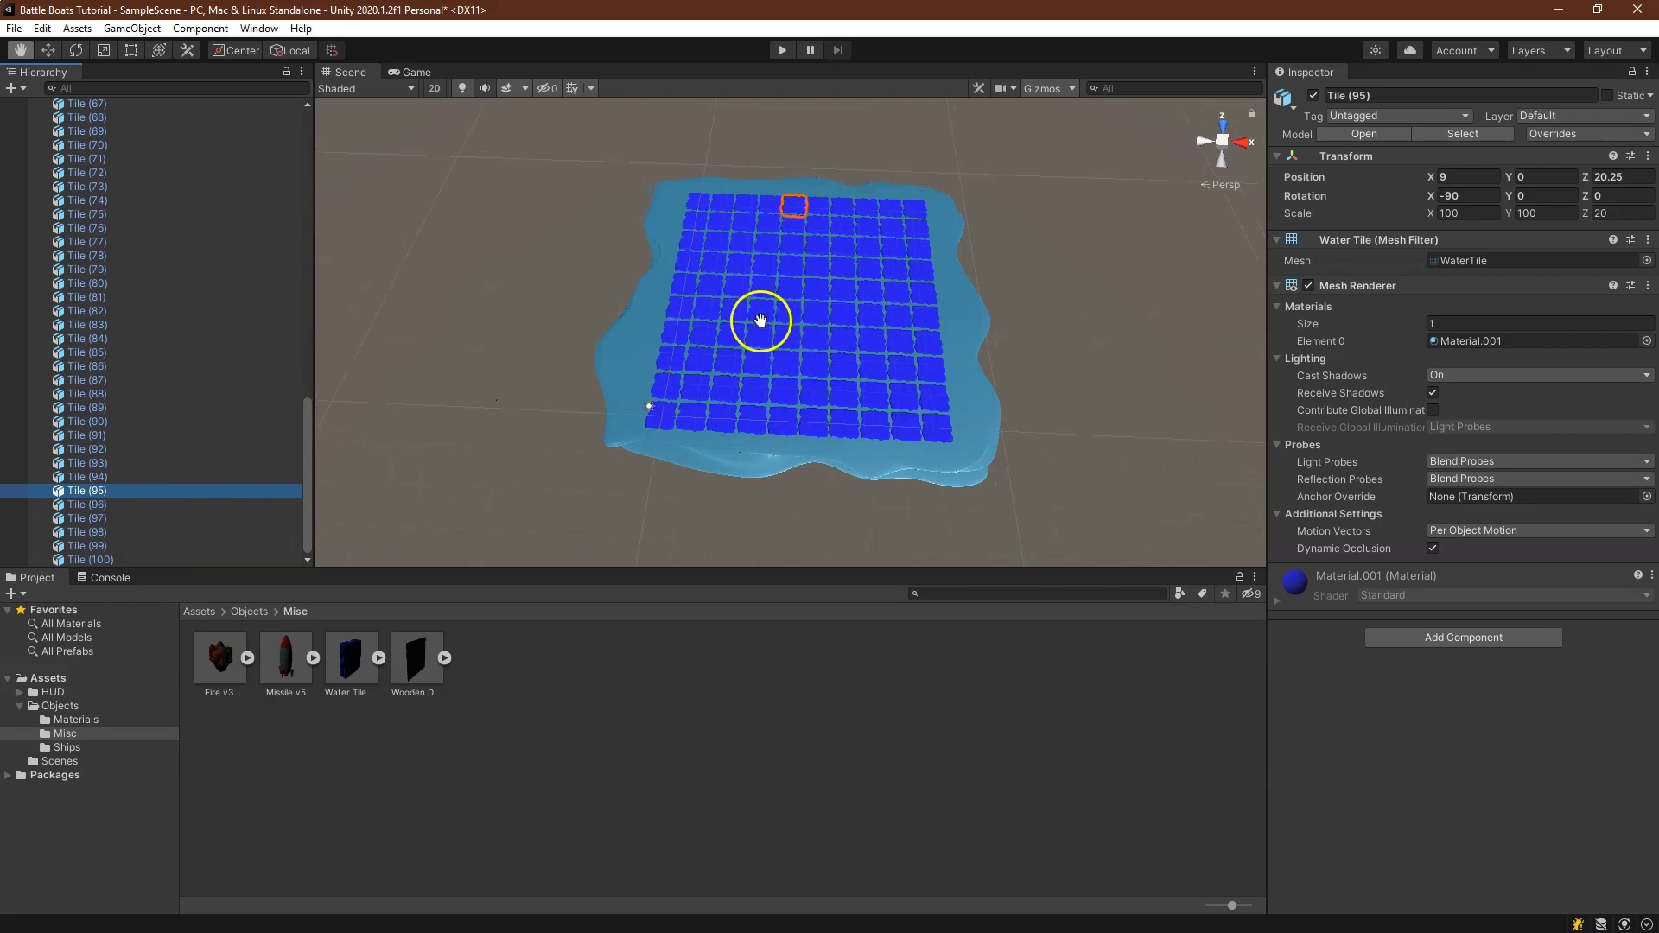
pyautogui.scroll(5, 192, 282)
pyautogui.scroll(2, 698, 387)
pyautogui.moveTo(935, 176); pyautogui.dragTo(938, 226, button='right')
pyautogui.moveTo(916, 128); pyautogui.dragTo(932, 238)
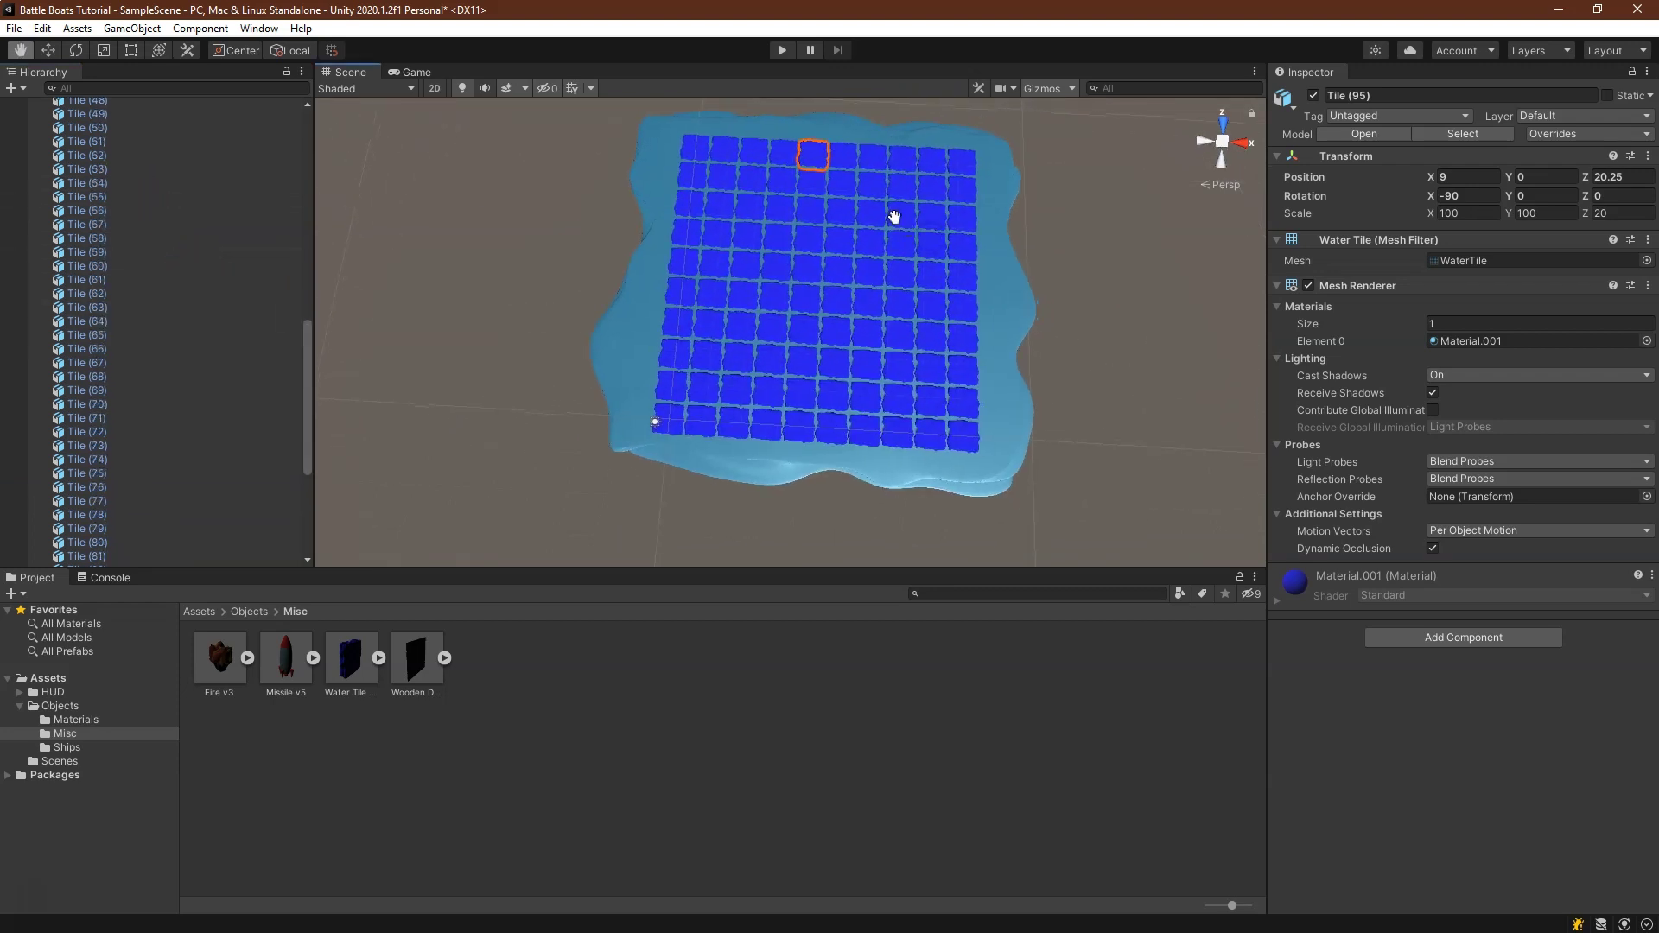
# Create an empty game object in the scene and name it AllTiles
pyautogui.scroll(10, 100, 363)
pyautogui.scroll(3, 171, 370)
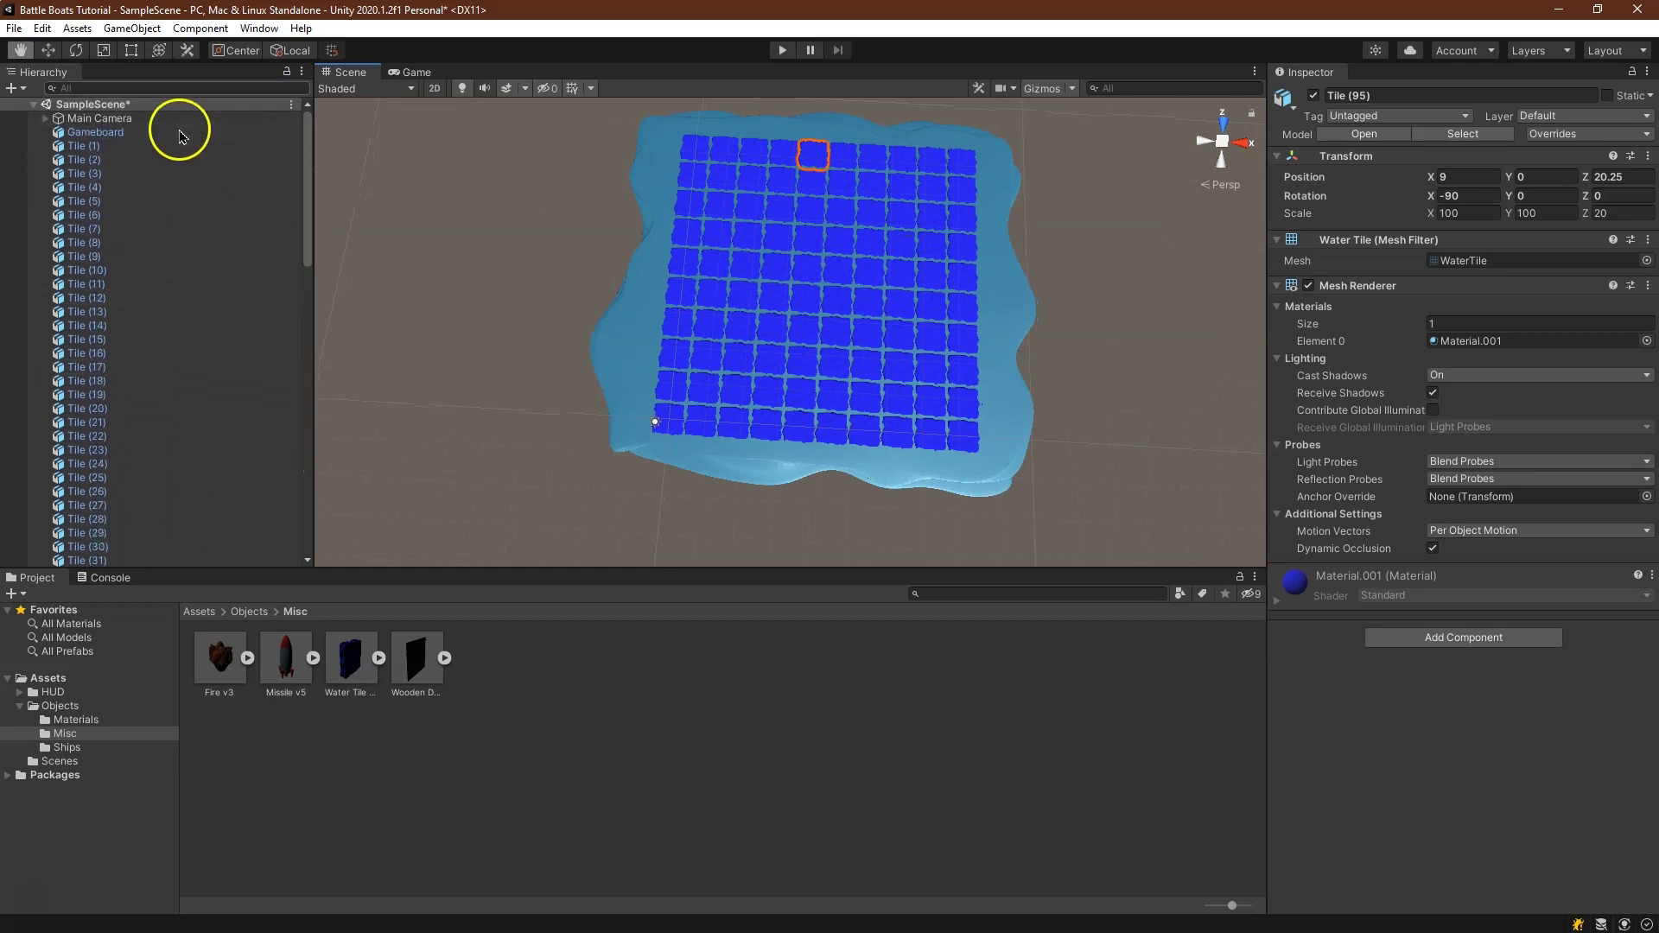
pyautogui.click(131, 29)
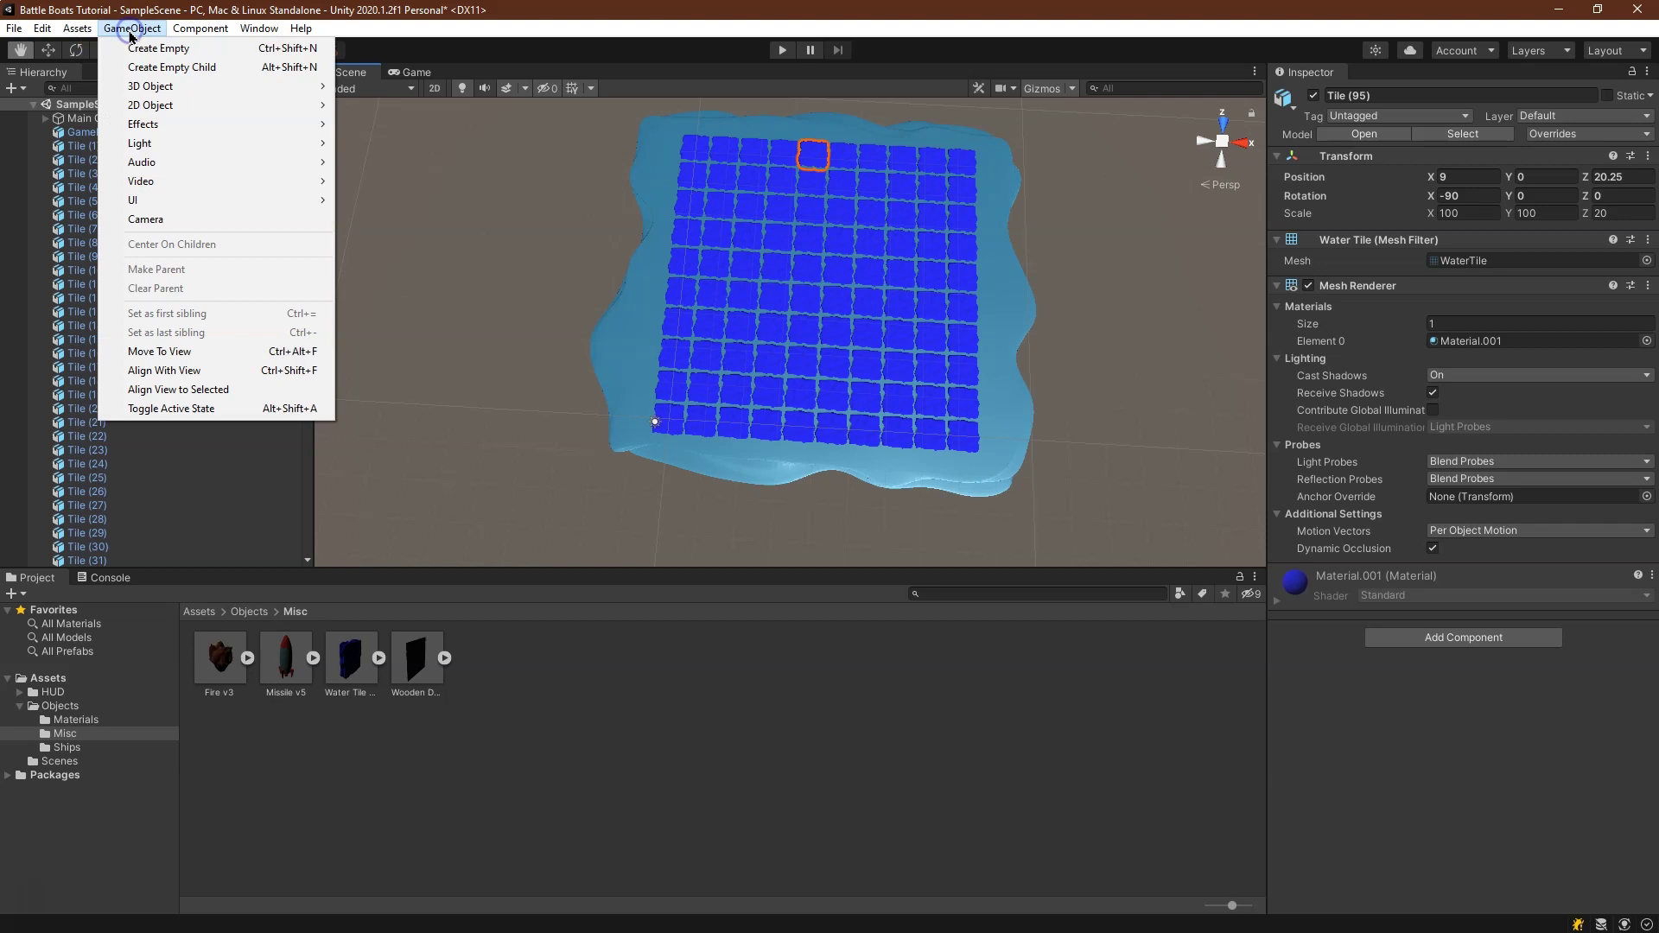
pyautogui.click(159, 49)
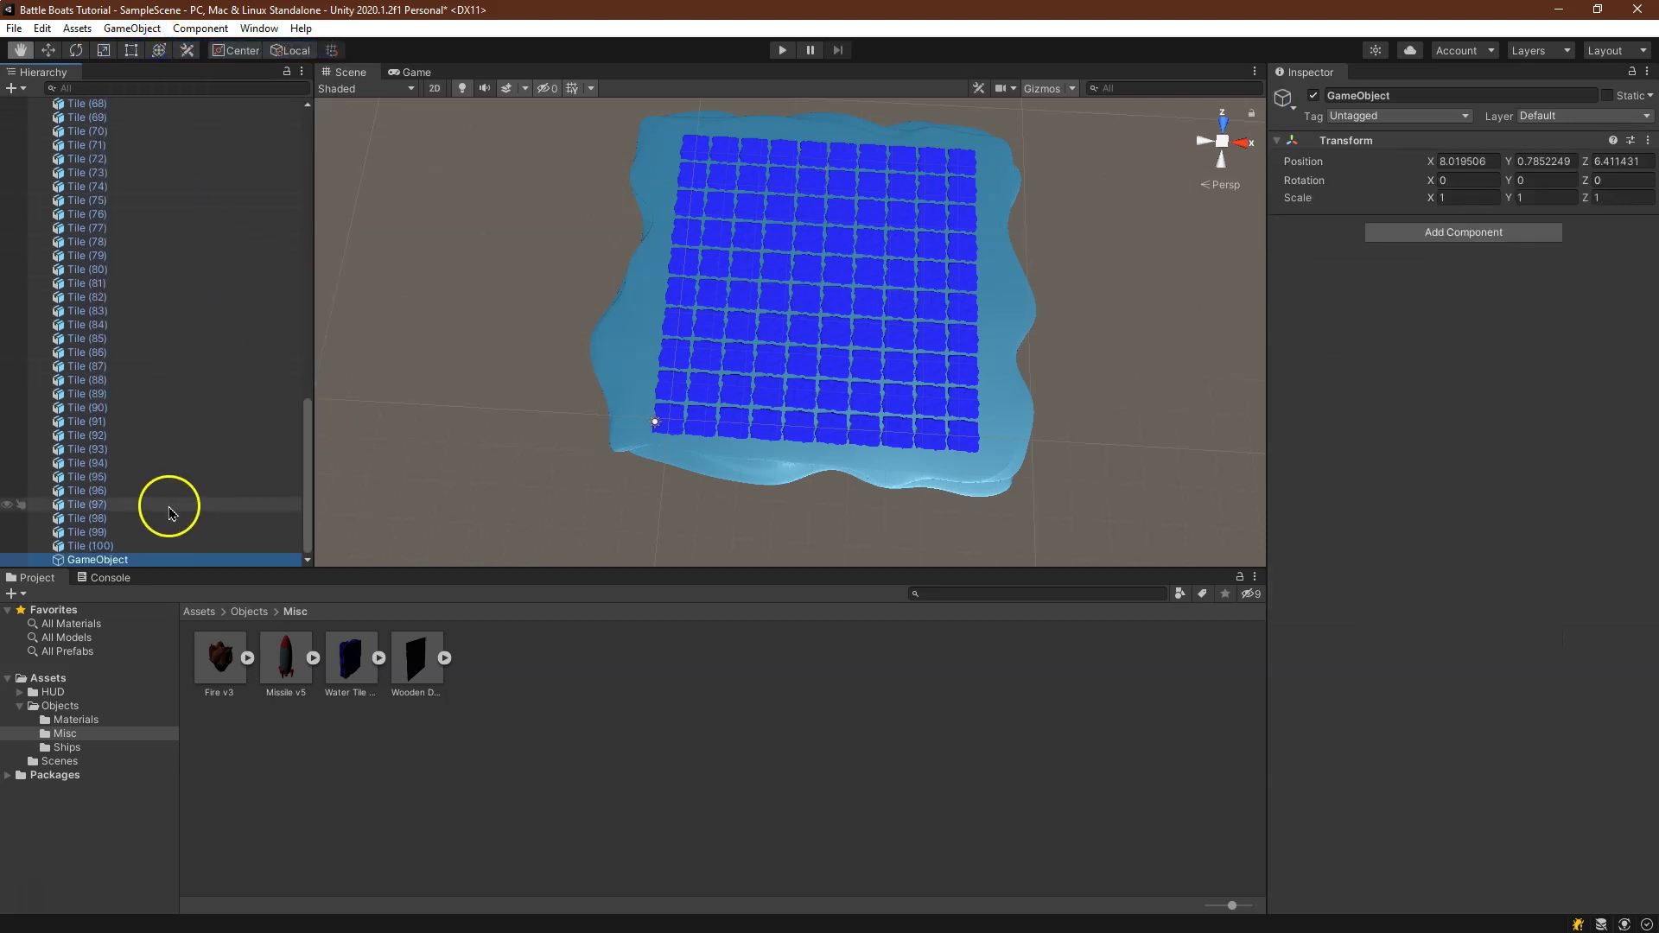
pyautogui.click(1458, 94)
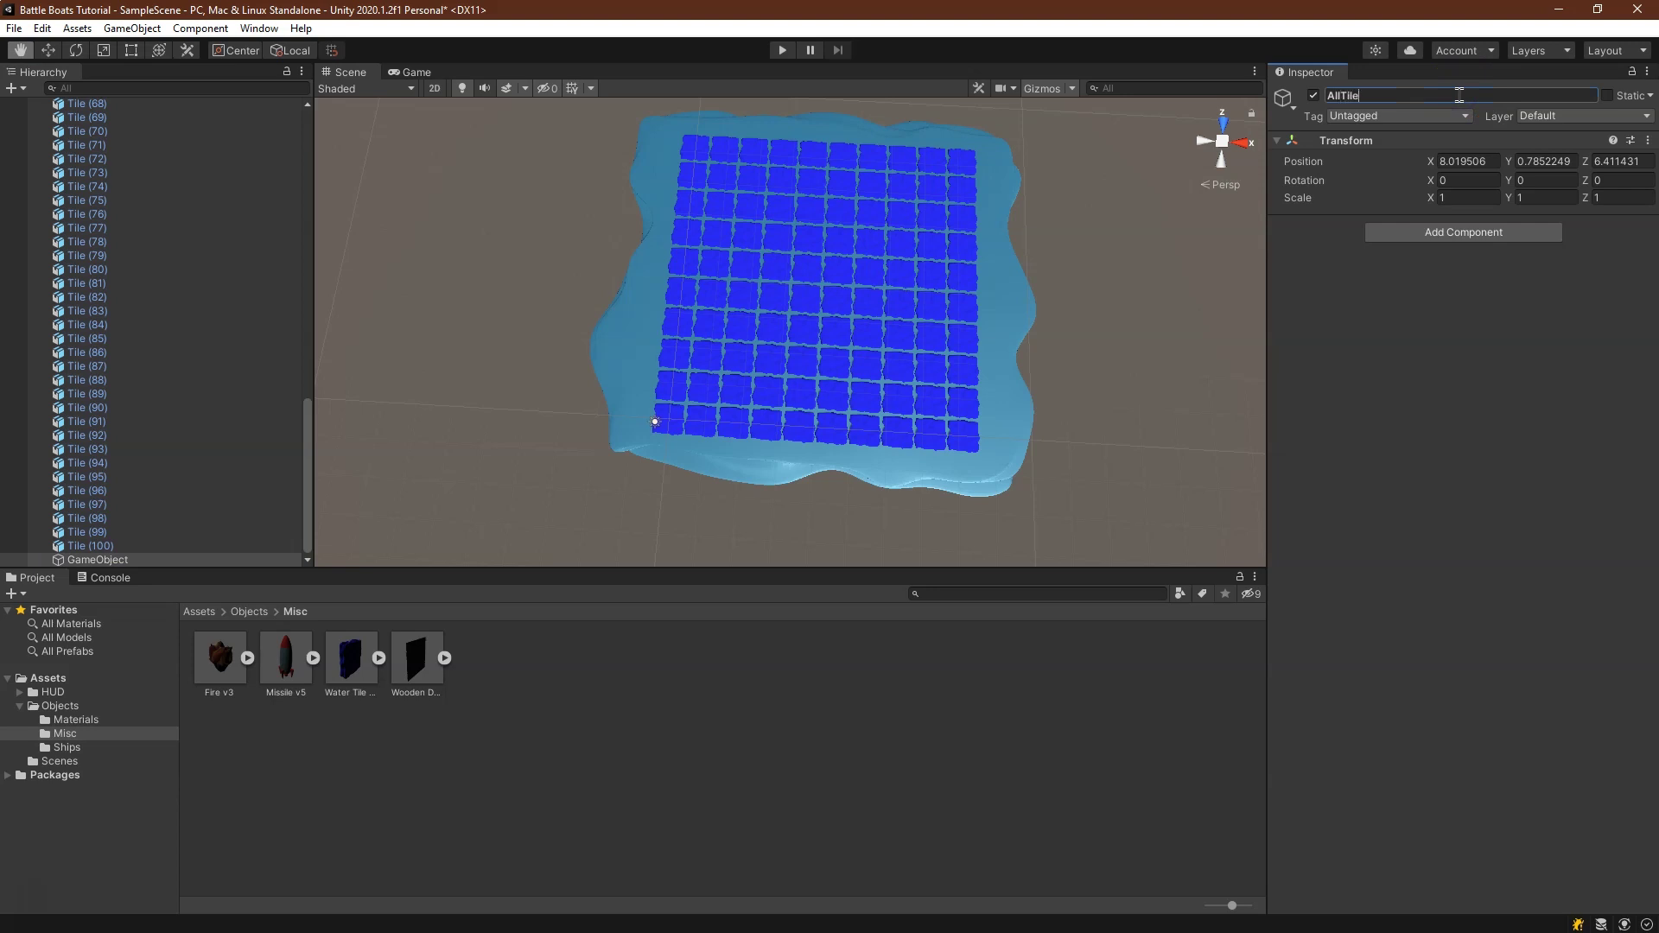
# Make Tile (1) through Tile (100) children of the AllTiles object in the hierarchy
pyautogui.scroll(20, 104, 459)
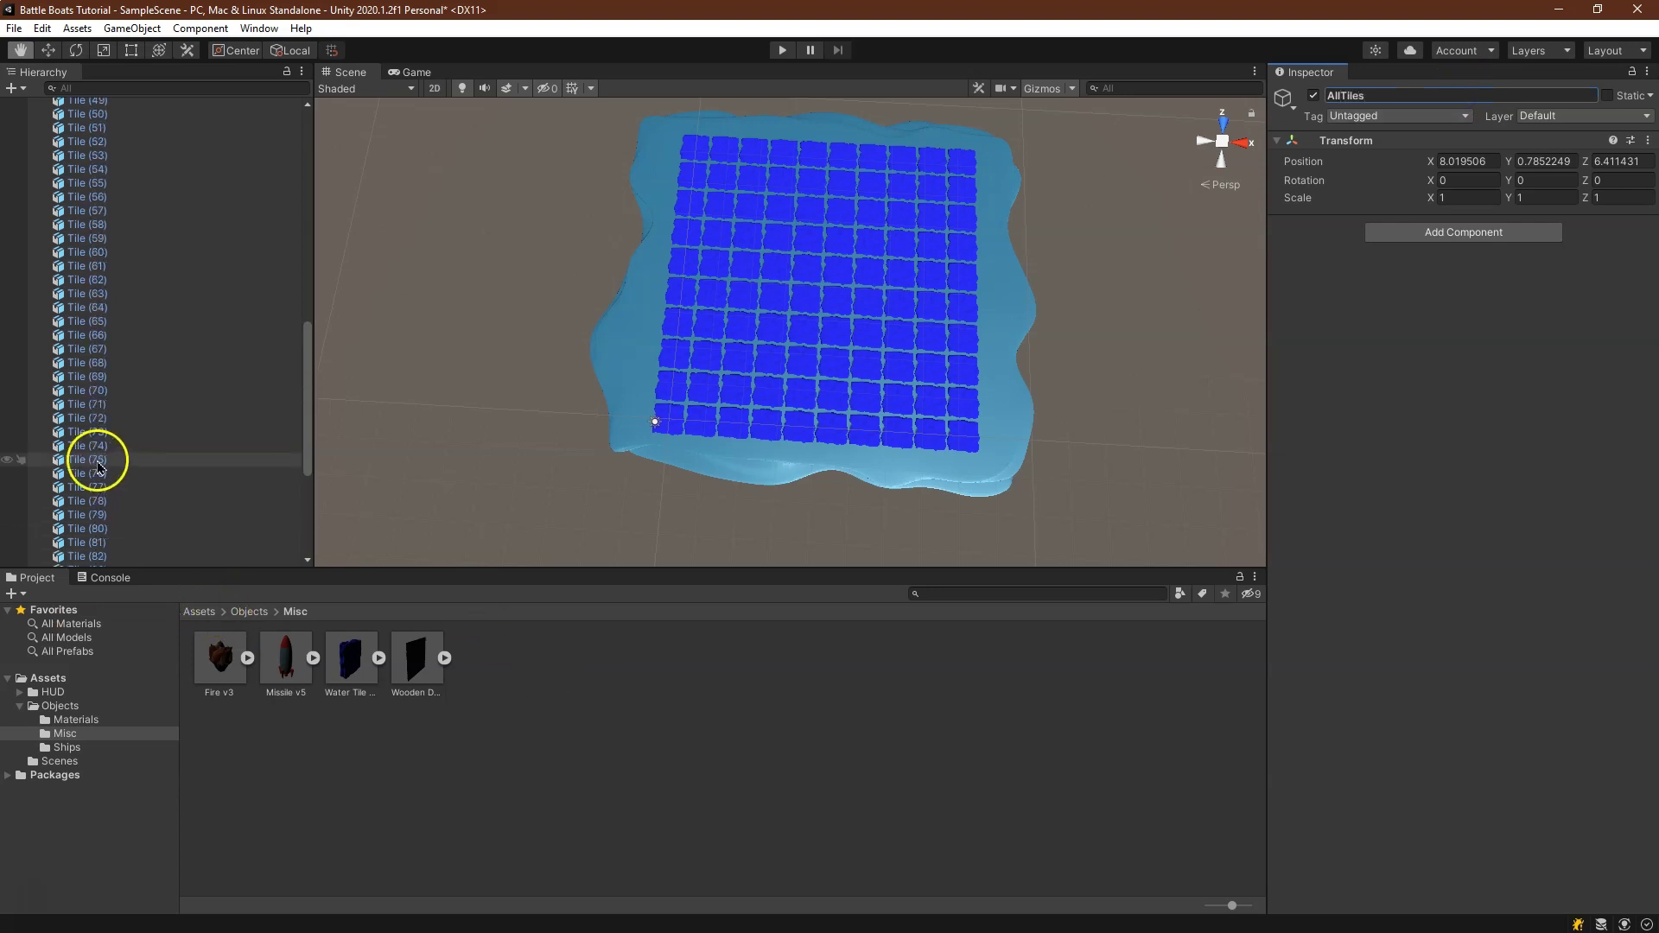
pyautogui.scroll(1, 85, 154)
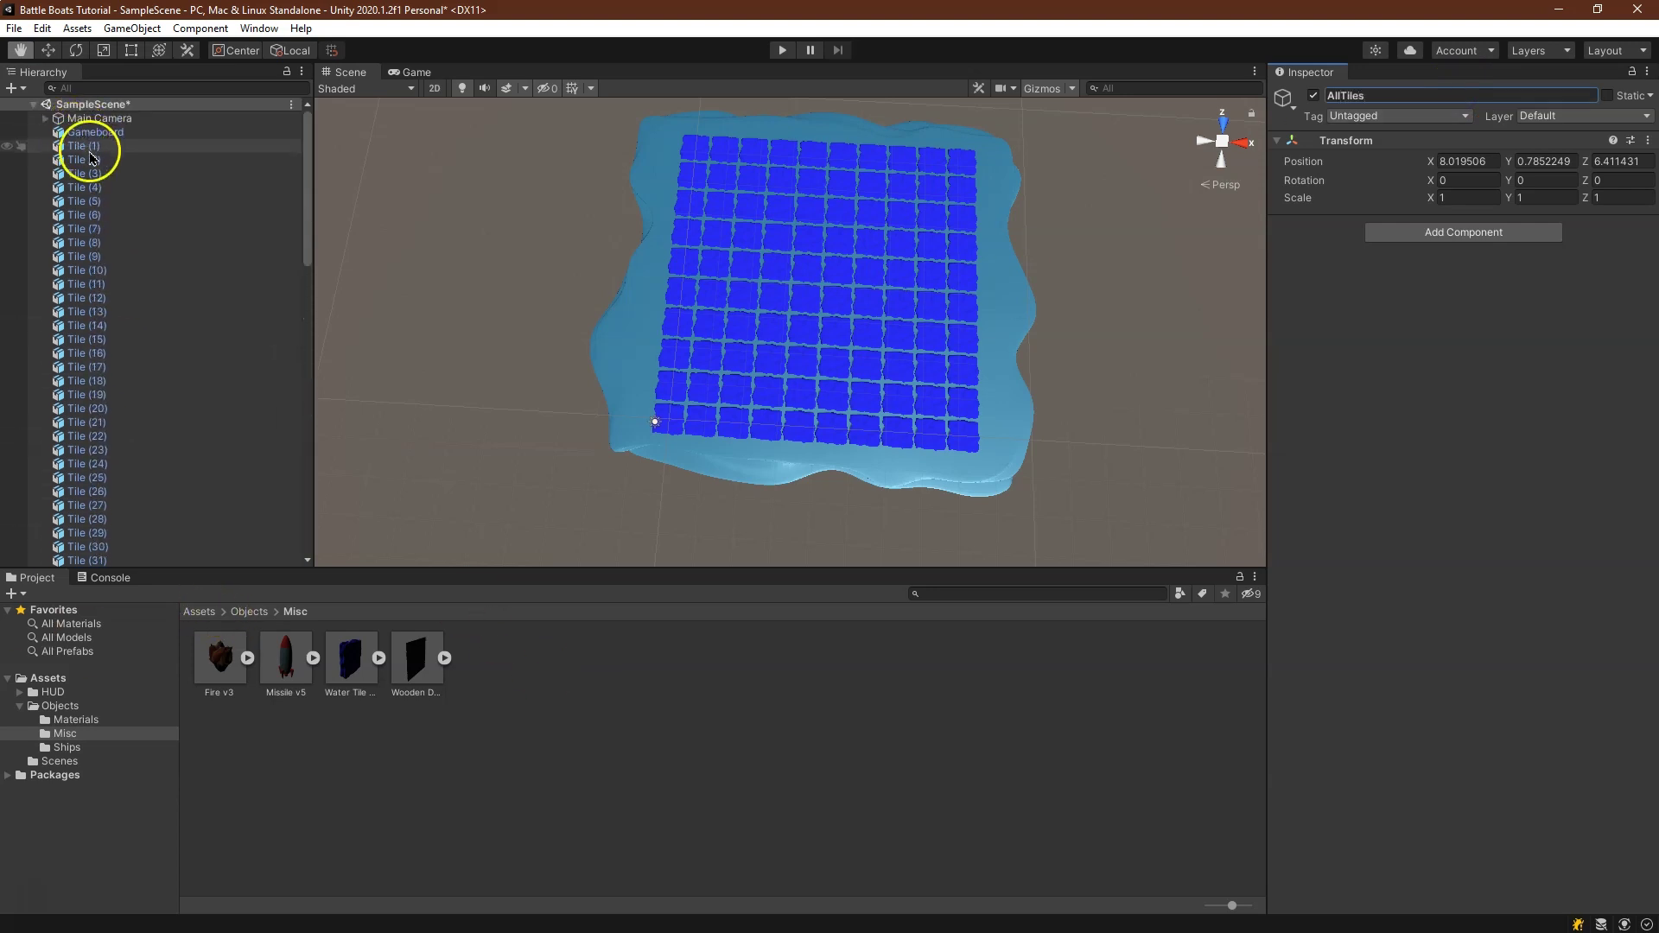
pyautogui.click(96, 149)
pyautogui.scroll(-15, 171, 404)
pyautogui.scroll(-4, 177, 437)
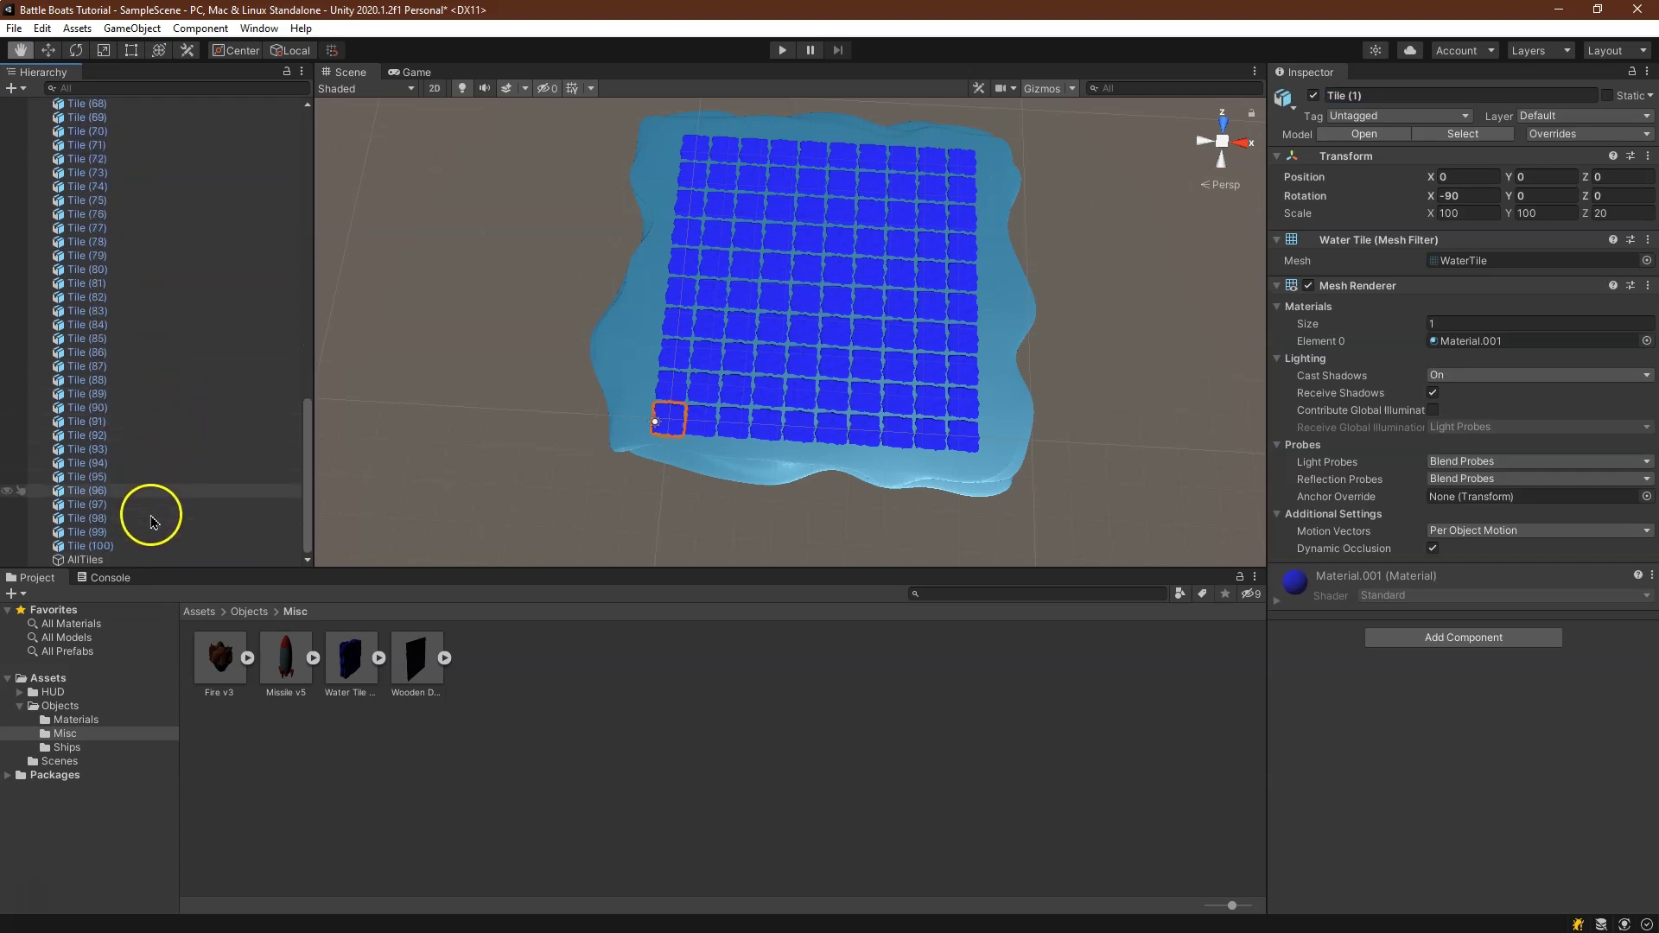
pyautogui.keyDown('shift'); pyautogui.click(147, 547); pyautogui.keyUp('shift')
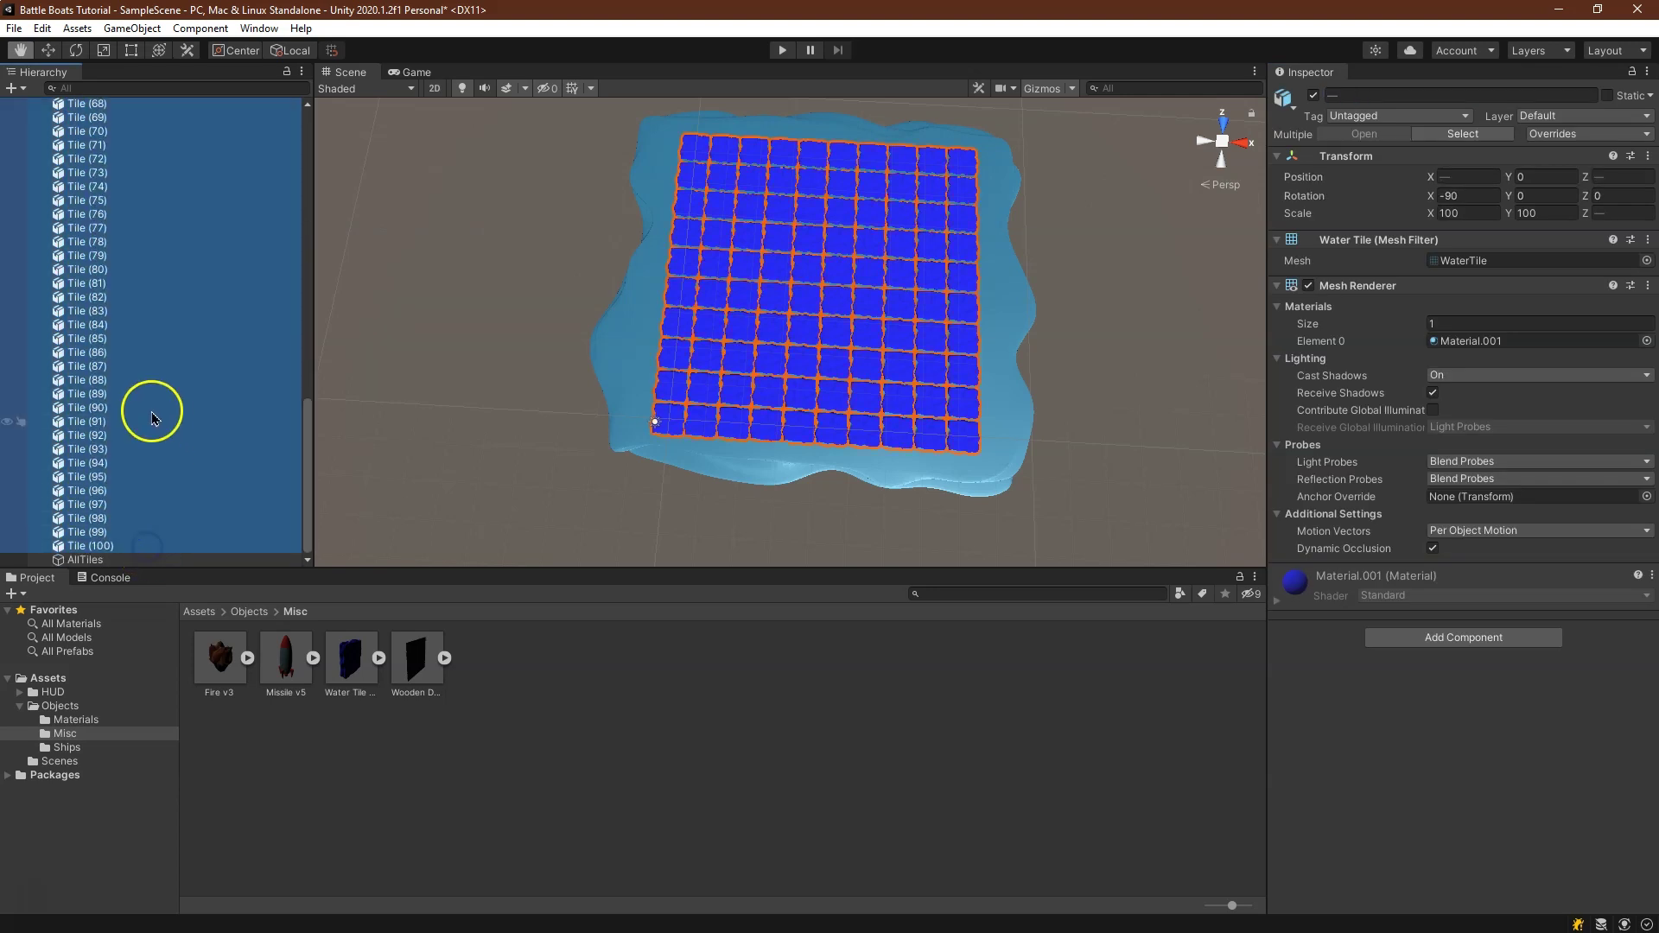
pyautogui.moveTo(99, 343); pyautogui.dragTo(108, 562)
pyautogui.scroll(15, 185, 493)
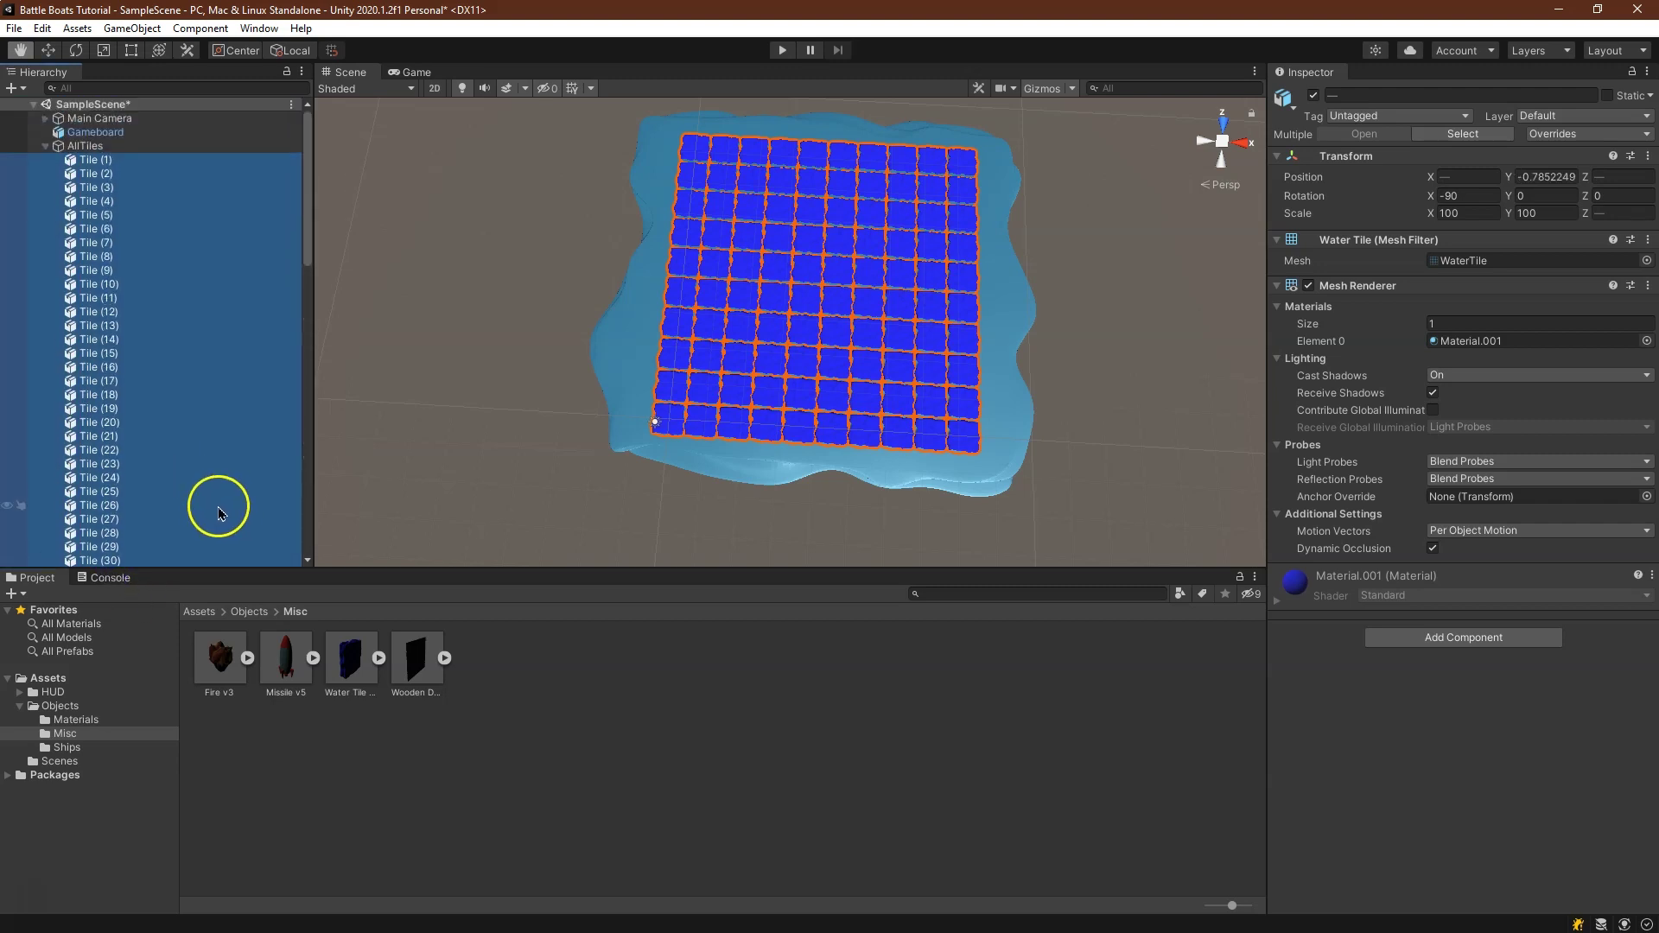
pyautogui.click(86, 147)
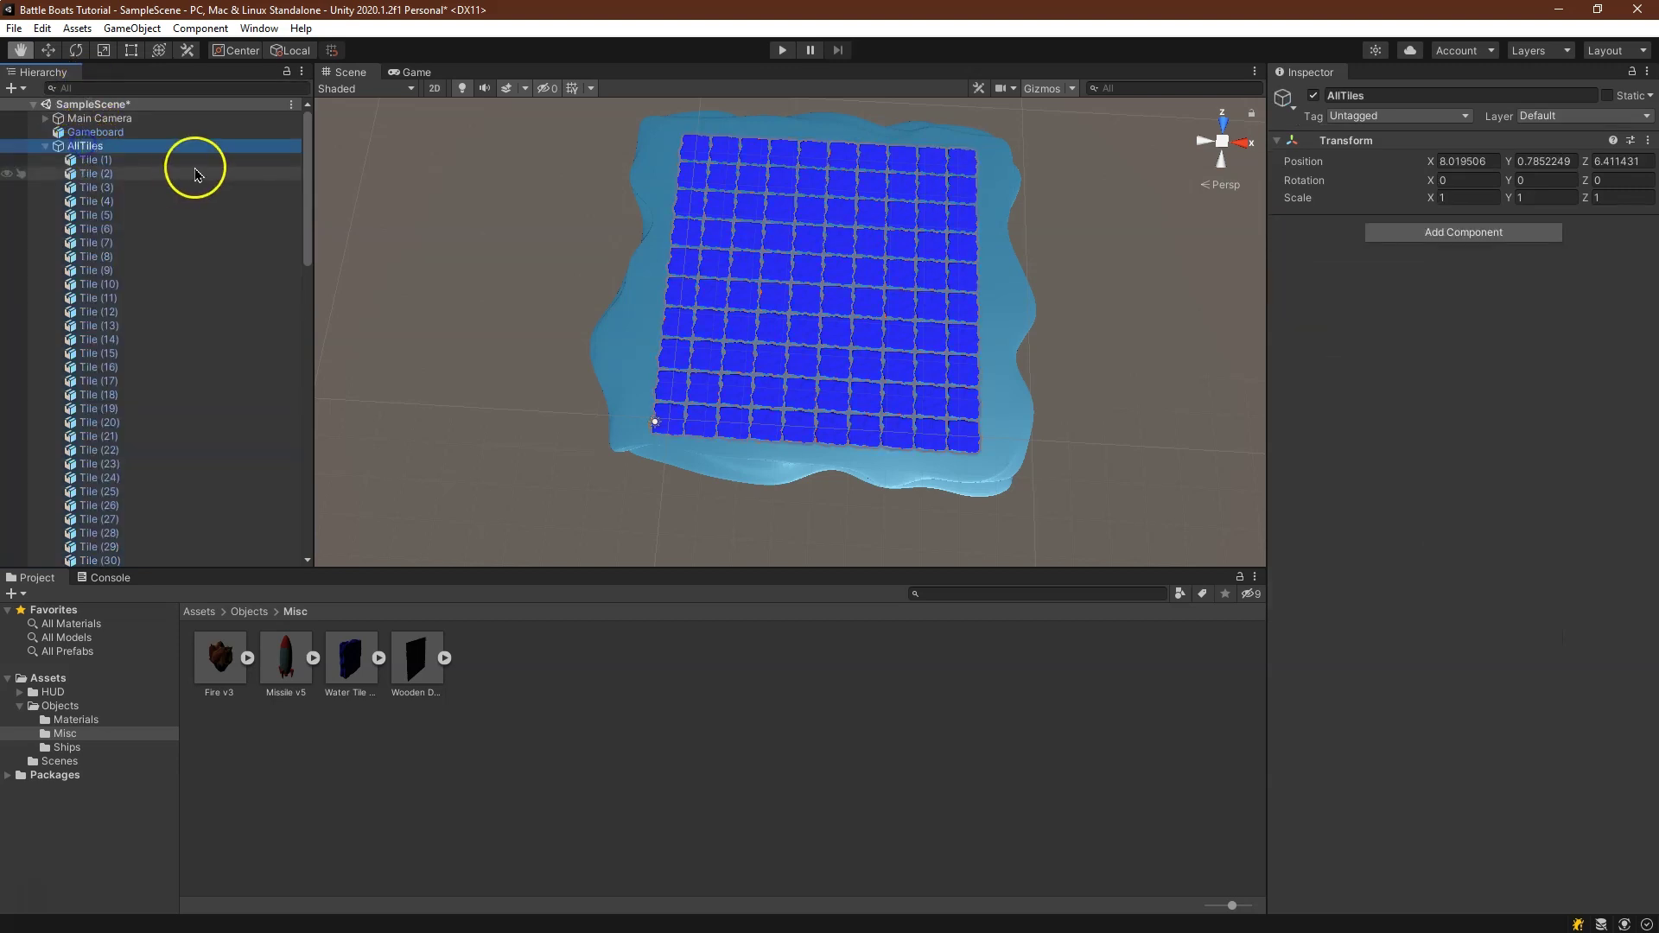
pyautogui.click(700, 248)
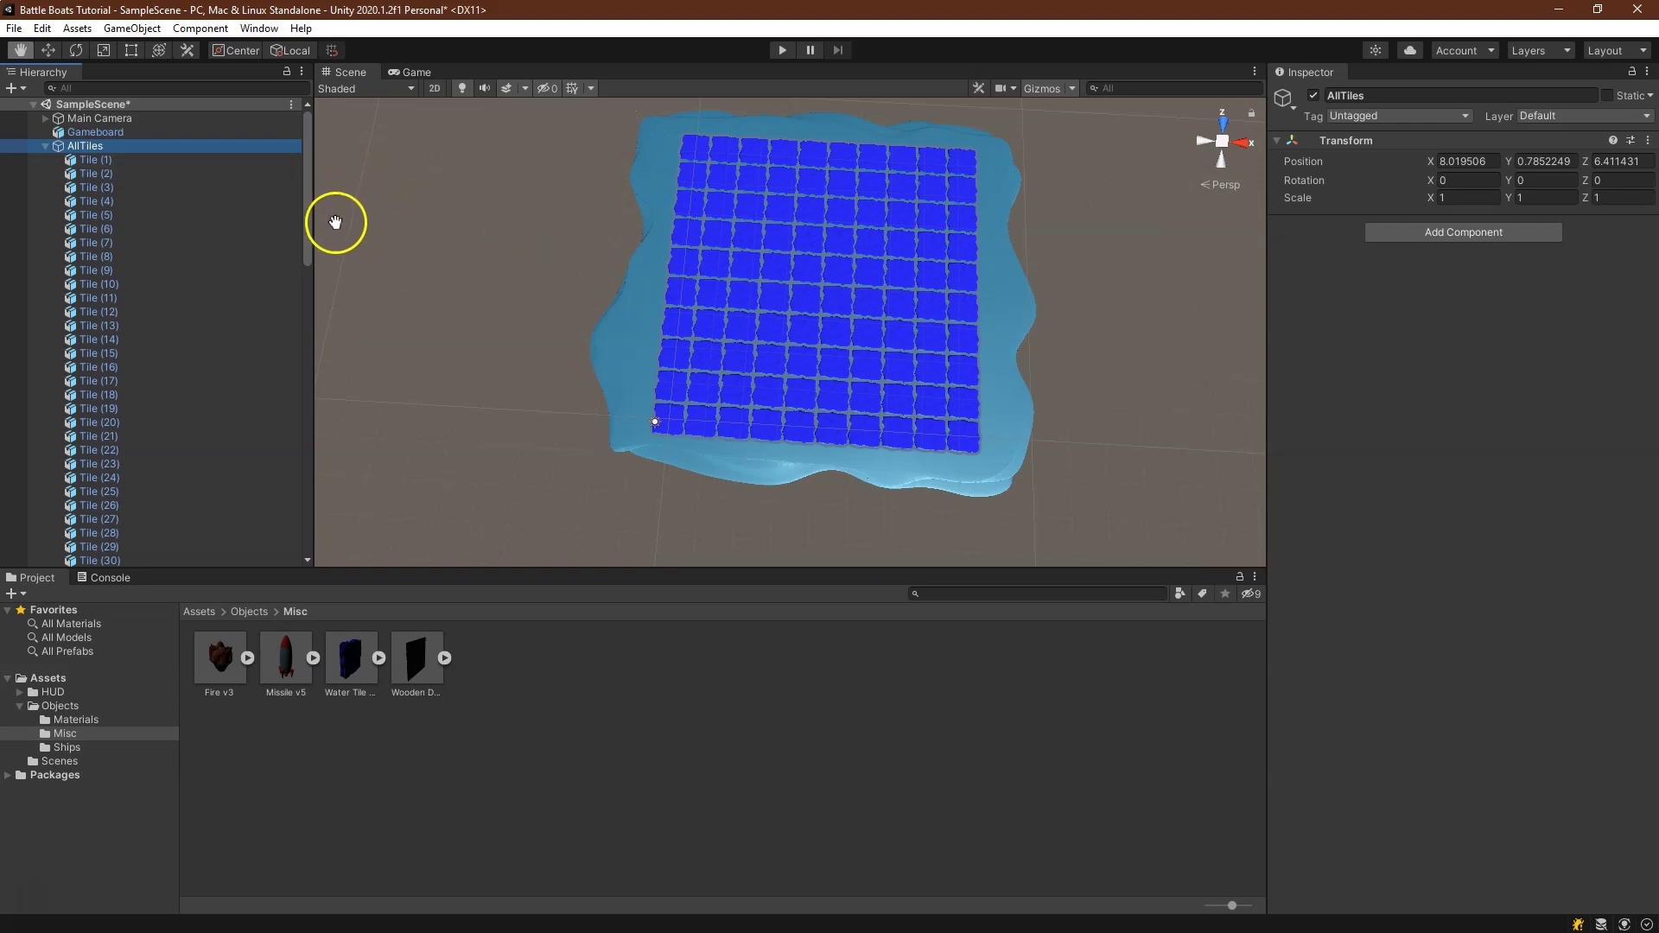
# Add a Box Collider component to all tiles at once, from Tile (1) to Tile (100)
pyautogui.click(207, 160)
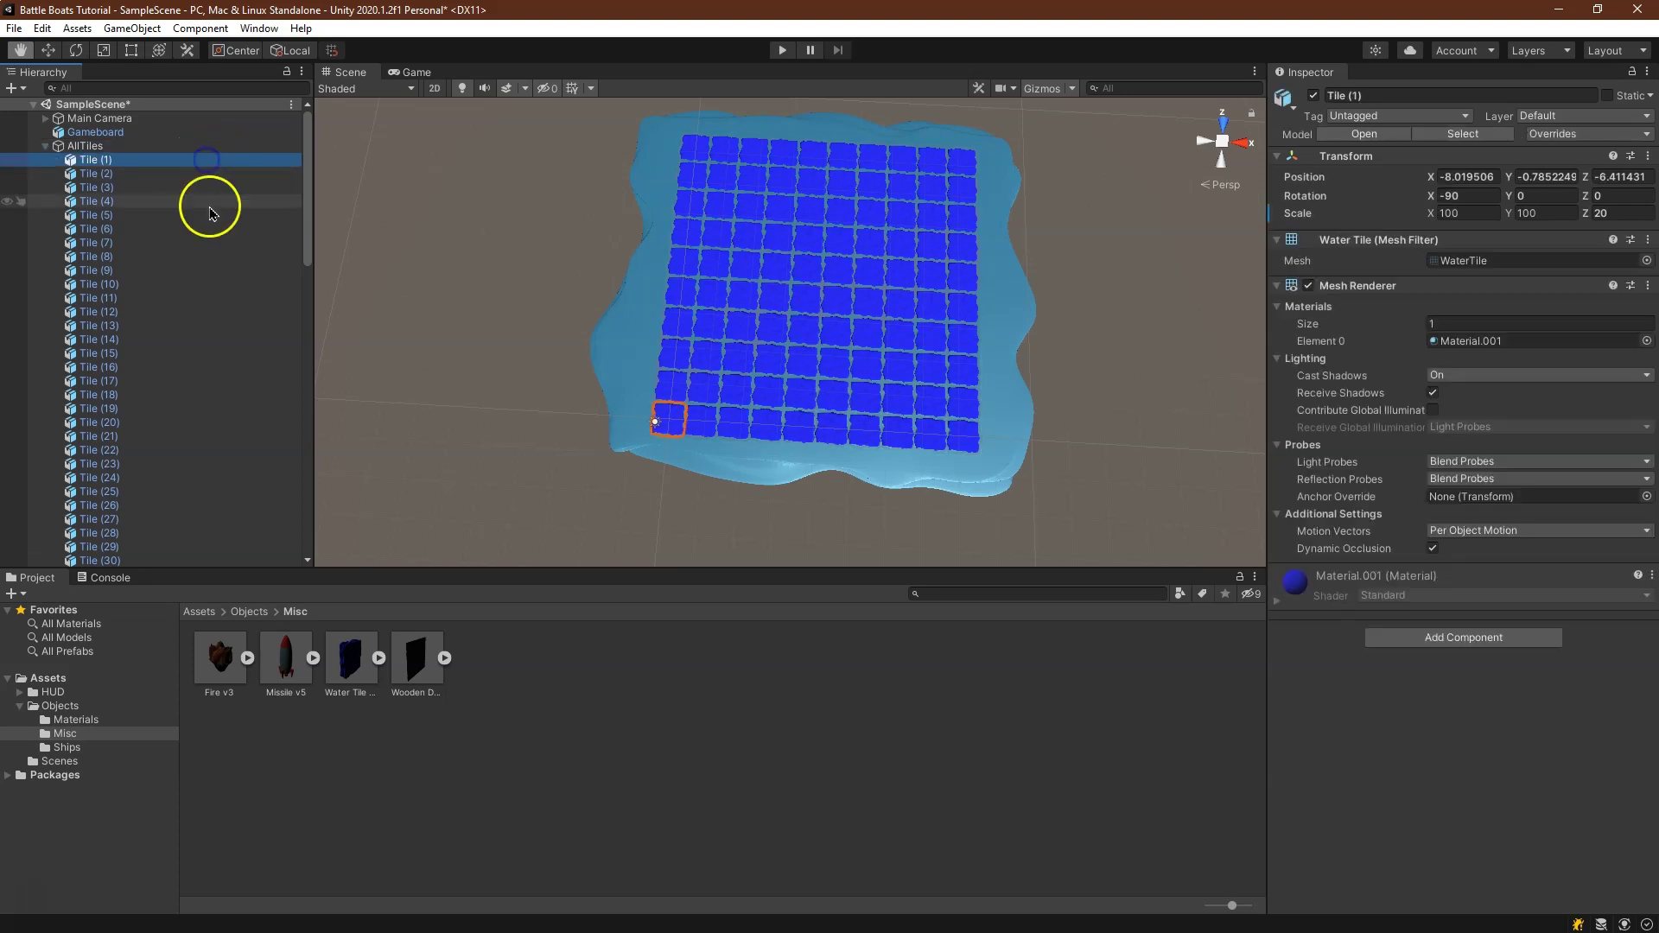
pyautogui.scroll(-20, 210, 214)
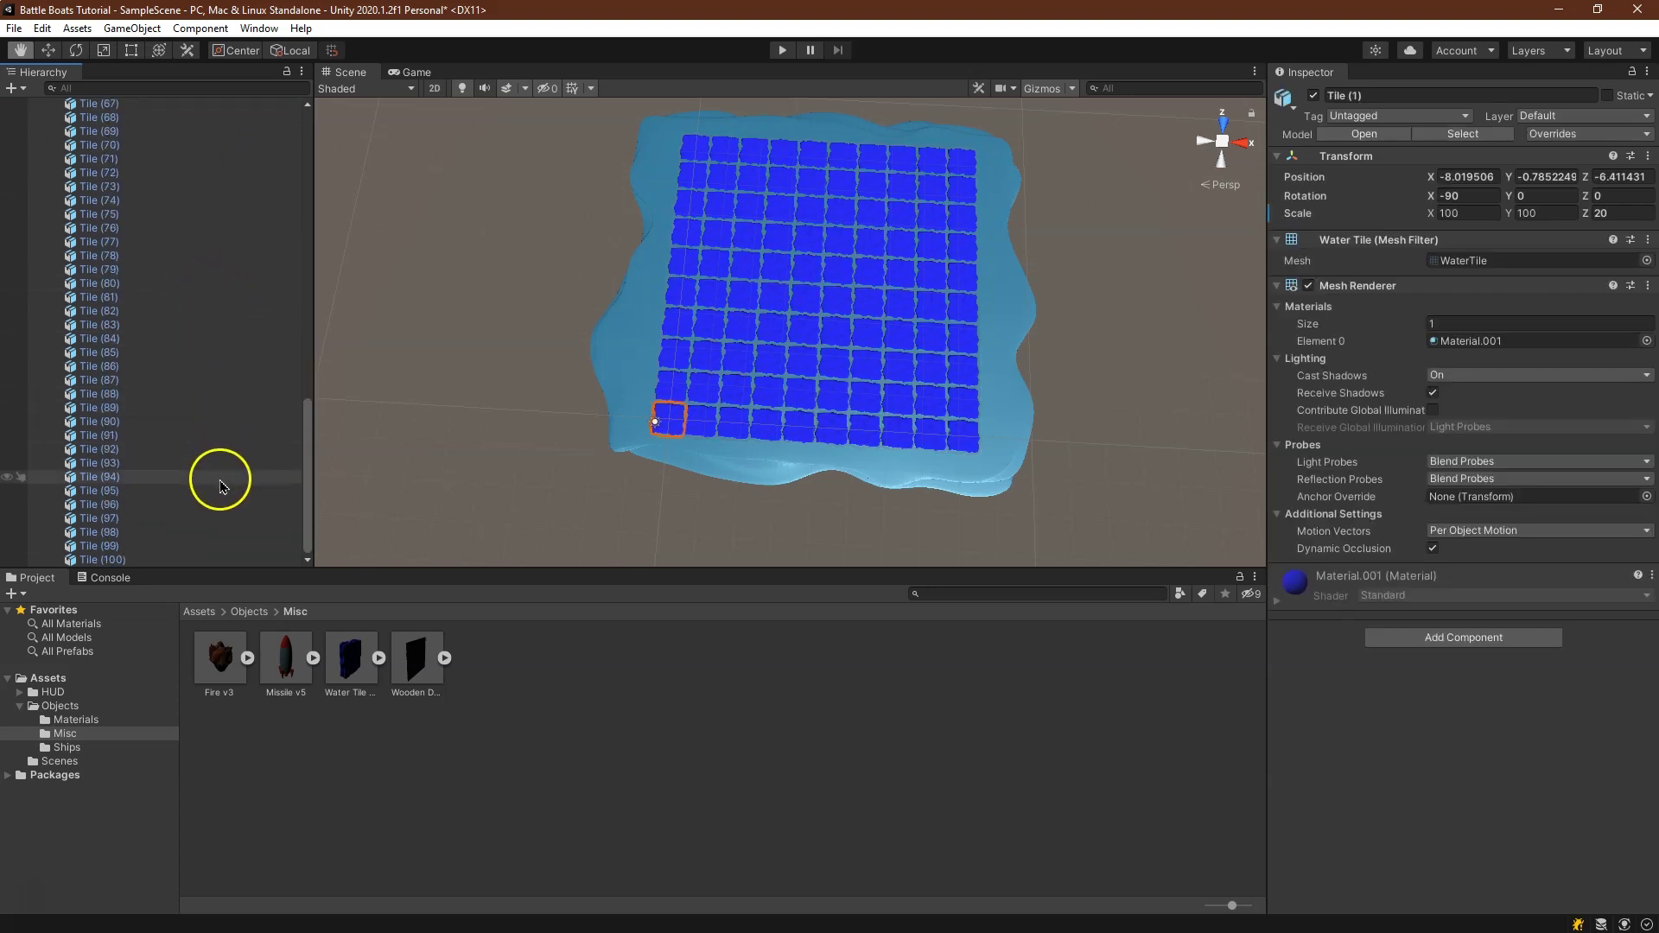
pyautogui.keyDown('shift'); pyautogui.click(222, 560); pyautogui.keyUp('shift')
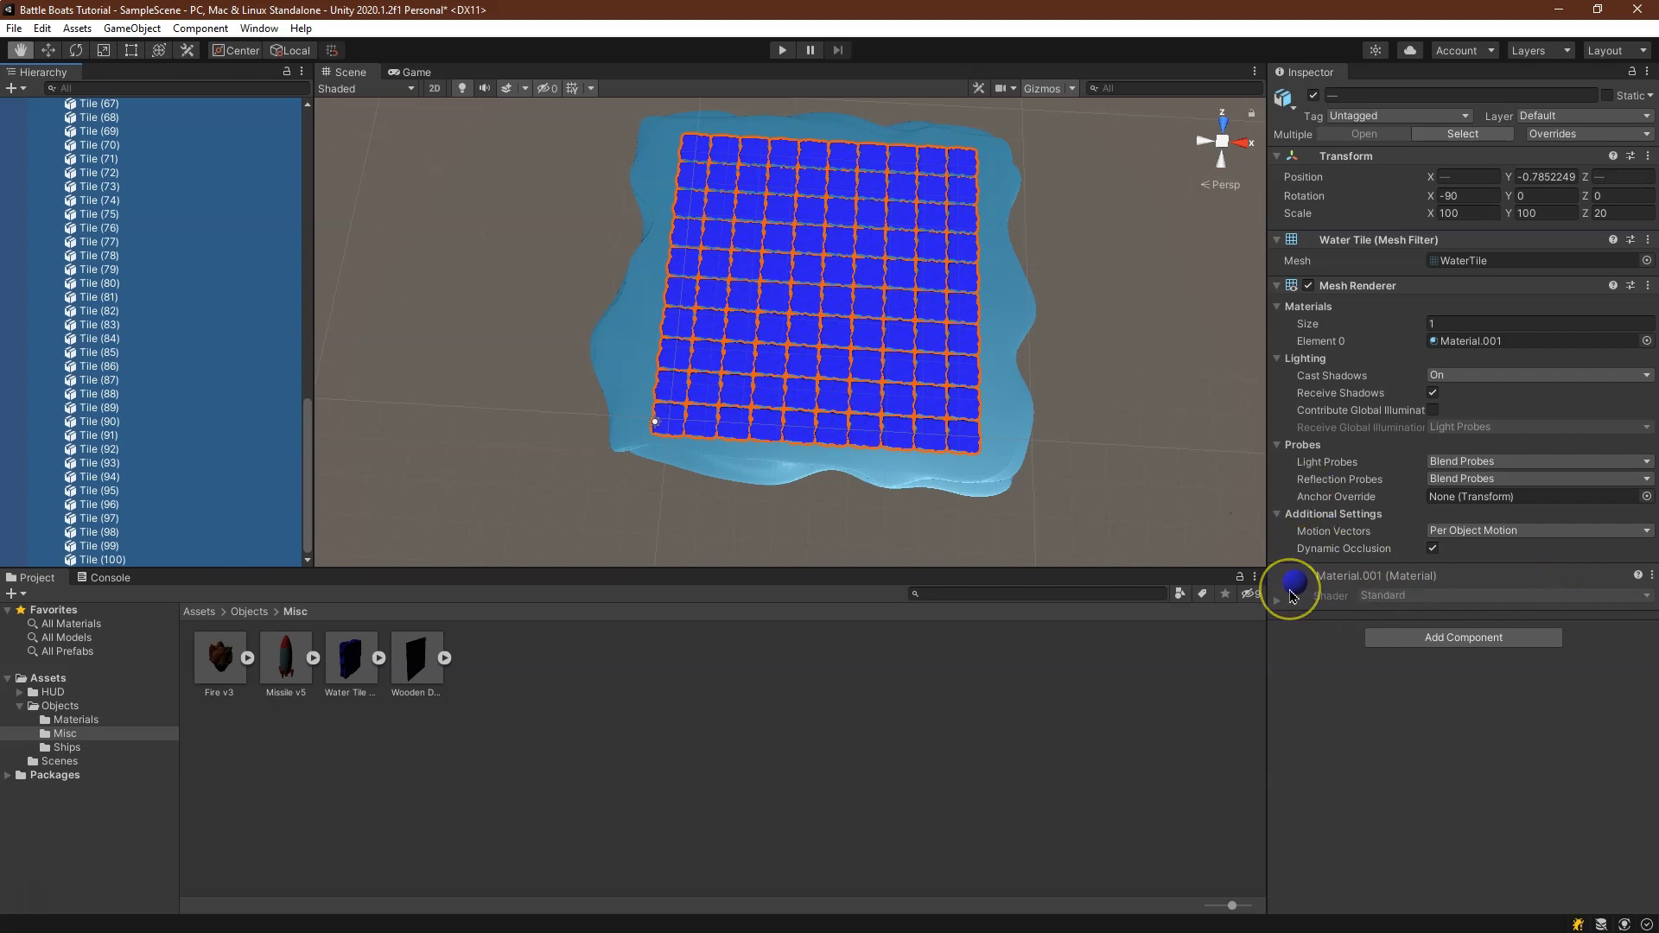
pyautogui.click(1385, 637)
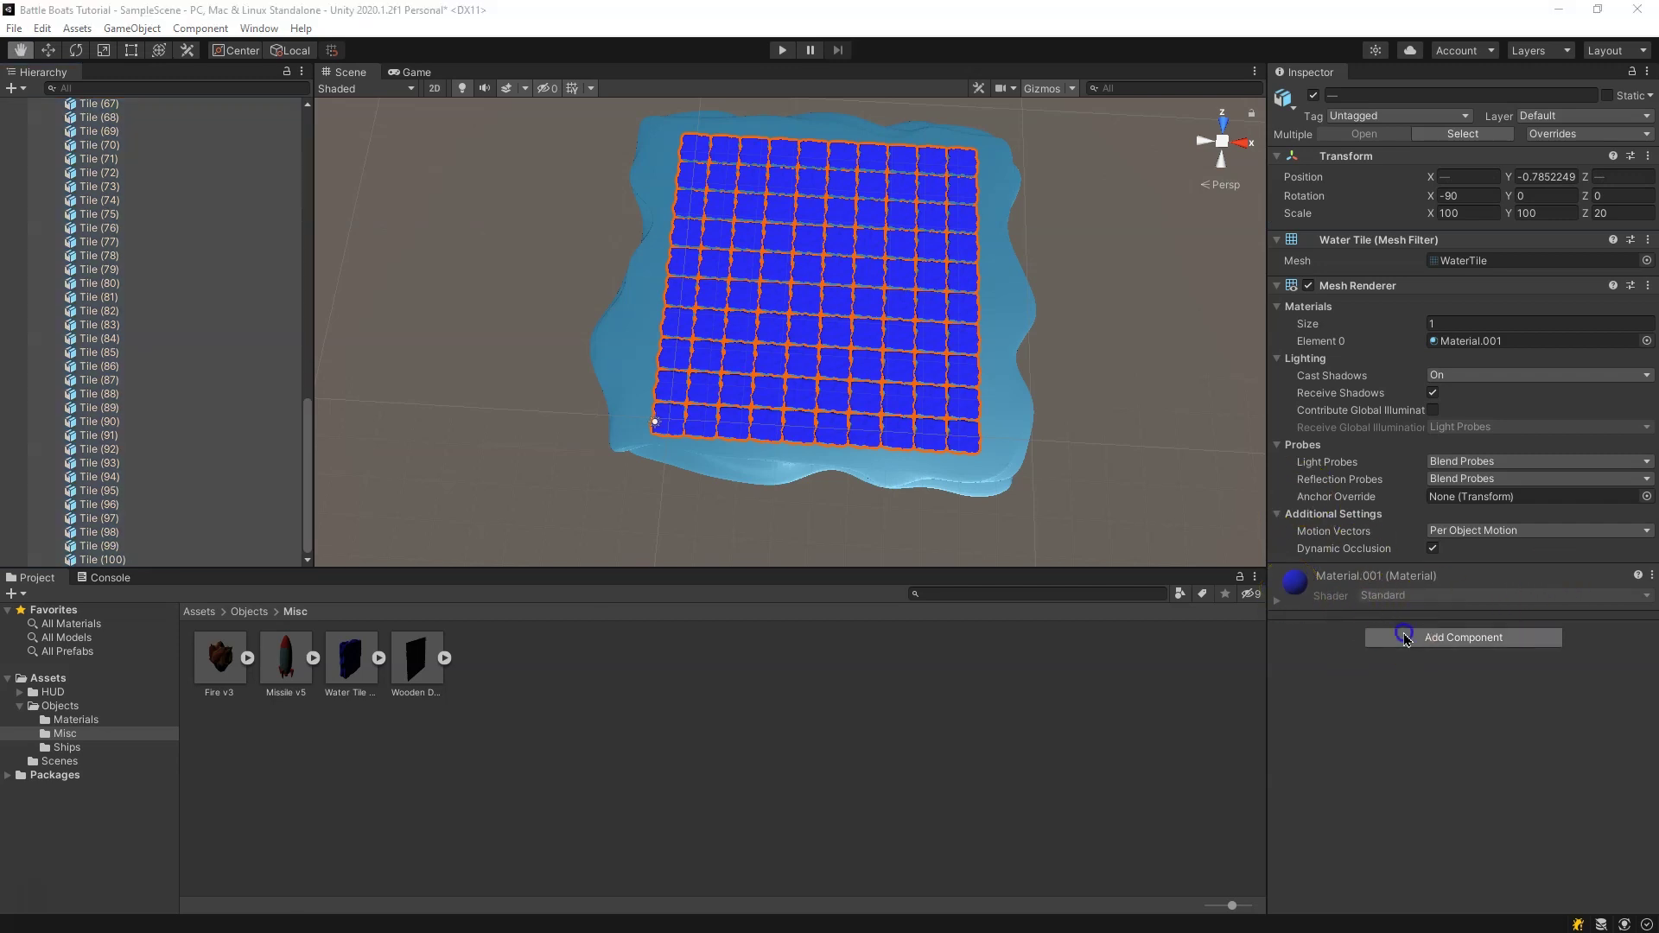
pyautogui.write('bo')
pyautogui.press('BackSpace')
pyautogui.write('box')
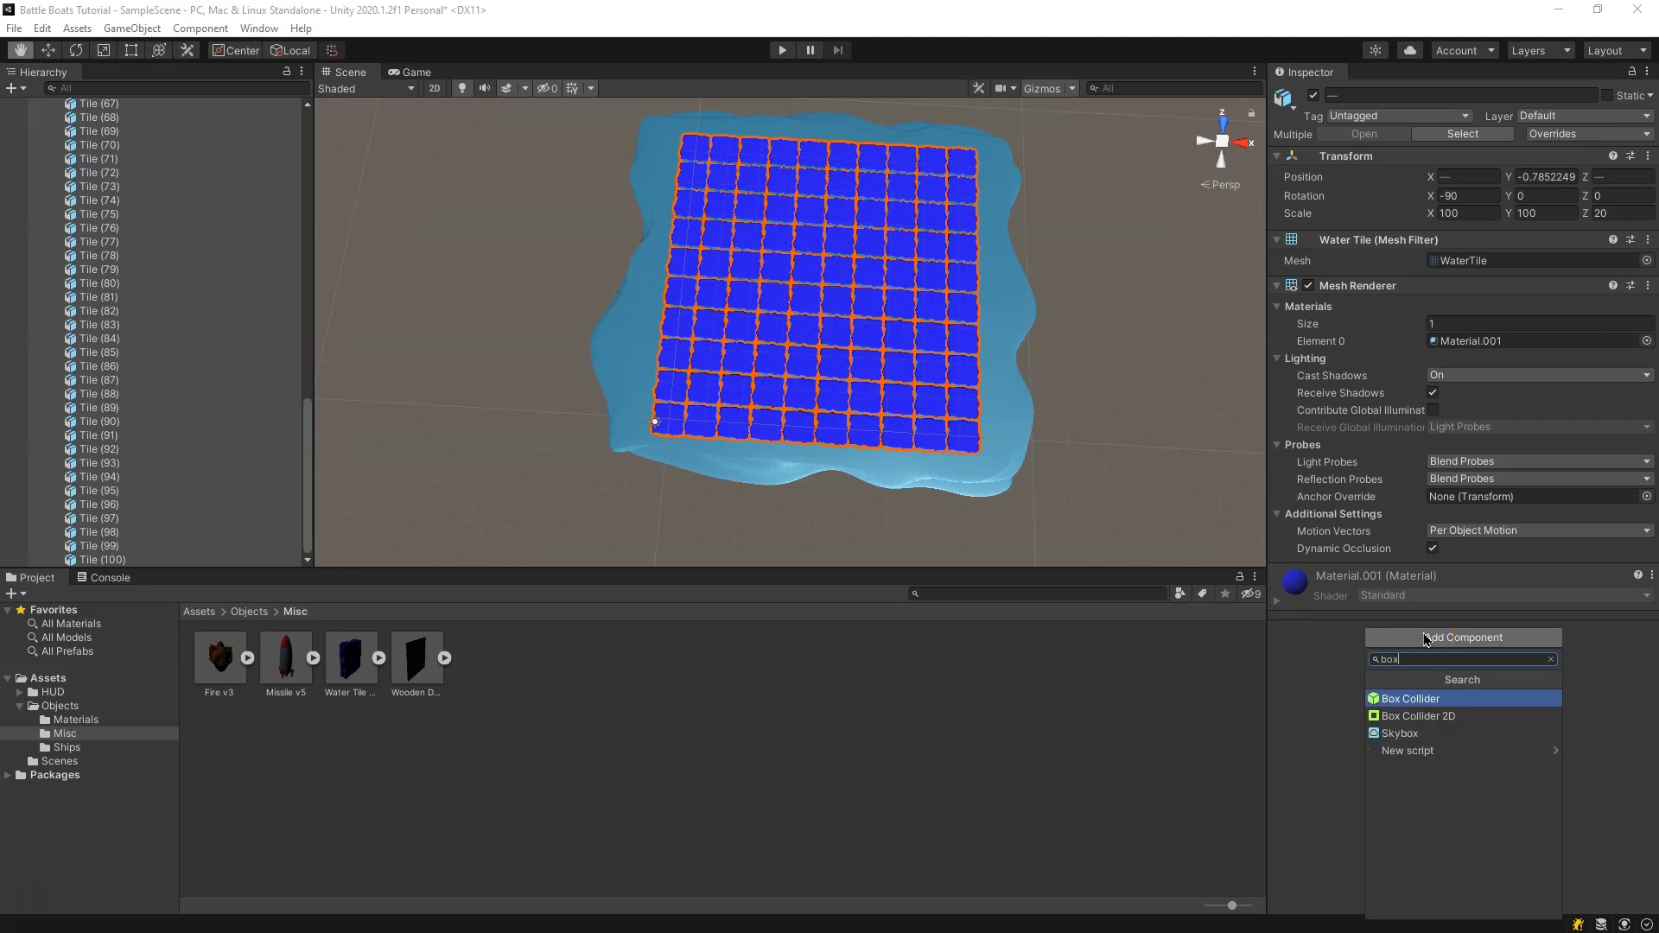
pyautogui.press('Return')
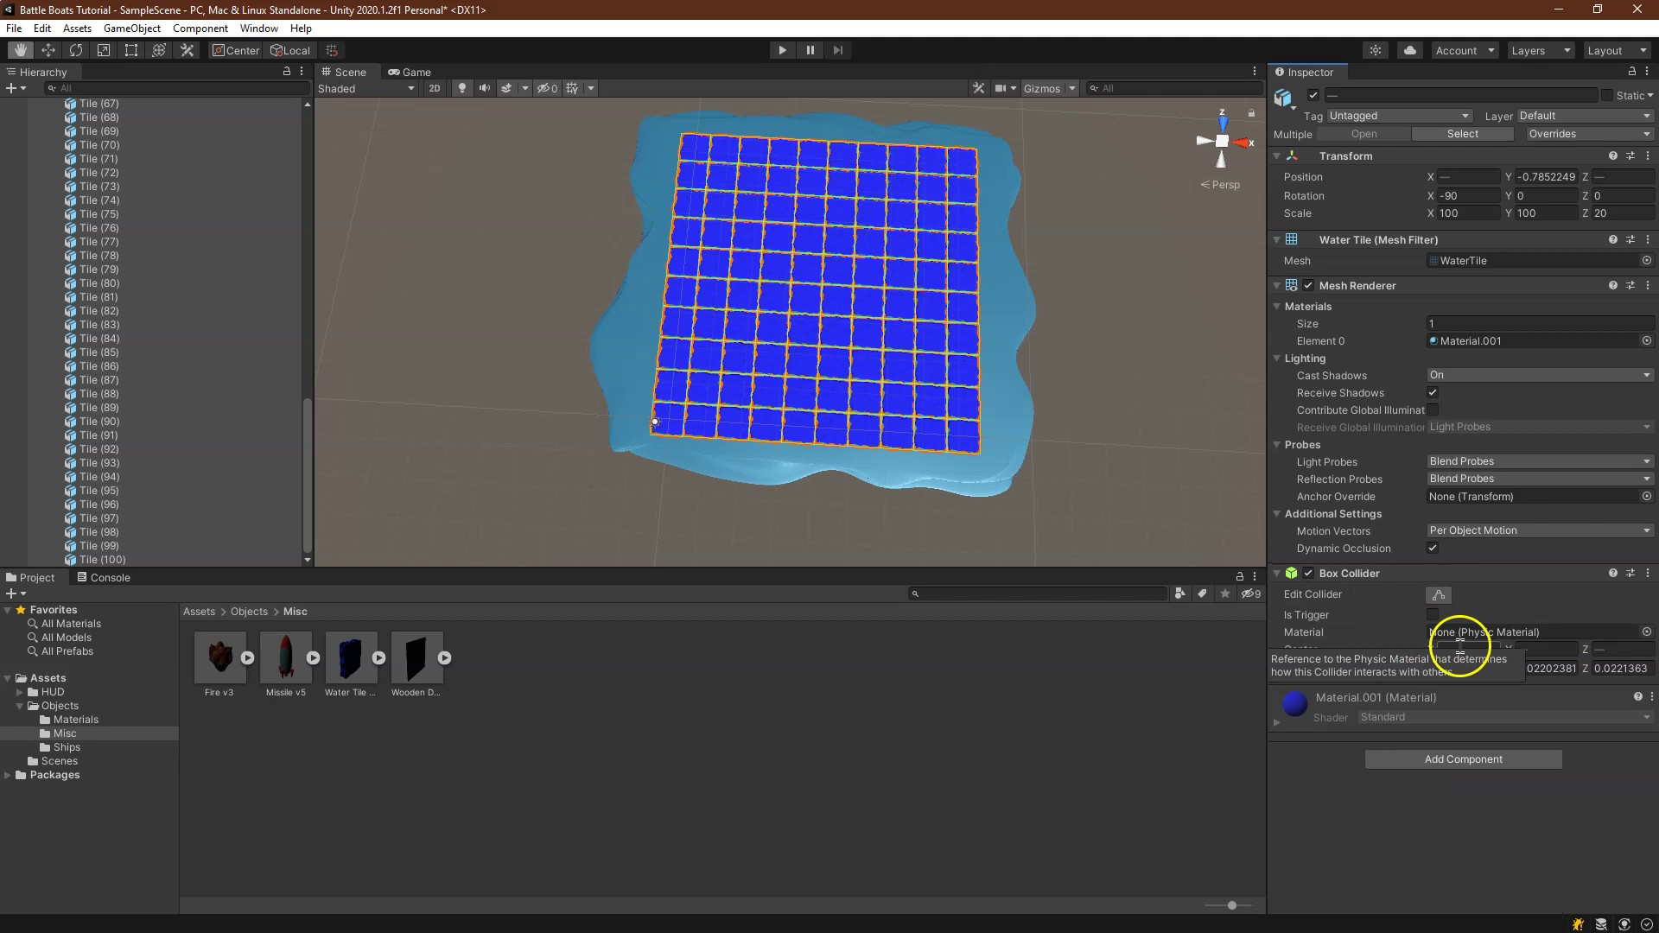
# Add a Rigidbody component to all selected tiles, enable Is Kinematic, and collapse the Box Collider and Rigidbody settings
pyautogui.click(1475, 759)
pyautogui.write('rigi')
pyautogui.press('Return')
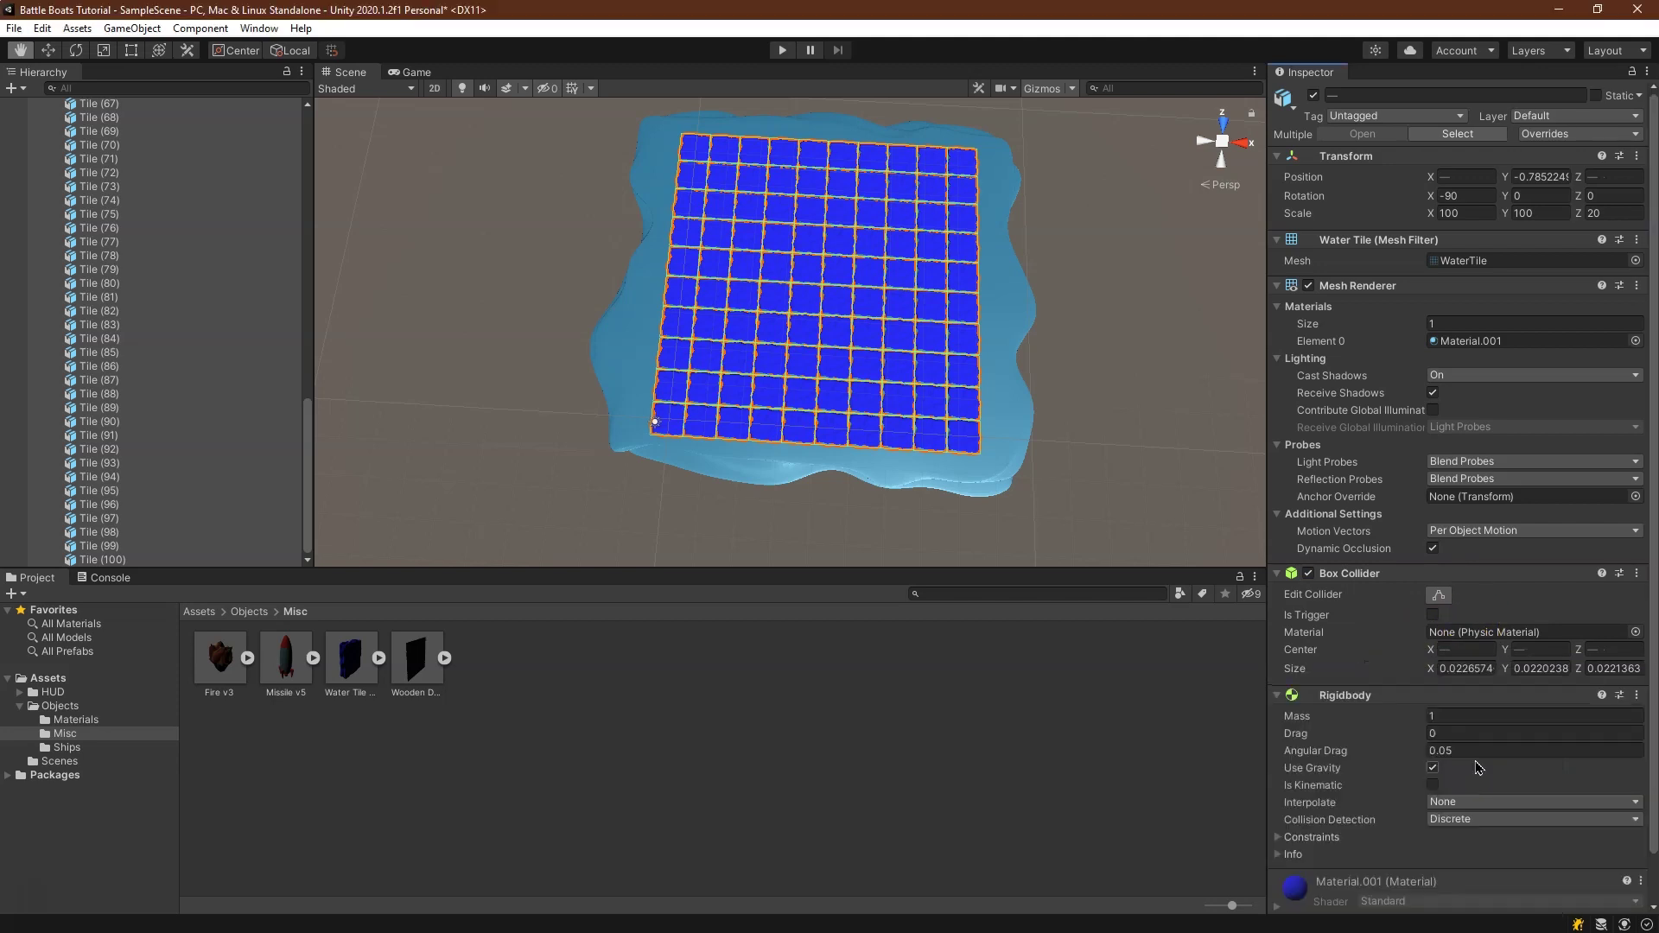
pyautogui.scroll(-2, 1478, 766)
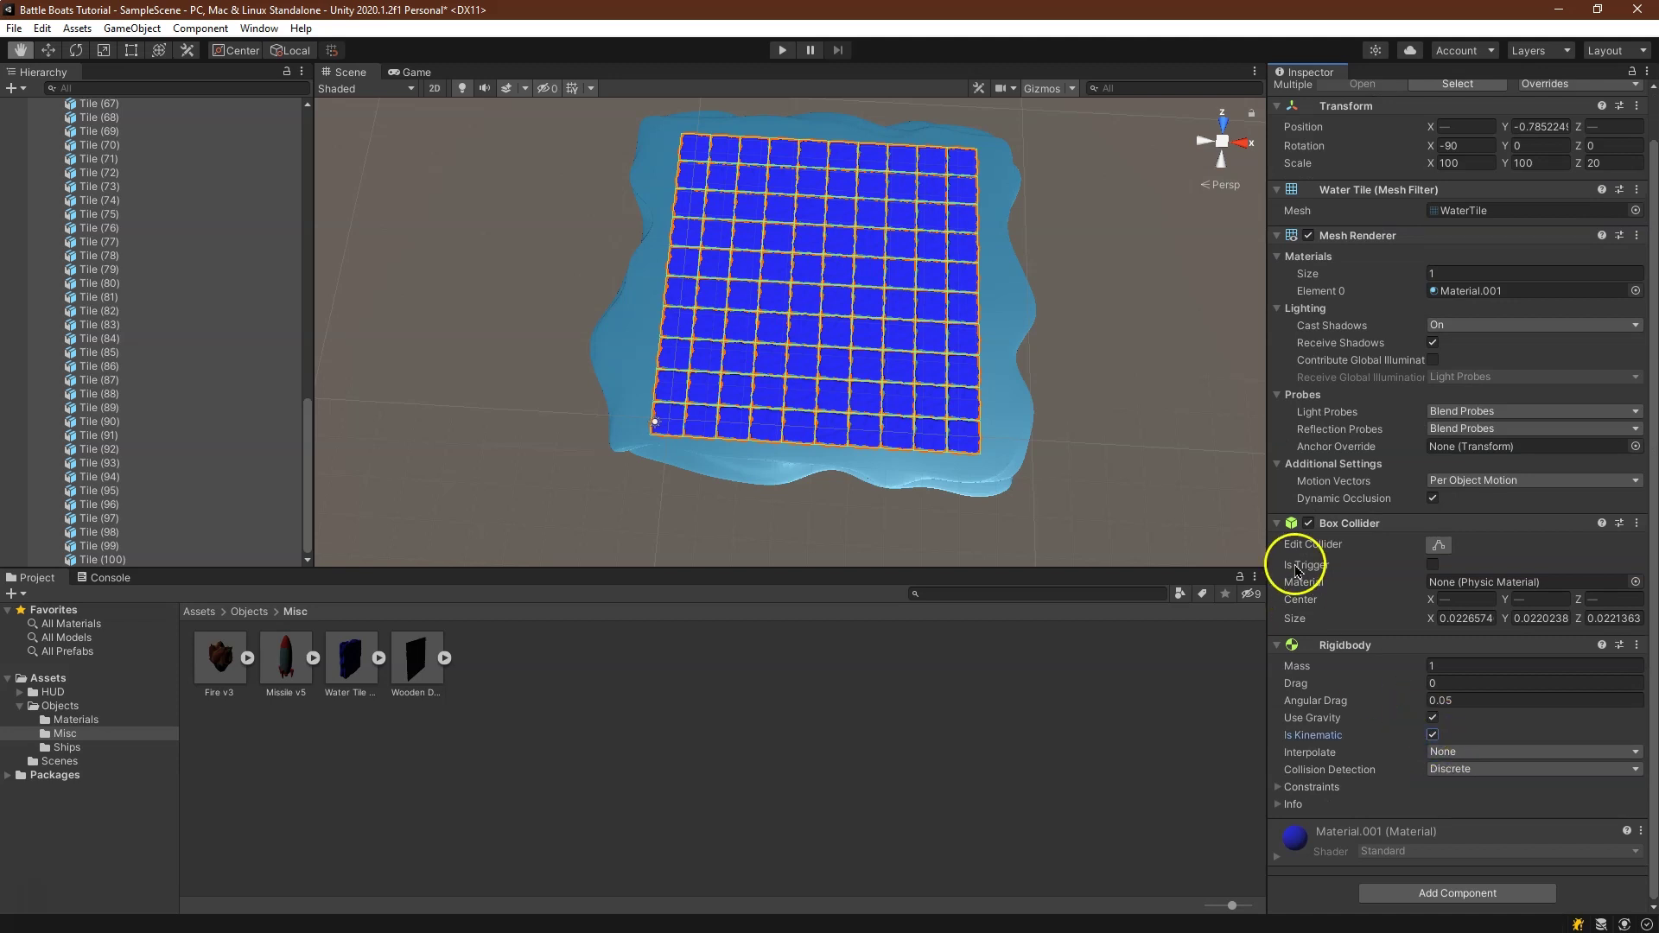
pyautogui.click(1275, 523)
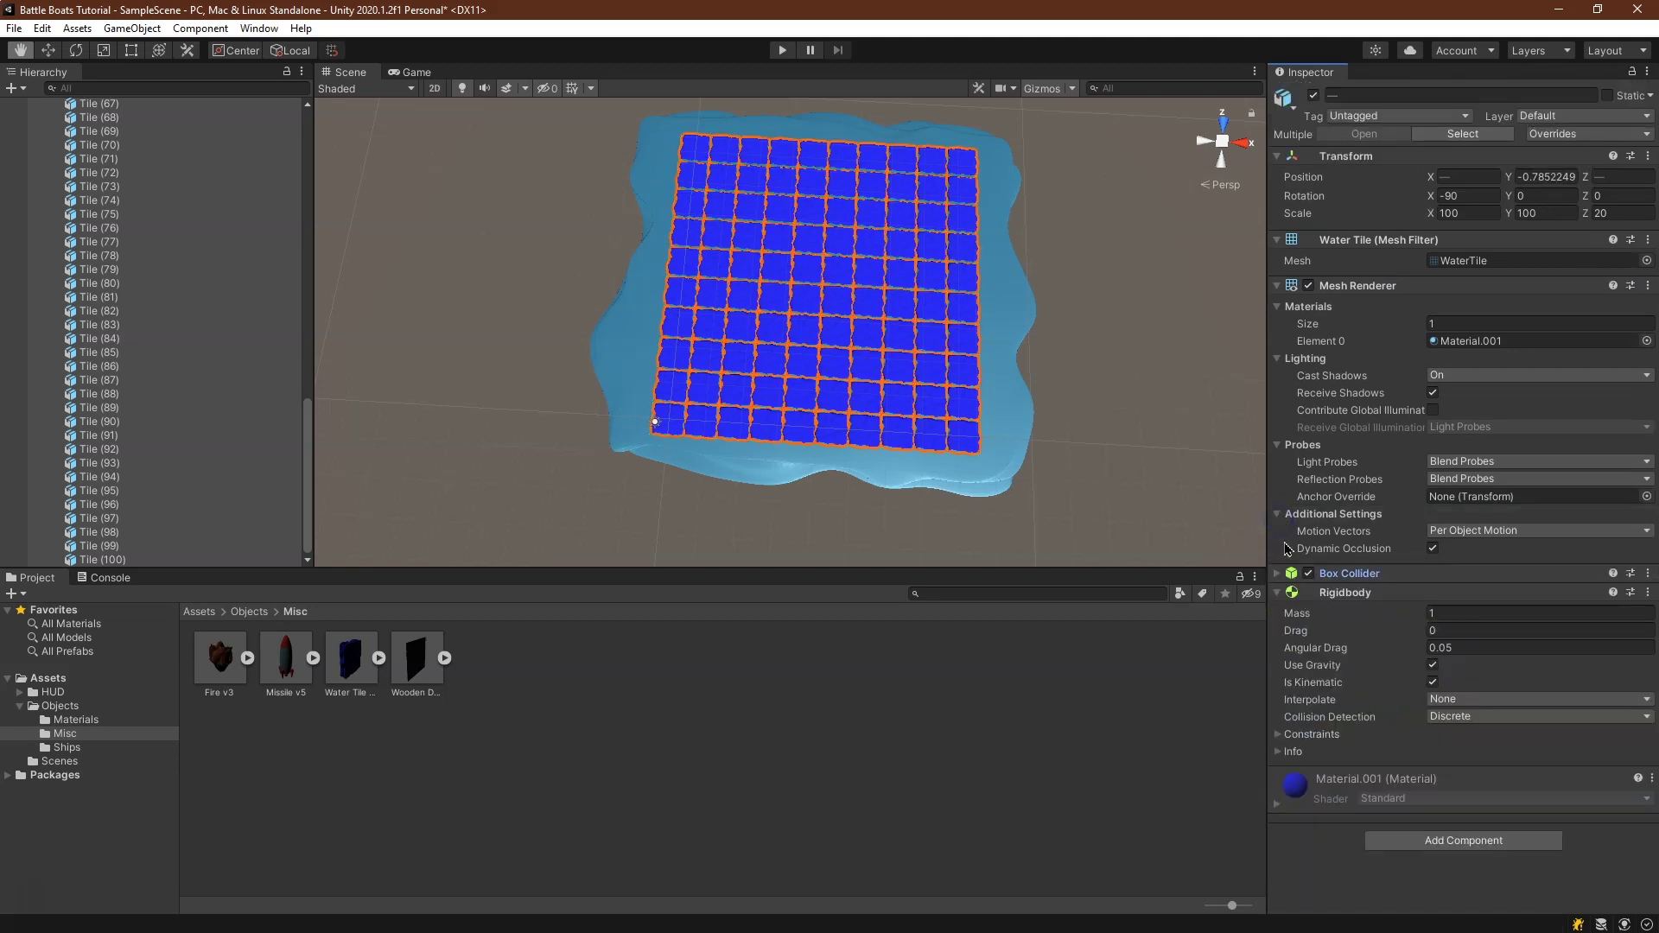
pyautogui.click(1281, 593)
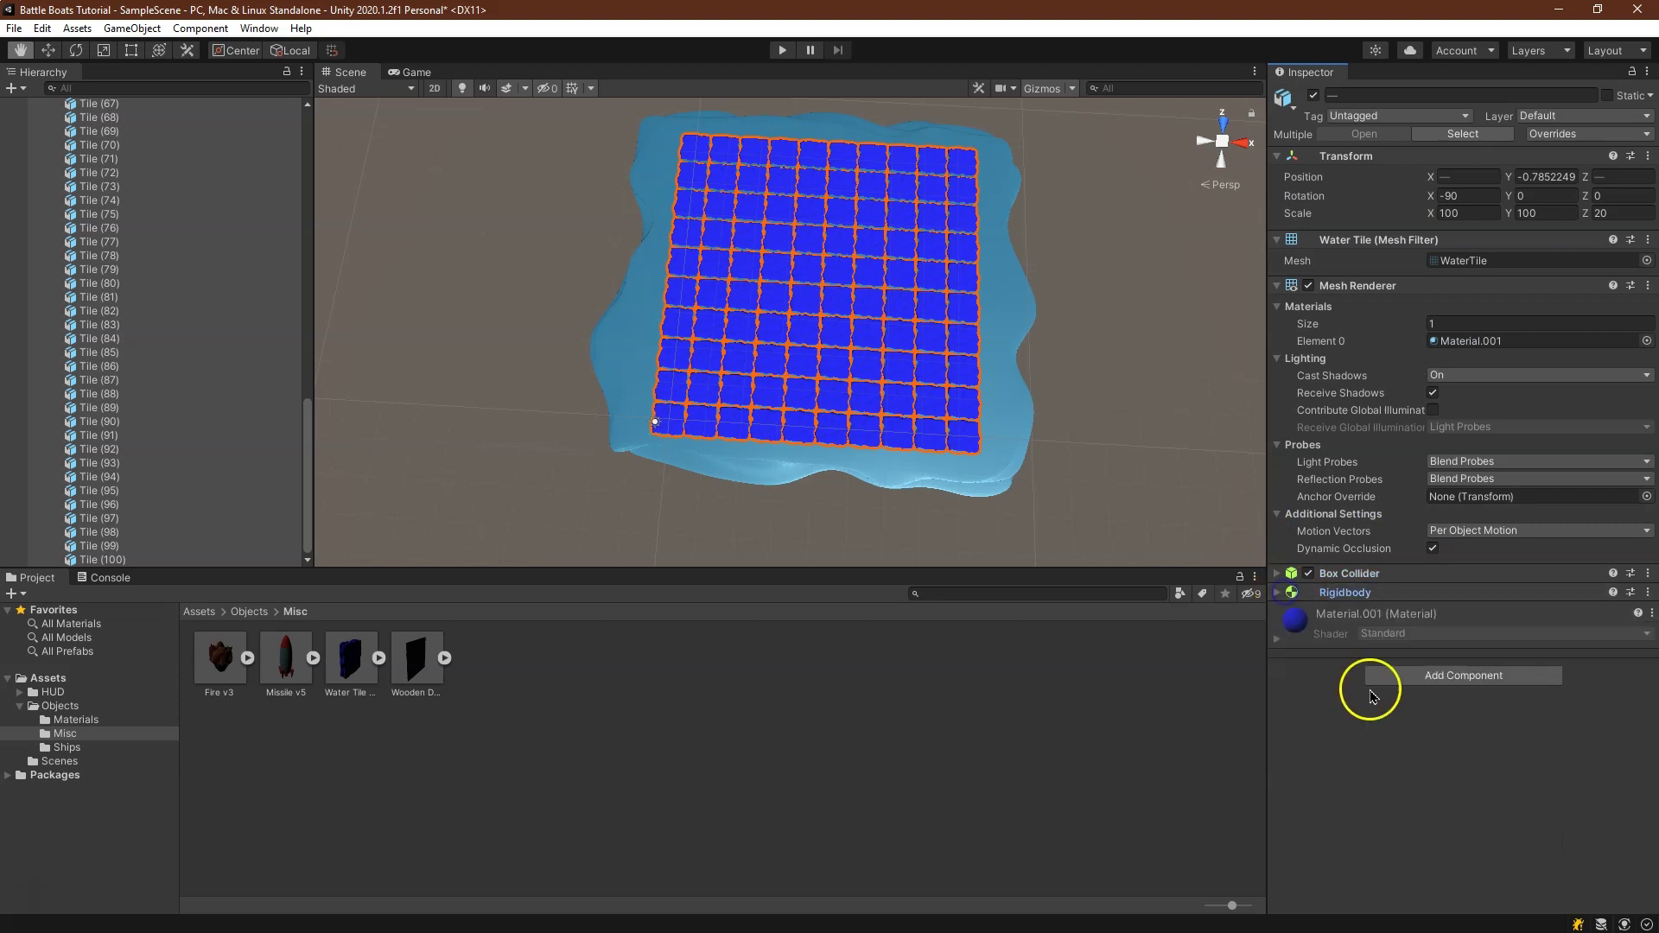
# Create a new script named TileScript, attach it to all selected tiles, and show it in the Assets folder
pyautogui.click(1444, 679)
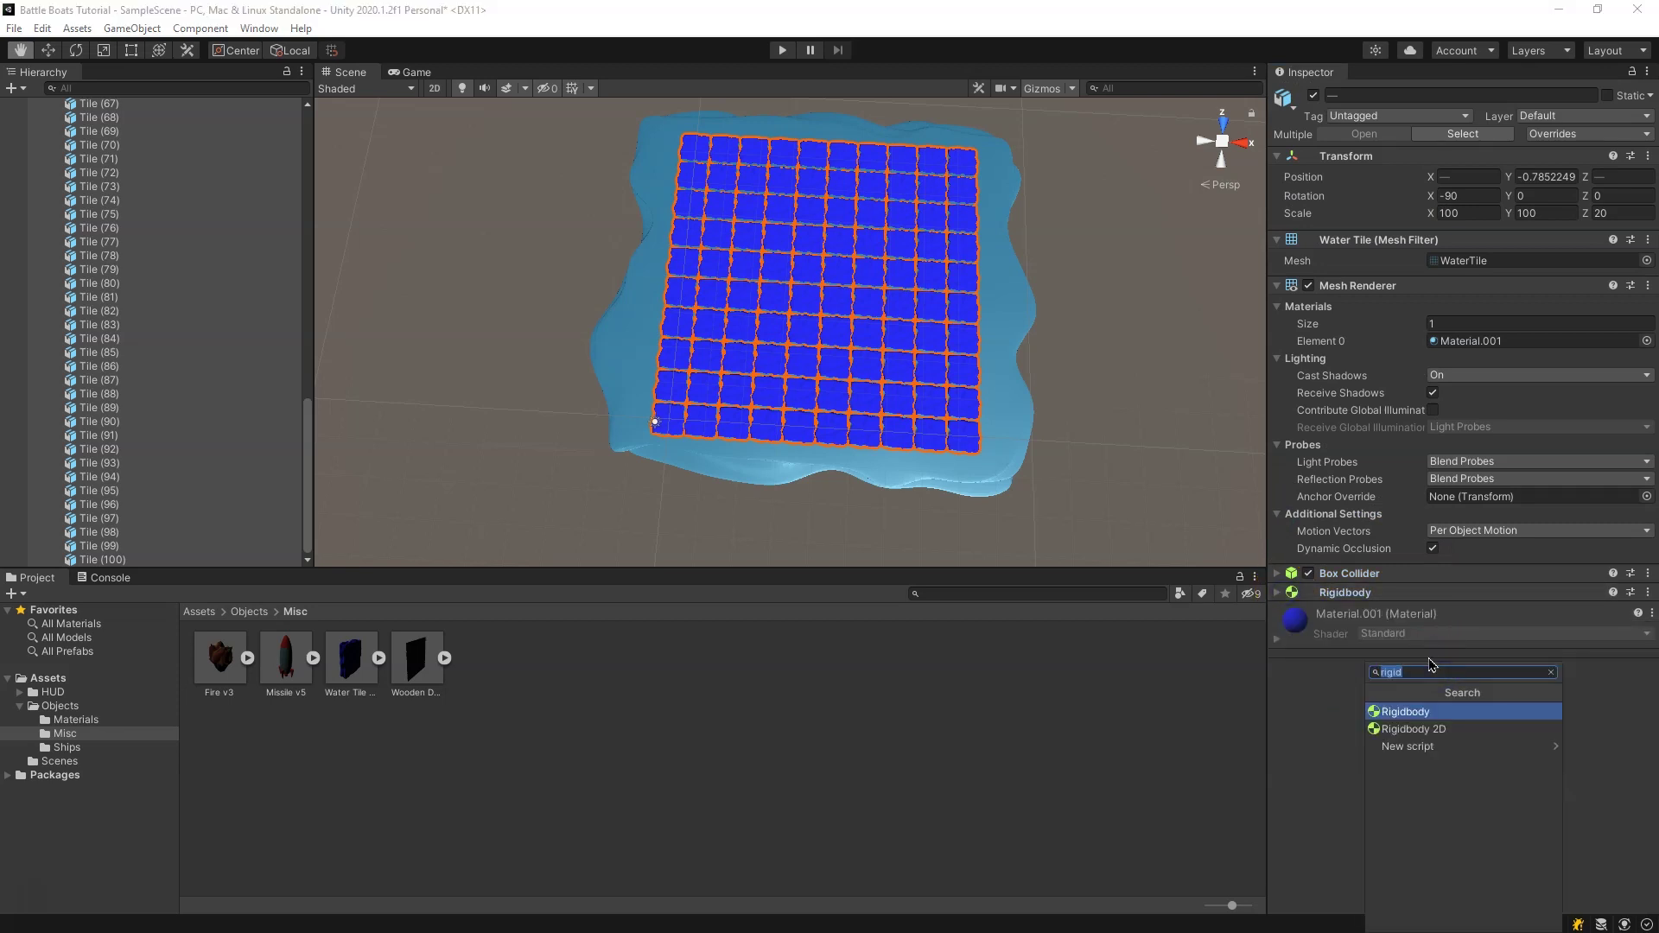
pyautogui.write('TileScript')
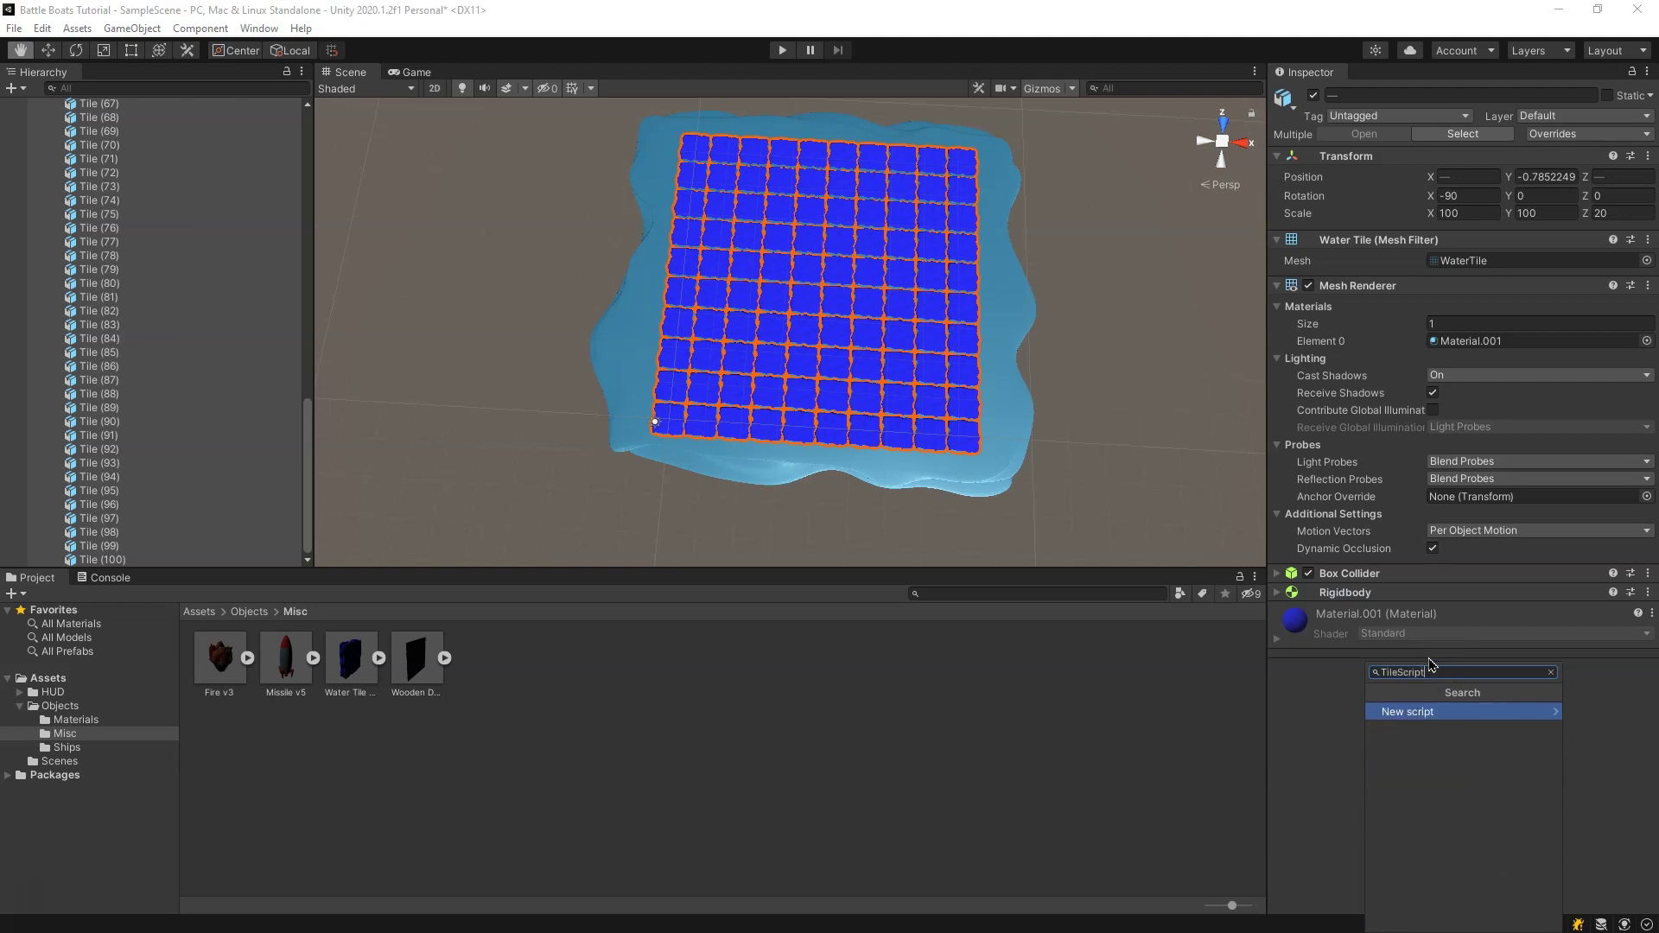
pyautogui.click(1441, 722)
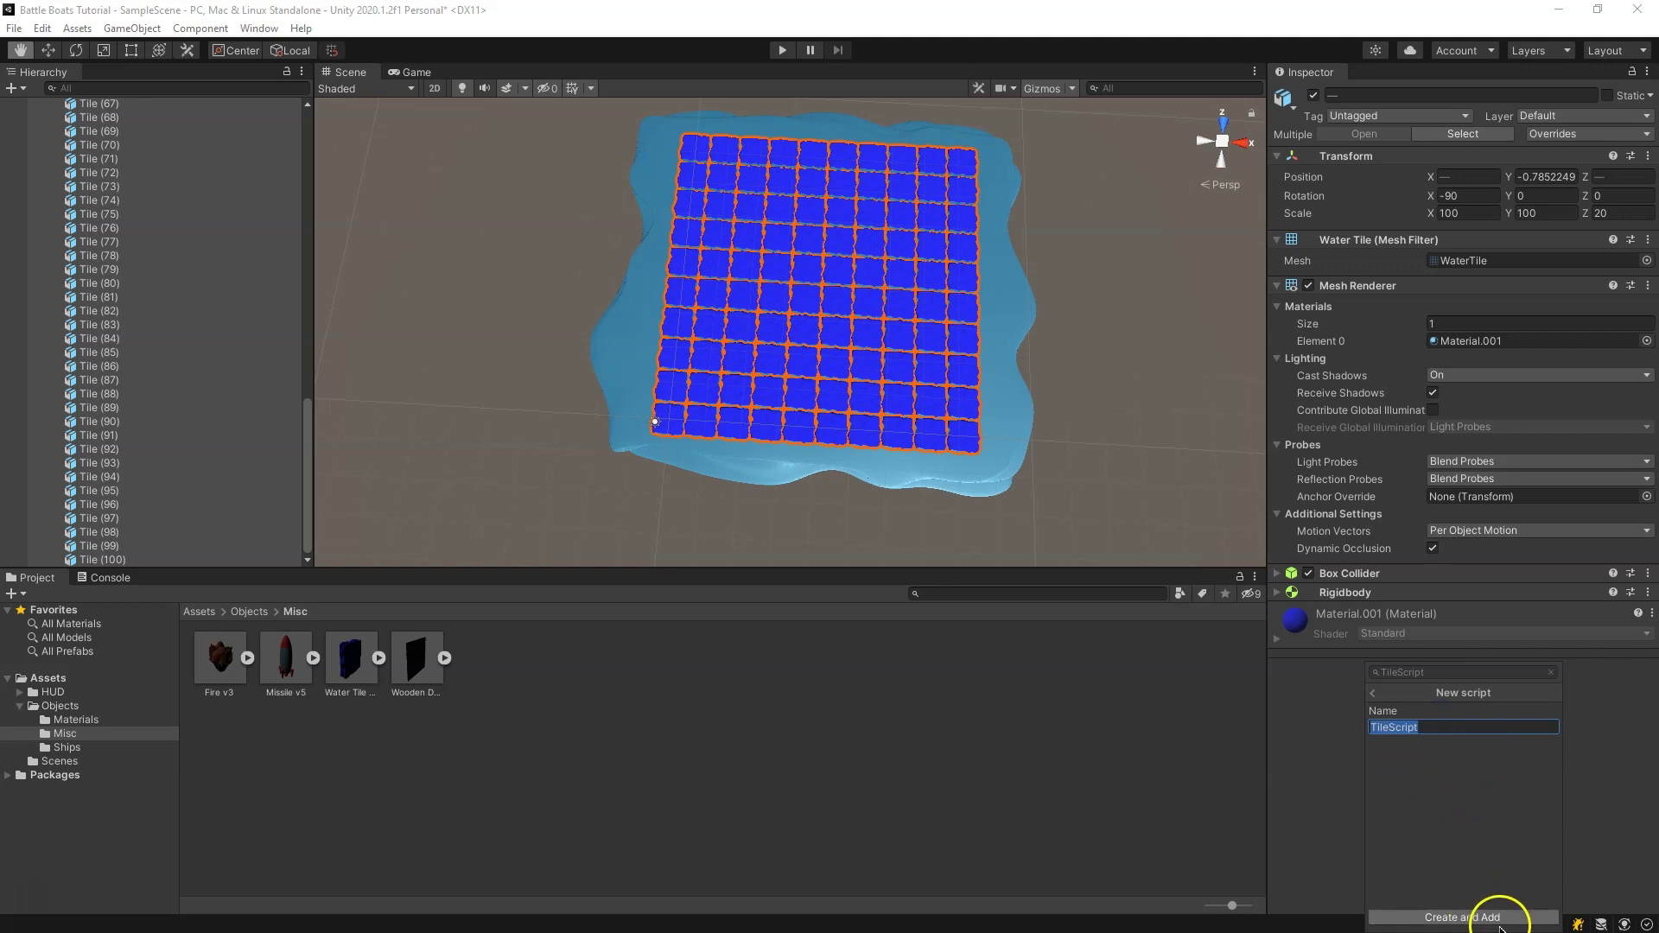
pyautogui.click(1487, 918)
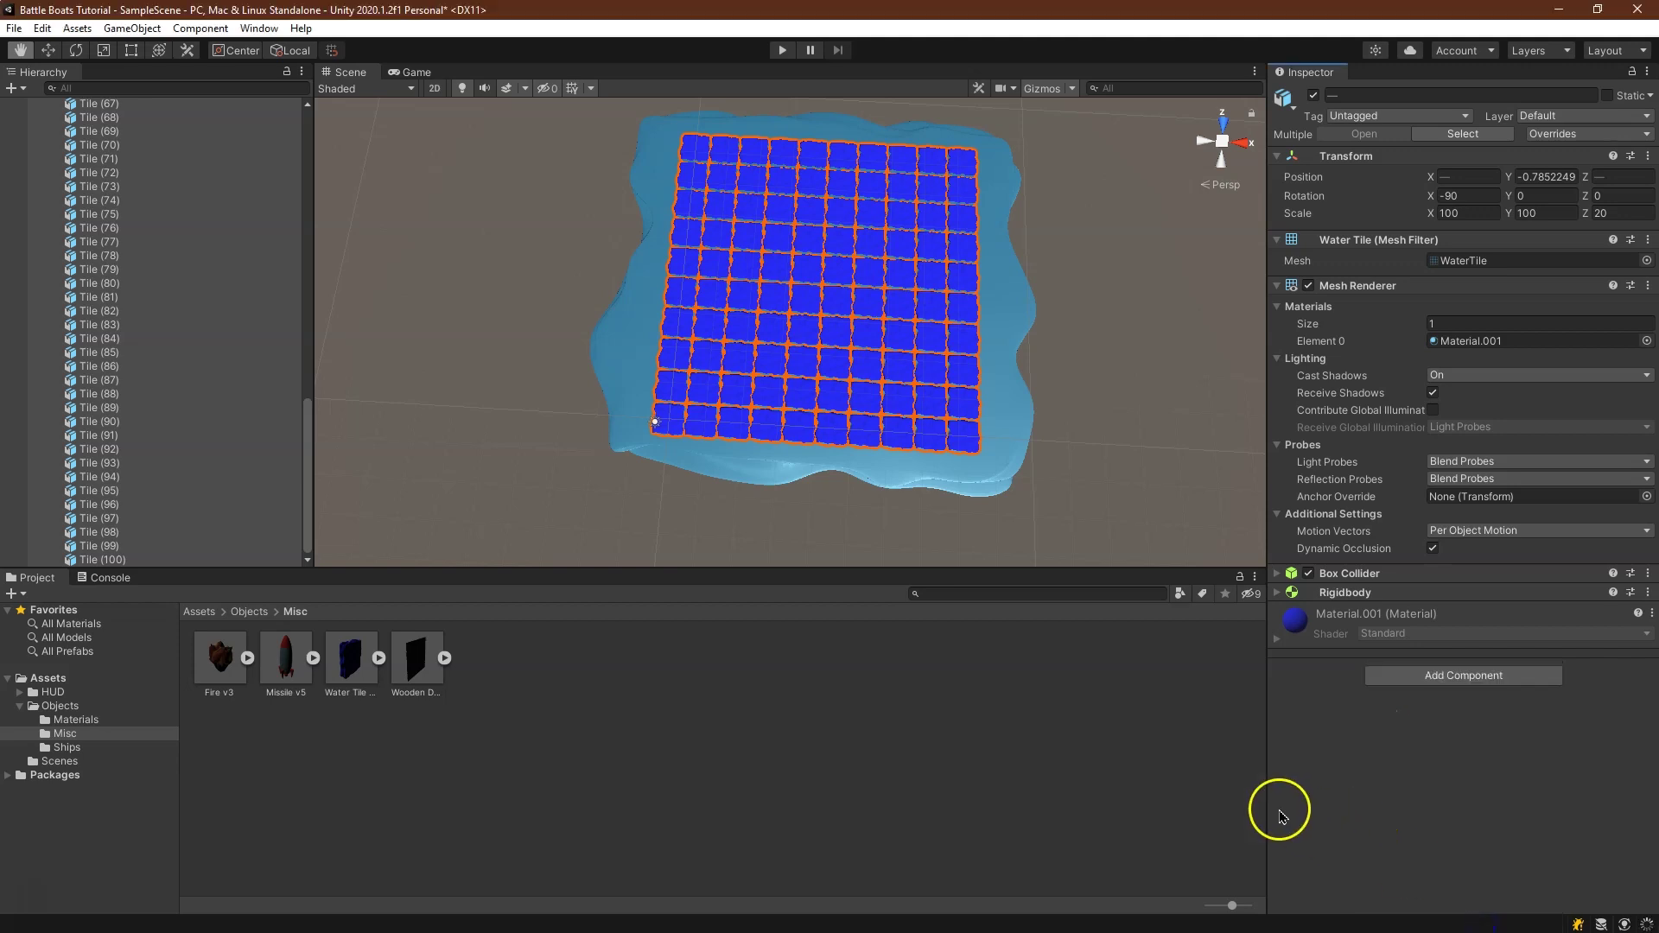
pyautogui.click(50, 680)
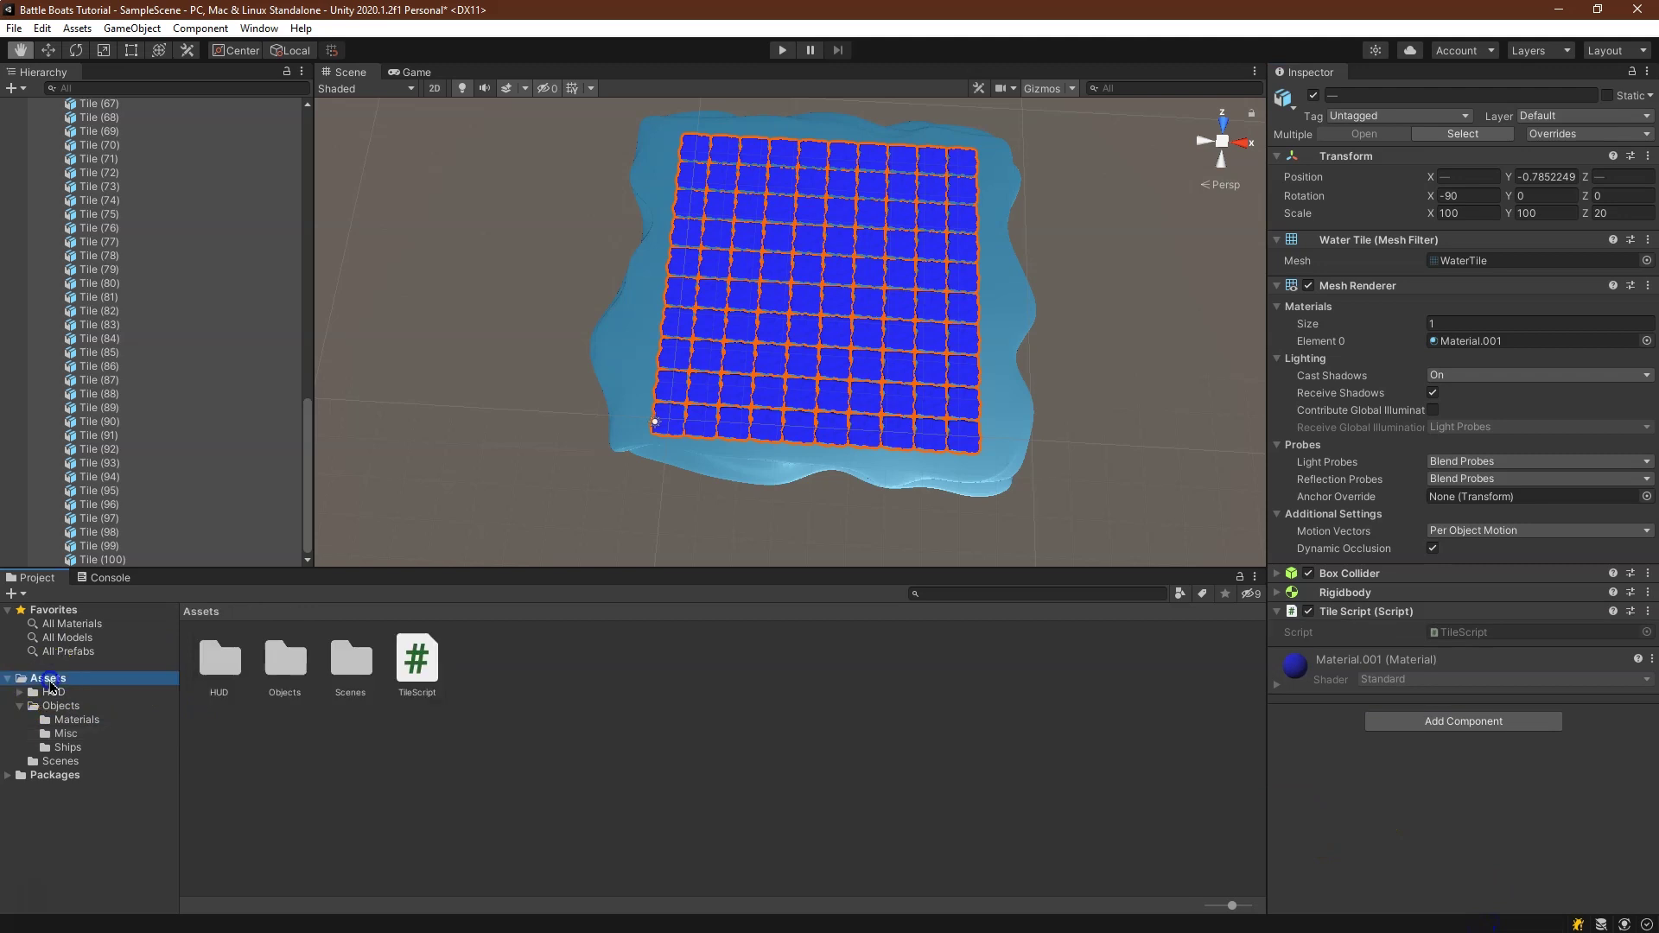
# Create a folder named Scripts in Assets, move TileScript into it, check its contents and return to the Assets folder
pyautogui.rightClick(491, 674)
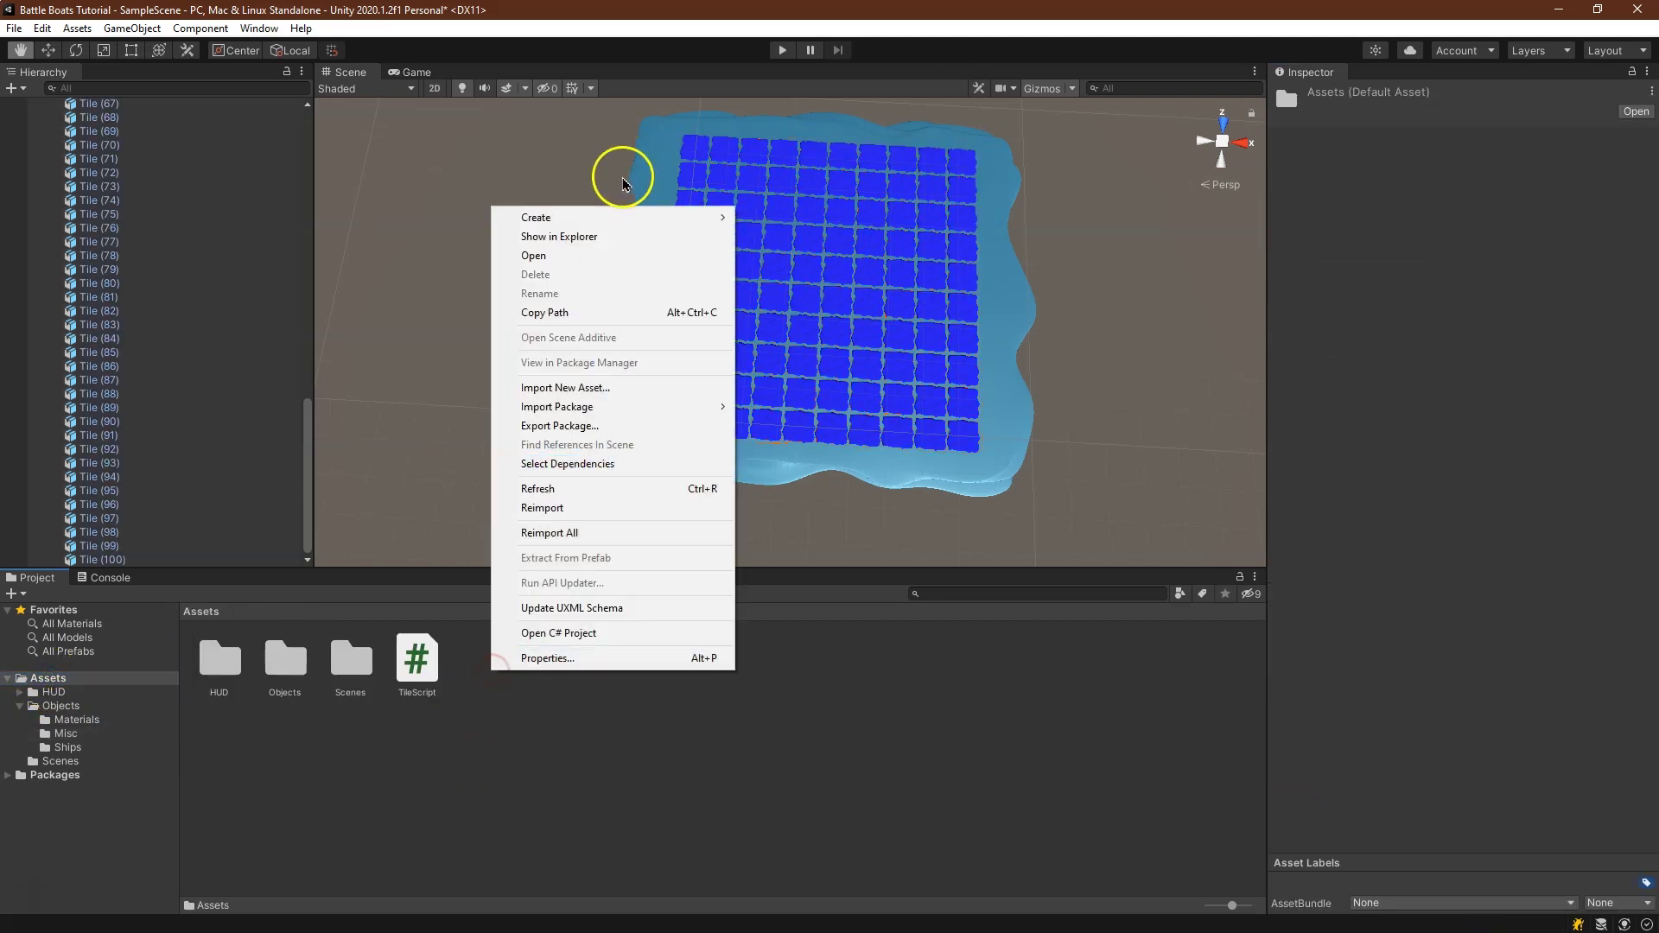
pyautogui.moveTo(696, 217)
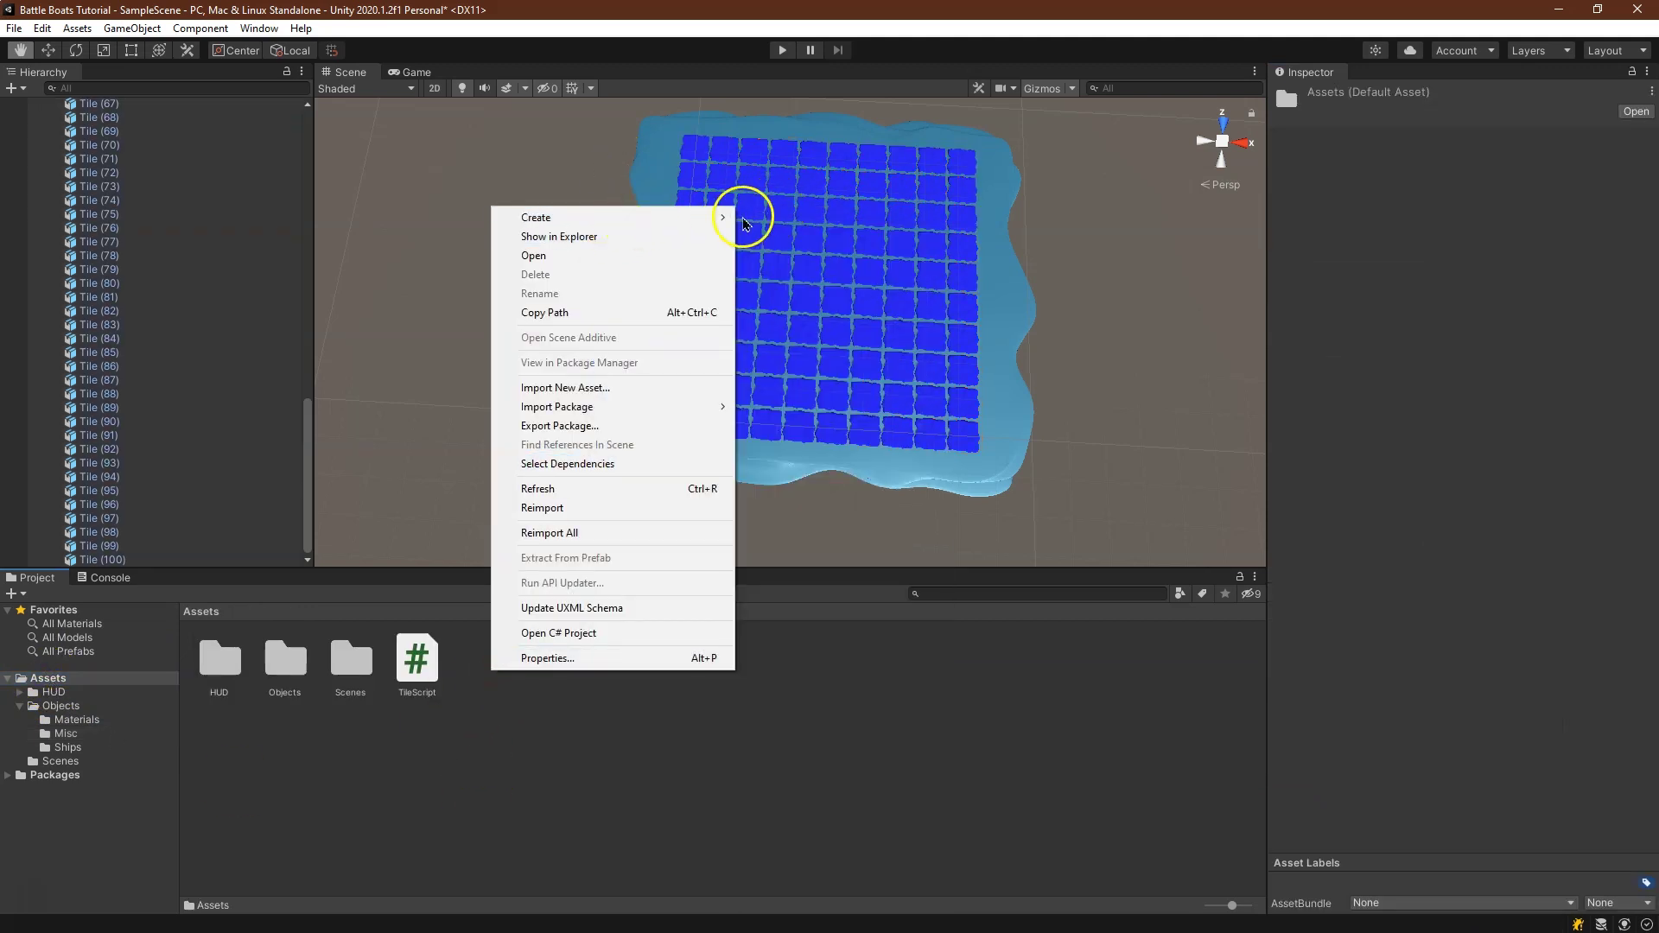
pyautogui.click(754, 220)
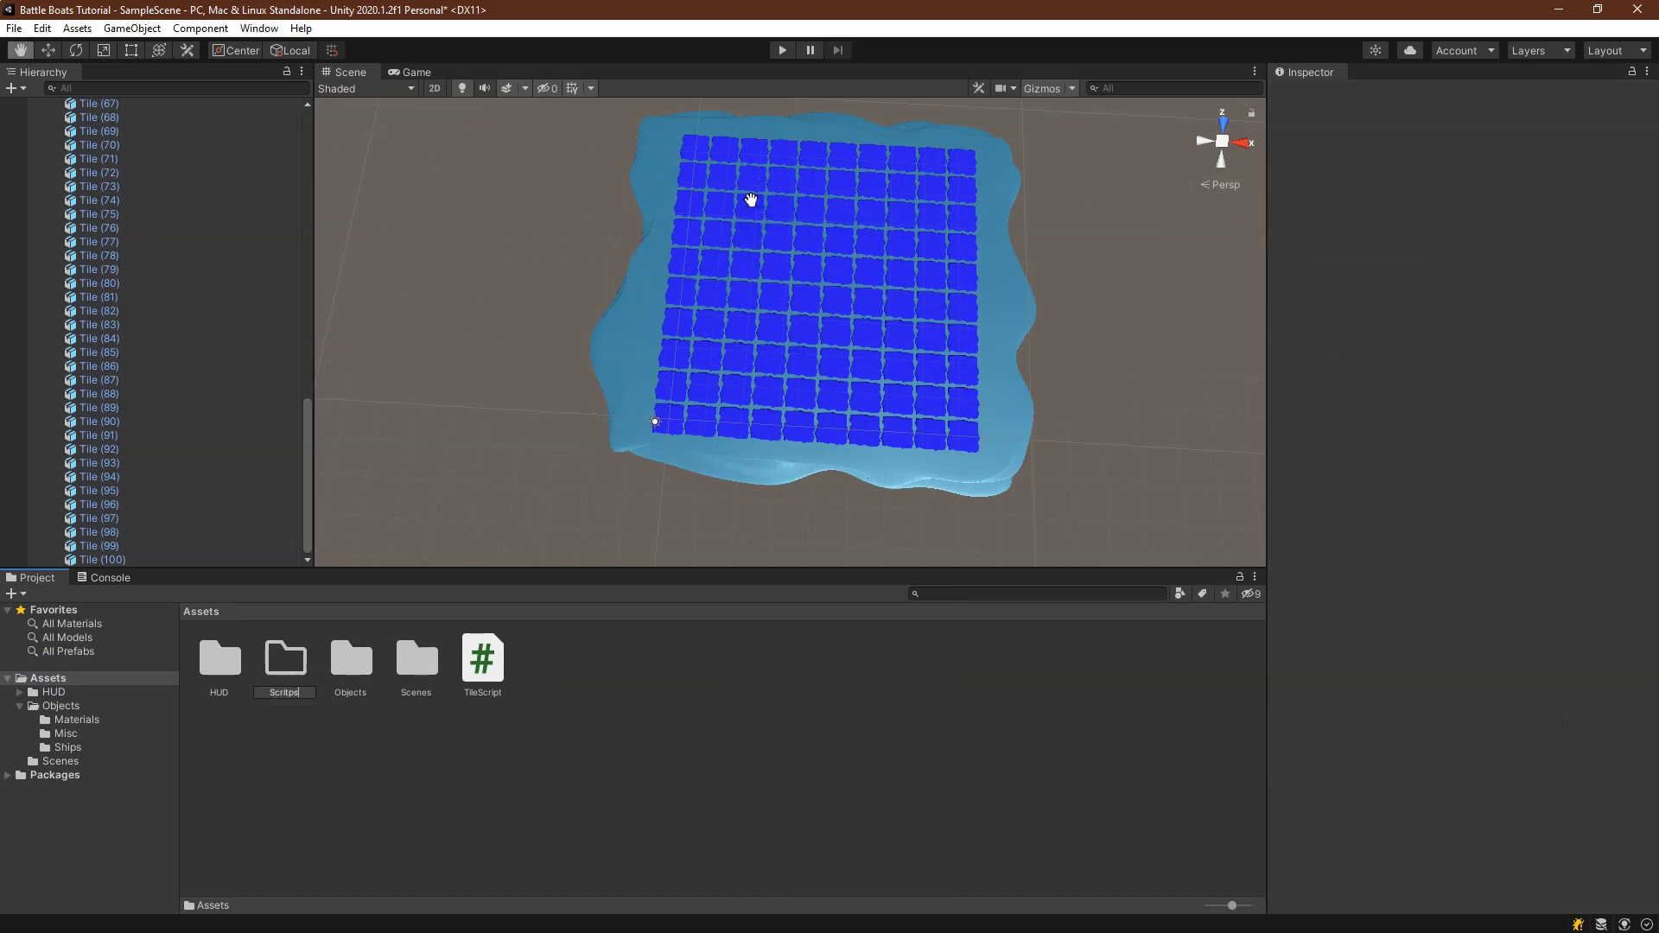
pyautogui.press('Return')
pyautogui.moveTo(482, 661); pyautogui.dragTo(417, 661)
pyautogui.doubleClick(422, 661)
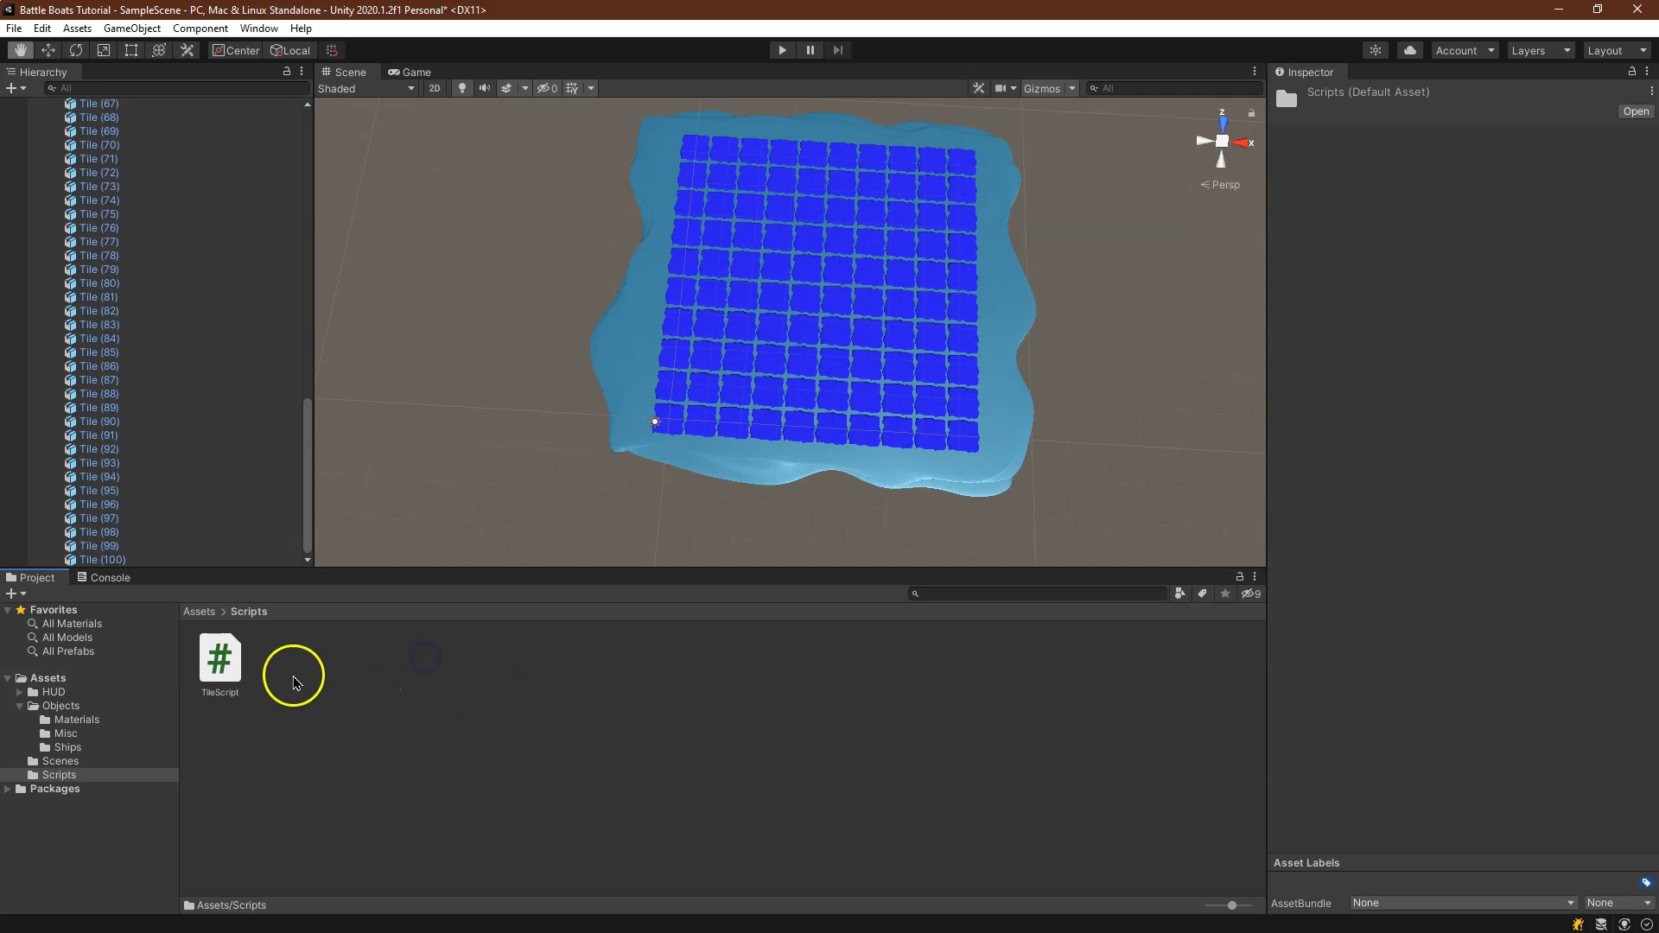
pyautogui.click(52, 680)
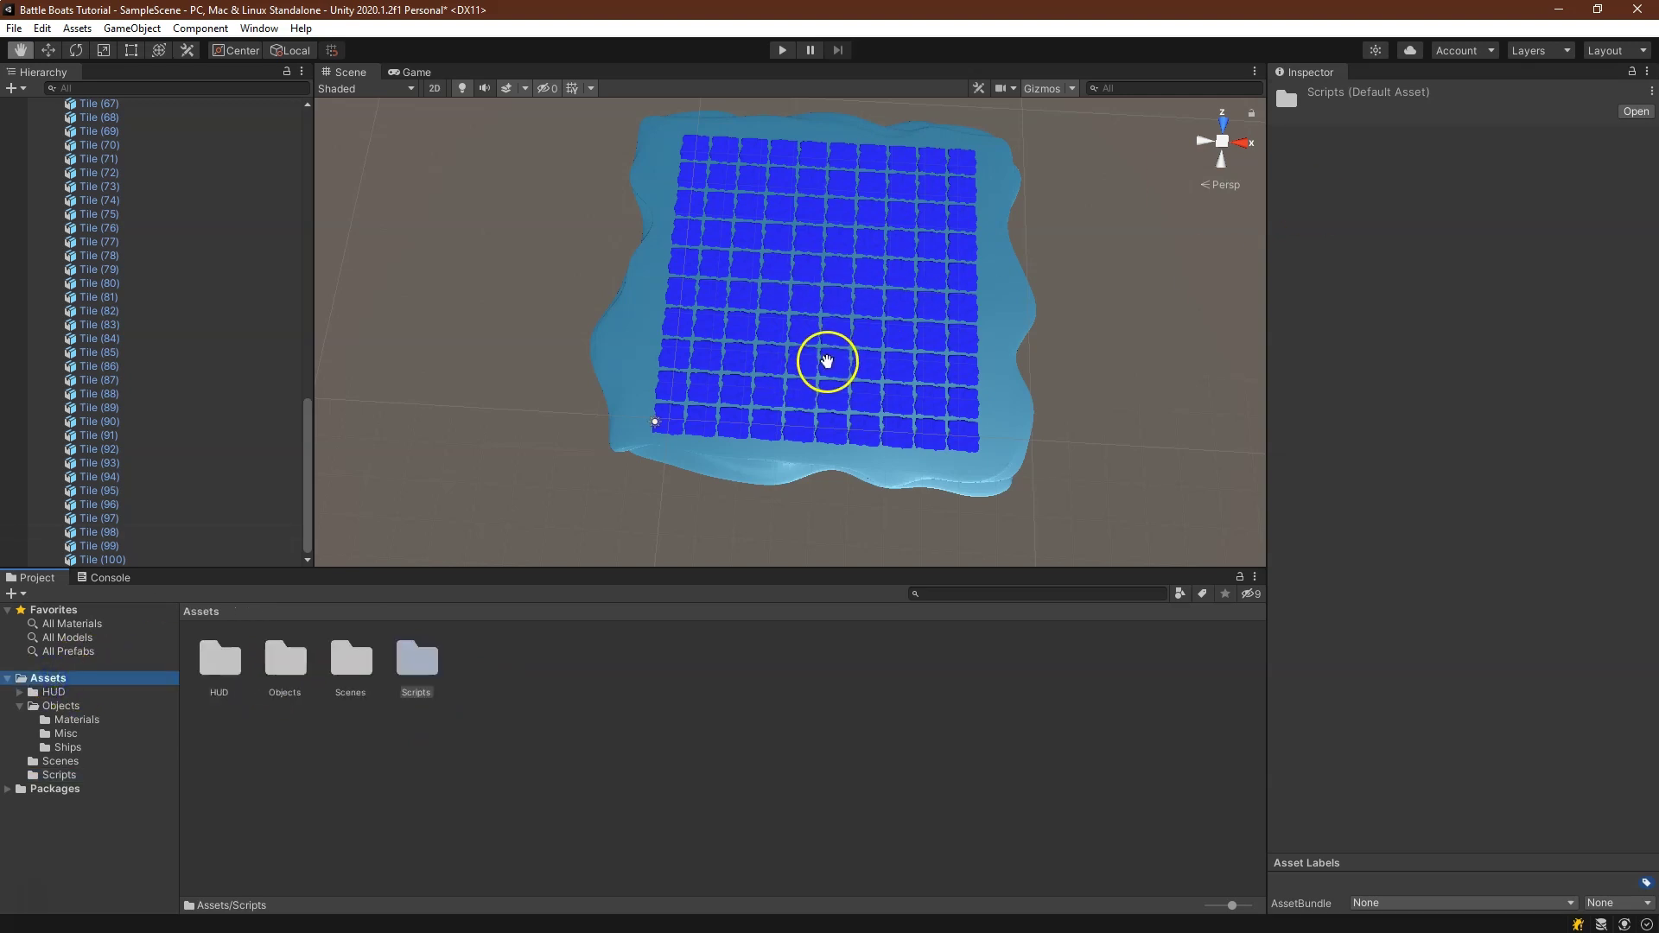
# Save the scene and collapse the AllTiles object in the hierarchy
pyautogui.scroll(15, 175, 288)
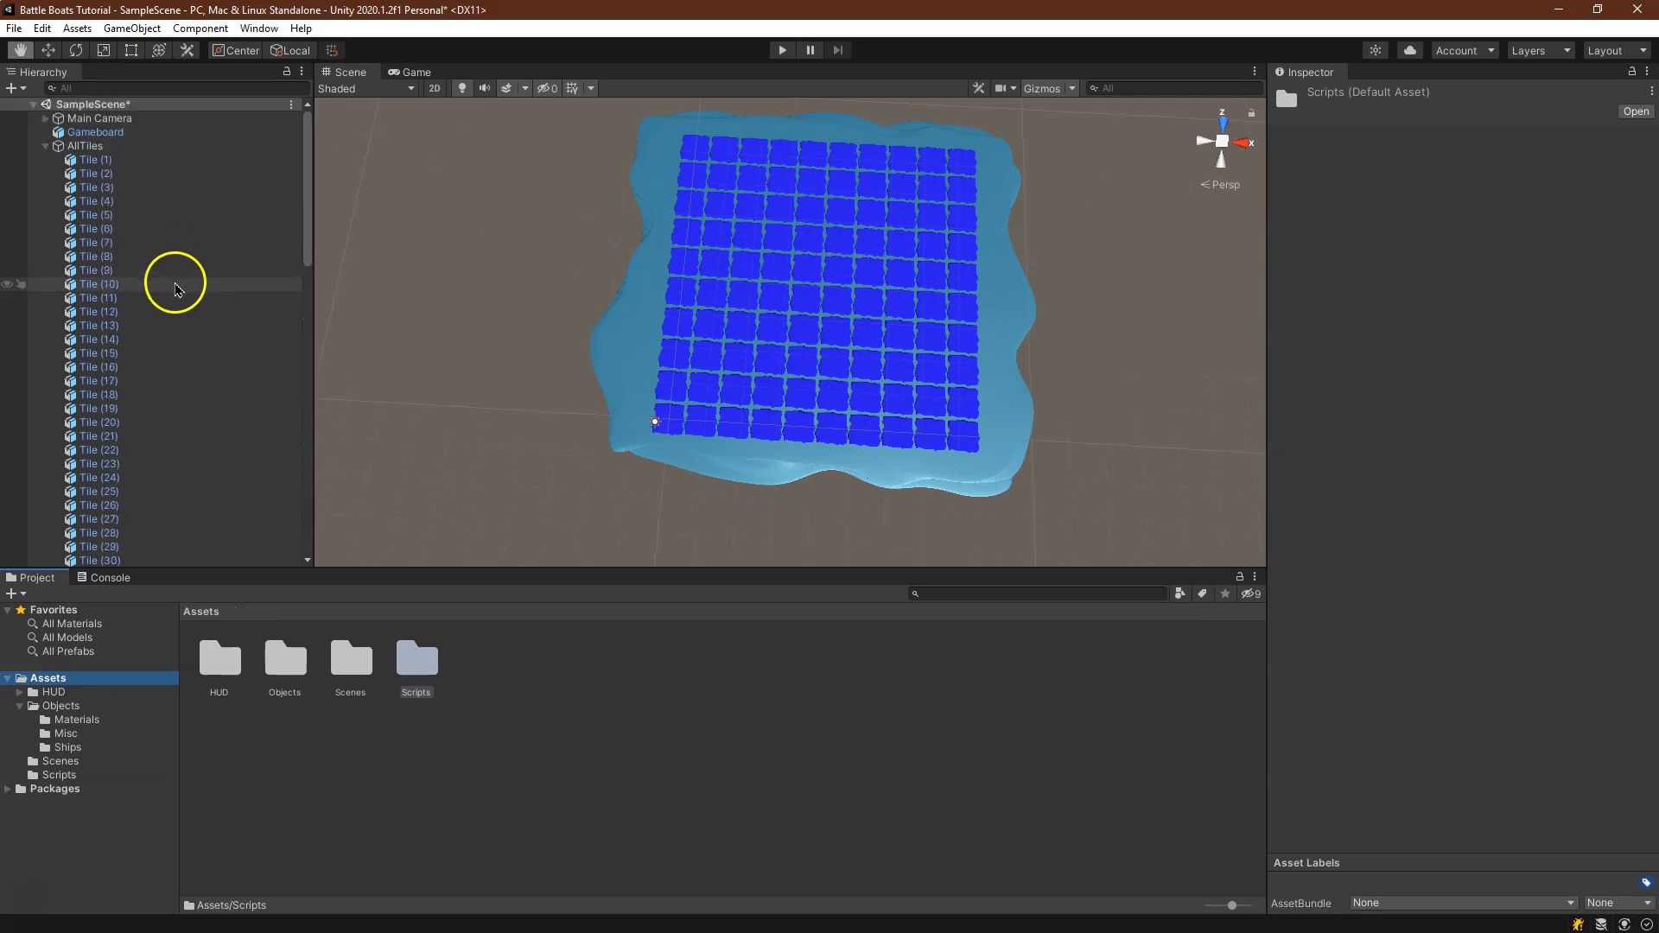
pyautogui.click(59, 145)
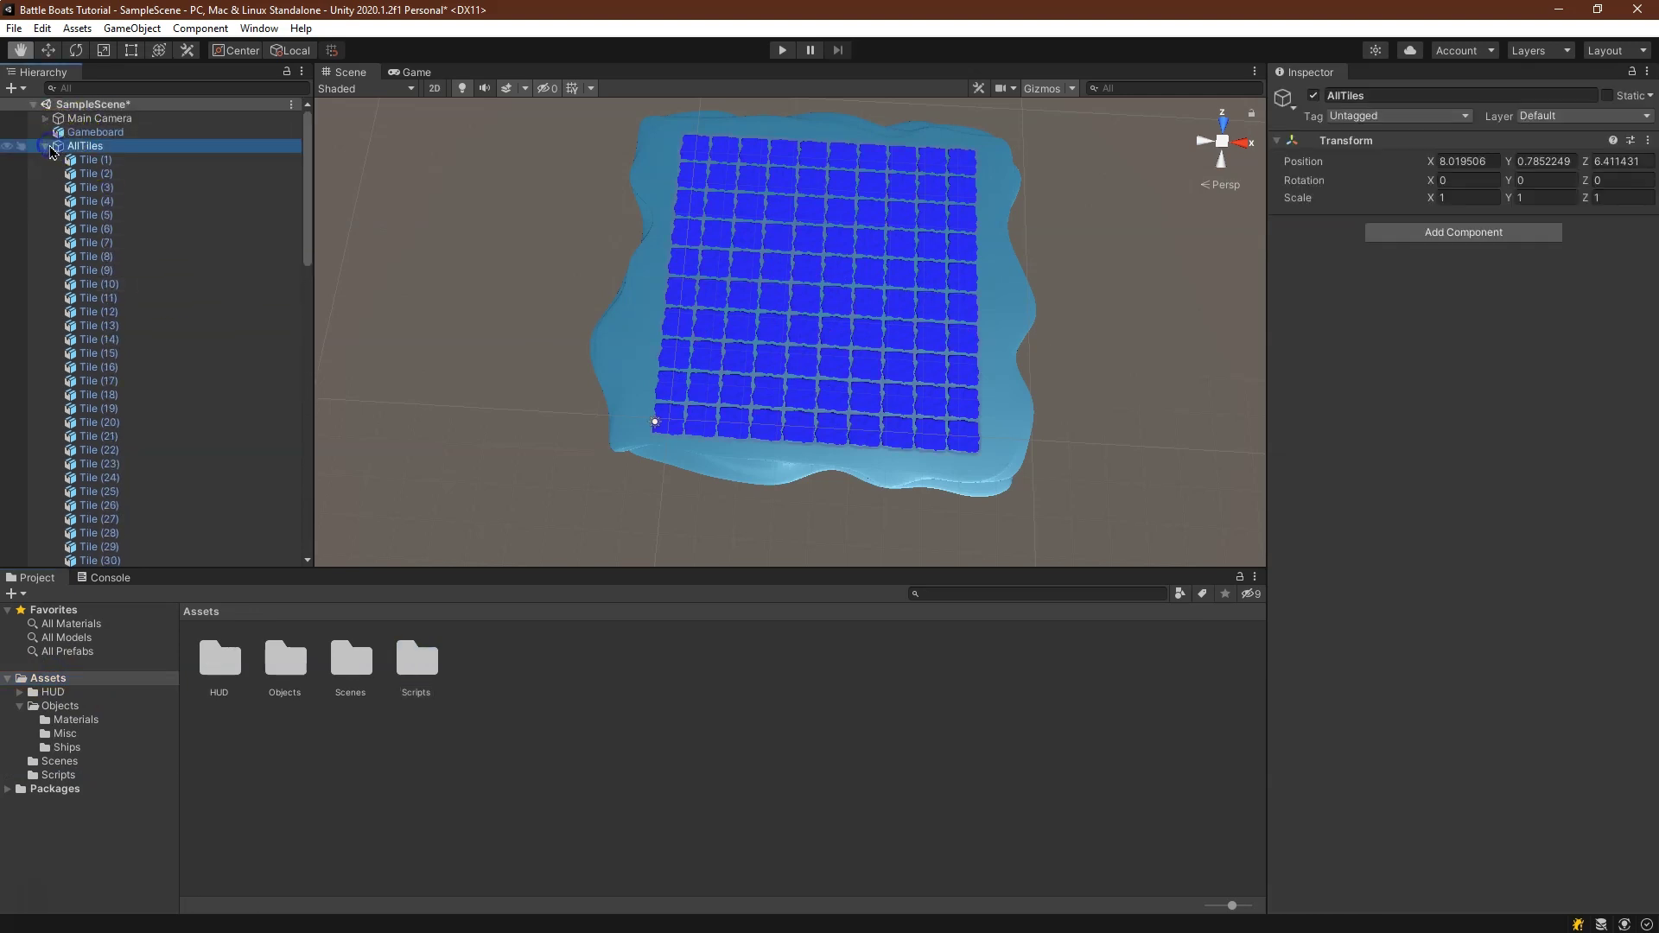
pyautogui.click(15, 28)
pyautogui.click(39, 107)
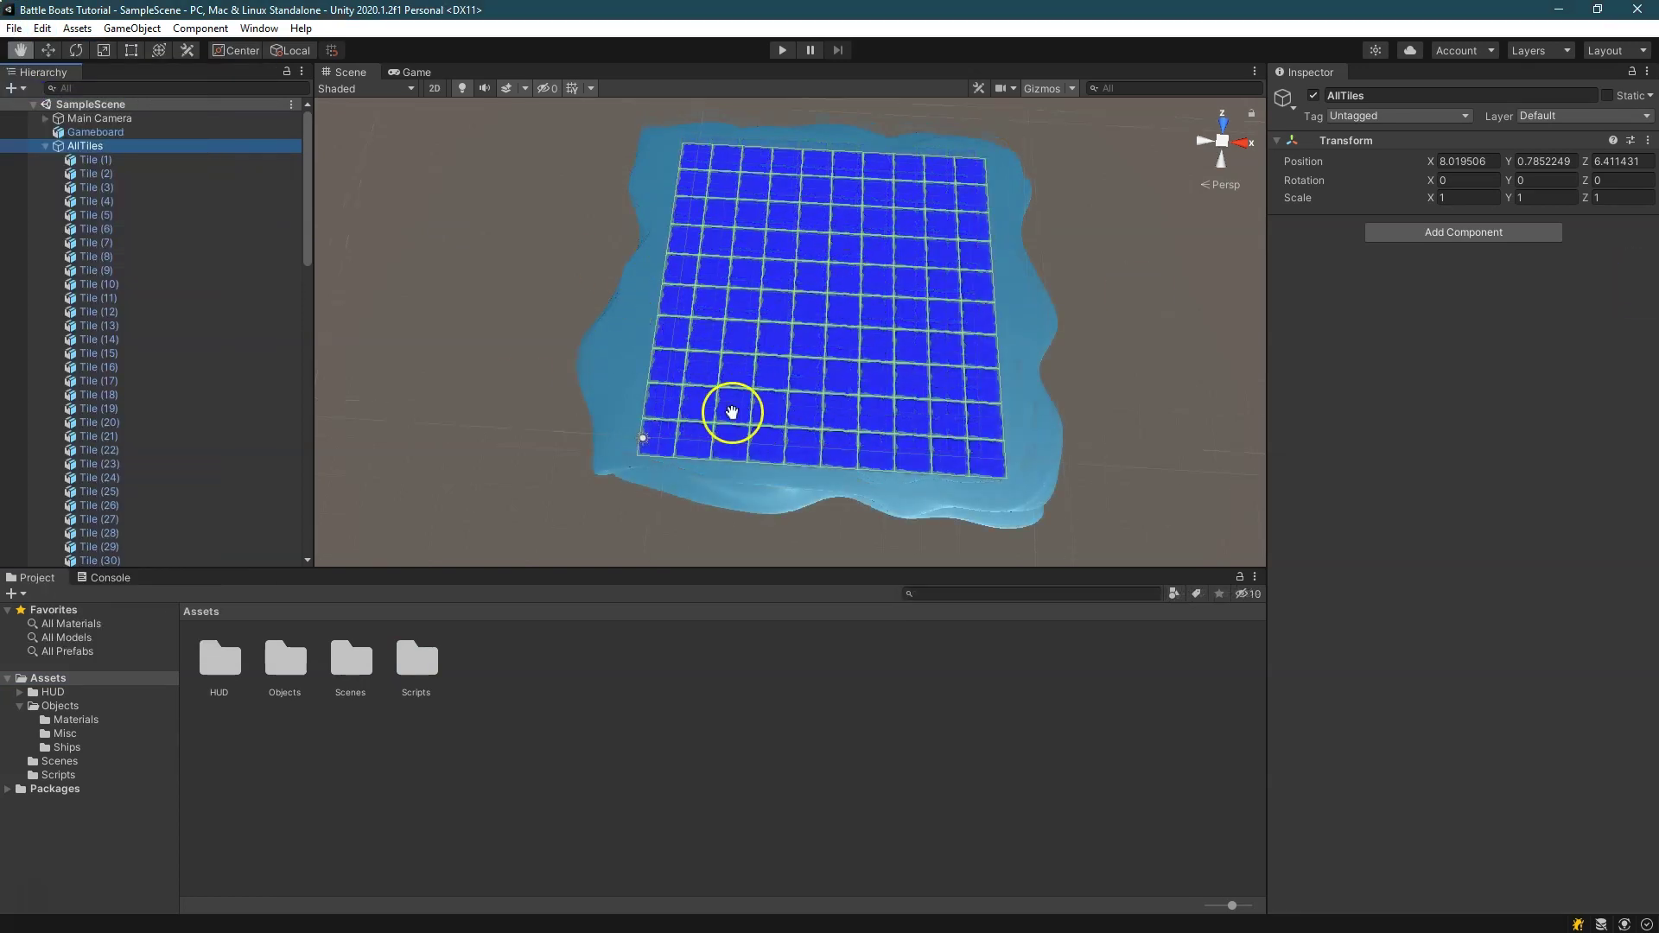
pyautogui.click(42, 149)
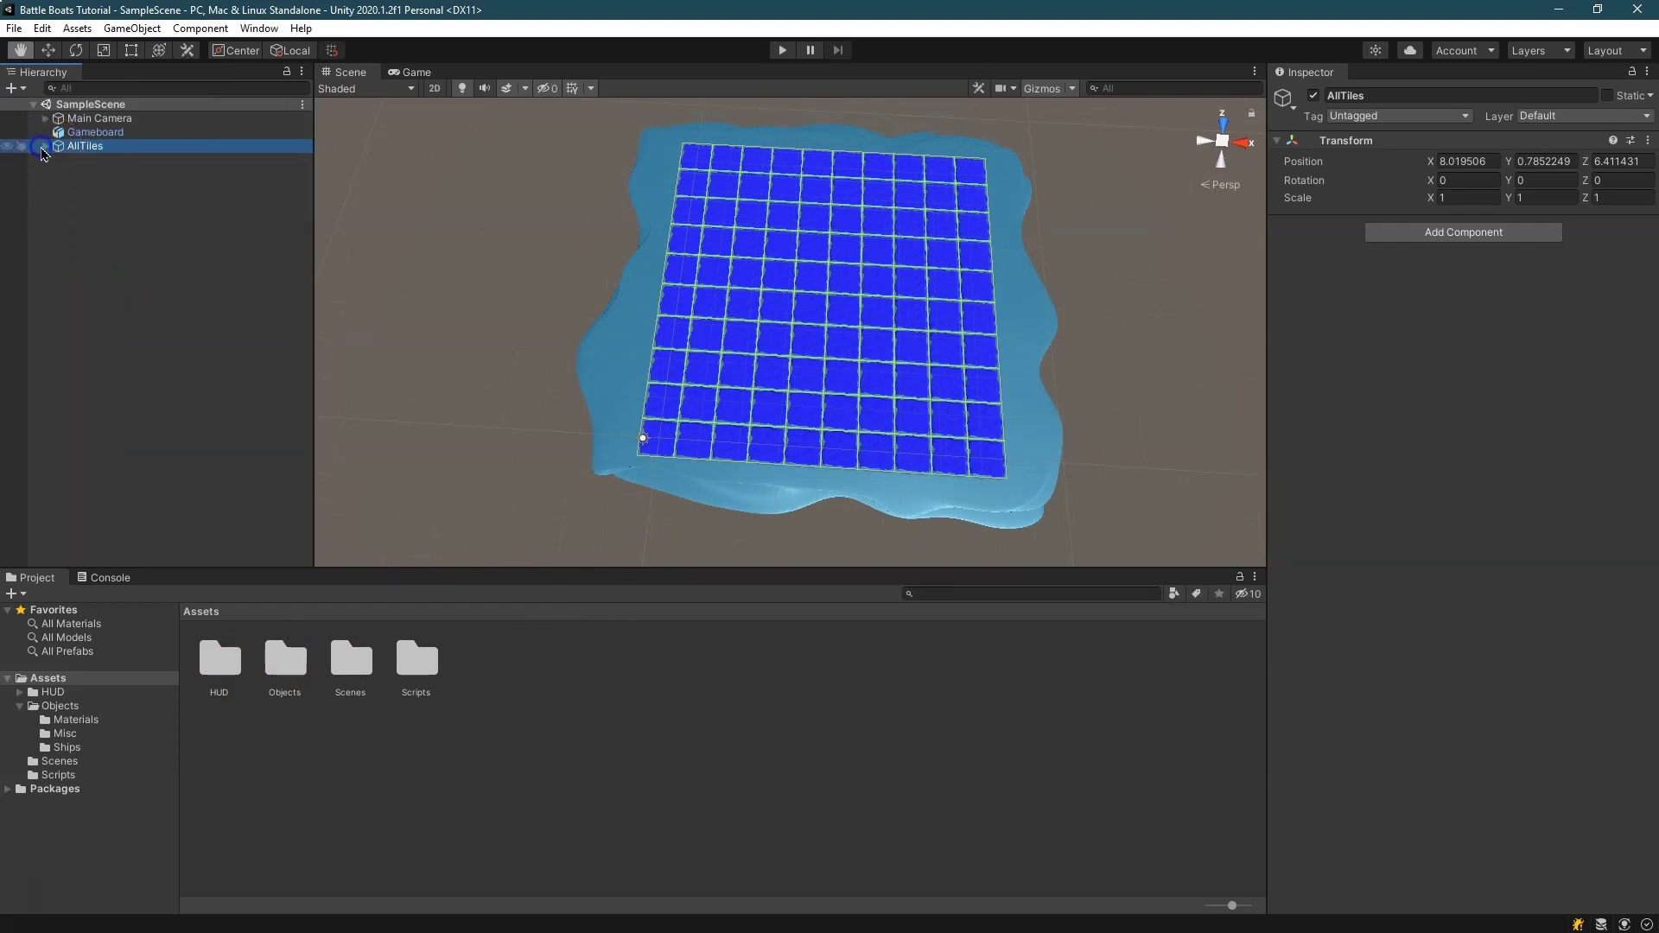
# Place the Carrier v9 1 model from the Objects/Ships folder onto the tiles of the gameboard
pyautogui.click(293, 658)
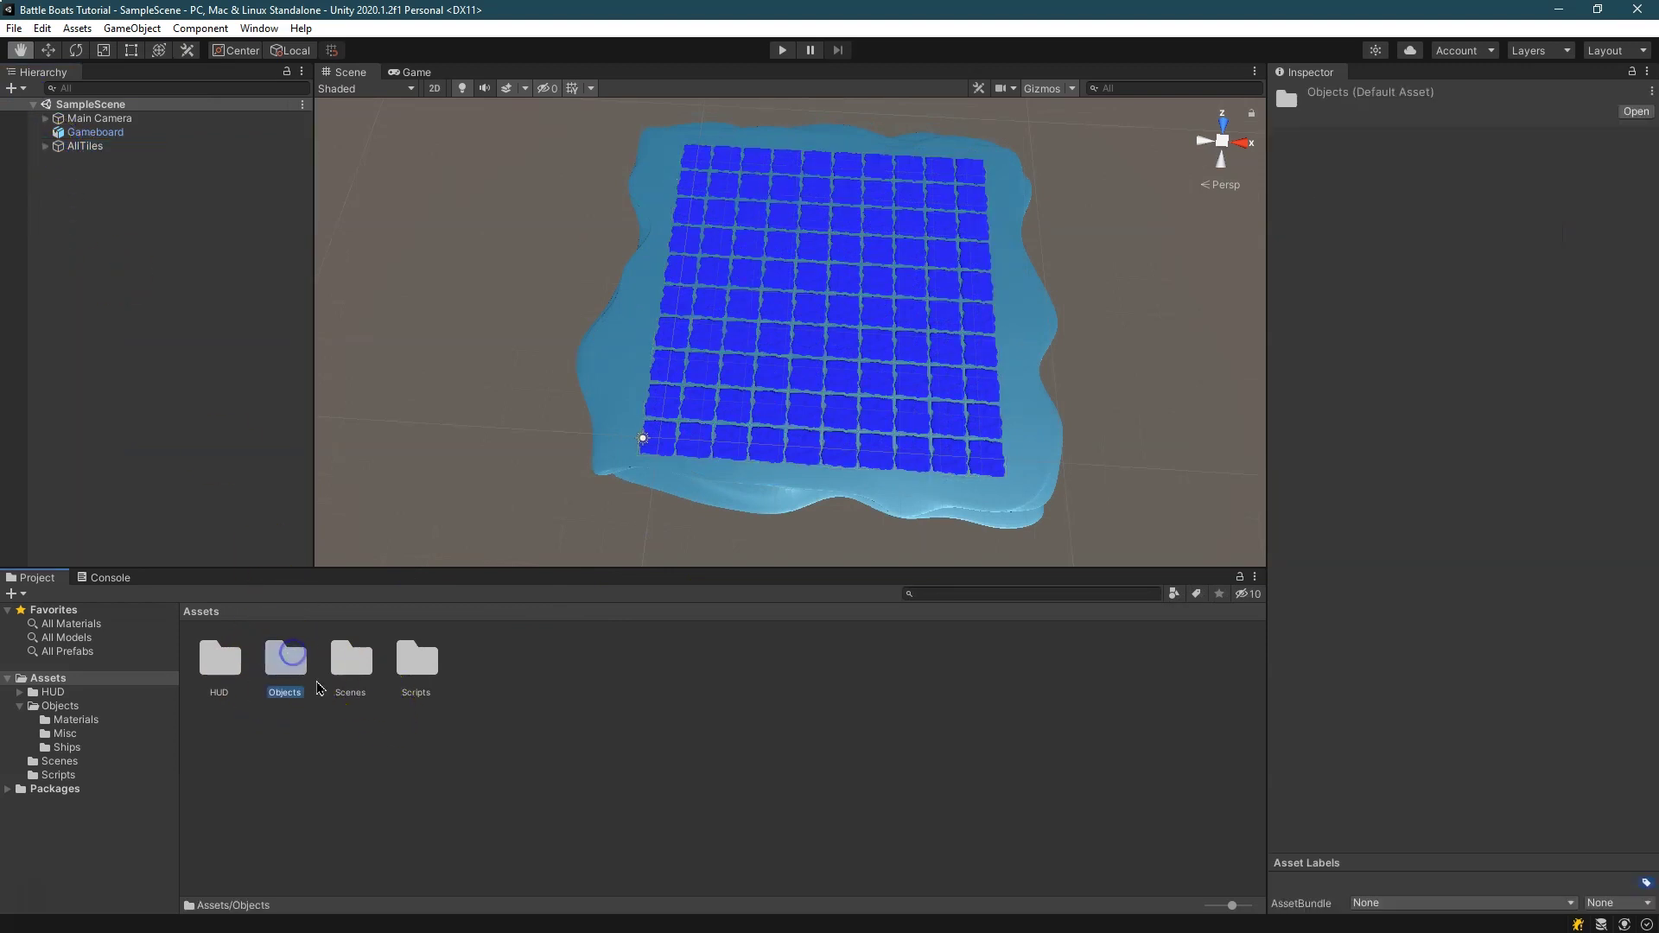
pyautogui.doubleClick(293, 659)
pyautogui.click(219, 678)
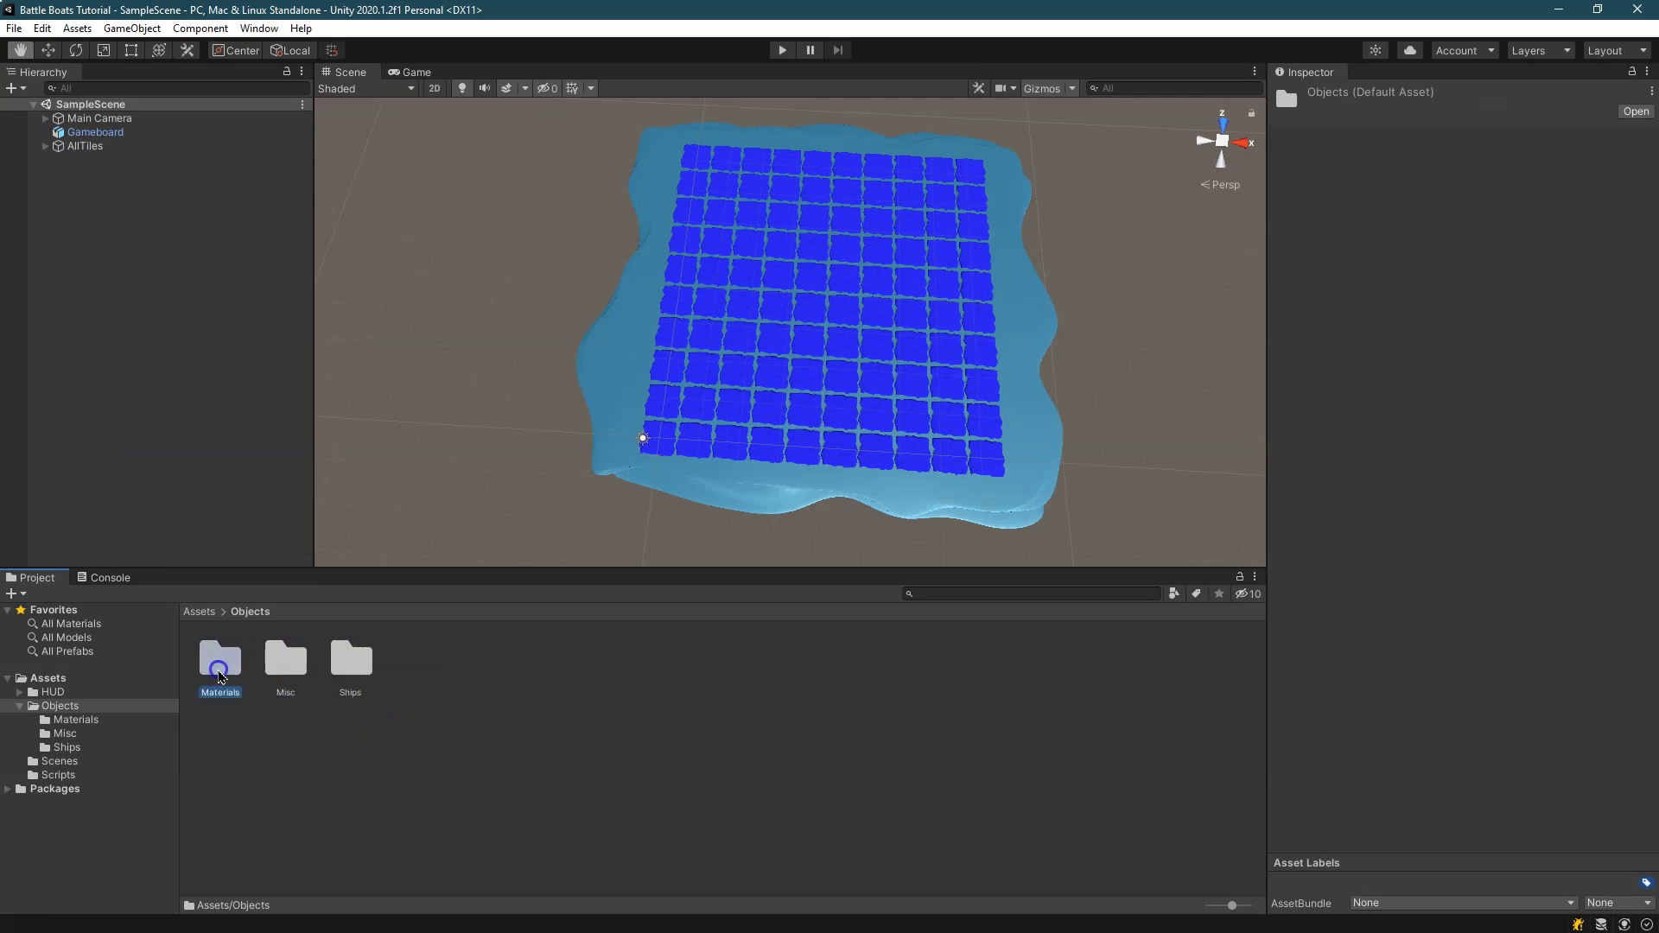
pyautogui.click(343, 649)
pyautogui.doubleClick(346, 652)
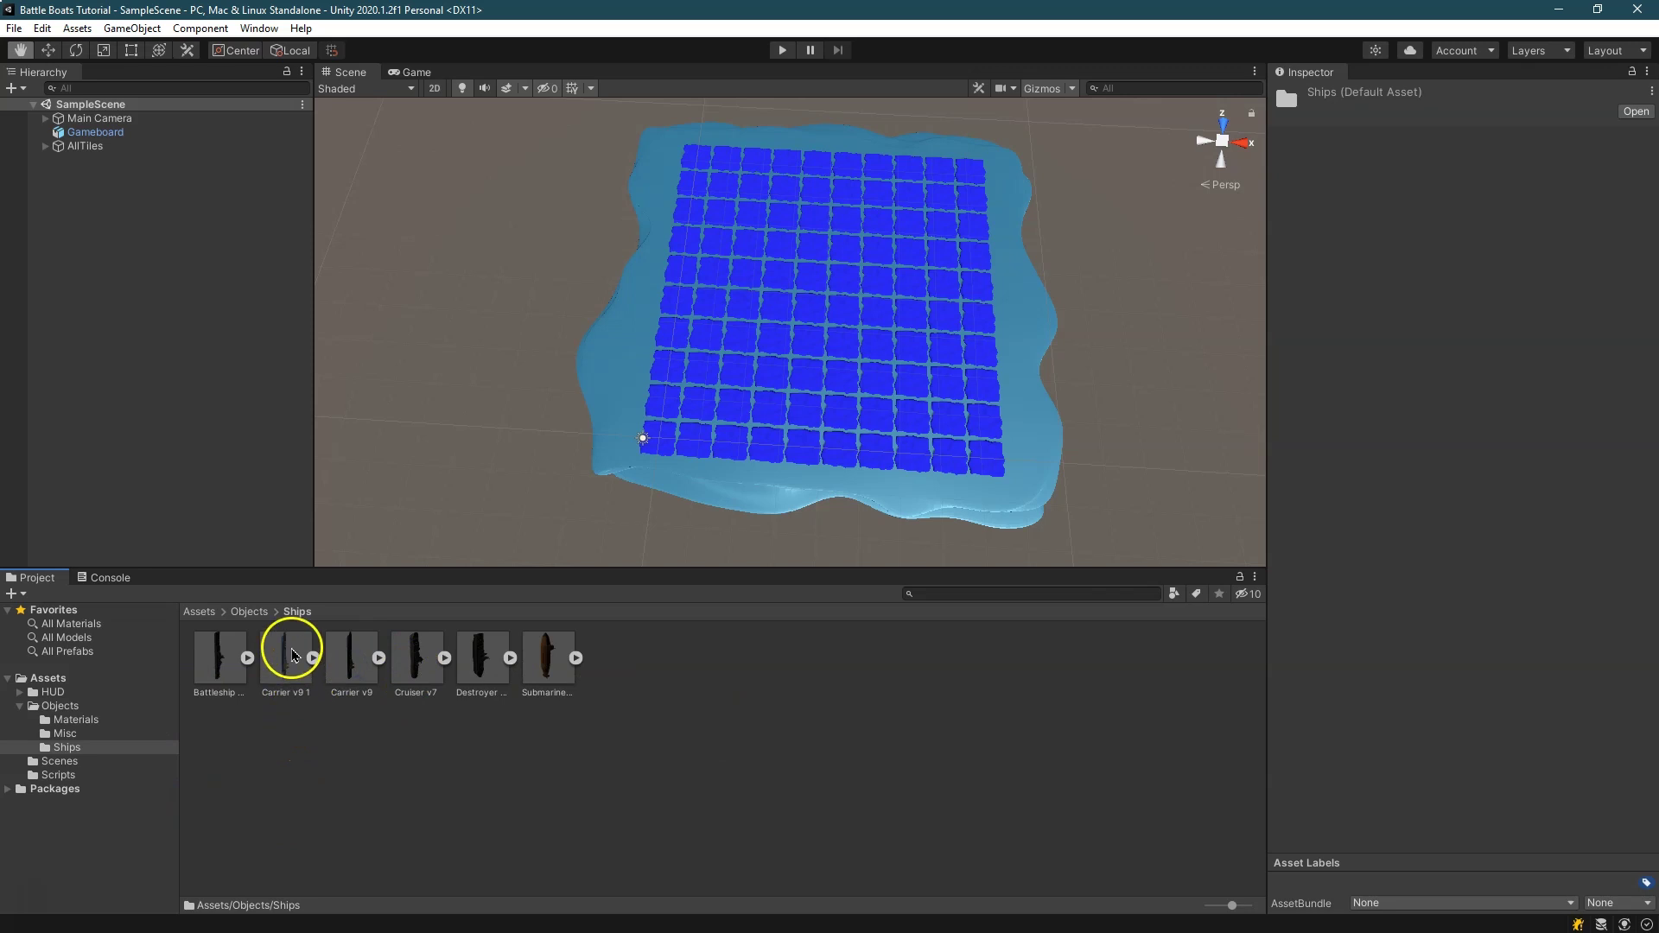
pyautogui.moveTo(292, 668); pyautogui.dragTo(890, 339)
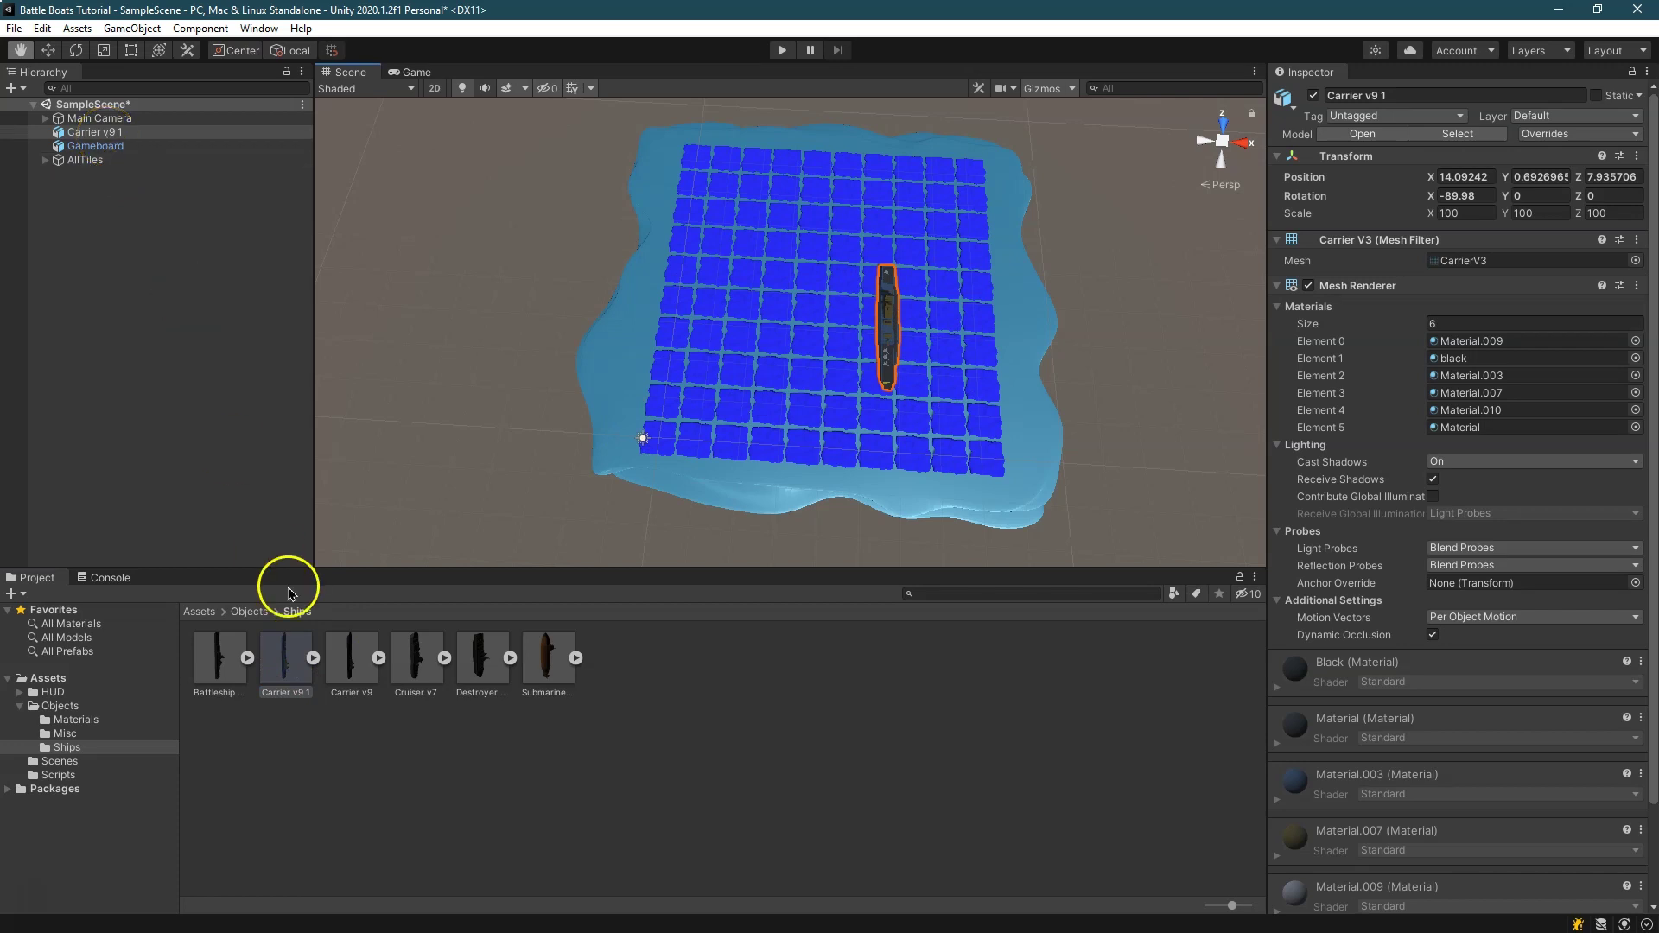
# Examine the carrier up close from several angles and from the side to see how it sits on the tiles
pyautogui.doubleClick(81, 133)
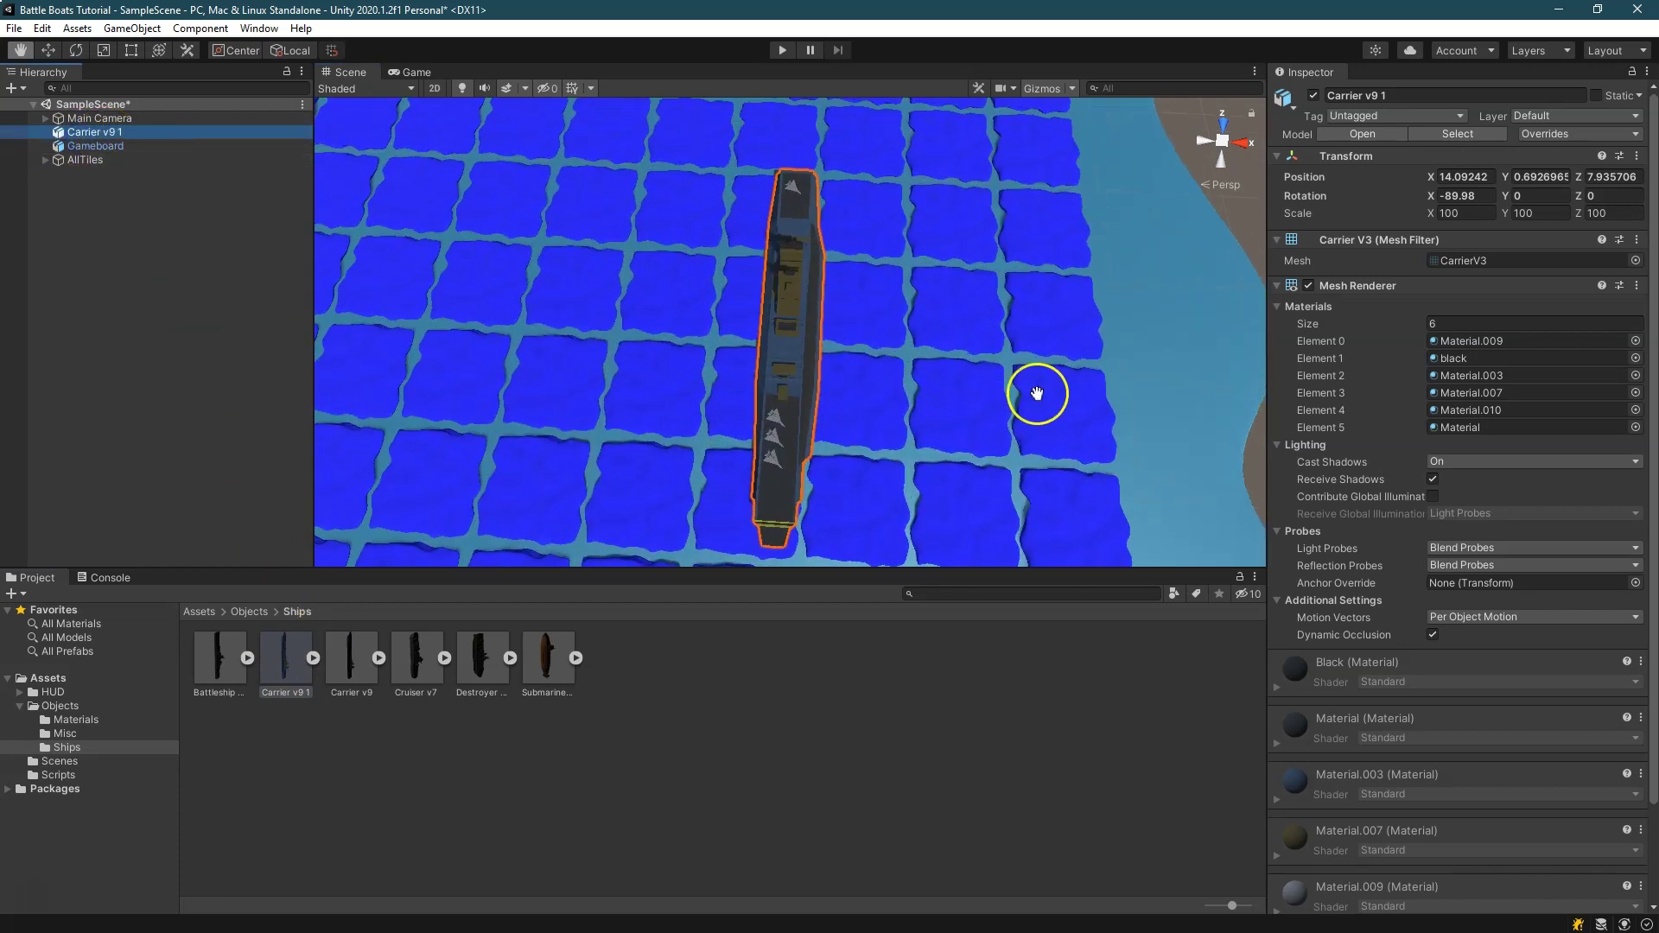
pyautogui.moveTo(900, 352); pyautogui.dragTo(733, 238, button='right')
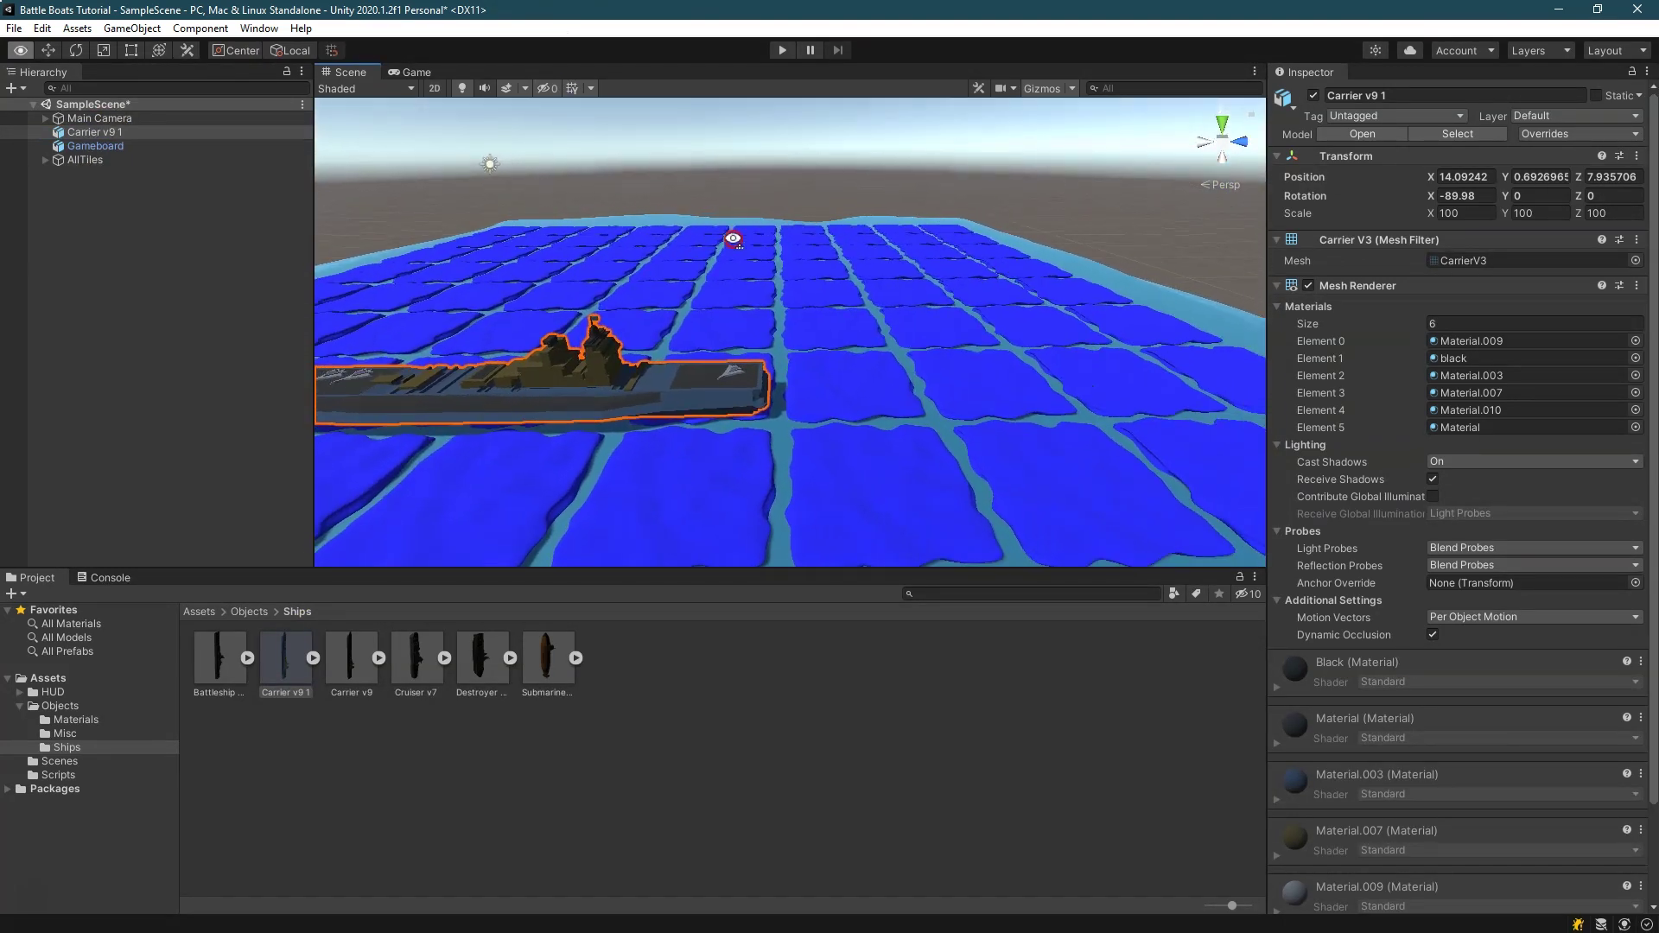
pyautogui.moveTo(595, 320); pyautogui.dragTo(785, 340, button='middle')
pyautogui.scroll(4, 815, 344)
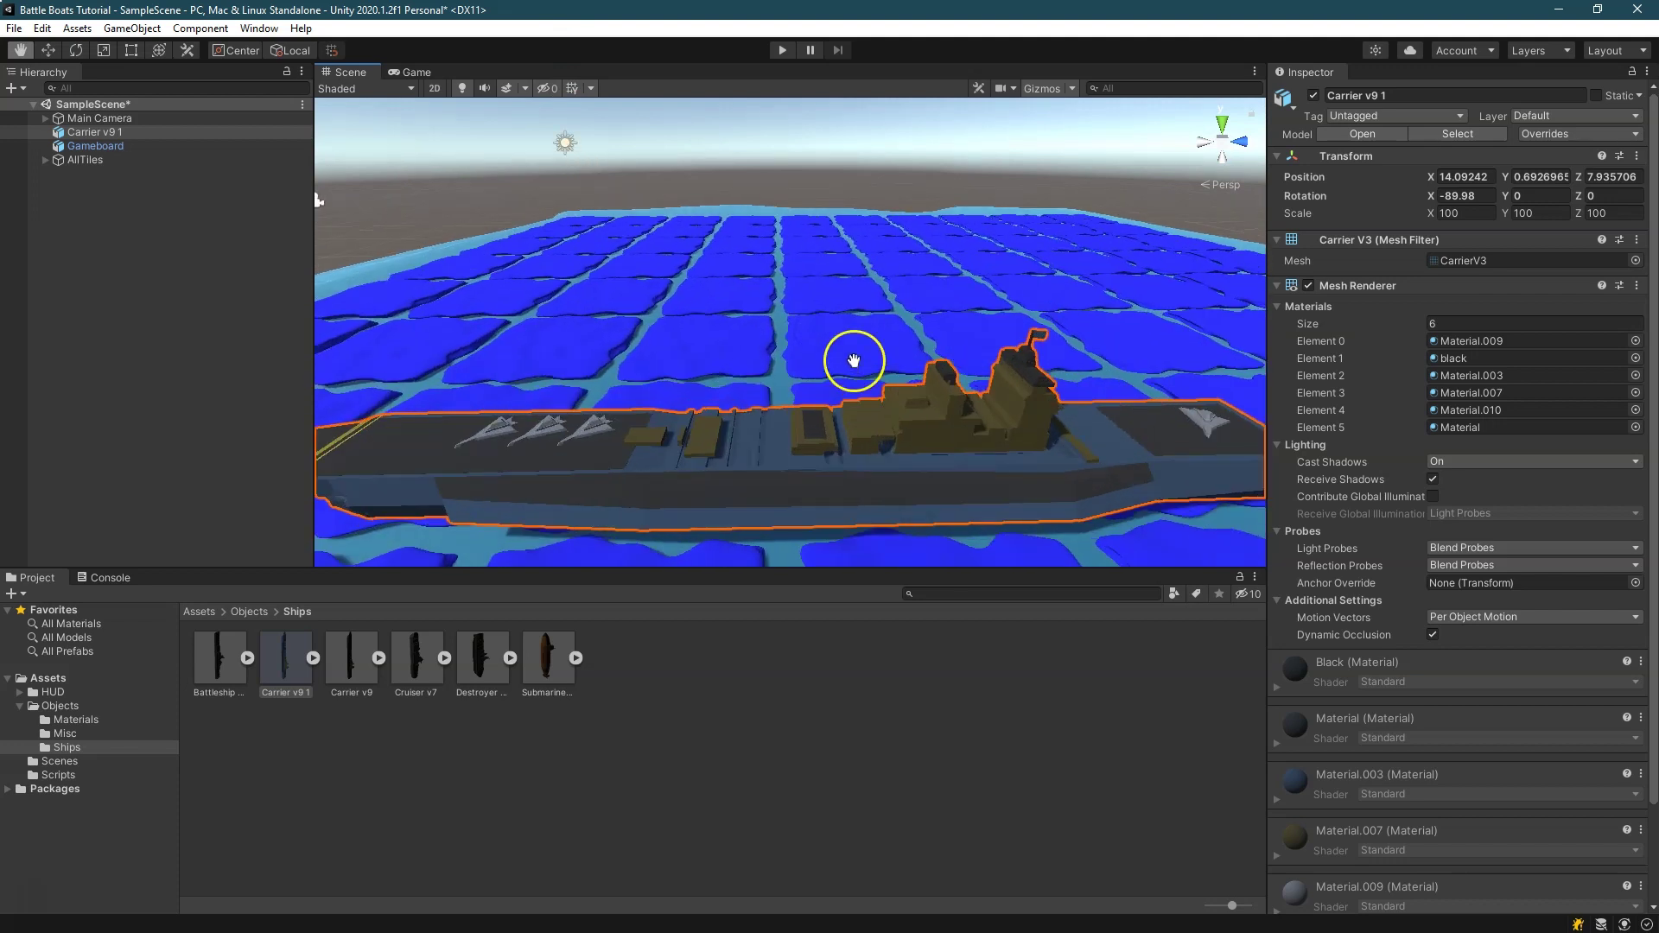
pyautogui.moveTo(1038, 378)
pyautogui.mouseDown(button='right')
pyautogui.moveTo(955, 345)
pyautogui.moveTo(1062, 388)
pyautogui.mouseUp(button='right')
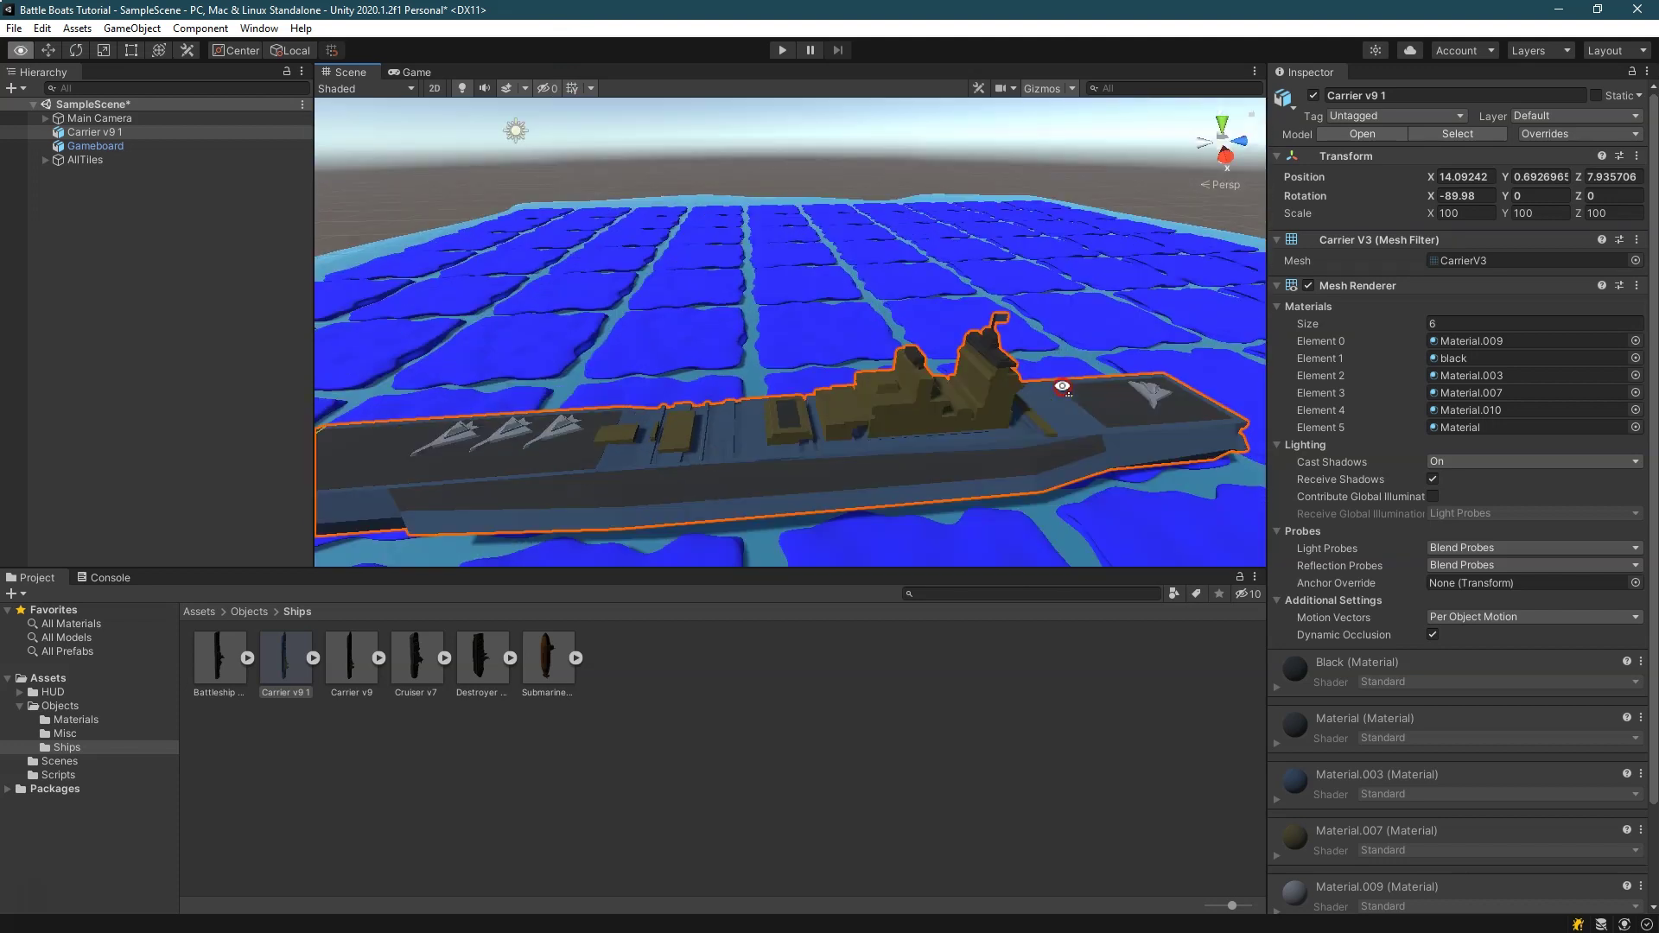
pyautogui.scroll(-3, 670, 432)
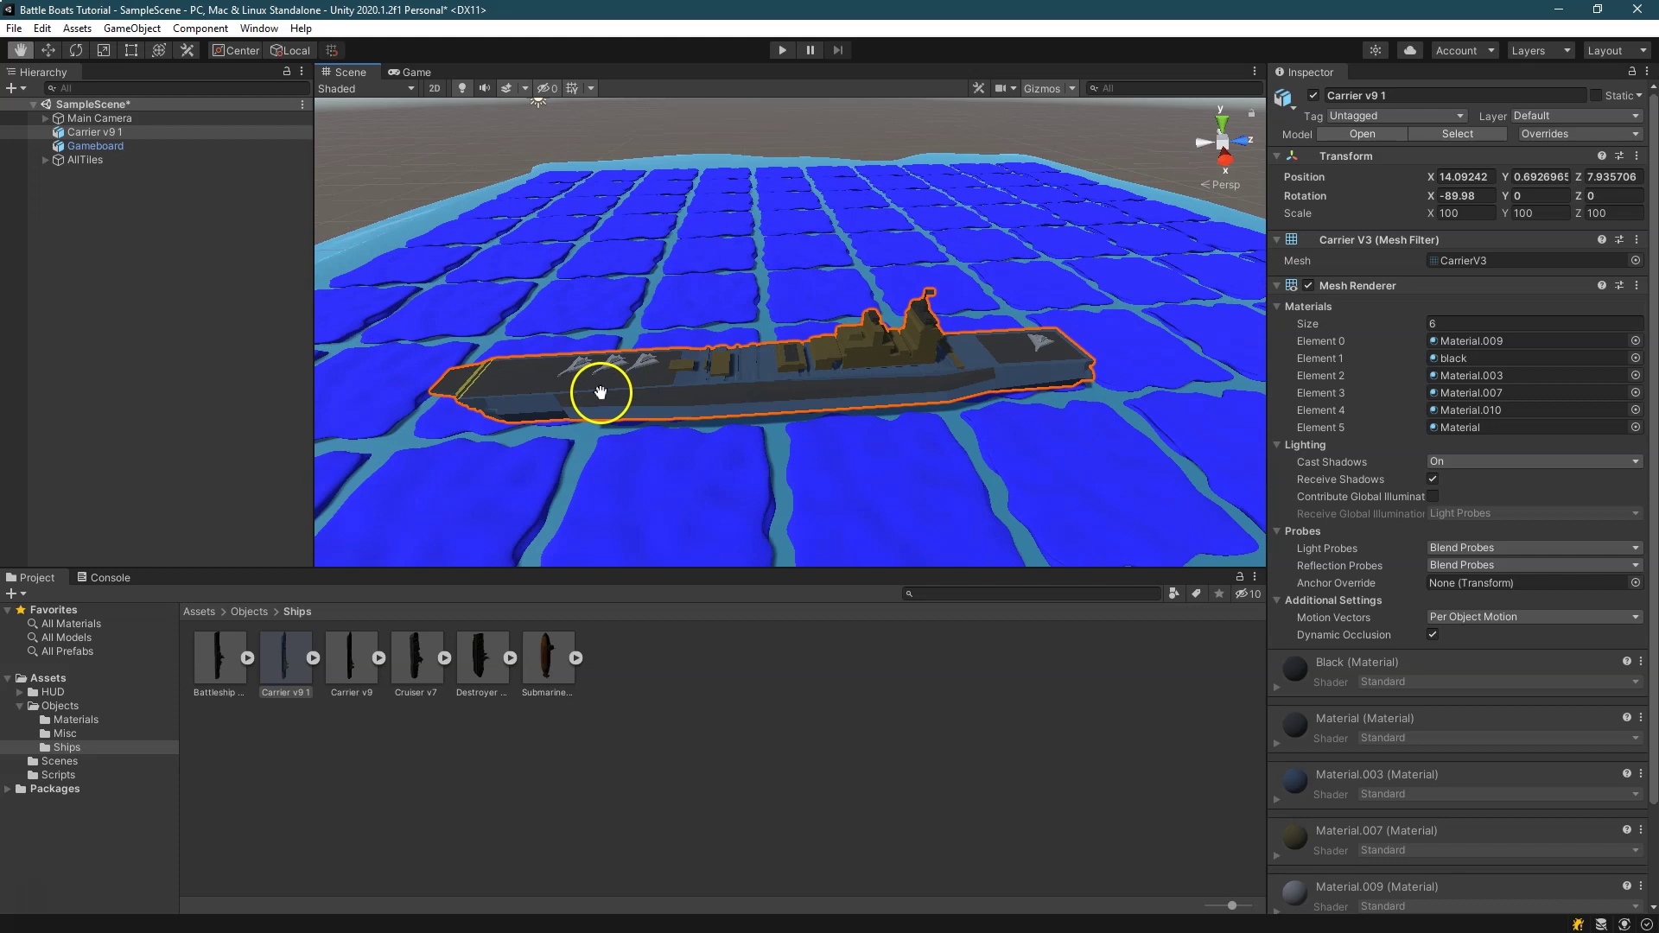
pyautogui.click(1223, 165)
pyautogui.scroll(-4, 1016, 174)
pyautogui.moveTo(887, 237); pyautogui.dragTo(899, 297)
# Set the carrier's X position to 0 and frame it in the scene
pyautogui.click(95, 134)
pyautogui.click(1479, 186)
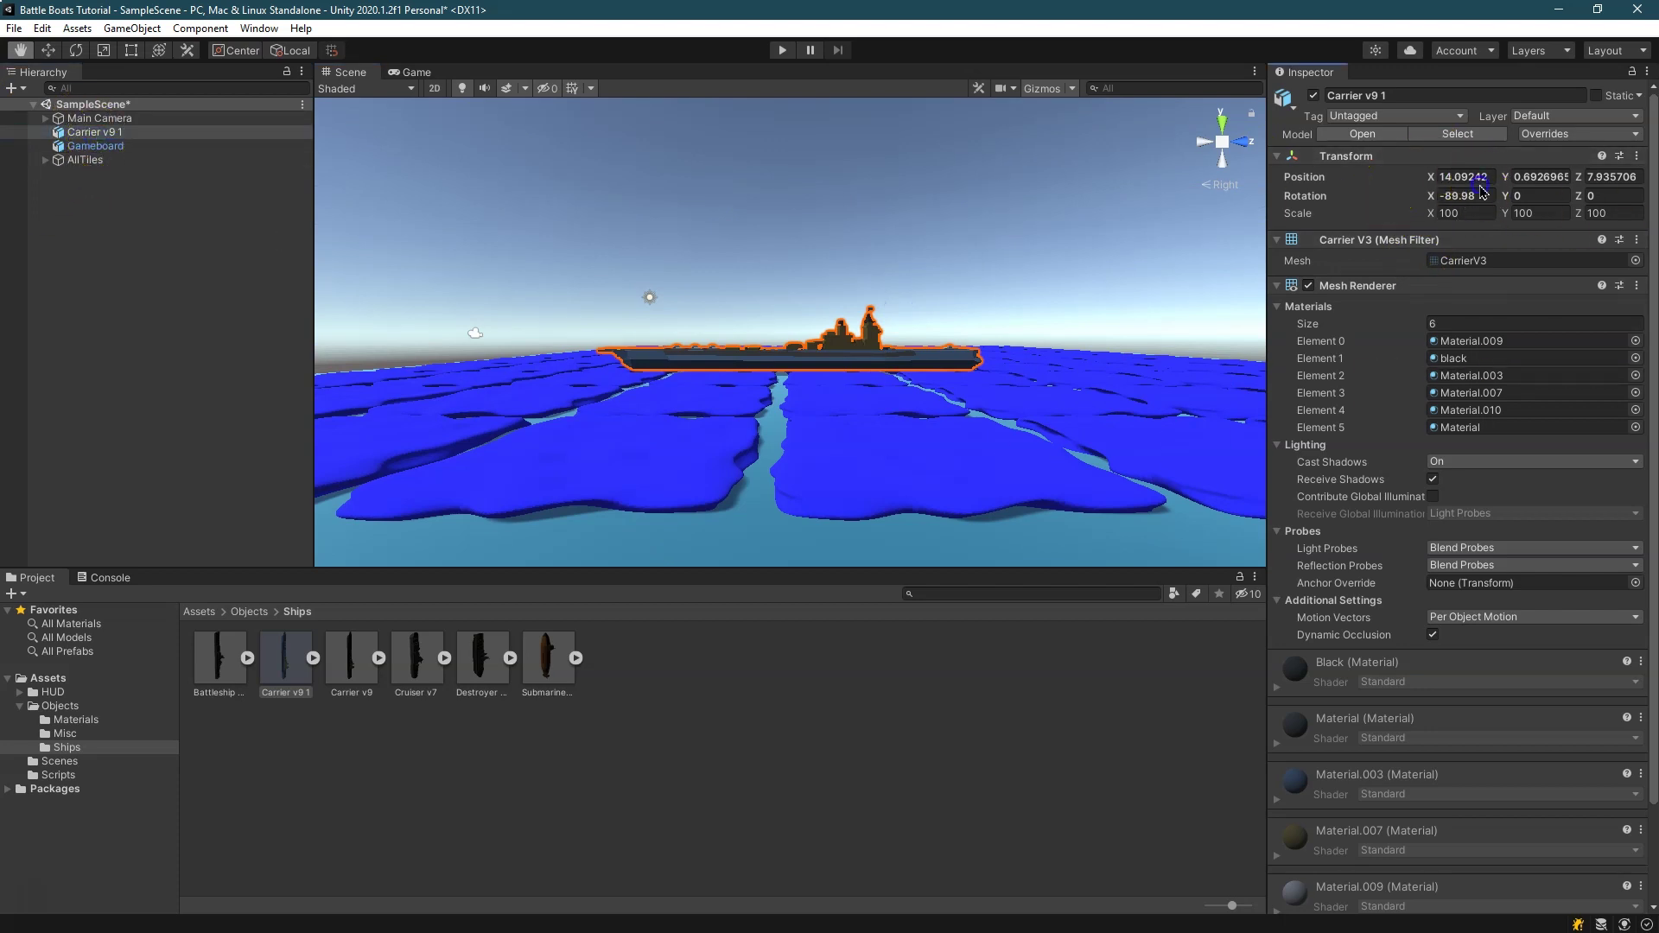
pyautogui.write('0')
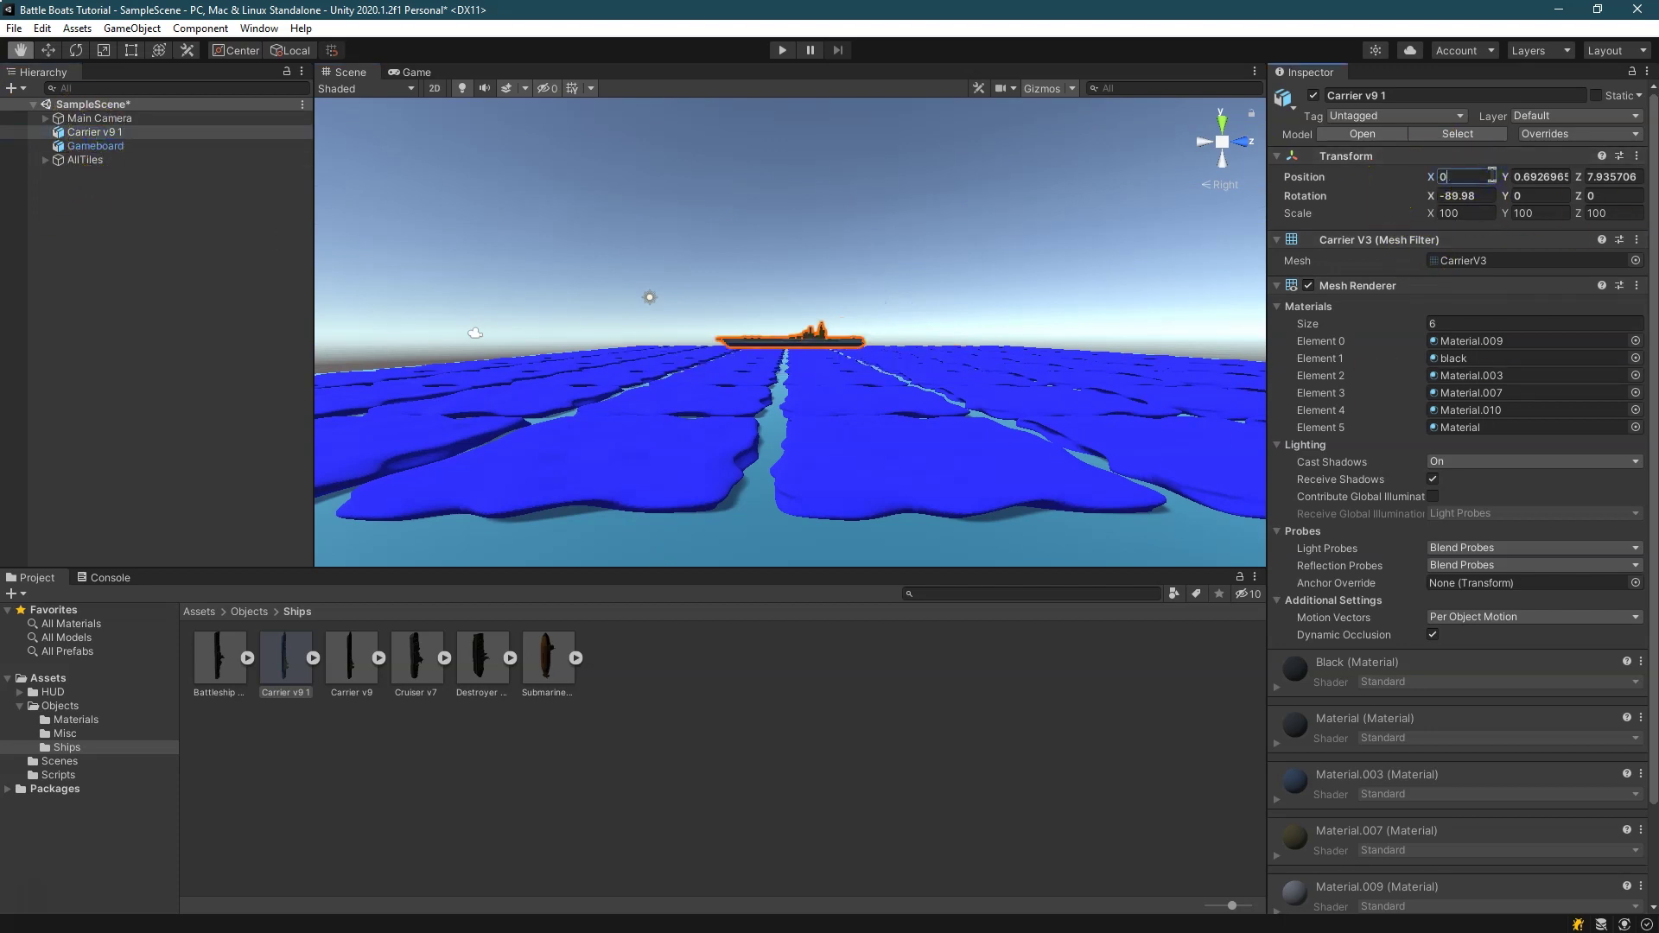
pyautogui.doubleClick(90, 133)
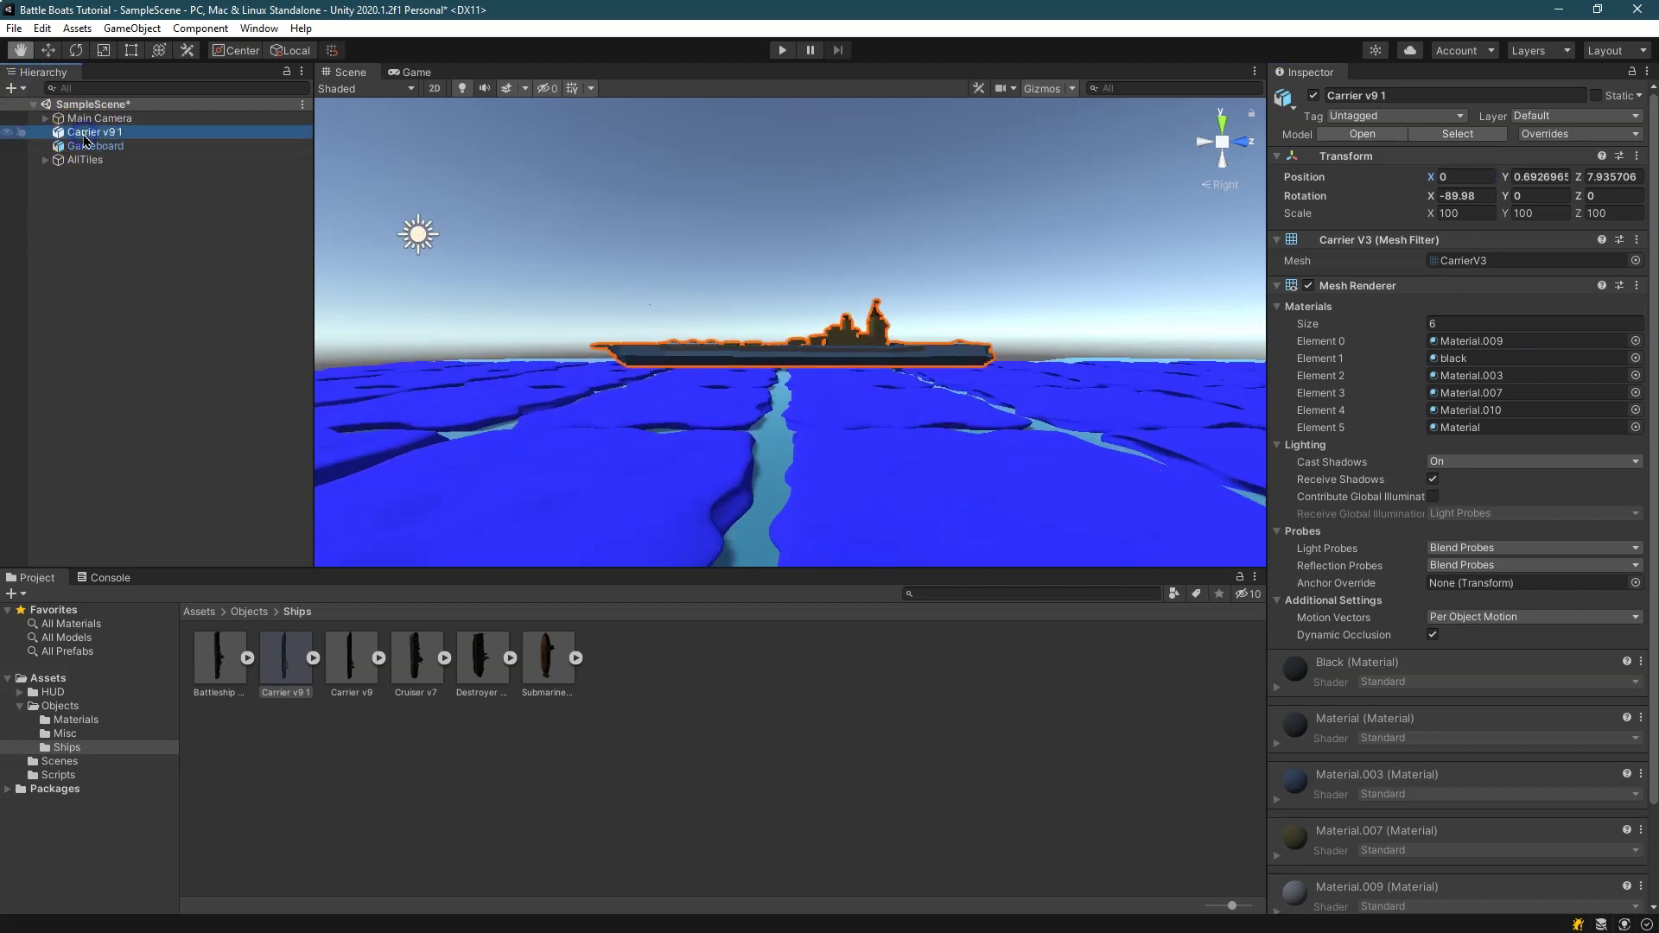
# Try Y position values of 0, 1 and 0.8 for the carrier to compare its height above the water
pyautogui.click(1521, 177)
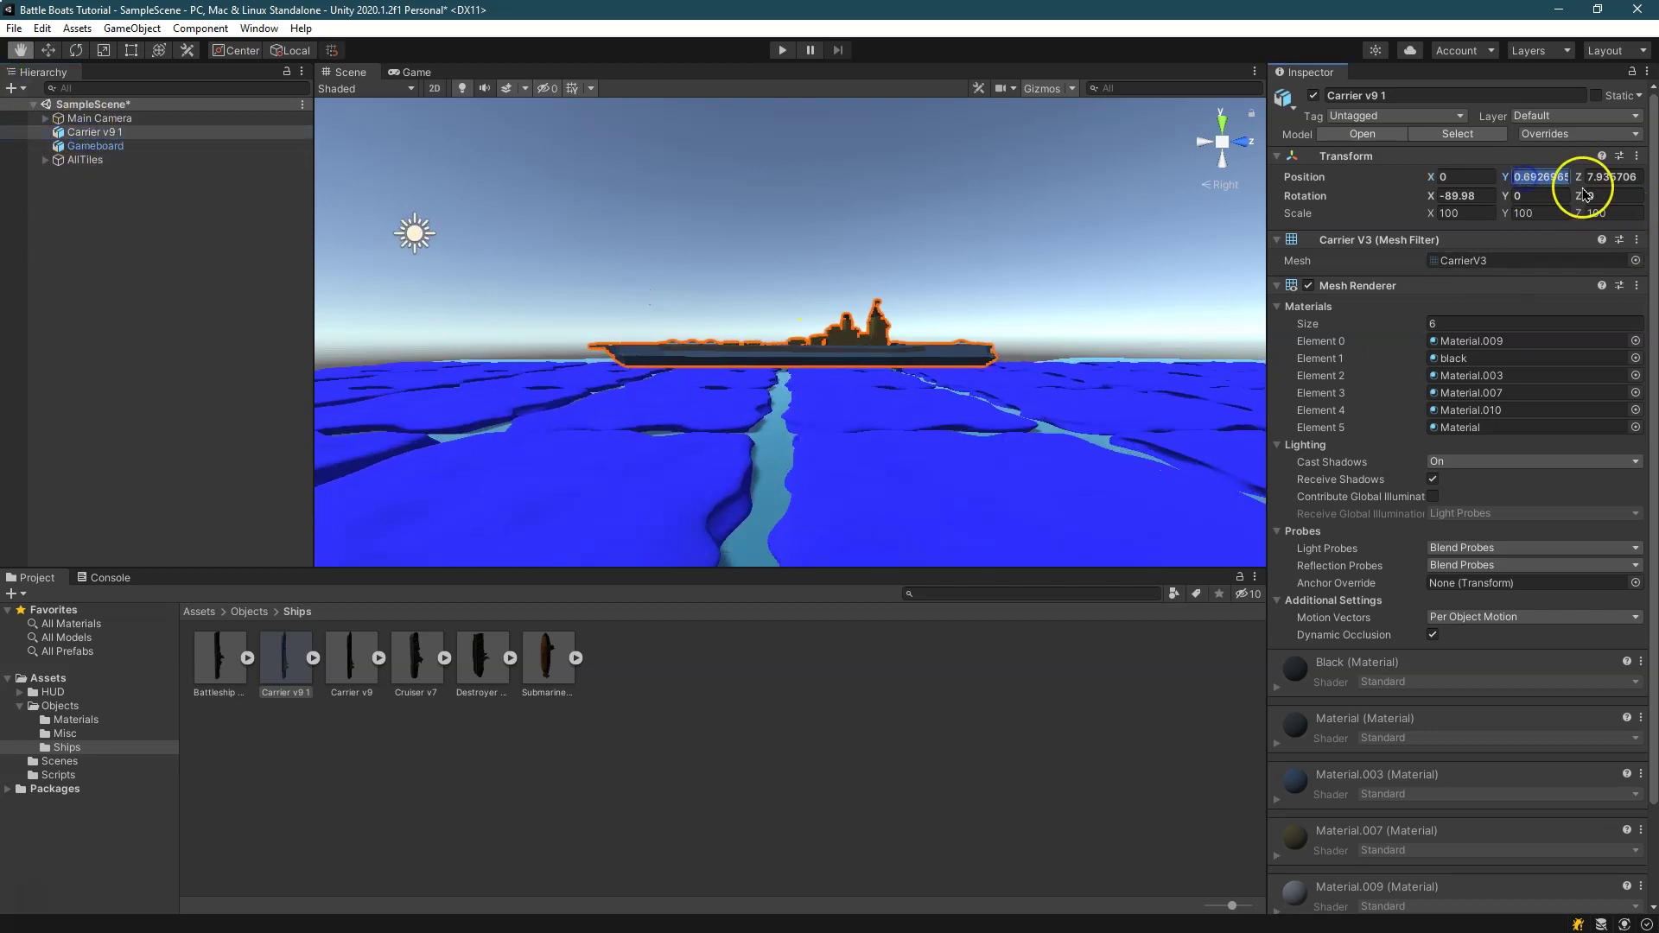
pyautogui.write('0')
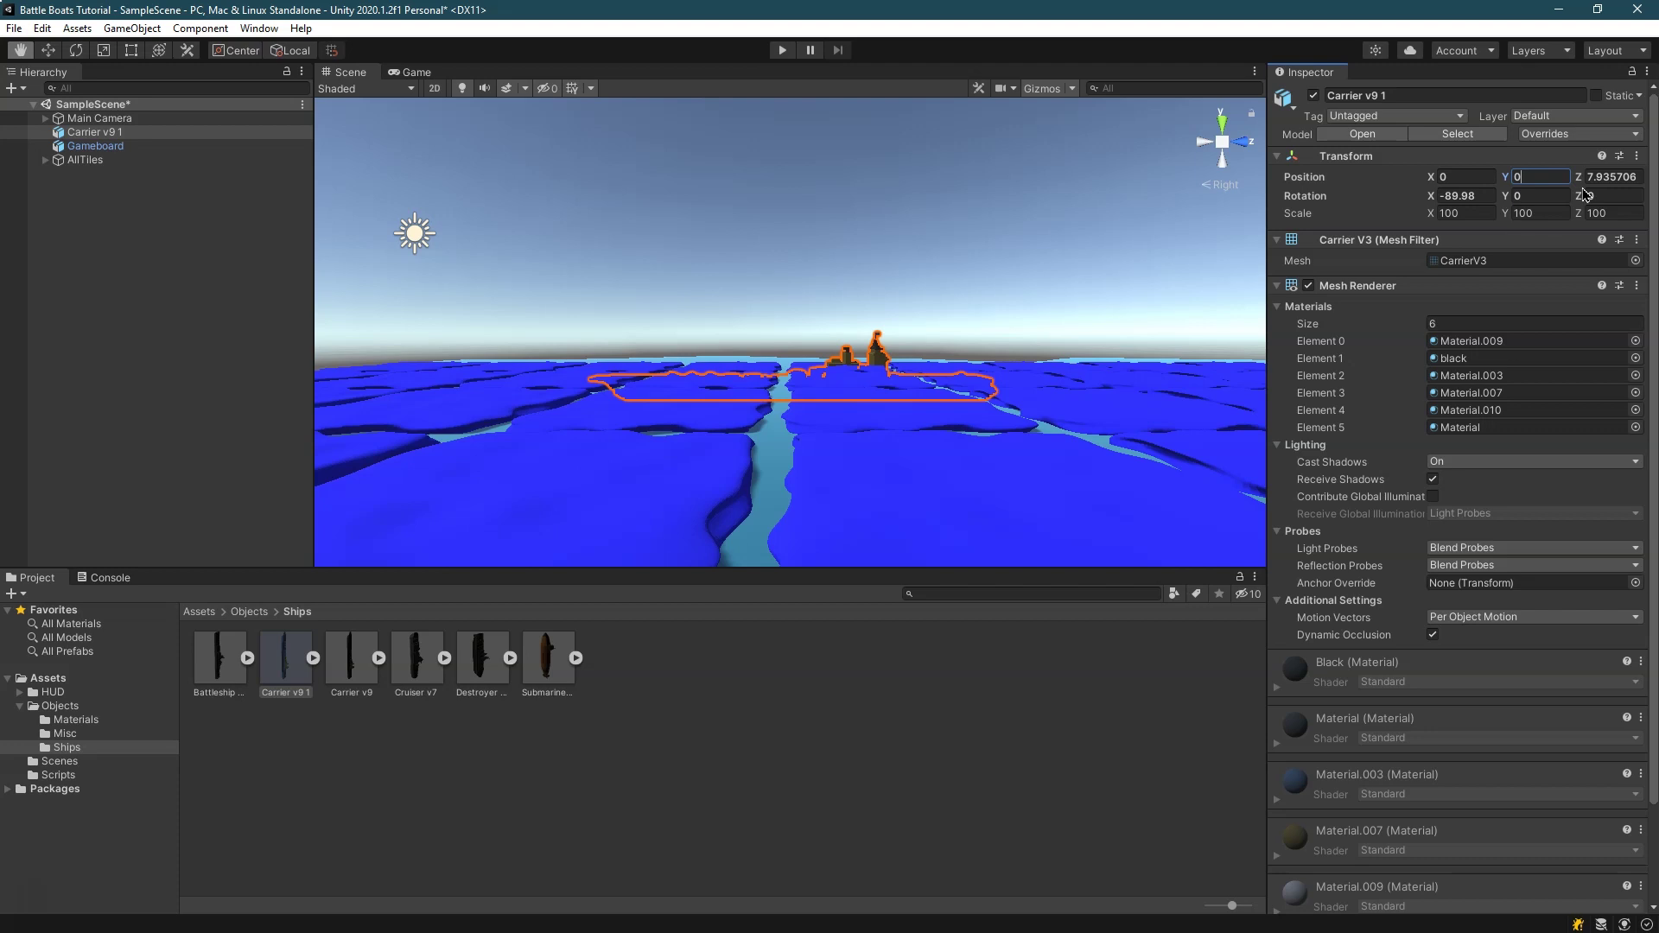
pyautogui.press('BackSpace')
pyautogui.write('1')
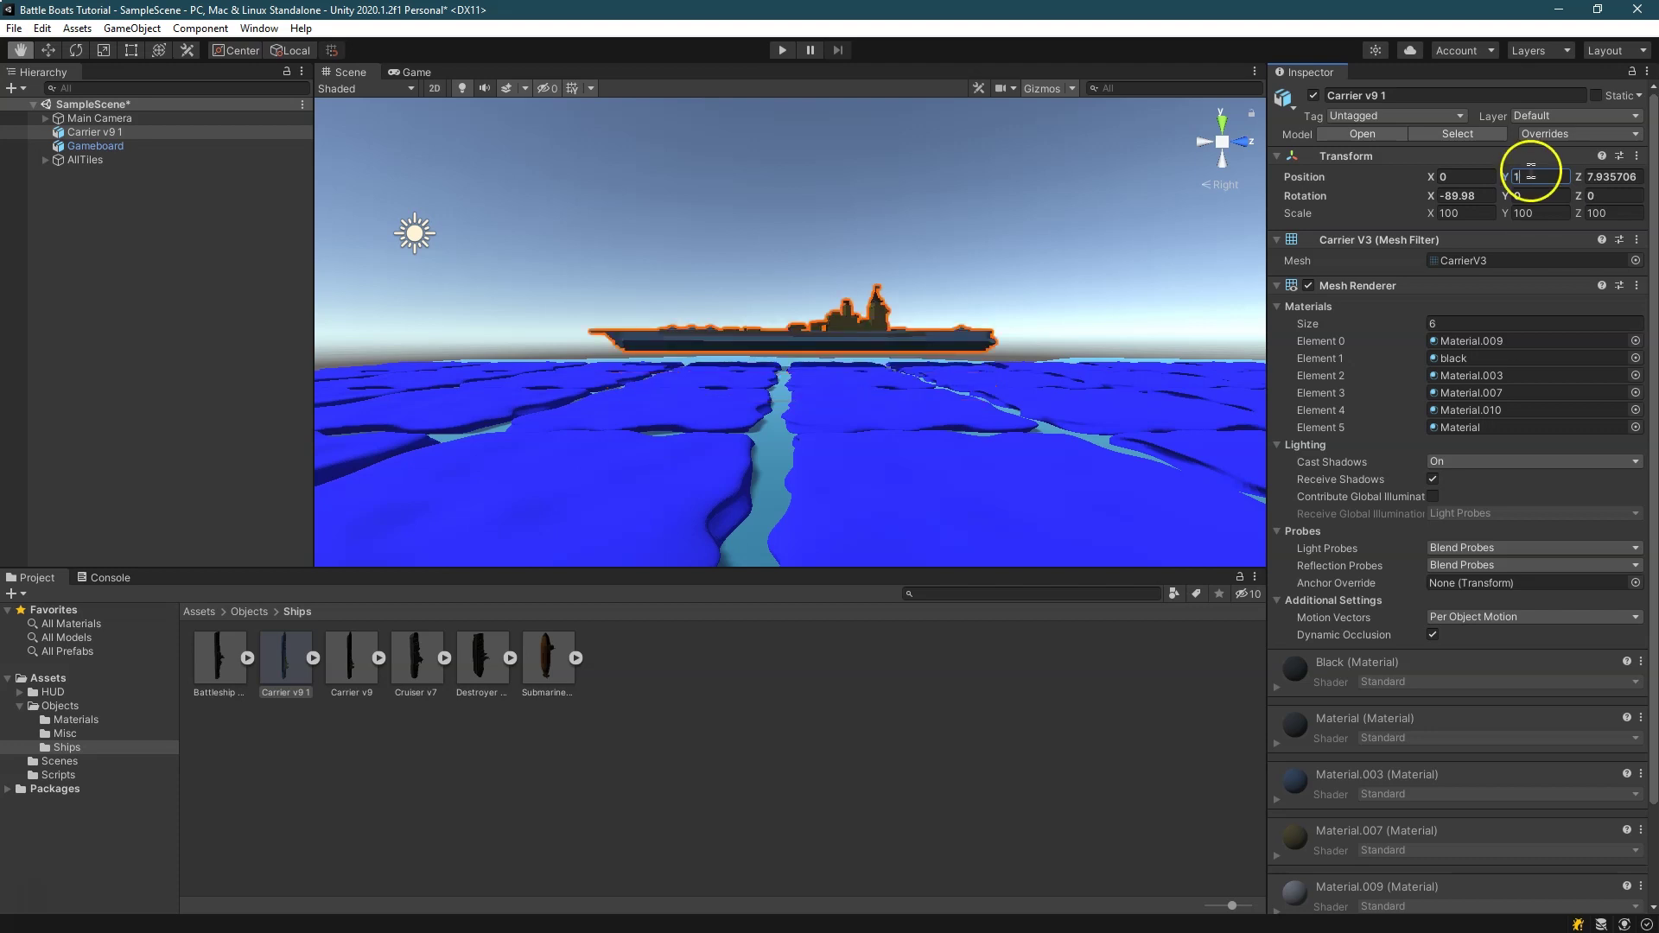
pyautogui.scroll(5, 804, 274)
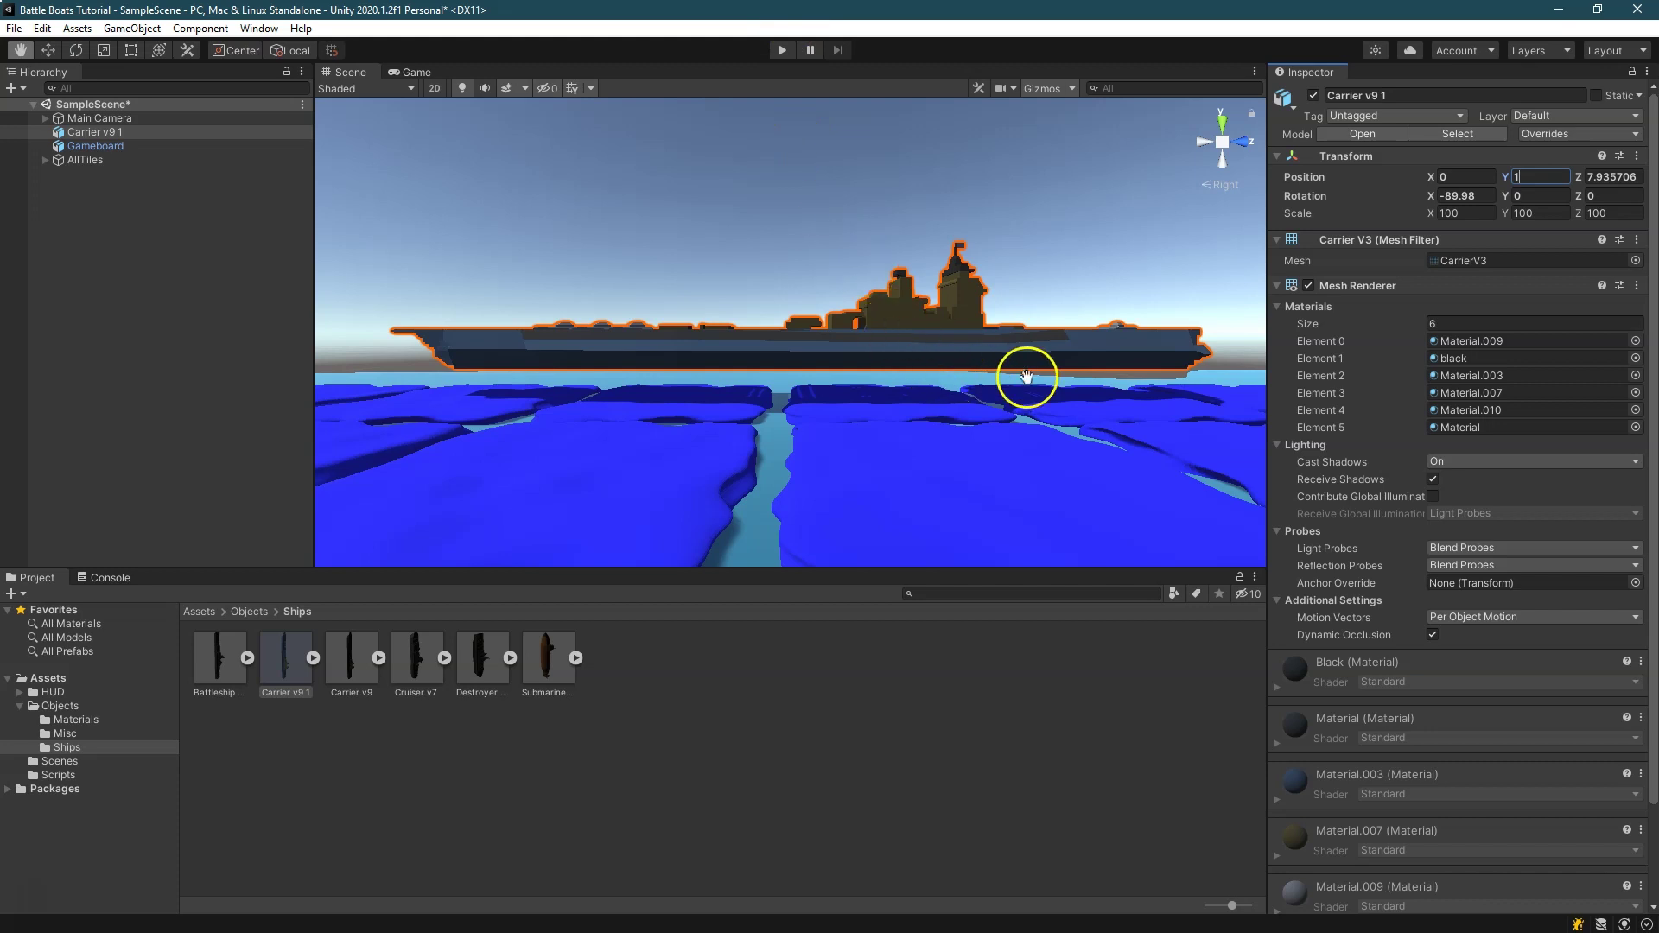
pyautogui.press('BackSpace')
pyautogui.write('.8')
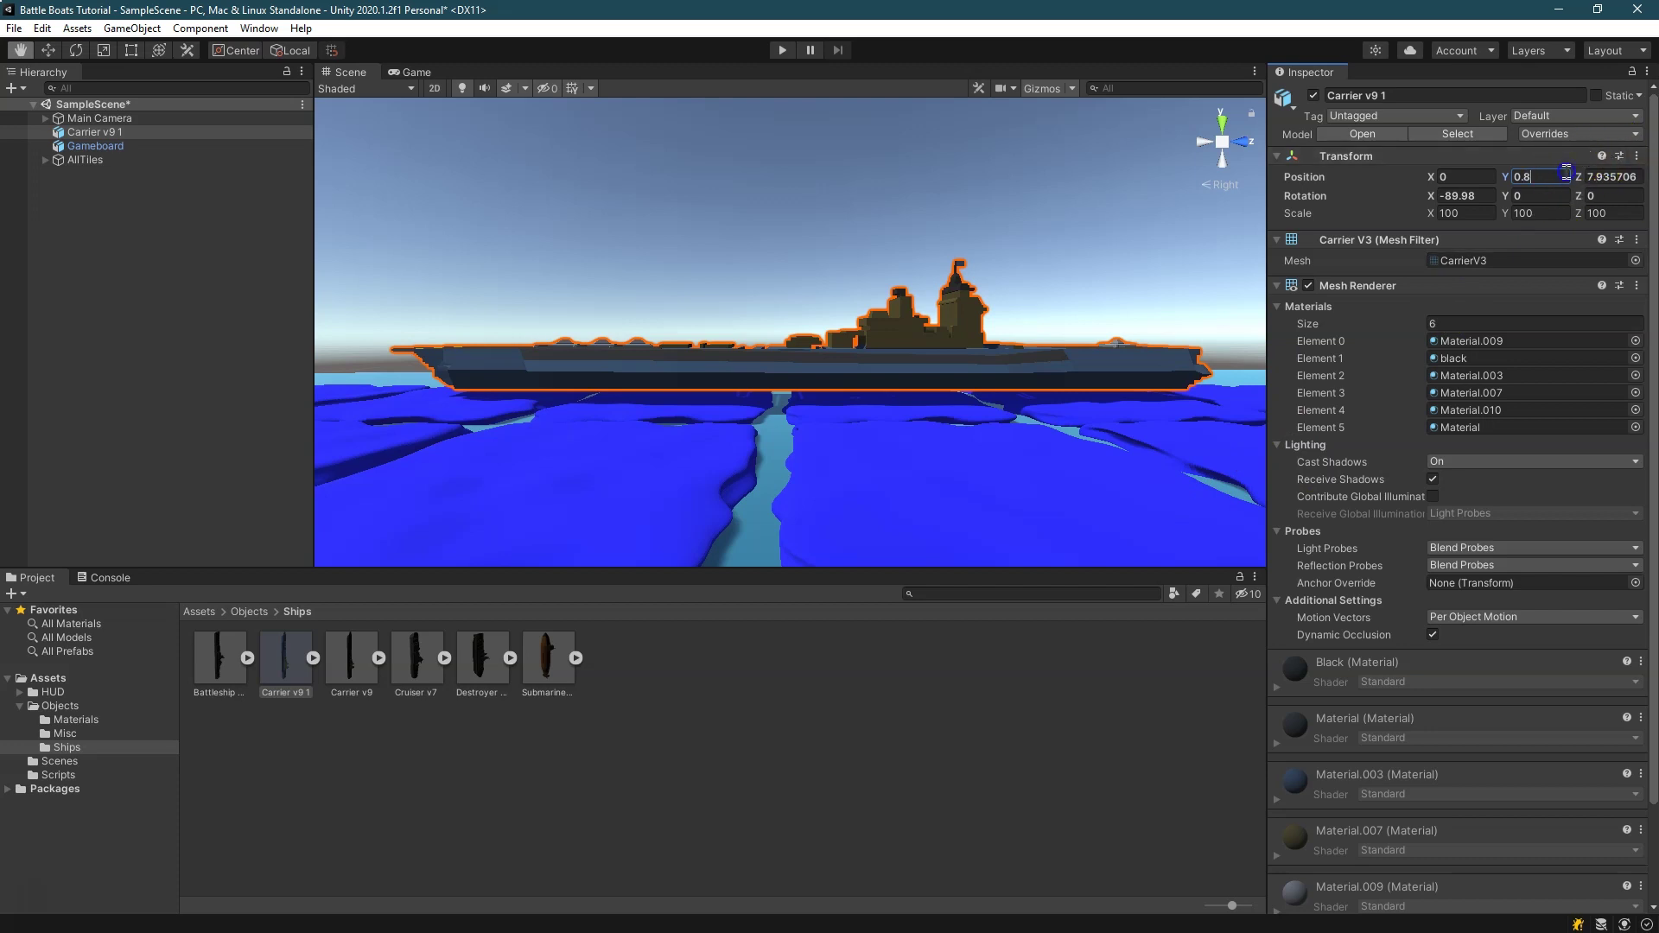
# Set the carrier's Y position to 1, its Z position to 0 and its X rotation to -90
pyautogui.moveTo(1544, 176); pyautogui.dragTo(1457, 167)
pyautogui.write('1')
pyautogui.press('Tab')
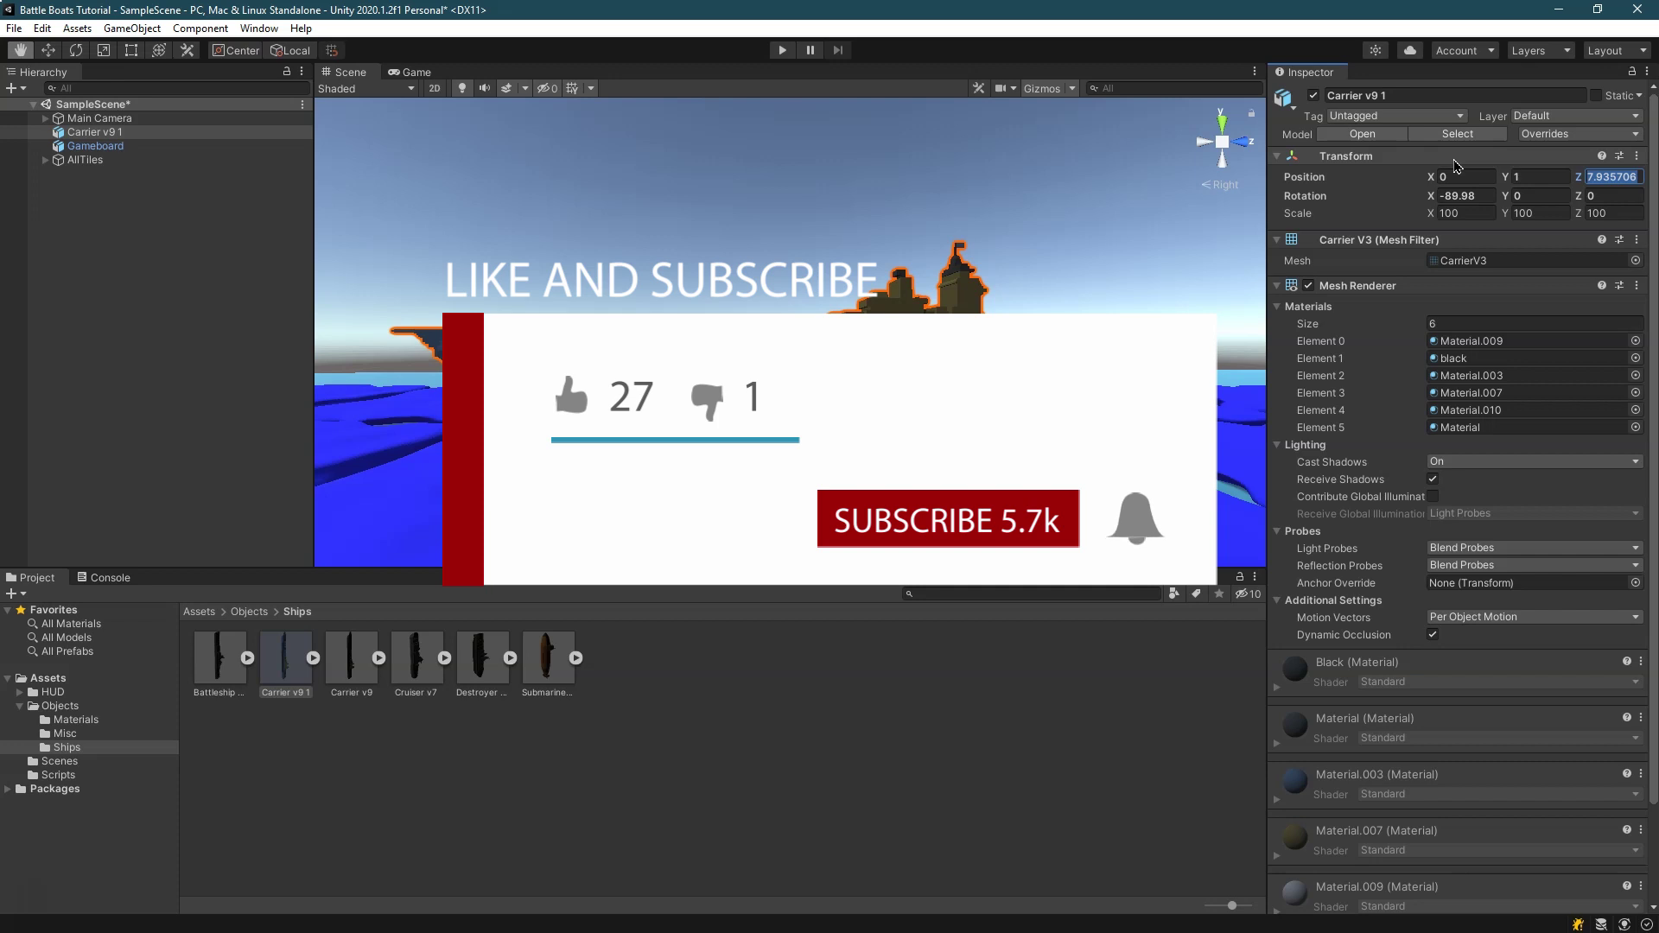
pyautogui.write('0')
pyautogui.scroll(-6, 620, 283)
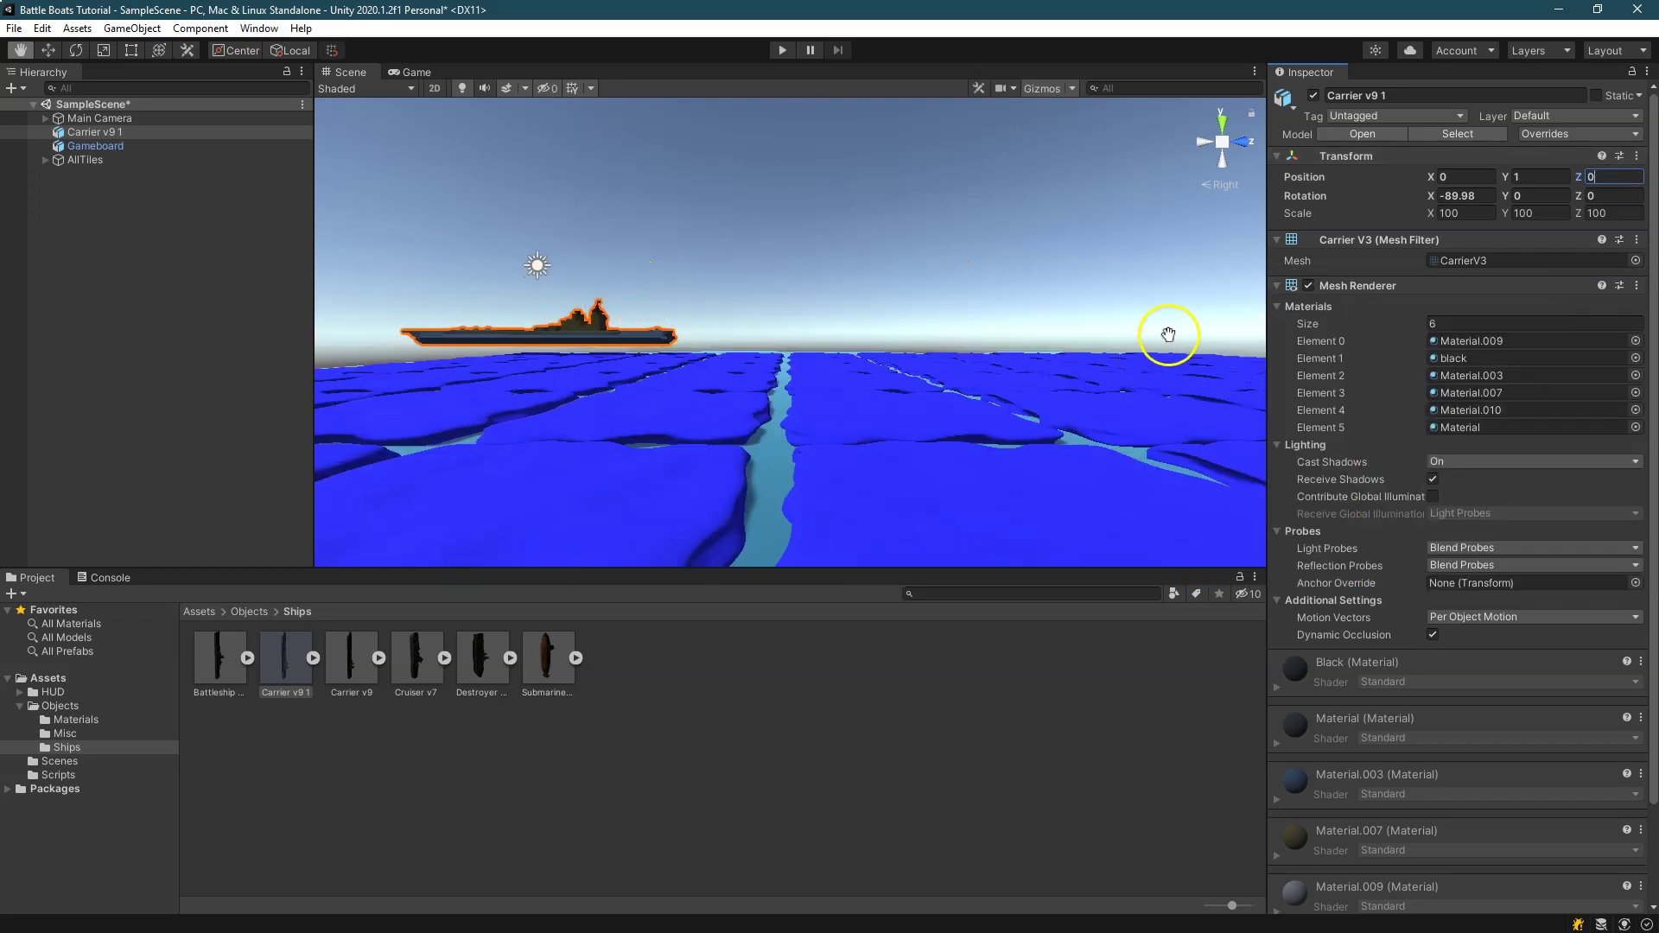
pyautogui.click(1479, 192)
pyautogui.write('-90')
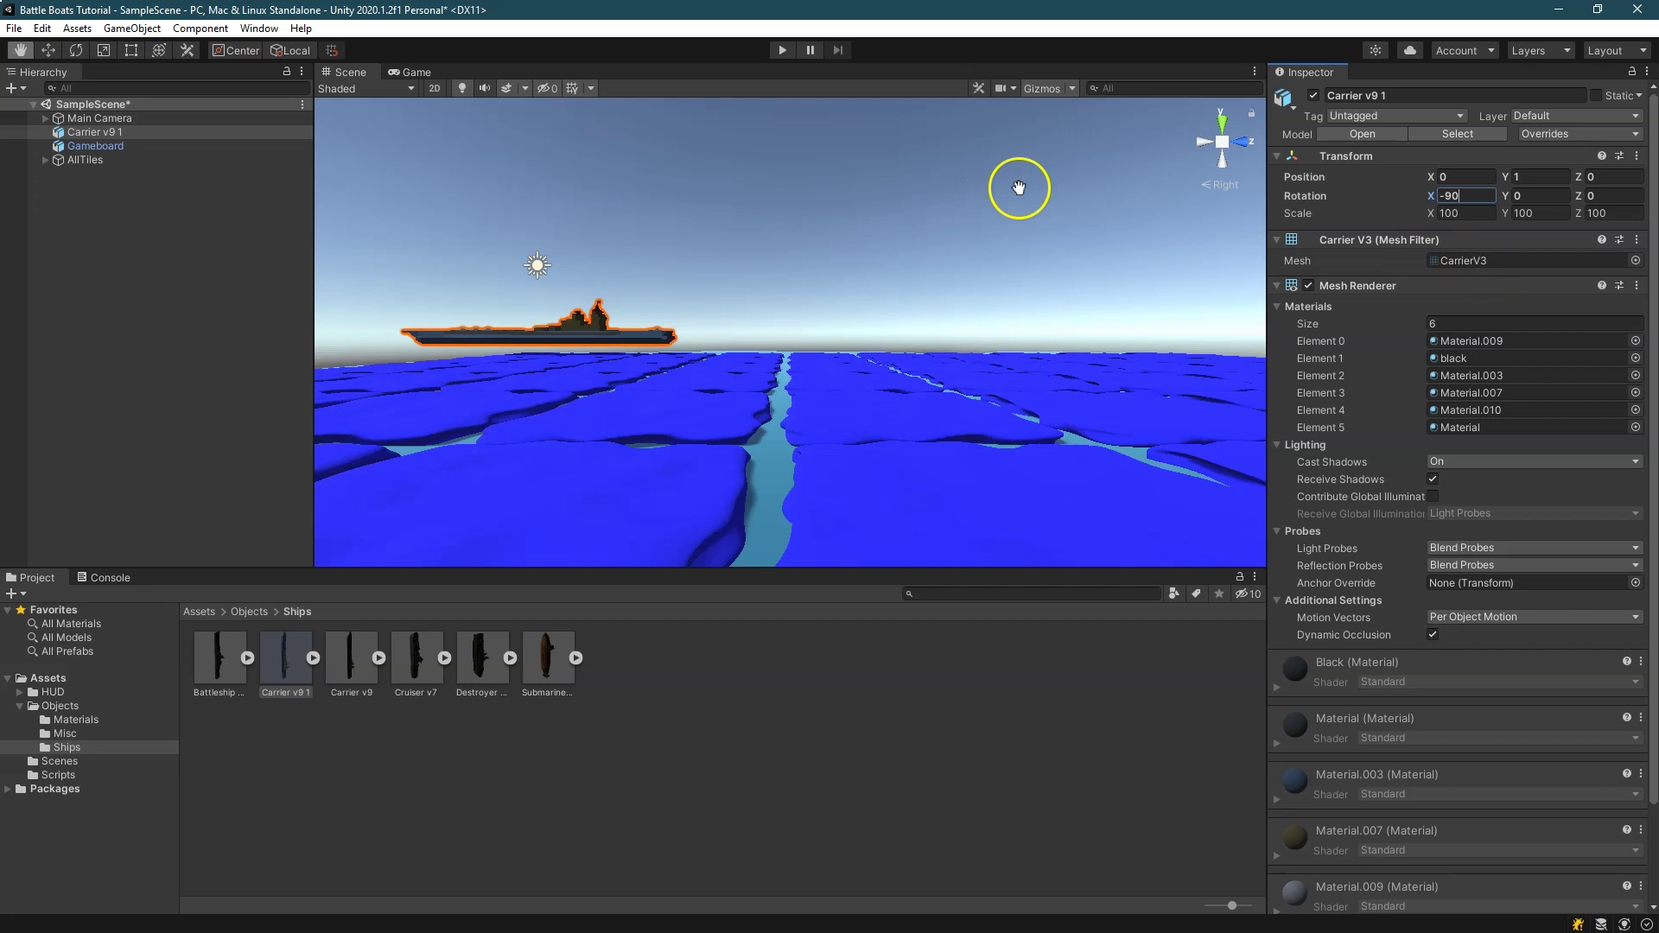
# Collapse the carrier's Mesh Filter and Mesh Renderer settings and add a Box Collider component
pyautogui.click(1278, 245)
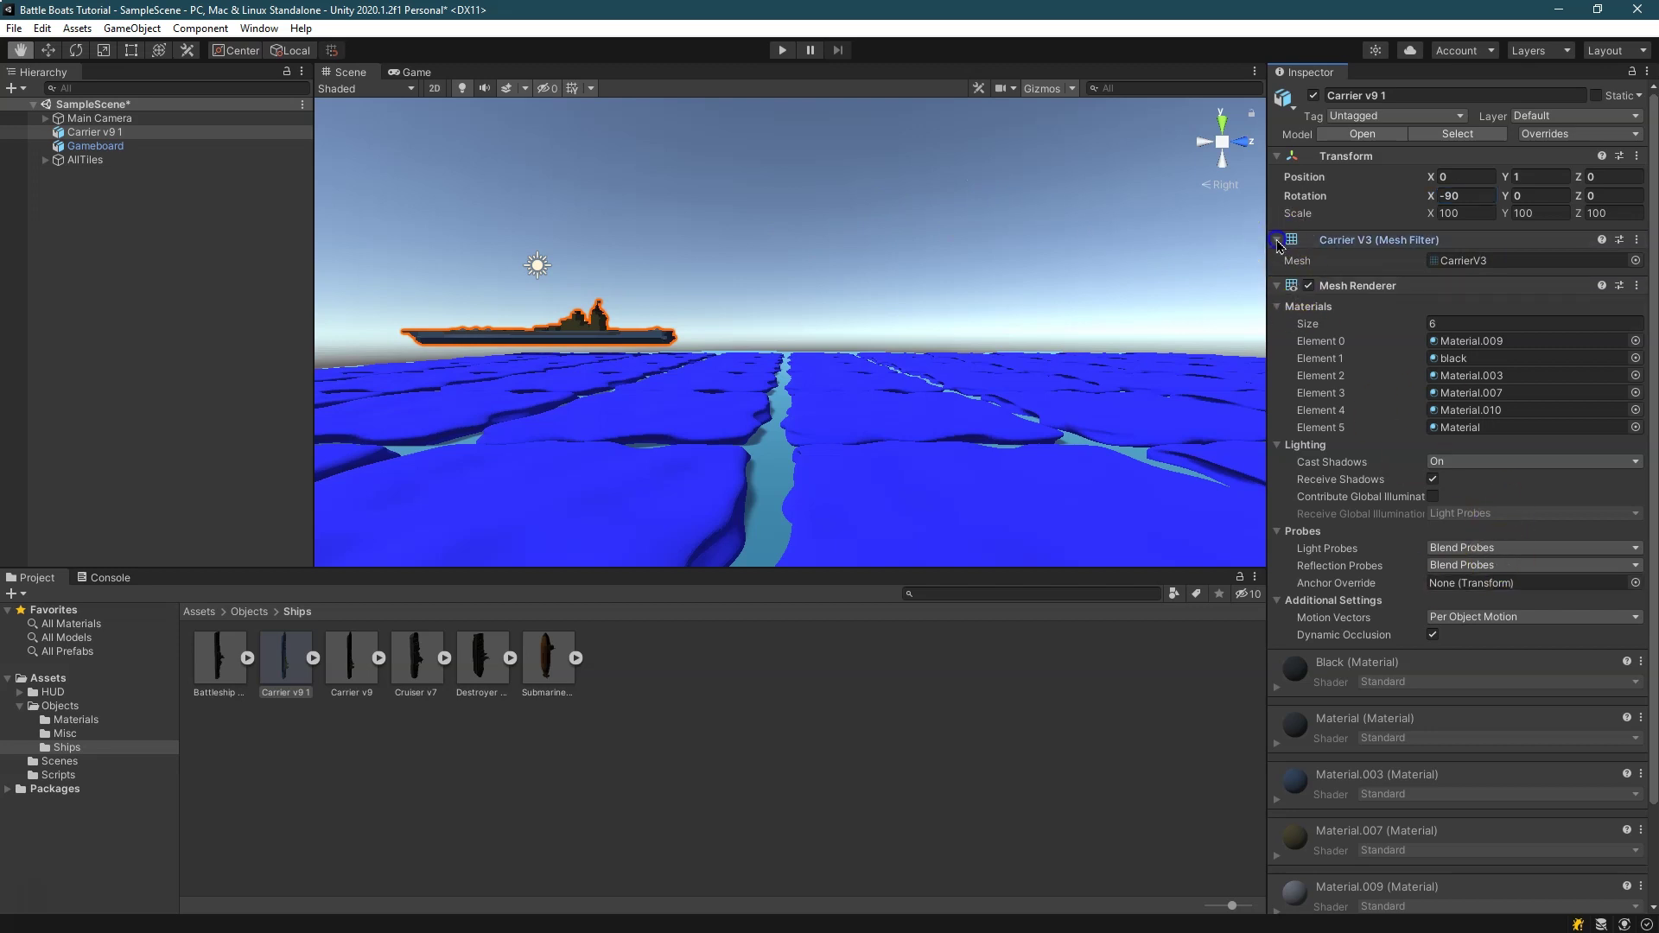
pyautogui.click(1278, 259)
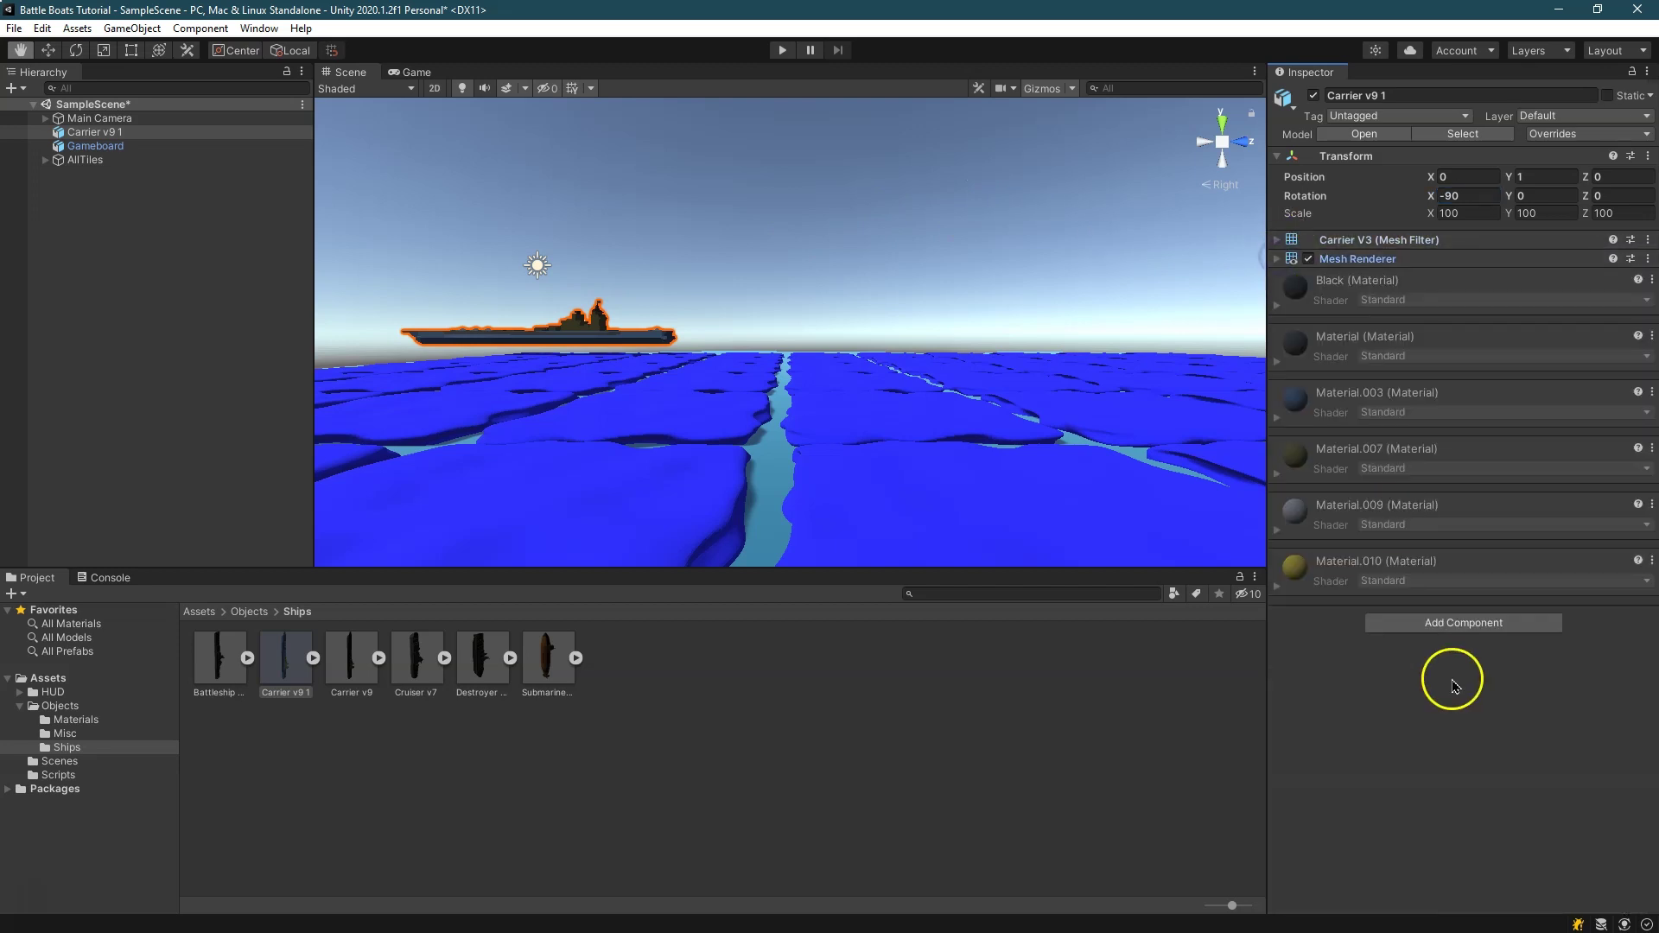
pyautogui.click(1469, 623)
pyautogui.write('co')
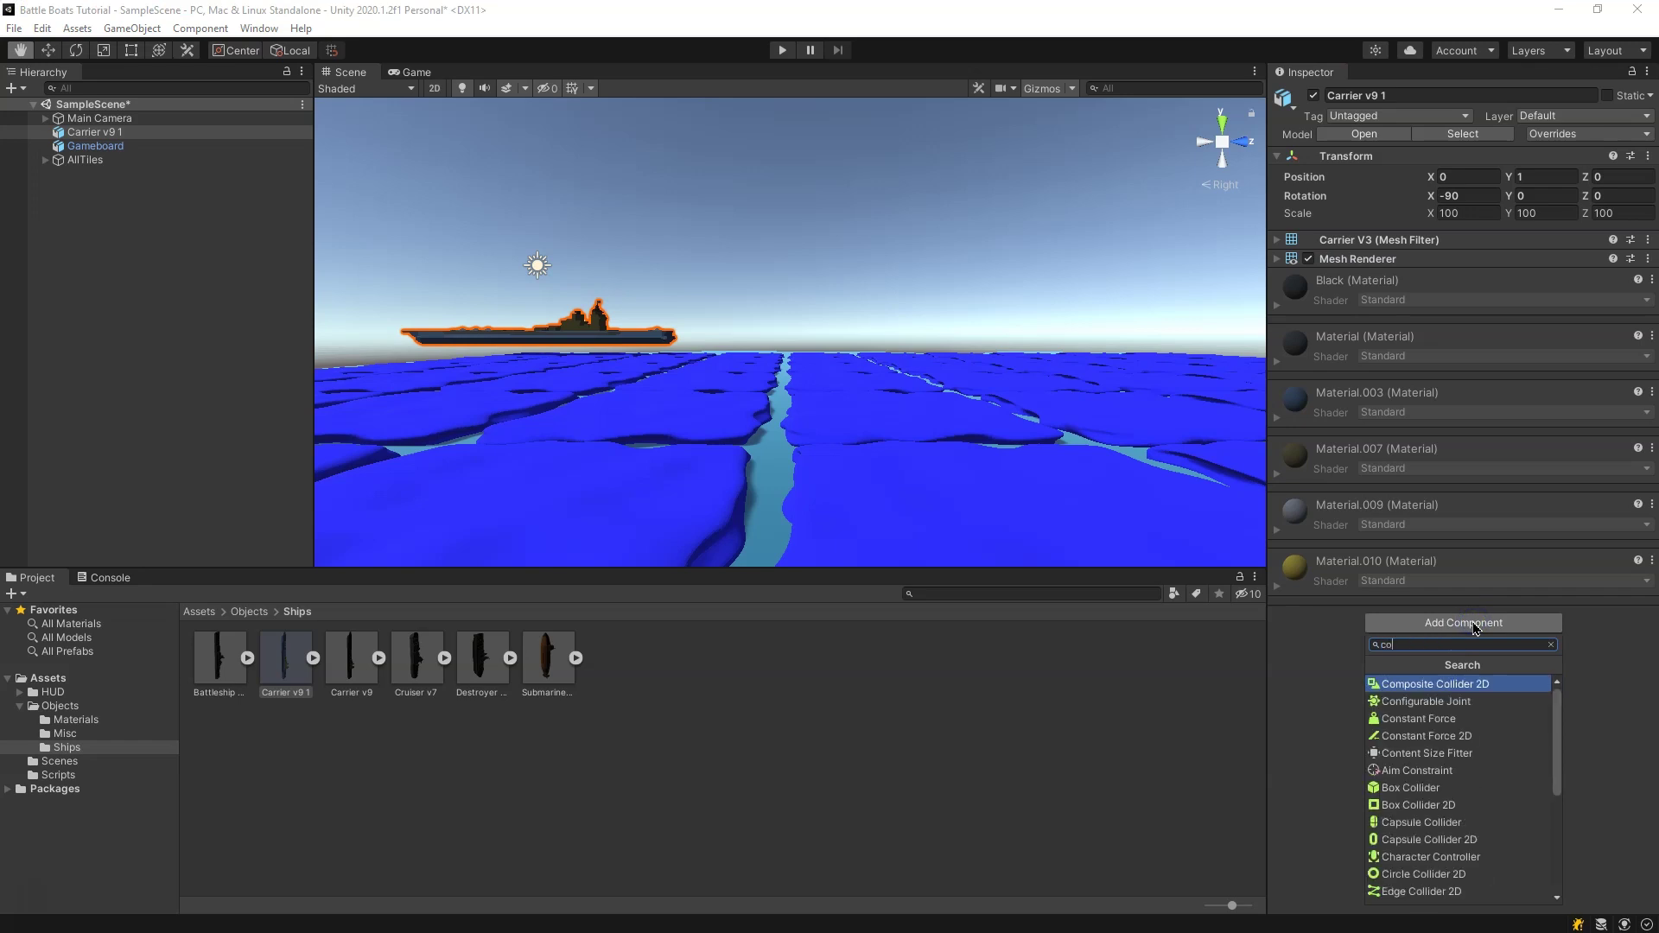
pyautogui.write('ll')
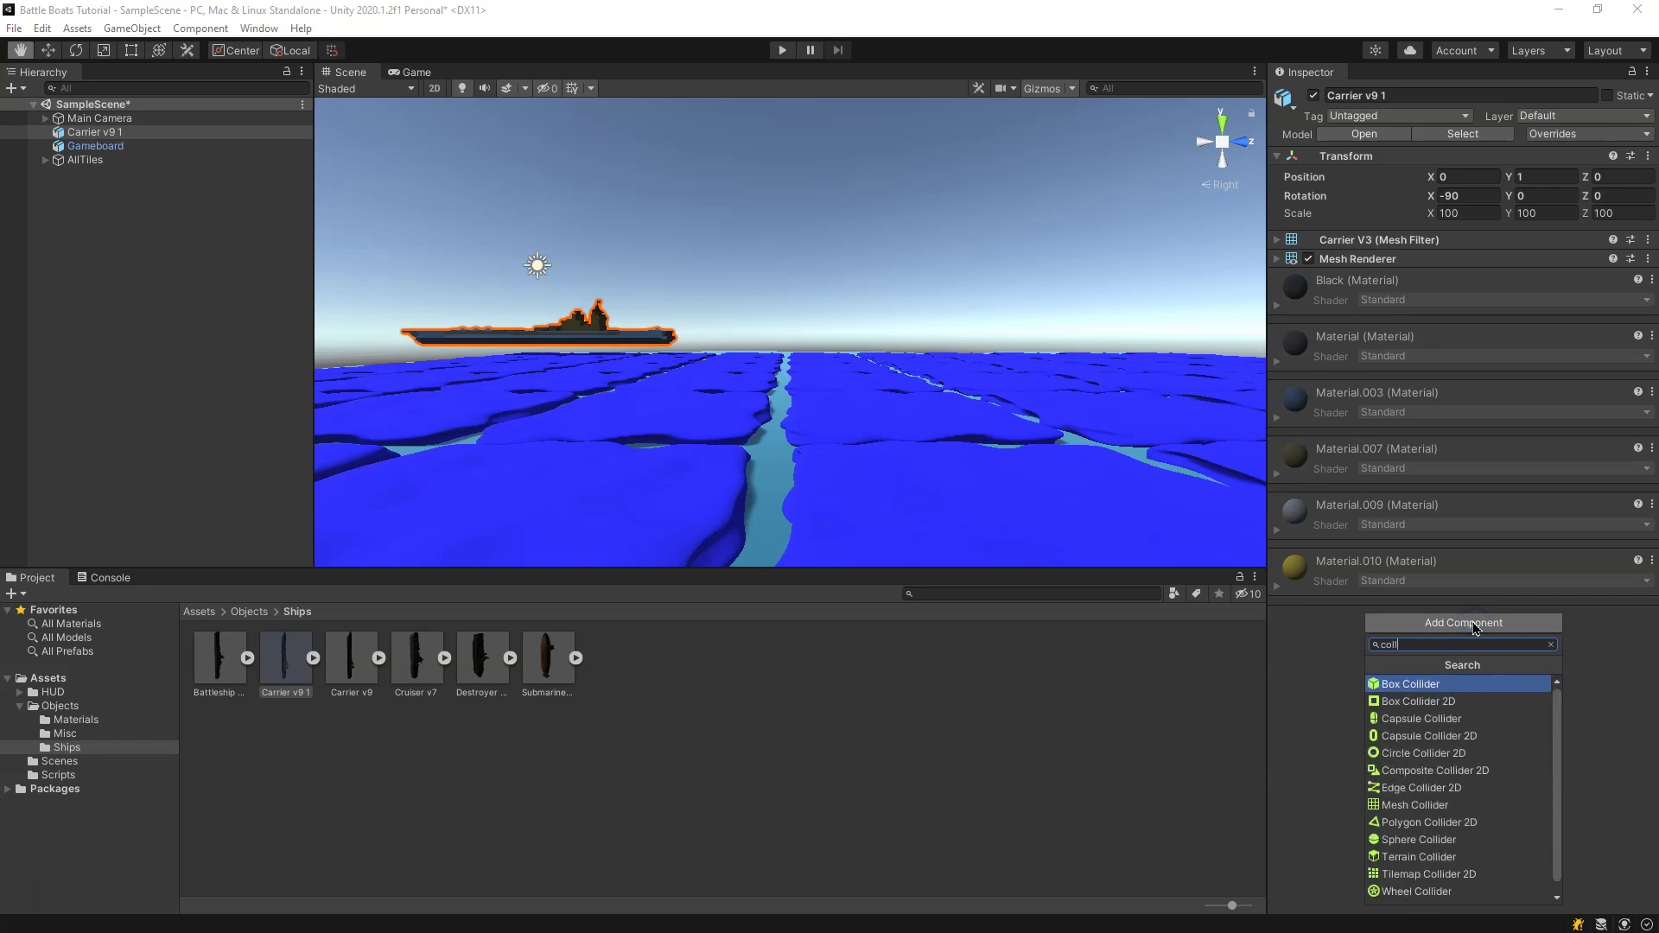
pyautogui.press('Return')
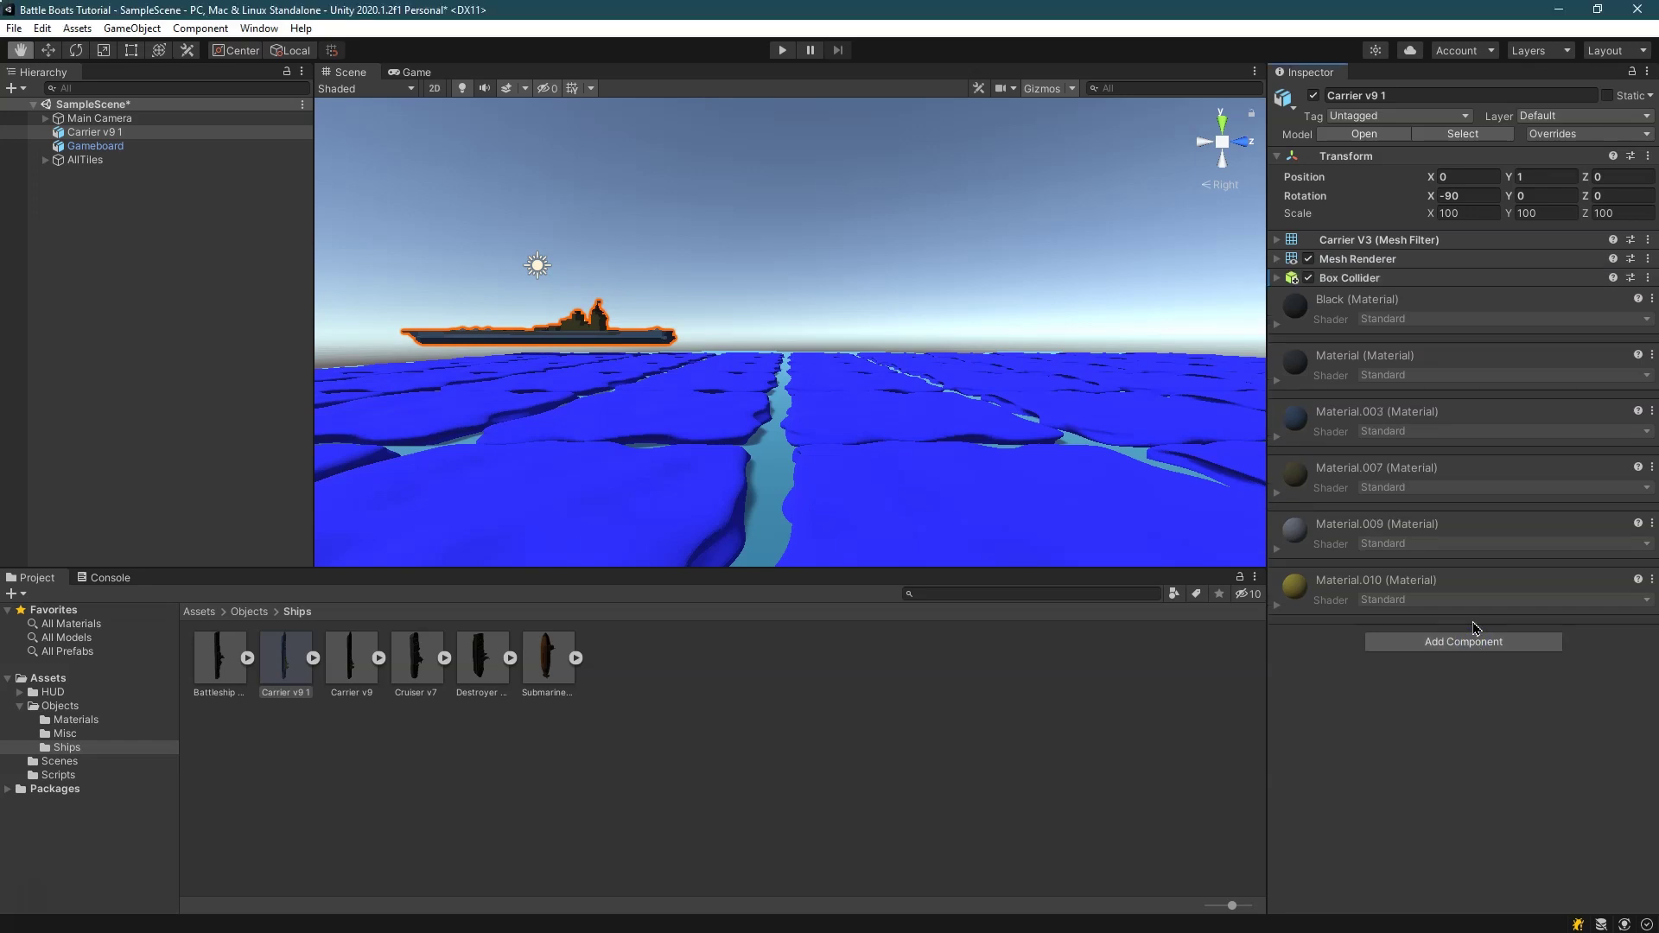
# Add a Rigidbody component to the carrier, freeze its rotation on X, Y and Z, and collapse its settings
pyautogui.click(1478, 637)
pyautogui.write('rig')
pyautogui.press('Return')
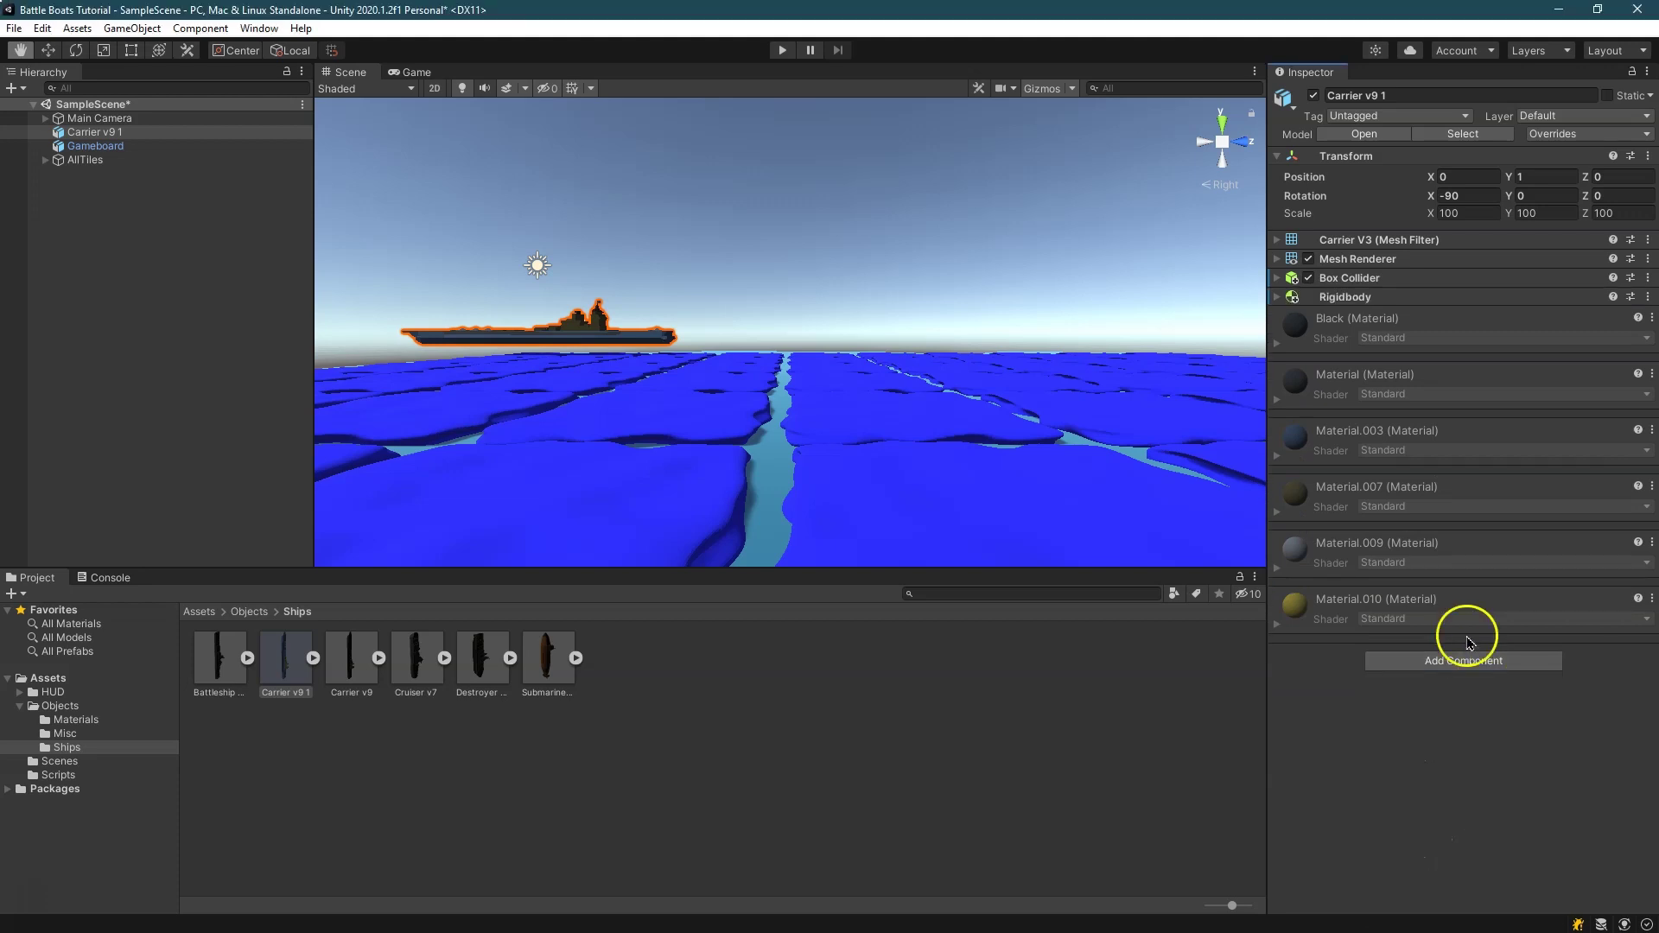
pyautogui.click(1276, 277)
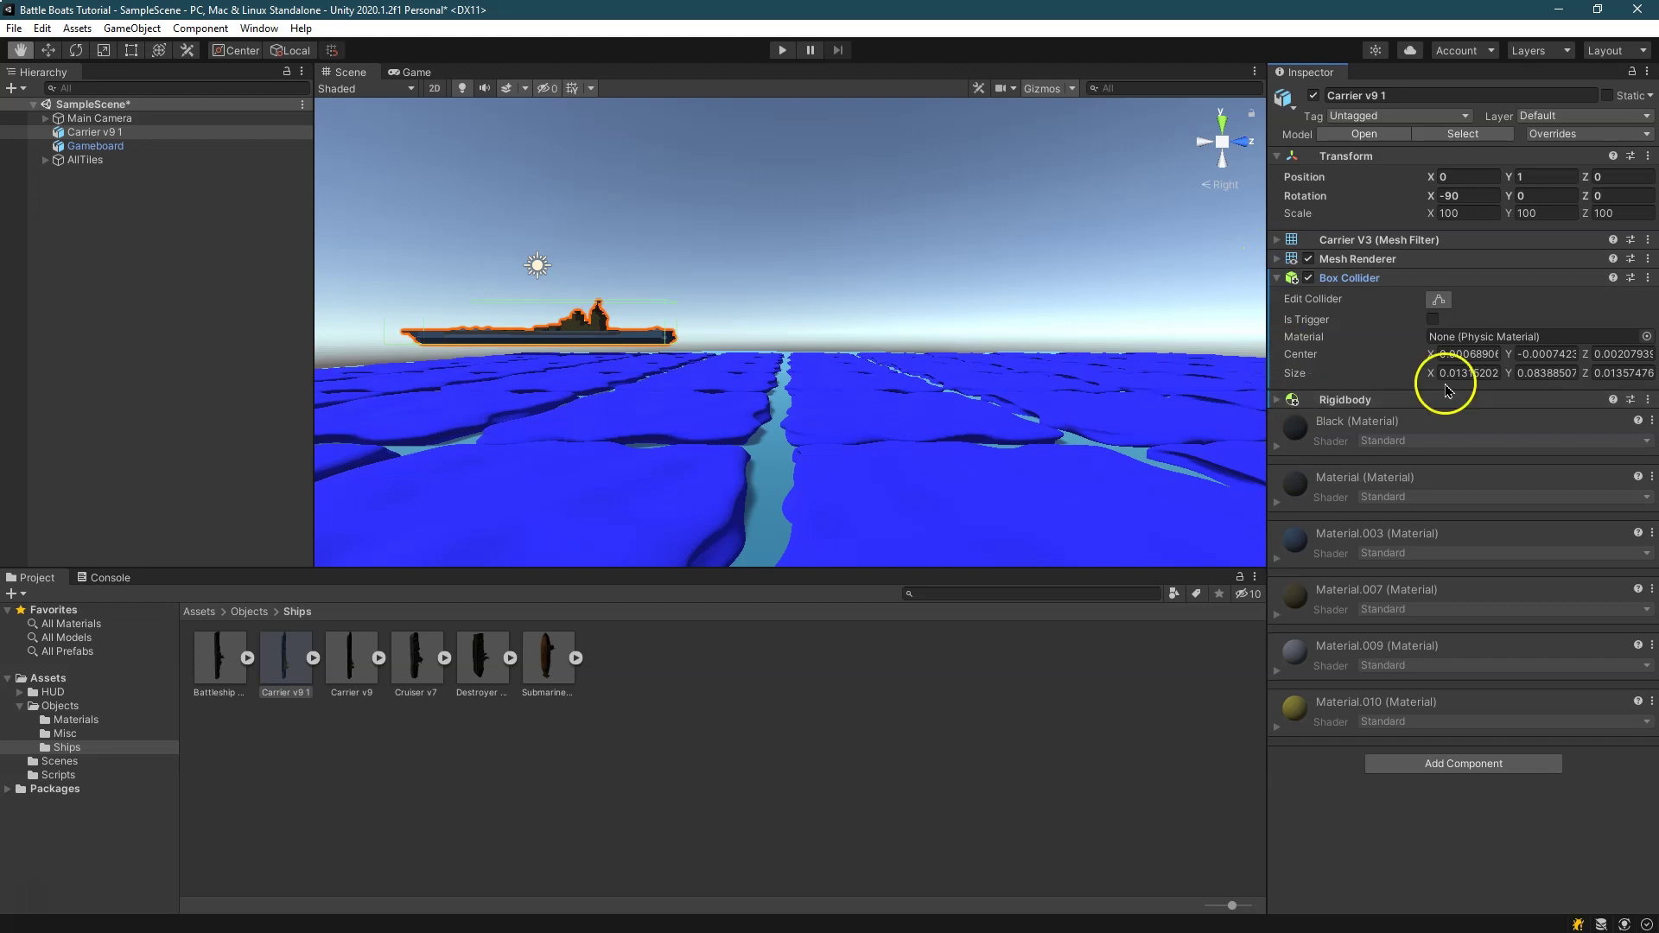
pyautogui.click(1276, 400)
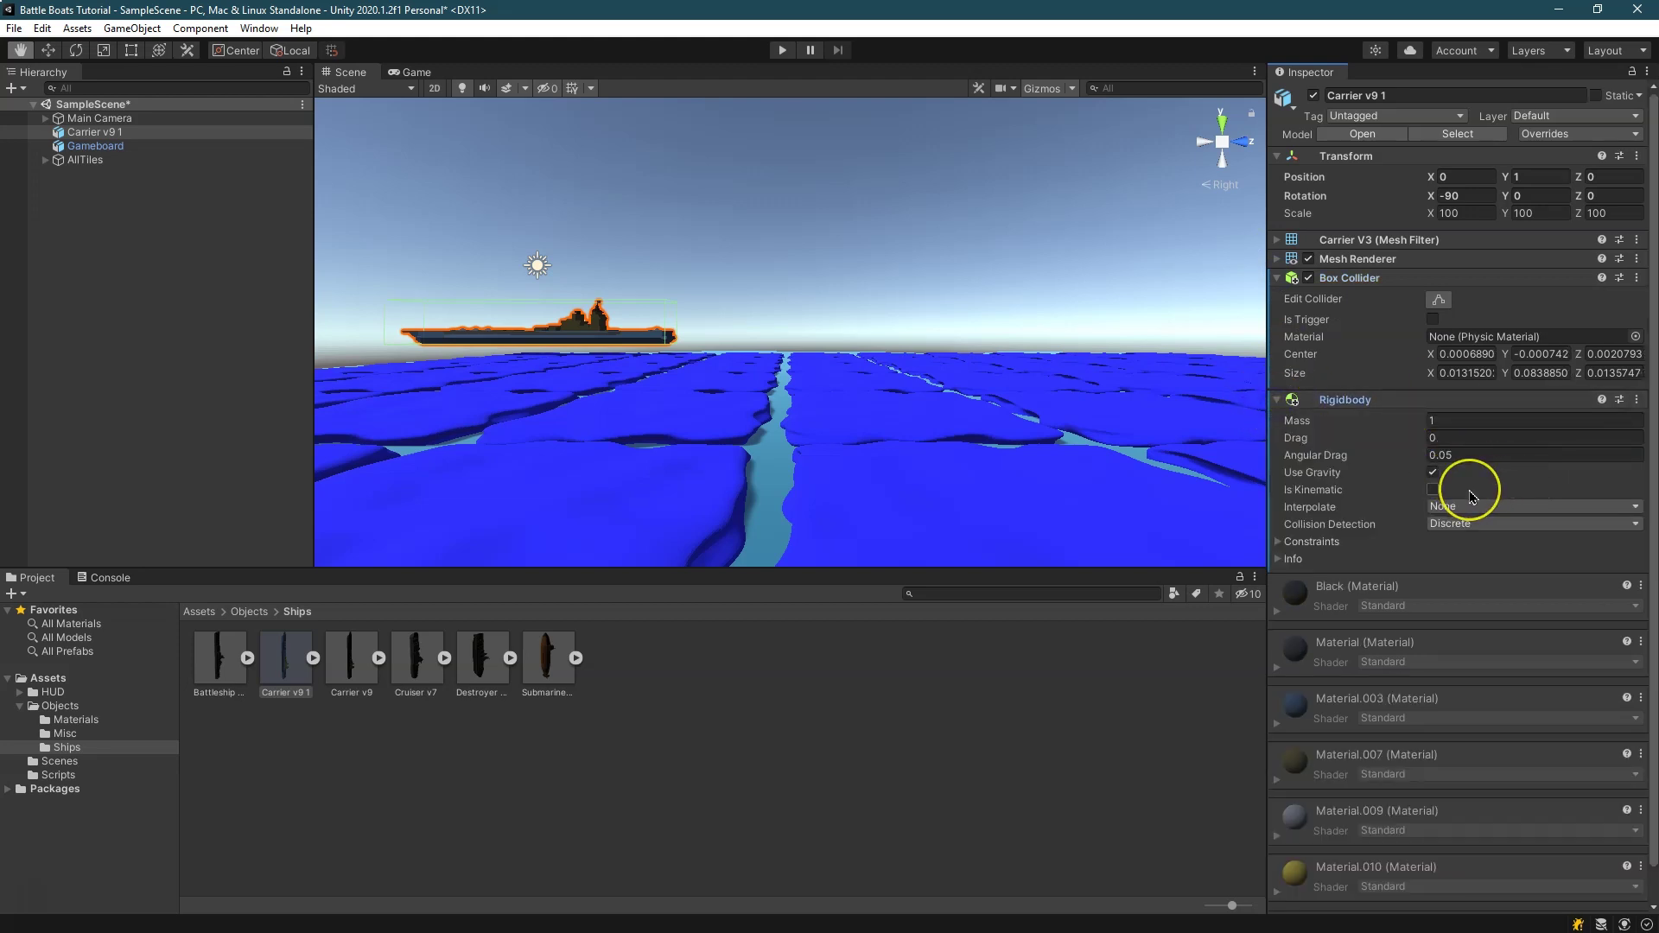
pyautogui.click(1313, 543)
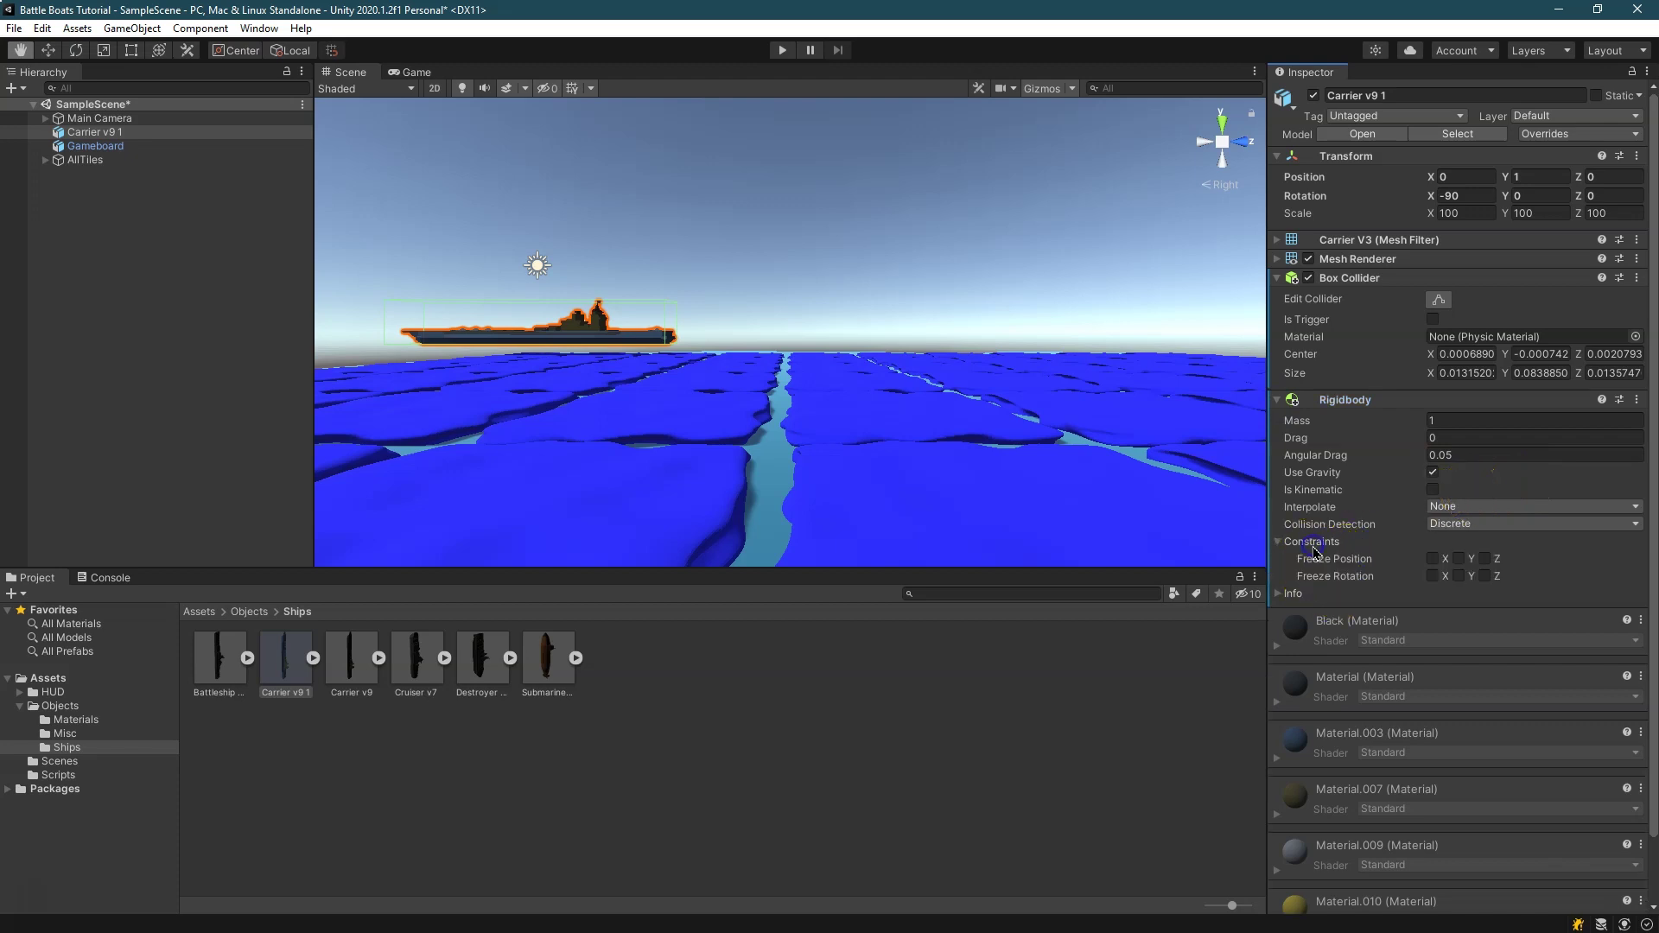
pyautogui.click(1492, 578)
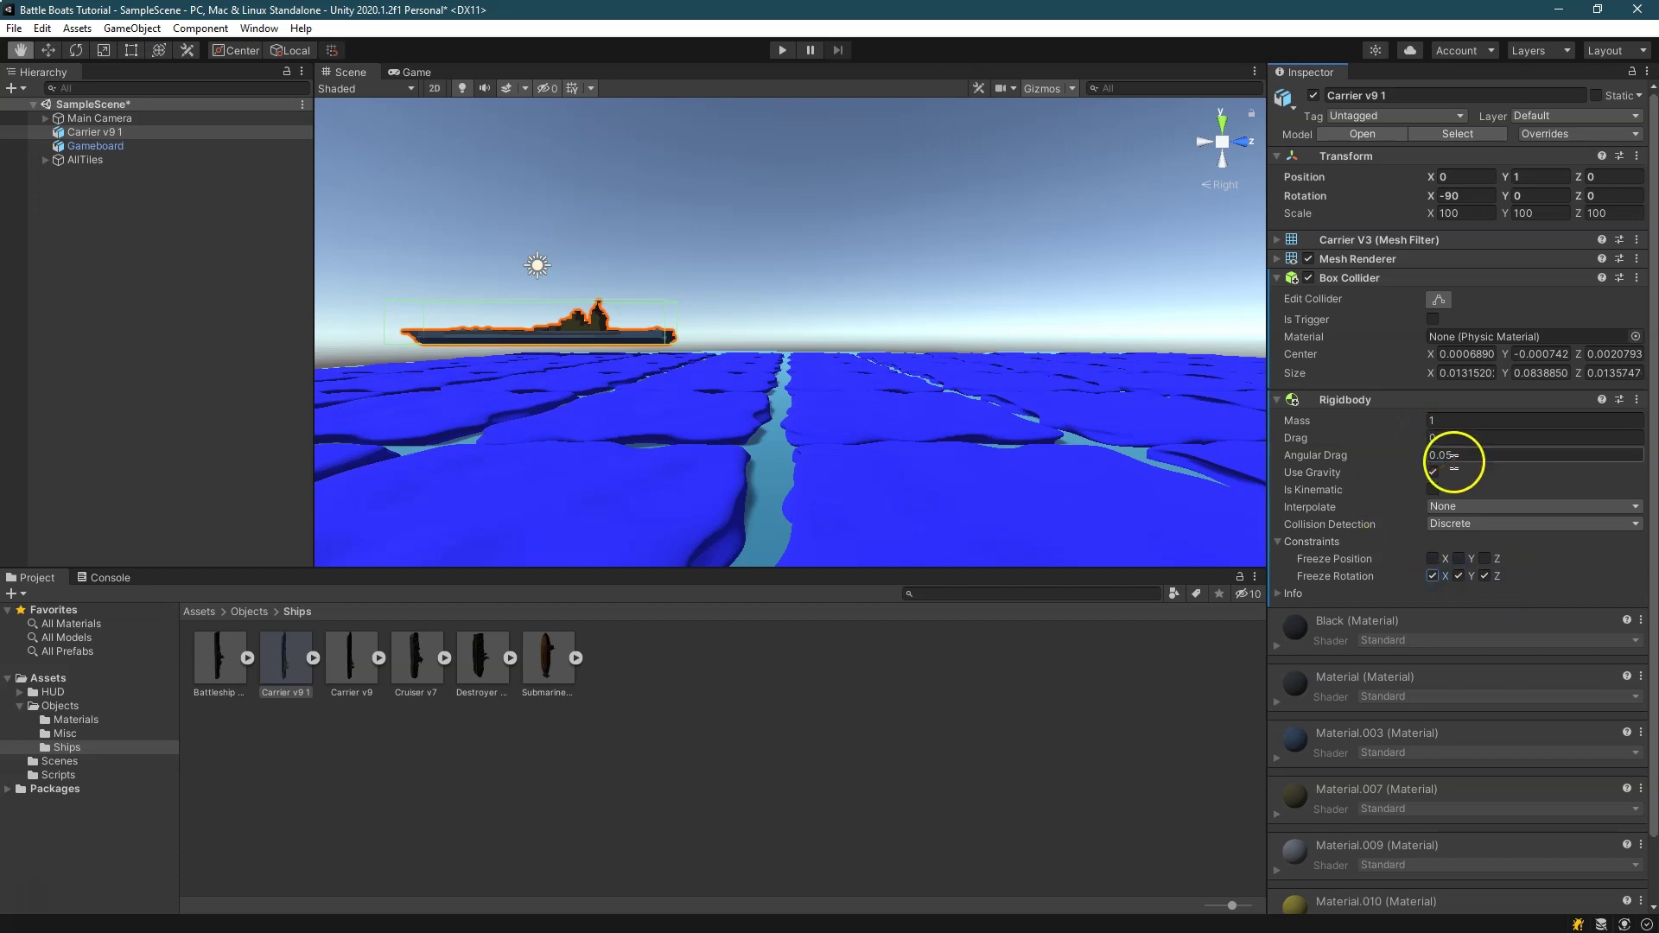
pyautogui.click(1278, 400)
# Add a new script component named ShipScript to the carrier
pyautogui.click(1480, 772)
pyautogui.write('ShipScri')
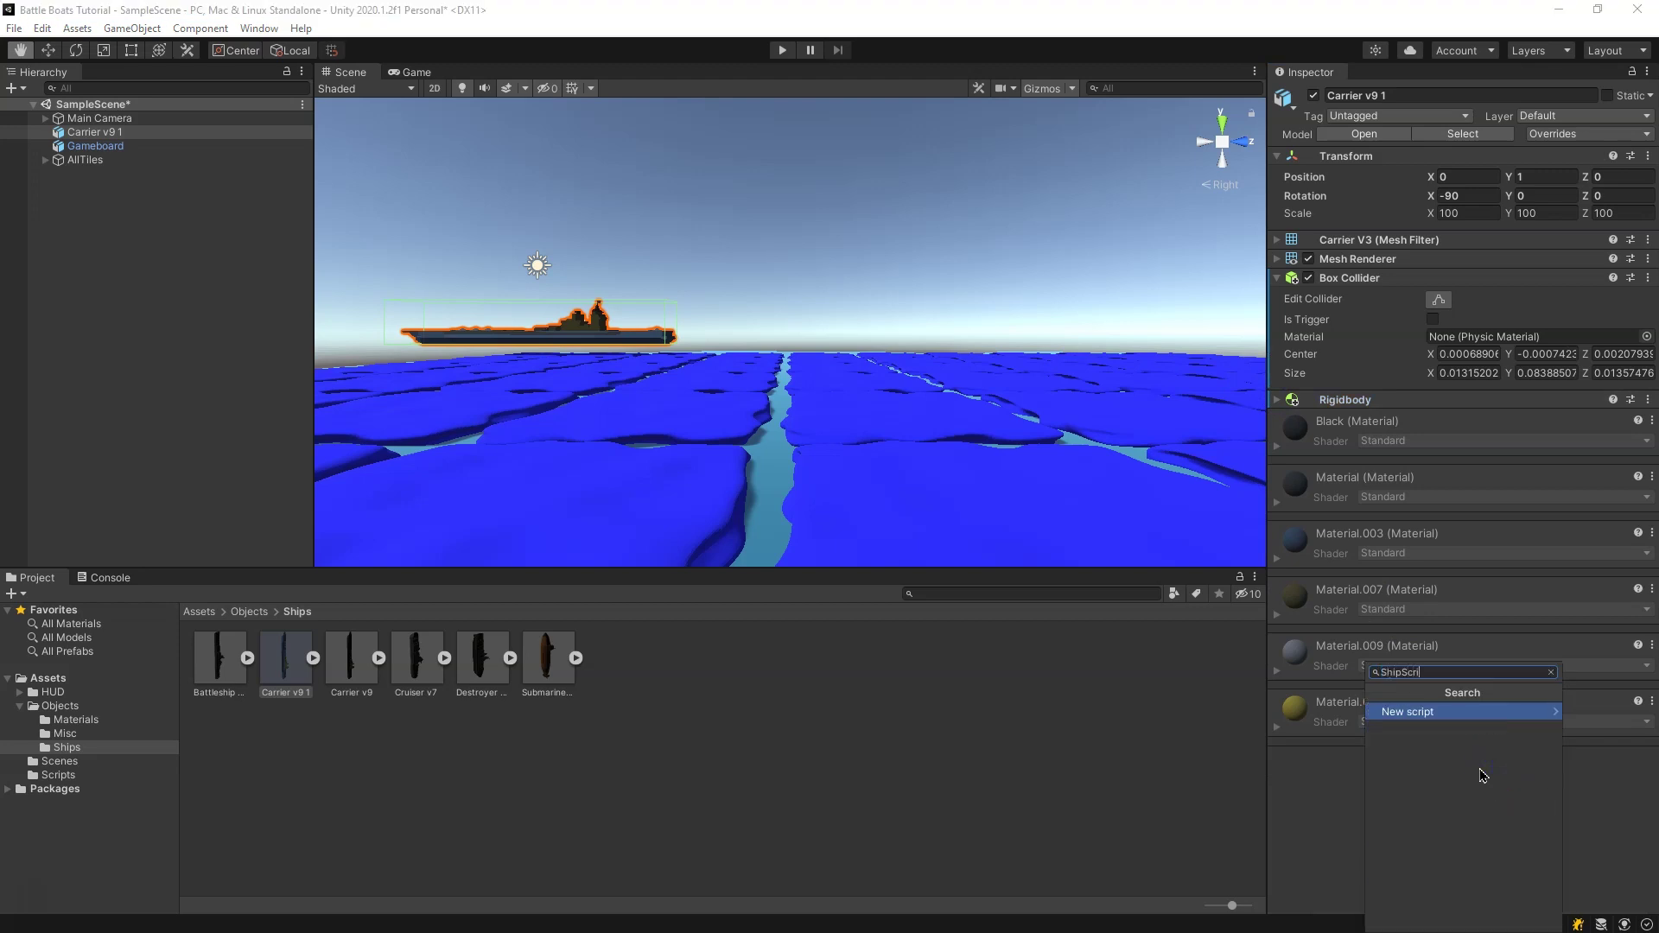
# Create a new script named ShipScript on the carrier and move the script asset into the Scripts folder
pyautogui.write('pt')
pyautogui.press('Return')
pyautogui.press('Return')
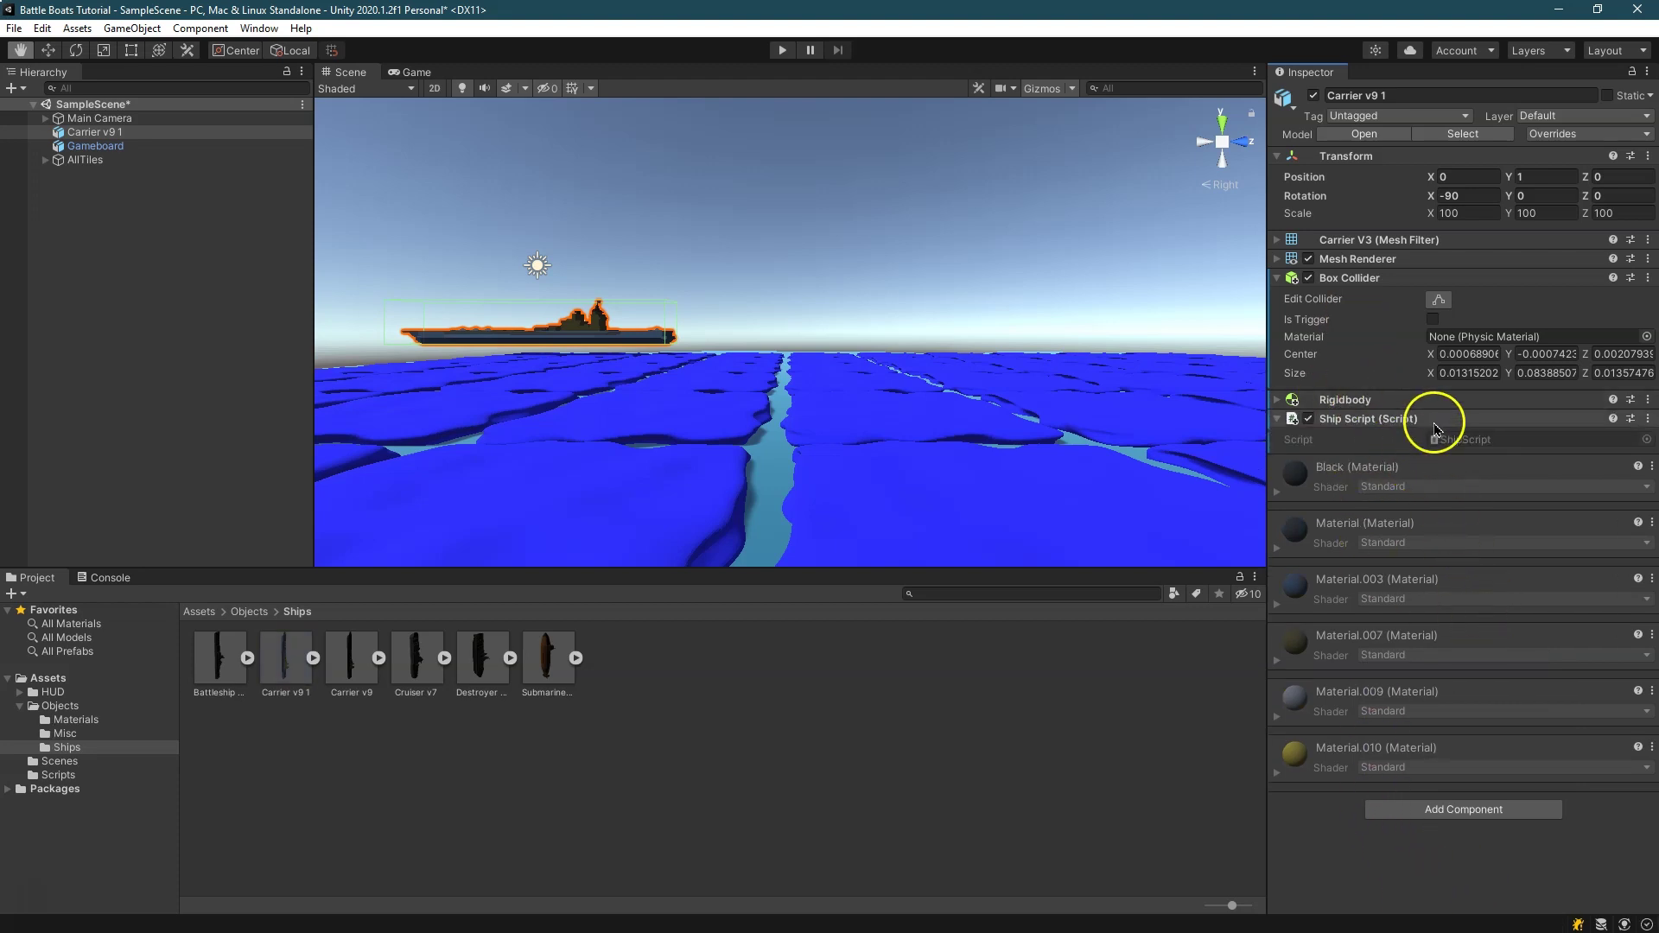
pyautogui.click(69, 679)
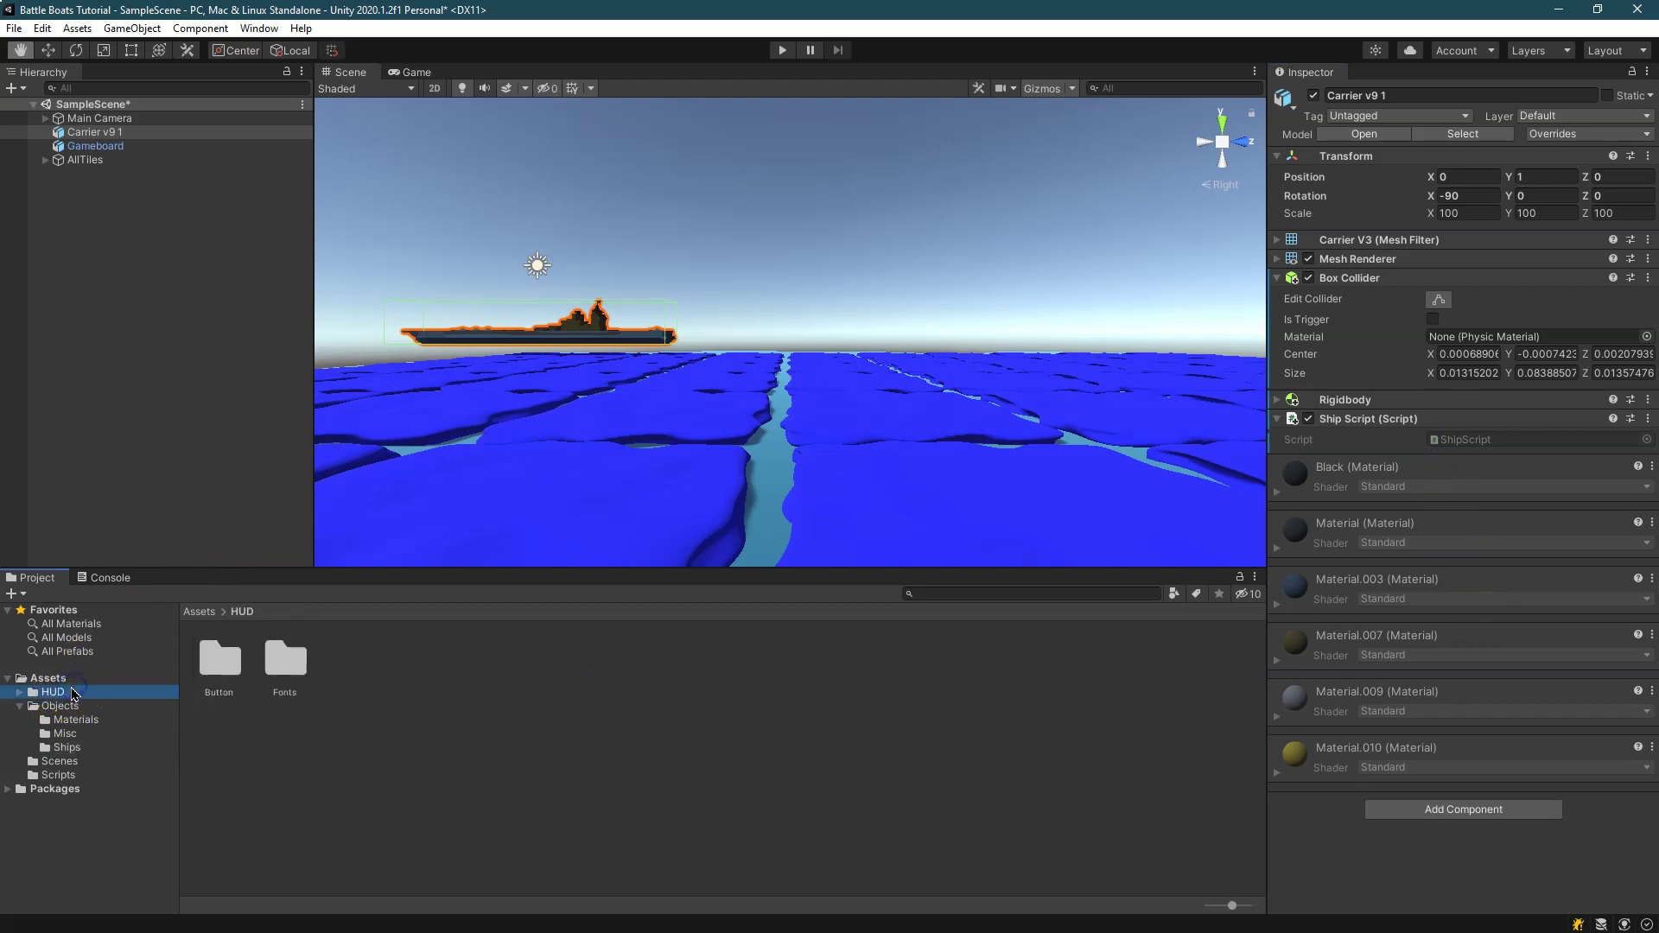
pyautogui.moveTo(494, 672); pyautogui.dragTo(417, 678)
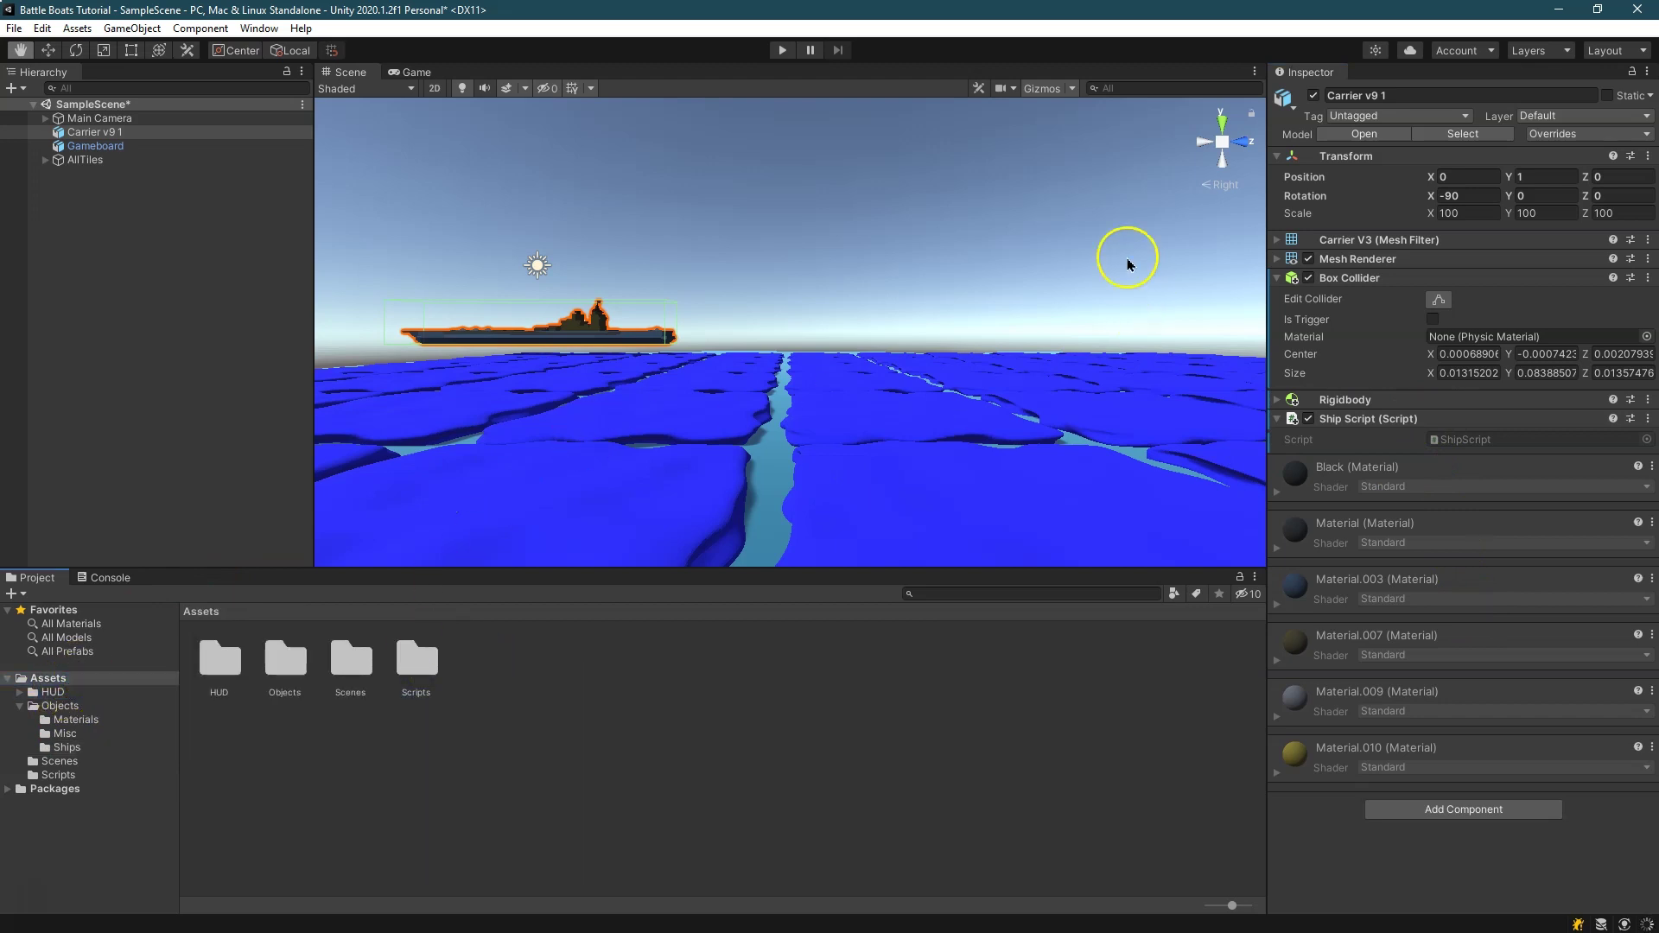
# Examine the gameboard and carrier from above, and inspect the components of Tile (1) in the AllTiles group
pyautogui.scroll(-2, 971, 181)
pyautogui.moveTo(703, 231); pyautogui.dragTo(902, 321, button='right')
pyautogui.scroll(-6, 744, 329)
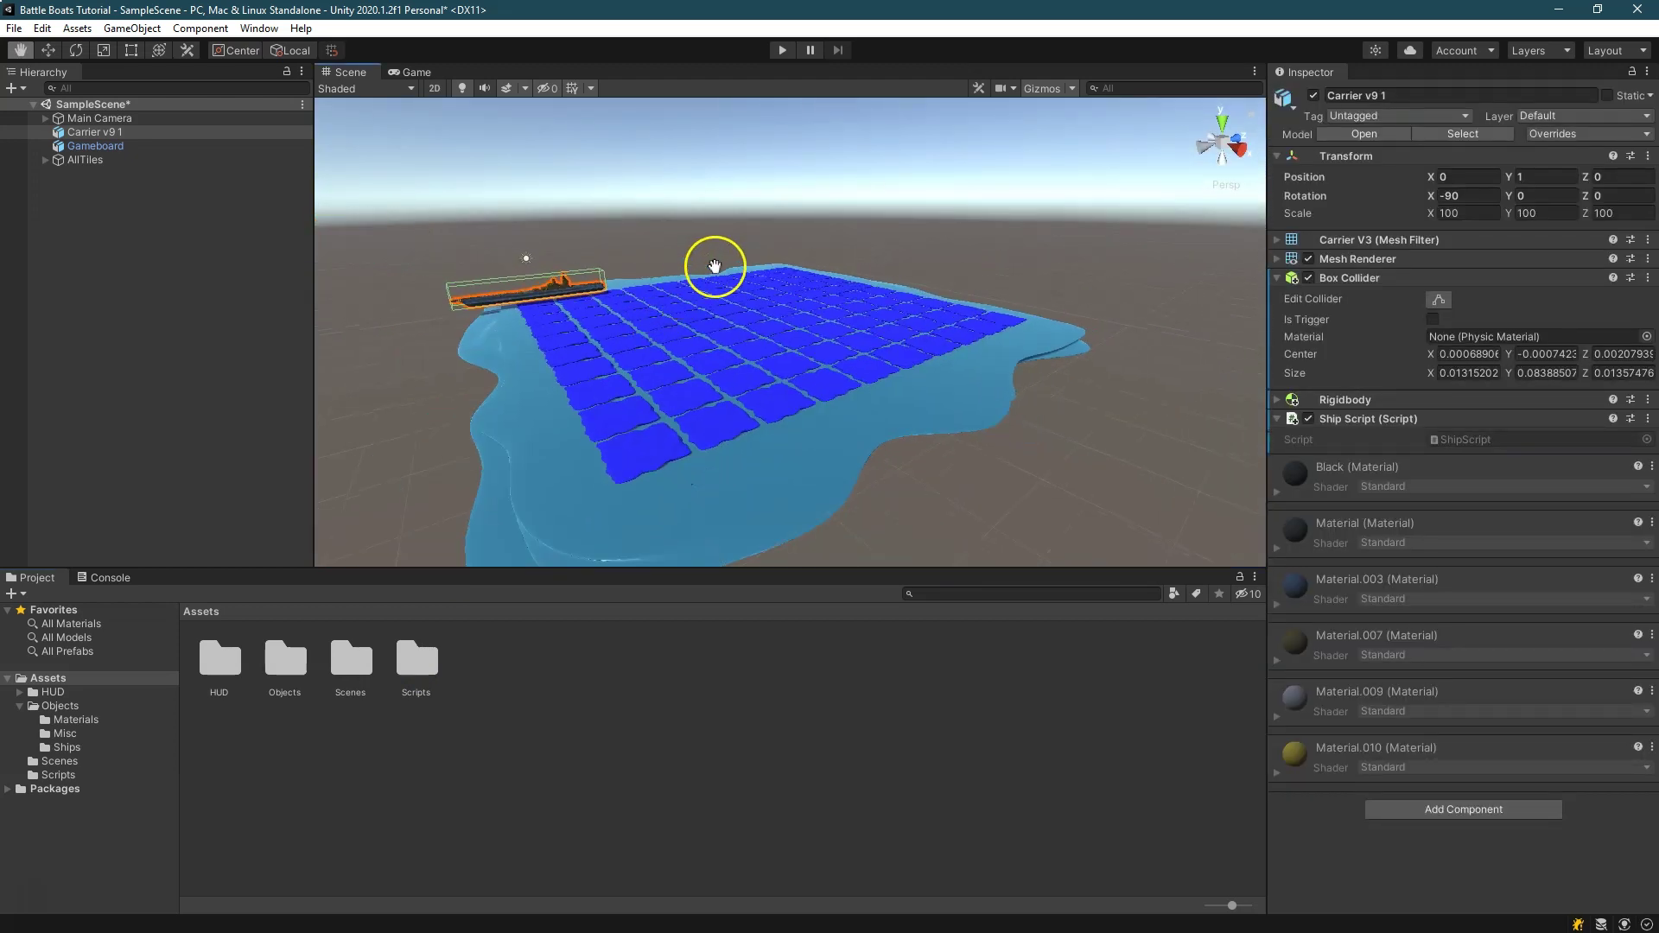
pyautogui.moveTo(836, 206); pyautogui.dragTo(1067, 364, button='right')
pyautogui.moveTo(652, 228); pyautogui.dragTo(867, 237)
pyautogui.scroll(-5, 941, 237)
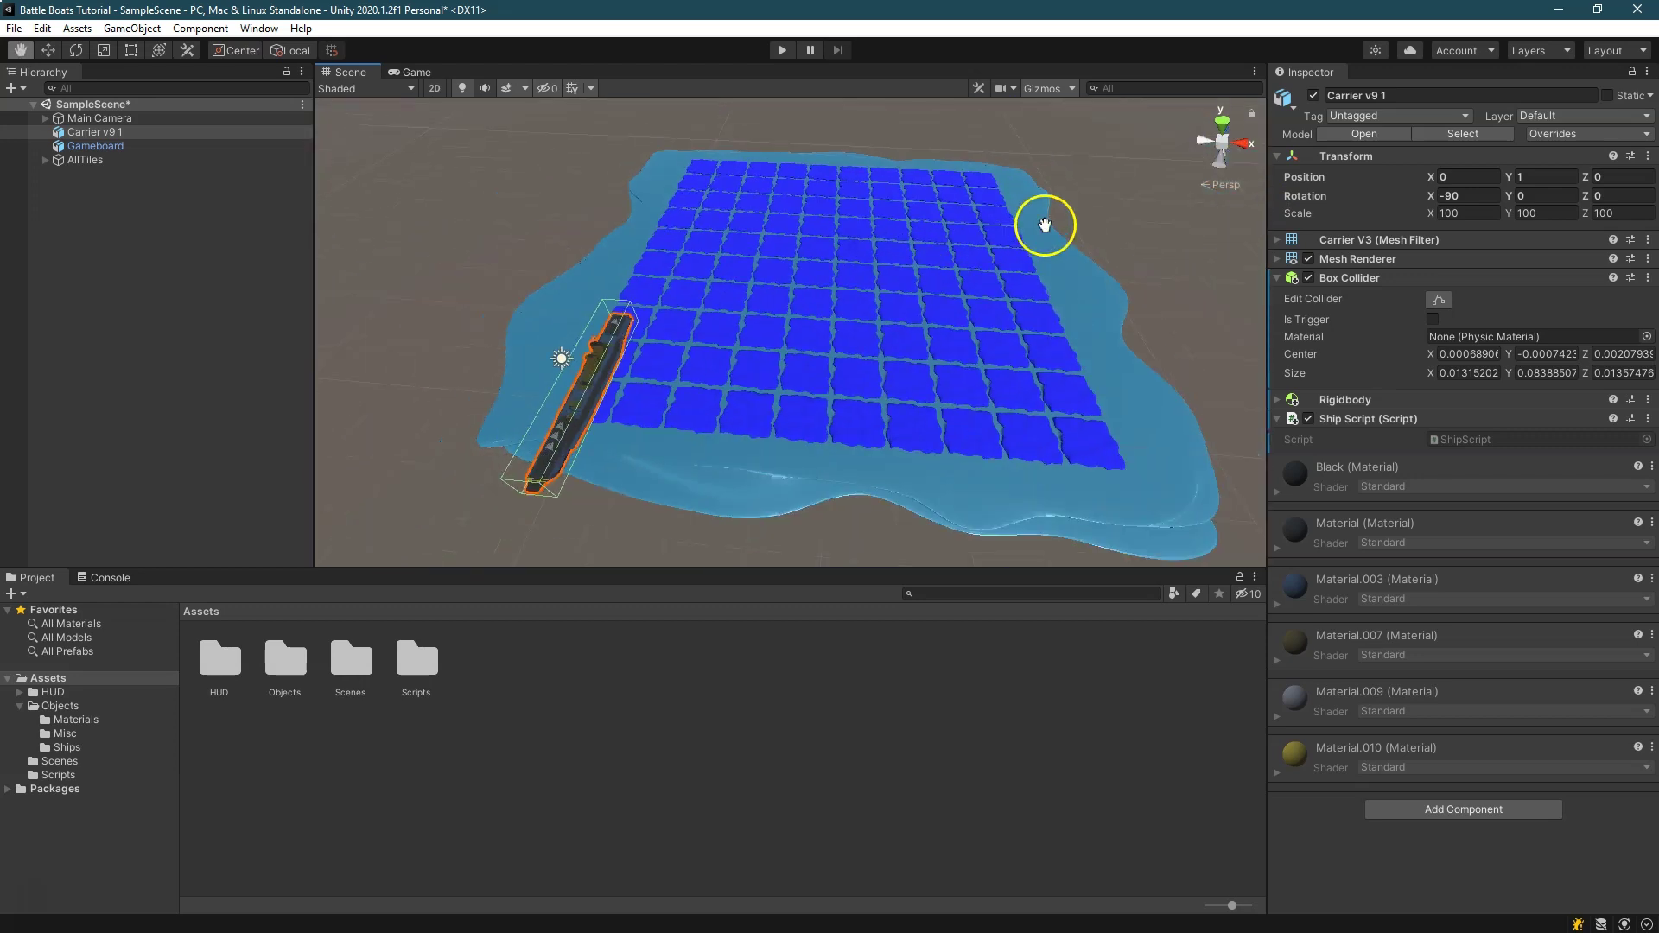
pyautogui.scroll(-4, 1090, 242)
pyautogui.moveTo(1092, 233); pyautogui.dragTo(1124, 238, button='right')
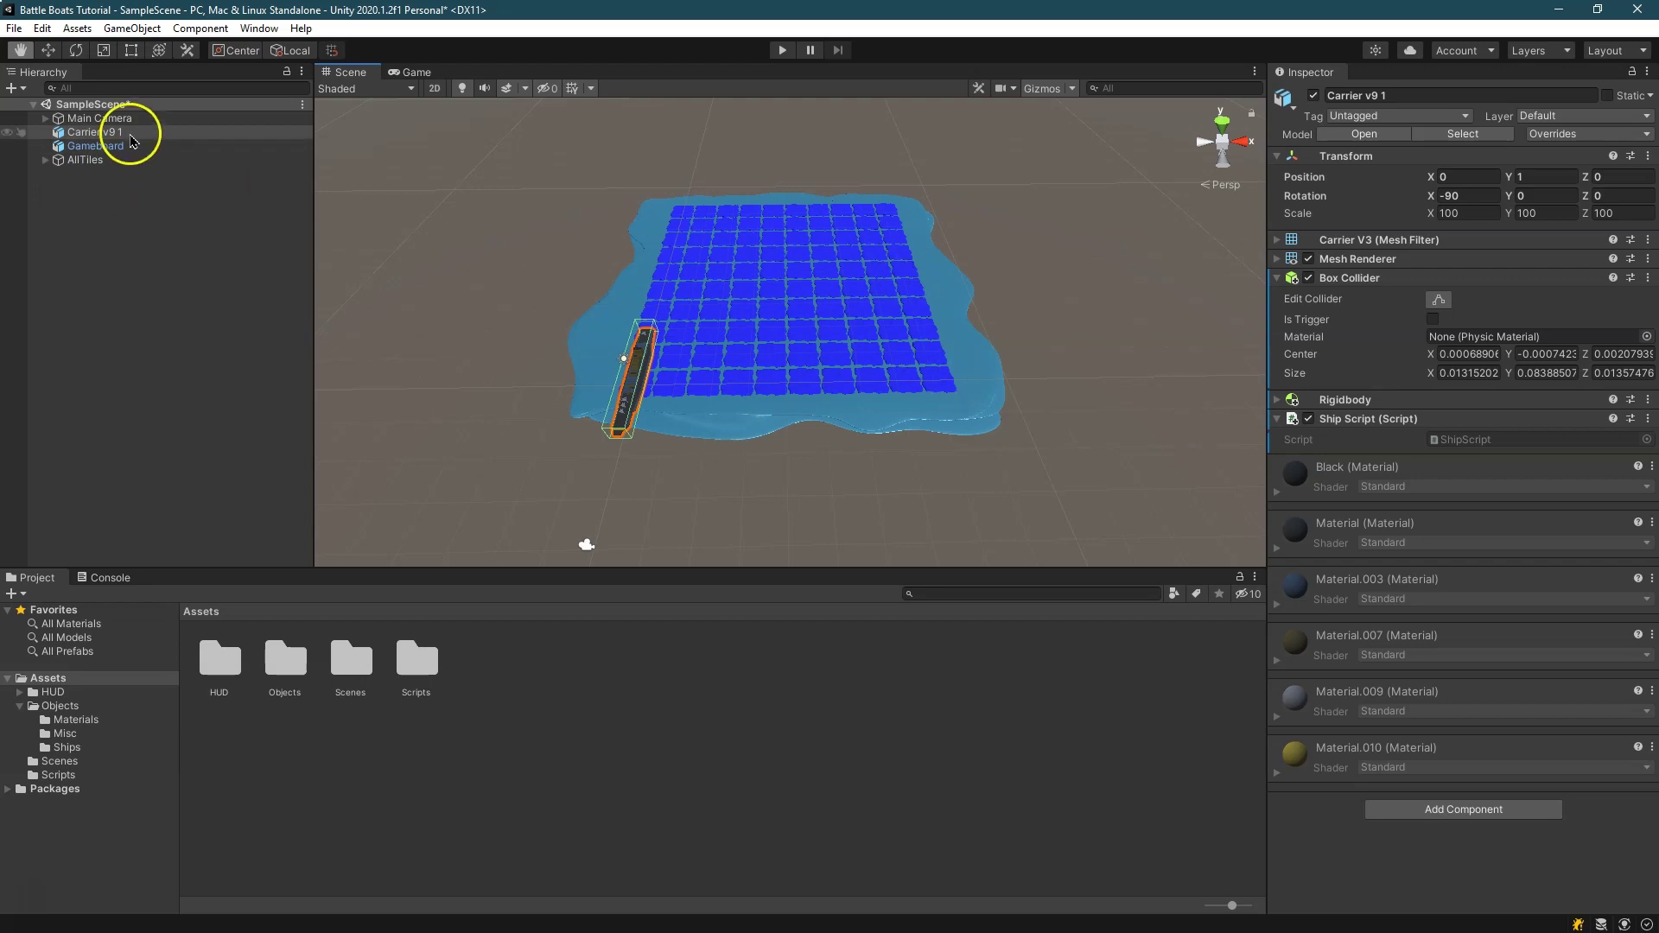
pyautogui.click(45, 162)
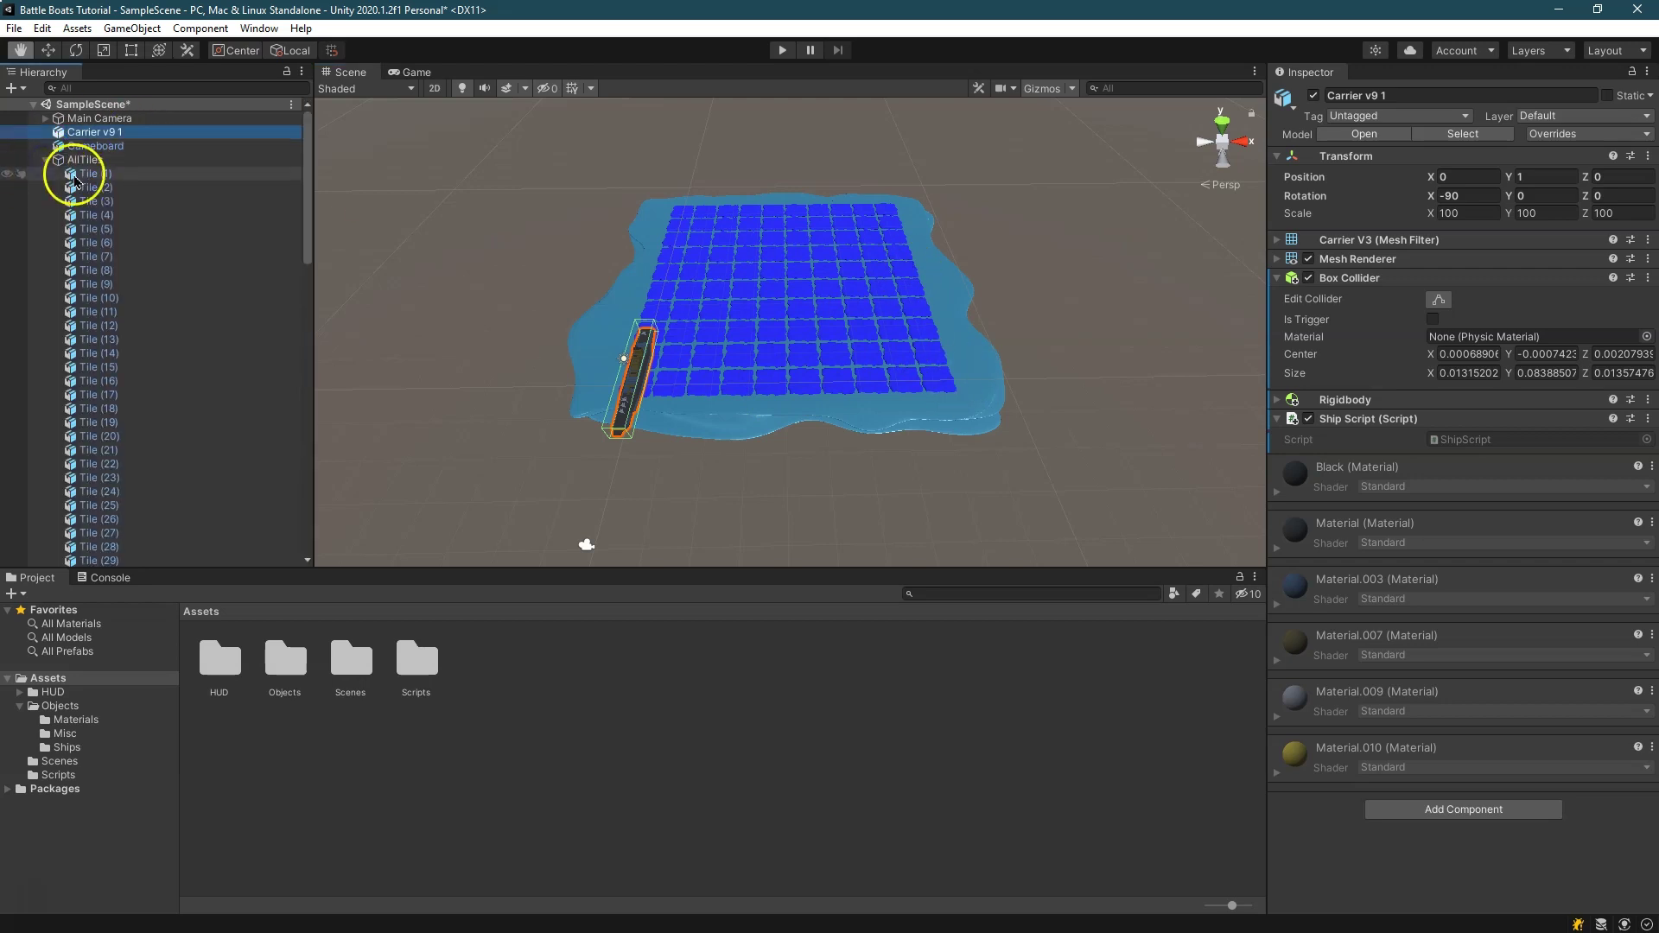
pyautogui.click(75, 174)
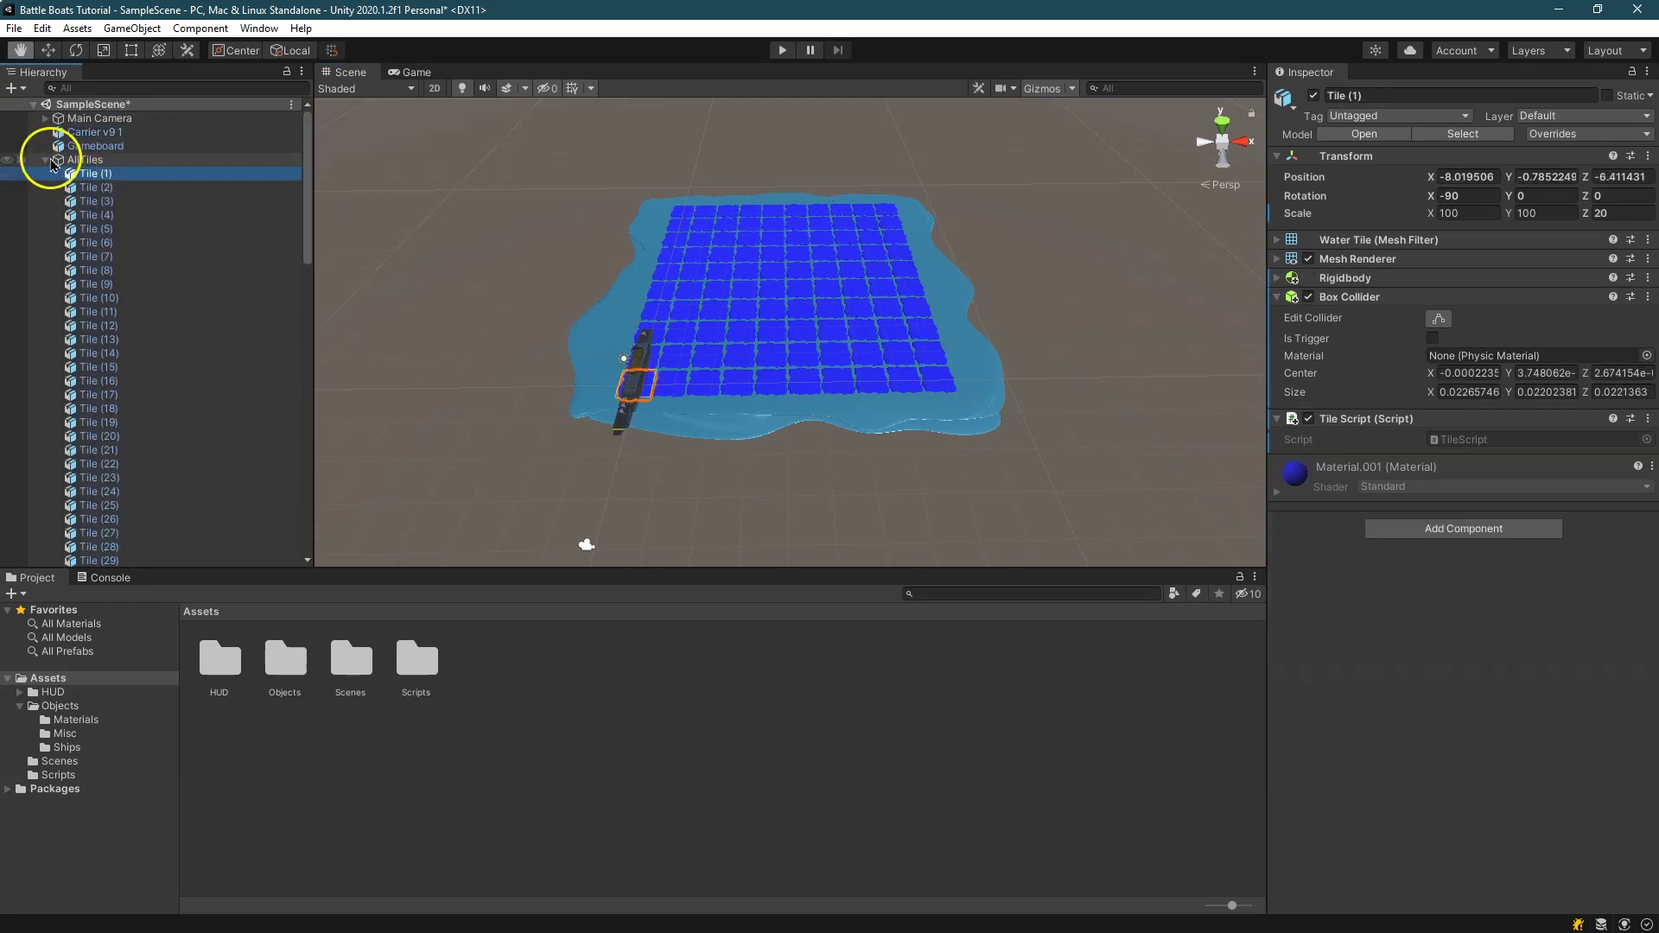
pyautogui.click(53, 162)
pyautogui.click(45, 161)
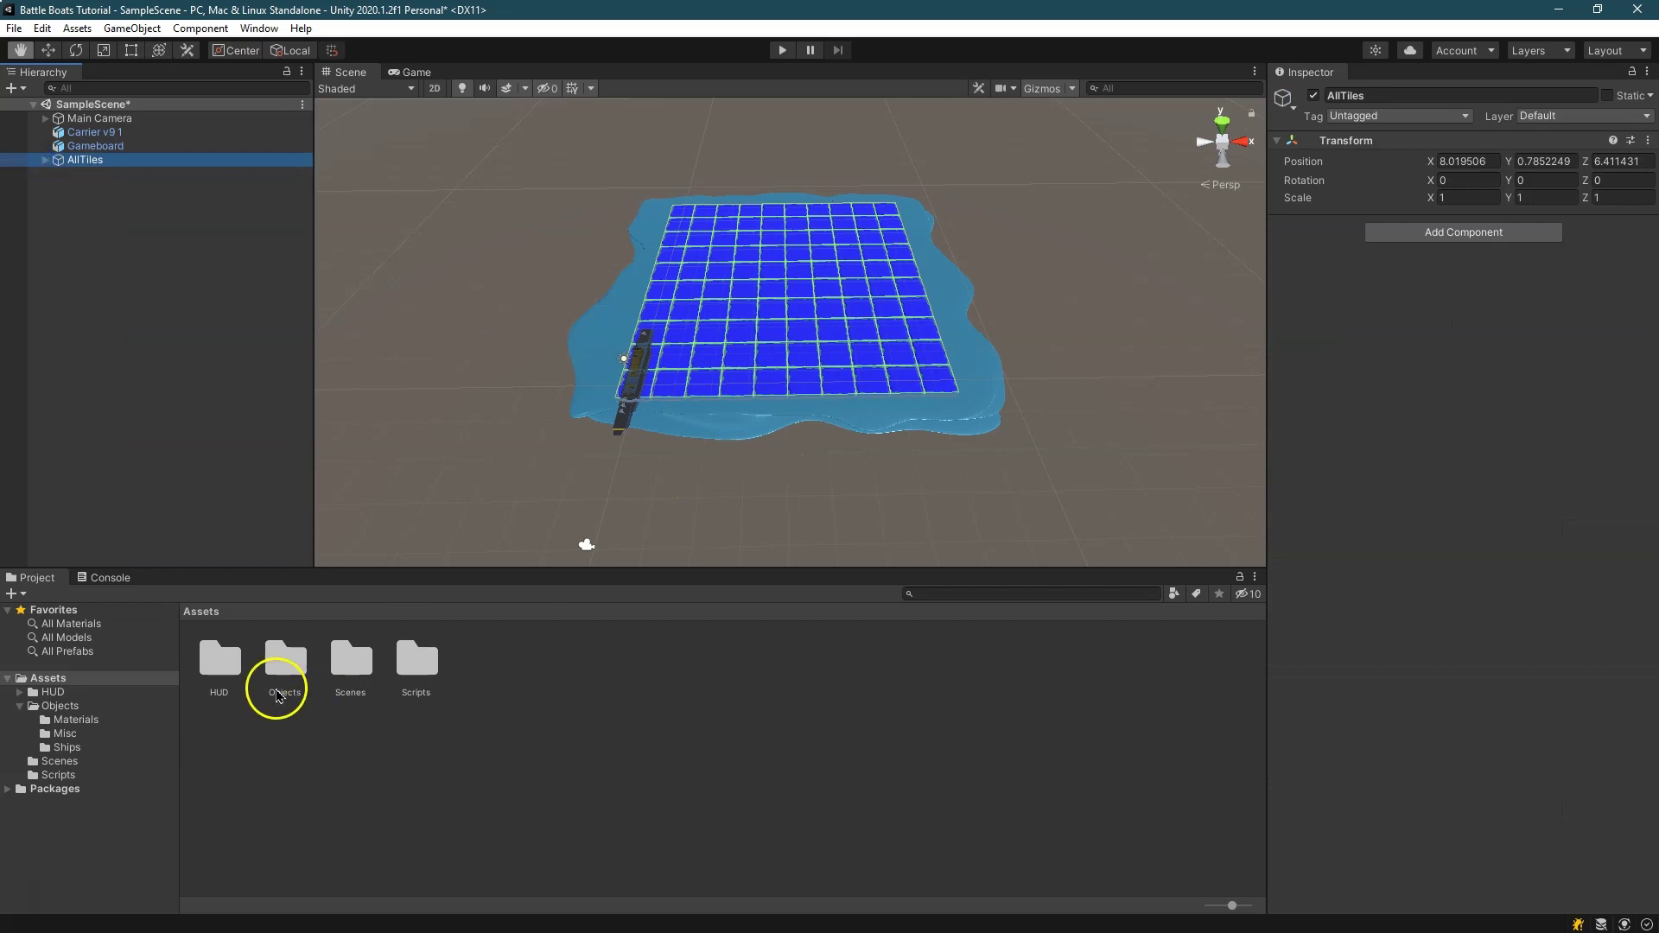
# Place the Wooden Dock model from the Objects/Misc folder into the scene
pyautogui.click(278, 687)
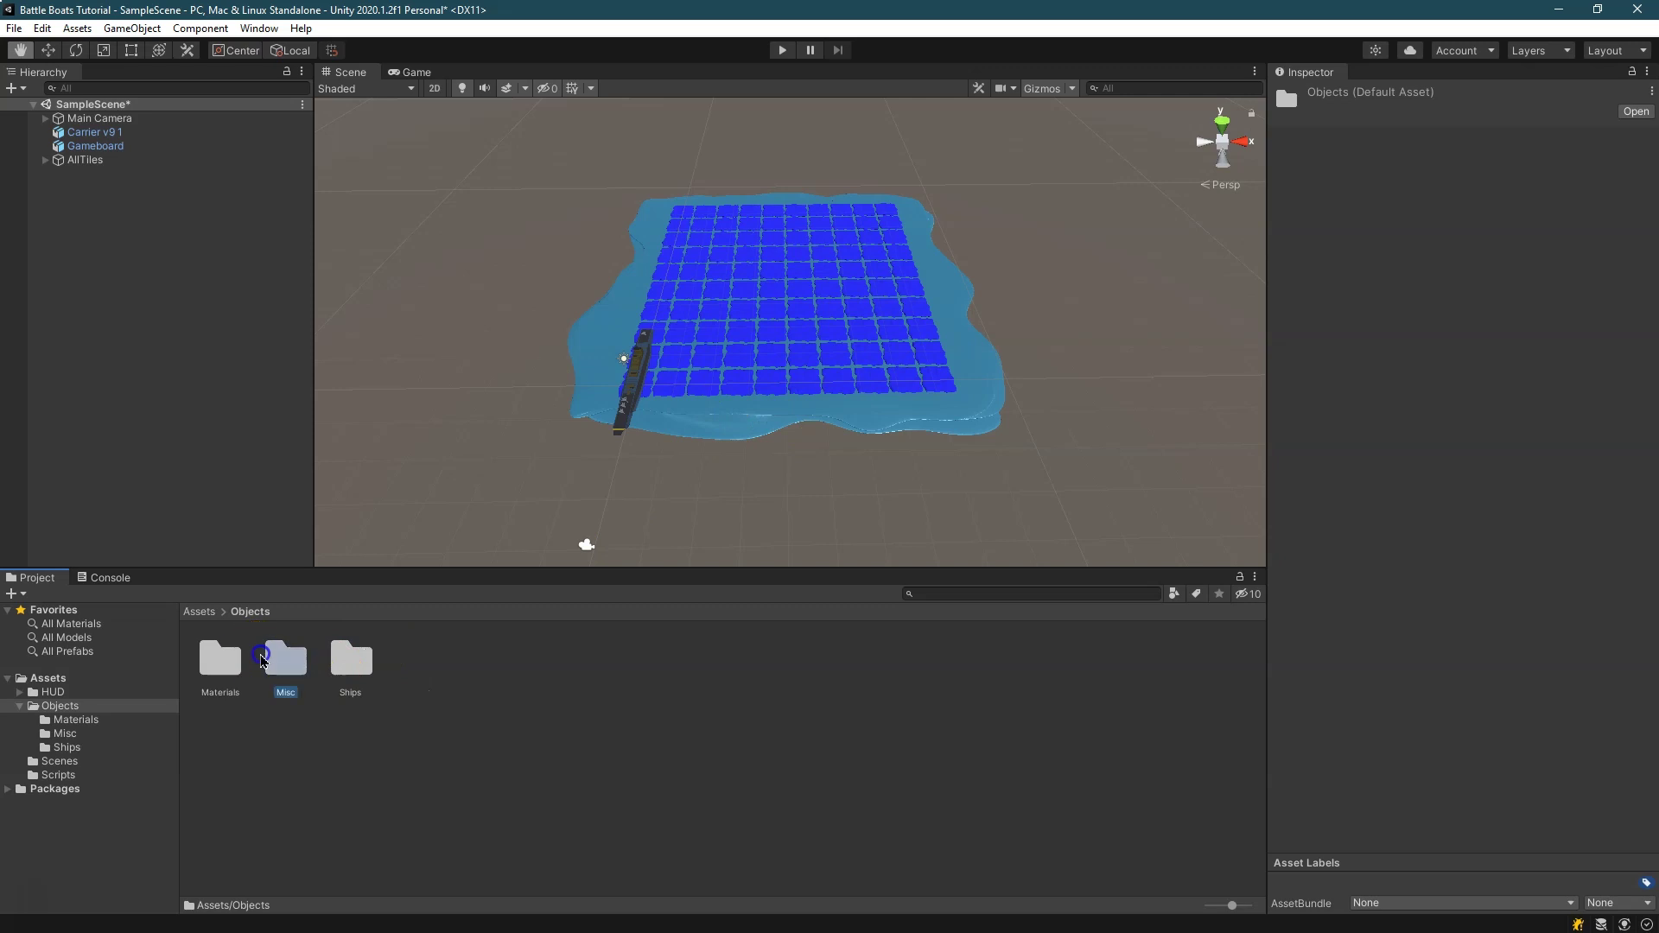
pyautogui.doubleClick(286, 661)
pyautogui.moveTo(403, 673); pyautogui.dragTo(1070, 315)
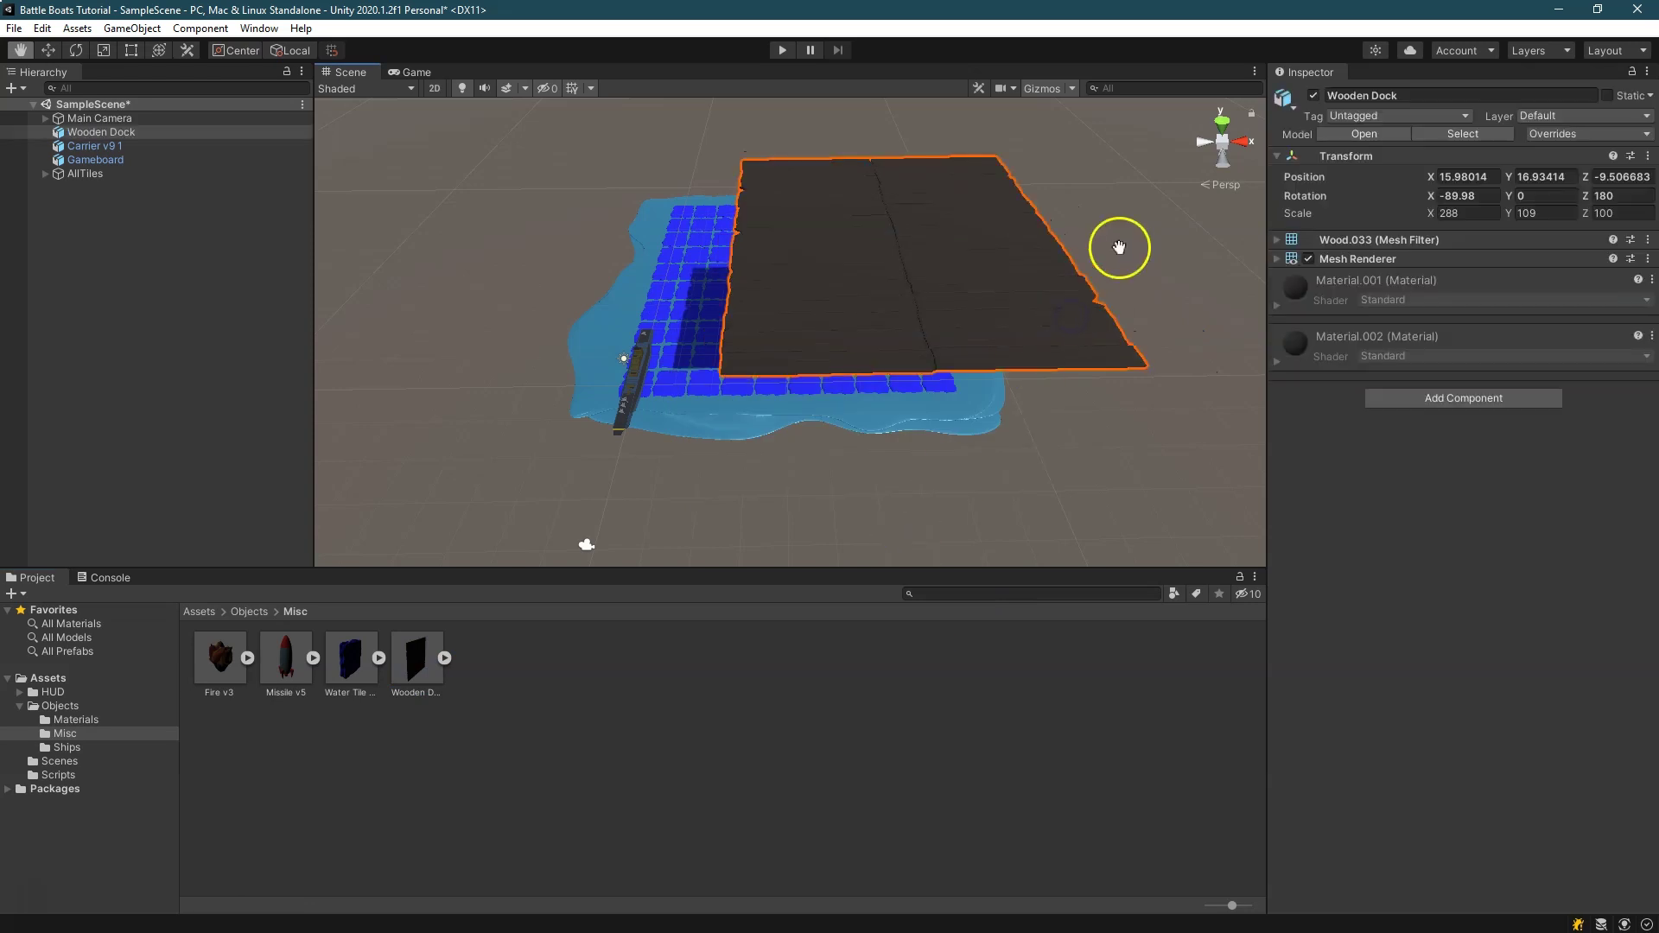
# Set the Wooden Dock's position to 0, 0, 0 and its X rotation to -90
pyautogui.write('0')
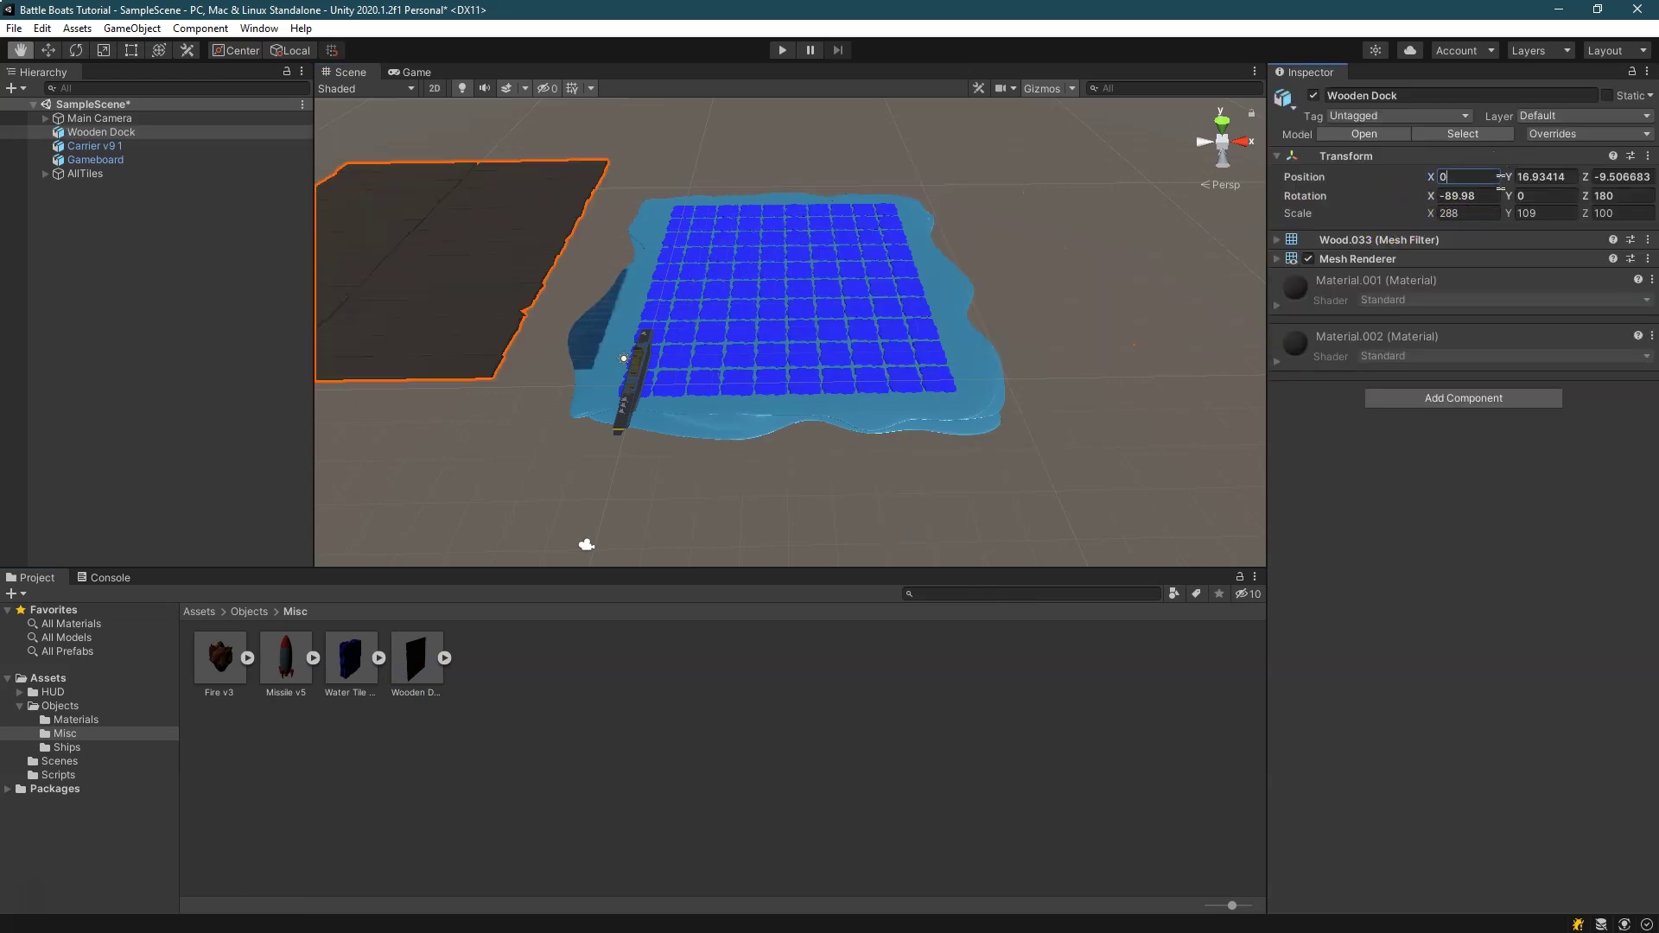
pyautogui.write('00')
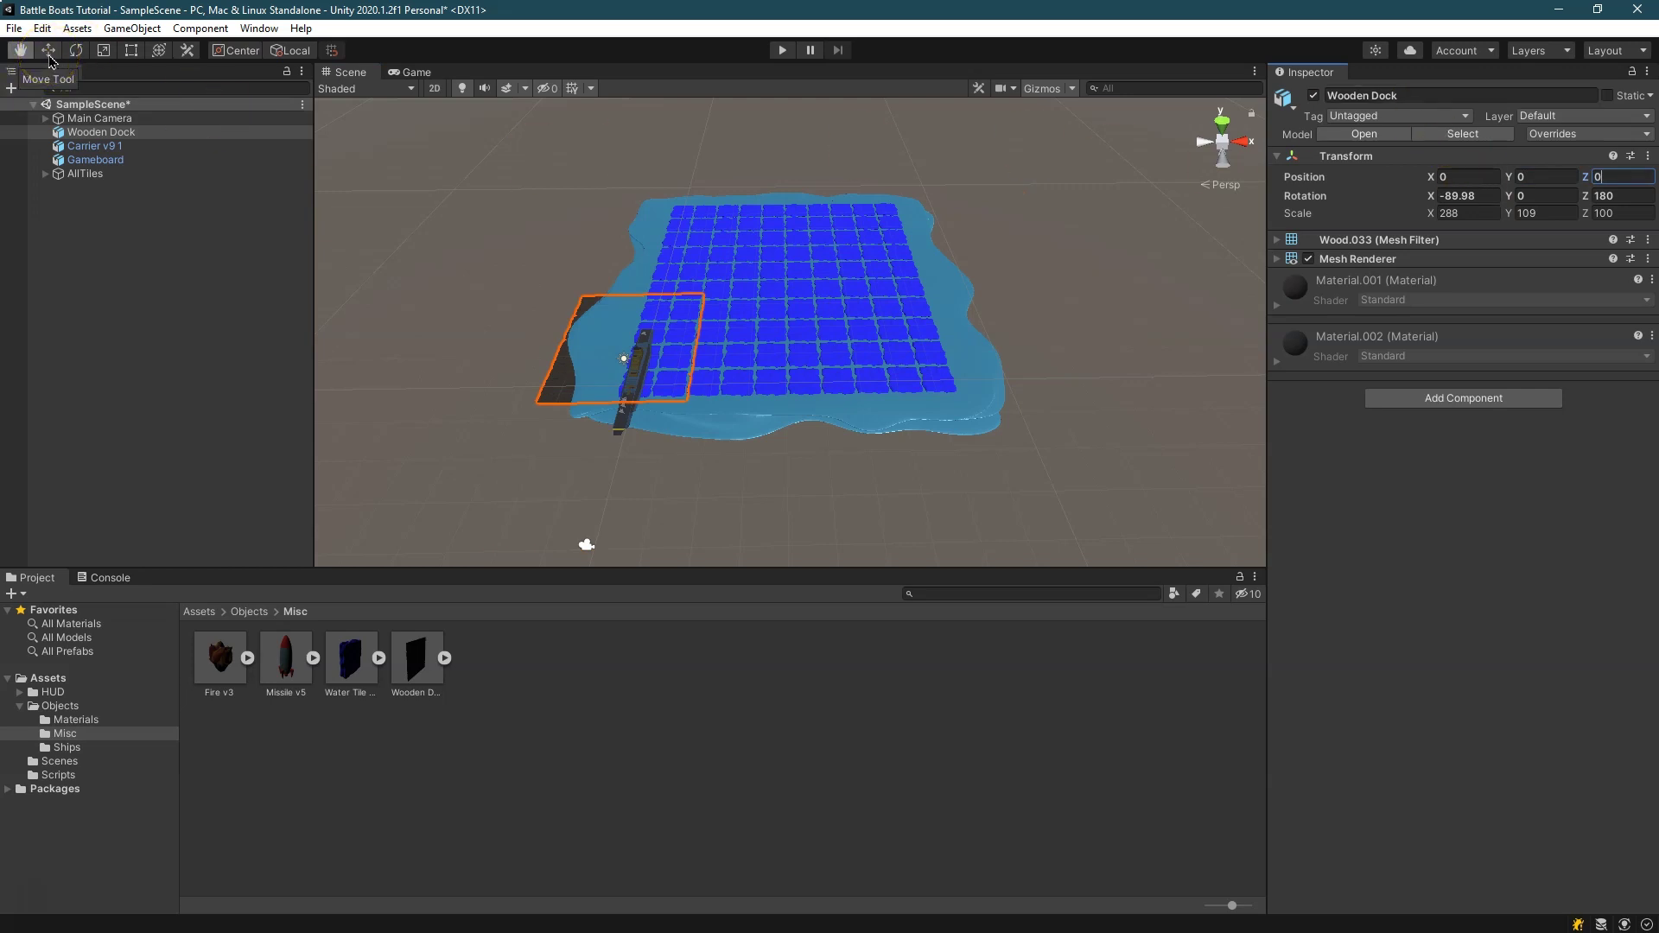
pyautogui.write('-90')
# Move the Wooden Dock beside the gameboard to about X 30.16, Y 2.65, Z 3.89
pyautogui.click(130, 129)
pyautogui.click(50, 50)
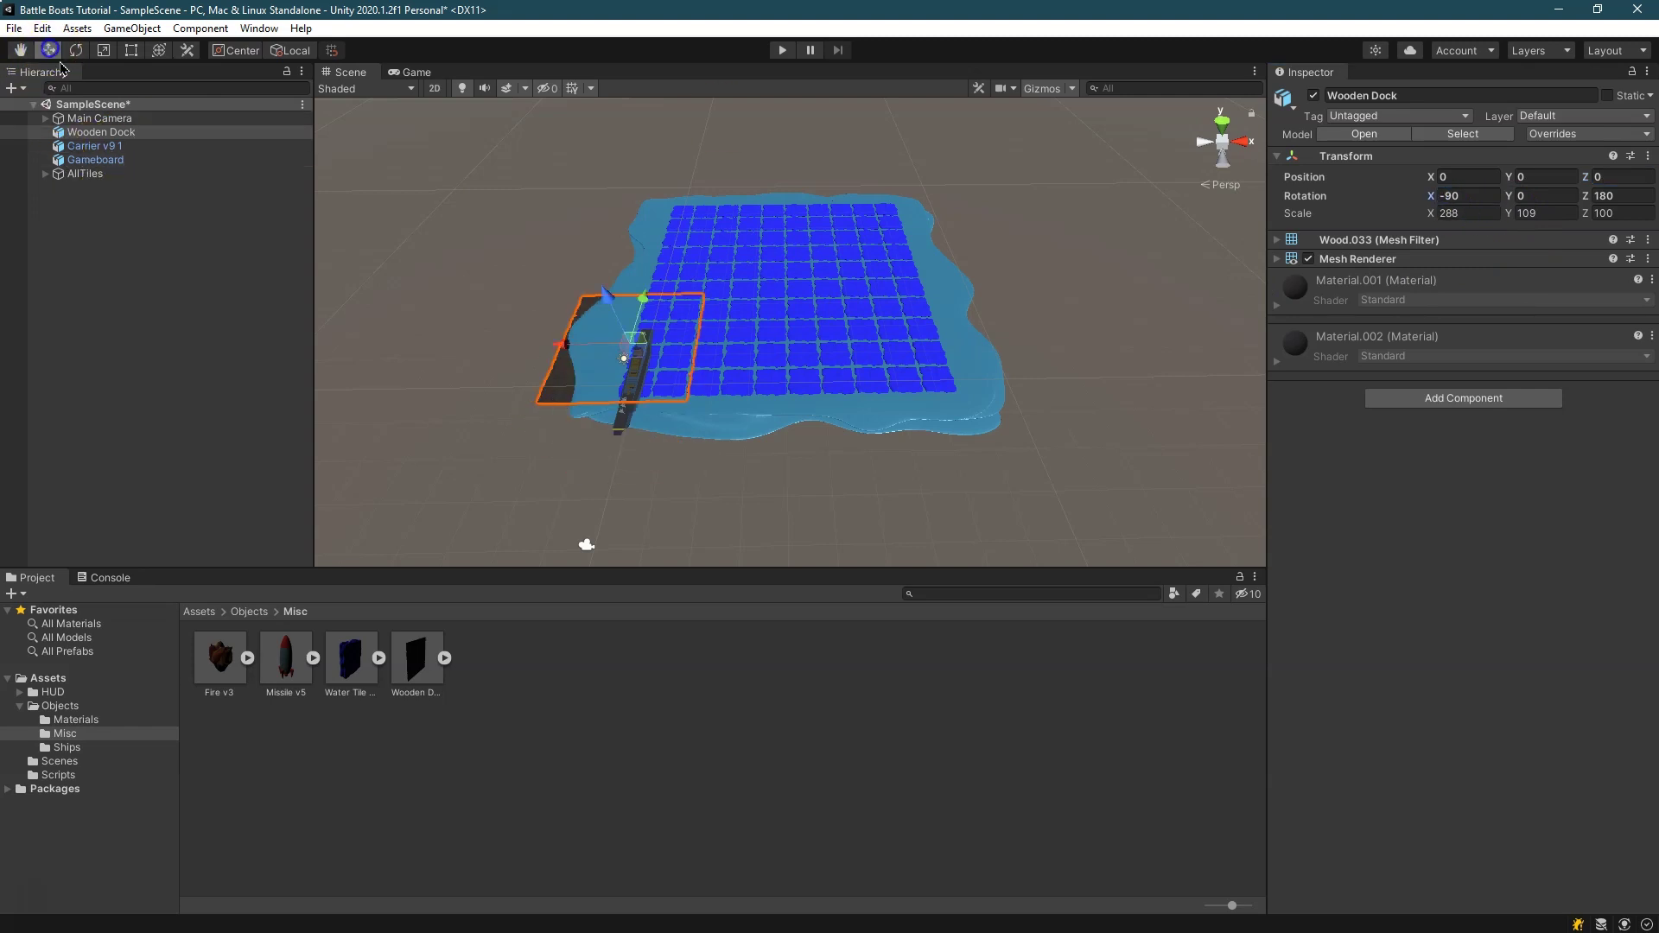
pyautogui.moveTo(559, 345); pyautogui.dragTo(995, 244)
pyautogui.keyDown('alt'); pyautogui.moveTo(1036, 177); pyautogui.dragTo(1022, 238); pyautogui.keyUp('alt')
# Adjust the Wooden Dock against the gameboard's edge from a top-down view, to about X 29.05, Z 4.76
pyautogui.click(1234, 156)
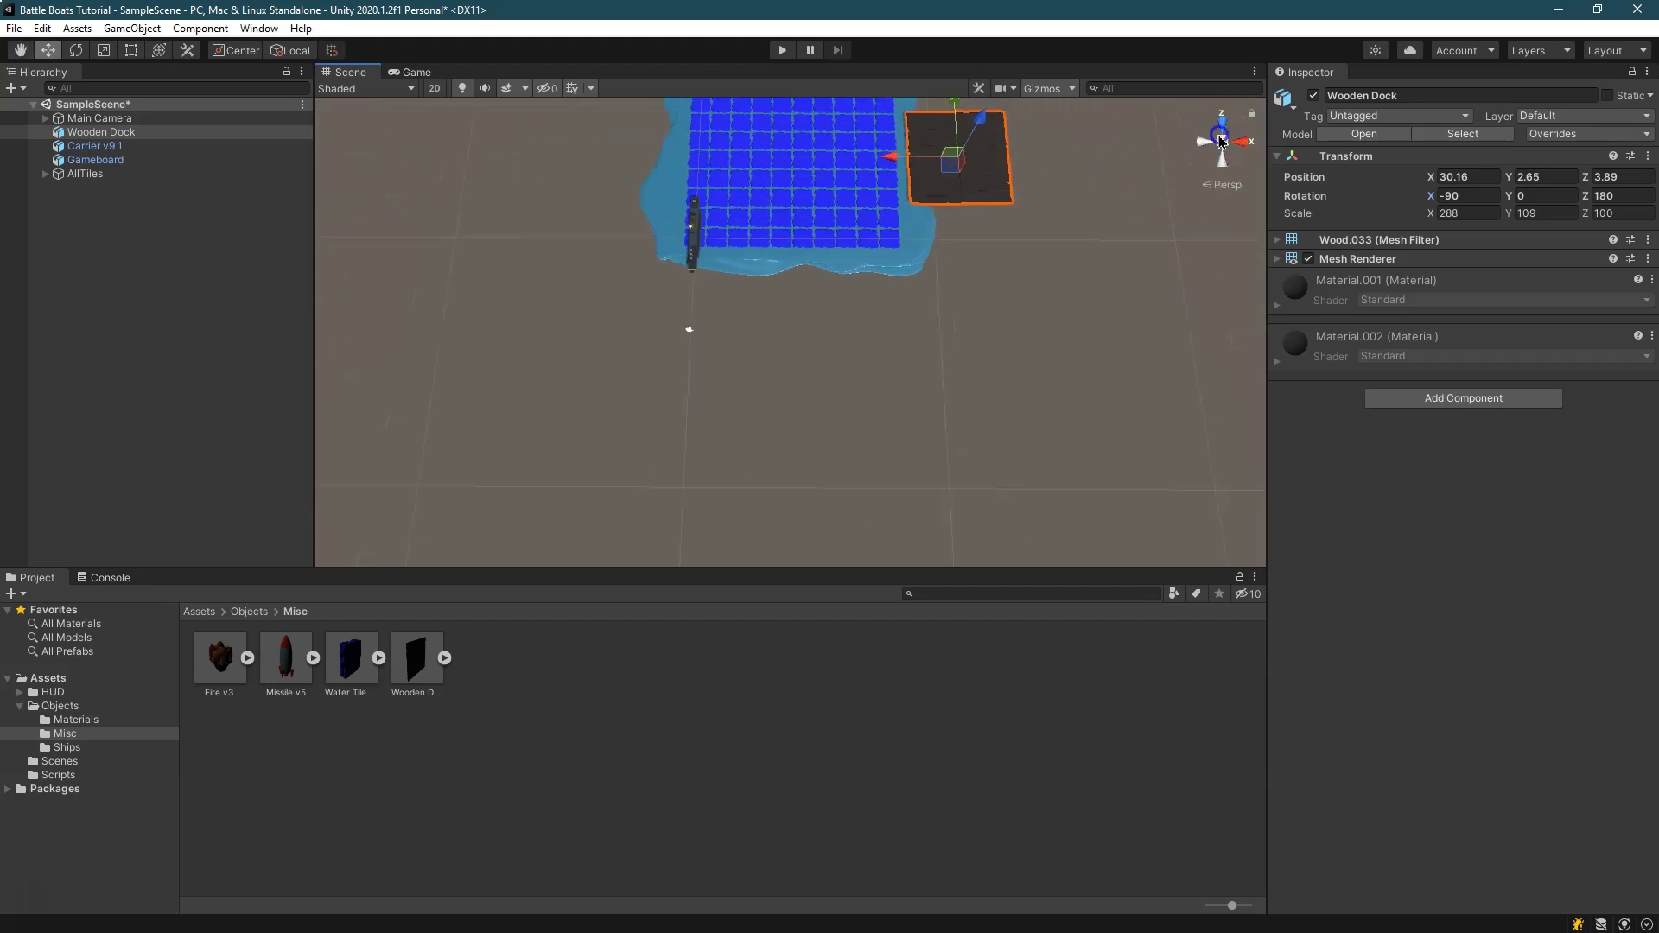
pyautogui.click(20, 50)
pyautogui.moveTo(799, 259); pyautogui.dragTo(797, 397)
pyautogui.scroll(5, 794, 323)
pyautogui.press('w')
pyautogui.moveTo(983, 321); pyautogui.dragTo(983, 315)
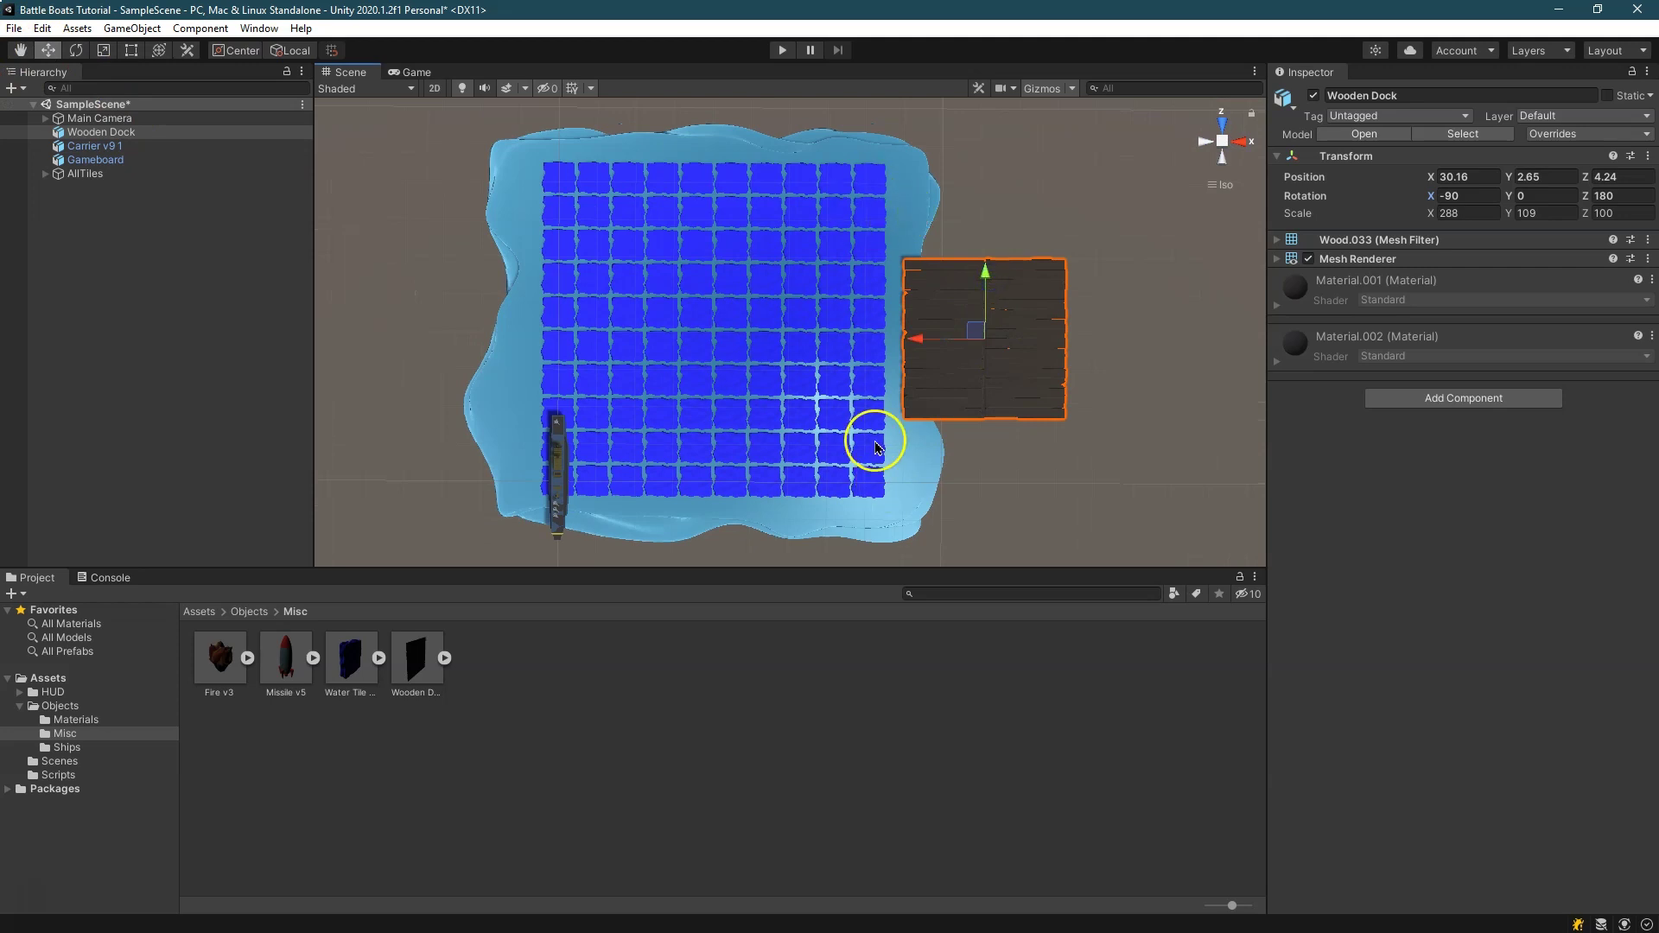
pyautogui.moveTo(988, 273); pyautogui.dragTo(993, 267)
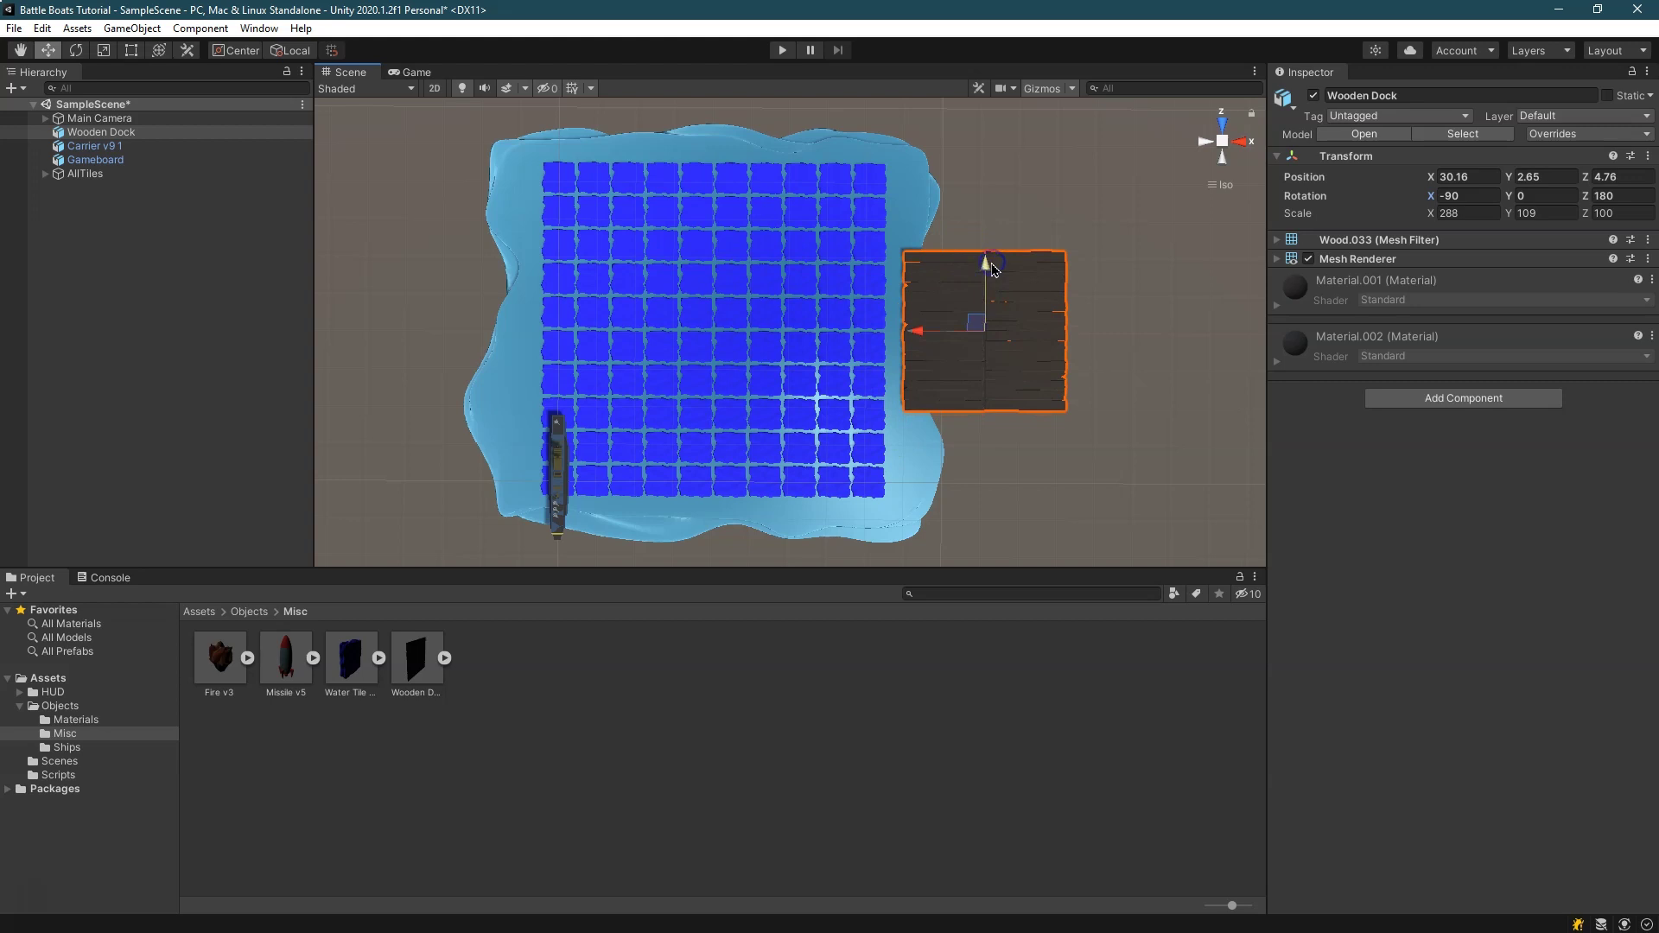
pyautogui.moveTo(922, 333); pyautogui.dragTo(915, 326)
pyautogui.moveTo(1123, 345); pyautogui.dragTo(958, 259, button='right')
pyautogui.click(93, 132)
pyautogui.doubleClick(93, 132)
pyautogui.moveTo(1098, 275); pyautogui.dragTo(1162, 147, button='right')
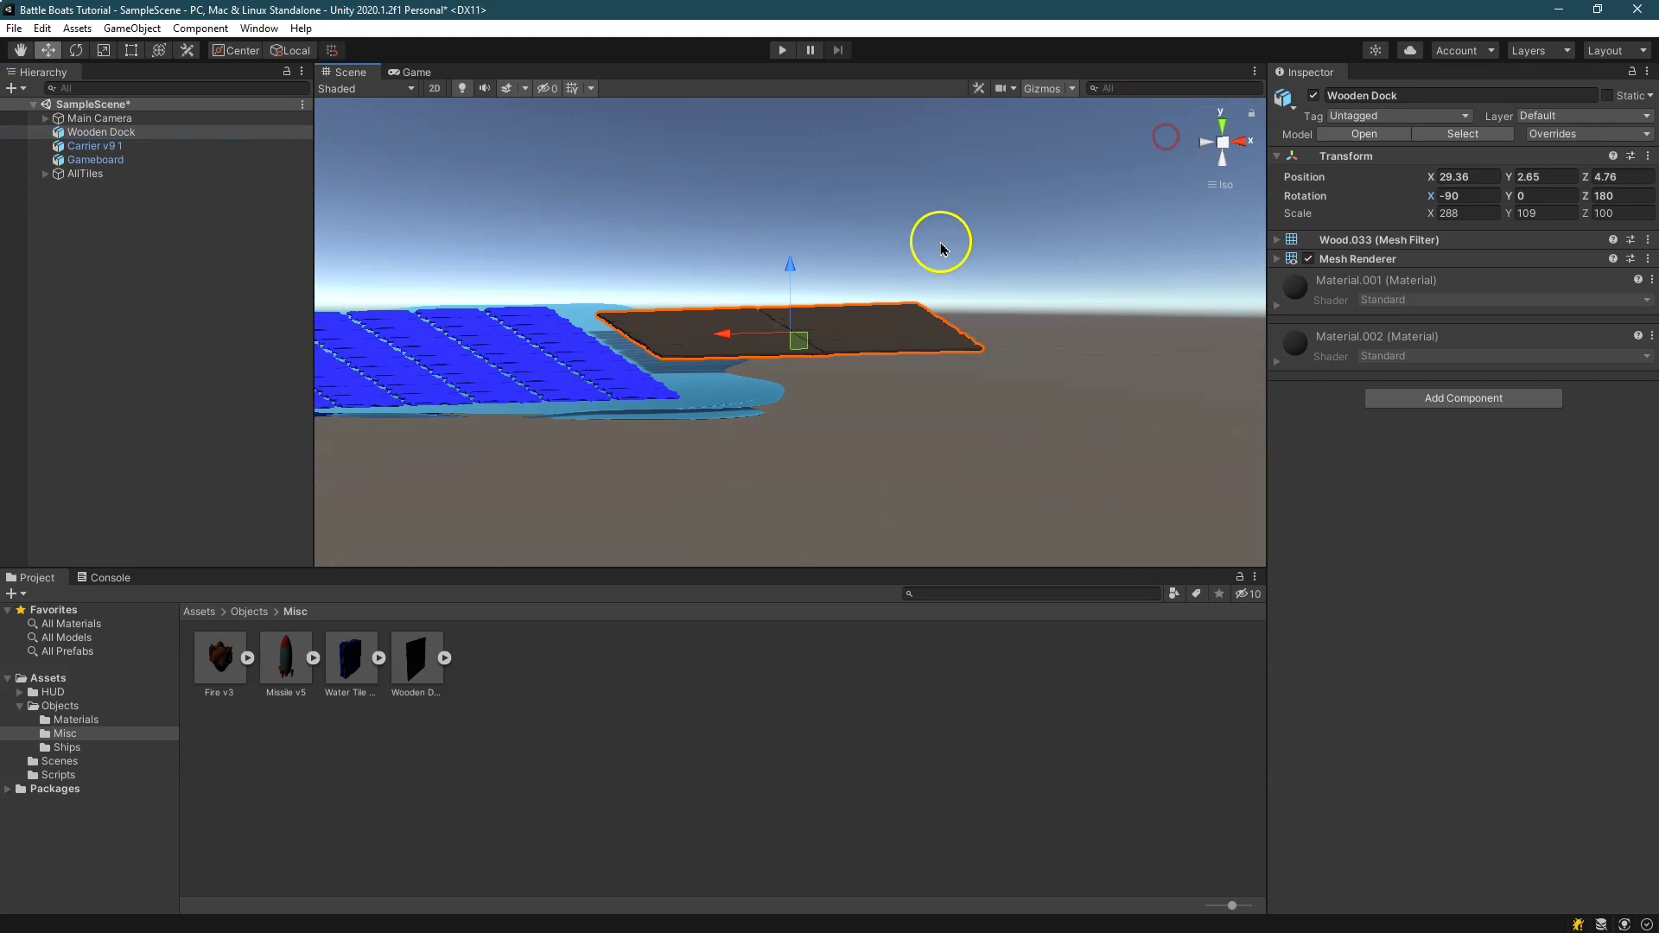
# Add a Box Collider component to the Wooden Dock and expand its settings
pyautogui.click(1492, 398)
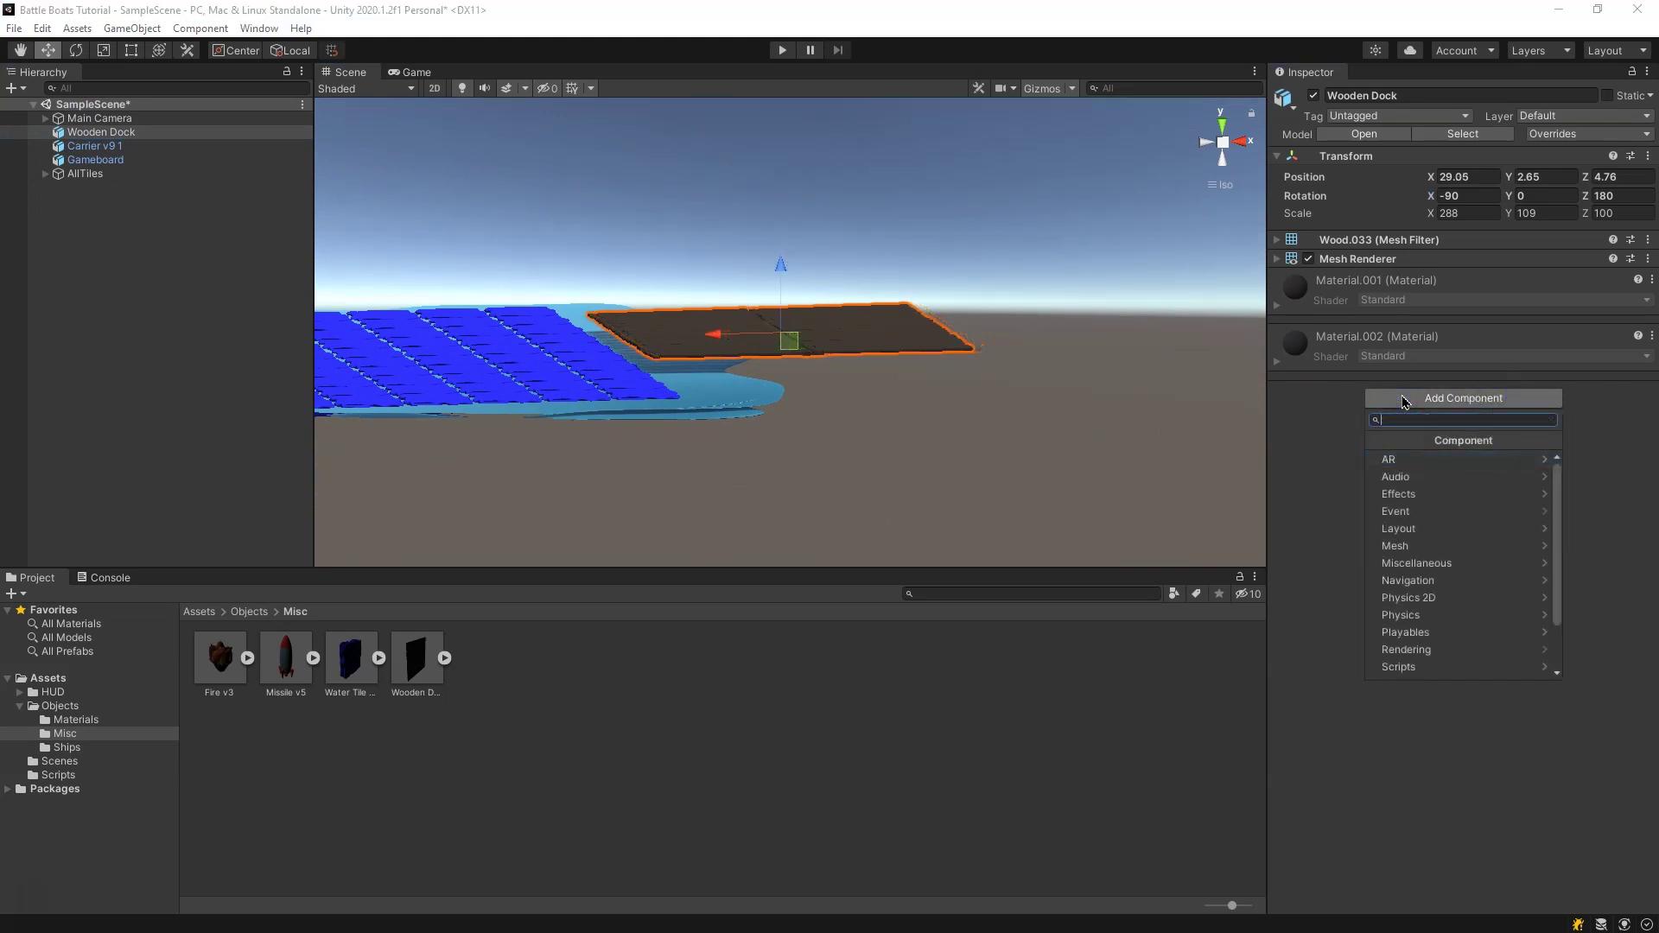
pyautogui.write('box')
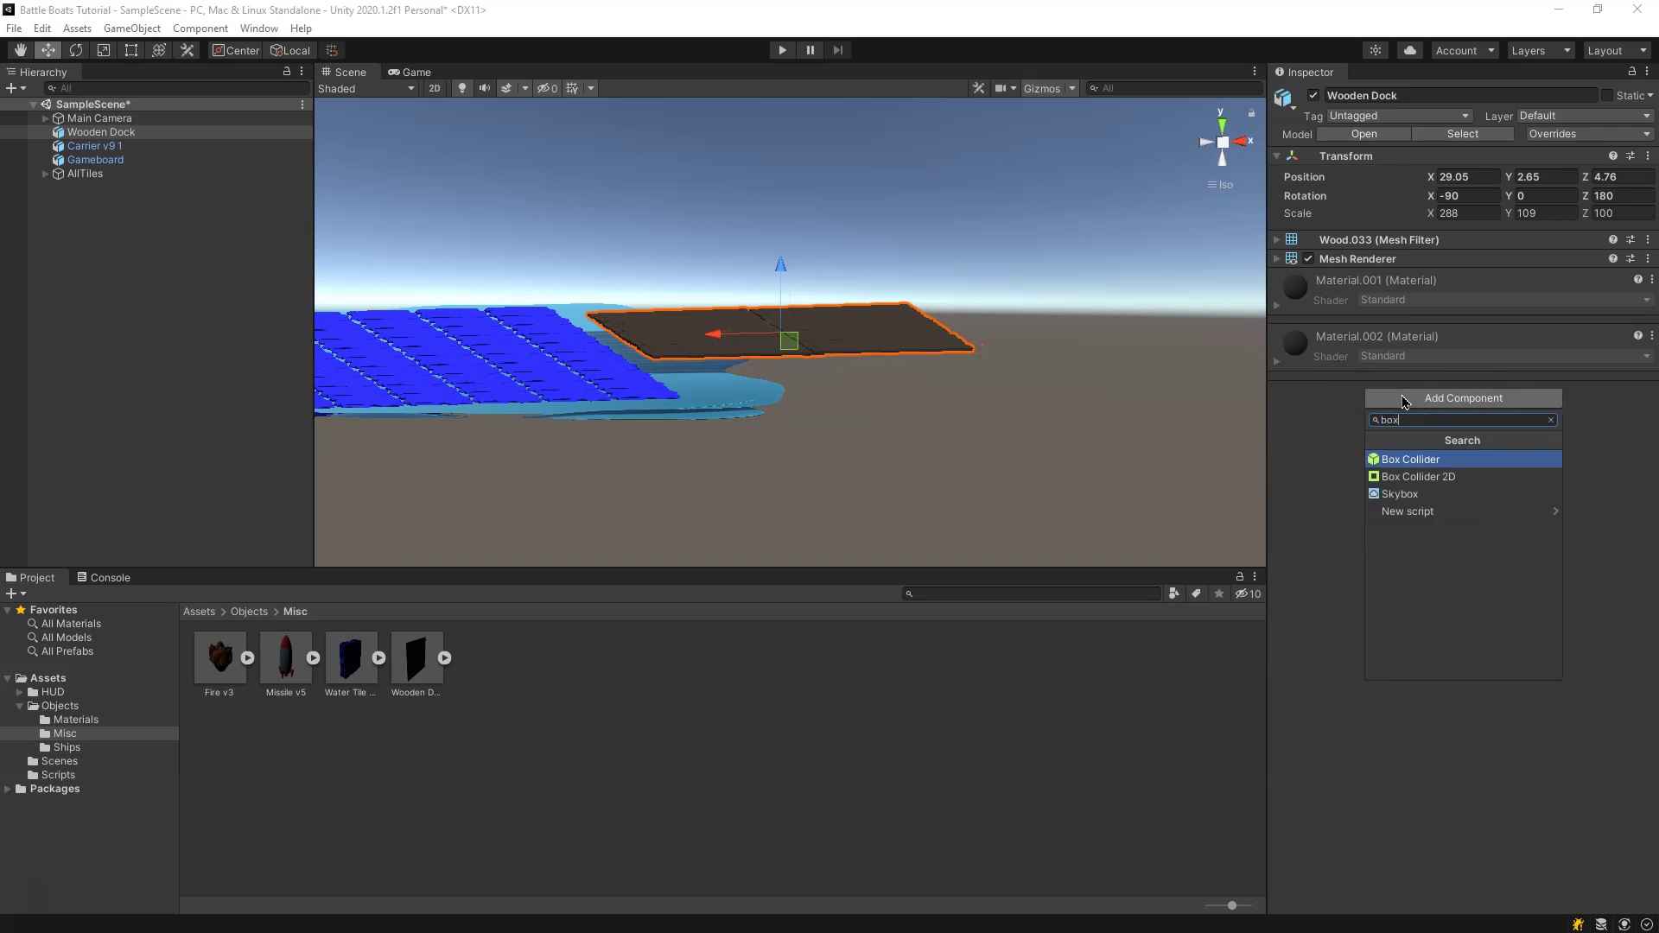
pyautogui.press('Return')
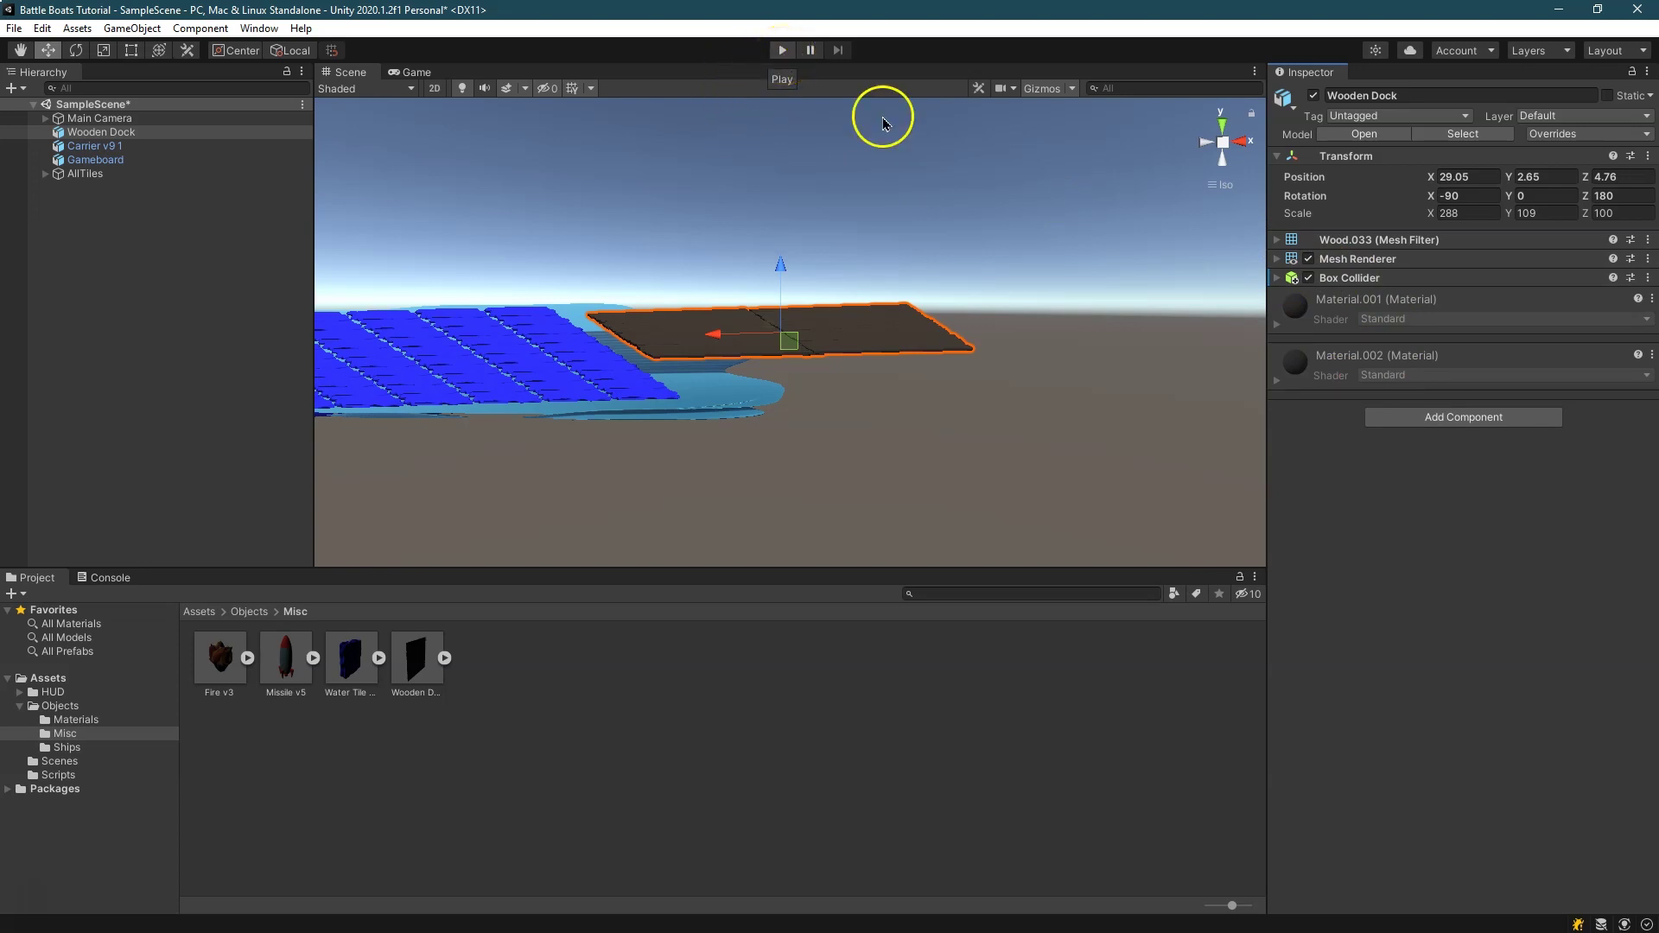
pyautogui.click(1278, 278)
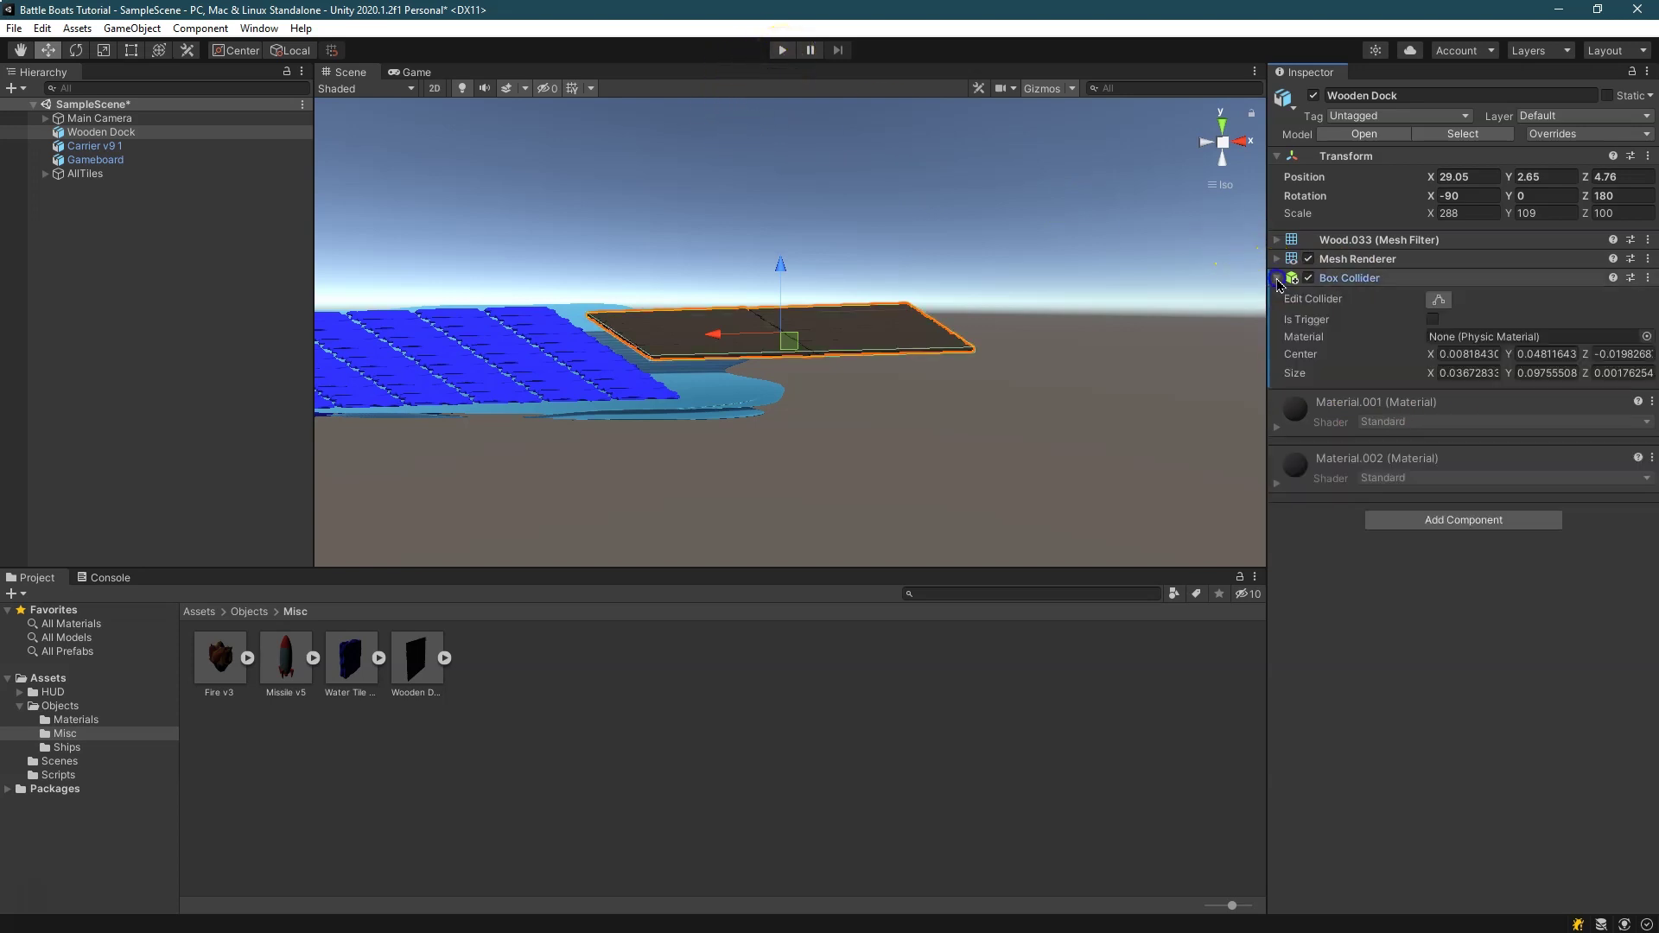
# Run the game, try lowering the Wooden Dock to about Y 2.3 in the Scene view, and stop the game
pyautogui.click(780, 51)
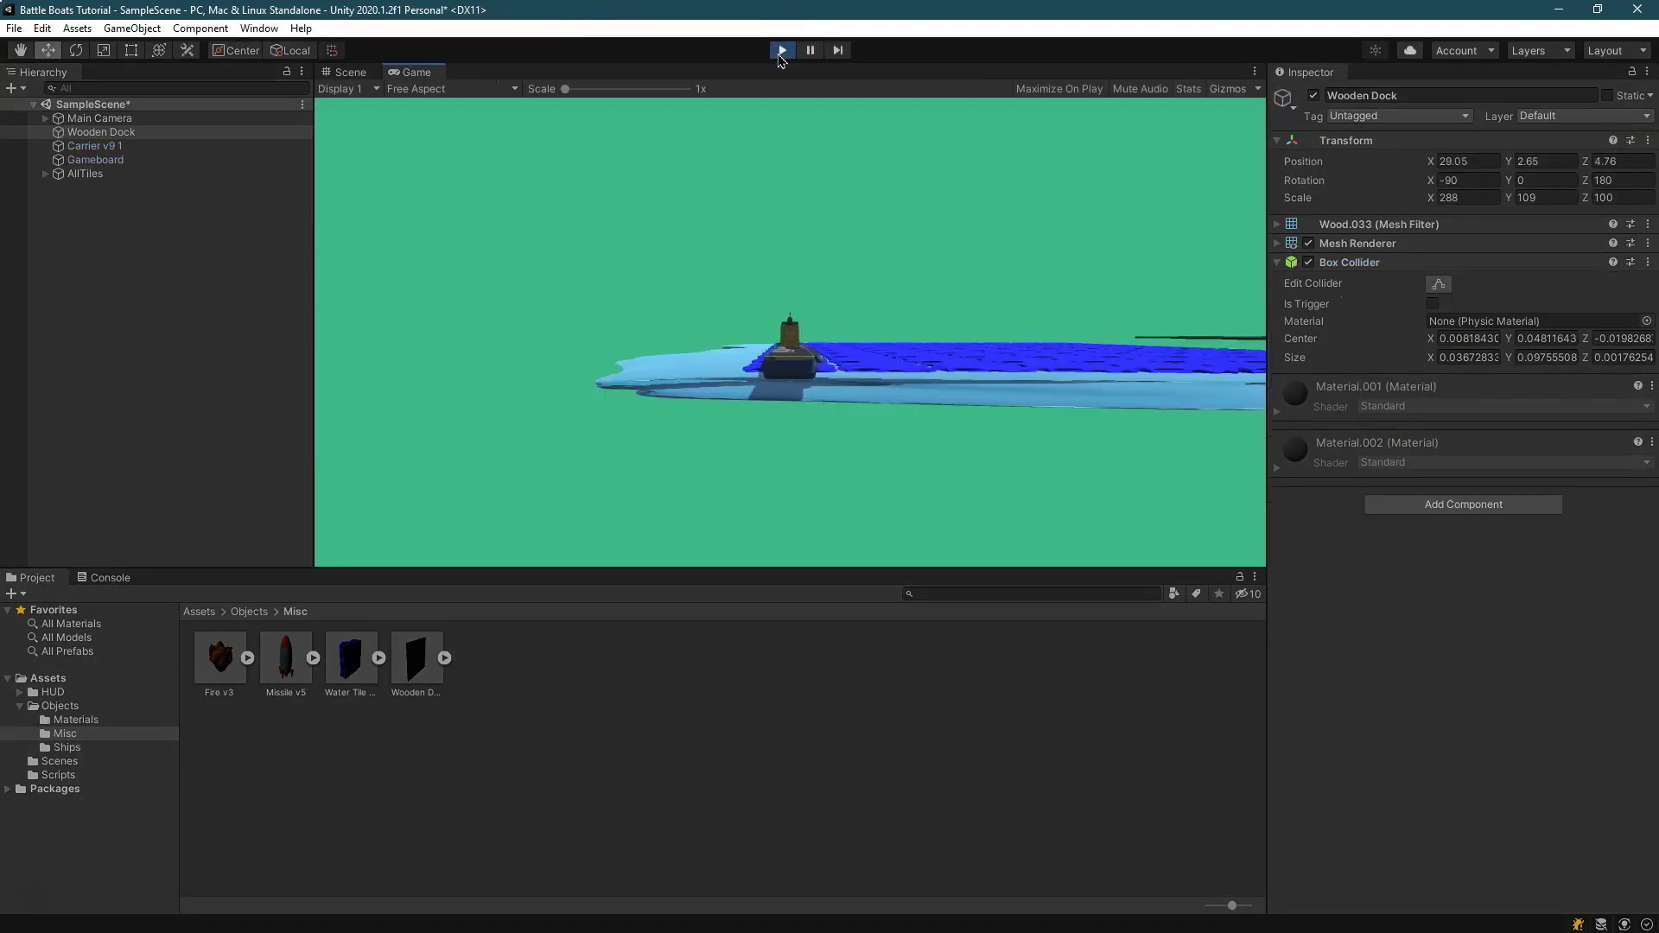
pyautogui.click(106, 135)
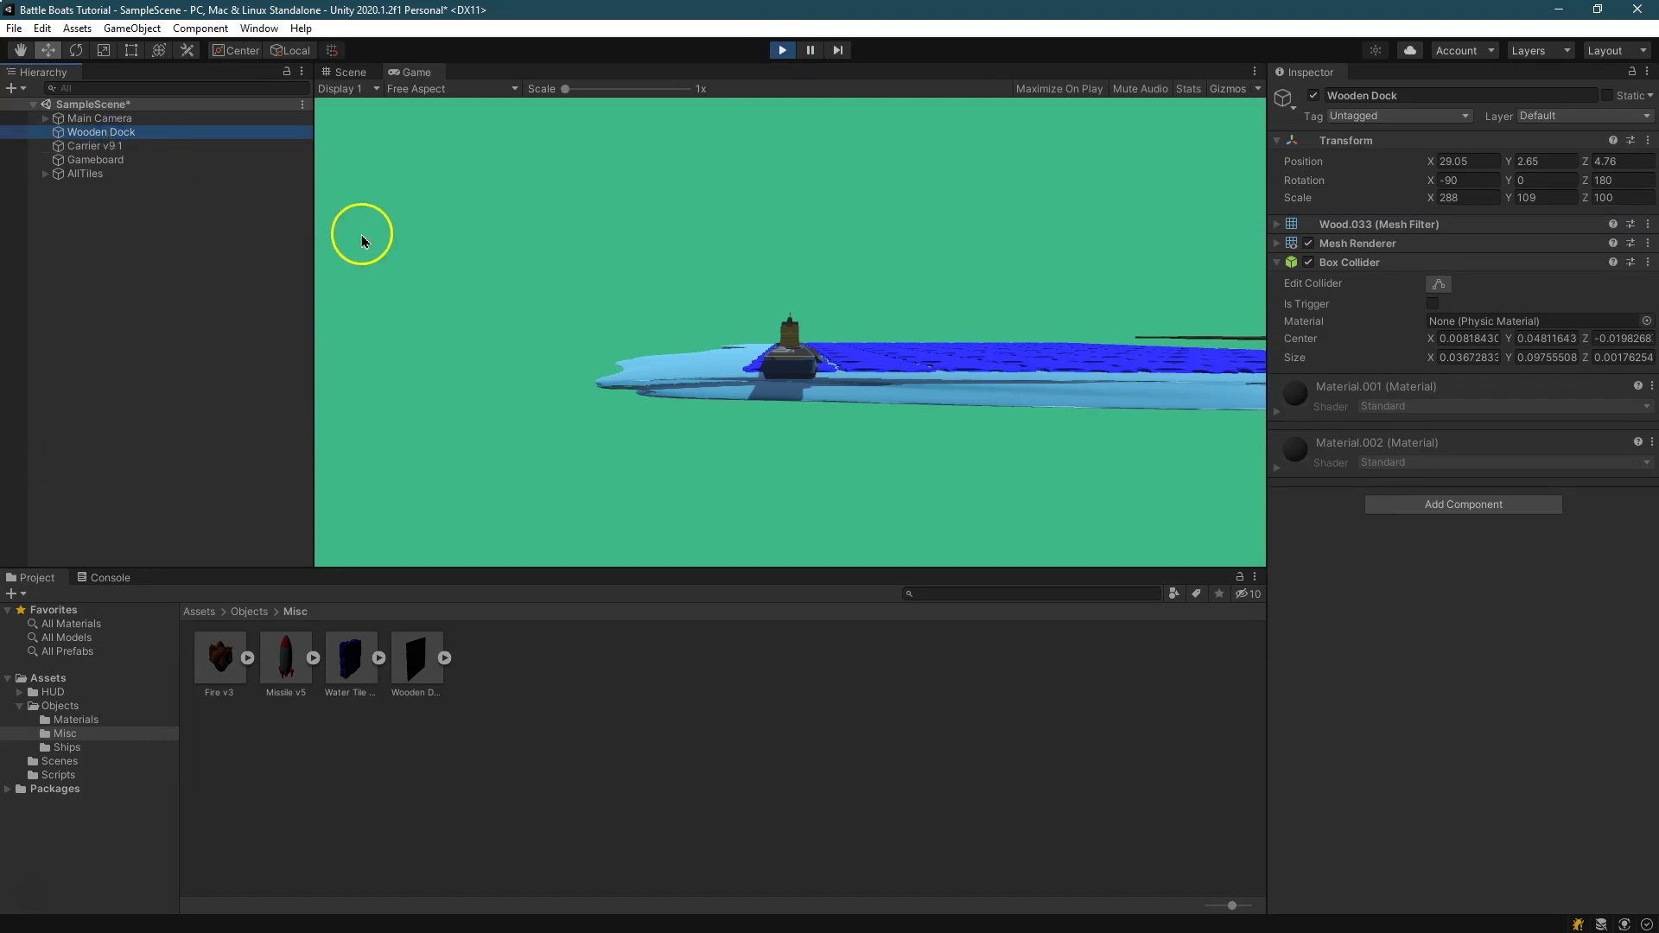
pyautogui.click(349, 74)
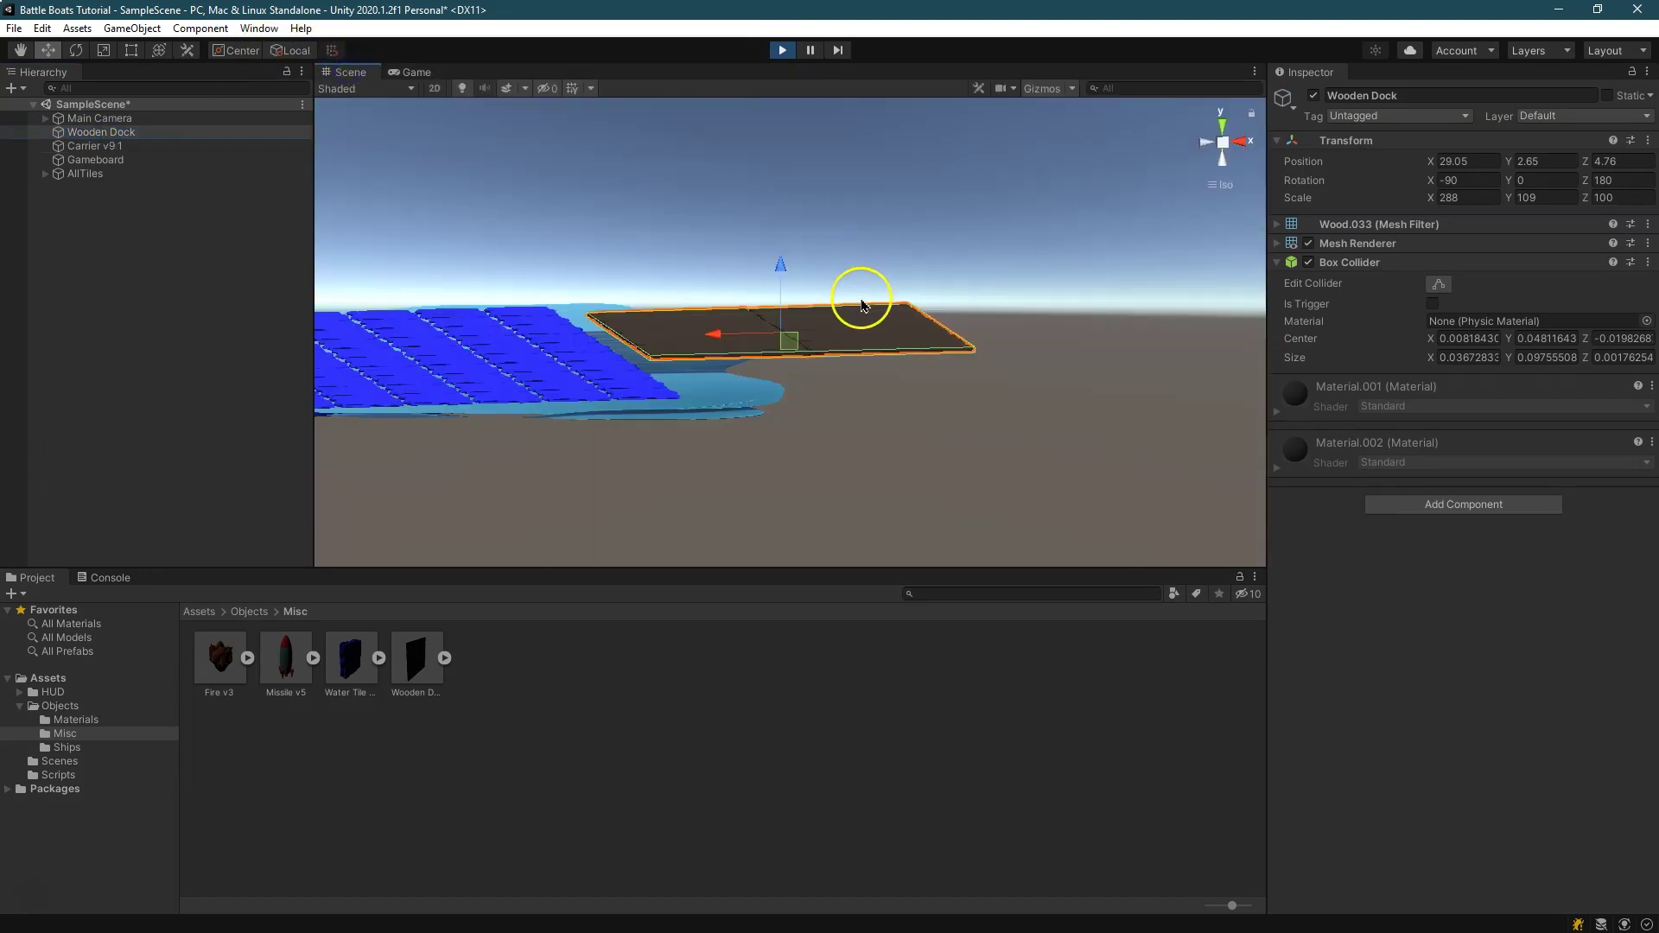
pyautogui.scroll(4, 862, 305)
pyautogui.moveTo(781, 271); pyautogui.dragTo(793, 286)
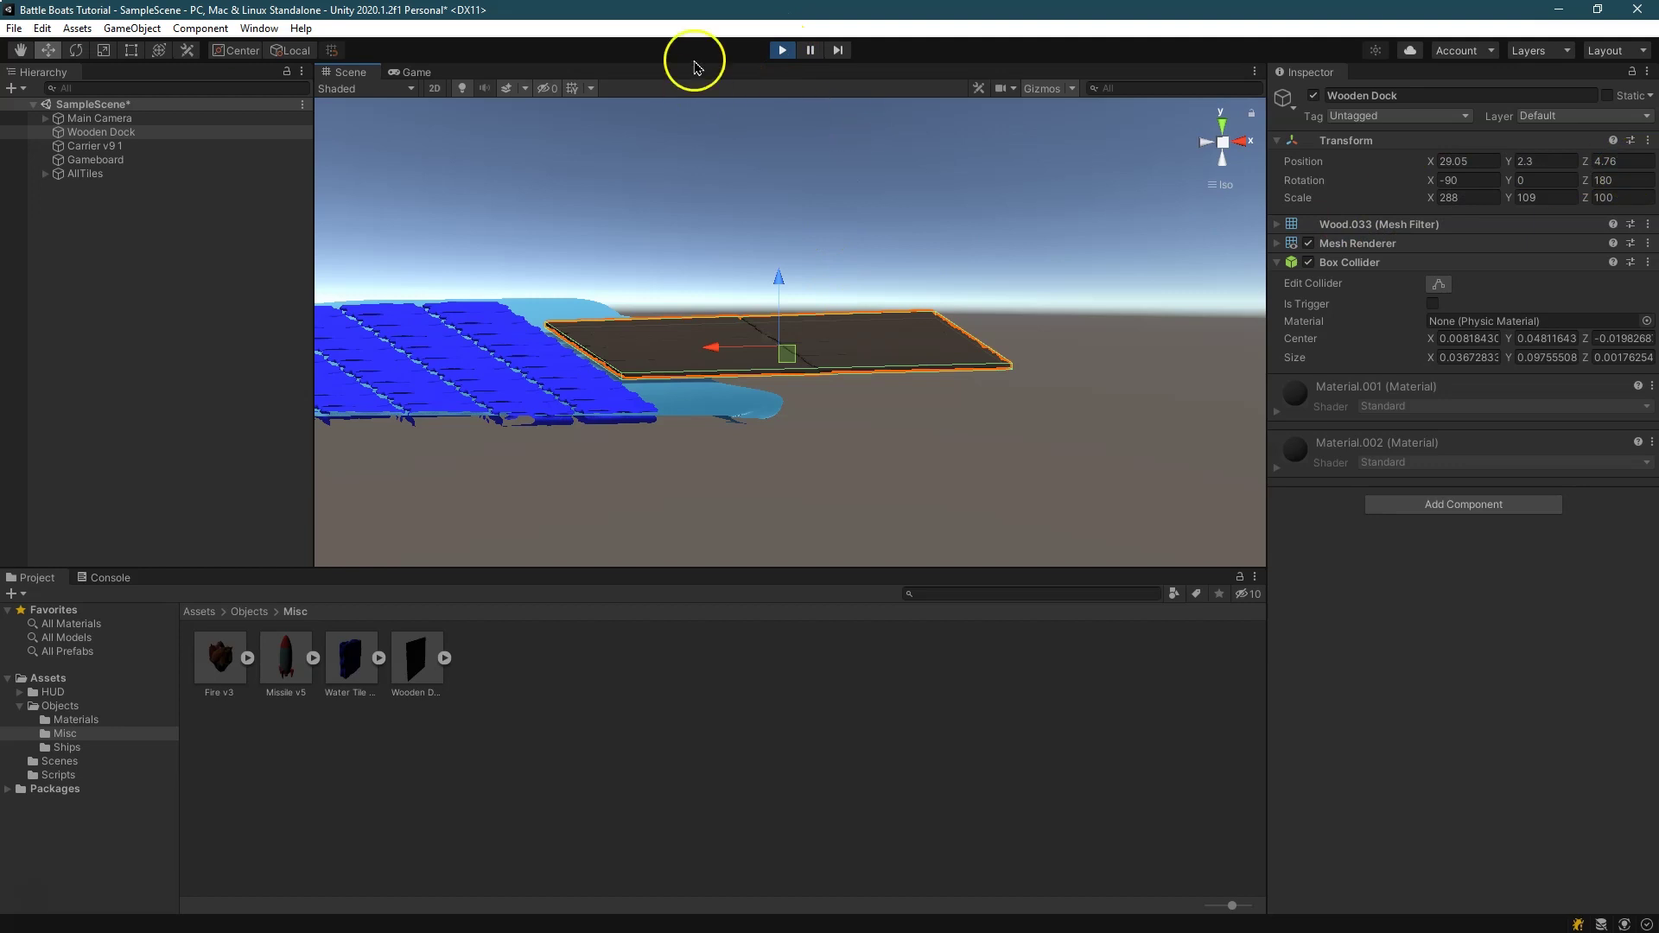
pyautogui.click(780, 49)
# Lower the Wooden Dock to about Y 2.25 in edit mode
pyautogui.click(1608, 177)
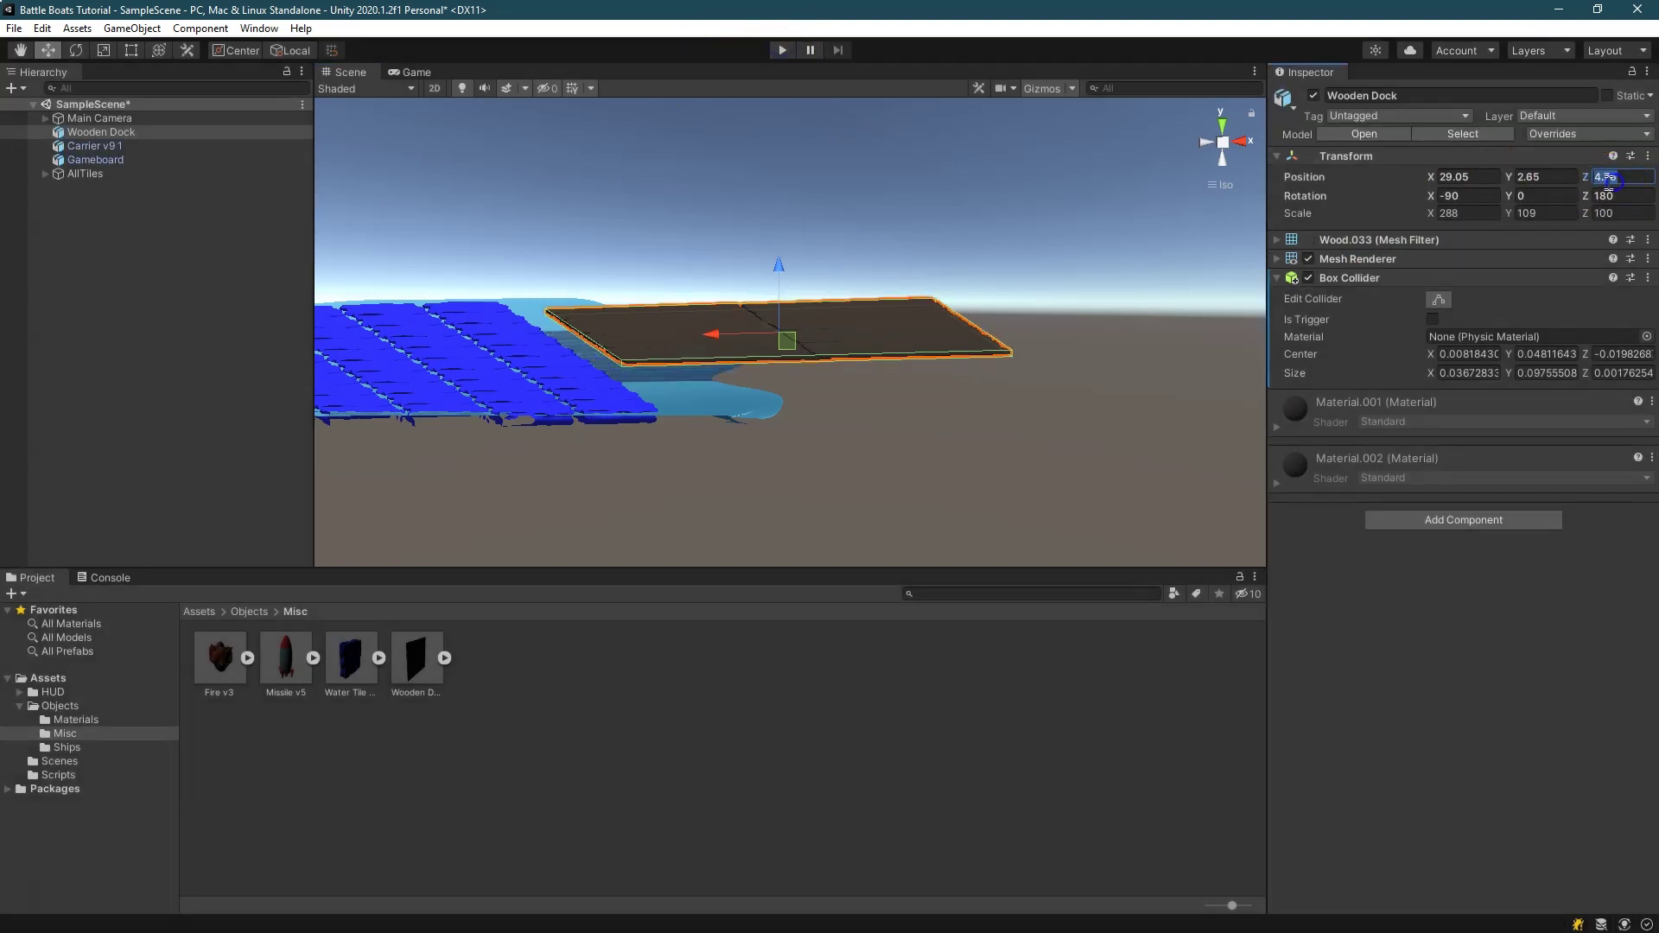
pyautogui.moveTo(789, 257); pyautogui.dragTo(780, 280)
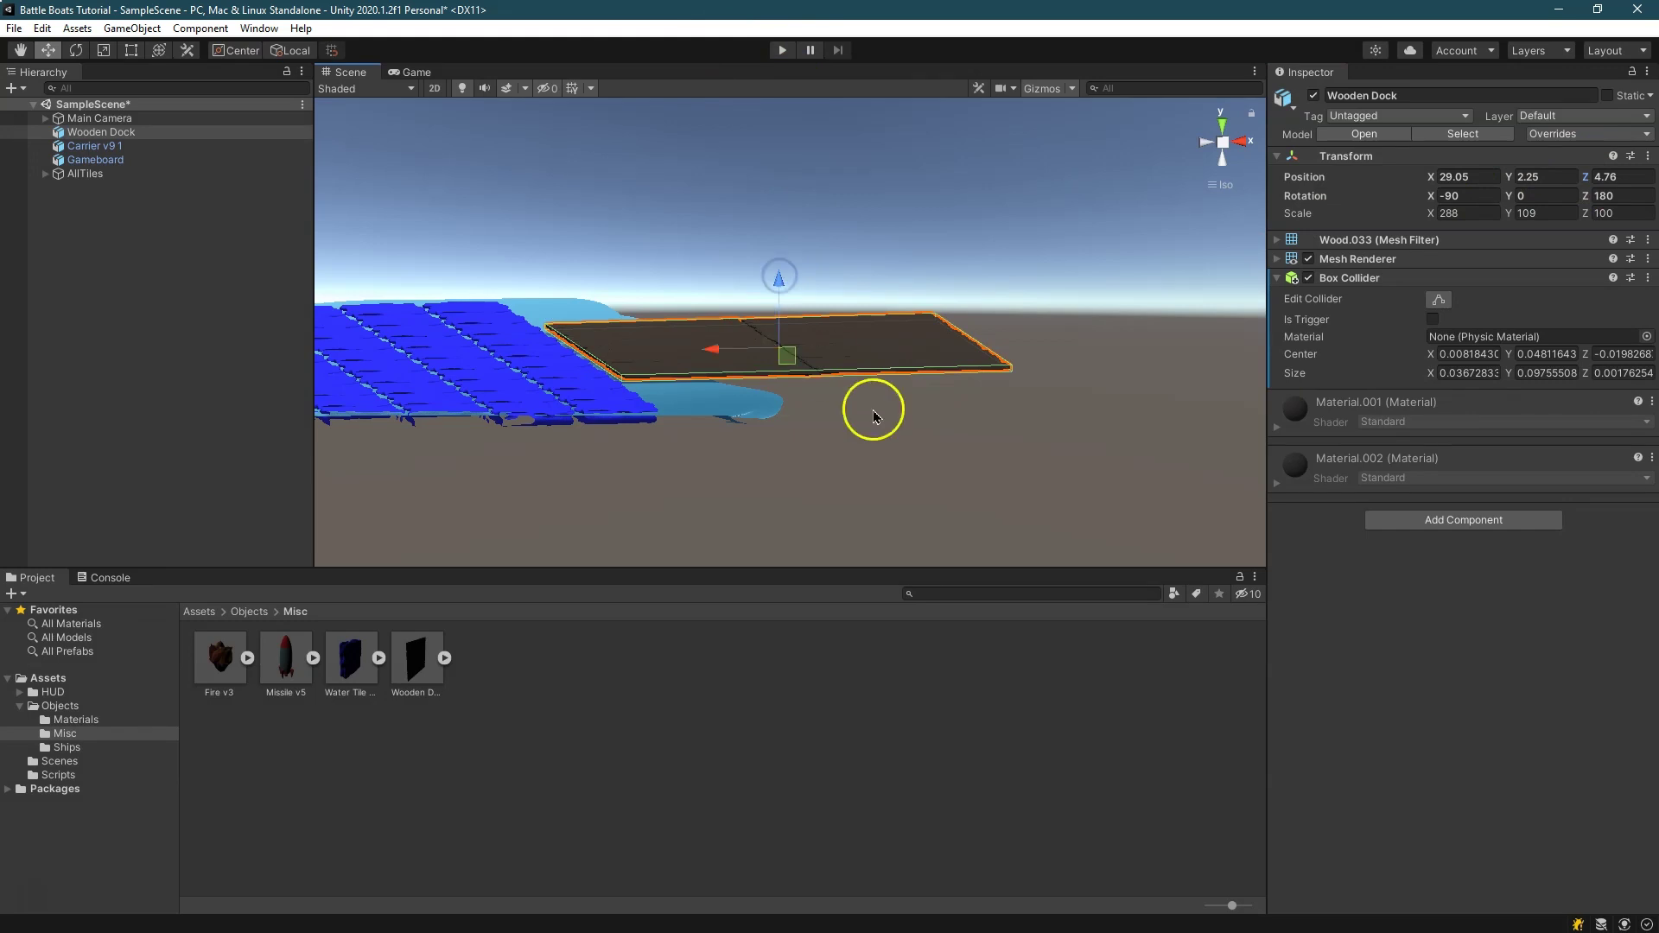
# Move the carrier from the gameboard onto the far side of the Wooden Dock, at about X 29.93, Z 10.24
pyautogui.scroll(-5, 688, 486)
pyautogui.moveTo(667, 443); pyautogui.dragTo(346, 390, button='right')
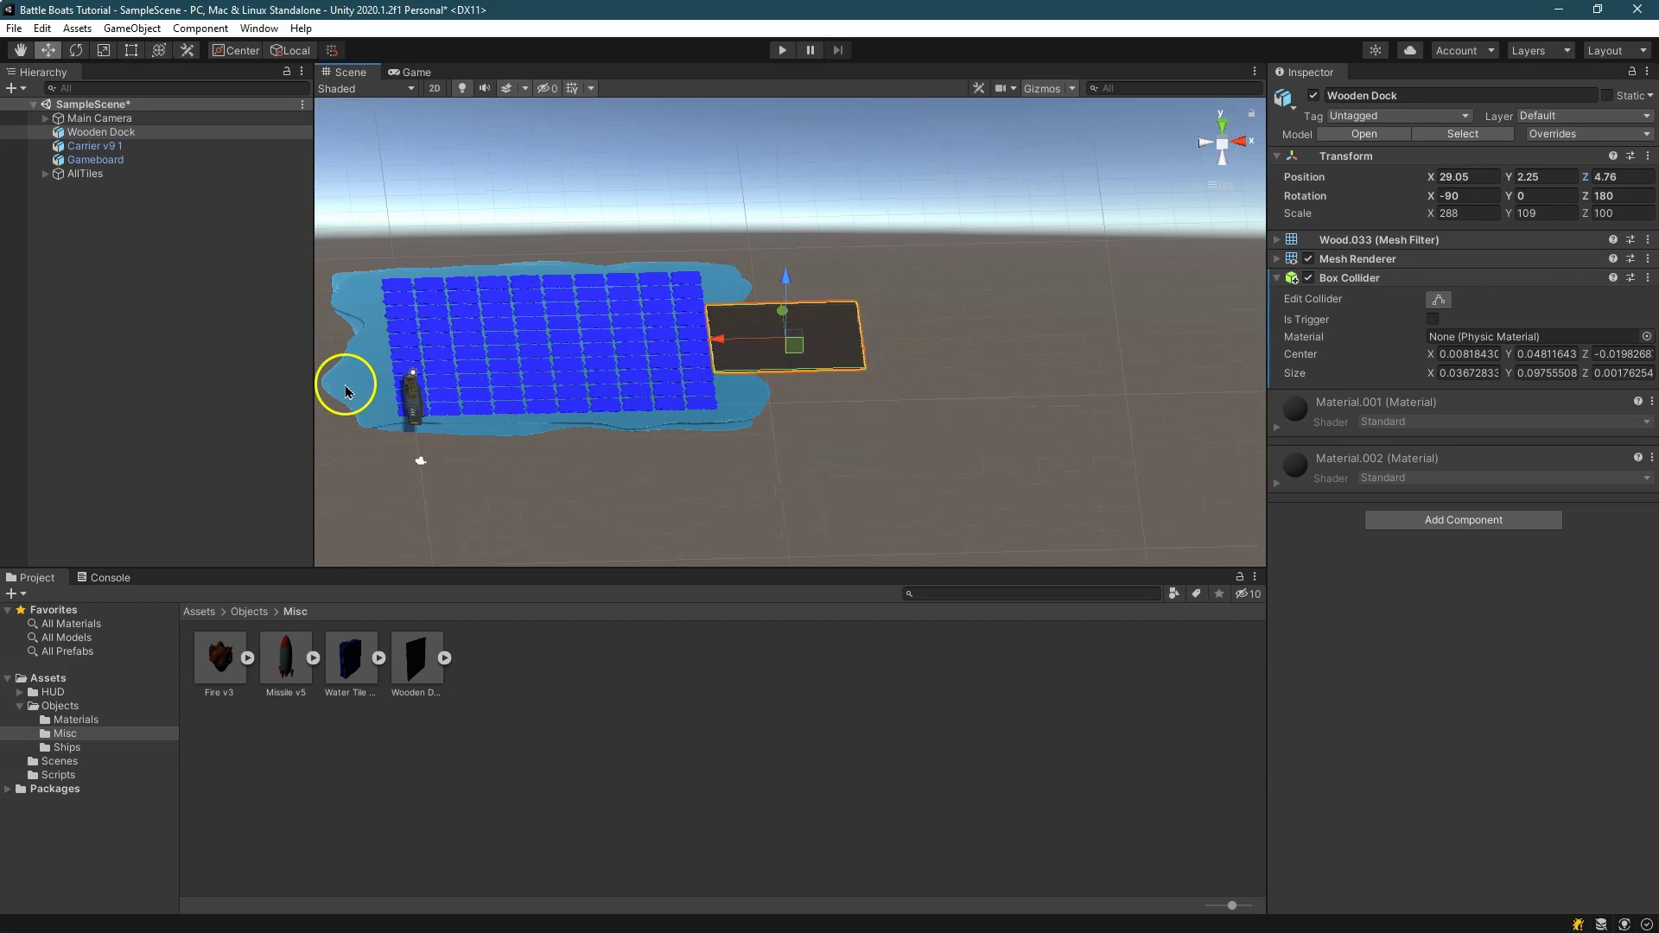
pyautogui.click(93, 145)
pyautogui.moveTo(489, 400); pyautogui.dragTo(806, 380)
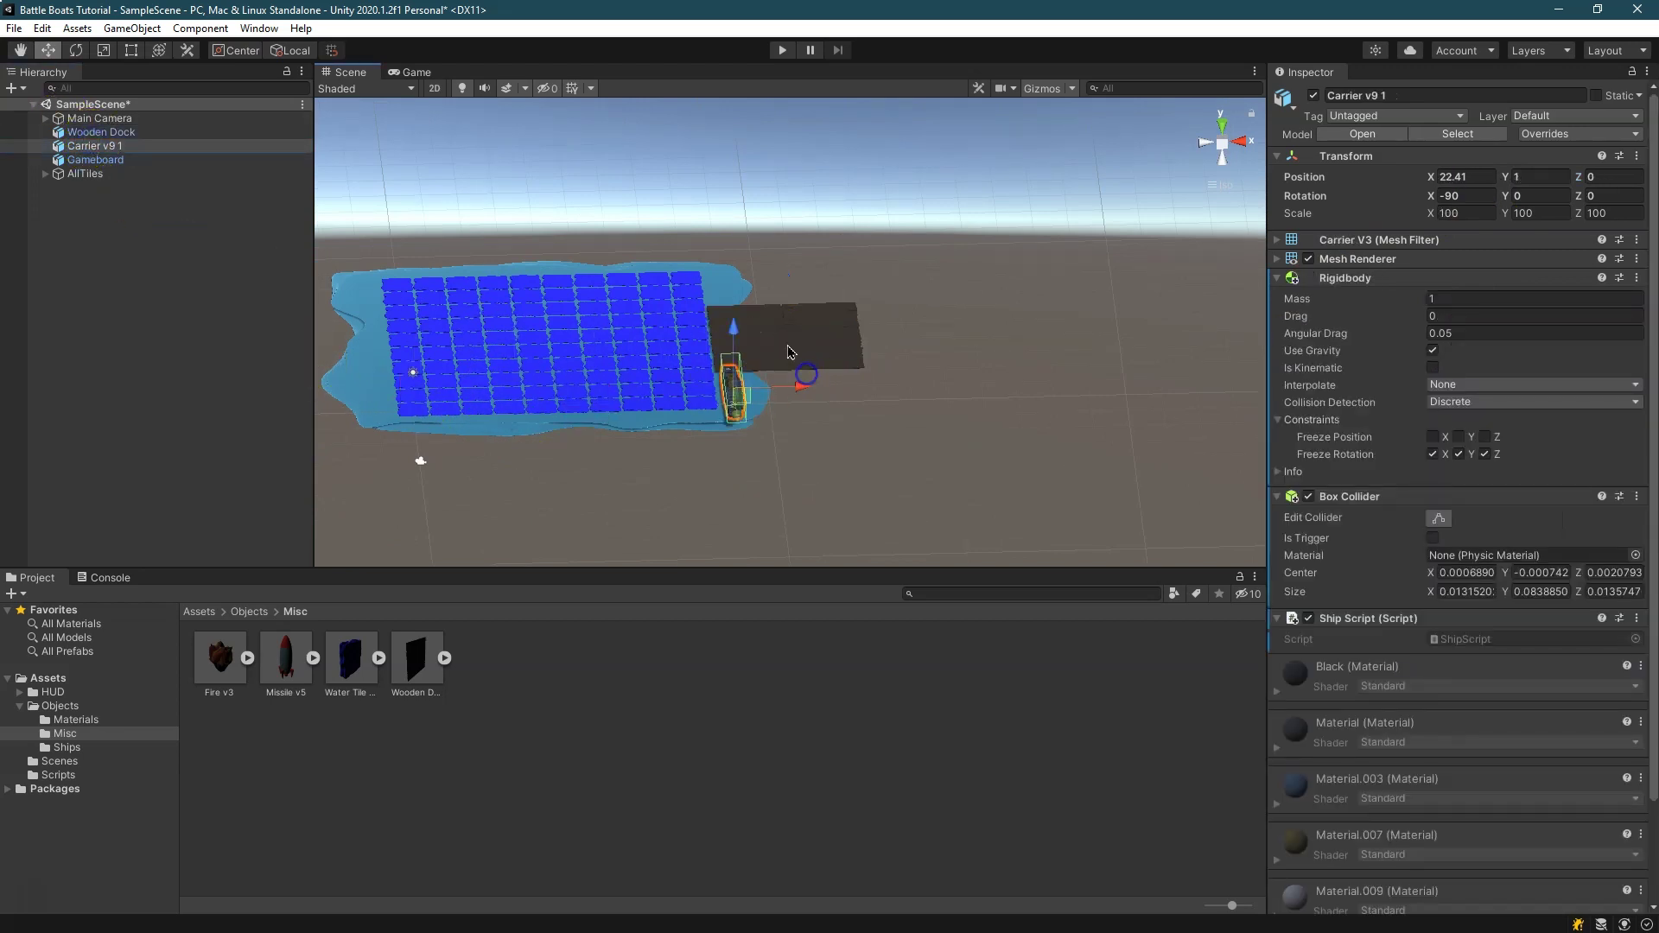
pyautogui.moveTo(670, 211); pyautogui.dragTo(673, 403, button='right')
pyautogui.moveTo(741, 523); pyautogui.dragTo(742, 401)
pyautogui.moveTo(799, 326); pyautogui.dragTo(902, 320)
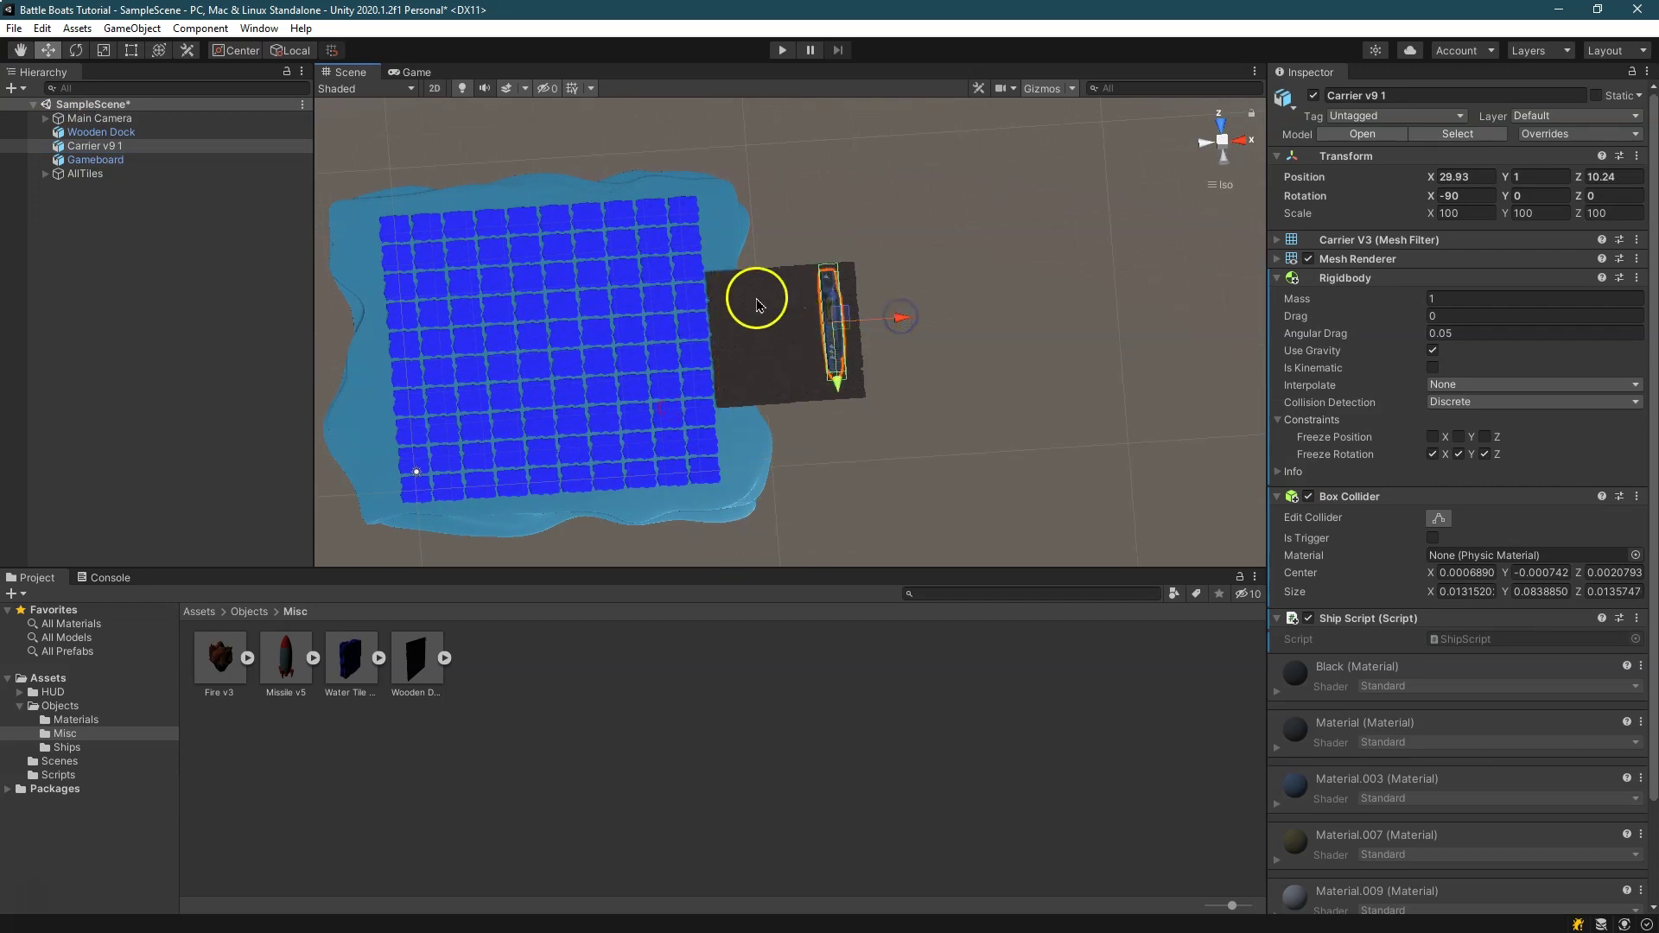
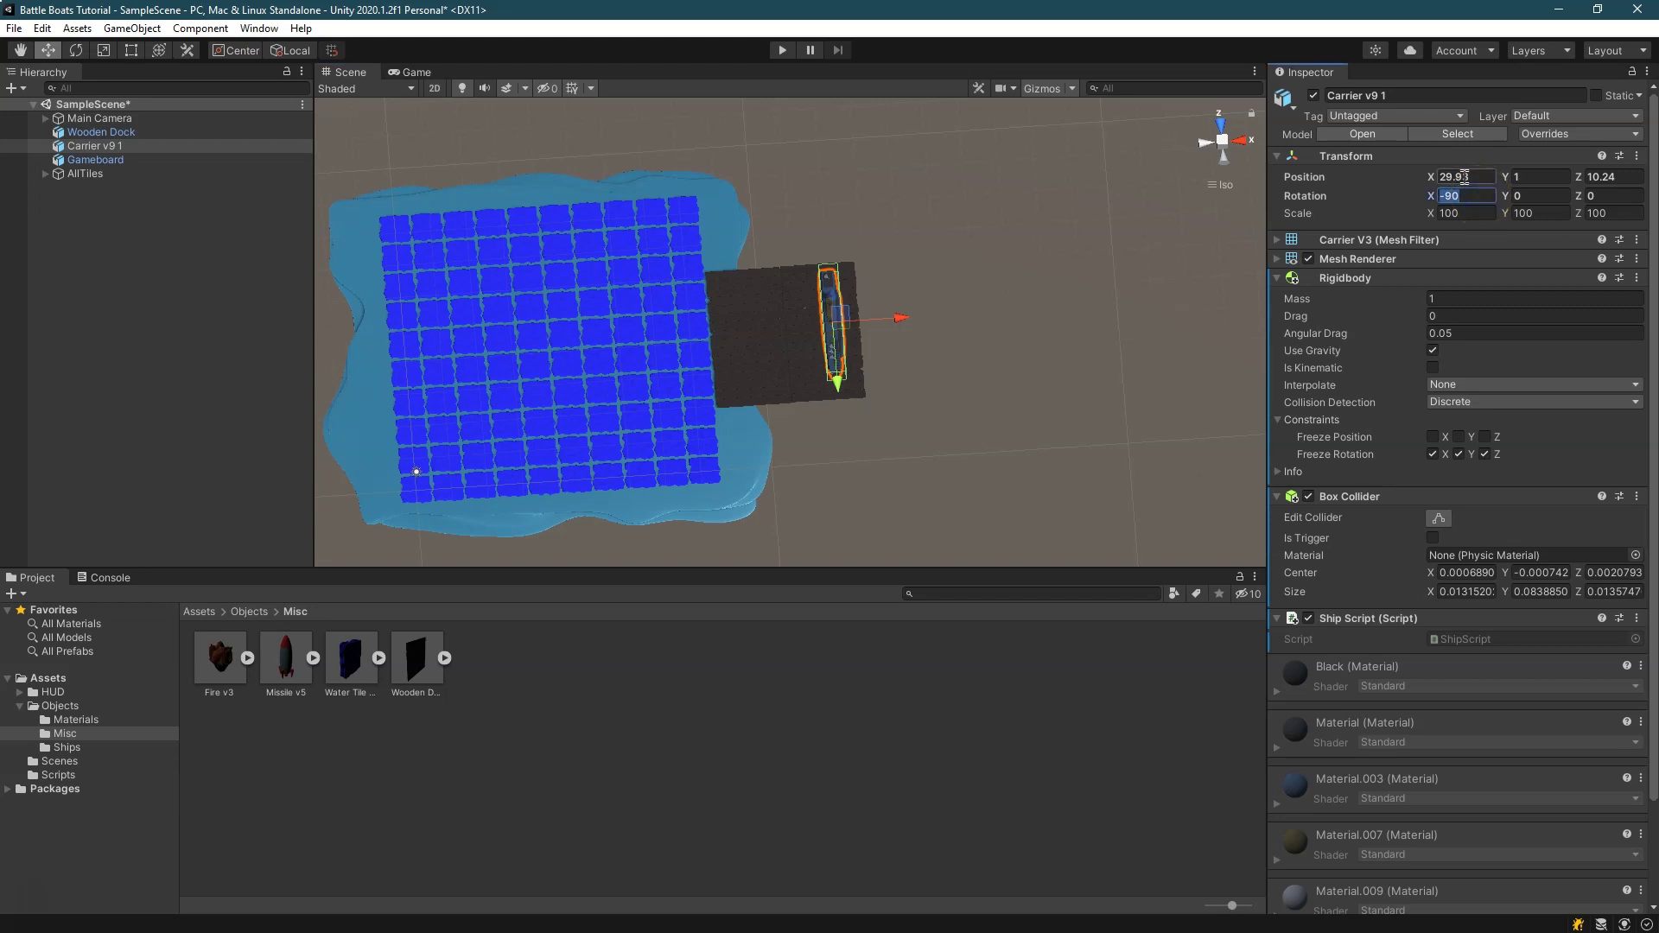
# Set the carrier's rotation to X -90 and Y 180
pyautogui.write('0')
pyautogui.click(1465, 203)
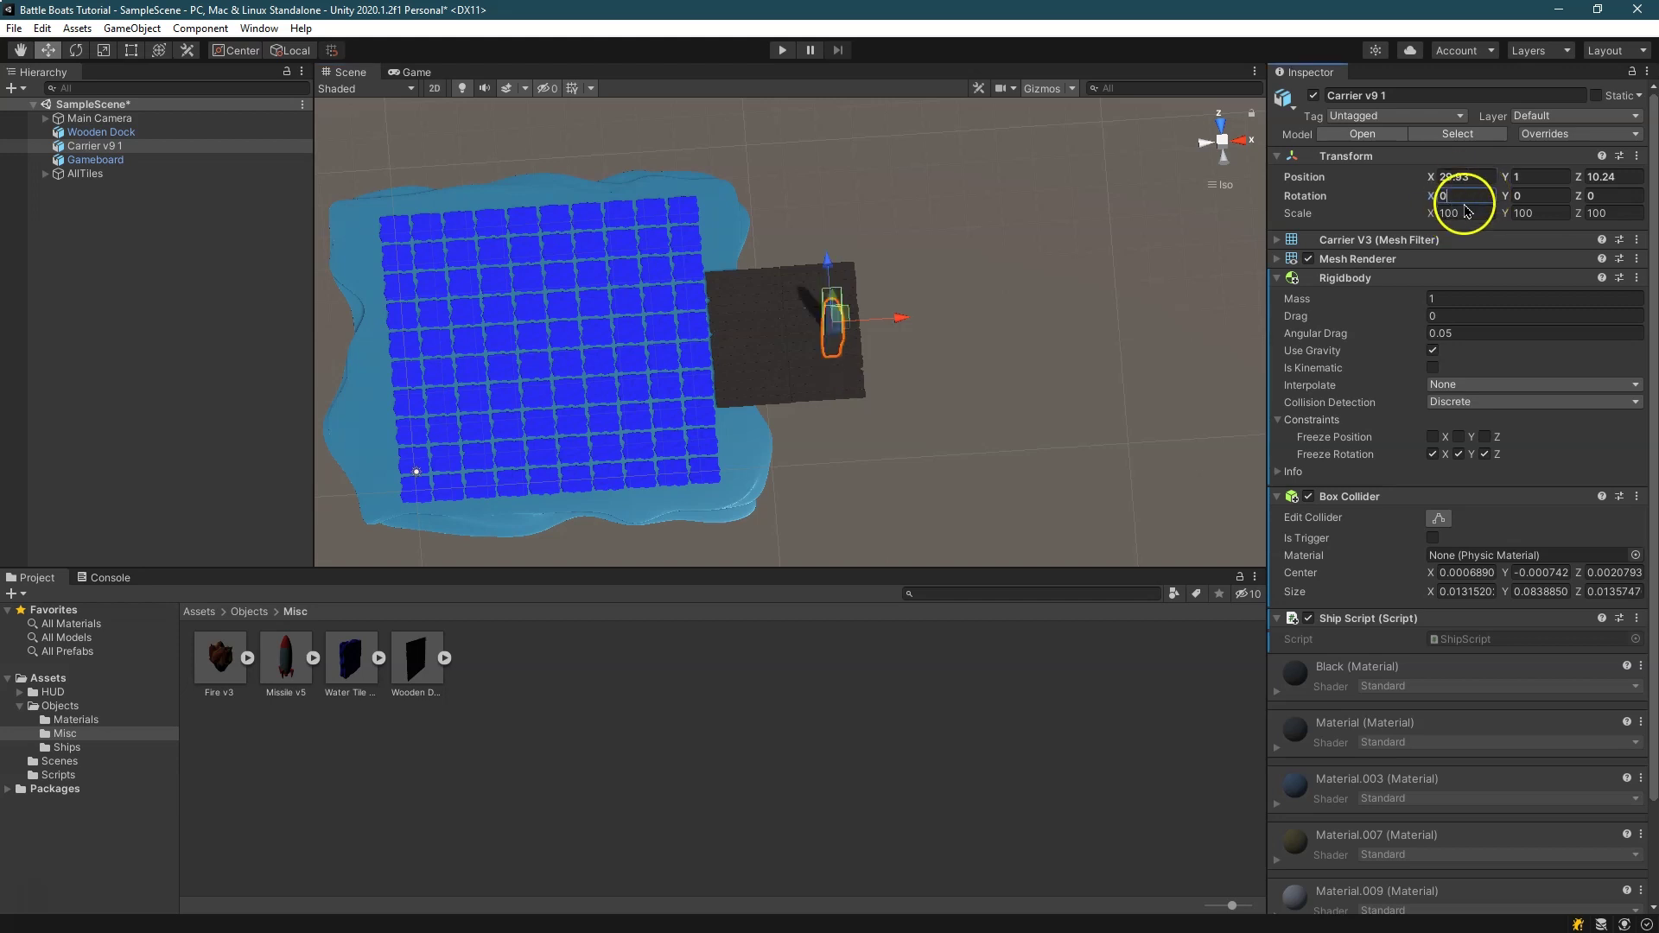
pyautogui.write('-90')
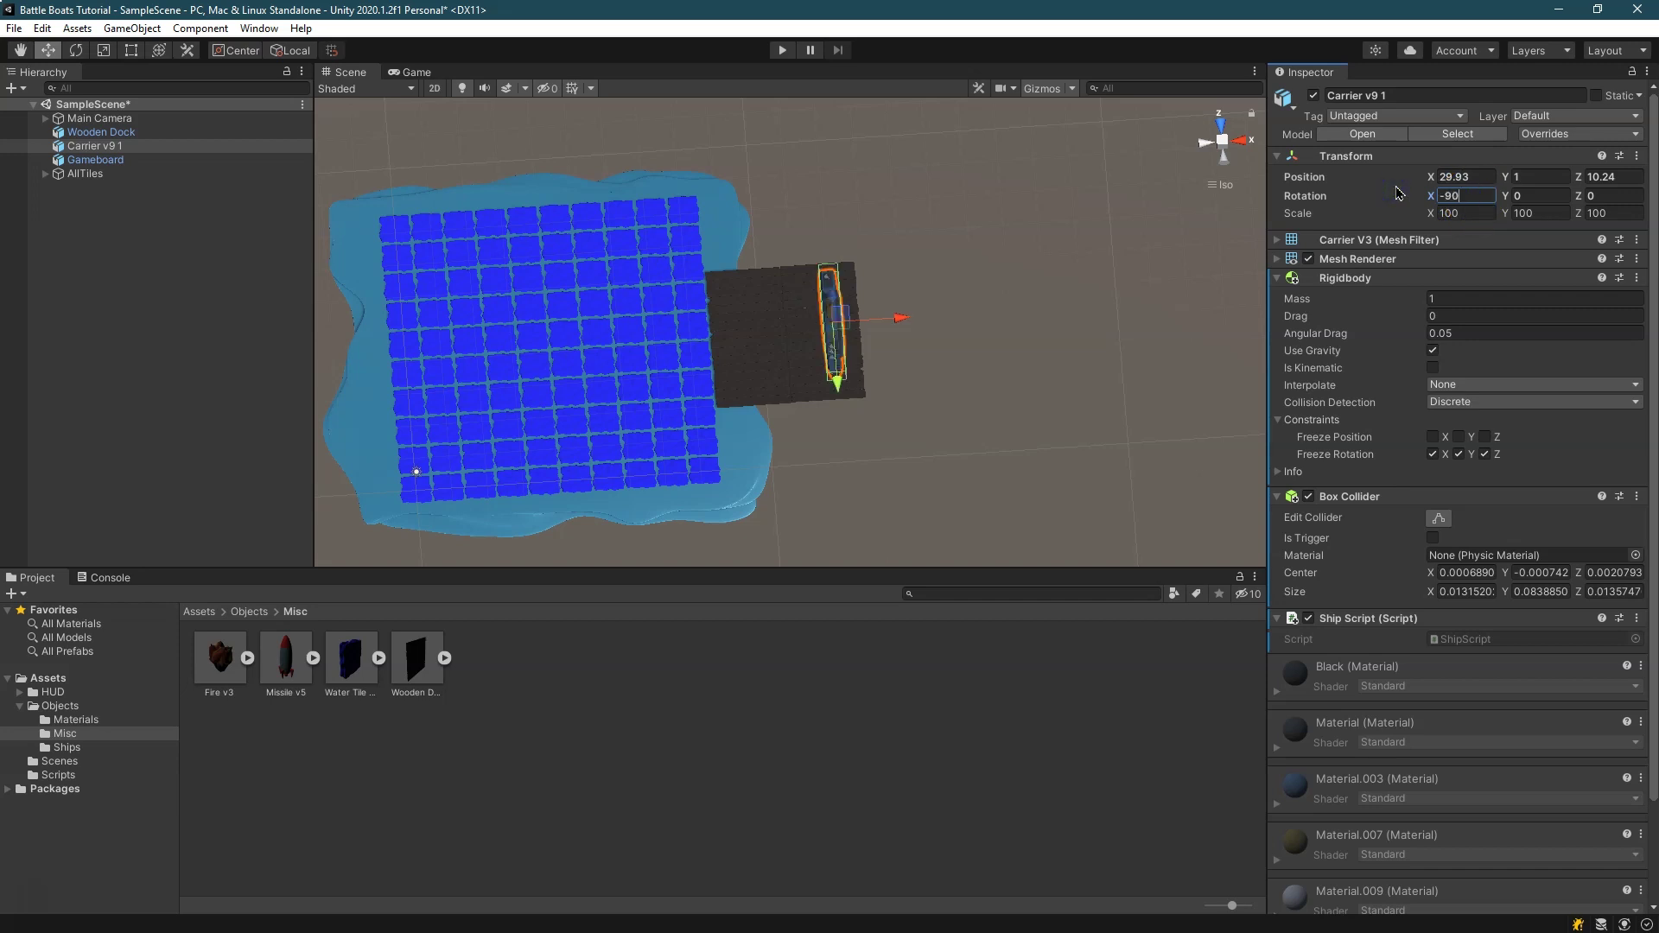
pyautogui.write('180')
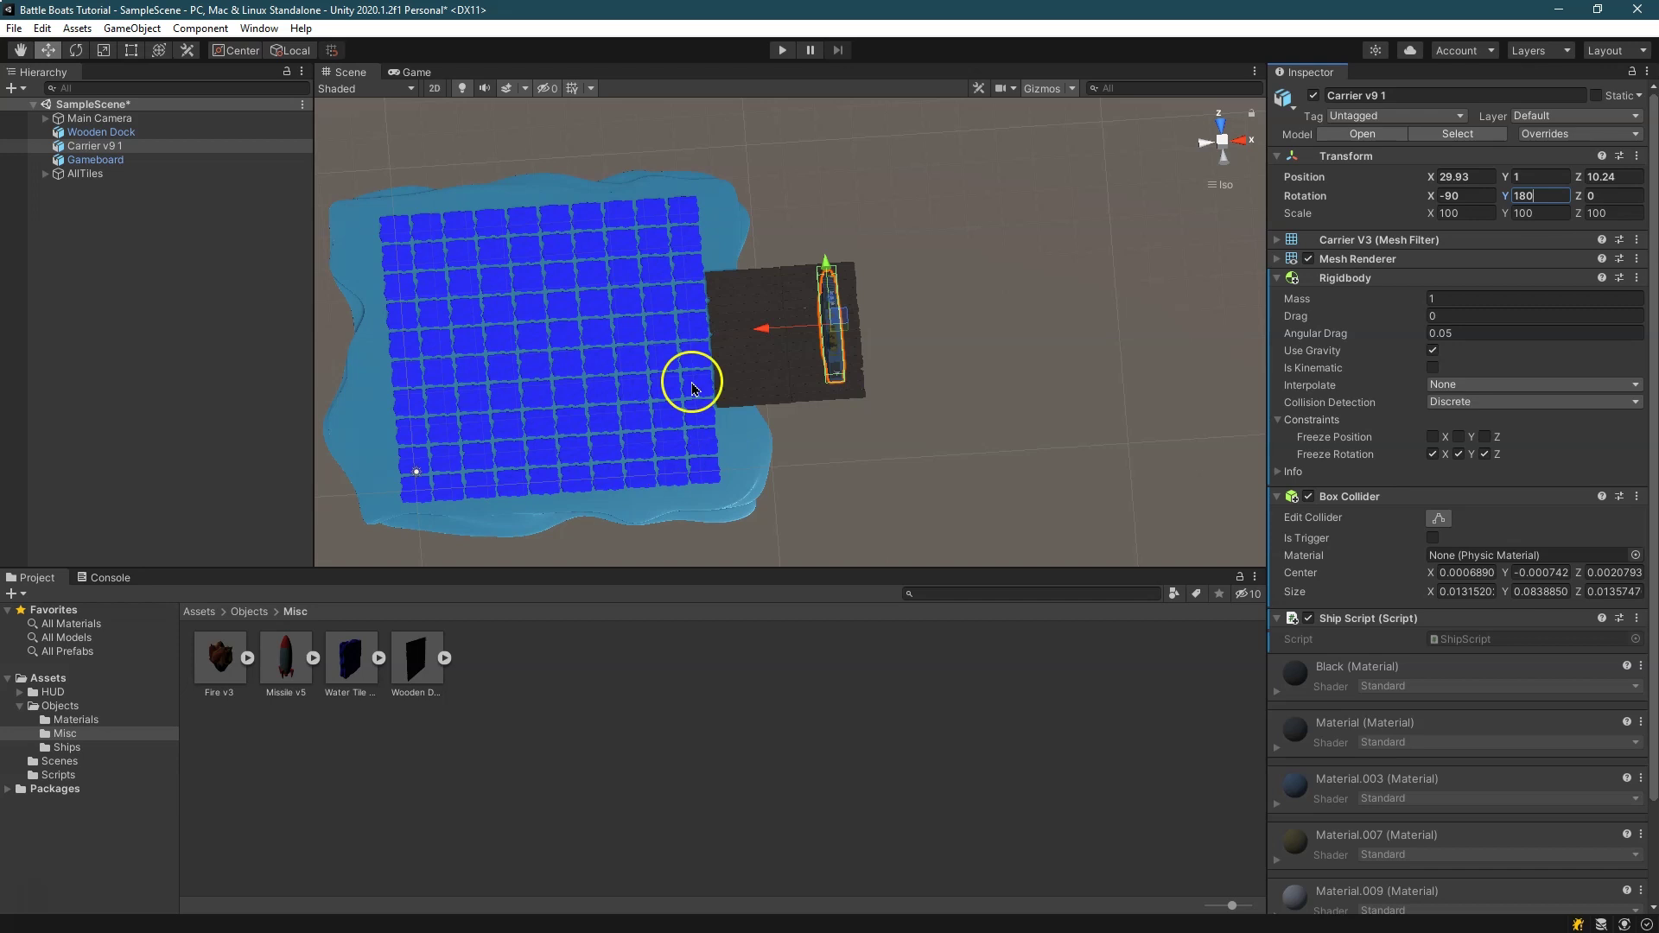
# Move the carrier closer to the outer edge of the Wooden Dock, at about X 30.96, and check it from the side
pyautogui.scroll(5, 781, 345)
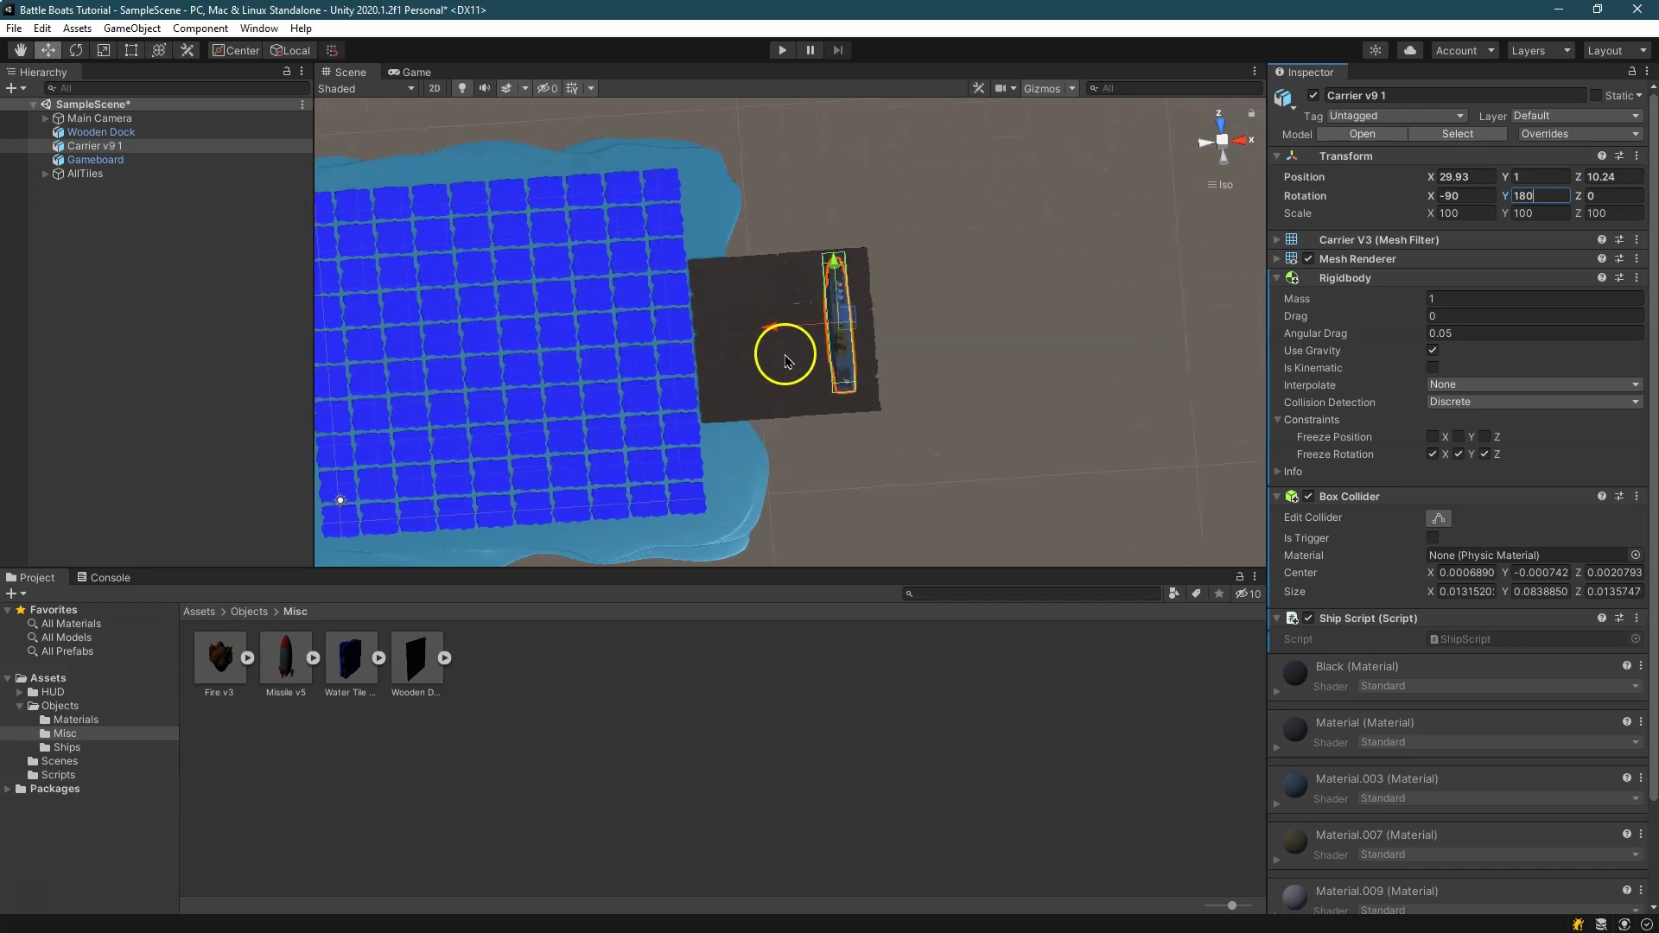
pyautogui.moveTo(796, 322); pyautogui.dragTo(836, 325)
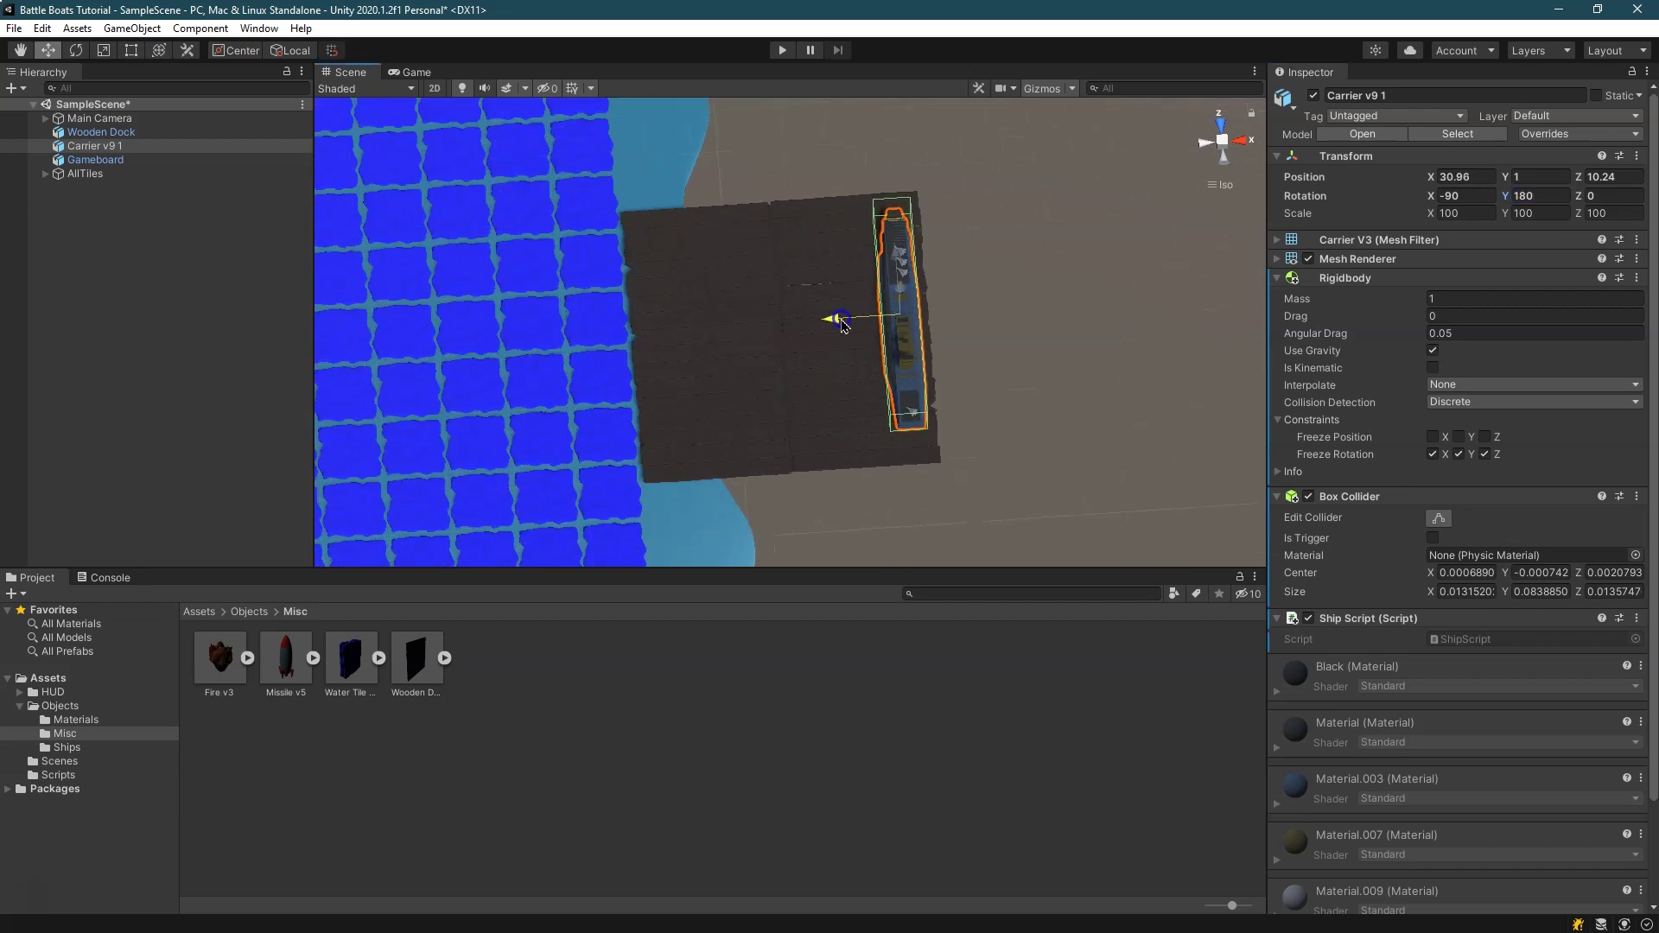
pyautogui.doubleClick(87, 145)
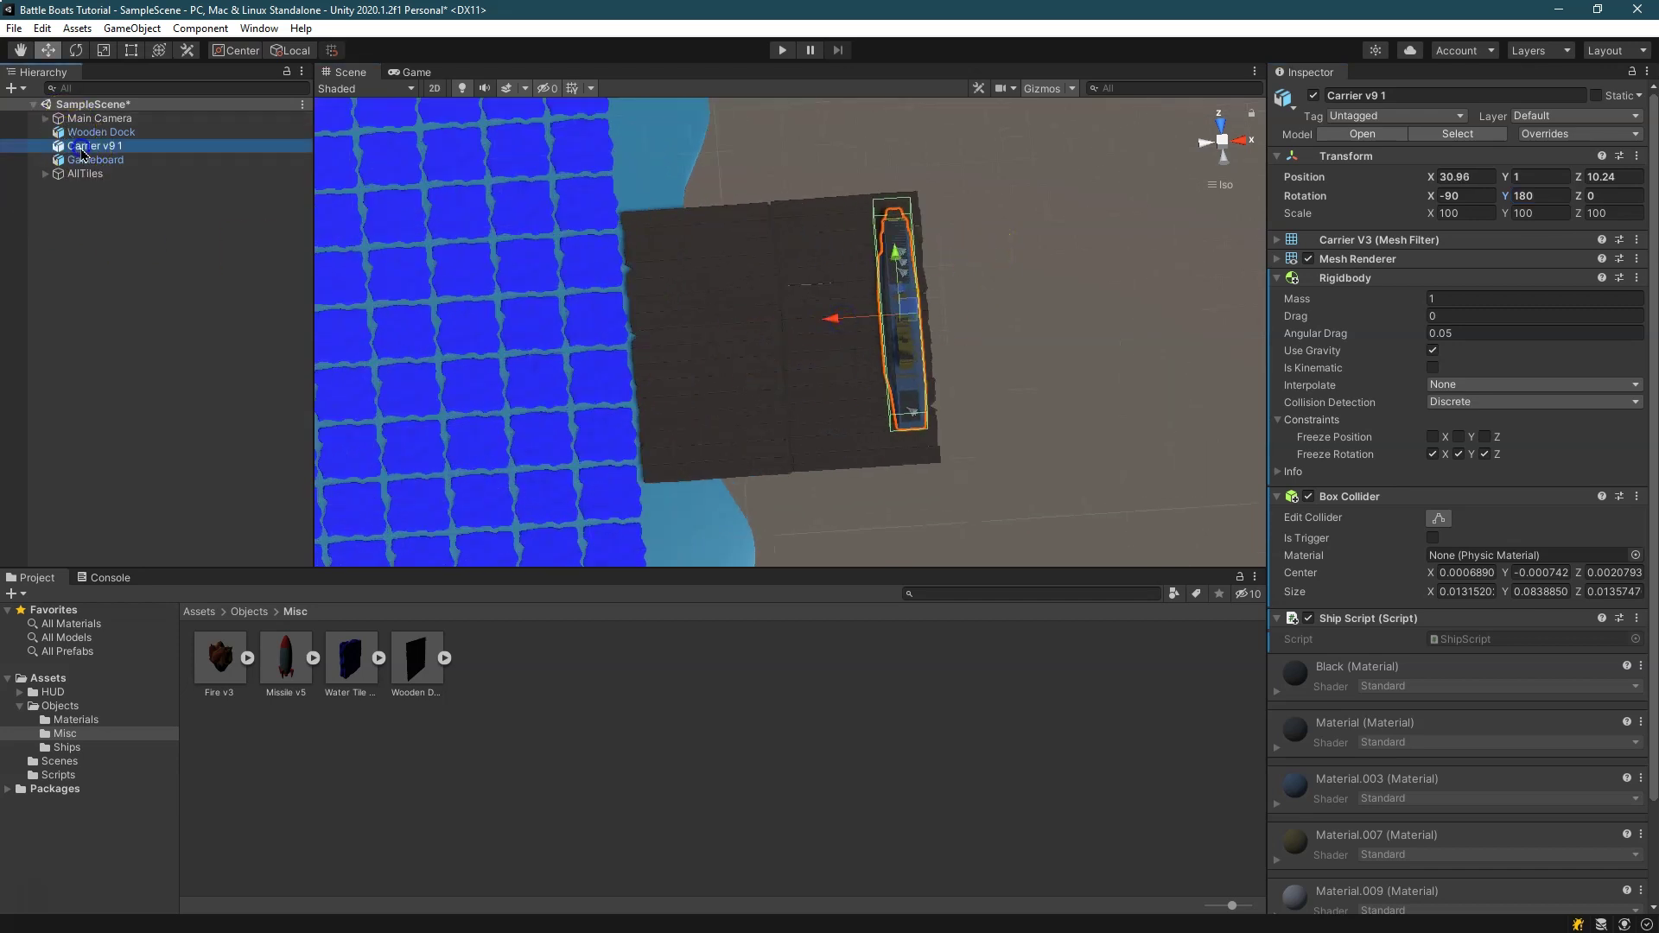
pyautogui.keyDown('alt'); pyautogui.moveTo(855, 355); pyautogui.dragTo(783, 39); pyautogui.keyUp('alt')
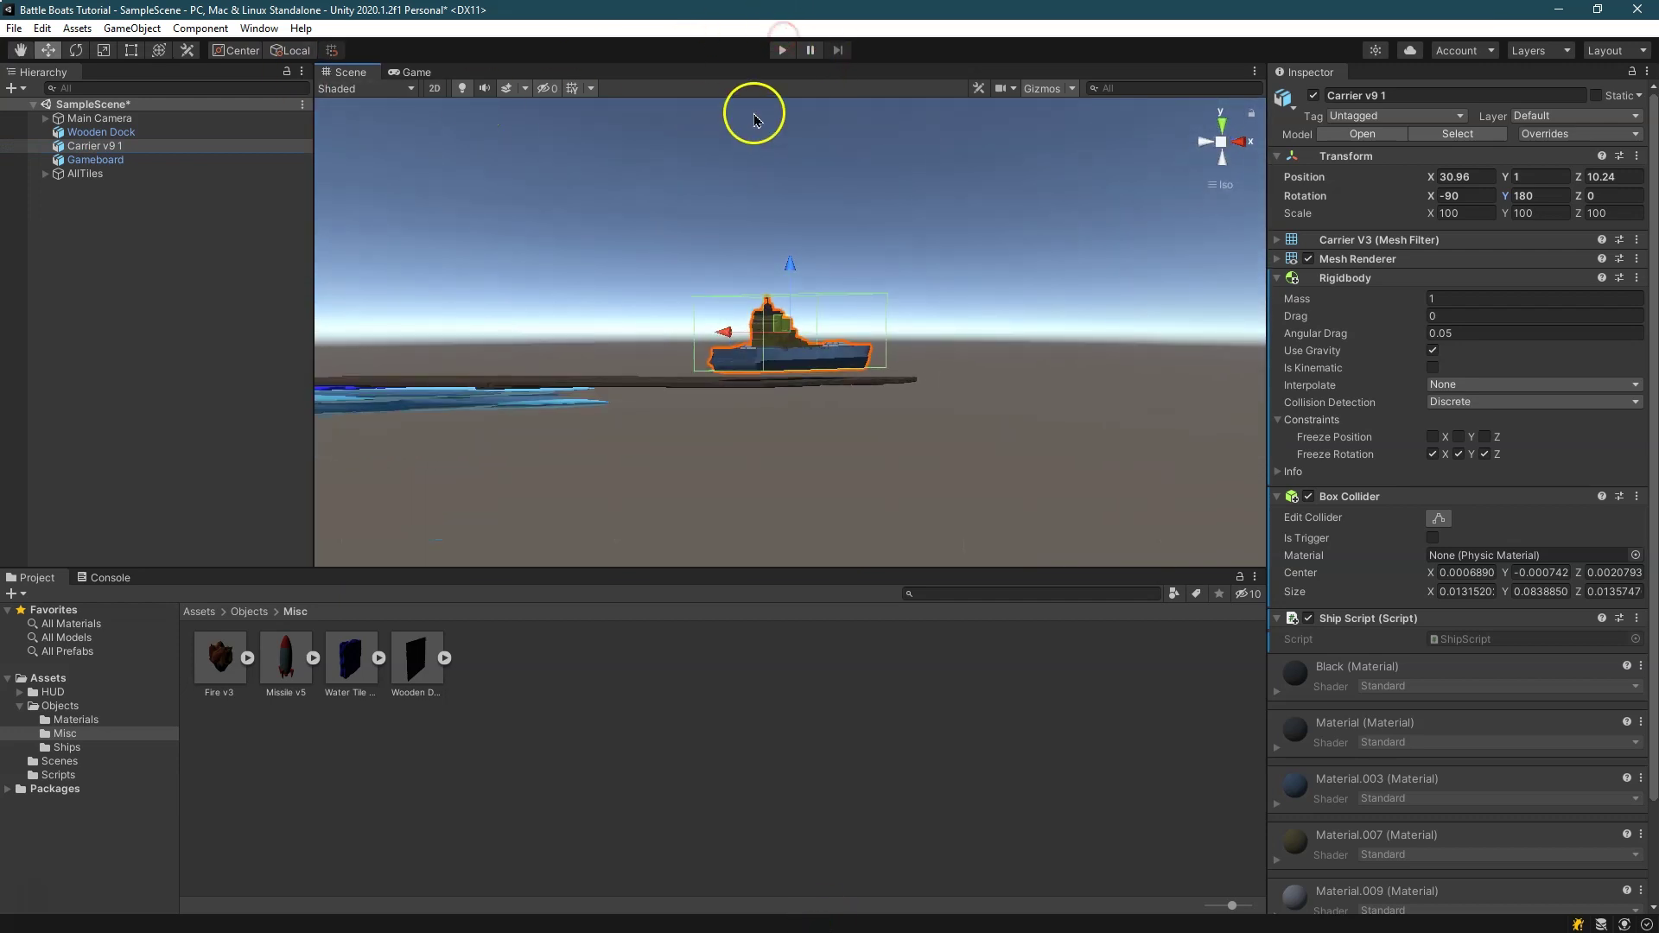
pyautogui.keyDown('alt'); pyautogui.moveTo(376, 210); pyautogui.dragTo(529, 393); pyautogui.keyUp('alt')
pyautogui.scroll(-8, 529, 392)
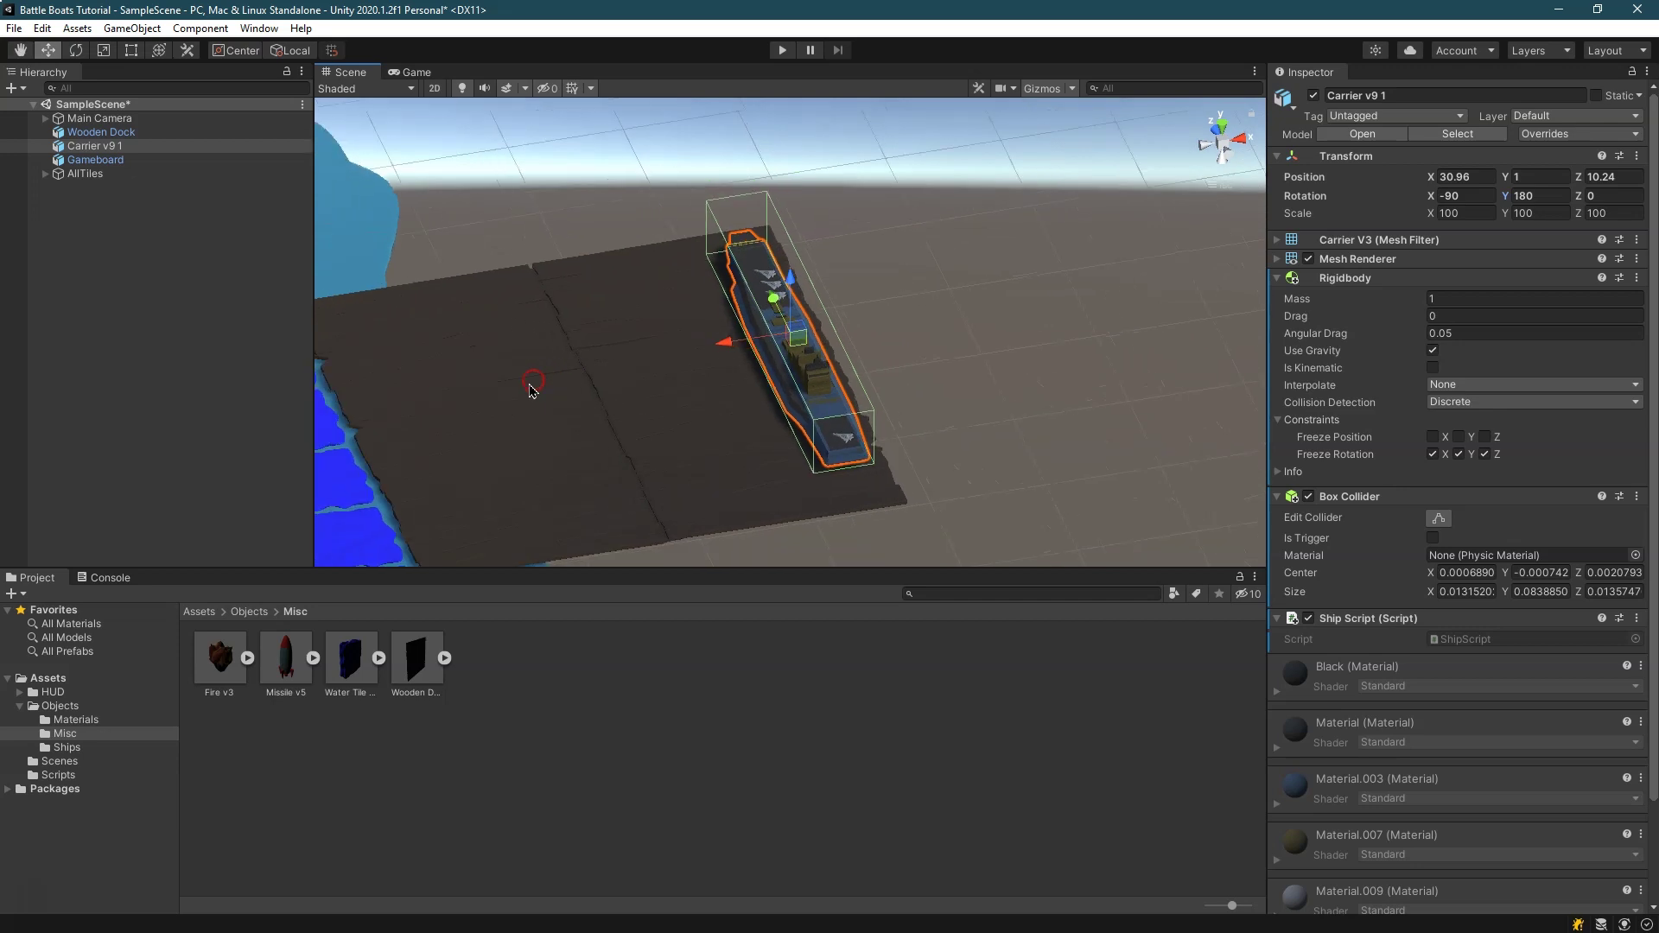
pyautogui.keyDown('alt'); pyautogui.moveTo(606, 270); pyautogui.dragTo(561, 374); pyautogui.keyUp('alt')
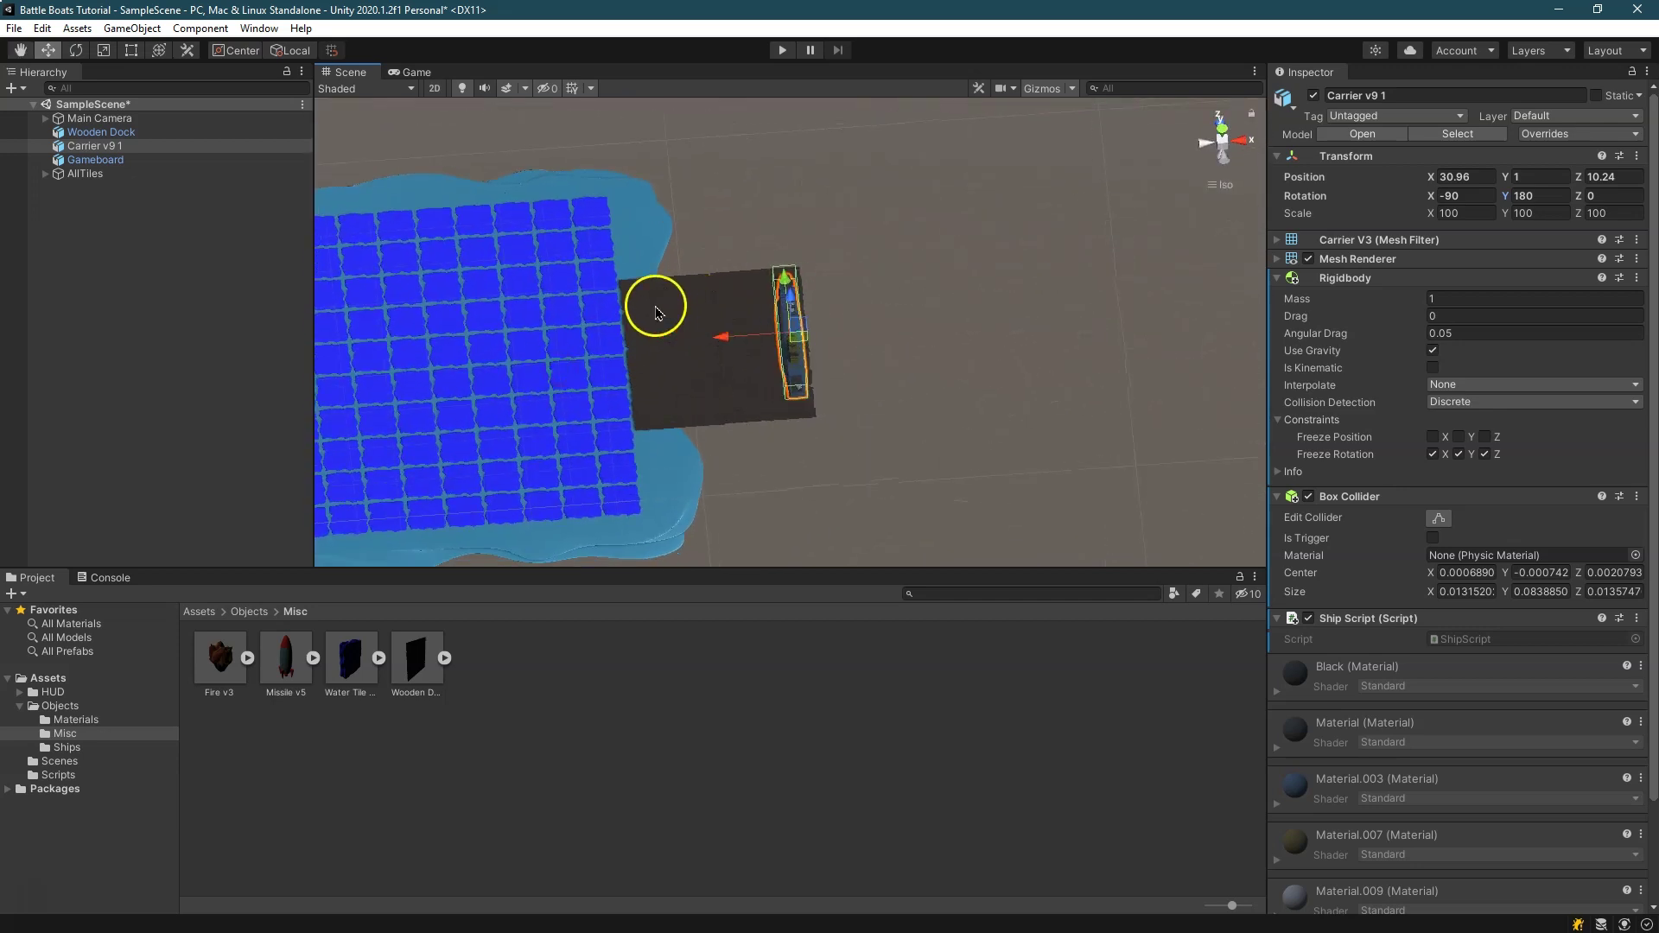
# Add the Battleship v8 model from the Ships folder to the Wooden Dock beside the carrier, at about X 28.84, Z 10.15
pyautogui.click(11, 54)
pyautogui.moveTo(499, 202); pyautogui.dragTo(698, 144)
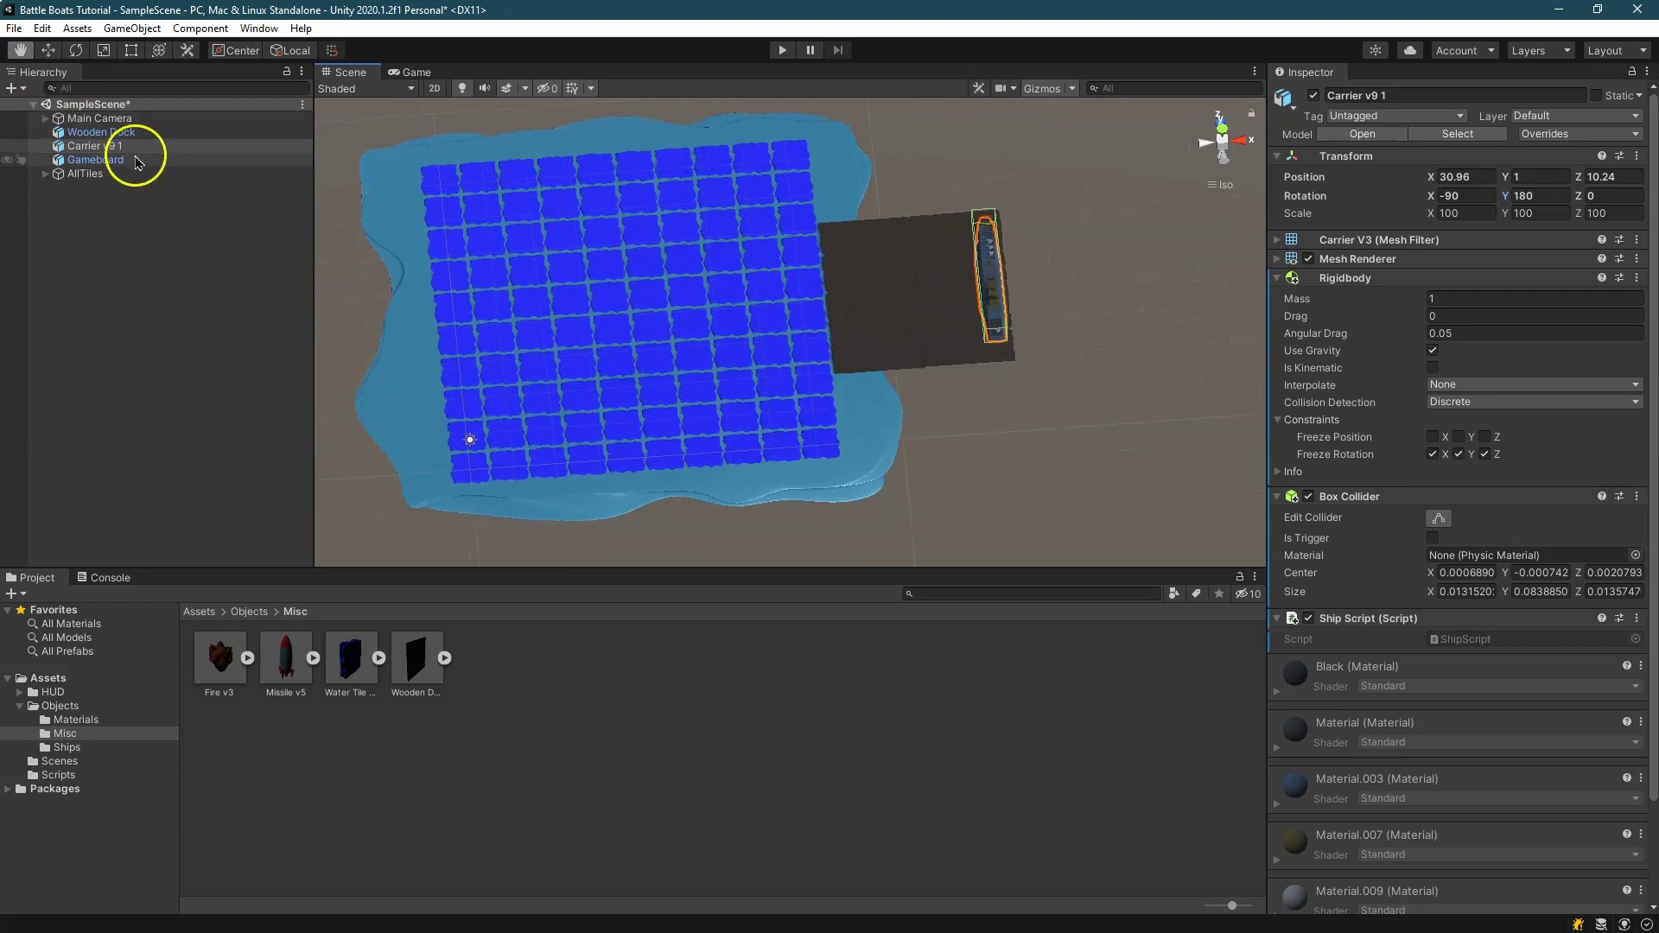
pyautogui.click(59, 706)
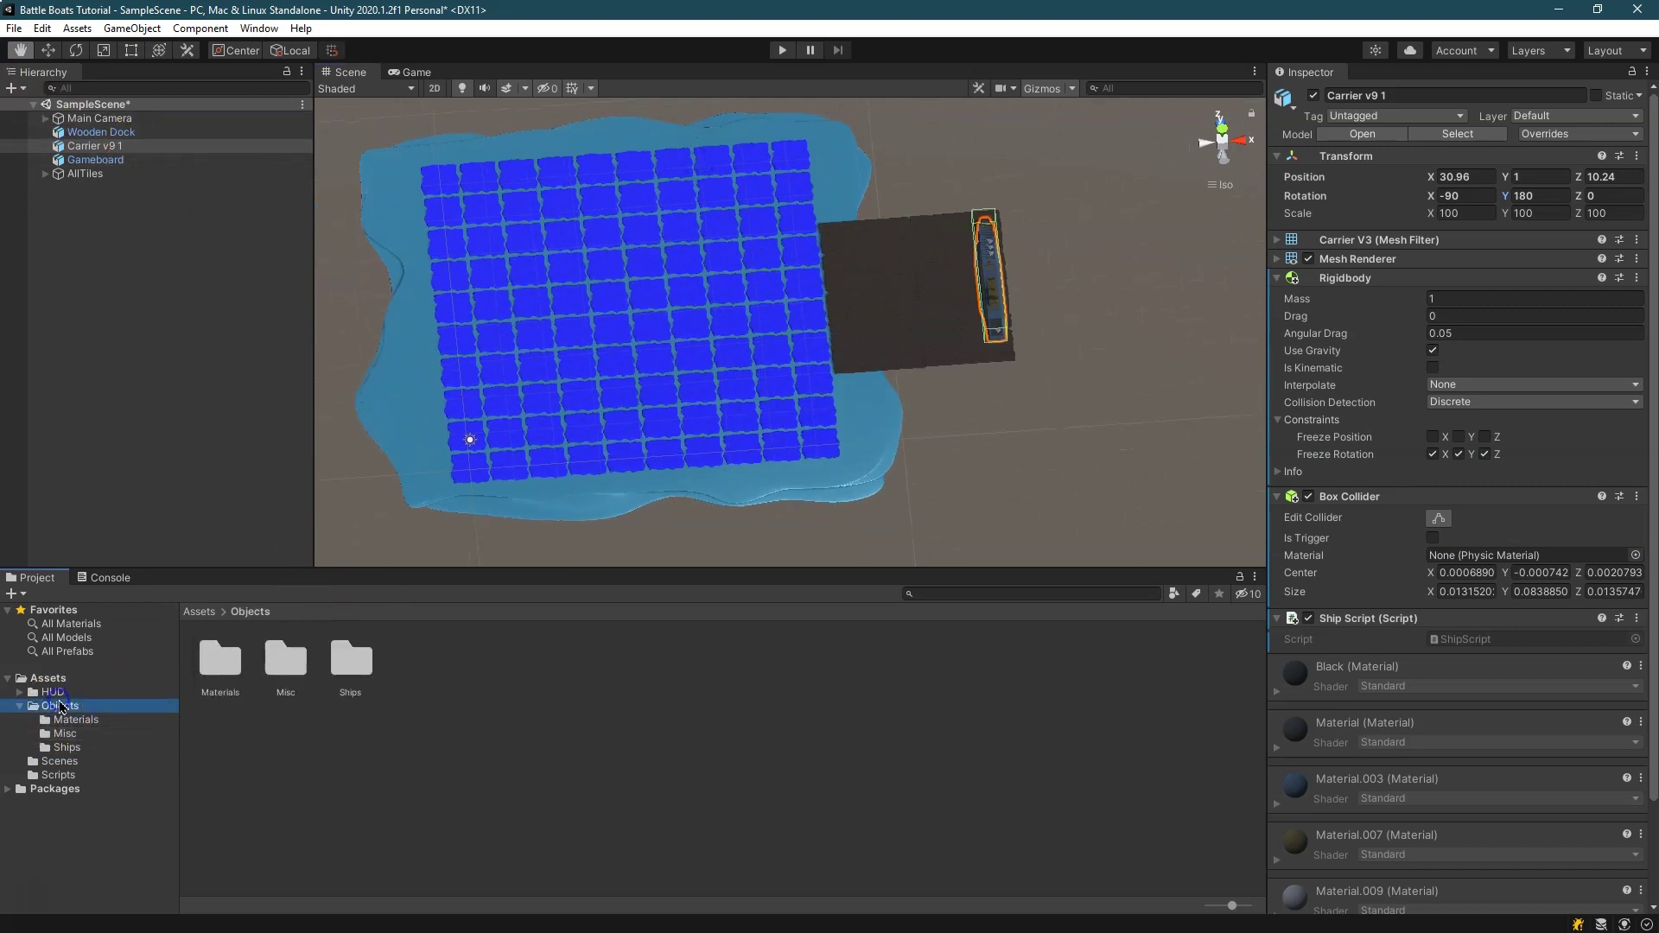
pyautogui.doubleClick(354, 661)
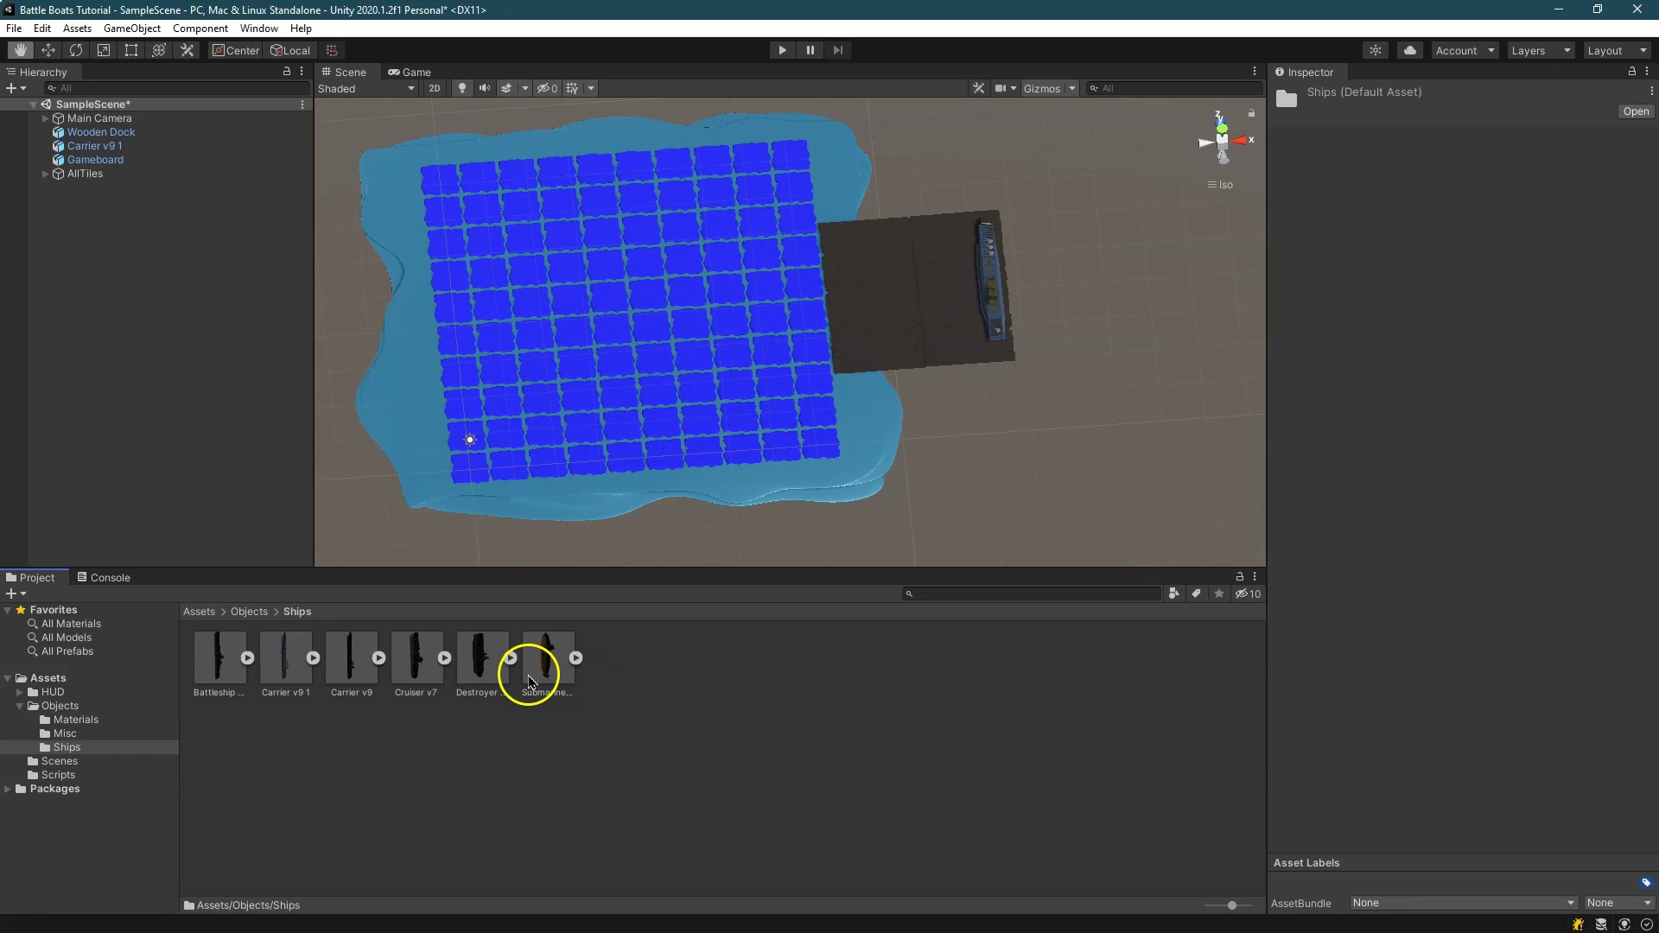
pyautogui.click(222, 662)
pyautogui.moveTo(222, 662); pyautogui.dragTo(955, 288)
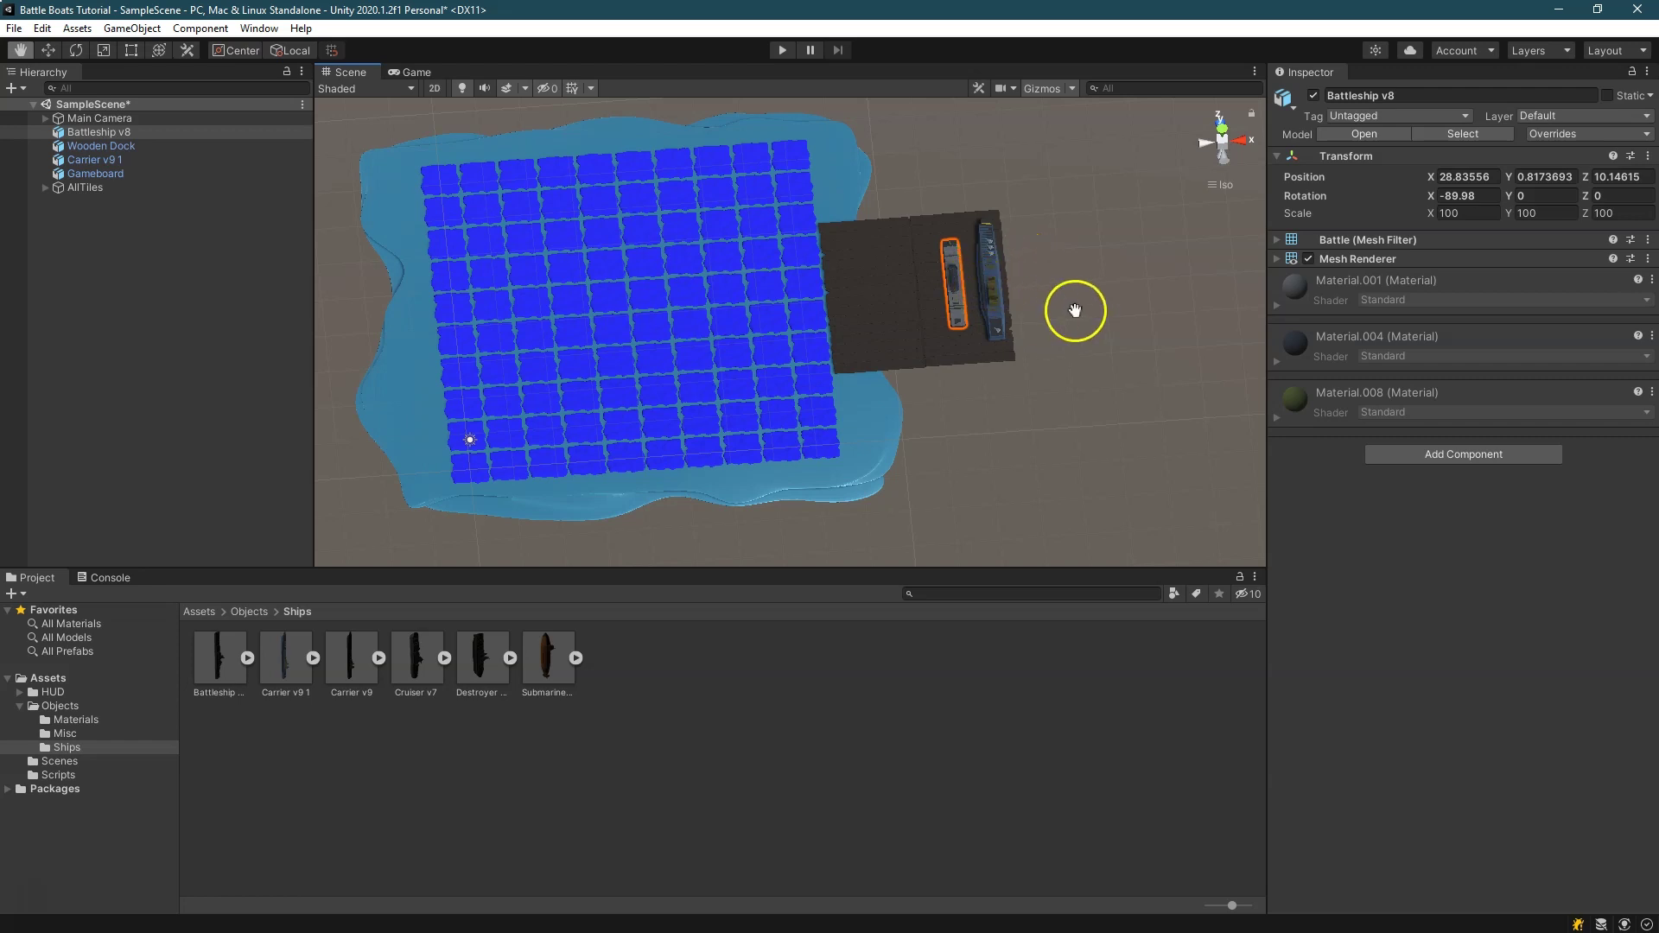
# Set the battleship's Y position to 1, matching the carrier's height
pyautogui.click(1479, 178)
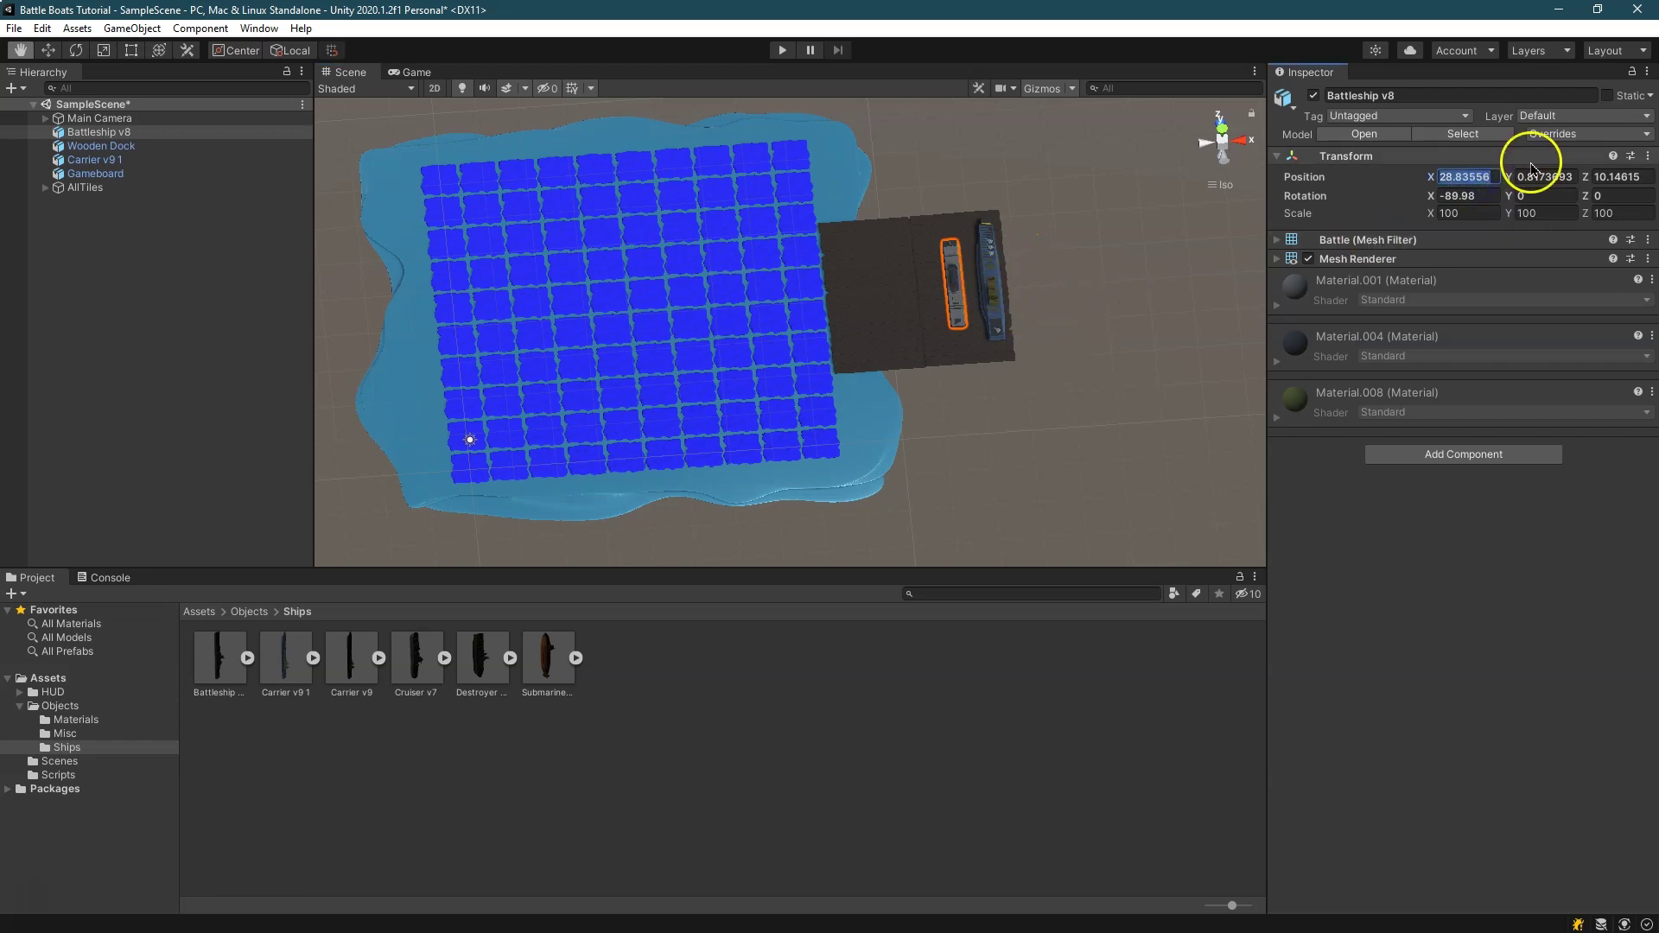
pyautogui.click(145, 147)
pyautogui.click(132, 162)
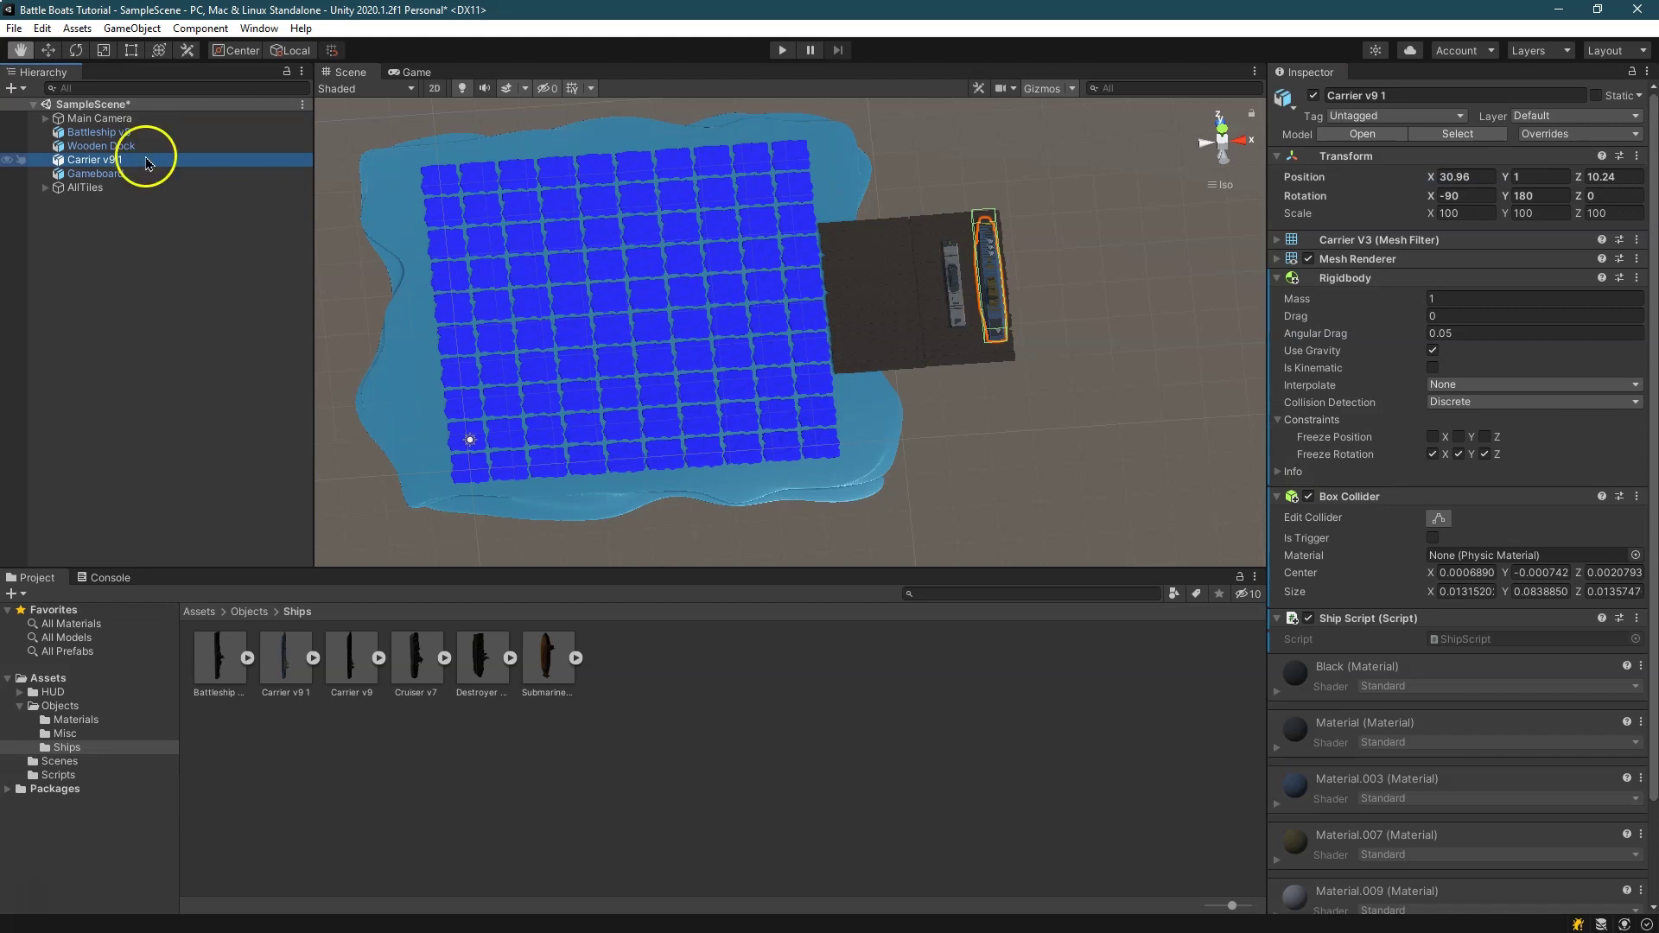
pyautogui.click(139, 133)
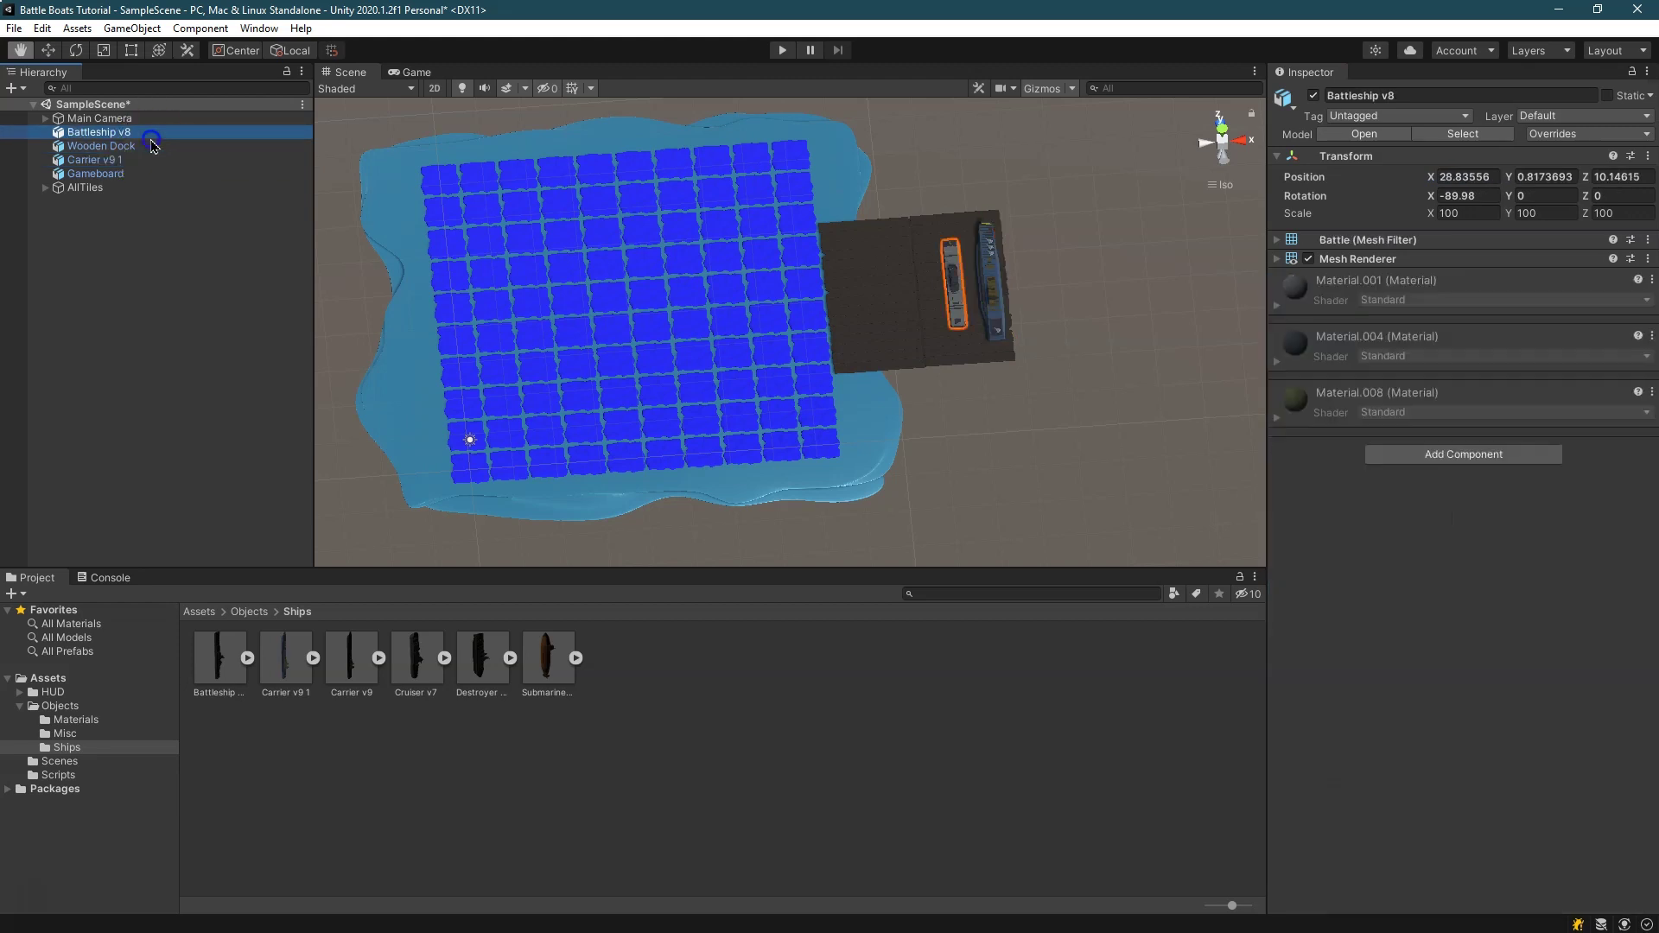
pyautogui.click(1540, 177)
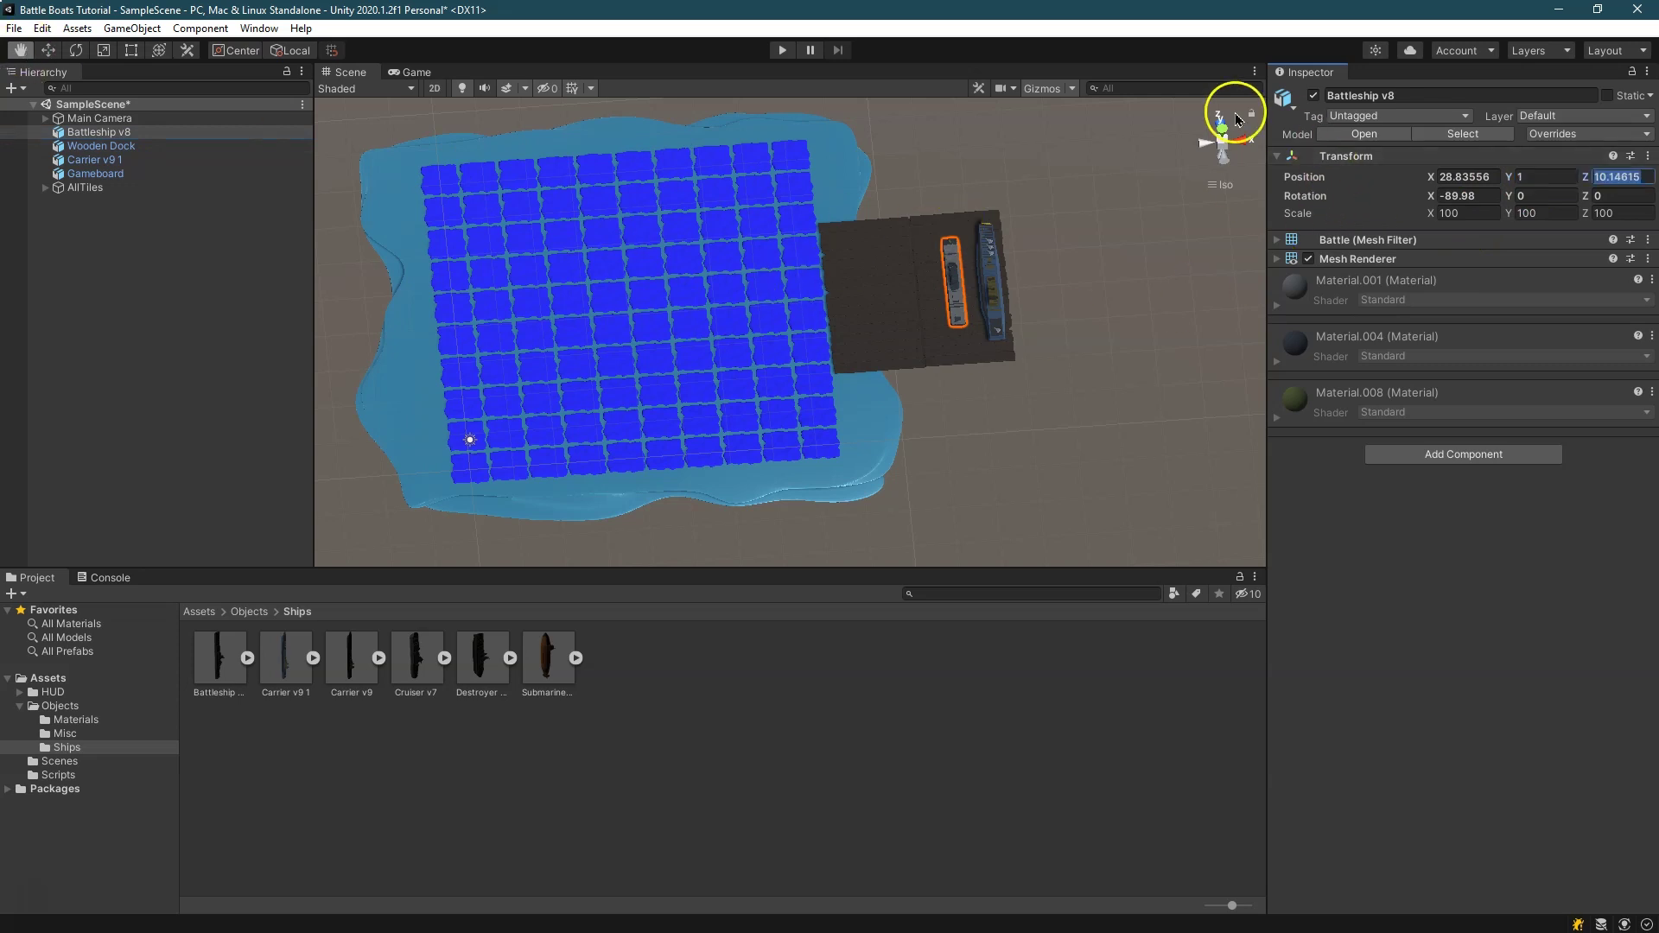
# Move the battleship onto the gameboard tiles, to about X 15.92, Z 11.17, using a top view
pyautogui.click(48, 50)
pyautogui.moveTo(1023, 269); pyautogui.dragTo(795, 261)
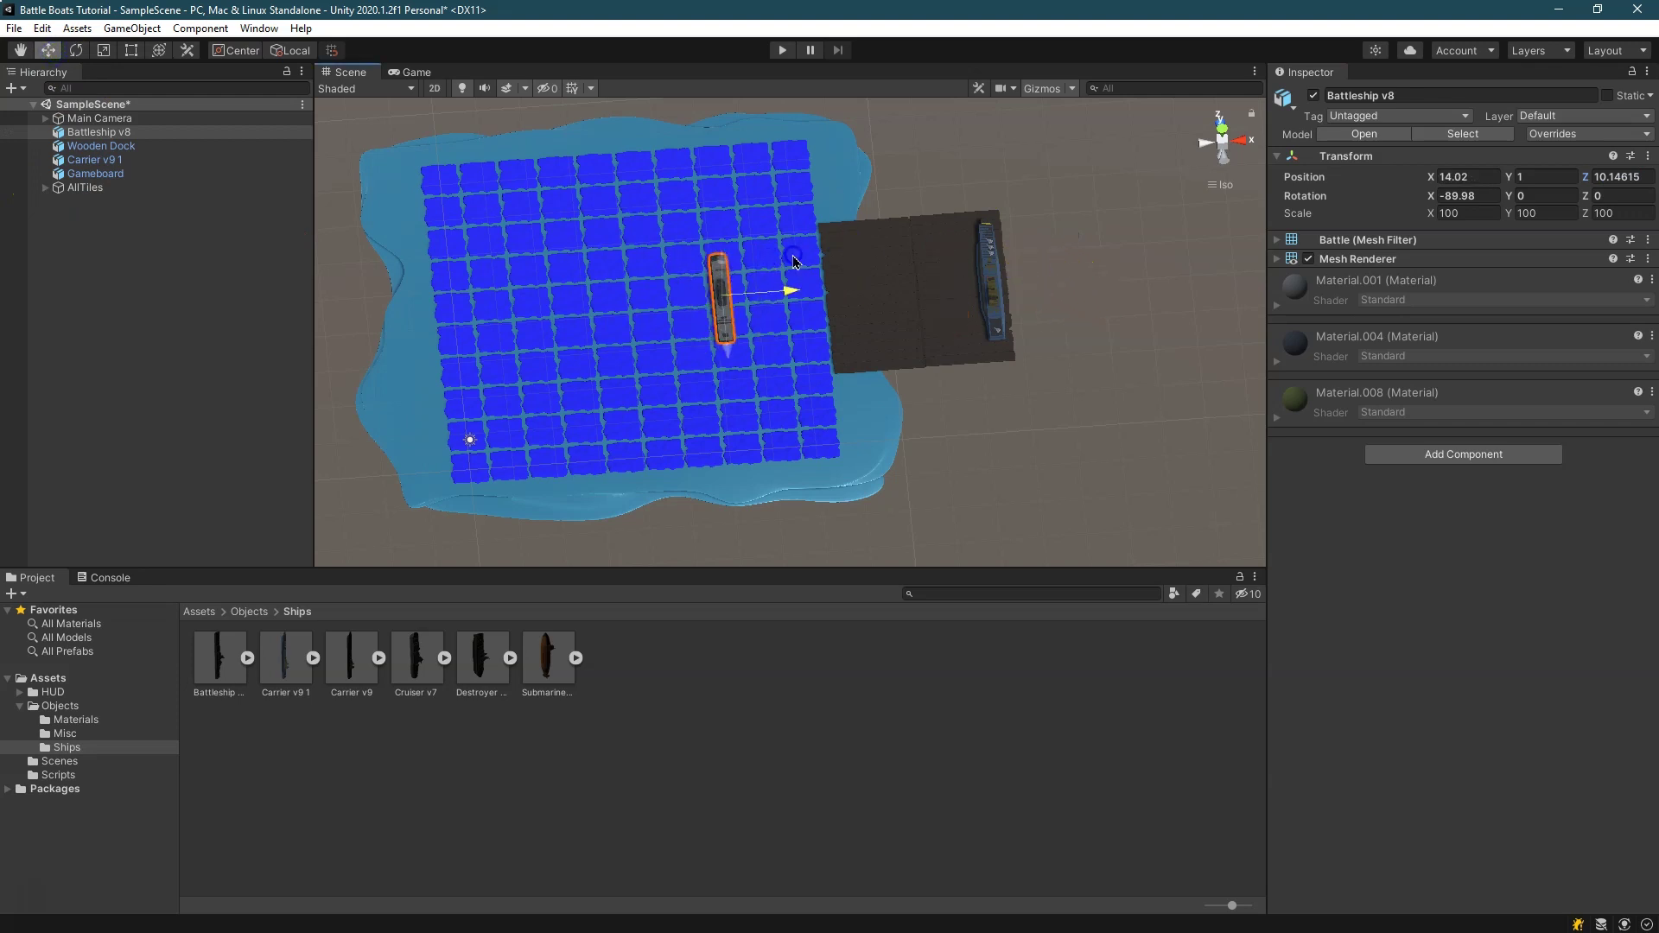
pyautogui.keyDown('alt'); pyautogui.moveTo(1184, 155); pyautogui.dragTo(911, 337); pyautogui.keyUp('alt')
pyautogui.click(1228, 144)
pyautogui.click(1218, 143)
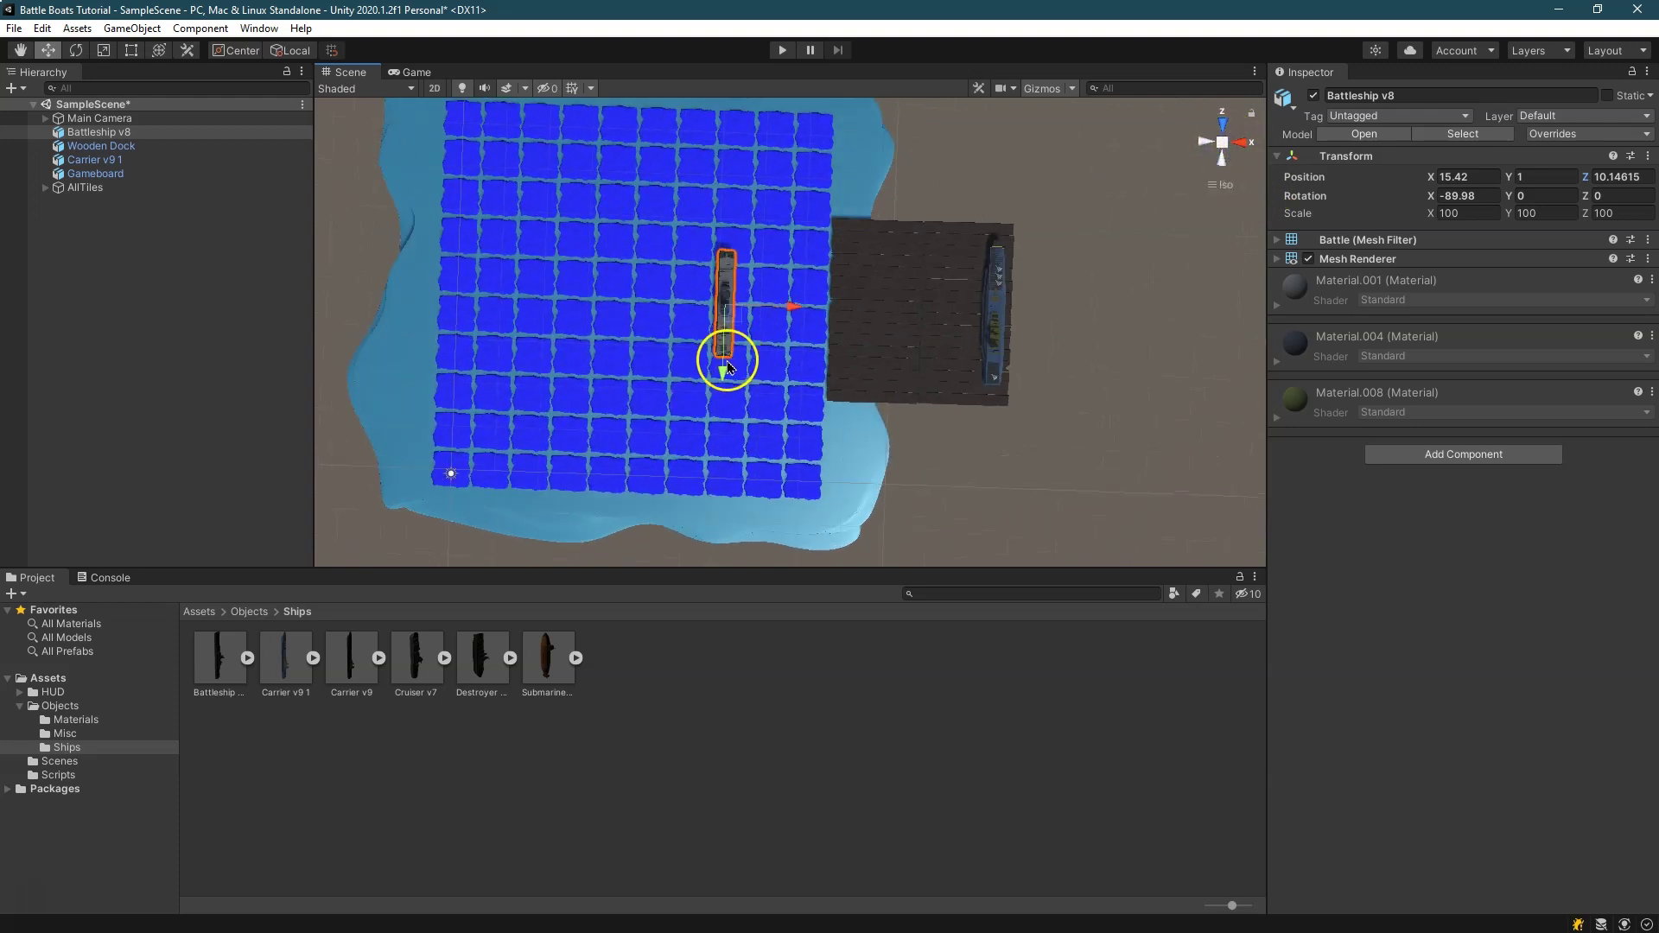
pyautogui.moveTo(730, 357); pyautogui.dragTo(731, 341)
pyautogui.moveTo(788, 291); pyautogui.dragTo(797, 296)
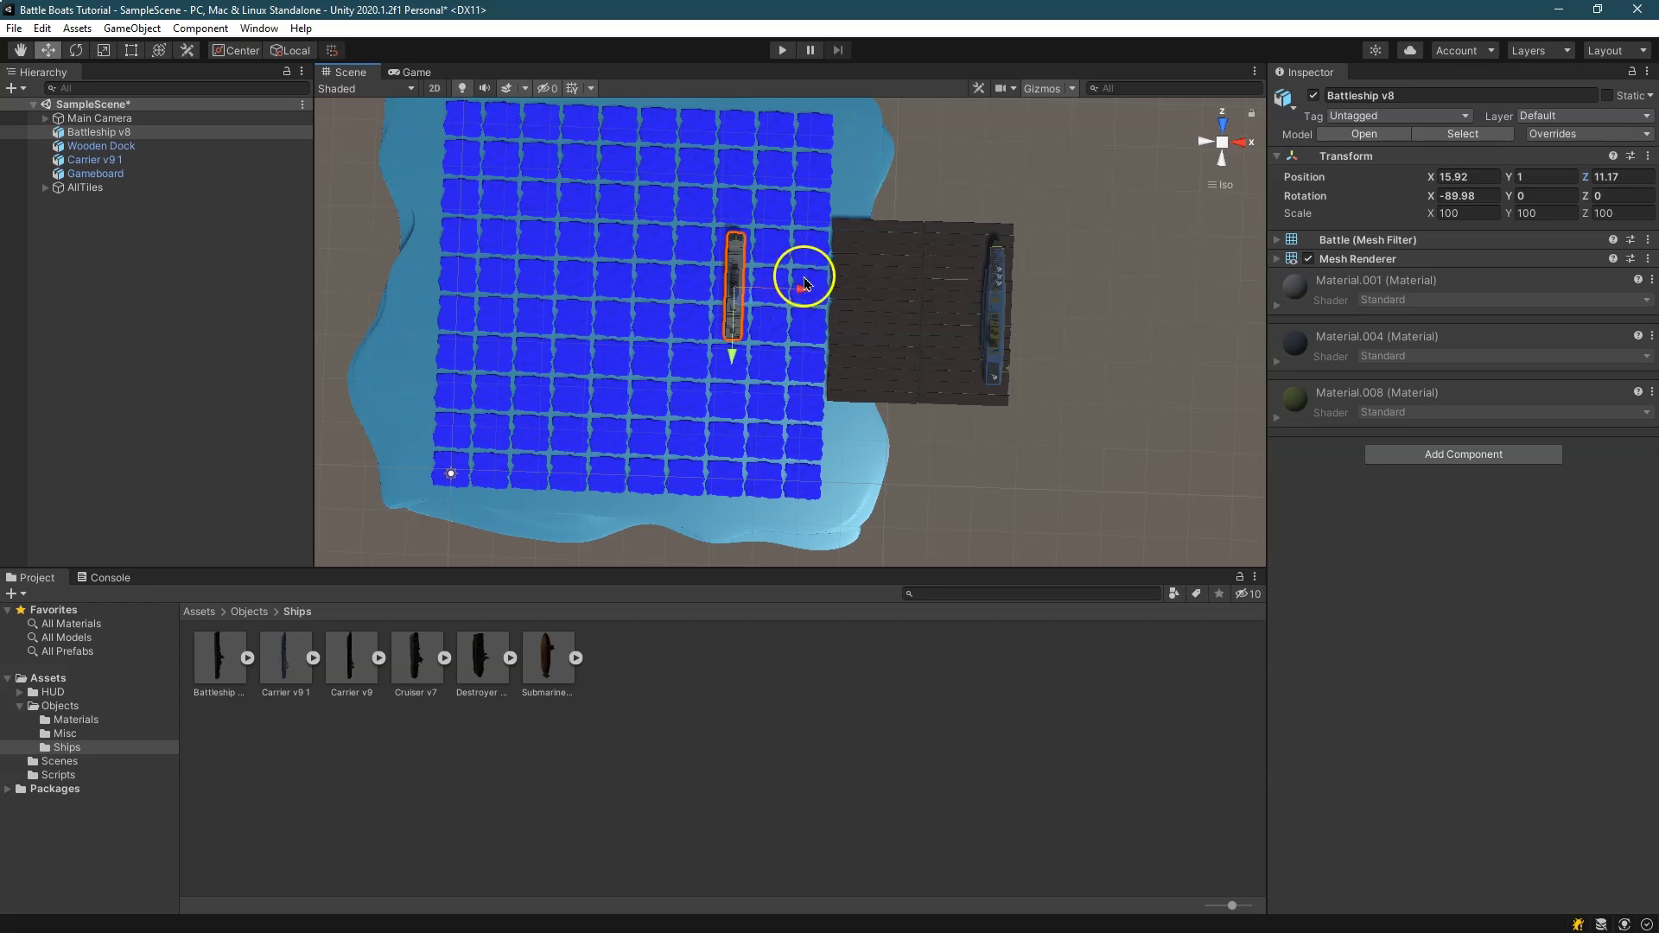
# Try an X and Y scale of 125 on the battleship and shift it to about Z 12.83
pyautogui.click(1481, 212)
pyautogui.write('125')
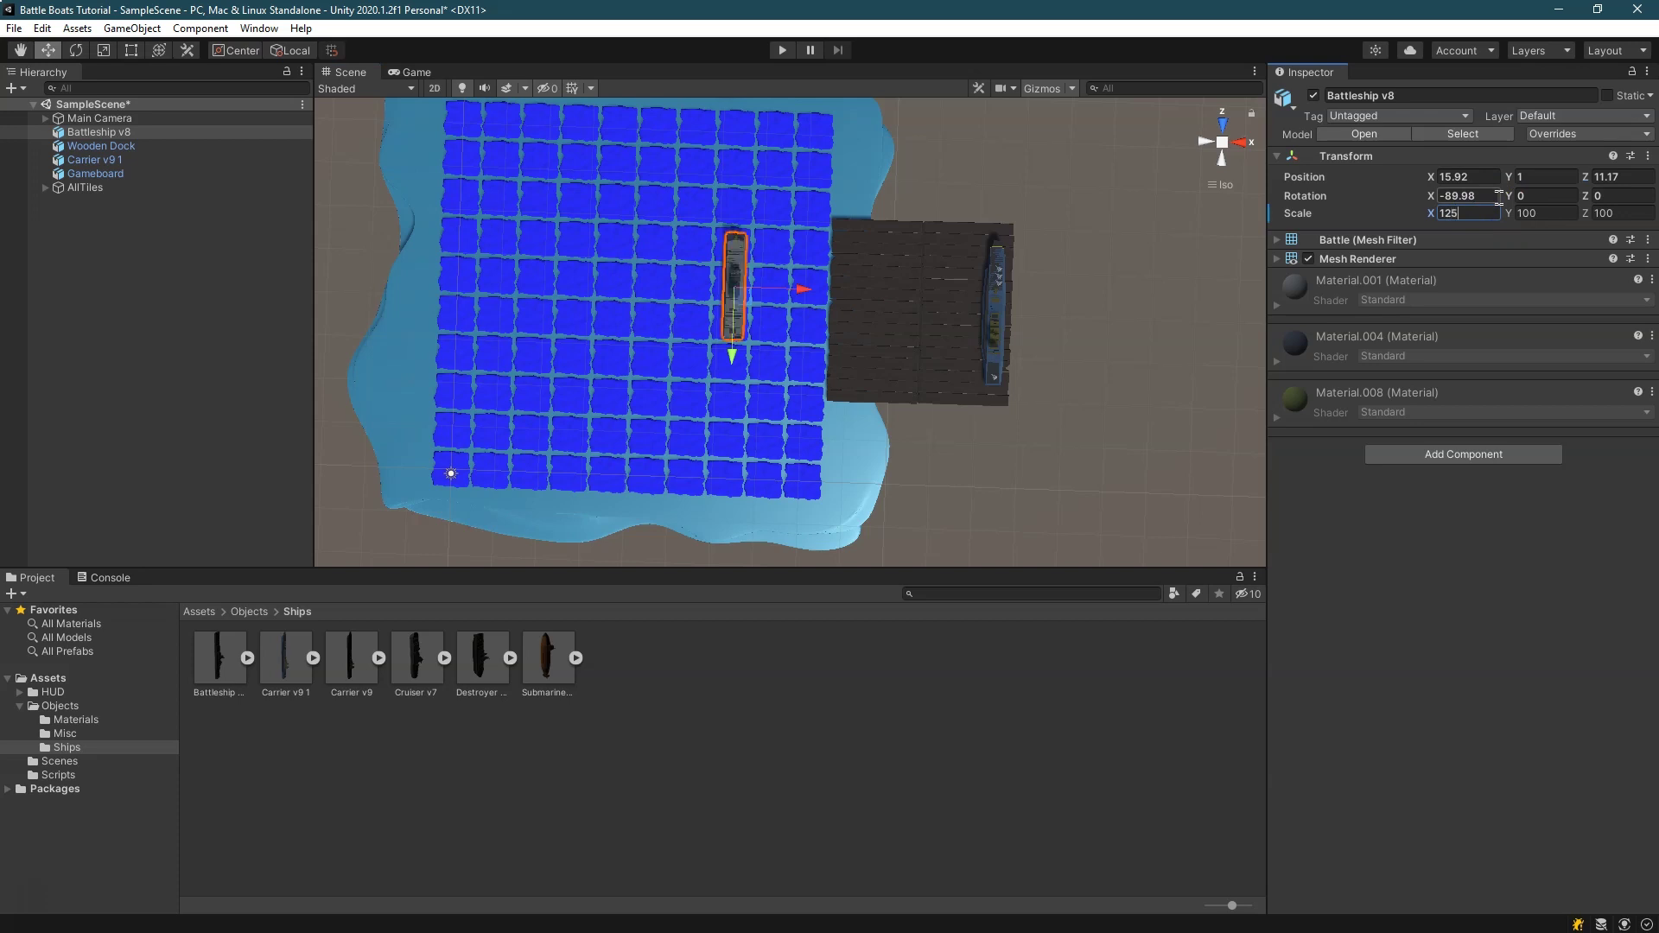
pyautogui.press('Tab')
pyautogui.write('125')
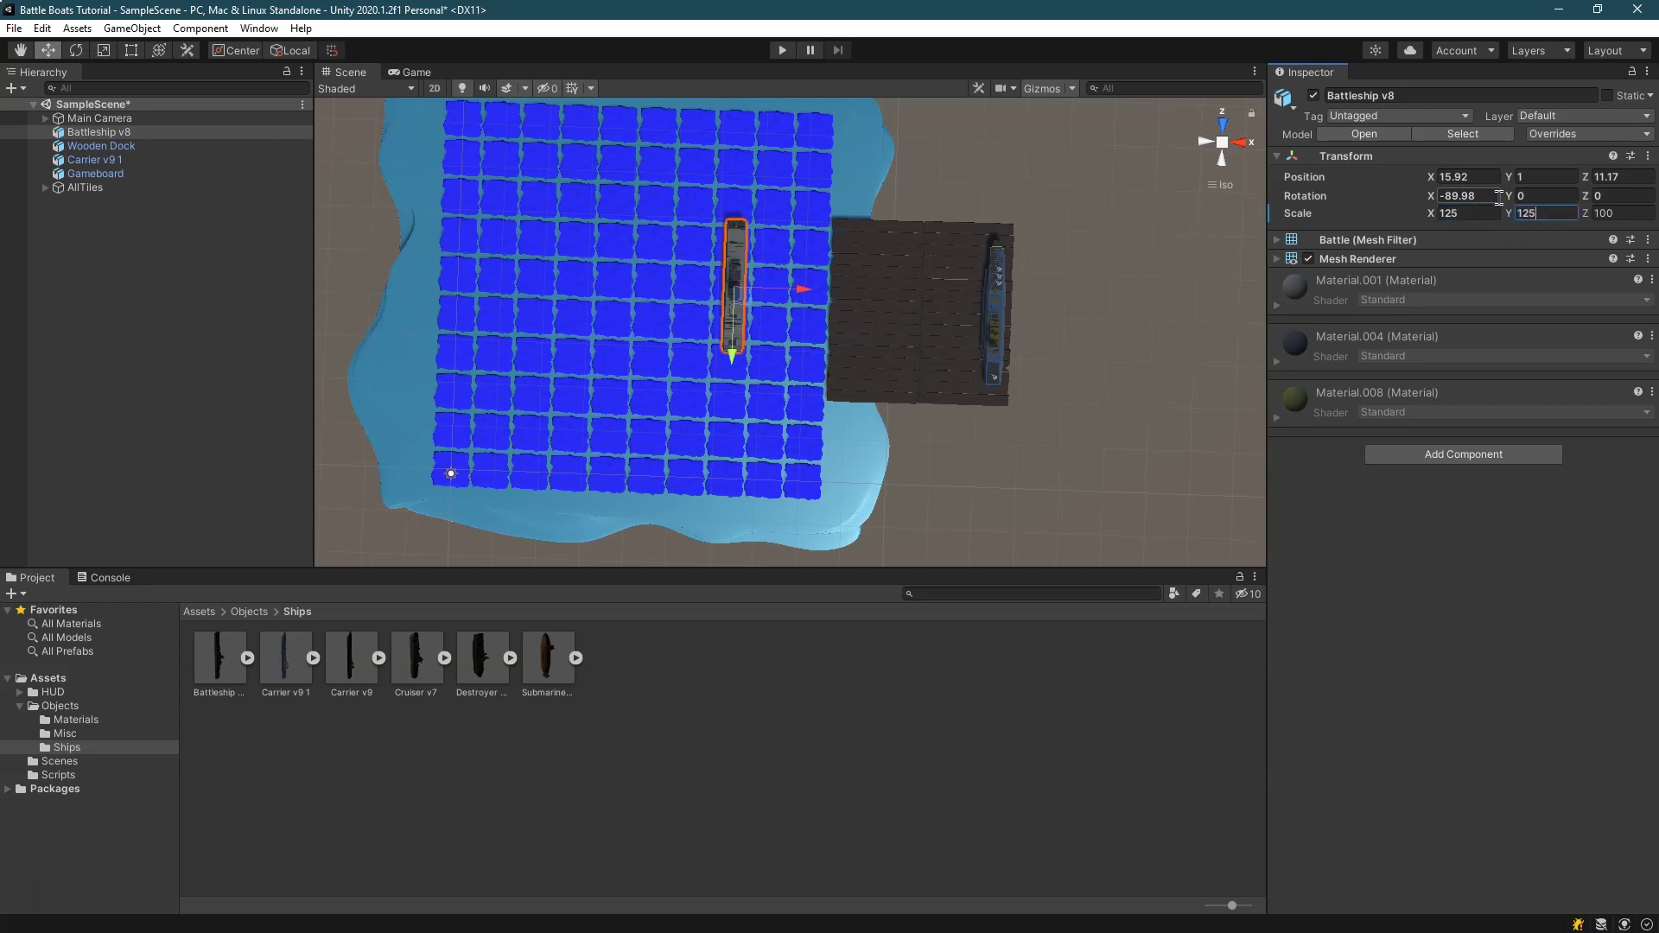
pyautogui.moveTo(733, 349); pyautogui.dragTo(740, 325)
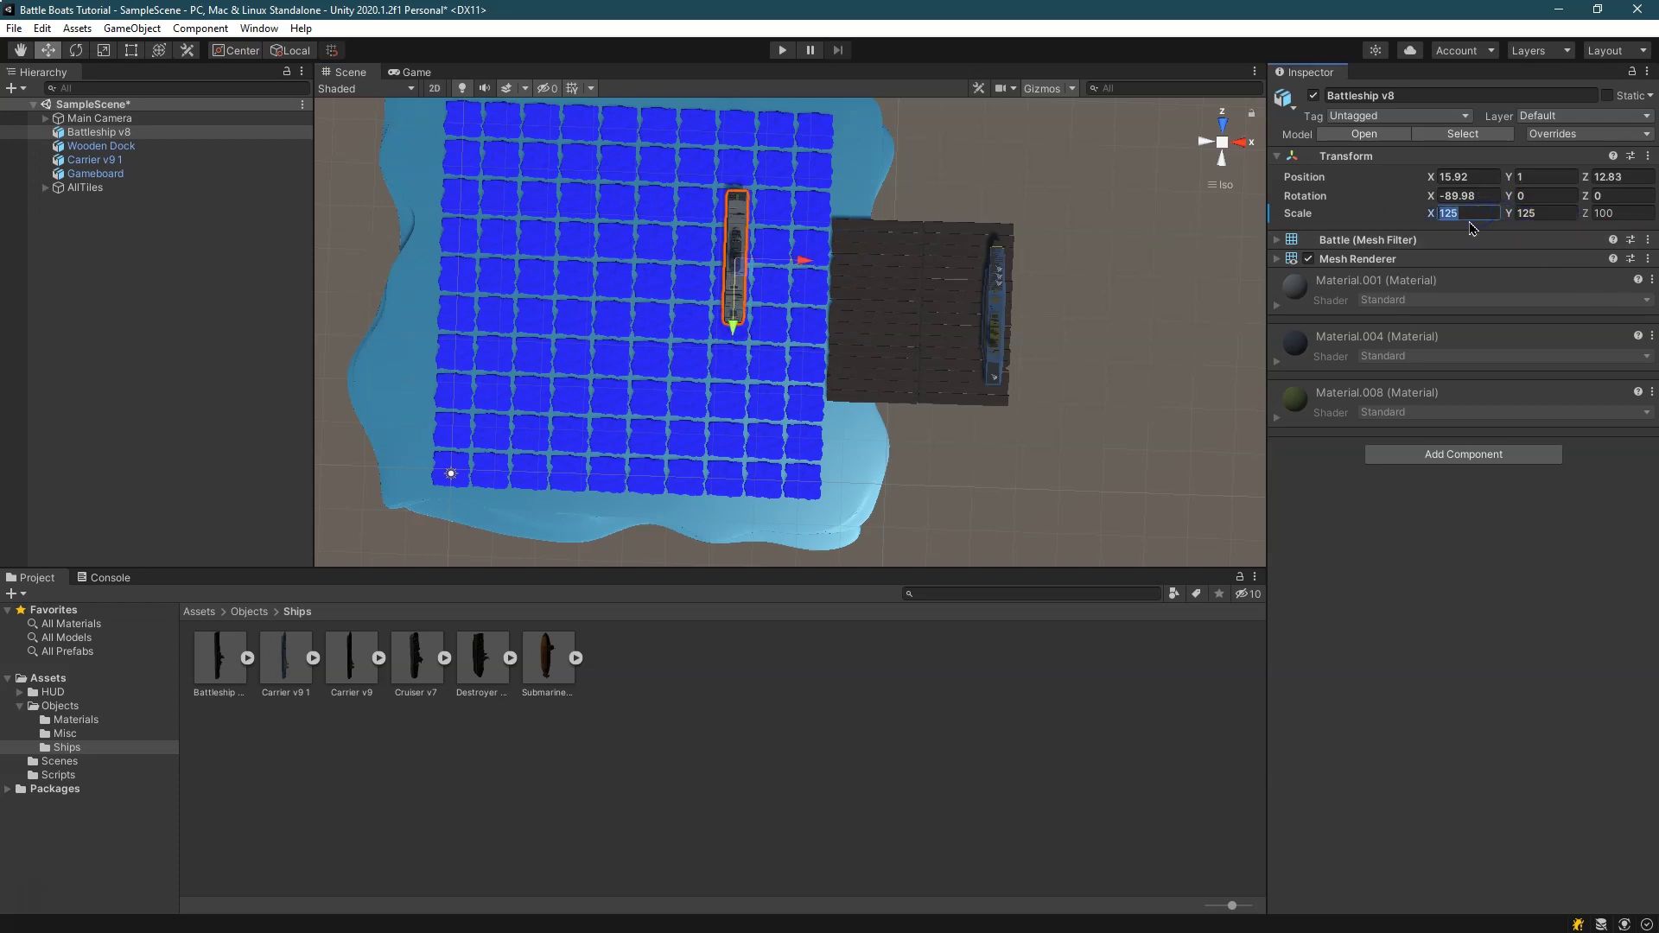
# Scale the battleship to 115 on all three axes and shift it to about Z 12.33
pyautogui.write('115')
pyautogui.press('Tab')
pyautogui.write('115')
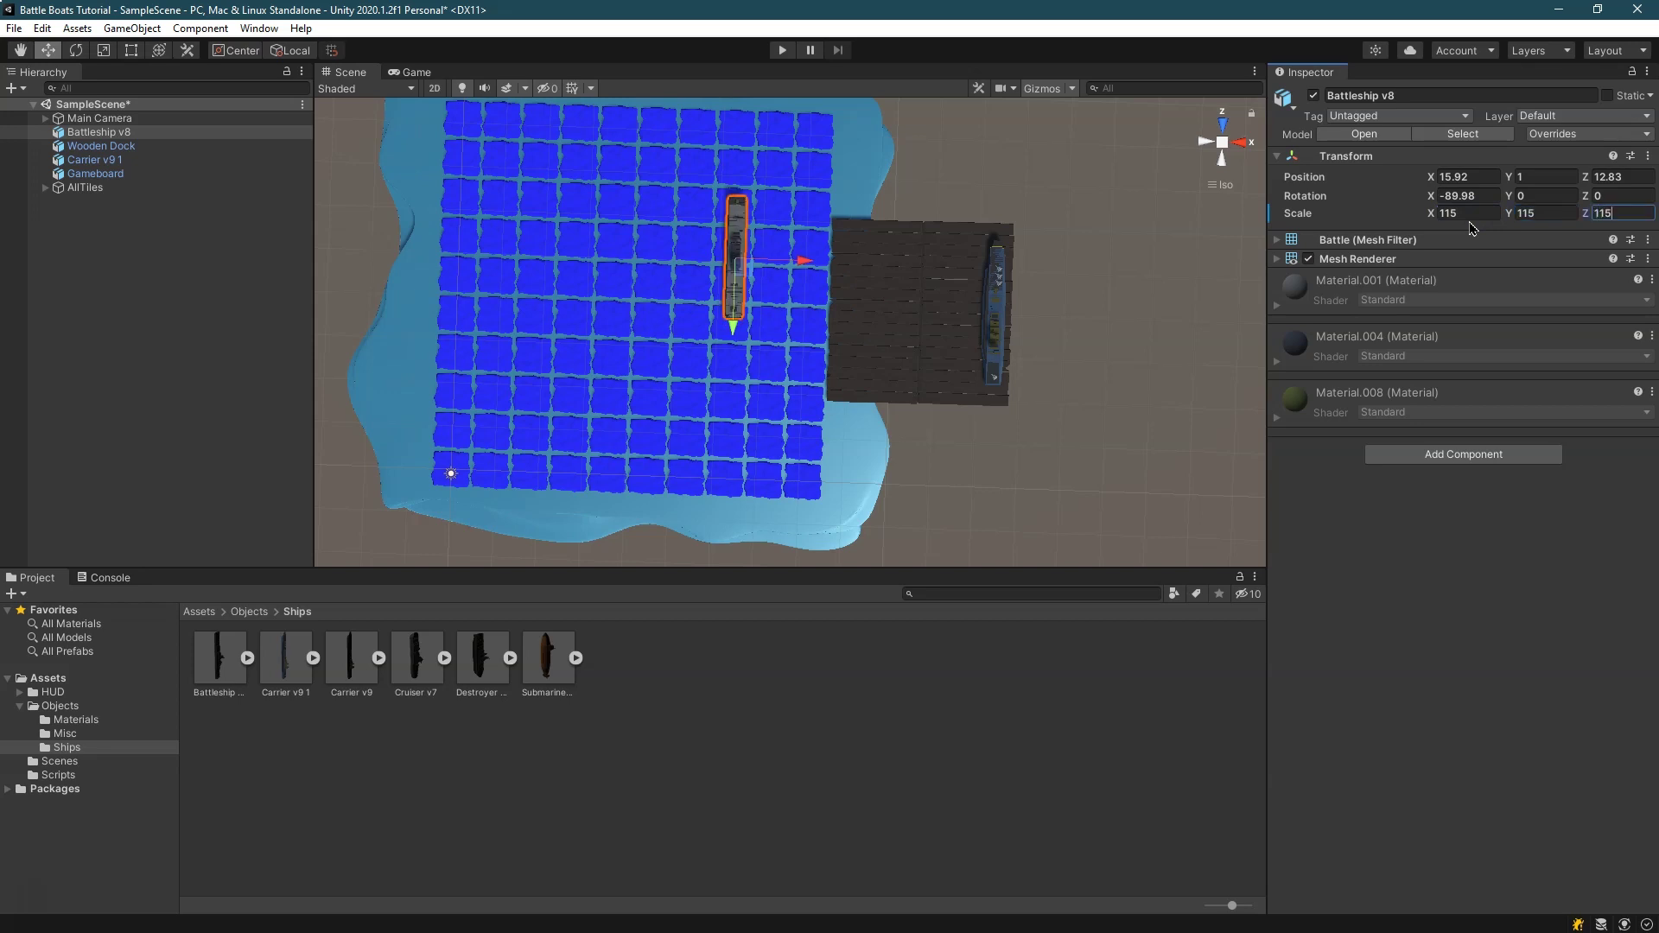
pyautogui.moveTo(733, 325); pyautogui.dragTo(733, 333)
pyautogui.press('Tab')
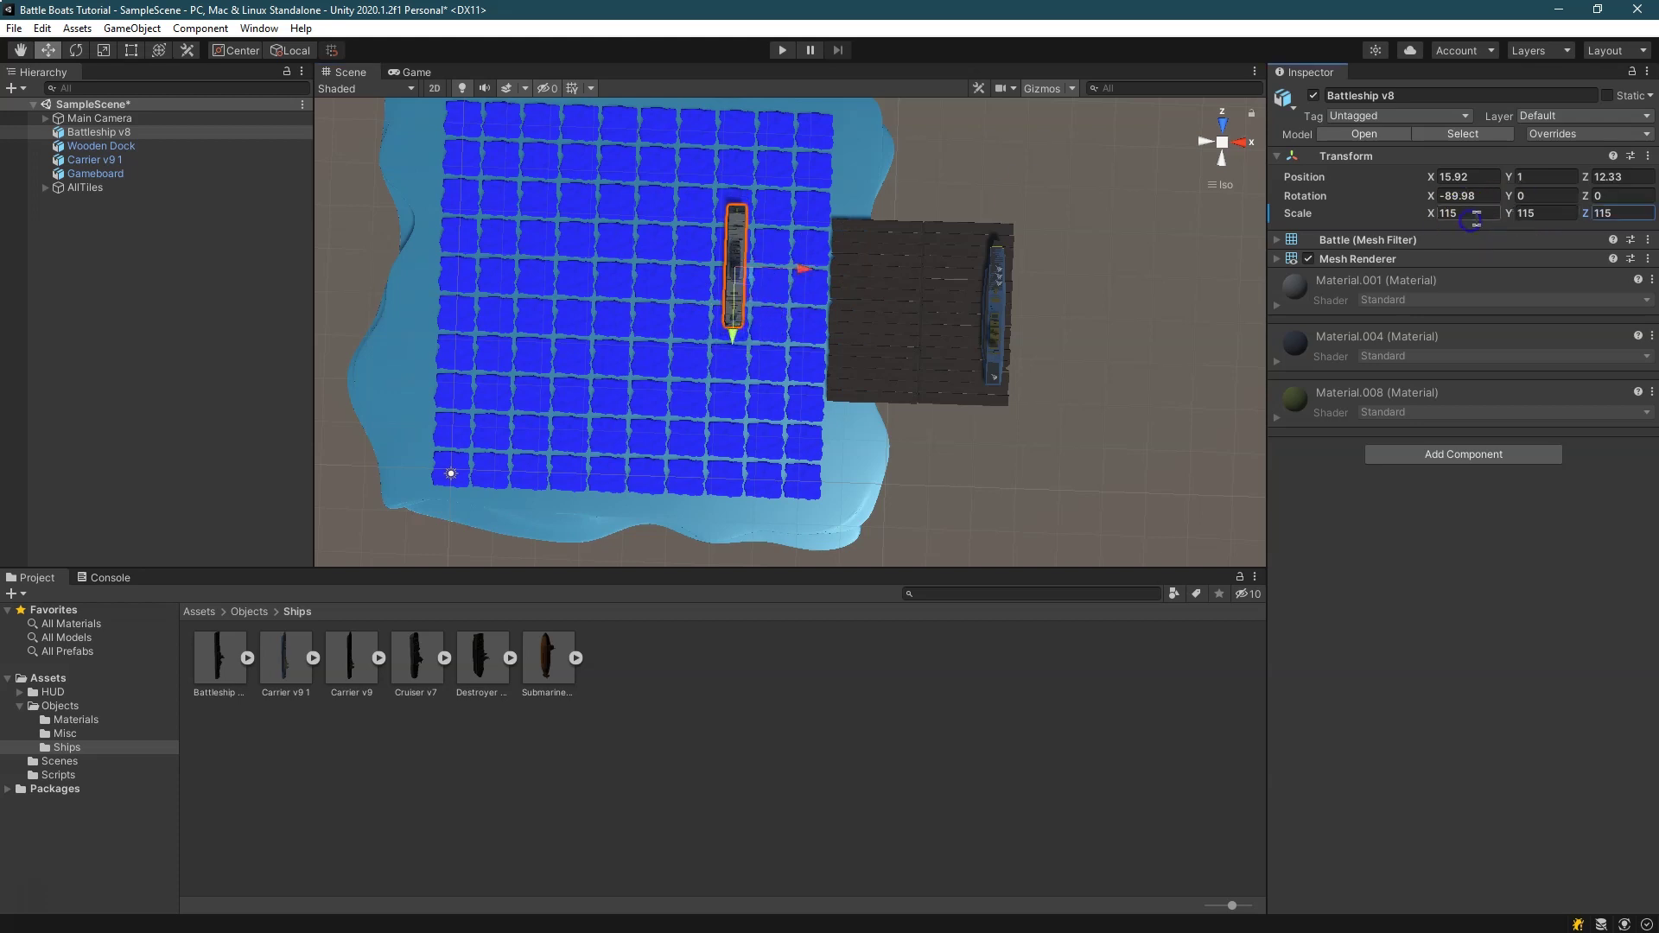
# Set the battleship's X and Y scale to 120 and center it on its tile column at about X 15.79
pyautogui.write('120')
pyautogui.press('Tab')
pyautogui.write('120')
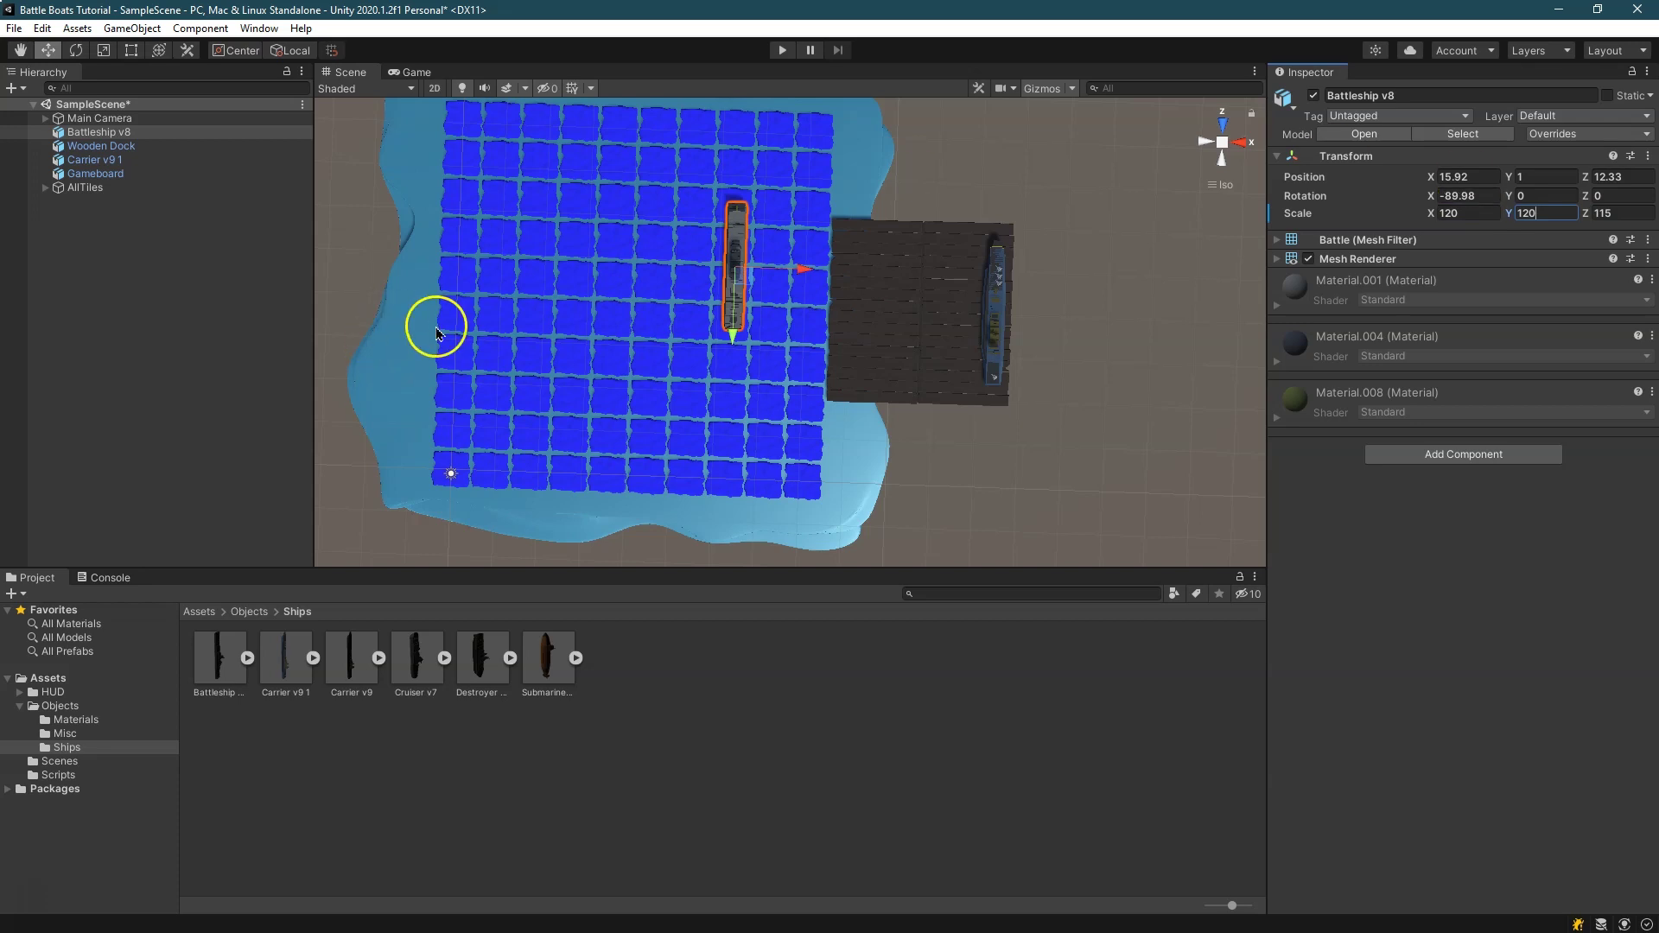
pyautogui.scroll(3, 856, 185)
pyautogui.moveTo(766, 211); pyautogui.dragTo(763, 212)
pyautogui.scroll(-2, 760, 182)
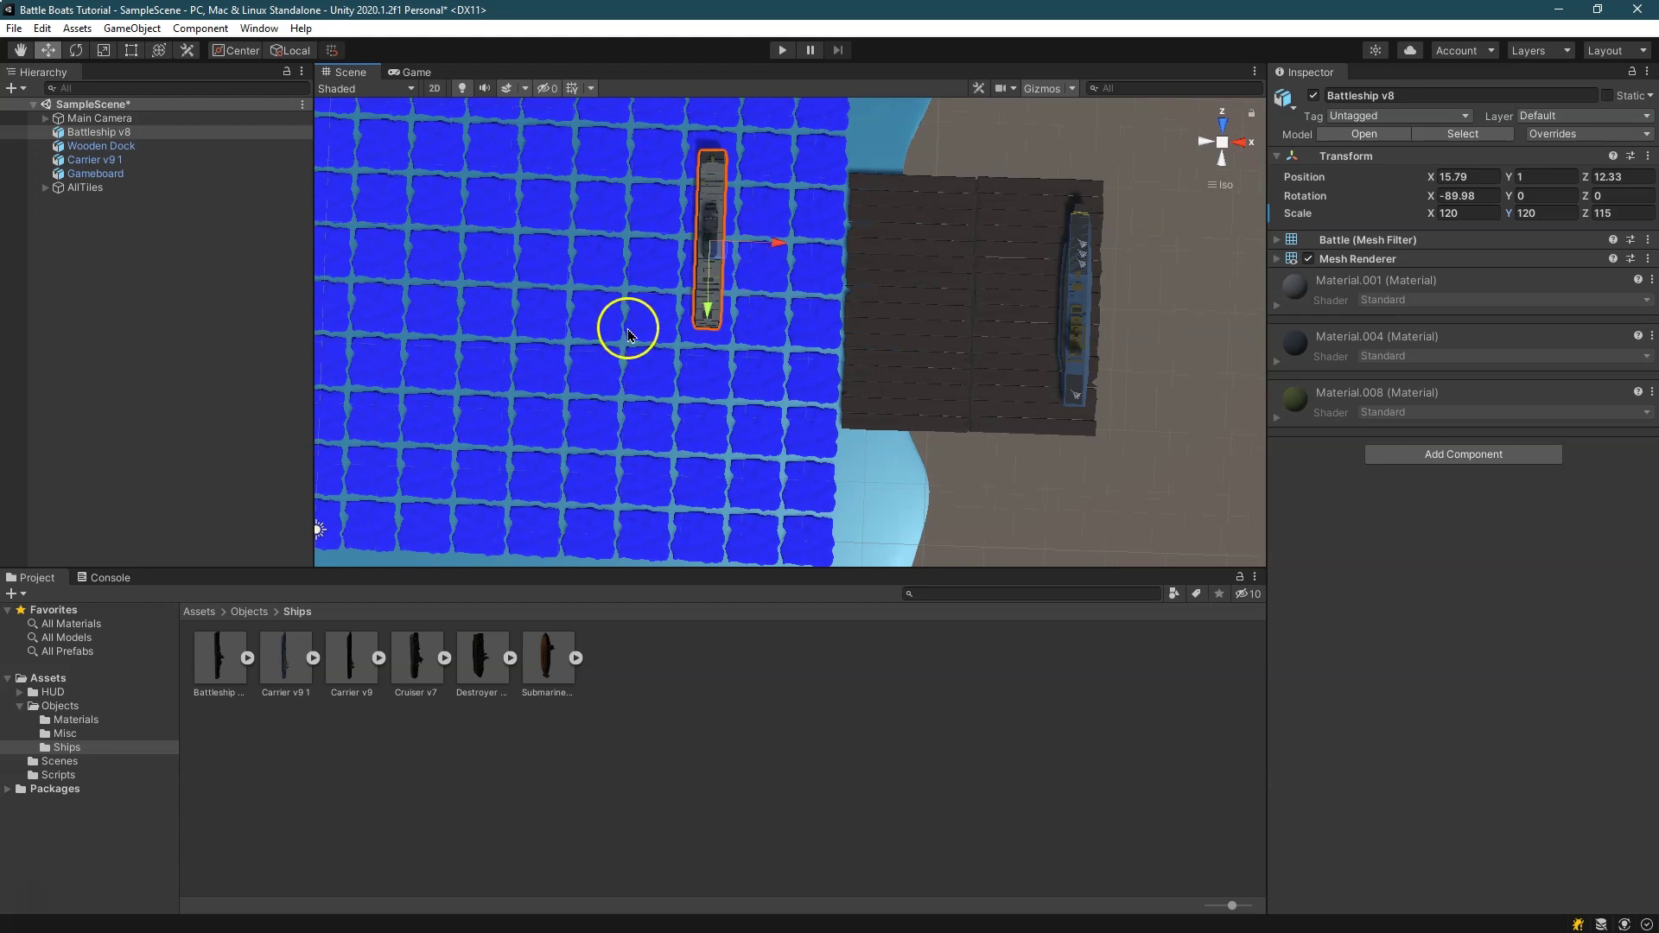
# Nudge the battleship to about Z 12.41 and set its Y scale to 125, keeping the X scale at 120
pyautogui.moveTo(708, 310); pyautogui.dragTo(716, 318)
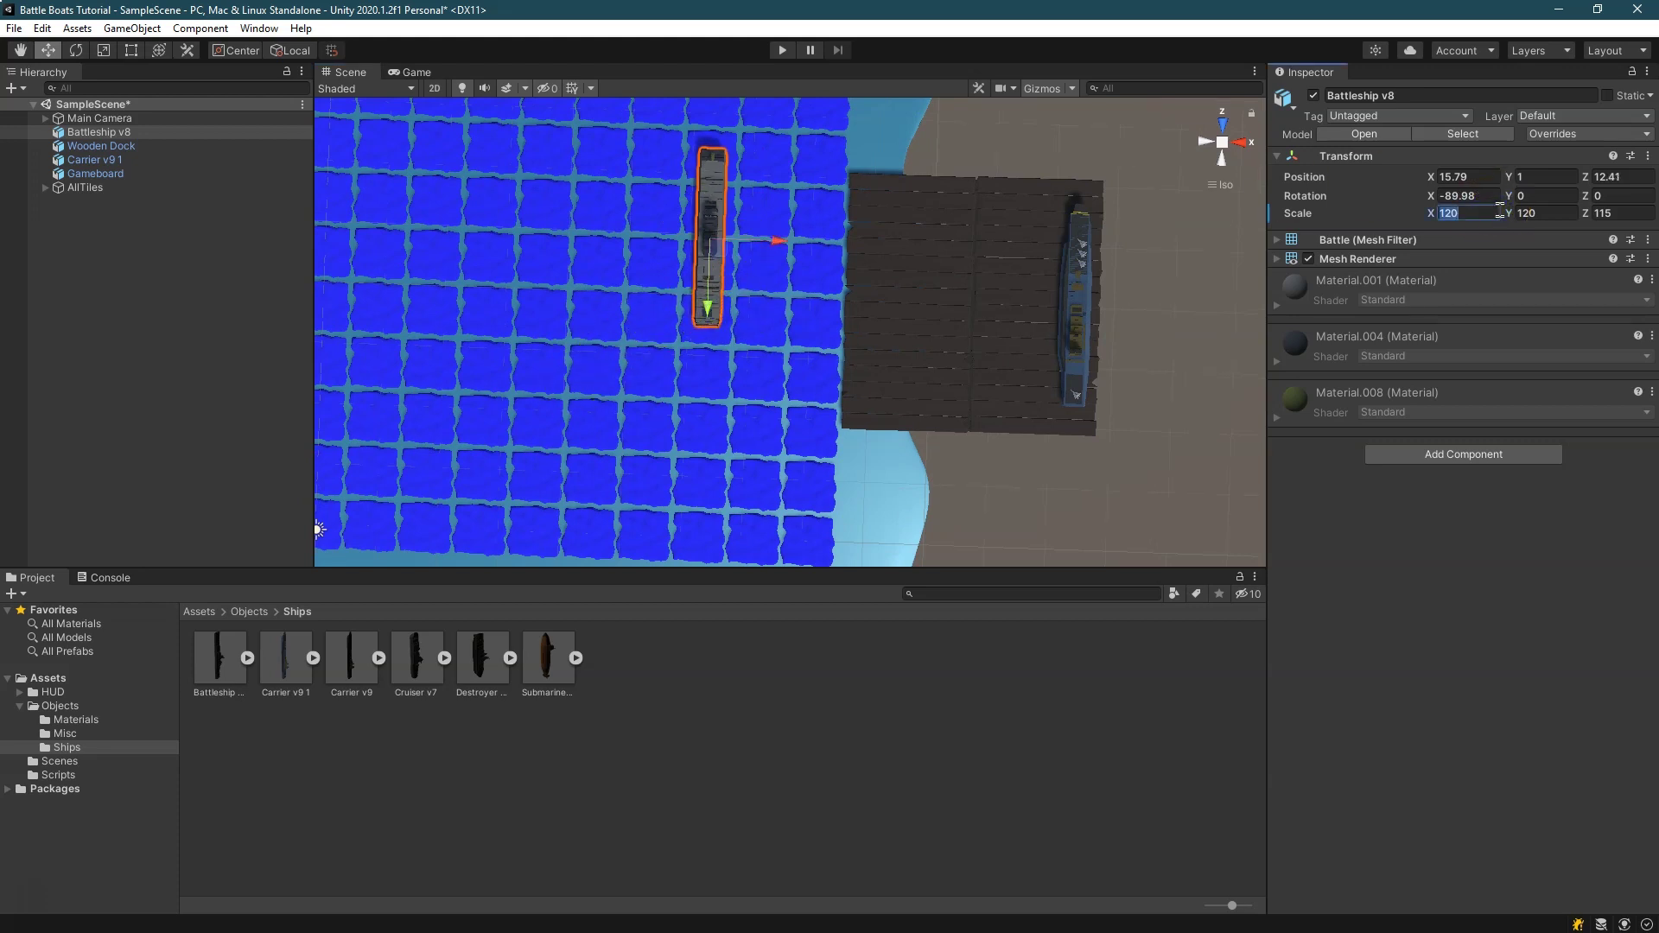
pyautogui.write('125')
pyautogui.press('Tab')
pyautogui.write('125')
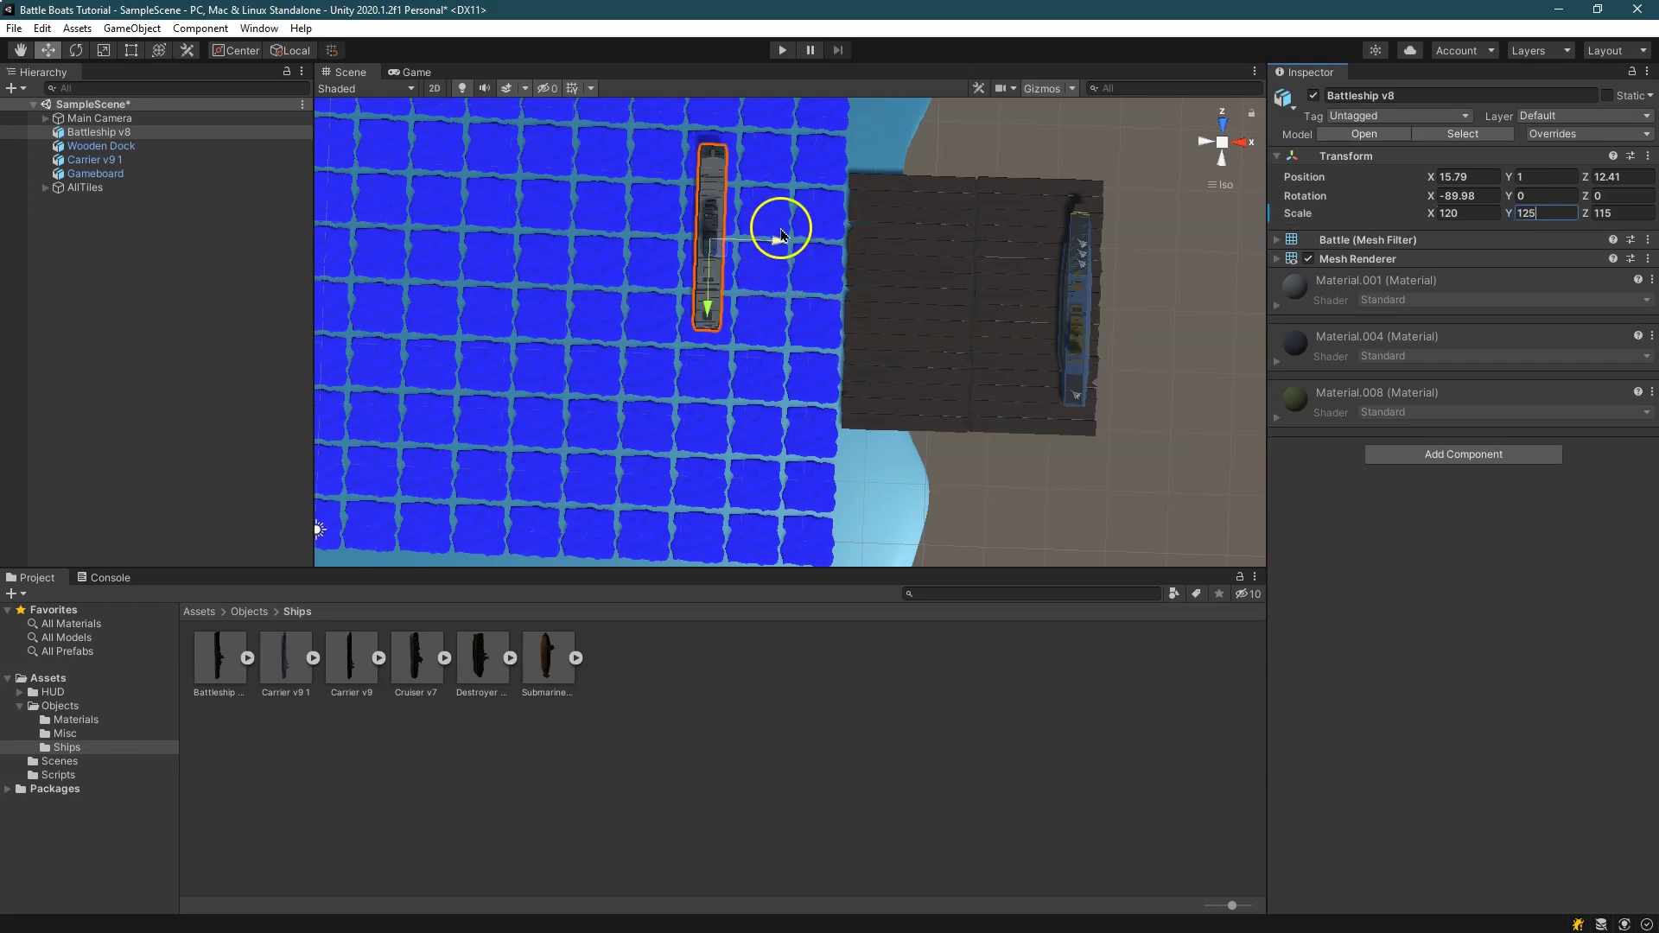
# Move the battleship back onto the Wooden Dock and the carrier onto the gameboard, at about X 18.11
pyautogui.moveTo(781, 239); pyautogui.dragTo(1100, 240)
pyautogui.click(1086, 328)
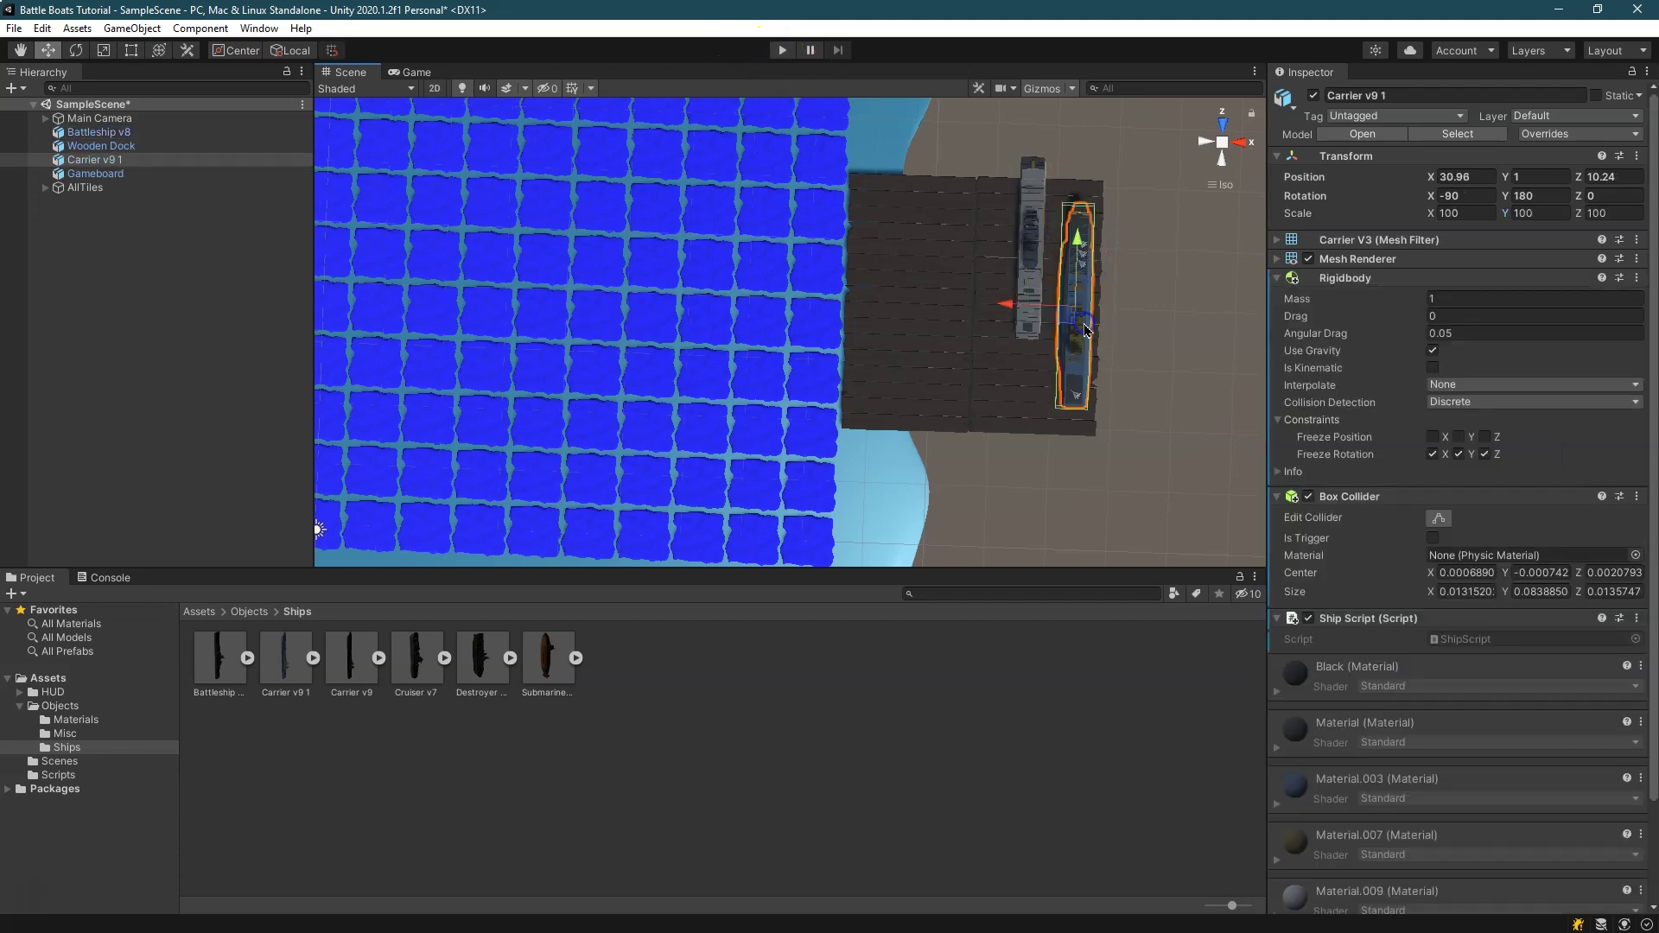
pyautogui.moveTo(1006, 303); pyautogui.dragTo(699, 295)
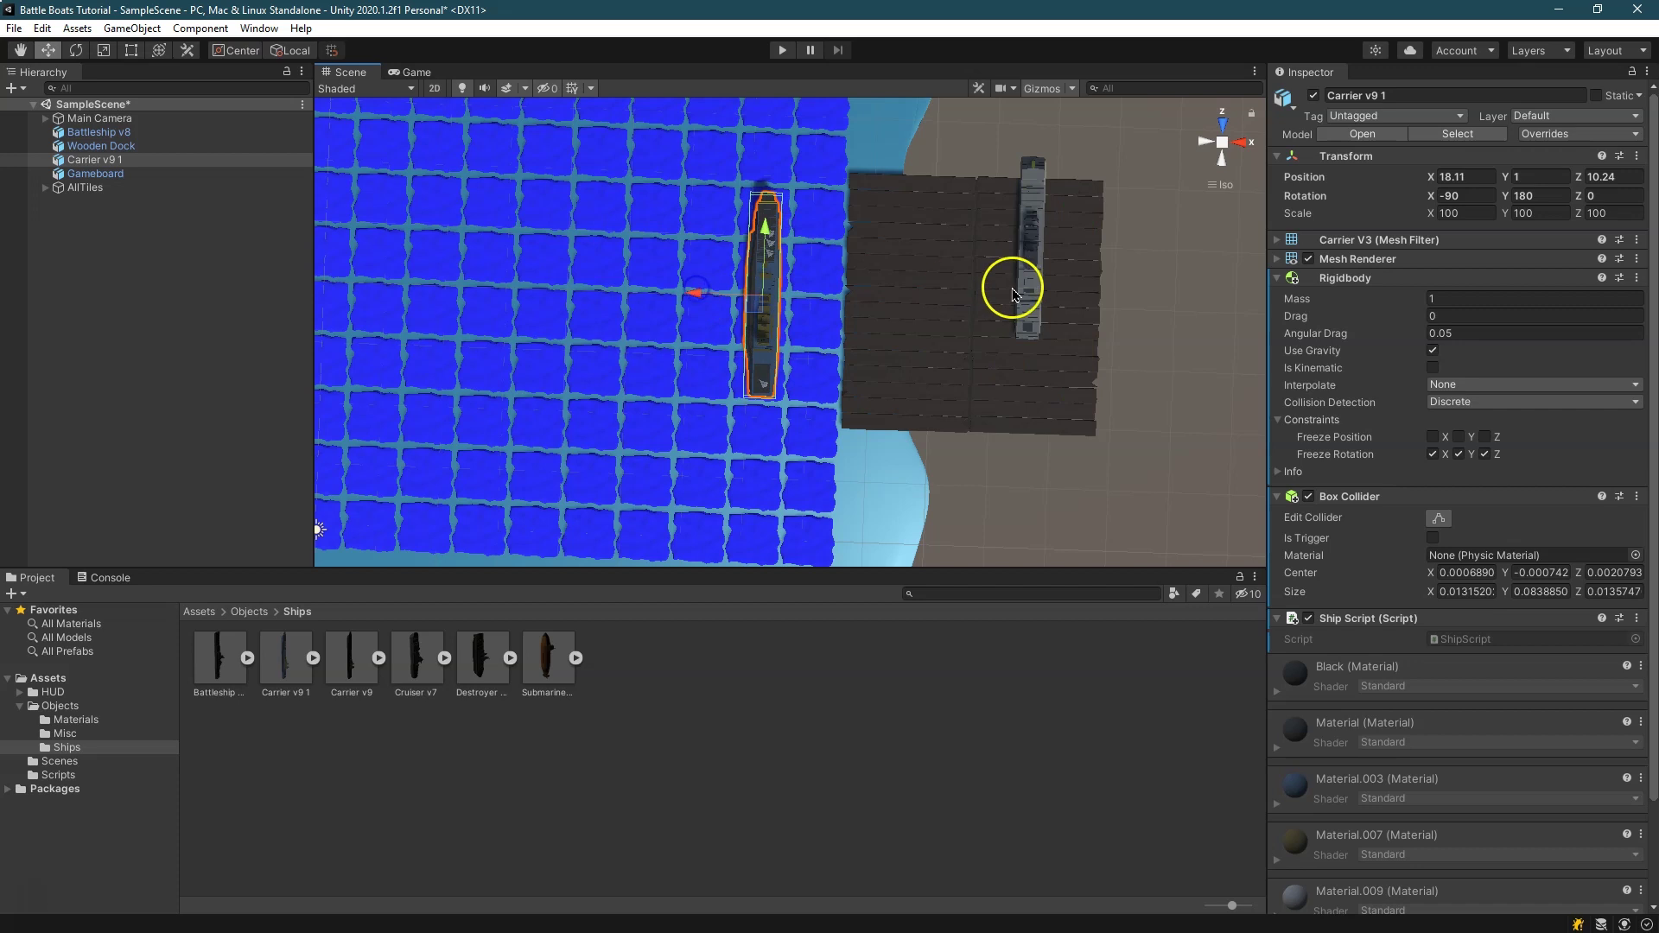
# Try an X and Y scale of 110 on the carrier
pyautogui.click(1485, 212)
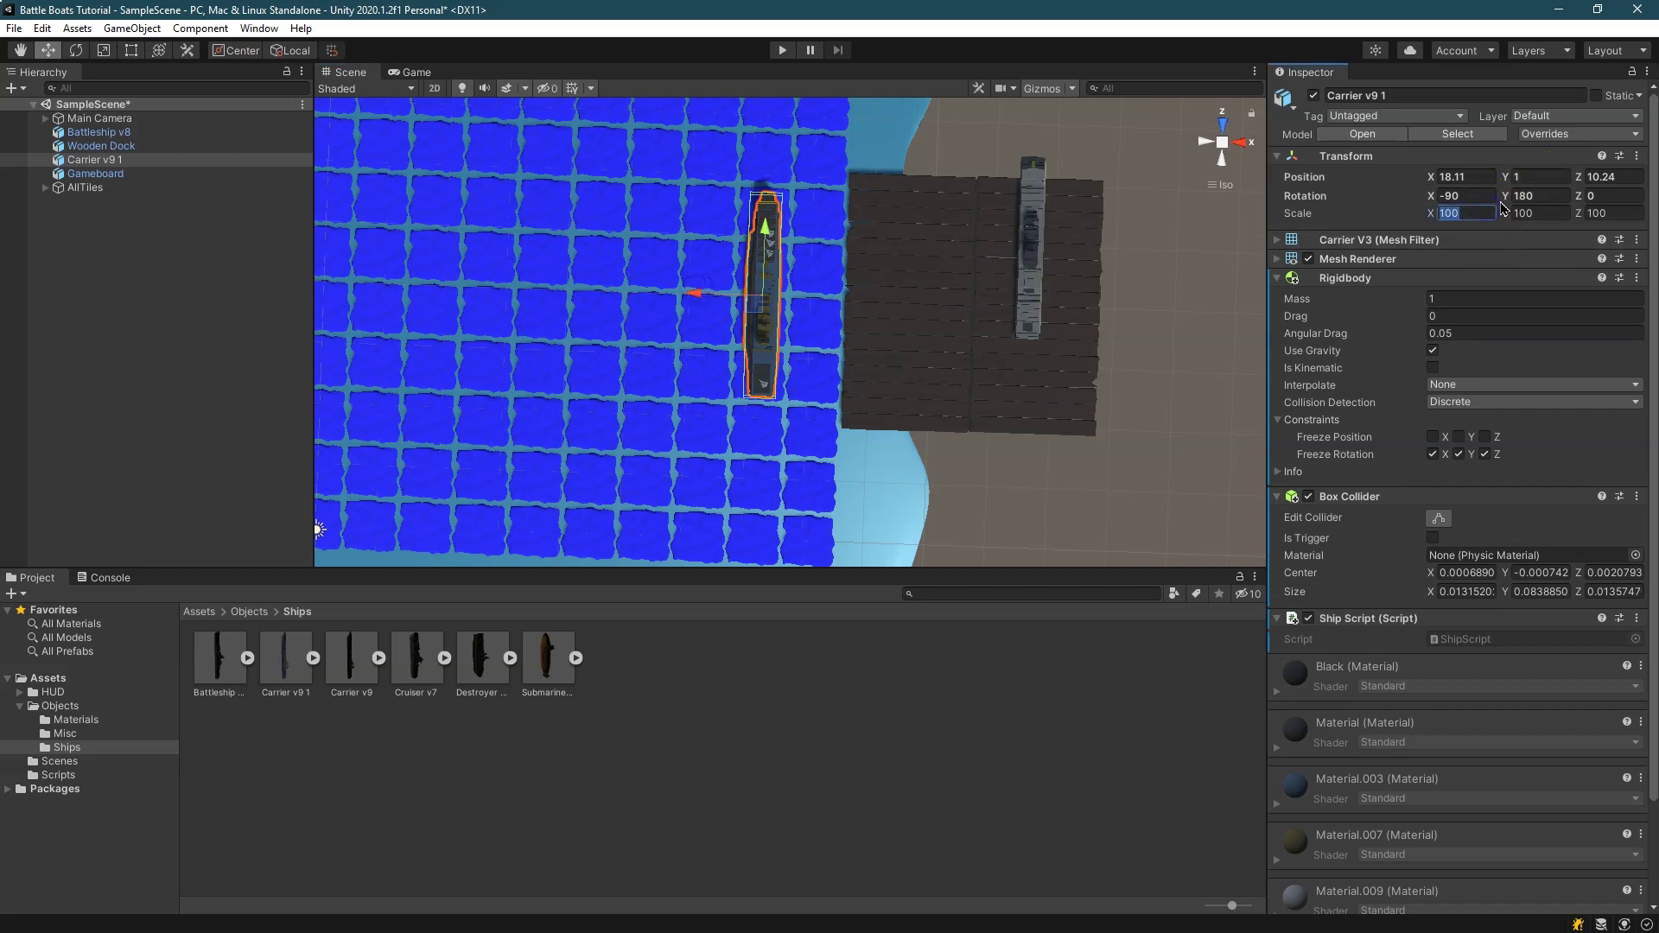
pyautogui.write('120')
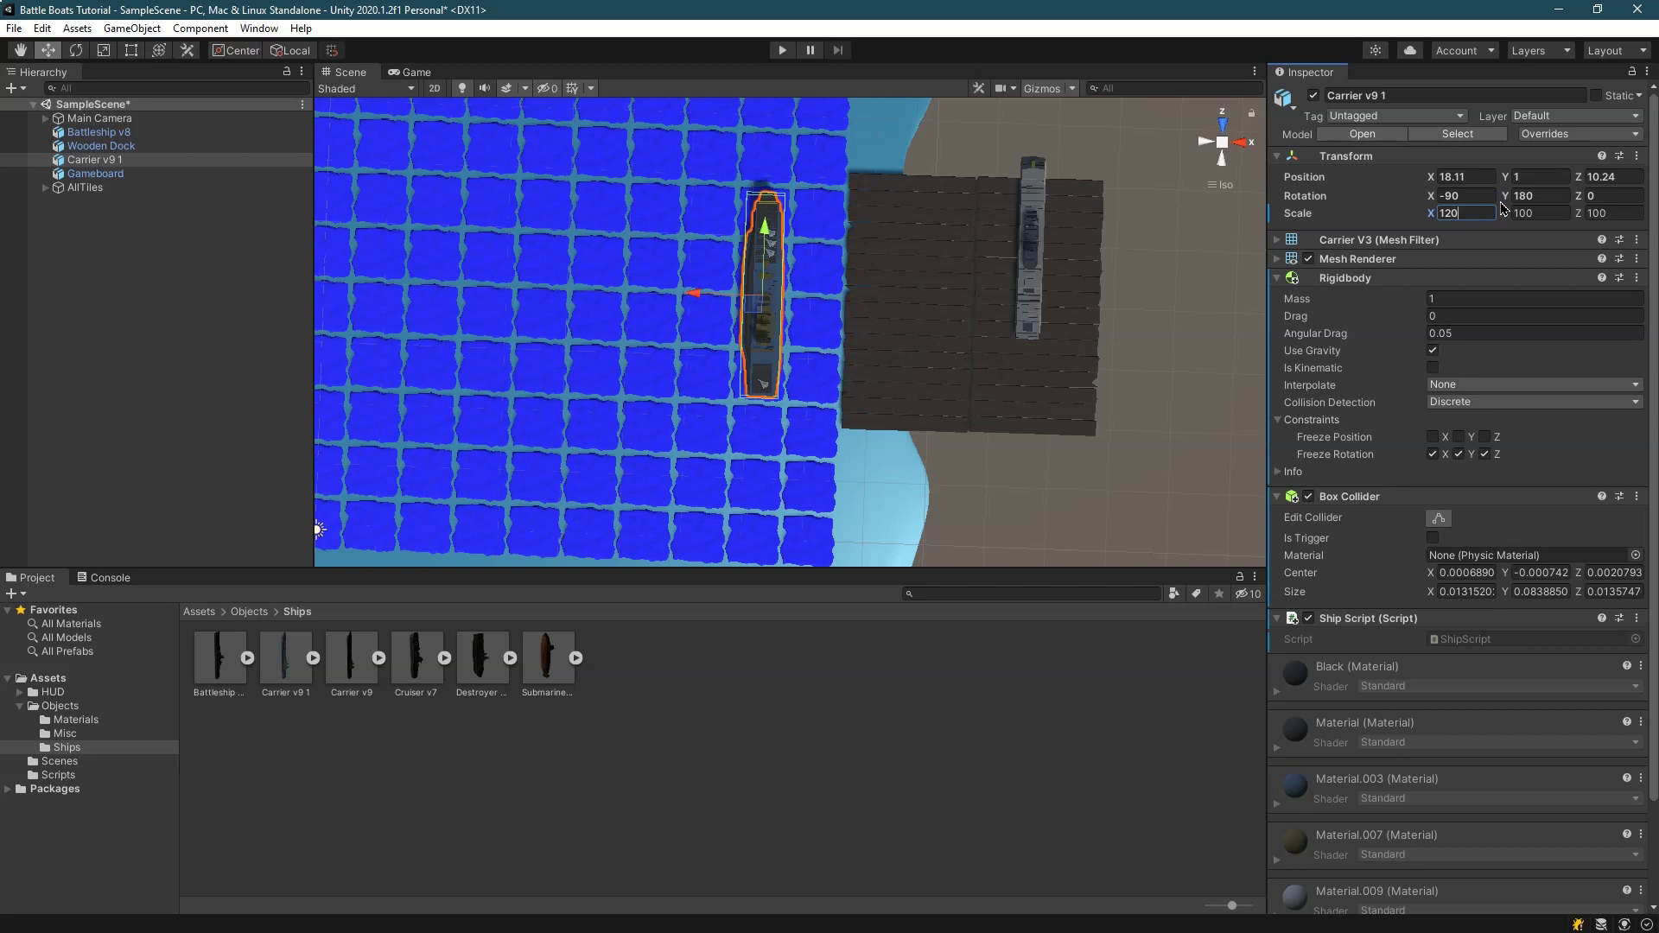
pyautogui.press('BackSpace')
pyautogui.press('BackSpace')
pyautogui.write('10')
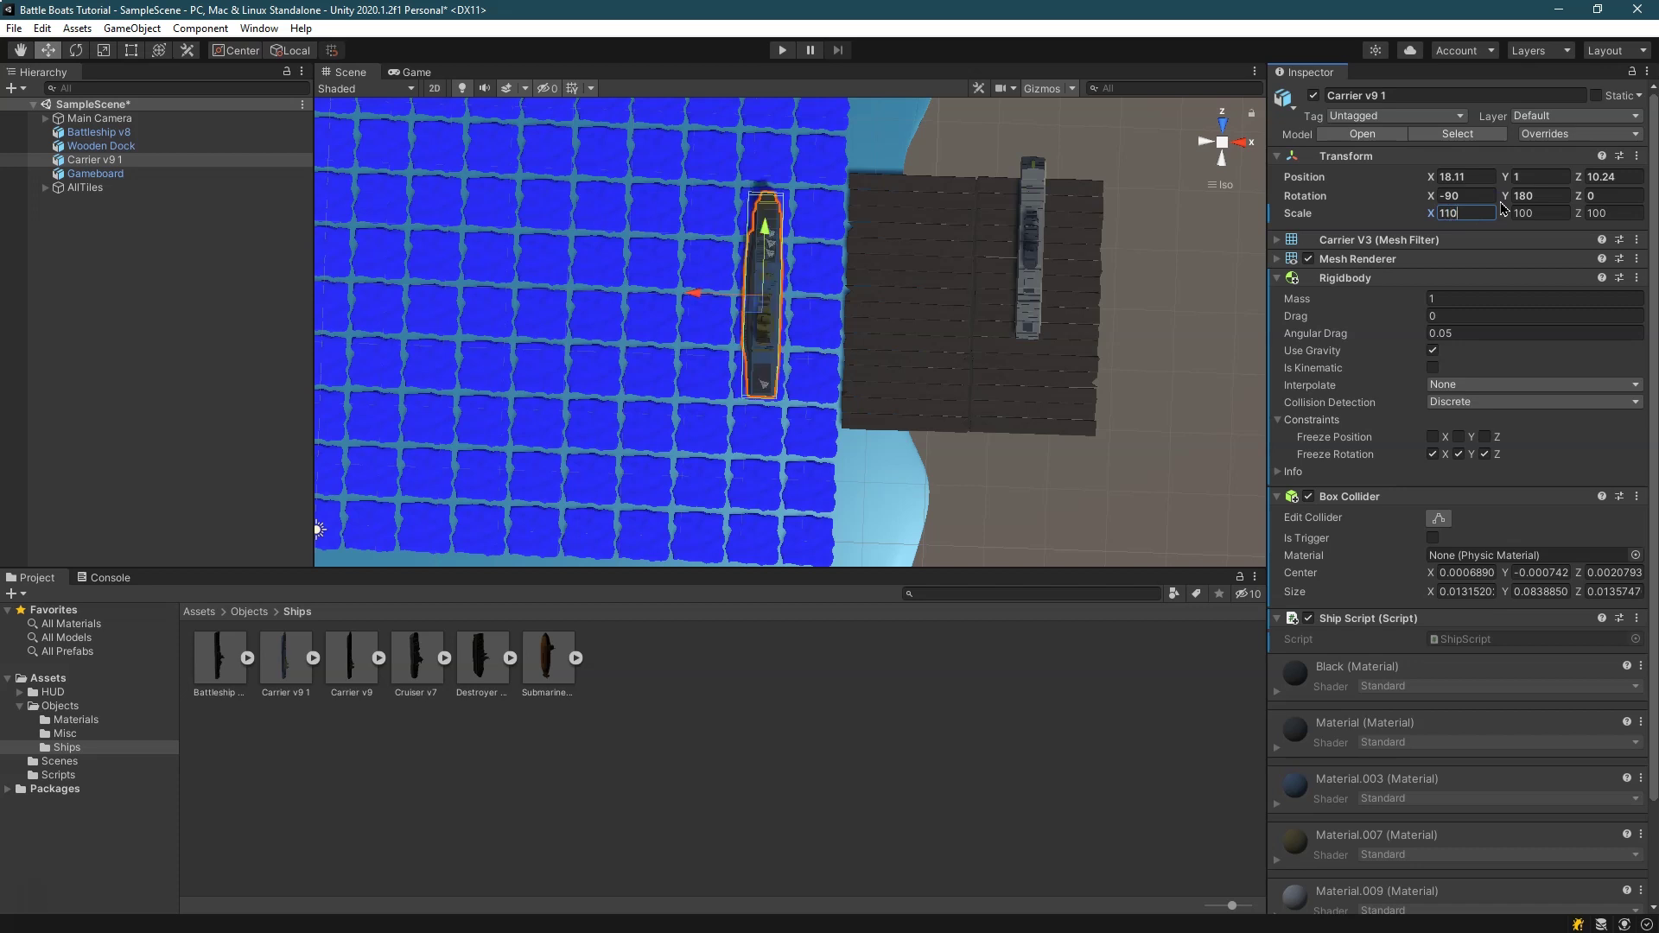
pyautogui.write('110')
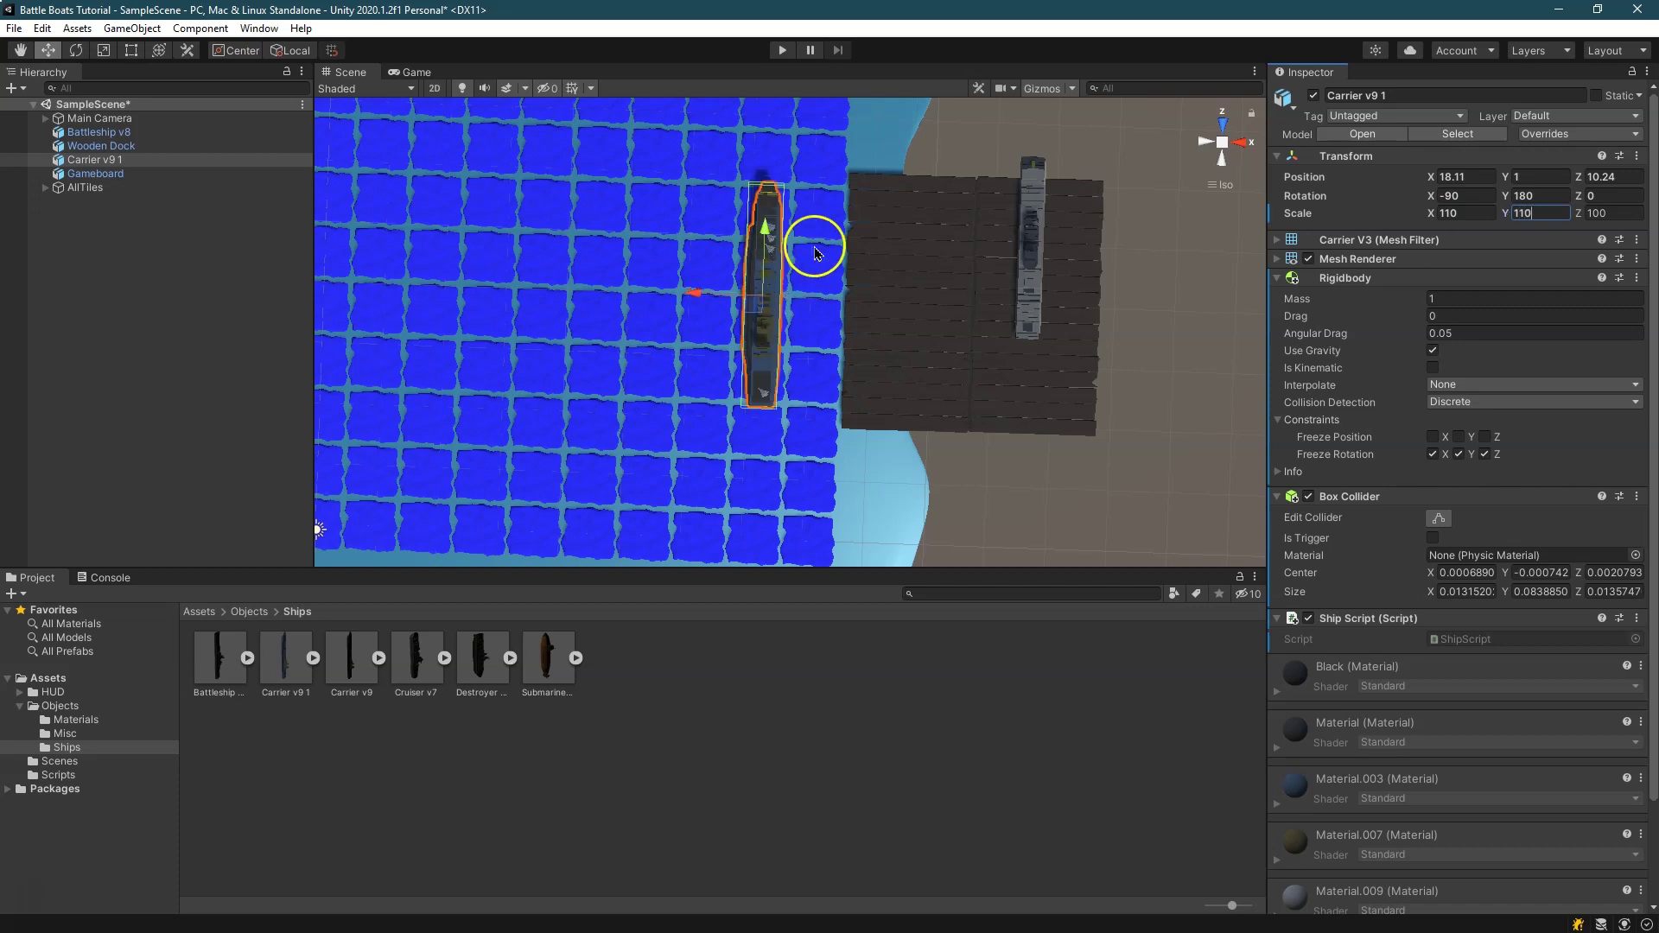
# Shift the carrier to about Z 11.39 on the gameboard and set its scale to X 105 and Y 115
pyautogui.moveTo(766, 222); pyautogui.dragTo(767, 204)
pyautogui.click(1467, 214)
pyautogui.write('105')
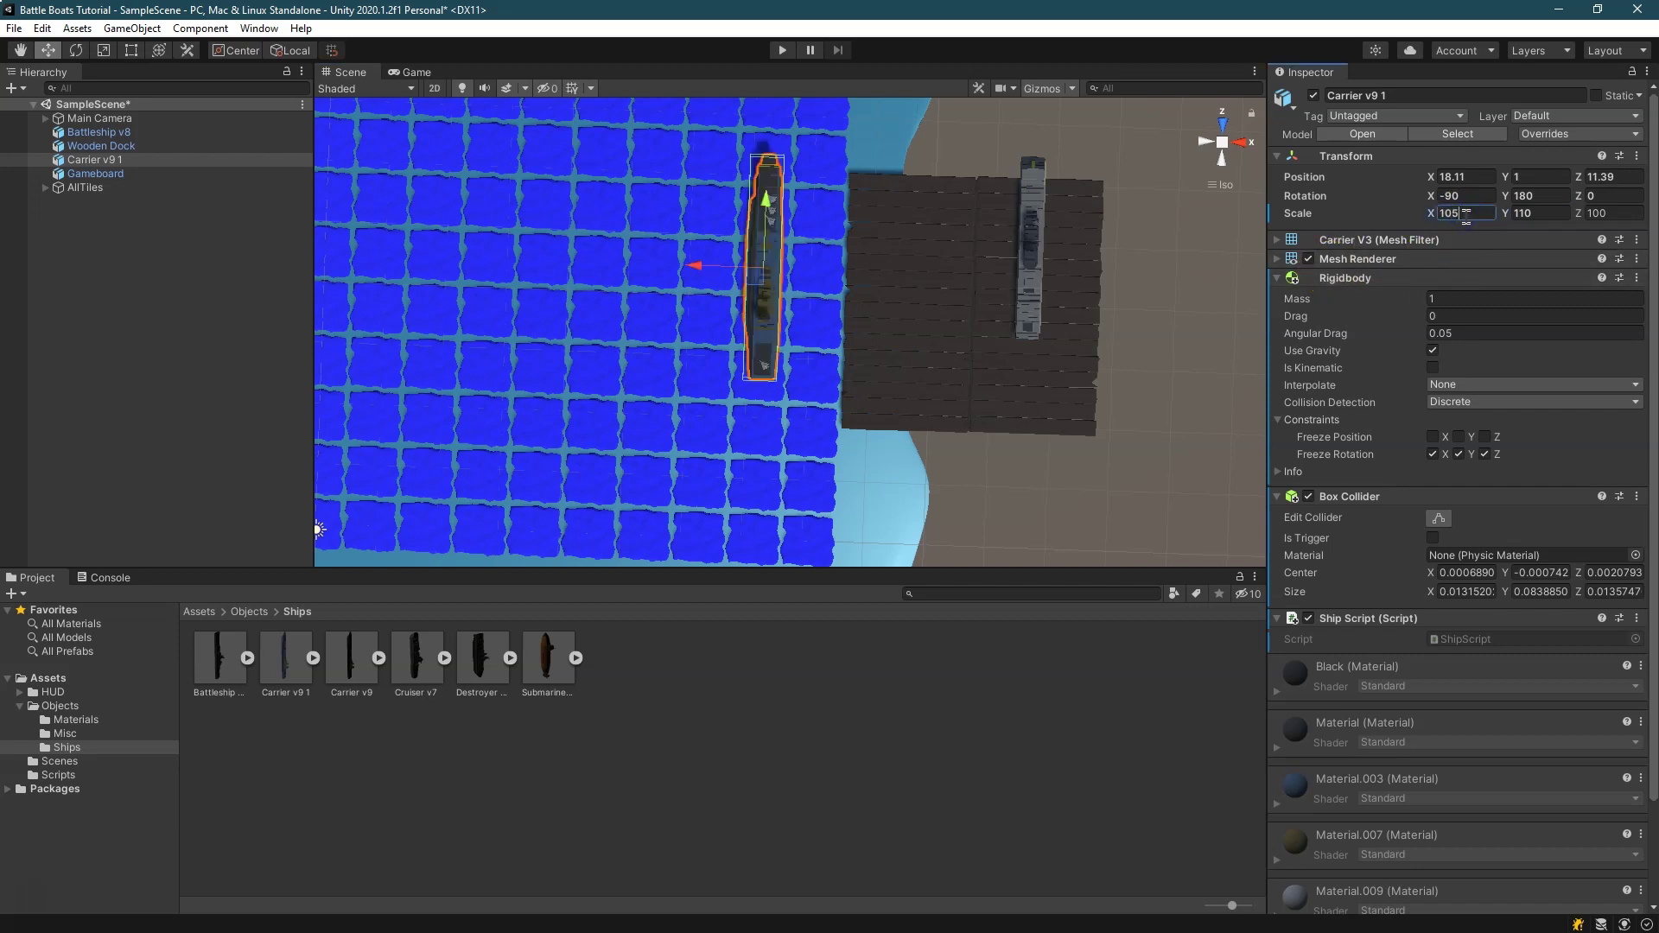
pyautogui.click(1522, 213)
pyautogui.write('115')
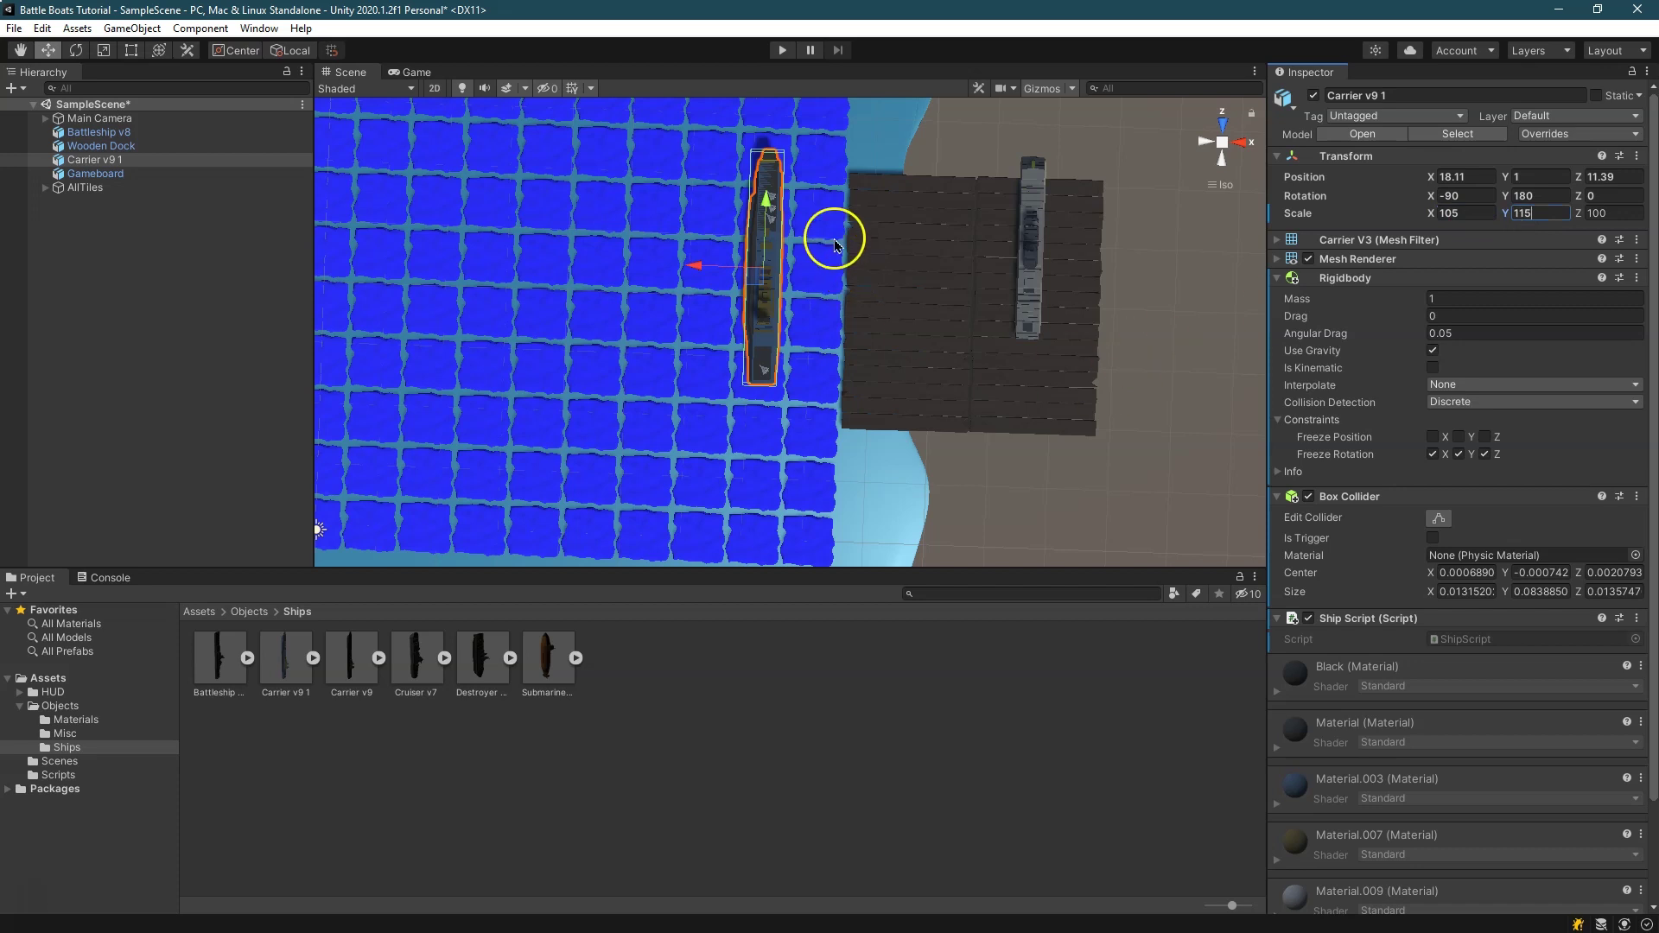
# Move the carrier from the gameboard onto the near side of the Wooden Dock, at about X 24.63
pyautogui.moveTo(692, 259); pyautogui.dragTo(870, 270)
pyautogui.click(1181, 386)
pyautogui.click(910, 314)
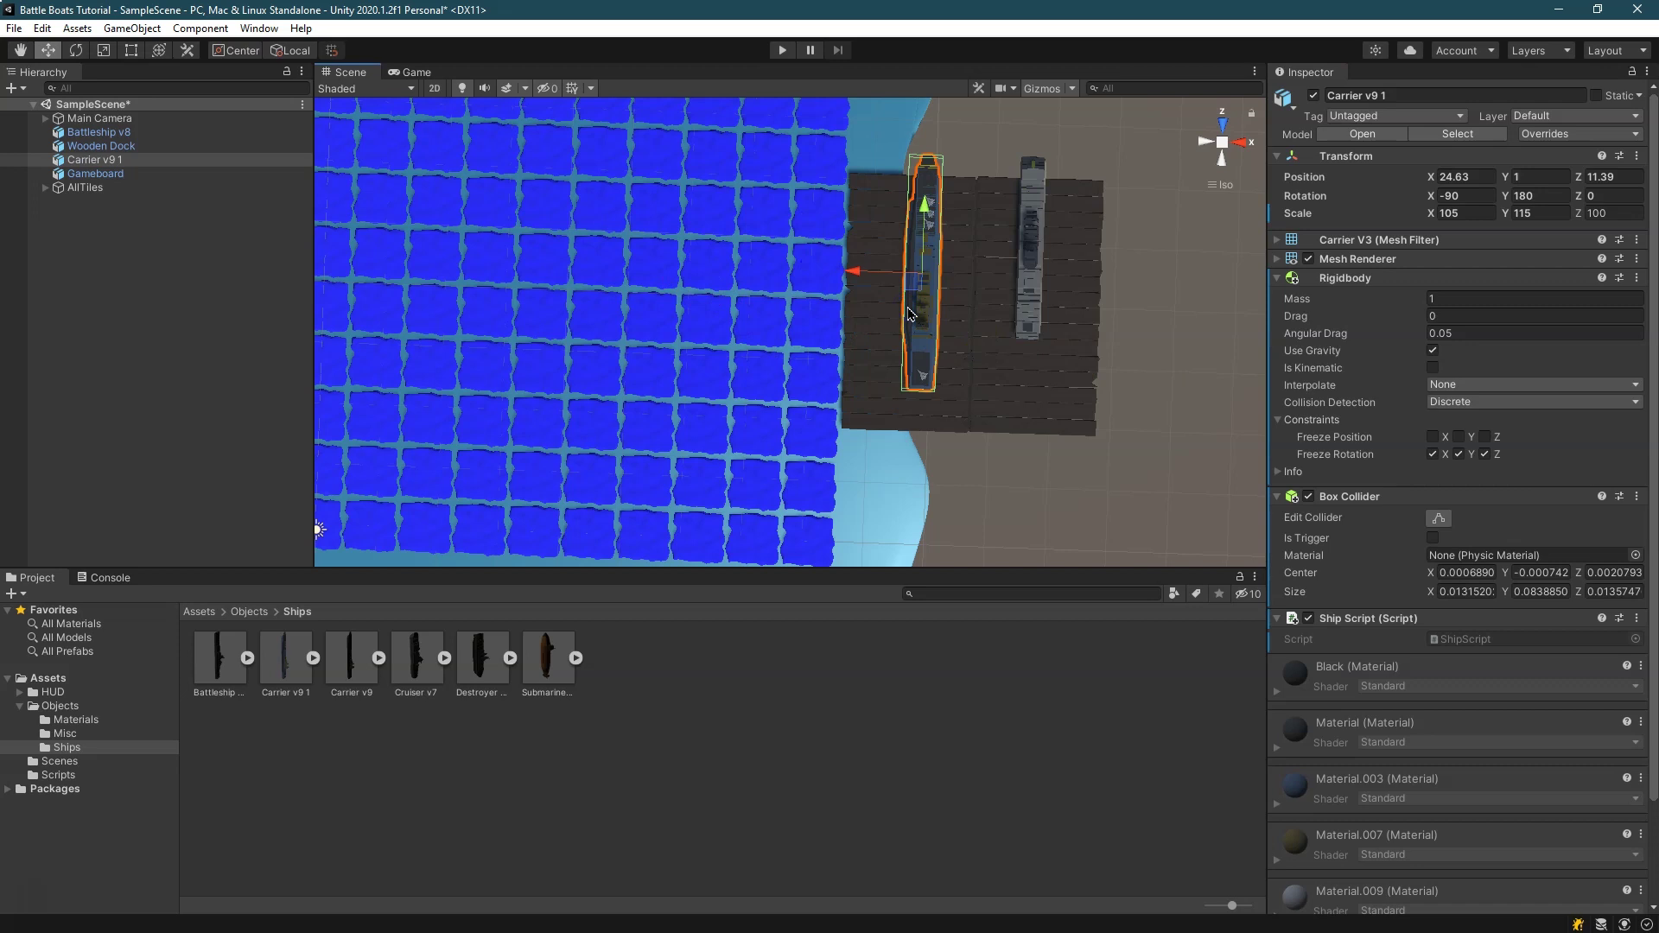
# Move the carrier from the Wooden Dock onto the gameboard at about X 18.12 and set its X scale to 110
pyautogui.scroll(10, 666, 266)
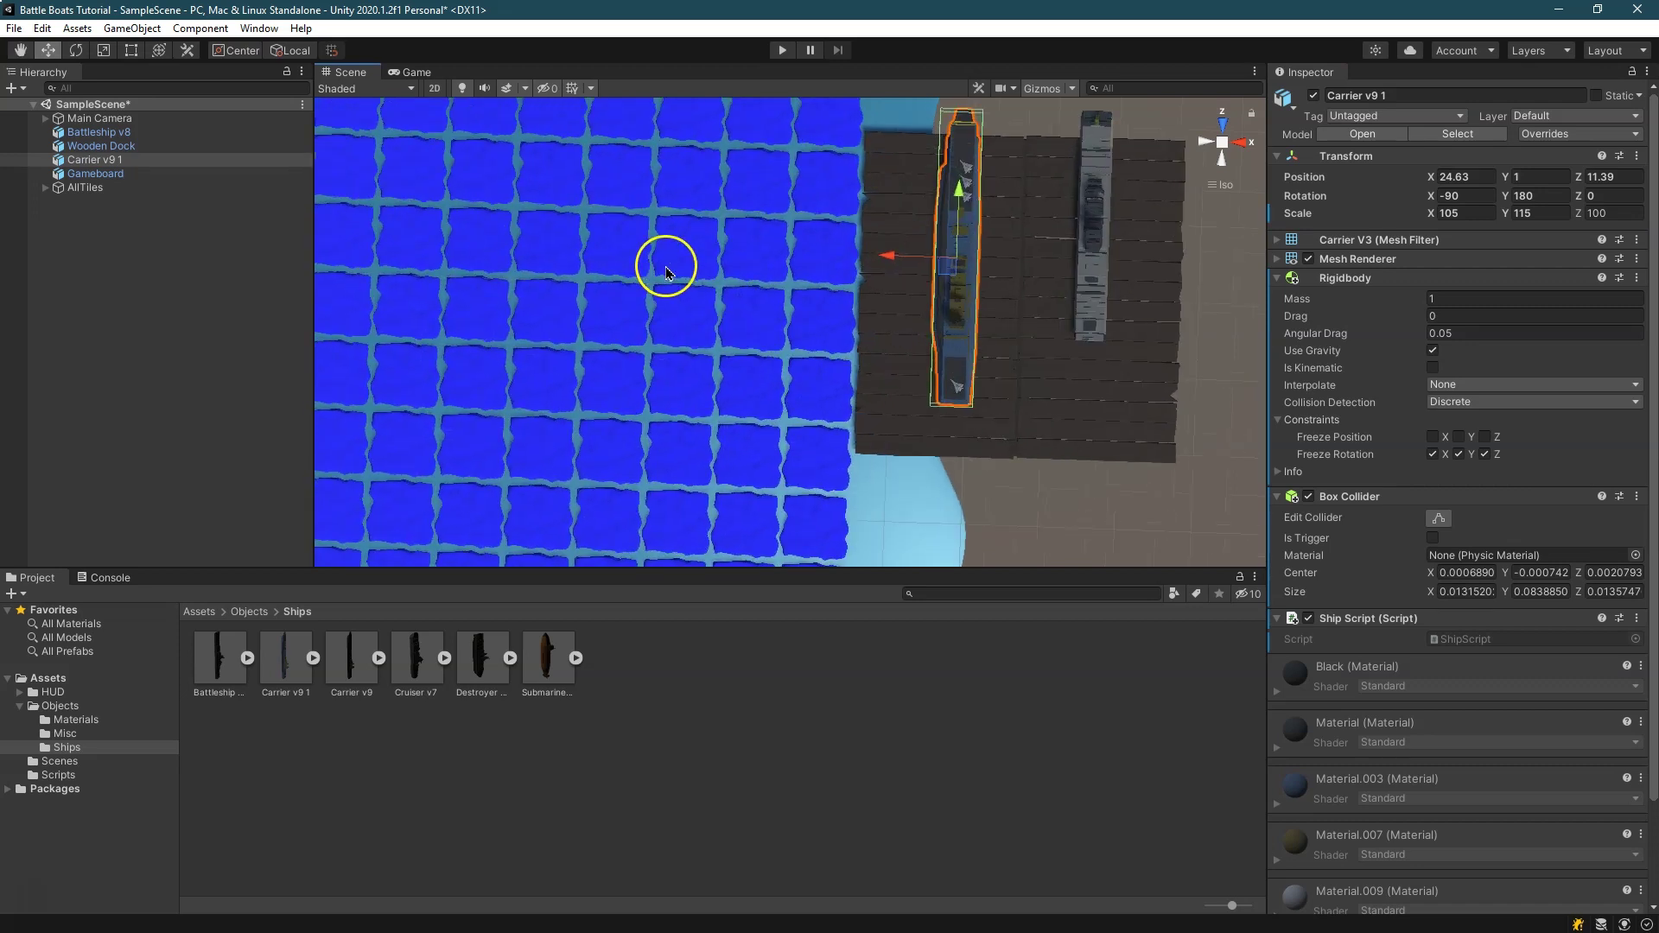
pyautogui.moveTo(943, 245); pyautogui.dragTo(678, 222)
pyautogui.moveTo(826, 203); pyautogui.dragTo(519, 815, button='right')
pyautogui.click(889, 400)
pyautogui.click(852, 250)
pyautogui.click(1480, 216)
pyautogui.write('110')
pyautogui.moveTo(1110, 183); pyautogui.dragTo(1427, 302, button='right')
pyautogui.scroll(-5, 951, 173)
pyautogui.moveTo(793, 205); pyautogui.dragTo(798, 283, button='right')
pyautogui.scroll(-1, 778, 251)
pyautogui.scroll(6, 794, 197)
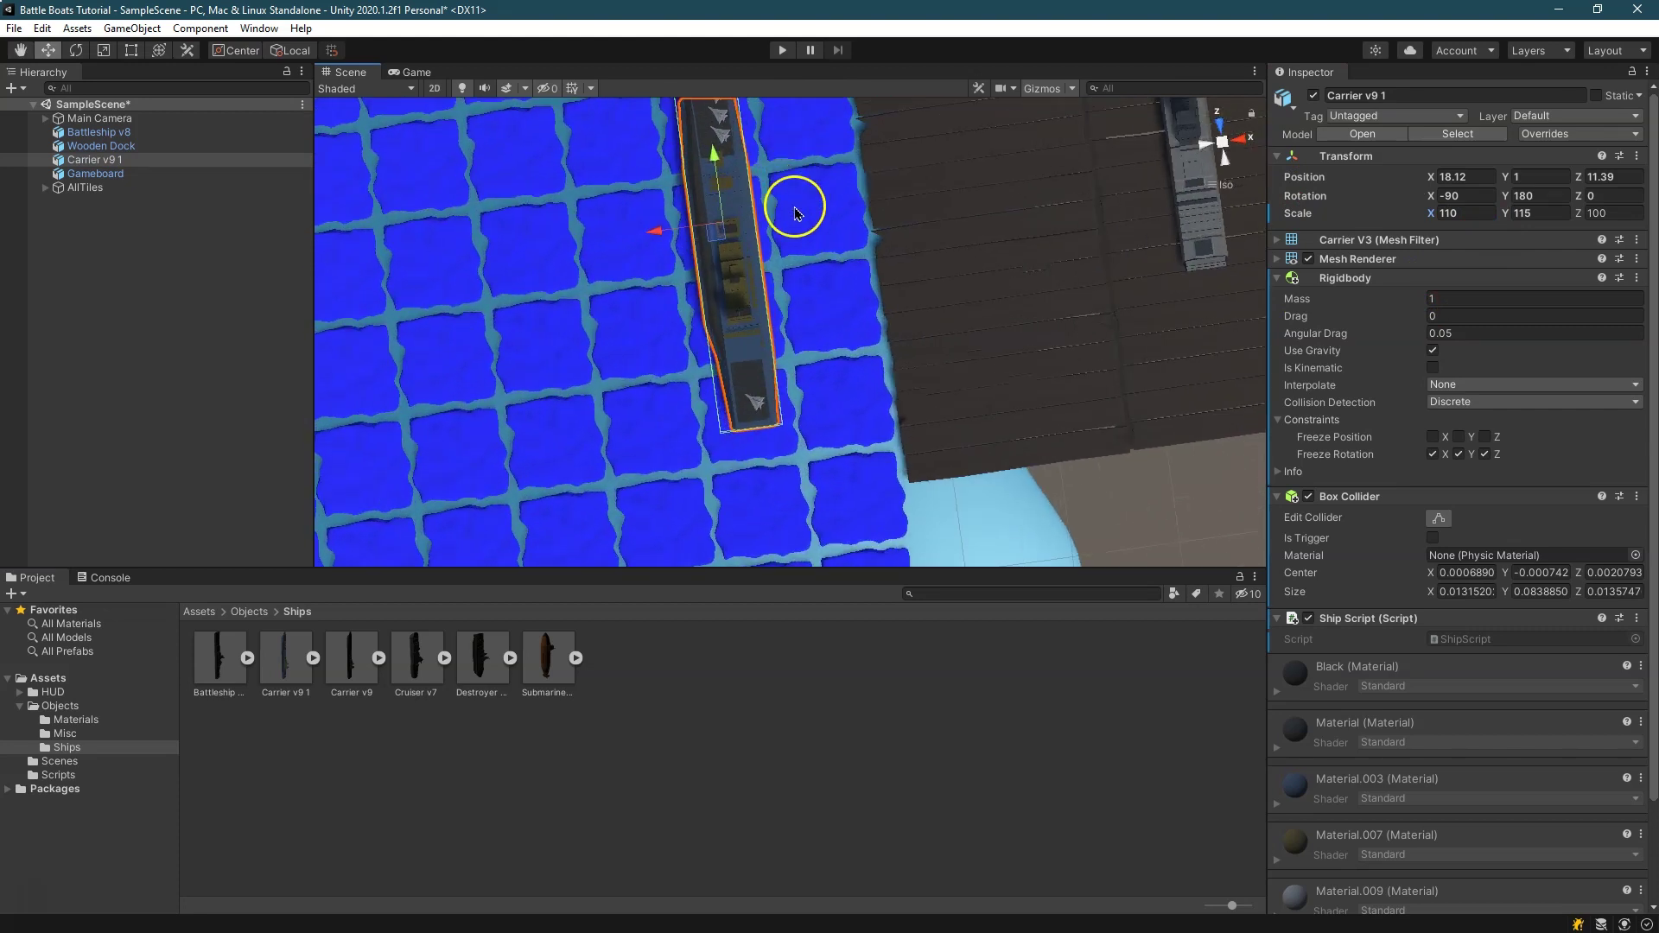
# Move the carrier to the far edge of the Wooden Dock, at about X 31.11 and Z 10.24
pyautogui.moveTo(818, 151); pyautogui.dragTo(752, 922, button='right')
pyautogui.scroll(-1, 758, 438)
pyautogui.scroll(-4, 691, 429)
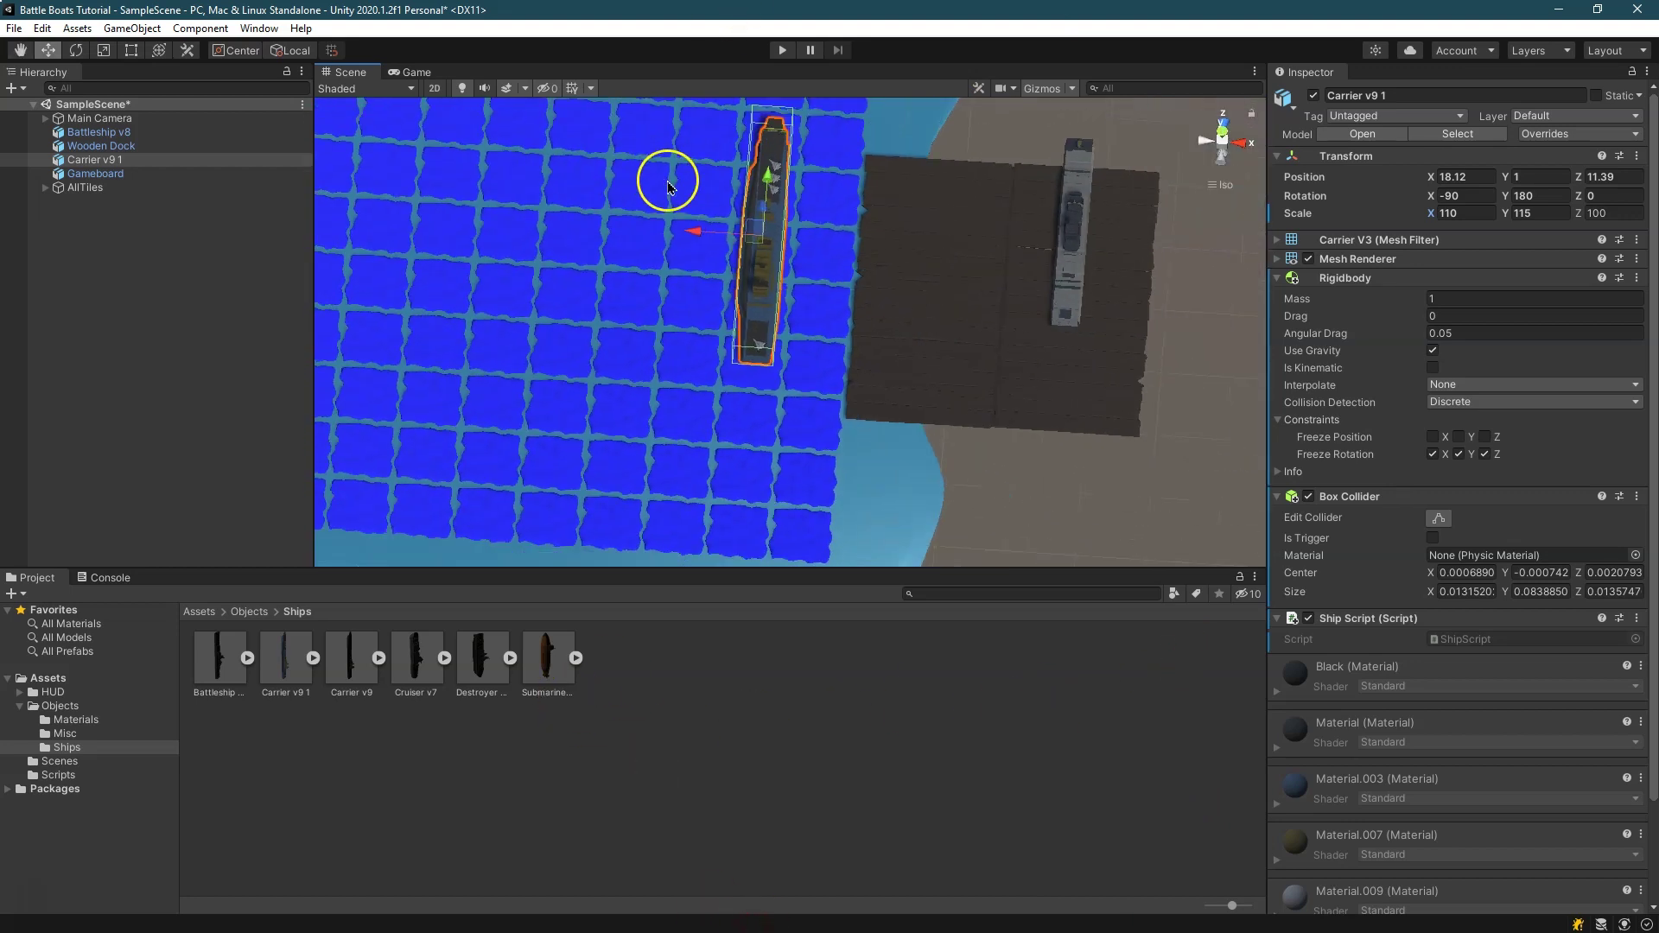
pyautogui.moveTo(987, 105); pyautogui.dragTo(1019, 257, button='right')
pyautogui.moveTo(692, 274); pyautogui.dragTo(994, 300)
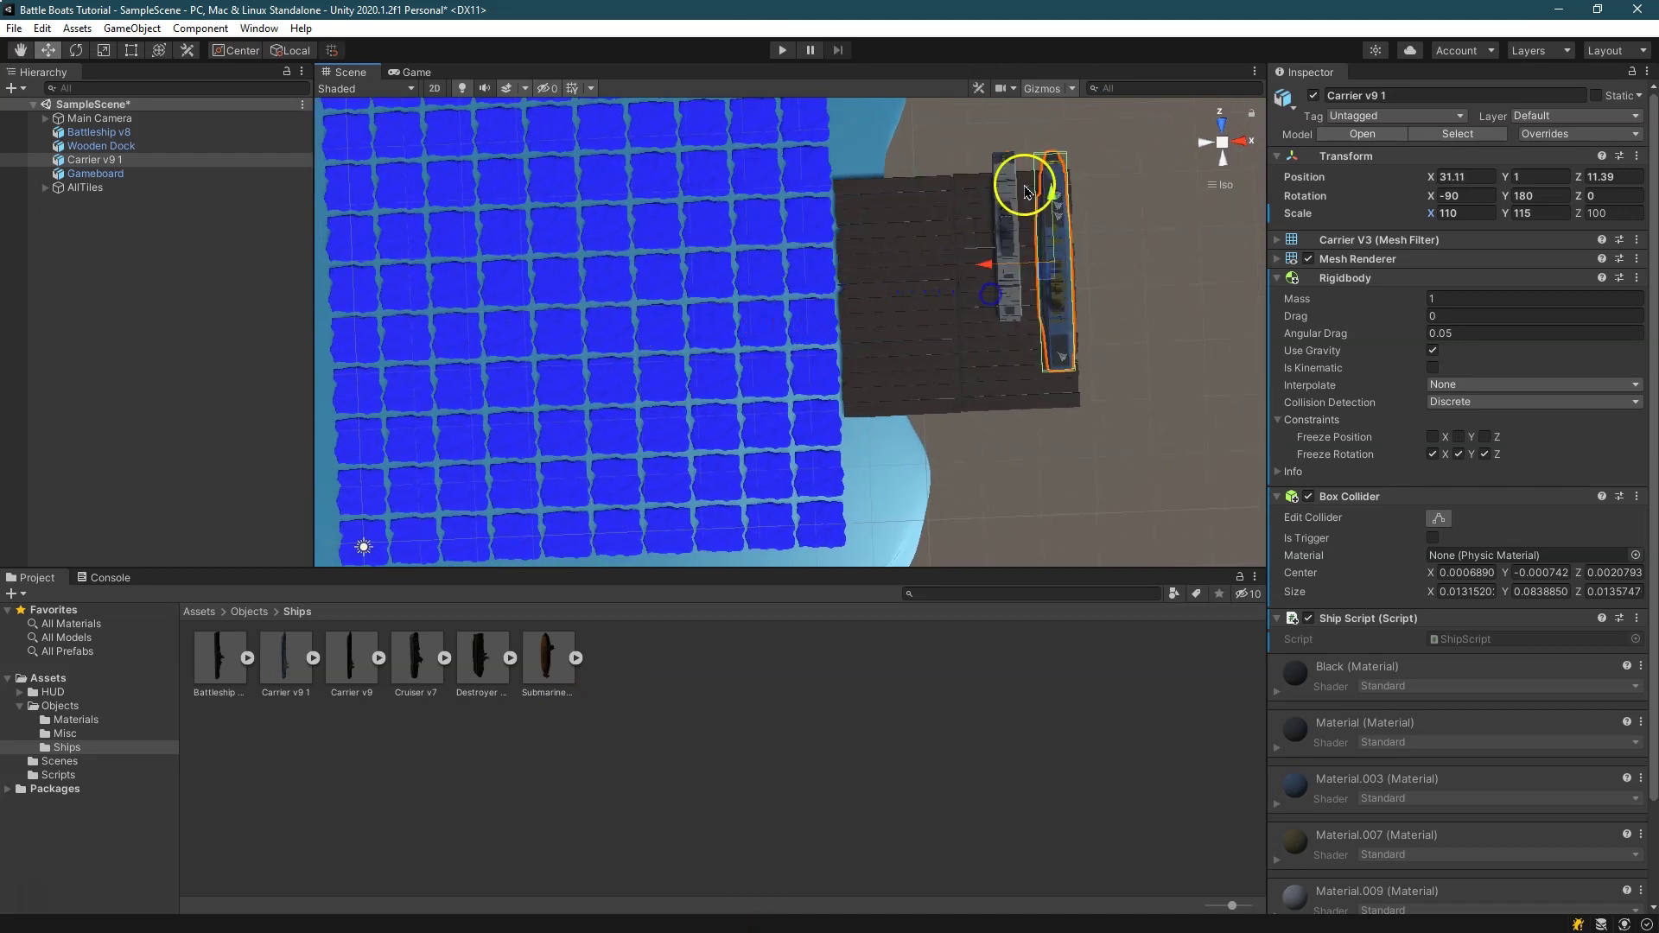
pyautogui.moveTo(1052, 189); pyautogui.dragTo(1054, 215)
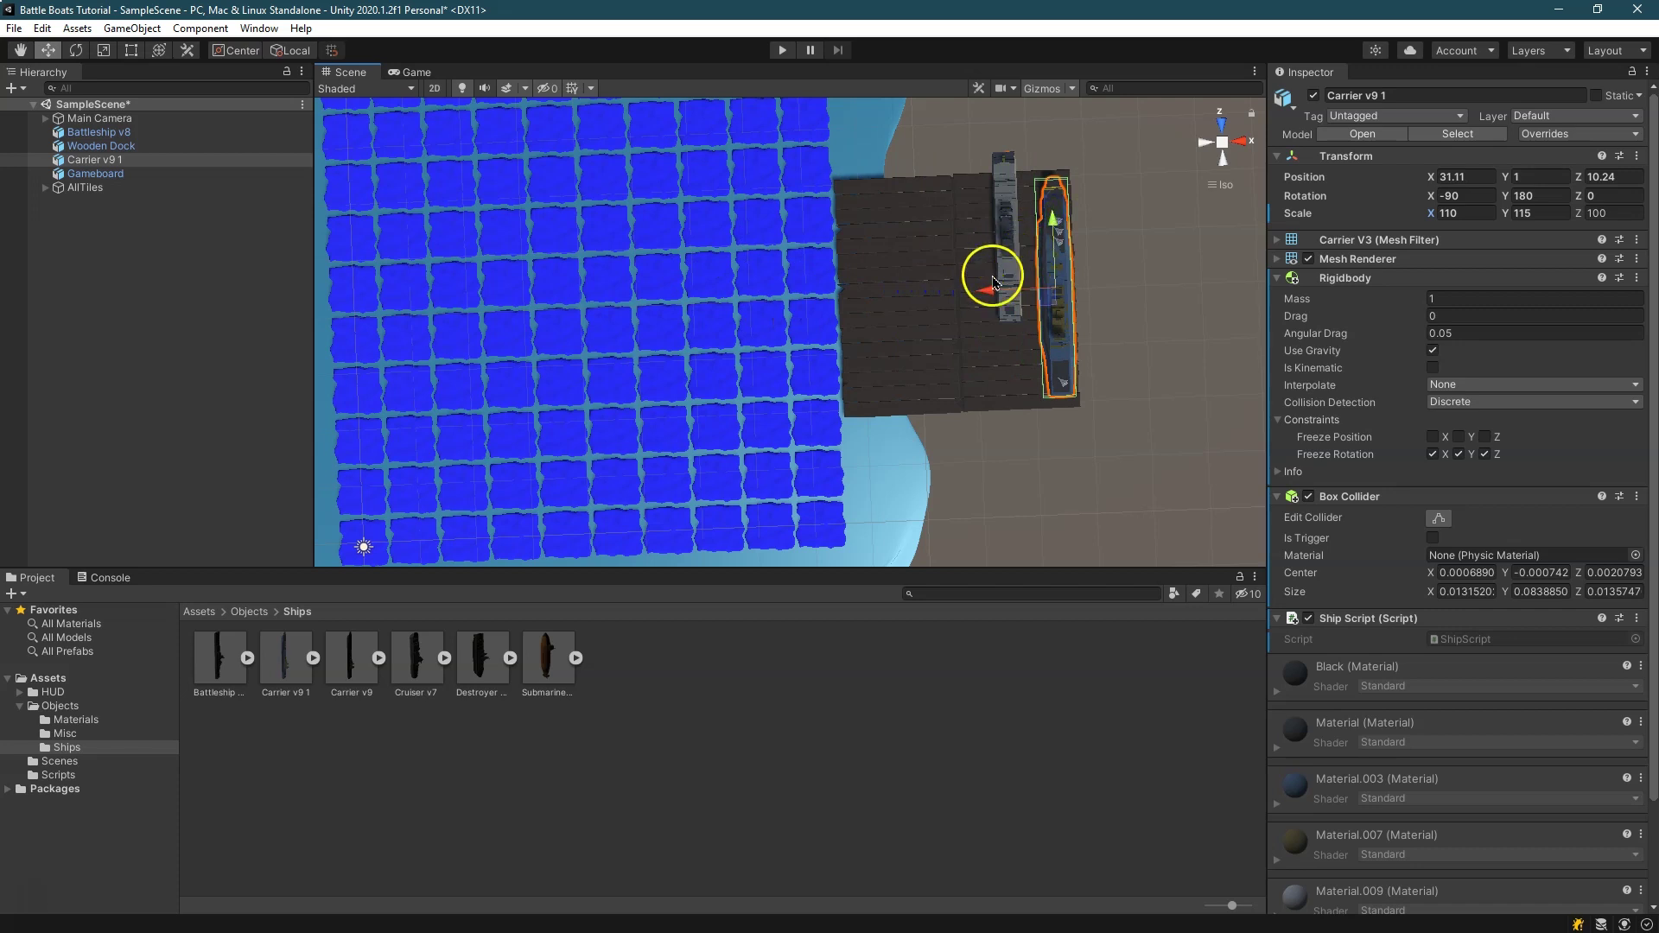
# Move the battleship along the Wooden Dock beside the carrier, to about Z 9.92
pyautogui.click(1014, 255)
pyautogui.moveTo(1014, 300); pyautogui.dragTo(1012, 356)
pyautogui.click(1017, 228)
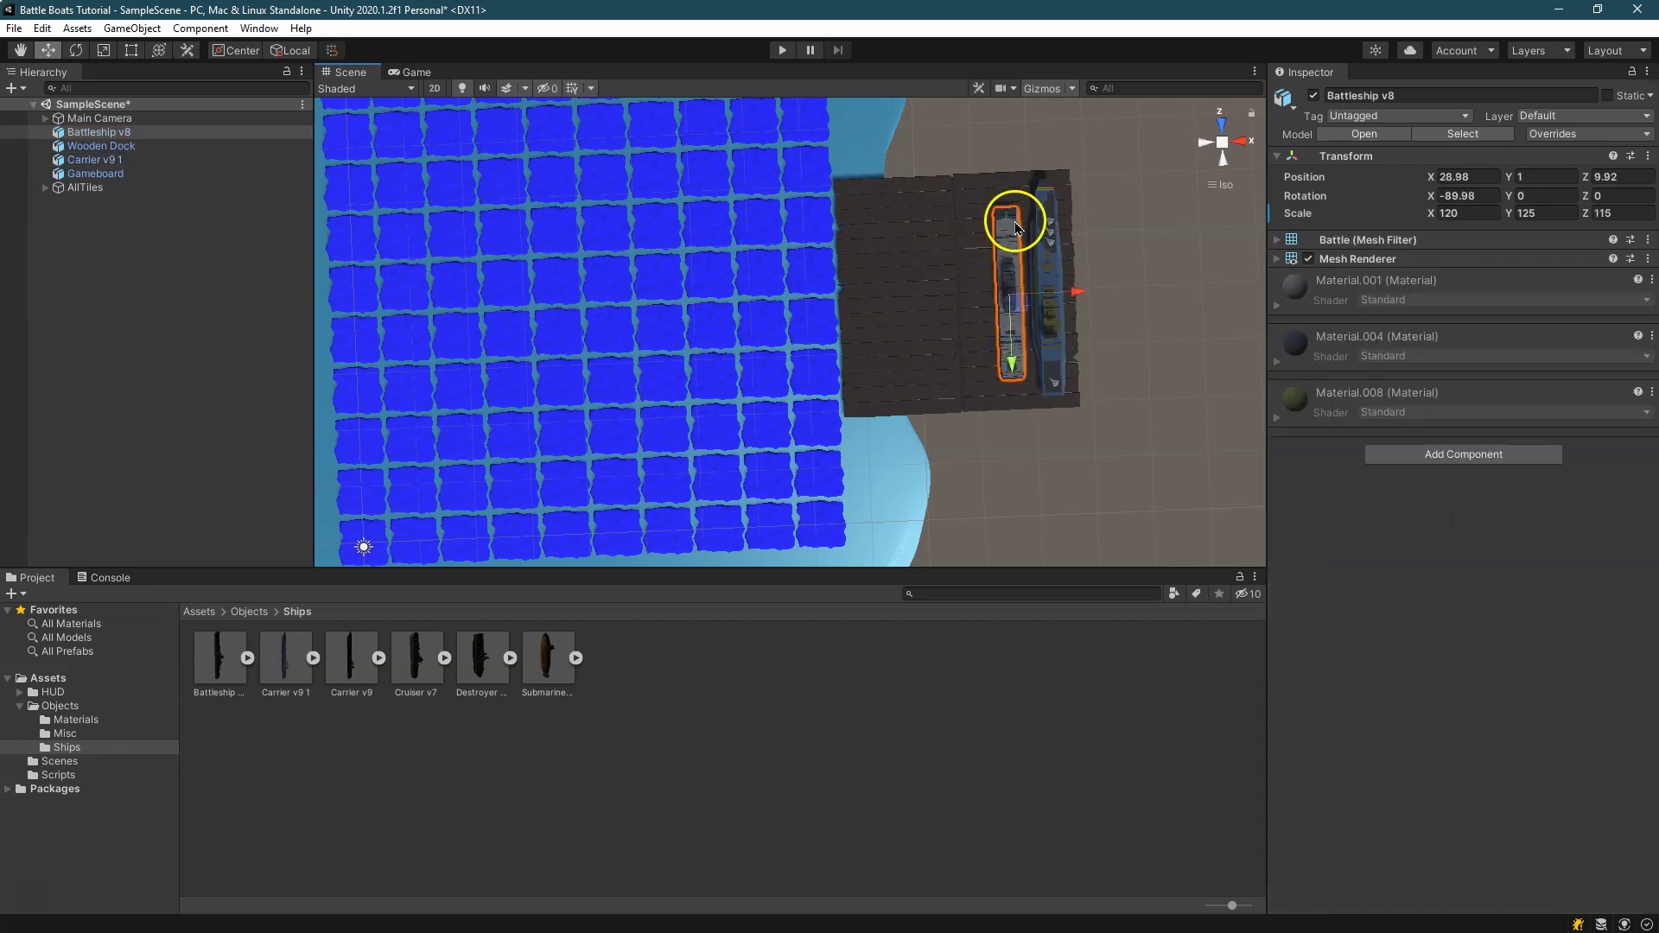
# Set the battleship's rotation to X -90 and Y 180 and shift it to about X 28.56
pyautogui.click(1485, 195)
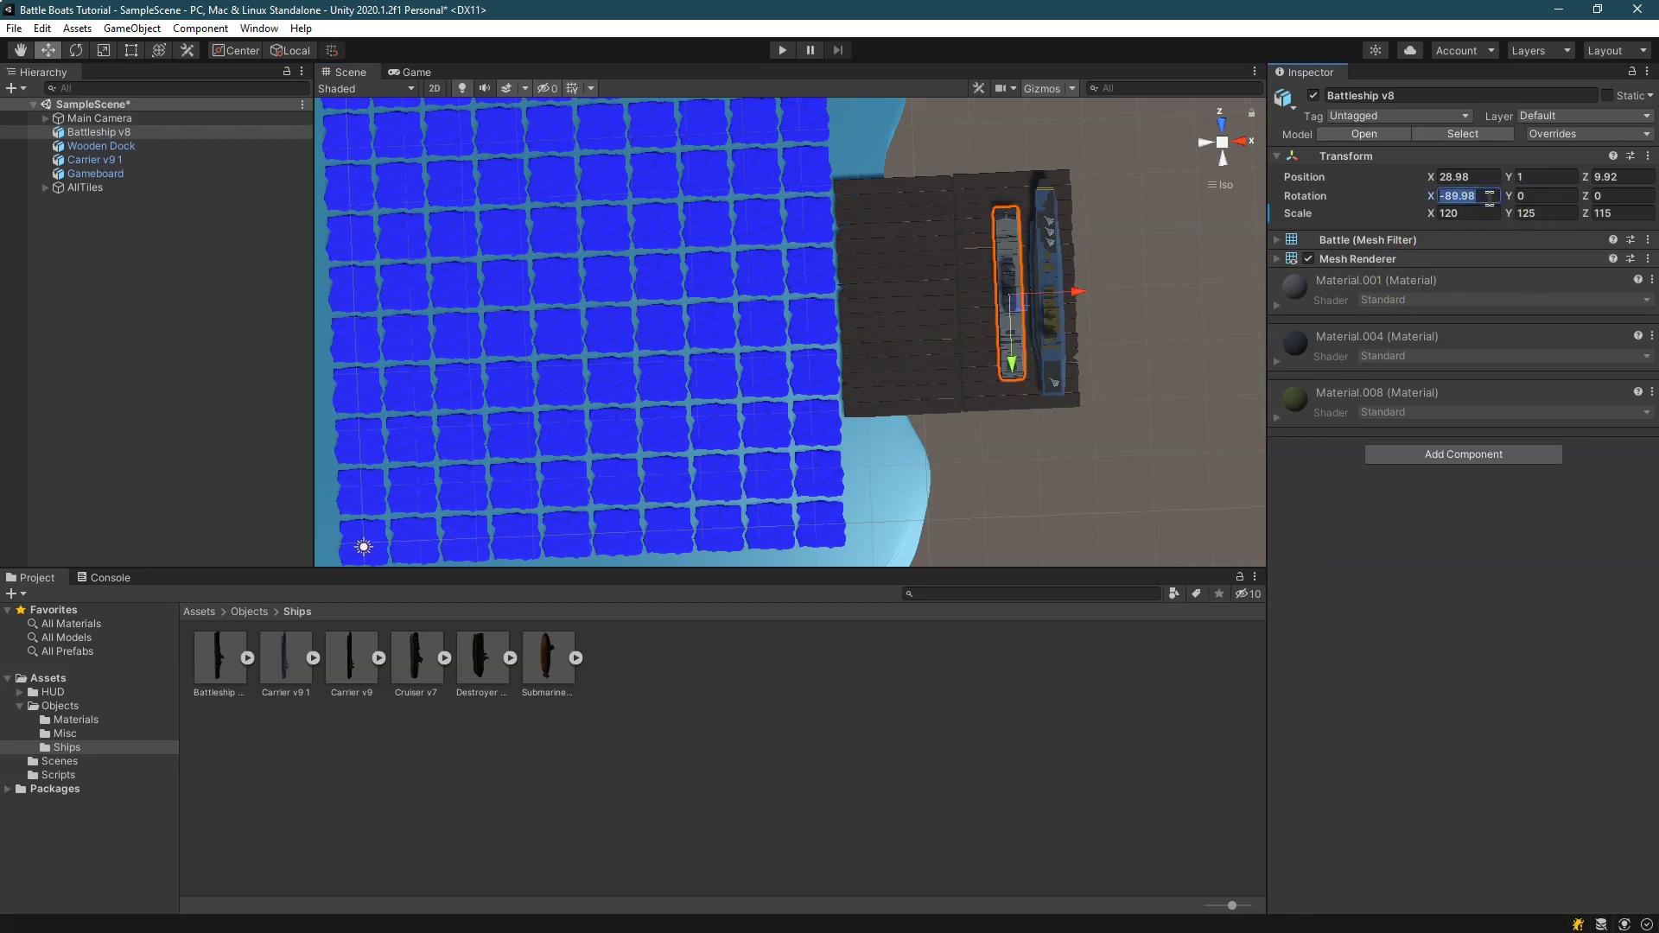
pyautogui.write('-90')
pyautogui.write('180')
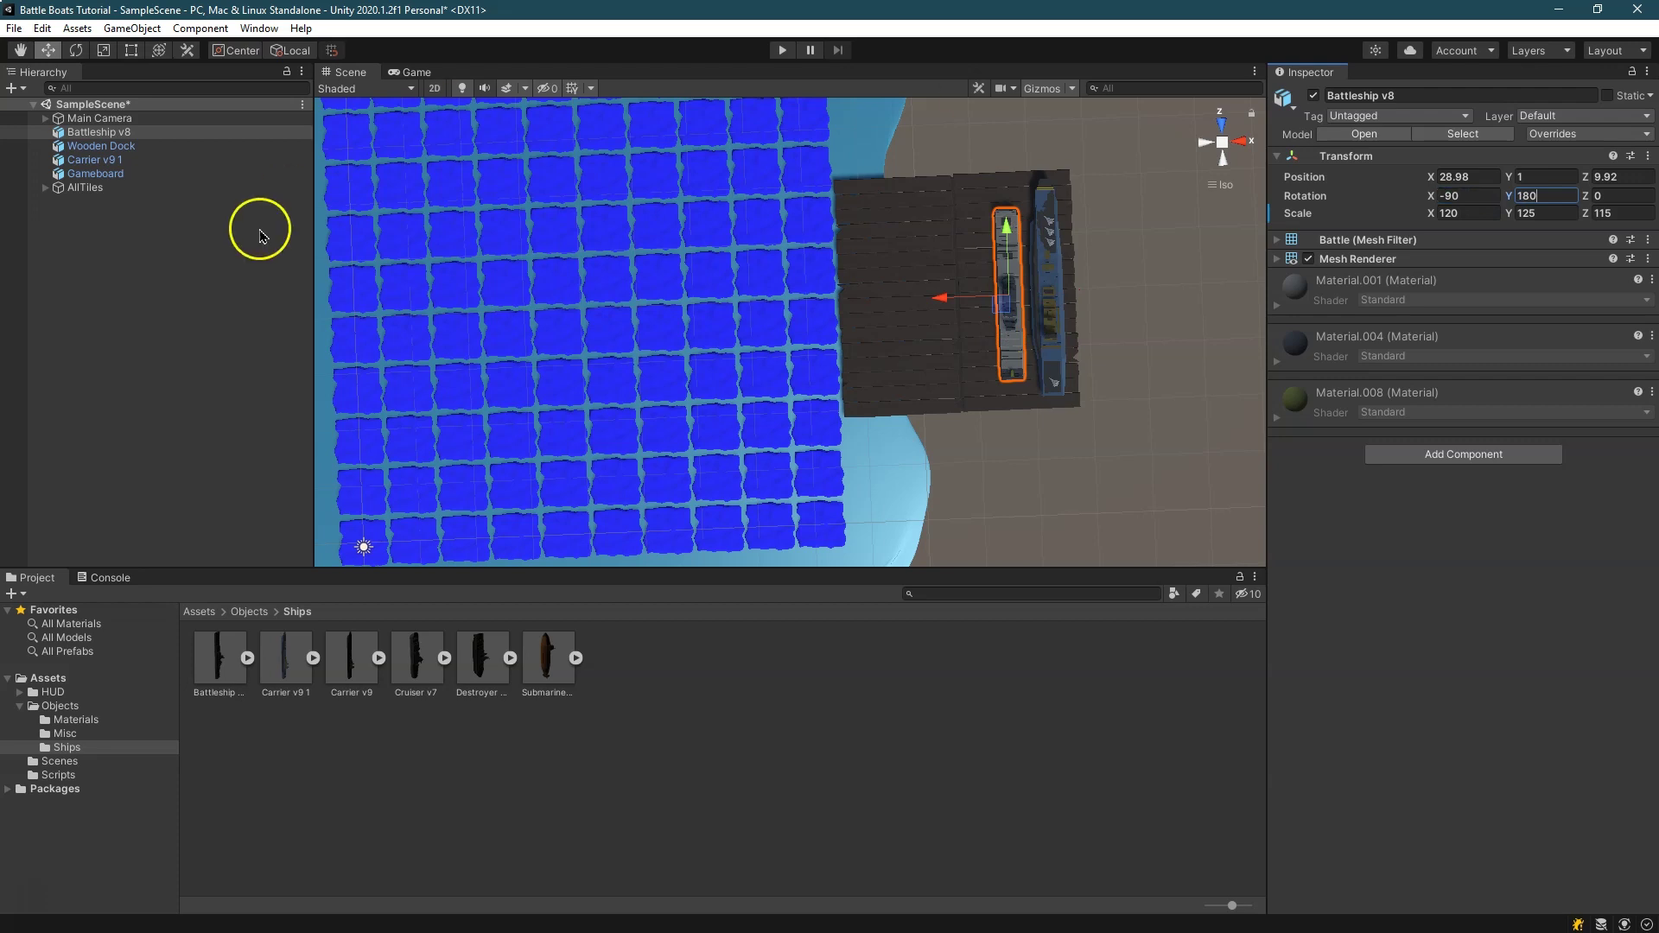
pyautogui.moveTo(944, 304); pyautogui.dragTo(933, 303)
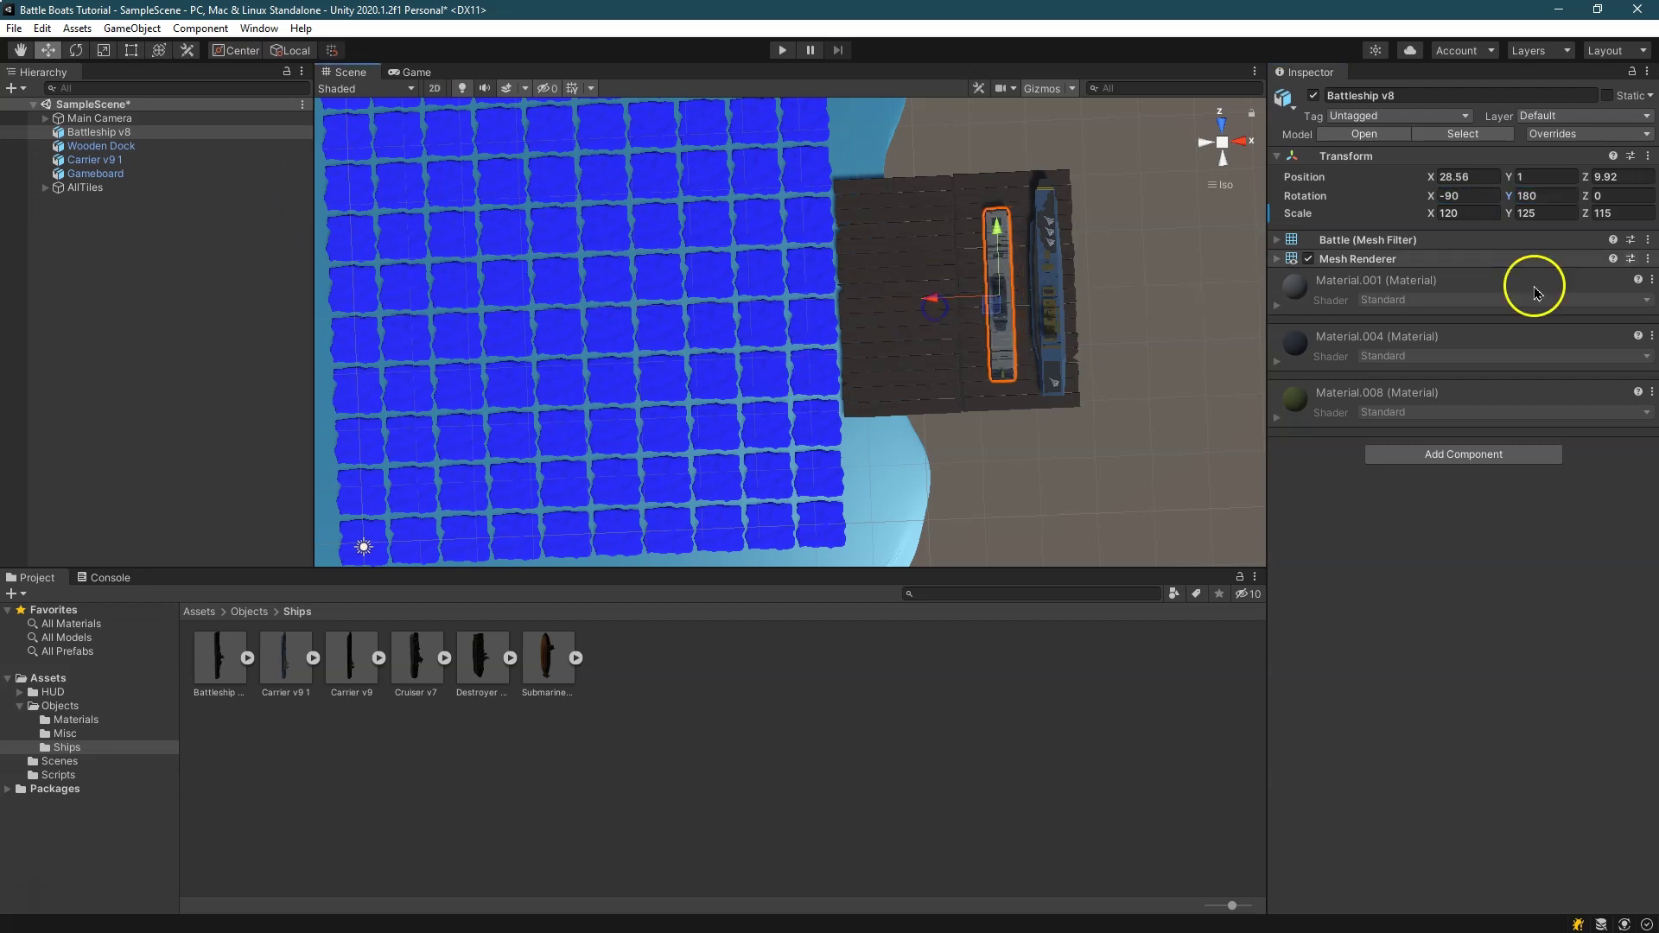
# Add a Box Collider and a Rigidbody to the battleship, with its rotation frozen on X, Y and Z
pyautogui.click(1510, 458)
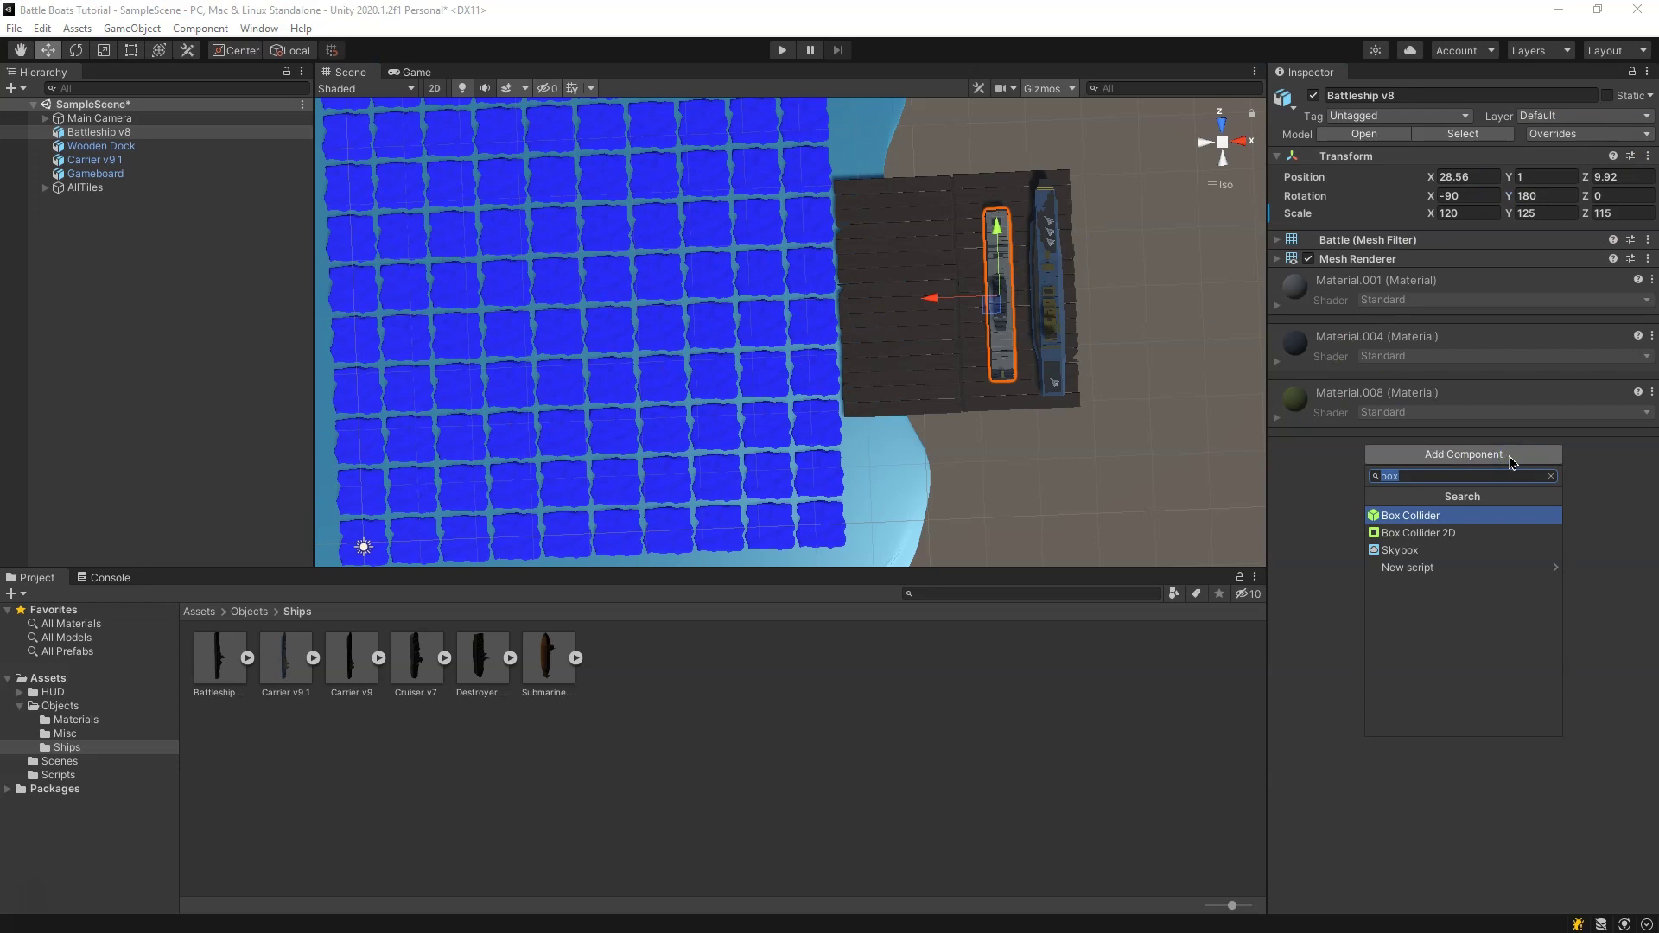
pyautogui.press('Return')
pyautogui.click(1466, 579)
pyautogui.write('rigid')
pyautogui.press('Return')
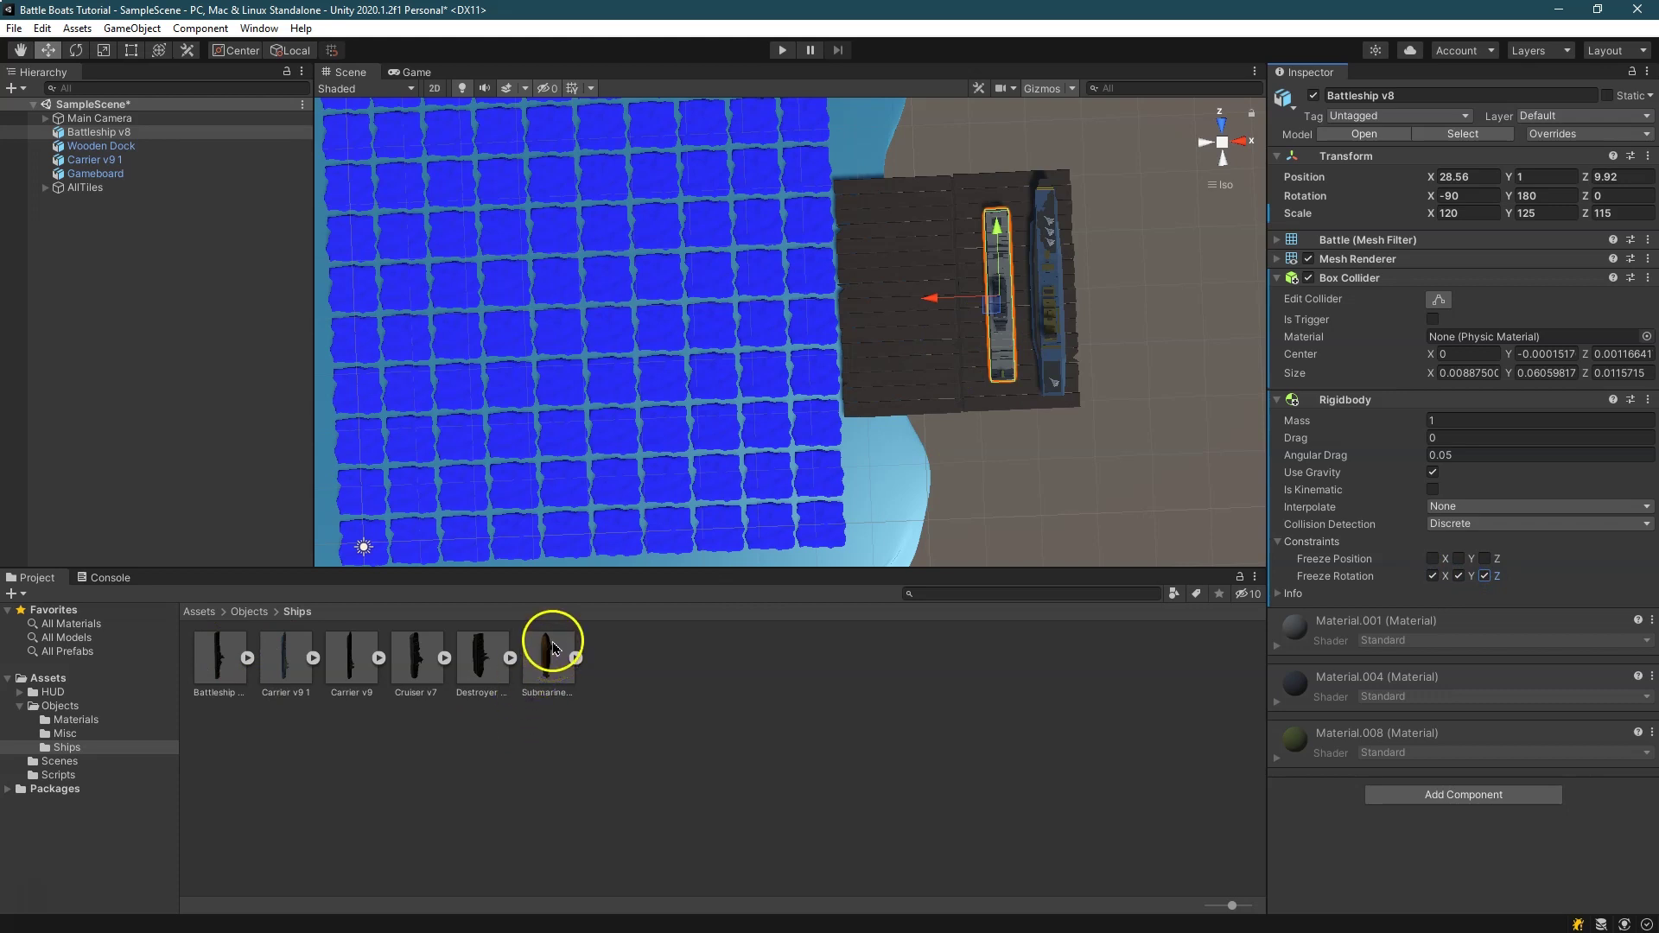
# Place the Submarine v8 model in the scene and set its position to X 0 and Y 1
pyautogui.moveTo(554, 656); pyautogui.dragTo(749, 335)
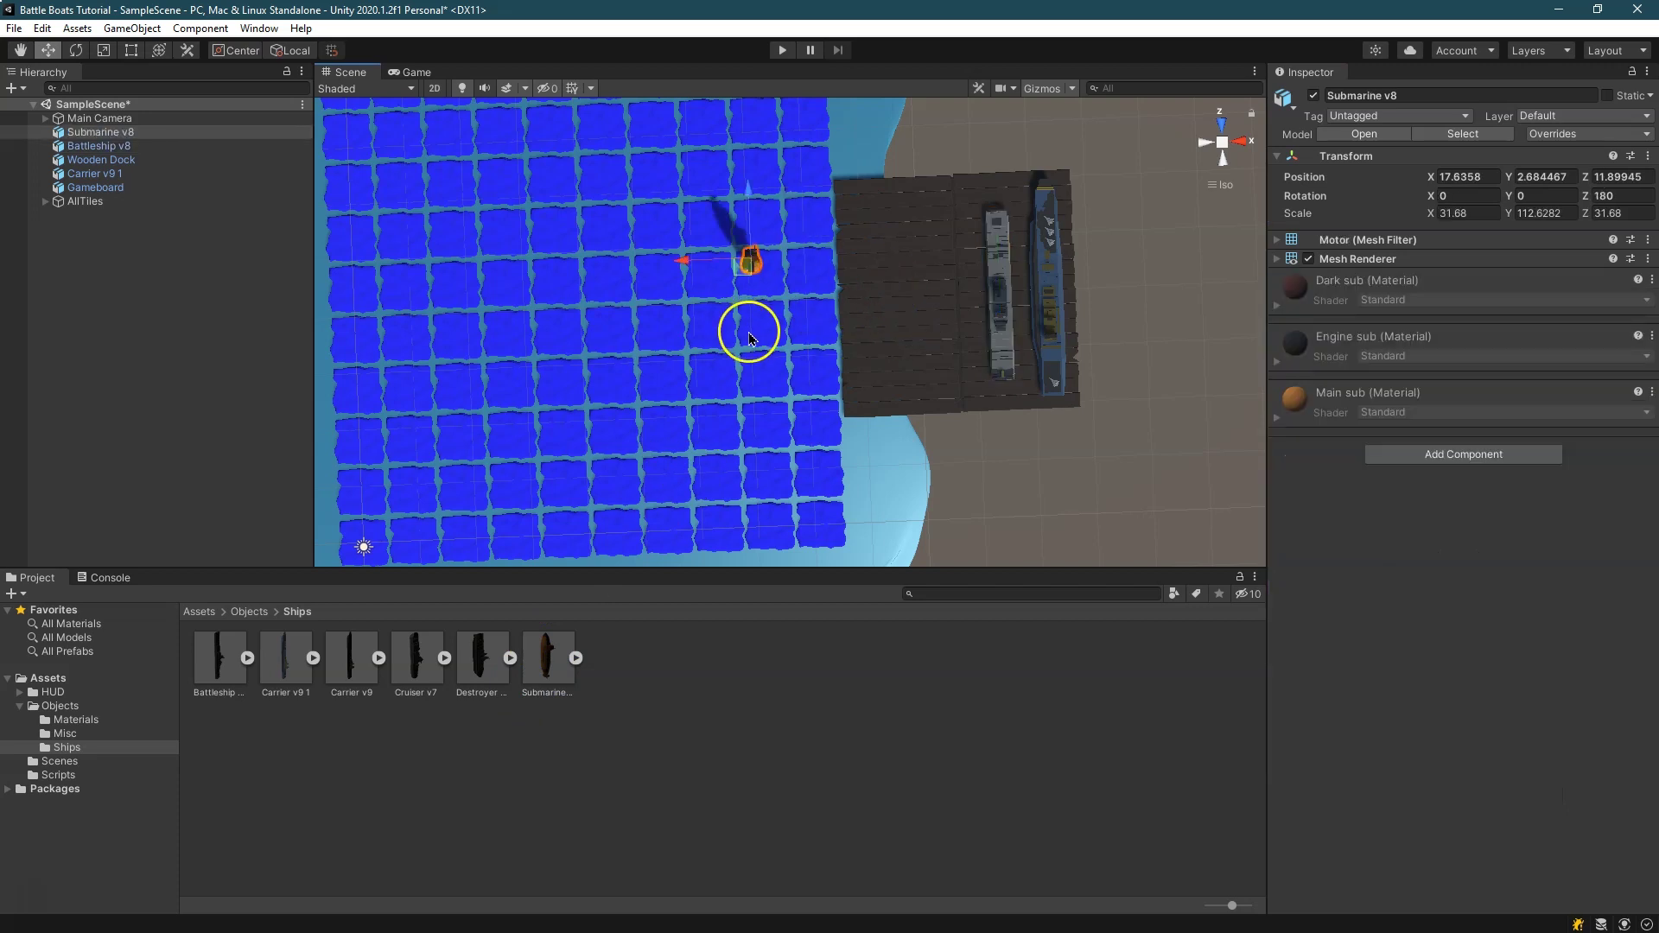
pyautogui.click(1490, 176)
pyautogui.write('0')
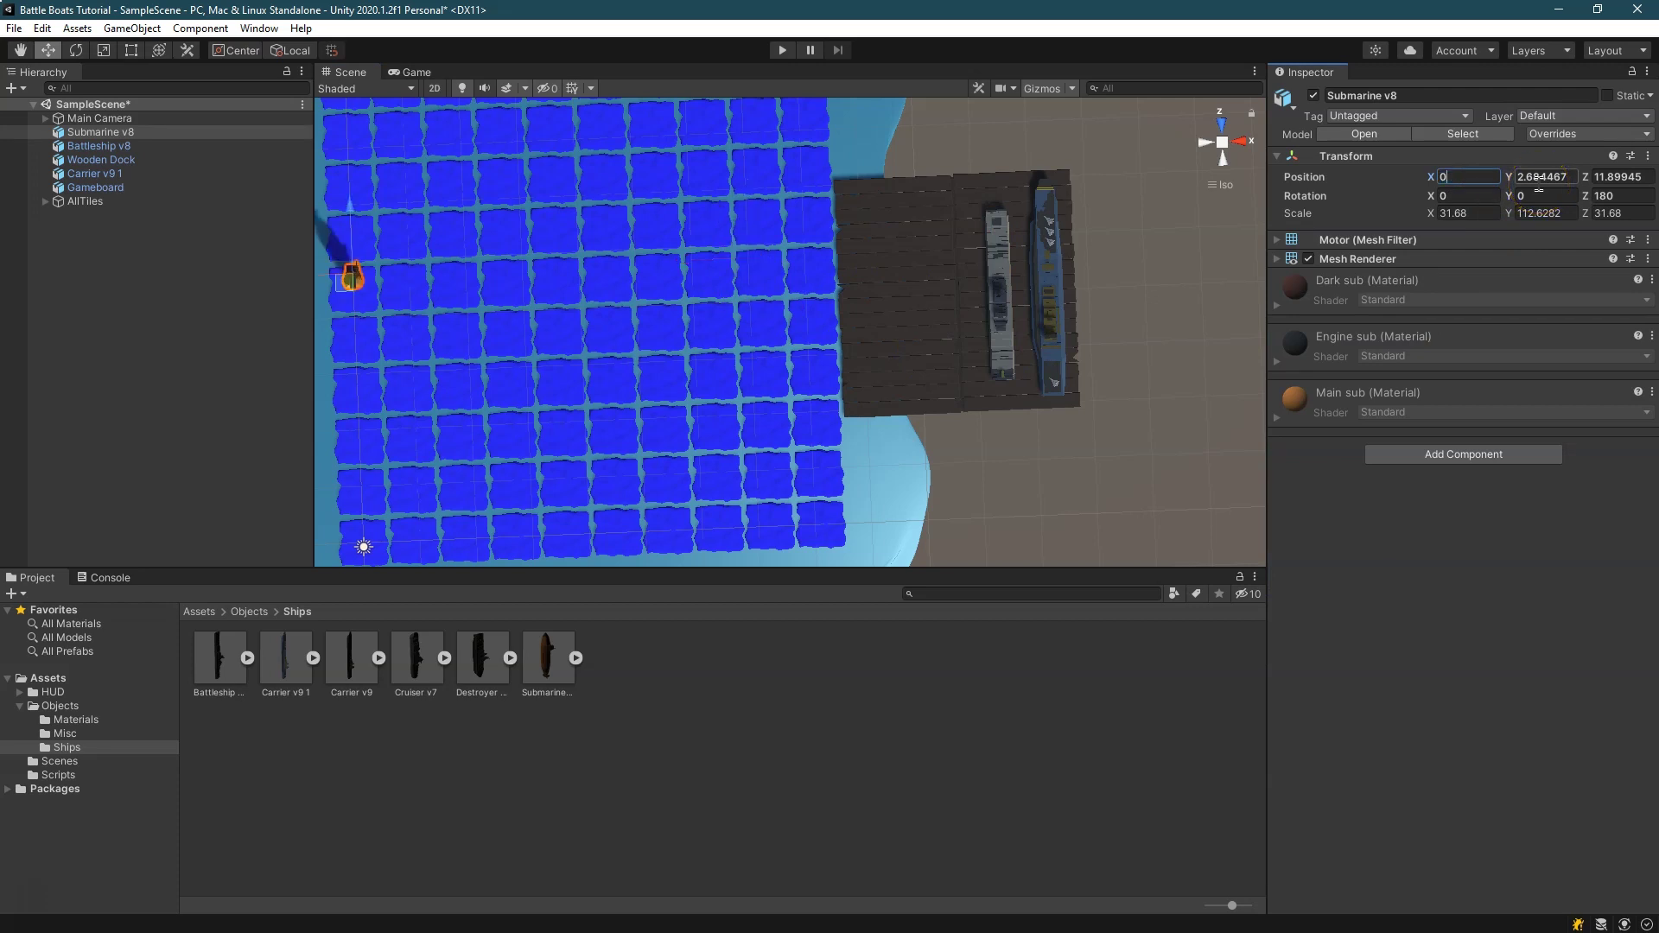
pyautogui.write('0')
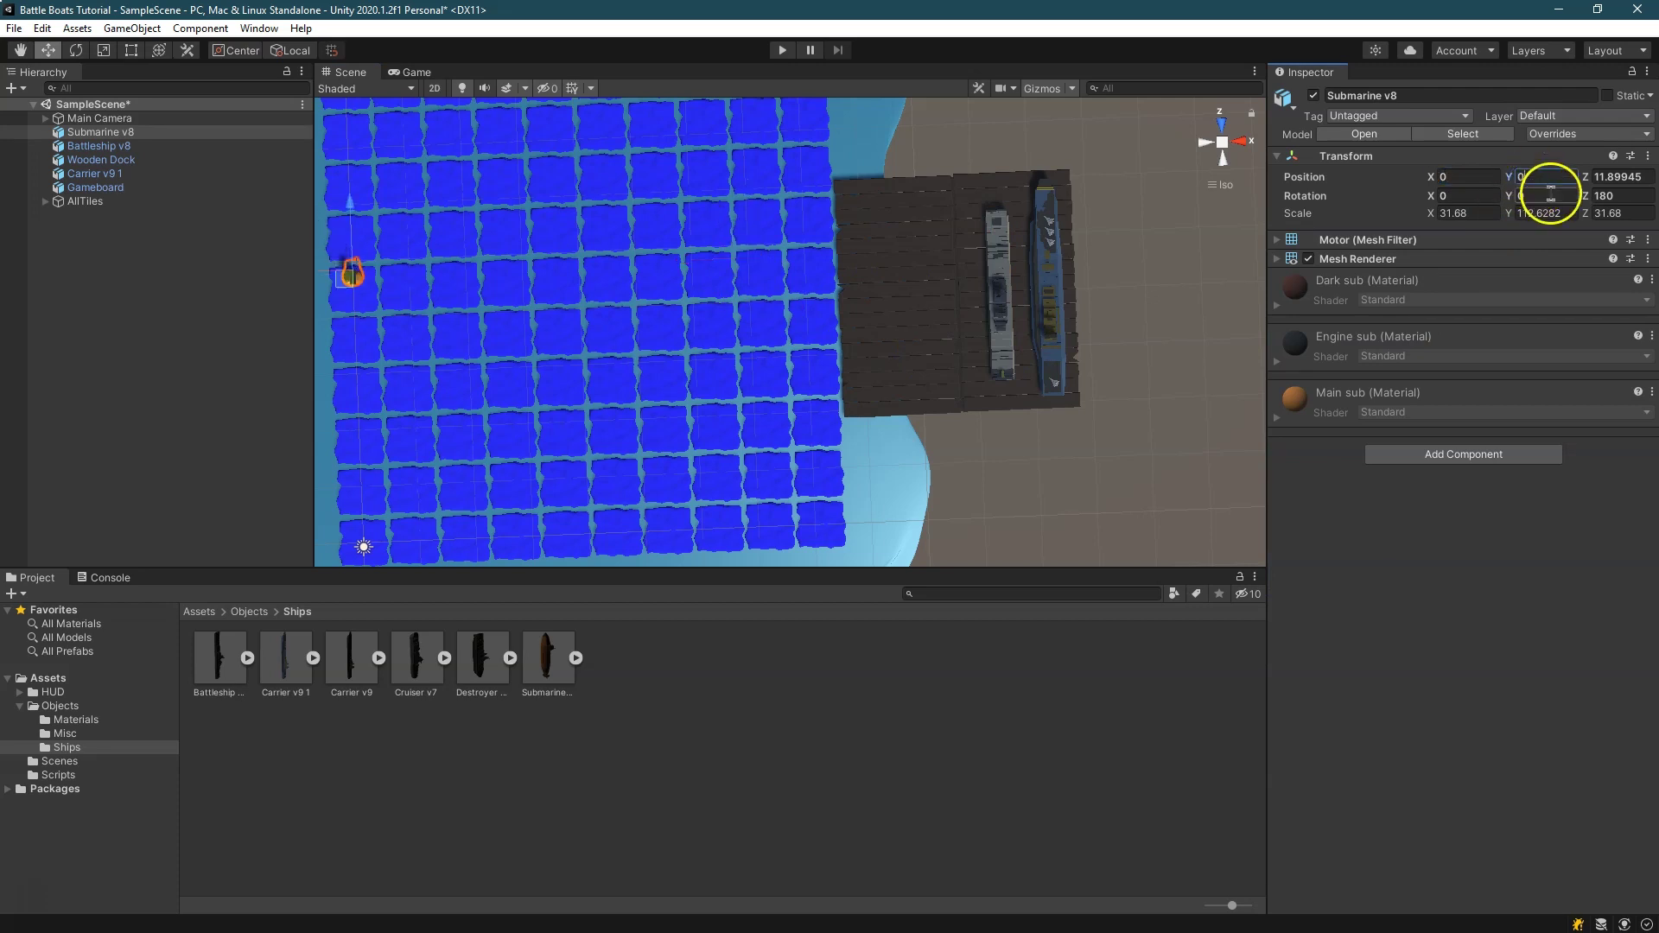
pyautogui.moveTo(1547, 170); pyautogui.dragTo(1463, 167)
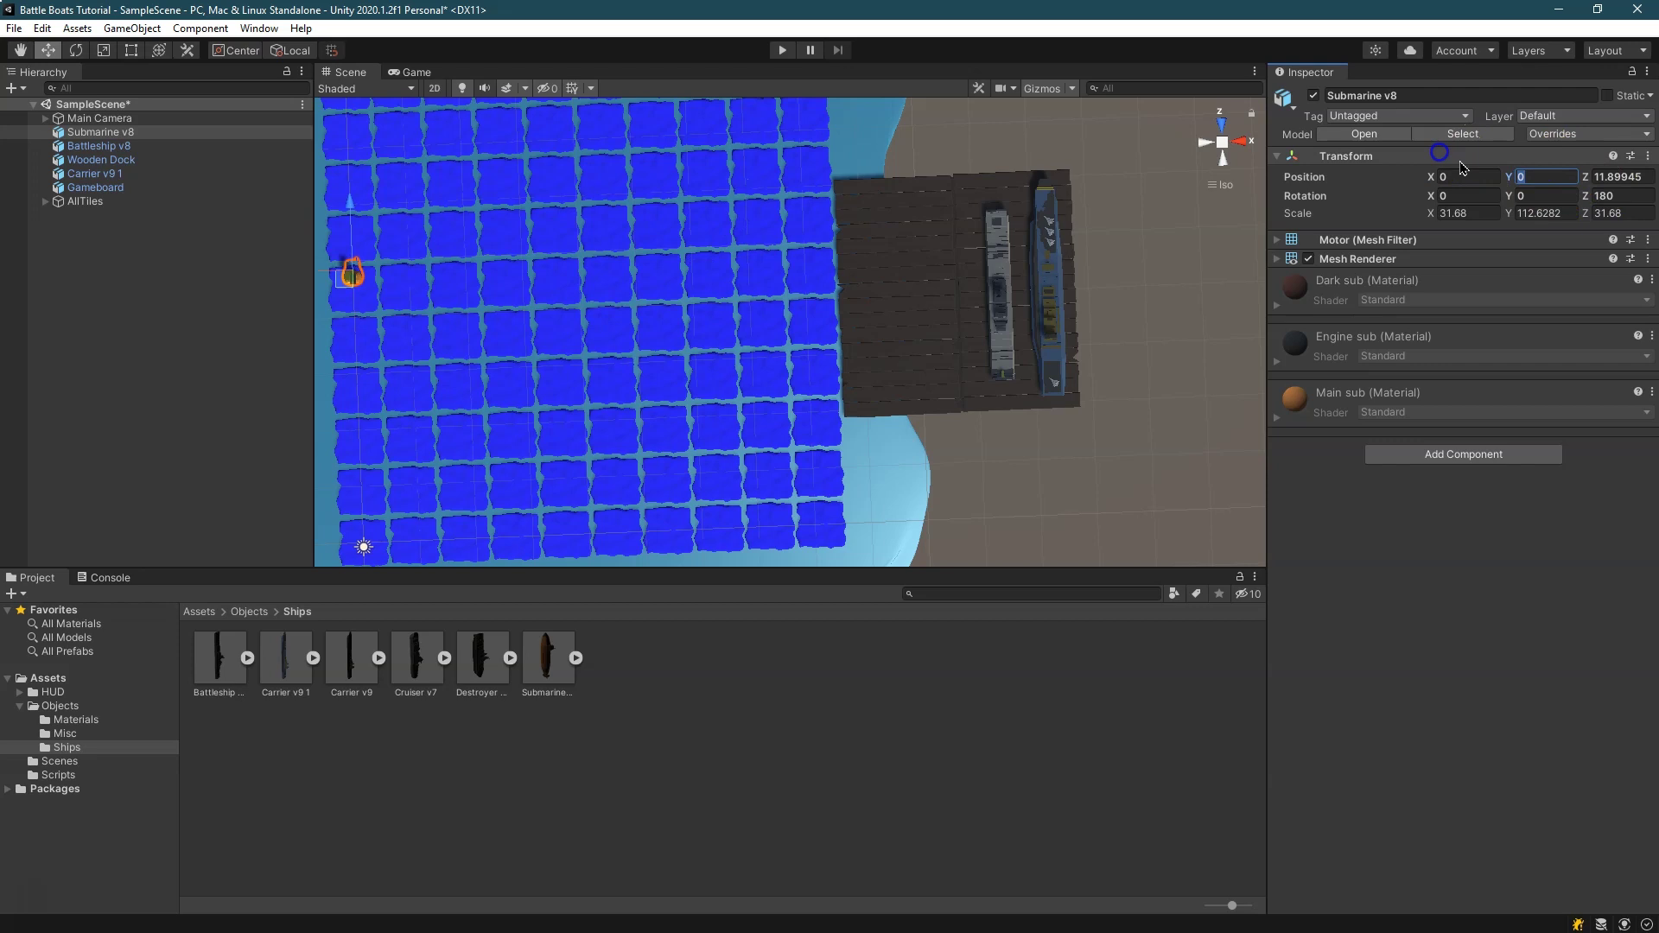
pyautogui.write('1')
# Set the submarine's X rotation to -90 and move it onto the Wooden Dock, at about X 25.82 and Z 9.8
pyautogui.click(1498, 194)
pyautogui.write('-90')
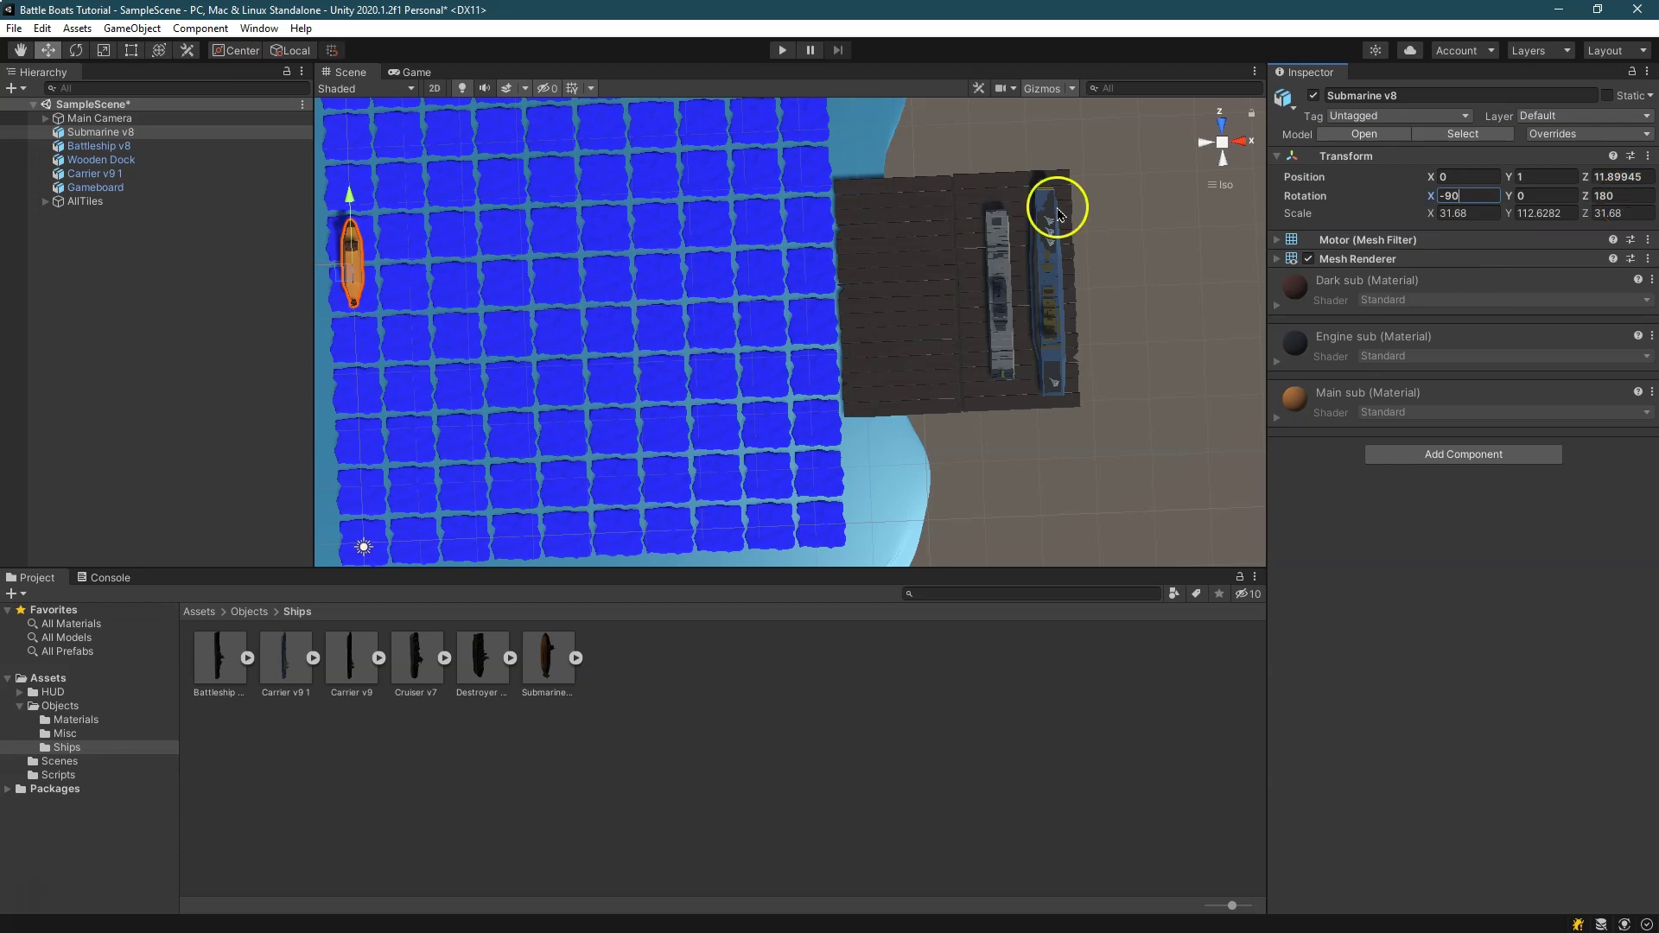
pyautogui.moveTo(325, 267); pyautogui.dragTo(907, 345)
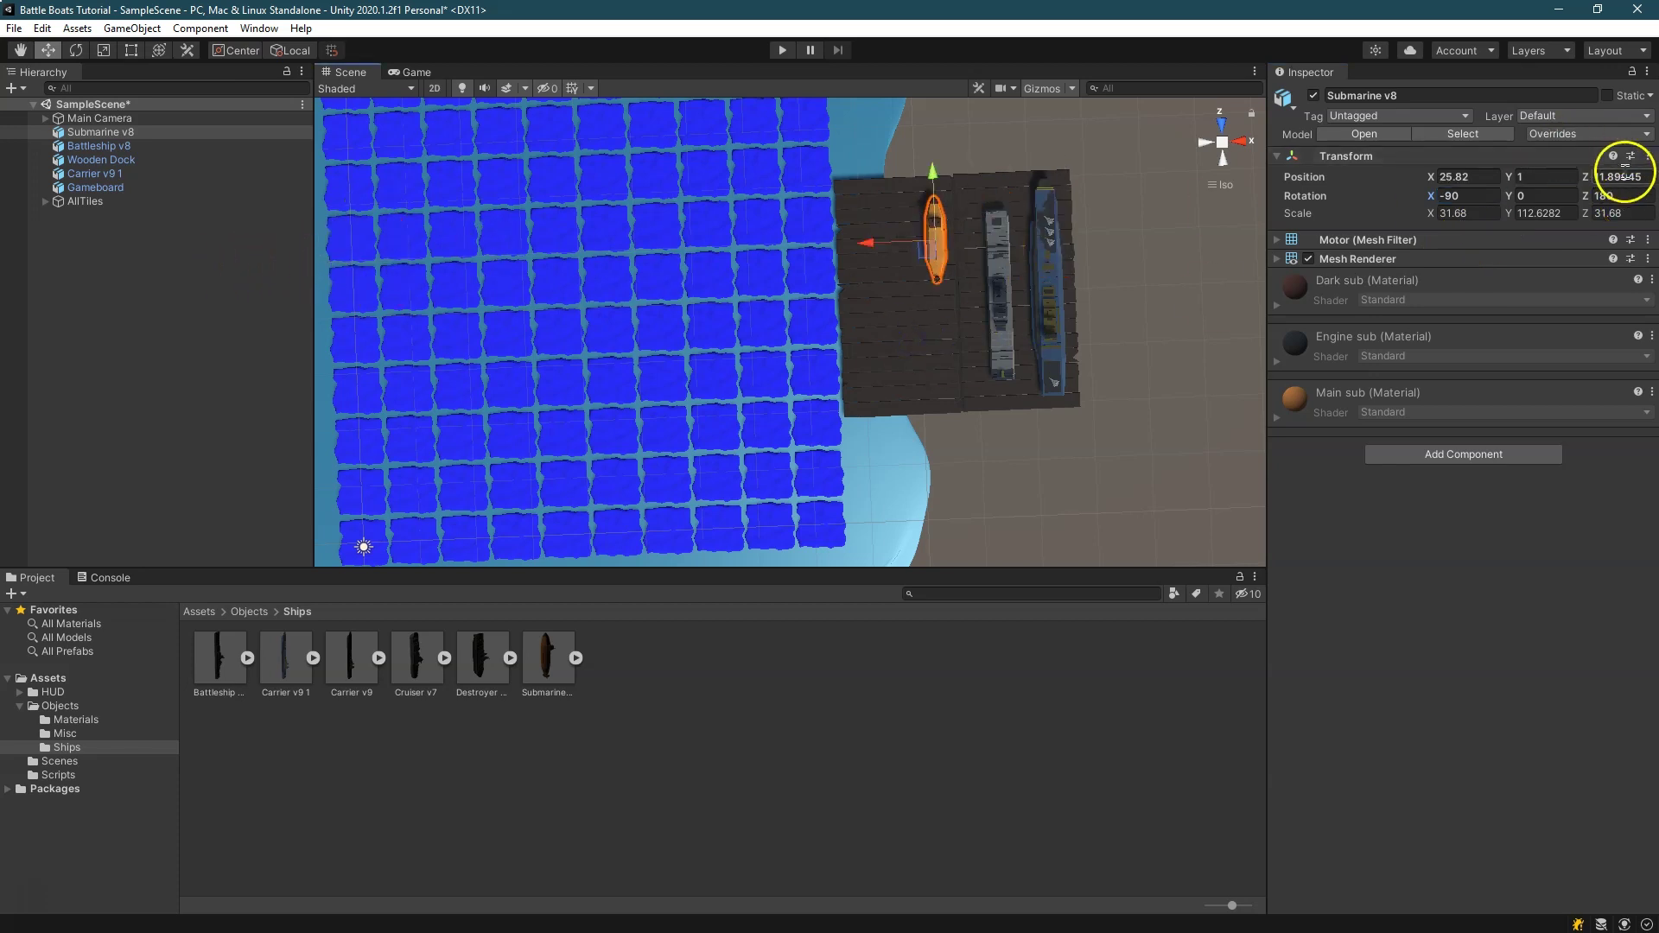
pyautogui.moveTo(930, 185); pyautogui.dragTo(931, 230)
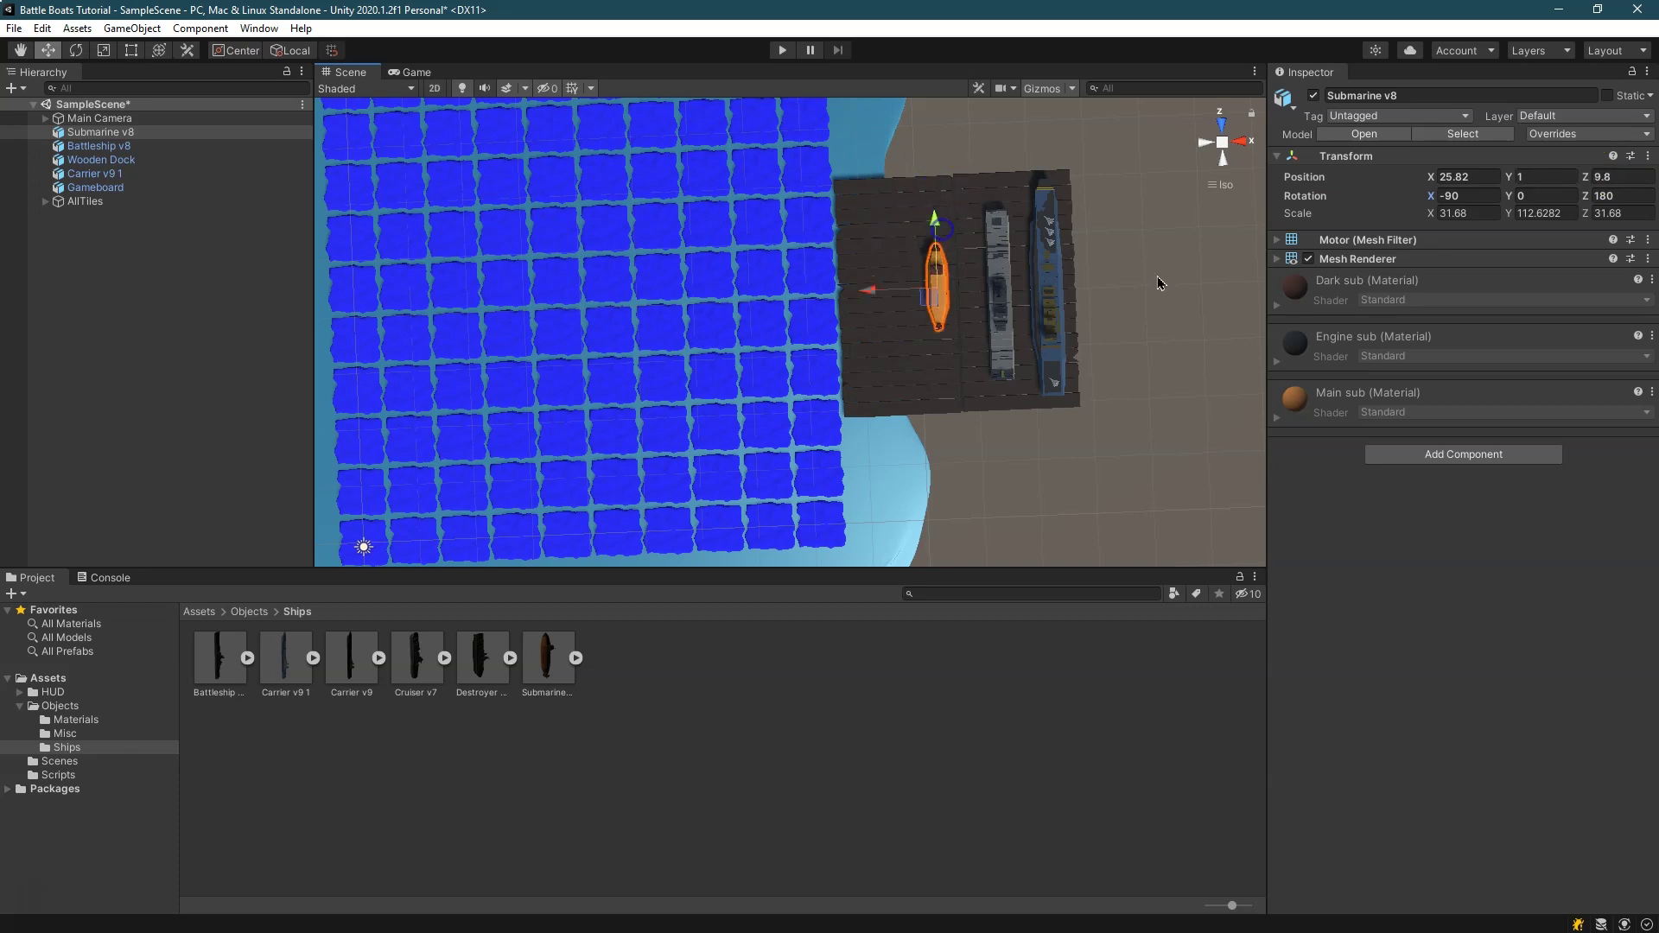
# Move the submarine from the Wooden Dock onto the gameboard, at about X 18.11 and Z 10.85
pyautogui.moveTo(870, 288); pyautogui.dragTo(763, 209)
pyautogui.click(1221, 140)
pyautogui.click(763, 296)
pyautogui.moveTo(691, 278); pyautogui.dragTo(693, 275)
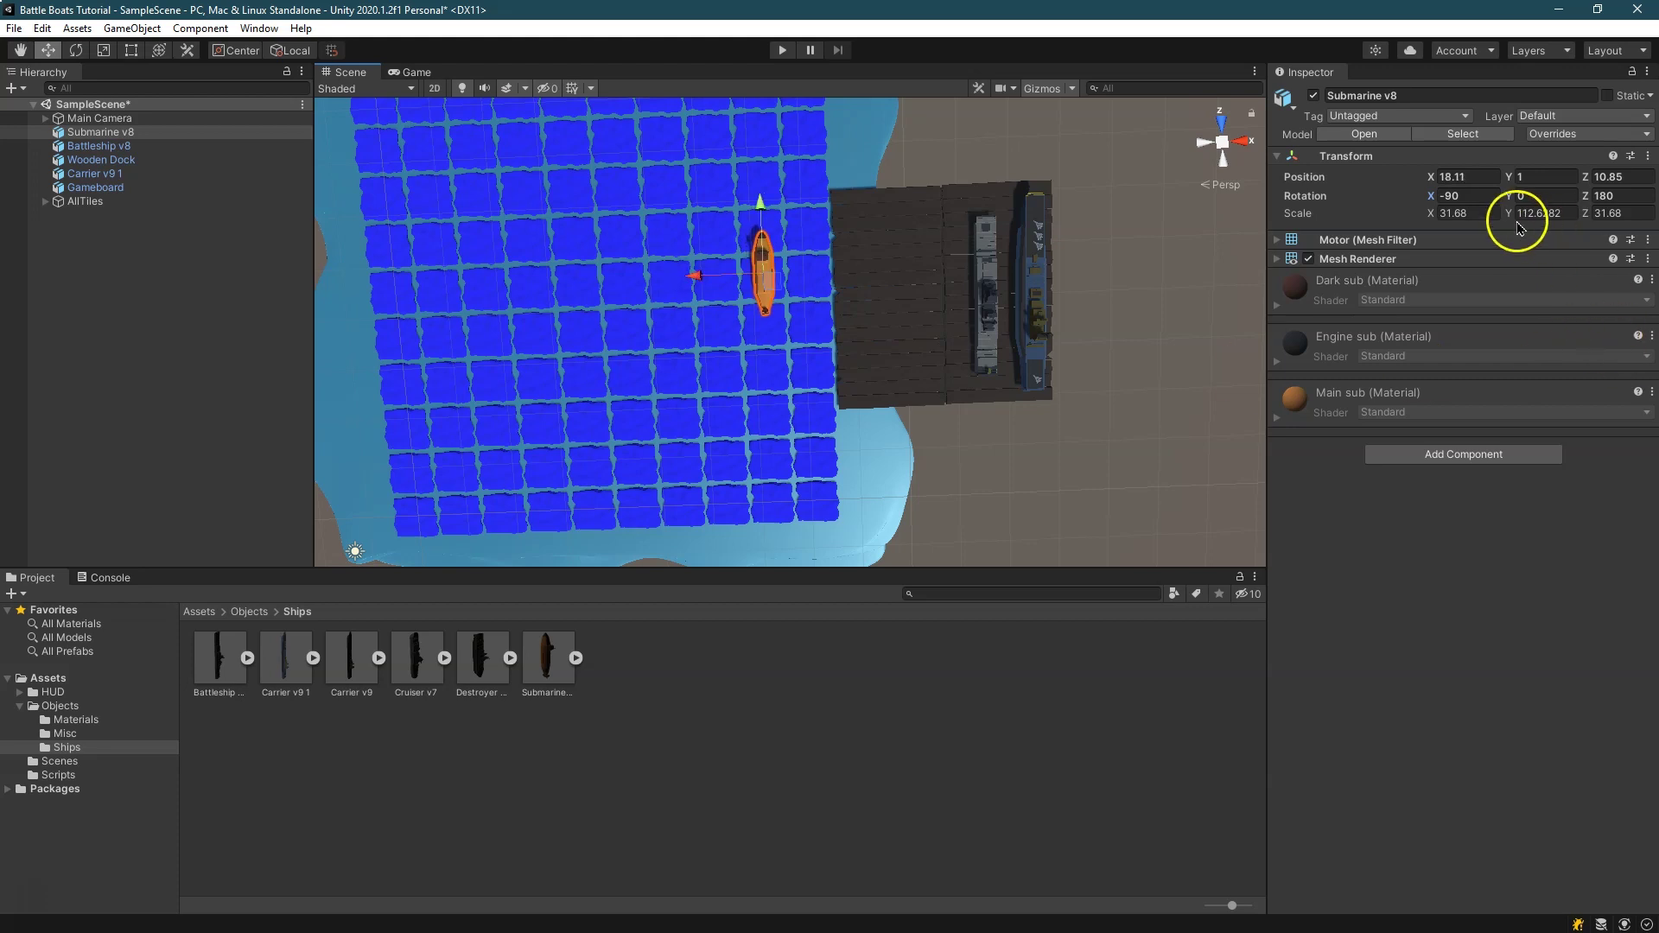
# Try multiplying the submarine's X and Y scale by 1.2 and shift it to about Z 10.39
pyautogui.click(1495, 211)
pyautogui.press('Right')
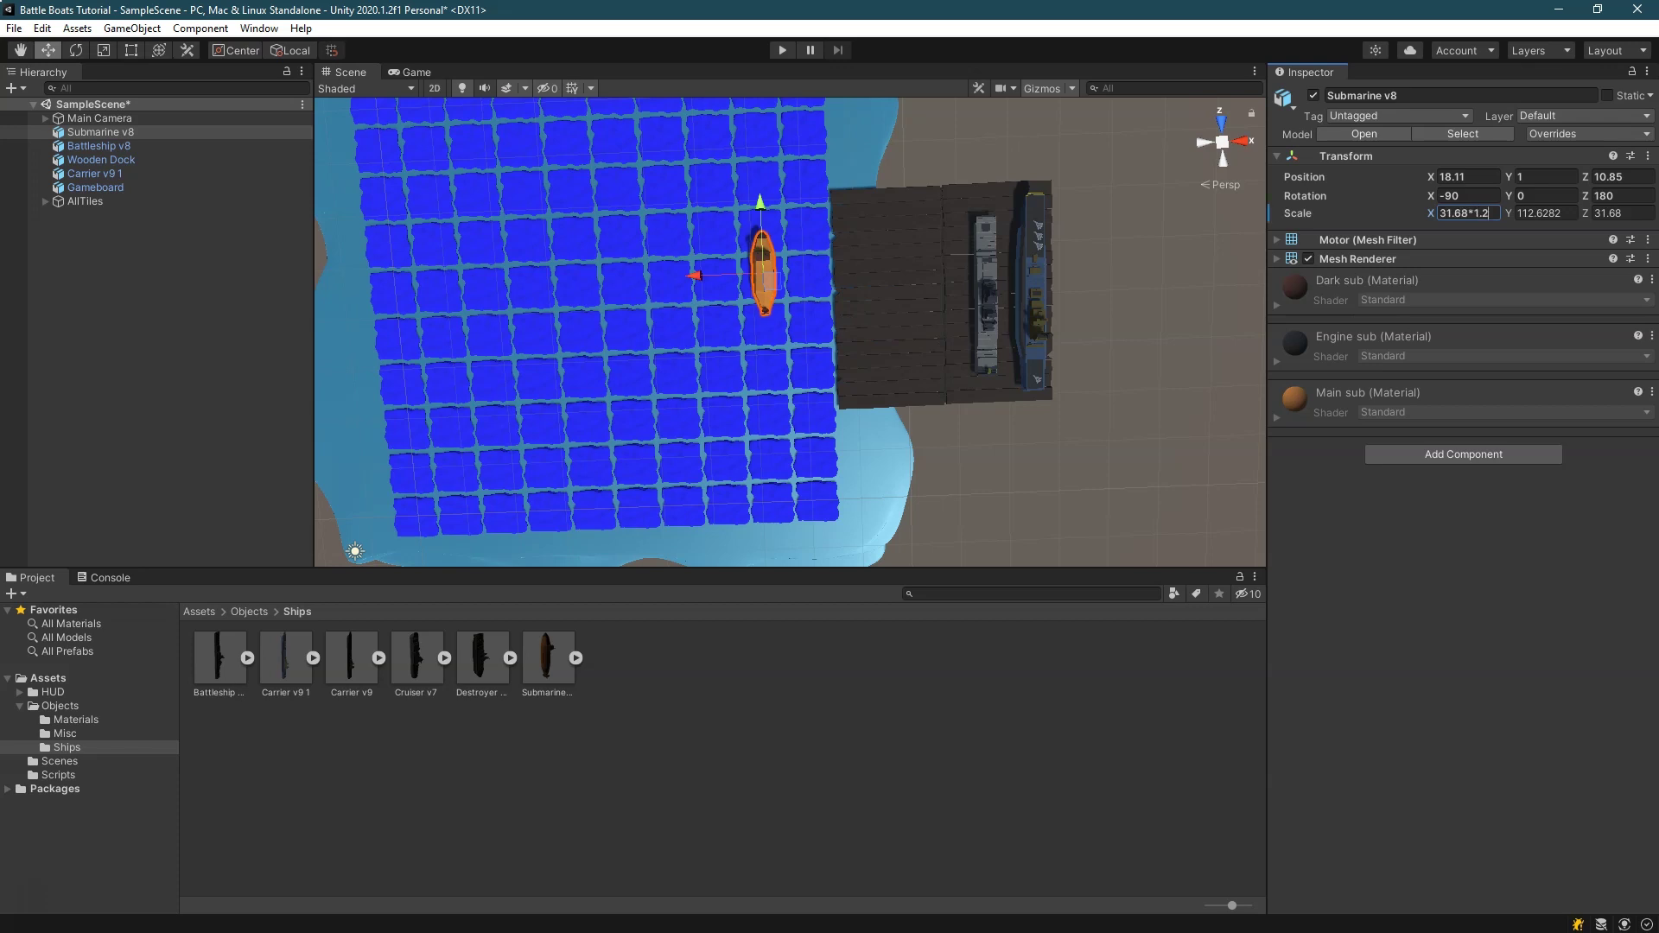
pyautogui.press('Tab')
pyautogui.write('*1.2')
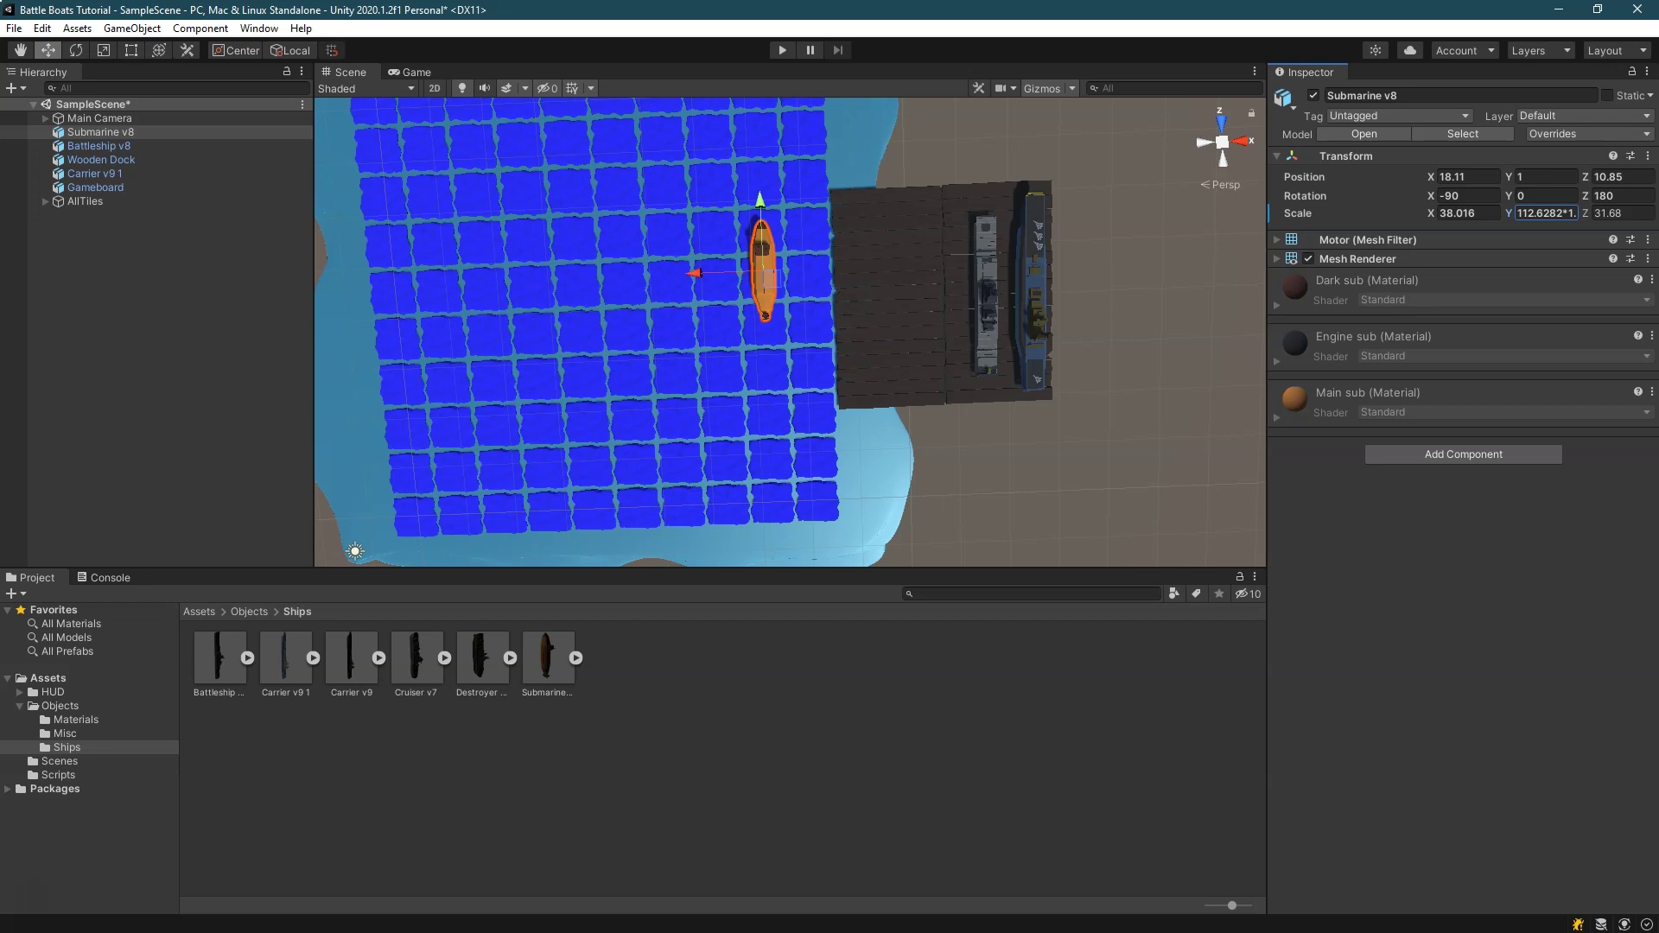
pyautogui.moveTo(770, 201); pyautogui.dragTo(777, 219)
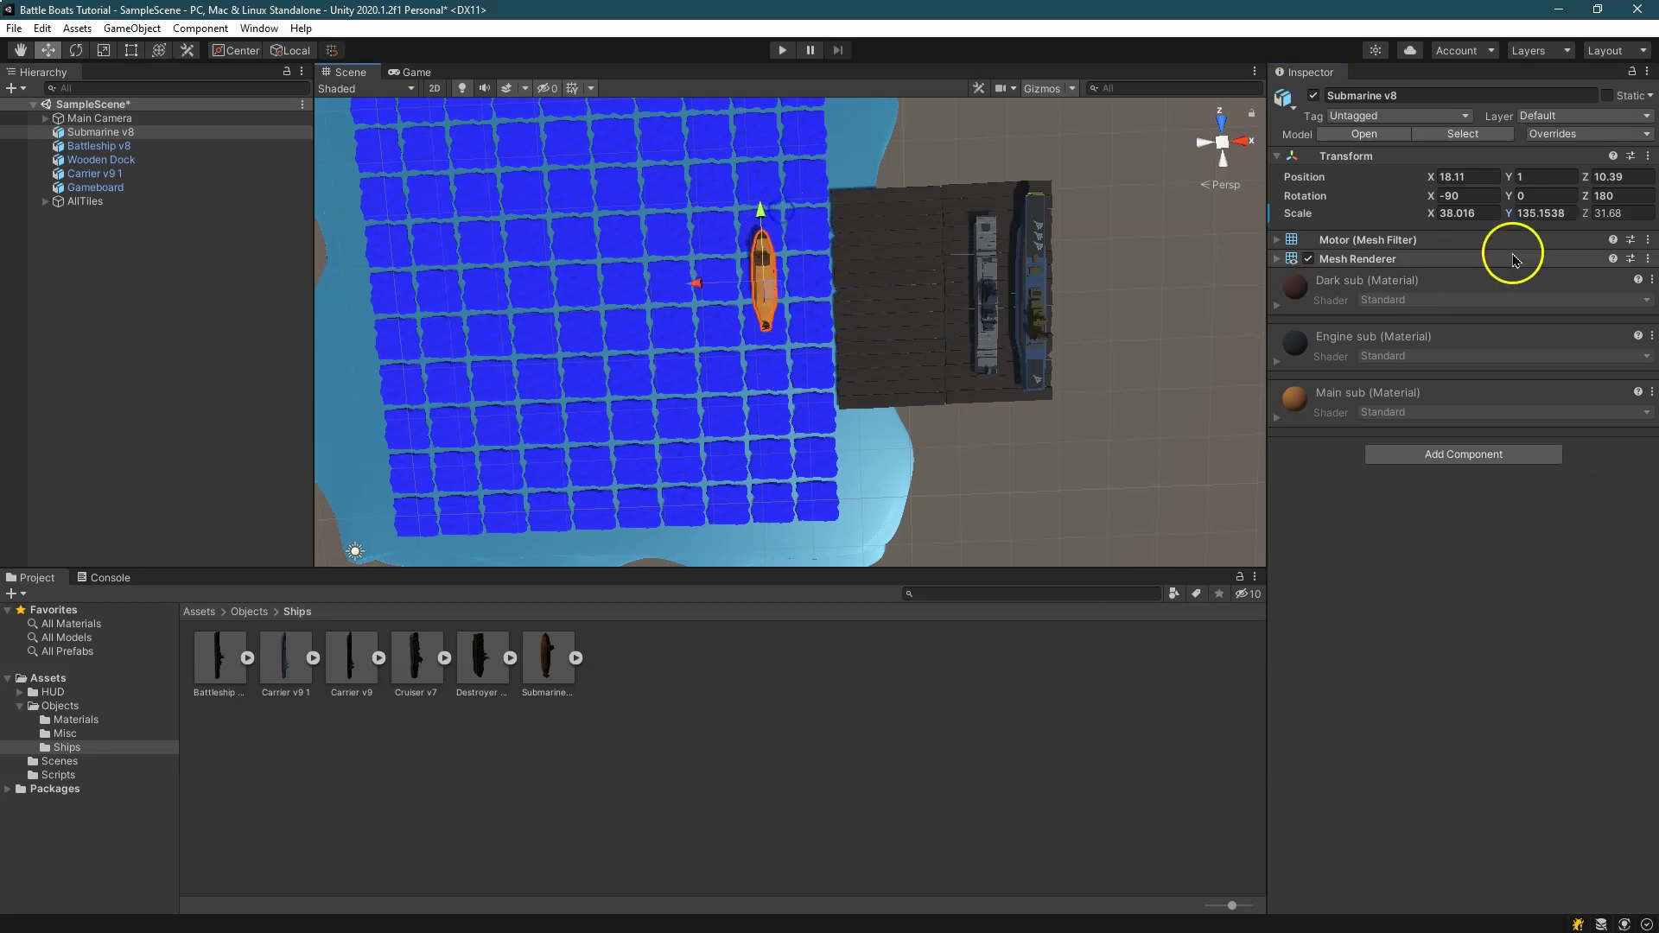
# Try enlarging the submarine's X and Y scale by another factor of 1.1 and check its fit on the tiles
pyautogui.click(1494, 213)
pyautogui.write('*1.1')
pyautogui.press('Tab')
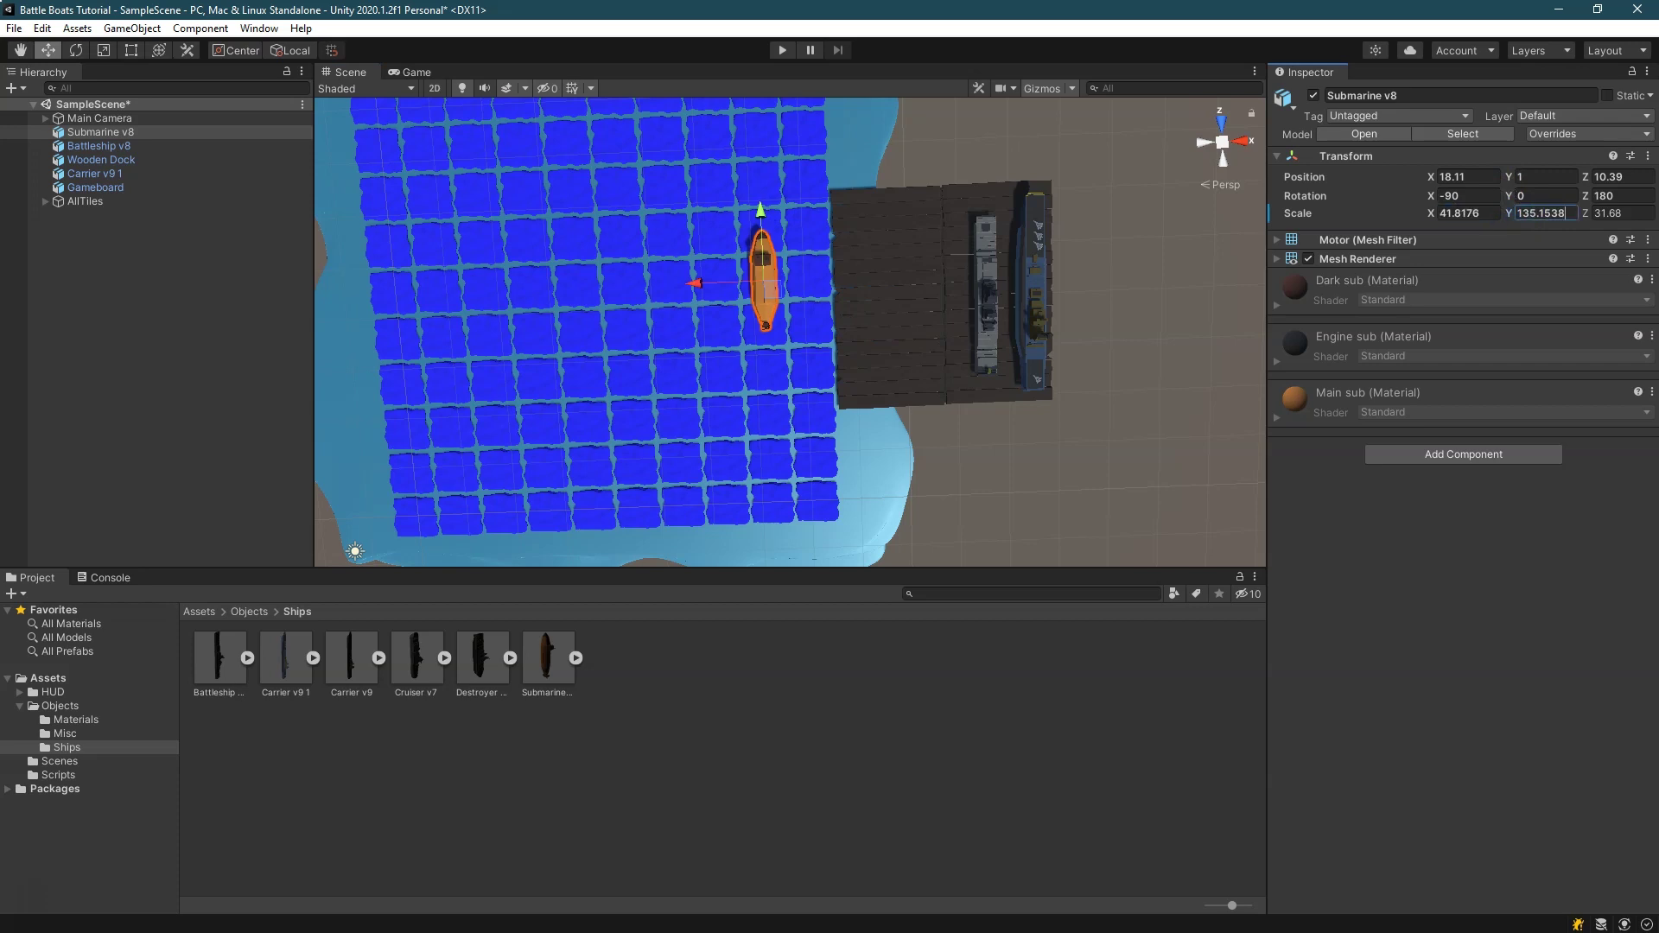
pyautogui.write('*1.1')
pyautogui.scroll(10, 670, 263)
pyautogui.click(21, 50)
pyautogui.moveTo(577, 174); pyautogui.dragTo(610, 292)
pyautogui.scroll(4, 611, 292)
pyautogui.click(1221, 146)
pyautogui.moveTo(890, 281); pyautogui.dragTo(885, 106, button='right')
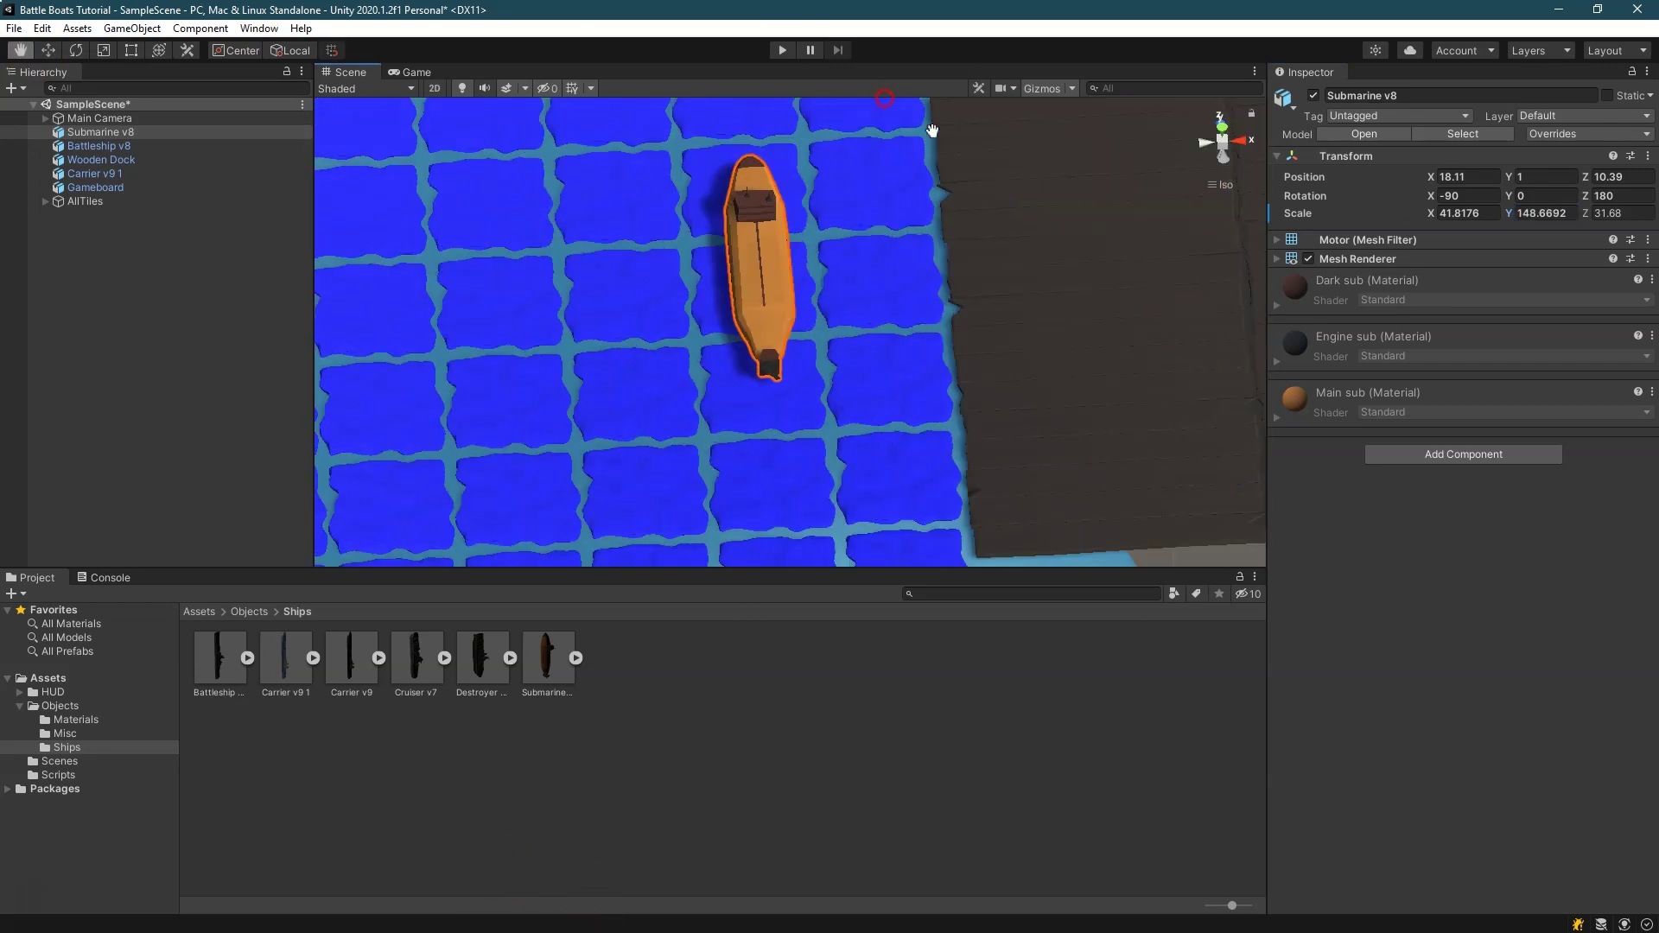
# Try a Z scale of 41.8176 on the submarine and multiply its X and Y scale by 1.1 again
pyautogui.click(1623, 212)
pyautogui.write('*1.2')
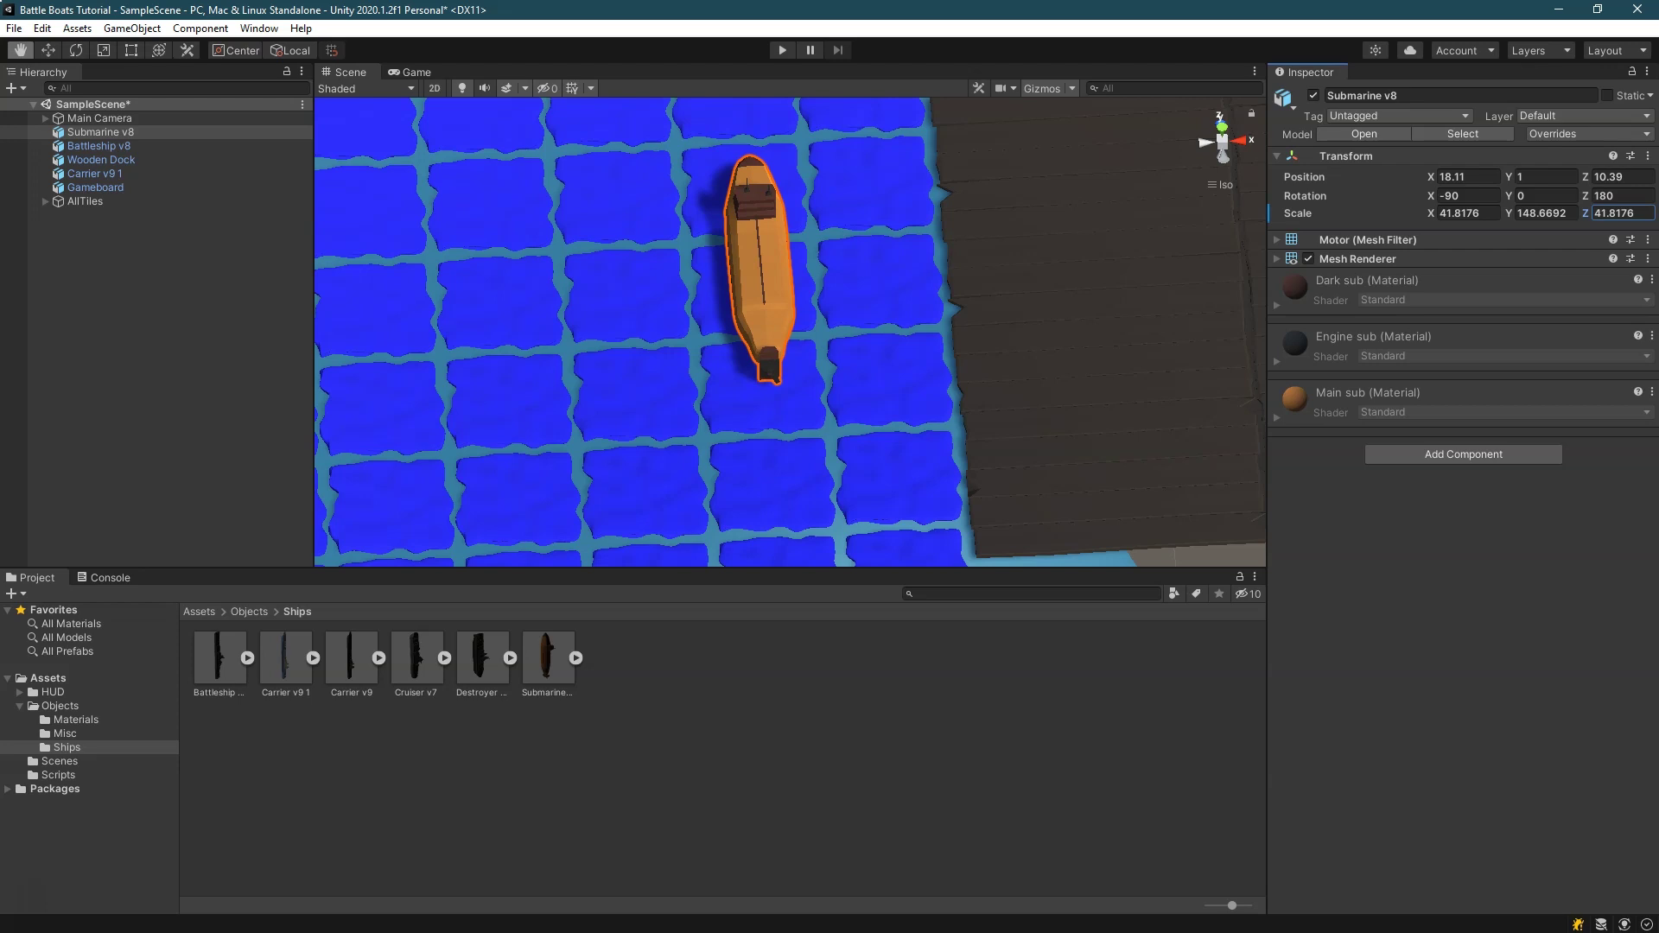
pyautogui.click(1481, 213)
pyautogui.write('*1.1')
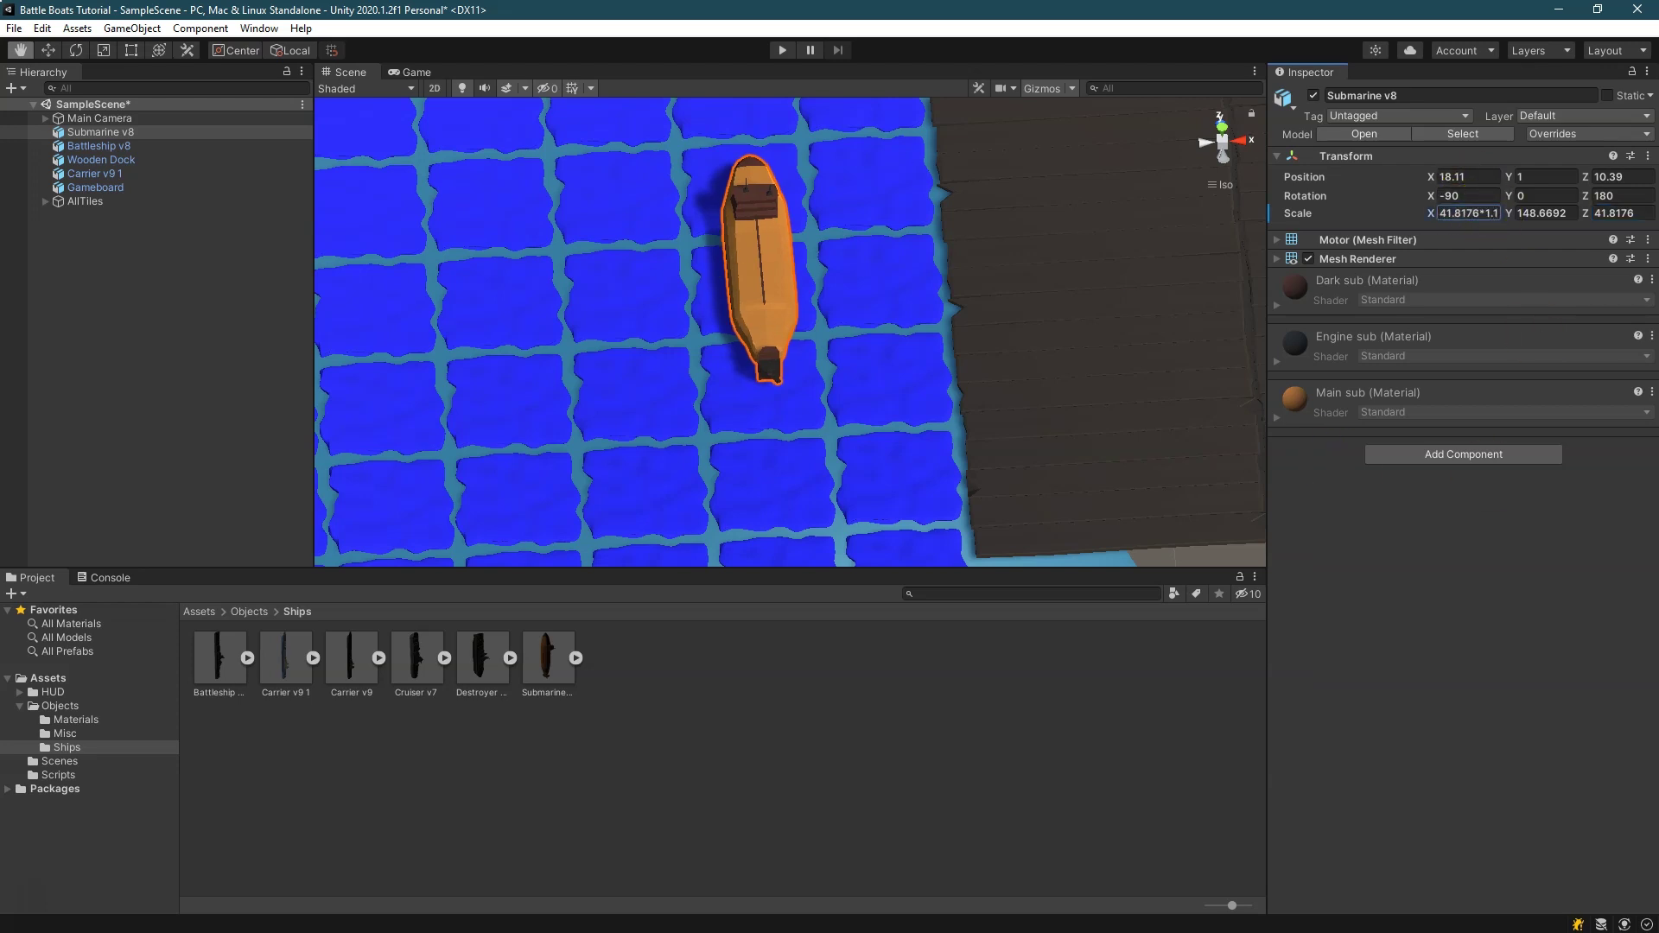
pyautogui.press('Tab')
pyautogui.write('*1.1')
pyautogui.press('Return')
pyautogui.moveTo(947, 317)
pyautogui.keyDown('alt'); pyautogui.mouseDown()
pyautogui.moveTo(863, 344)
pyautogui.moveTo(925, 302)
pyautogui.mouseUp(); pyautogui.keyUp('alt')
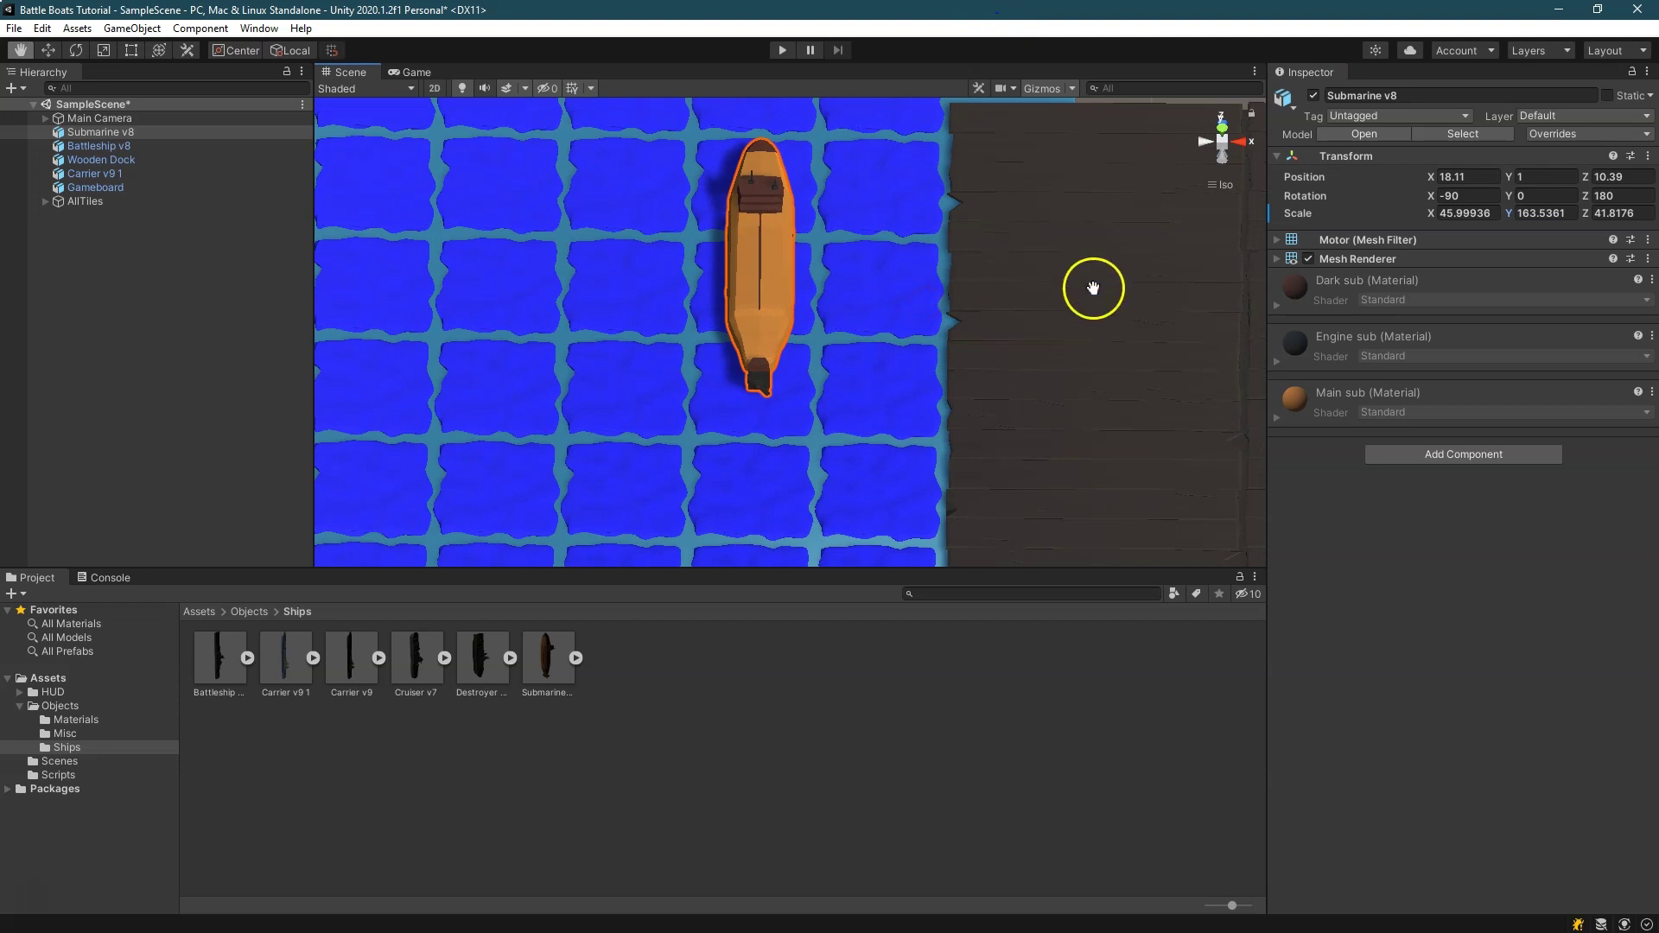
# Undo the submarine's scale changes and position adjustments back to its first placement on the gameboard, at X 18.31 and Z 9.8
pyautogui.hotkey('ctrl', 'z')
pyautogui.hotkey('ctrl', 'z')
pyautogui.hotkey('ctrl', 'z')
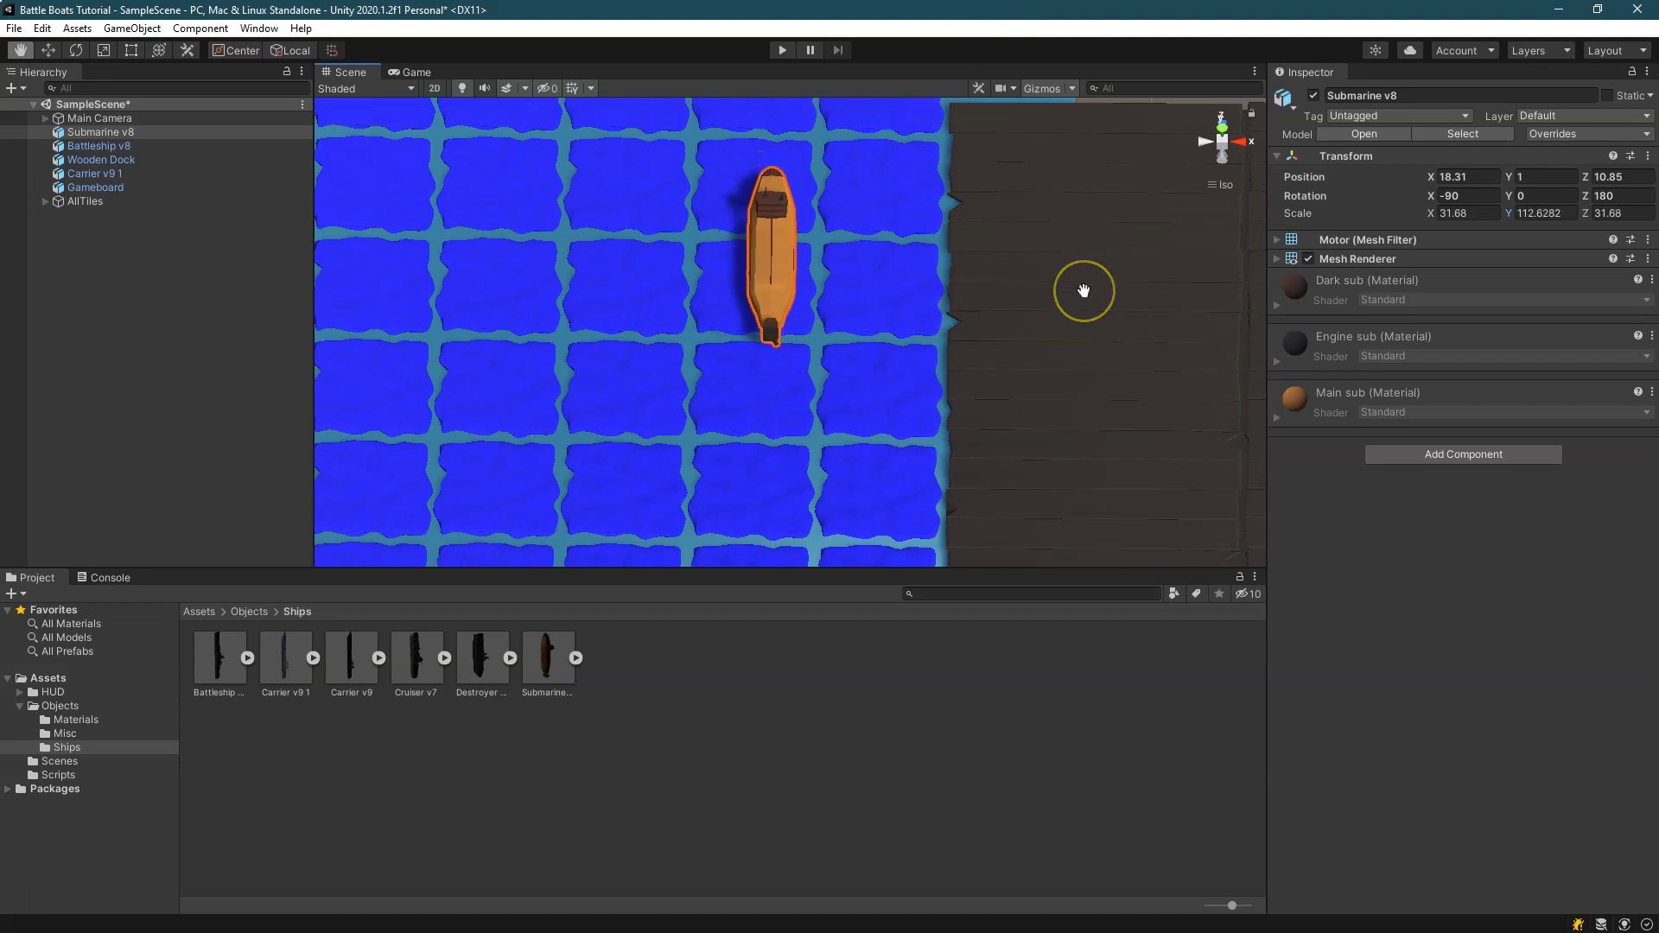
pyautogui.hotkey('ctrl', 'z')
pyautogui.hotkey('ctrl', 'z')
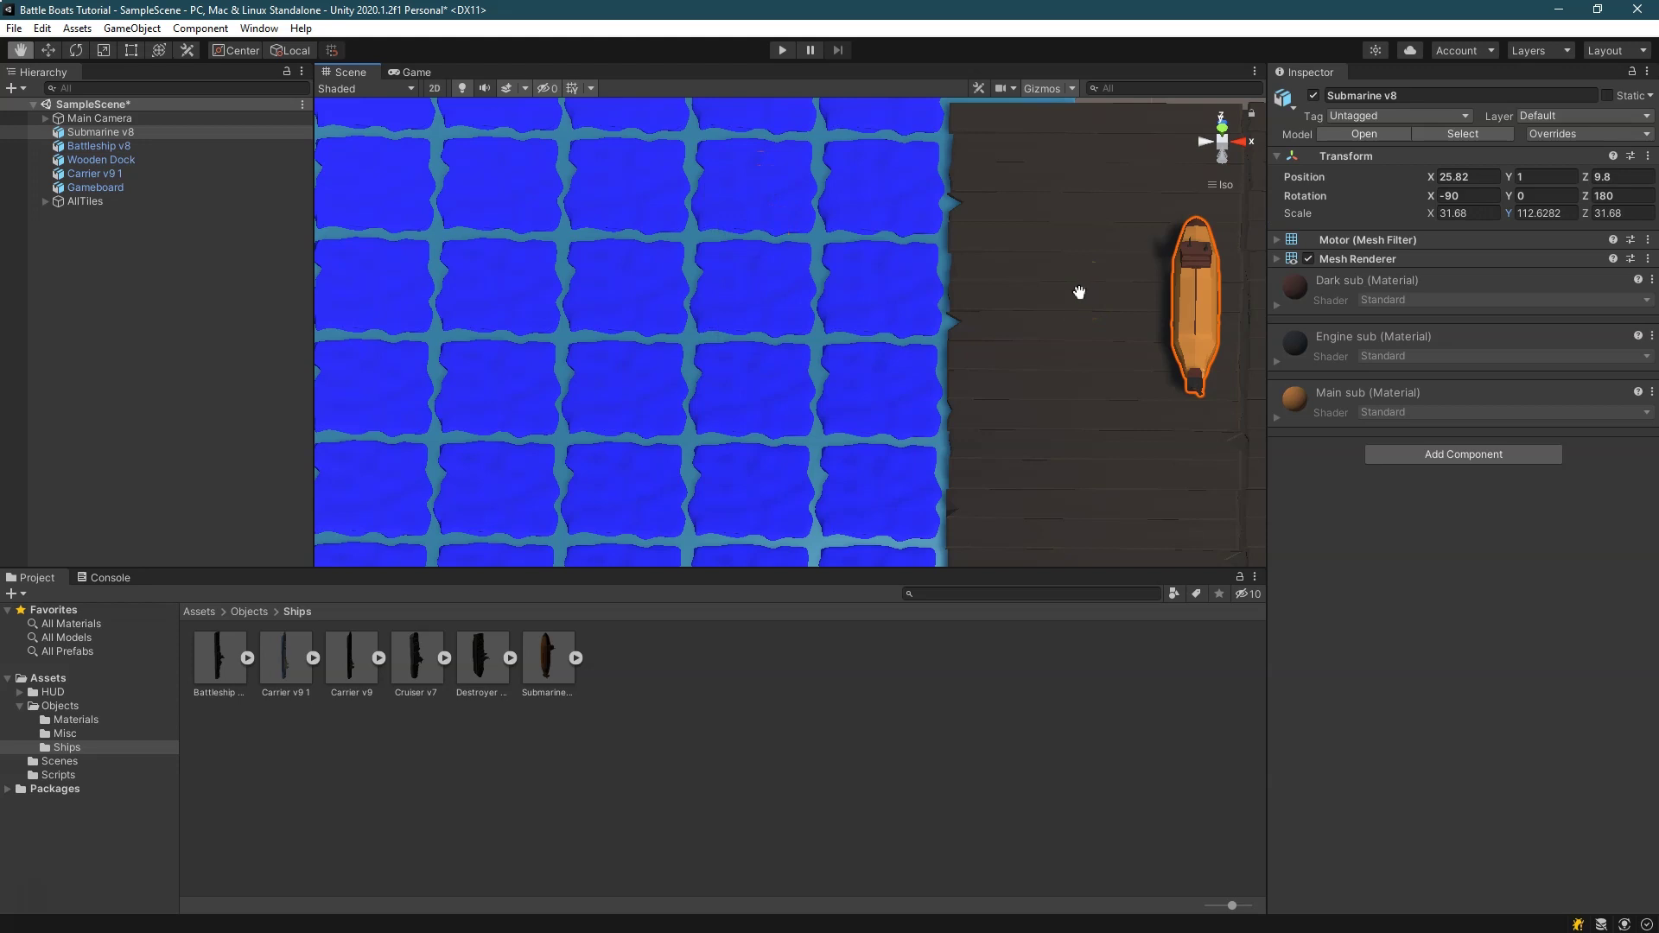
pyautogui.hotkey('ctrl', 'y')
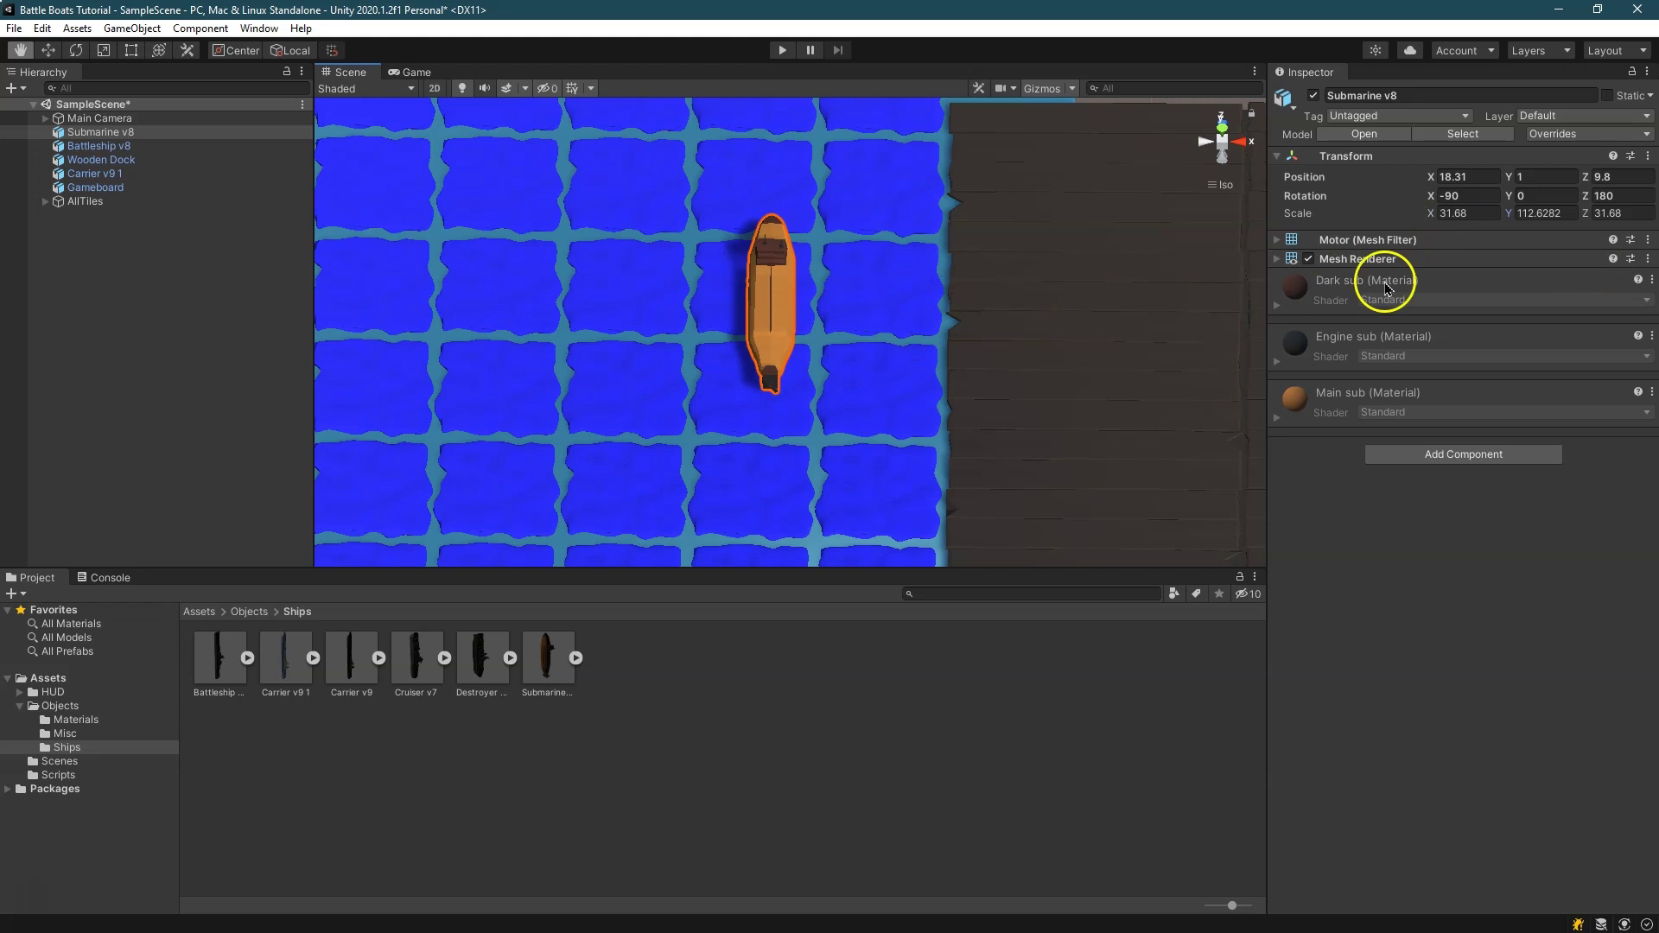
# Multiply the submarine's scale by 1.4 on all axes, to X 44.352, Y 157.6795 and Z 44.352
pyautogui.click(1452, 213)
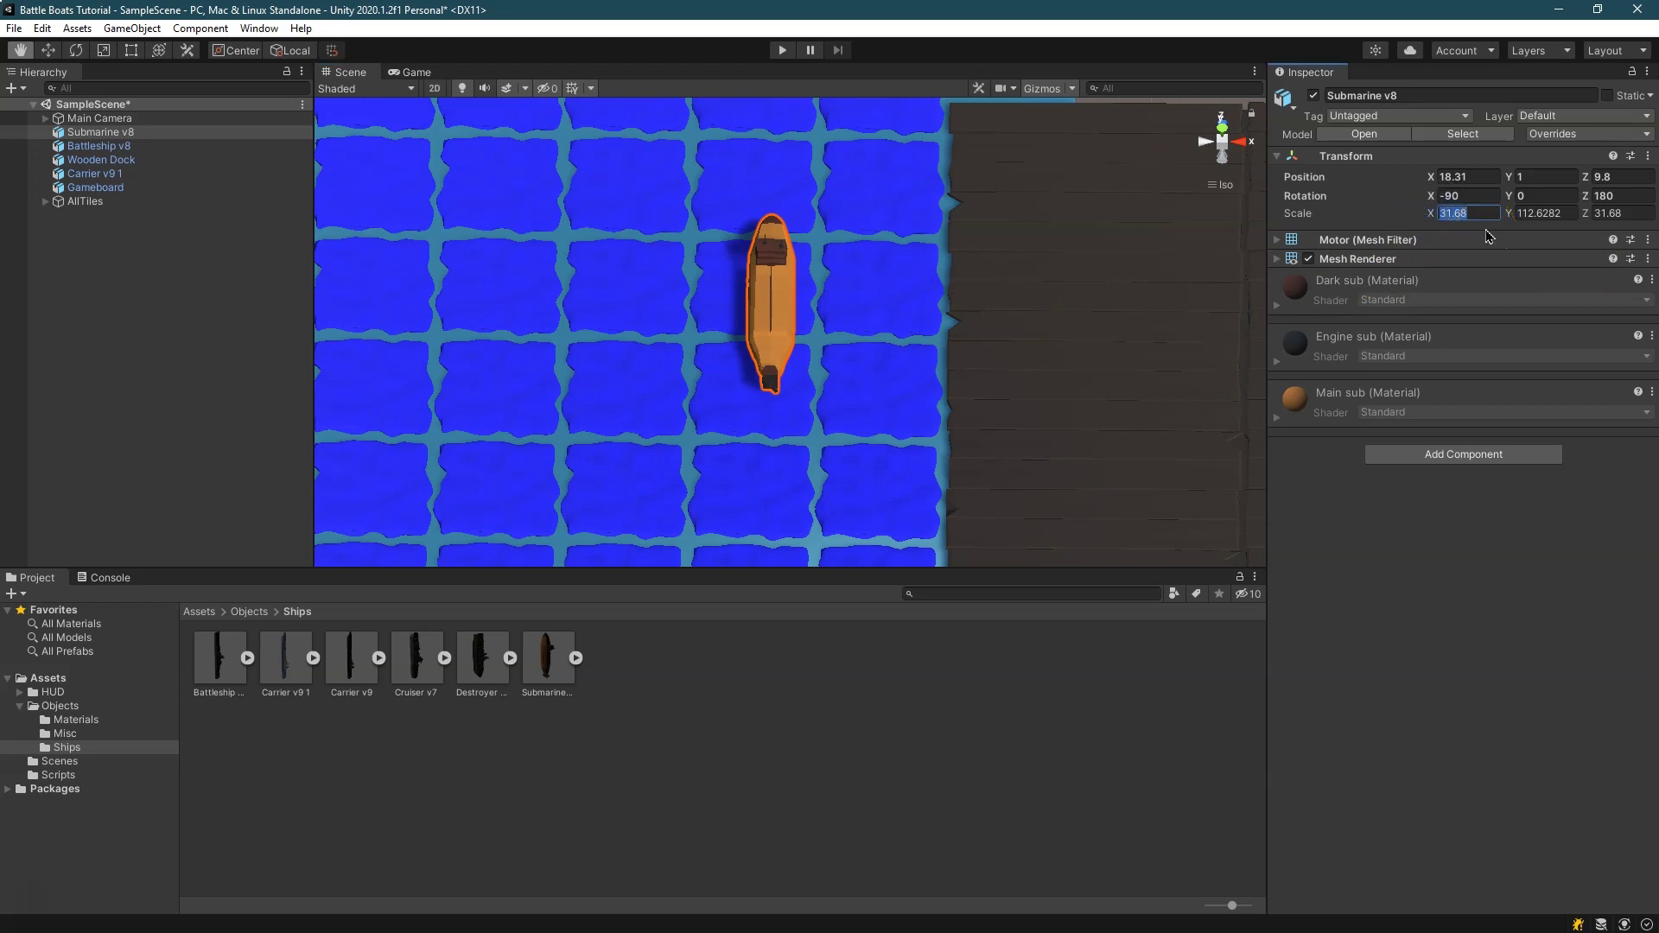
pyautogui.write('.')
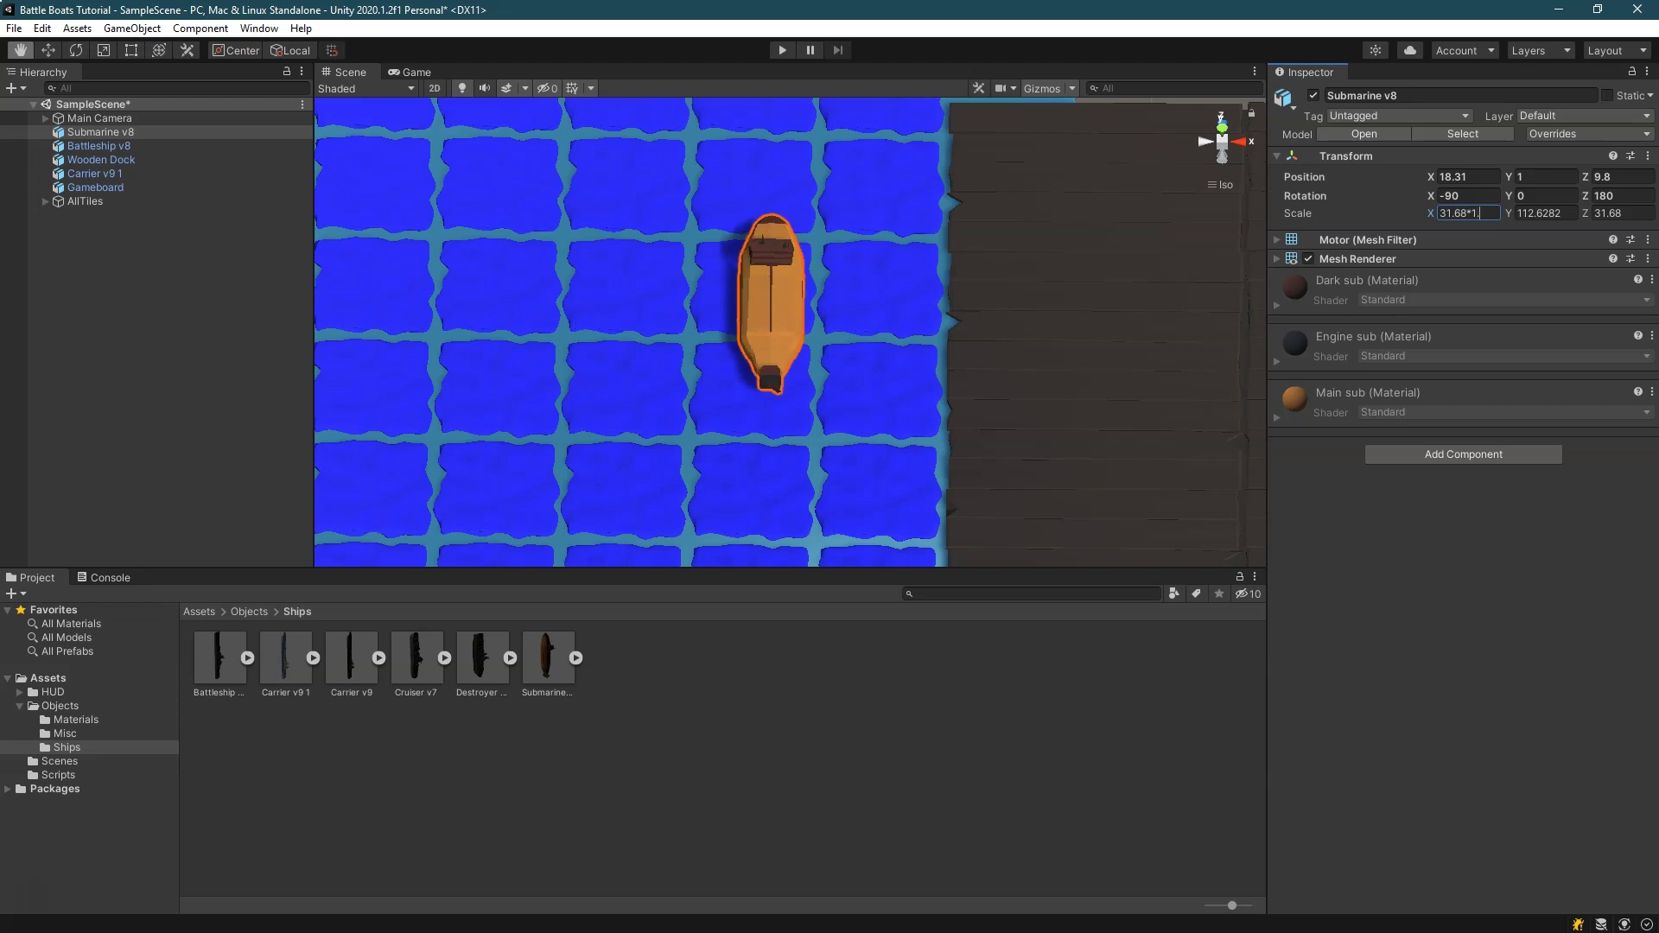
pyautogui.press('Tab')
pyautogui.write('*1.')
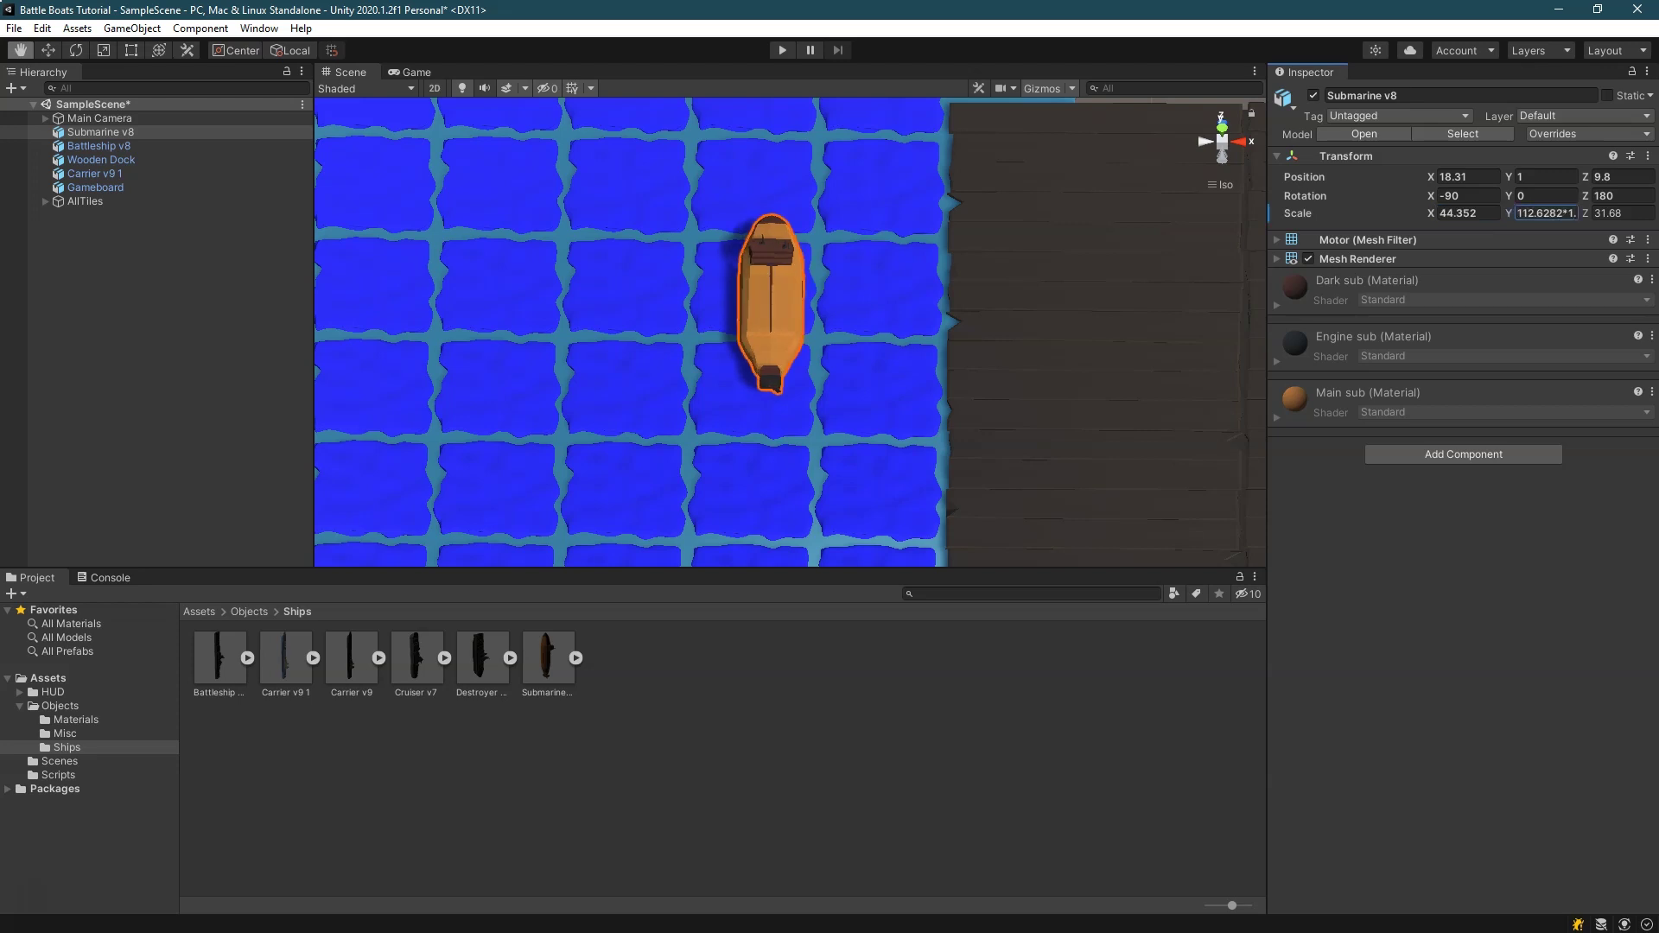
pyautogui.write('4')
pyautogui.press('Tab')
pyautogui.write('*1.4')
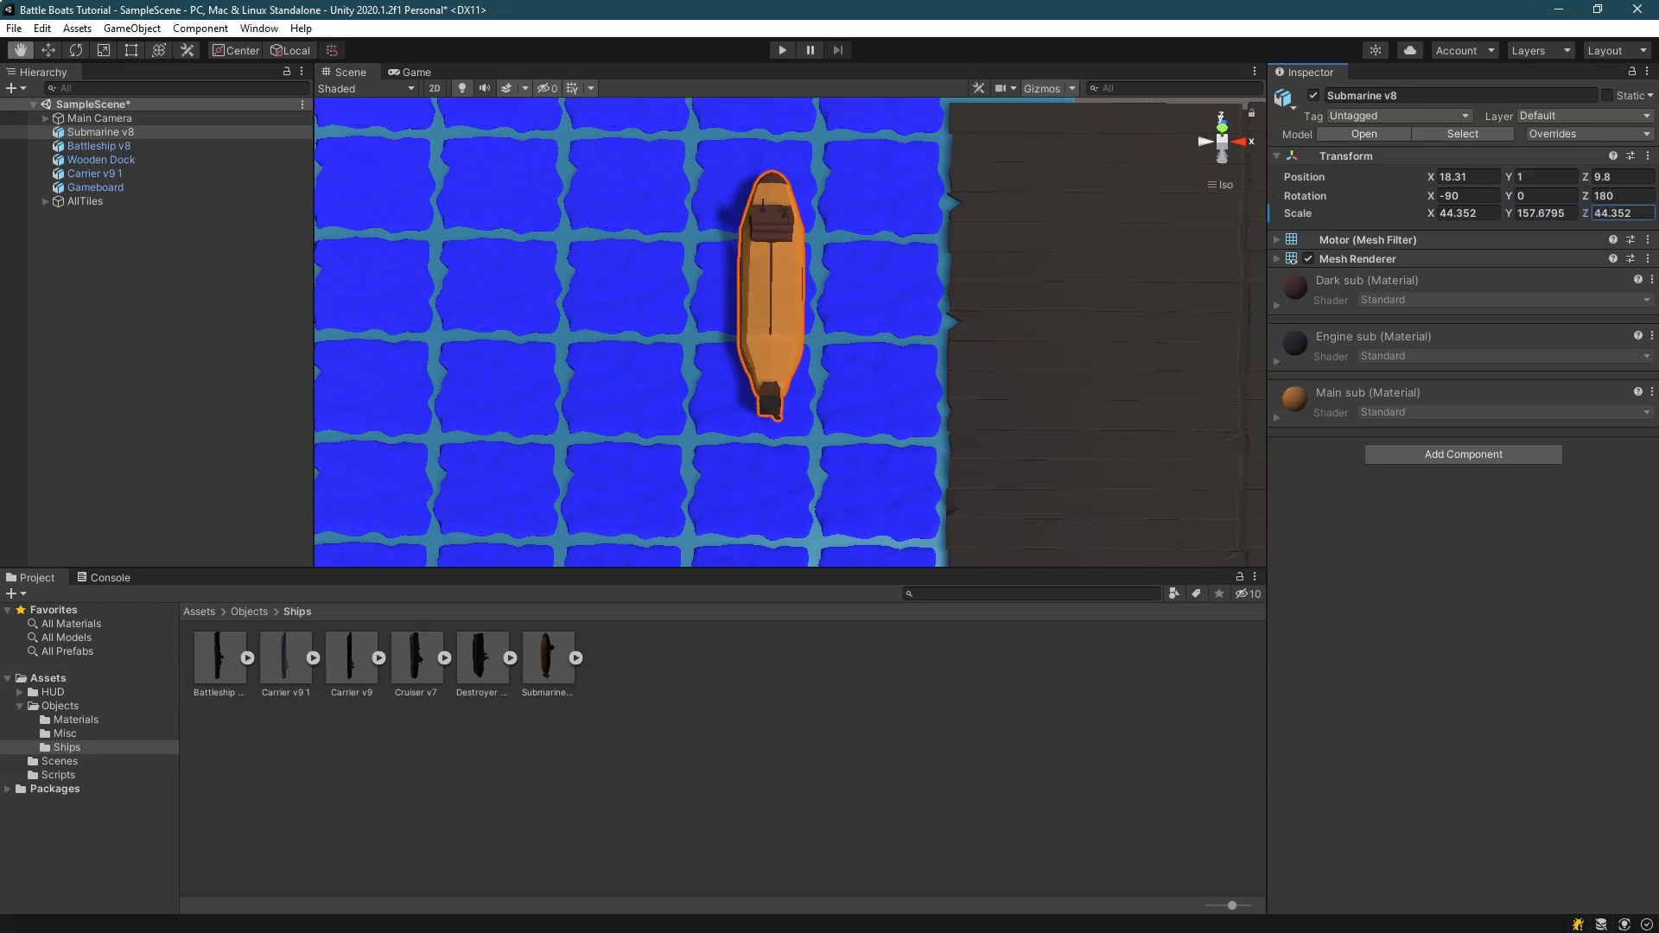
pyautogui.moveTo(844, 268); pyautogui.dragTo(825, 369, button='right')
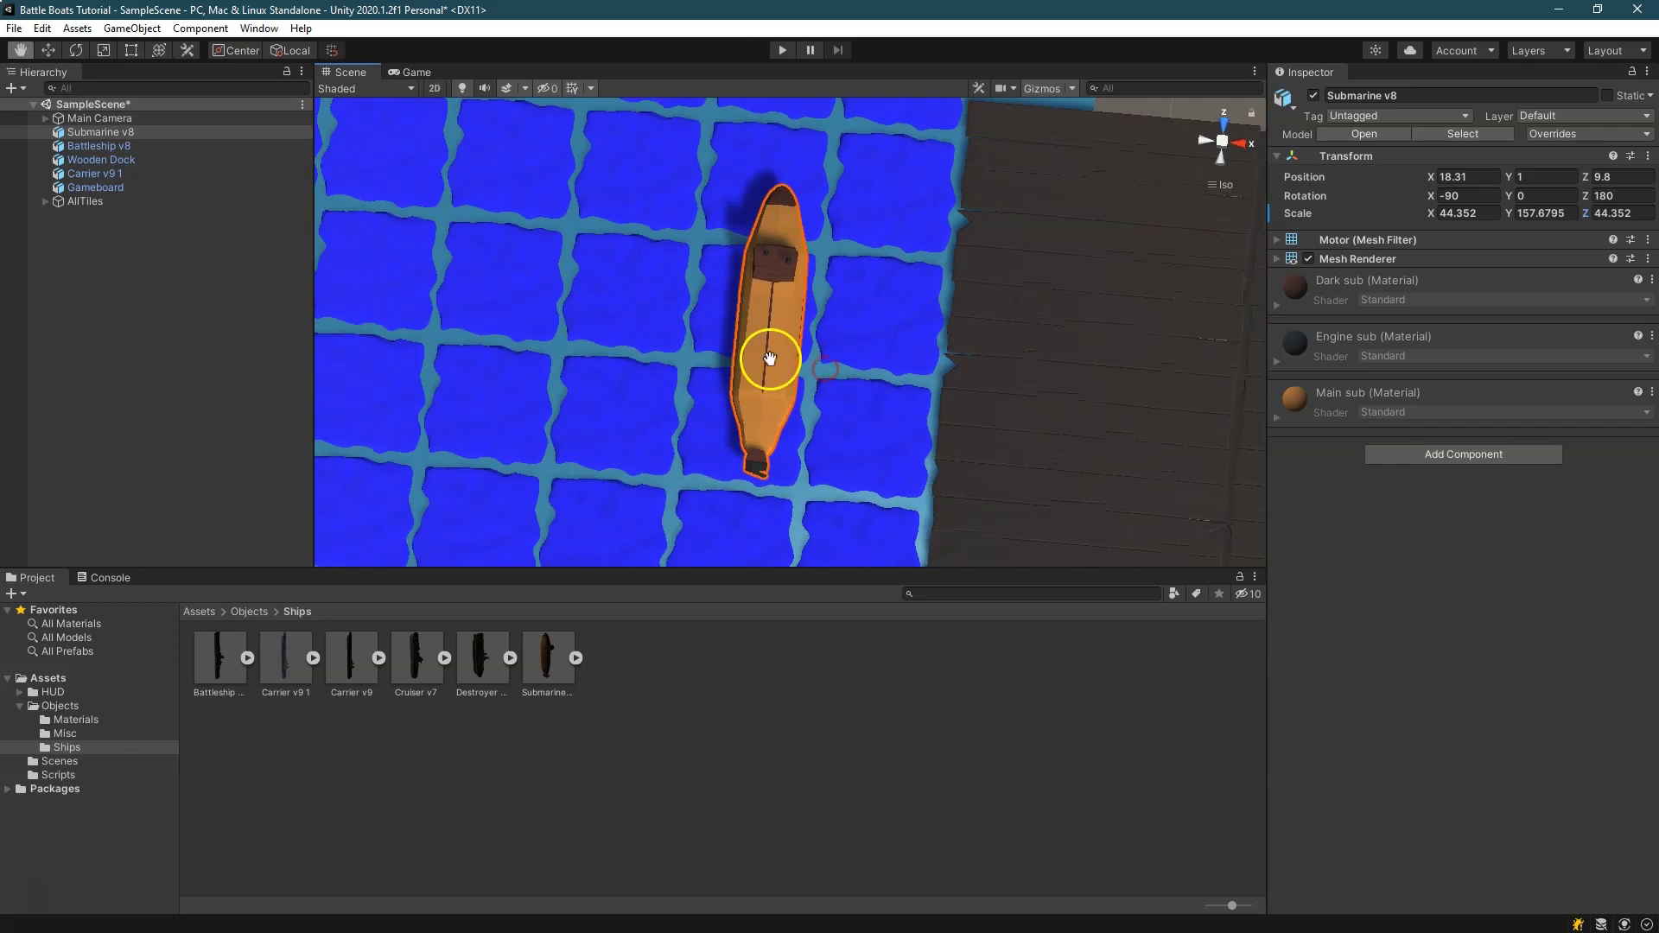
# Try multiplying the submarine's scale by 1.2 on all axes, to X 53.2224, Y 189.2154 and Z 53.2224
pyautogui.click(1490, 206)
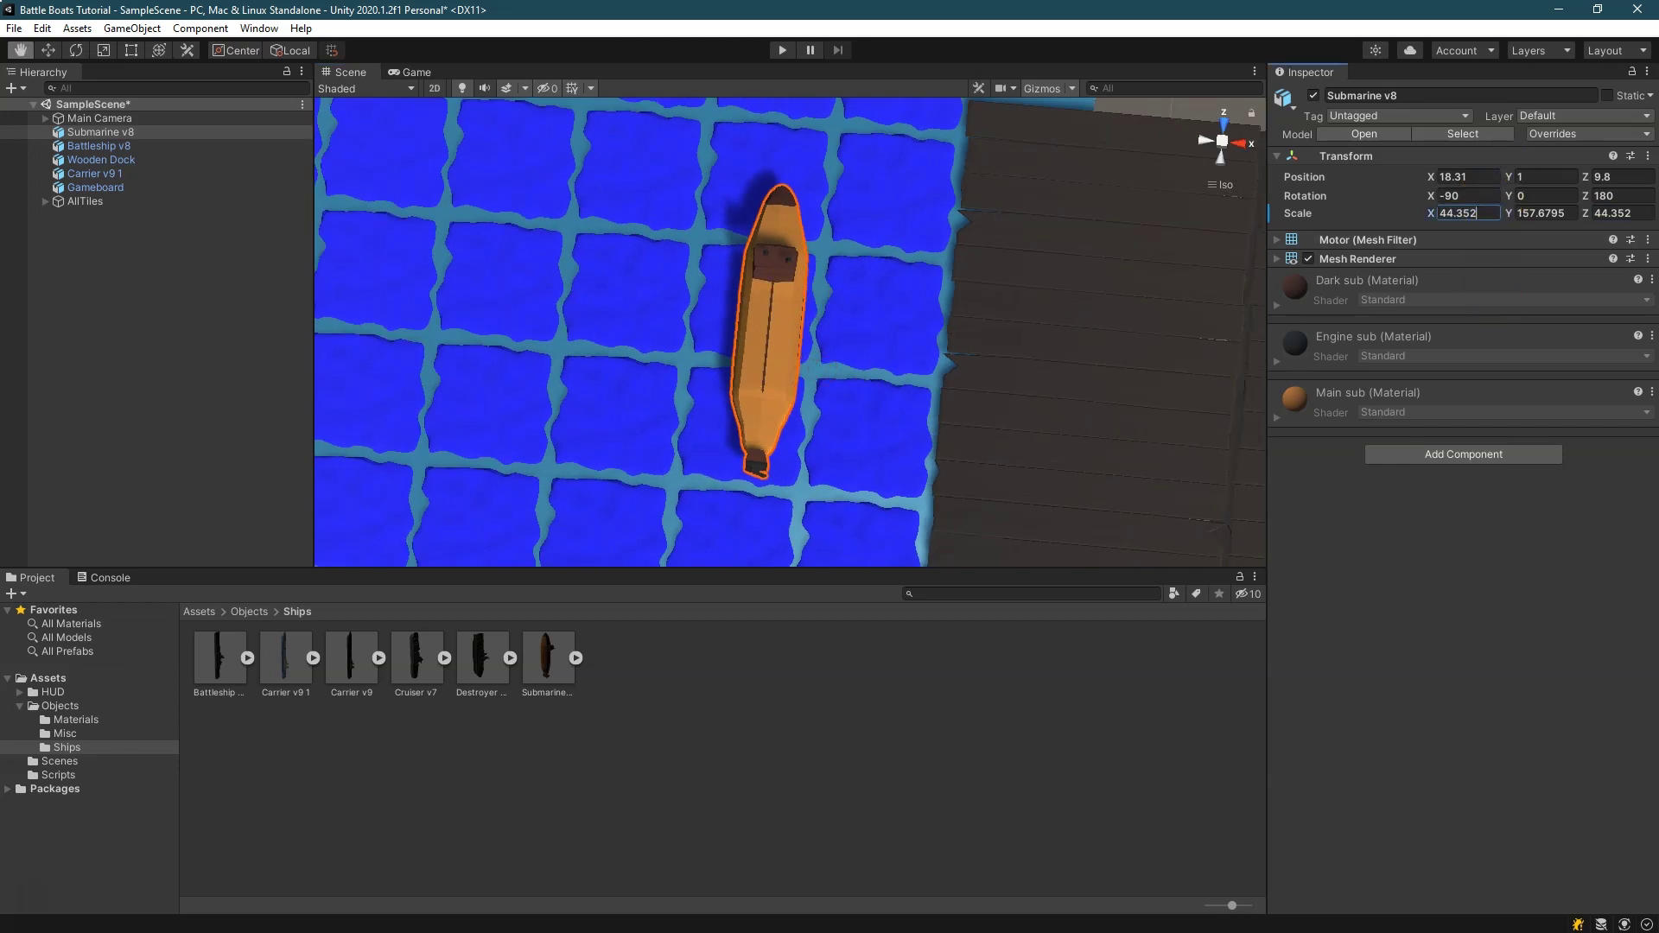
pyautogui.write('*1.2')
pyautogui.press('Tab')
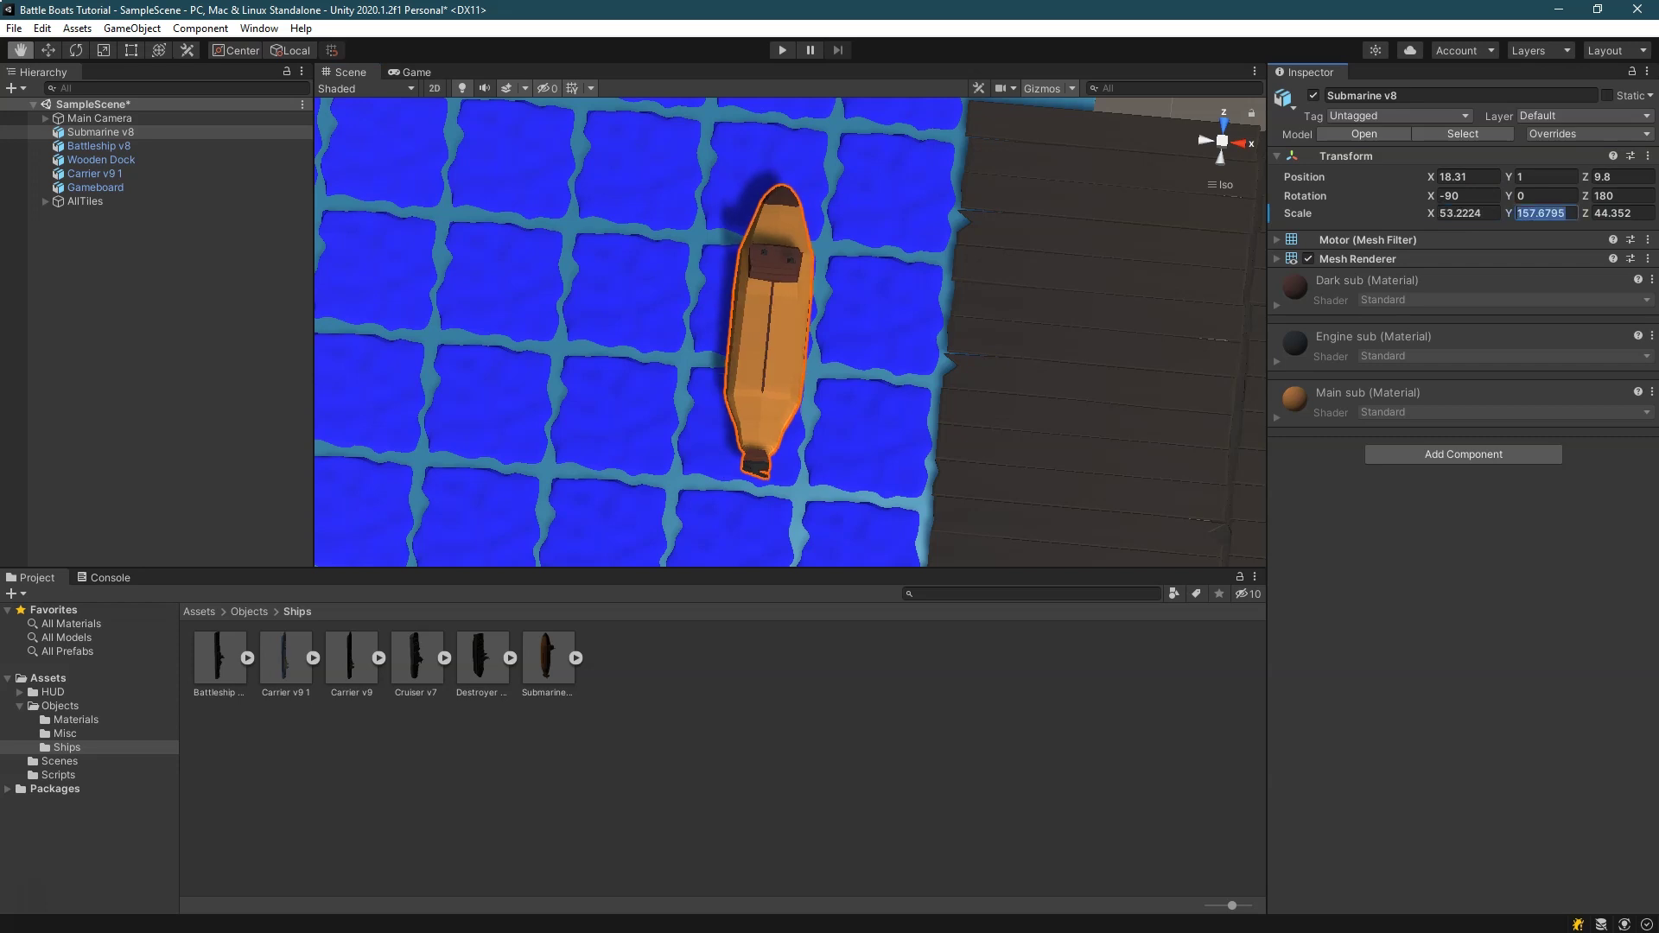
pyautogui.write('*1.2')
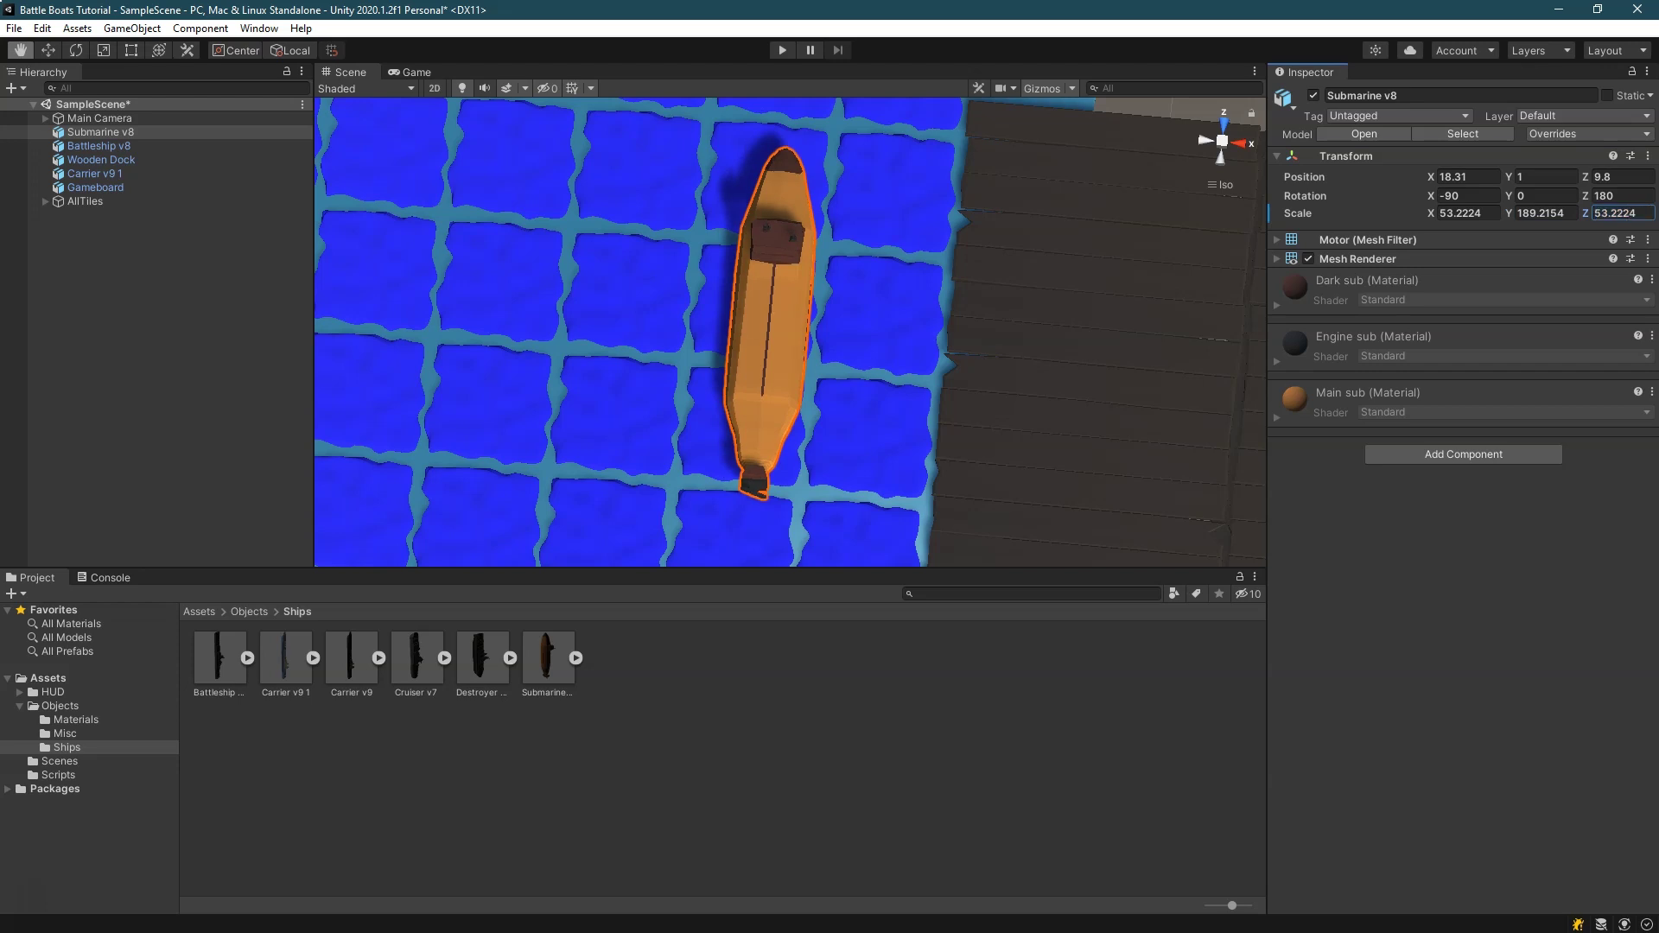
# Move the submarine along the Z axis to about 10.42 to line it up with the tiles
pyautogui.click(47, 50)
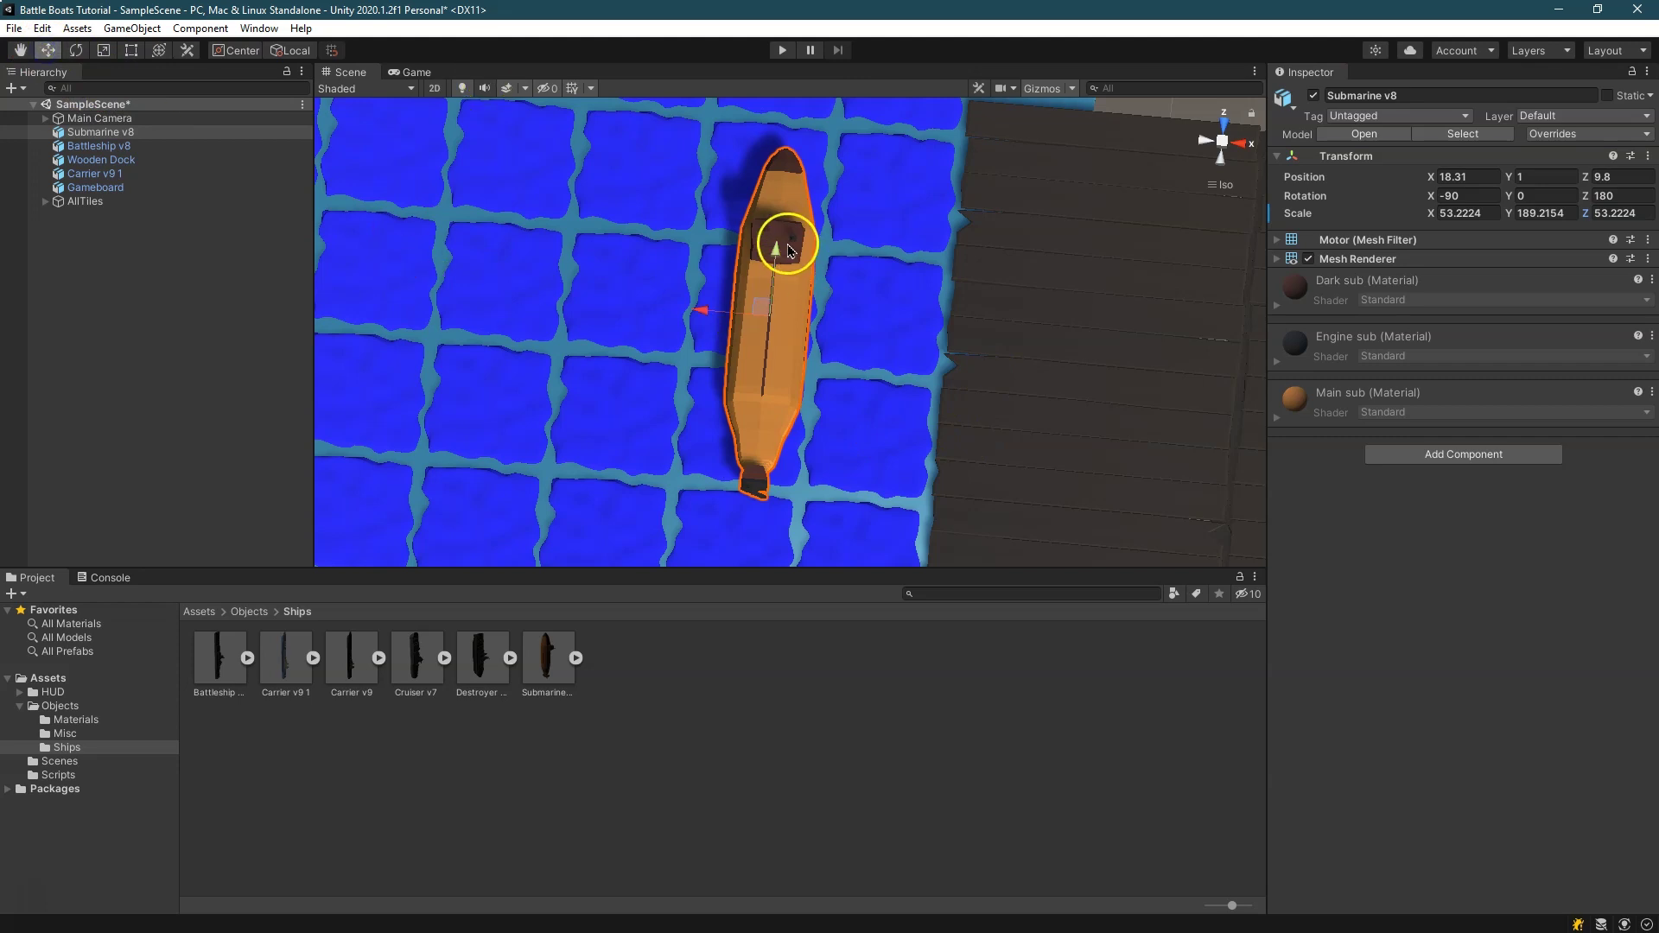
pyautogui.moveTo(776, 250); pyautogui.dragTo(780, 212)
pyautogui.moveTo(805, 195); pyautogui.dragTo(836, 243, button='right')
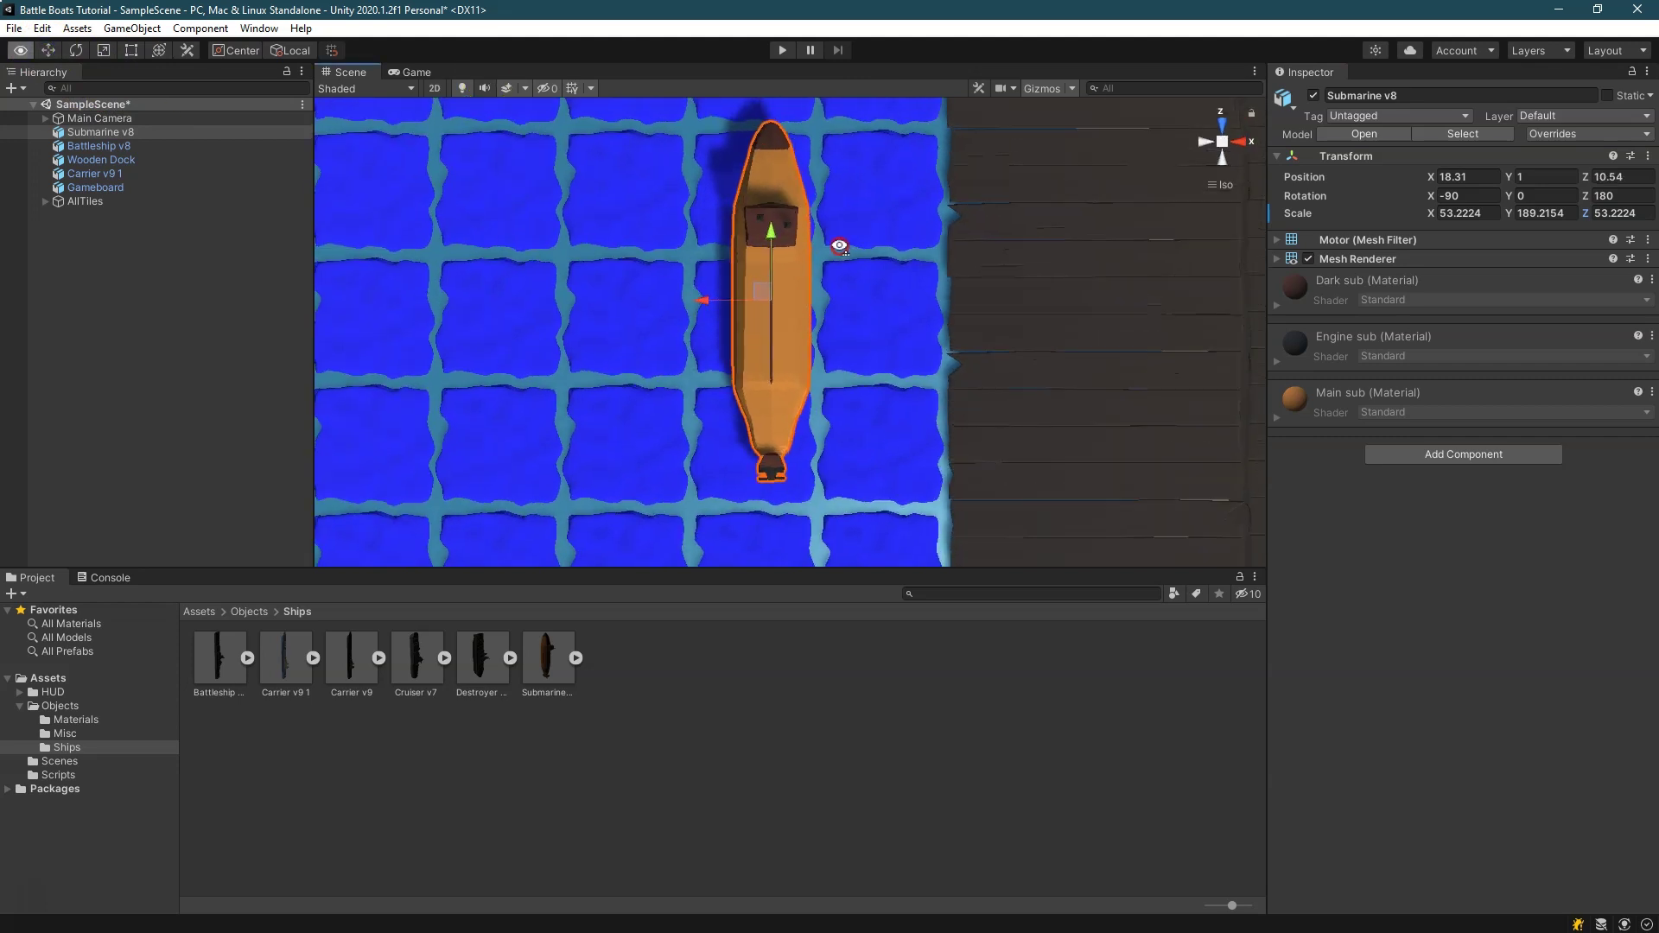
pyautogui.moveTo(779, 241); pyautogui.dragTo(778, 253)
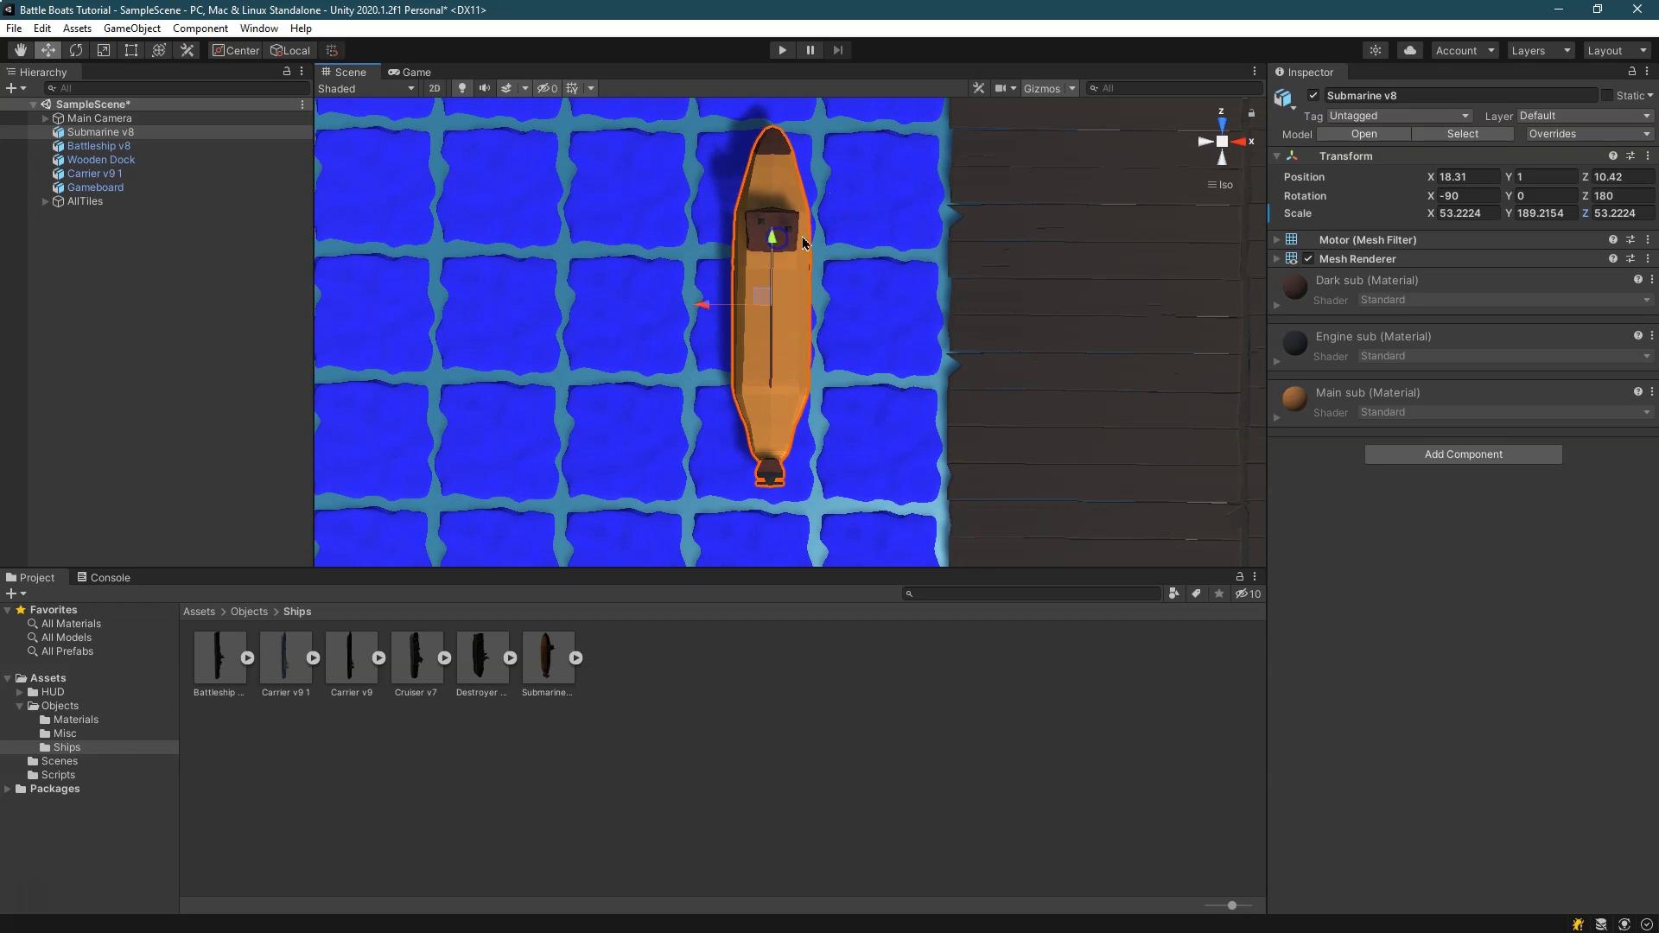
# Set the submarine's scale to X 45, Y 180 and Z 45, and shift it along the X axis to 18.1
pyautogui.click(1493, 213)
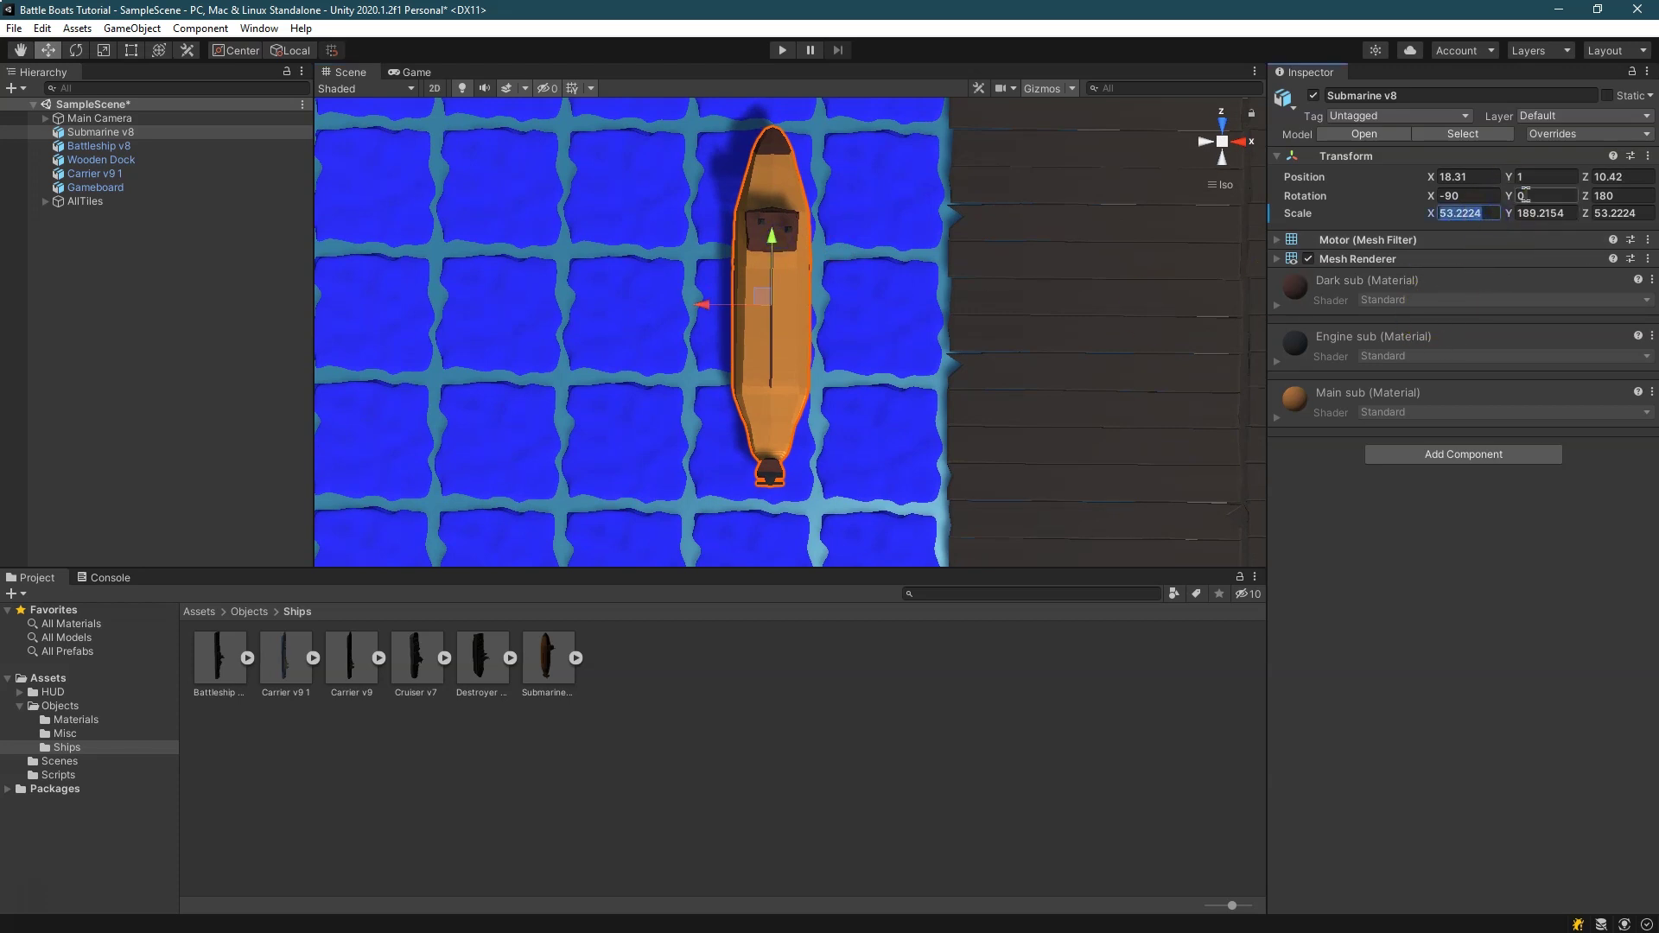
pyautogui.write('45')
pyautogui.press('Tab')
pyautogui.write('180')
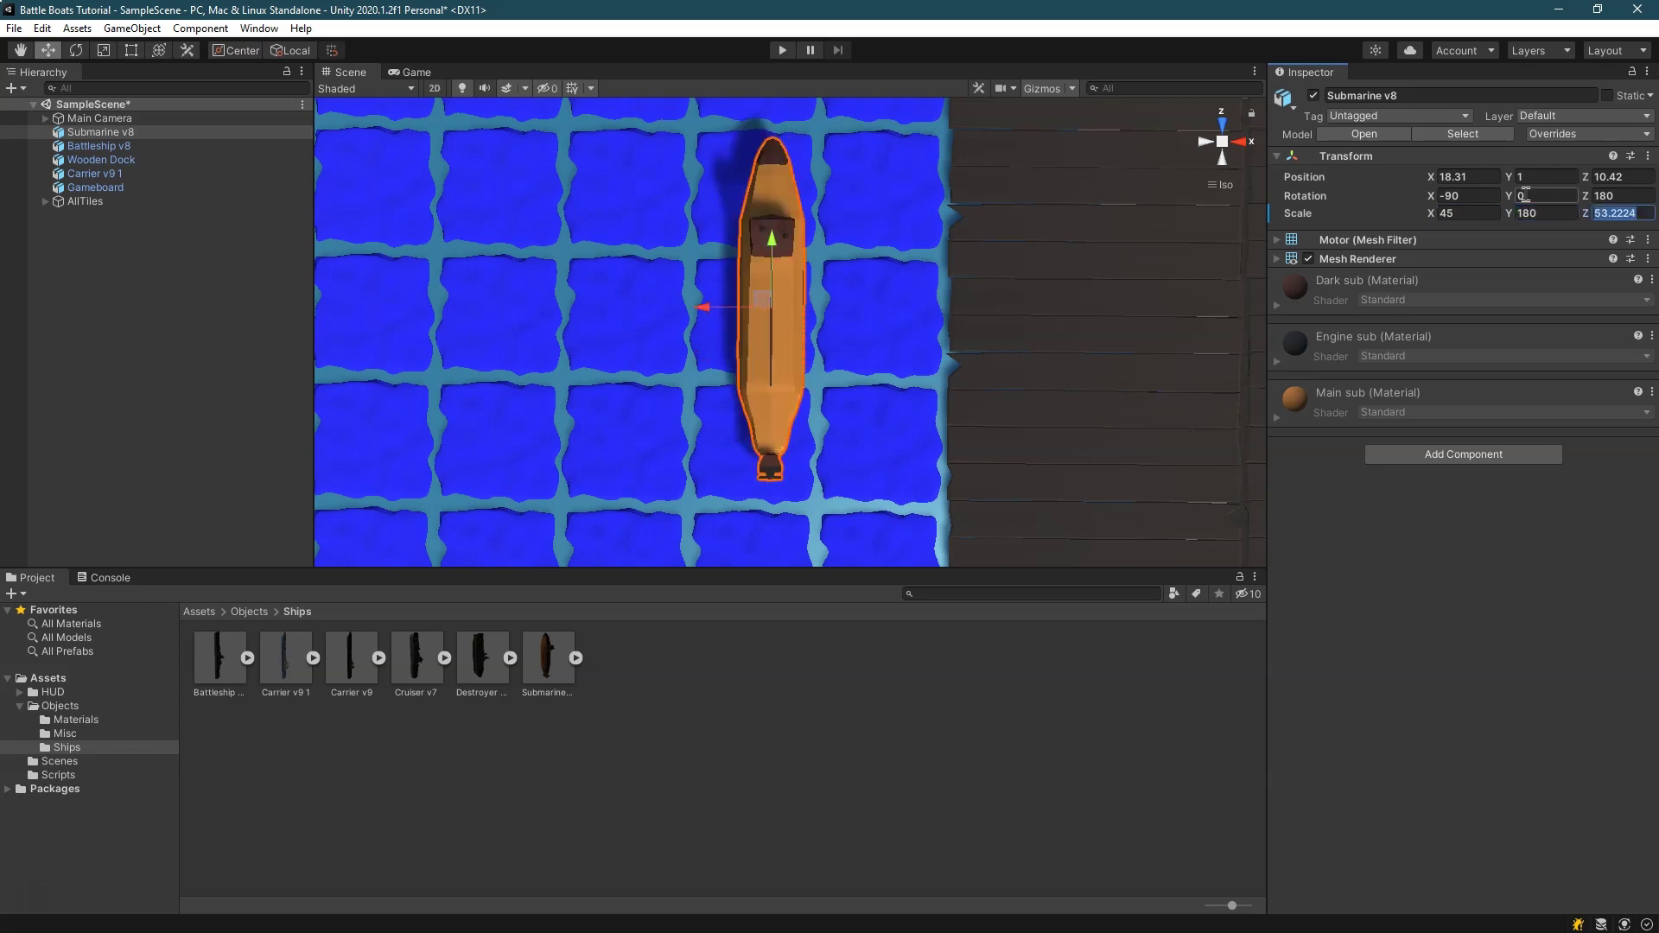
pyautogui.write('45')
pyautogui.moveTo(704, 307); pyautogui.dragTo(698, 319)
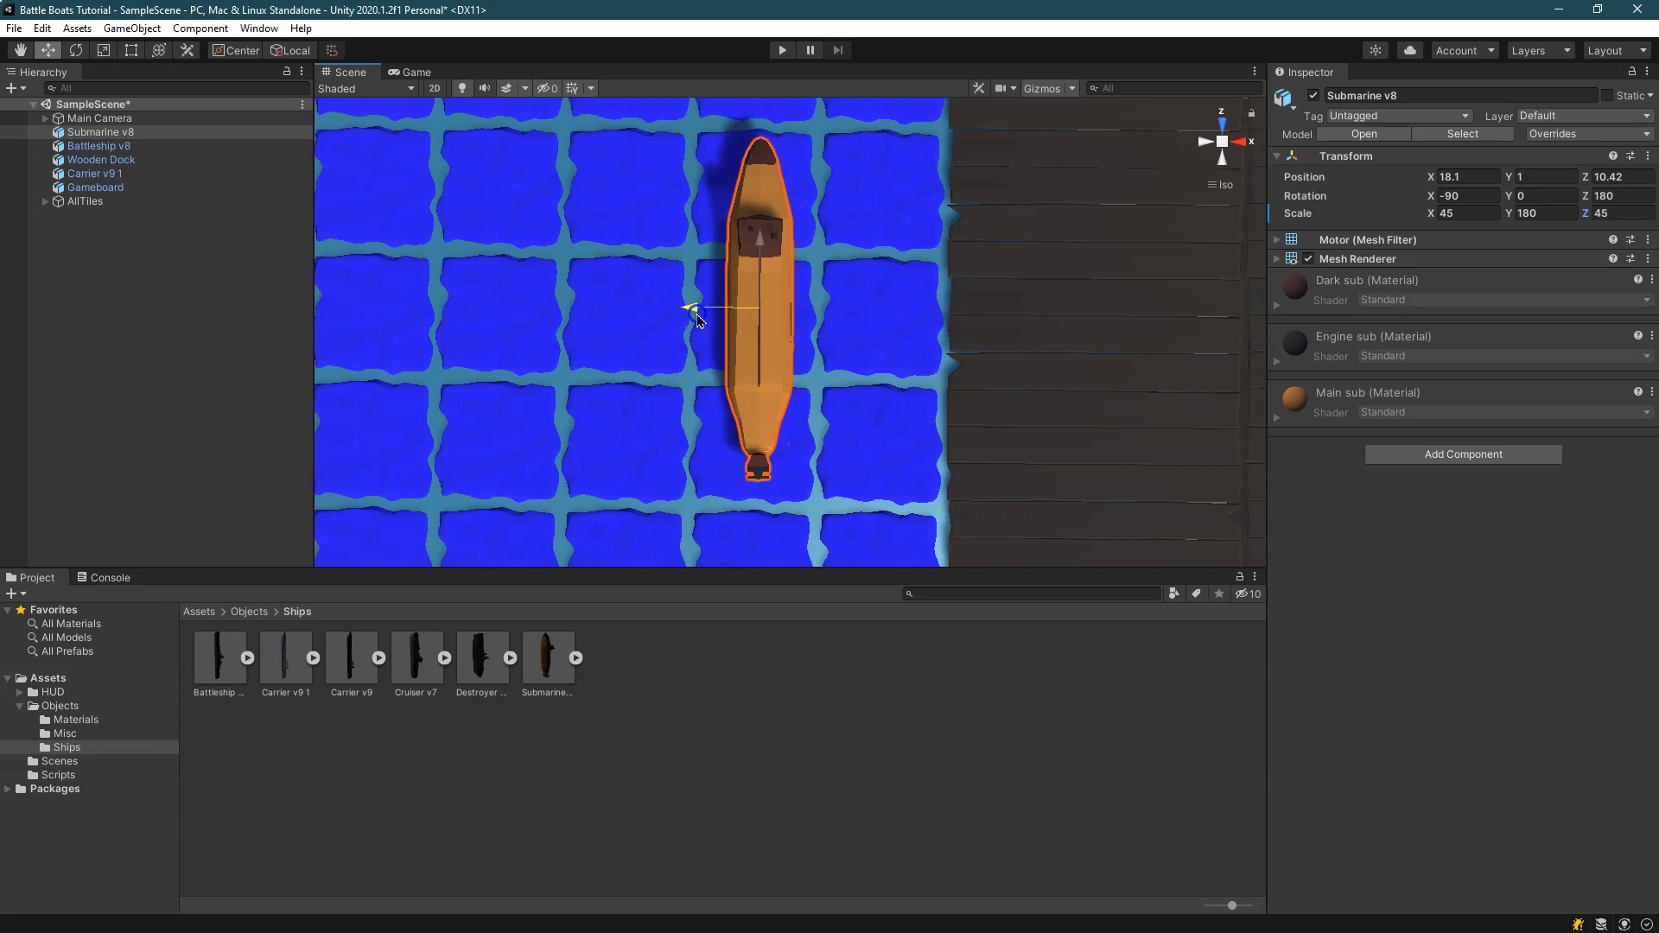
# Try a scale of 40 on the submarine's X and Z axes and return both to 45
pyautogui.click(1473, 212)
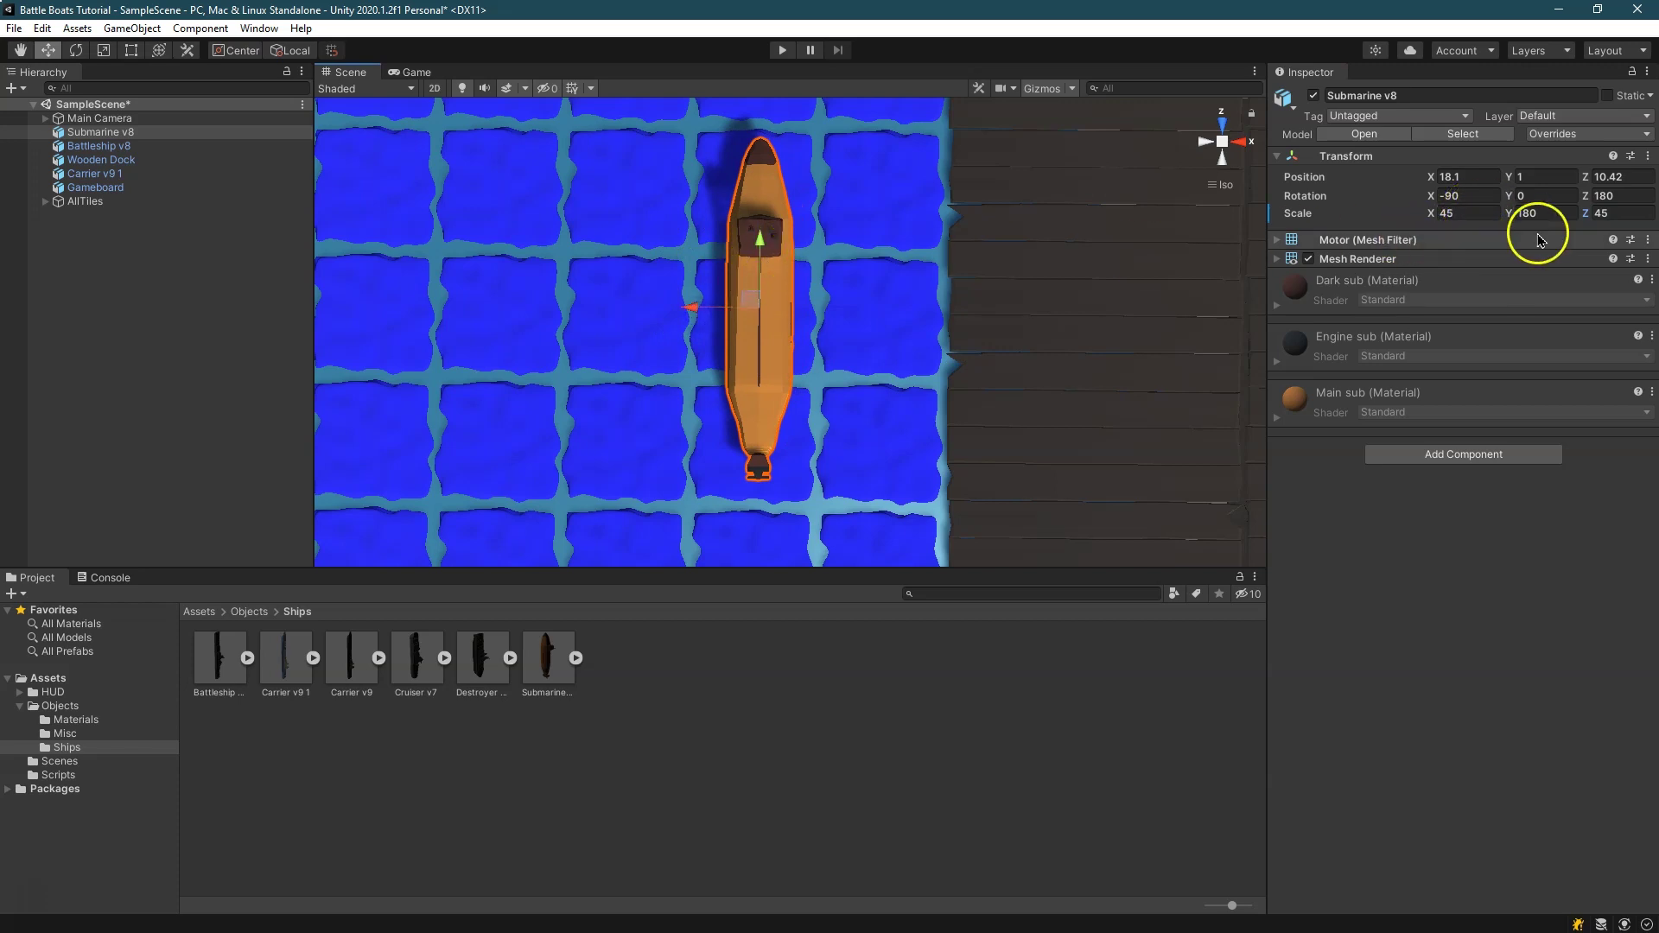
pyautogui.write('40')
pyautogui.press('Tab')
pyautogui.press('Tab')
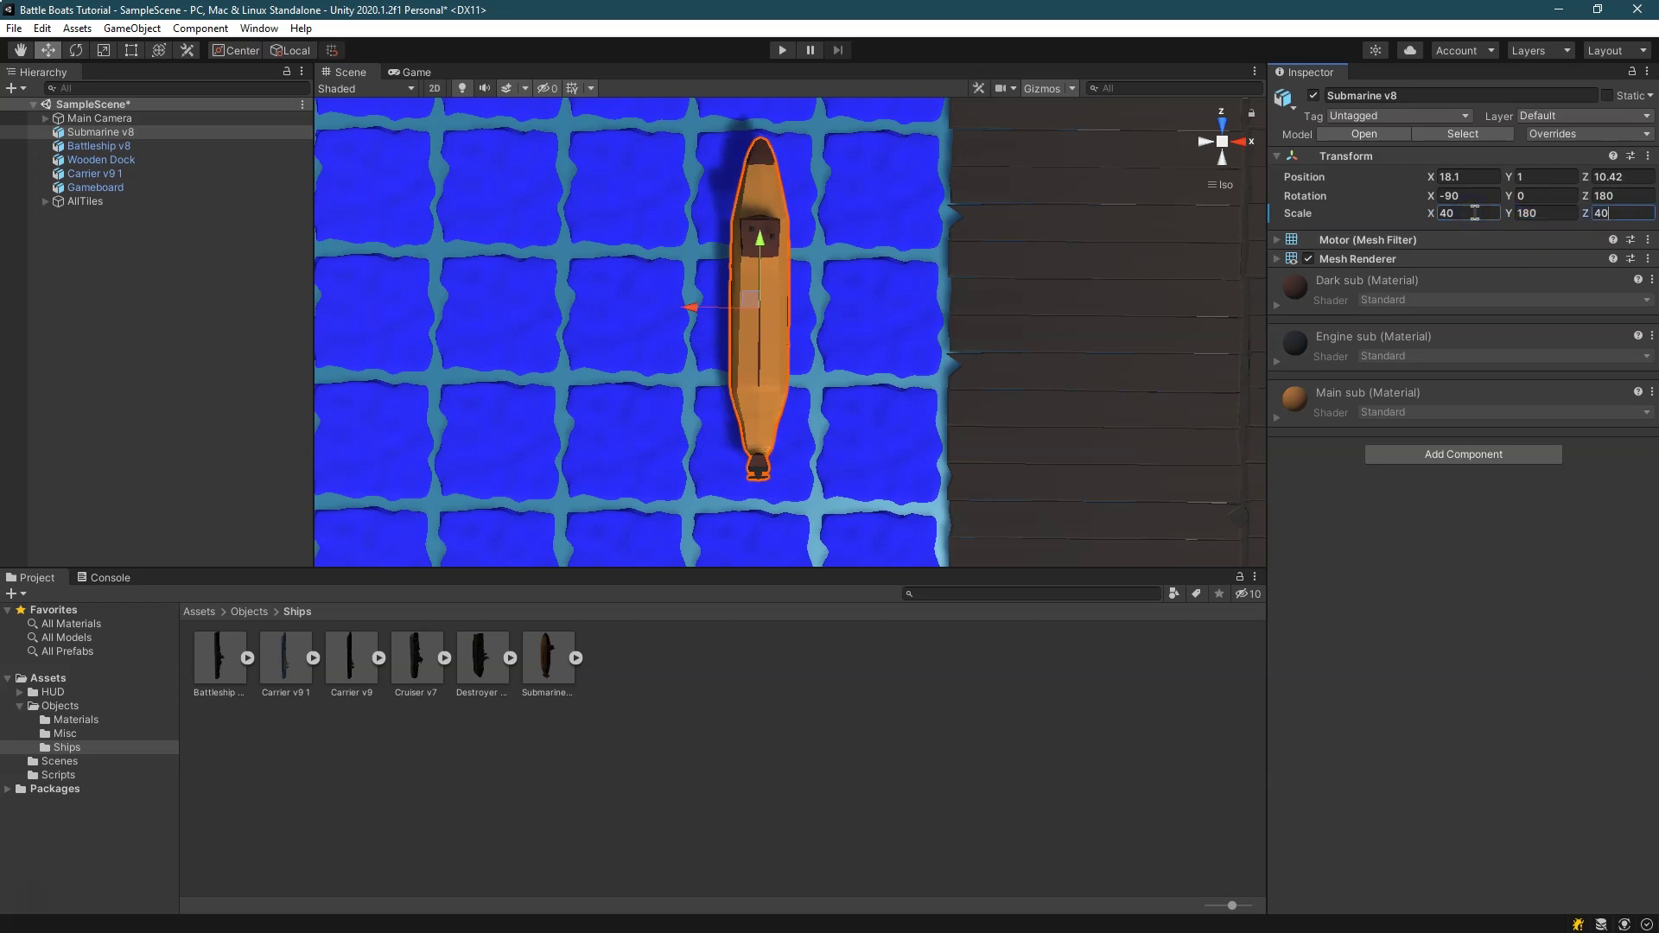
pyautogui.write('45')
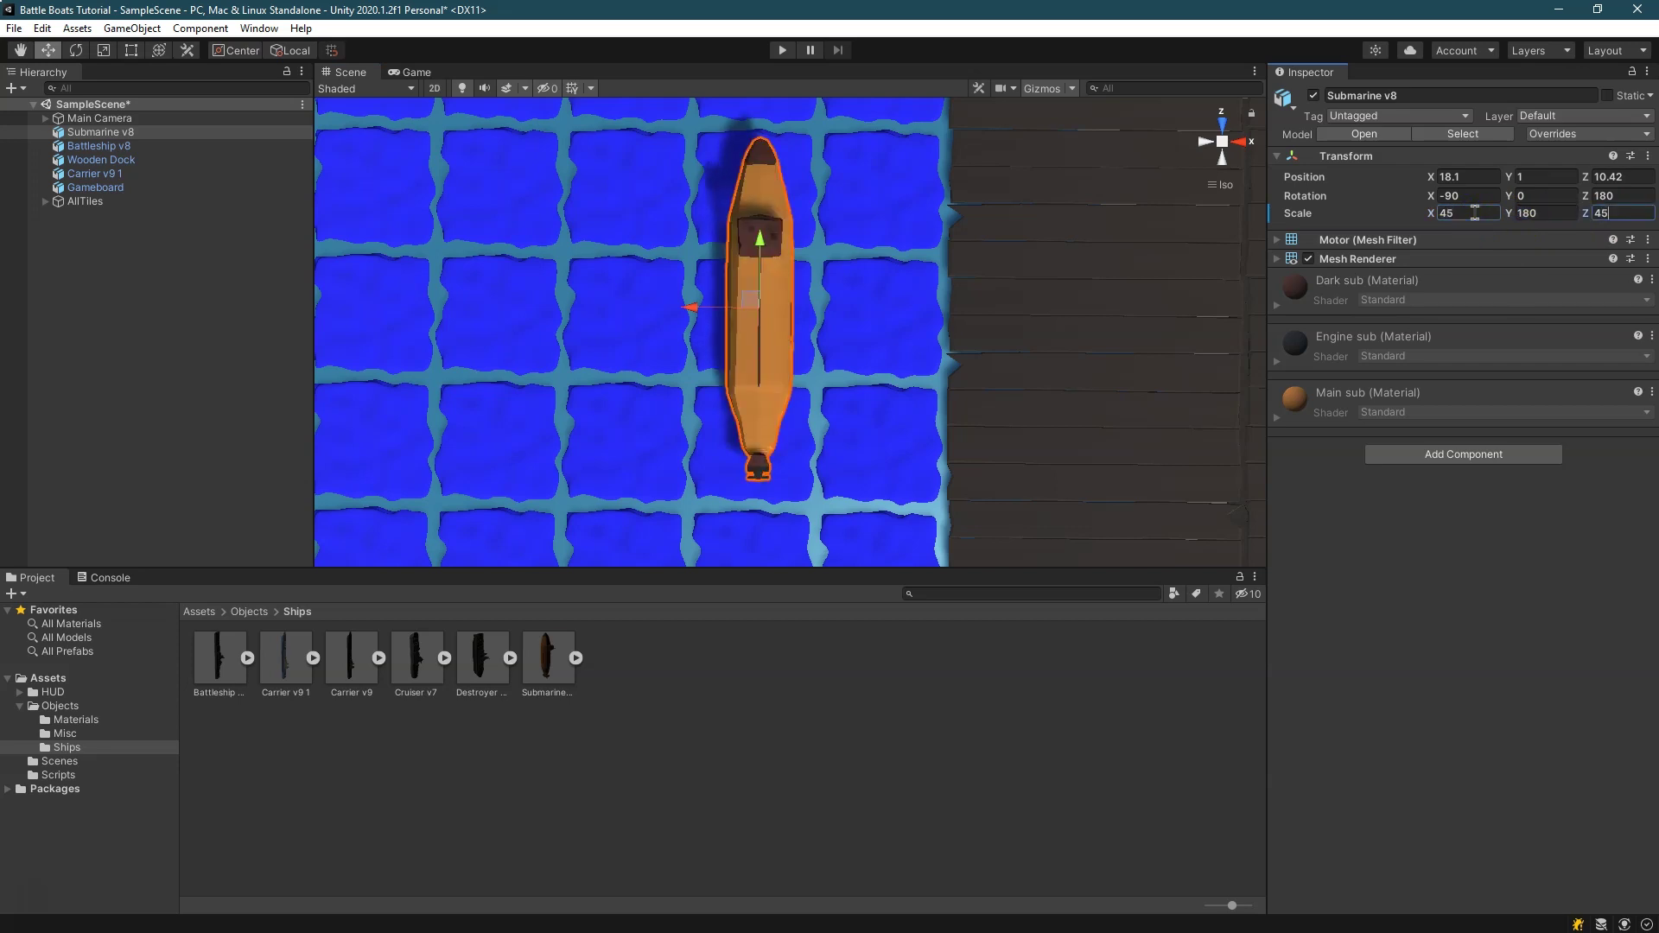
# Move the submarine onto the wooden dock beside the grey battleship, at about X 26.79 and Z 9.01
pyautogui.scroll(-5, 795, 303)
pyautogui.moveTo(773, 249); pyautogui.dragTo(781, 256)
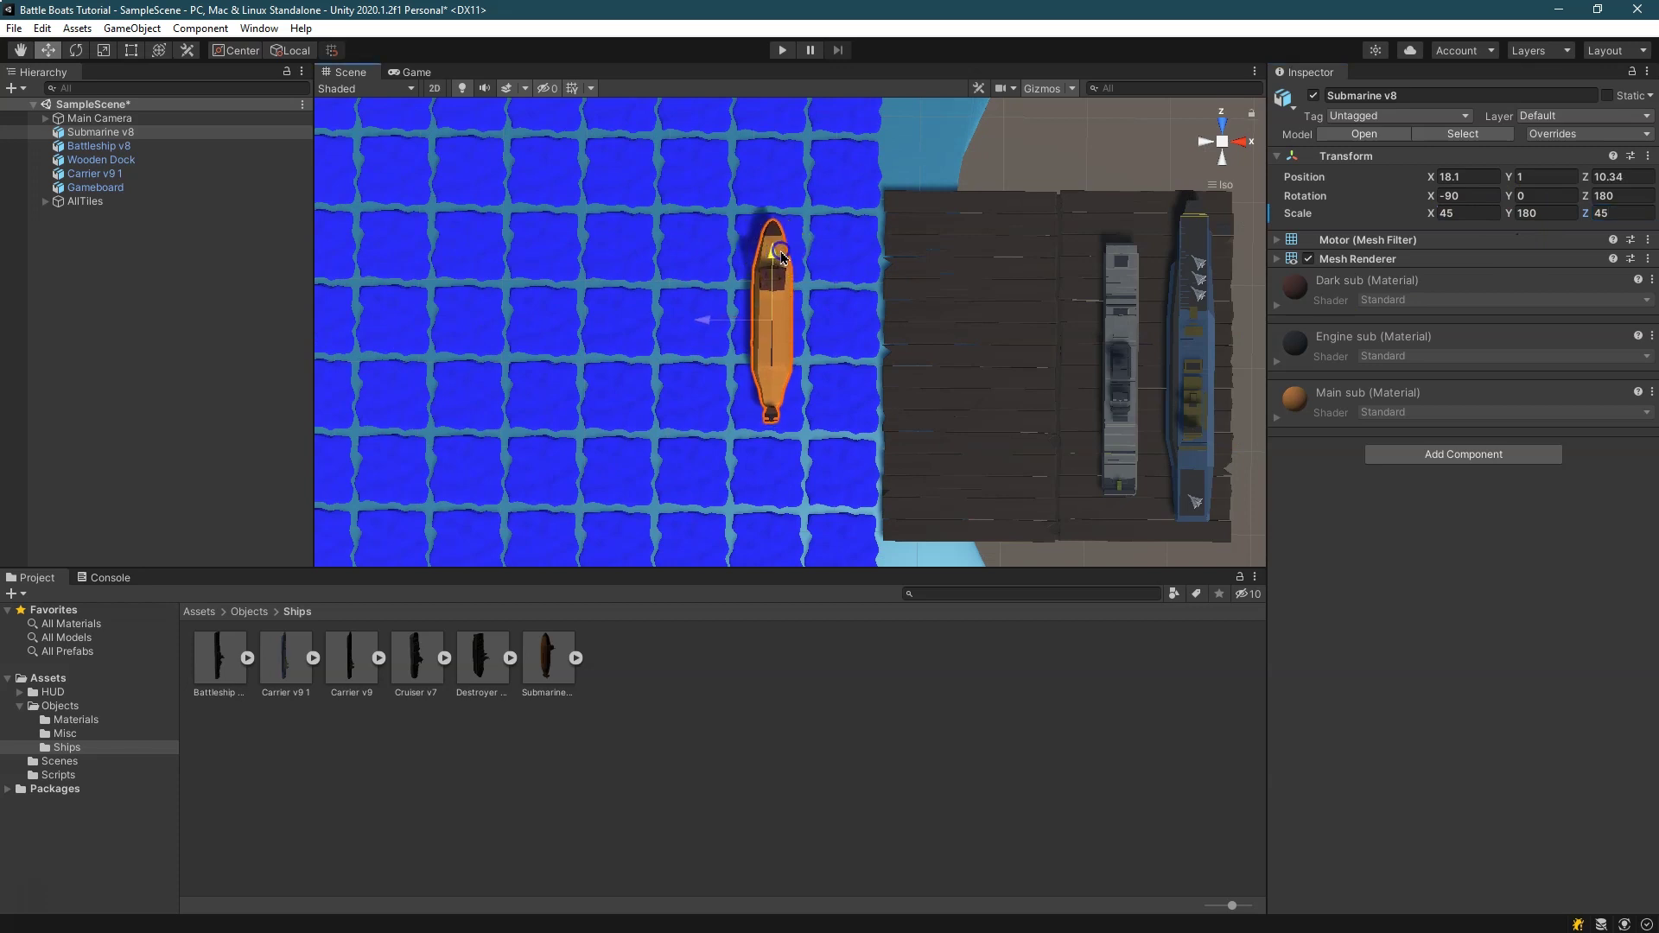
pyautogui.moveTo(724, 310); pyautogui.dragTo(1137, 204)
pyautogui.click(1042, 274)
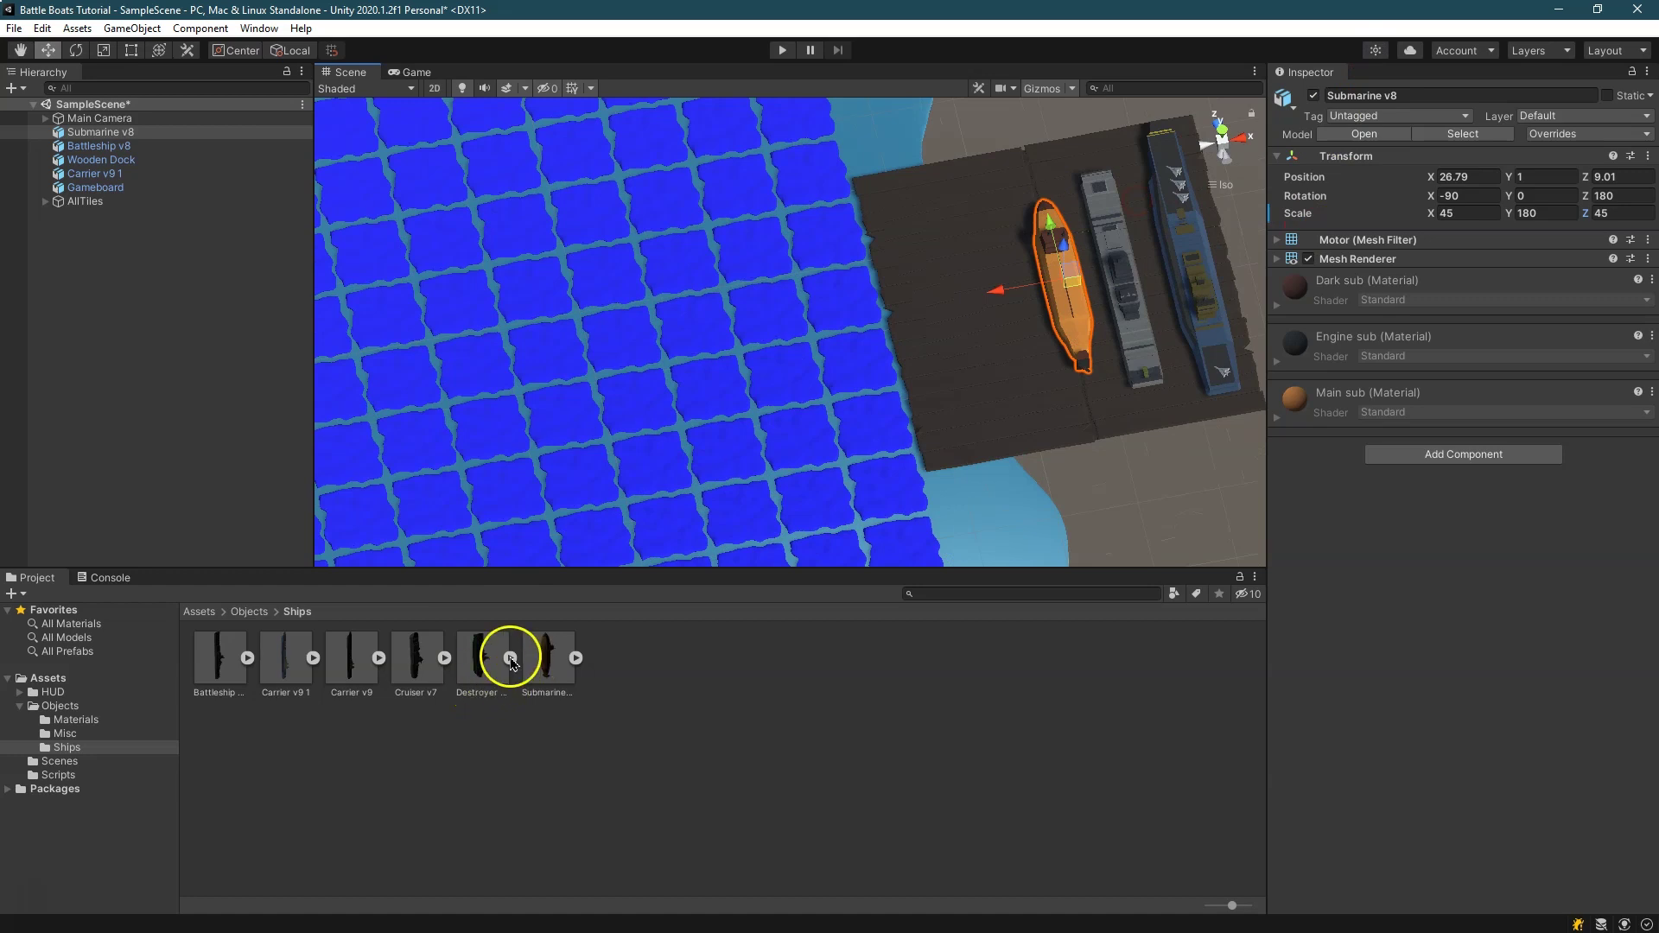
# Add the Cruiser v7 and Destroyer v3 models to the scene and line them up on the dock beside the submarine
pyautogui.moveTo(482, 712); pyautogui.dragTo(1004, 316)
pyautogui.moveTo(458, 700); pyautogui.dragTo(965, 414)
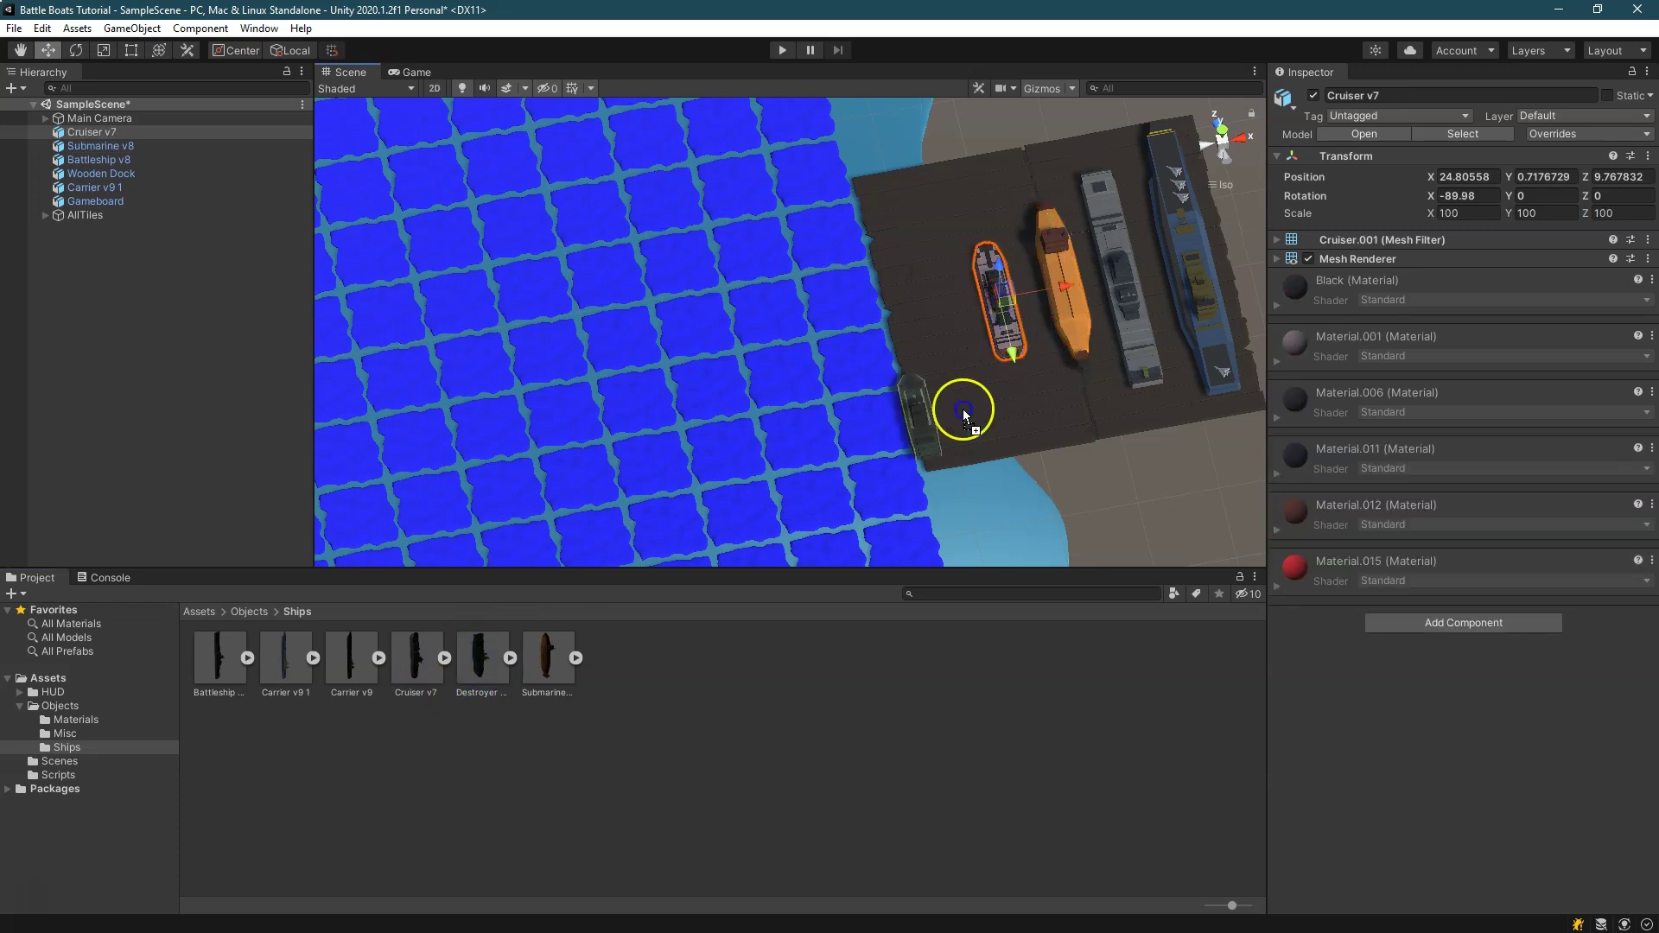
pyautogui.moveTo(910, 309); pyautogui.dragTo(931, 316)
# Add a Rigidbody with rotation frozen on X, Y and Z, and a Box Collider, to the submarine
pyautogui.click(1067, 333)
pyautogui.click(1430, 453)
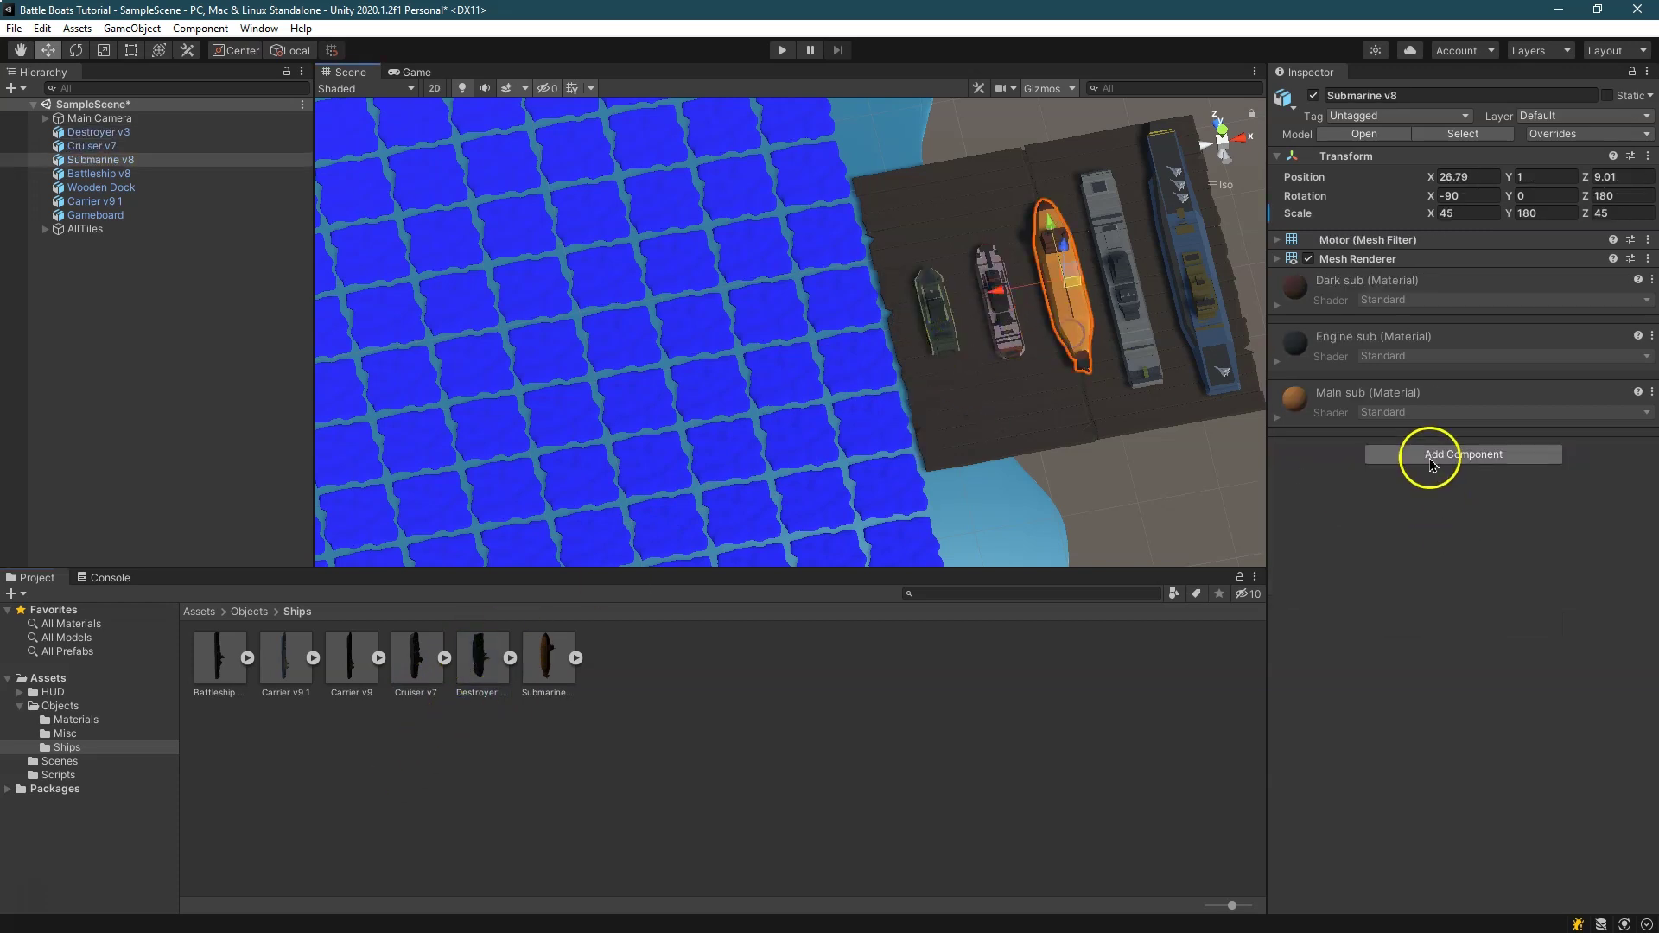
pyautogui.write('ri')
pyautogui.click(1416, 516)
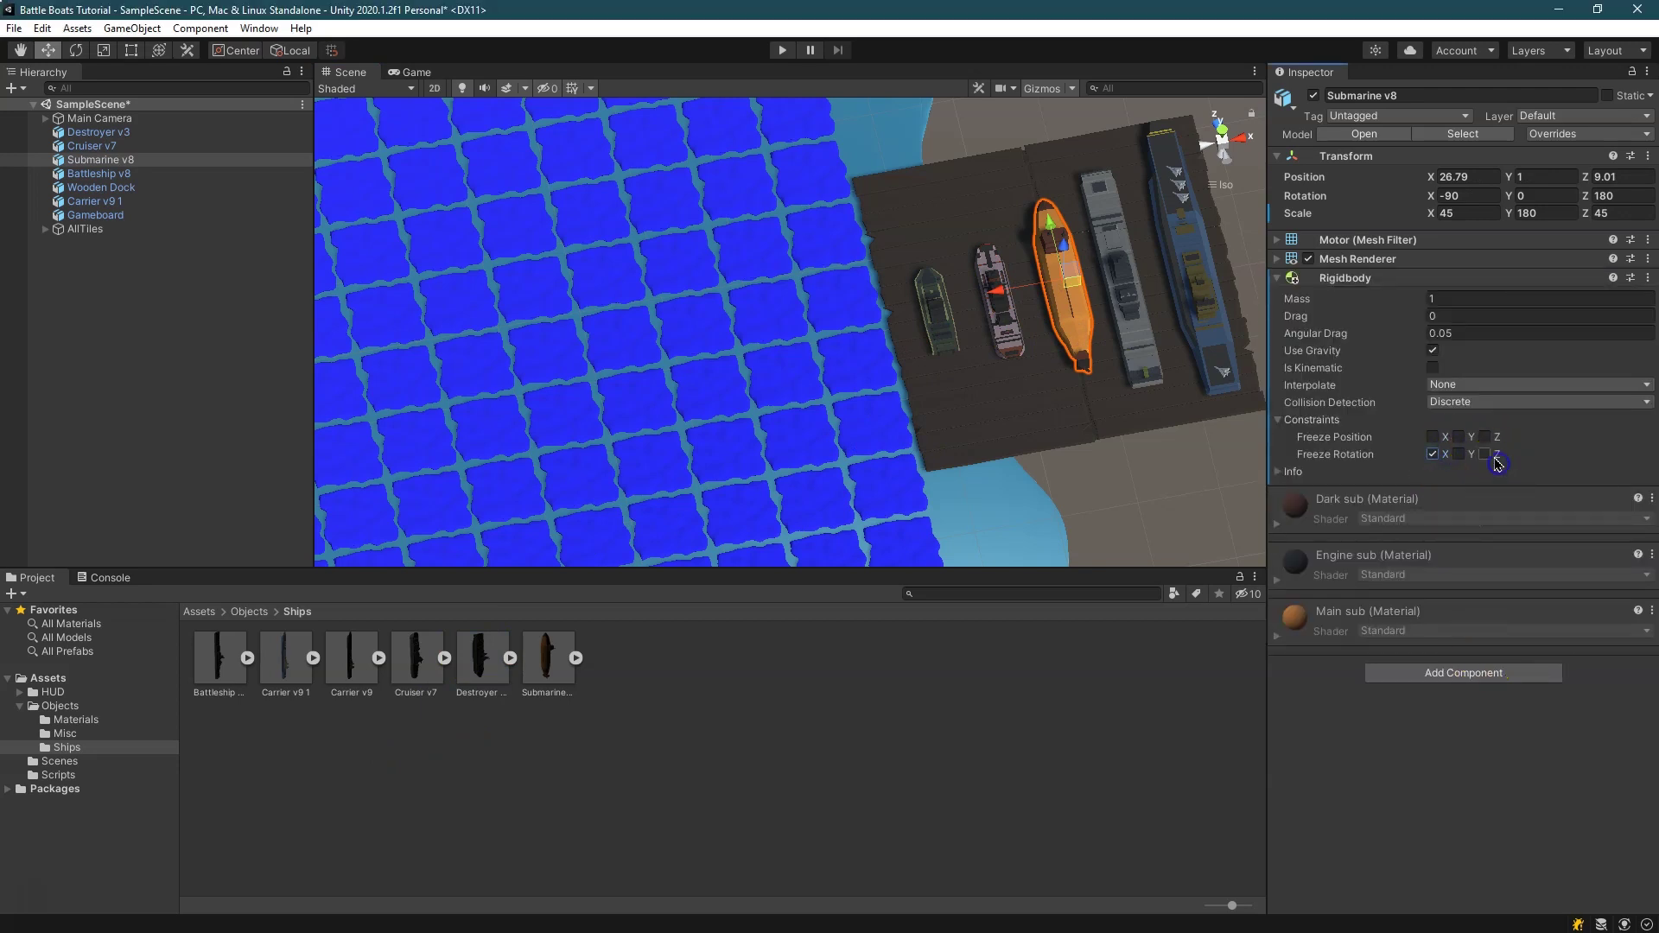
pyautogui.click(1511, 672)
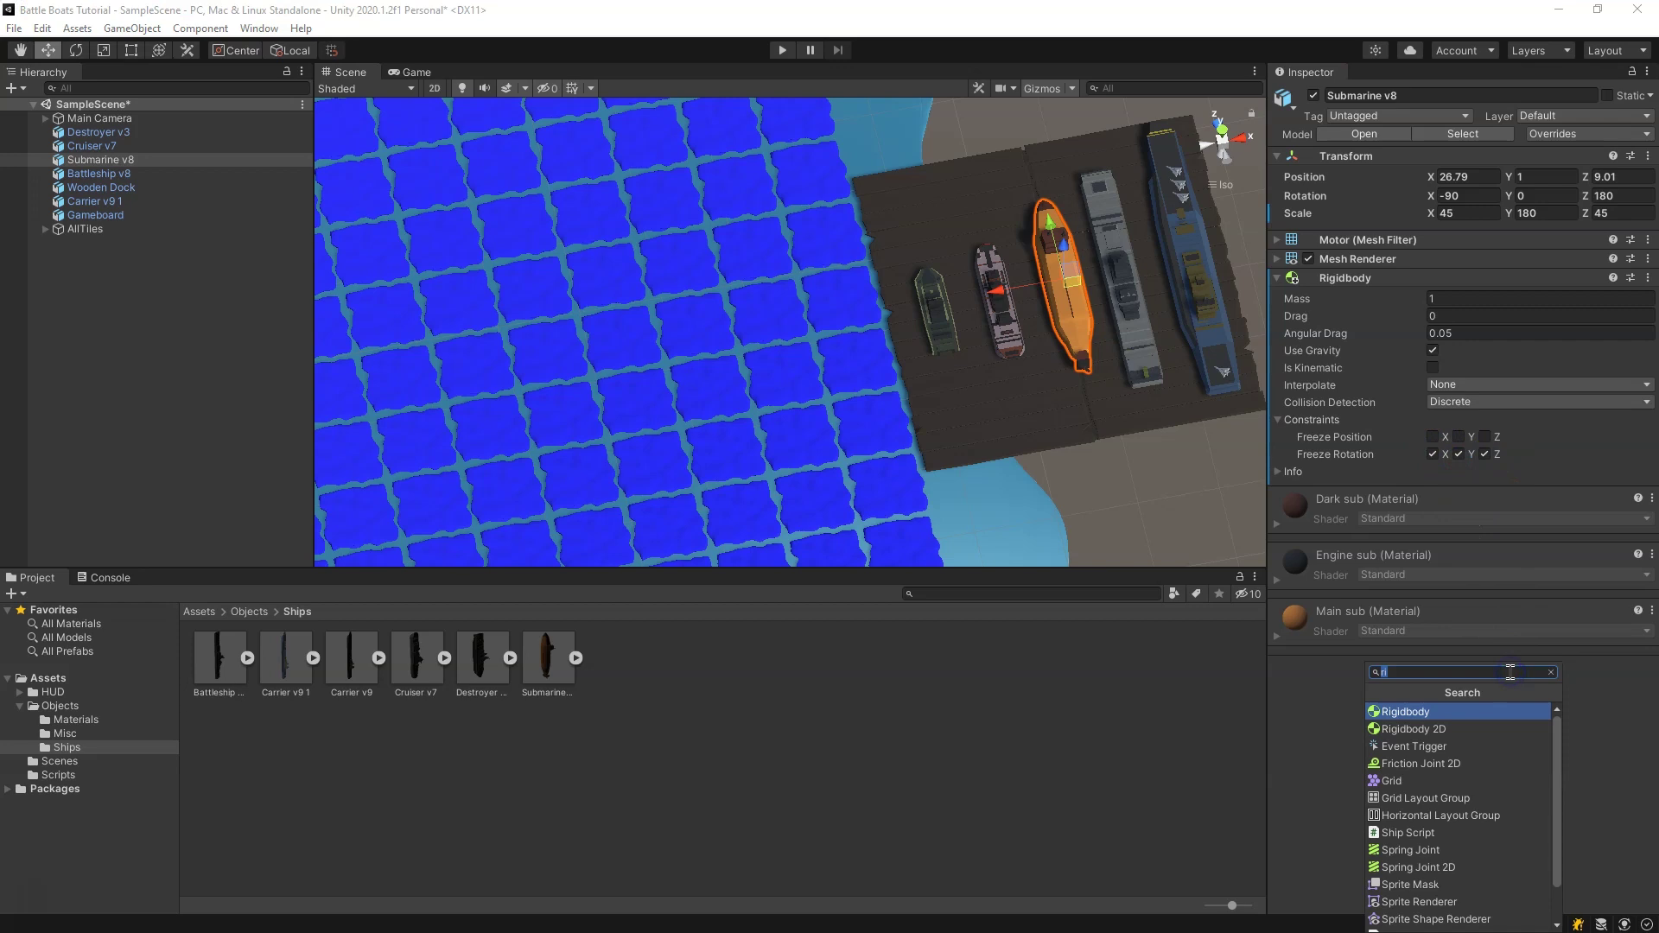
pyautogui.write('box')
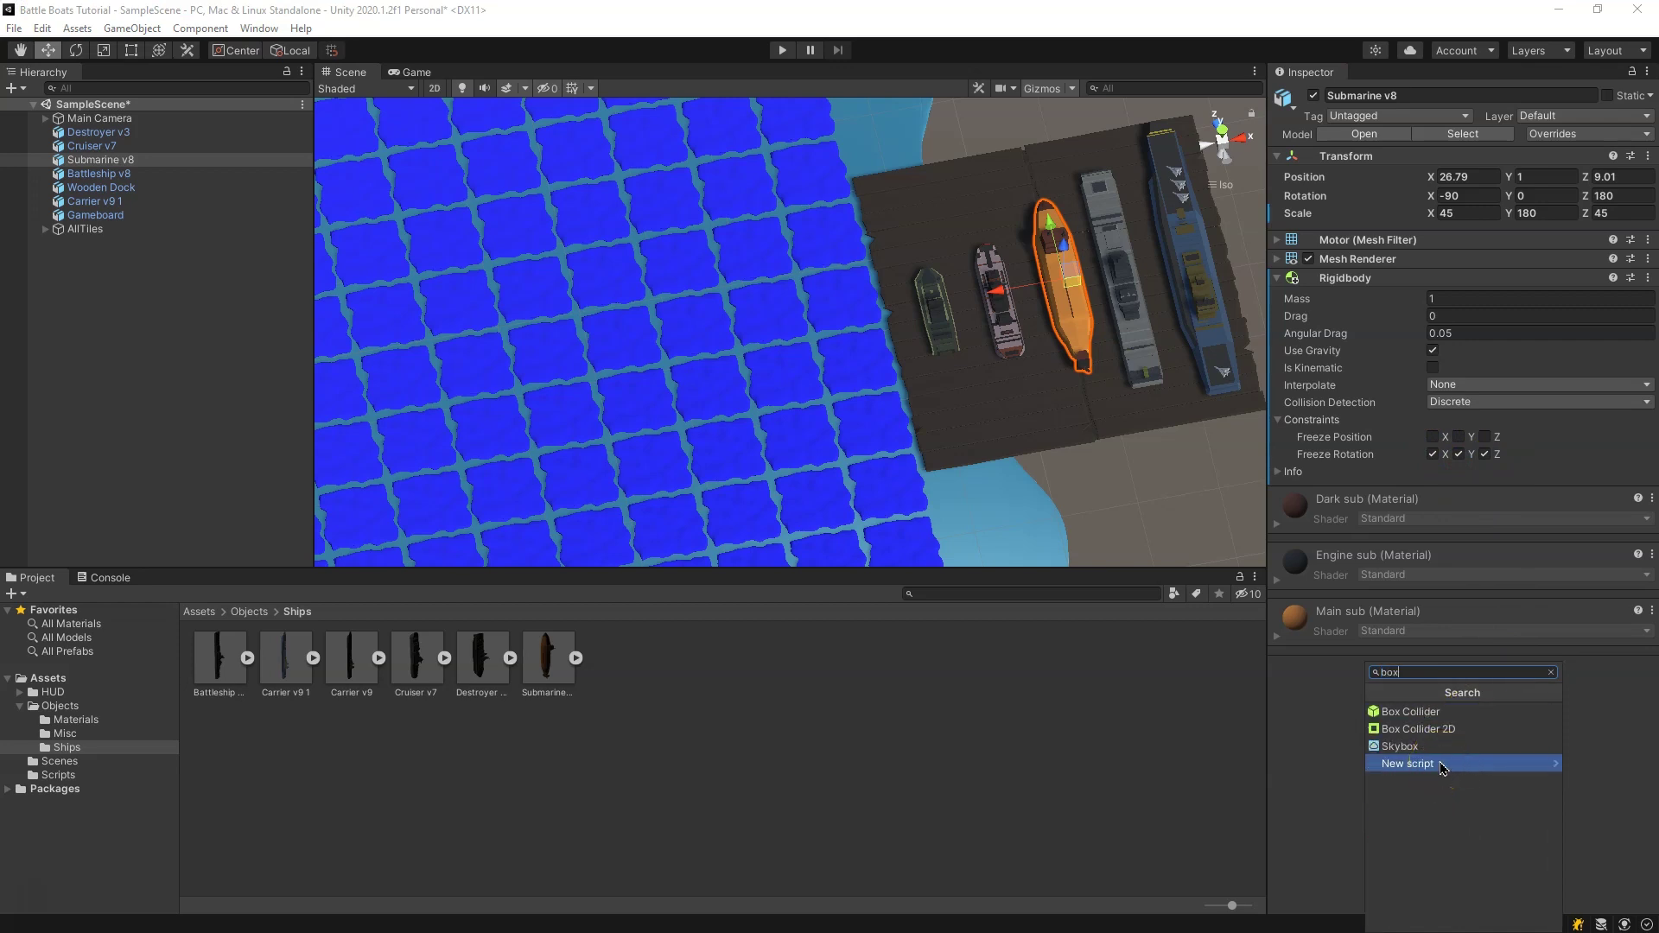
pyautogui.click(1410, 711)
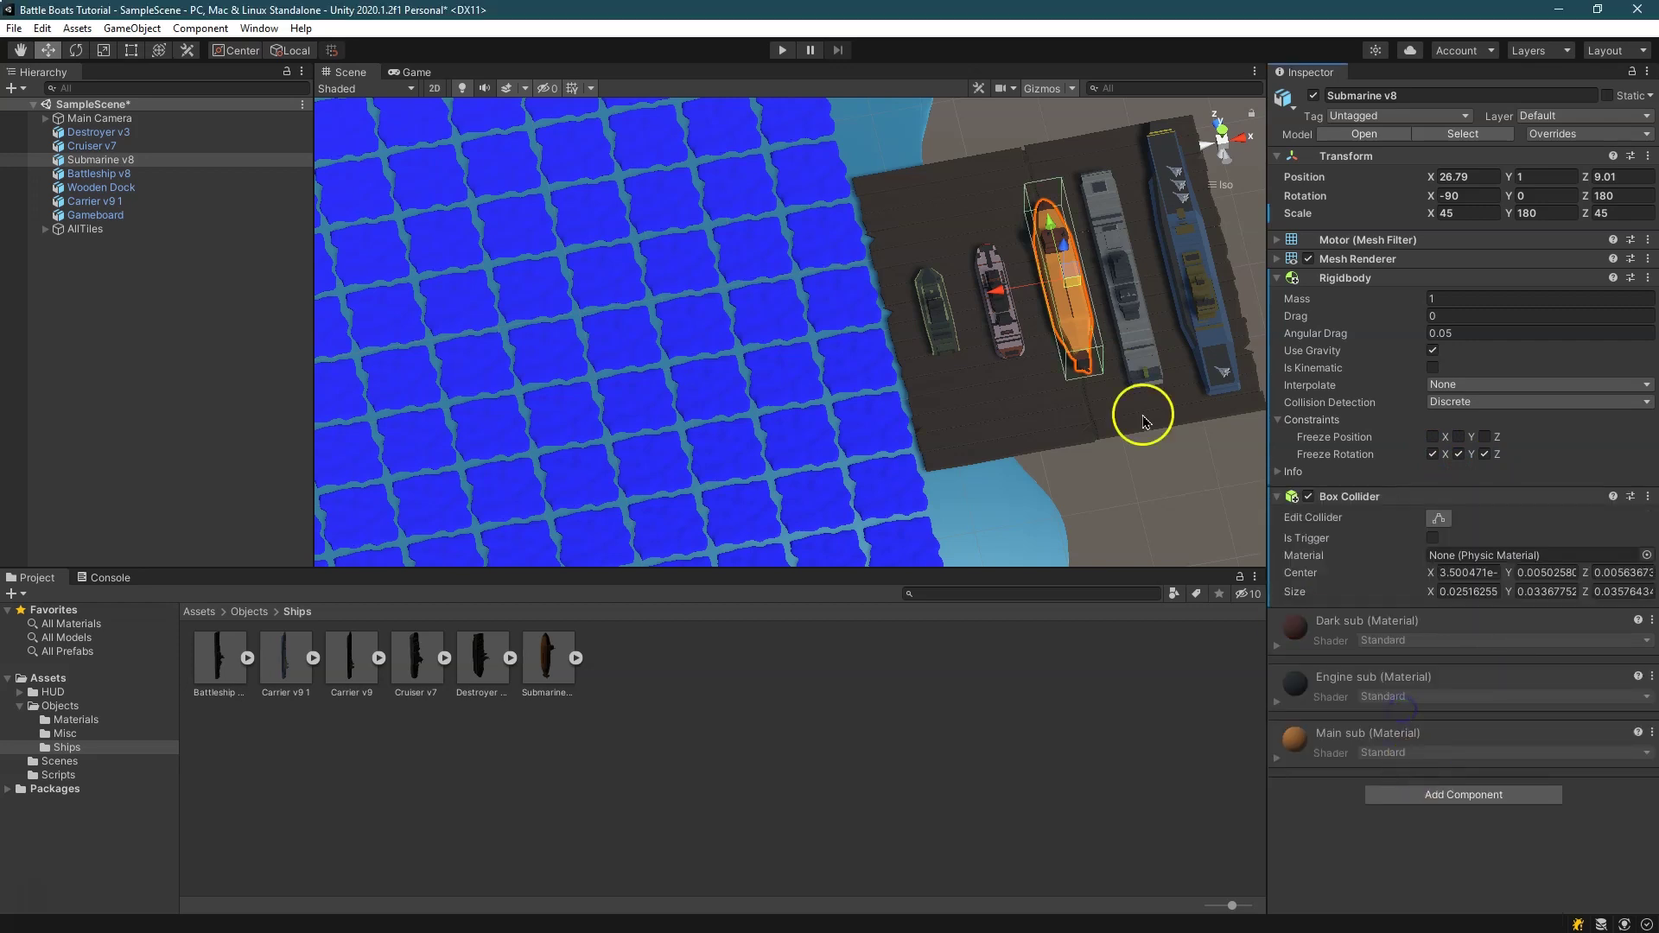
# Move the cruiser from the dock onto the gameboard tiles, at about X 17.69 and Z 10.57
pyautogui.click(1021, 339)
pyautogui.moveTo(1069, 282); pyautogui.dragTo(831, 319)
pyautogui.moveTo(798, 219); pyautogui.dragTo(671, 310, button='right')
pyautogui.click(1224, 153)
pyautogui.scroll(2, 734, 394)
pyautogui.click(915, 192)
pyautogui.click(1224, 143)
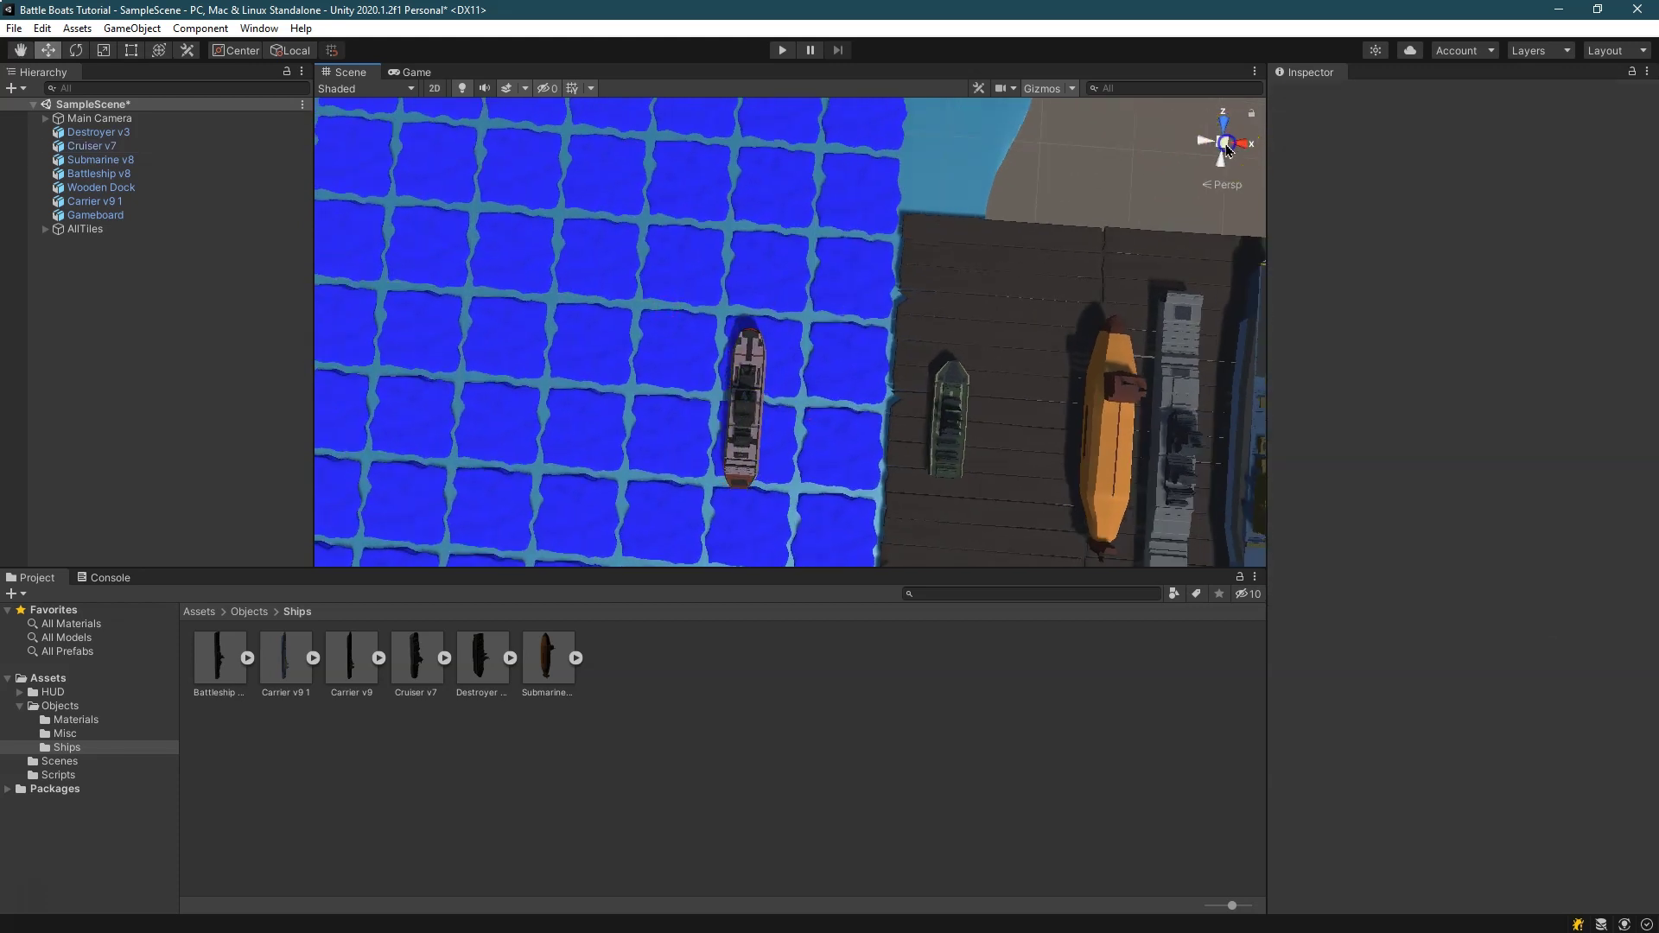
pyautogui.click(751, 456)
pyautogui.moveTo(743, 463); pyautogui.dragTo(756, 427)
# Try a scale of 125 on all axes of the cruiser
pyautogui.click(1459, 211)
pyautogui.write('125')
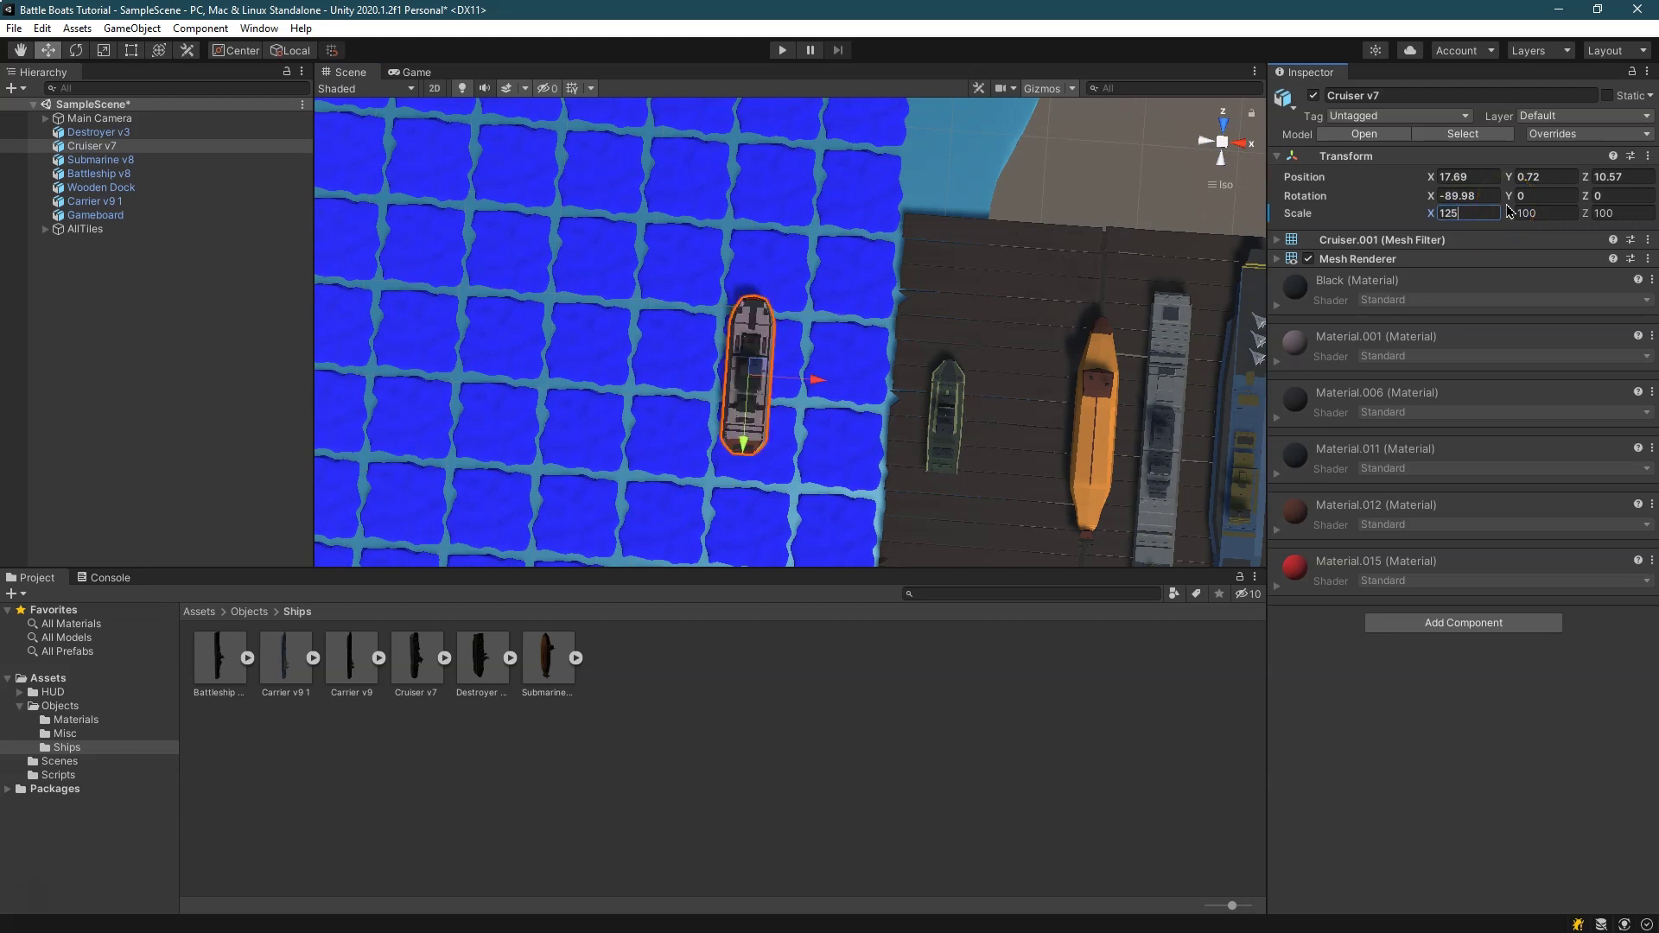
pyautogui.press('Tab')
pyautogui.write('125')
pyautogui.press('Tab')
pyautogui.write('125')
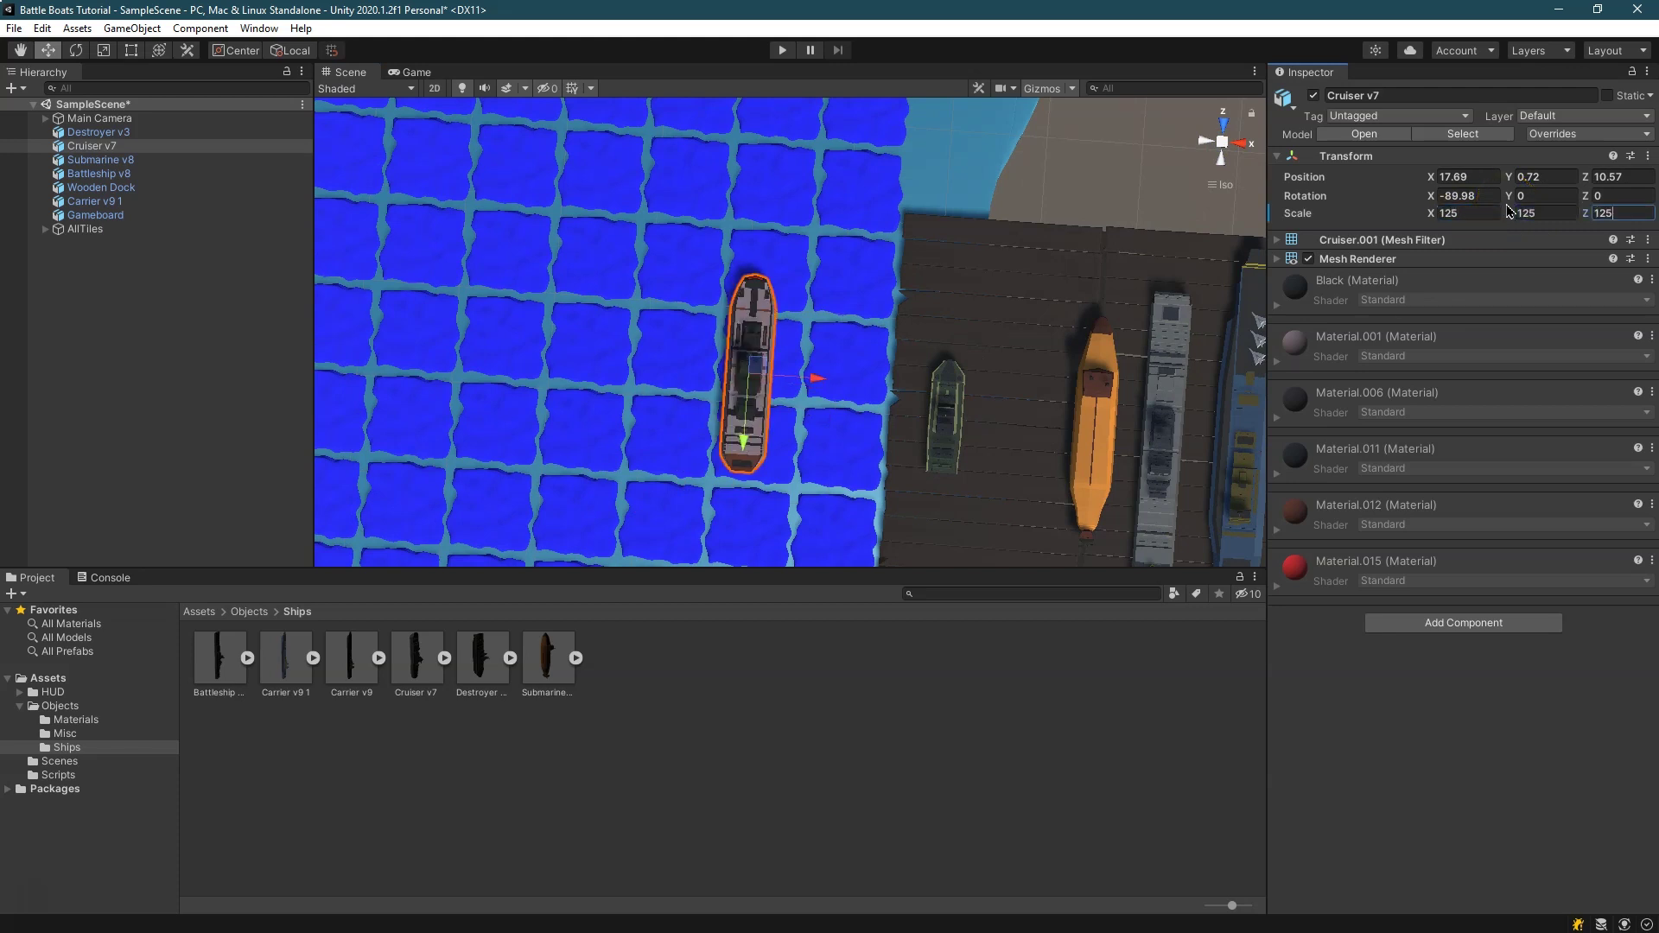
# Move the cruiser to about X 18.08 and Z 11, and set its scale to 135 on all axes
pyautogui.moveTo(810, 378); pyautogui.dragTo(826, 379)
pyautogui.moveTo(759, 443); pyautogui.dragTo(765, 421)
pyautogui.click(1467, 212)
pyautogui.write('135')
pyautogui.press('Tab')
pyautogui.write('135')
pyautogui.press('Tab')
pyautogui.write('135')
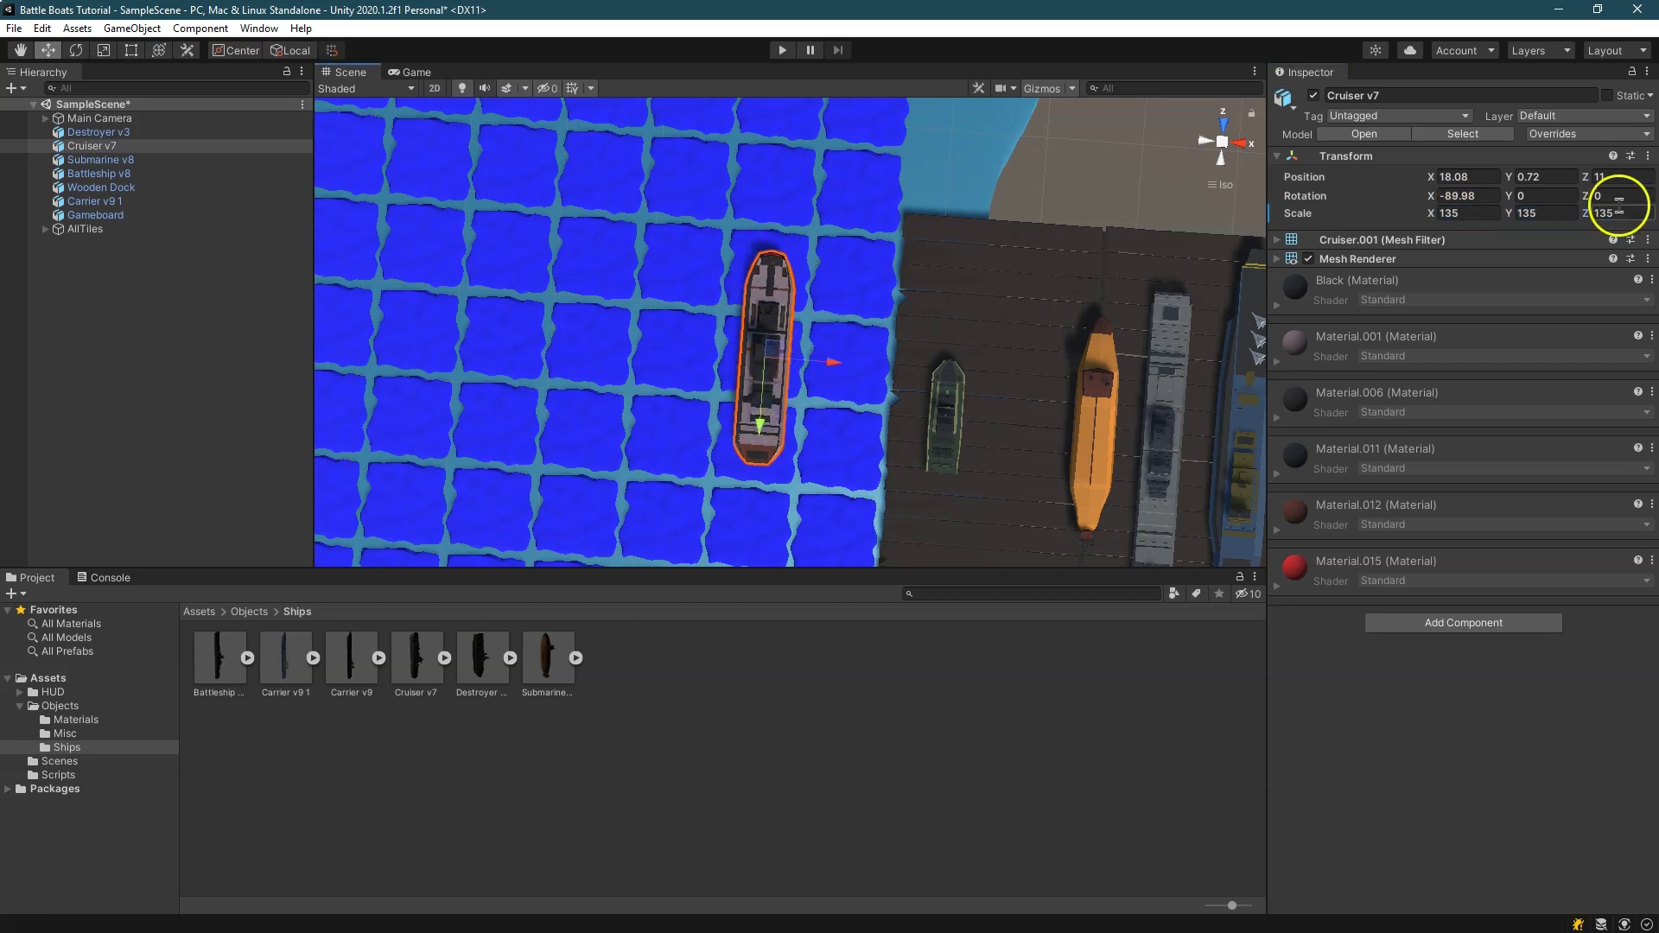
# Set the cruiser's X rotation to -90, try a Y rotation of 180 and return it to 0
pyautogui.write('-90')
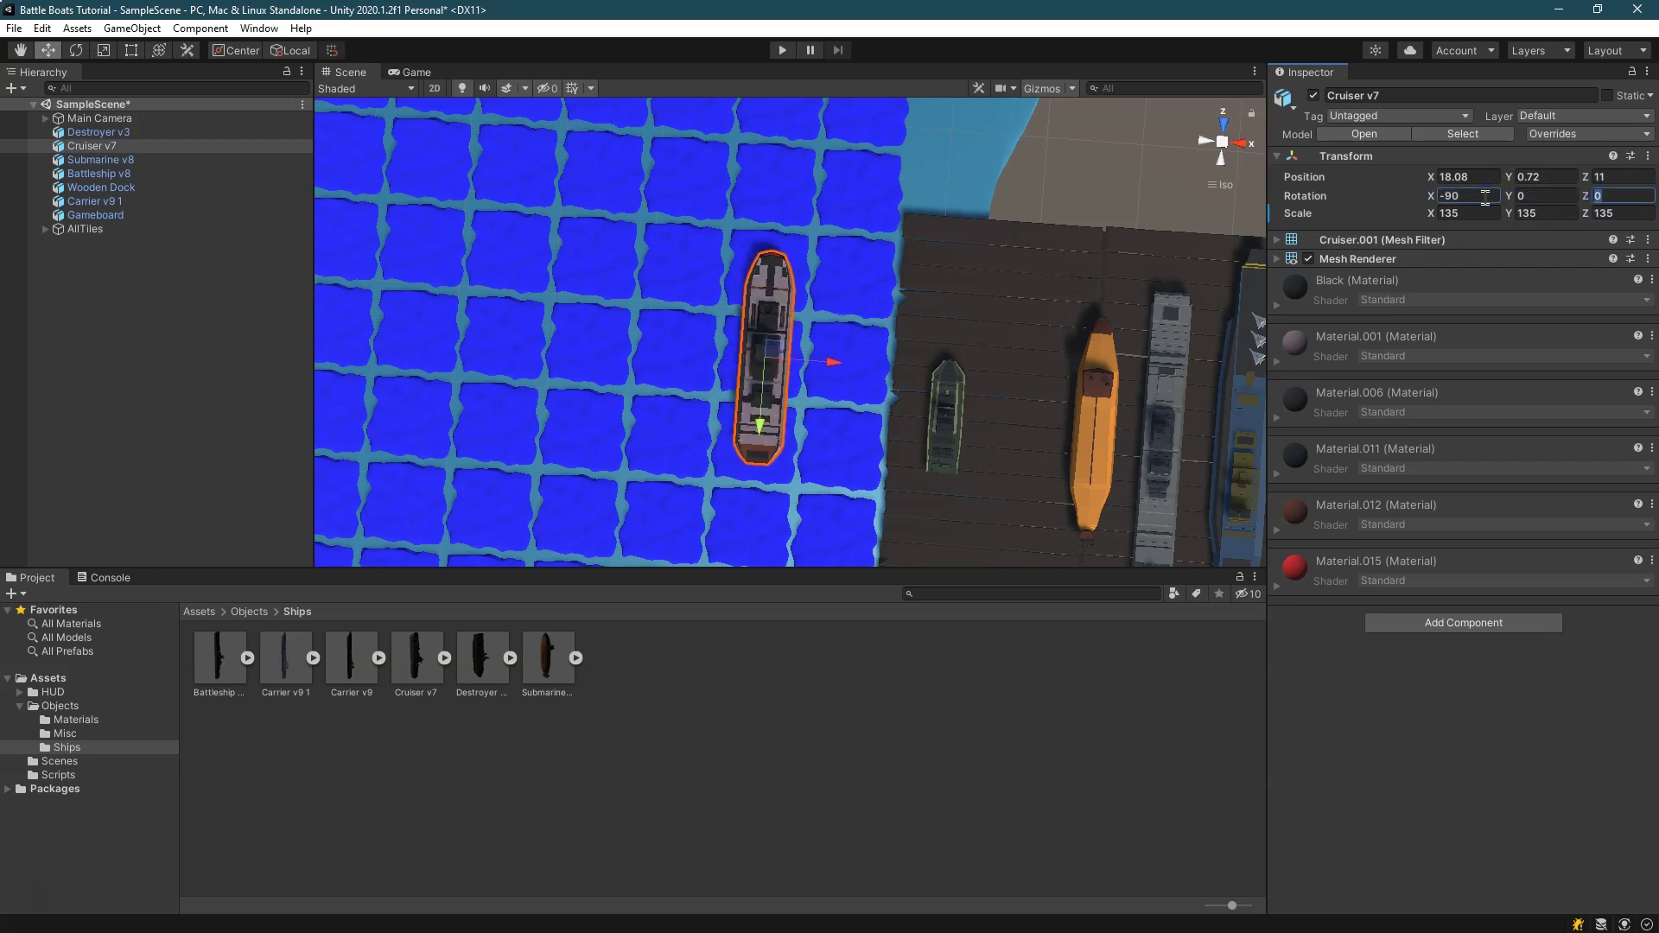
pyautogui.click(1543, 198)
pyautogui.write('180')
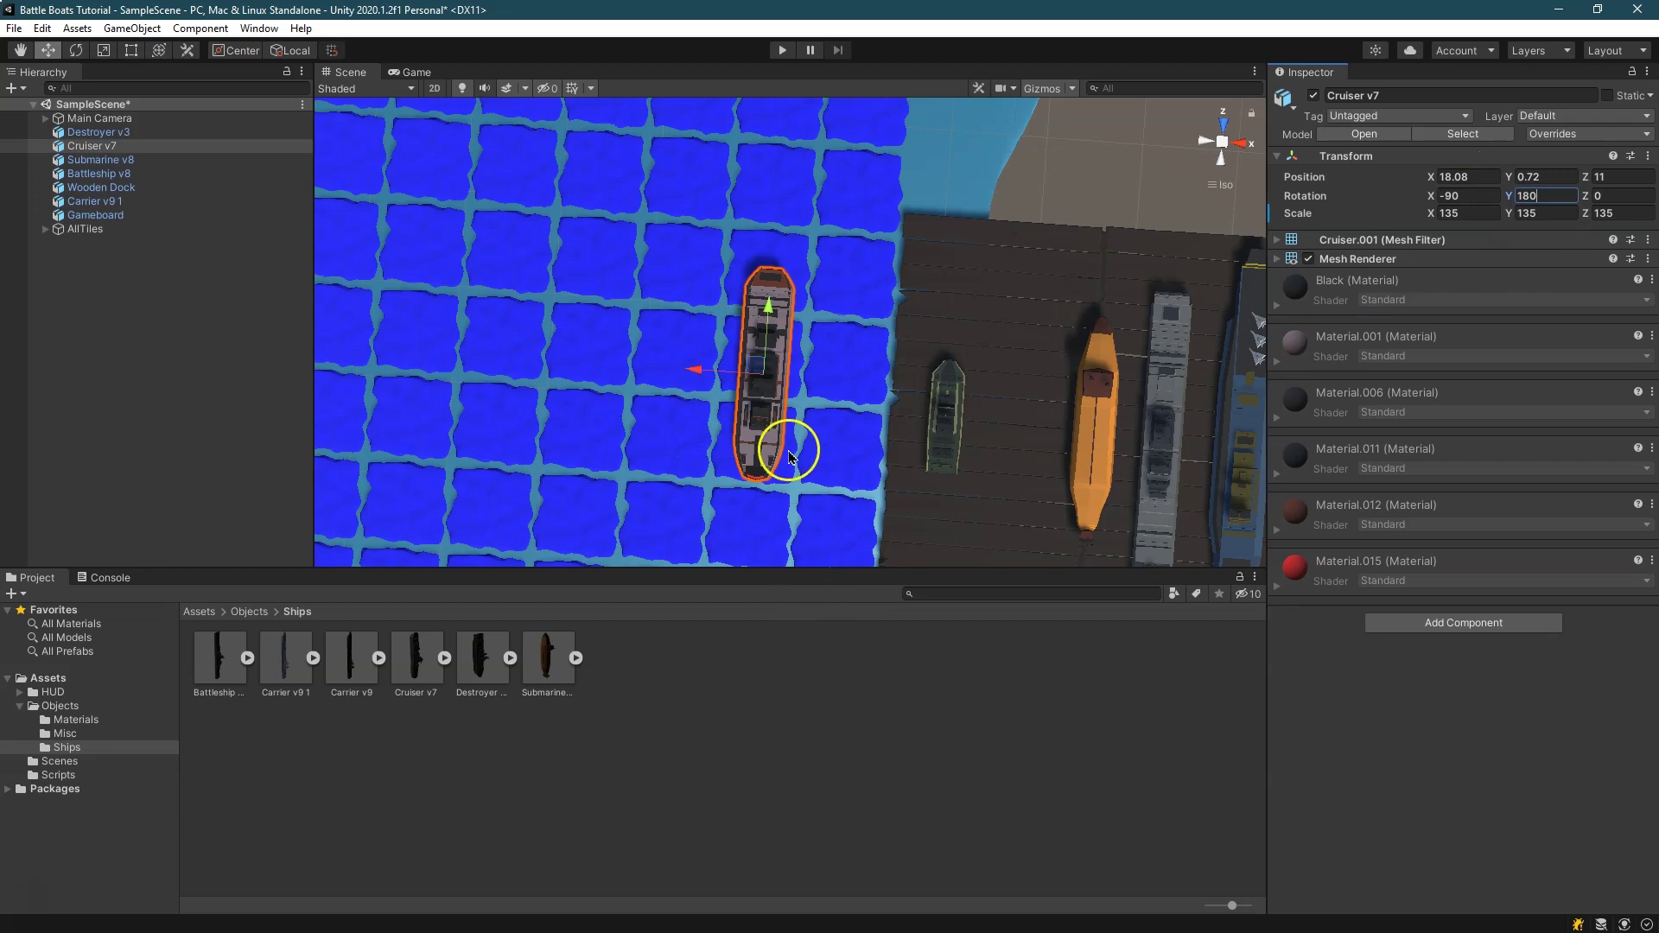
pyautogui.moveTo(1558, 192); pyautogui.dragTo(1468, 192)
pyautogui.write('0')
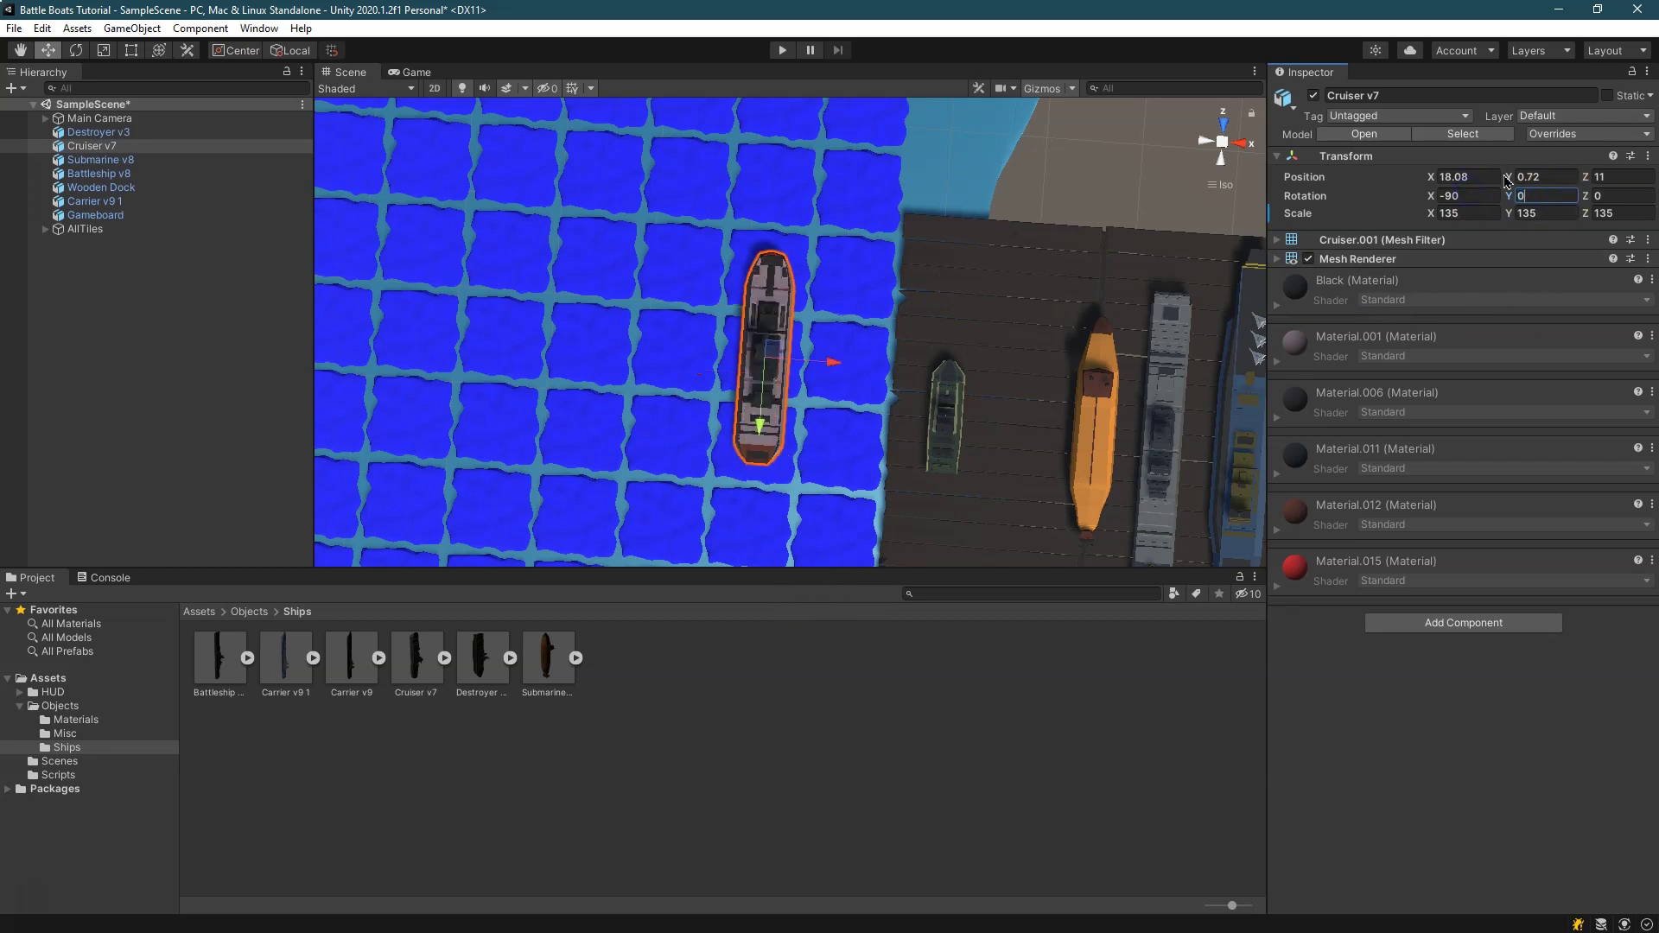
# Move the cruiser back onto the dock between the destroyer and the submarine, at about X 25.03 and Z 9.59
pyautogui.moveTo(831, 361); pyautogui.dragTo(1099, 380)
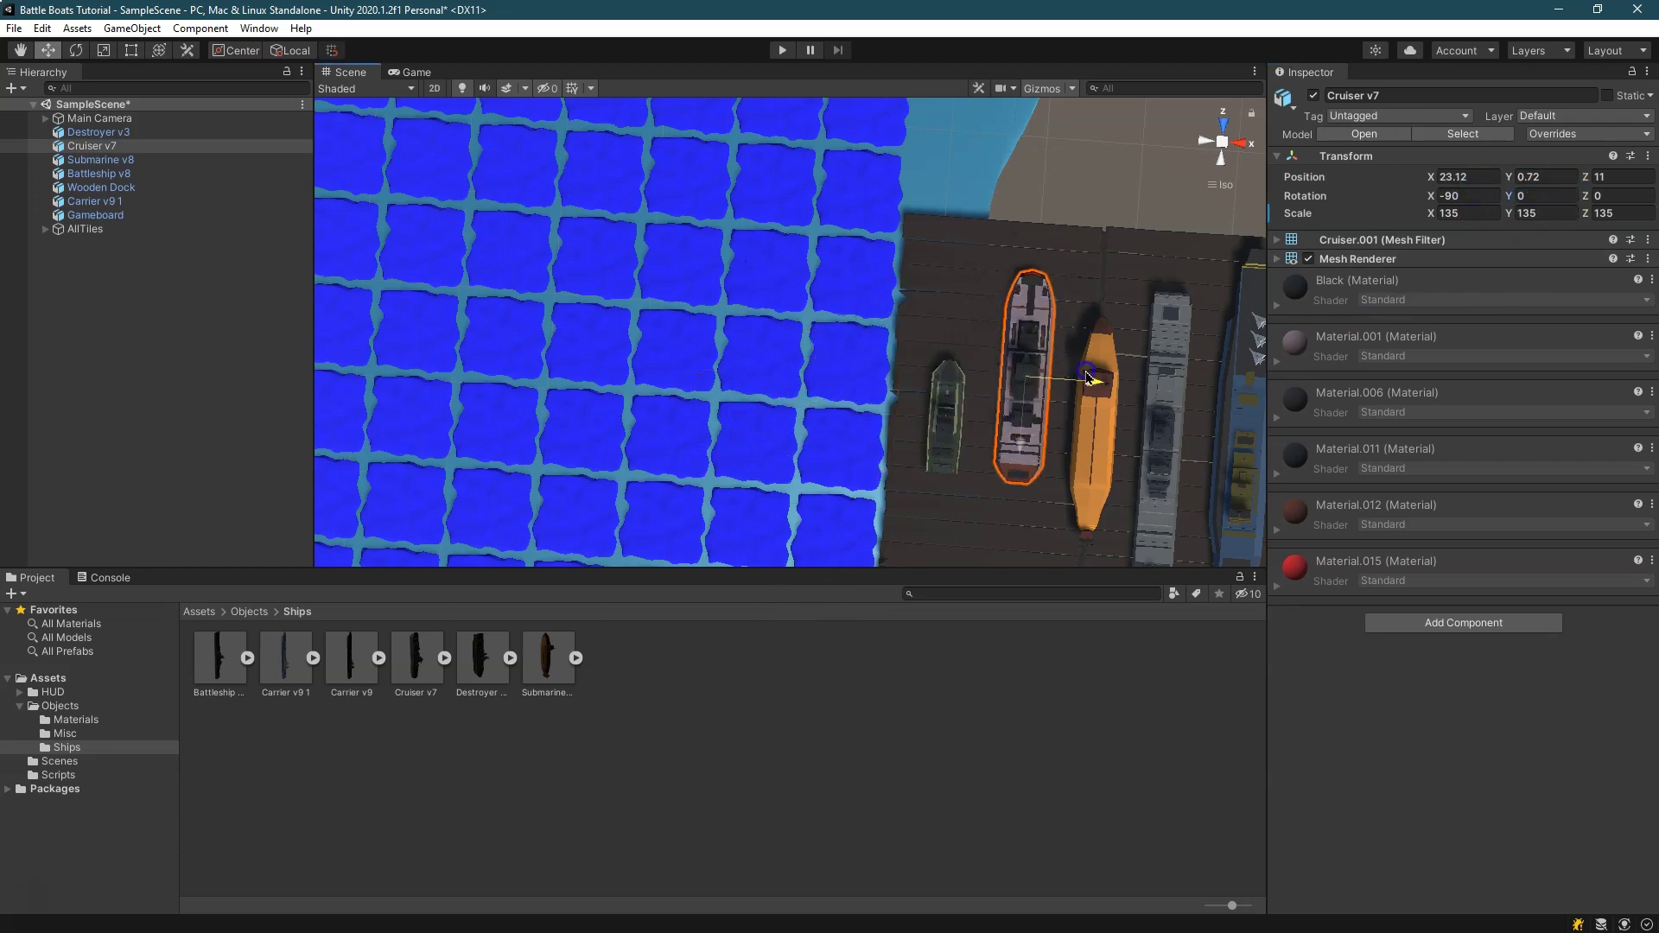
pyautogui.moveTo(1019, 451); pyautogui.dragTo(1022, 505)
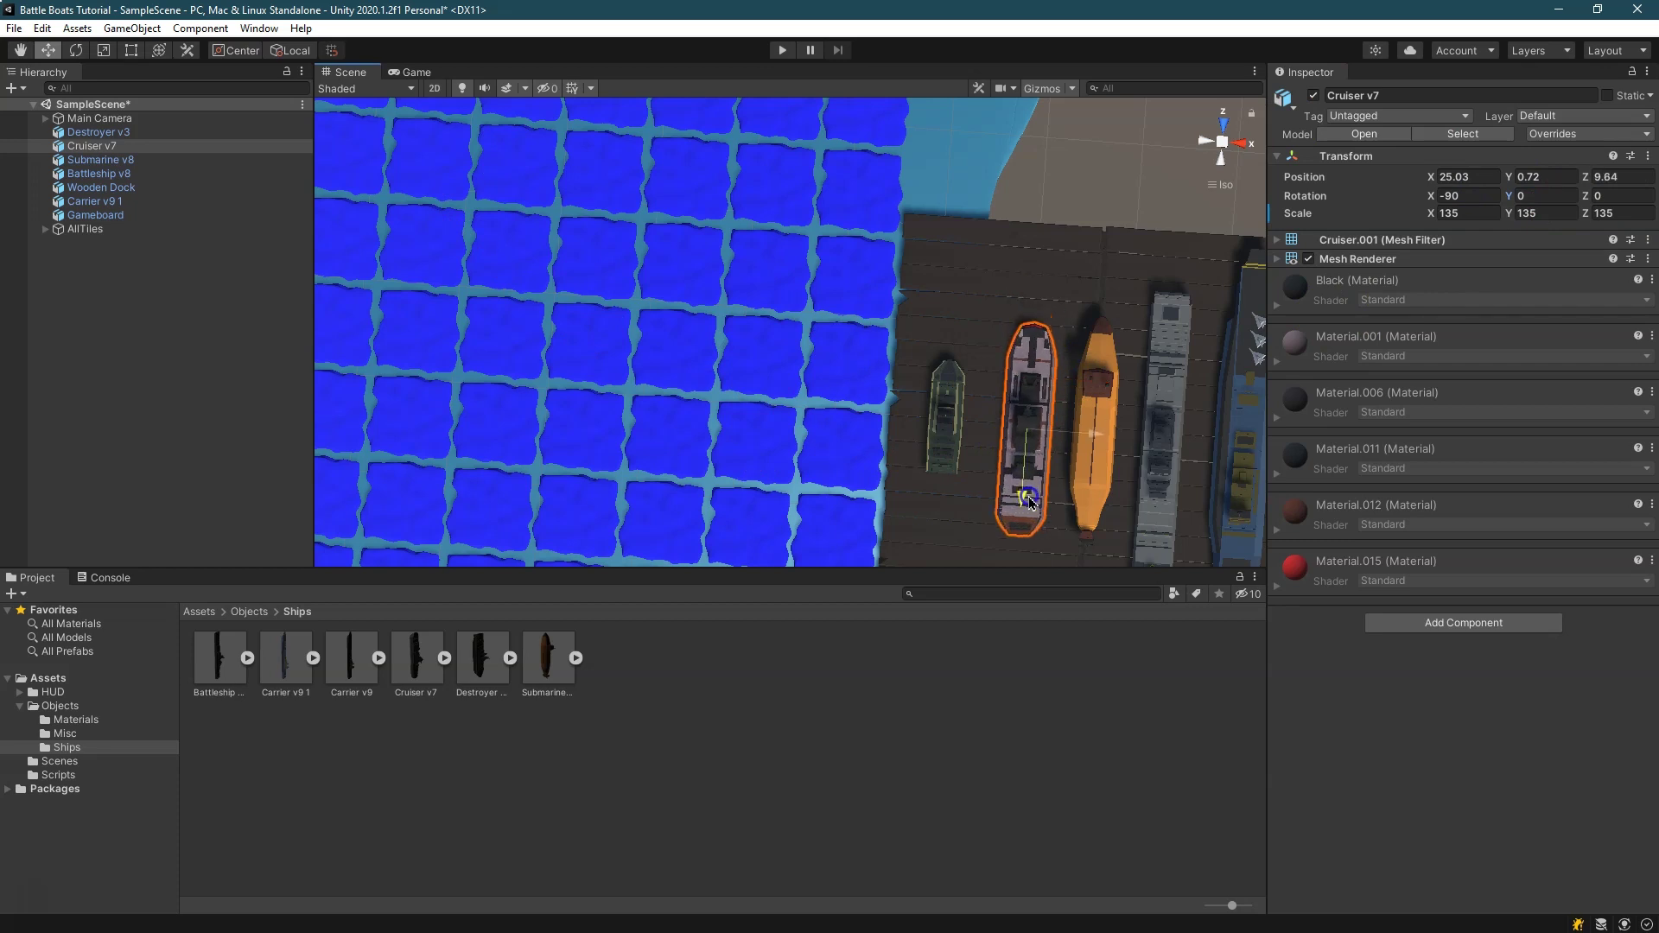
pyautogui.click(1558, 179)
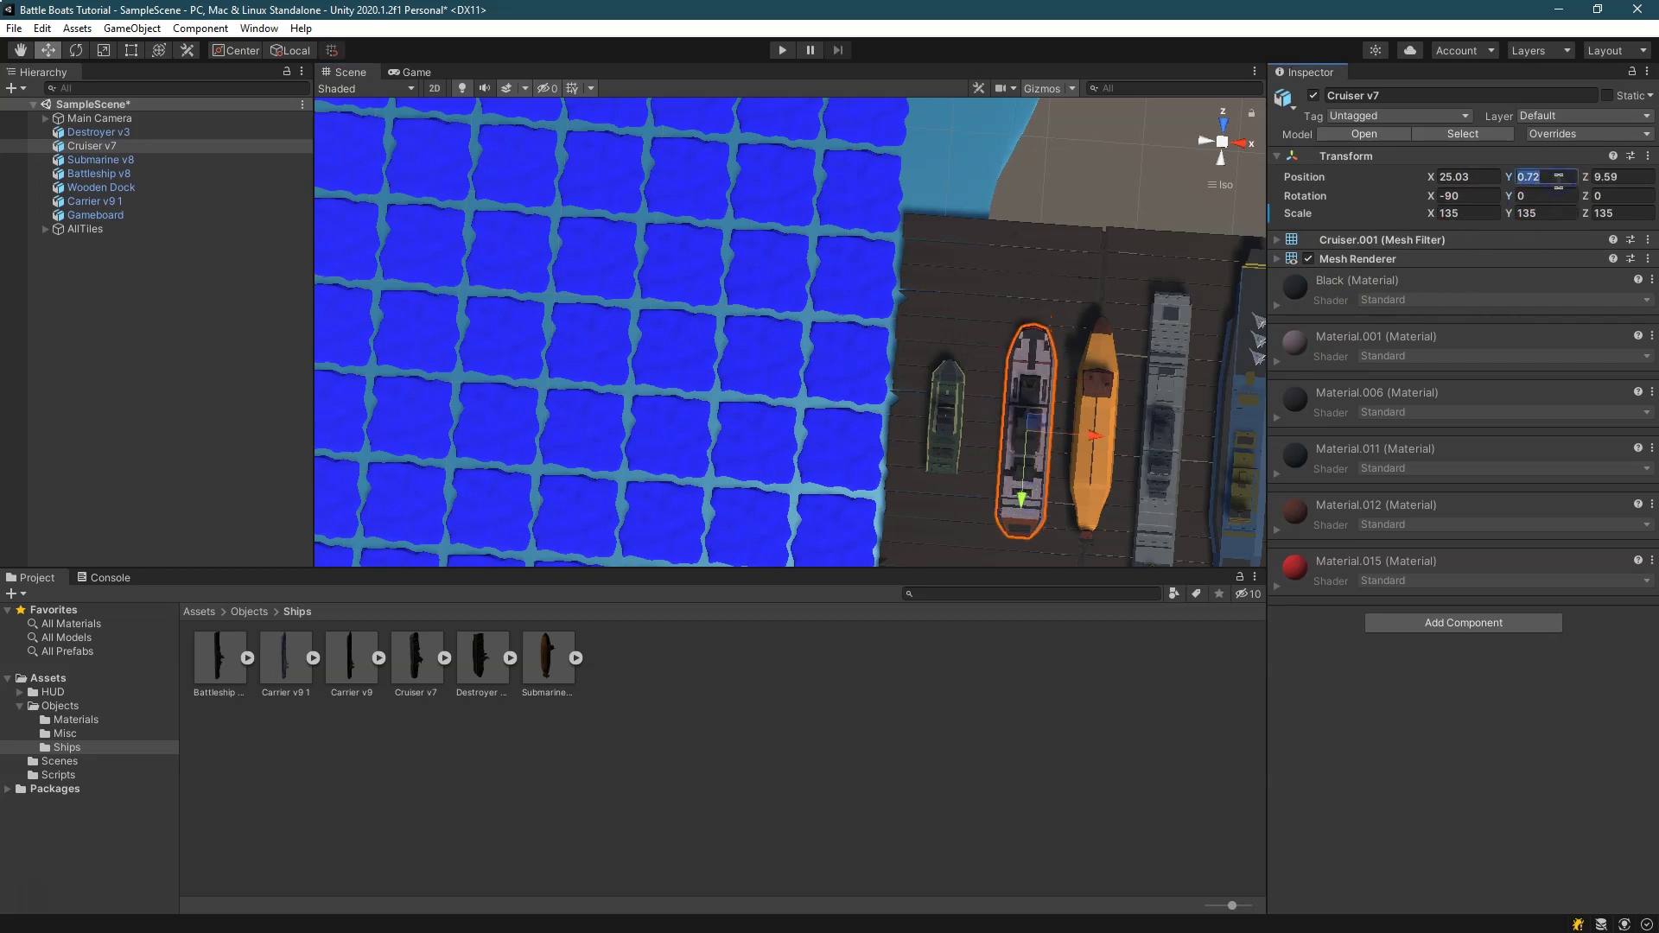
# Move the destroyer onto the gameboard at about X 15.73 and Z 9.92, and set its scale to 110 on all axes
pyautogui.click(962, 417)
pyautogui.moveTo(1008, 426); pyautogui.dragTo(740, 400)
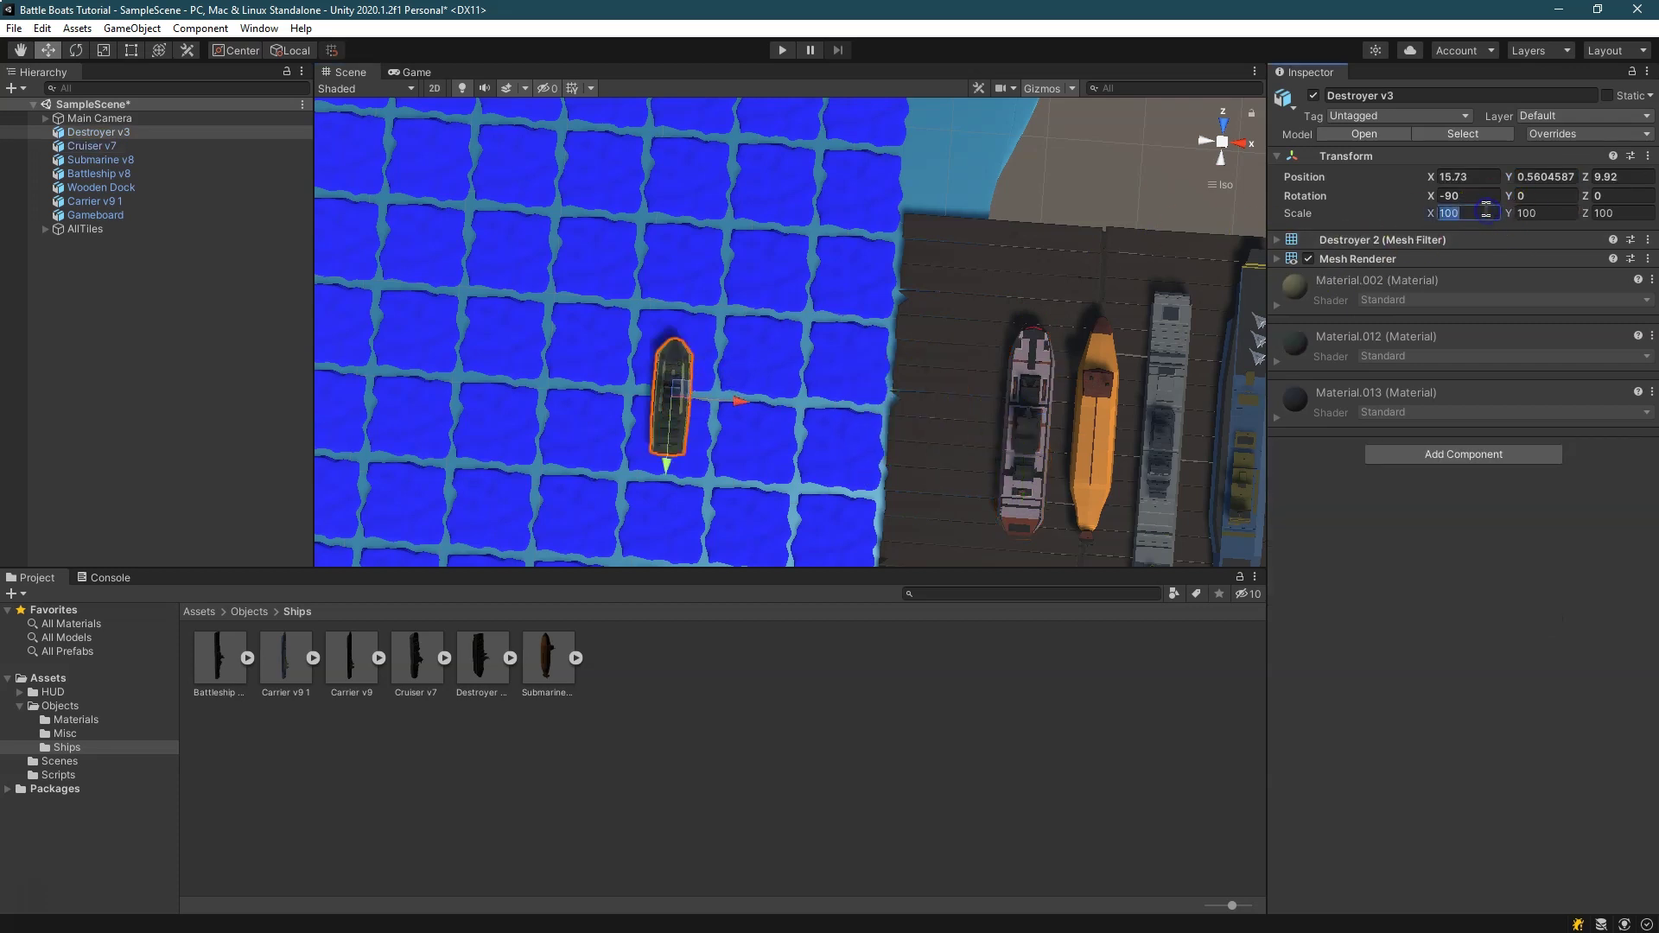
pyautogui.write('110')
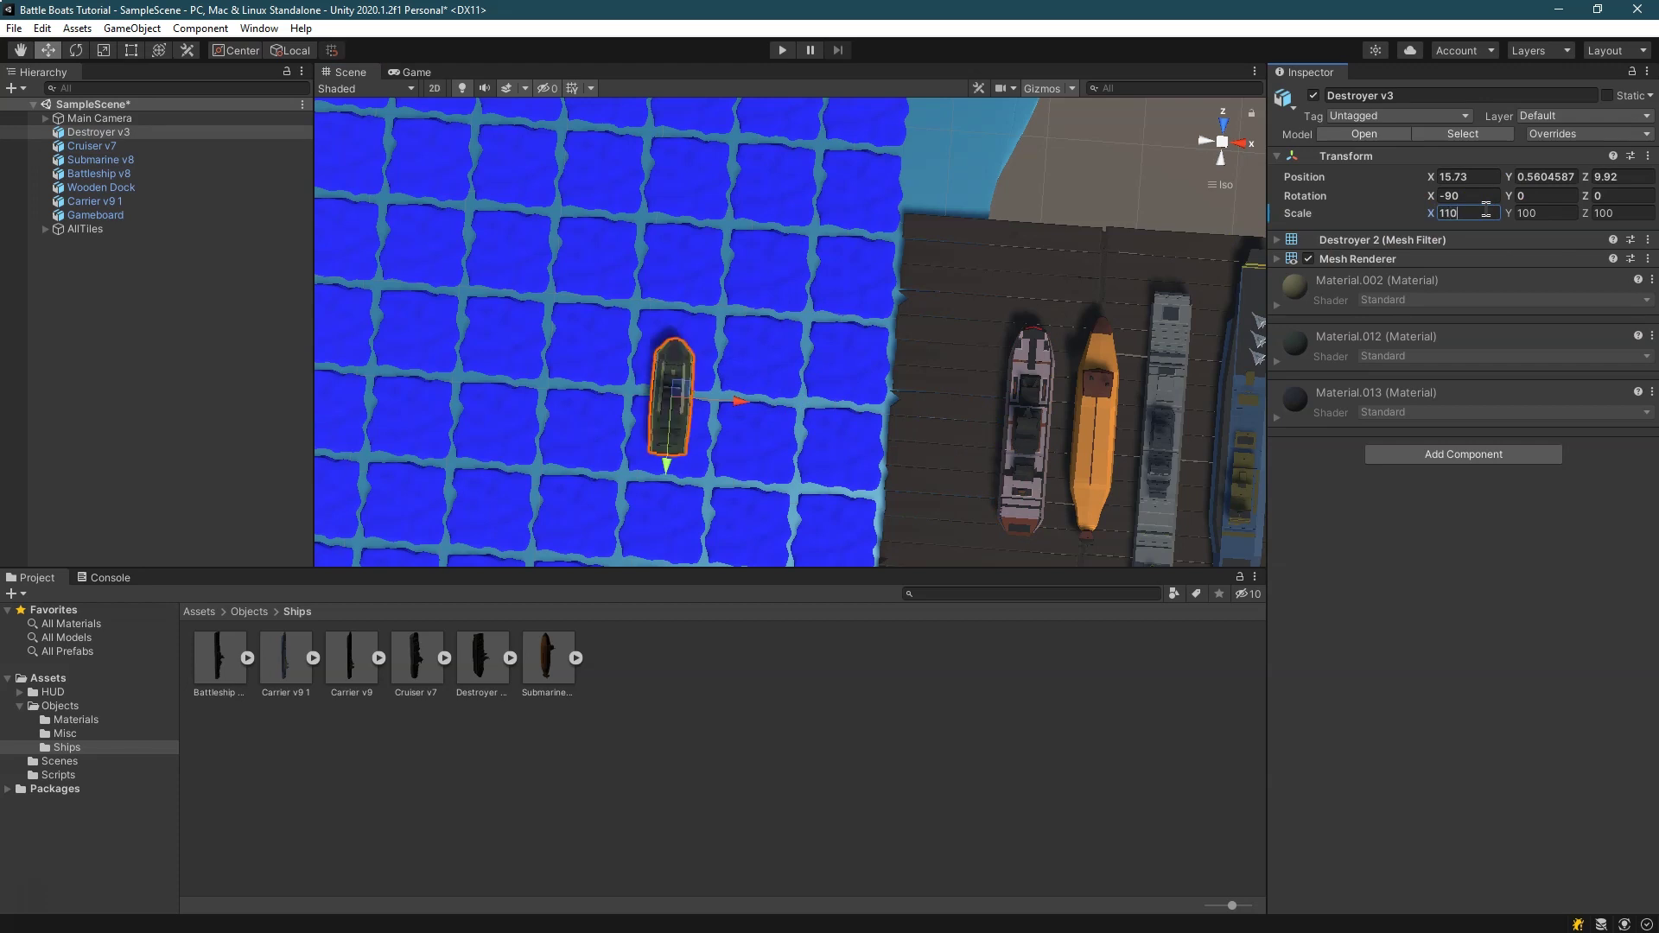
pyautogui.write('110')
pyautogui.press('Tab')
pyautogui.write('11')
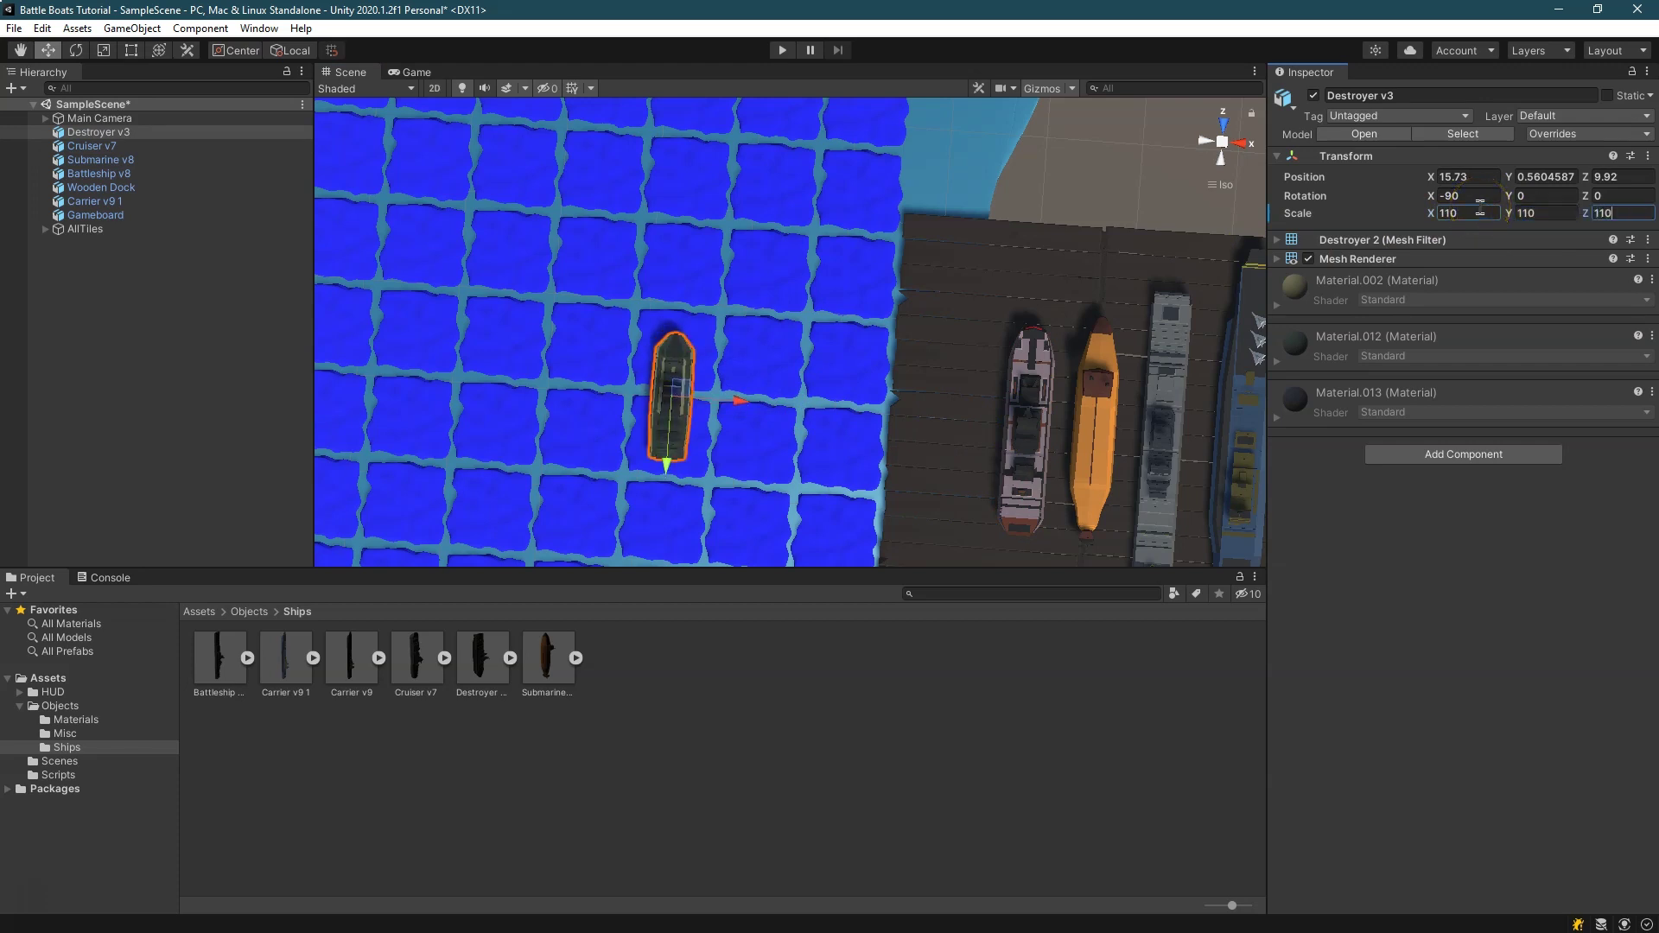
# Try a scale of 125 on the destroyer's X and Y axes and settle on 120 for both
pyautogui.write('125')
pyautogui.press('Tab')
pyautogui.write('125')
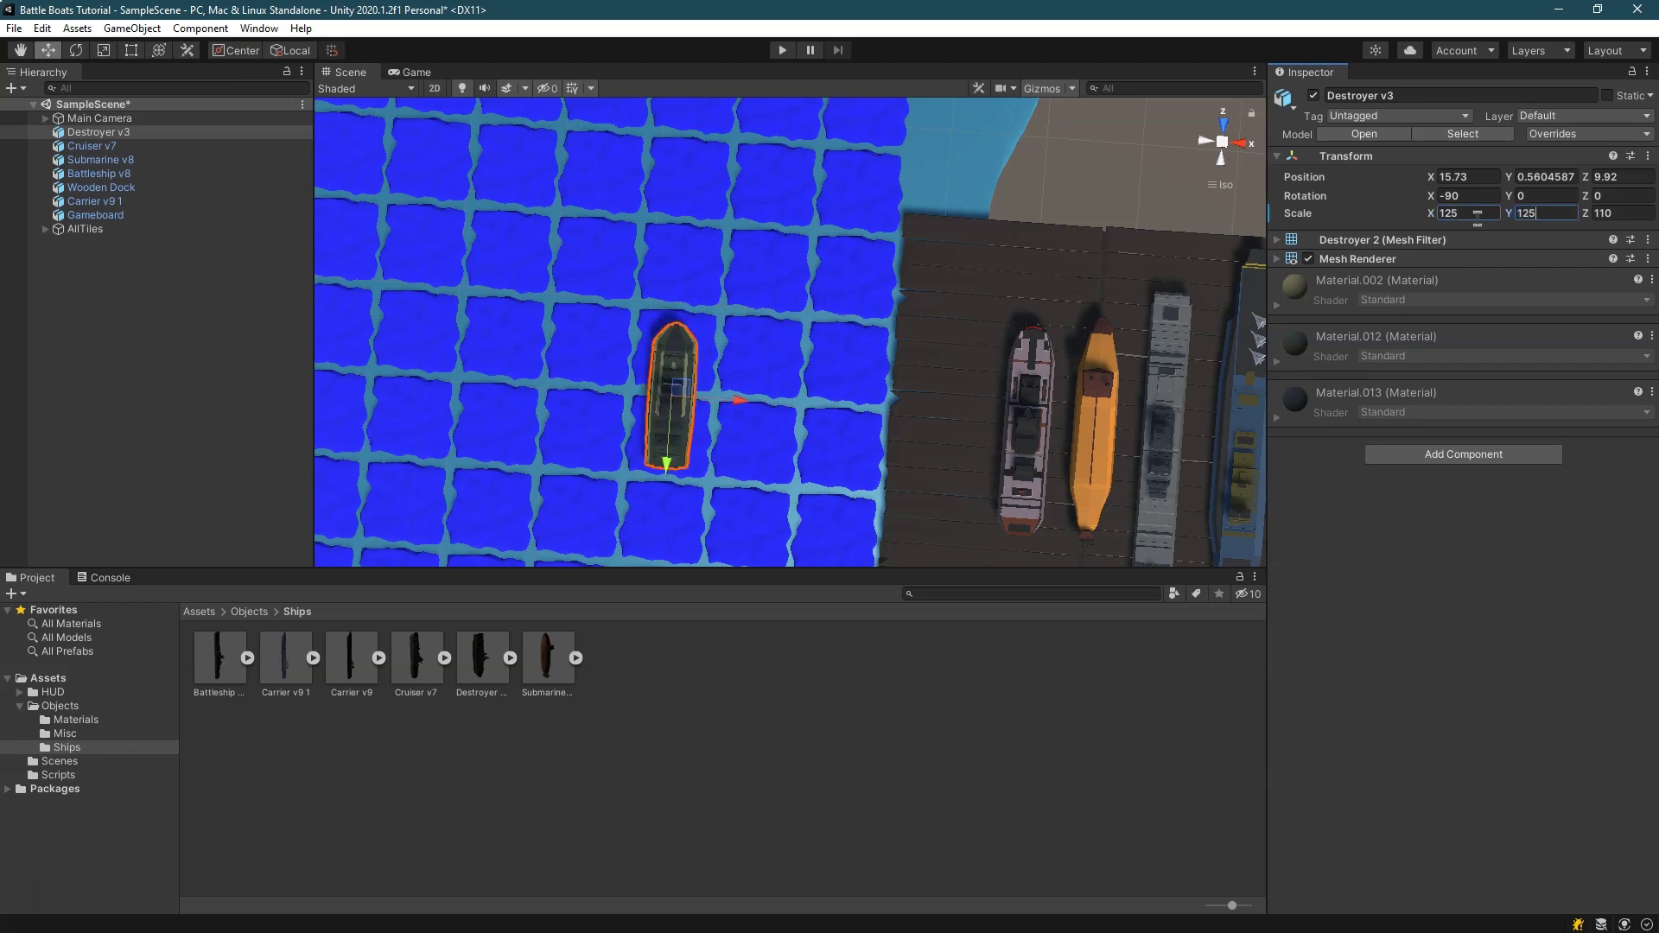
pyautogui.write('120')
pyautogui.press('Tab')
pyautogui.write('120')
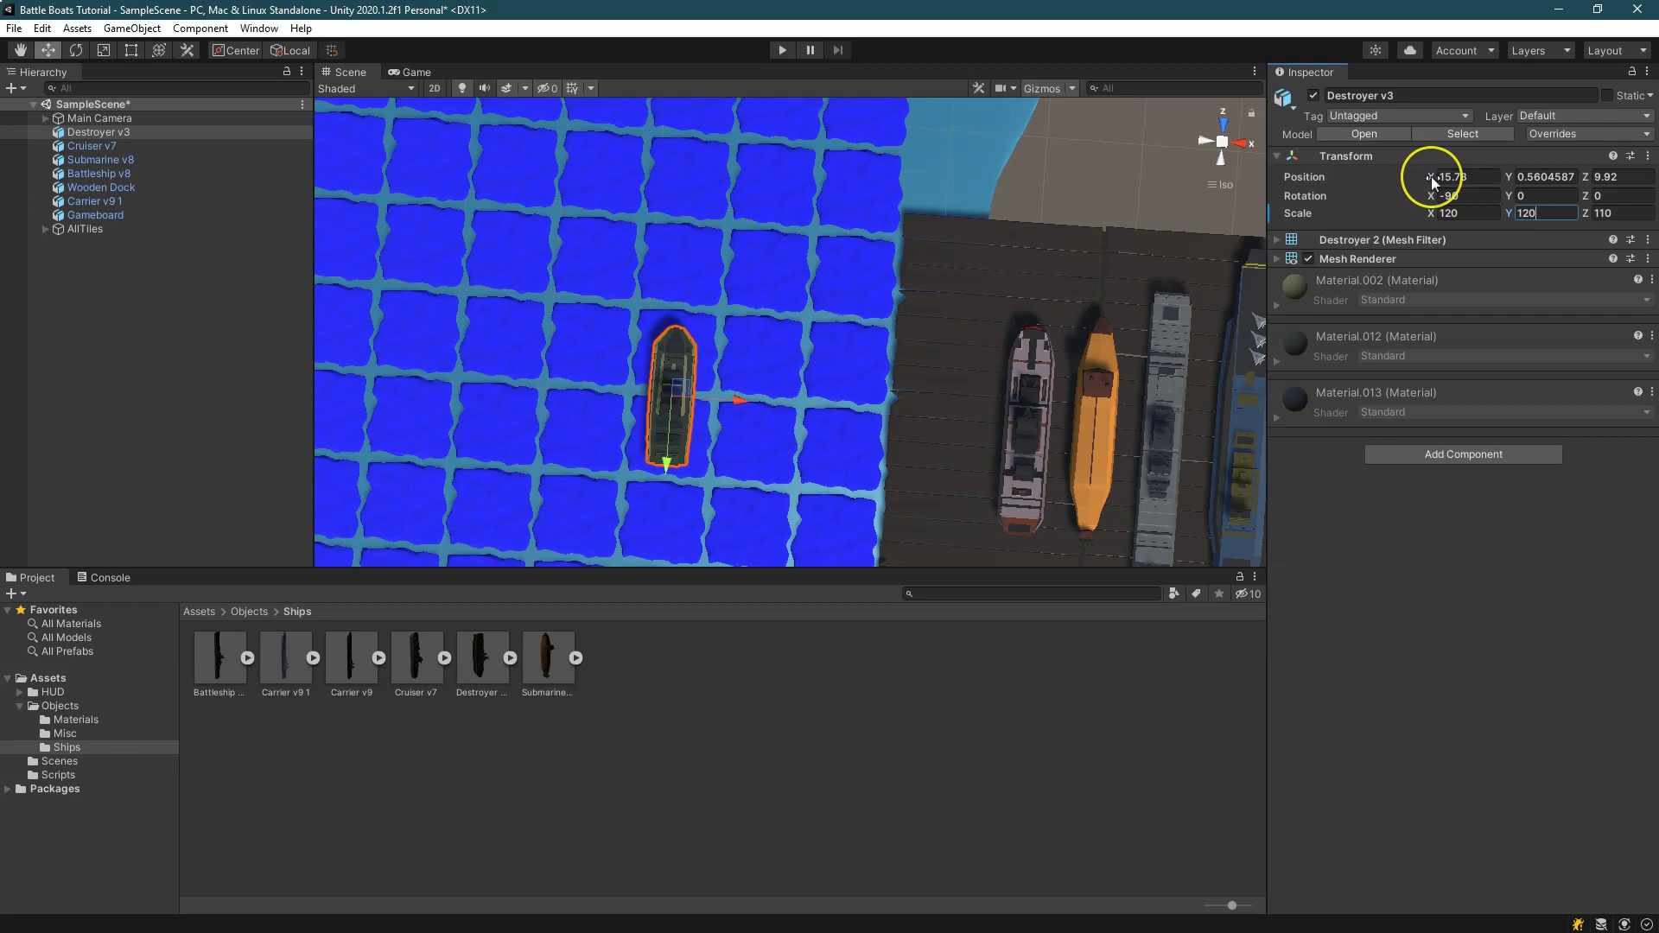
# Set the destroyer's Z scale to 120 and its Y position to 1
pyautogui.press('Tab')
pyautogui.write('120')
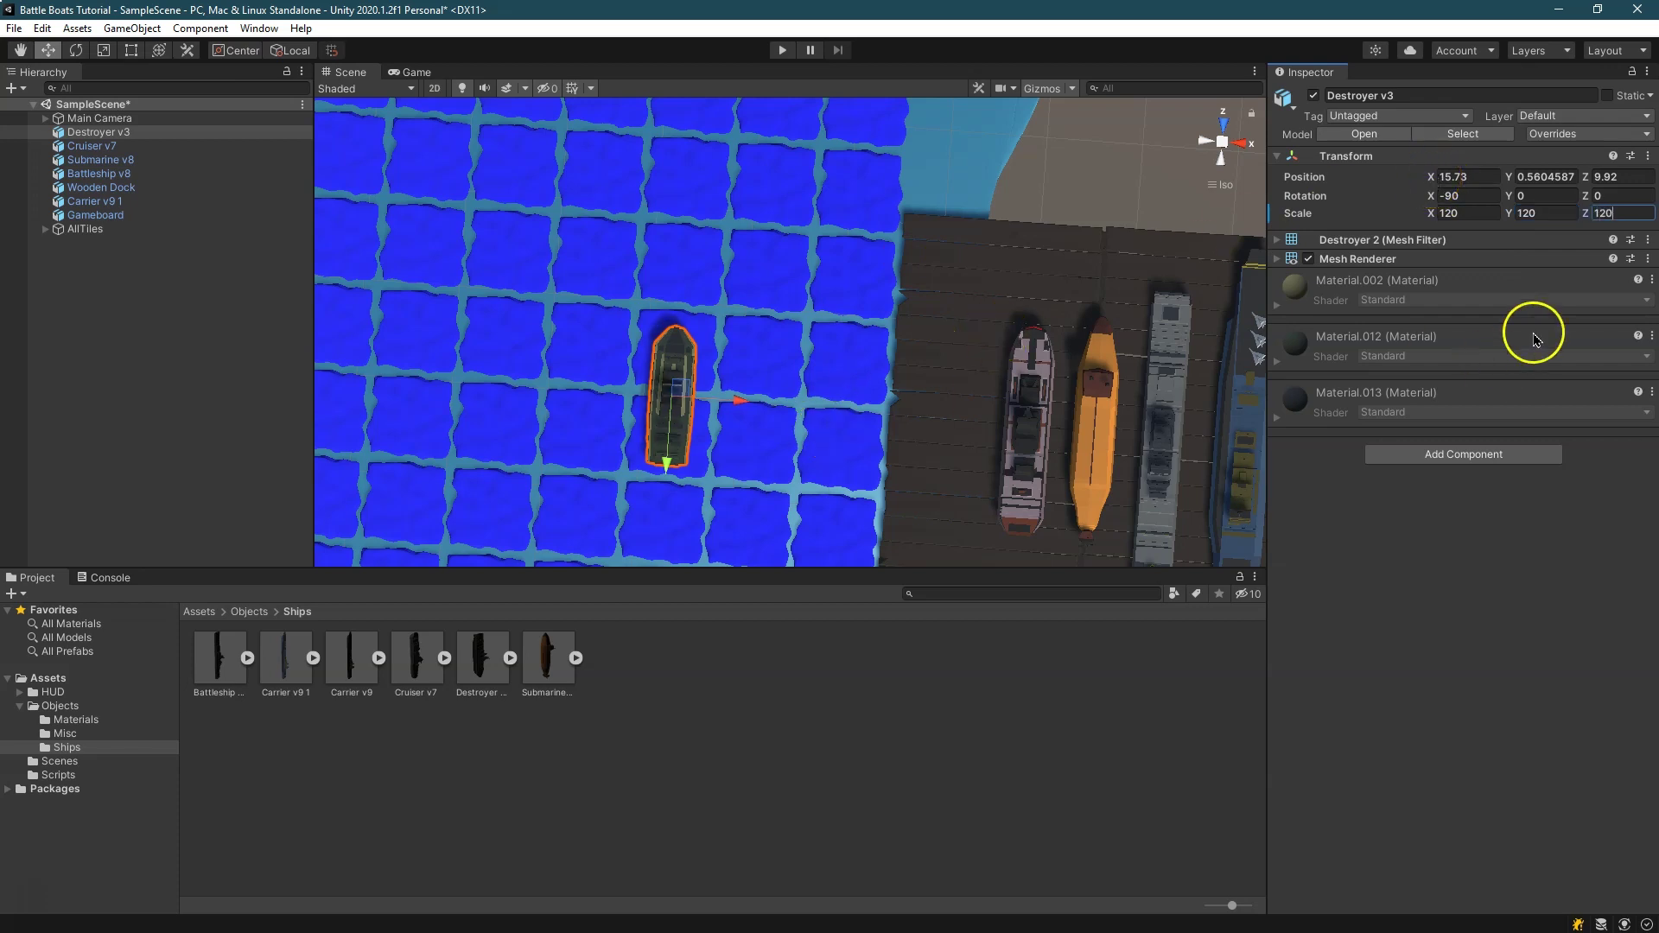
pyautogui.click(1547, 177)
pyautogui.write('1')
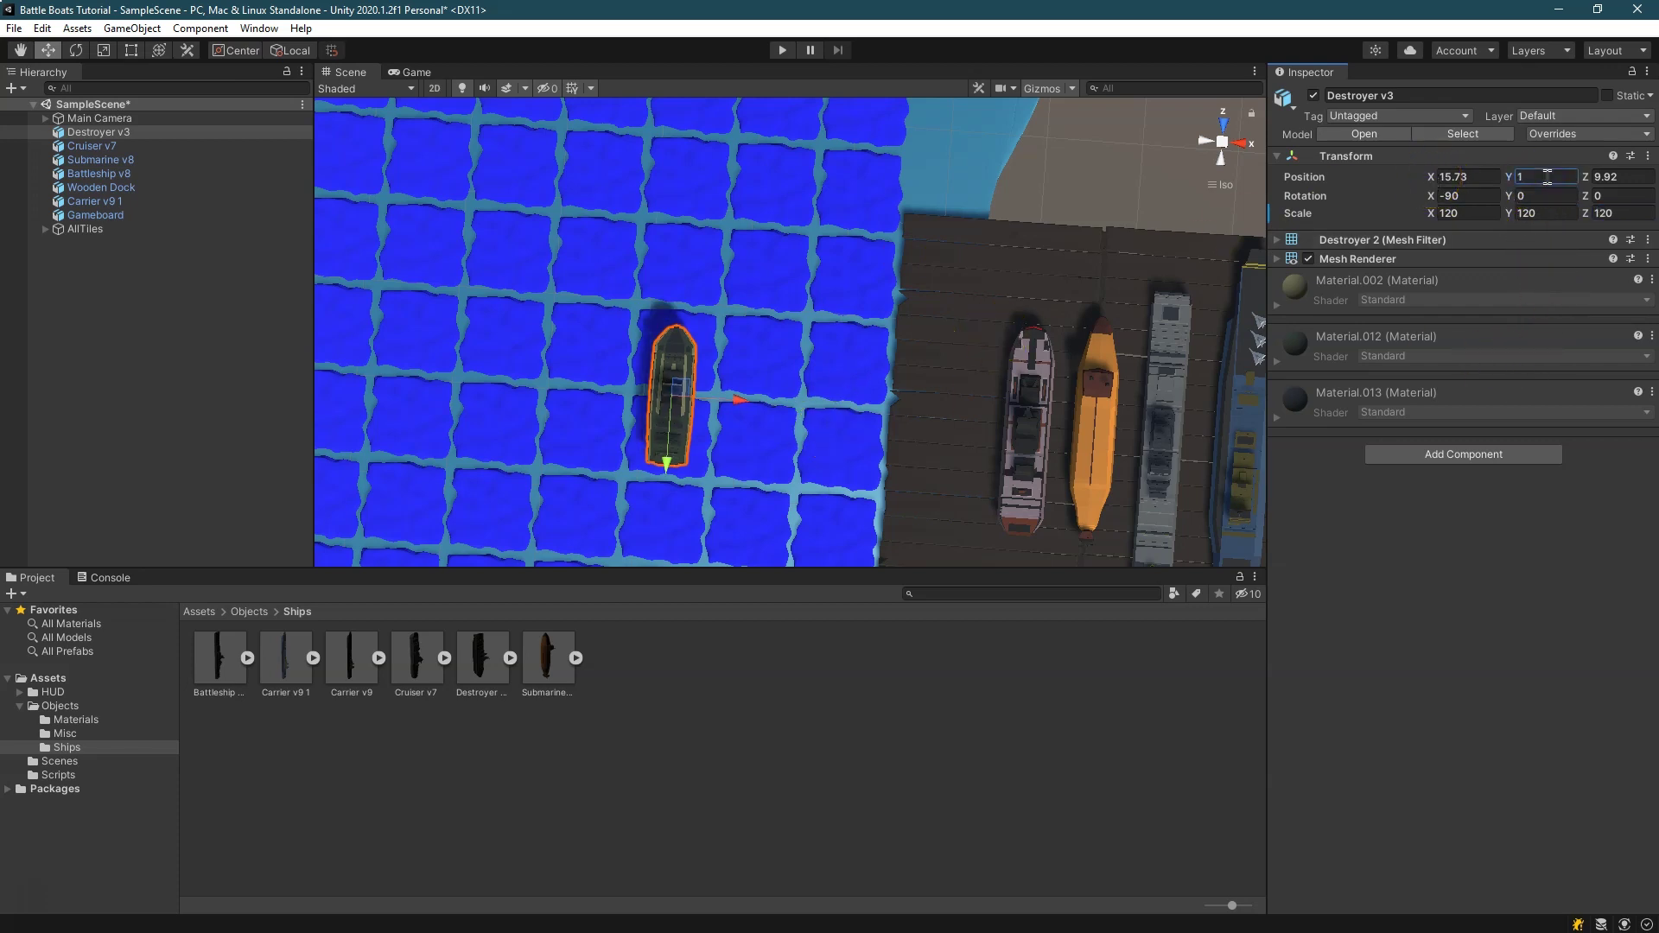
# Move the destroyer along X back onto the dock beside the cruiser, at about X 23.17
pyautogui.moveTo(742, 401); pyautogui.dragTo(1026, 446)
pyautogui.scroll(-2, 1027, 446)
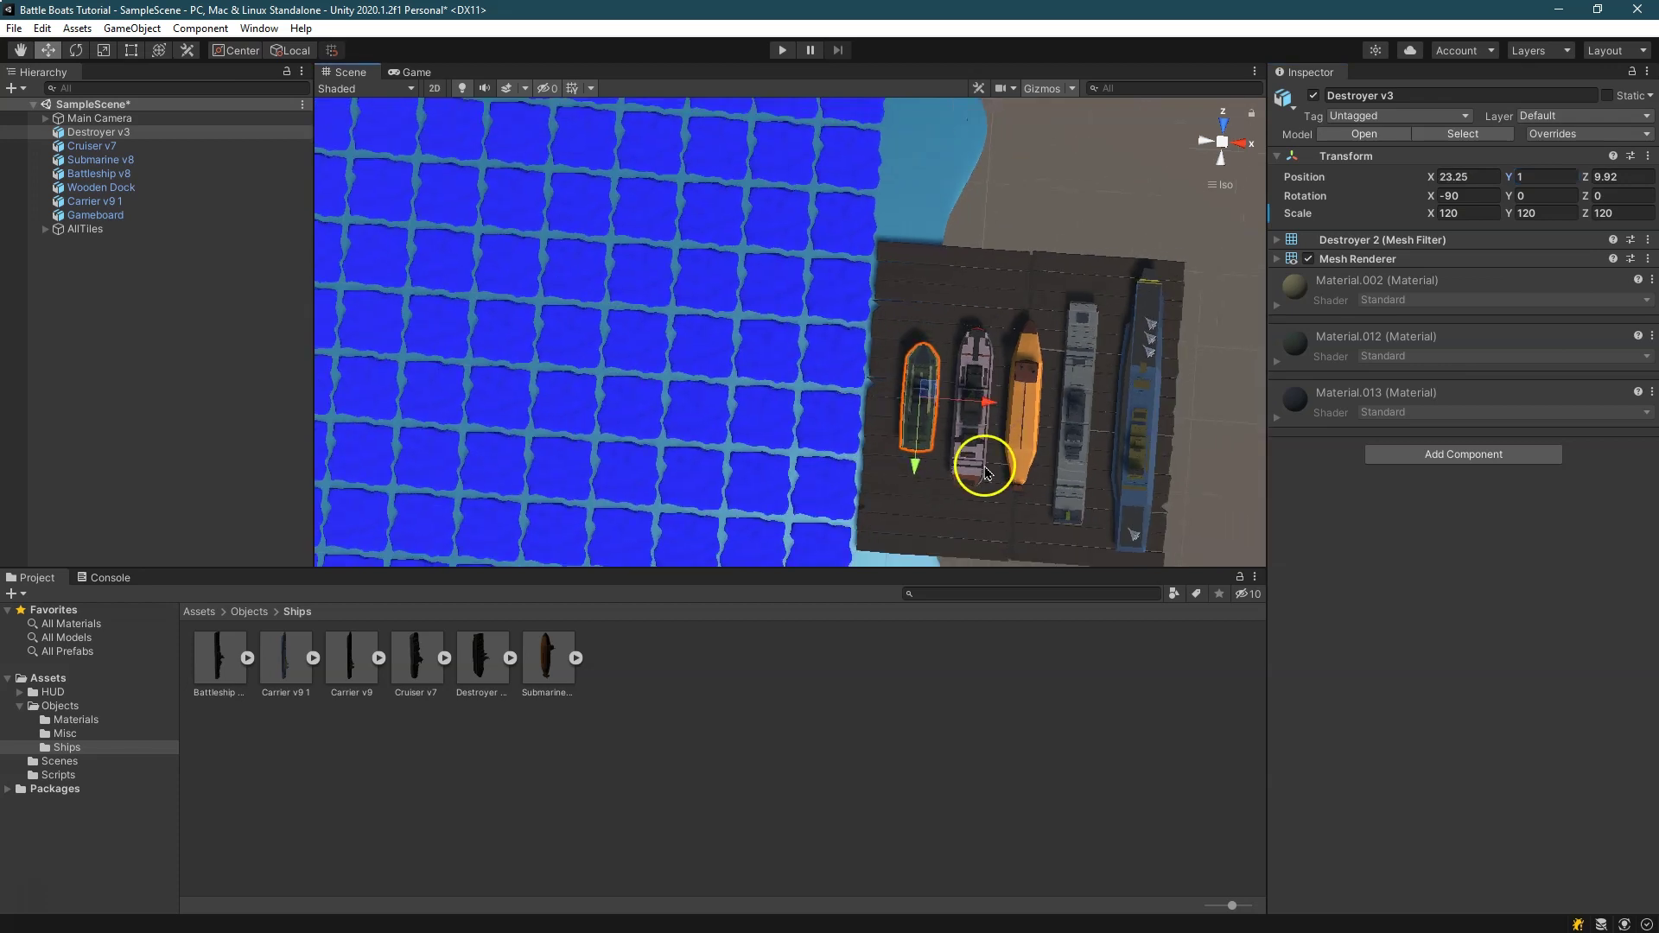
pyautogui.moveTo(985, 402); pyautogui.dragTo(987, 405)
# Add a Rigidbody to the cruiser and freeze its rotation on the X, Y and Z axes
pyautogui.click(1028, 419)
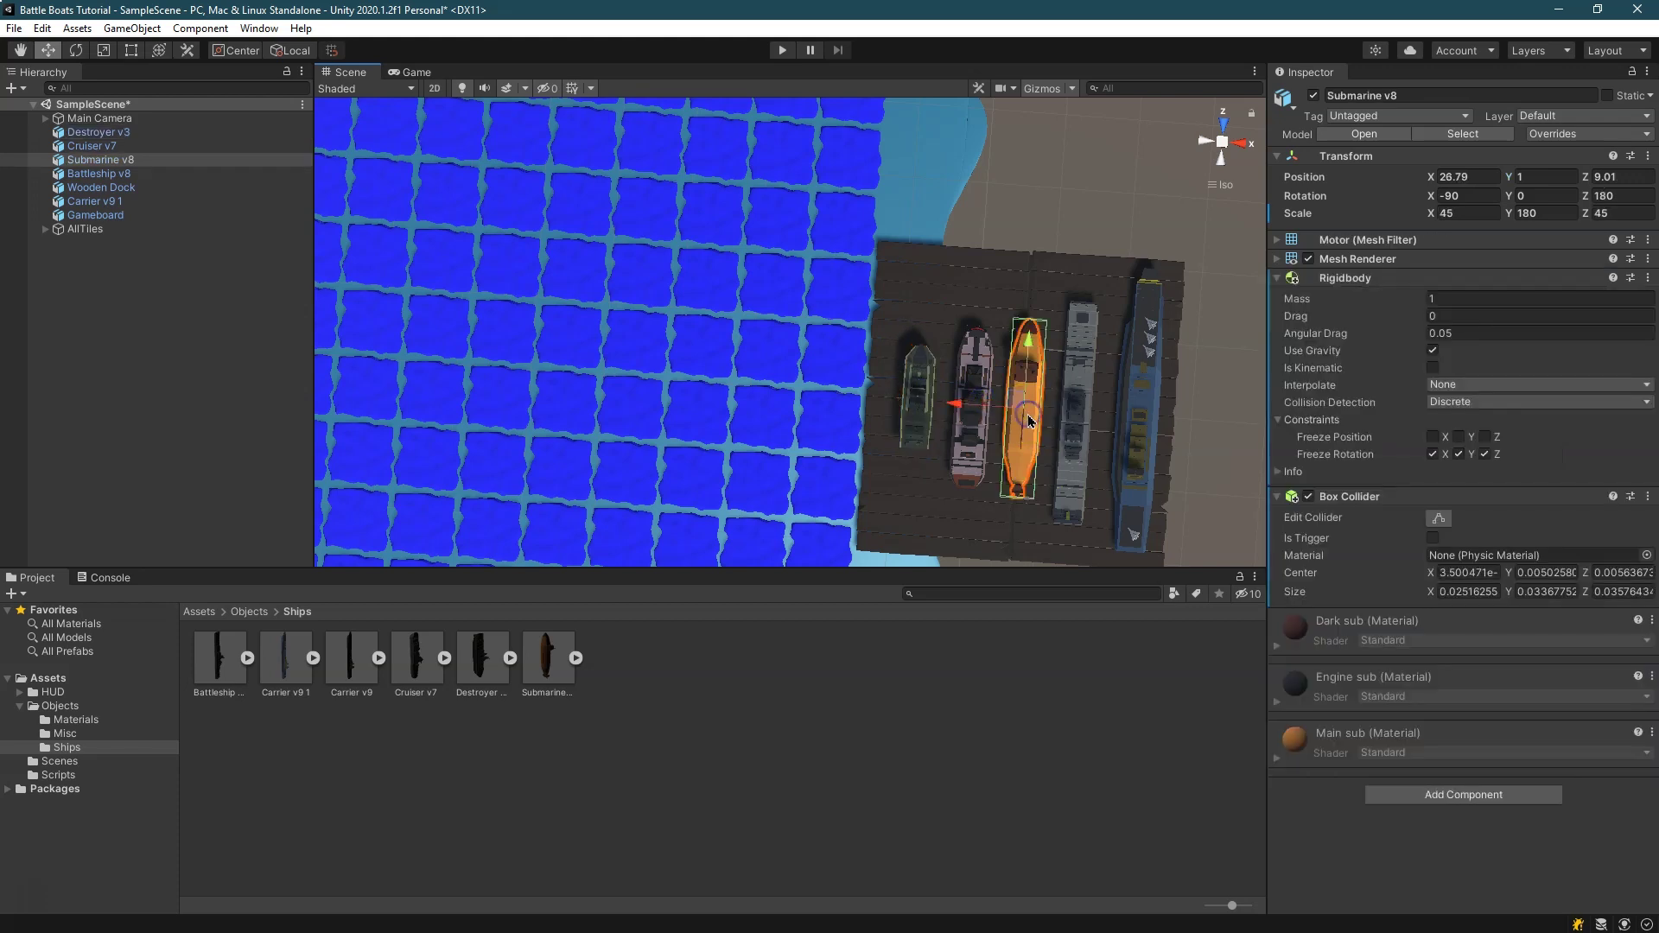
pyautogui.click(971, 422)
pyautogui.click(1469, 622)
pyautogui.write('rigid')
pyautogui.press('Return')
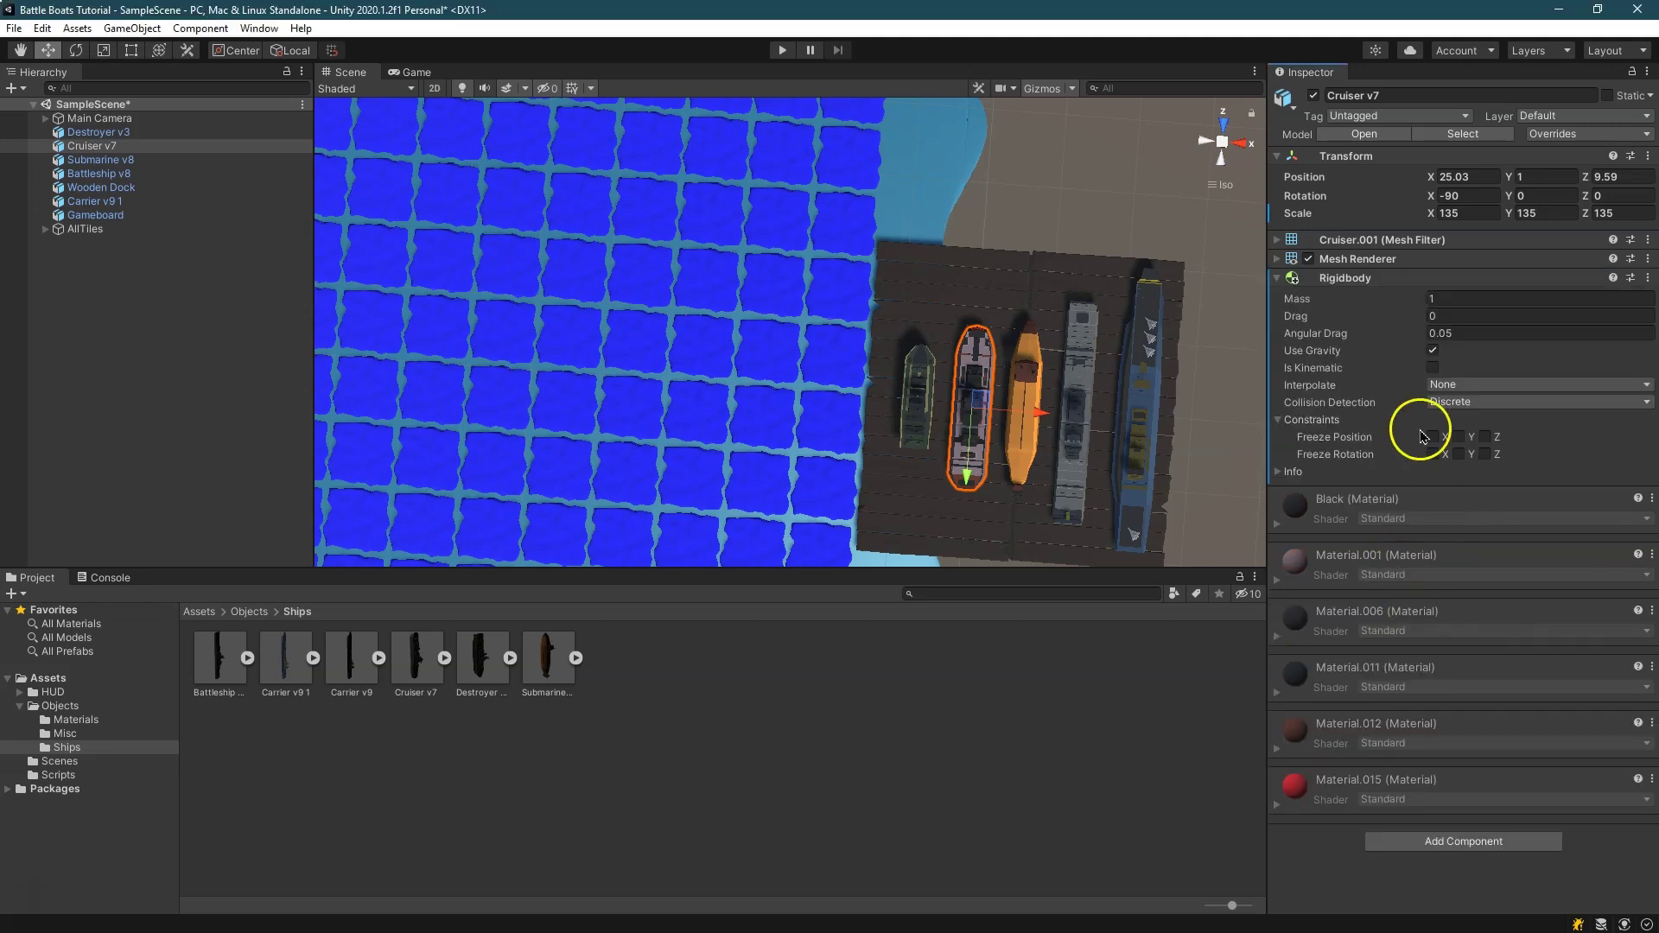
pyautogui.click(1491, 455)
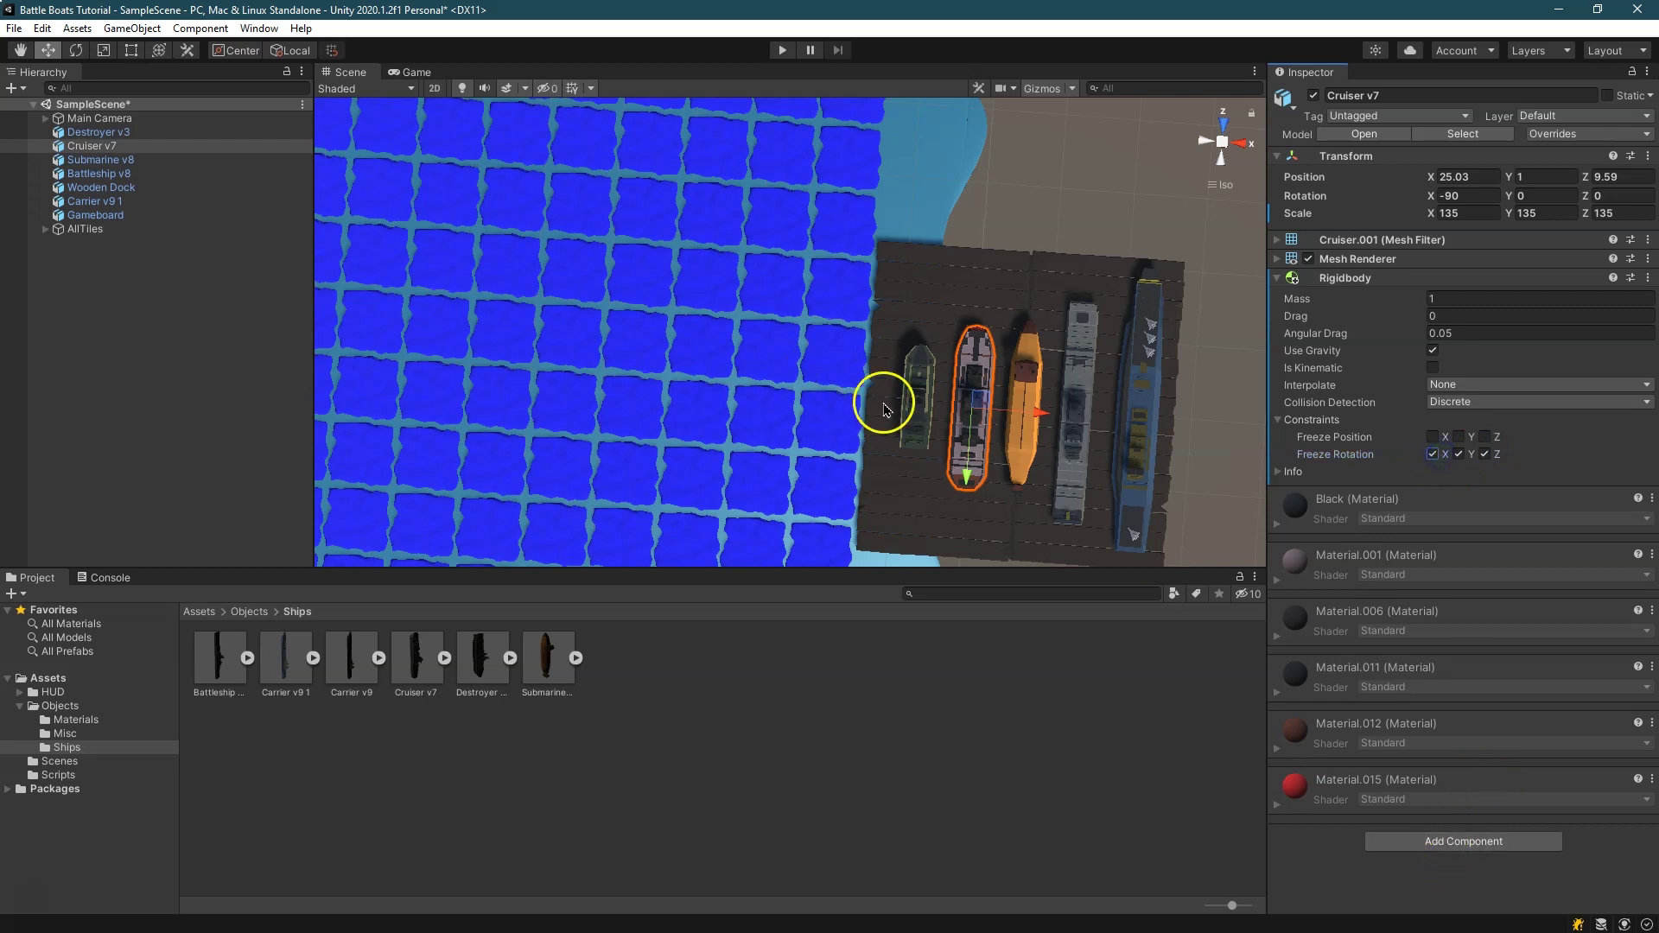
# Add a Box Collider to the cruiser
pyautogui.click(1459, 843)
pyautogui.write('box')
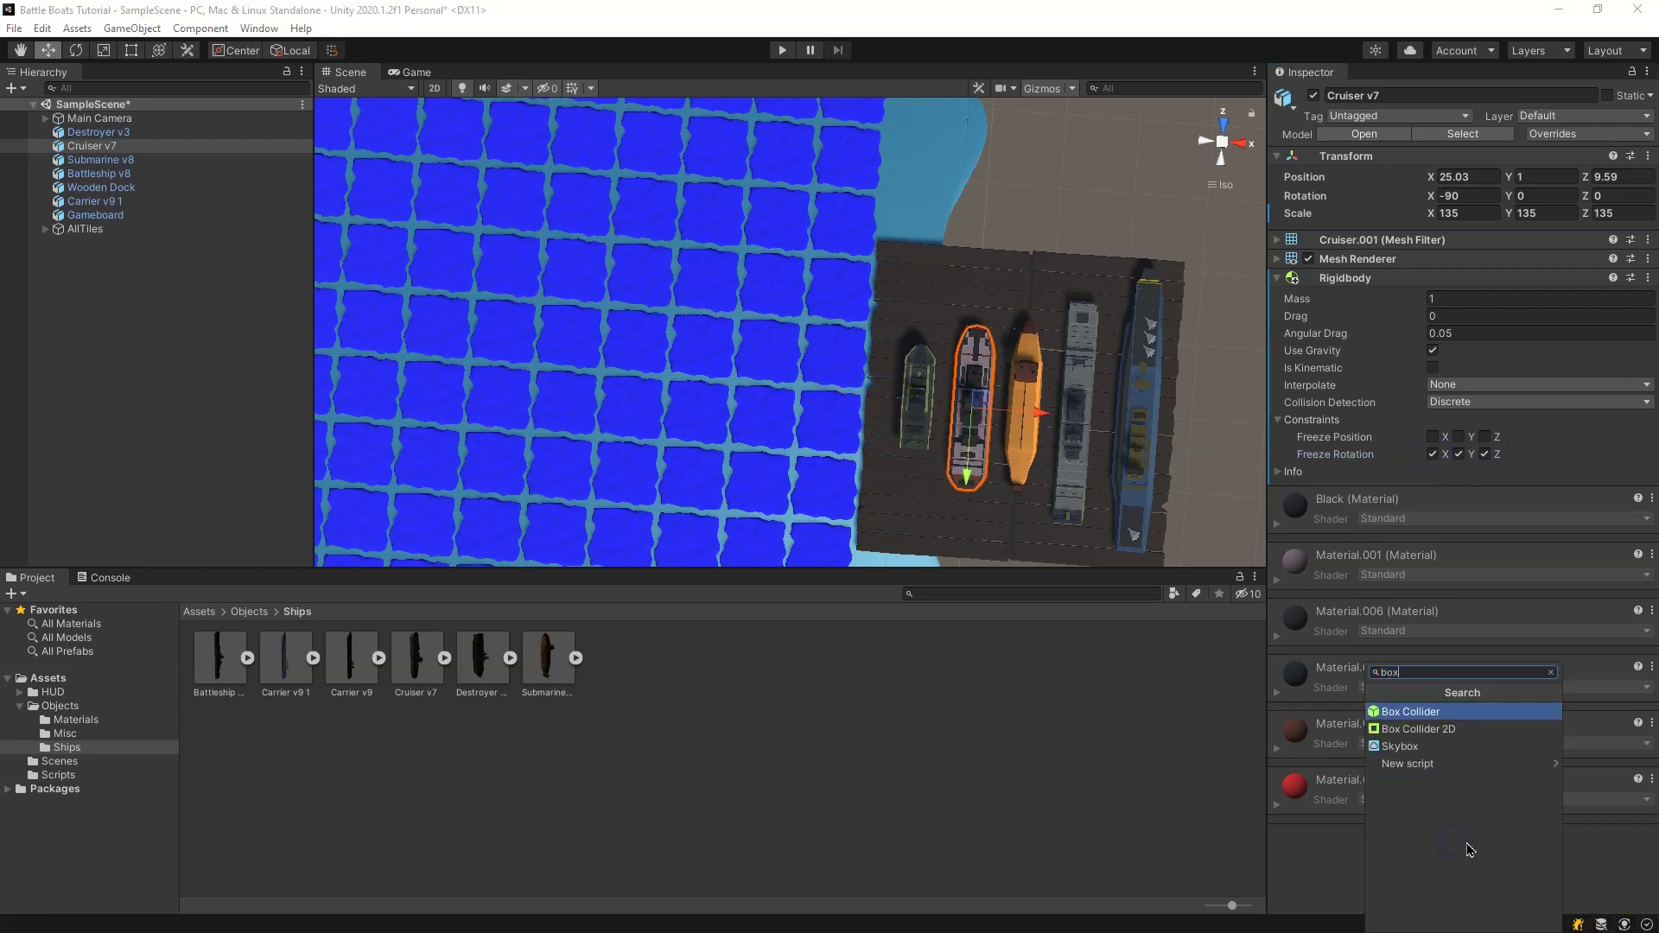
pyautogui.press('Return')
# Add a Box Collider and a Rigidbody to the destroyer
pyautogui.click(912, 439)
pyautogui.click(1490, 454)
pyautogui.press('Return')
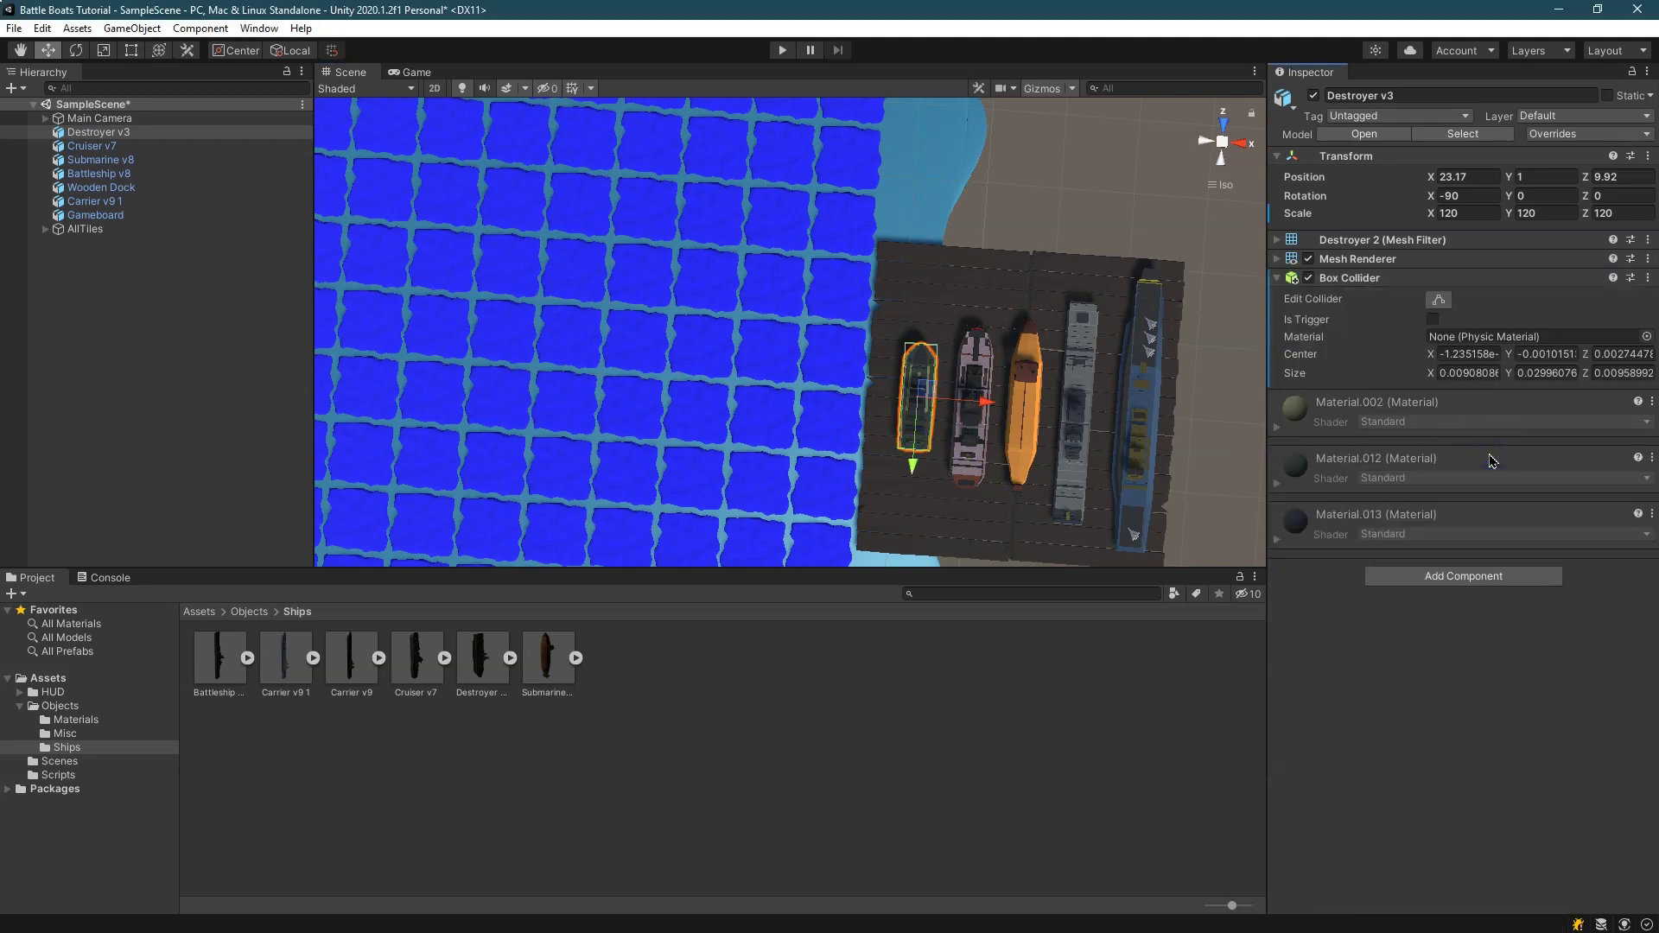
pyautogui.click(1460, 582)
pyautogui.write('rigid')
pyautogui.press('Return')
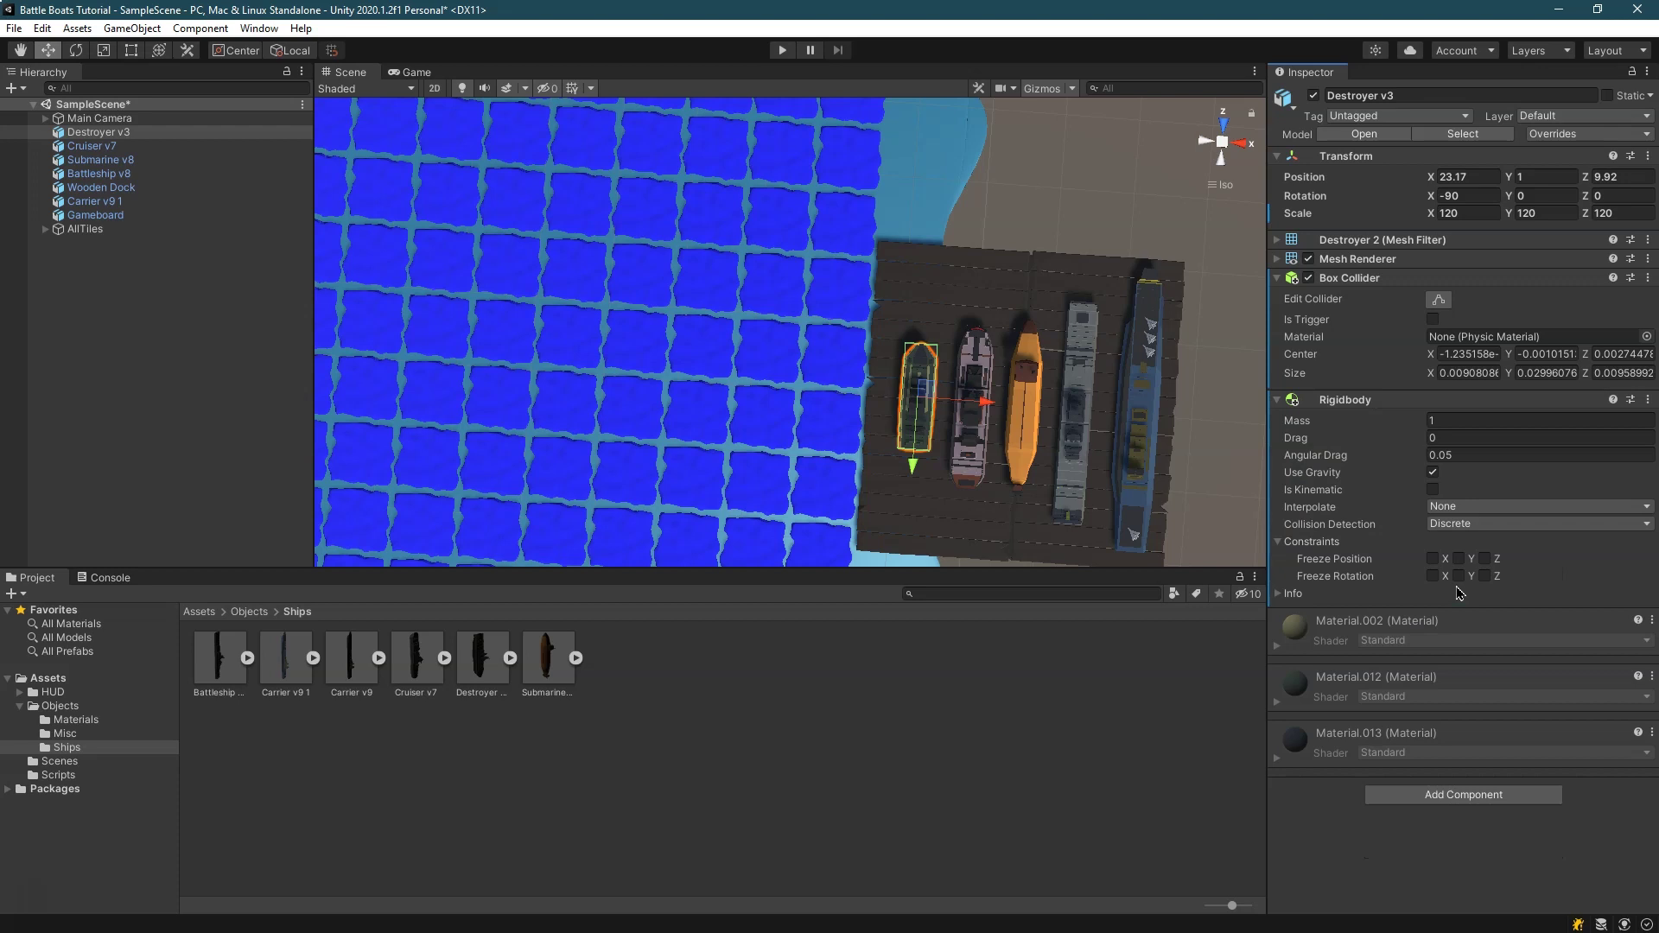
# Test-play the scene to check the ships' physics, and stop it again
pyautogui.keyDown('alt'); pyautogui.moveTo(962, 223); pyautogui.dragTo(1352, 719); pyautogui.keyUp('alt')
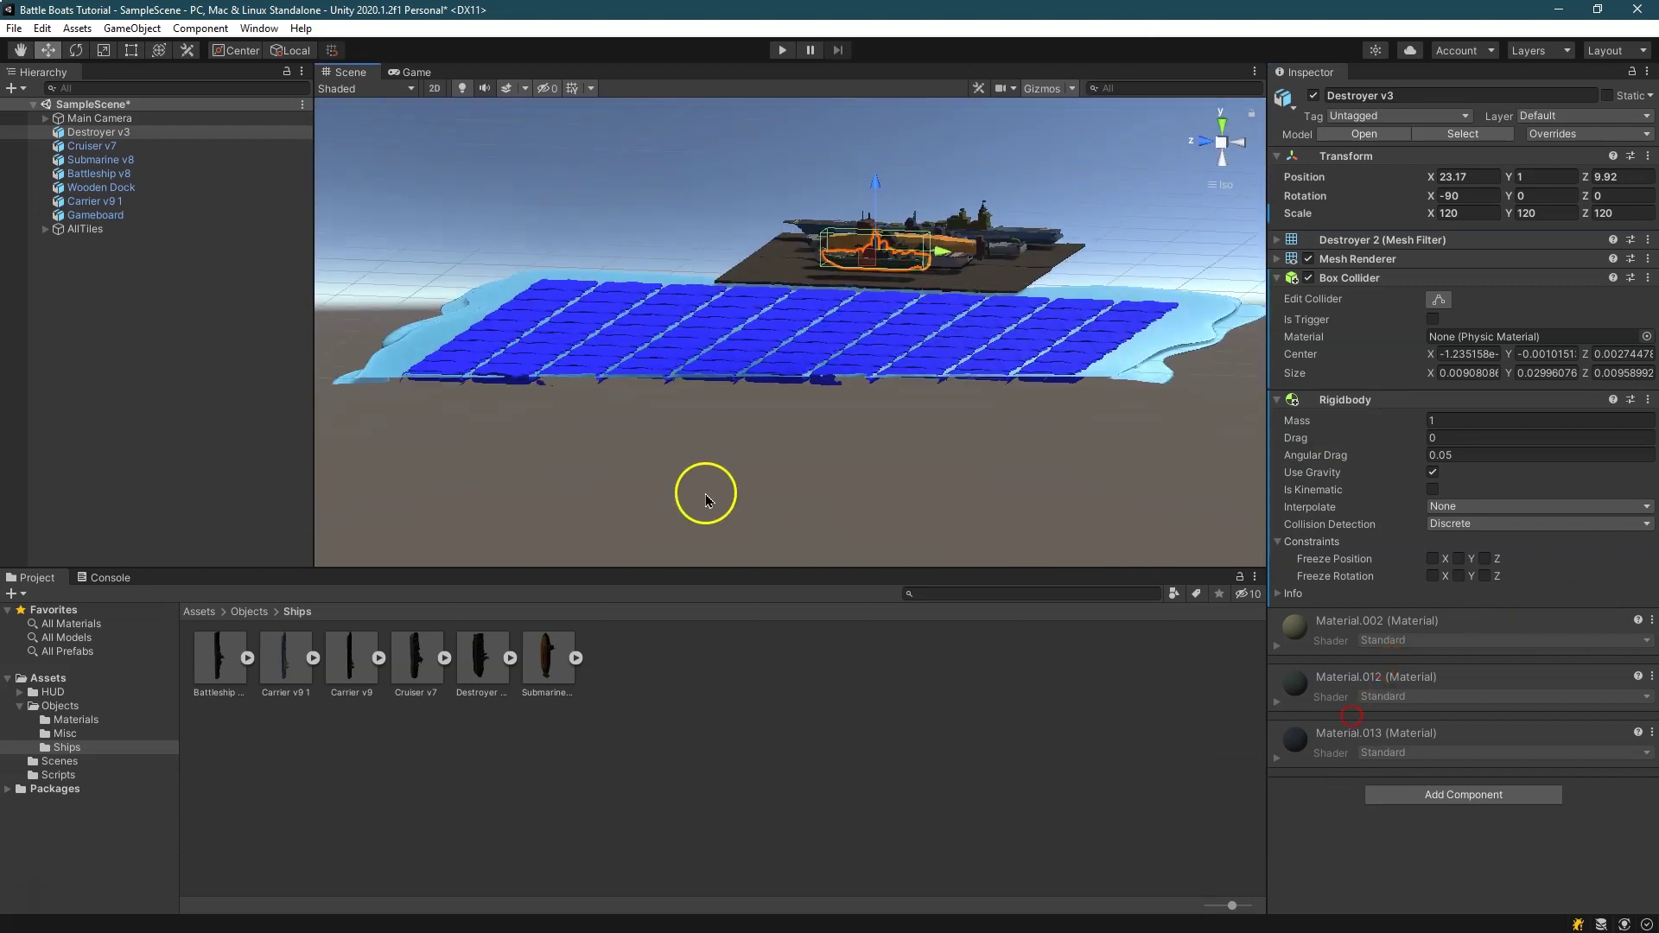
pyautogui.click(781, 51)
pyautogui.click(989, 182)
pyautogui.click(785, 53)
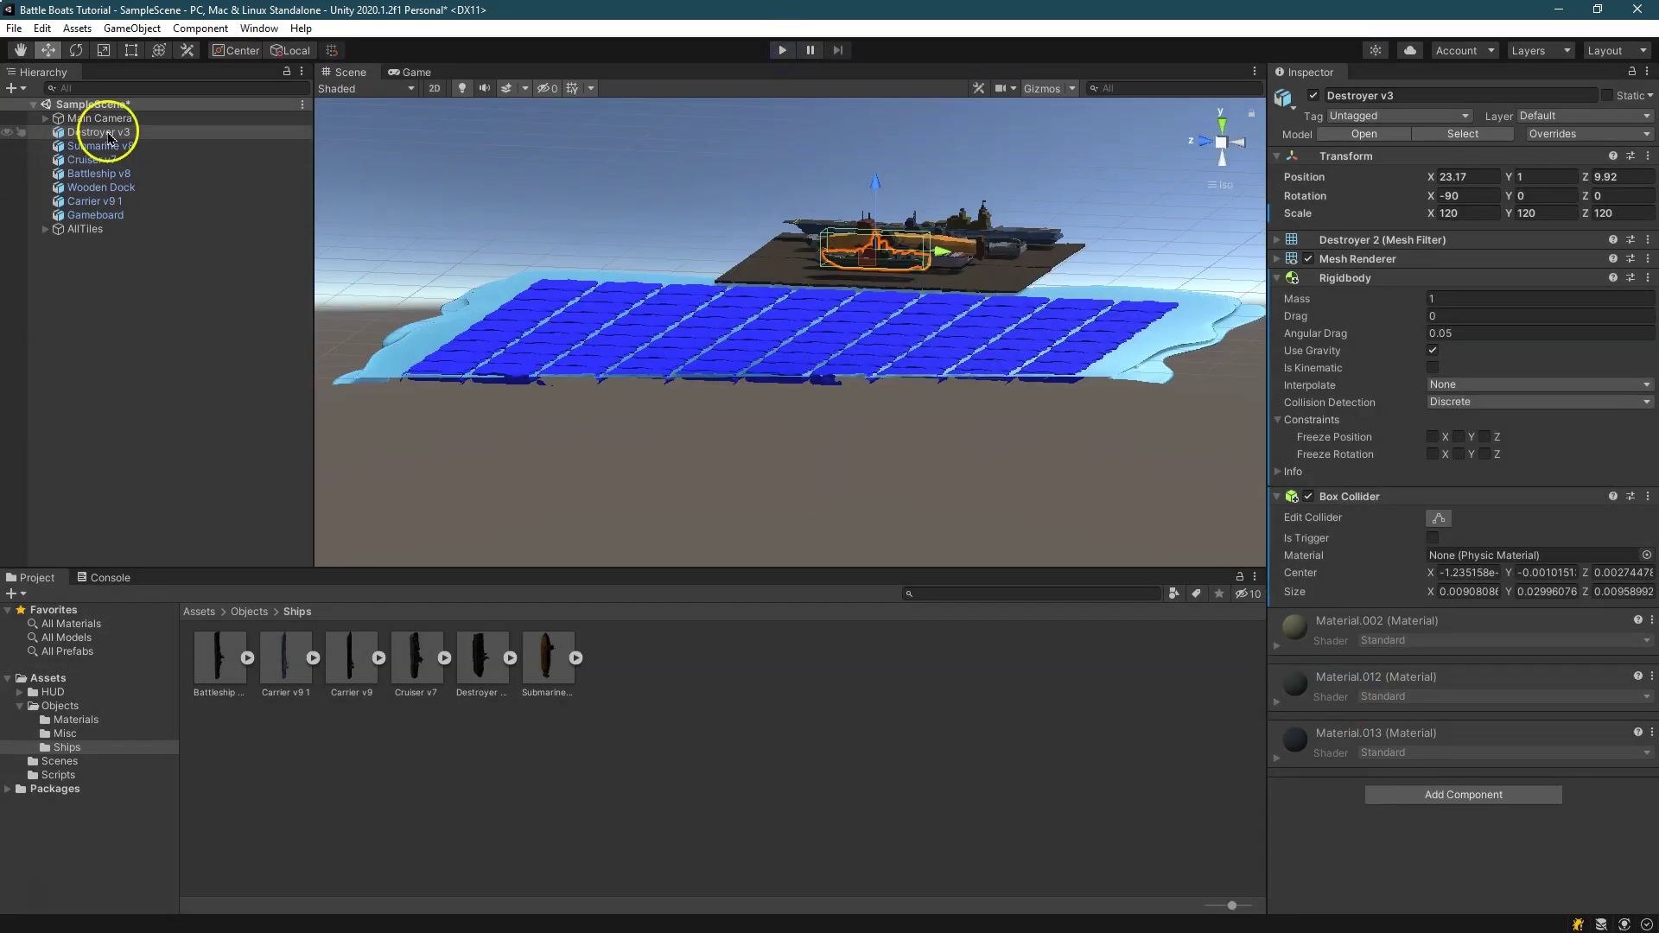
# Show the Game view beside the Scene view for a test play of the ships on the dock, and restore the tabbed layout
pyautogui.moveTo(416, 71); pyautogui.dragTo(1126, 270)
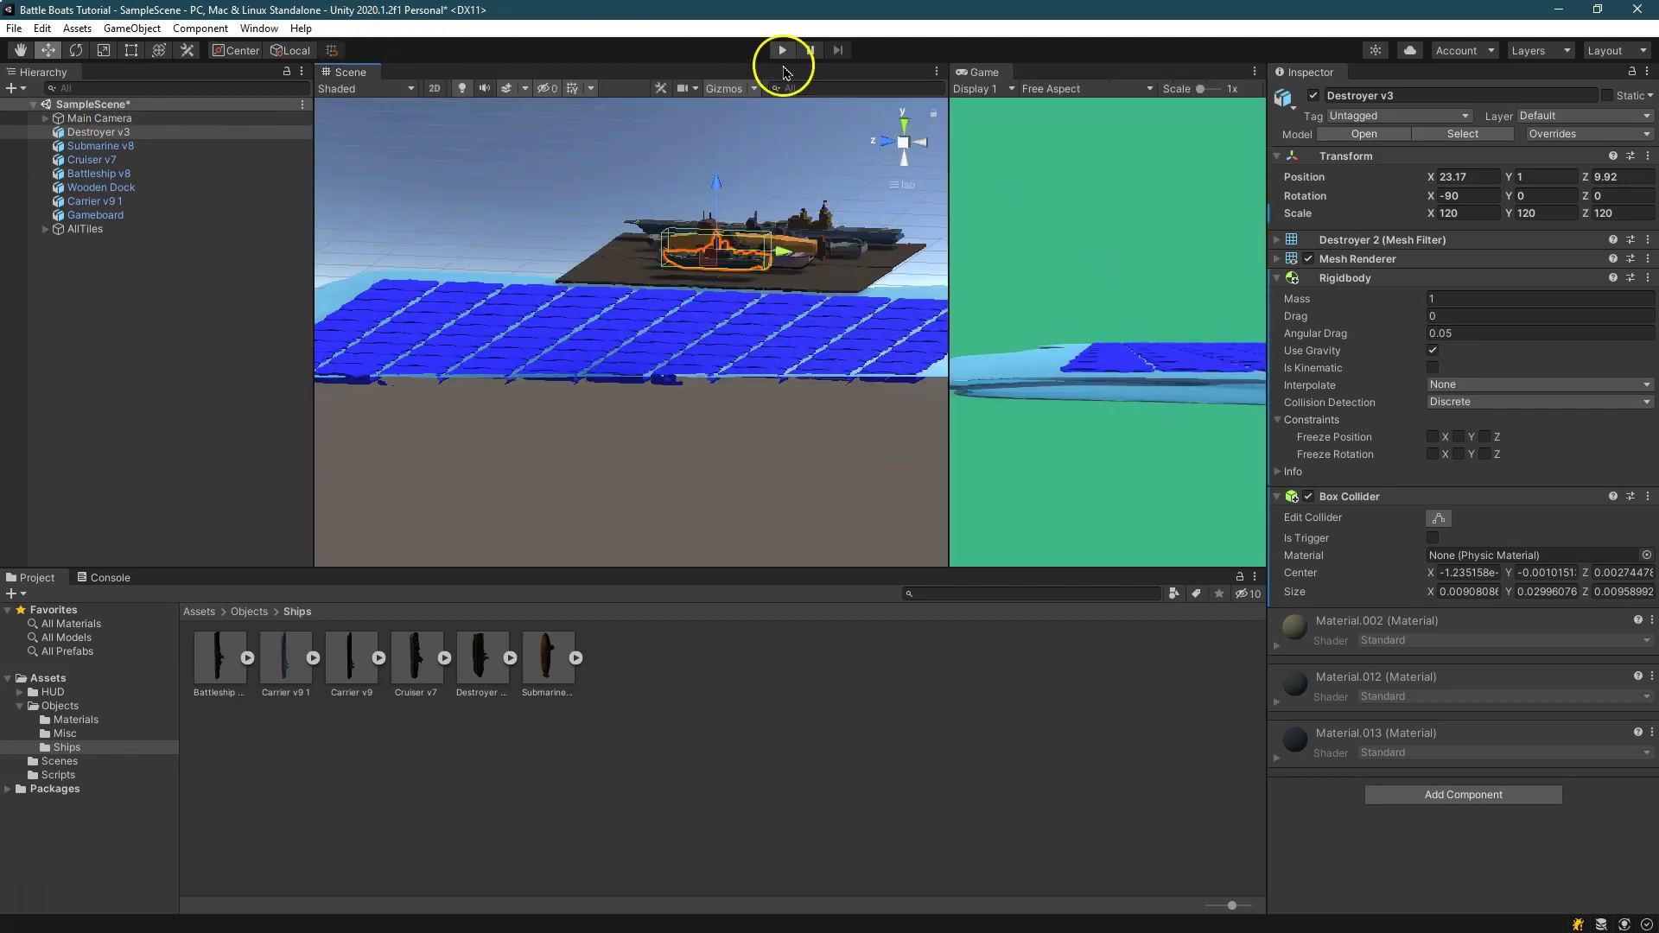
pyautogui.click(781, 50)
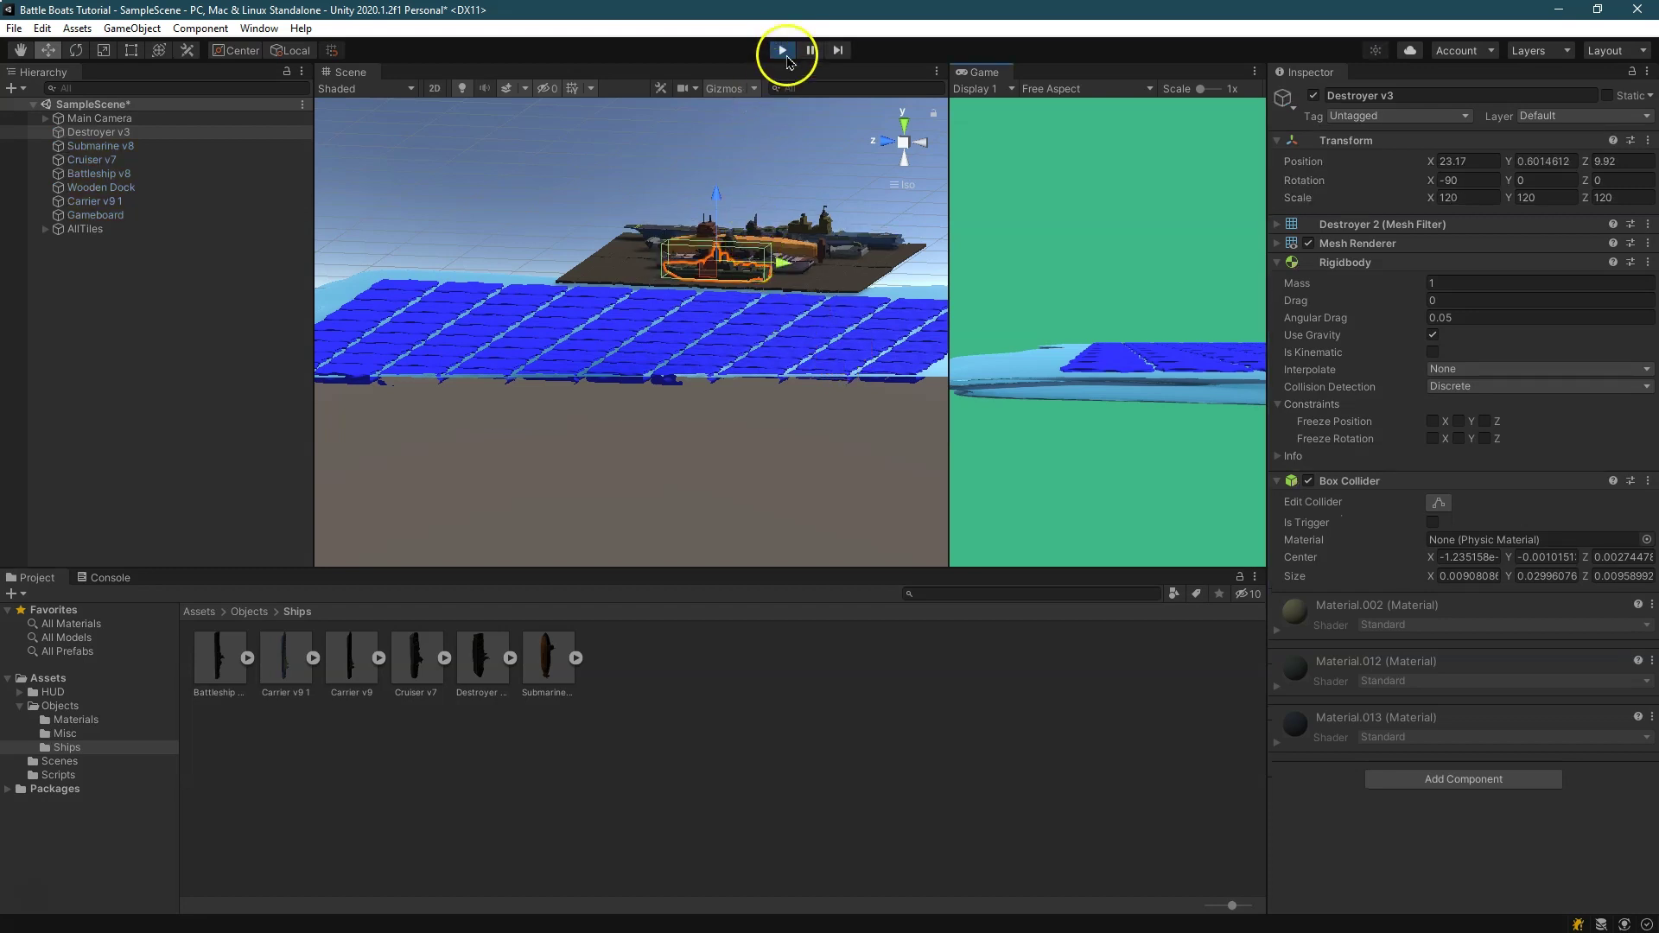
pyautogui.click(782, 50)
pyautogui.moveTo(976, 69); pyautogui.dragTo(424, 84)
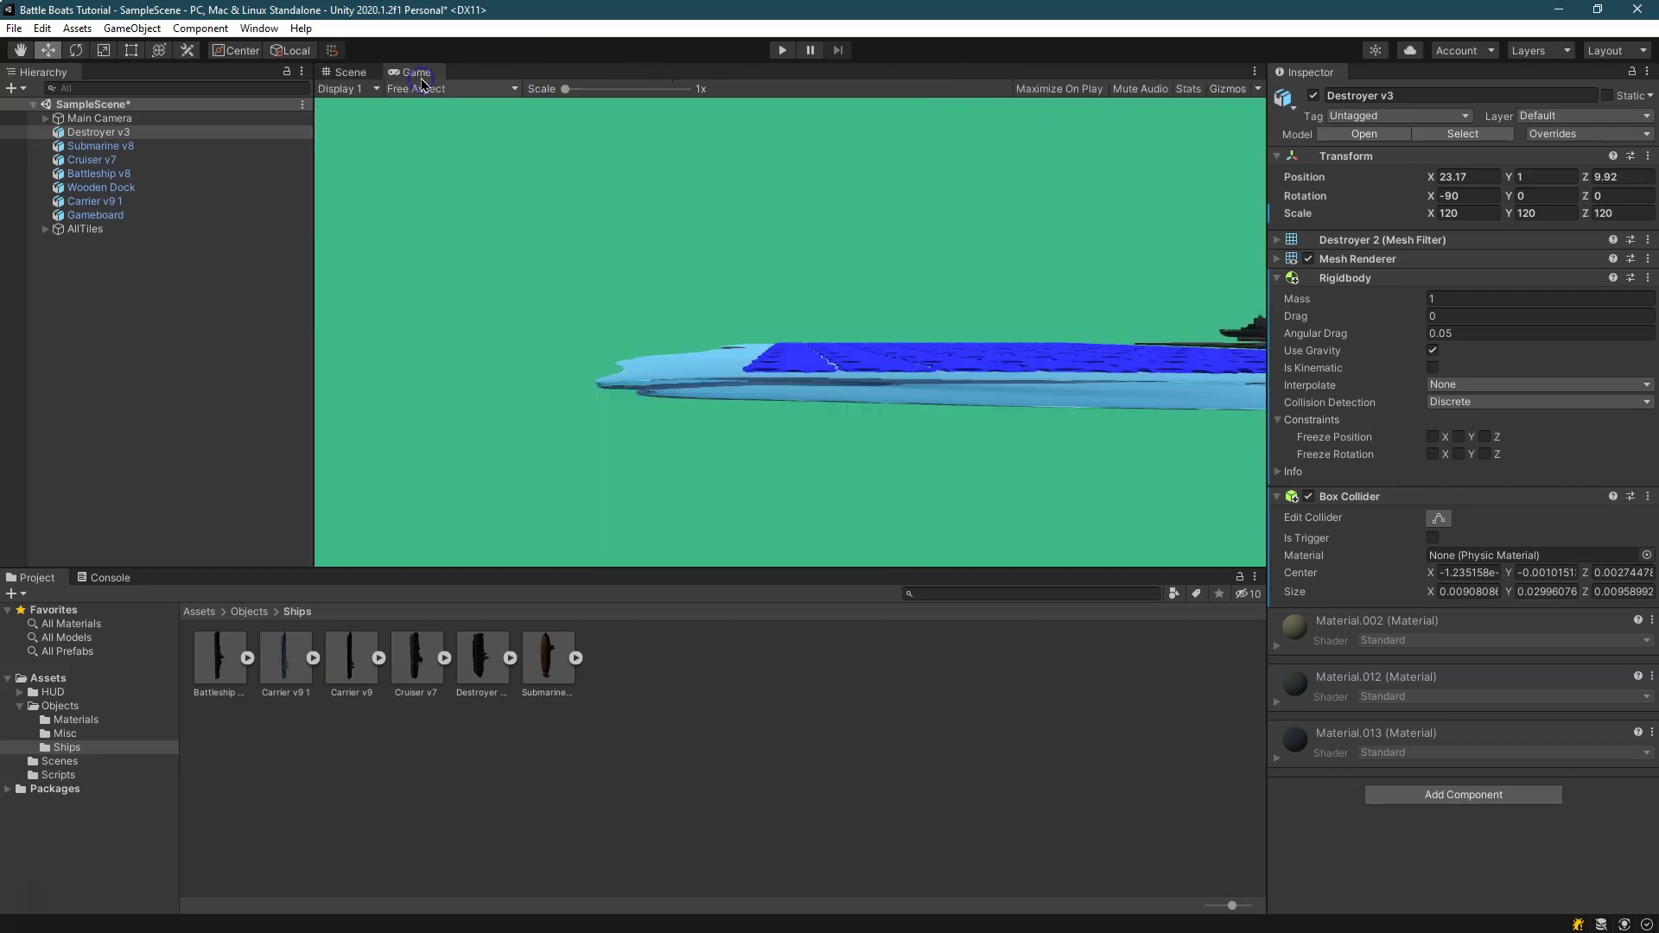
pyautogui.click(356, 72)
# Reorder the scene's hierarchy to Carrier, Battleship, Submarine, Cruiser, Destroyer, Wooden Dock and Gameboard
pyautogui.moveTo(782, 191); pyautogui.dragTo(378, 305, button='right')
pyautogui.moveTo(475, 259); pyautogui.dragTo(566, 259, button='right')
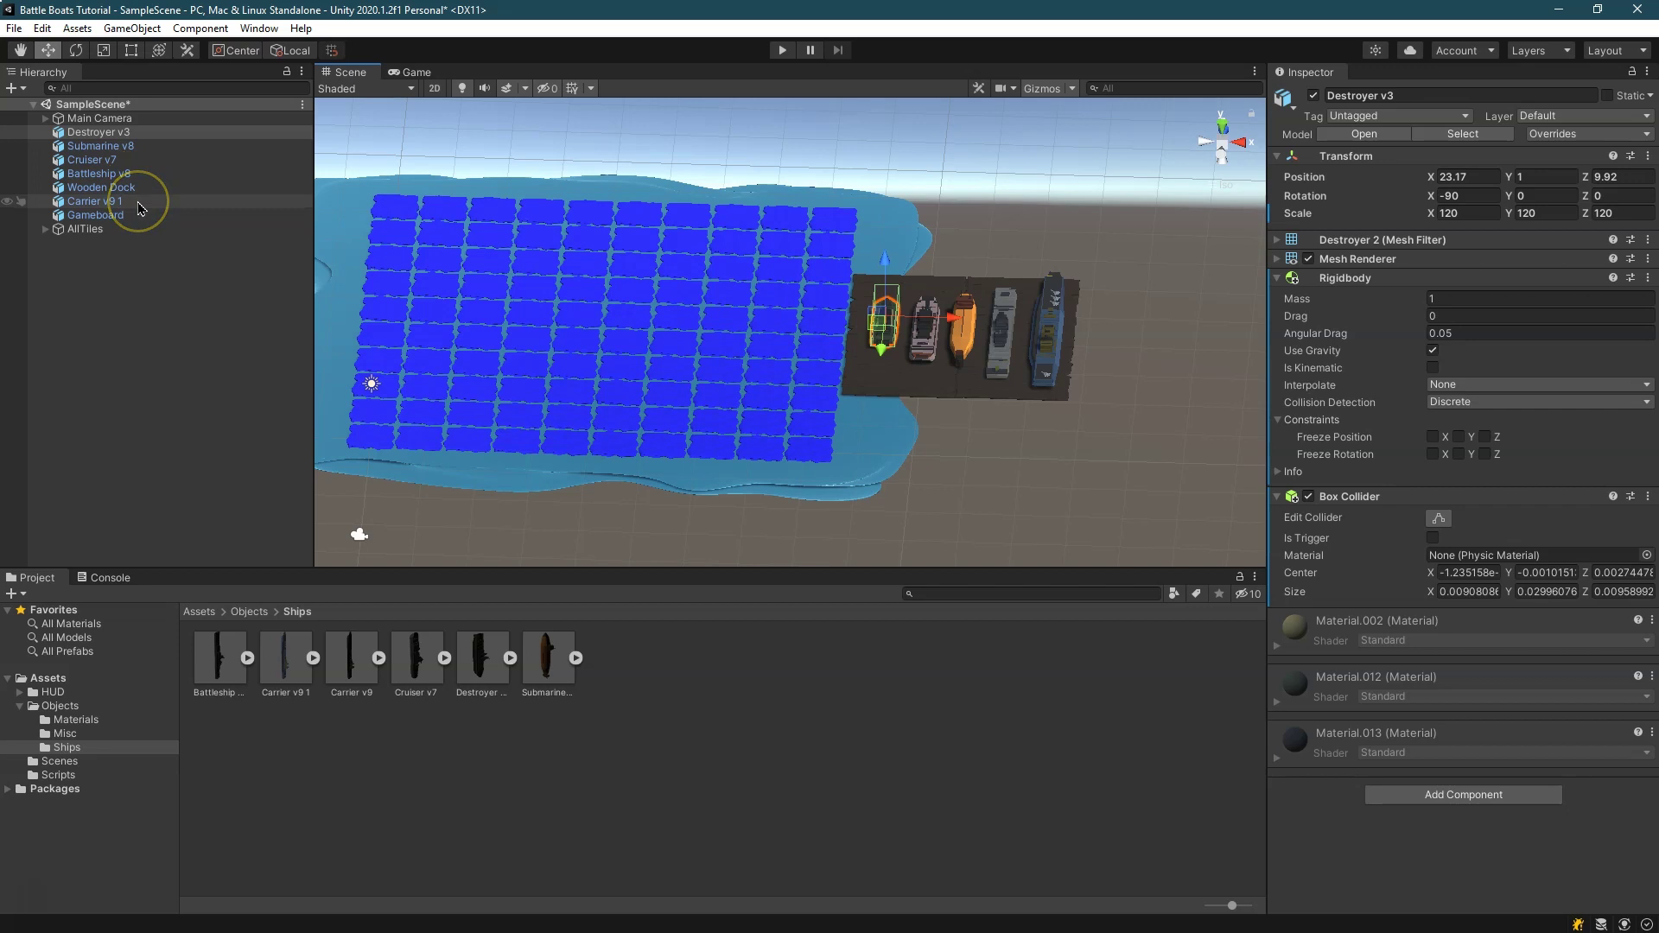
pyautogui.click(129, 133)
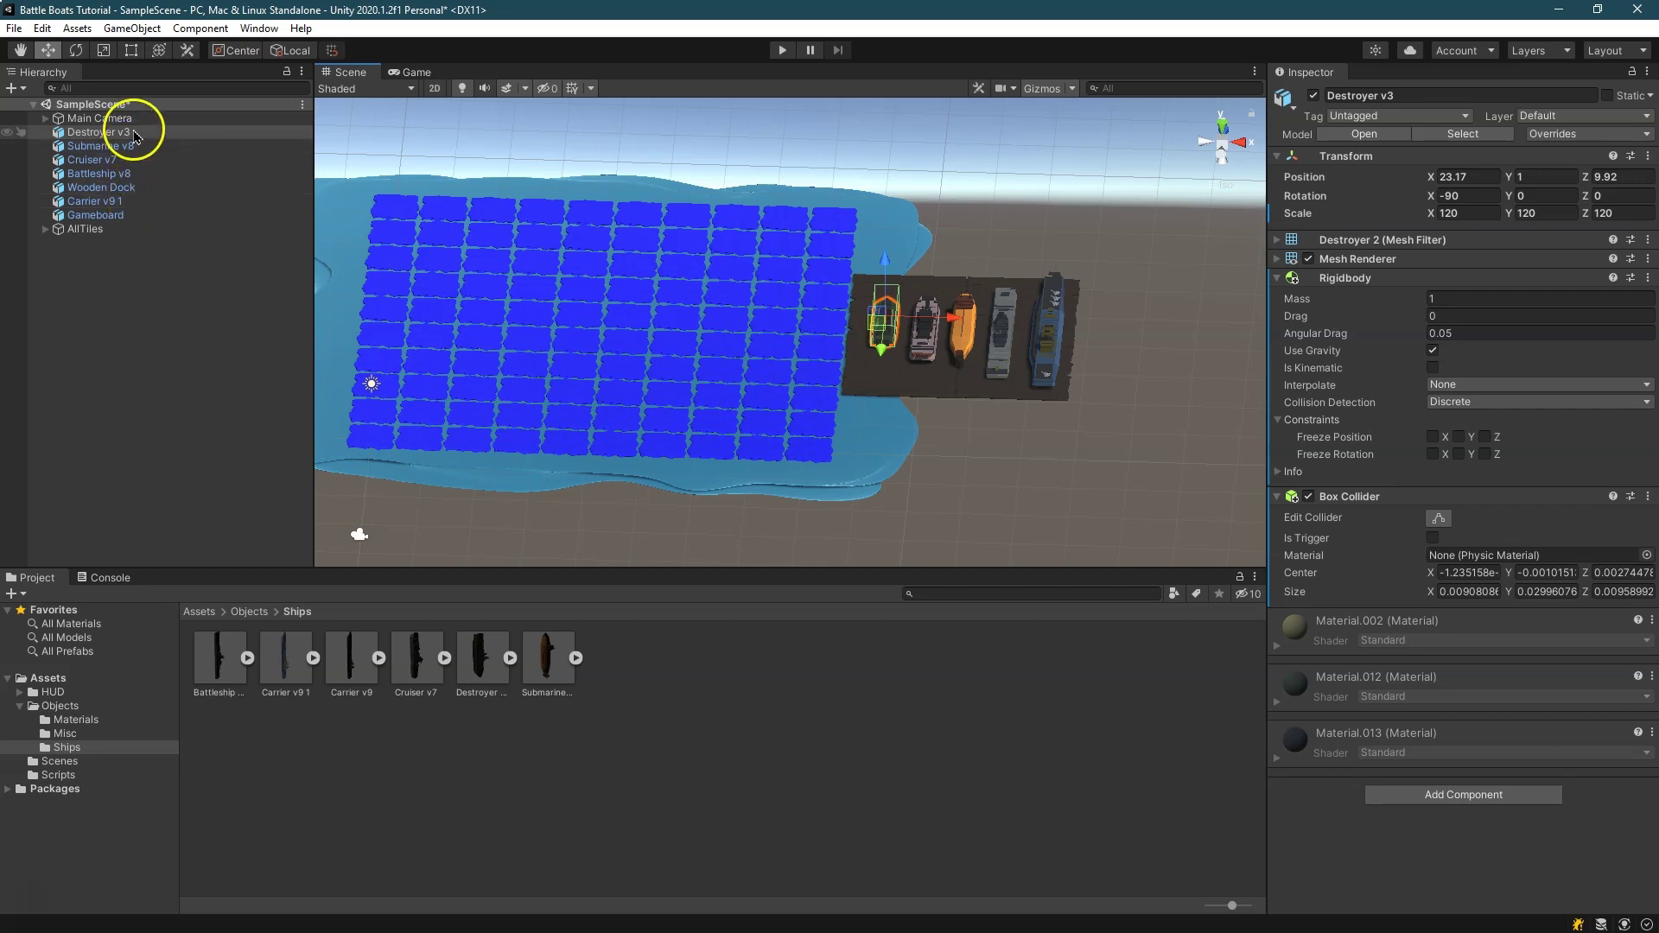
pyautogui.moveTo(135, 136); pyautogui.dragTo(81, 220)
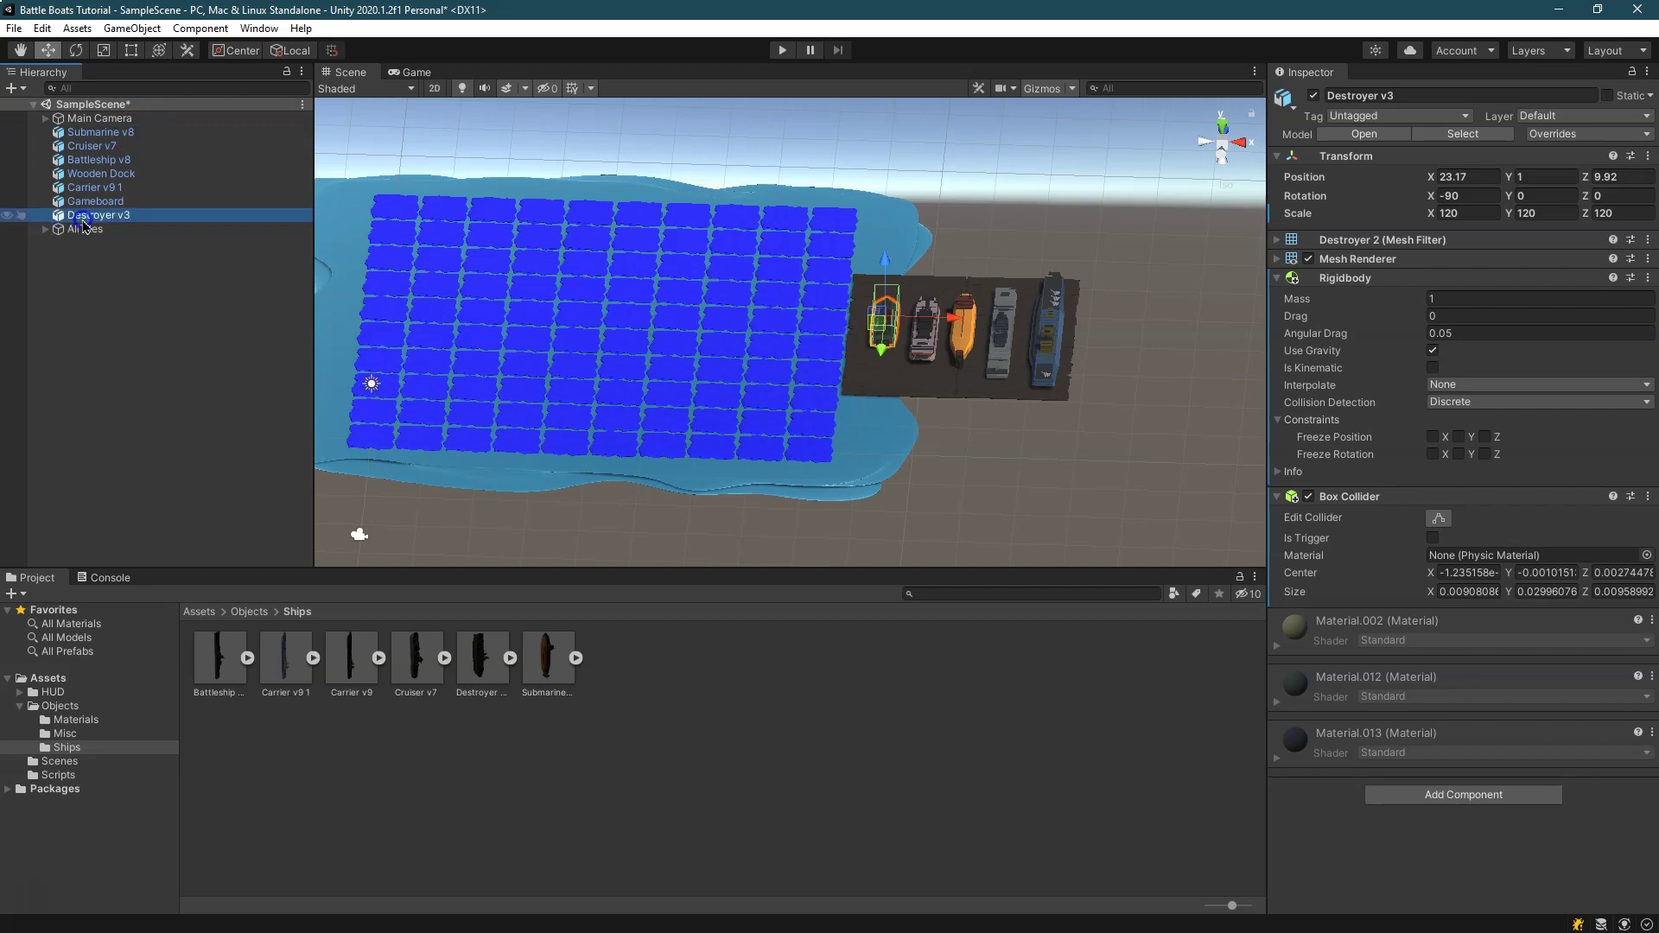
pyautogui.moveTo(108, 200); pyautogui.dragTo(109, 221)
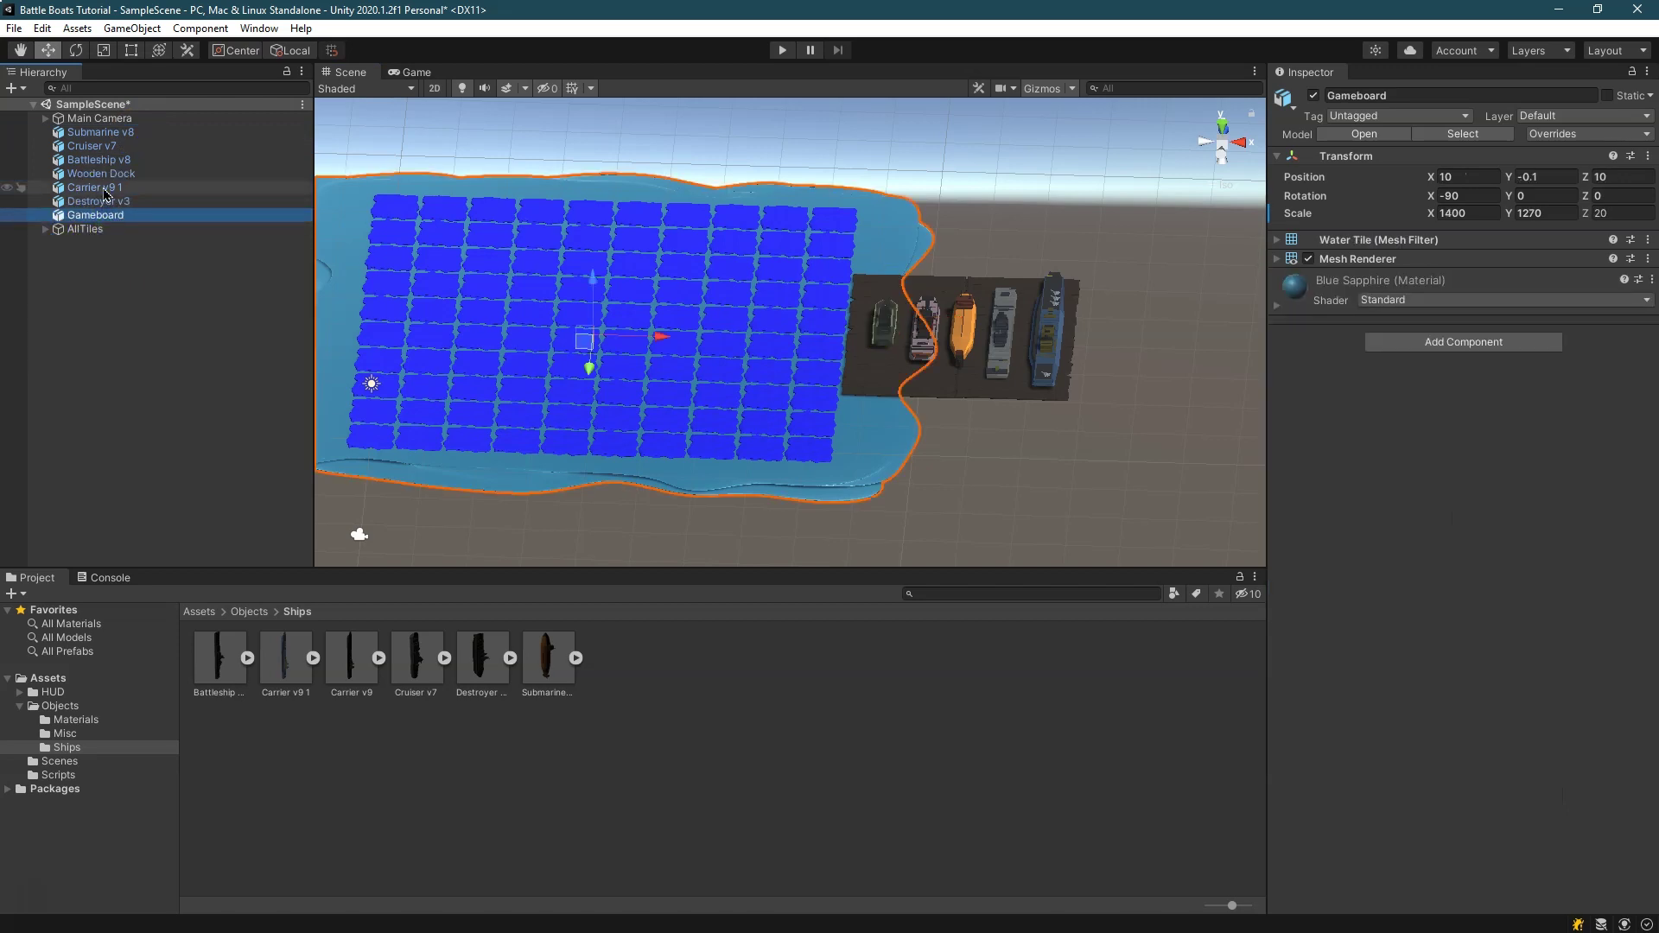
pyautogui.click(104, 192)
pyautogui.moveTo(104, 158)
pyautogui.mouseDown()
pyautogui.moveTo(108, 140)
pyautogui.moveTo(119, 172)
pyautogui.moveTo(123, 140)
pyautogui.mouseUp()
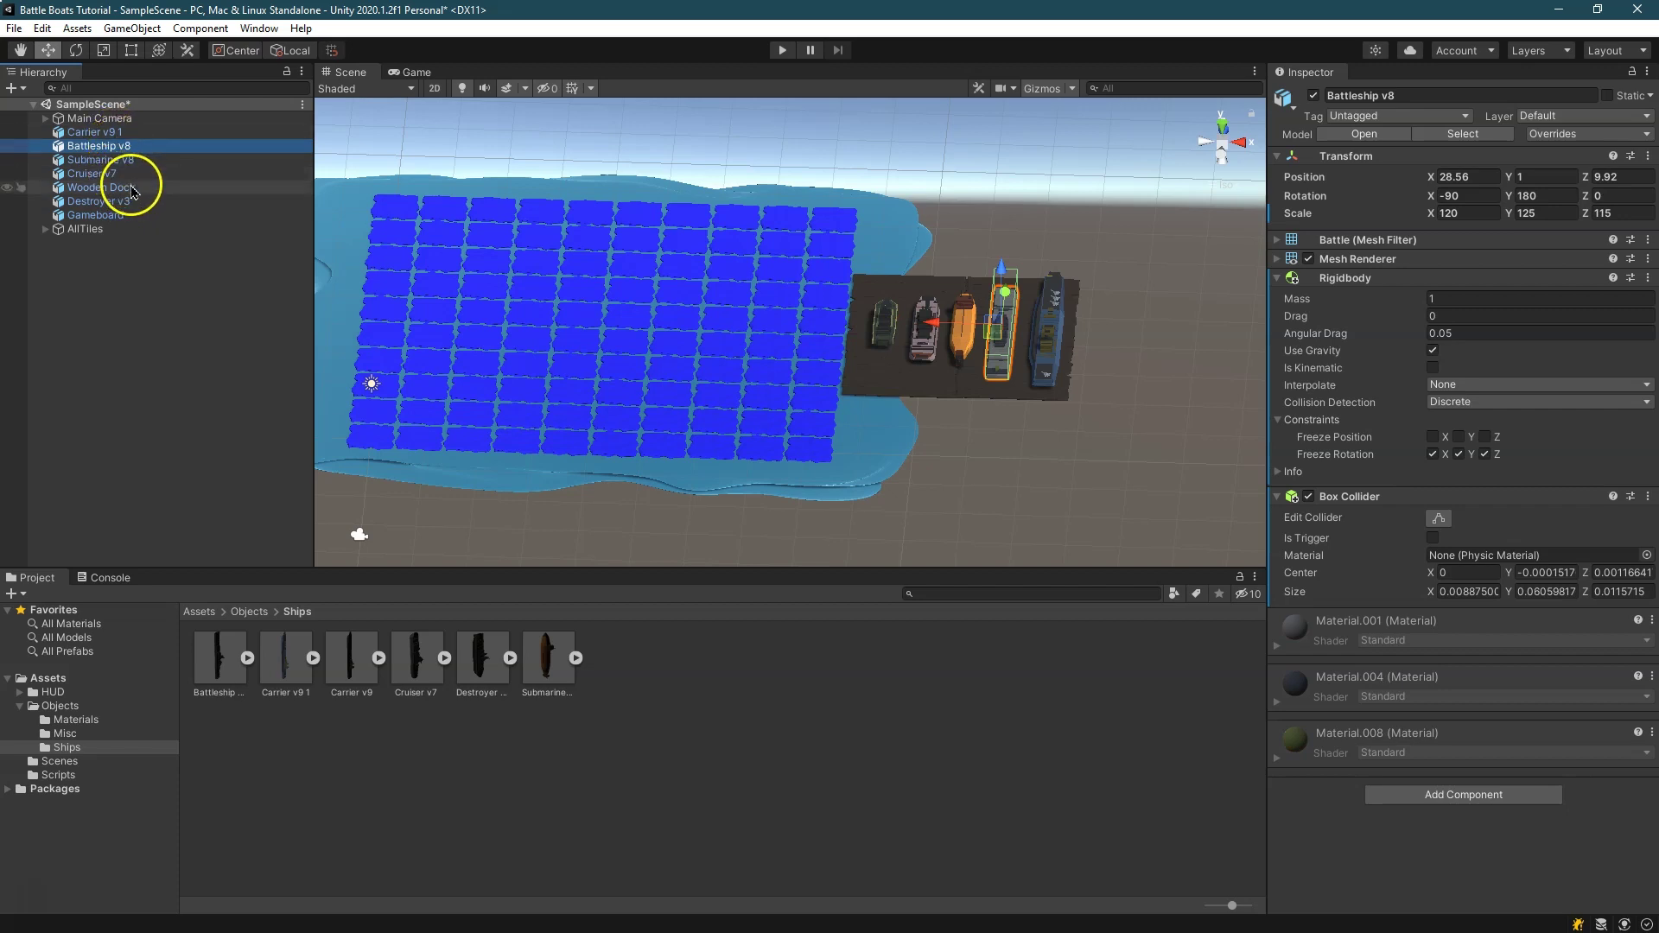
pyautogui.moveTo(130, 201); pyautogui.dragTo(132, 192)
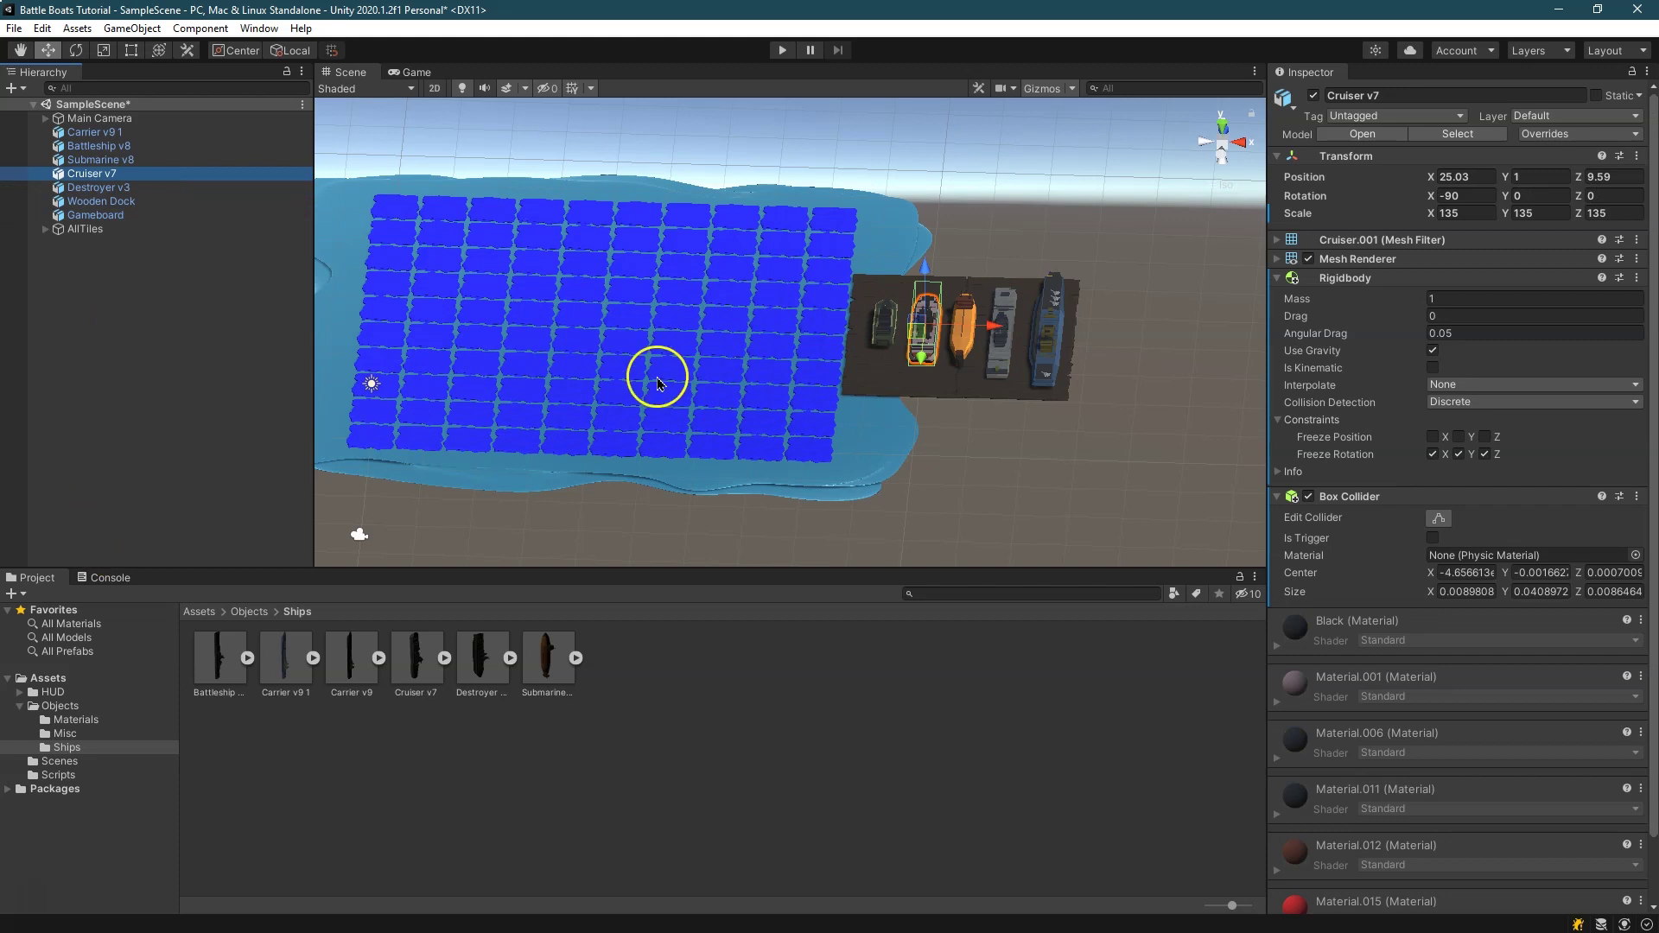
# Clear the object selection and save the scene
pyautogui.rightClick(211, 296)
pyautogui.click(170, 311)
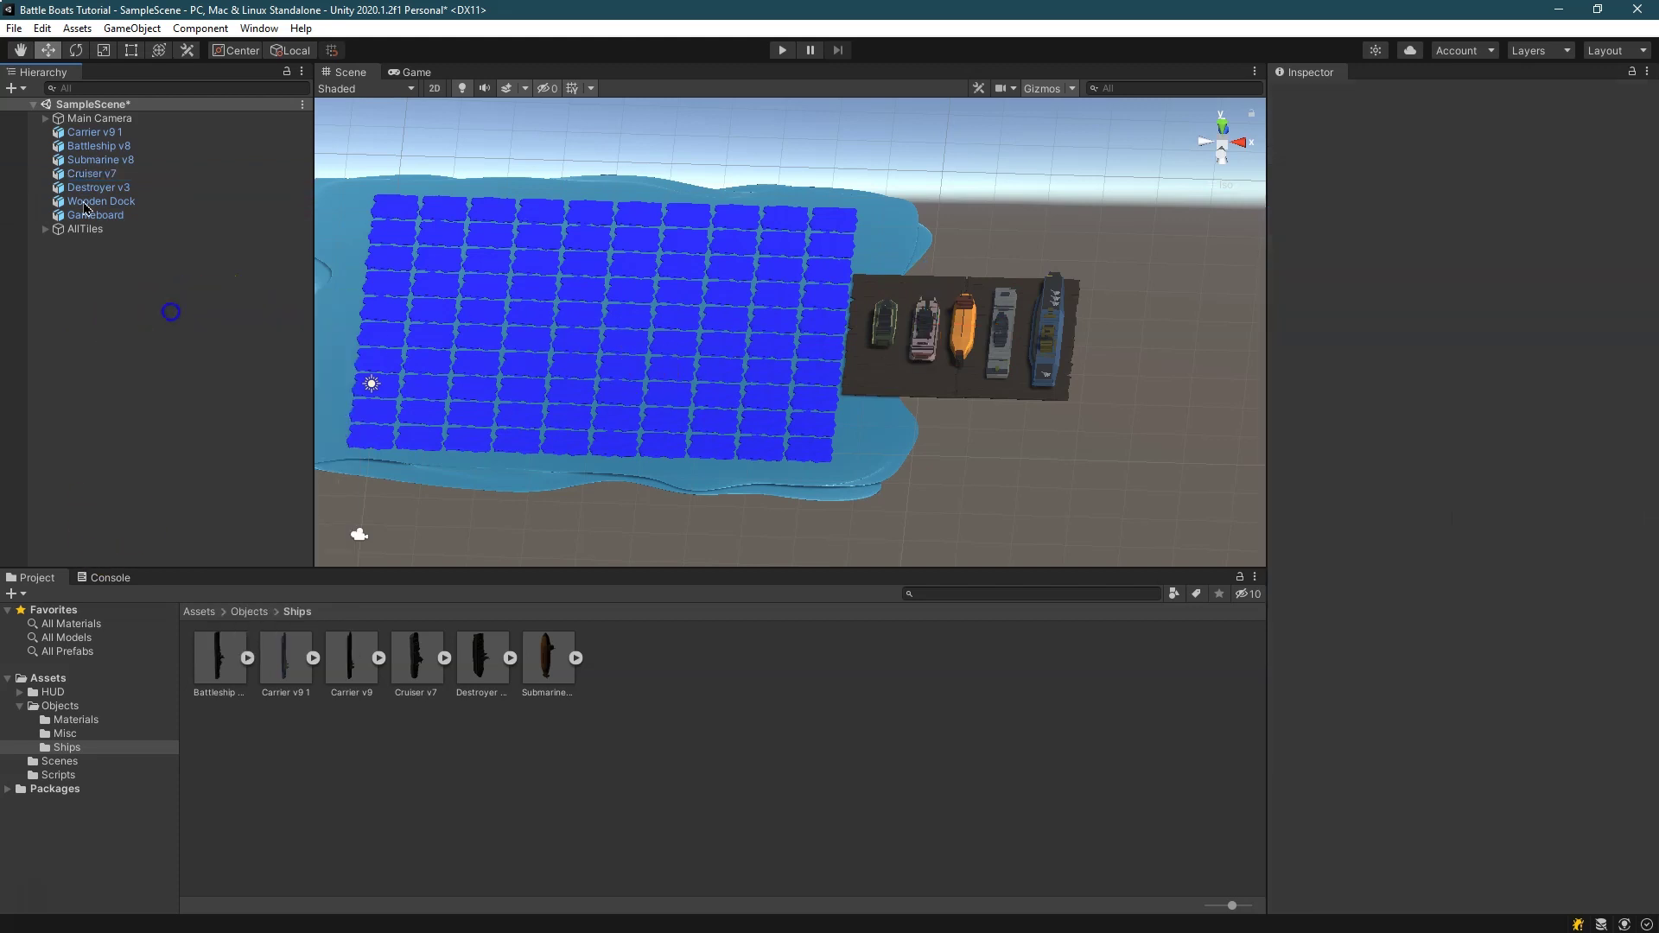
pyautogui.click(14, 28)
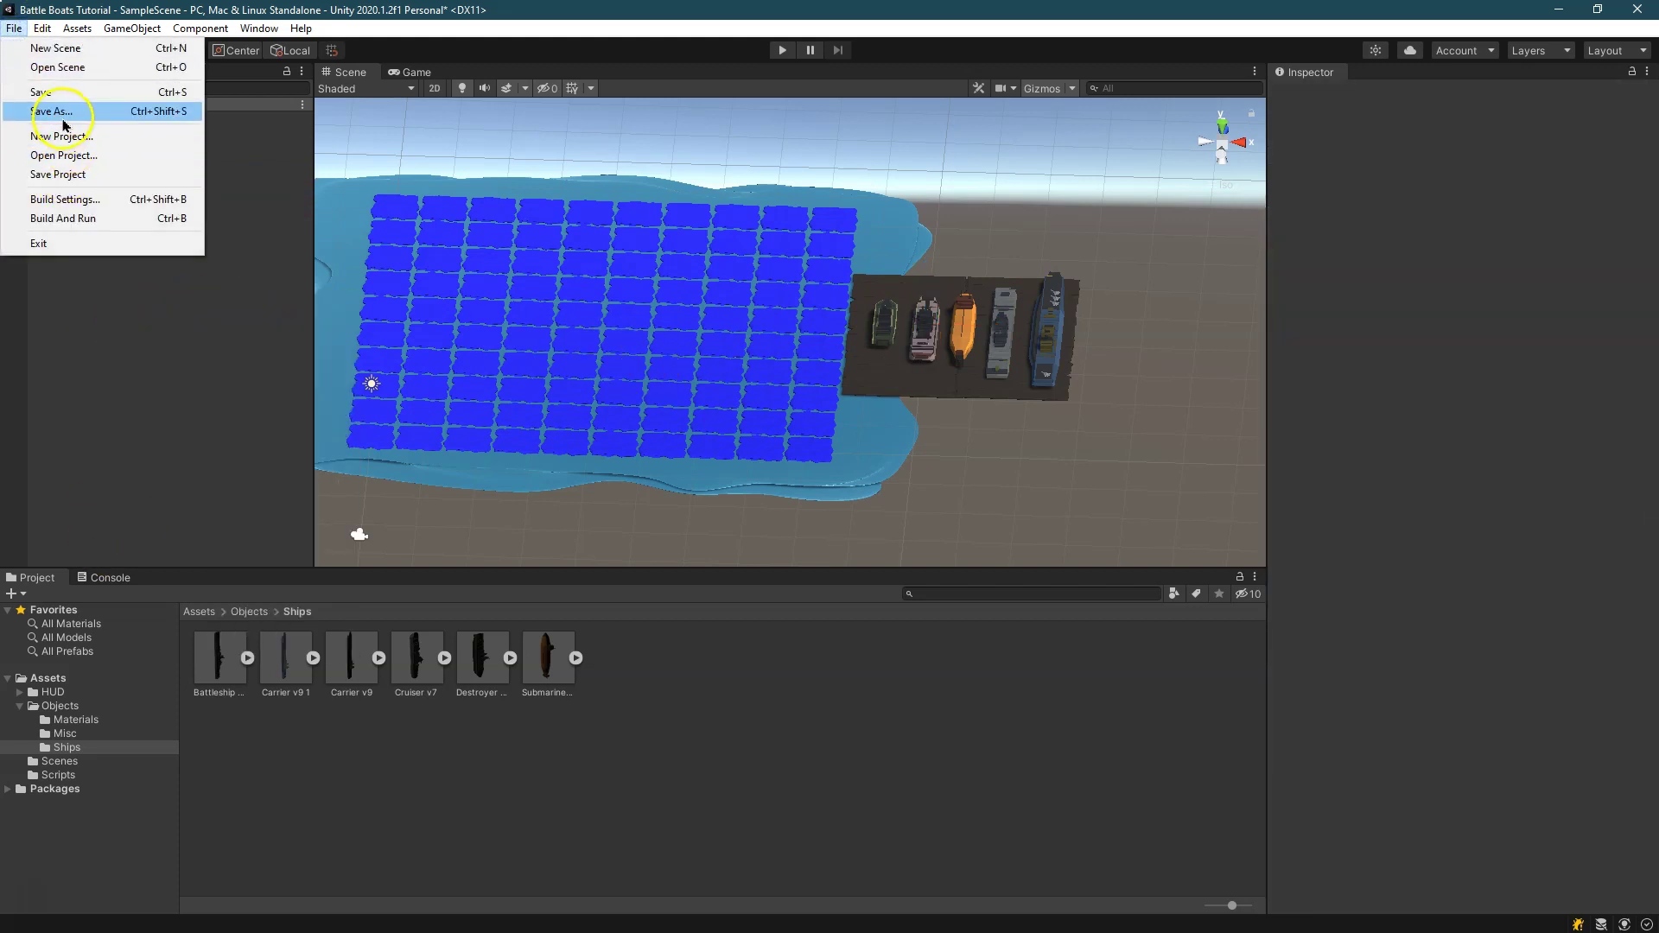
pyautogui.click(65, 97)
# Create a UI canvas in the scene and rename it HUDCanvas
pyautogui.rightClick(181, 338)
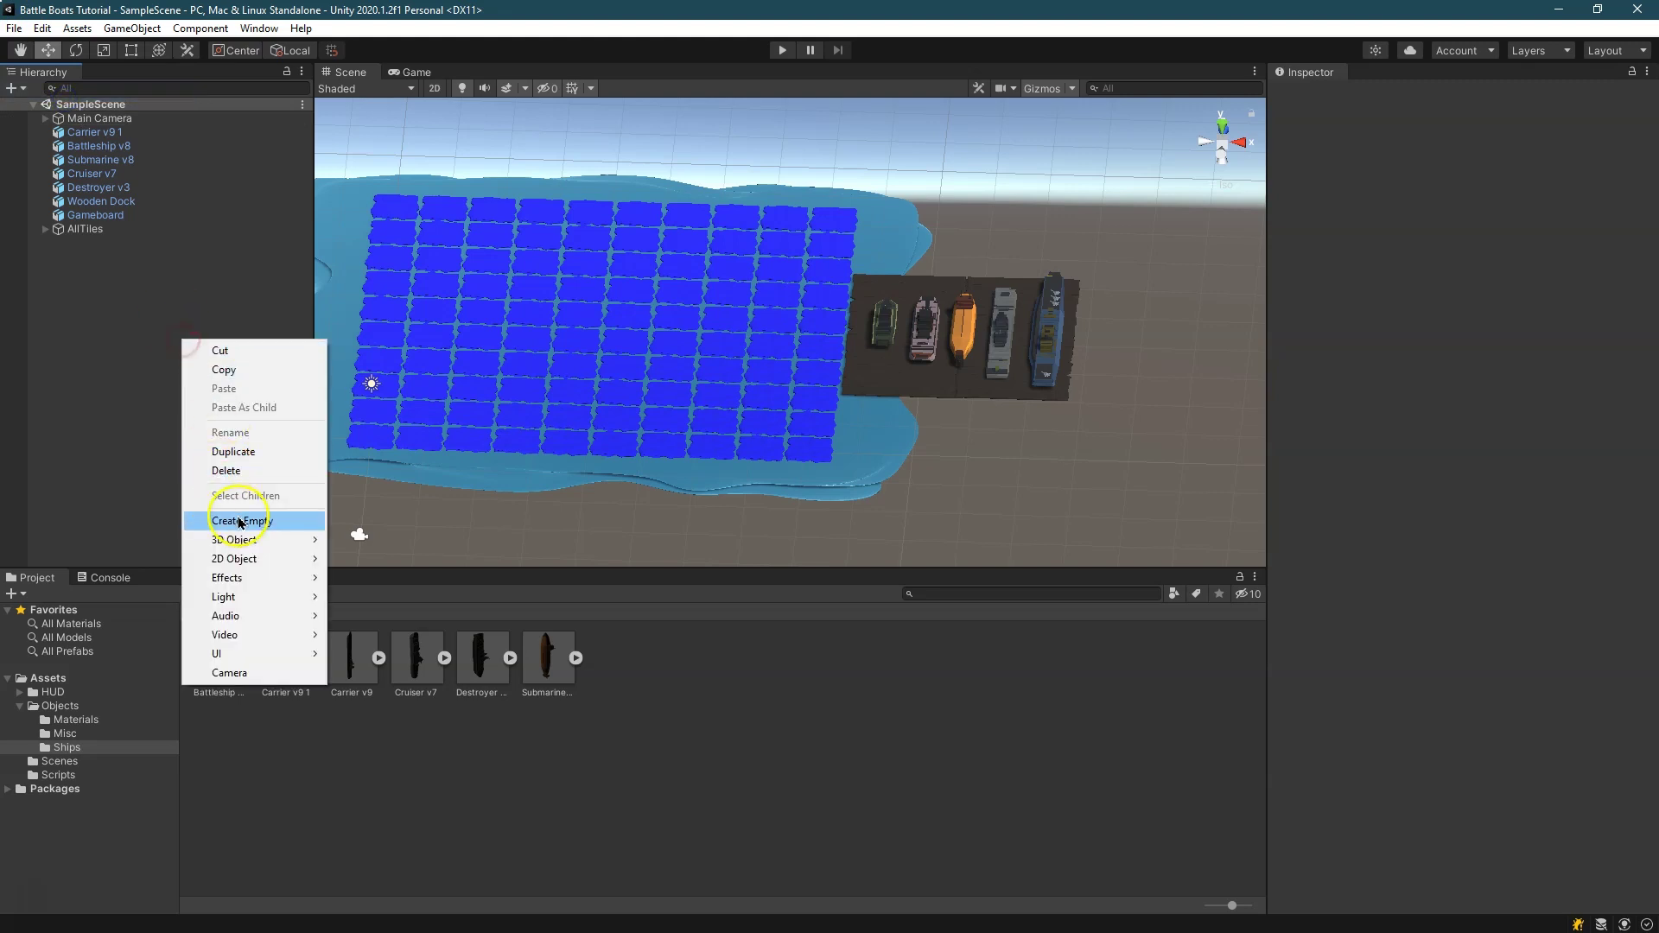
pyautogui.click(131, 28)
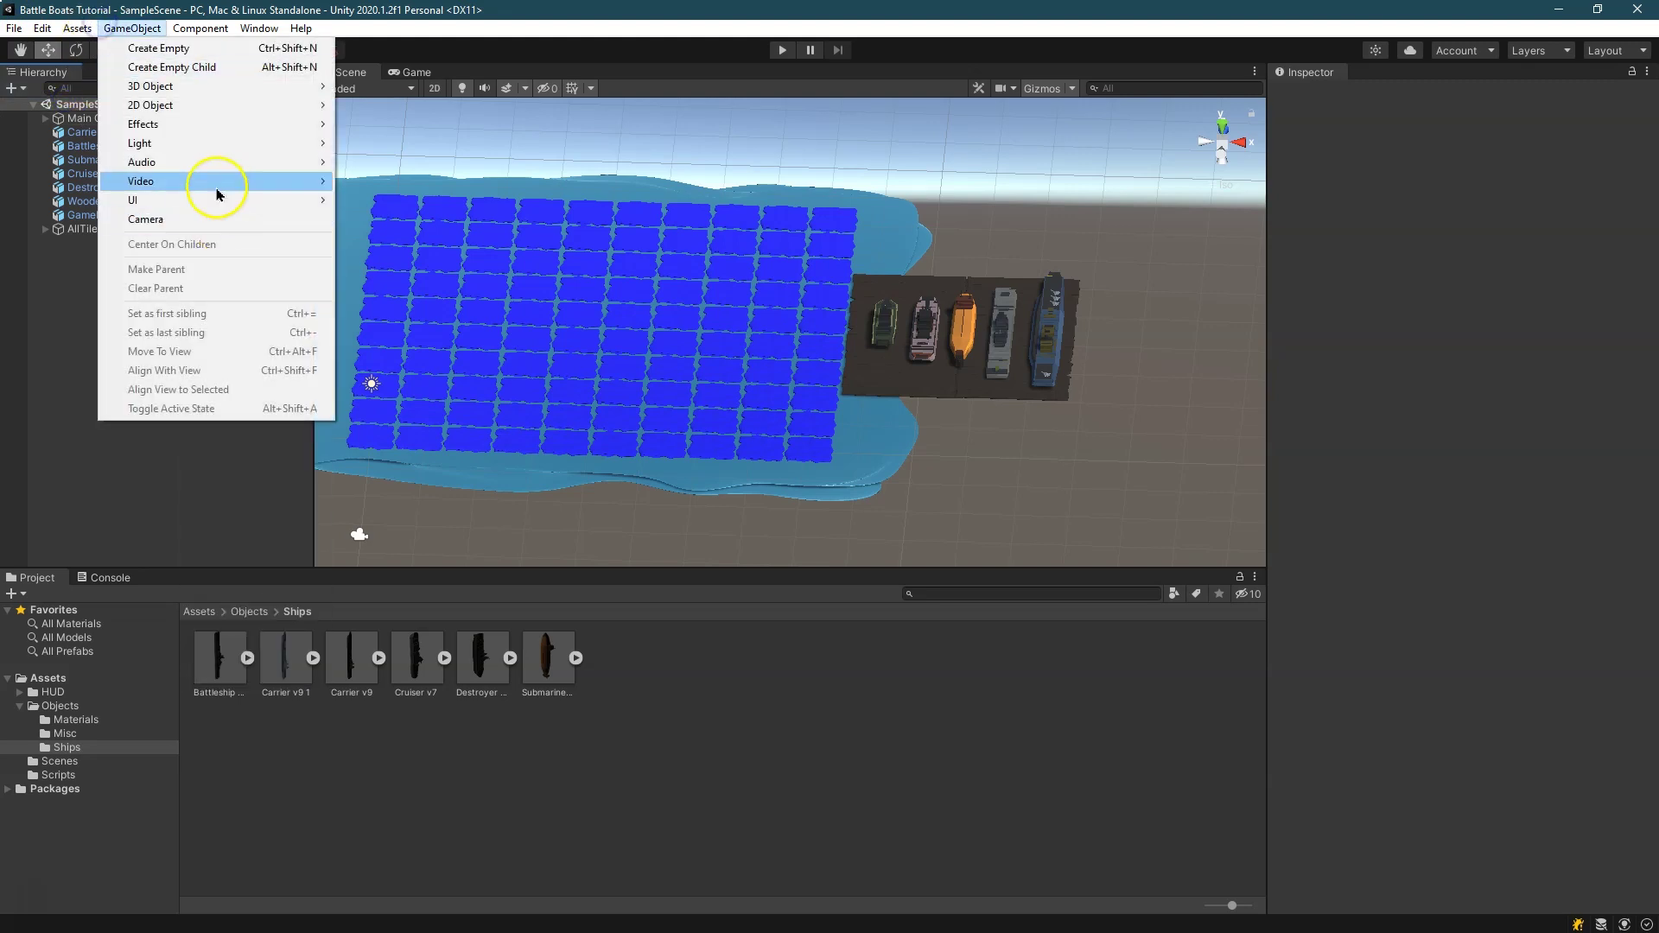
pyautogui.moveTo(226, 201)
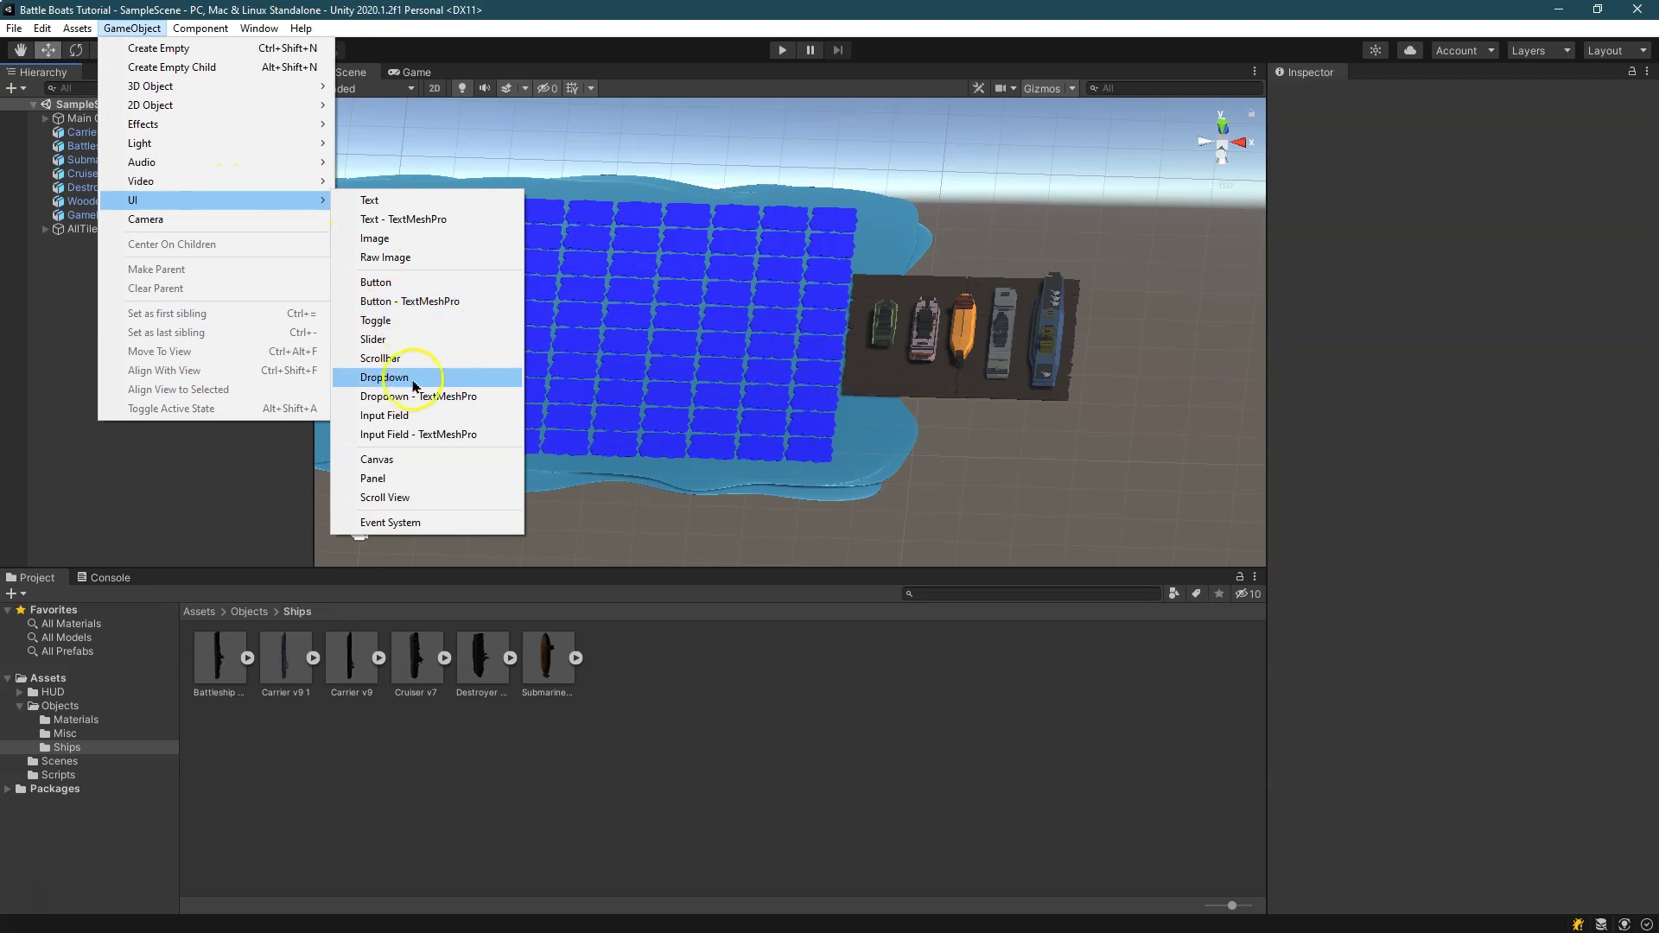
pyautogui.click(417, 459)
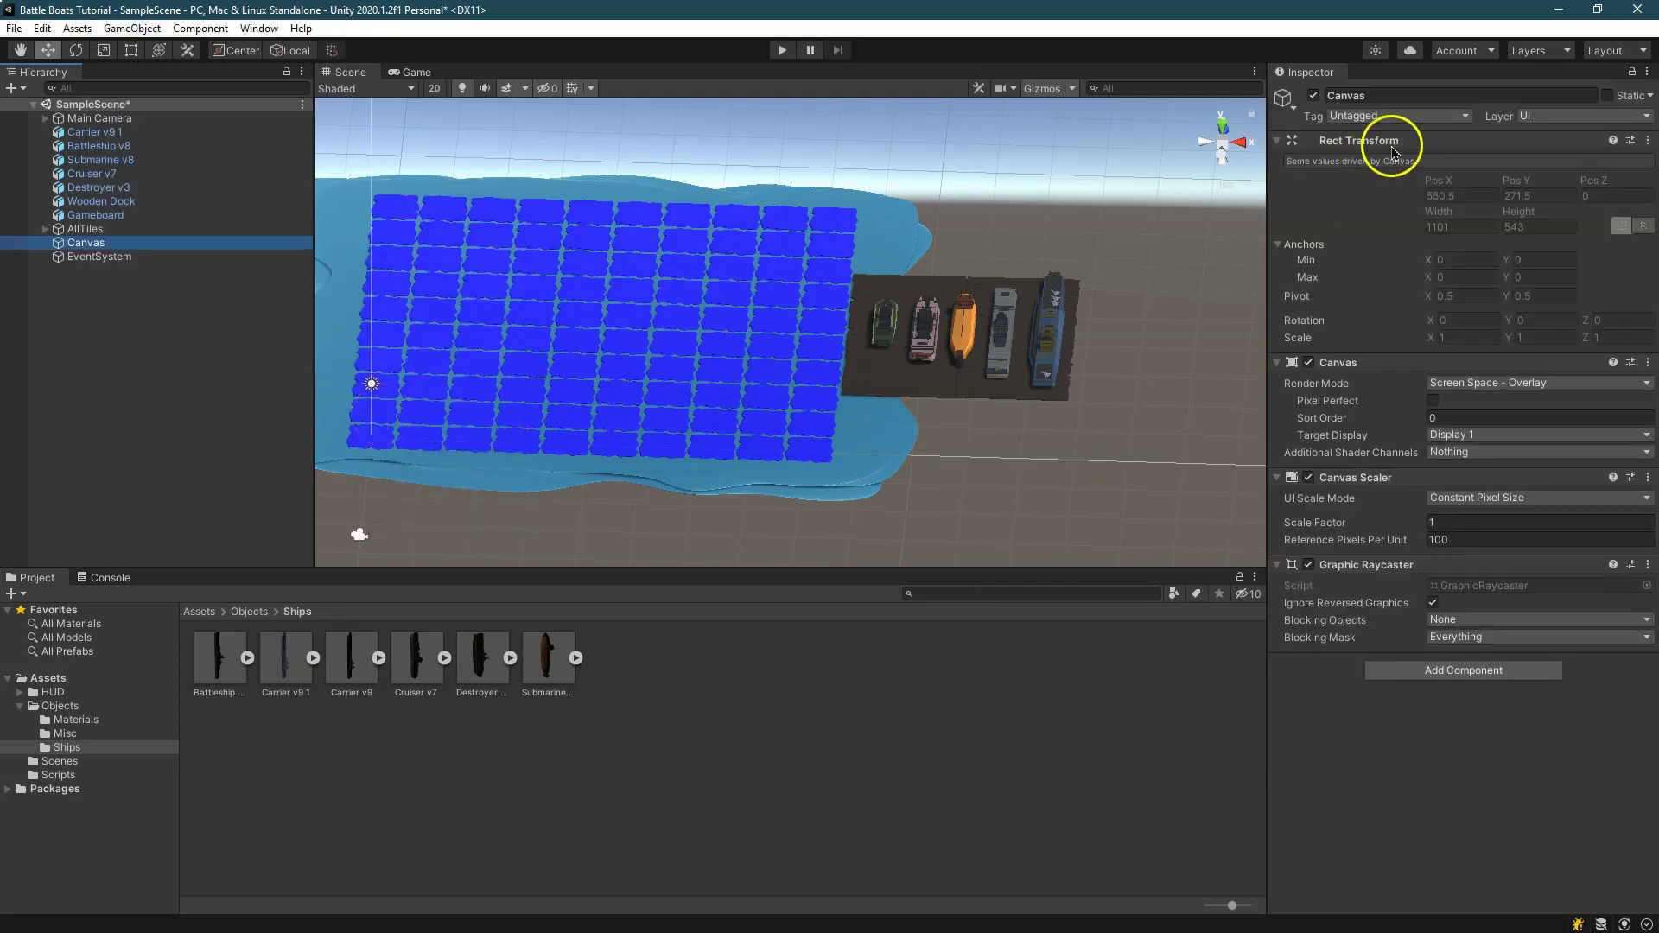
pyautogui.click(1385, 96)
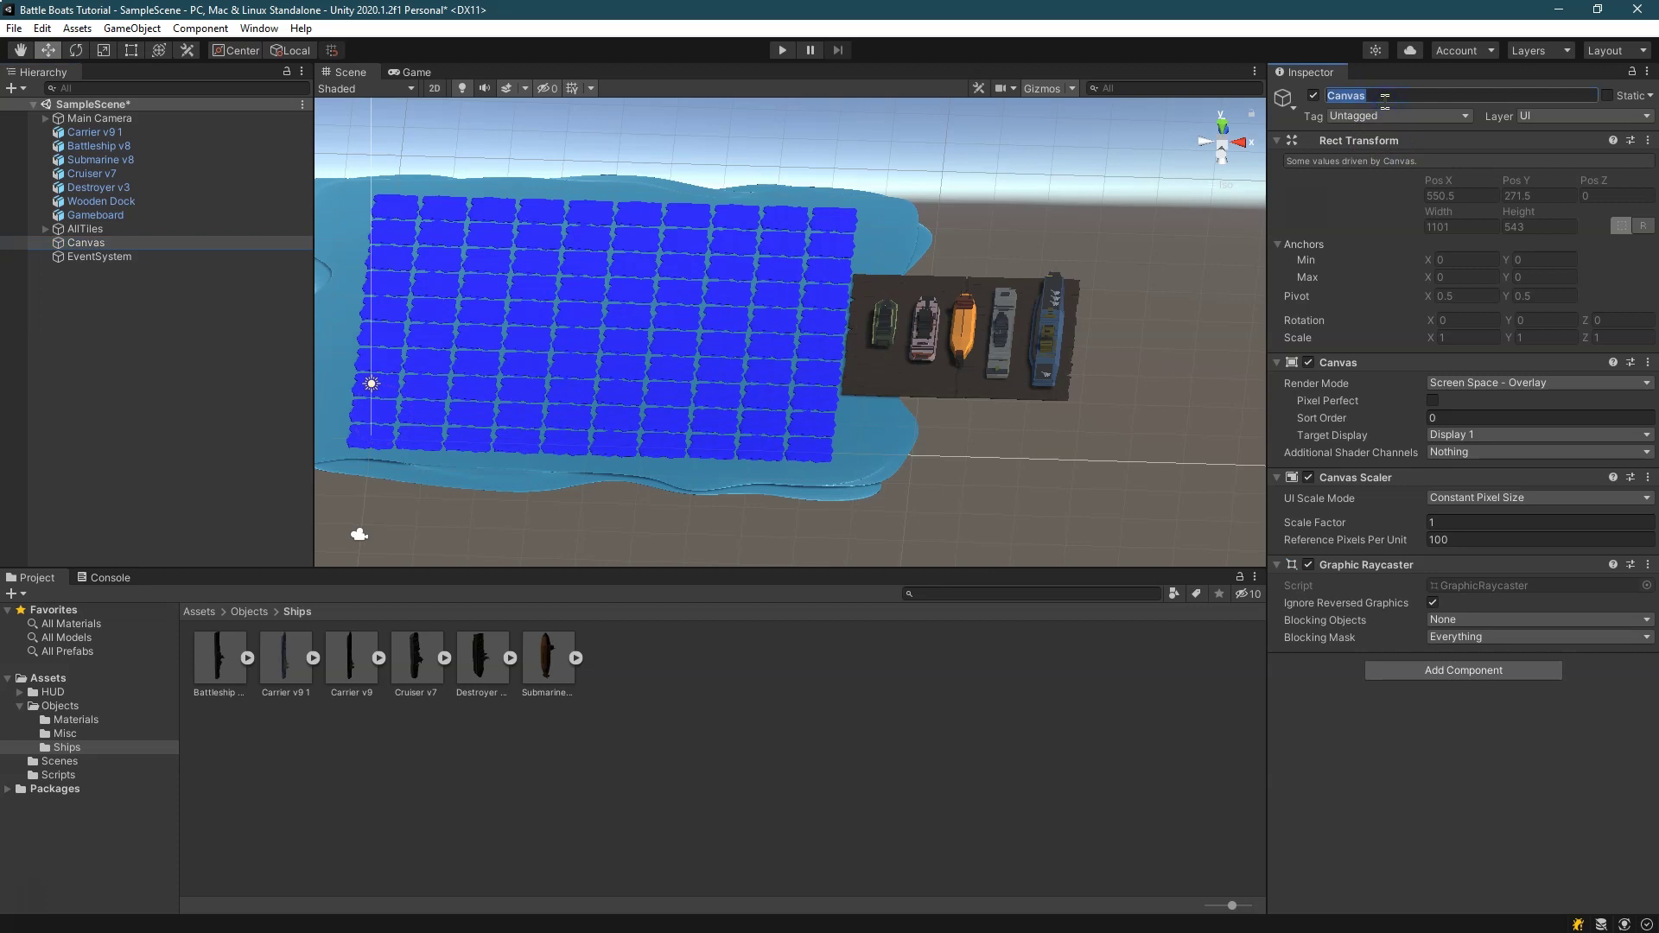
pyautogui.press('Return')
# Set HUDCanvas's render mode to Screen Space - Camera and assign Main Camera as its render camera
pyautogui.click(1451, 383)
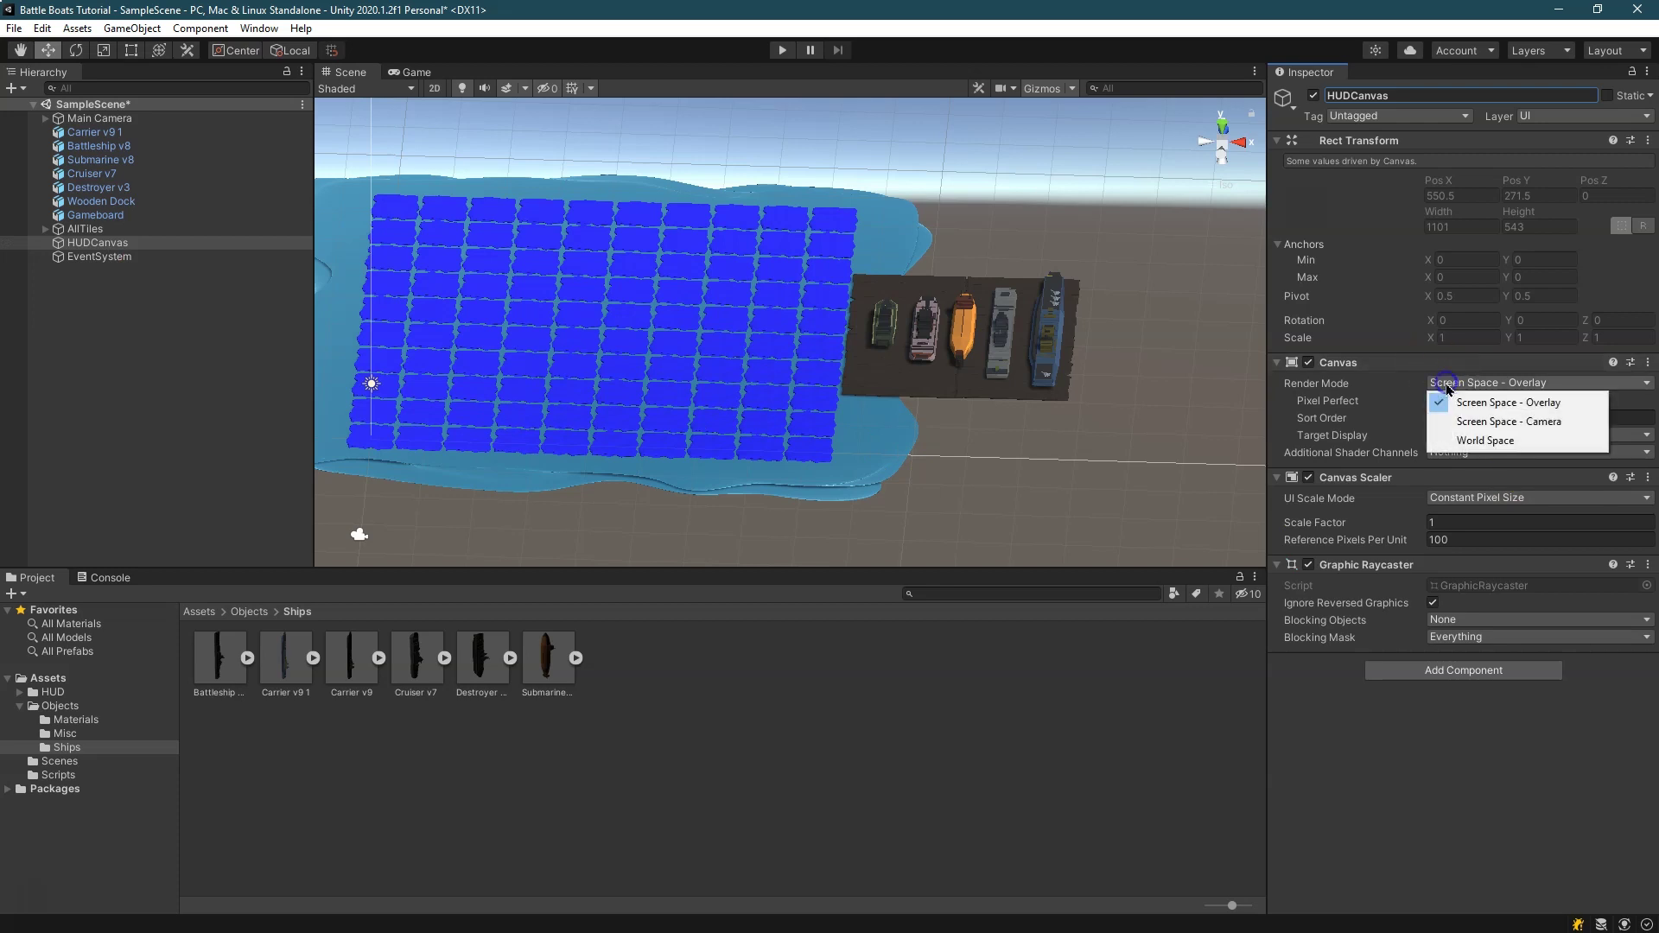
pyautogui.click(1497, 424)
pyautogui.moveTo(110, 127); pyautogui.dragTo(1417, 419)
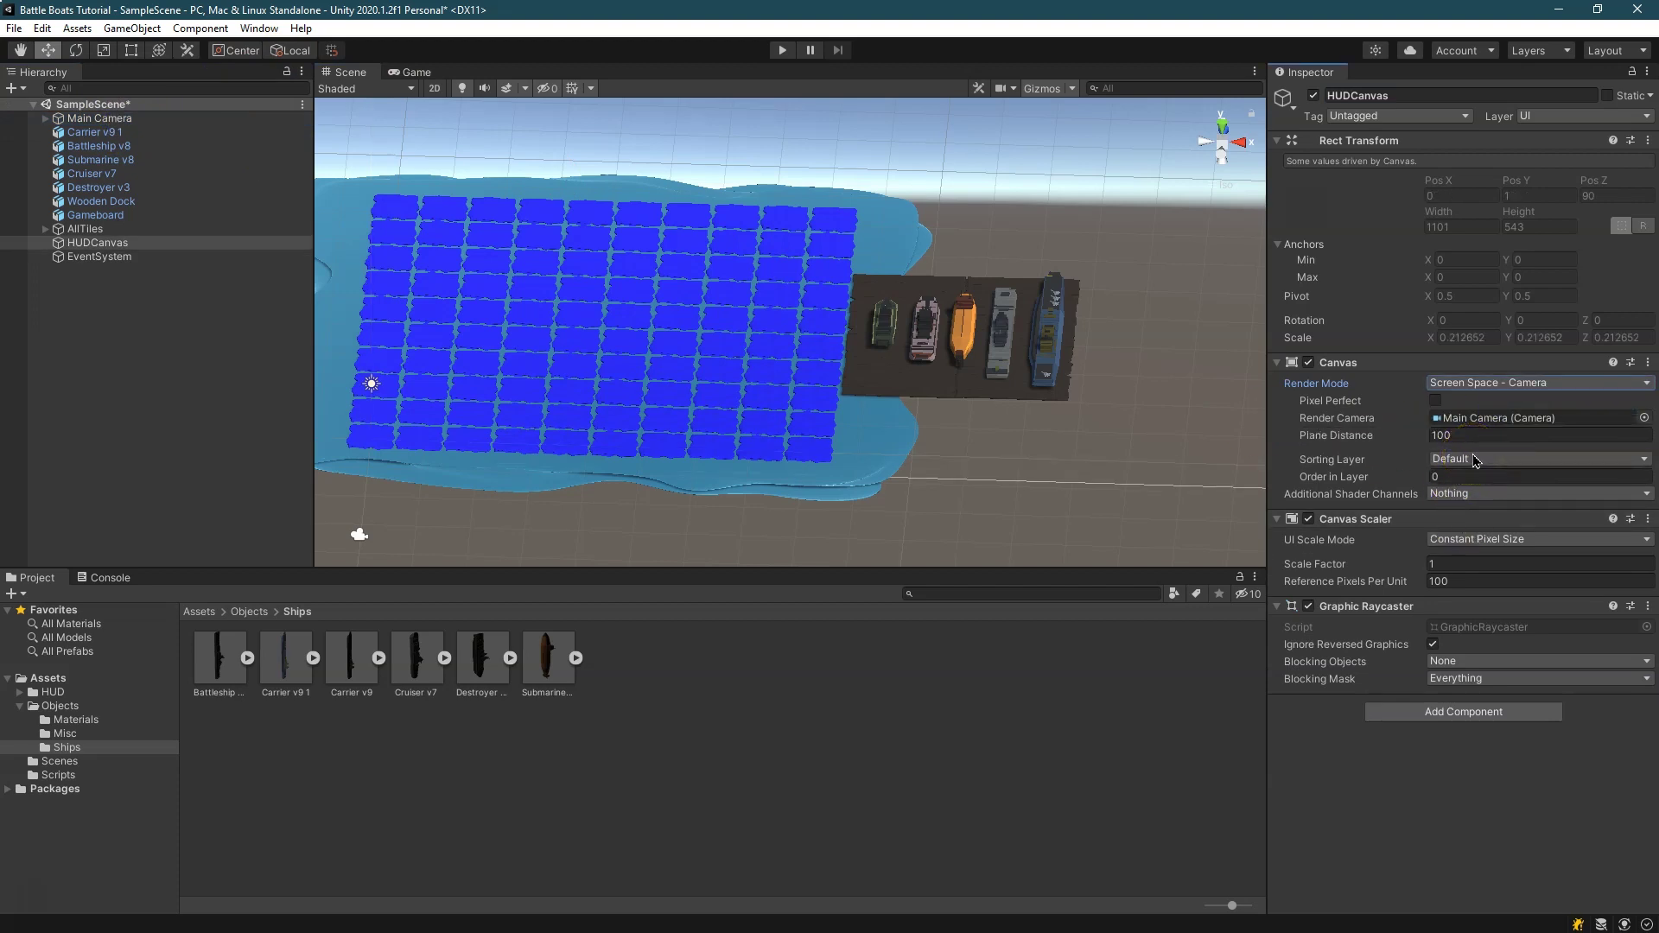
# Set HUDCanvas's UI scale mode to Scale With Screen Size with a reference resolution of 1920 by 1080
pyautogui.click(1505, 539)
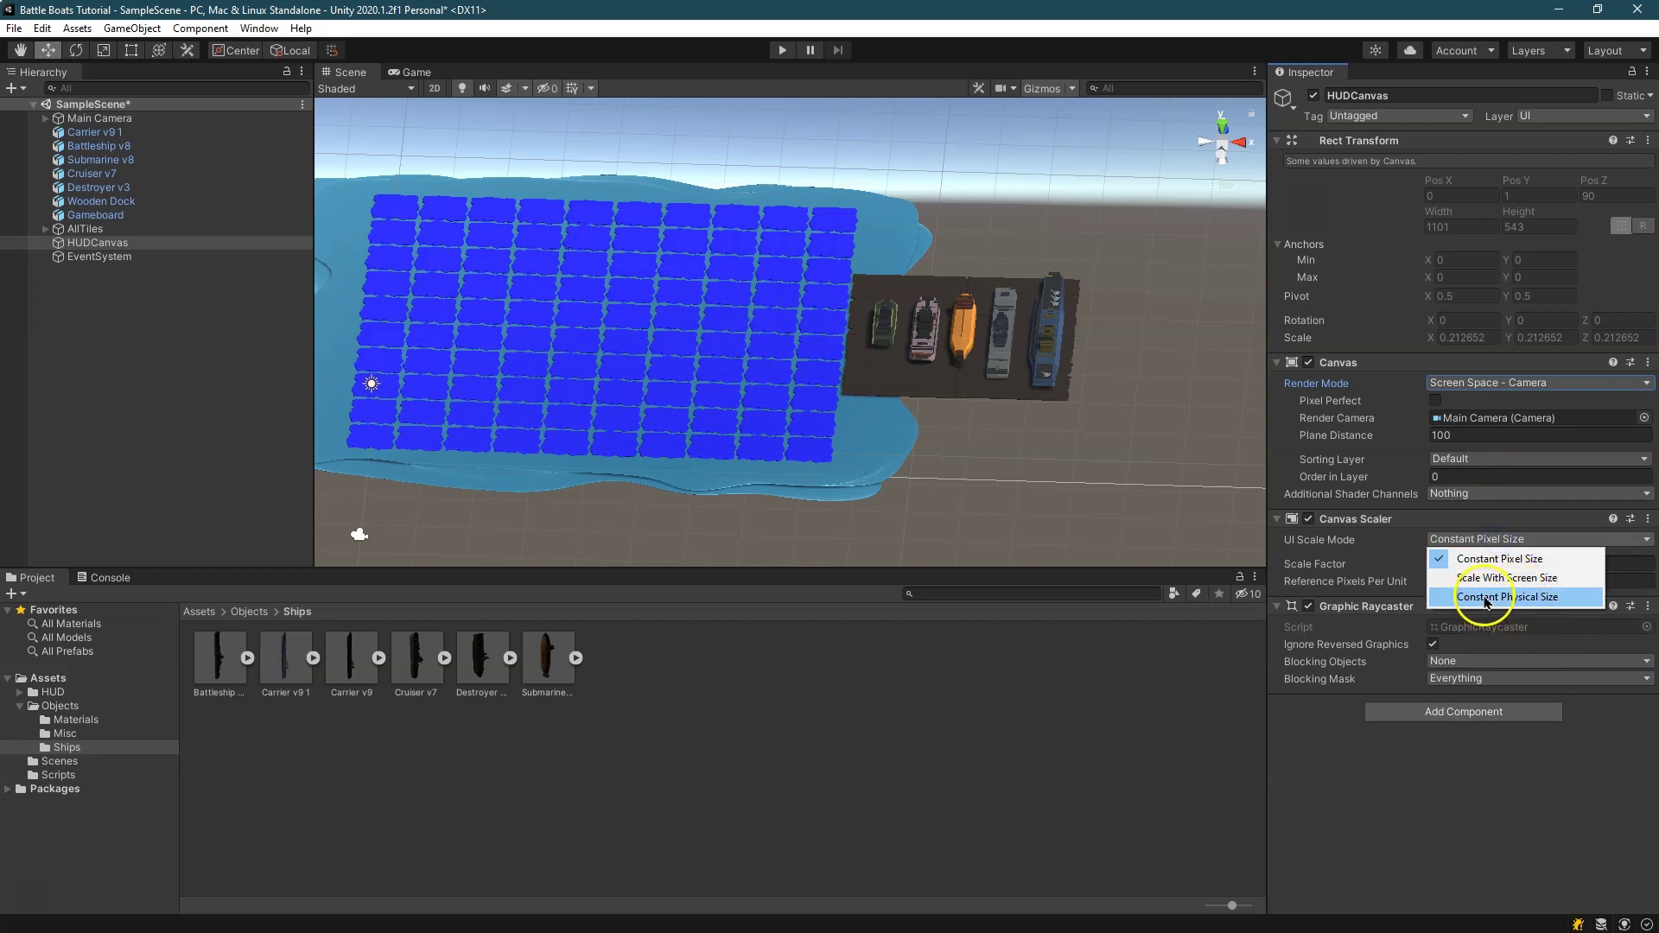
pyautogui.click(1488, 577)
pyautogui.click(1472, 563)
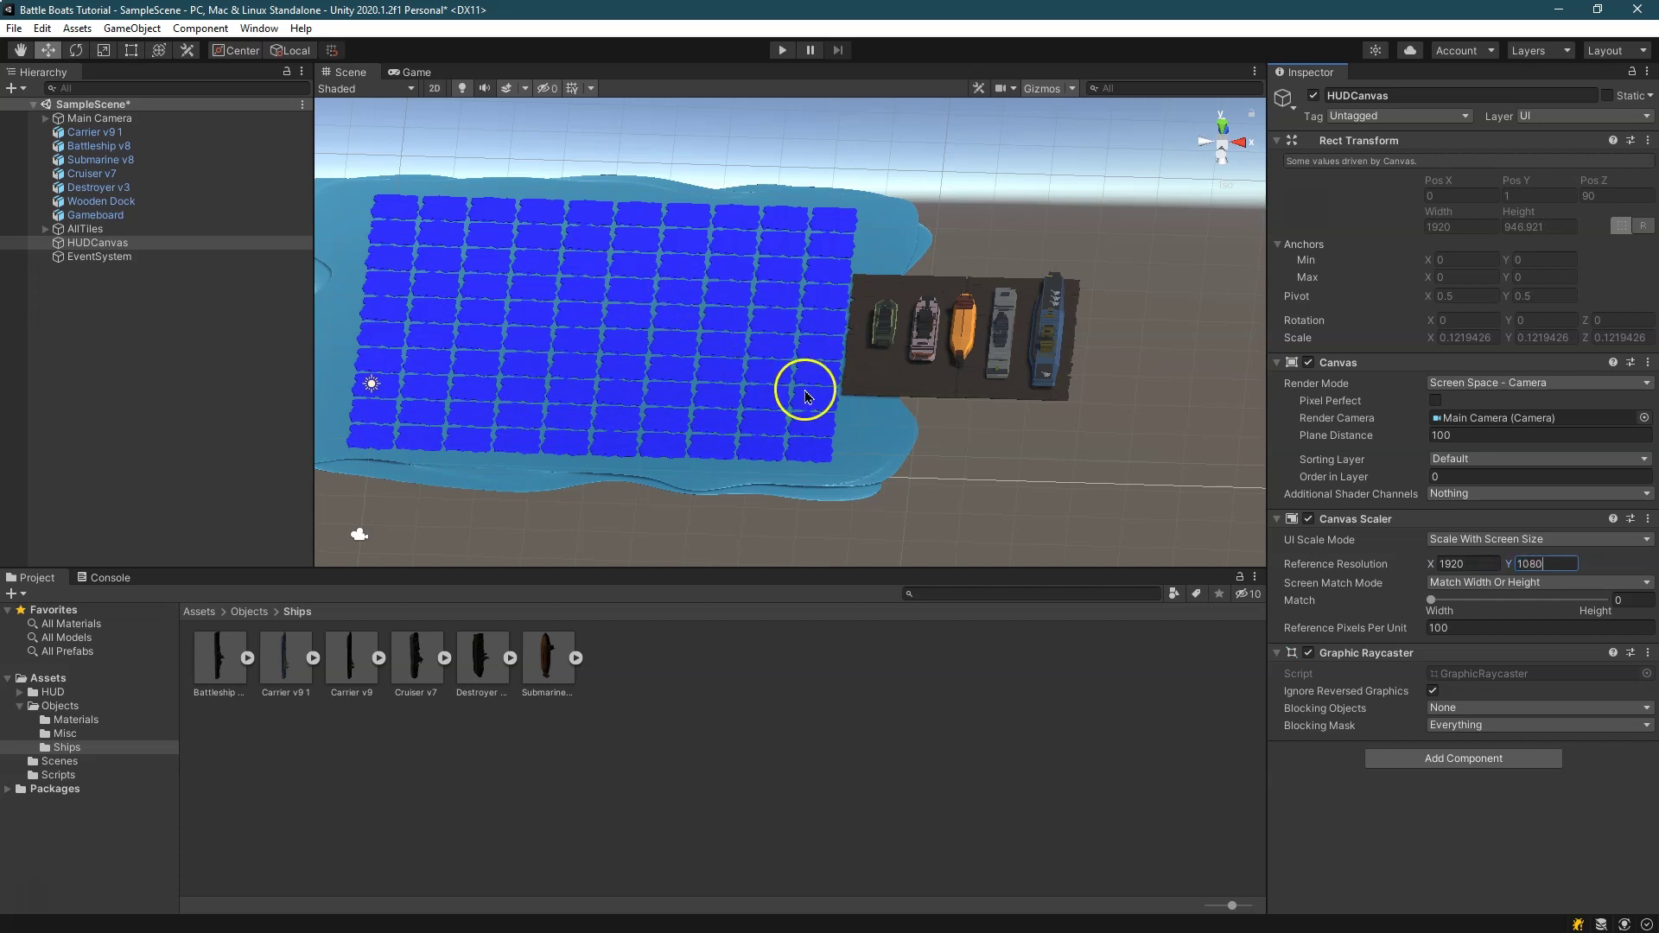
pyautogui.click(1306, 597)
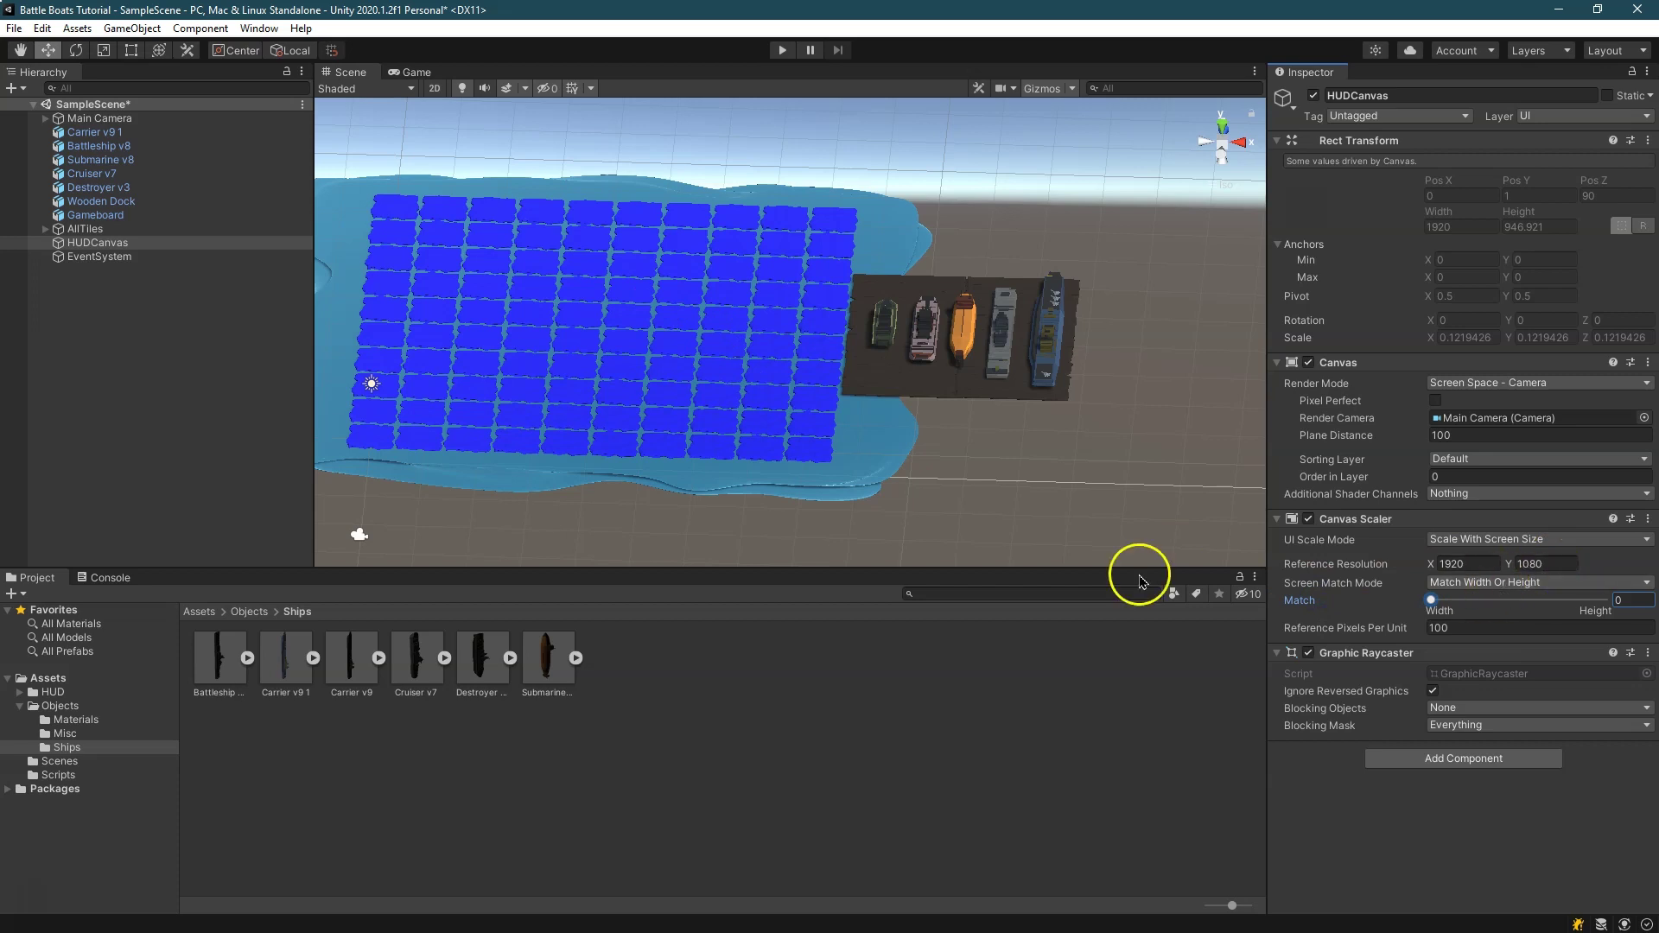
# Frame HUDCanvas in the Scene view to see its whole outline
pyautogui.click(94, 244)
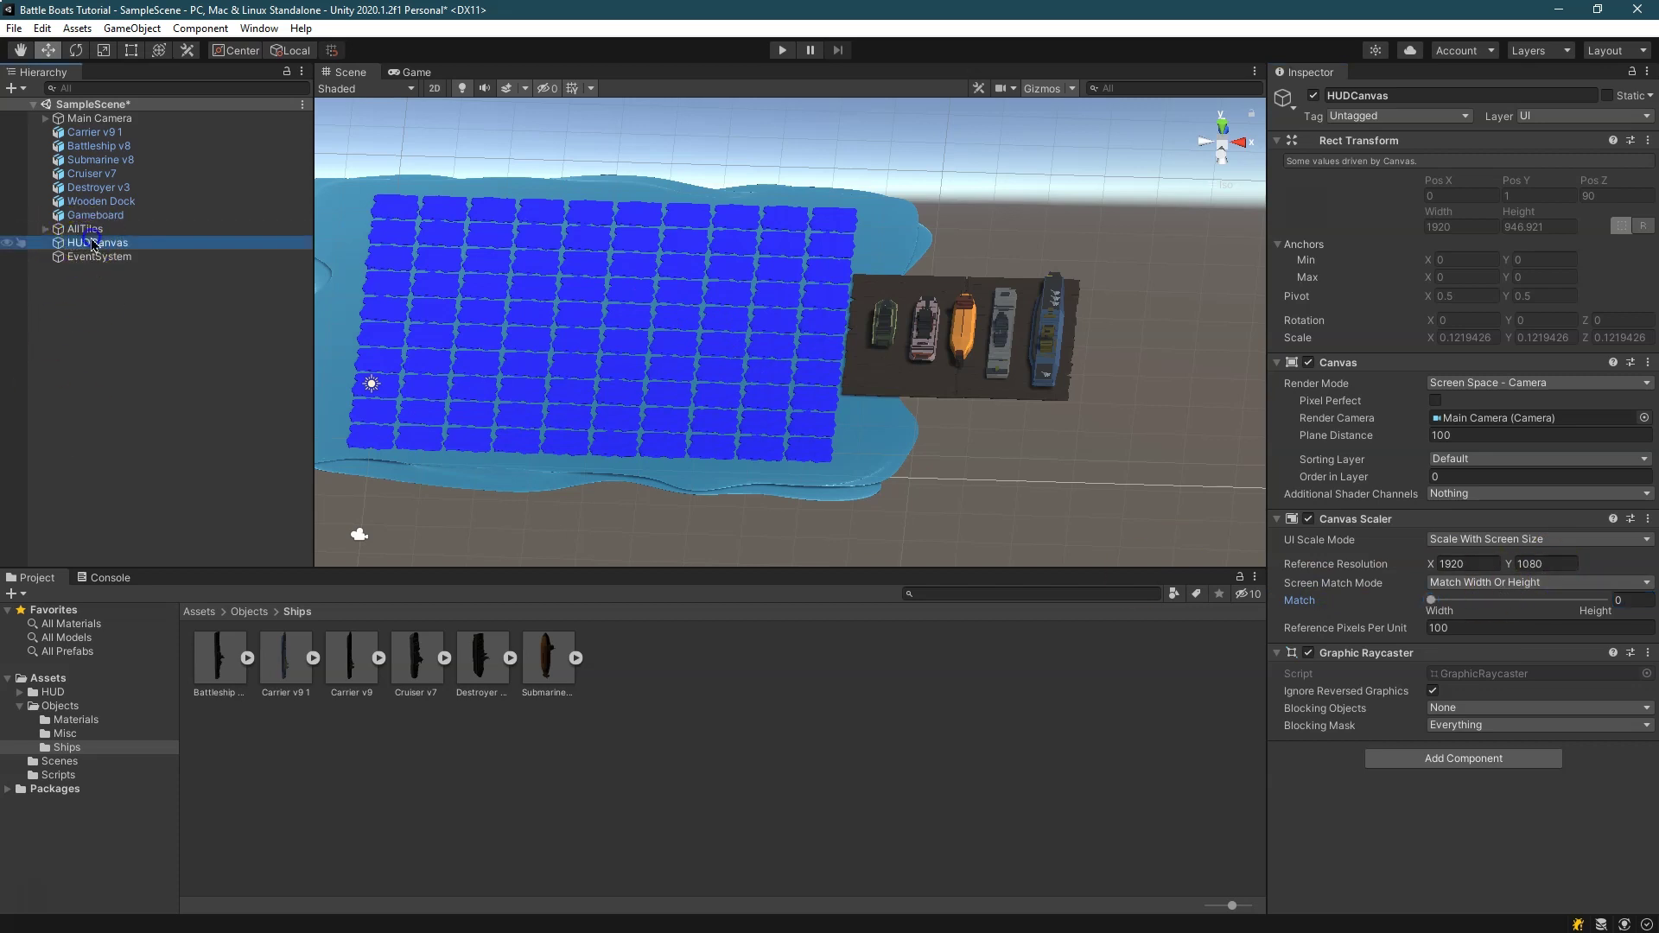
pyautogui.scroll(-7, 423, 346)
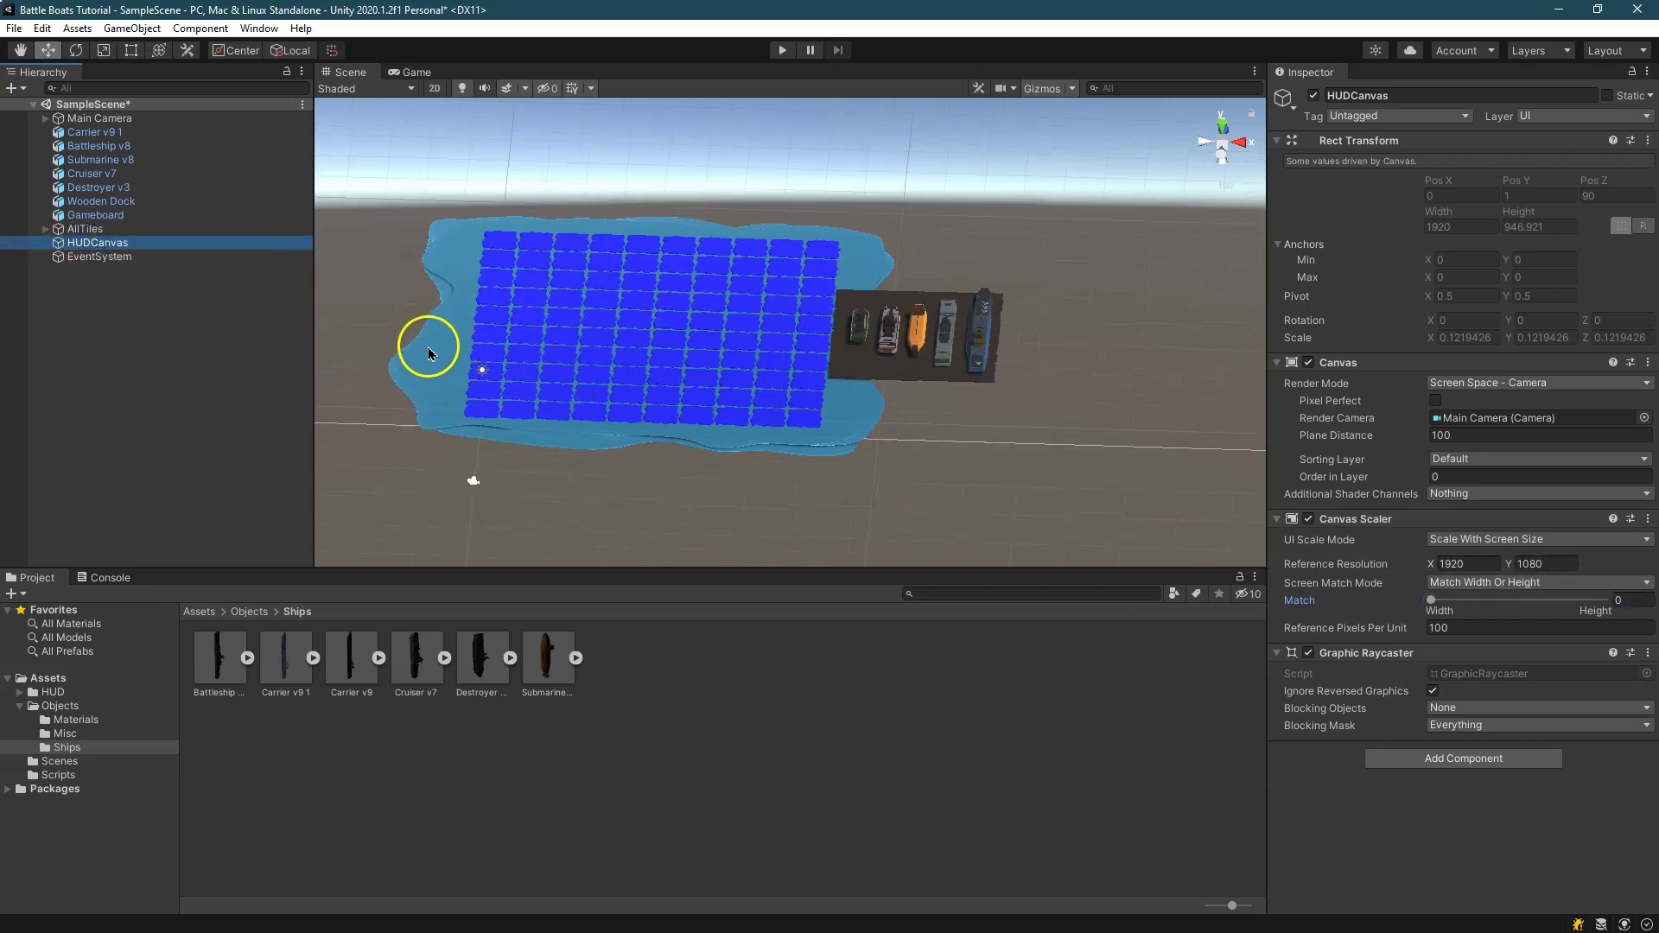
pyautogui.doubleClick(68, 239)
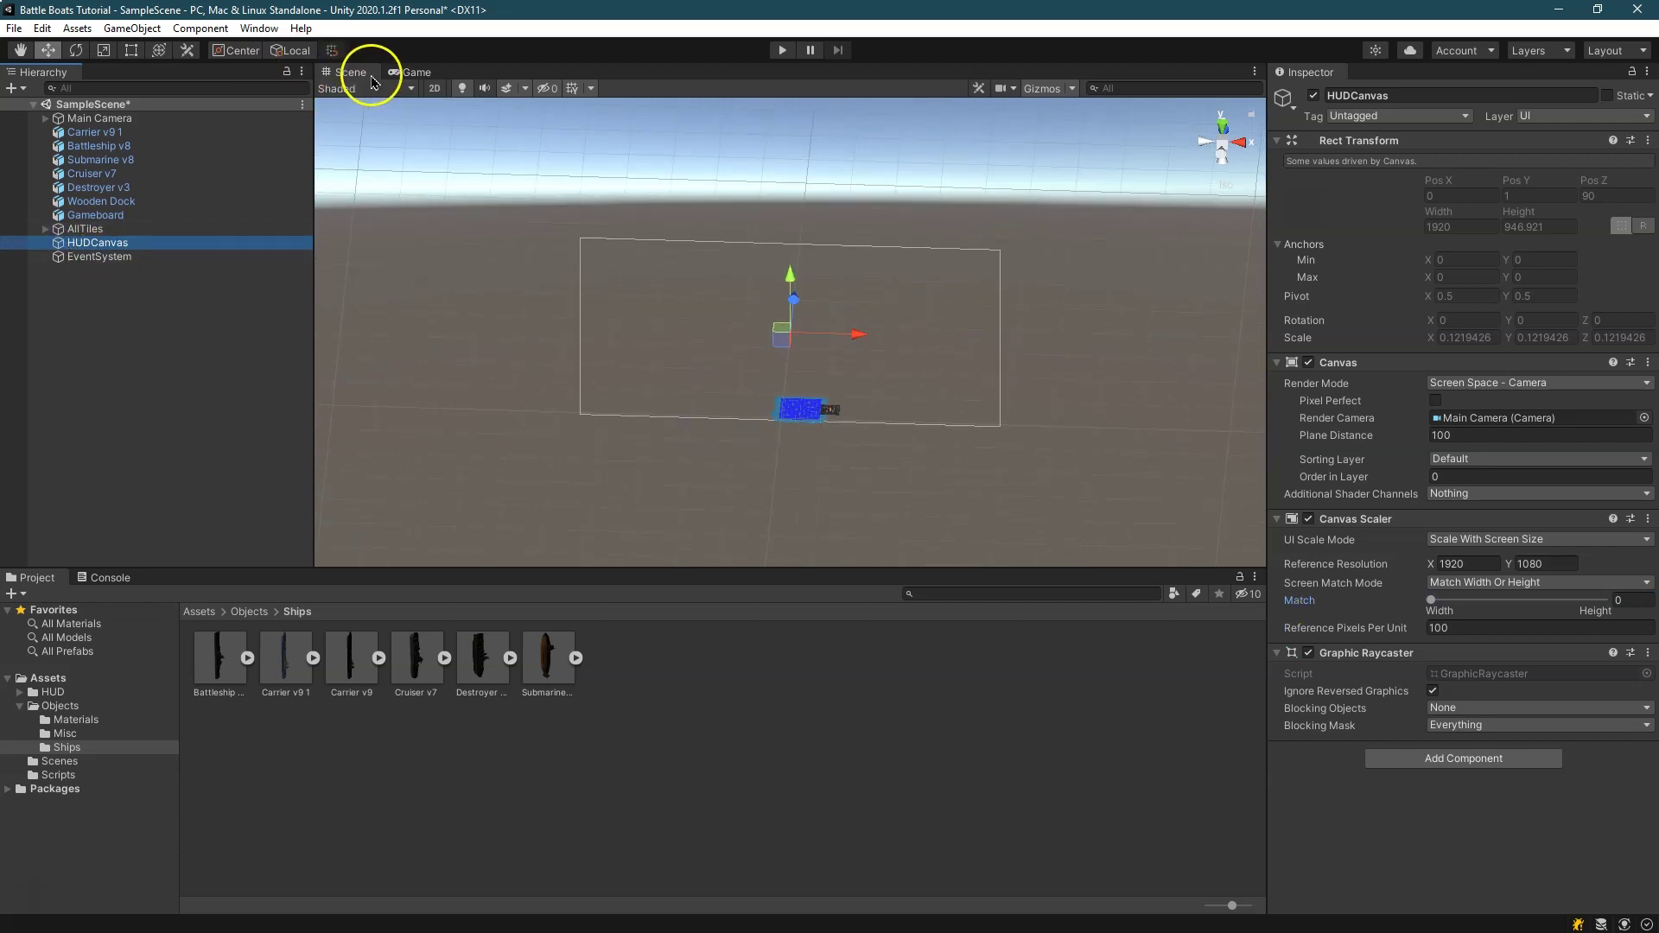
# Set the Game view's aspect ratio to 16:9 and return to the HUDCanvas outline in the Scene view
pyautogui.click(393, 74)
pyautogui.click(371, 88)
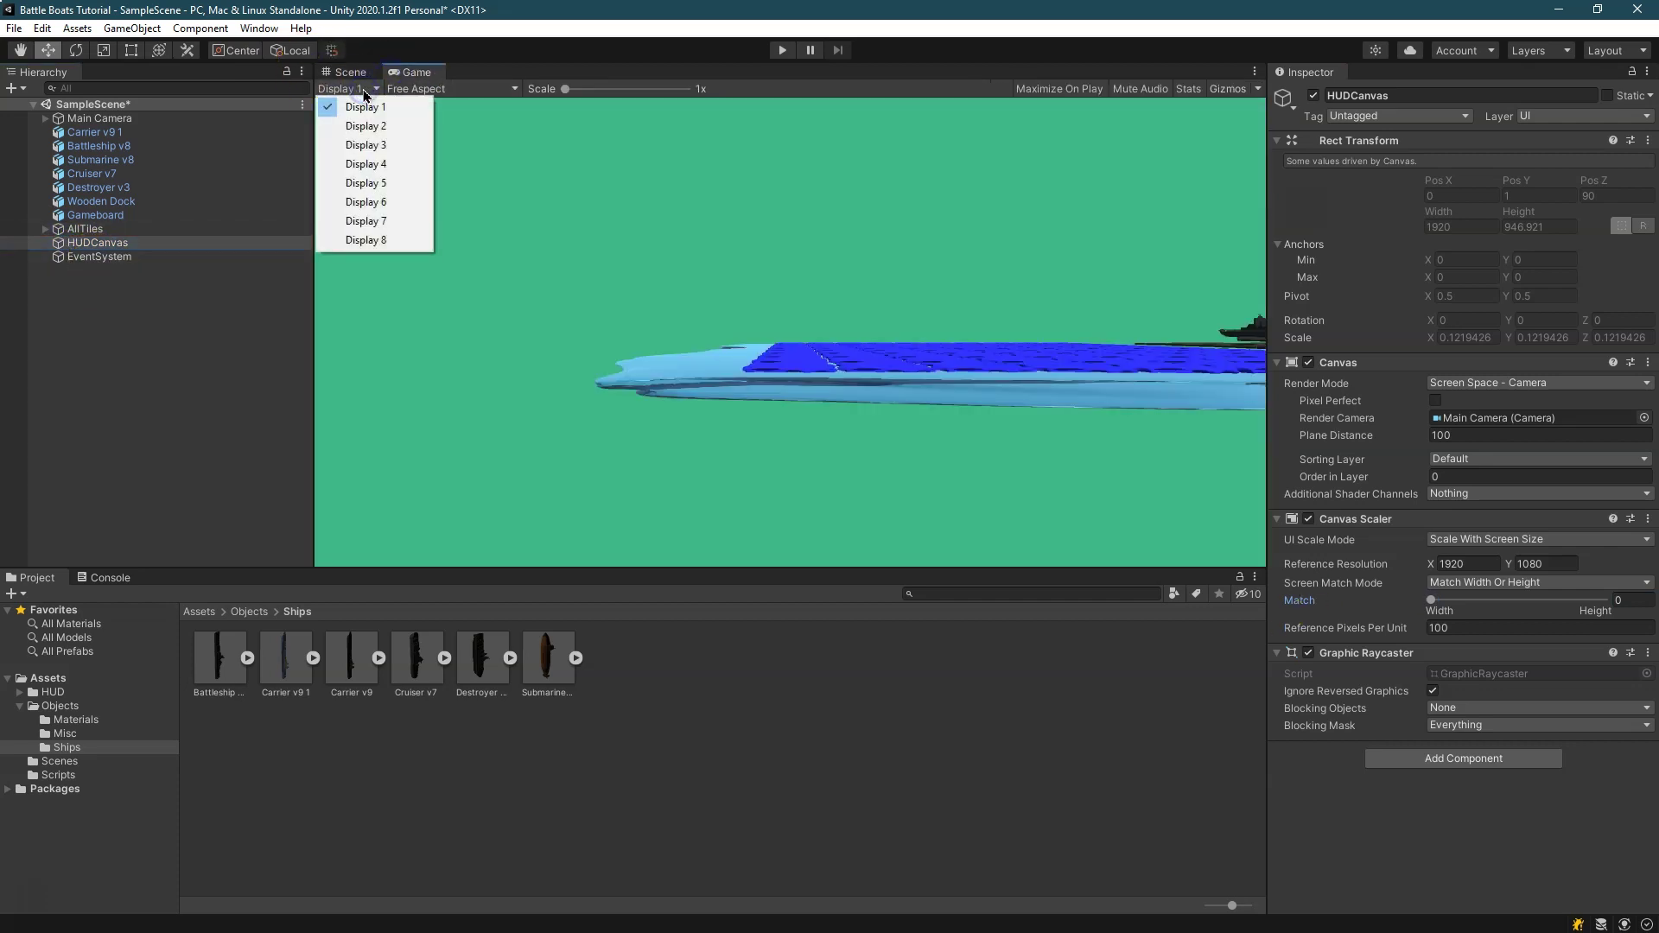
pyautogui.click(410, 88)
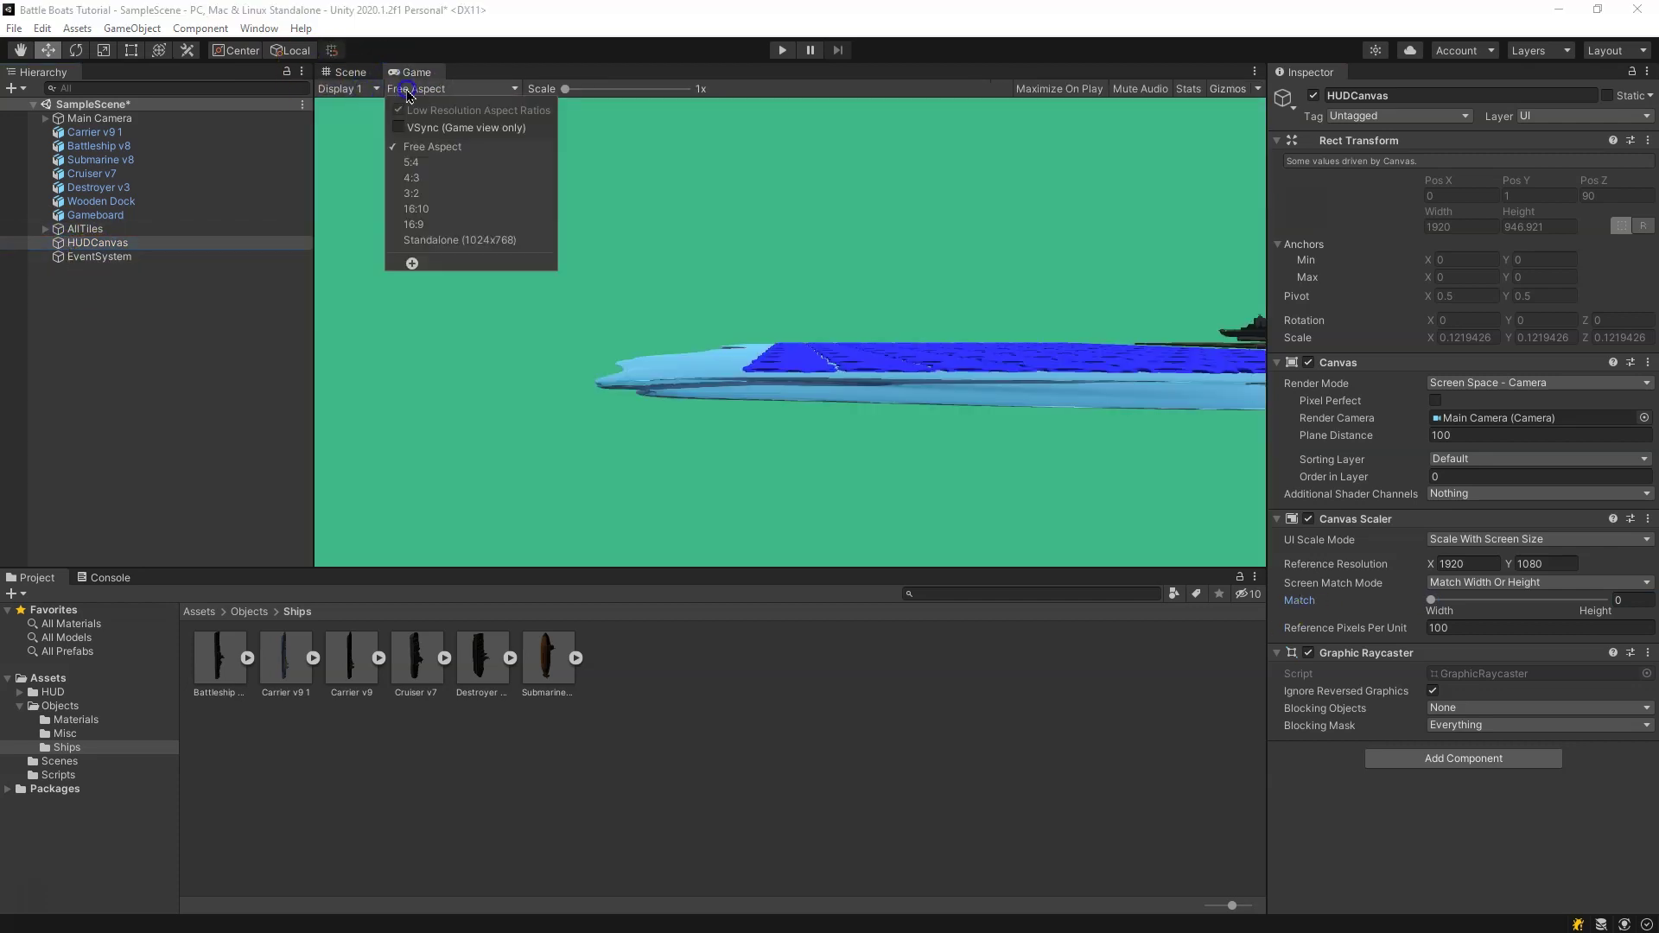
pyautogui.click(435, 224)
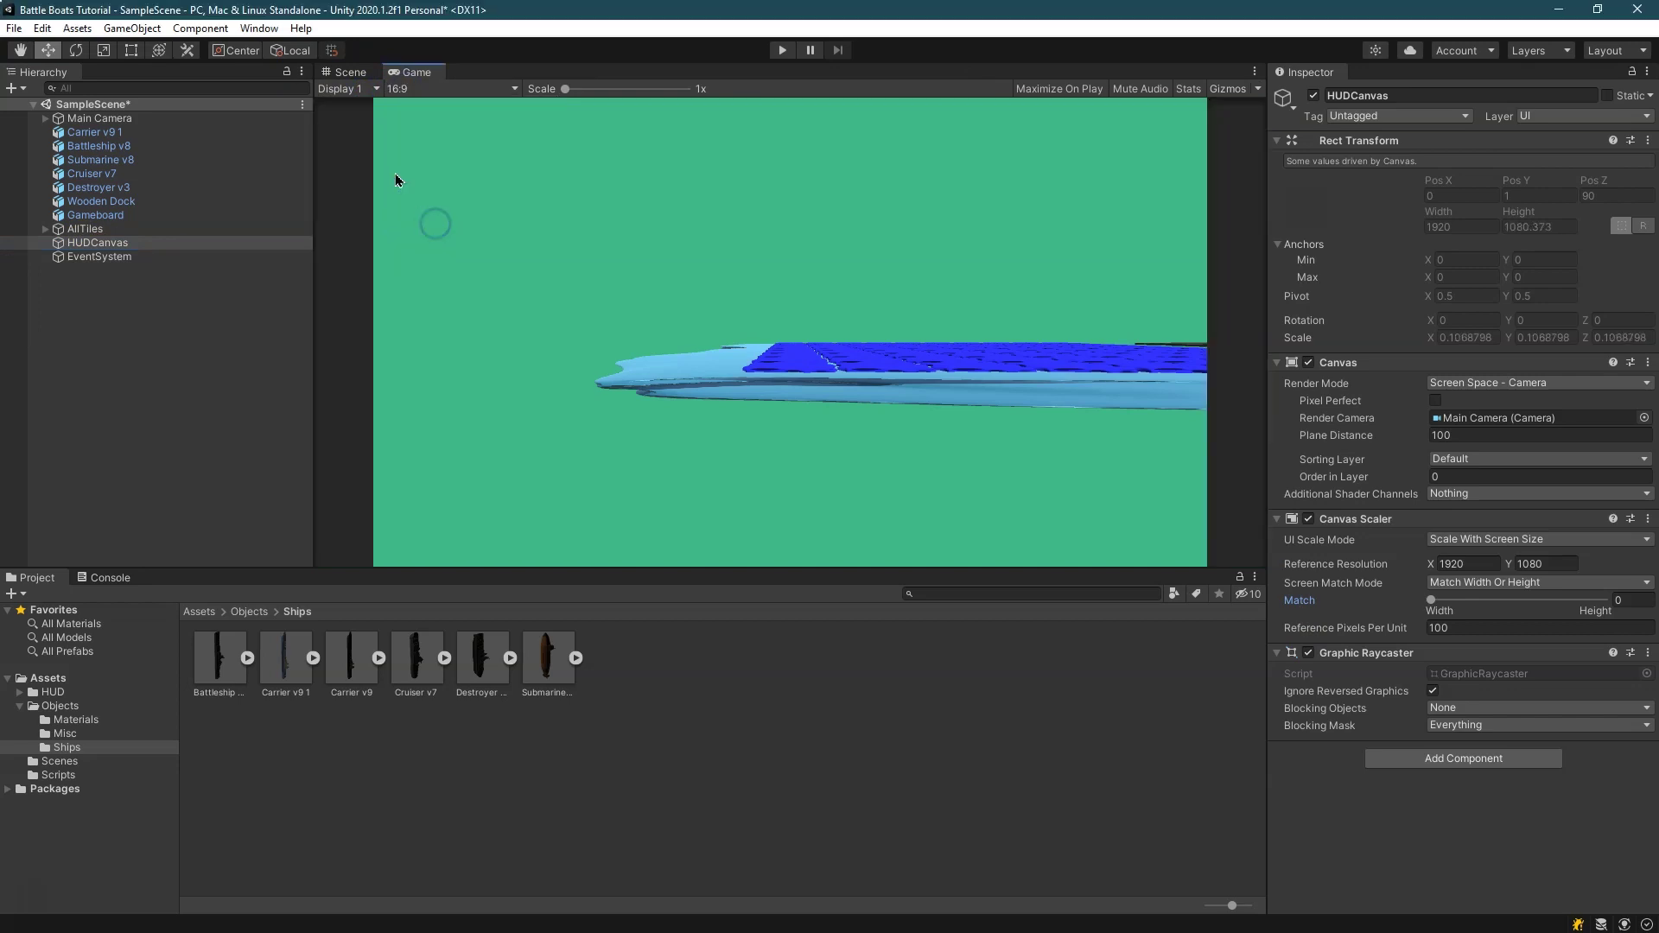
pyautogui.click(350, 72)
pyautogui.scroll(2, 927, 381)
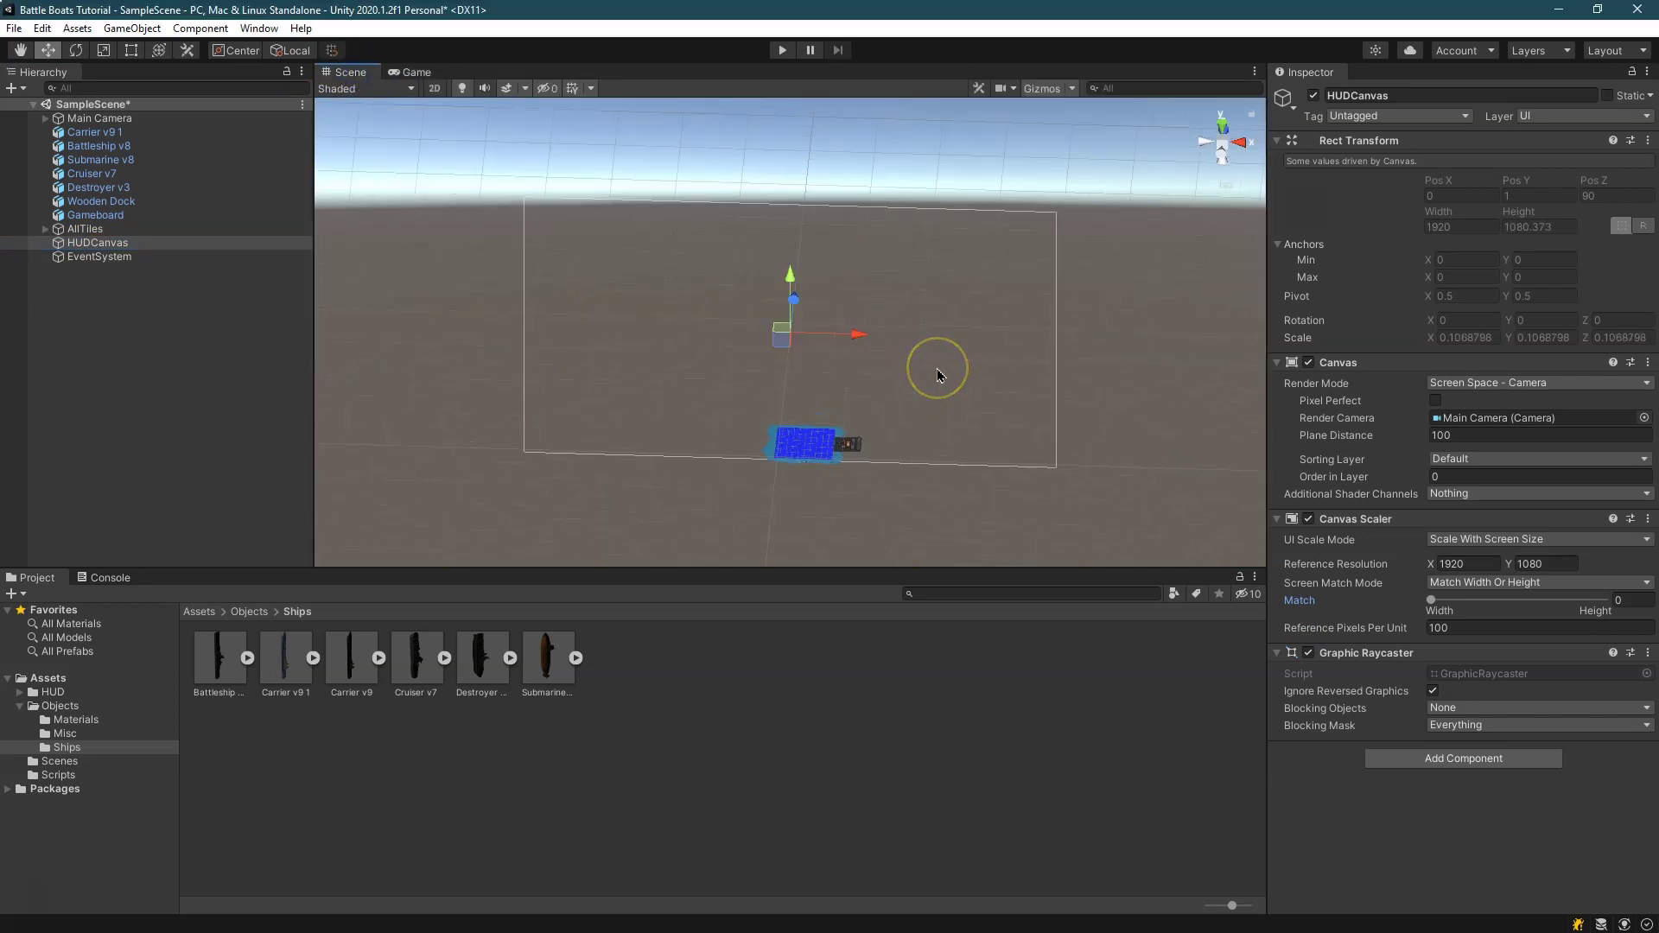
pyautogui.click(997, 420)
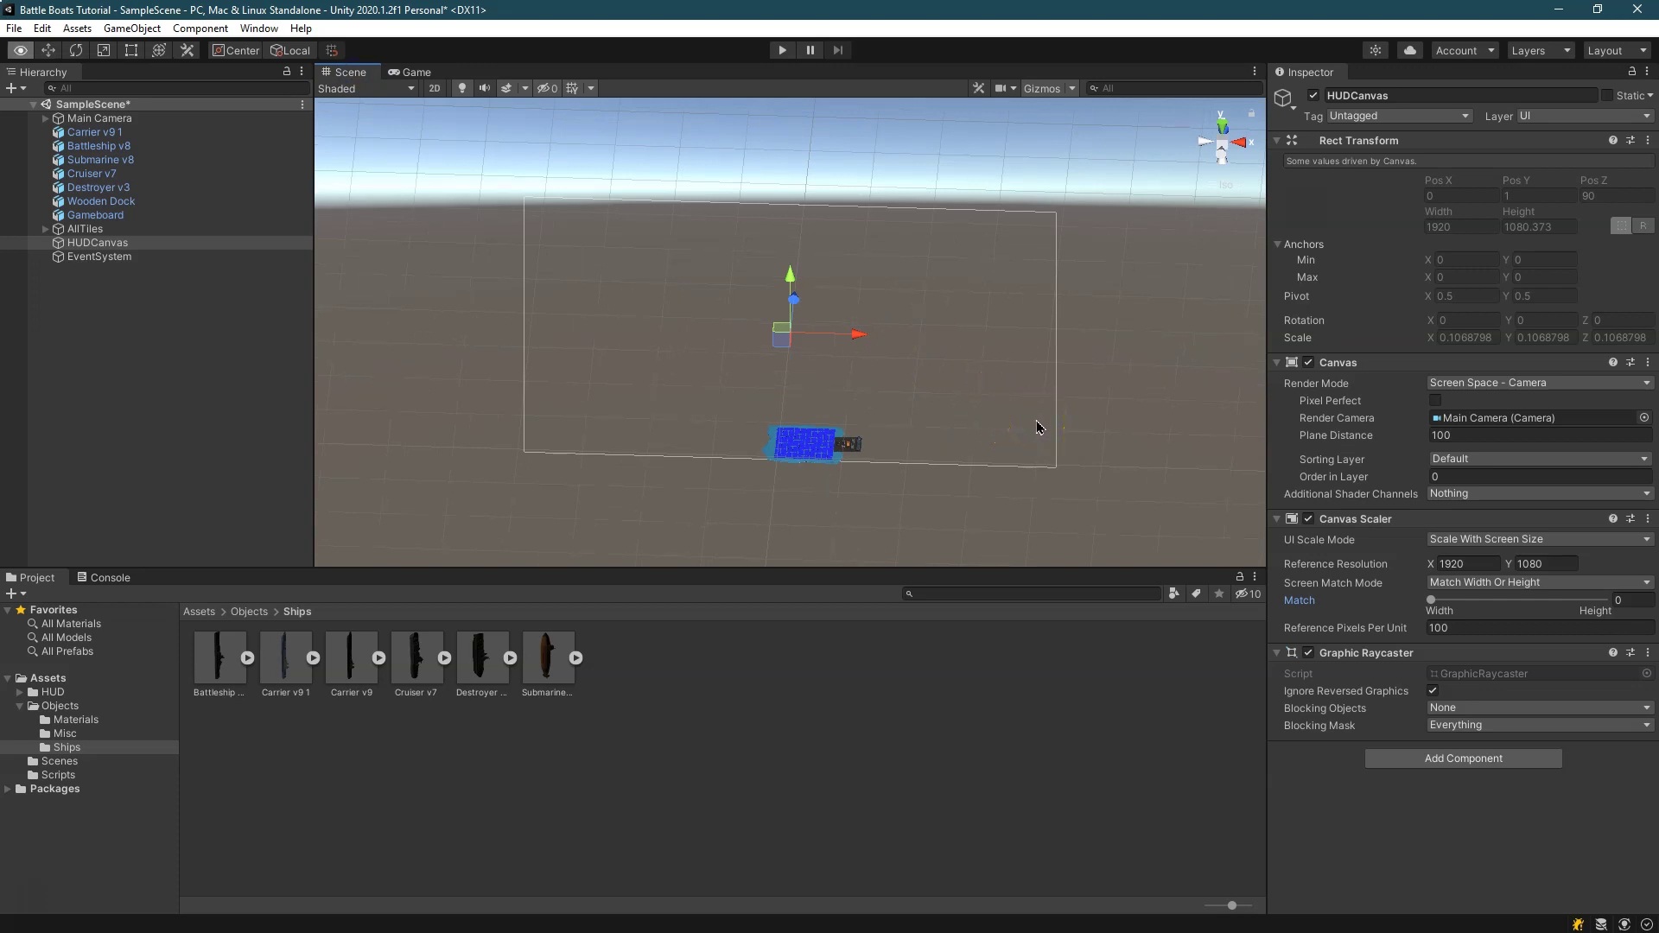
# Set HUDCanvas's plane distance to 10 and frame the canvas in the Scene view
pyautogui.click(1463, 434)
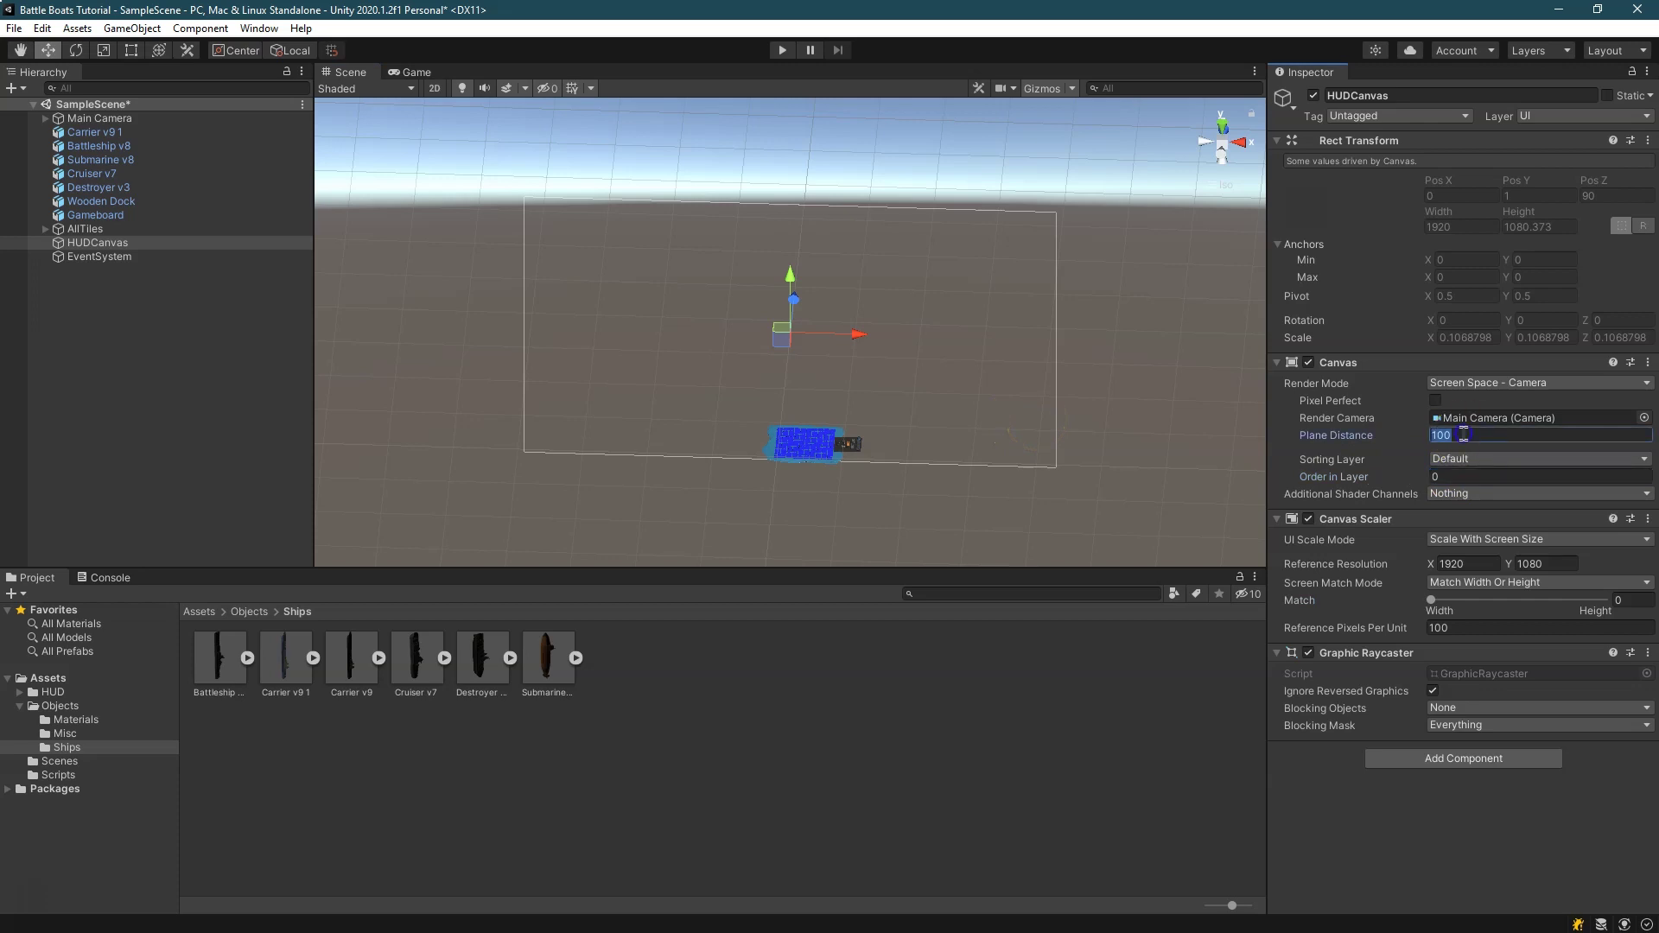
pyautogui.keyDown('alt'); pyautogui.moveTo(1151, 270); pyautogui.dragTo(972, 157); pyautogui.keyUp('alt')
pyautogui.click(1484, 435)
pyautogui.write('10')
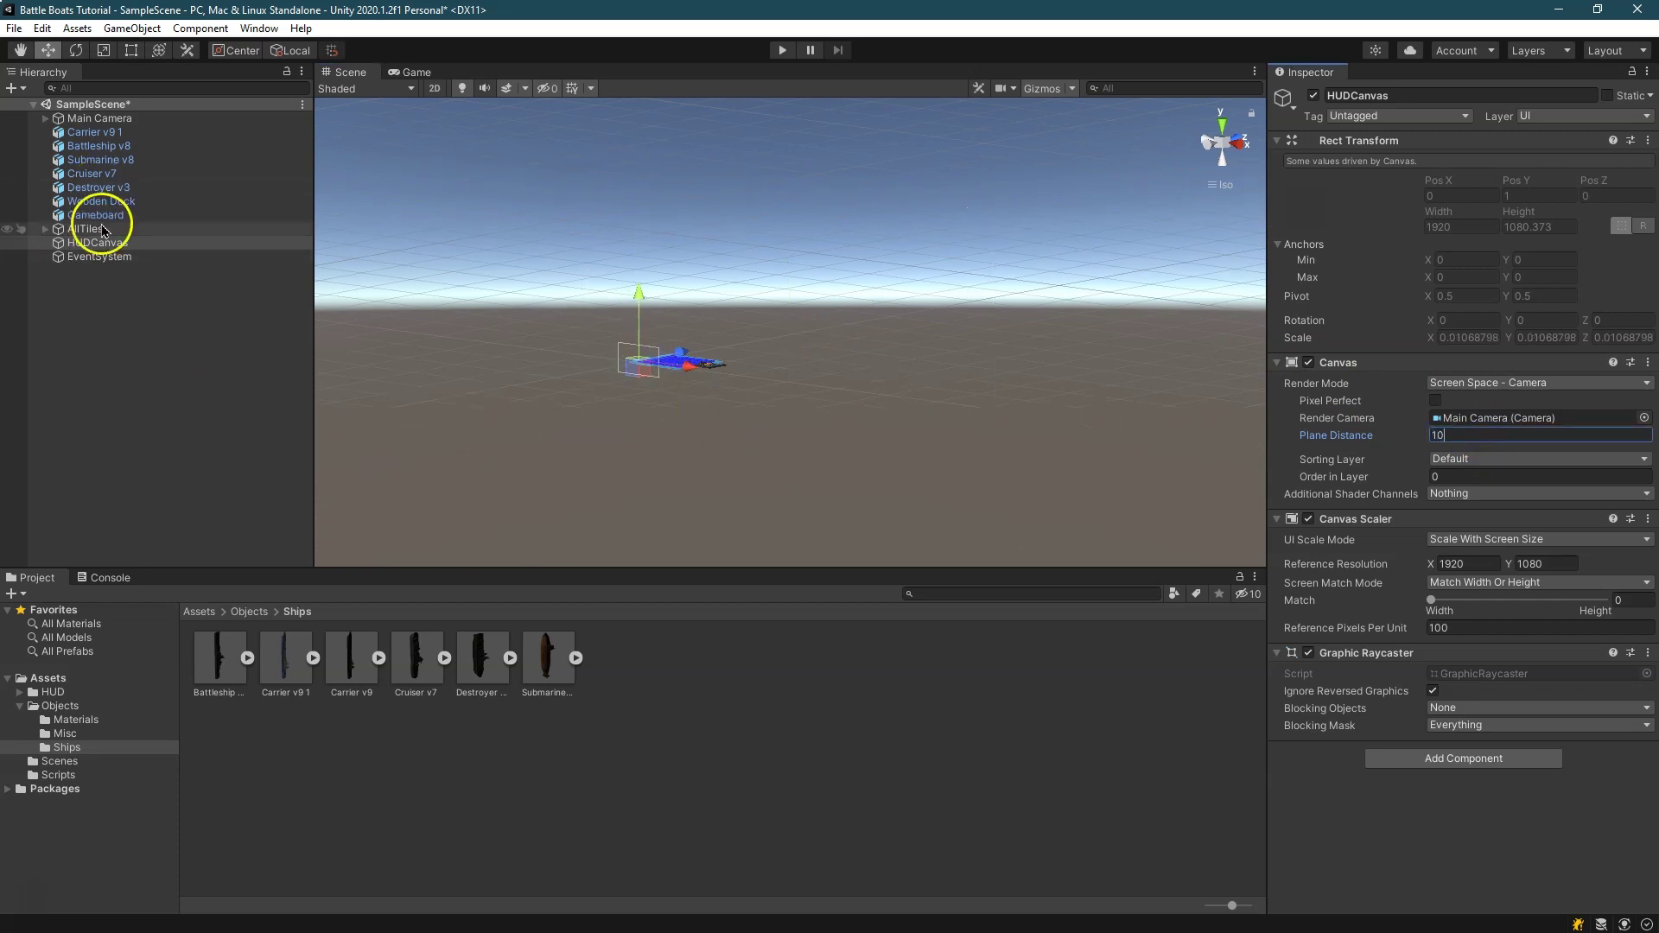
pyautogui.doubleClick(123, 242)
pyautogui.keyDown('alt'); pyautogui.moveTo(970, 340); pyautogui.dragTo(1179, 378); pyautogui.keyUp('alt')
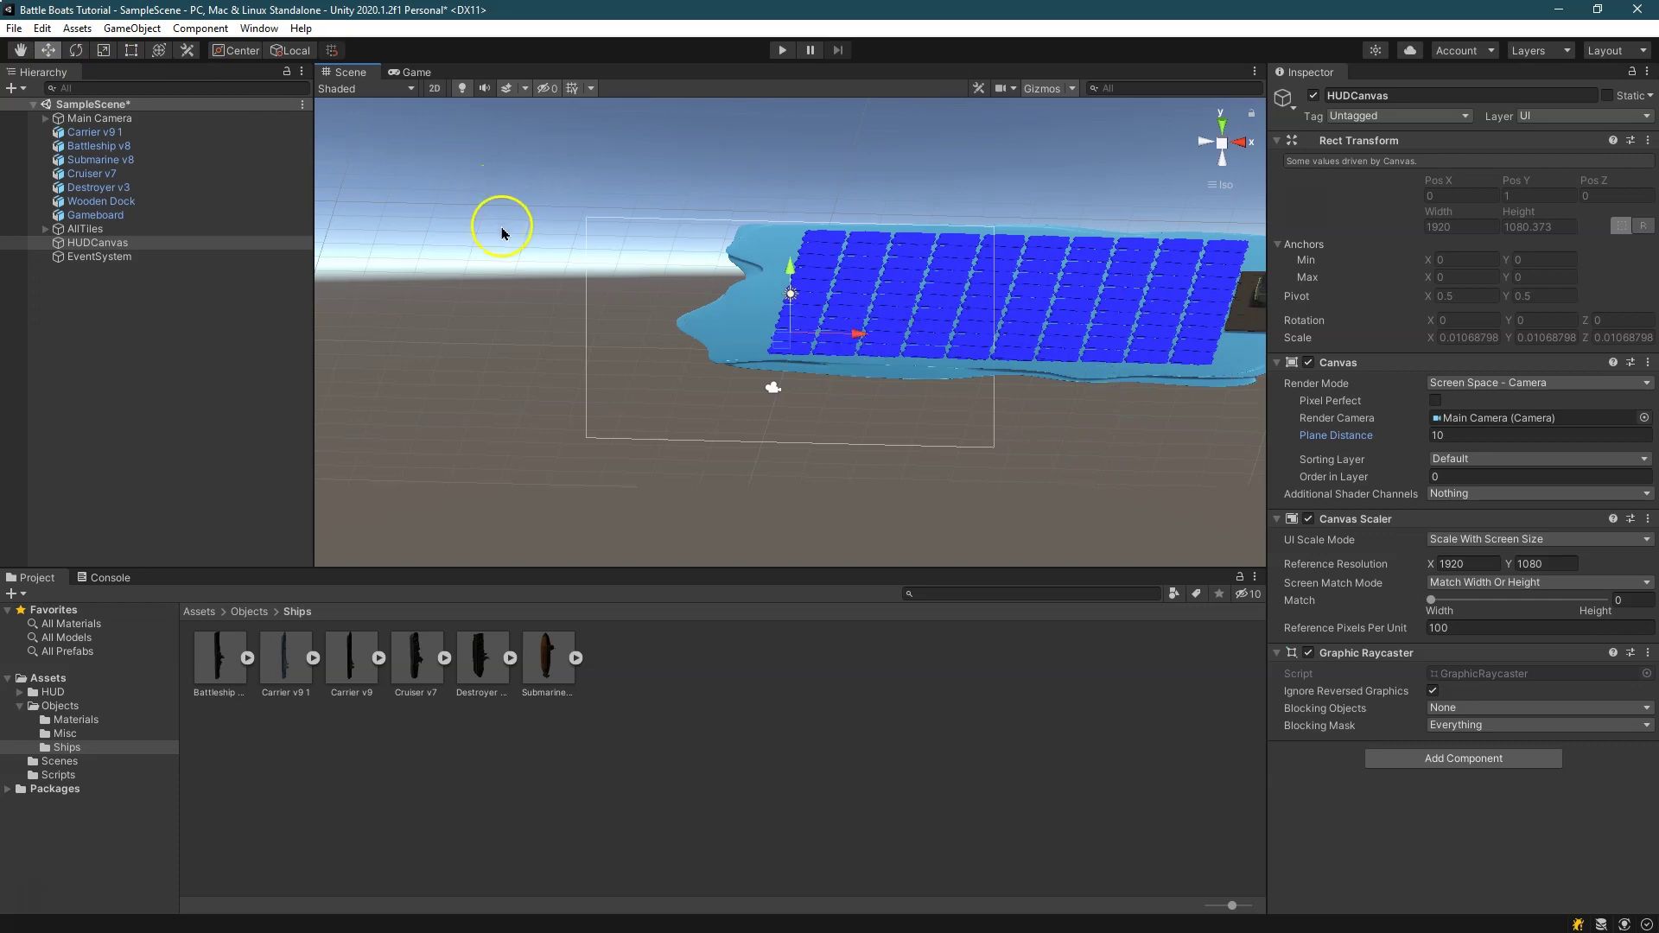
# Arrange the Scene view to look down on the gameboard tiles from above, with the ships' dock beside them
pyautogui.click(220, 118)
pyautogui.moveTo(1147, 245); pyautogui.dragTo(1195, 289, button='right')
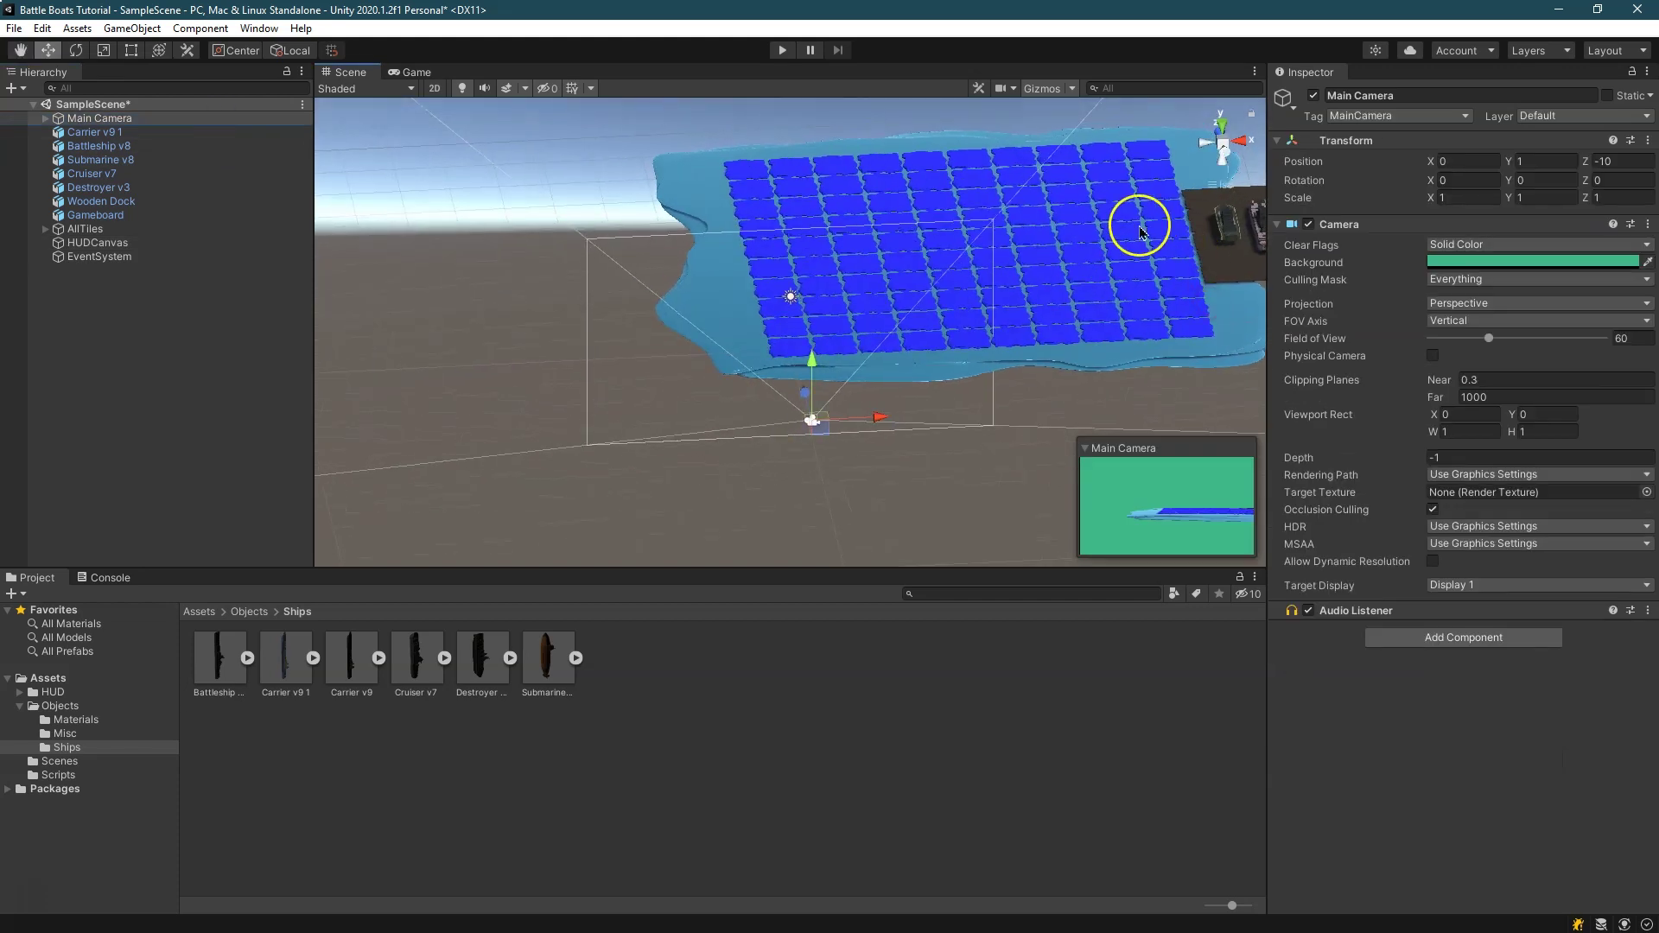
pyautogui.click(20, 50)
pyautogui.moveTo(1034, 302); pyautogui.dragTo(760, 367)
pyautogui.moveTo(977, 286); pyautogui.dragTo(937, 310, button='right')
pyautogui.moveTo(887, 291); pyautogui.dragTo(915, 308)
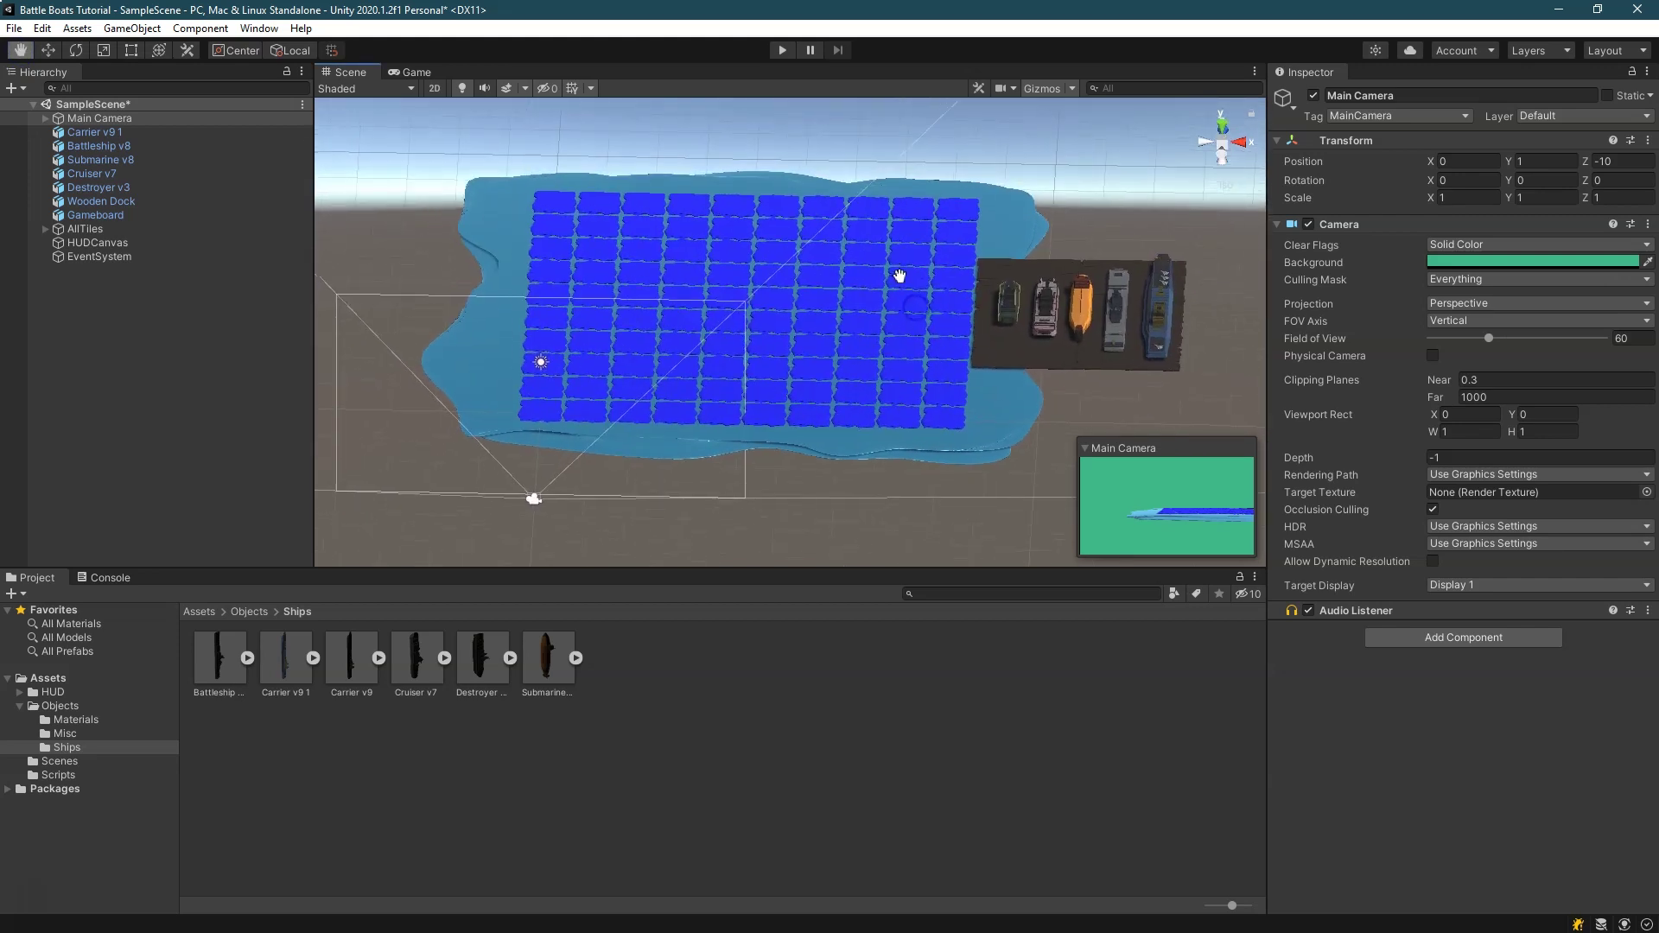
pyautogui.moveTo(900, 276); pyautogui.dragTo(911, 290, button='right')
pyautogui.scroll(3, 635, 184)
pyautogui.moveTo(700, 140); pyautogui.dragTo(703, 159)
pyautogui.scroll(2, 787, 245)
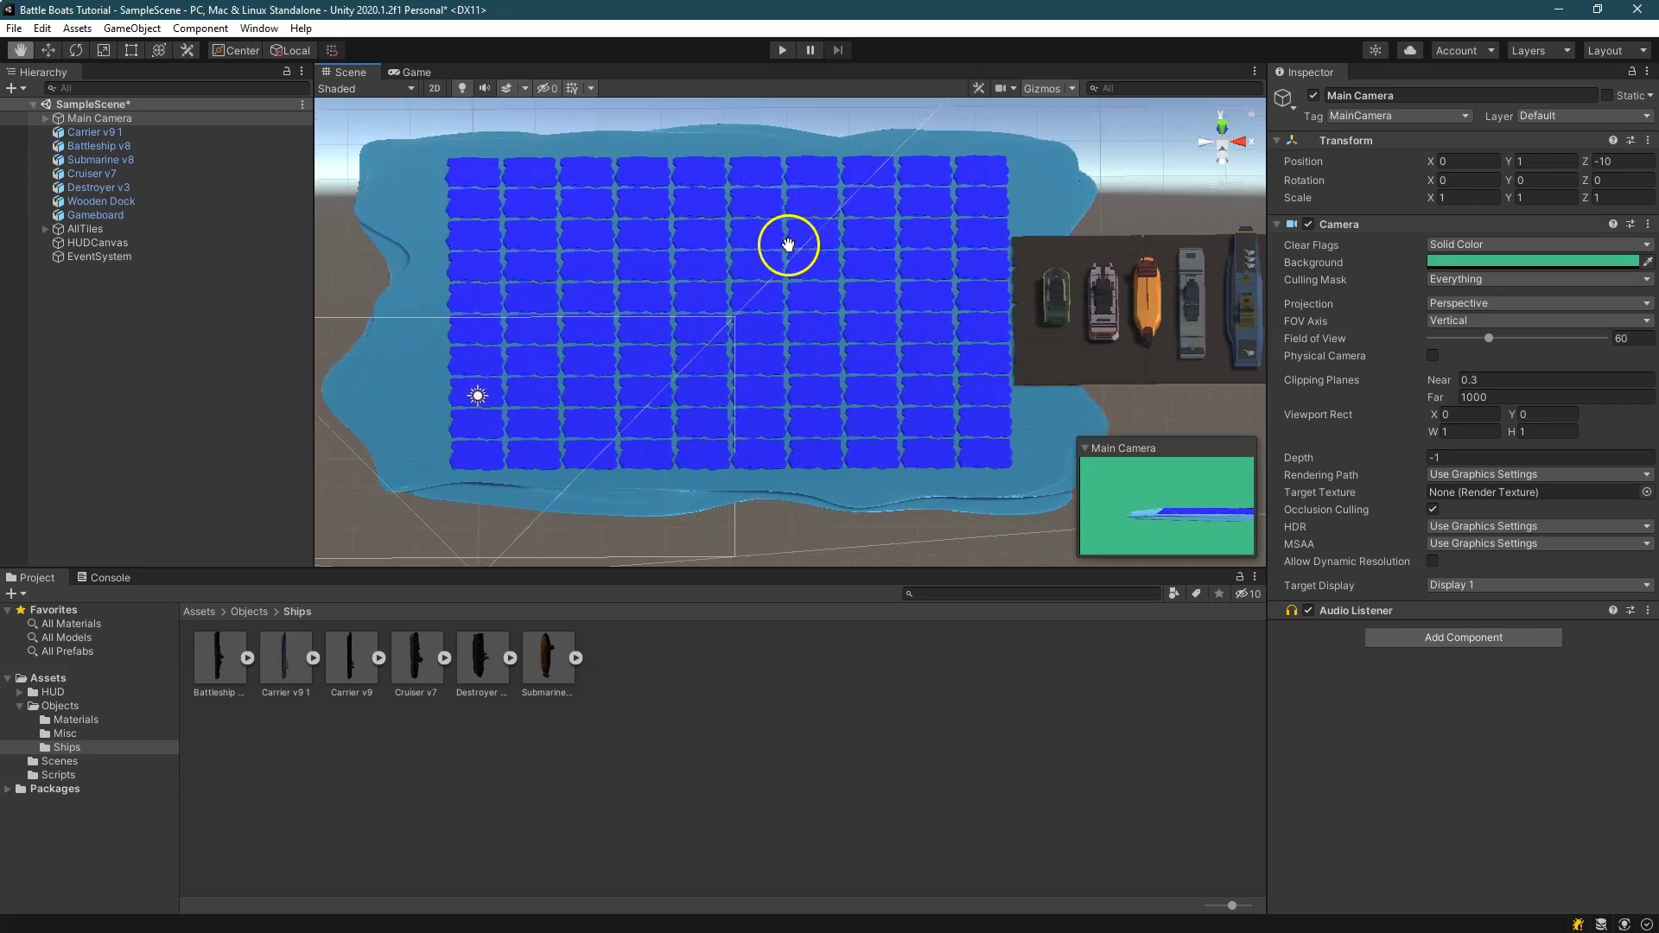
pyautogui.moveTo(788, 246); pyautogui.dragTo(790, 277, button='right')
pyautogui.moveTo(787, 219); pyautogui.dragTo(815, 255)
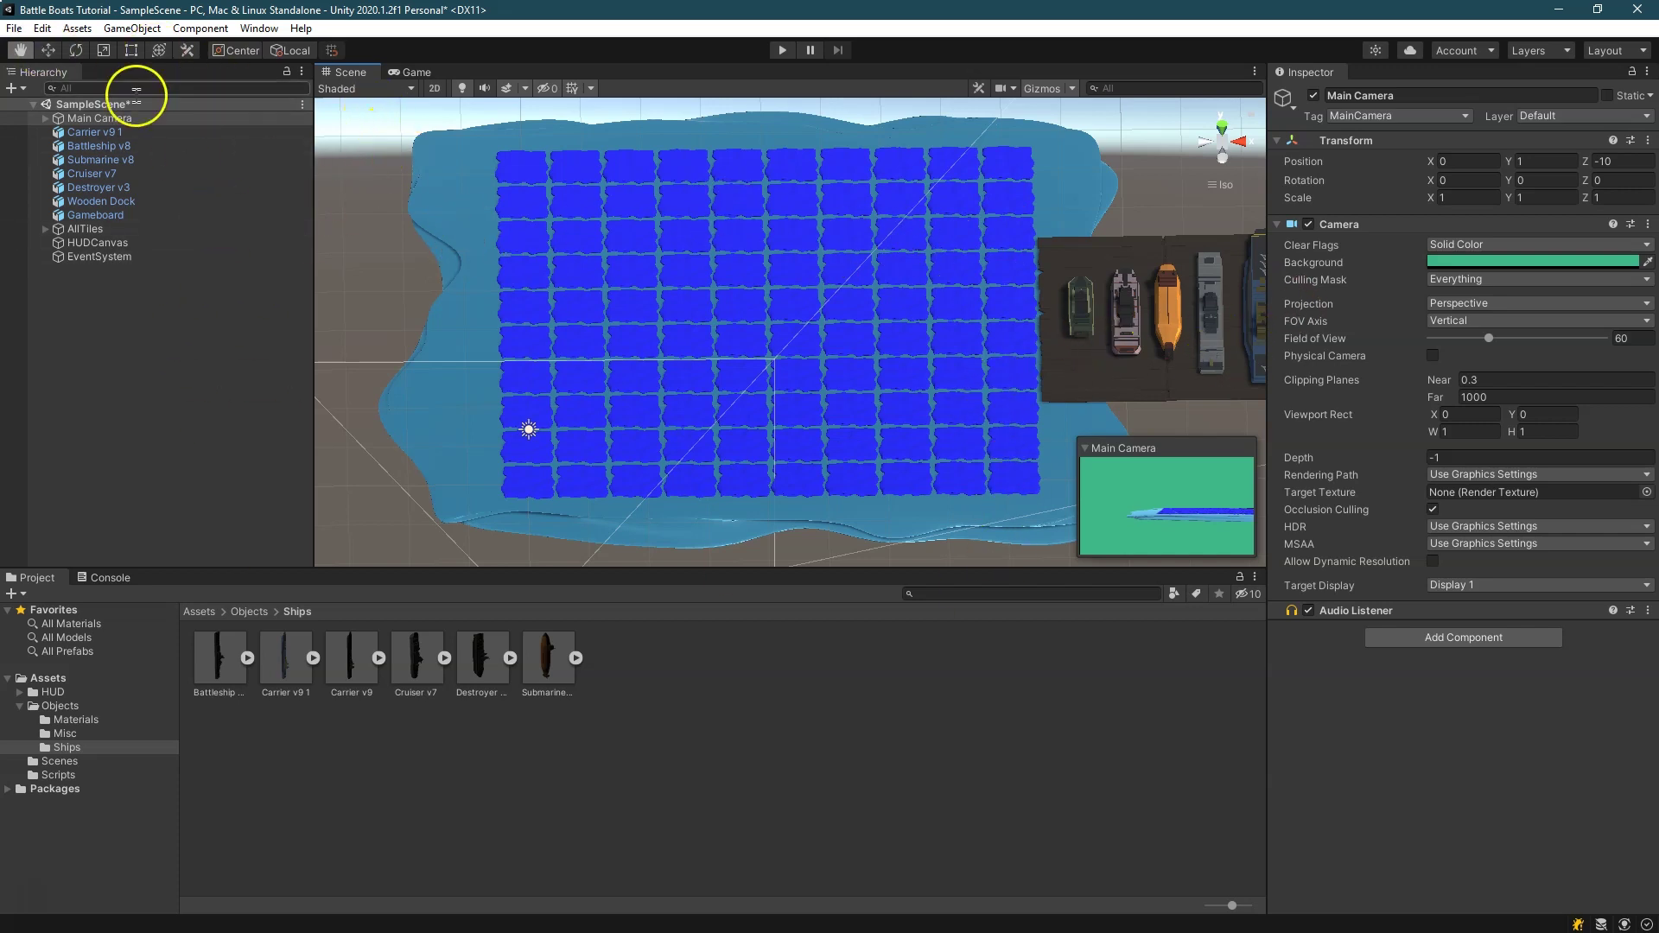
# Align Main Camera with the current Scene view of the gameboard
pyautogui.click(125, 119)
pyautogui.click(122, 28)
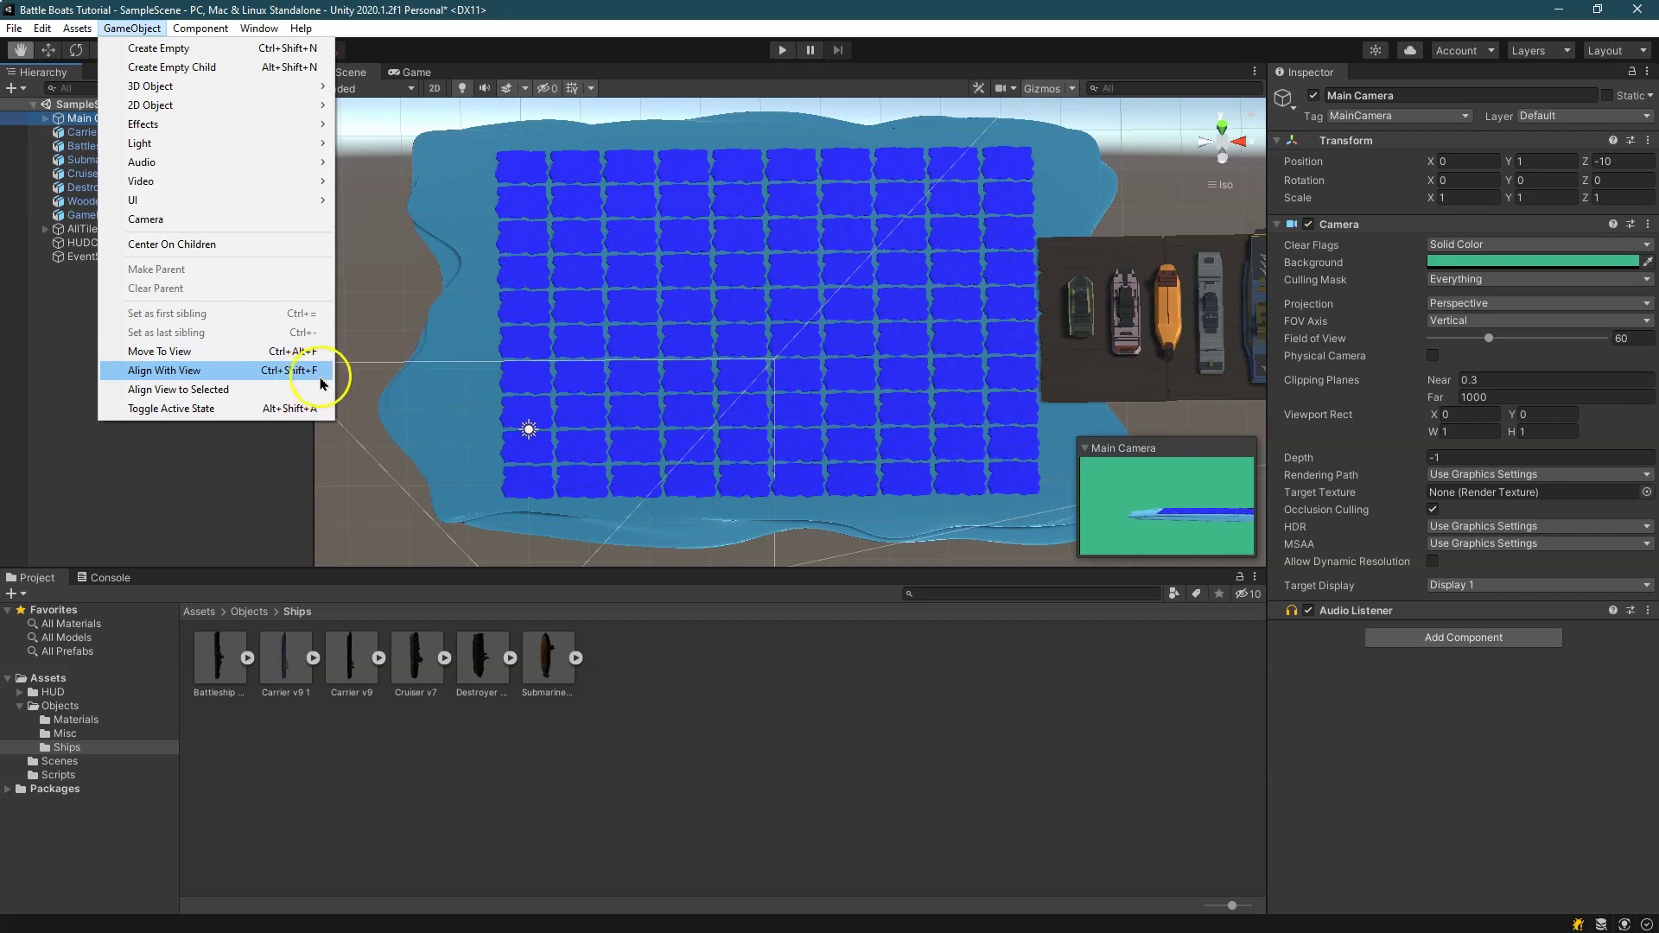
pyautogui.click(320, 377)
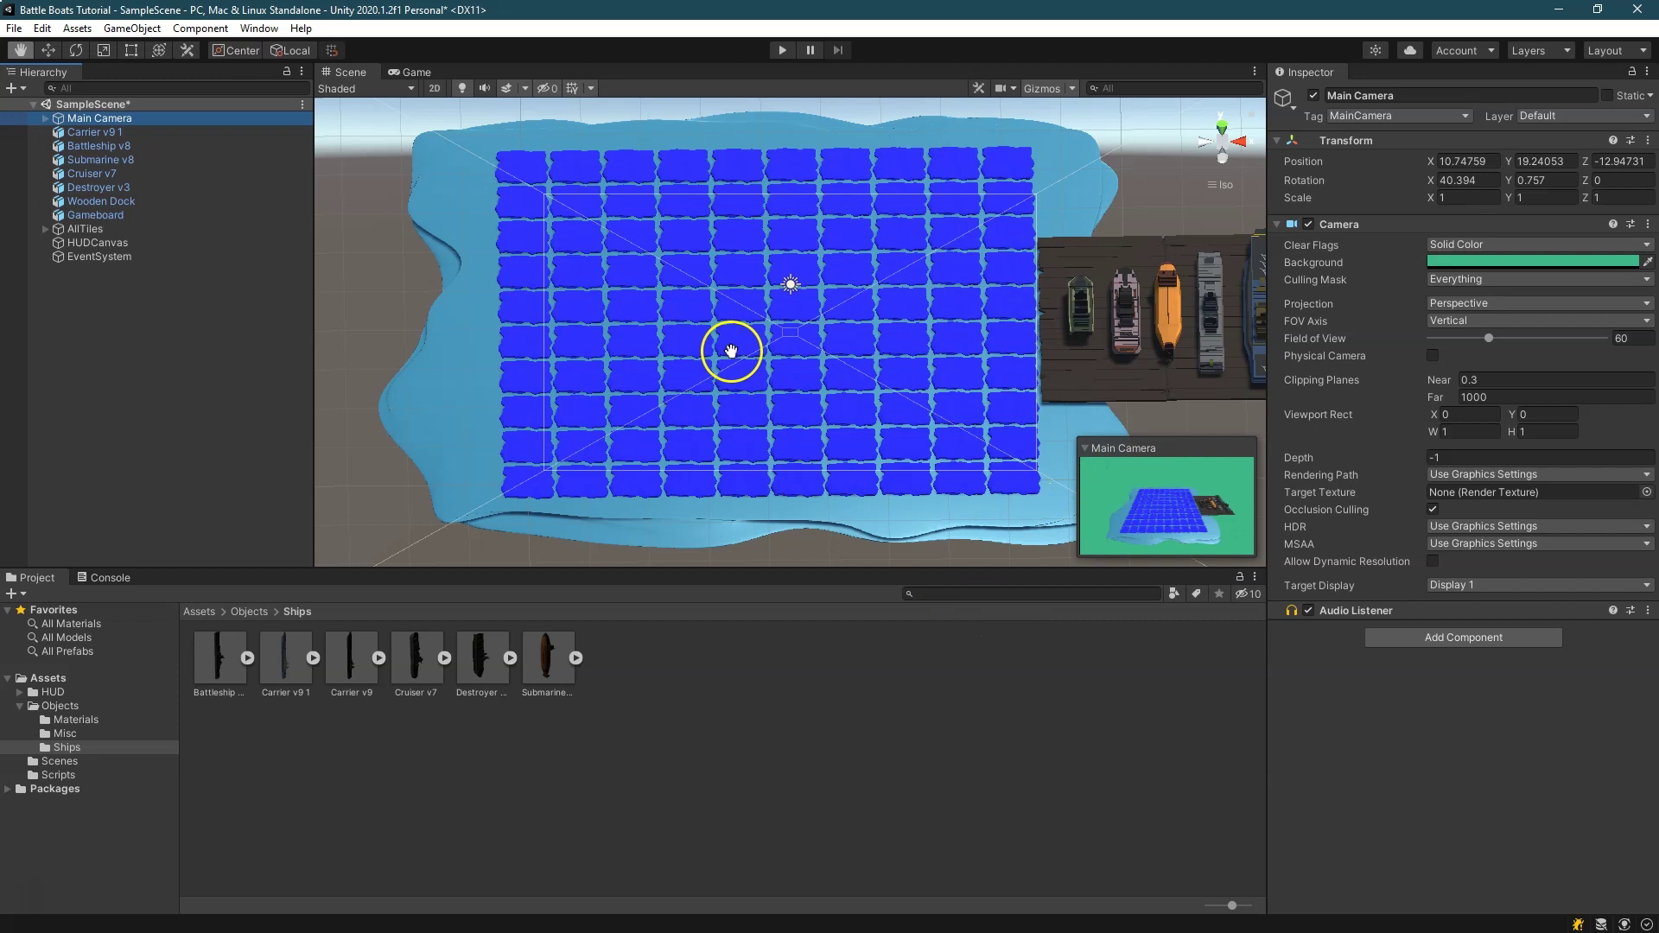
# Tilt Main Camera further down with the Rotate tool to an X rotation of about 45.9
pyautogui.click(87, 119)
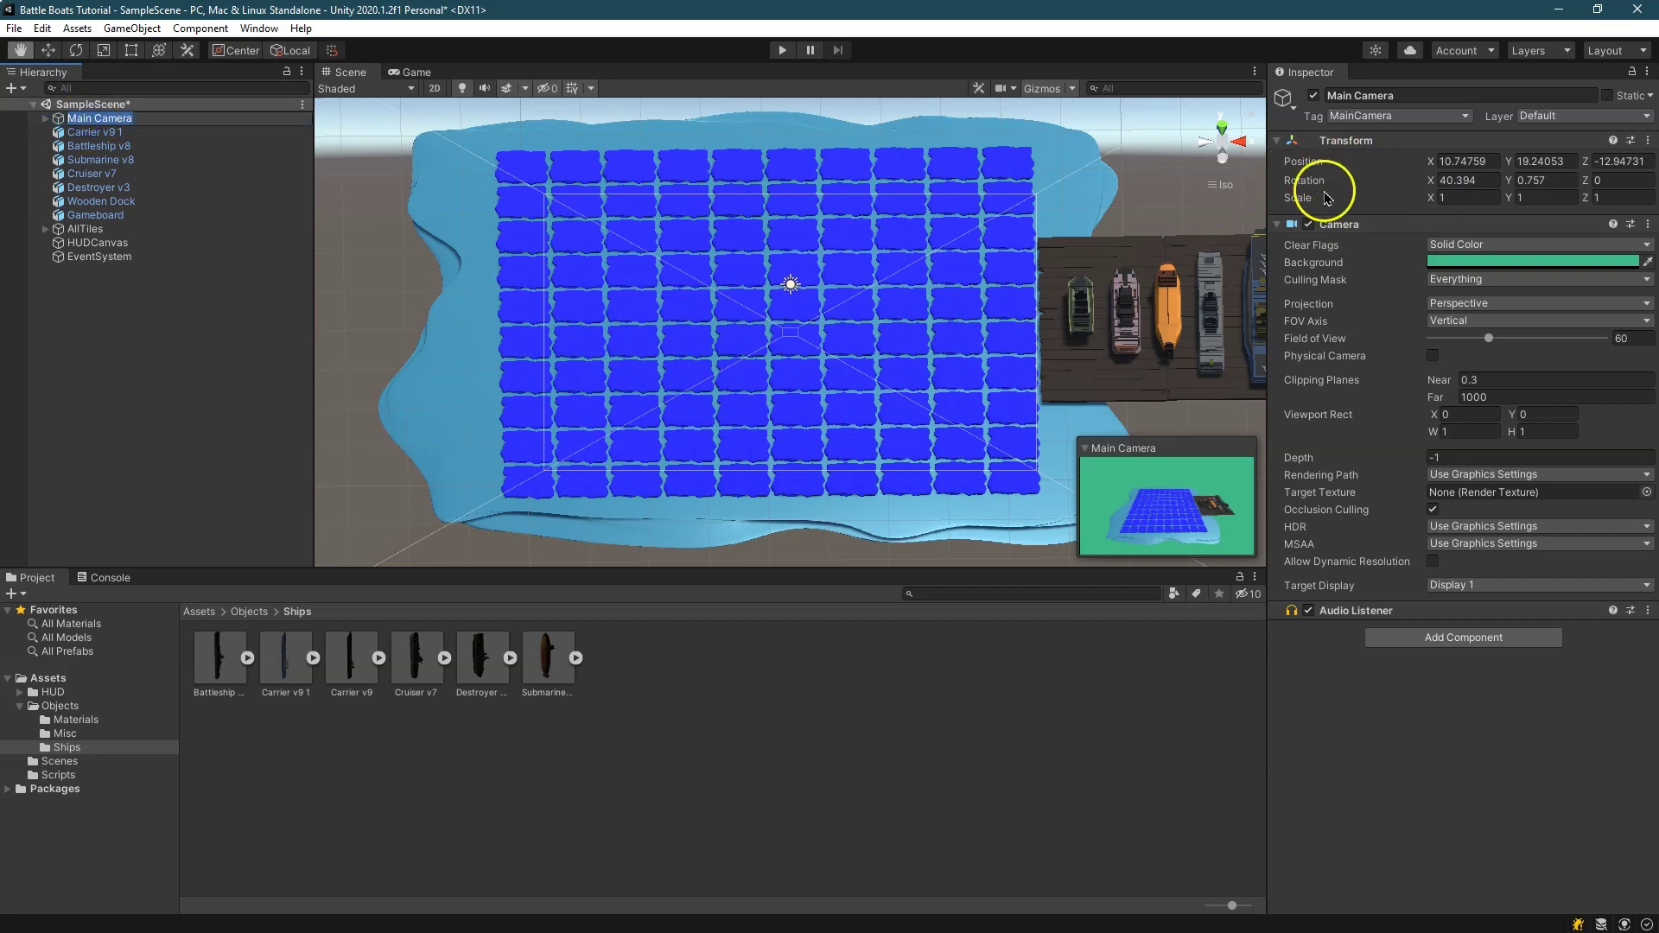
pyautogui.click(78, 50)
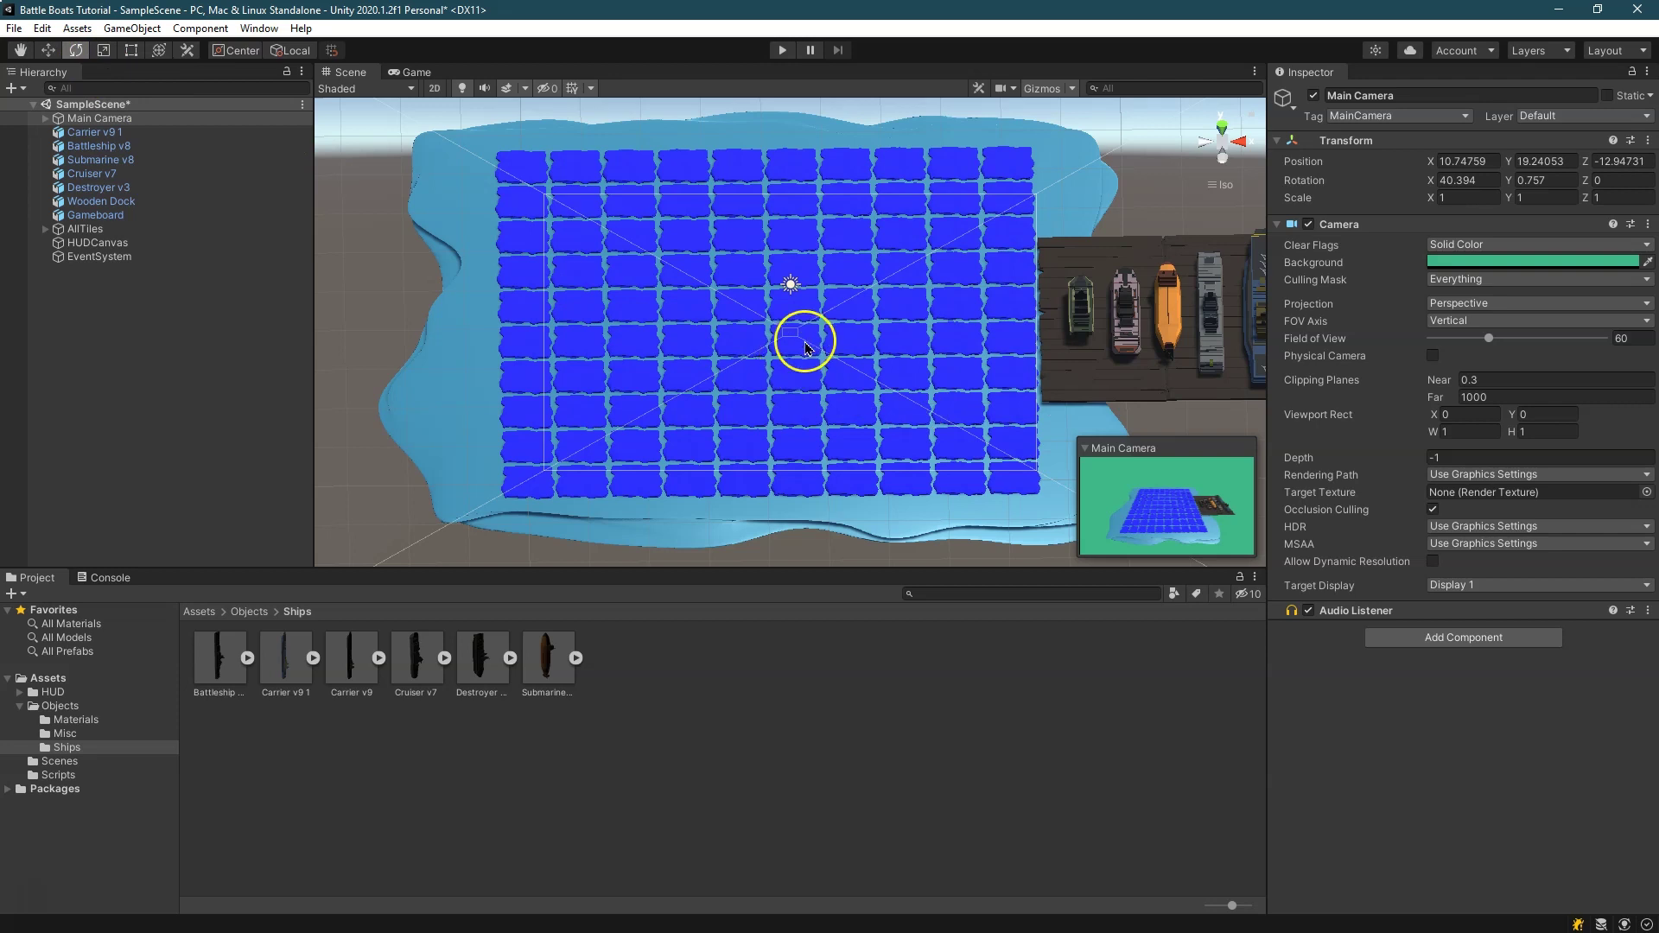
pyautogui.keyDown('alt'); pyautogui.moveTo(866, 288); pyautogui.dragTo(1097, 231); pyautogui.keyUp('alt')
pyautogui.moveTo(1074, 148); pyautogui.dragTo(1065, 148)
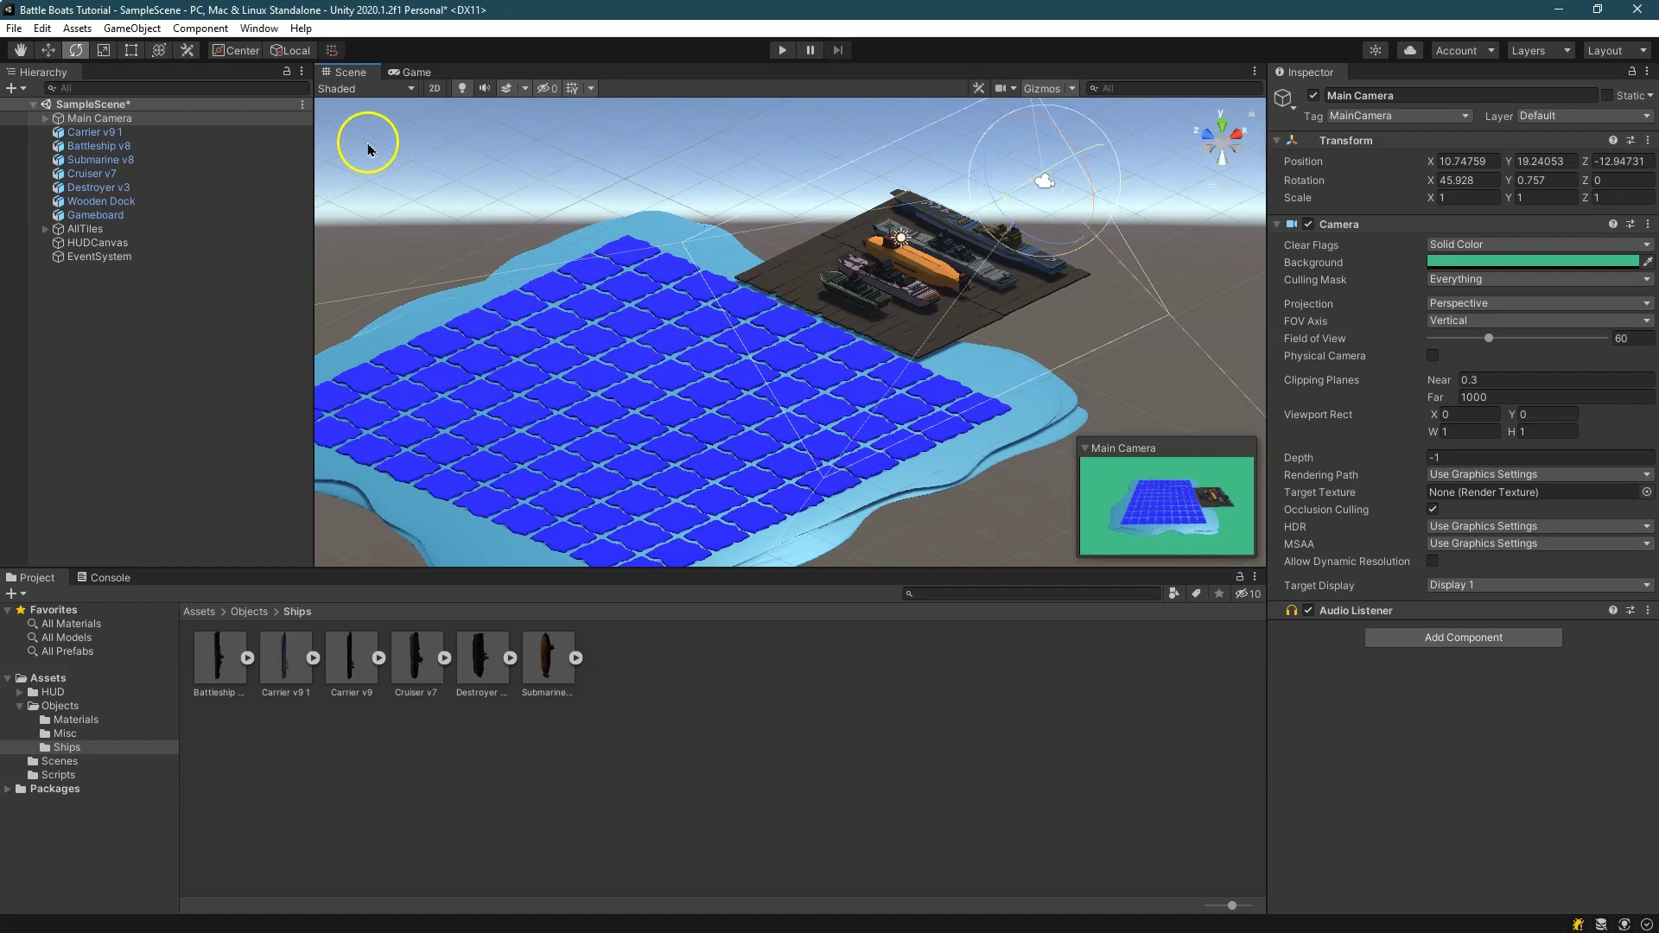
# Move Main Camera closer to the gameboard, to about X 10.8, Y 15, Z -8.9, and check the framing in the Game view
pyautogui.click(49, 50)
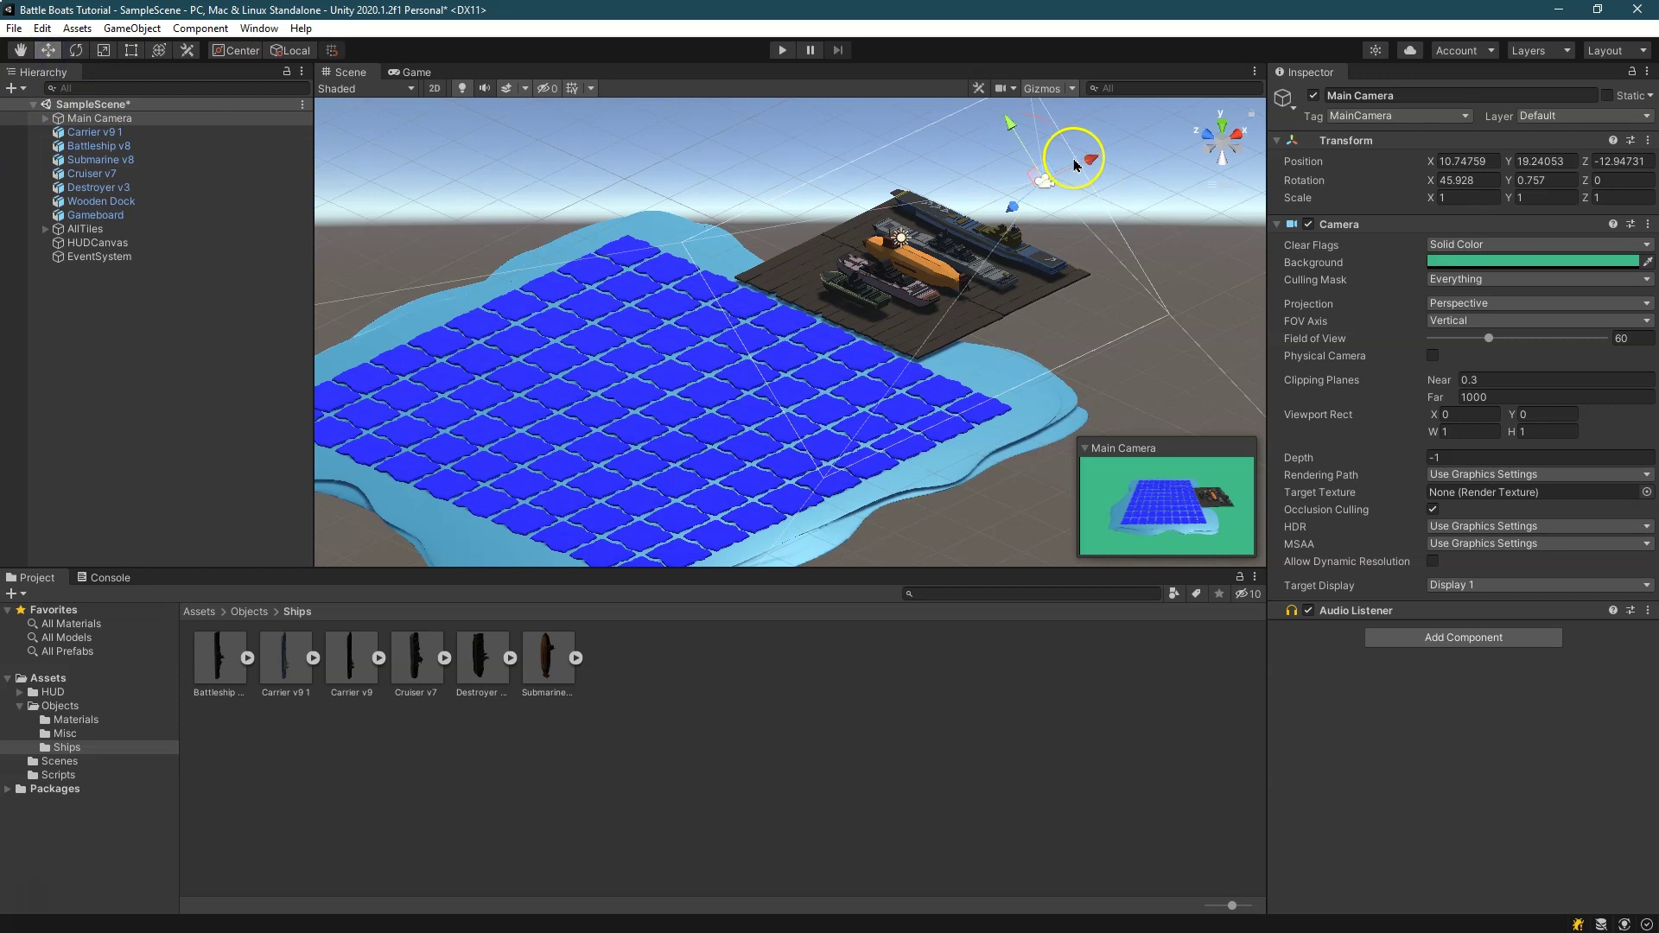
pyautogui.moveTo(1087, 169); pyautogui.dragTo(931, 250)
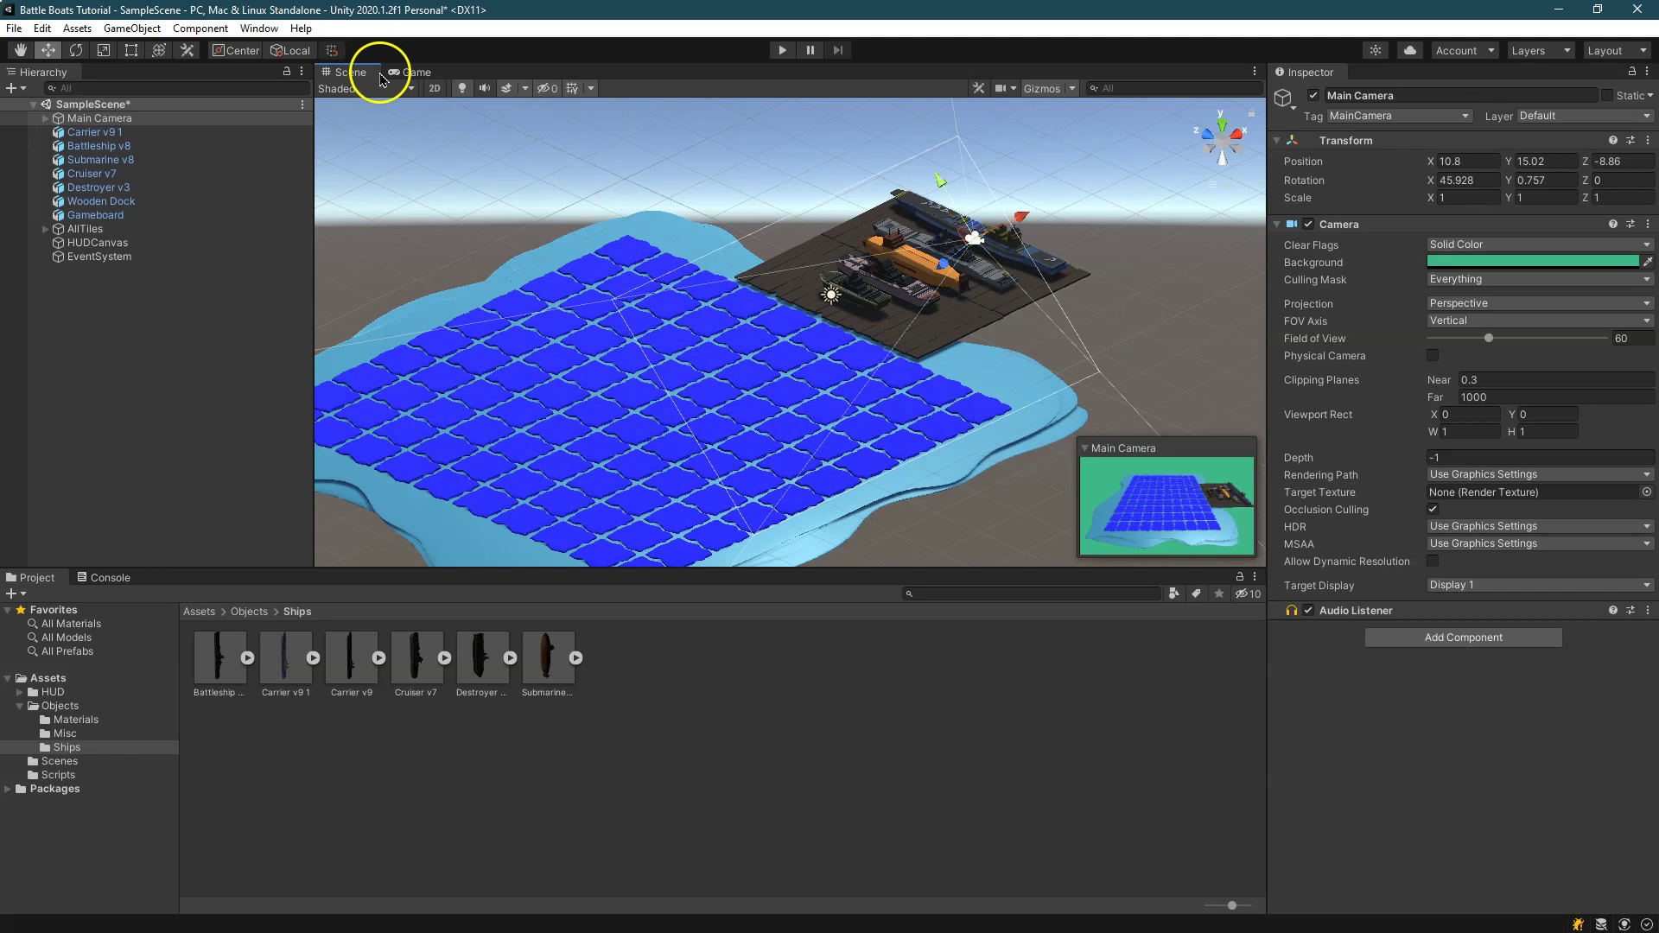
pyautogui.click(415, 73)
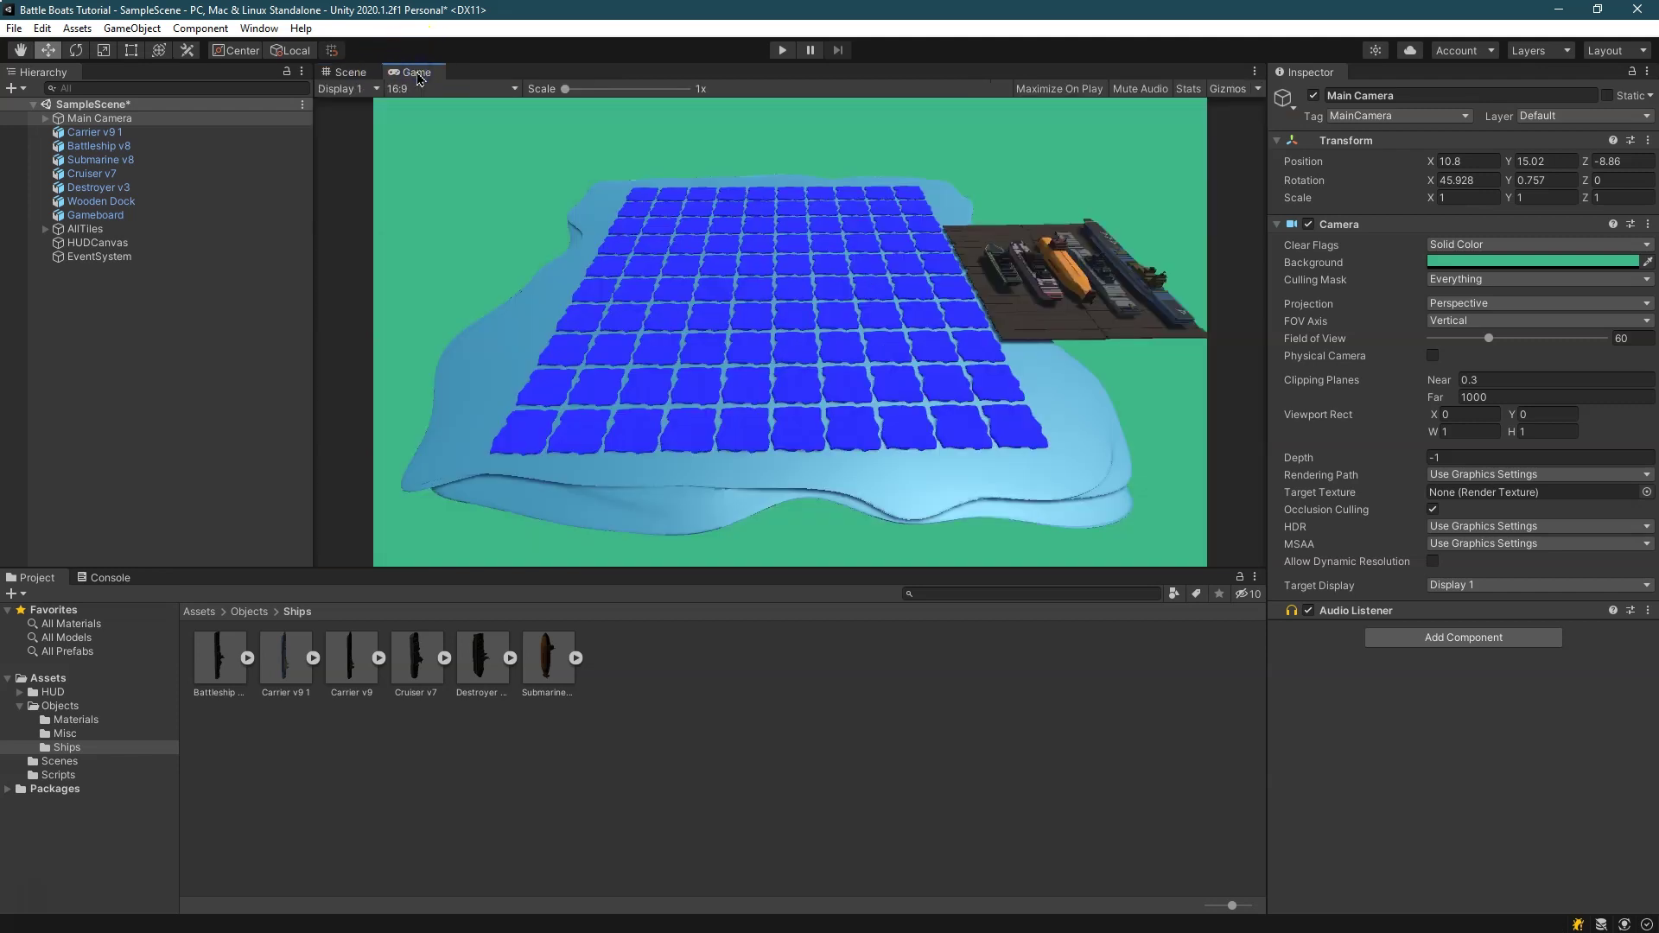
pyautogui.click(349, 72)
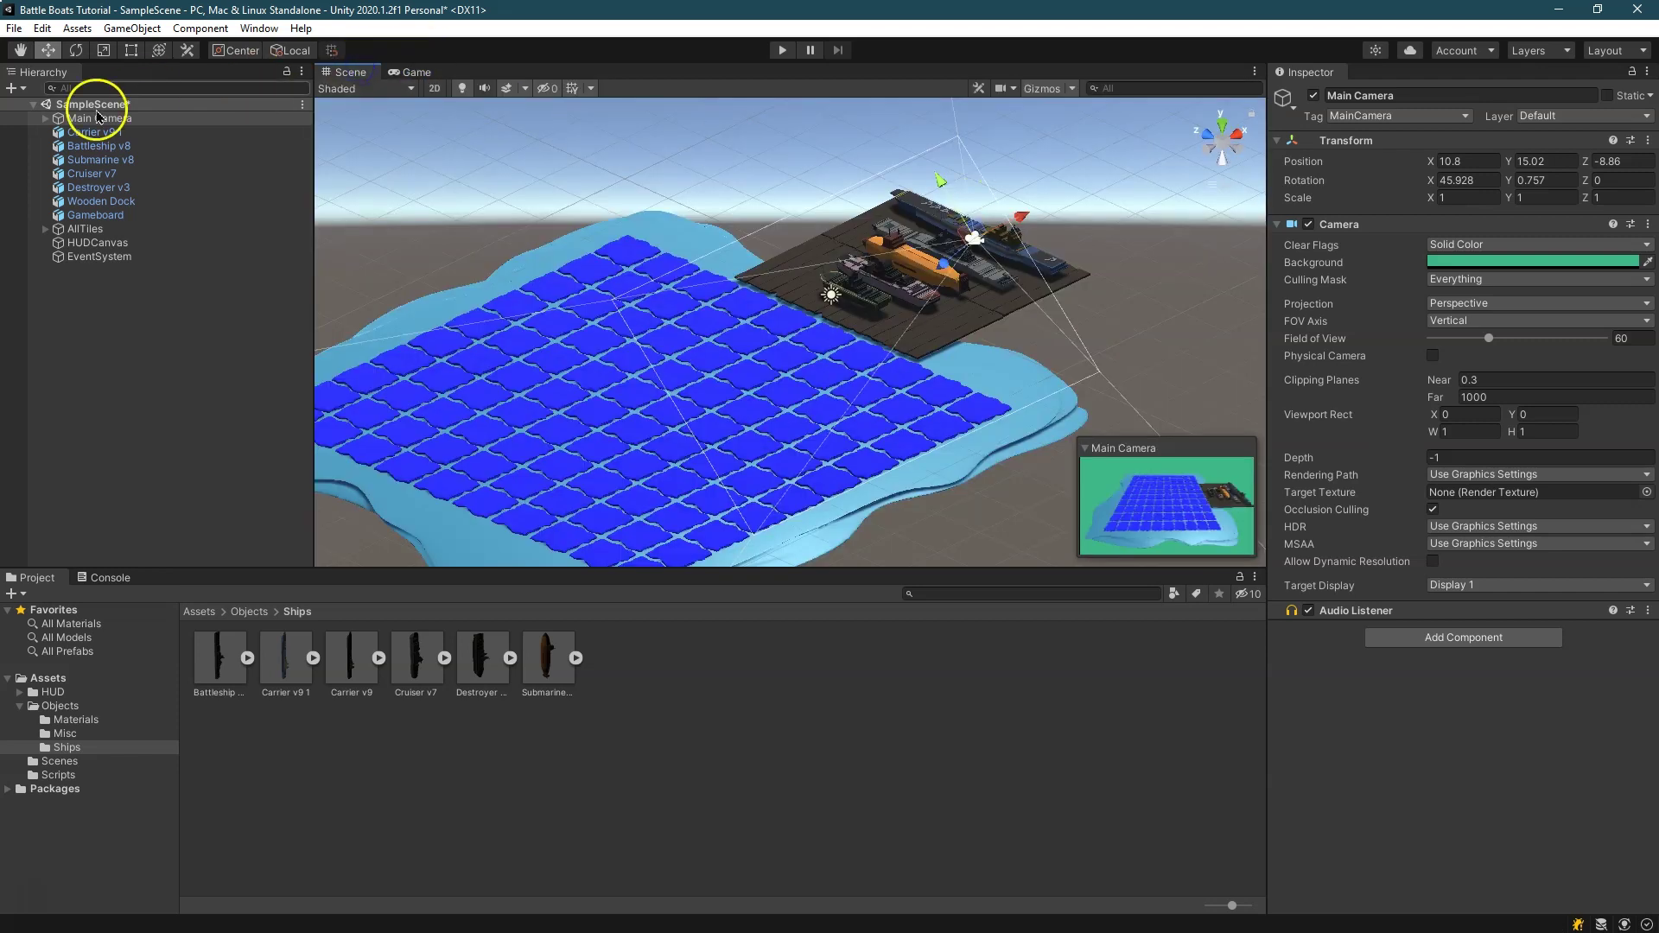
# Move Main Camera to about X 10.8, Y 17, Z -7 and tilt it to an X rotation of about 57.5
pyautogui.click(76, 50)
pyautogui.moveTo(993, 193); pyautogui.dragTo(999, 211)
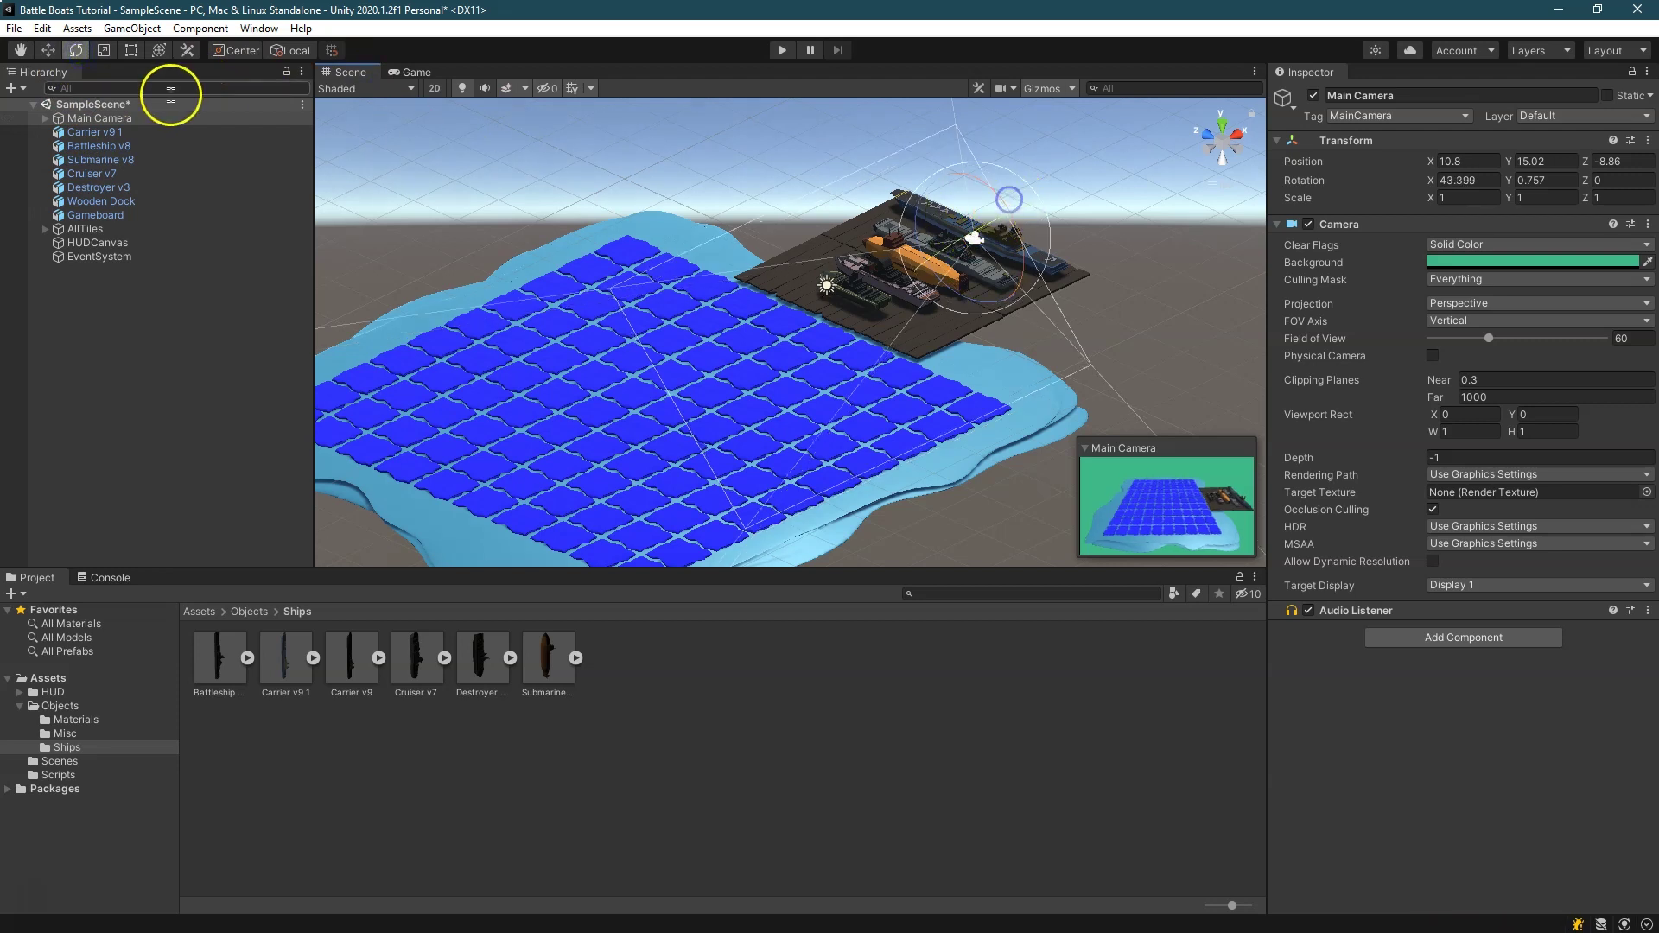
pyautogui.click(49, 51)
pyautogui.moveTo(949, 198); pyautogui.dragTo(917, 139)
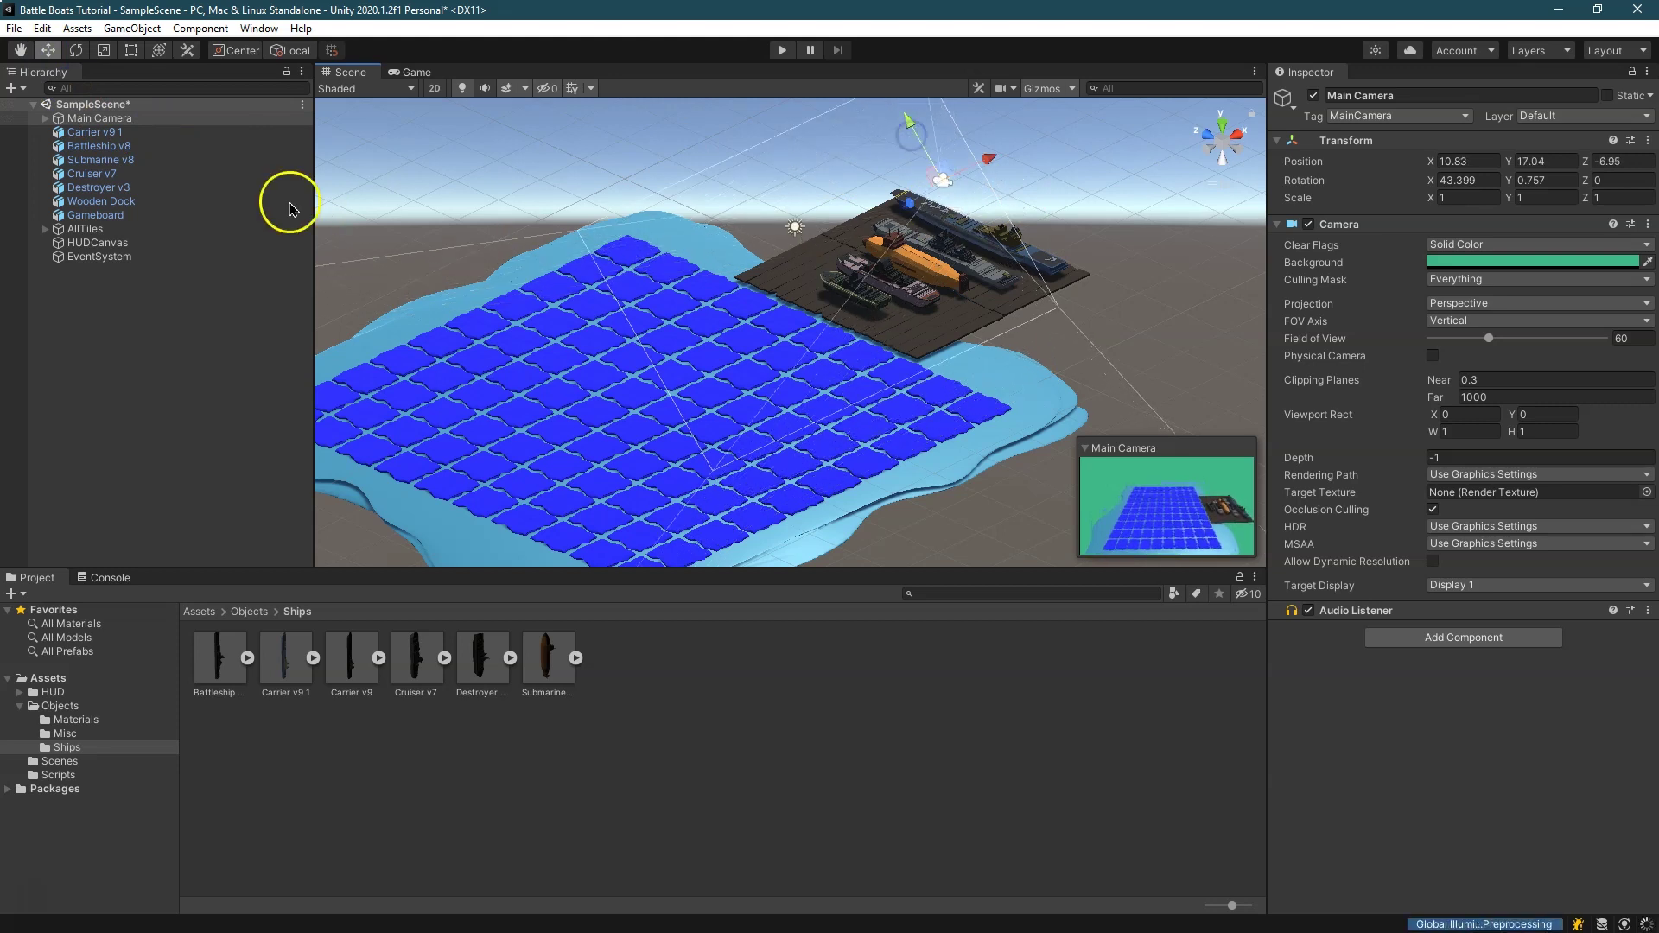
pyautogui.click(76, 51)
pyautogui.moveTo(985, 178); pyautogui.dragTo(966, 152)
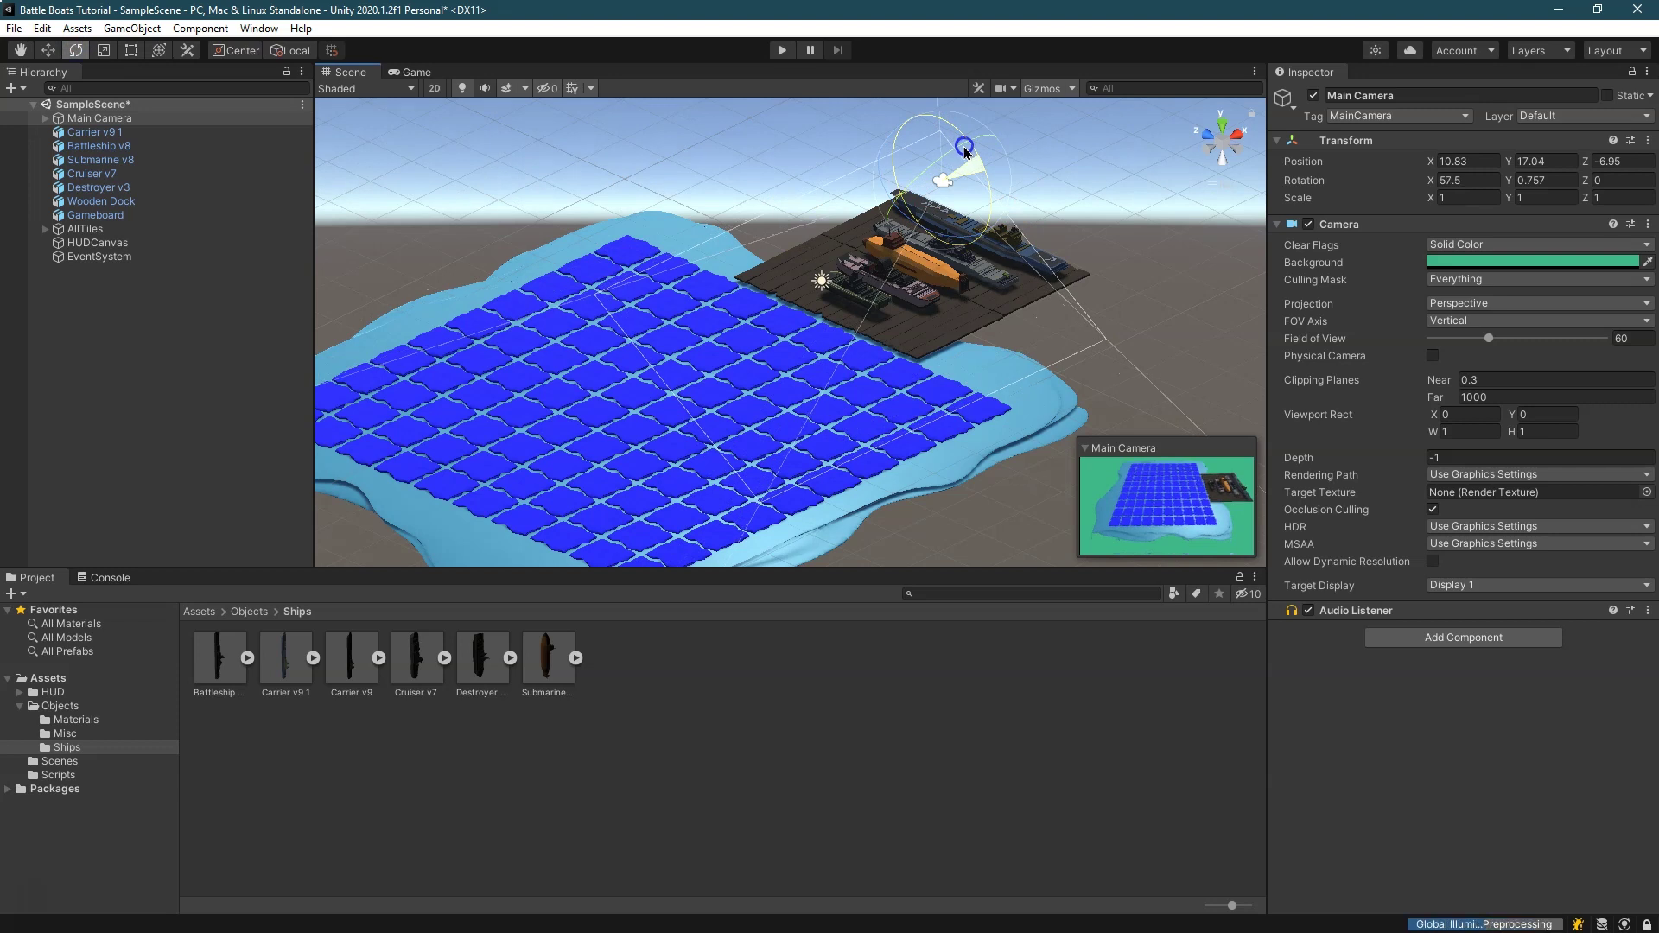
# Shift Main Camera to about X 10.85, Y 16.4, Z -5.3 and check the framing in the Game view
pyautogui.scroll(-2, 961, 155)
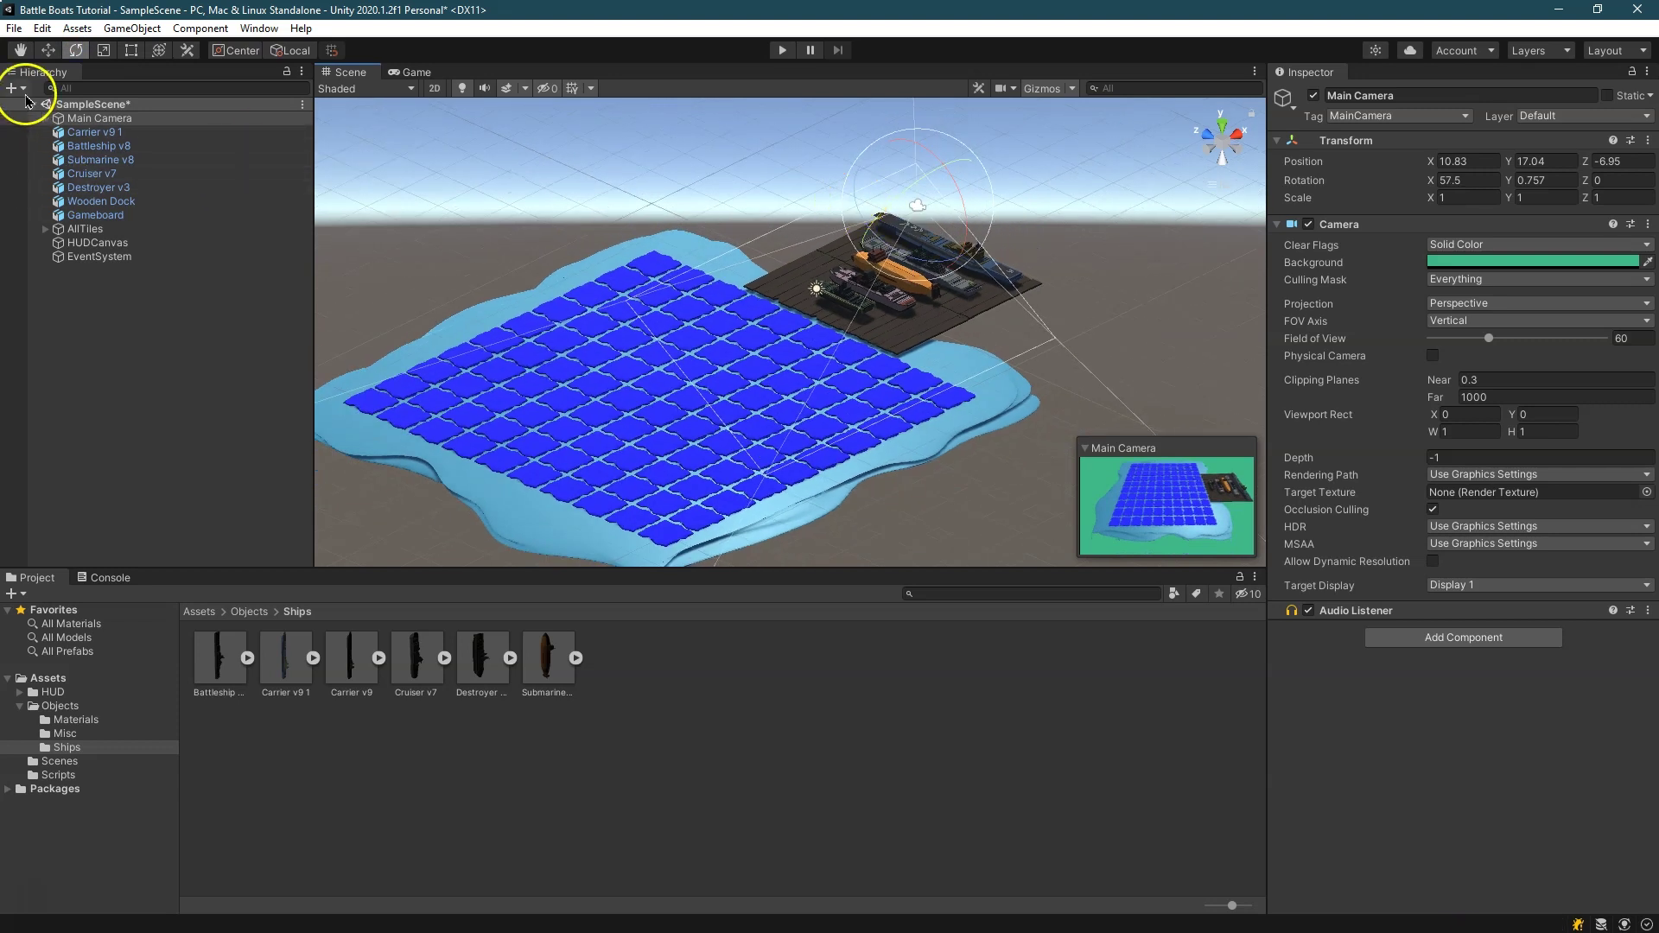
pyautogui.click(48, 53)
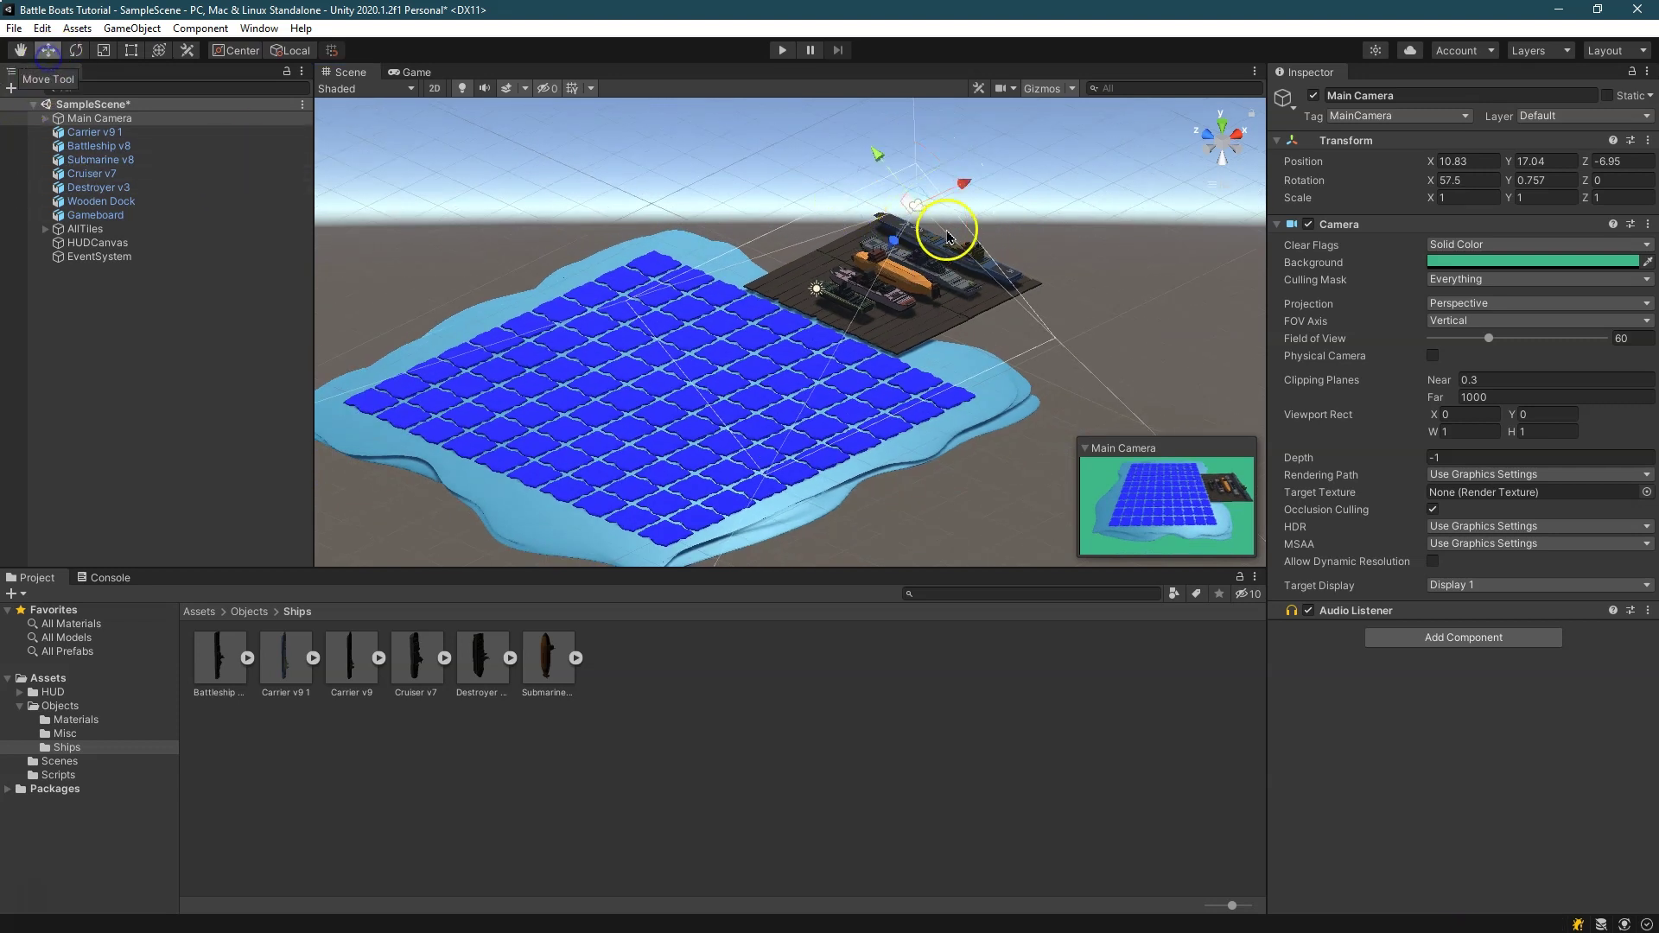
pyautogui.moveTo(892, 171); pyautogui.dragTo(872, 162)
pyautogui.click(901, 222)
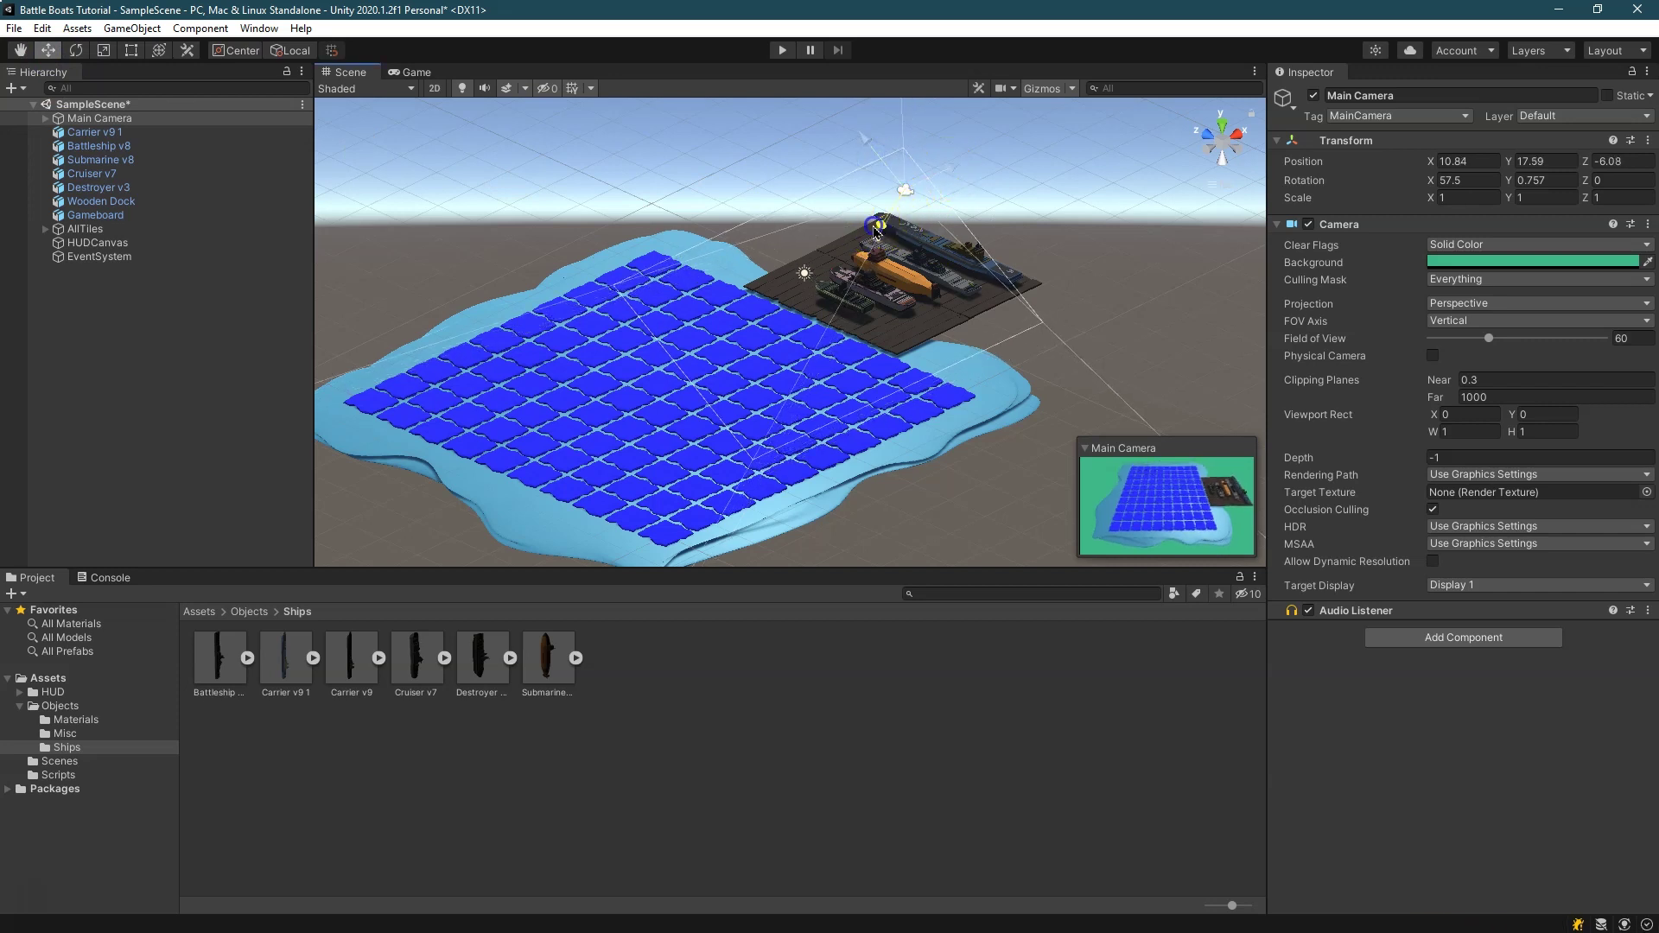
pyautogui.moveTo(876, 232); pyautogui.dragTo(872, 250)
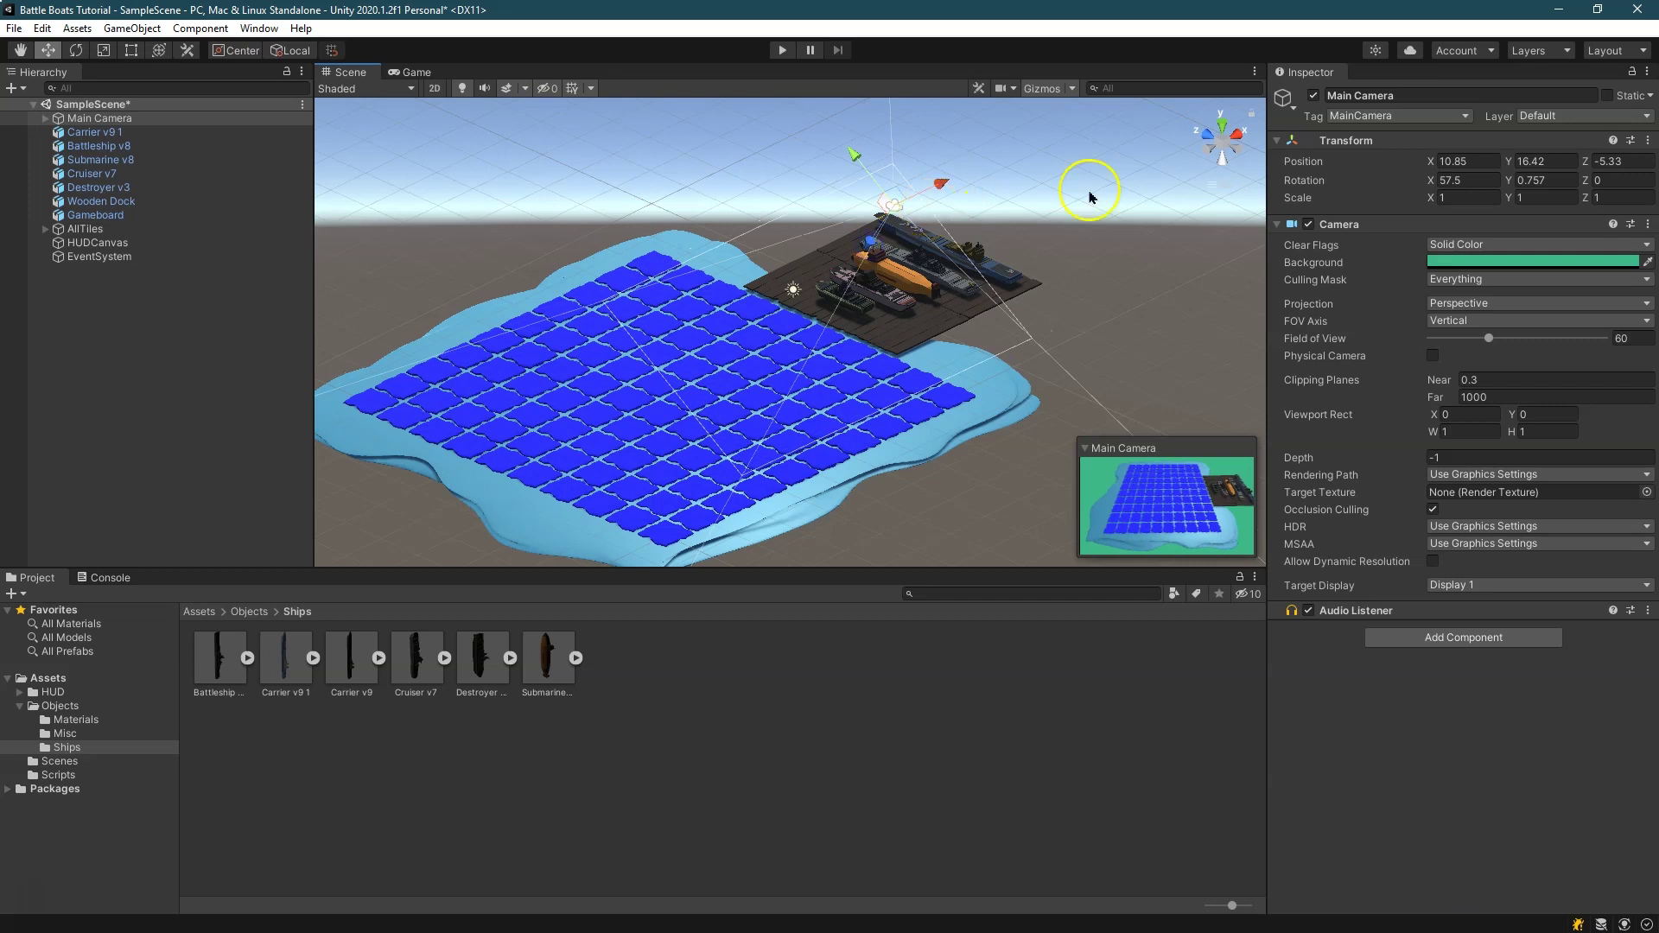
pyautogui.click(421, 73)
pyautogui.click(357, 74)
# Fine-tune Main Camera's position to about X 10.86, Y 16.6, Z -4.4 and preview the board in the Game view
pyautogui.click(894, 206)
pyautogui.moveTo(875, 242); pyautogui.dragTo(869, 249)
pyautogui.moveTo(861, 178); pyautogui.dragTo(848, 167)
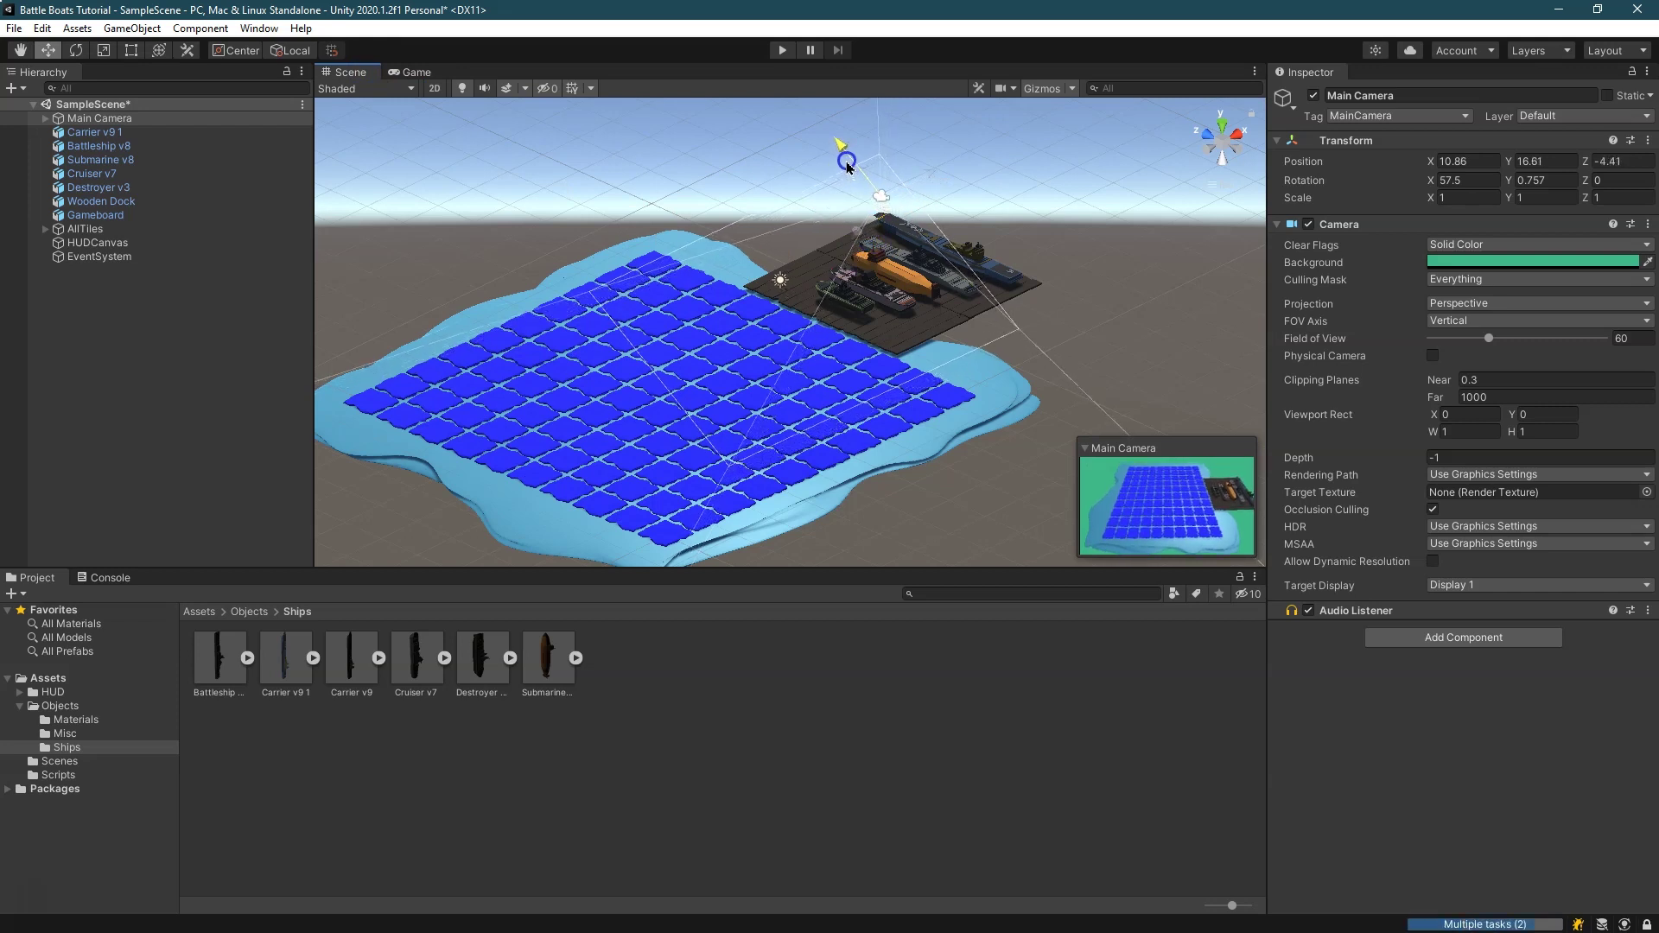
pyautogui.click(408, 74)
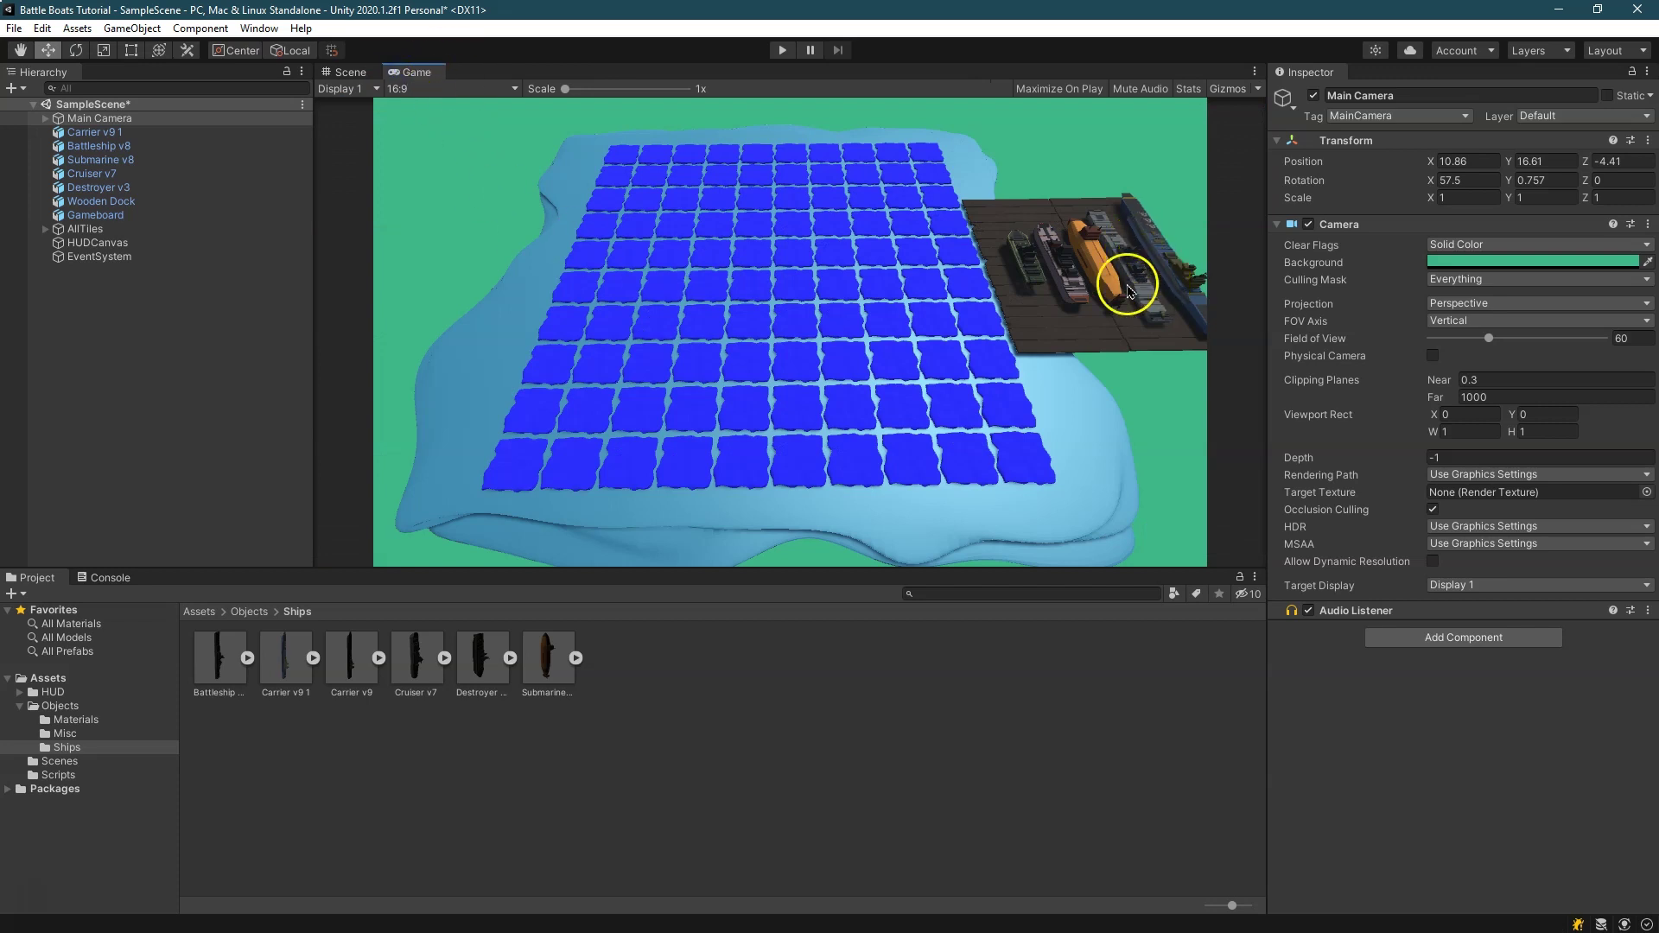
pyautogui.click(350, 73)
# Move all five ships together slightly along the dock toward the gameboard and check their placement in the Game view
pyautogui.keyDown('alt'); pyautogui.moveTo(1143, 244); pyautogui.dragTo(966, 257); pyautogui.keyUp('alt')
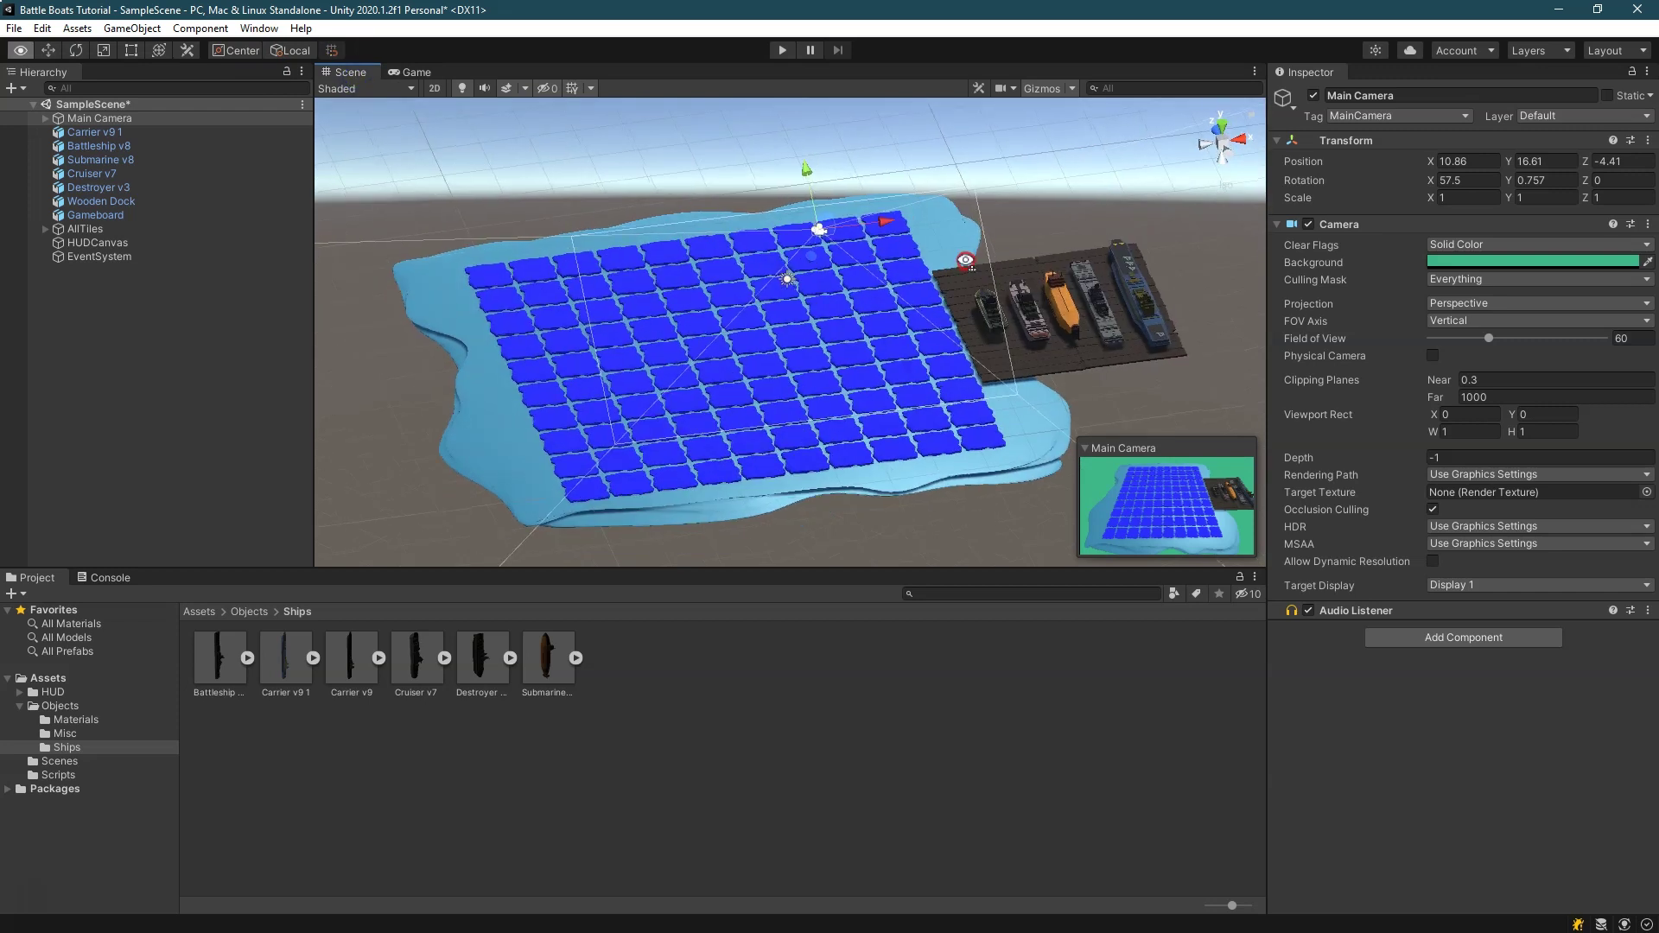
pyautogui.click(1133, 311)
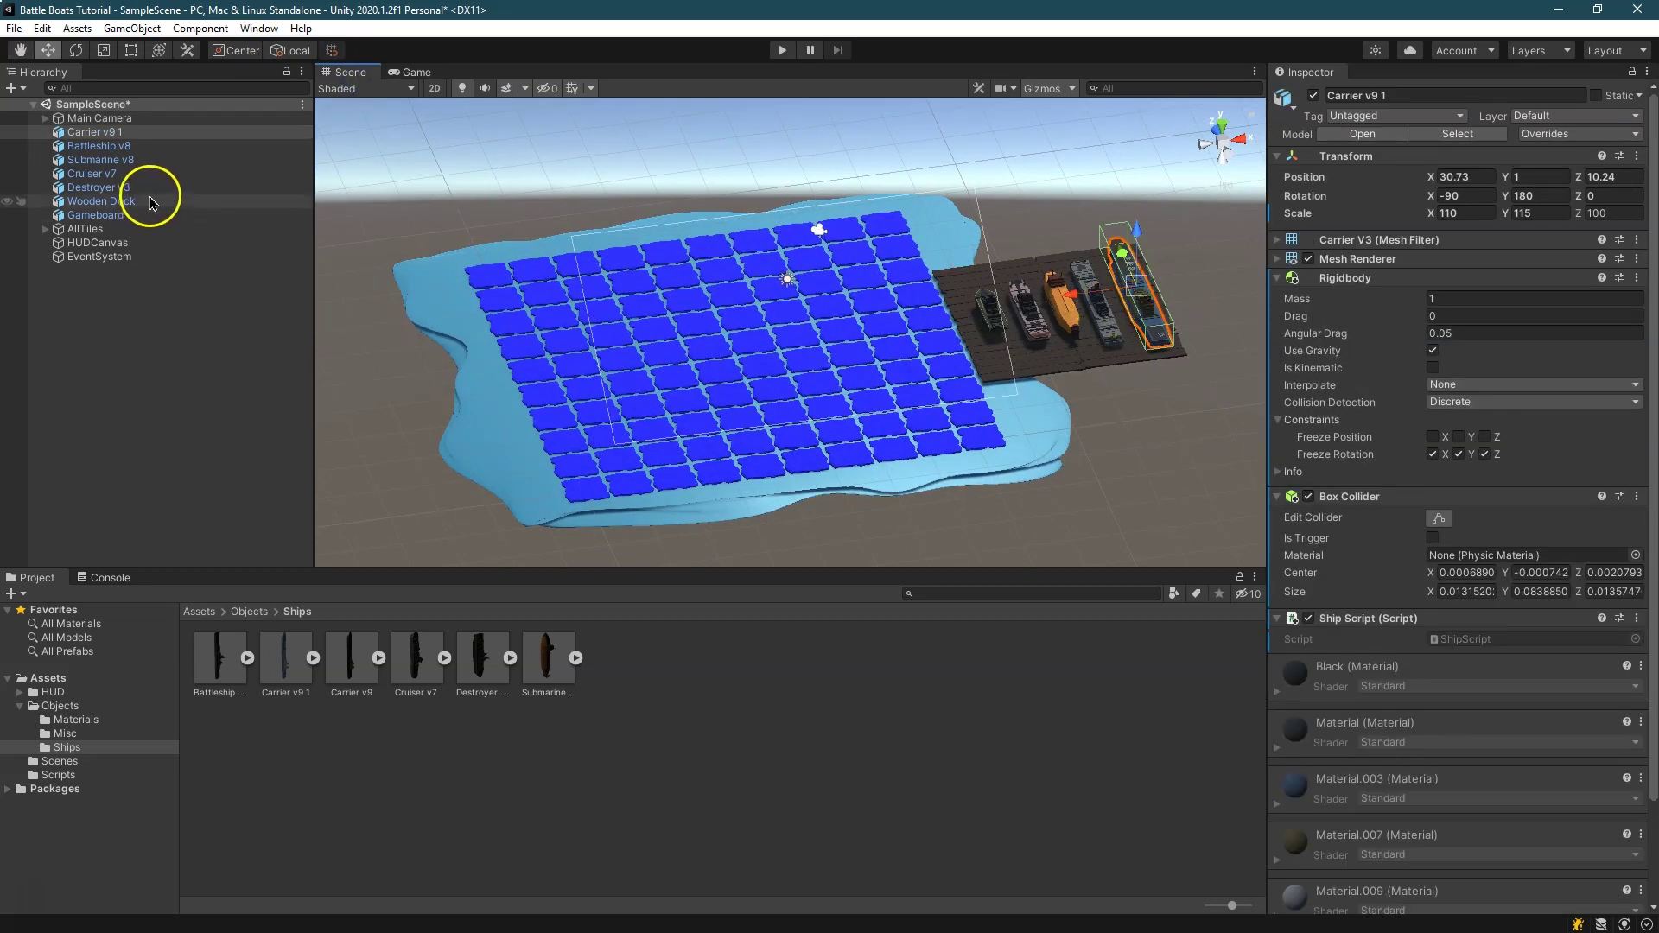
pyautogui.keyDown('shift'); pyautogui.click(103, 187); pyautogui.keyUp('shift')
pyautogui.moveTo(1000, 313); pyautogui.dragTo(990, 316)
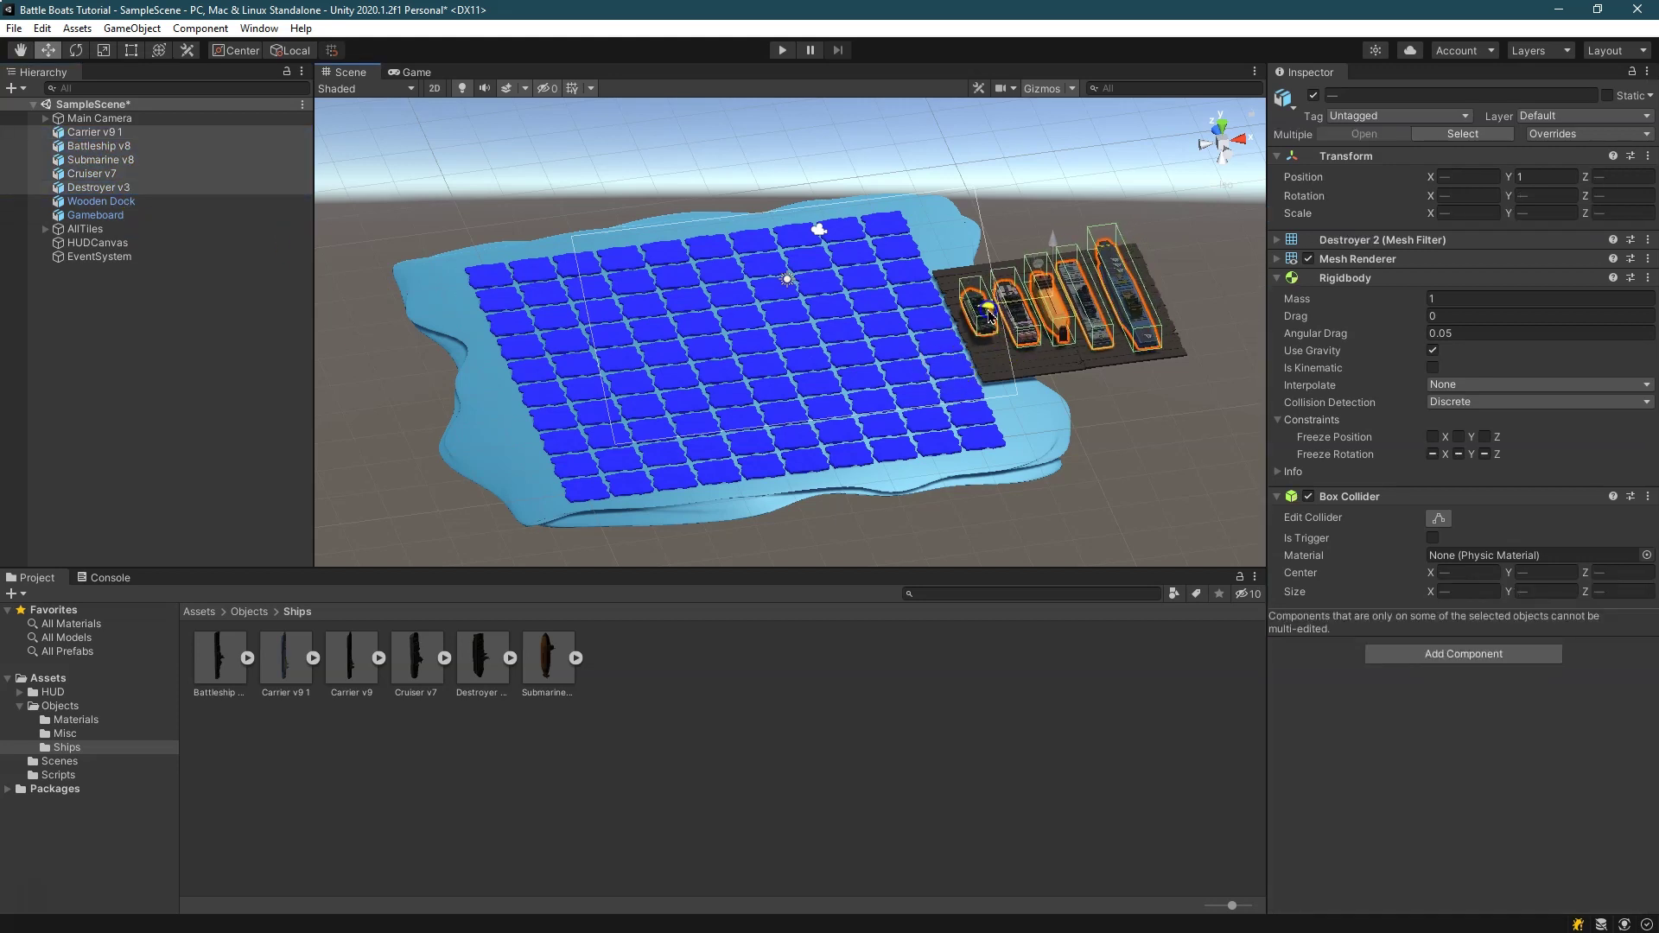
pyautogui.click(1185, 444)
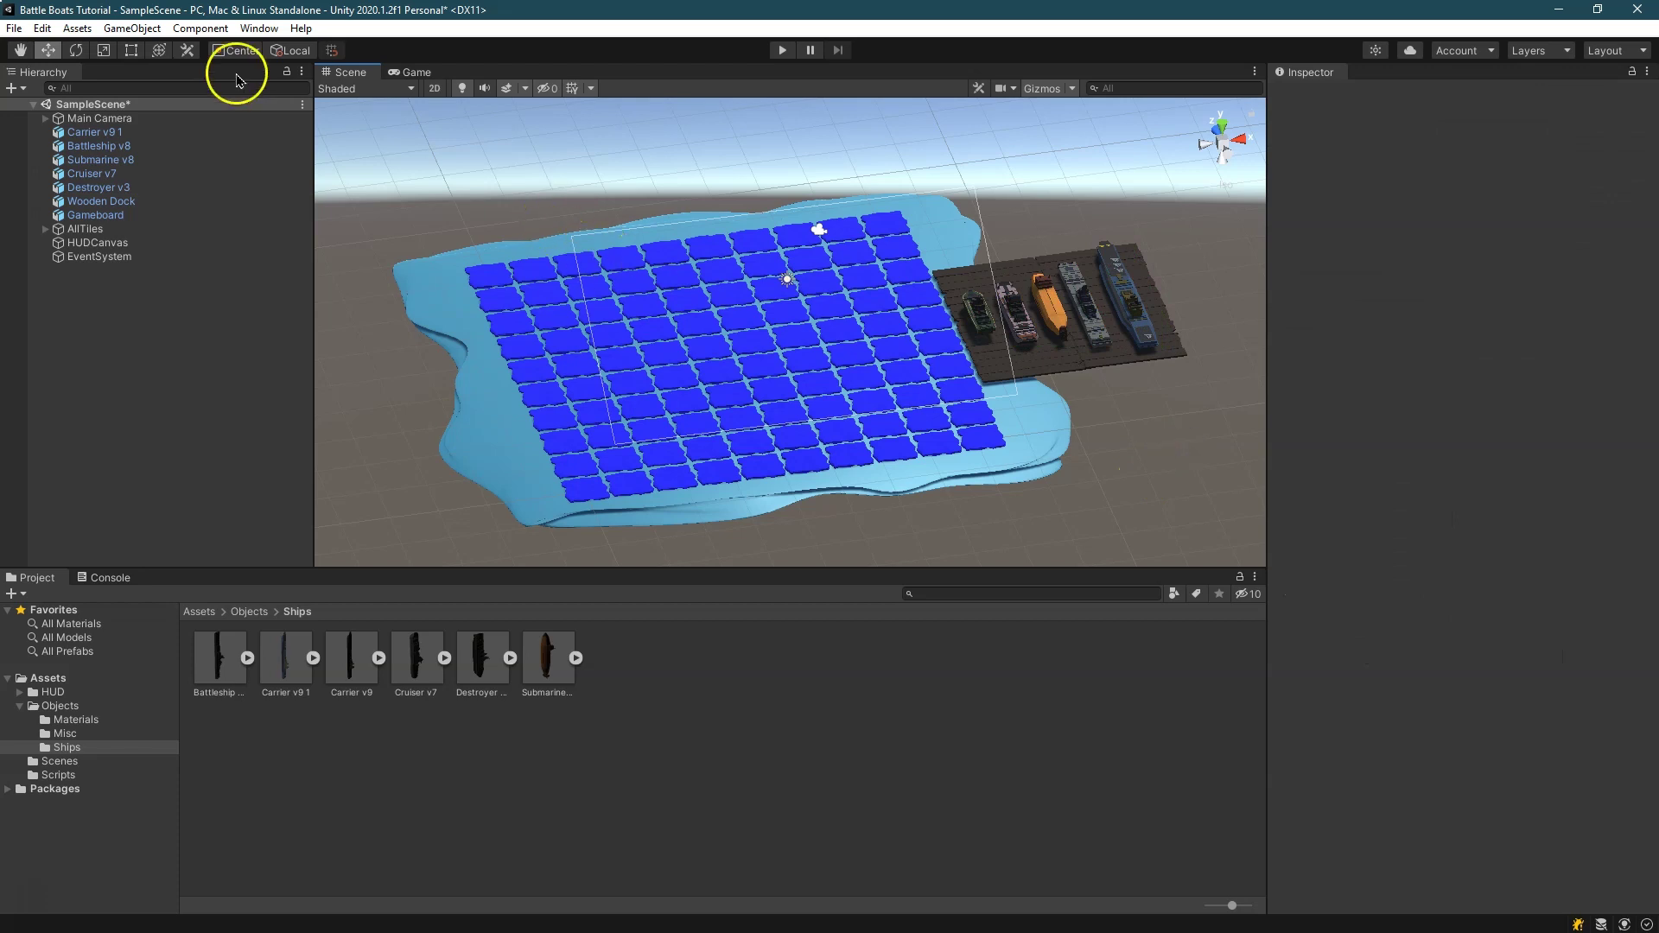
pyautogui.click(415, 72)
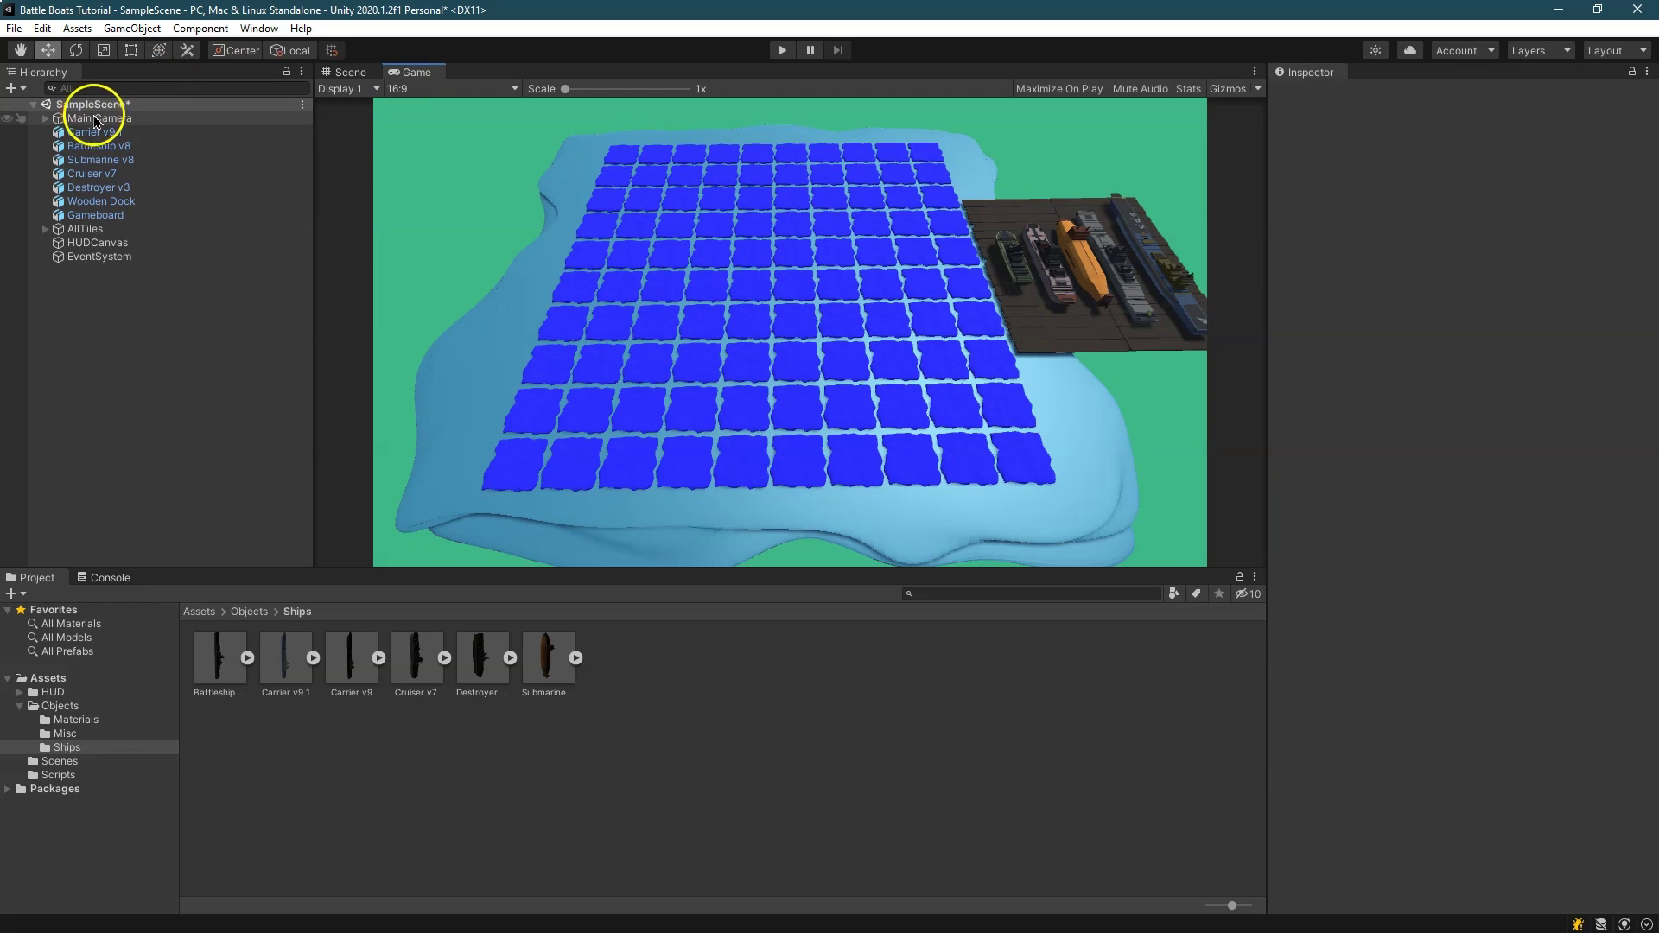
# Nudge the Carrier ship on the dock to about X 29.93 and check its placement in the Game view
pyautogui.click(346, 73)
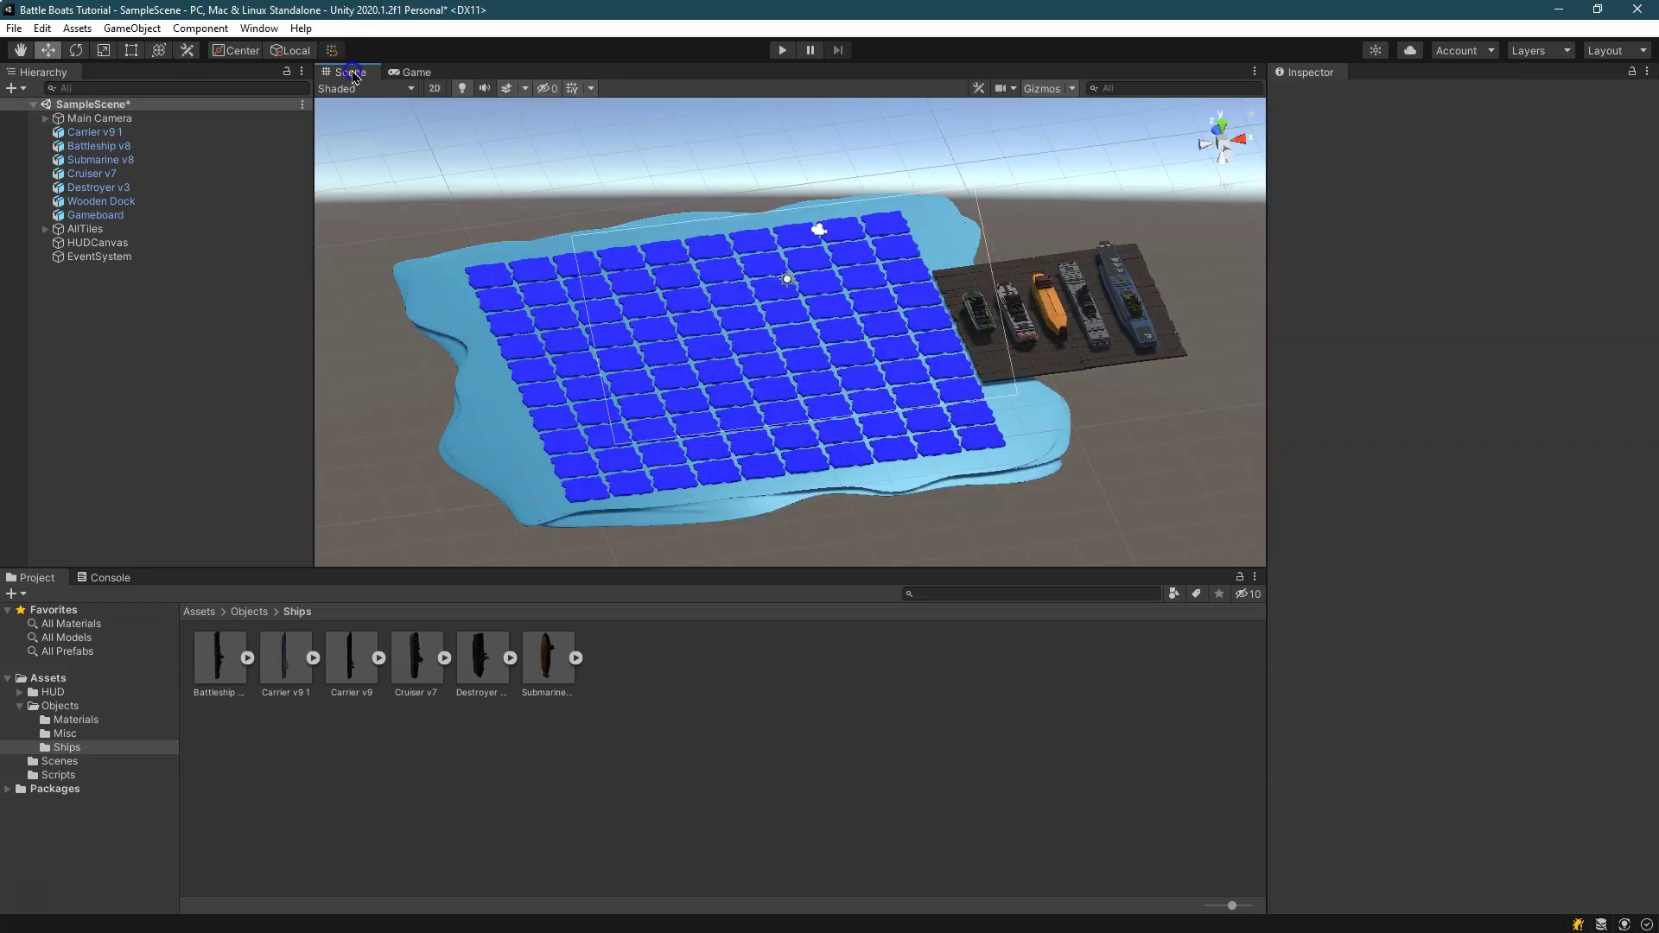
pyautogui.click(1151, 332)
pyautogui.moveTo(1065, 304); pyautogui.dragTo(1066, 306)
pyautogui.click(413, 72)
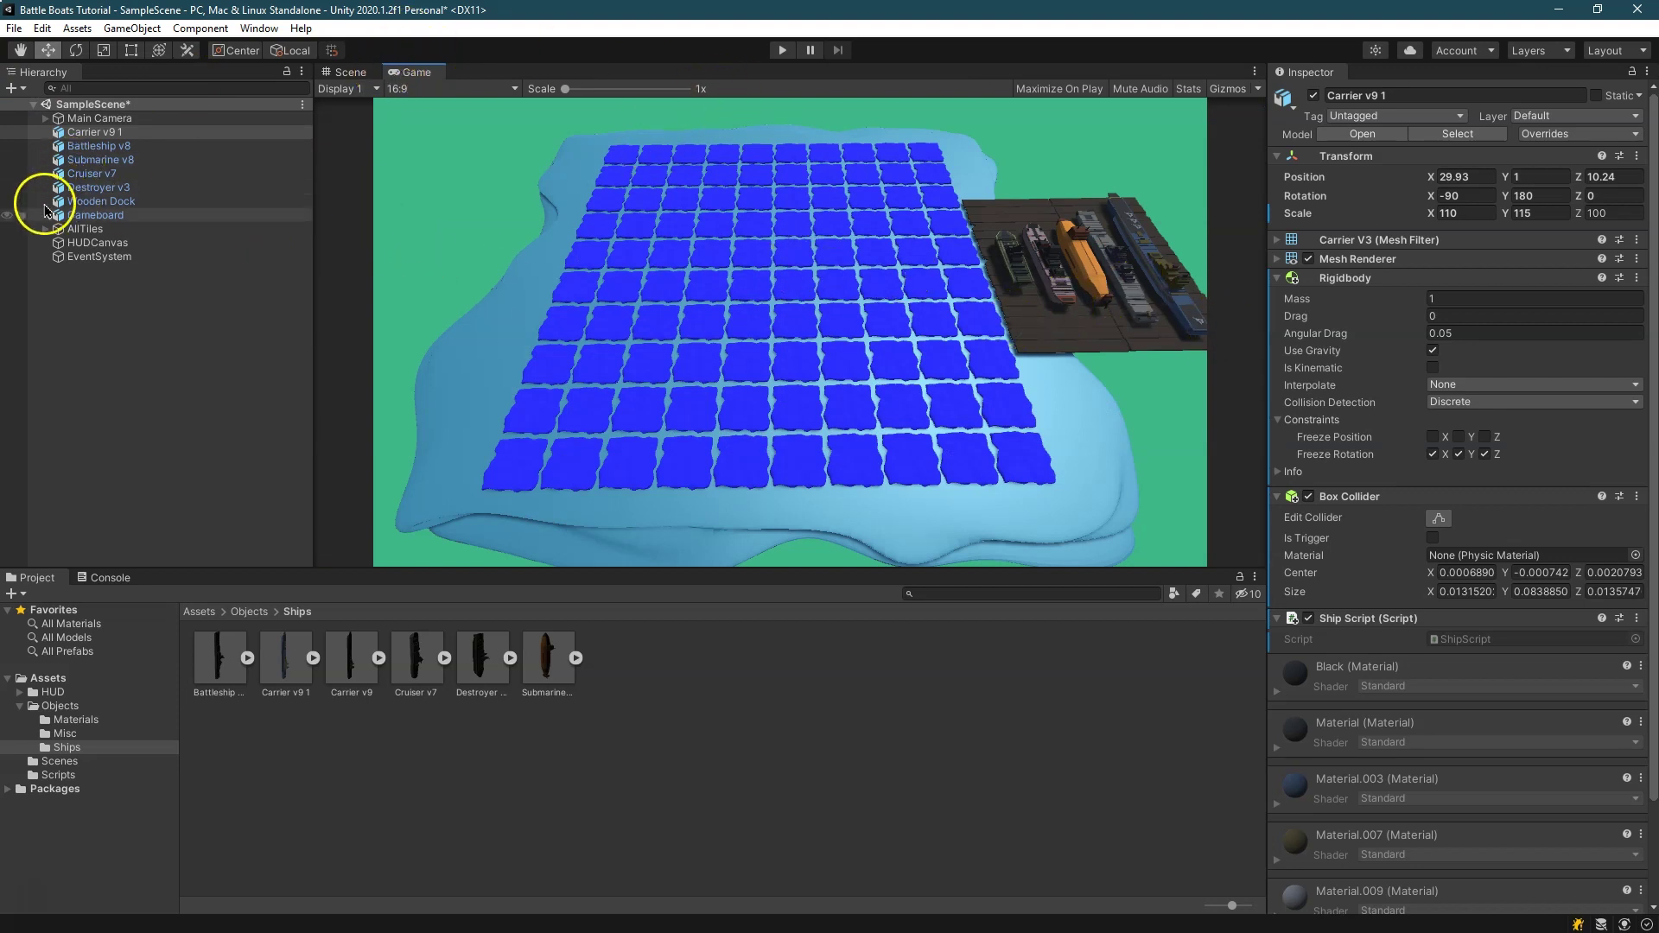
pyautogui.click(359, 74)
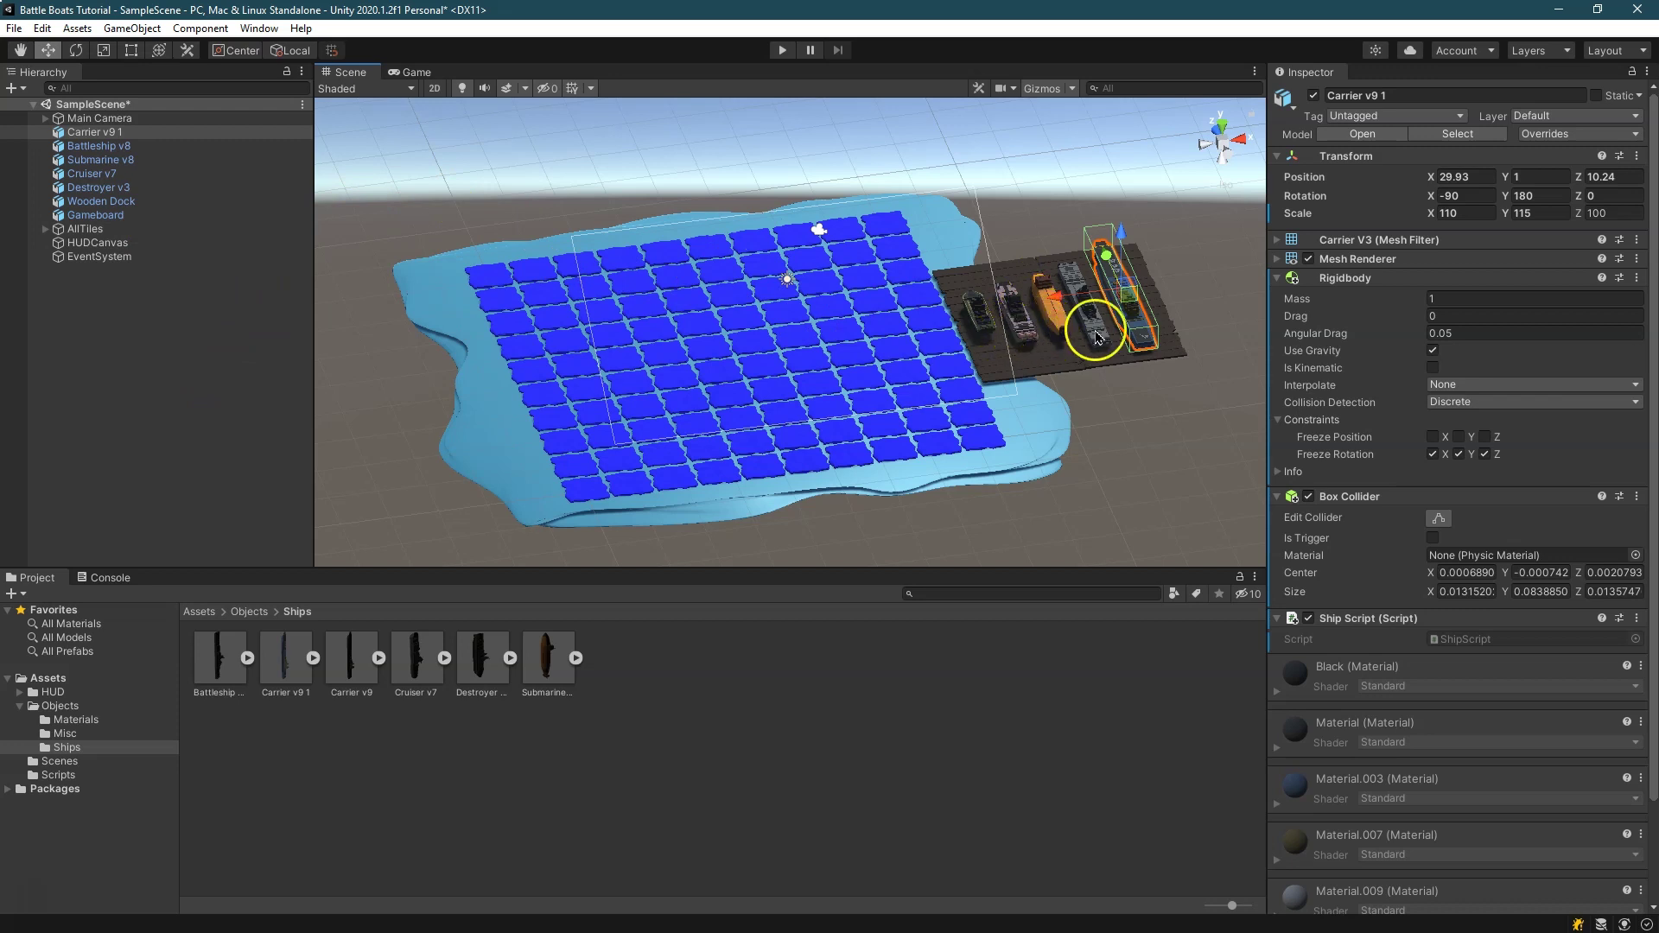
# Save the scene with the repositioned Carrier
pyautogui.click(15, 28)
pyautogui.click(17, 30)
pyautogui.click(15, 29)
pyautogui.click(30, 89)
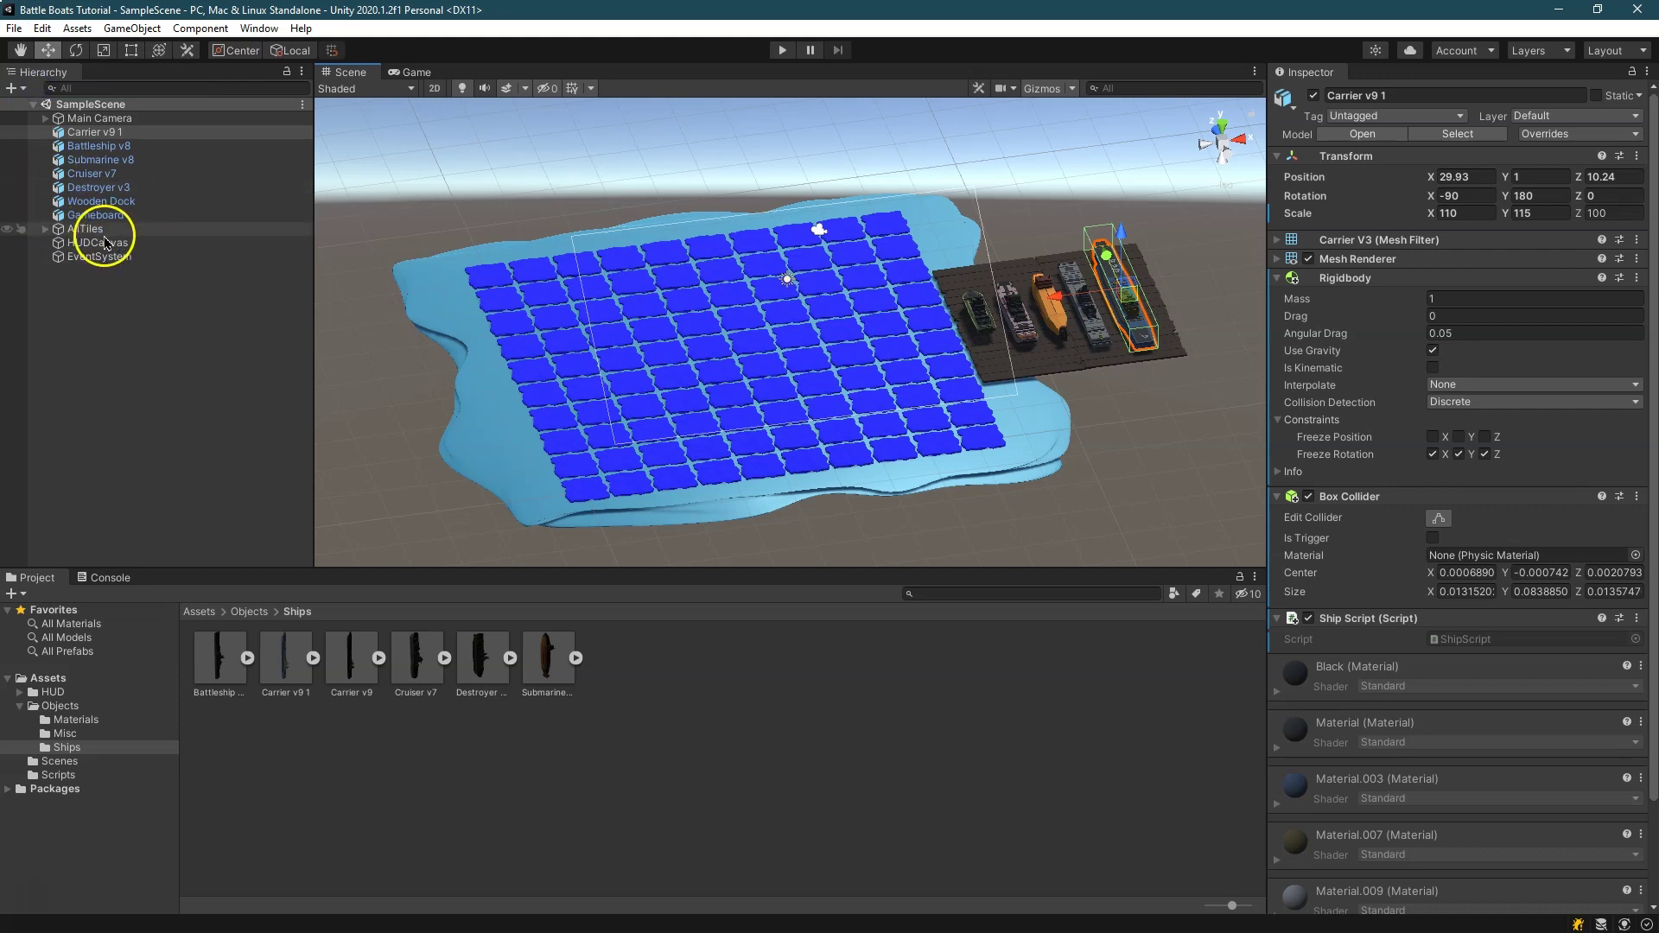
# Add a UI Text element as a child of HUDCanvas and set its text to "Place your ships."
pyautogui.click(54, 245)
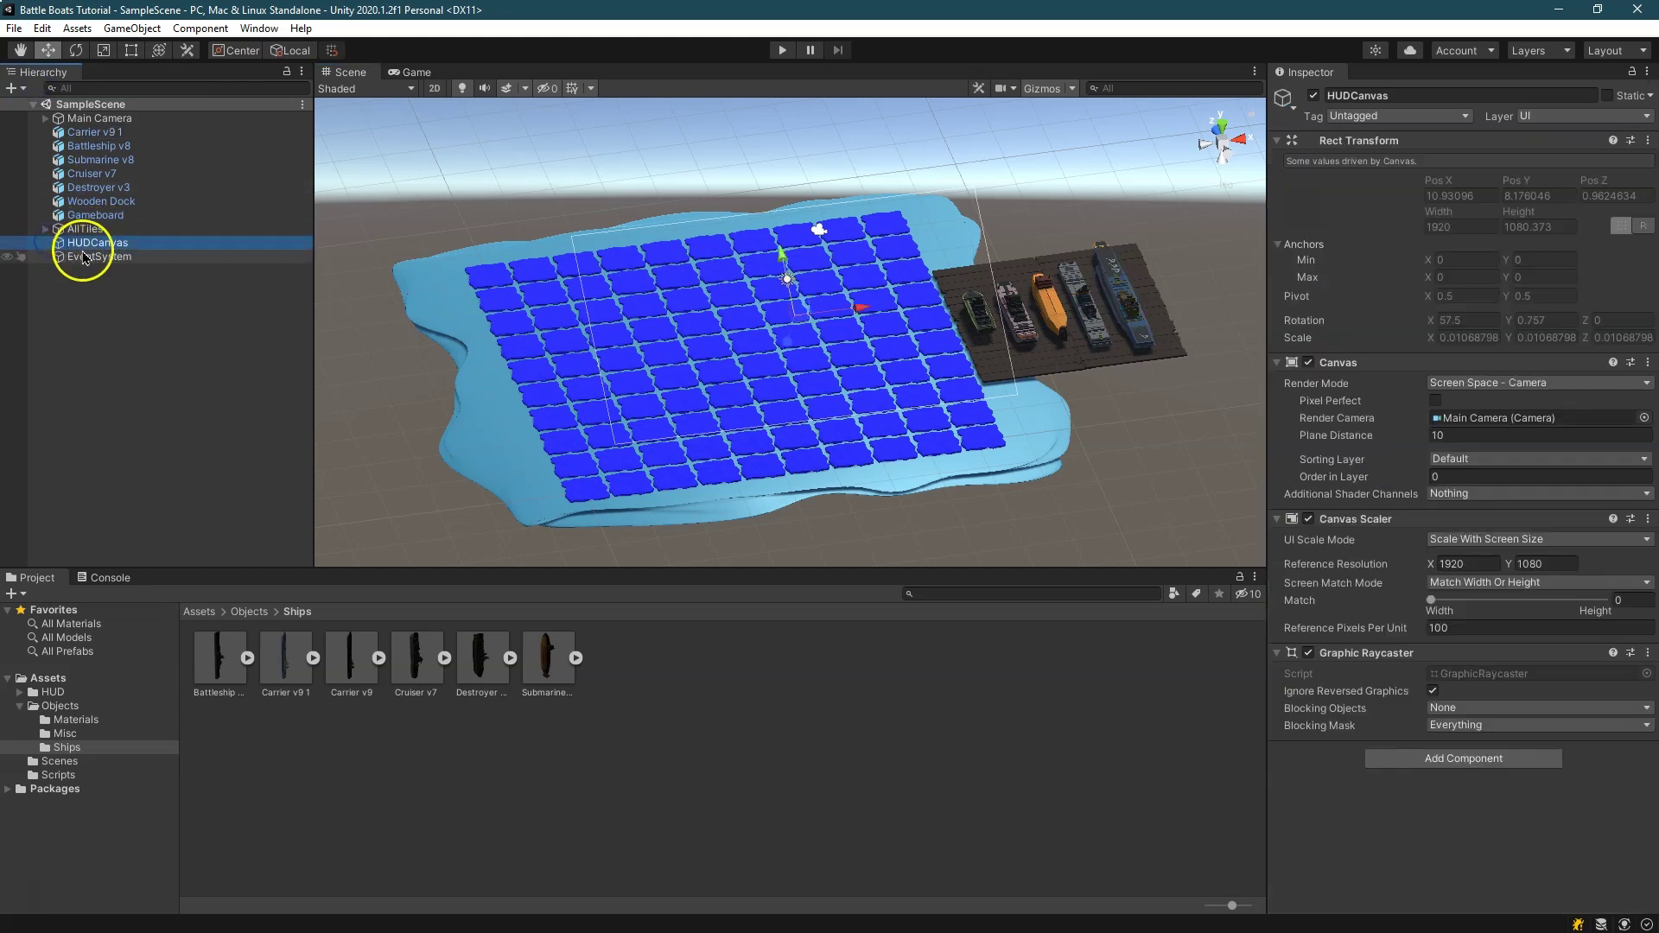
pyautogui.rightClick(93, 243)
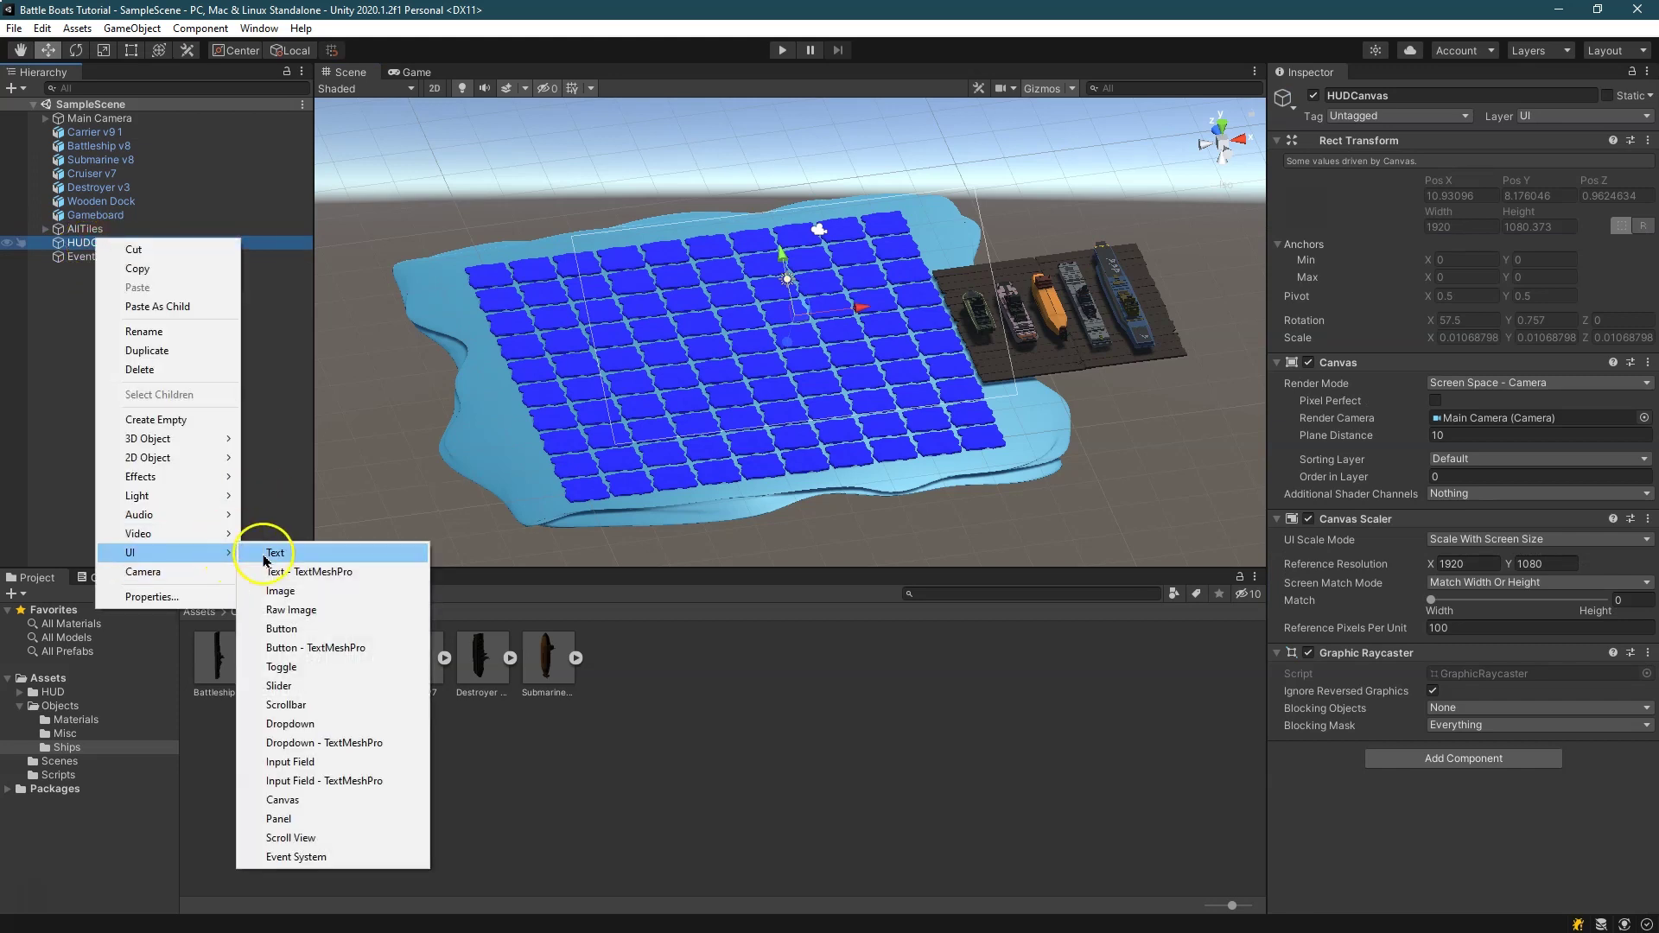
pyautogui.click(264, 557)
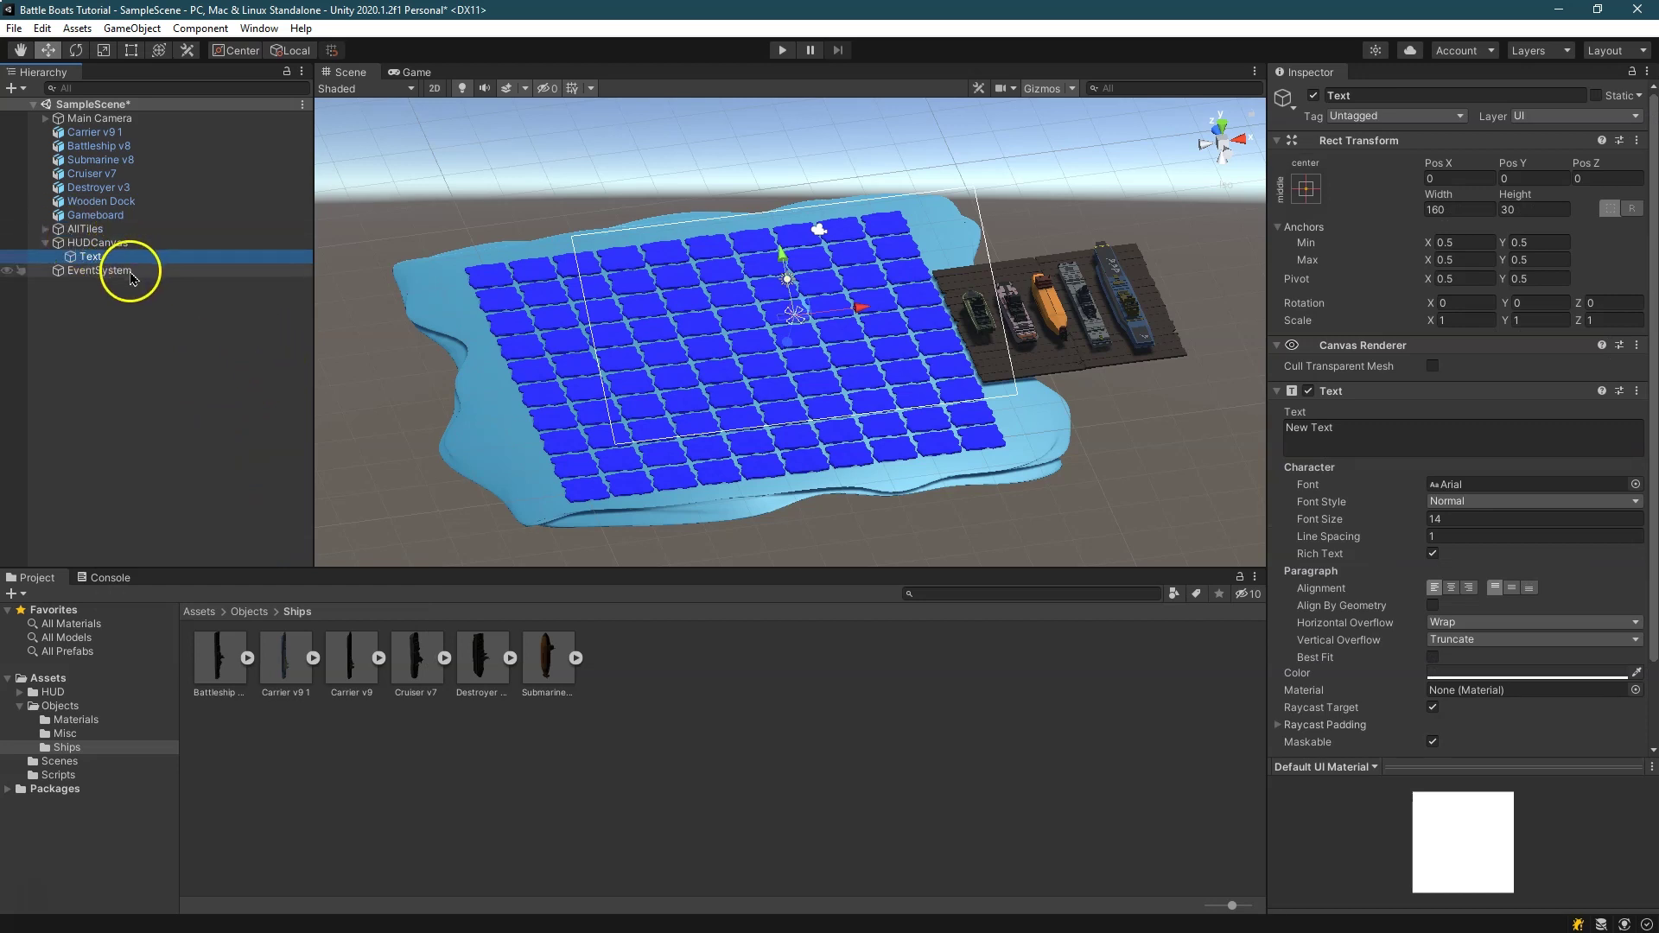
pyautogui.click(1368, 431)
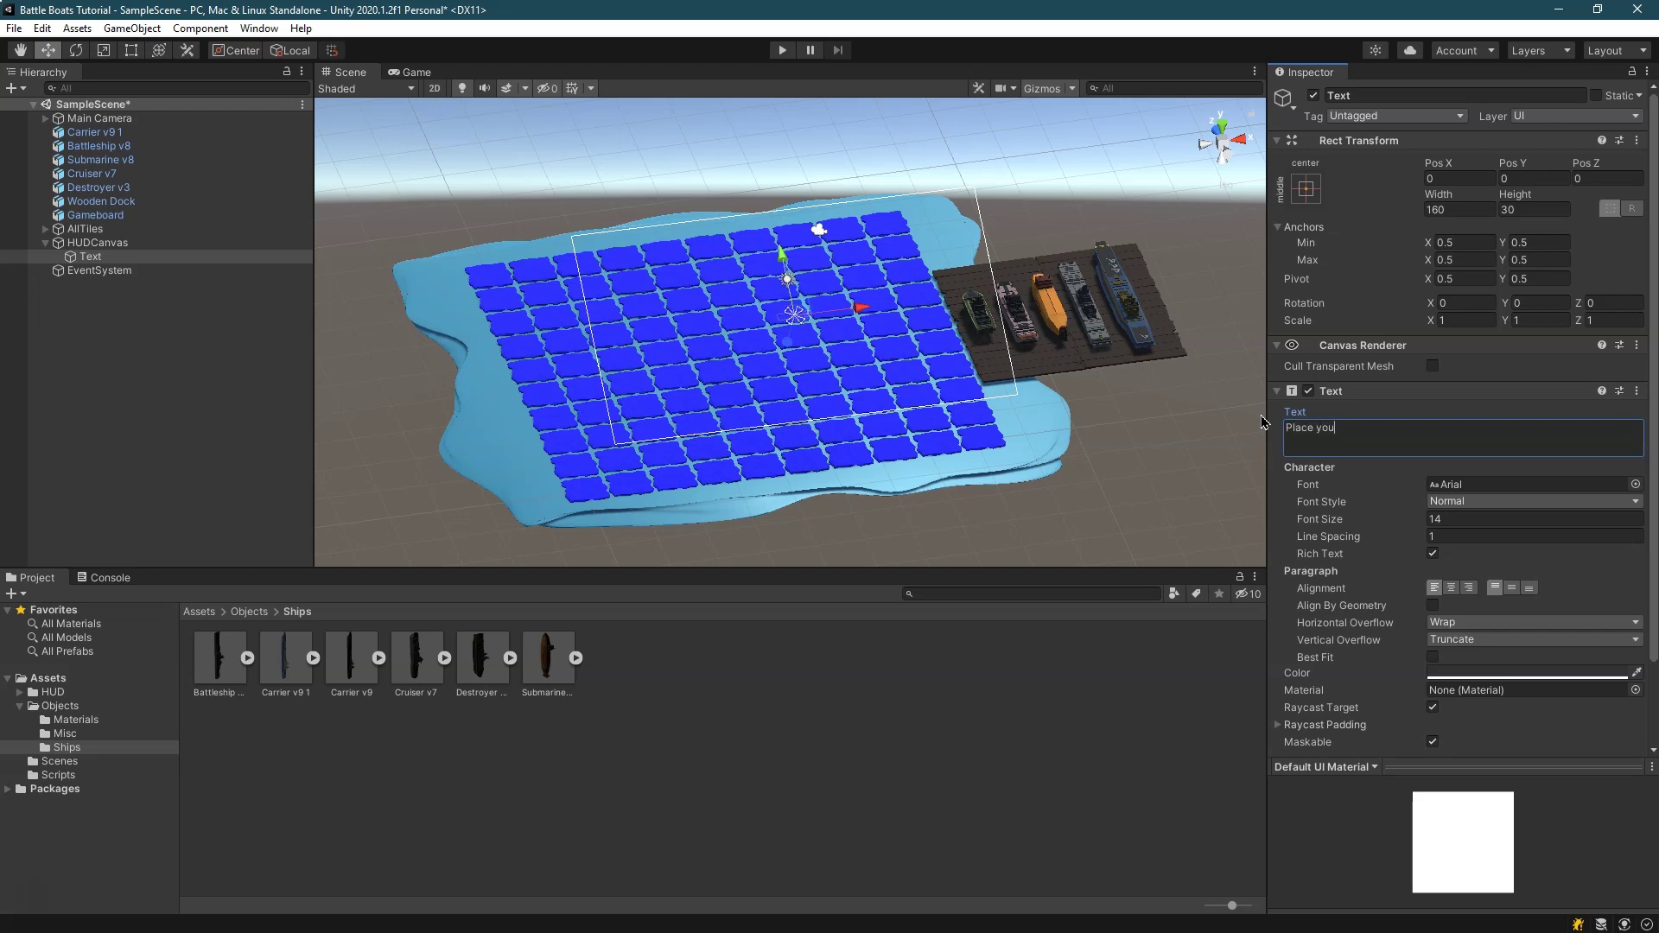
pyautogui.write('ships.')
# Set the text's font size to 55 and both its horizontal and vertical overflow to Overflow
pyautogui.click(1446, 520)
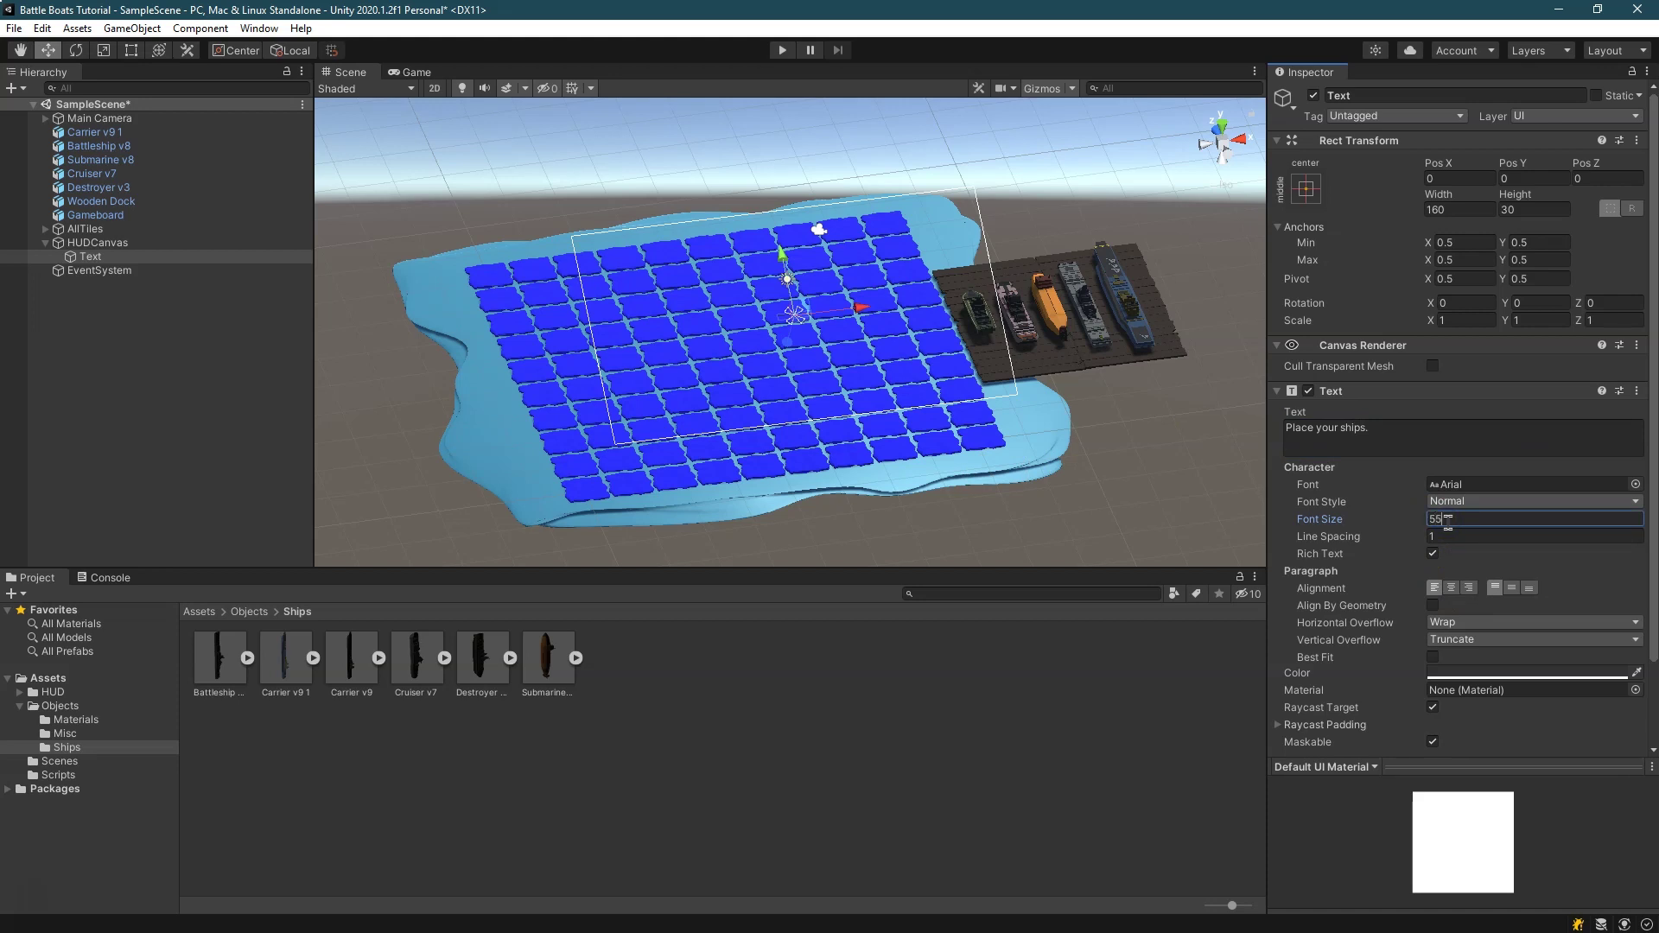
pyautogui.click(1494, 622)
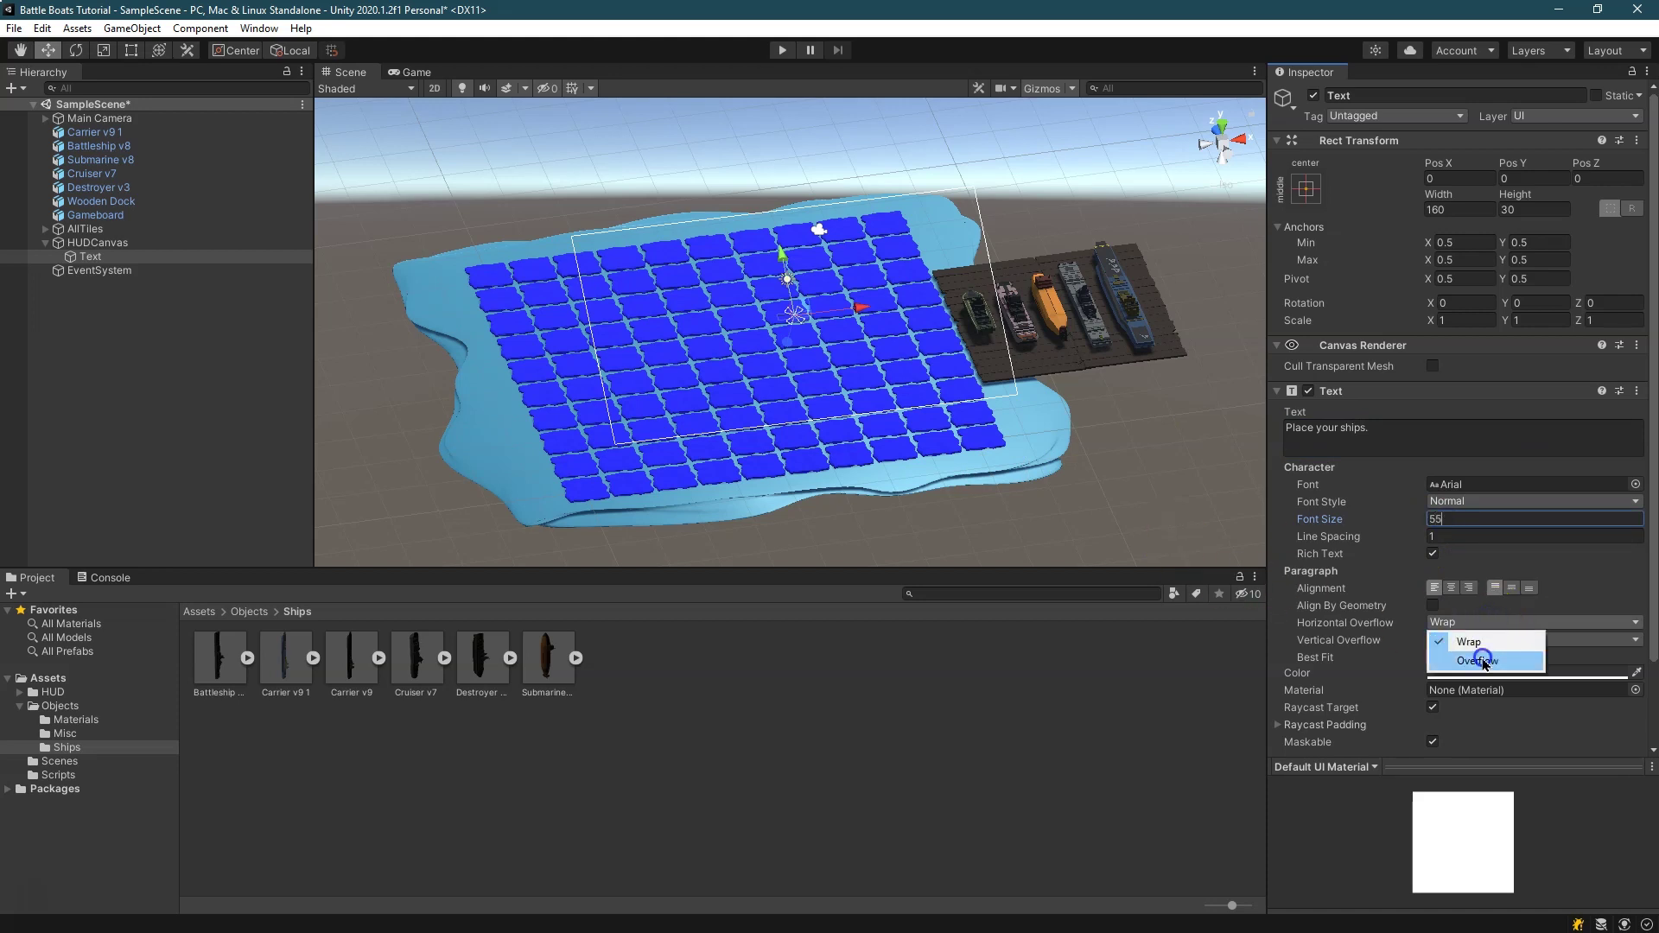
pyautogui.click(1479, 660)
pyautogui.click(1482, 640)
pyautogui.click(1479, 677)
# Change the text color to white (FFFFFF) and set its font size to 150
pyautogui.scroll(5, 829, 311)
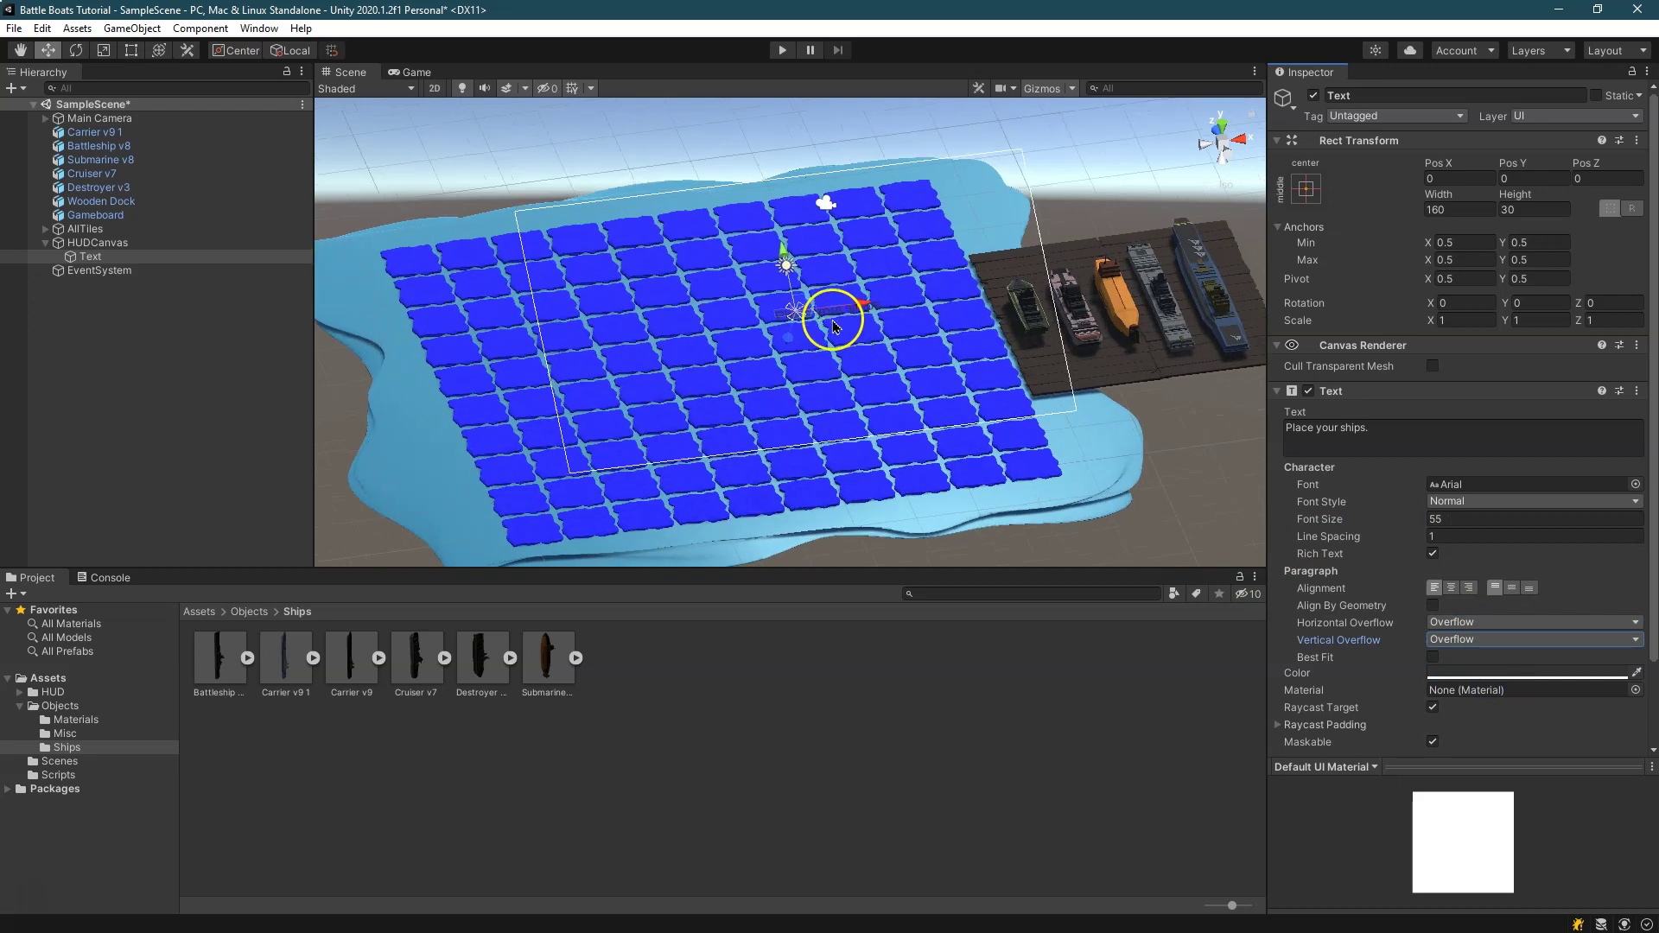
pyautogui.scroll(1, 803, 309)
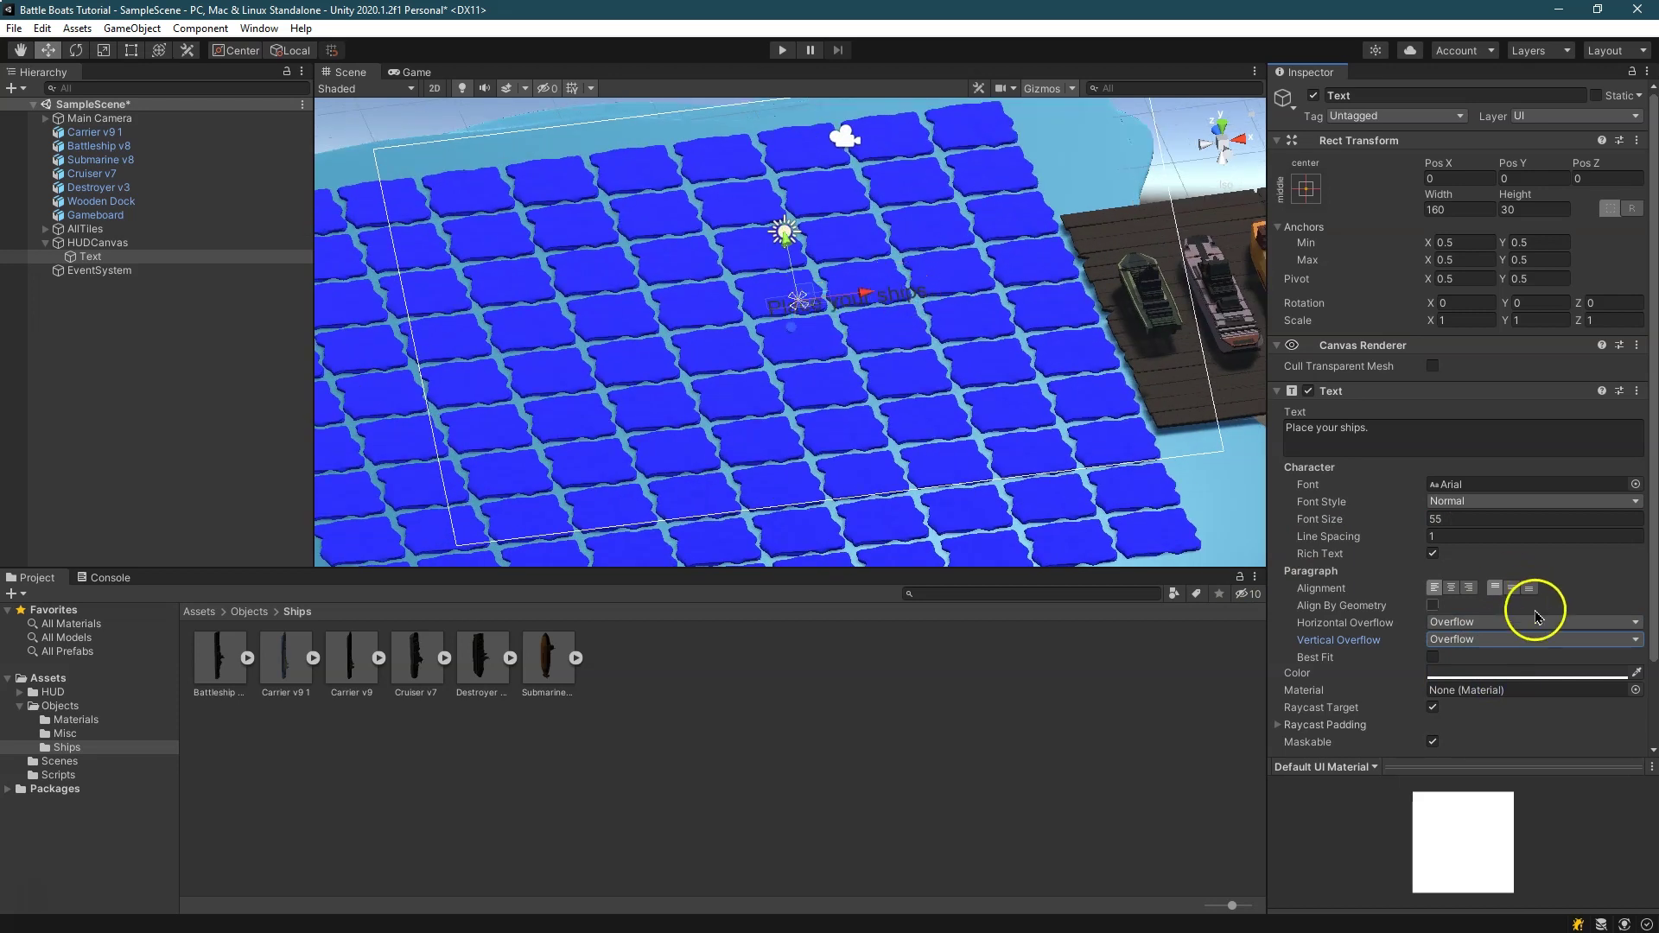
pyautogui.scroll(-3, 1537, 637)
pyautogui.click(1460, 579)
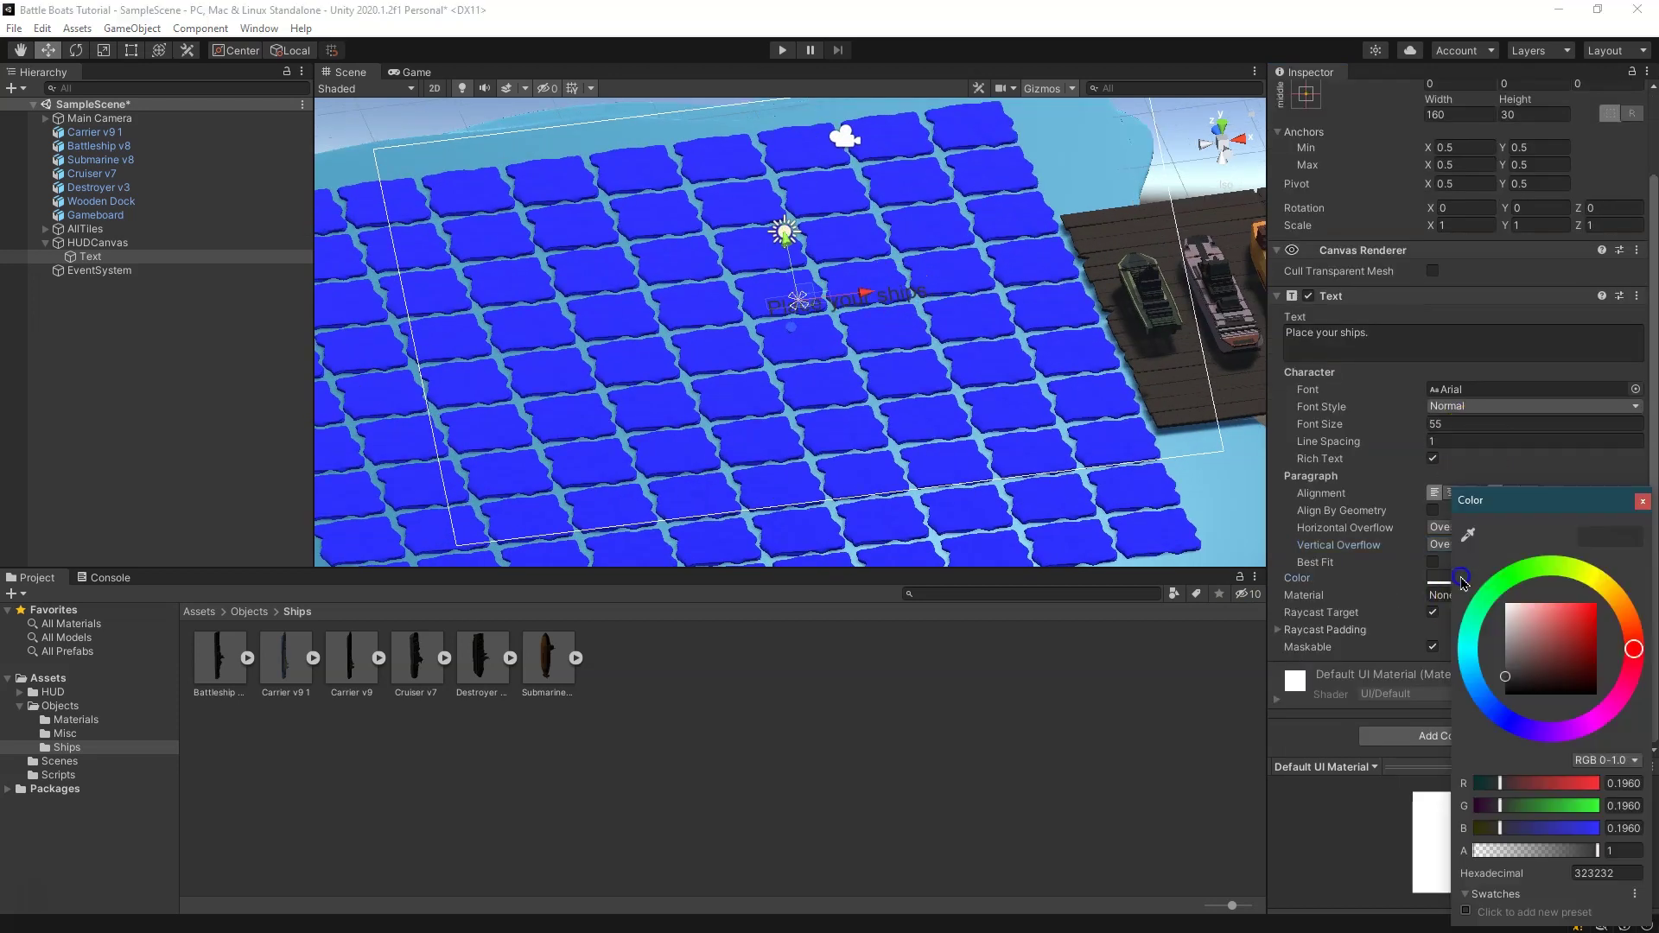
pyautogui.moveTo(1479, 643); pyautogui.dragTo(1479, 591)
pyautogui.click(1358, 529)
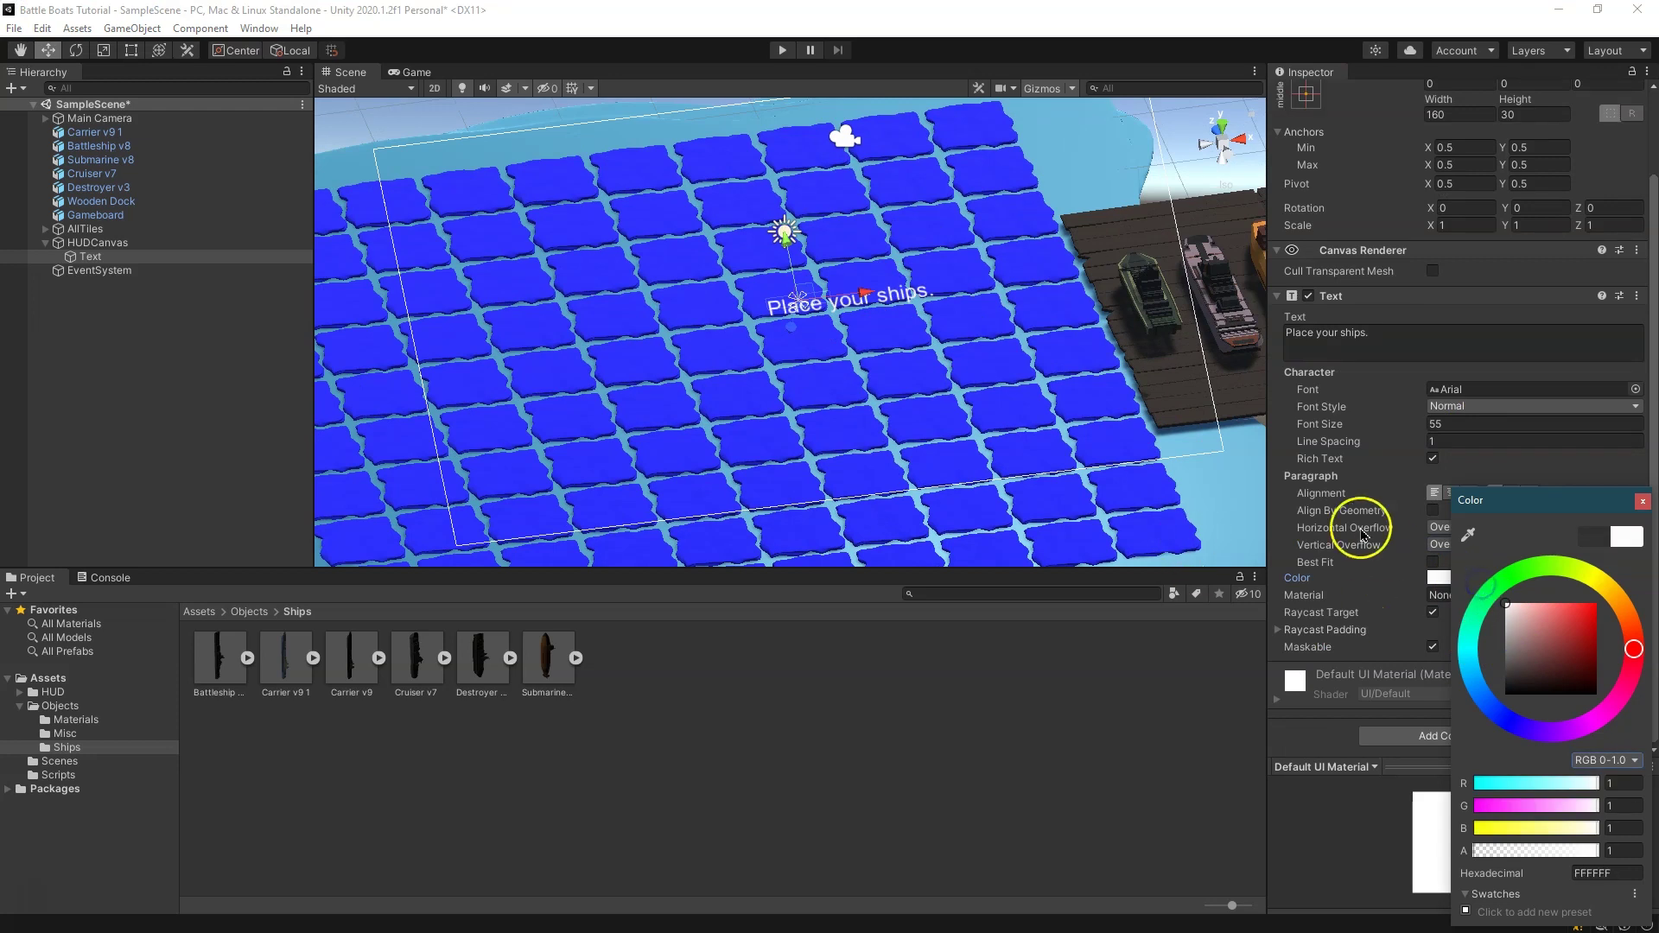
pyautogui.click(1471, 422)
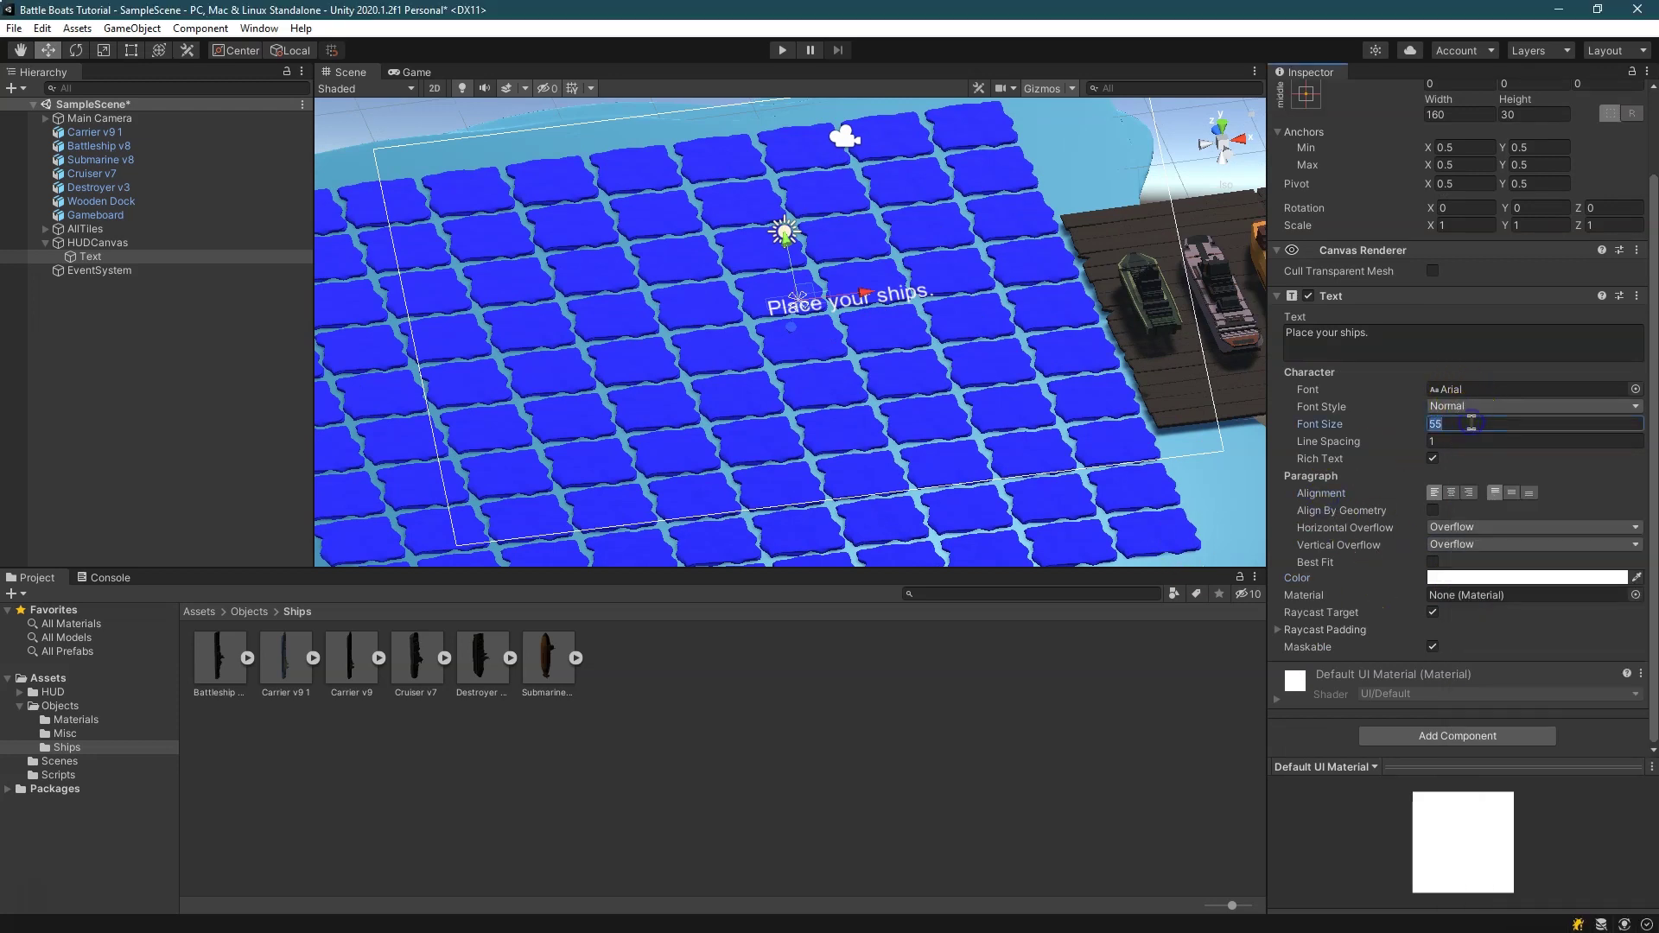
pyautogui.write('150')
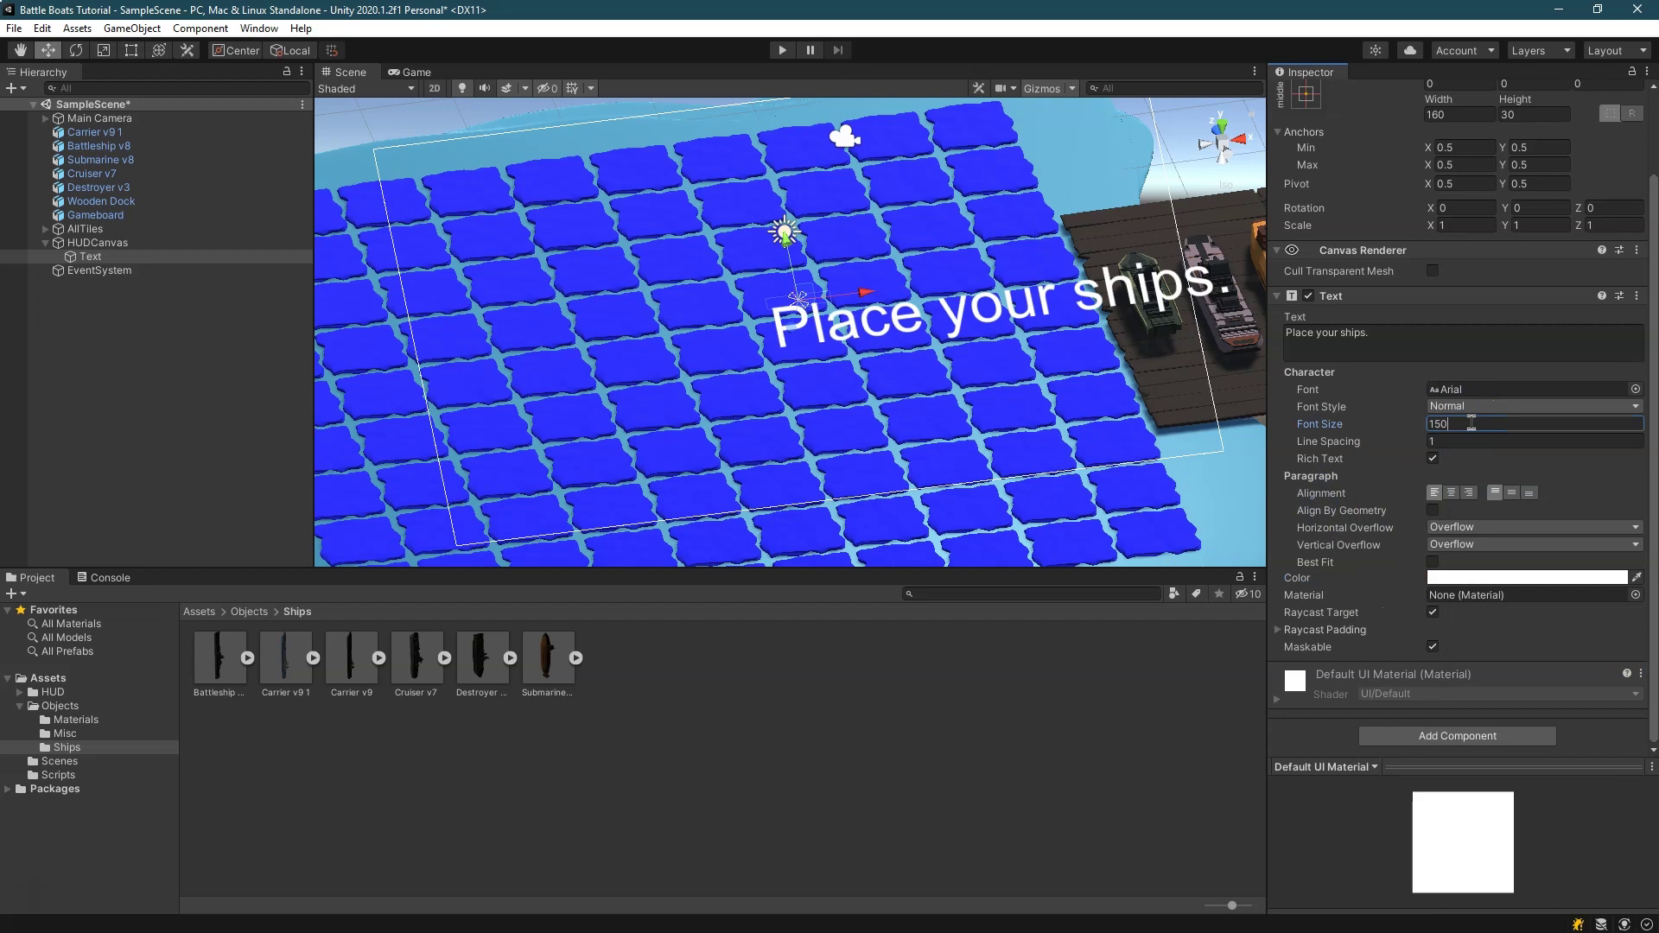
# Check the text on HUDCanvas in the Game view and dock the Game view beside the Scene view
pyautogui.scroll(-5, 1018, 305)
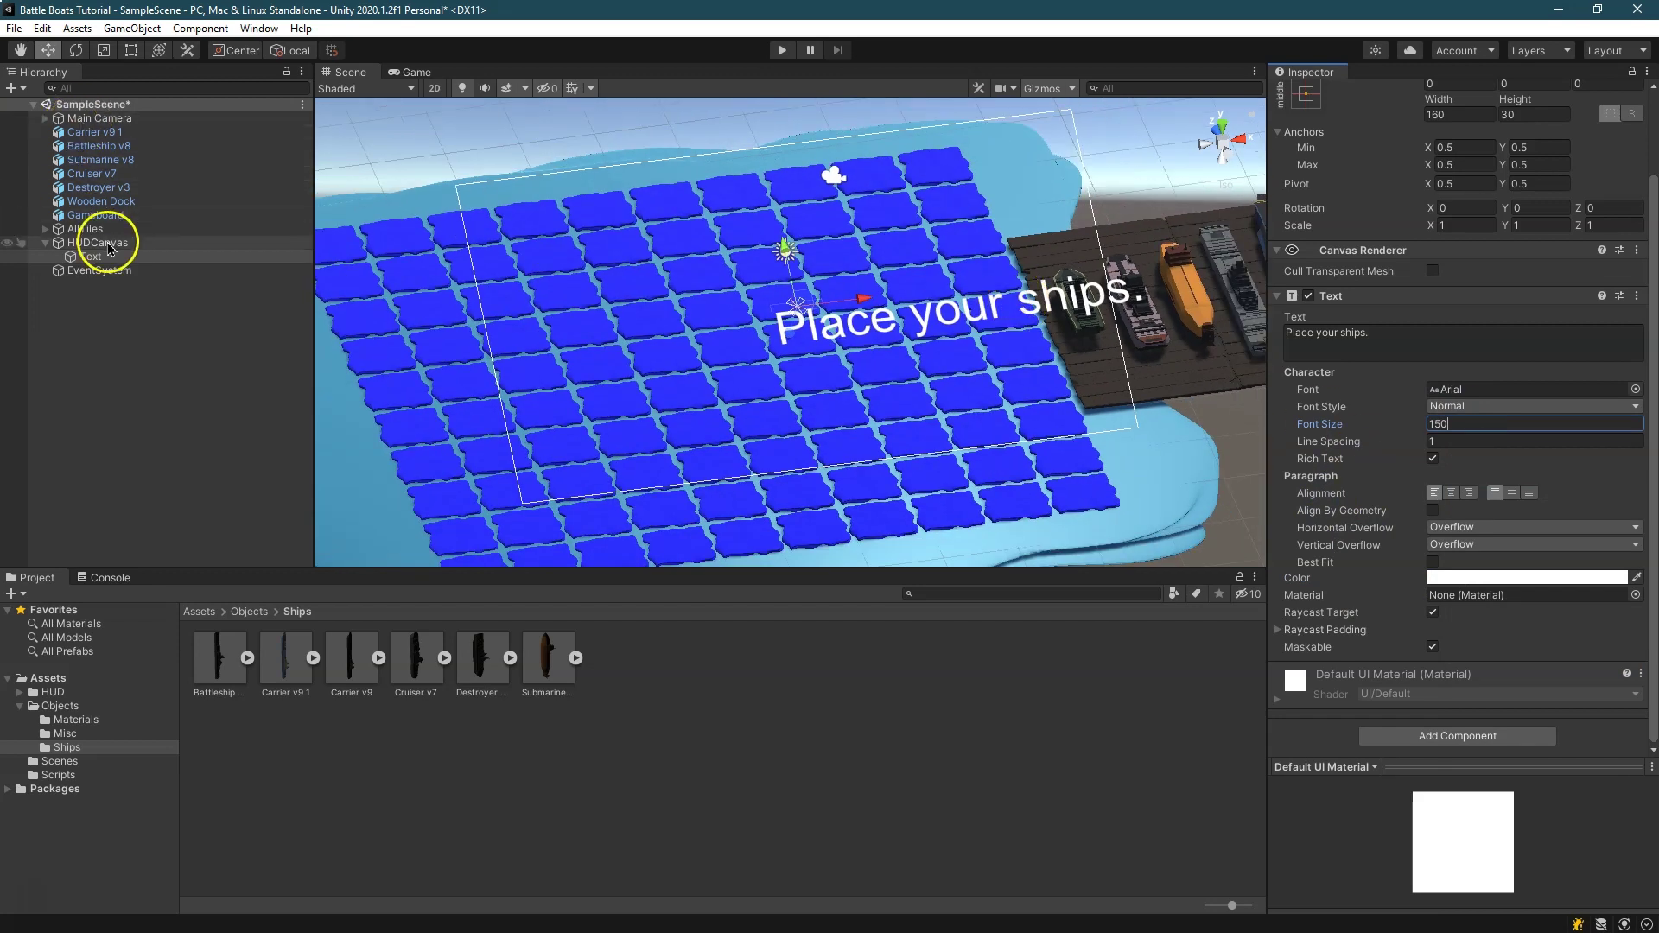
pyautogui.click(111, 245)
pyautogui.scroll(-8, 844, 325)
pyautogui.moveTo(844, 326); pyautogui.dragTo(810, 304, button='right')
pyautogui.click(394, 74)
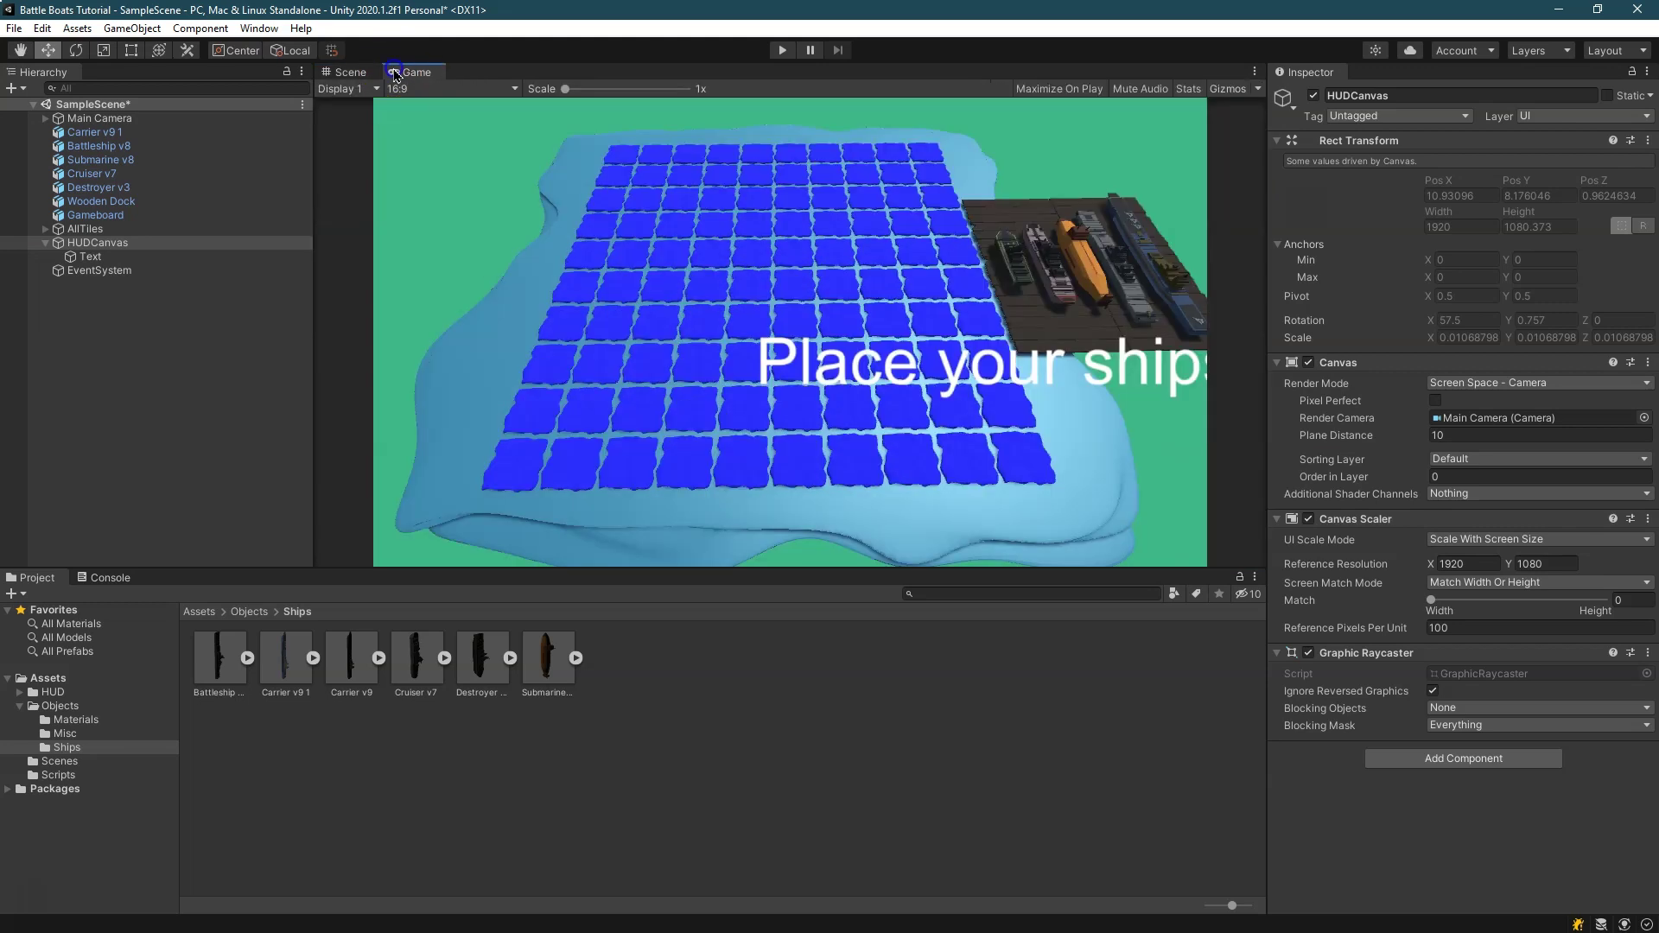
pyautogui.moveTo(394, 74); pyautogui.dragTo(780, 697)
pyautogui.moveTo(887, 641); pyautogui.dragTo(1081, 292)
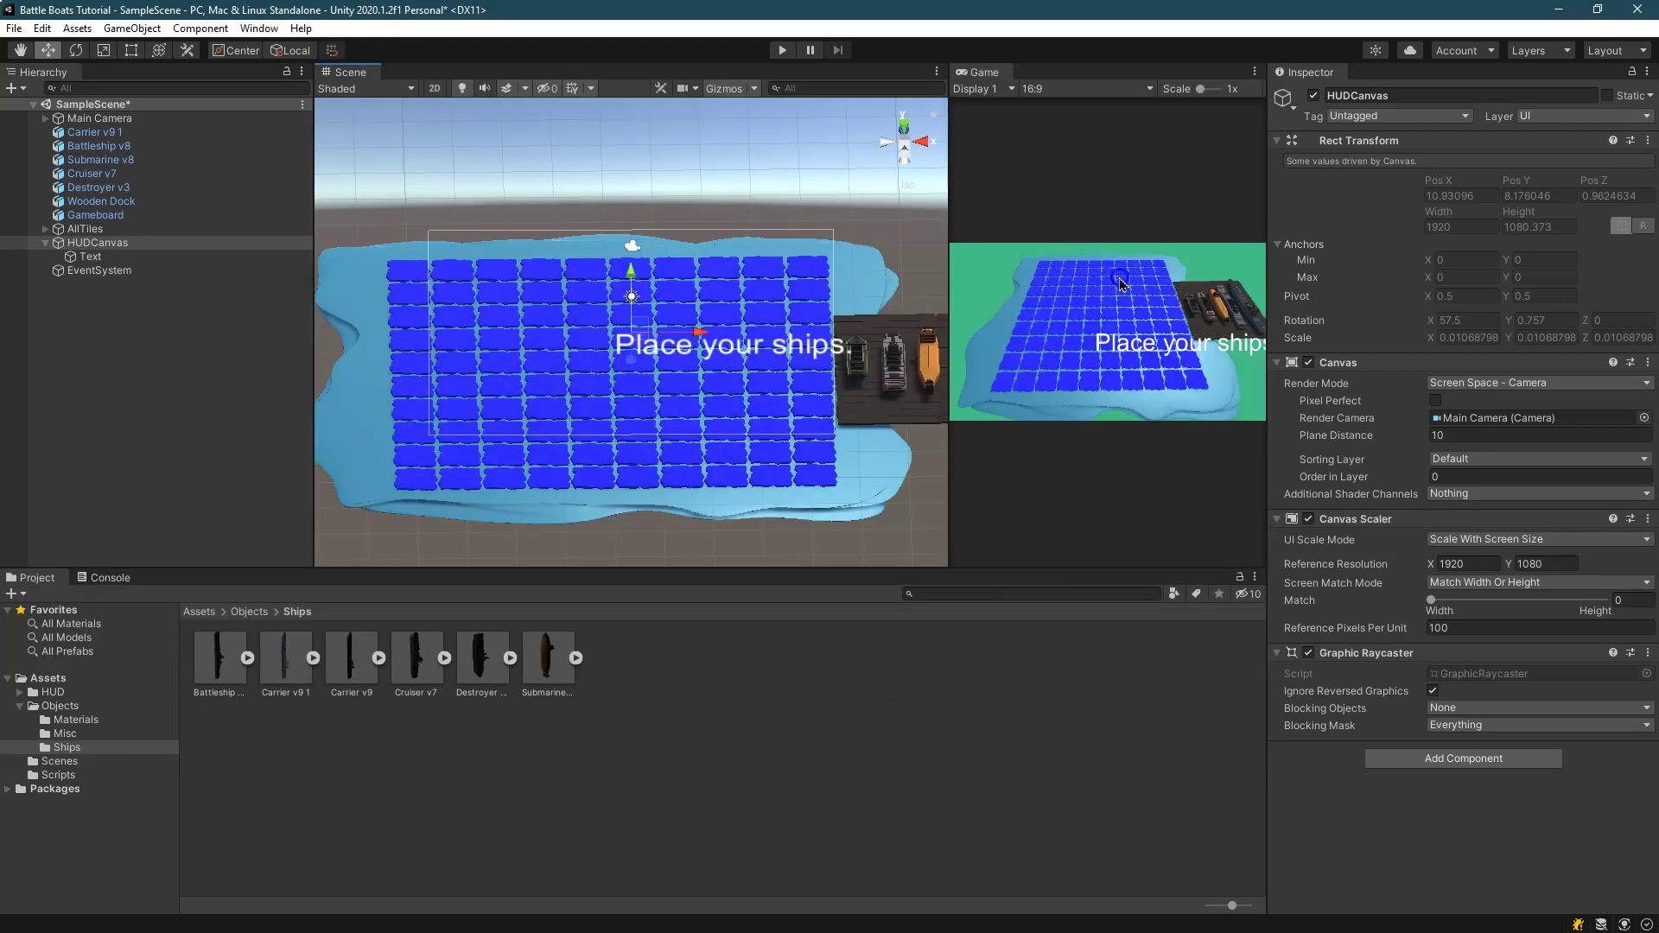
# Move the "Place your ships." text up on the canvas to about Pos Y 316
pyautogui.click(104, 256)
pyautogui.click(717, 359)
pyautogui.click(90, 257)
pyautogui.moveTo(631, 270); pyautogui.dragTo(631, 212)
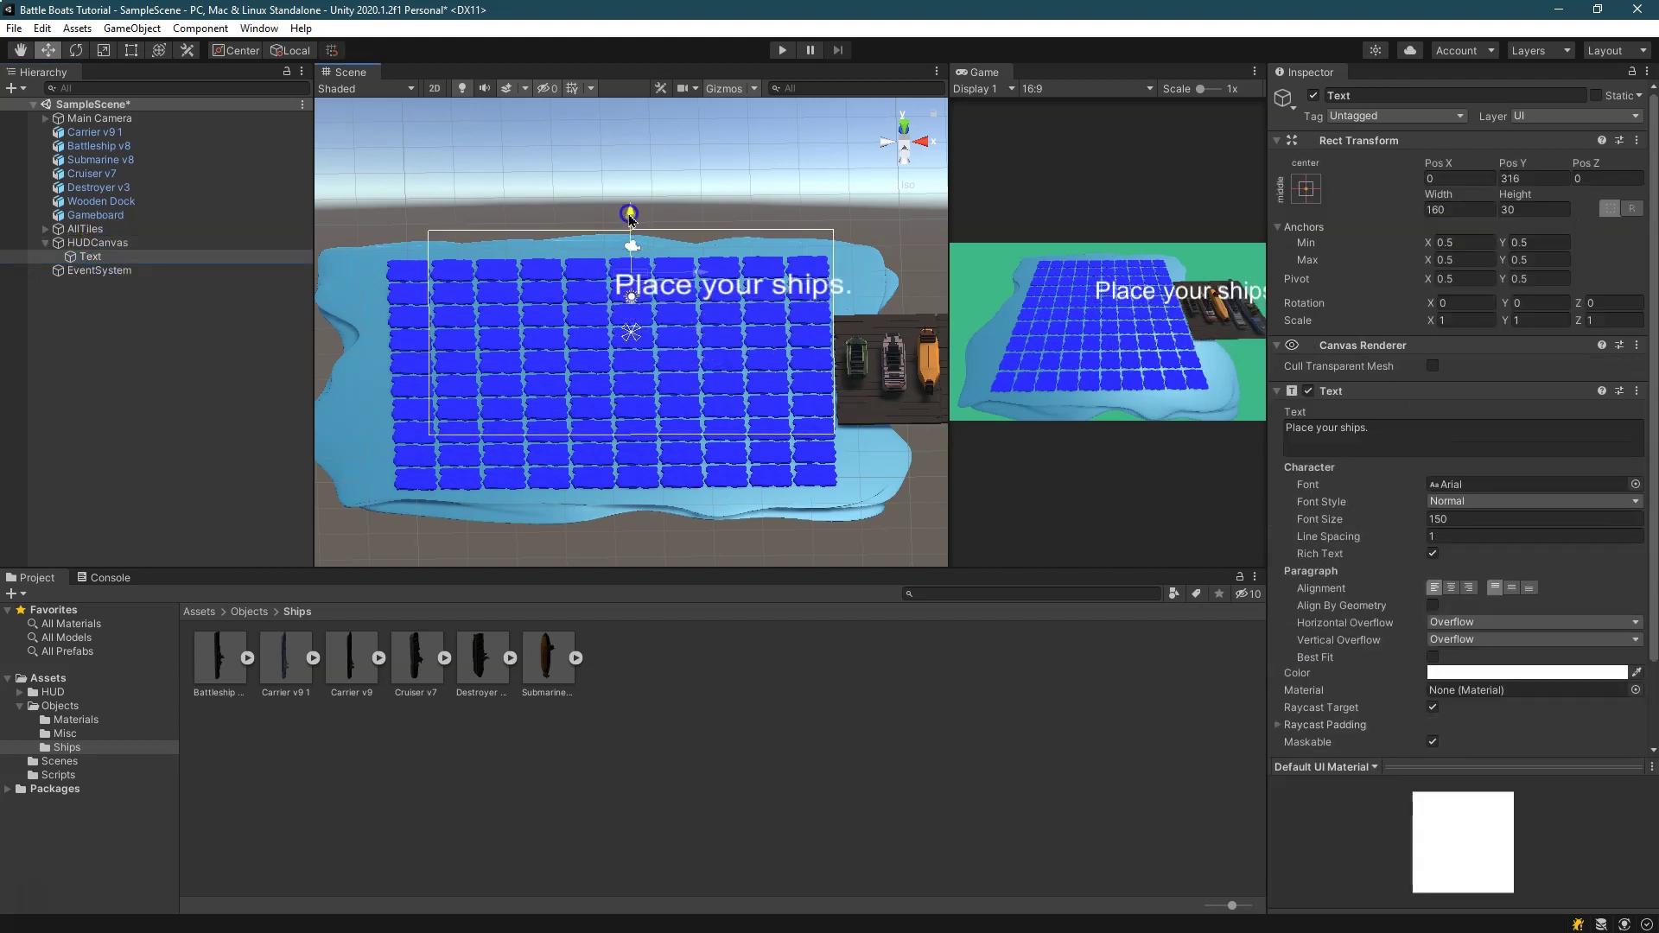
# Enlarge the text's rectangle with the Rect tool to about 1195 wide and 175 high
pyautogui.click(105, 50)
pyautogui.click(131, 50)
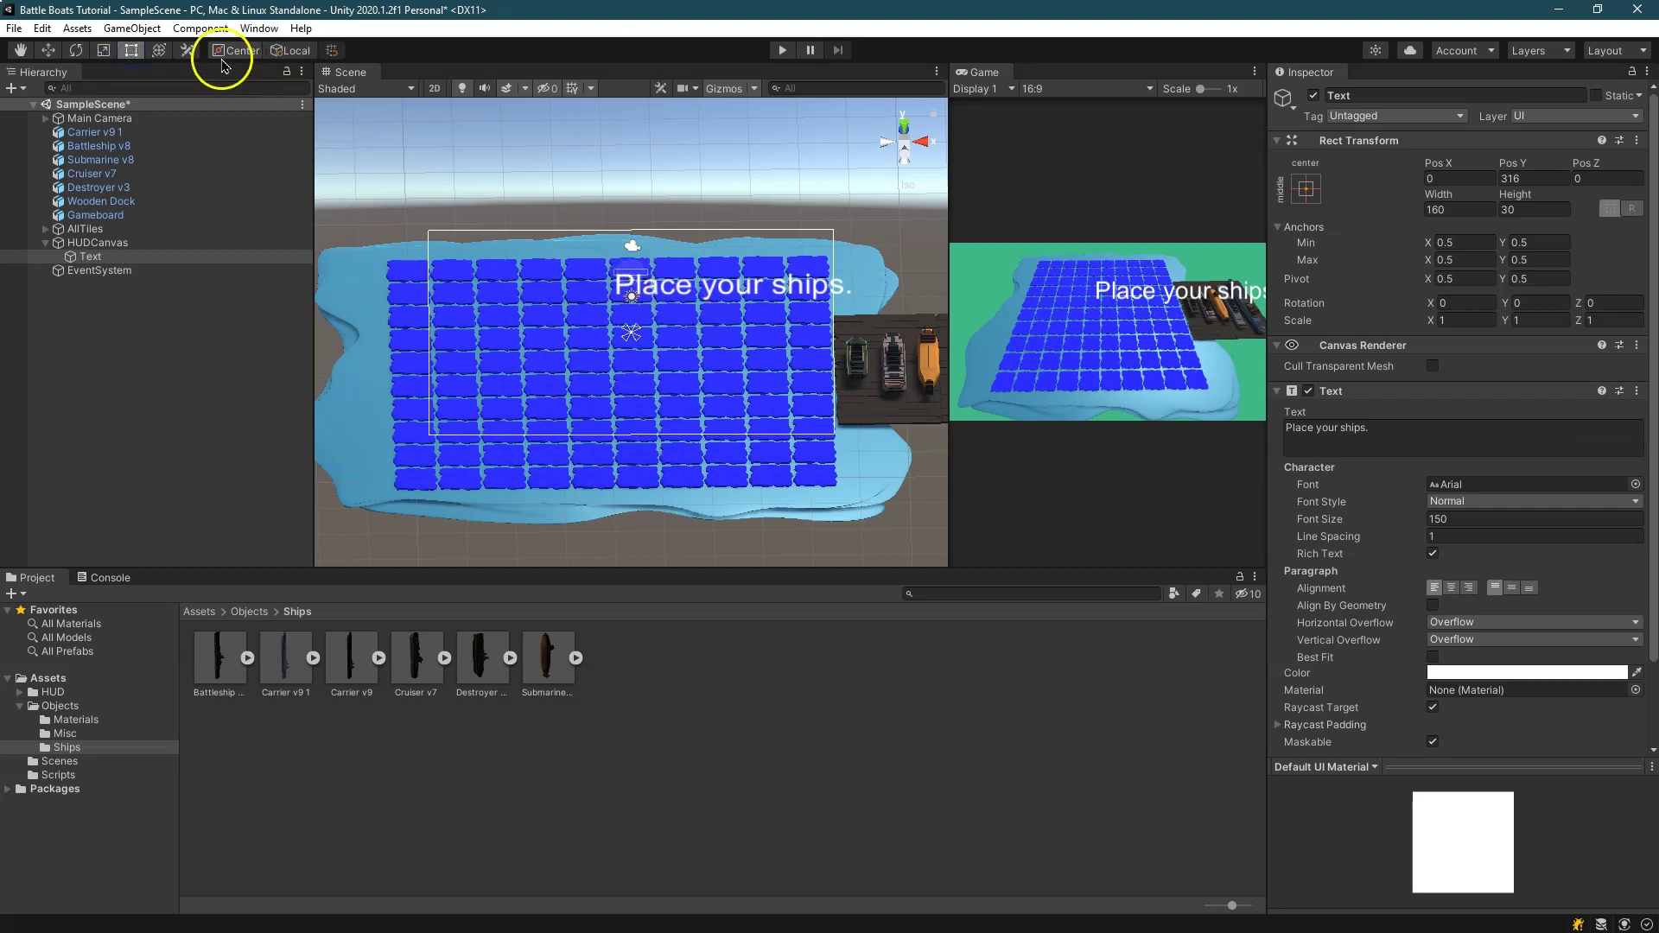
pyautogui.click(139, 256)
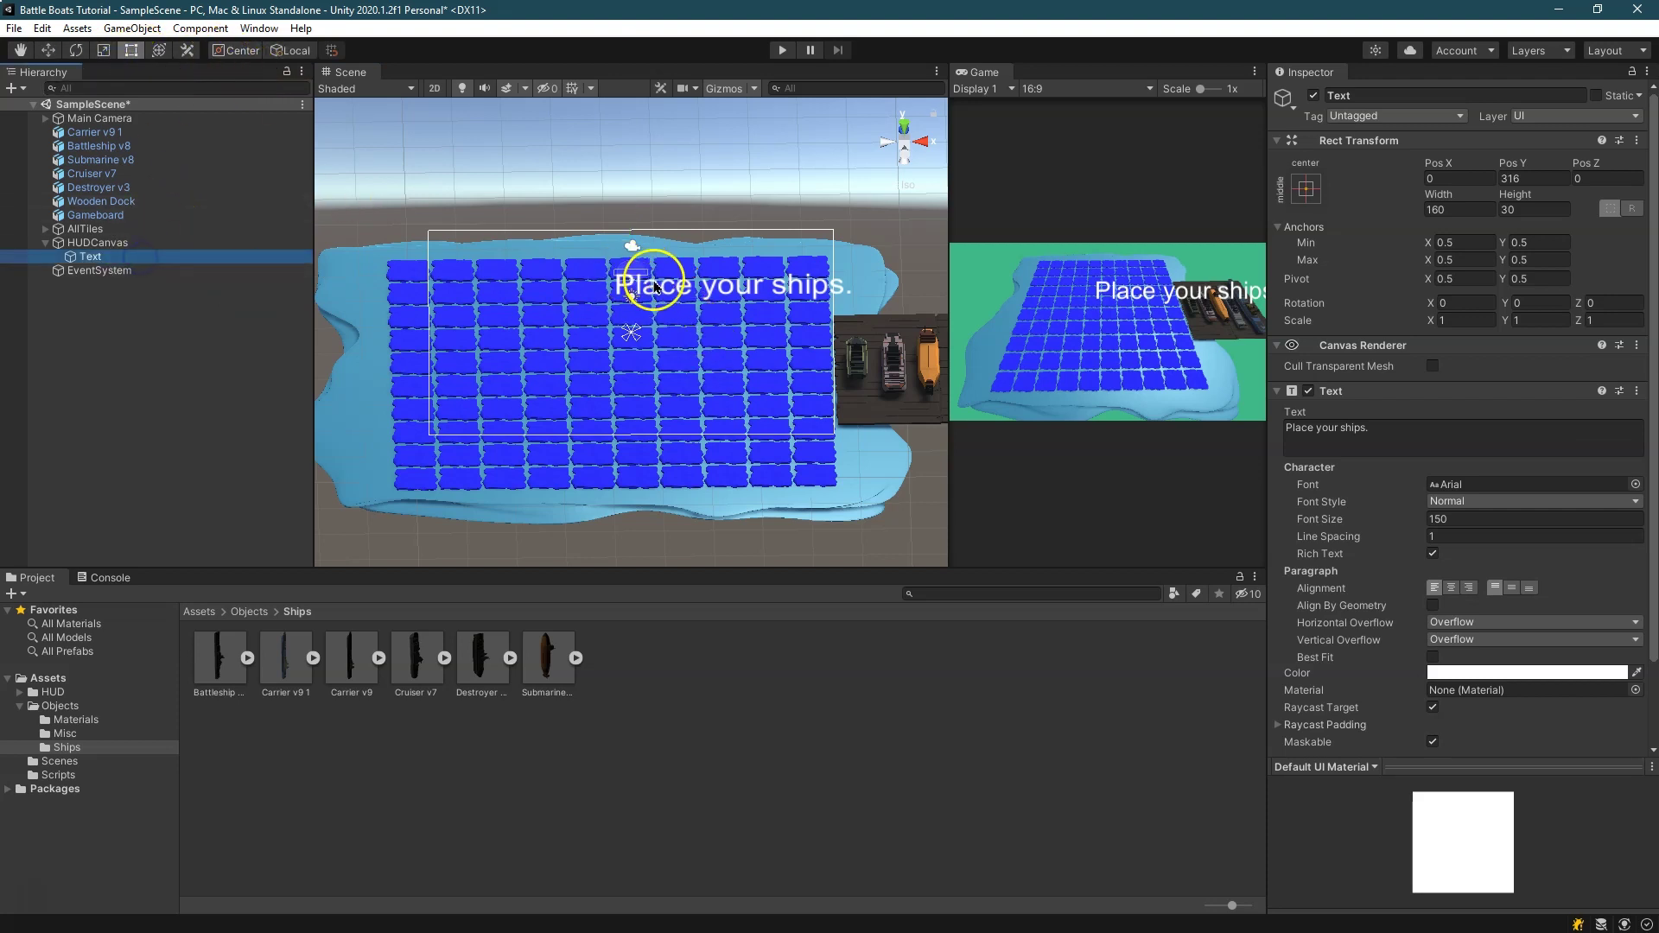
pyautogui.scroll(2, 646, 278)
pyautogui.moveTo(652, 258); pyautogui.dragTo(927, 295)
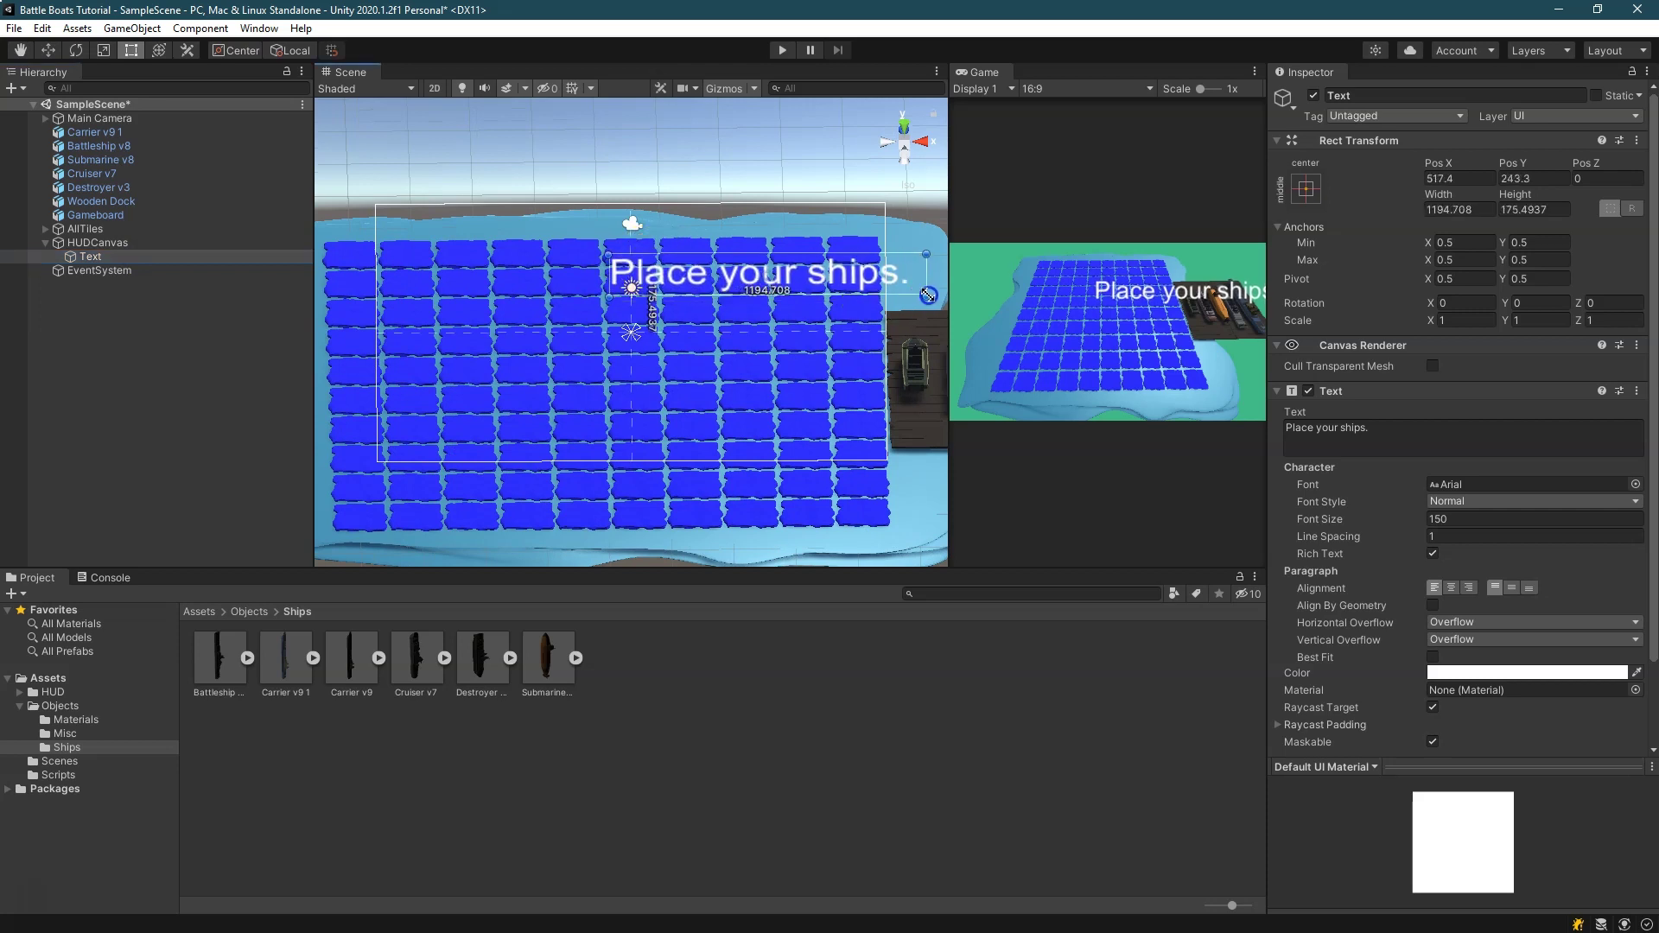
# Move the text to the top center of the canvas, at about Pos X 12, Pos Y 439
pyautogui.press('w')
pyautogui.moveTo(844, 285); pyautogui.dragTo(728, 258)
pyautogui.moveTo(646, 213); pyautogui.dragTo(660, 168)
pyautogui.moveTo(731, 239); pyautogui.dragTo(702, 239)
# Stretch the text's rectangle to both side edges of the canvas, about 1920 wide
pyautogui.click(129, 50)
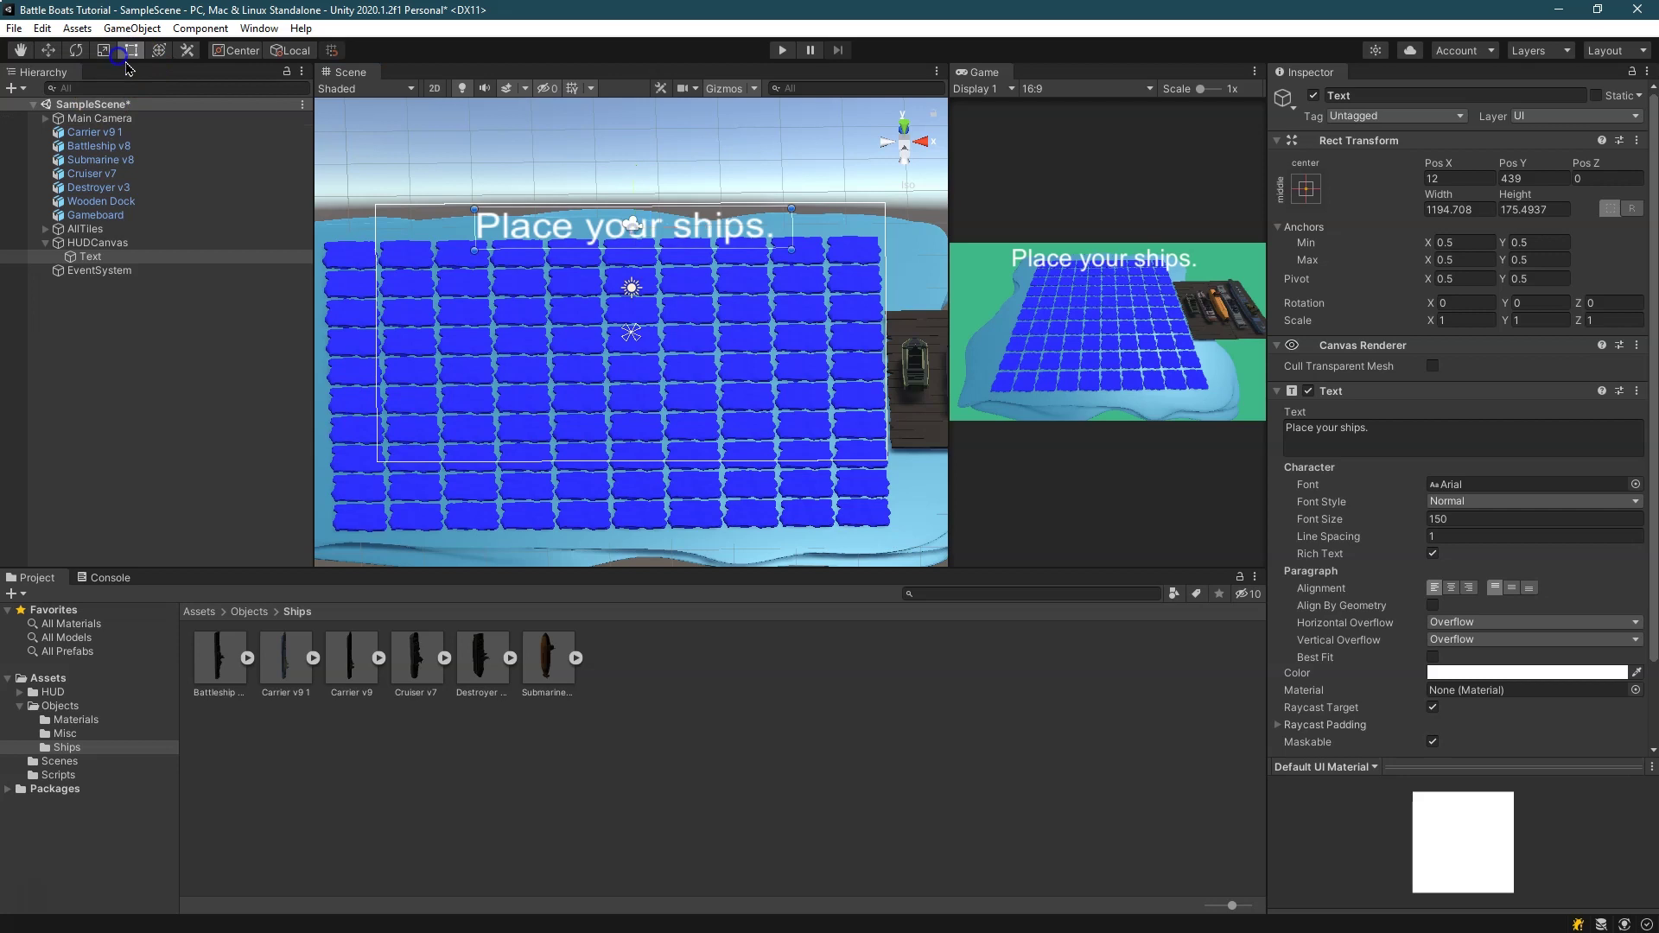
pyautogui.moveTo(792, 229); pyautogui.dragTo(885, 230)
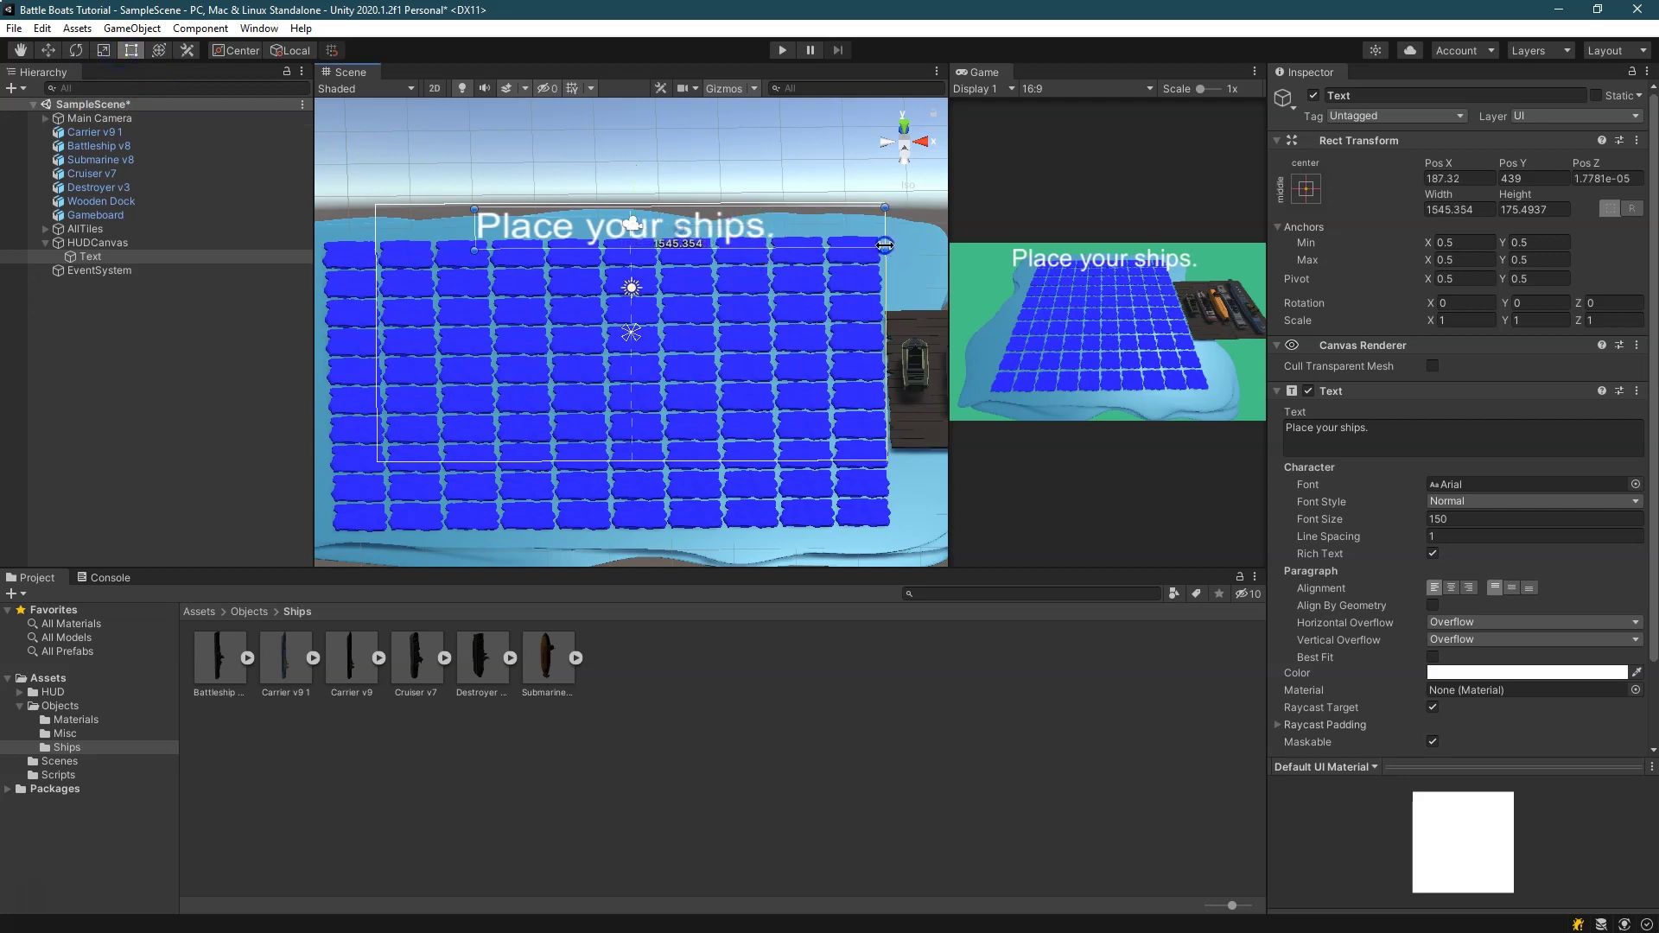
pyautogui.moveTo(471, 231); pyautogui.dragTo(373, 218)
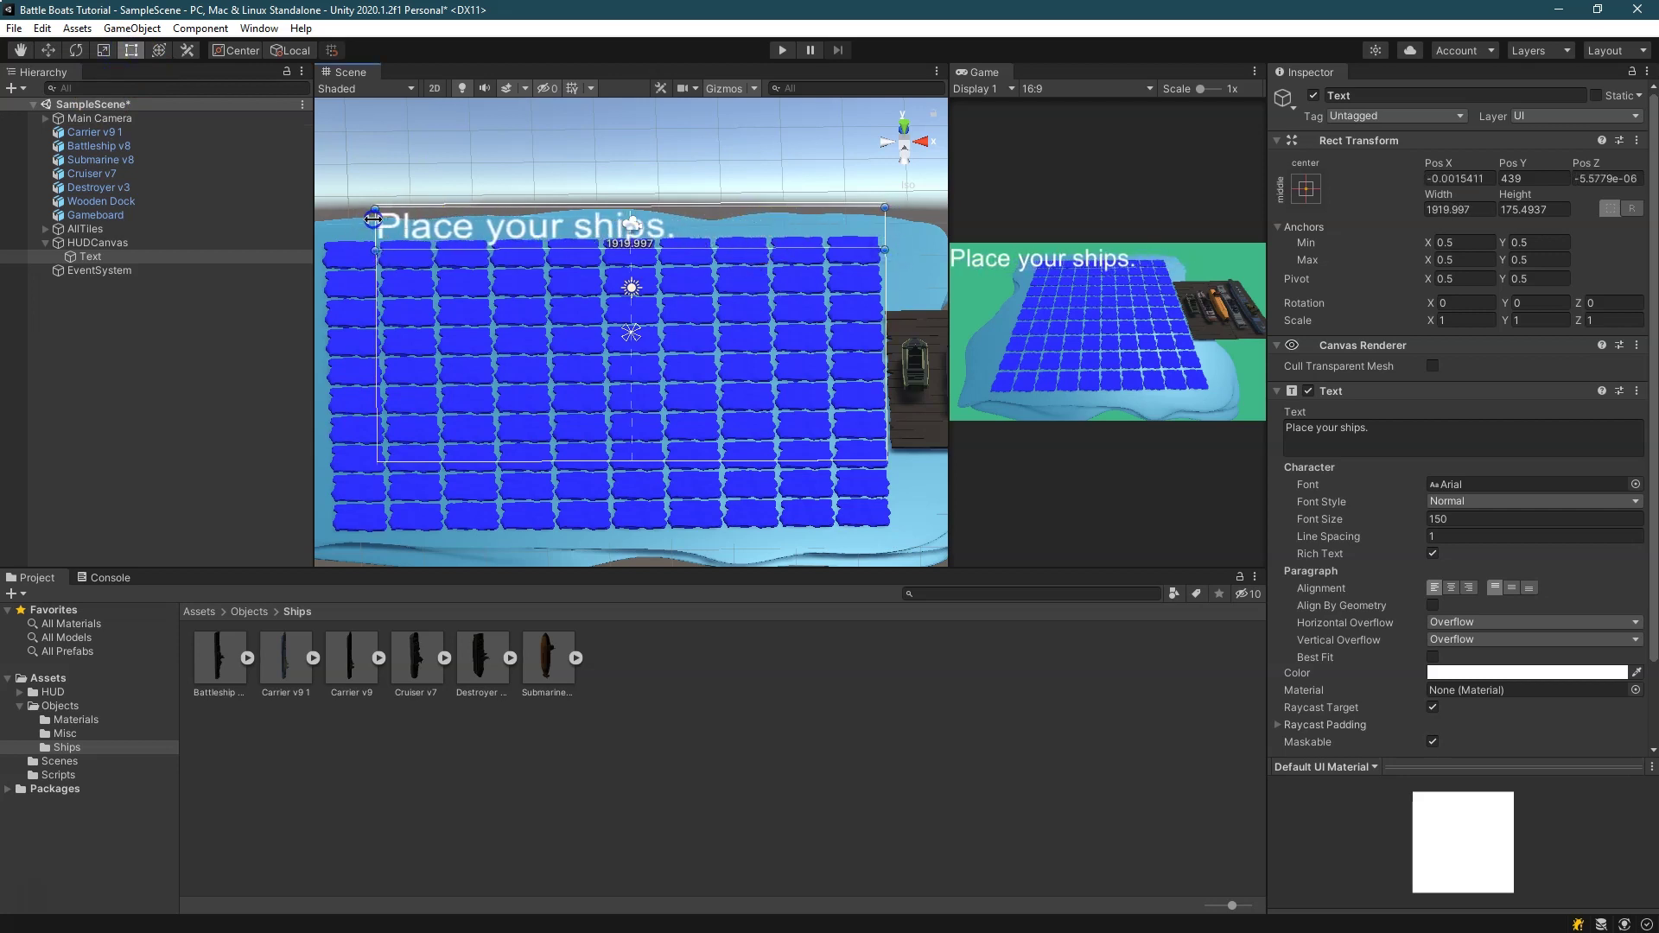
# Align the text to center and middle of its rectangle, and adjust the rectangle's height to about 174.5
pyautogui.click(1450, 587)
pyautogui.click(1511, 593)
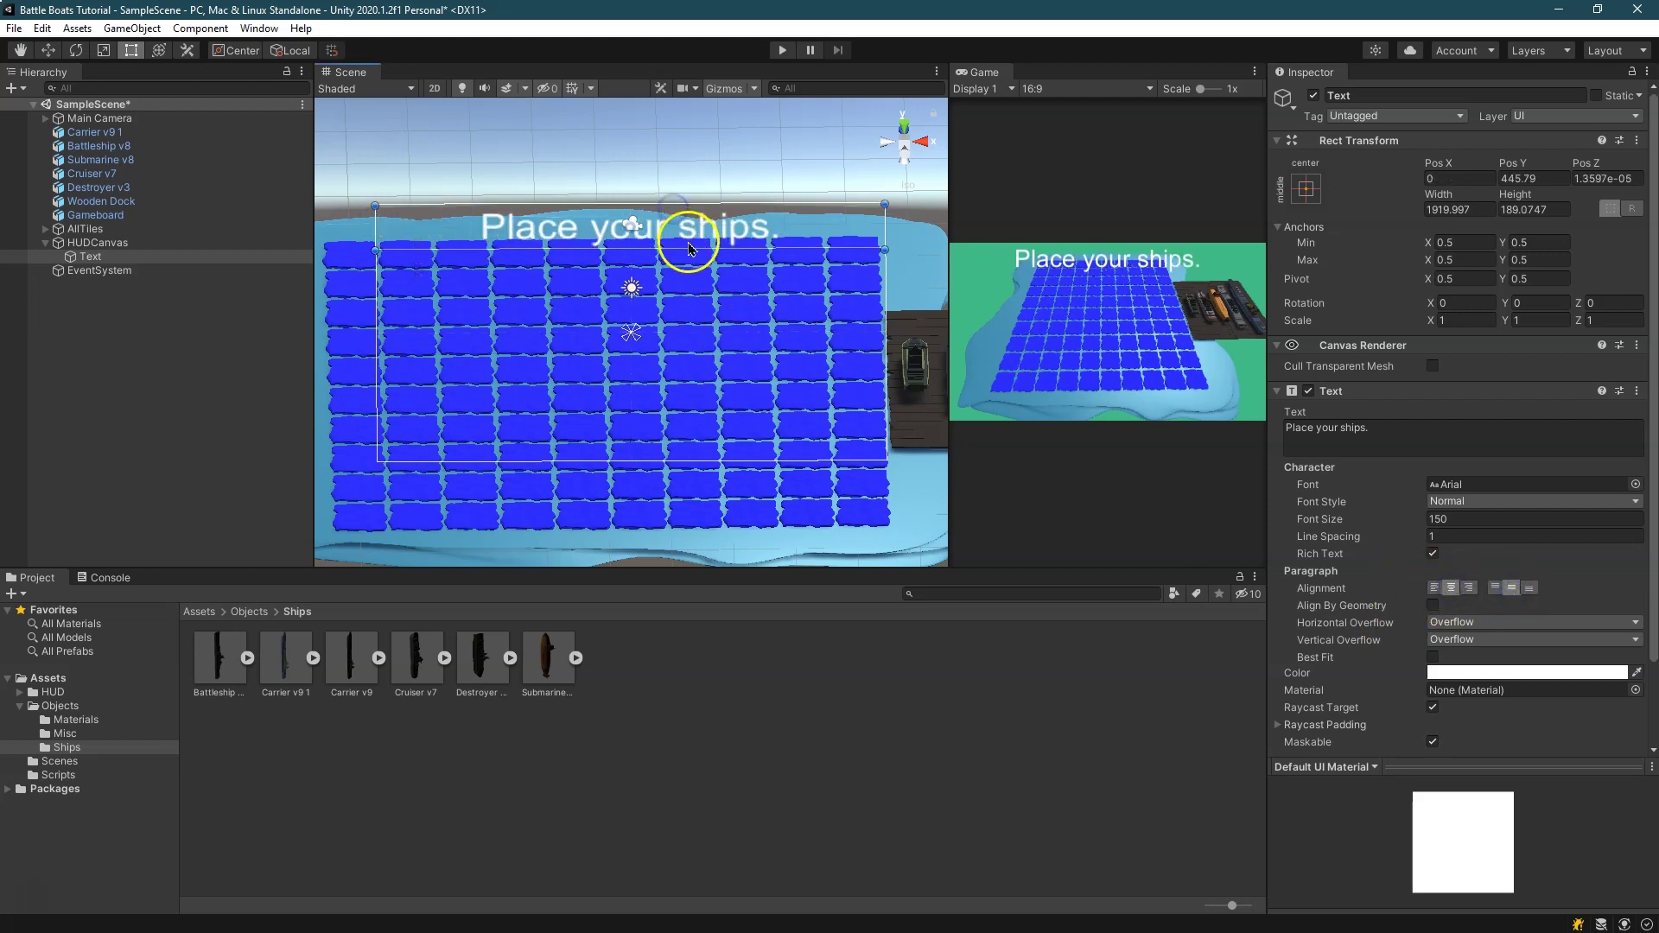
pyautogui.moveTo(691, 254); pyautogui.dragTo(691, 250)
# Try font sizes 140 and 125 for the text and settle on 100
pyautogui.click(1451, 519)
pyautogui.write('14')
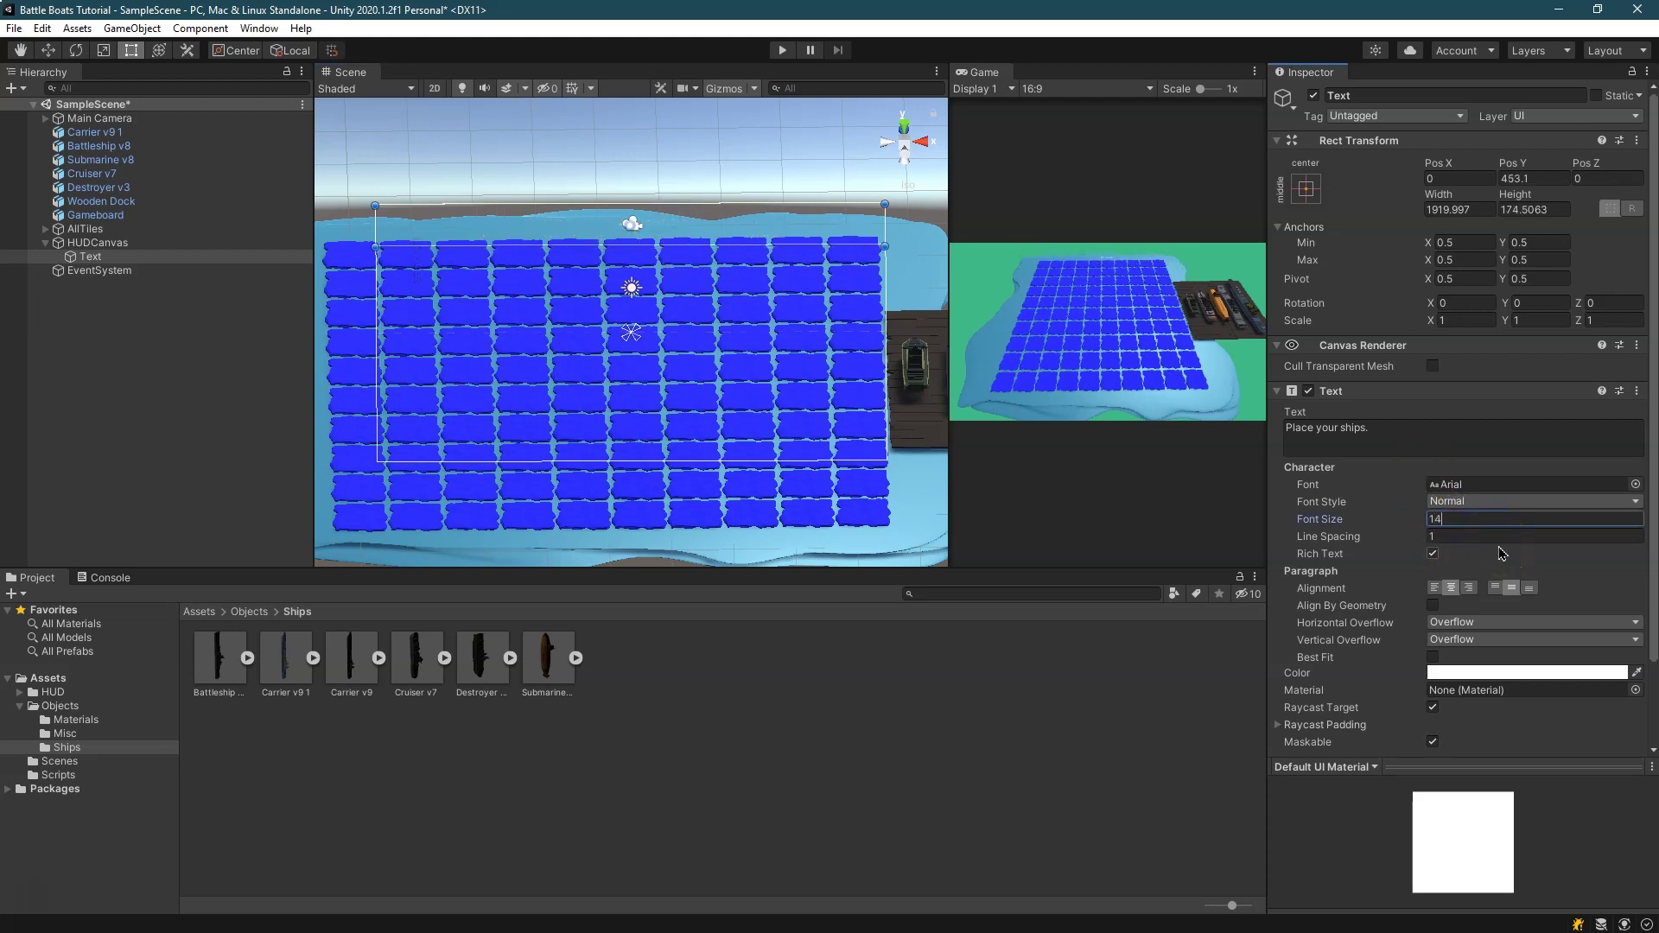
pyautogui.write('0')
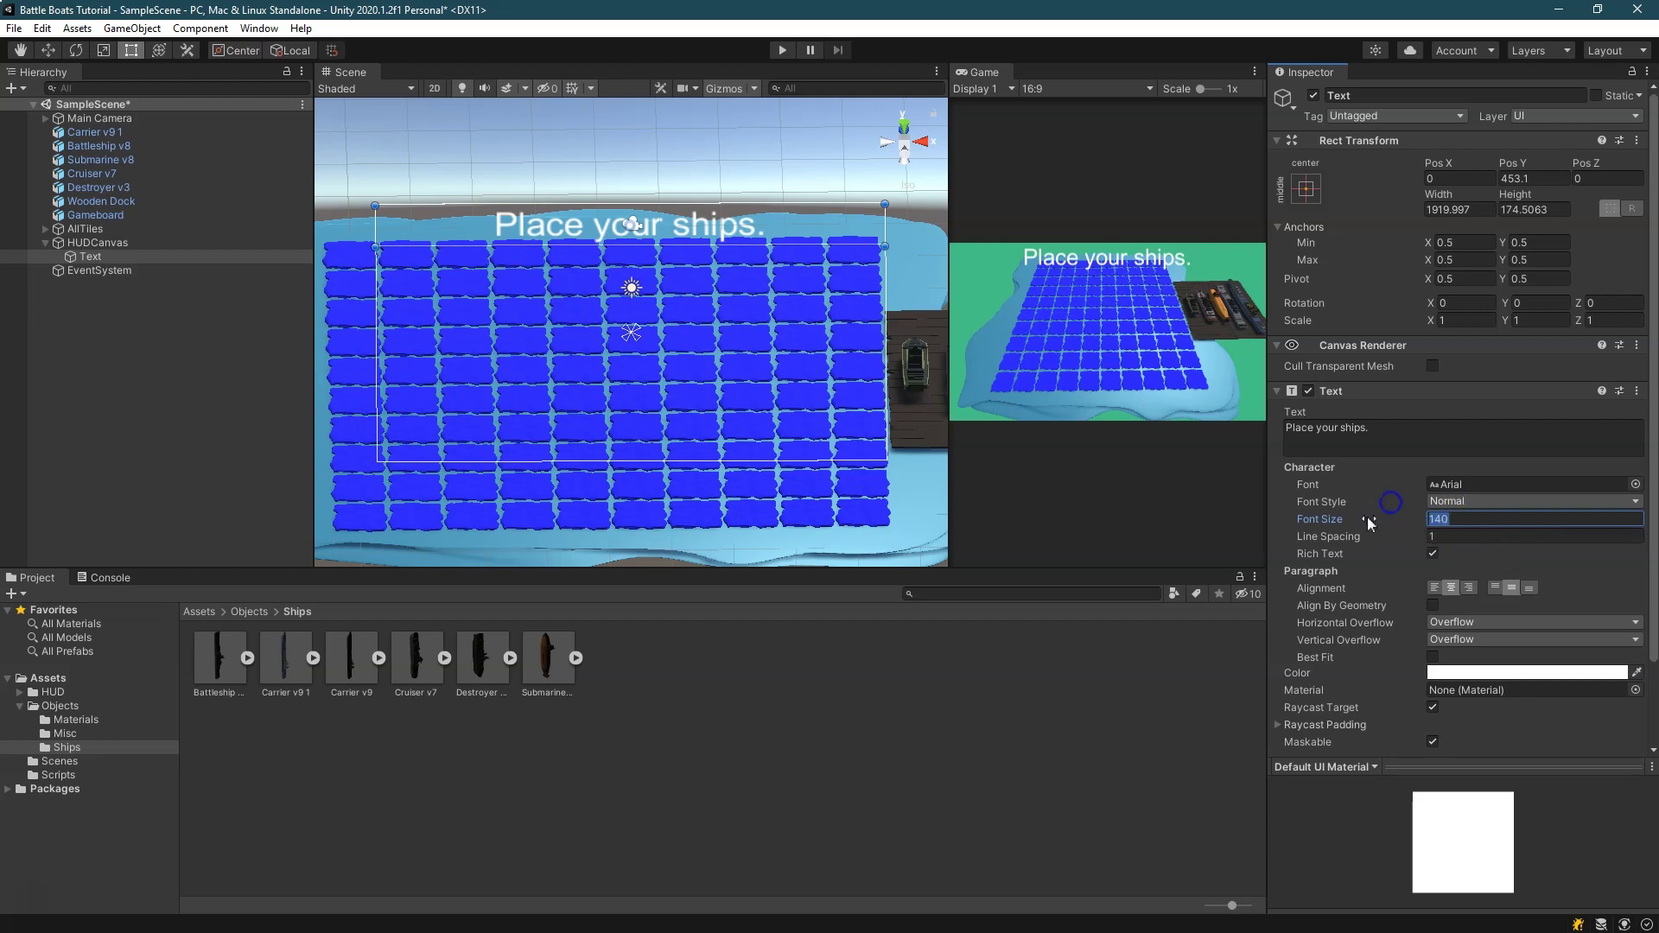
pyautogui.press('BackSpace')
pyautogui.press('BackSpace')
pyautogui.write('25')
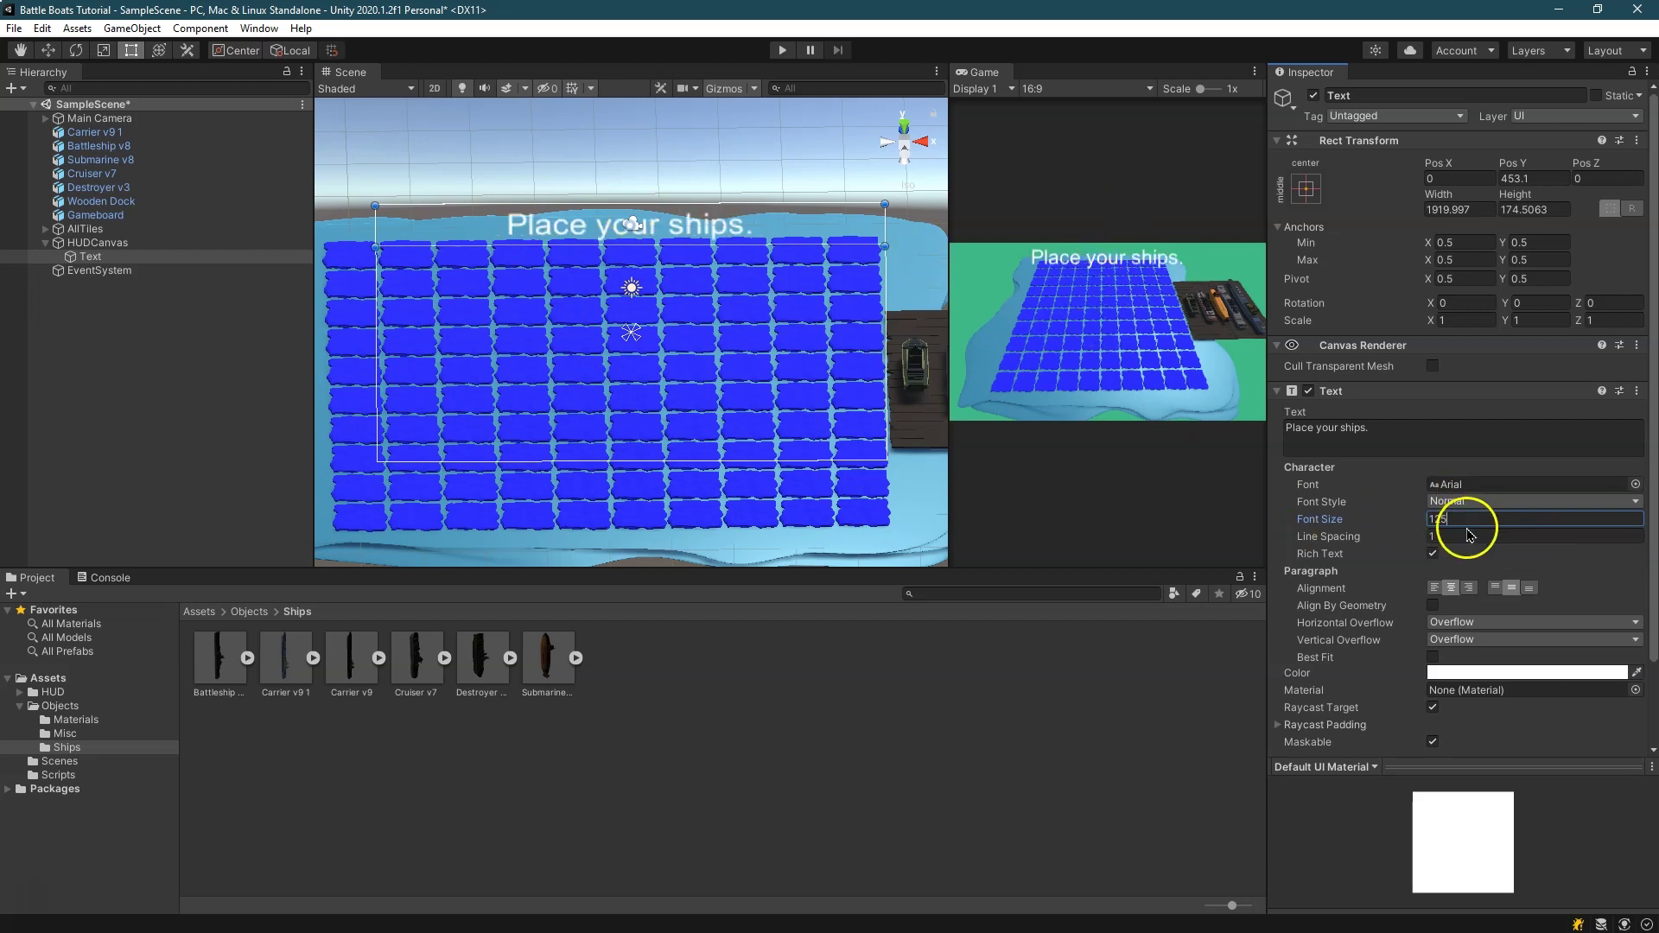
pyautogui.write('100')
# Move the text up to Pos Y 482 so it sits above the gameboard tiles
pyautogui.click(48, 49)
pyautogui.moveTo(632, 177); pyautogui.dragTo(633, 169)
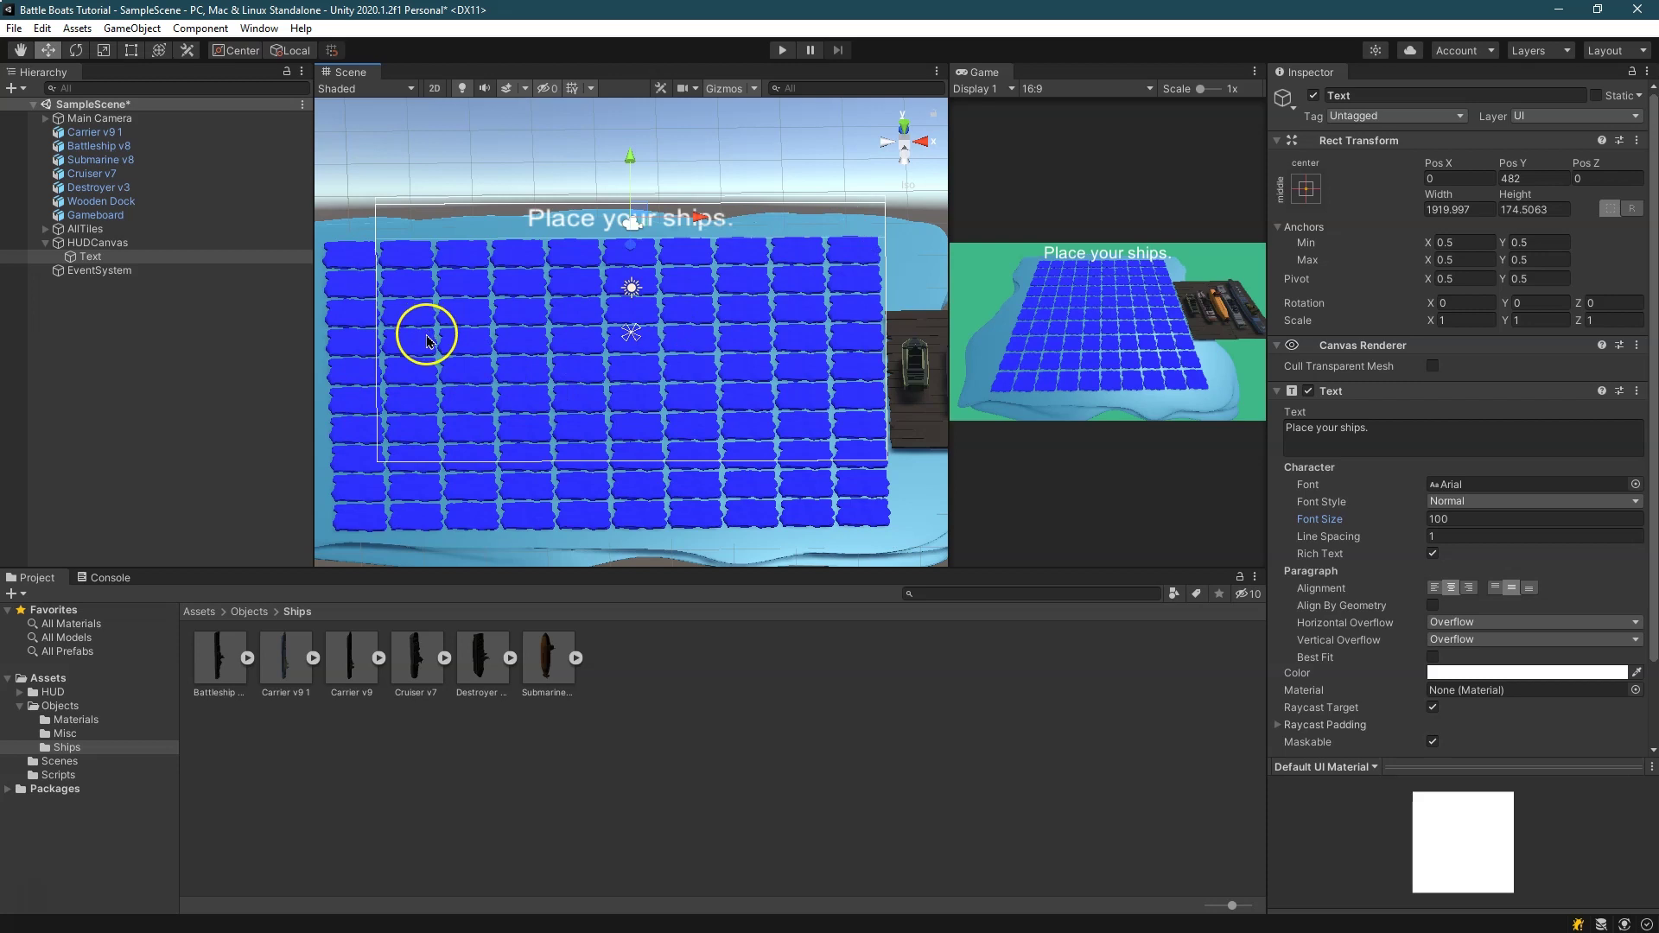
pyautogui.keyDown('alt'); pyautogui.moveTo(452, 325); pyautogui.dragTo(423, 300); pyautogui.keyUp('alt')
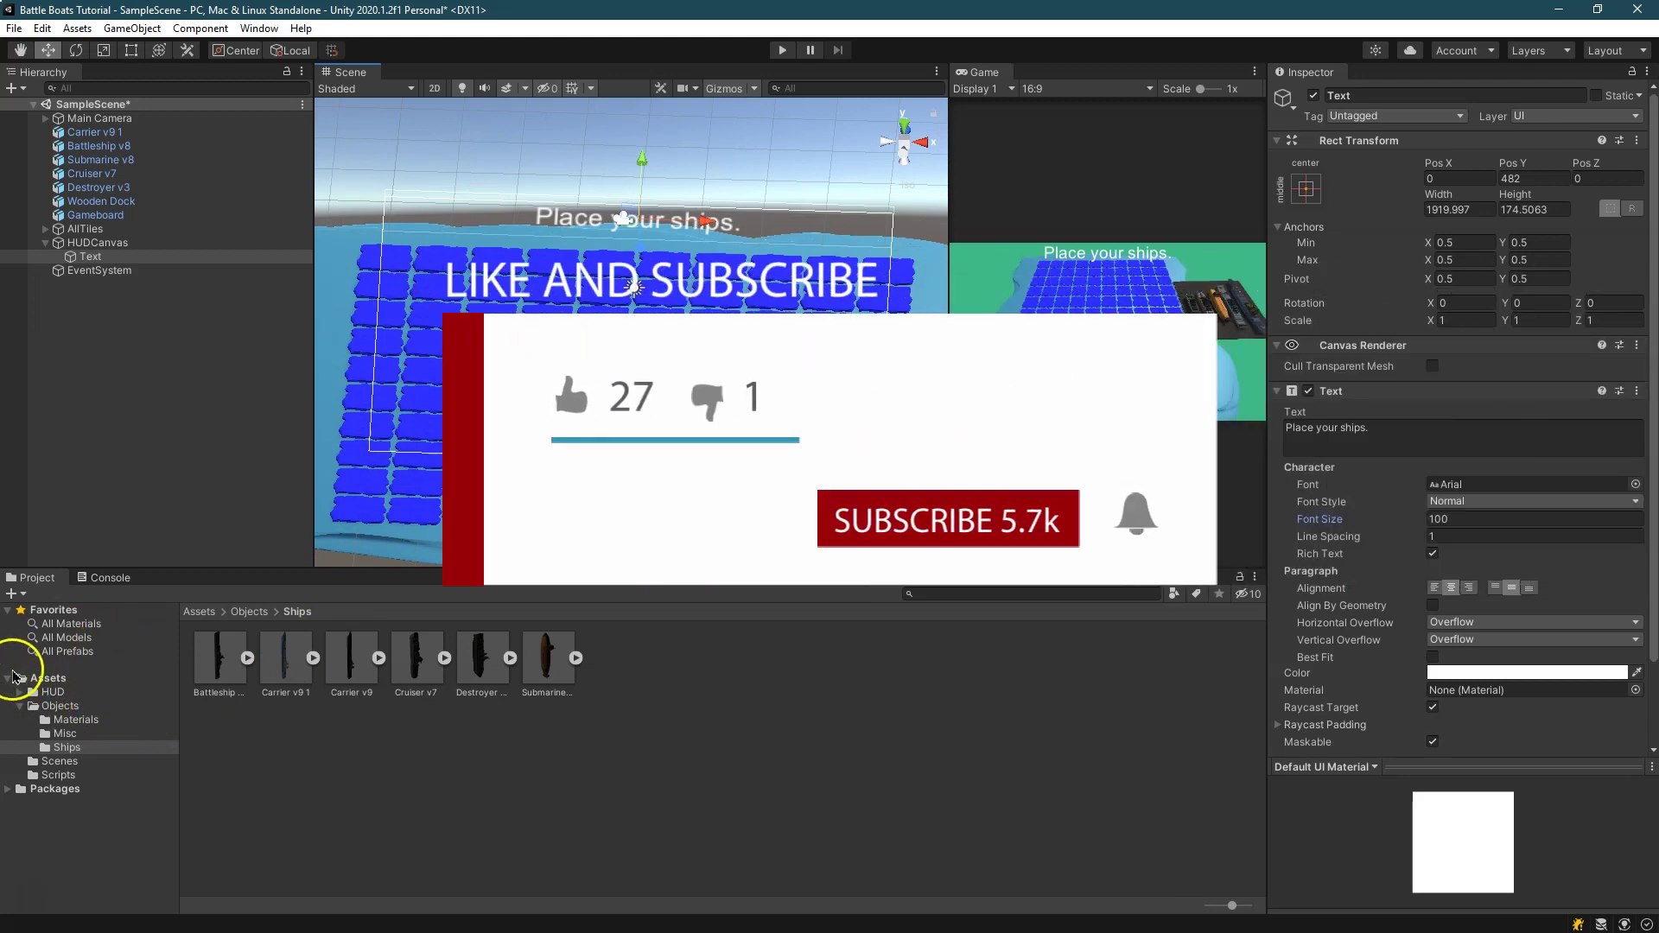
# Collapse the Objects folder, show the root Assets folder, and save the scene
pyautogui.click(20, 706)
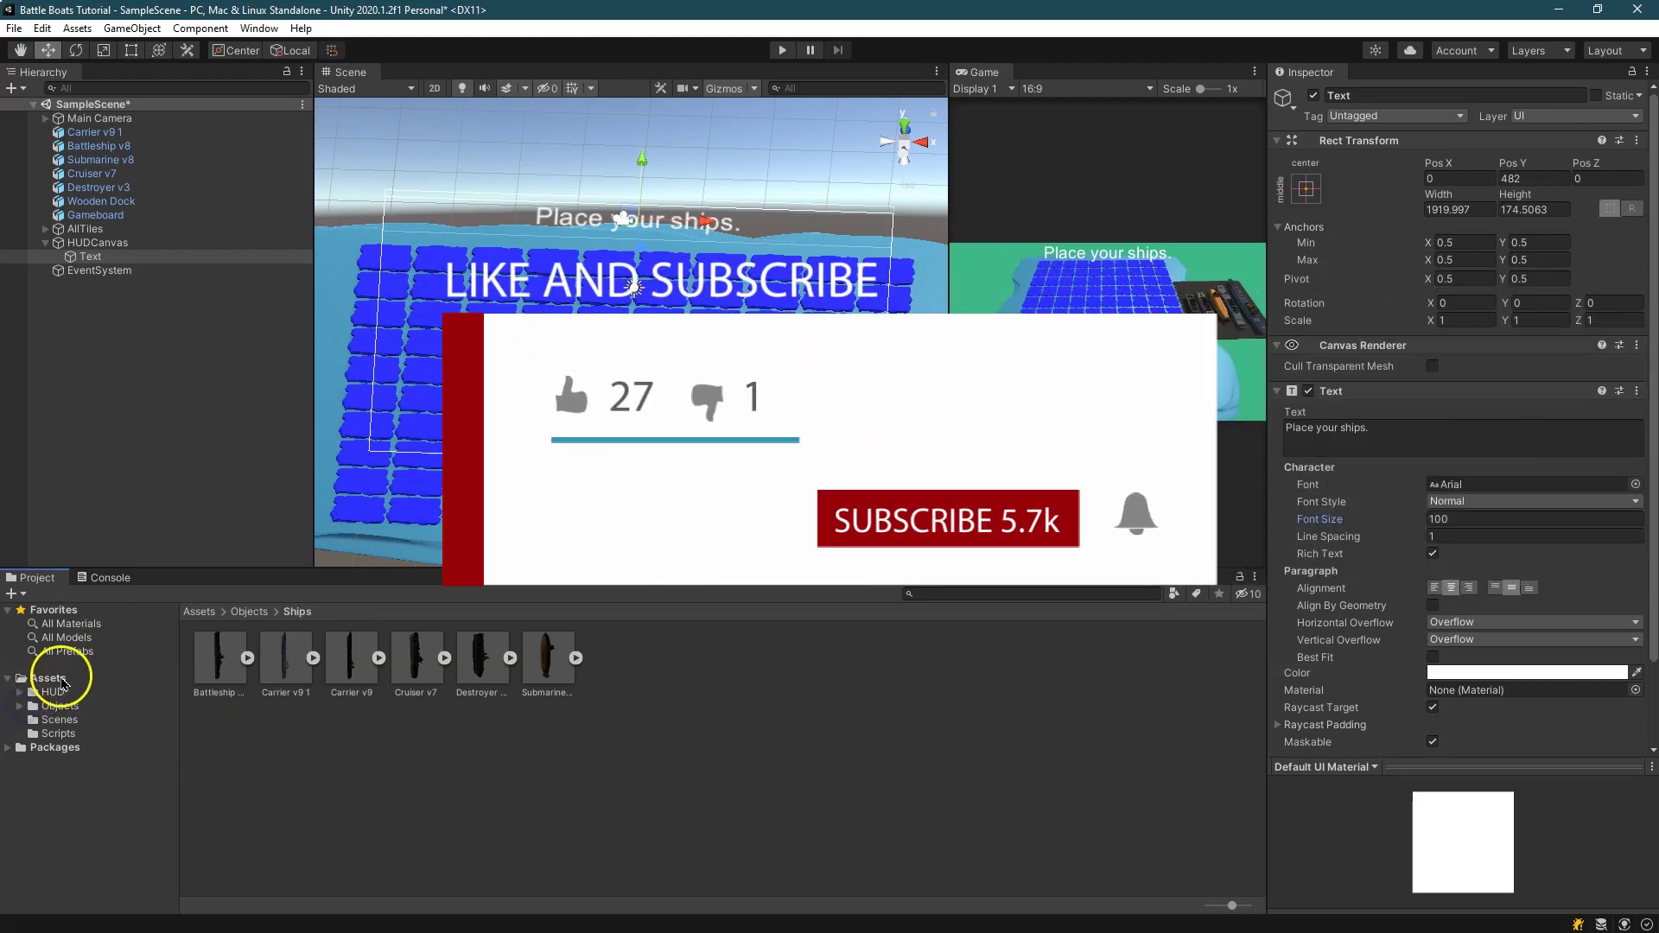
pyautogui.click(50, 678)
pyautogui.click(126, 452)
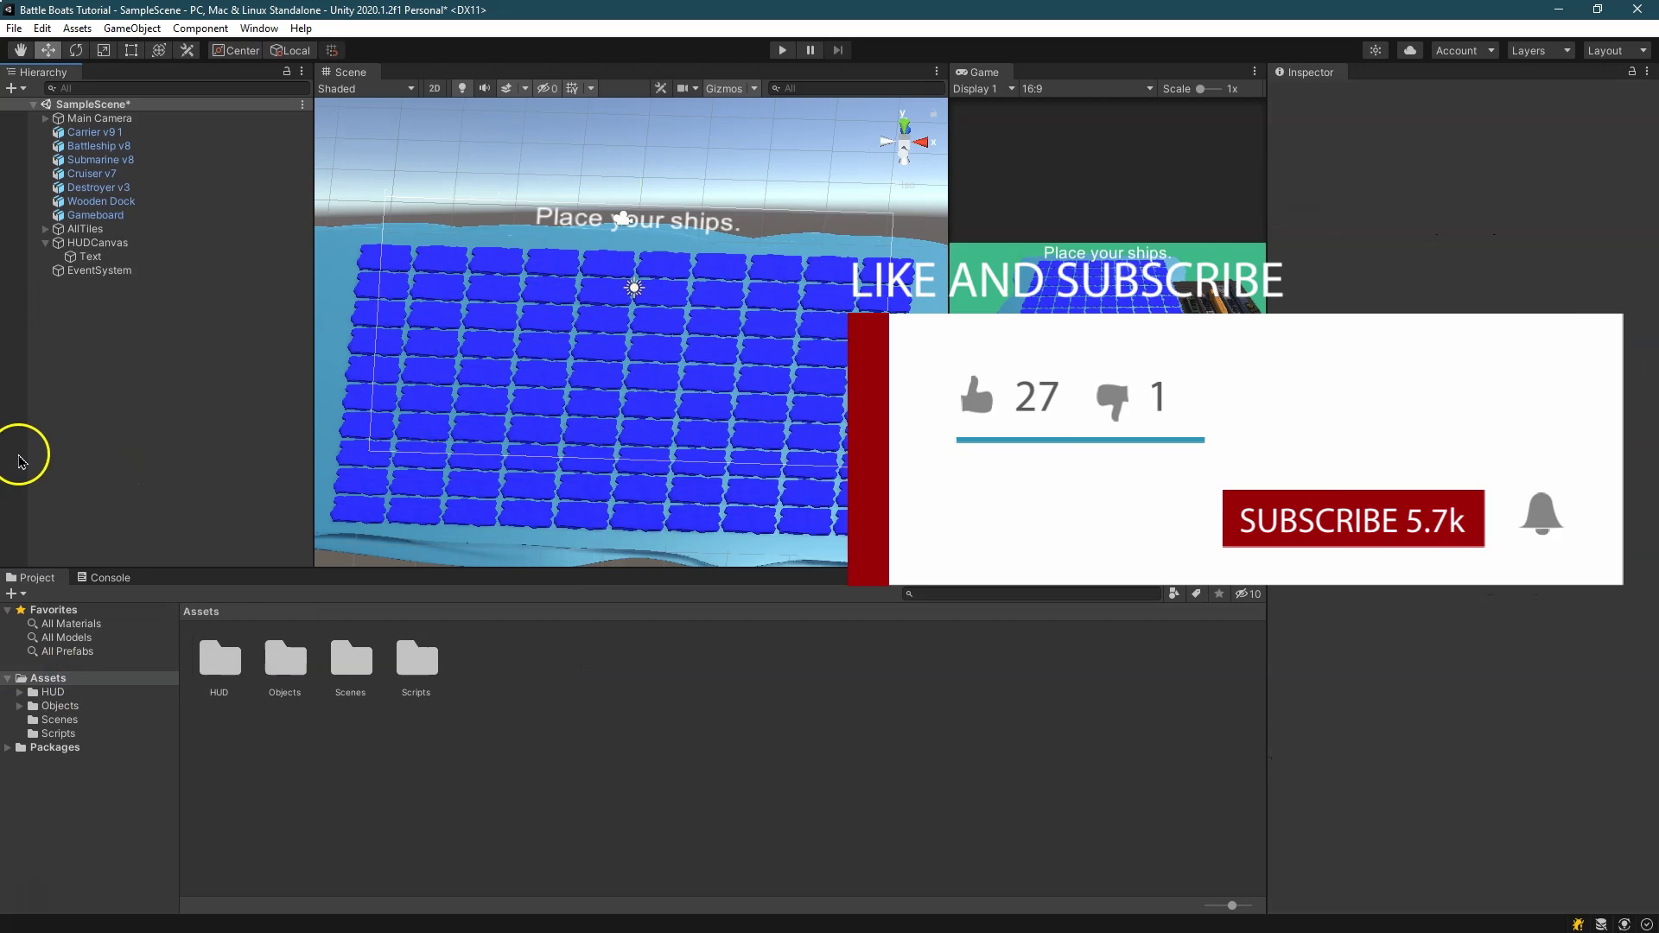
pyautogui.click(13, 28)
pyautogui.click(43, 101)
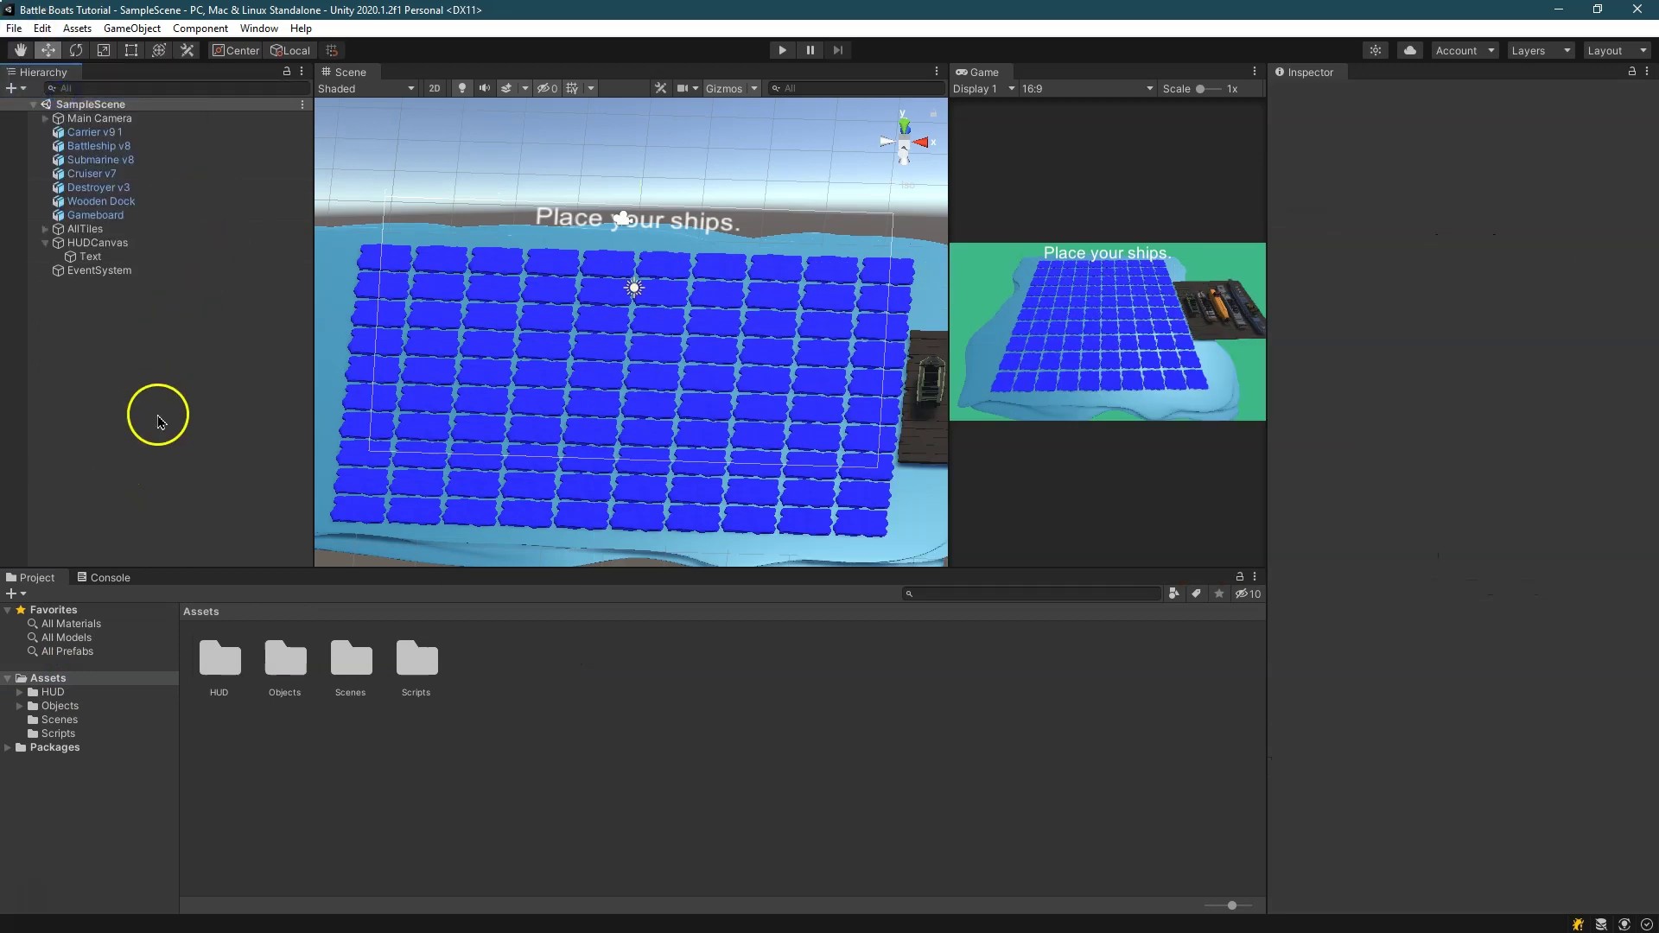